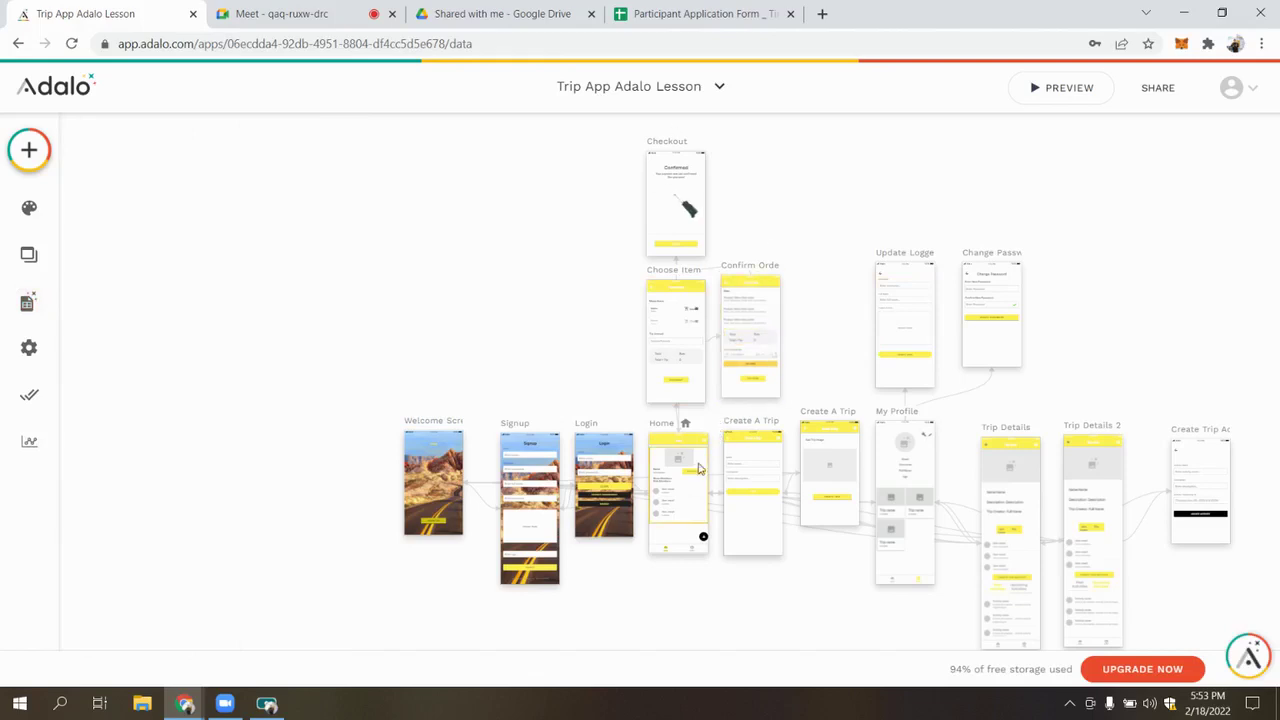
# Inspect the BOOK NOW button's Create Order action and visibility condition
pyautogui.scroll(5, 700, 490)
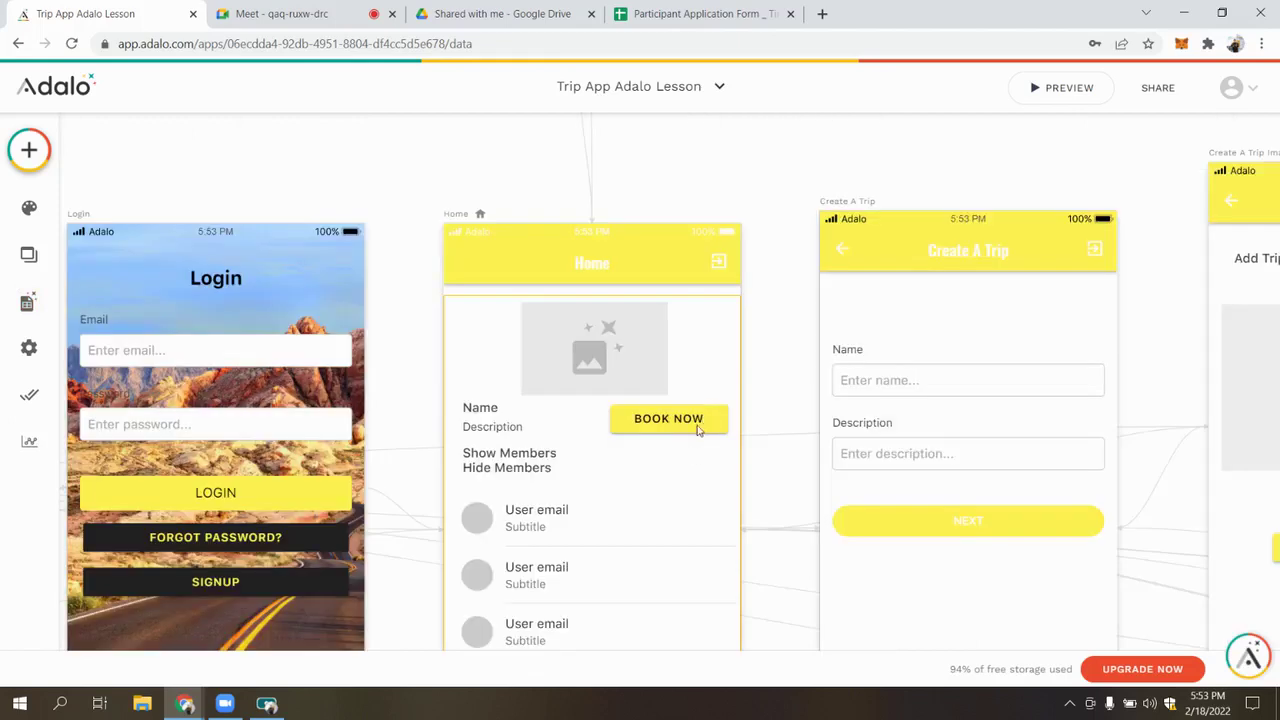
pyautogui.click(698, 424)
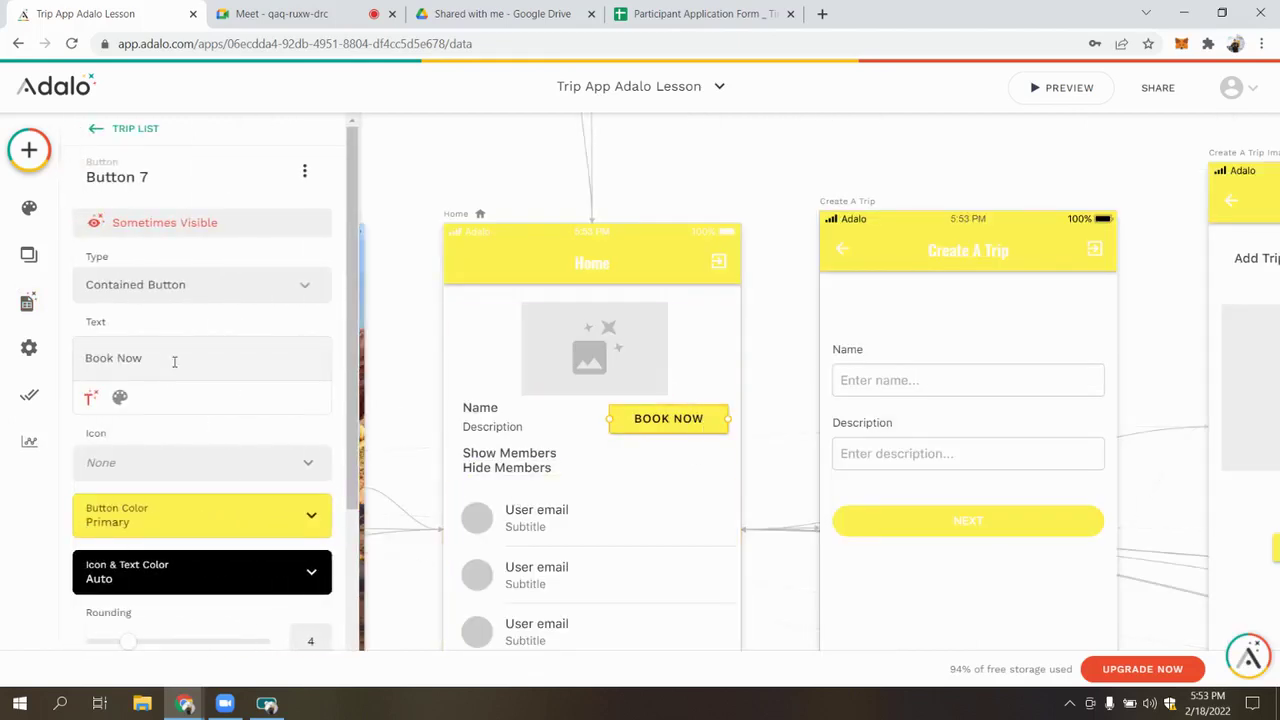
pyautogui.scroll(-3, 279, 358)
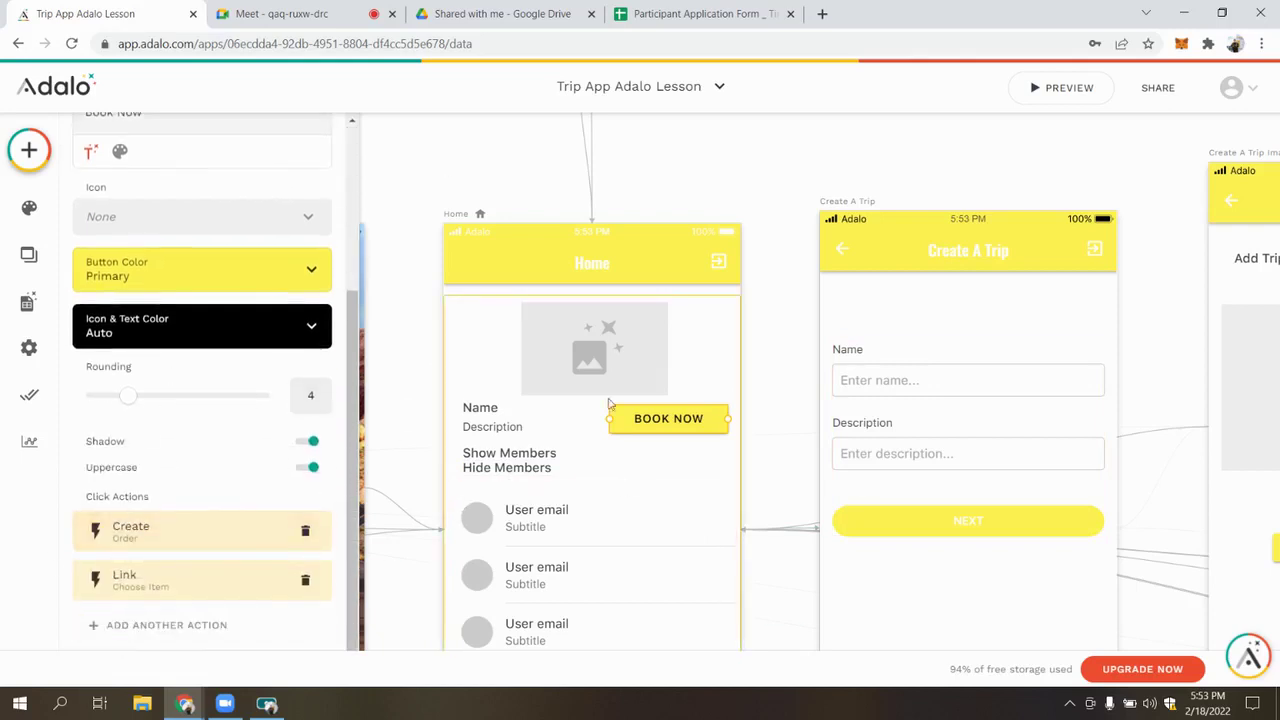
pyautogui.click(178, 536)
pyautogui.click(172, 533)
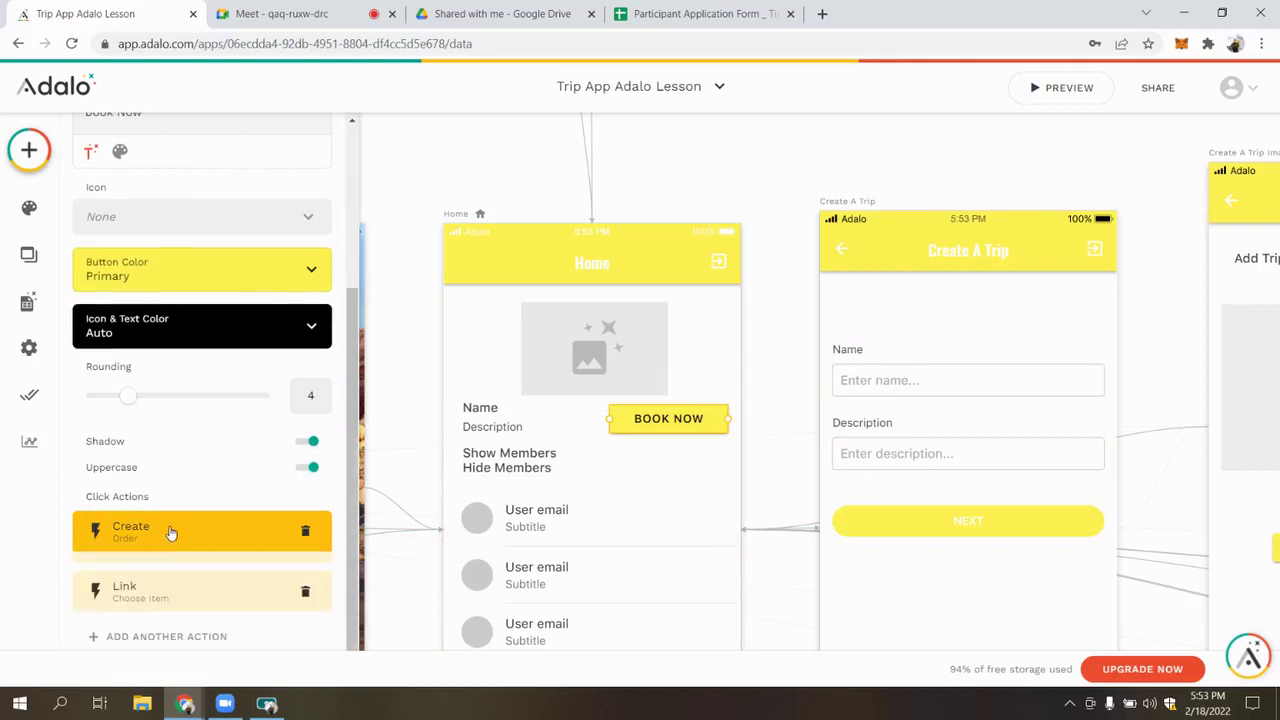
pyautogui.scroll(2, 780, 380)
pyautogui.scroll(5, 150, 260)
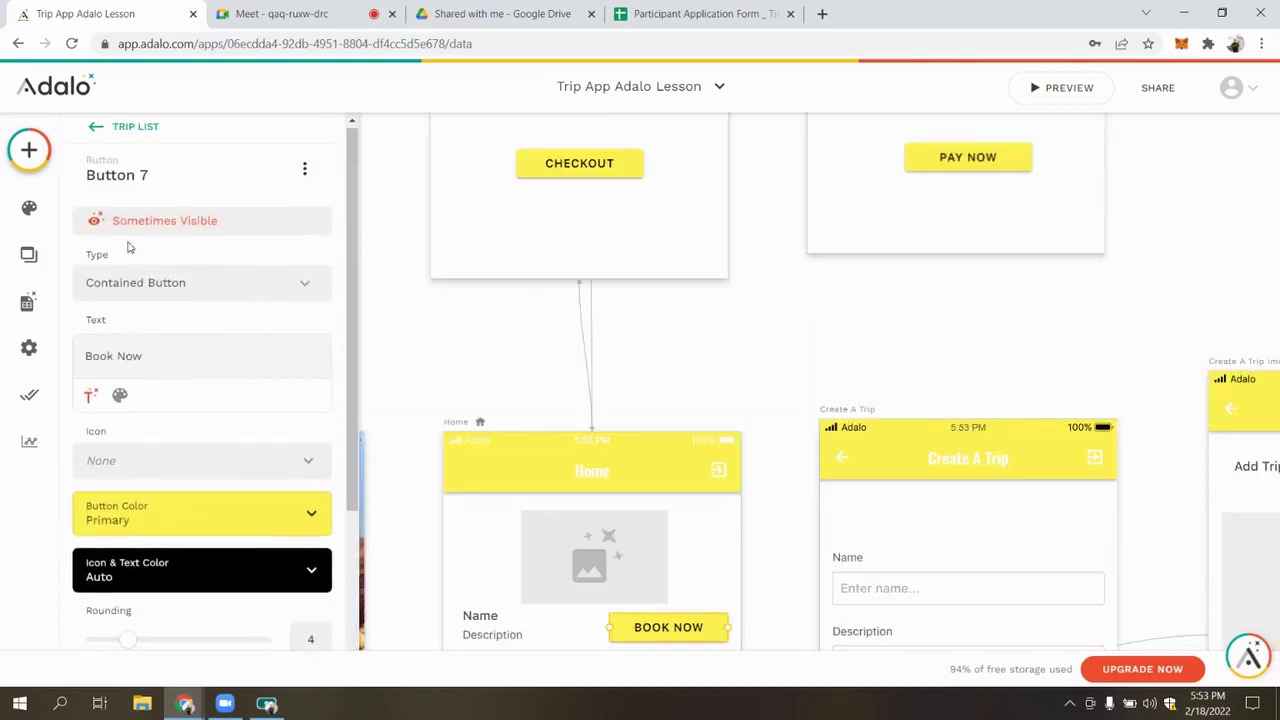
pyautogui.click(203, 230)
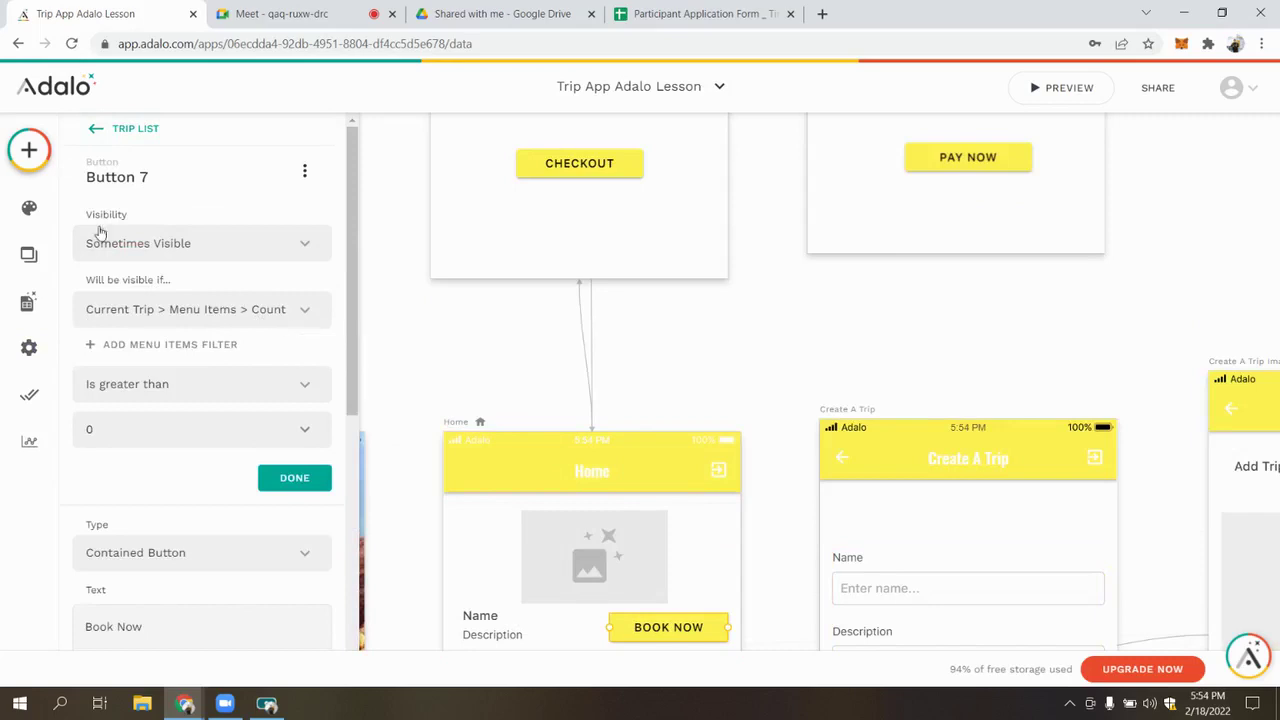
pyautogui.click(300, 478)
pyautogui.scroll(3, 478, 420)
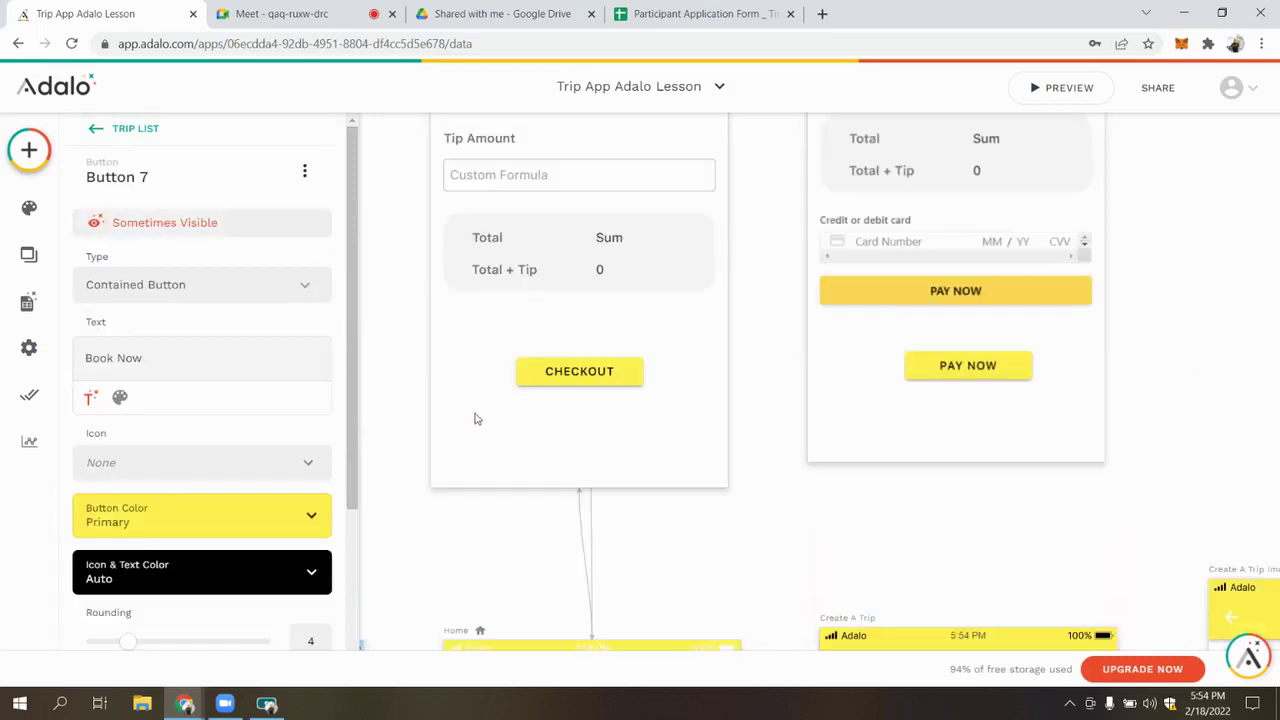
pyautogui.scroll(5, 505, 330)
pyautogui.click(414, 249)
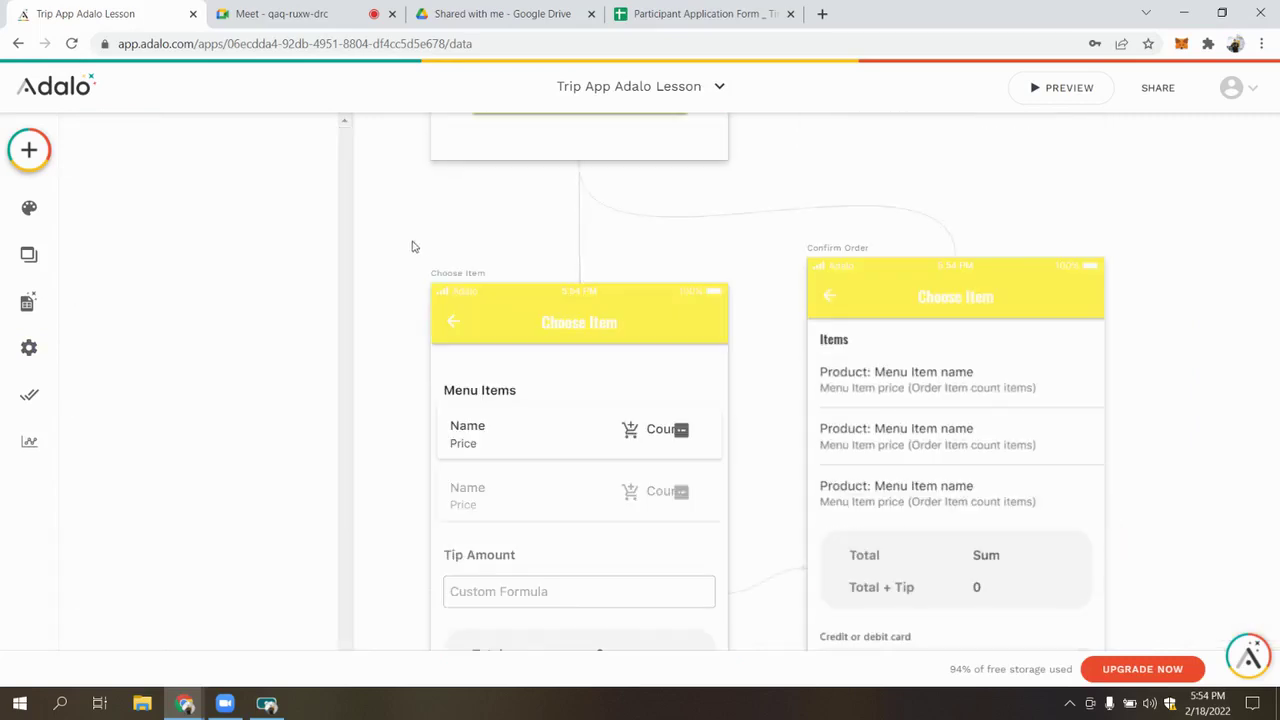
# Review the Menu Items list and the Tip field's custom formula built on Sum Price
pyautogui.click(519, 432)
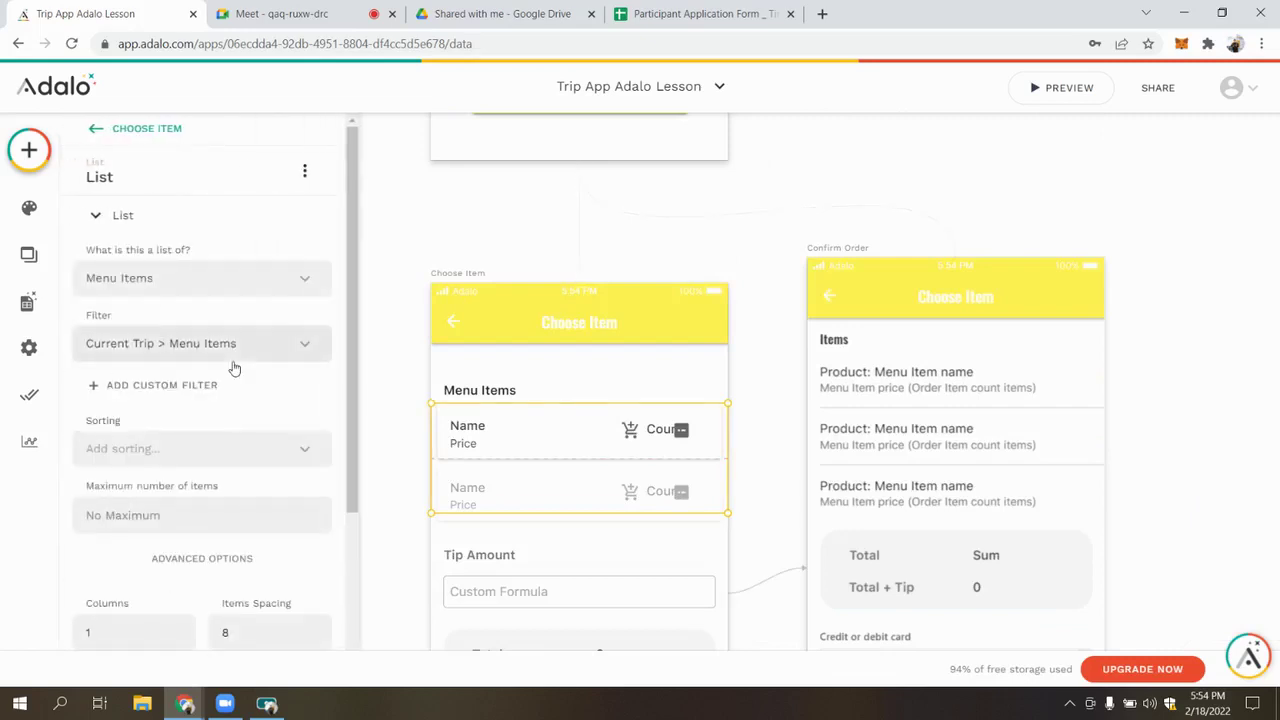
pyautogui.click(385, 324)
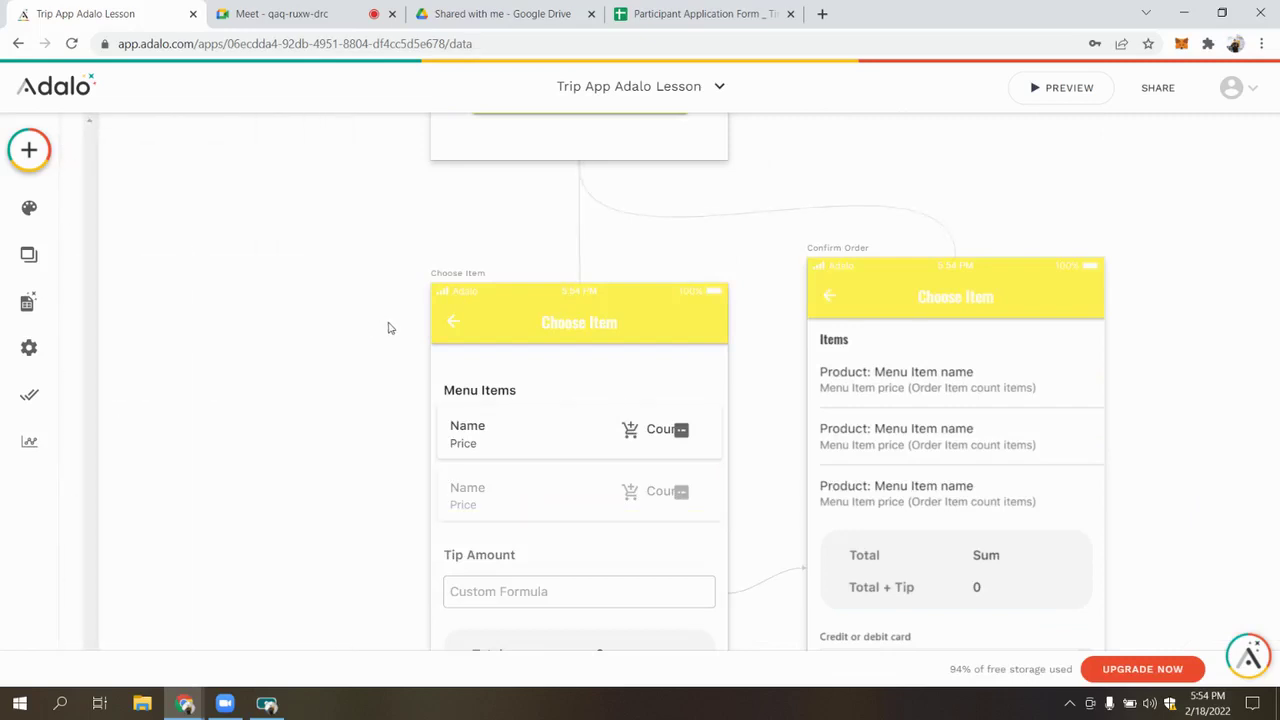
pyautogui.scroll(-5, 389, 326)
pyautogui.click(518, 279)
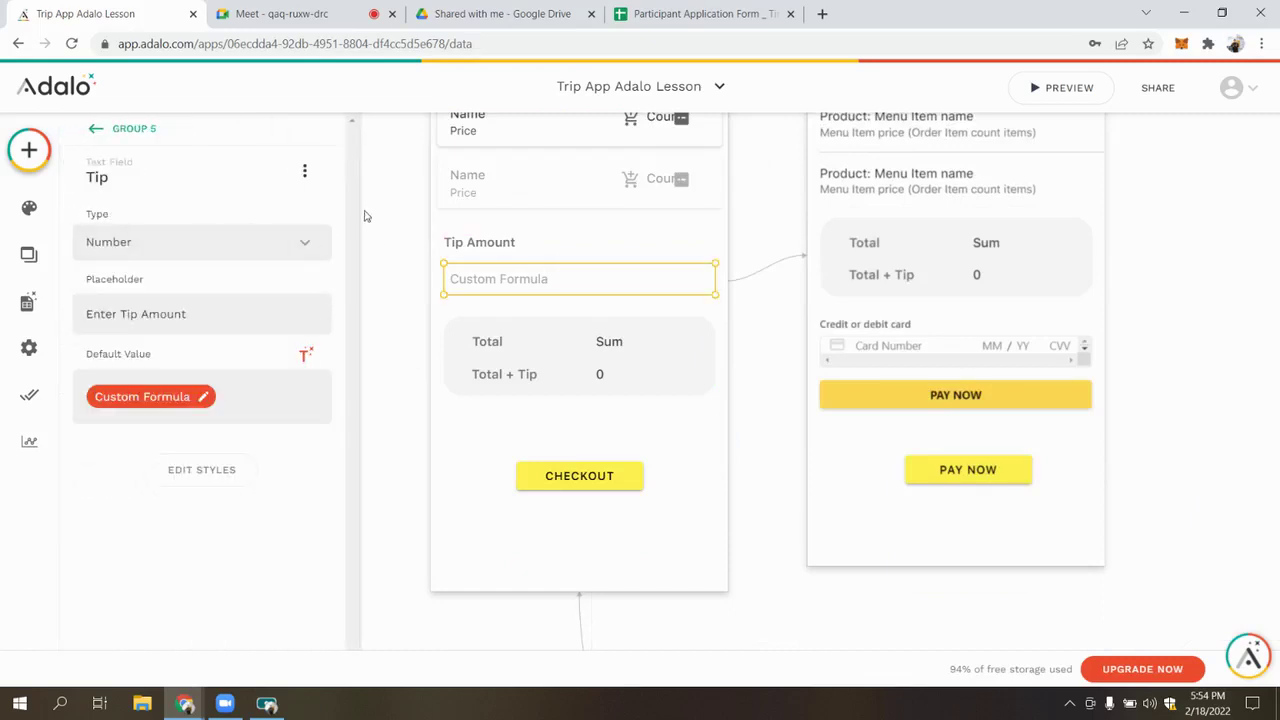
pyautogui.click(169, 406)
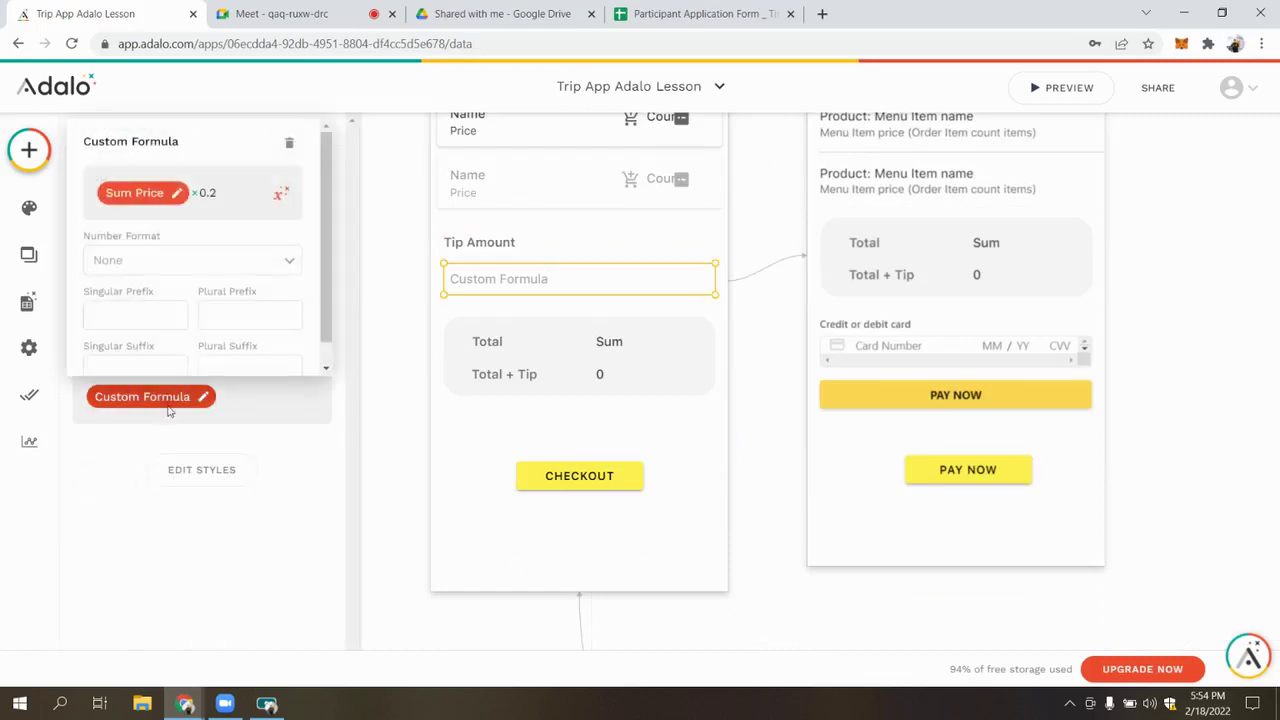
pyautogui.click(135, 192)
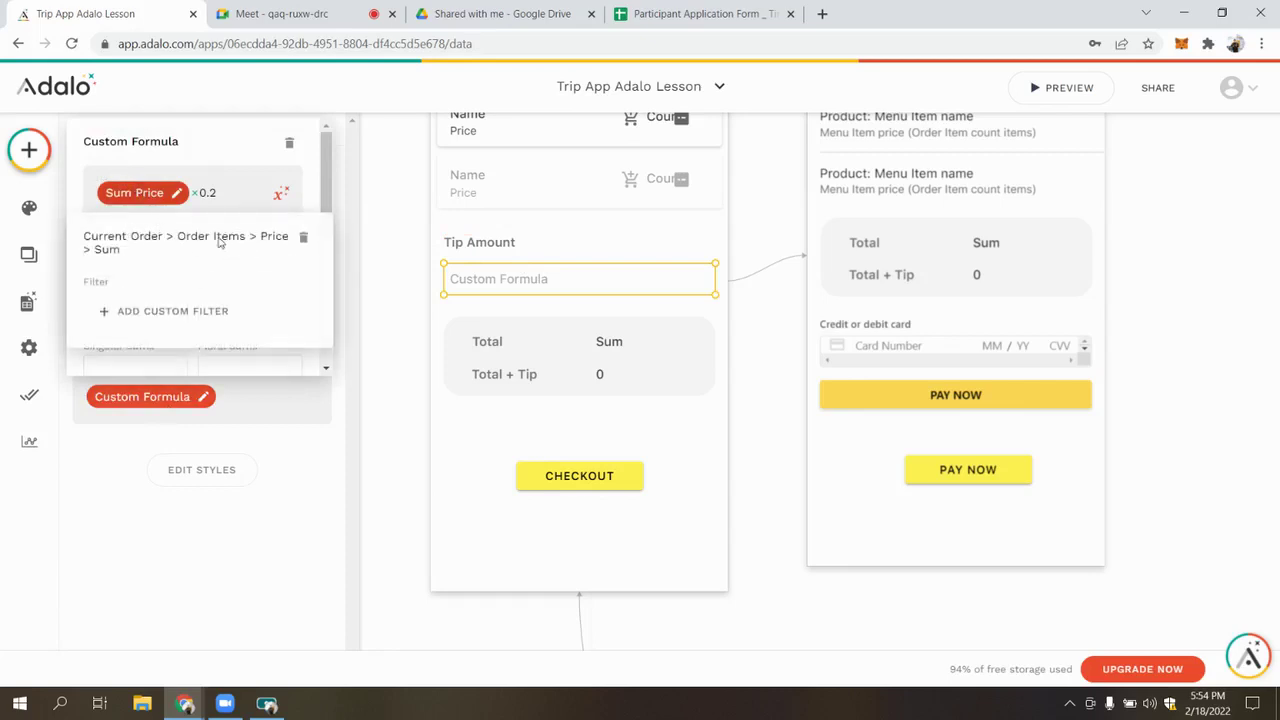
pyautogui.click(393, 459)
pyautogui.click(545, 358)
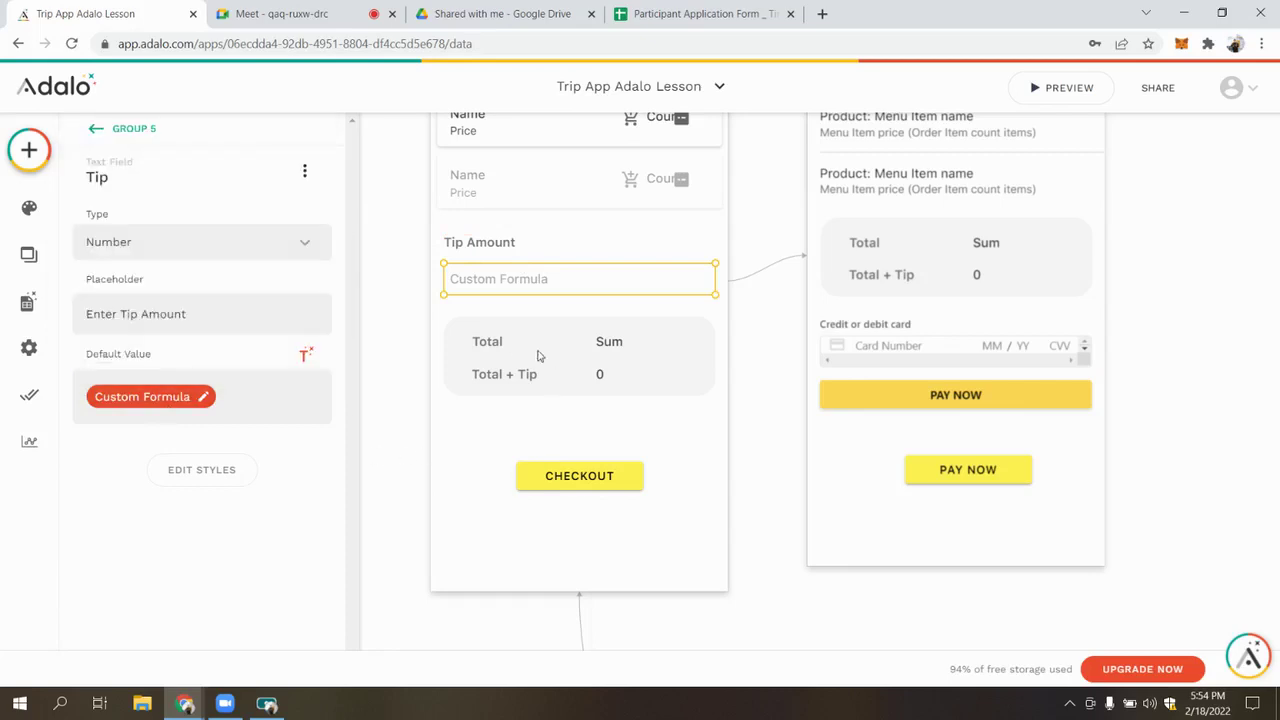
pyautogui.click(617, 346)
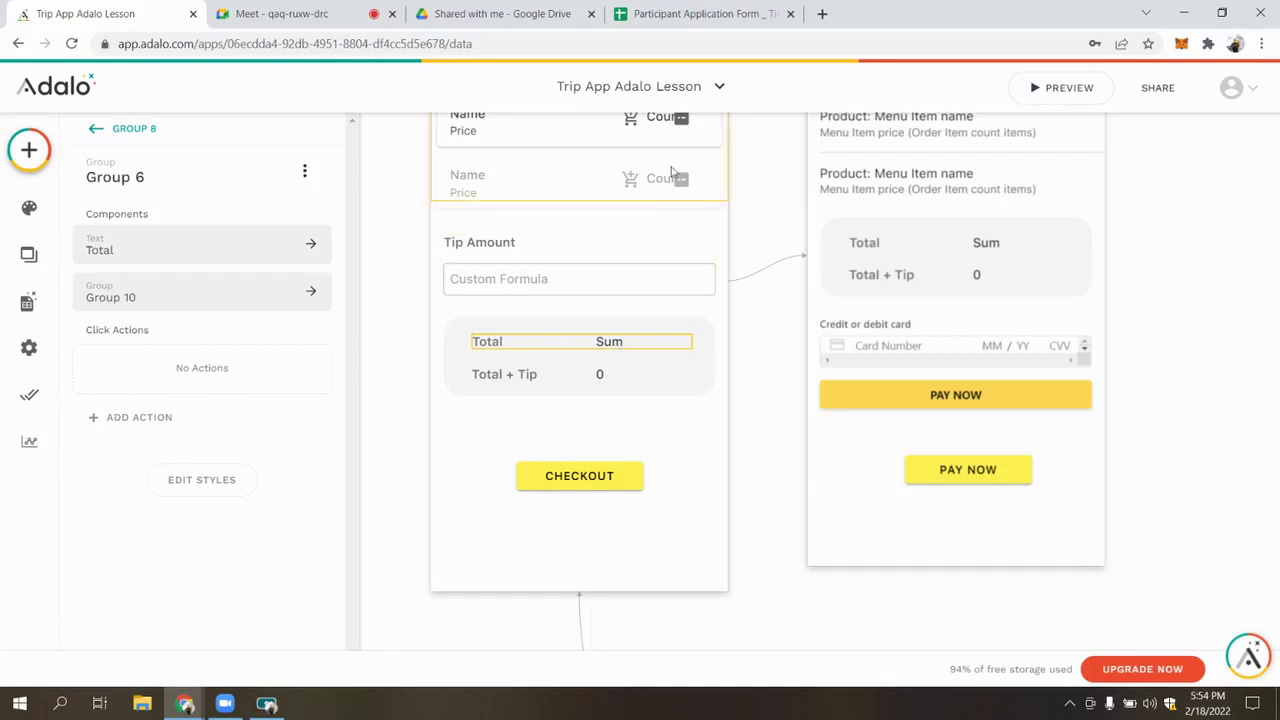
pyautogui.scroll(1, 611, 243)
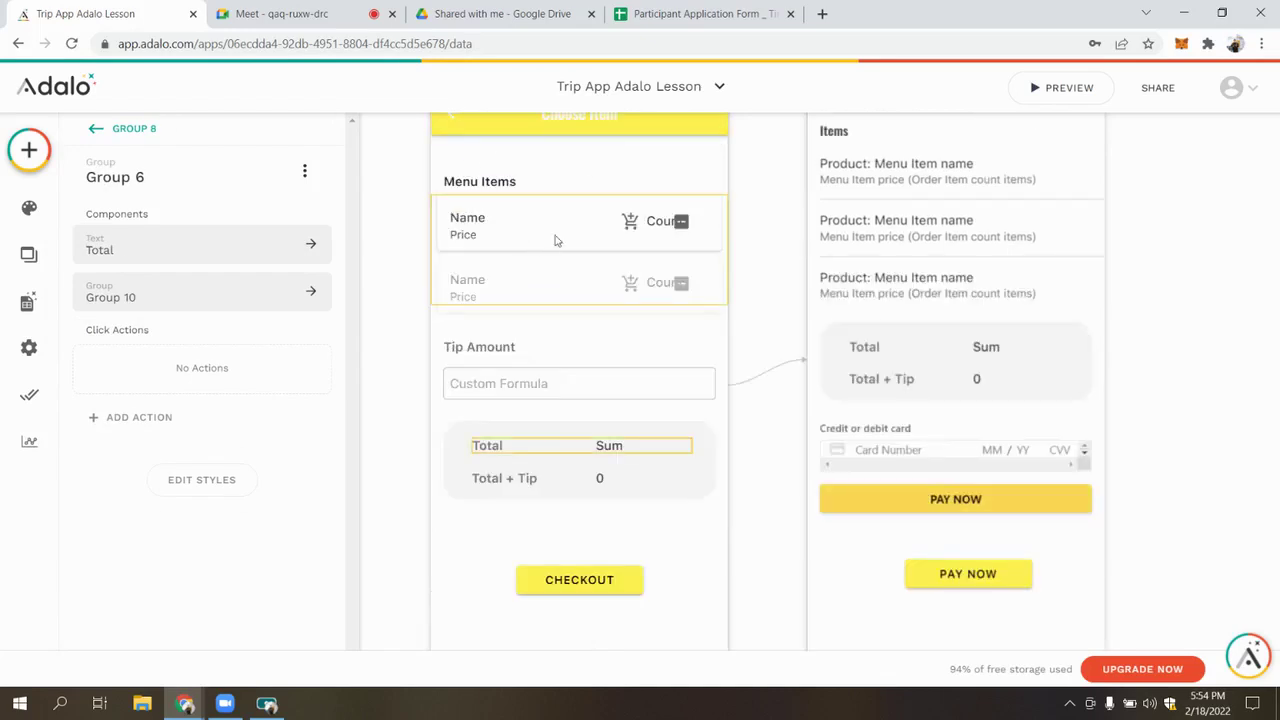
pyautogui.scroll(-1, 719, 345)
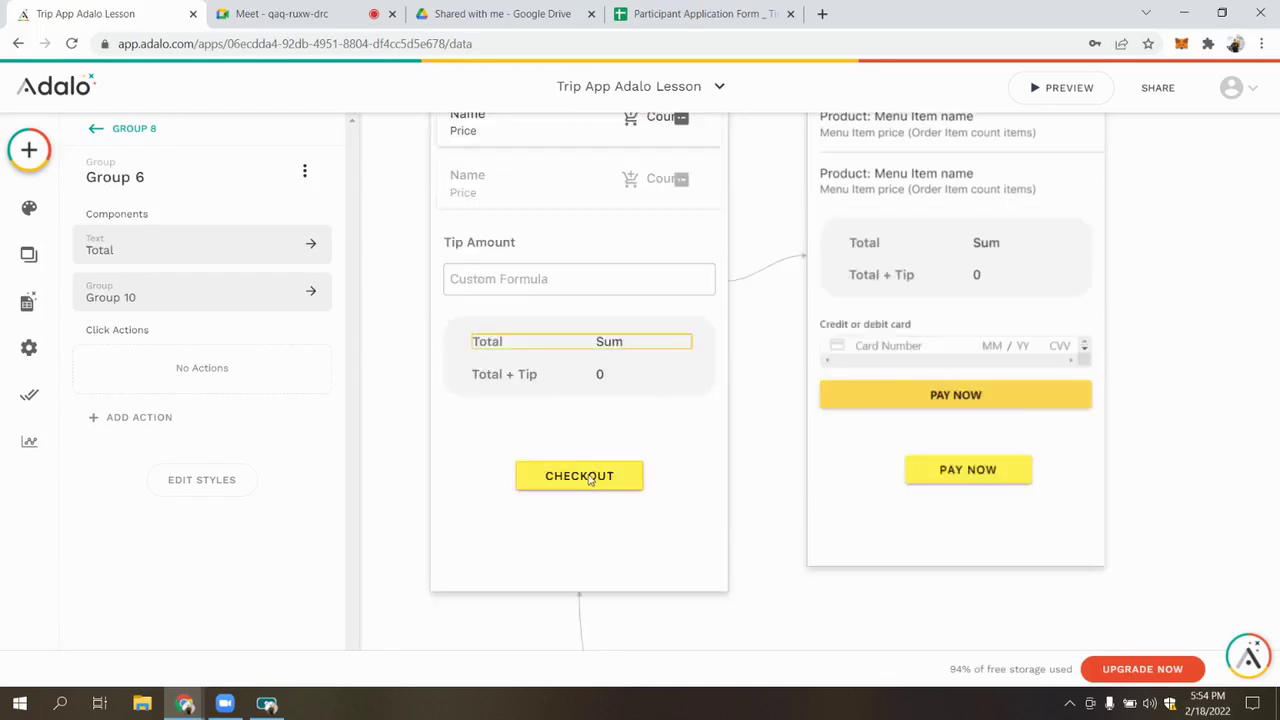
# Check the CHECKOUT button, the order list and the Total group, then select the Stripe payment
pyautogui.click(590, 476)
pyautogui.scroll(-2, 246, 432)
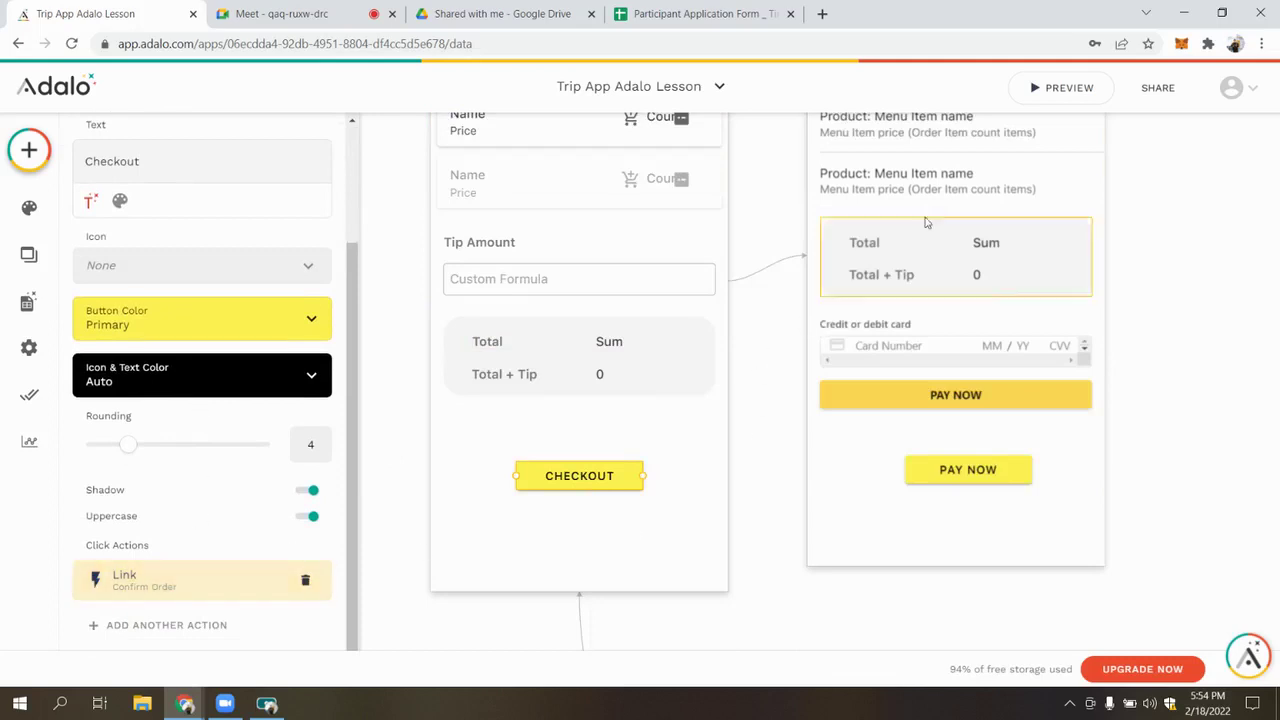
pyautogui.scroll(1, 957, 265)
pyautogui.scroll(1, 957, 265)
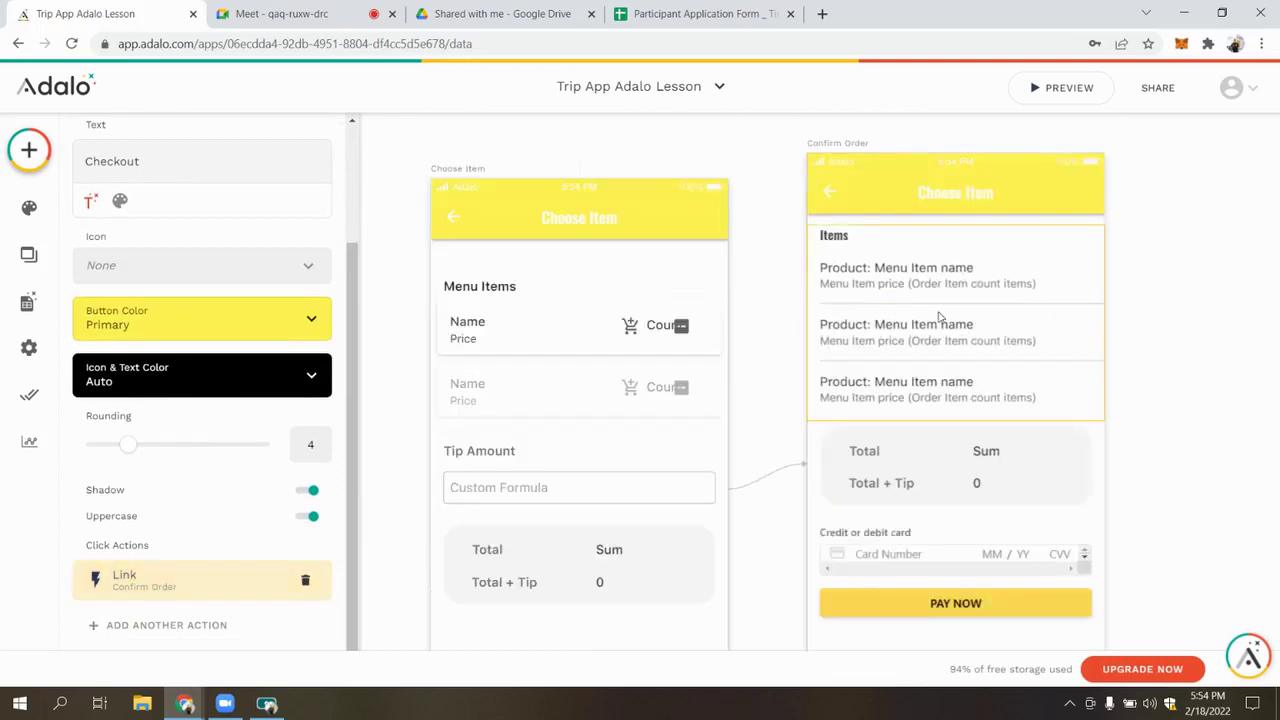
pyautogui.scroll(-1, 938, 318)
pyautogui.click(923, 216)
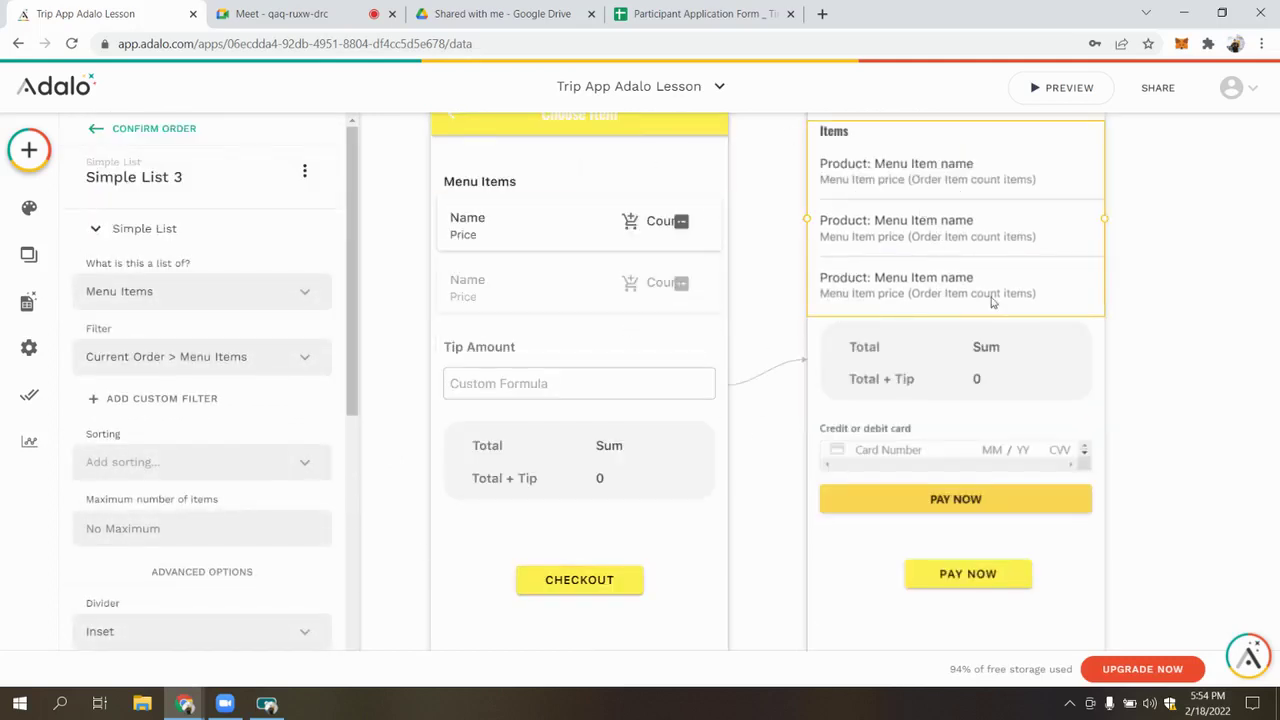
pyautogui.scroll(-1, 966, 302)
pyautogui.scroll(1, 643, 480)
pyautogui.scroll(-1, 643, 470)
pyautogui.click(581, 375)
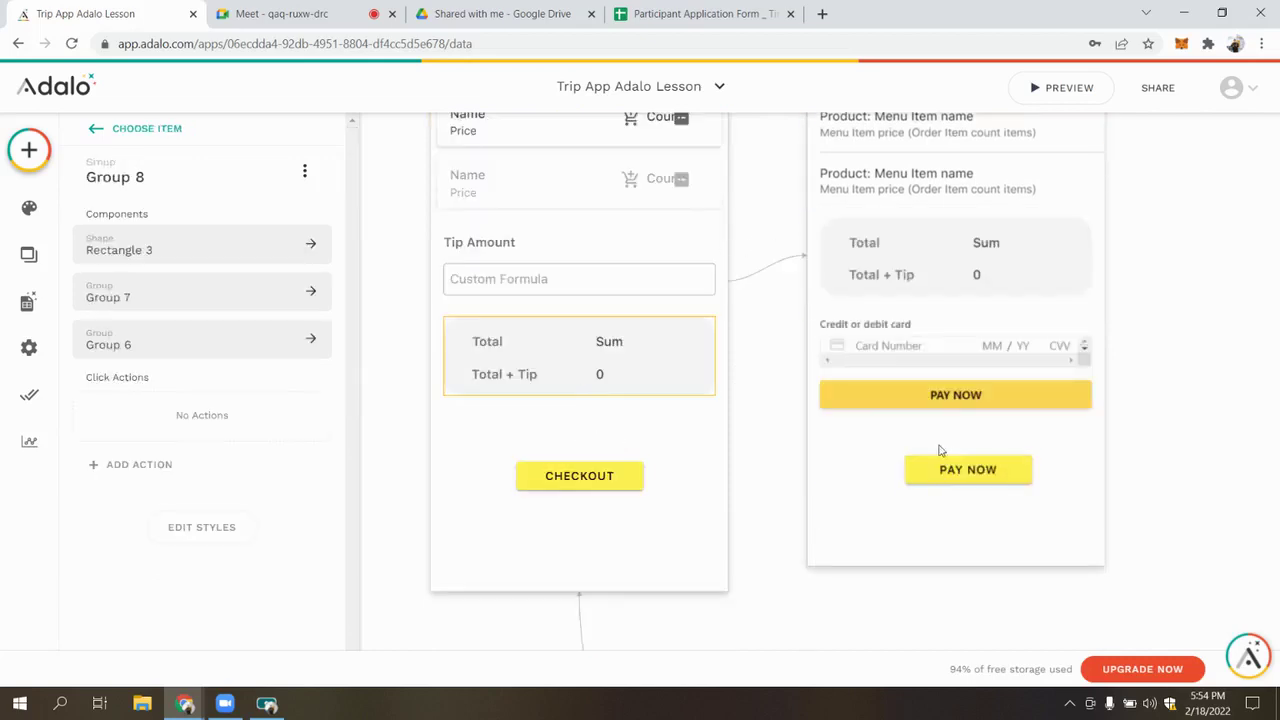
pyautogui.click(974, 405)
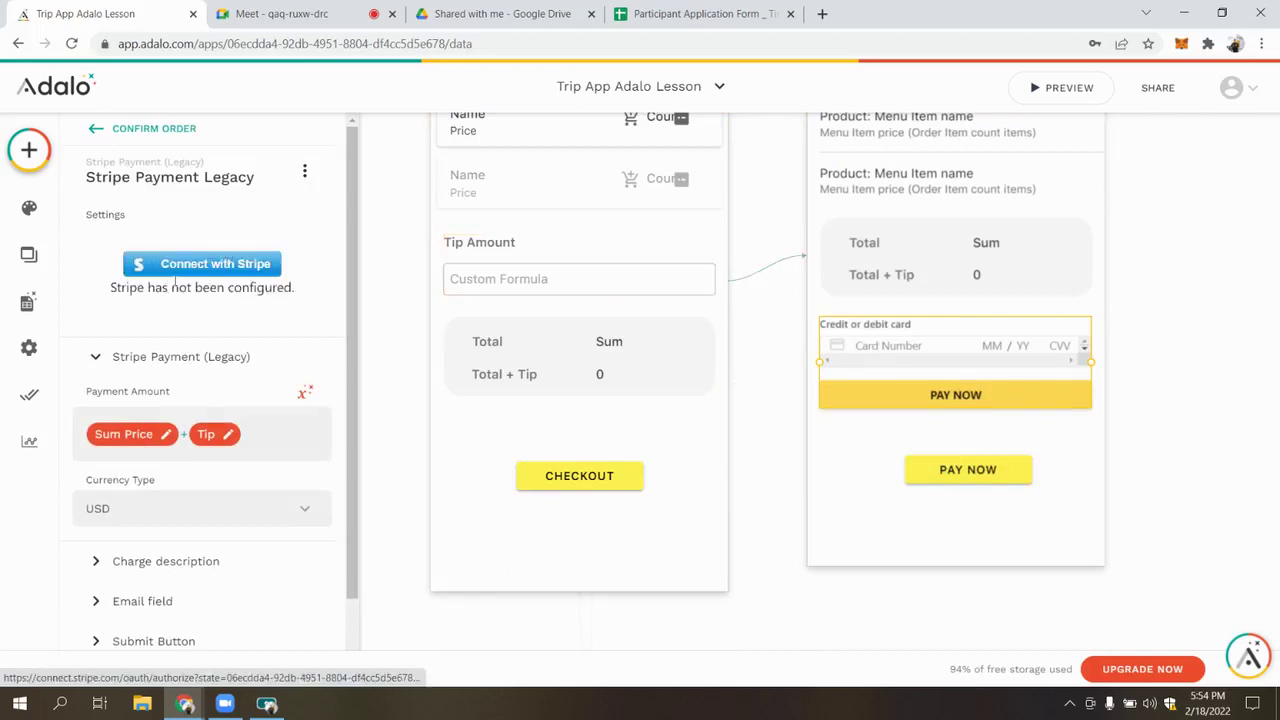
# Start linking a Stripe account, then return to the editor and collapse the payment amount section
pyautogui.click(213, 268)
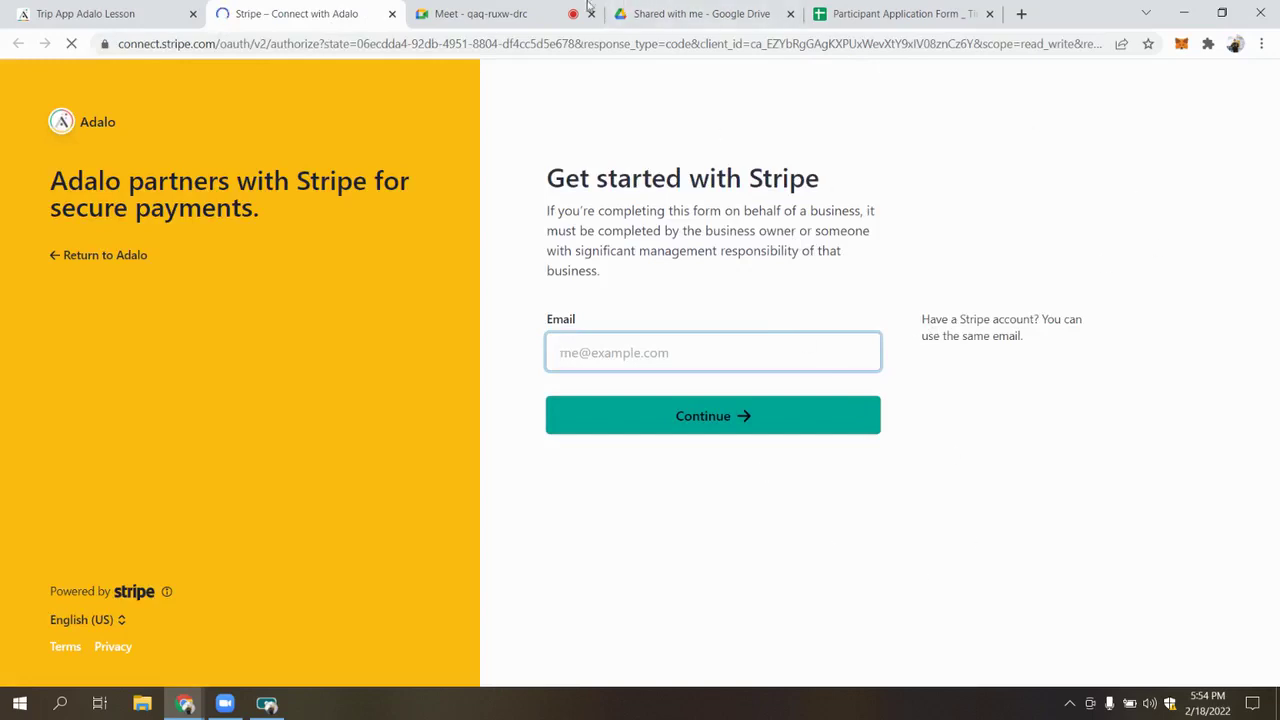
pyautogui.click(45, 10)
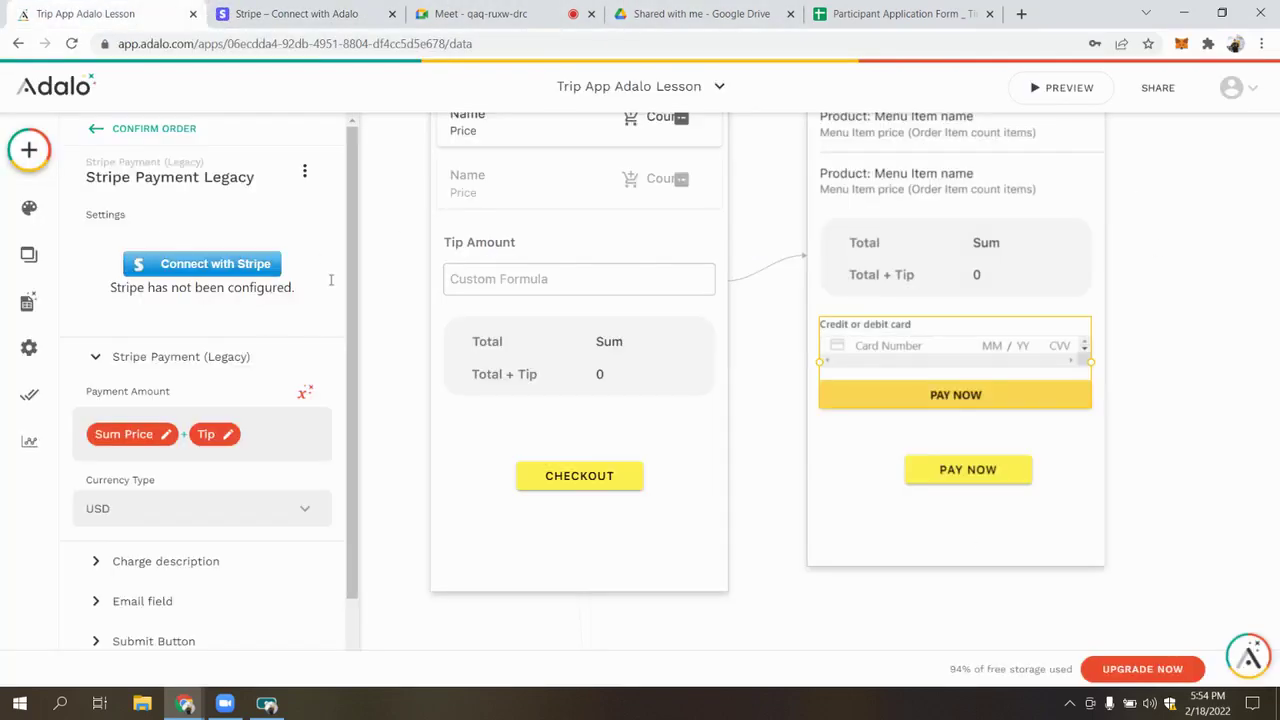
pyautogui.scroll(-2, 200, 300)
pyautogui.click(190, 283)
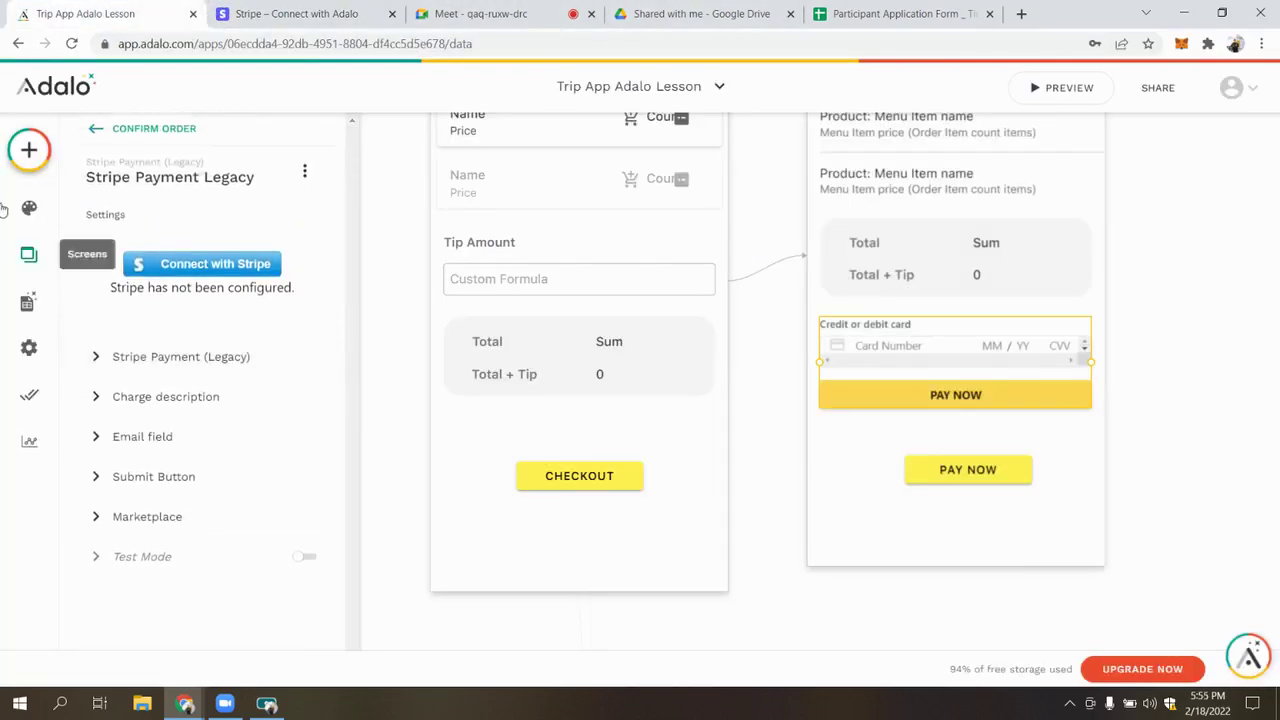
# Add a Stripe Connect component, found by searching 'conn', to the Confirm Order screen
pyautogui.click(29, 150)
pyautogui.write('conne')
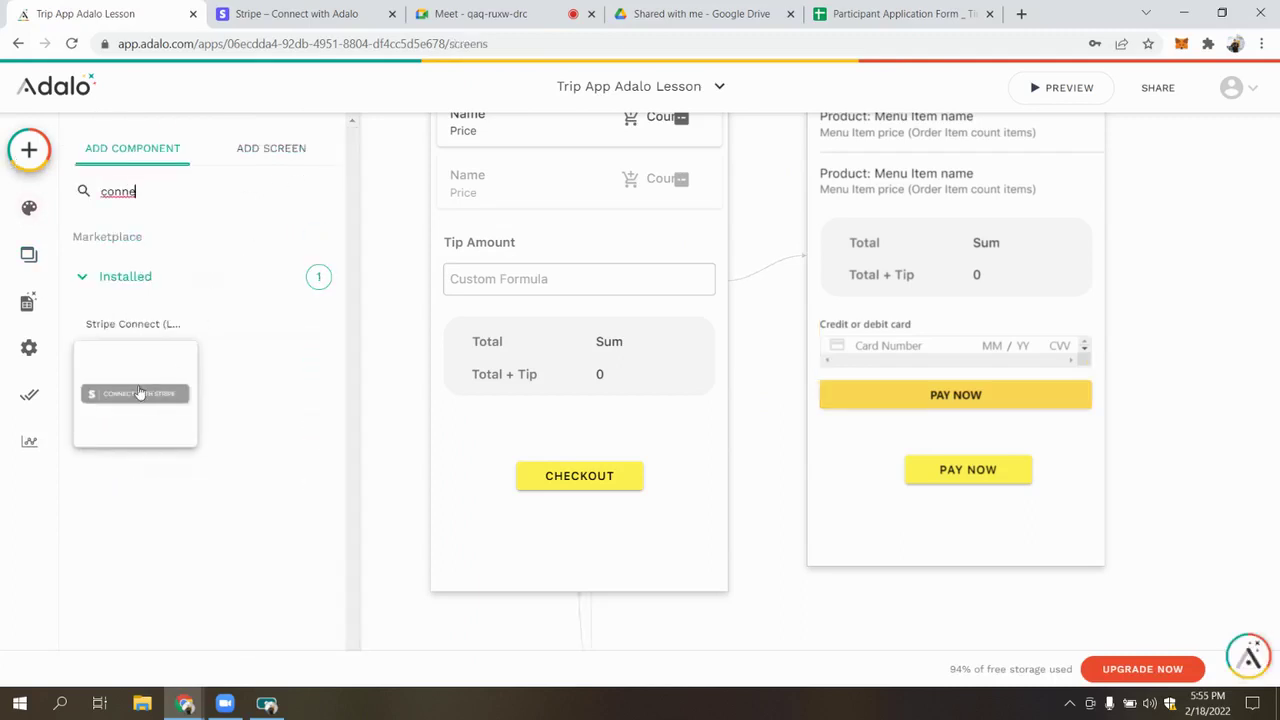
pyautogui.moveTo(140, 392); pyautogui.dragTo(962, 447)
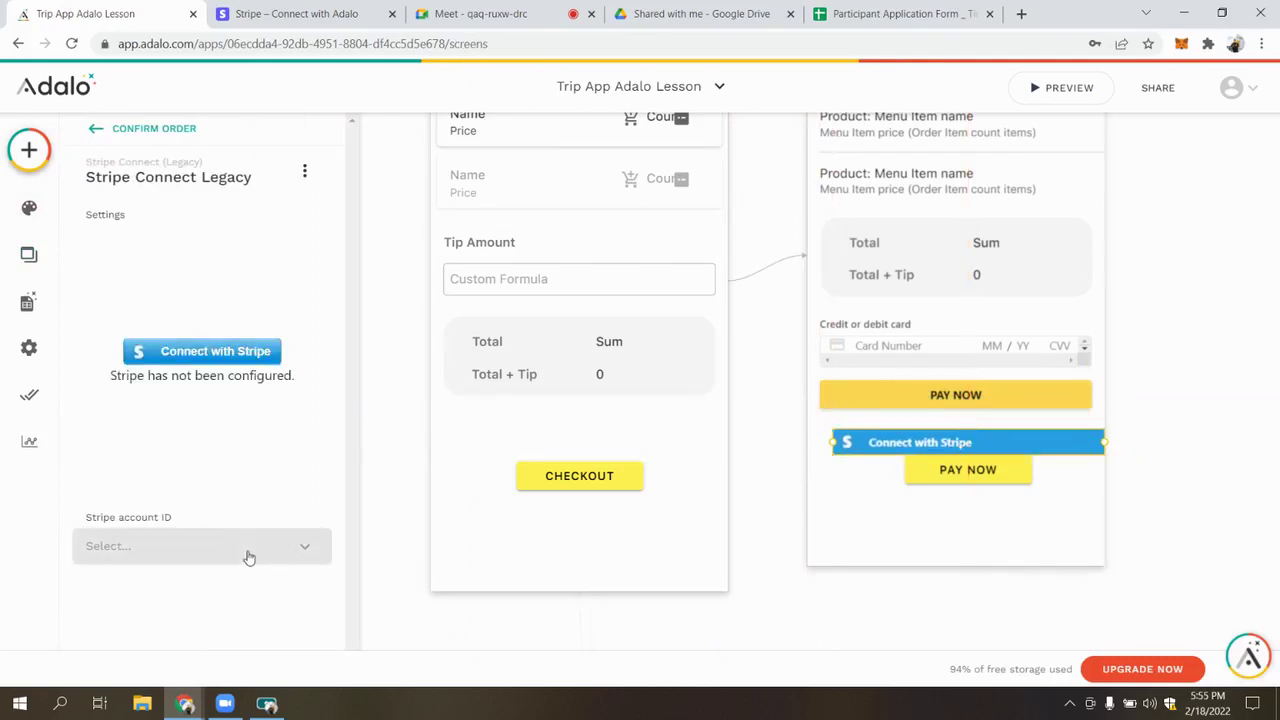
pyautogui.click(28, 300)
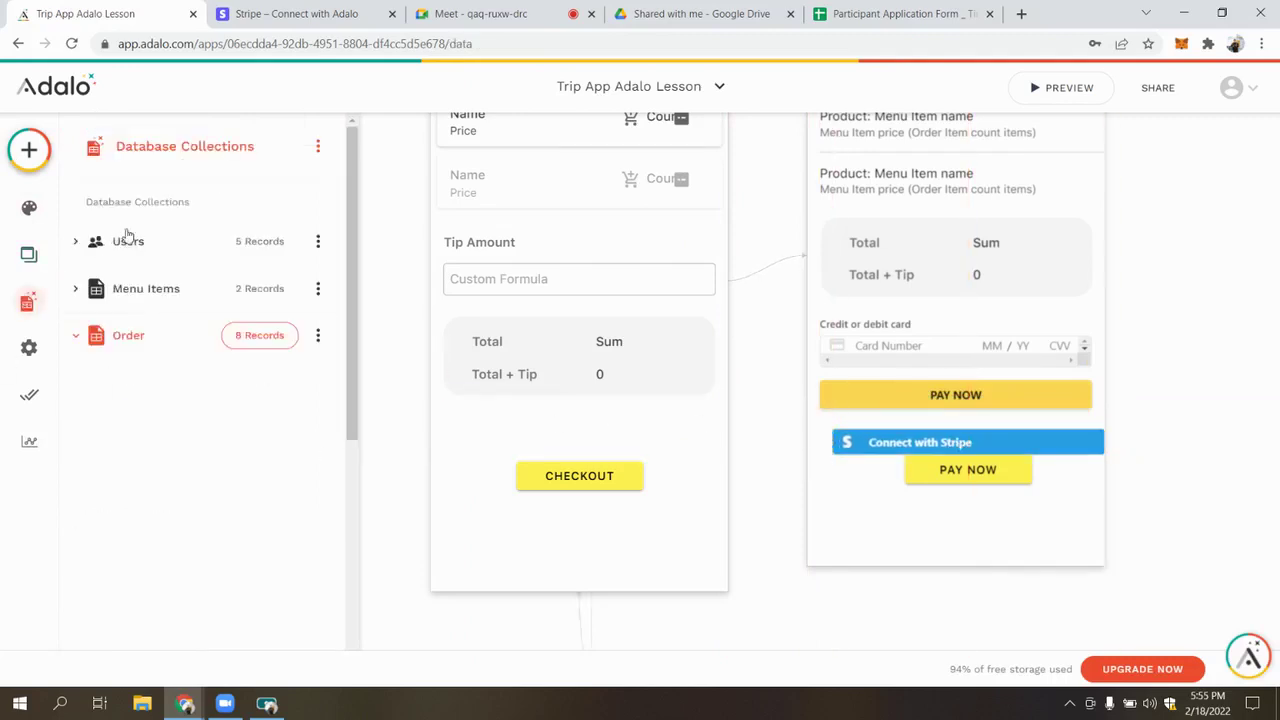
# Add a text property named 'Stripe account id' to the Users collection
pyautogui.click(177, 247)
pyautogui.scroll(-5, 183, 403)
pyautogui.scroll(2, 165, 320)
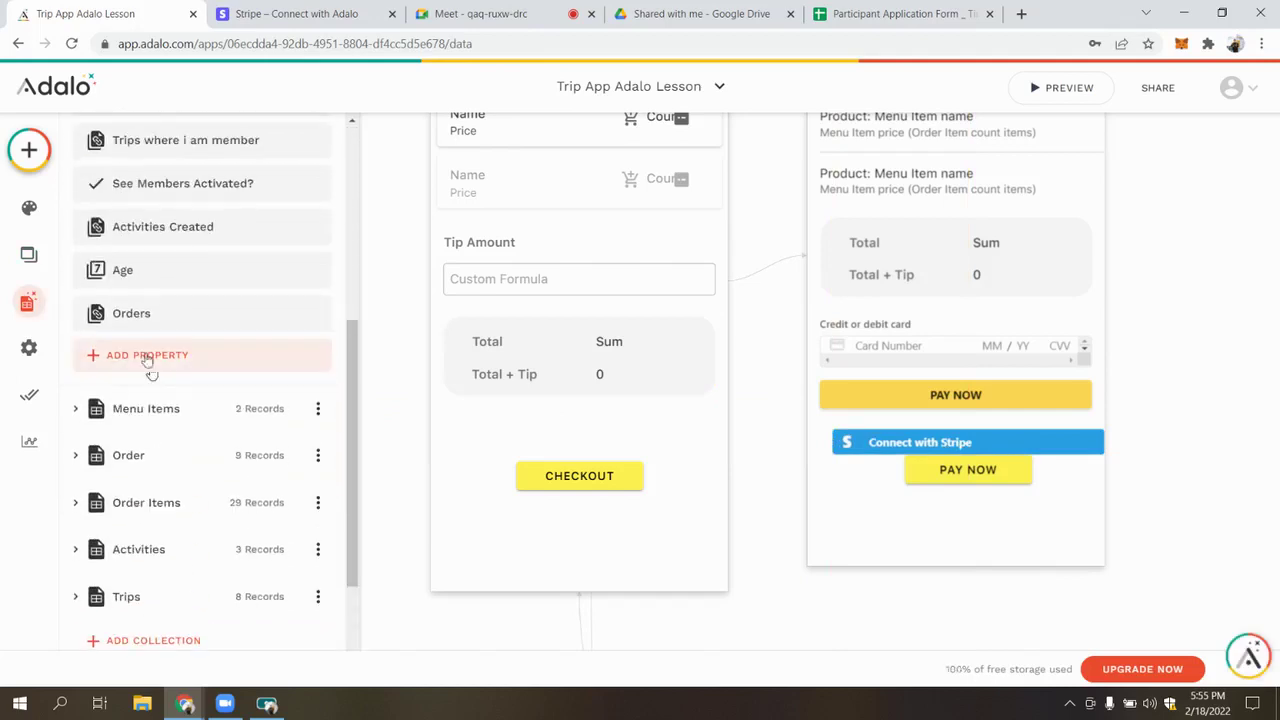
pyautogui.click(165, 355)
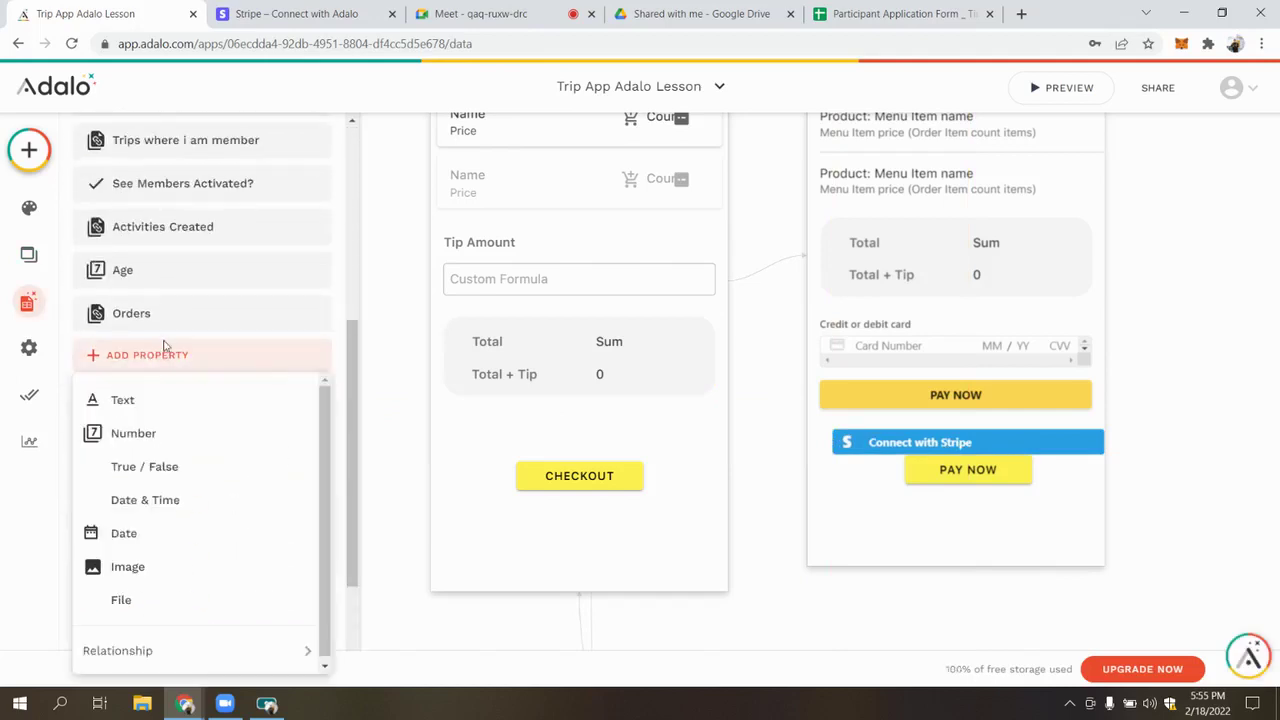
pyautogui.click(160, 418)
pyautogui.hotkey('ctrl', 'shift', 'Left')
pyautogui.hotkey('ctrl', 'shift', 'Left')
pyautogui.write('Str')
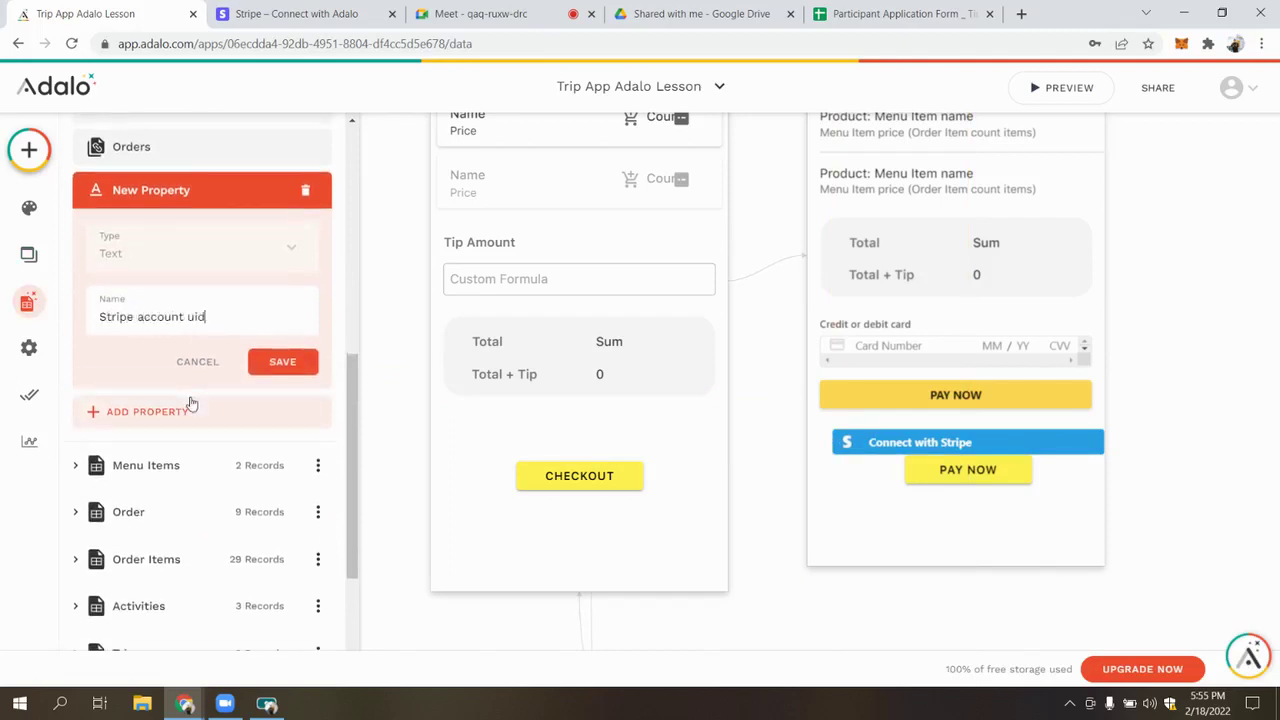
pyautogui.write('ipe account id')
pyautogui.click(280, 362)
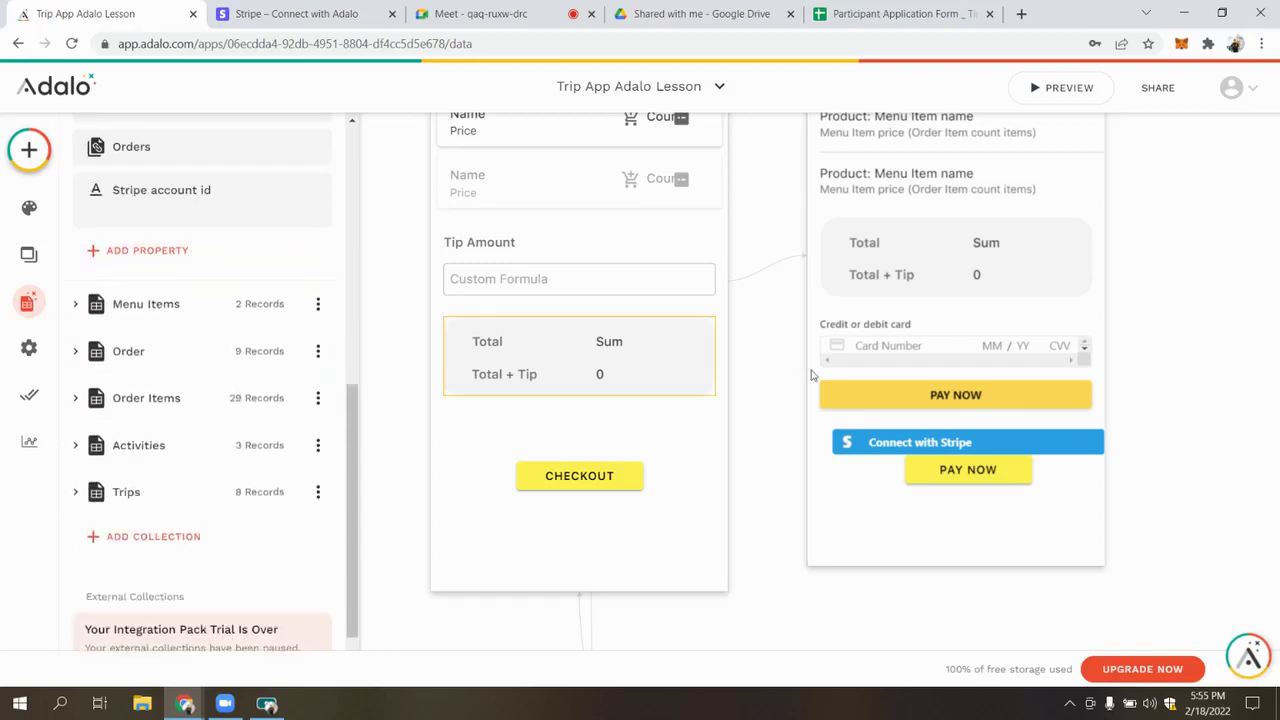
pyautogui.click(898, 450)
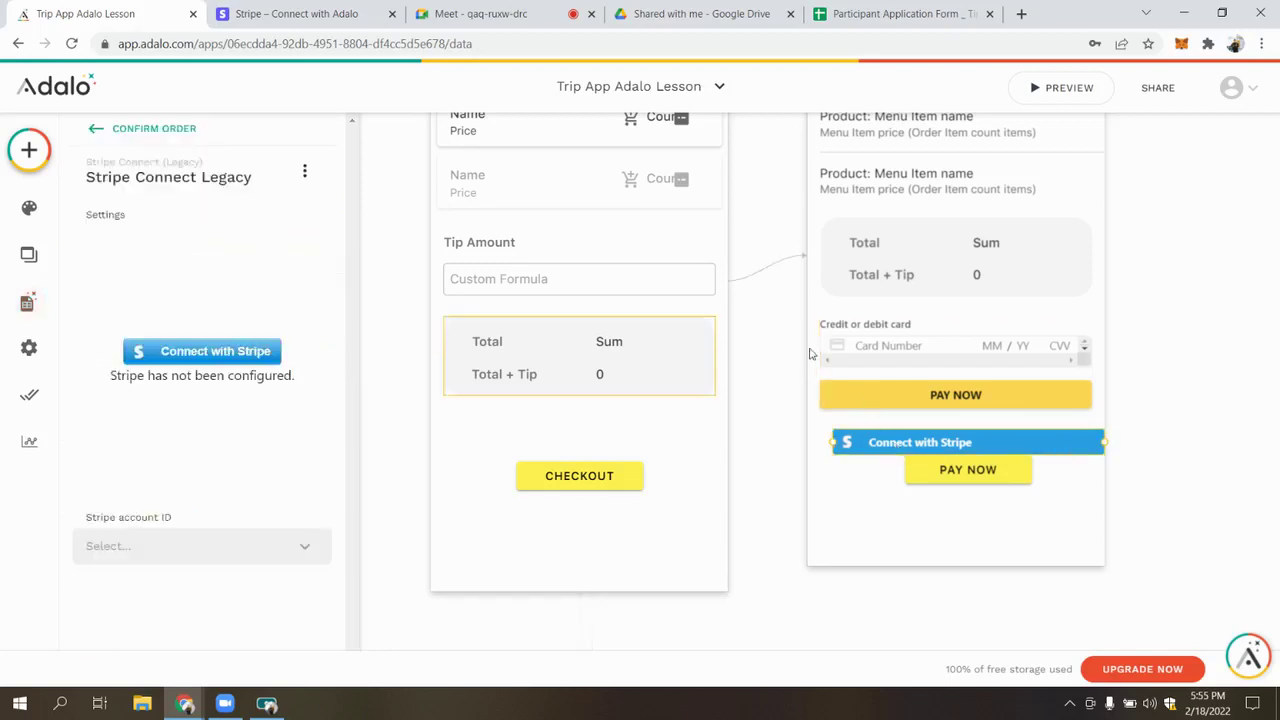
# Set the Stripe account ID to Logged In User > Stripe account id
pyautogui.click(313, 558)
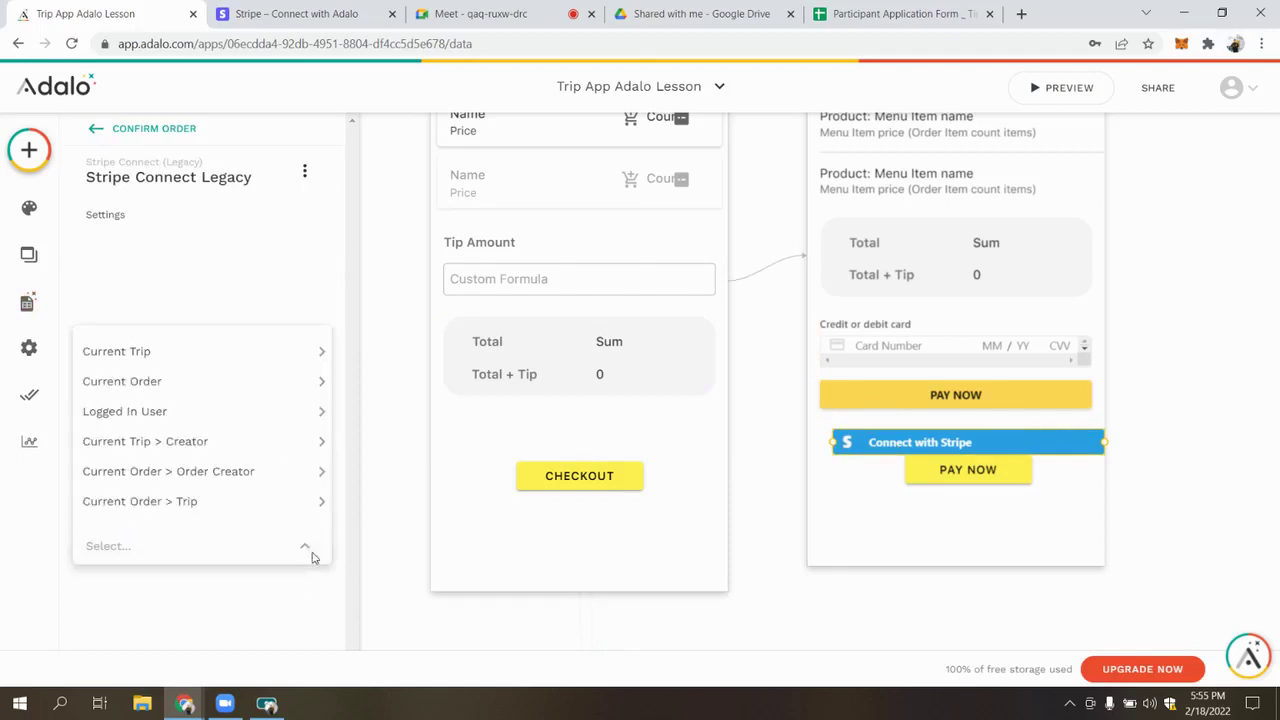
pyautogui.moveTo(300, 443)
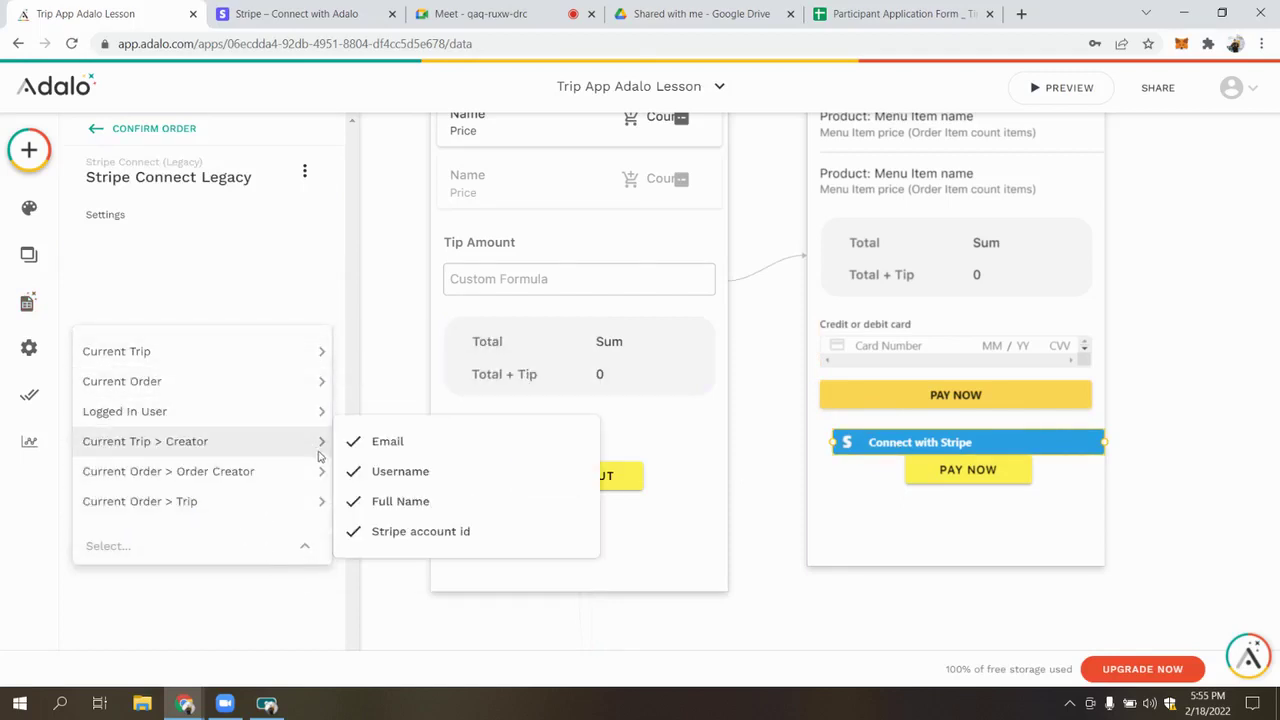
pyautogui.moveTo(296, 408)
pyautogui.click(463, 503)
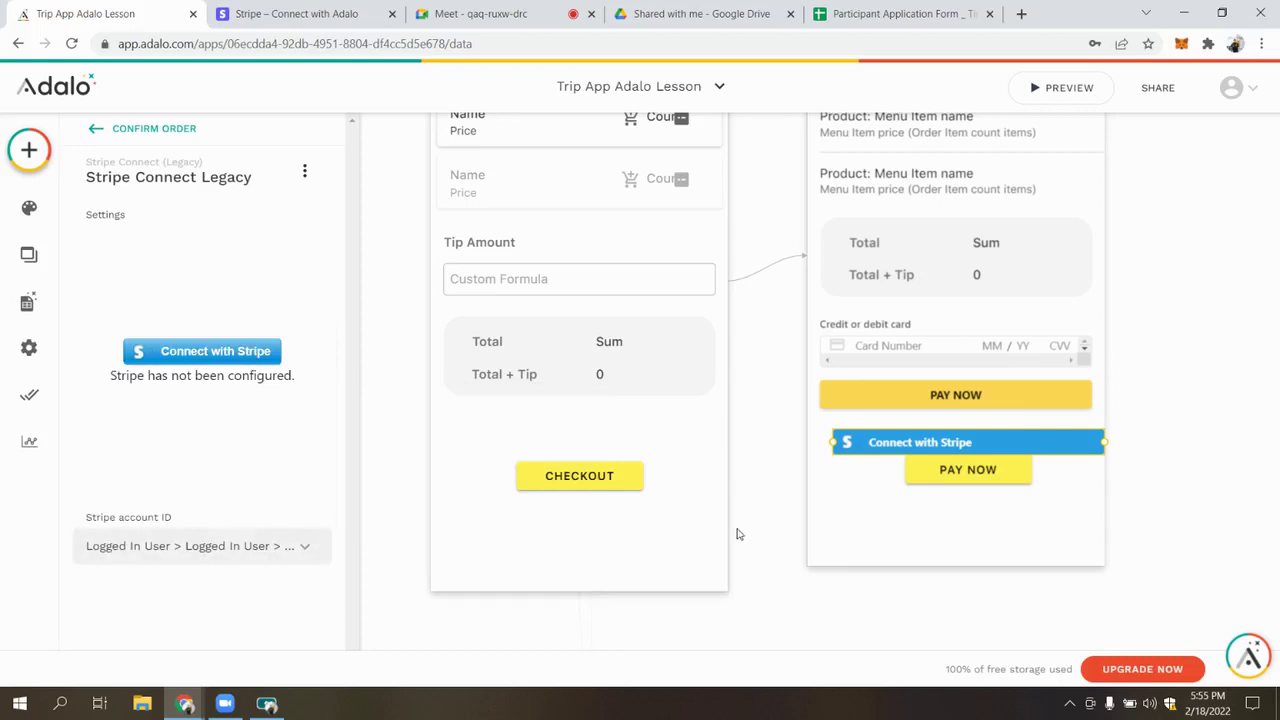
# Place Connect with Stripe above the card field at matching width, with PAY NOW below
pyautogui.moveTo(975, 485); pyautogui.dragTo(956, 501)
pyautogui.click(940, 449)
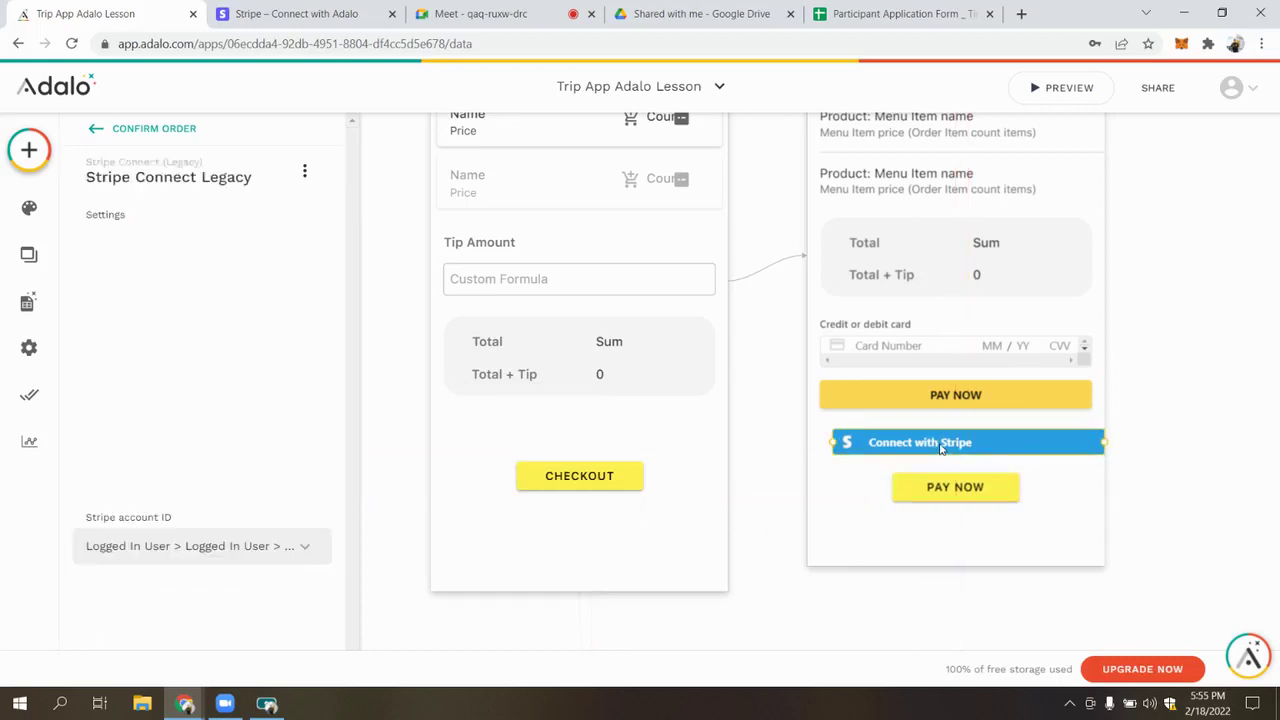
pyautogui.click(934, 398)
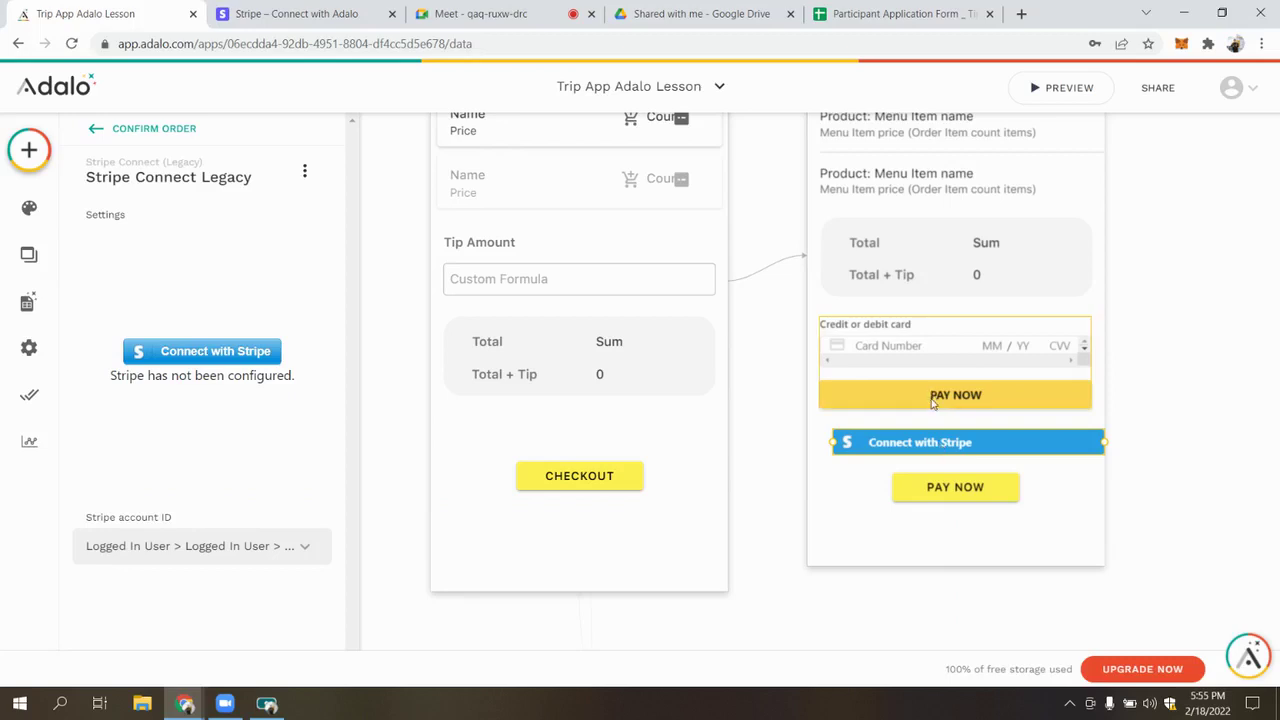
pyautogui.moveTo(955, 448); pyautogui.dragTo(895, 312)
pyautogui.moveTo(968, 503); pyautogui.dragTo(968, 531)
pyautogui.moveTo(938, 393); pyautogui.dragTo(938, 460)
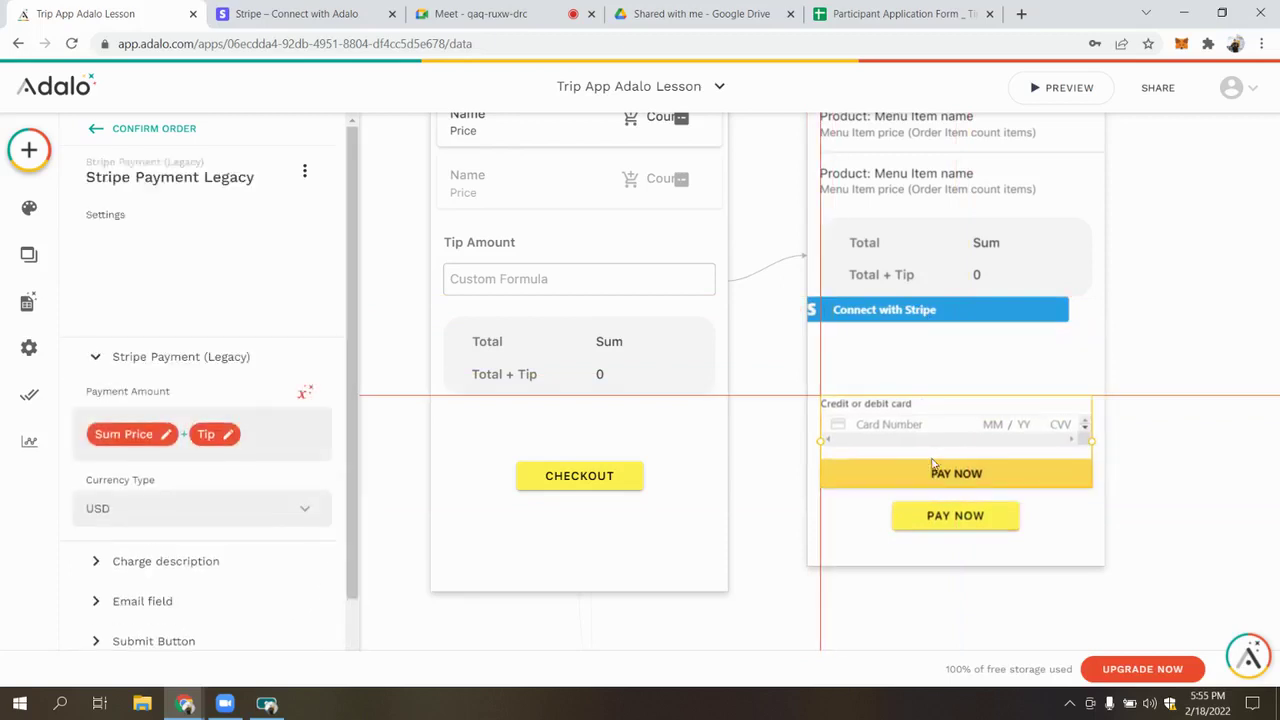
pyautogui.moveTo(918, 320); pyautogui.dragTo(964, 336)
pyautogui.click(962, 424)
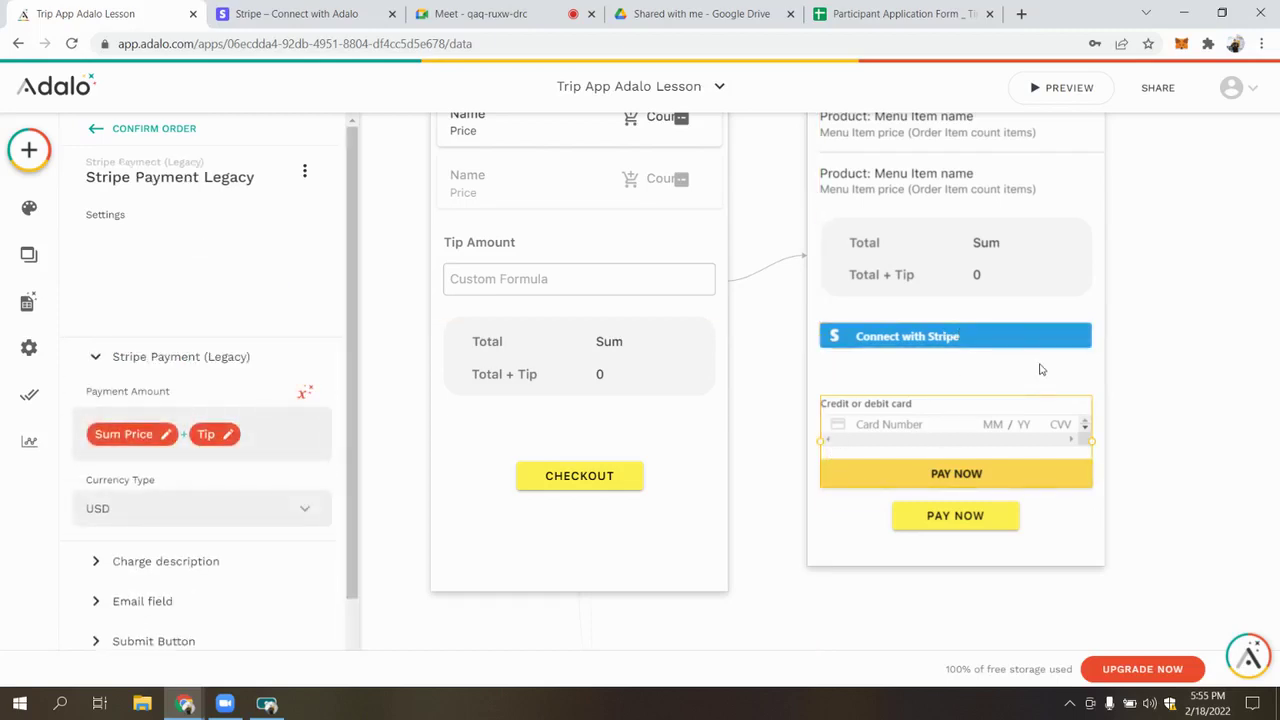
pyautogui.scroll(-1, 255, 349)
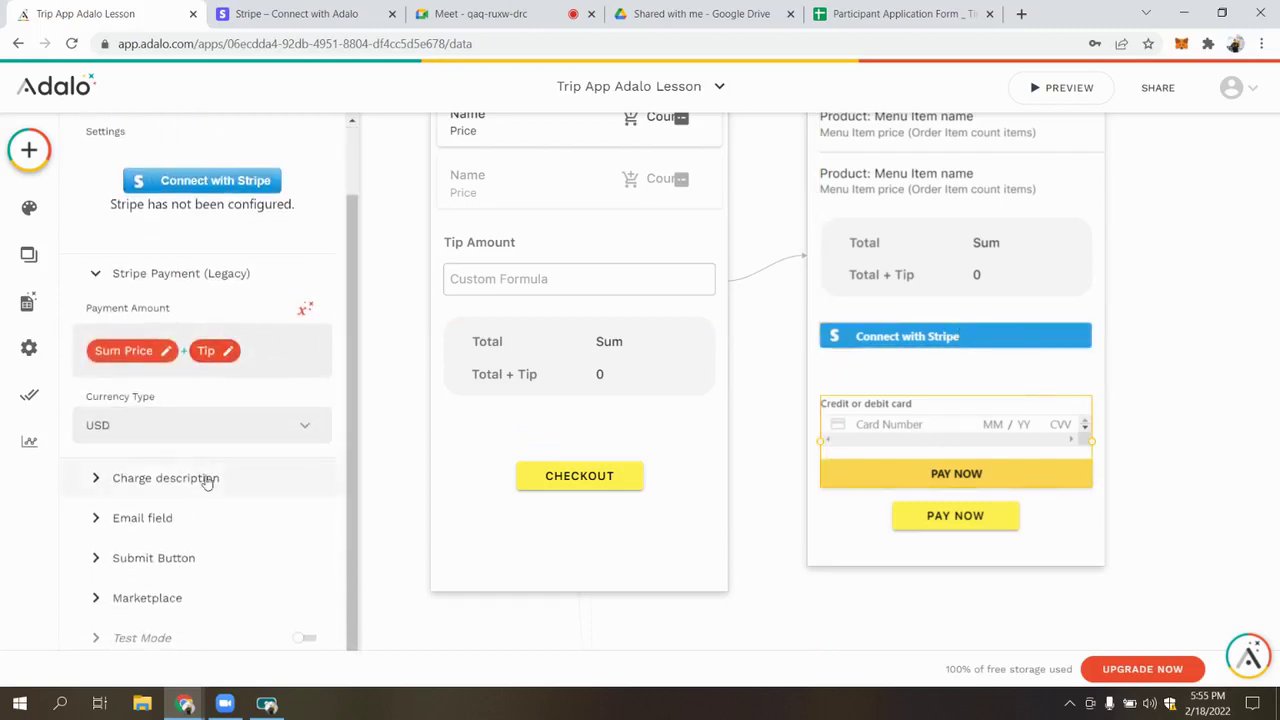
pyautogui.scroll(1, 405, 310)
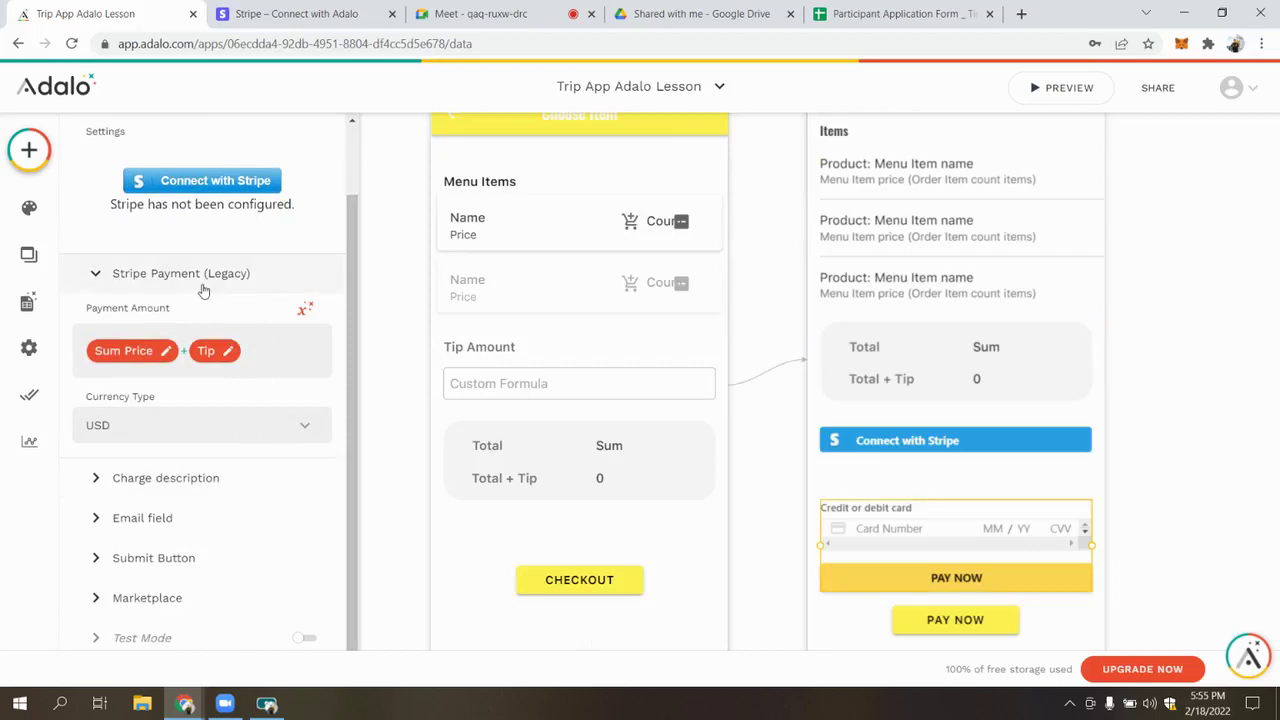
pyautogui.click(200, 281)
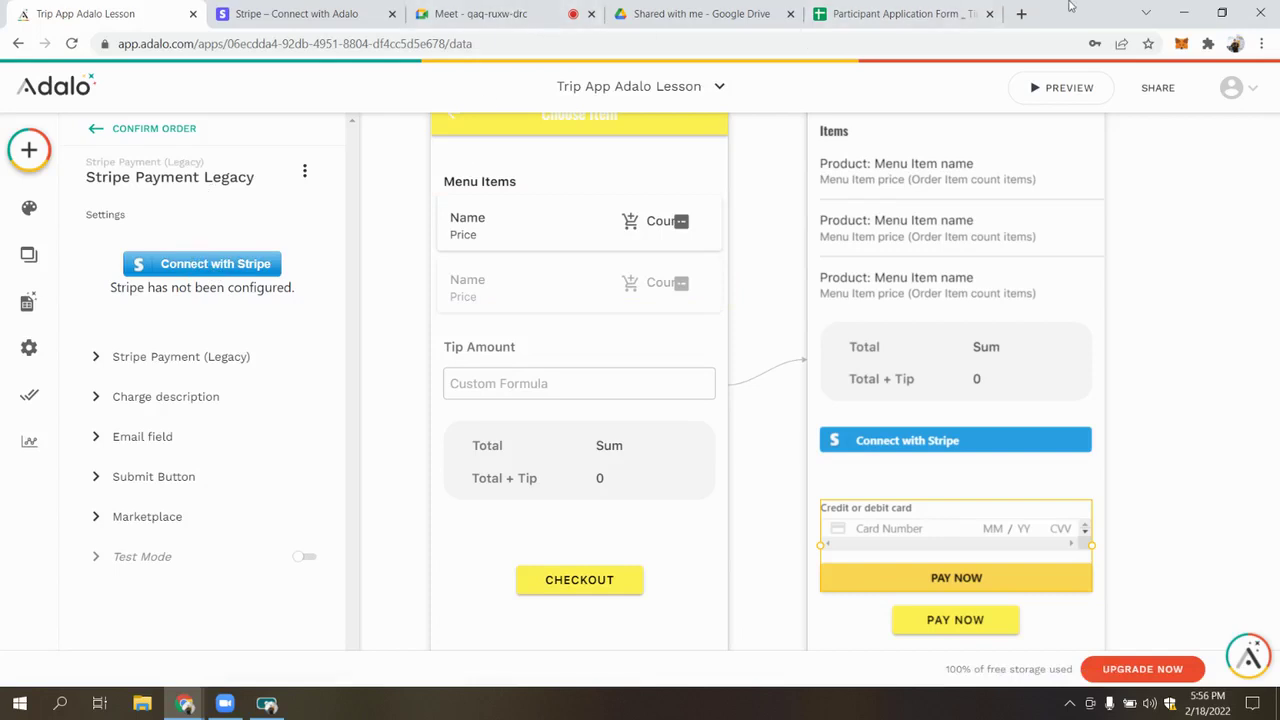
# Load the Adalo website in a new browser tab
pyautogui.click(1022, 14)
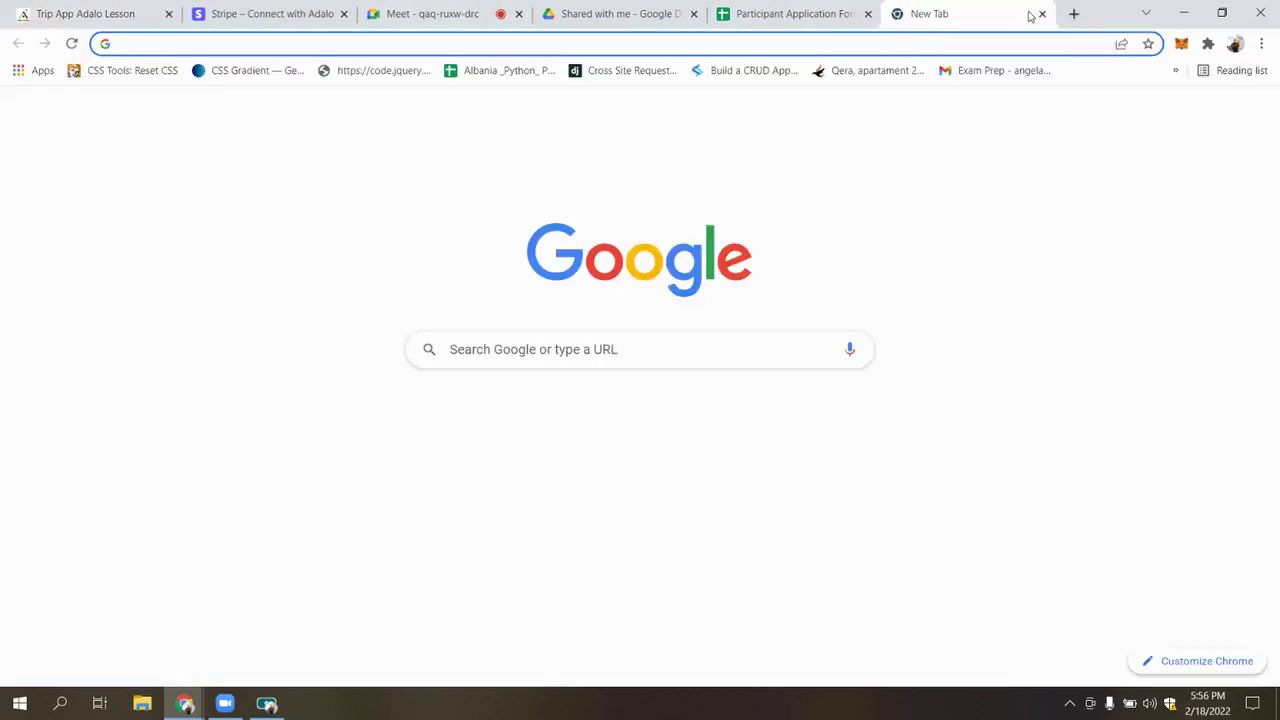
pyautogui.write('ad')
pyautogui.press('Return')
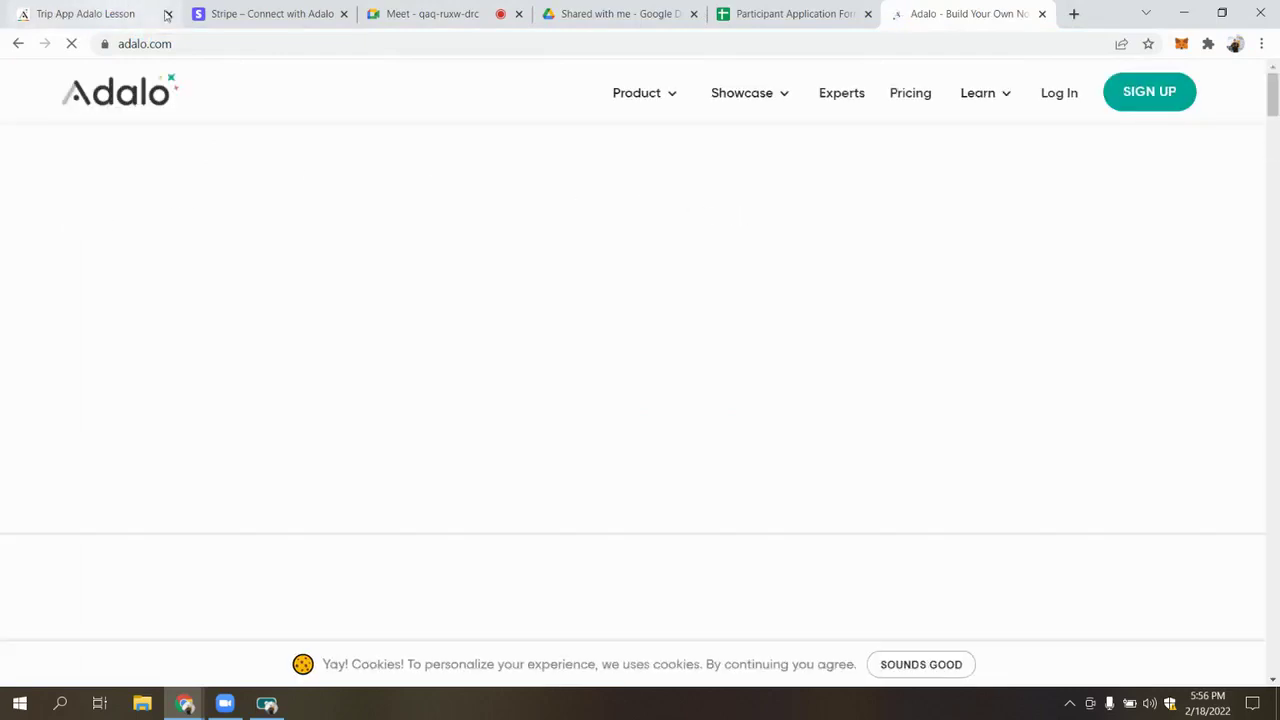
# Log in from adalo.com, switch this tab to another app, and close the Stripe Connect tab
pyautogui.click(1059, 95)
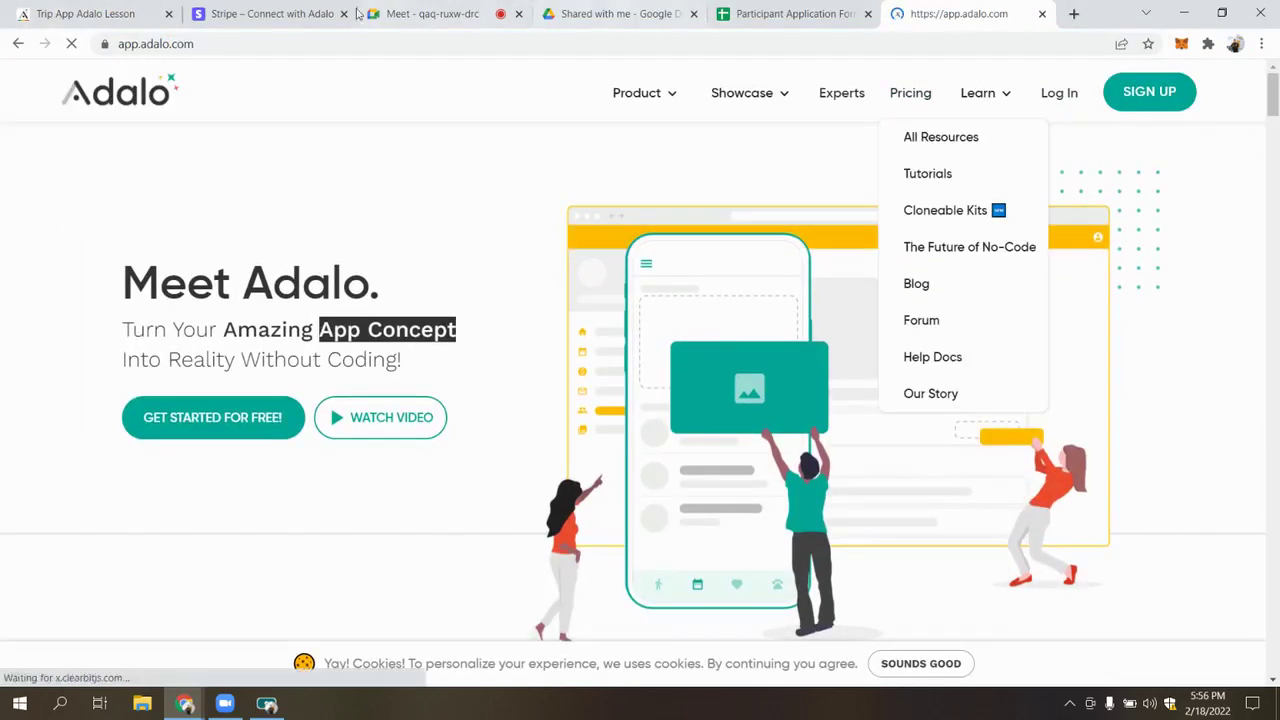
pyautogui.moveTo(929, 8); pyautogui.dragTo(300, 10)
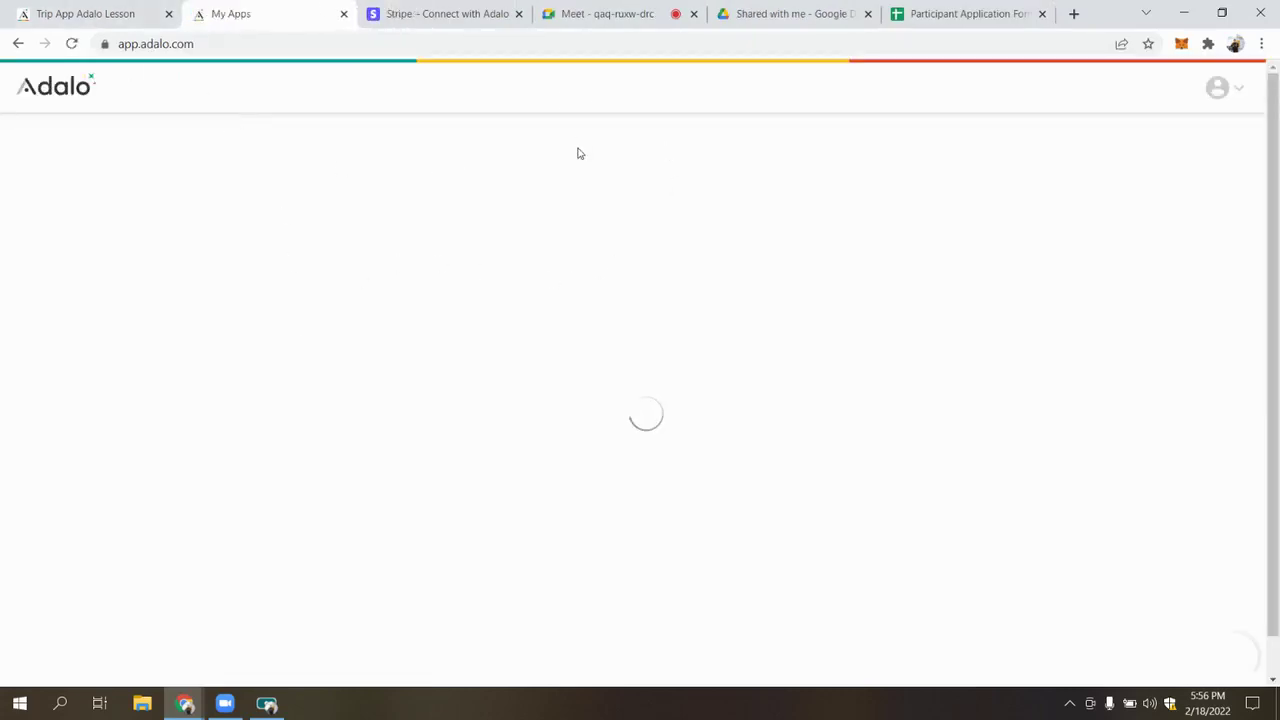
pyautogui.click(660, 100)
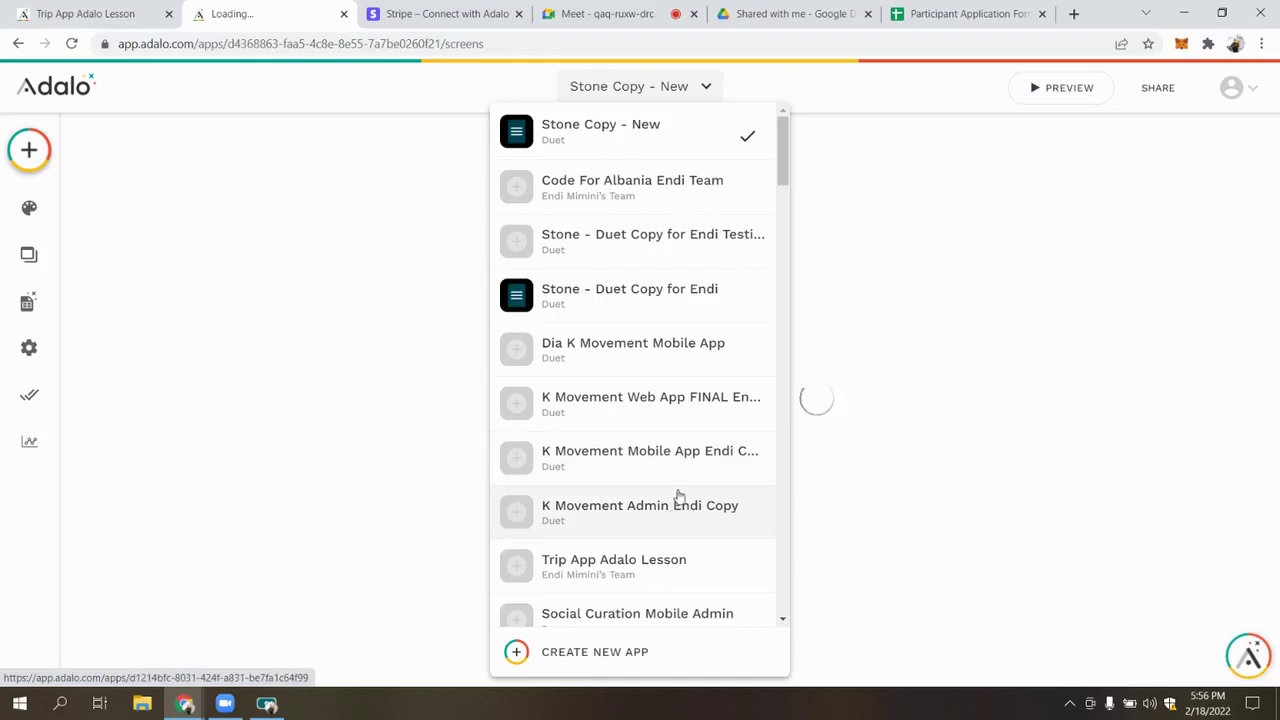
pyautogui.click(679, 508)
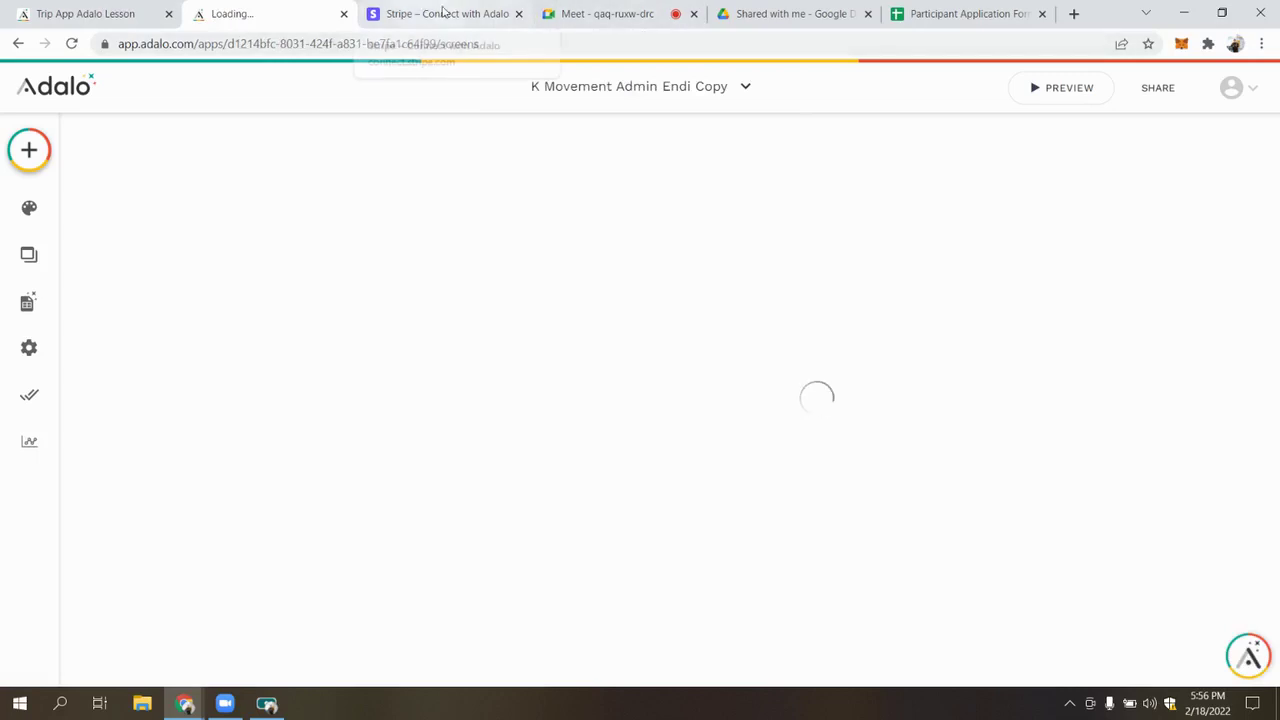
pyautogui.click(518, 14)
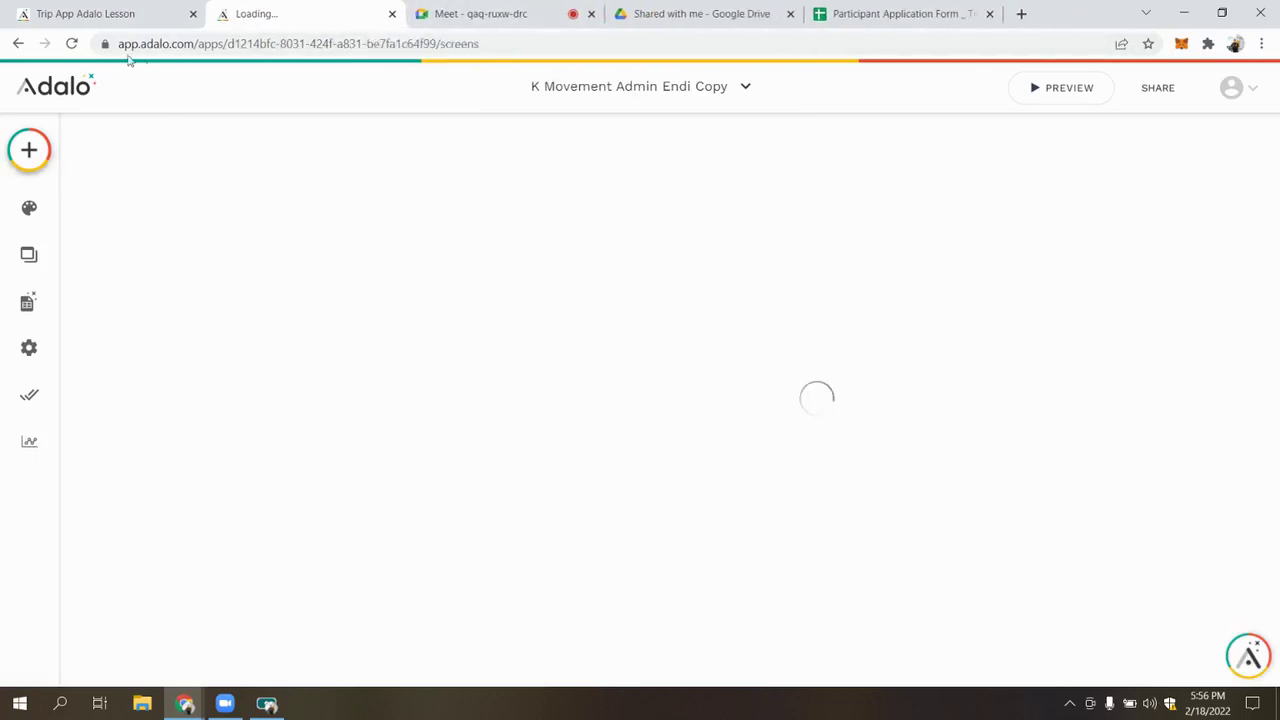
# Switch between the Google Meet call and the loading Adalo tabs
pyautogui.click(518, 14)
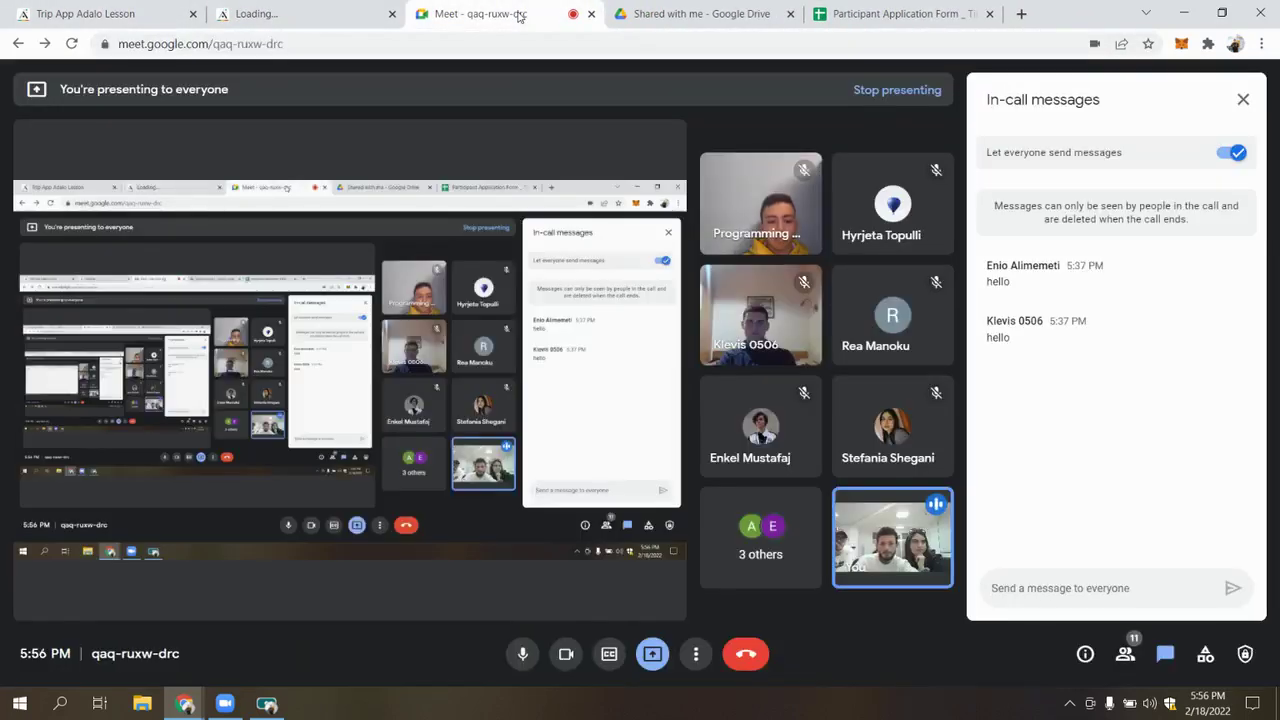
pyautogui.click(283, 12)
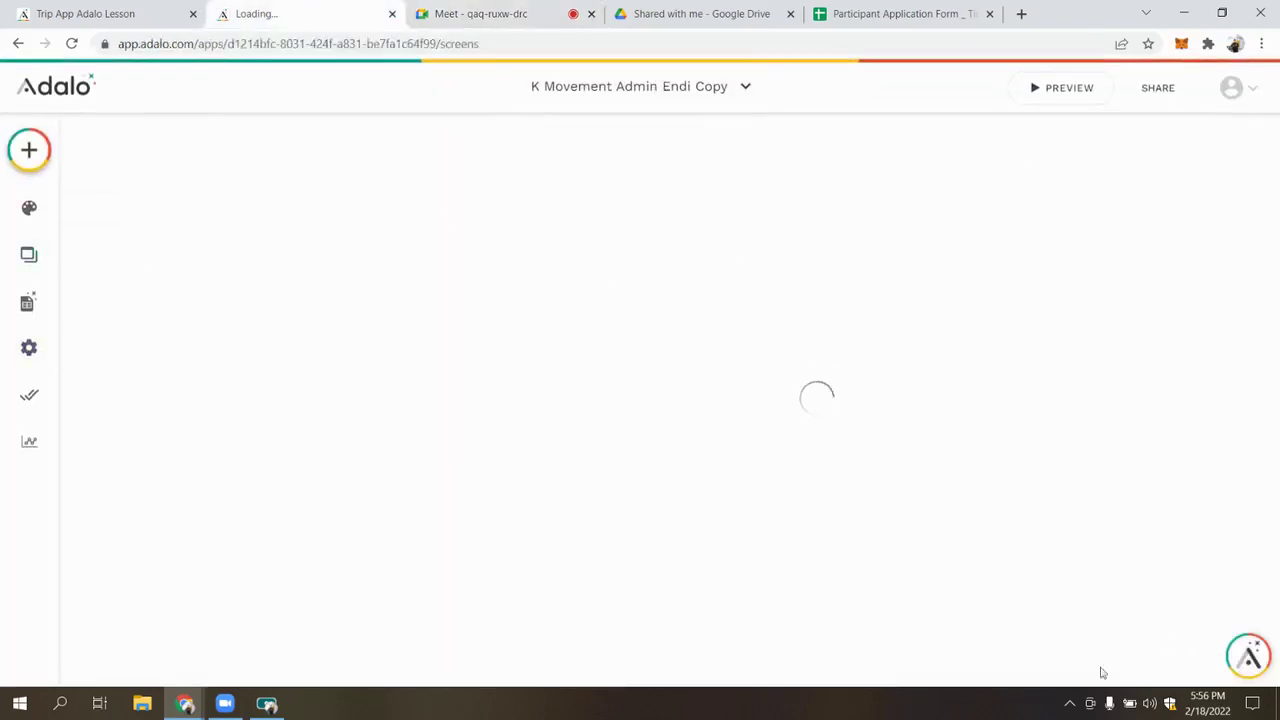
pyautogui.click(1069, 703)
pyautogui.click(963, 566)
pyautogui.click(561, 43)
pyautogui.click(166, 6)
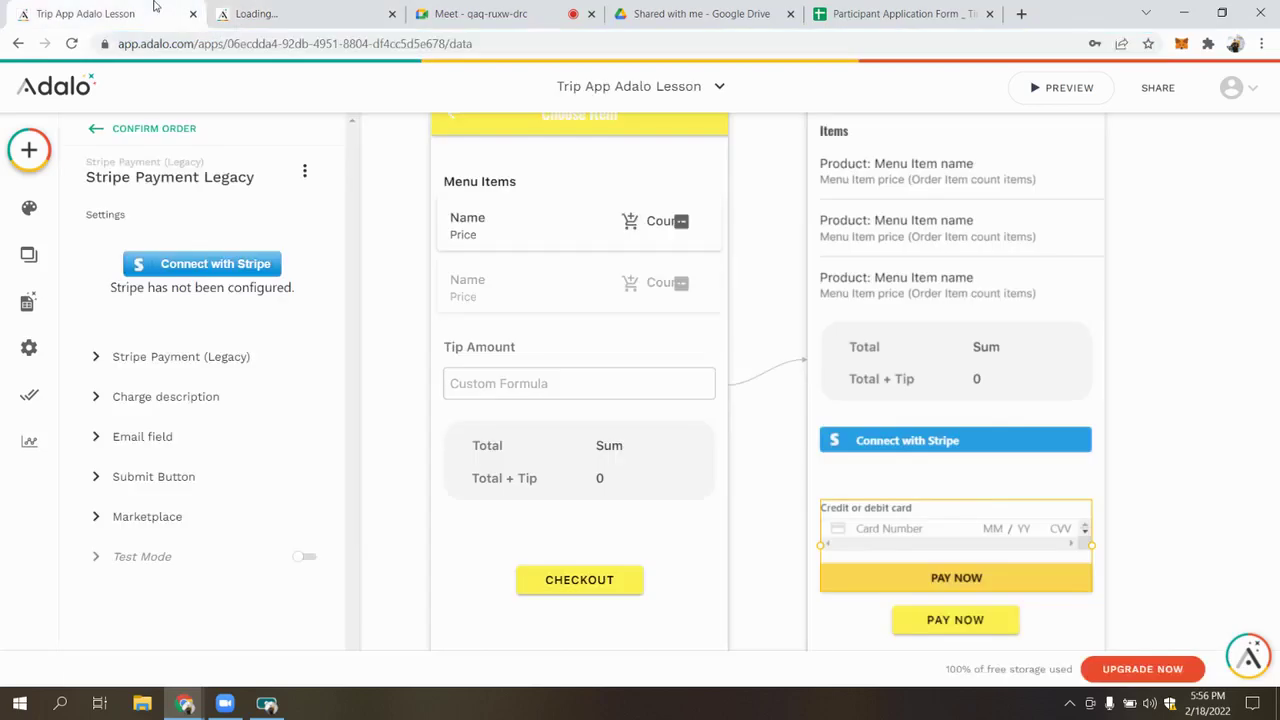
pyautogui.click(300, 12)
pyautogui.click(462, 8)
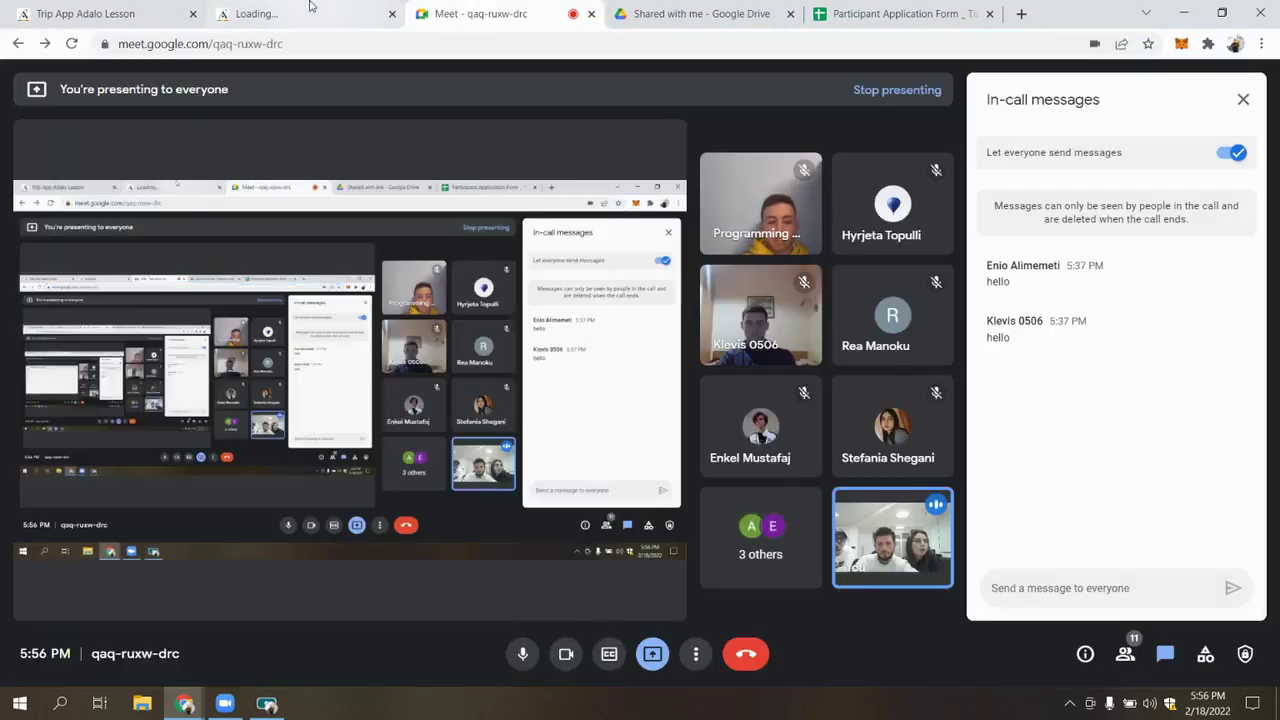
pyautogui.click(310, 8)
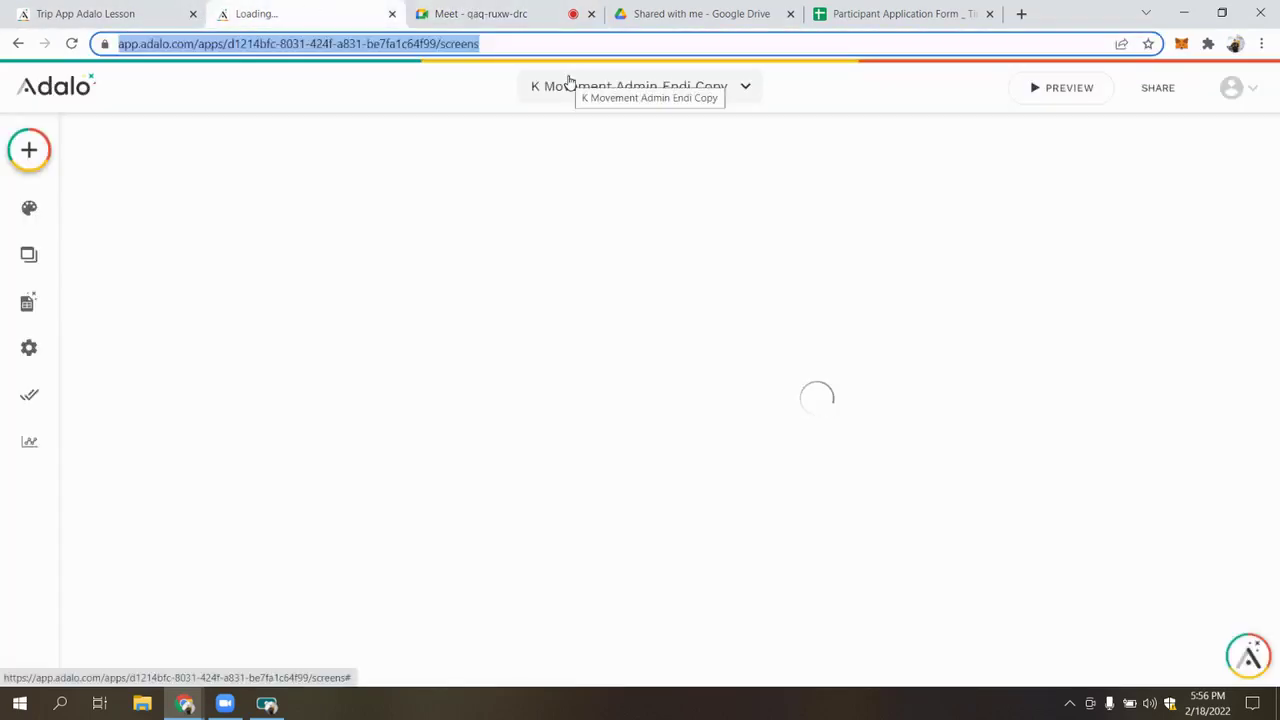
pyautogui.click(330, 247)
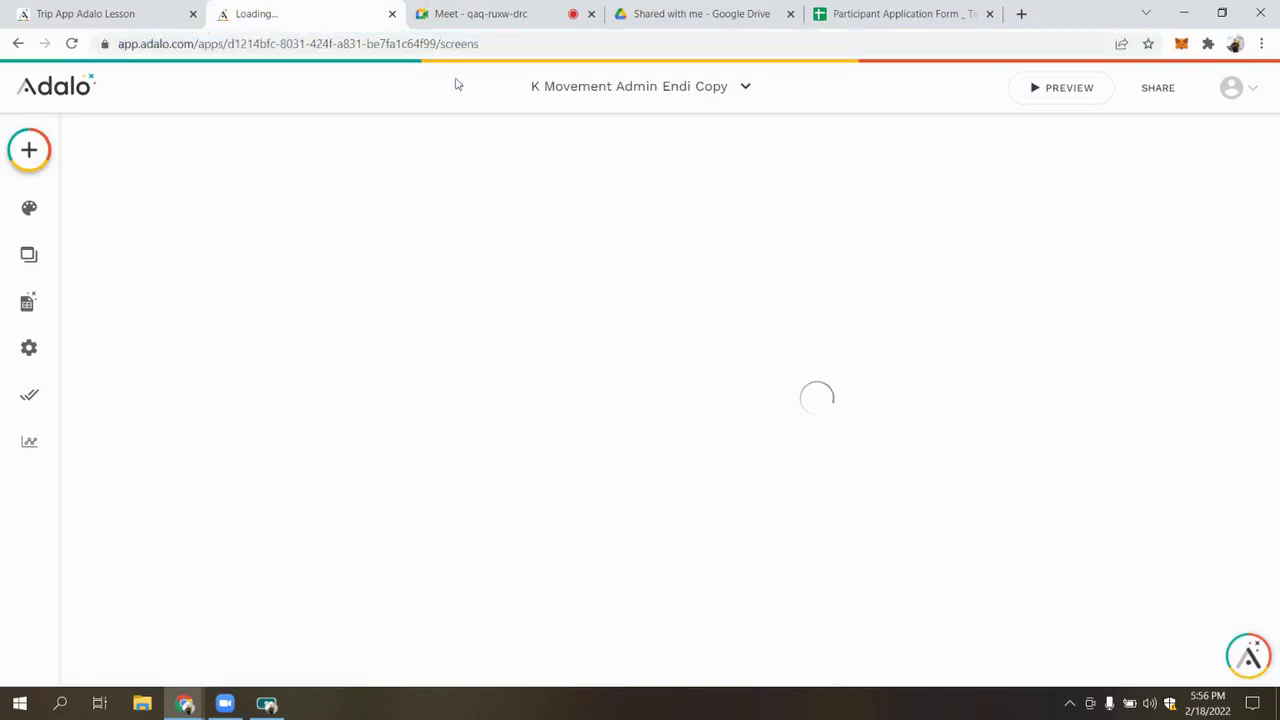
# Reload adalo.com in the tab by typing 'ada' and log in
pyautogui.click(718, 35)
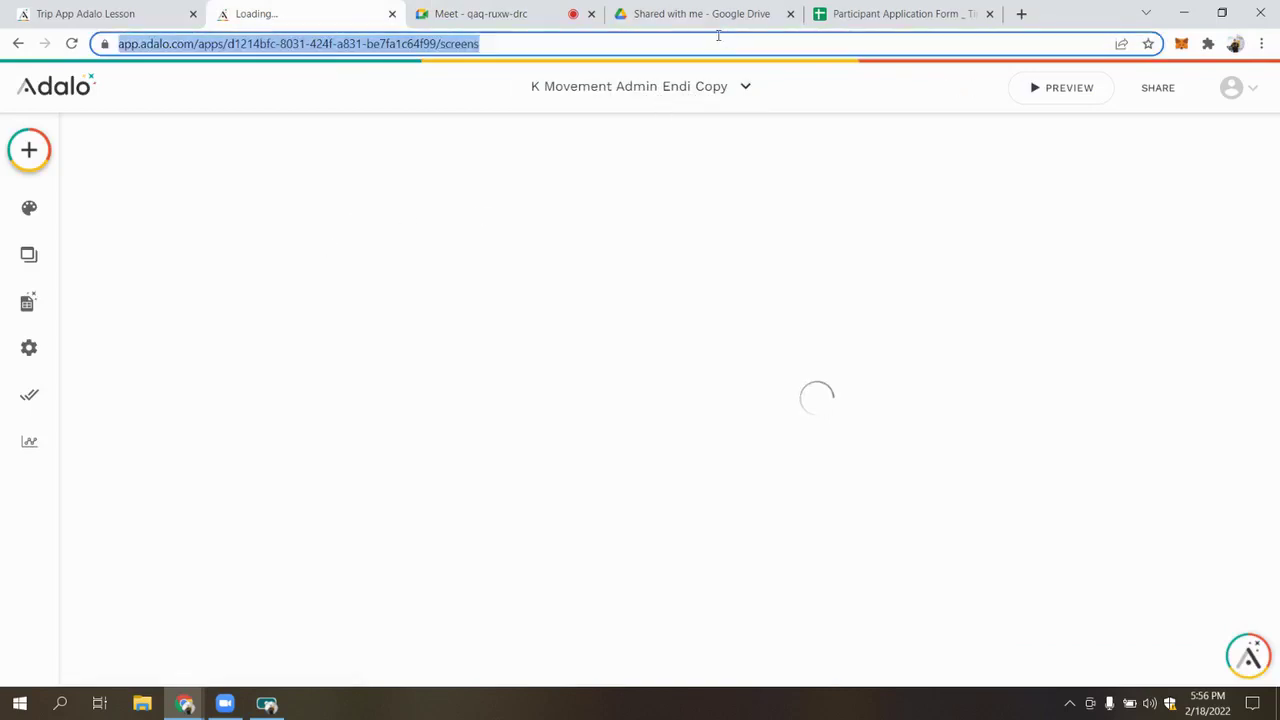
pyautogui.write('ada')
pyautogui.press('Return')
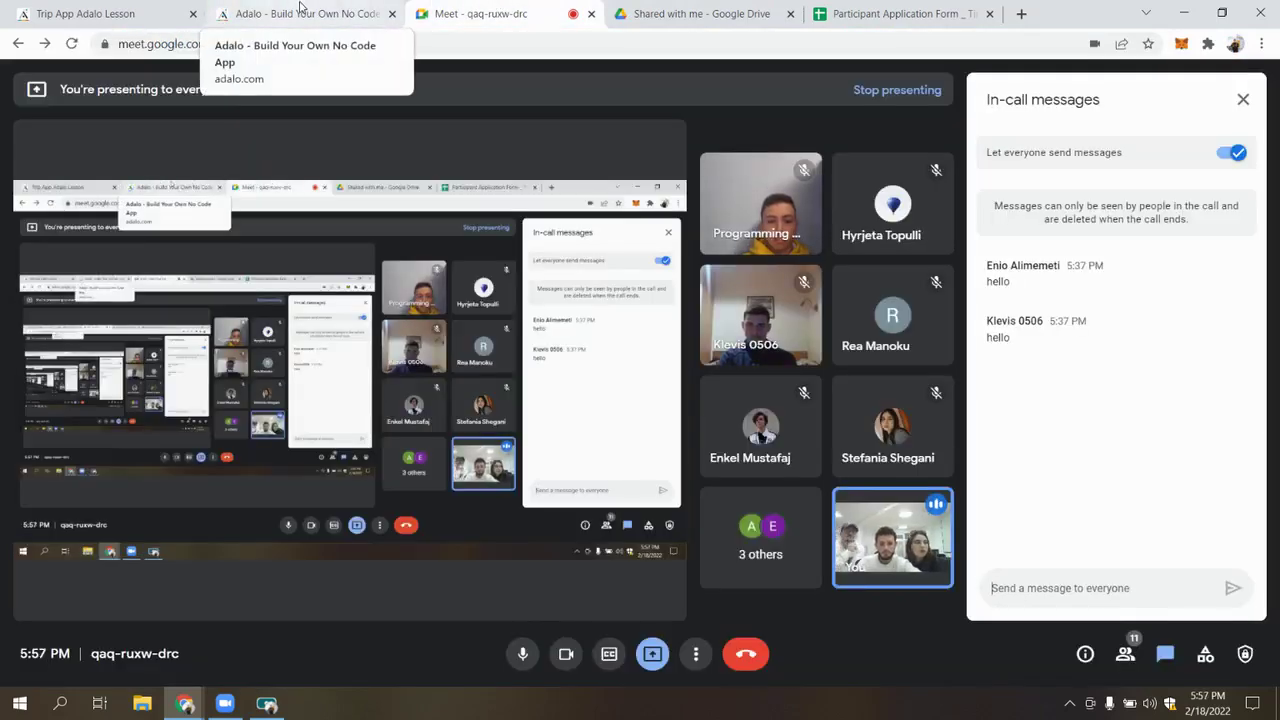
pyautogui.click(330, 10)
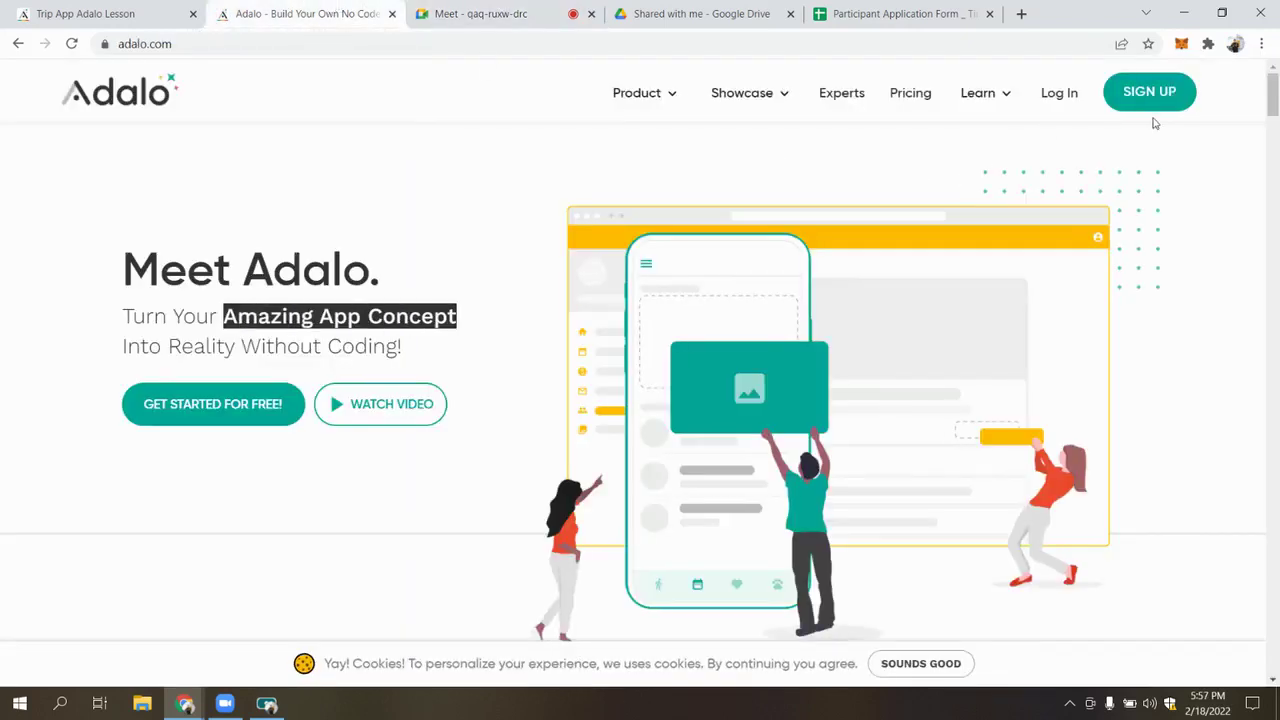
pyautogui.click(1056, 95)
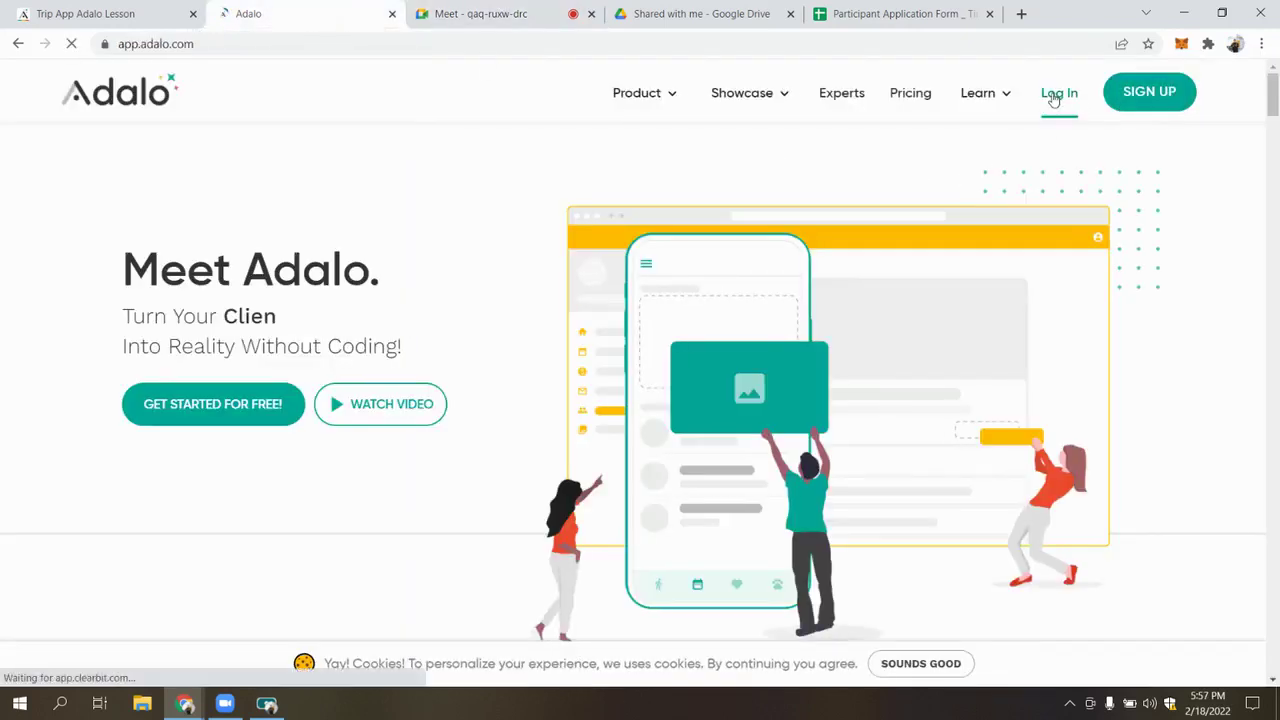
# Read the new reply in the Meet chat while checking on the loading Adalo editor
pyautogui.click(530, 12)
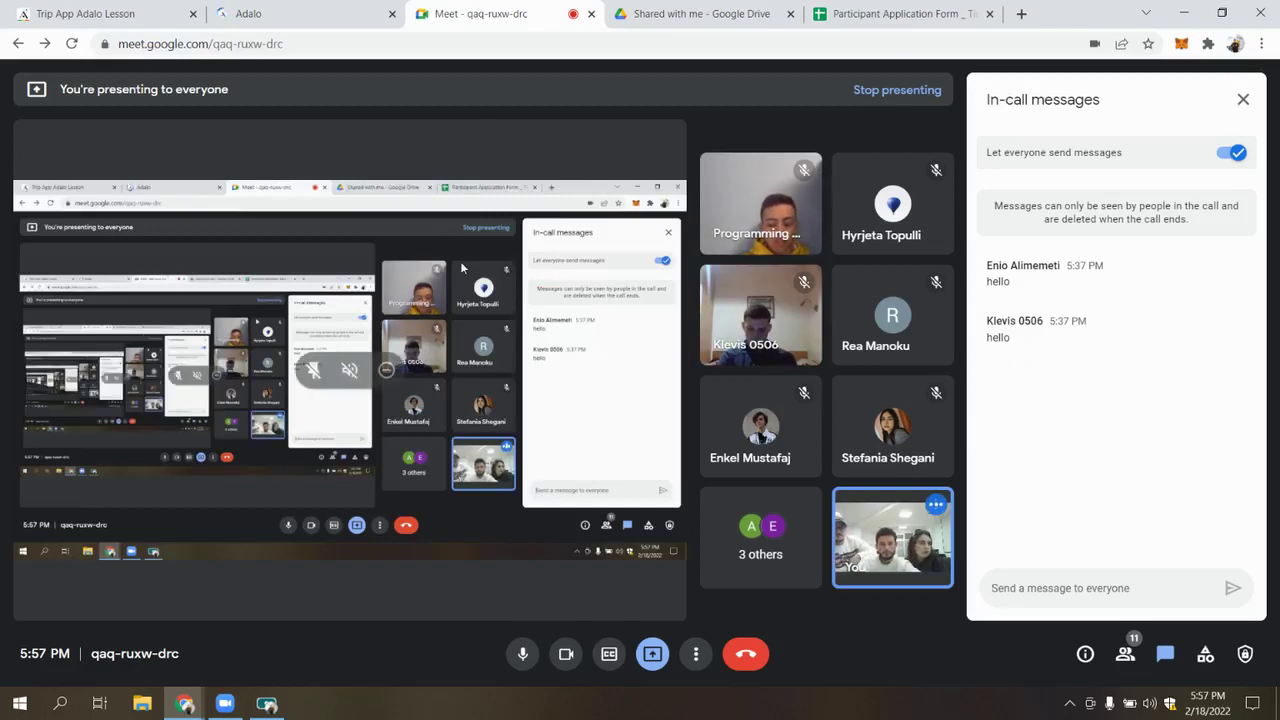
pyautogui.click(376, 18)
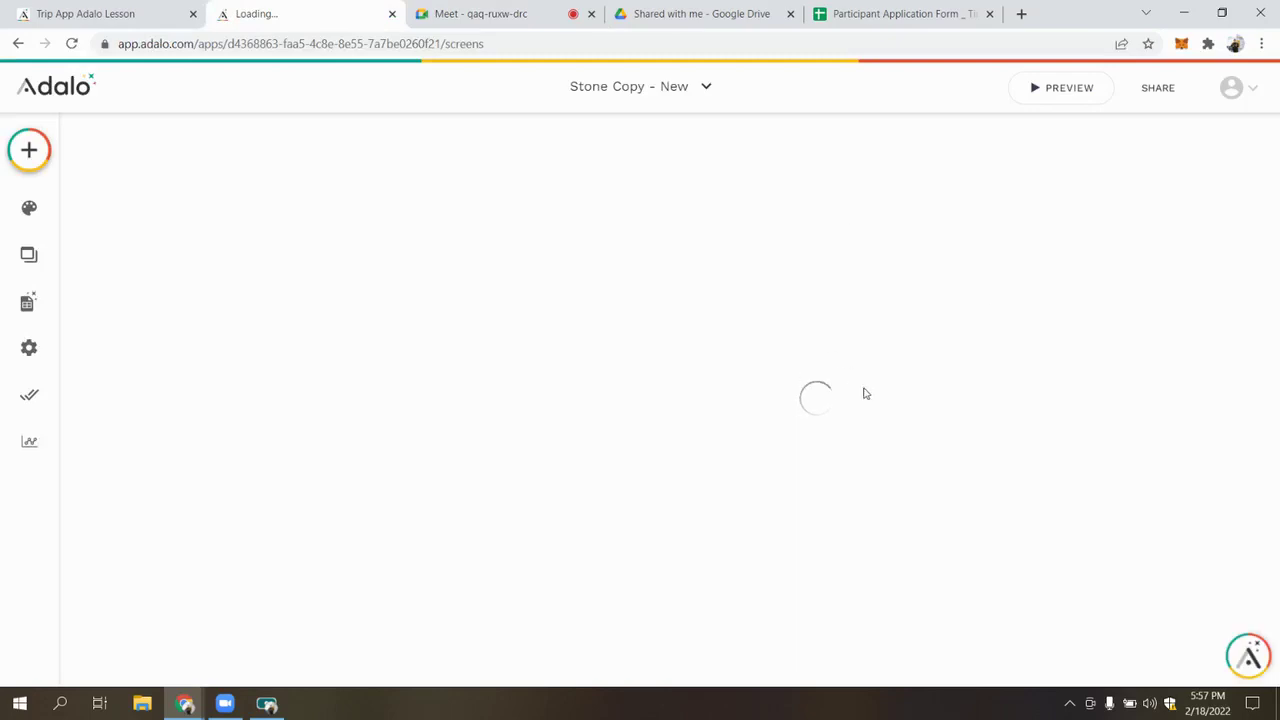
pyautogui.click(490, 14)
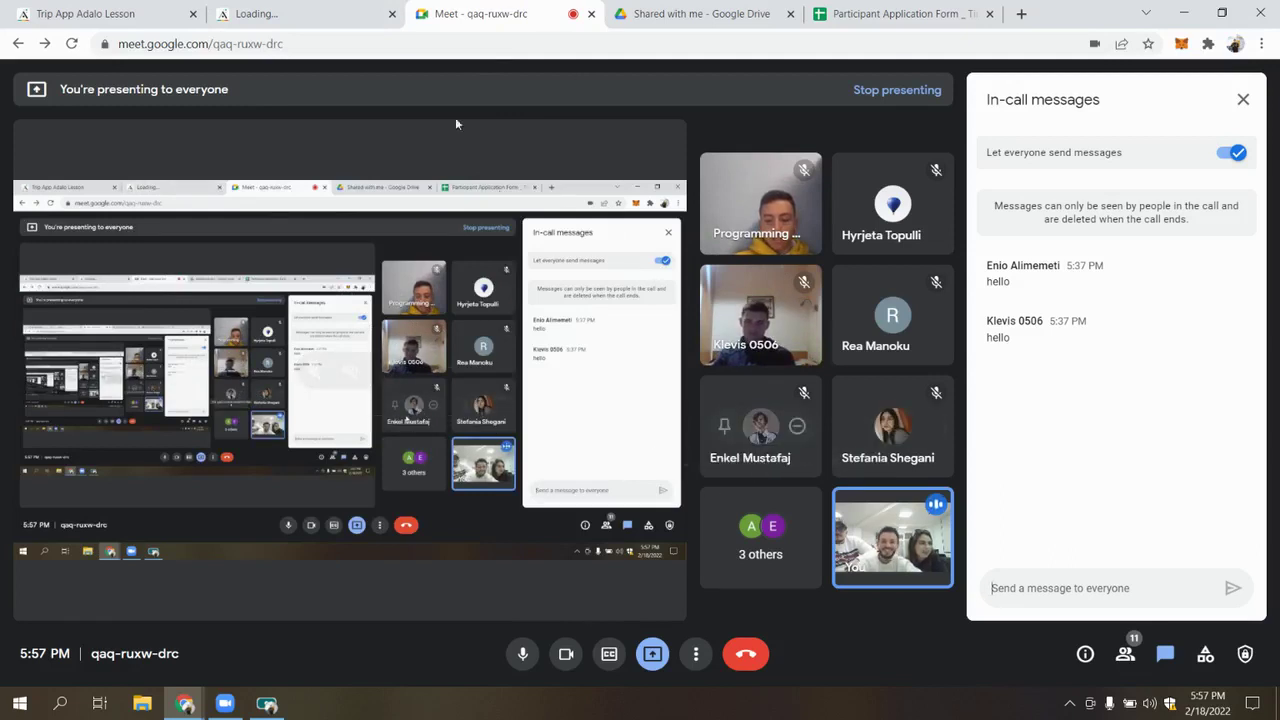
pyautogui.click(317, 6)
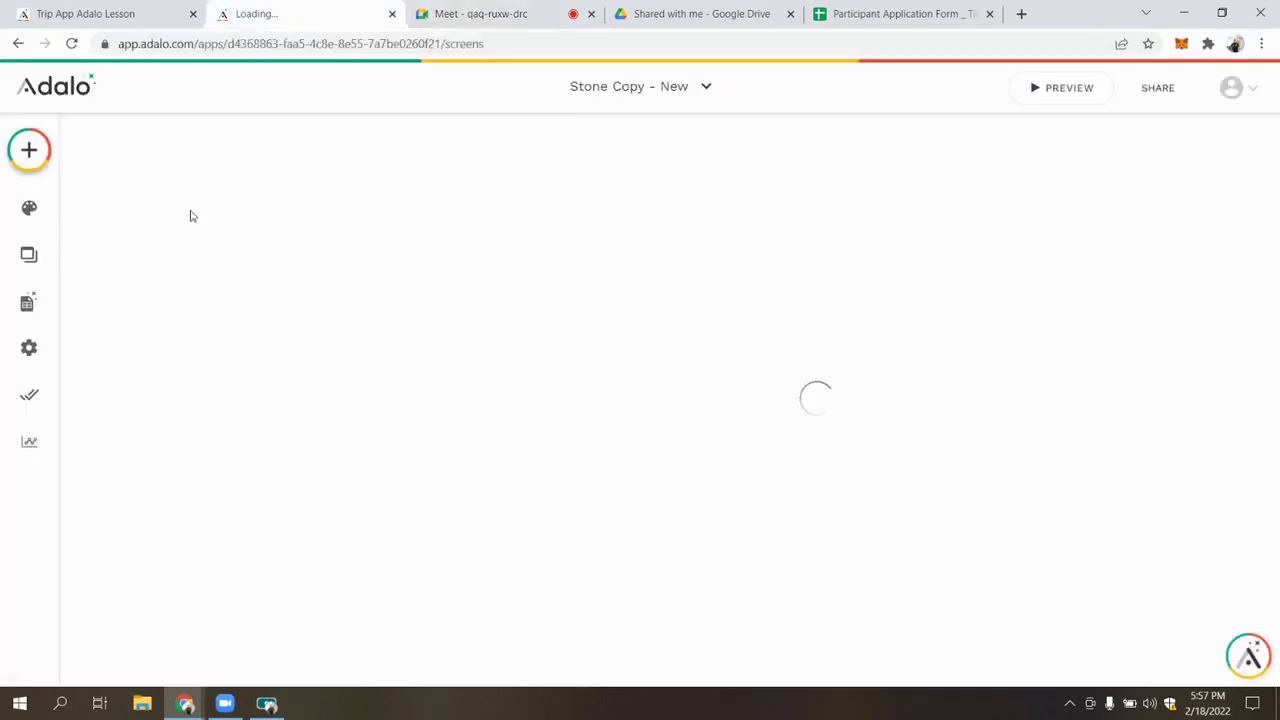
pyautogui.click(480, 13)
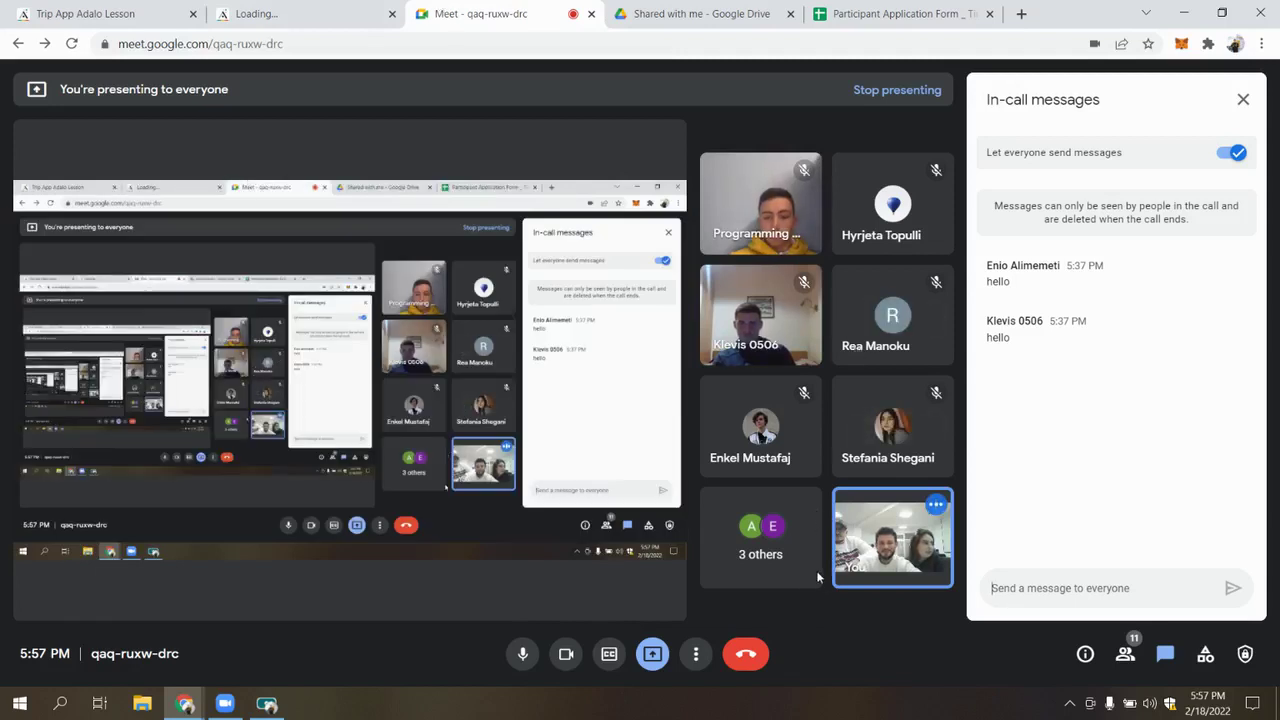
pyautogui.moveTo(1034, 410); pyautogui.dragTo(1011, 408)
pyautogui.click(1041, 427)
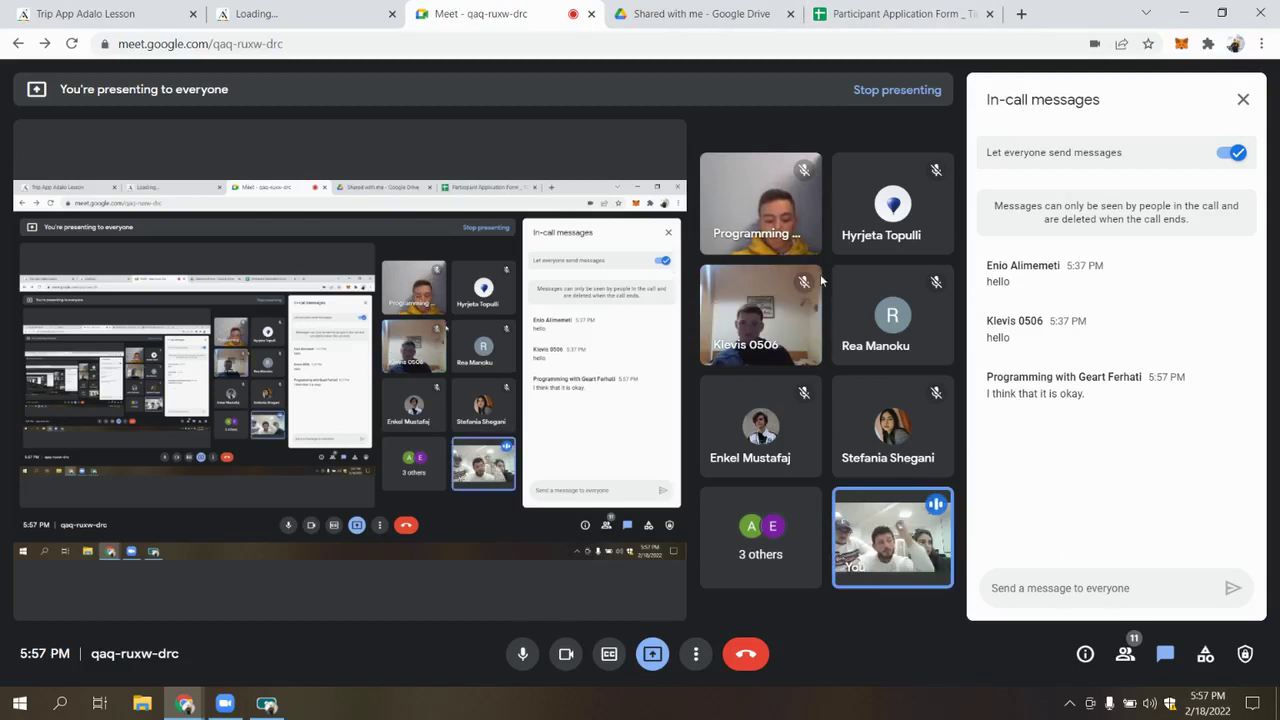
pyautogui.click(250, 13)
pyautogui.click(103, 12)
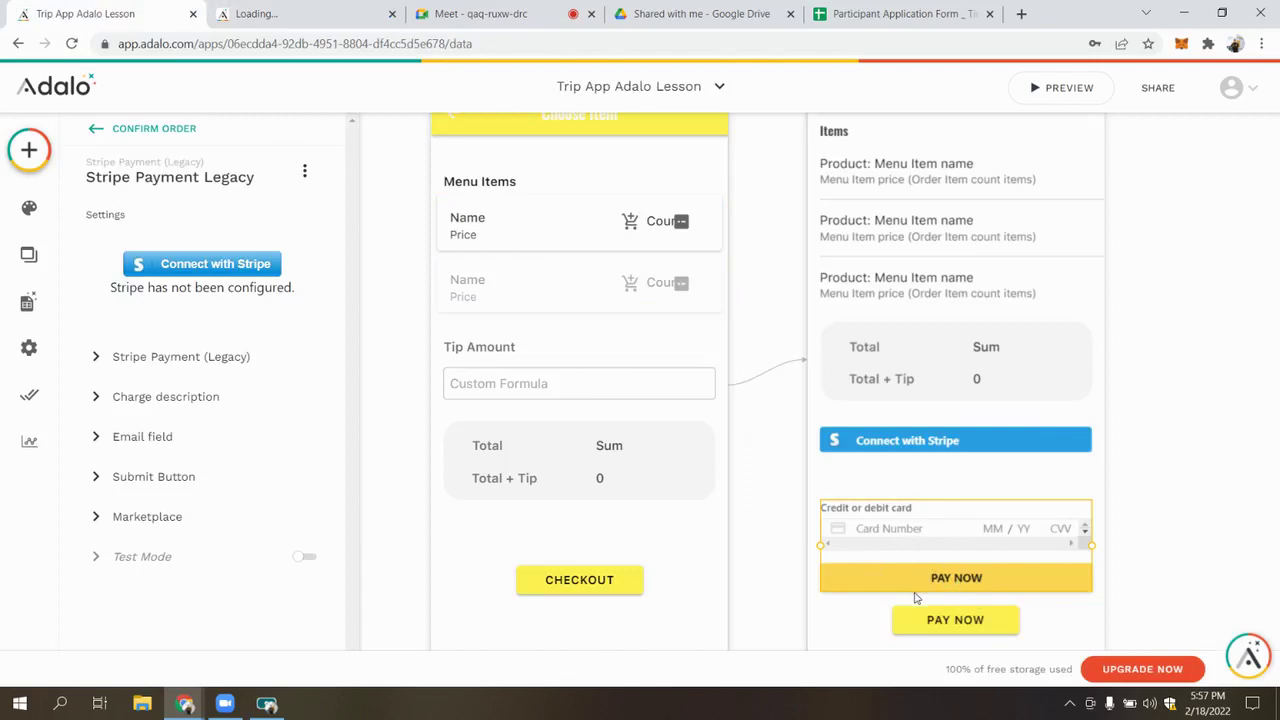
pyautogui.click(485, 14)
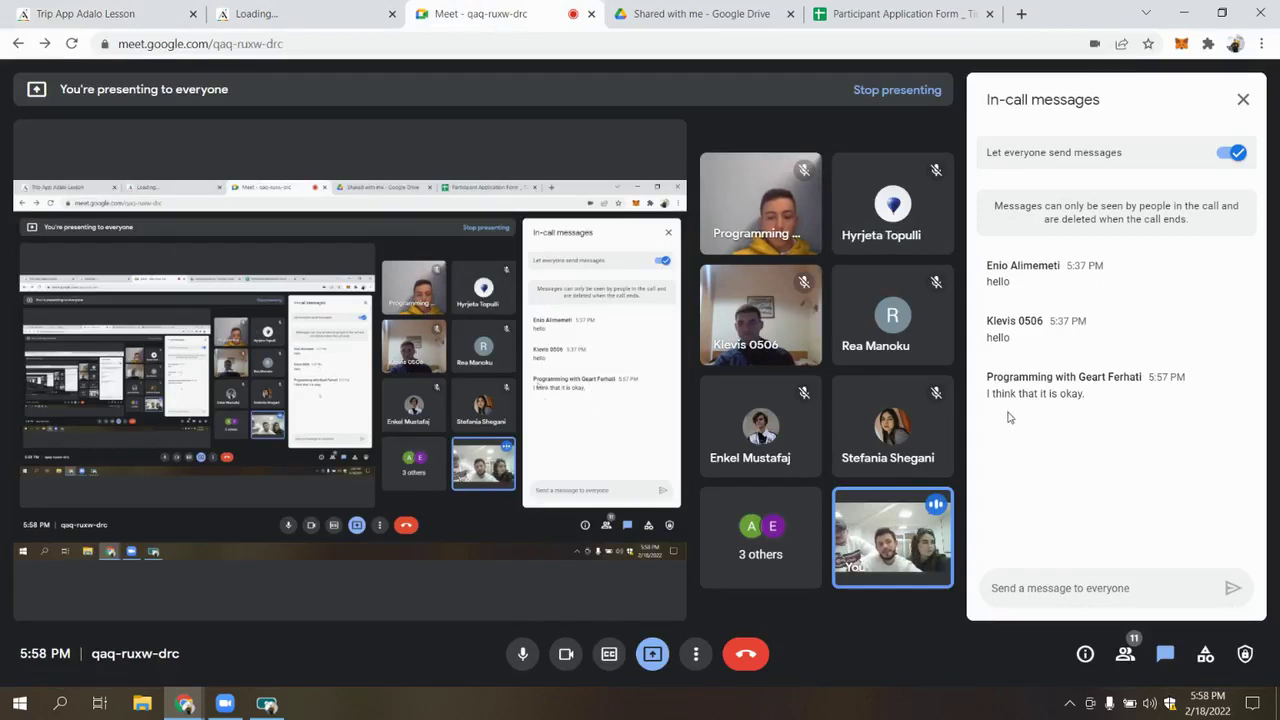
pyautogui.click(295, 14)
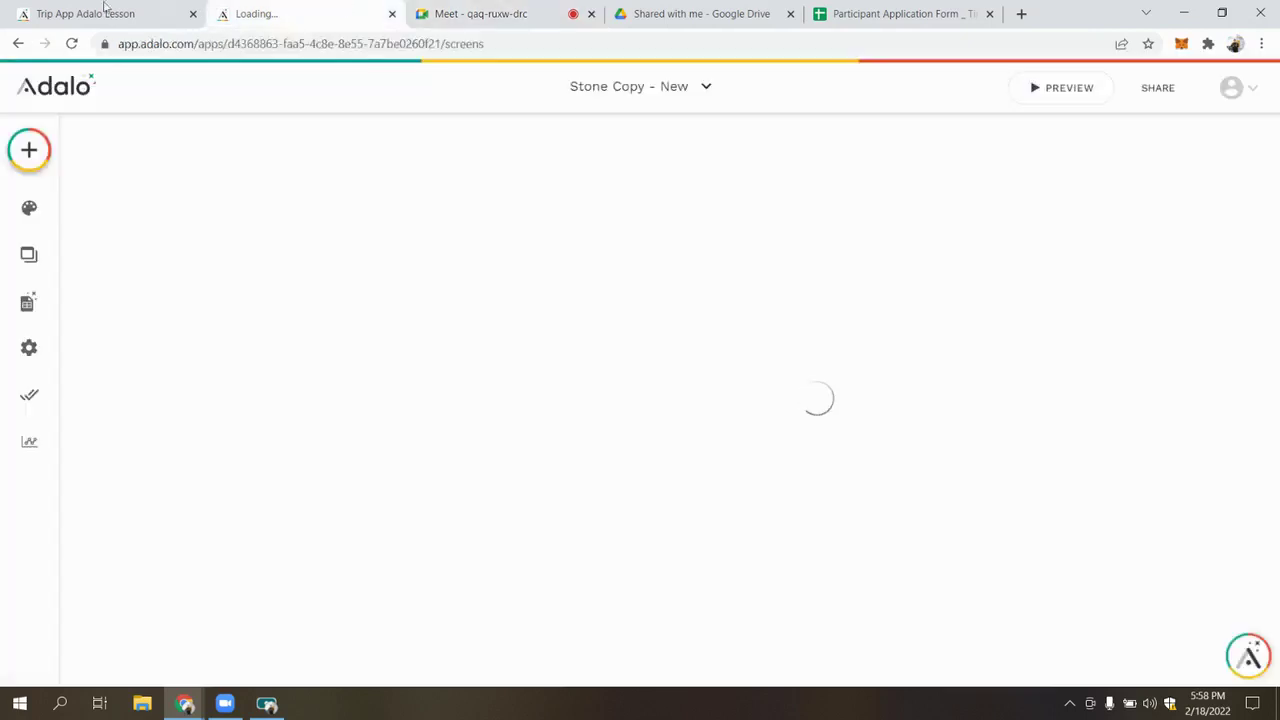
# Load the adalo.com homepage in the second tab via 'ada', then return to the Meet call
pyautogui.click(318, 44)
pyautogui.write('ada')
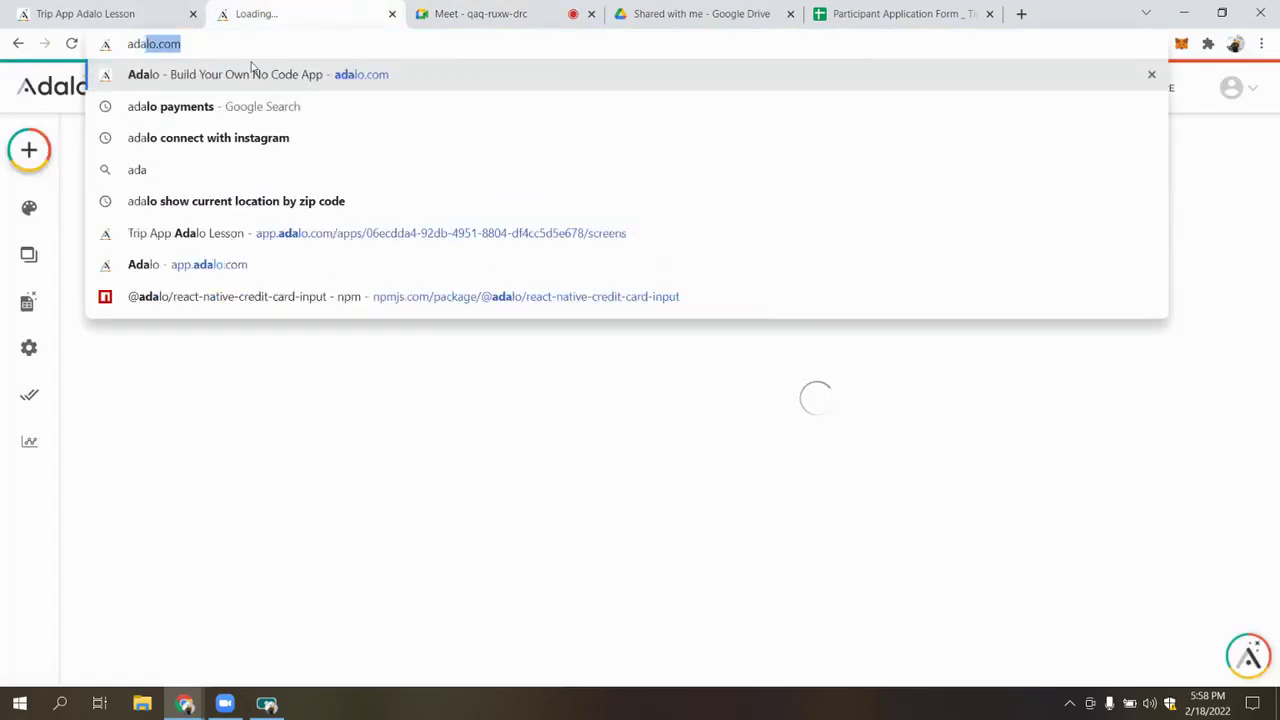
pyautogui.click(256, 78)
pyautogui.click(480, 14)
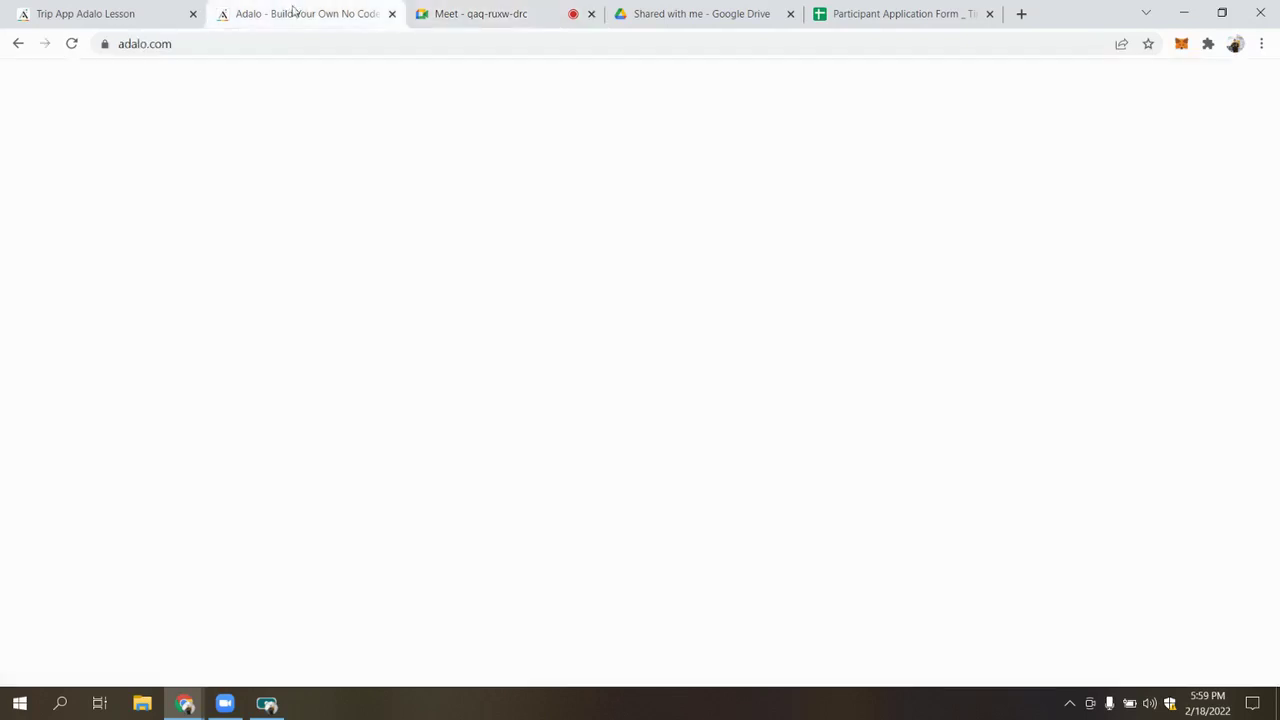
# Log in to Adalo and browse the account's app list from the Trip App editor
pyautogui.click(291, 13)
pyautogui.click(1060, 96)
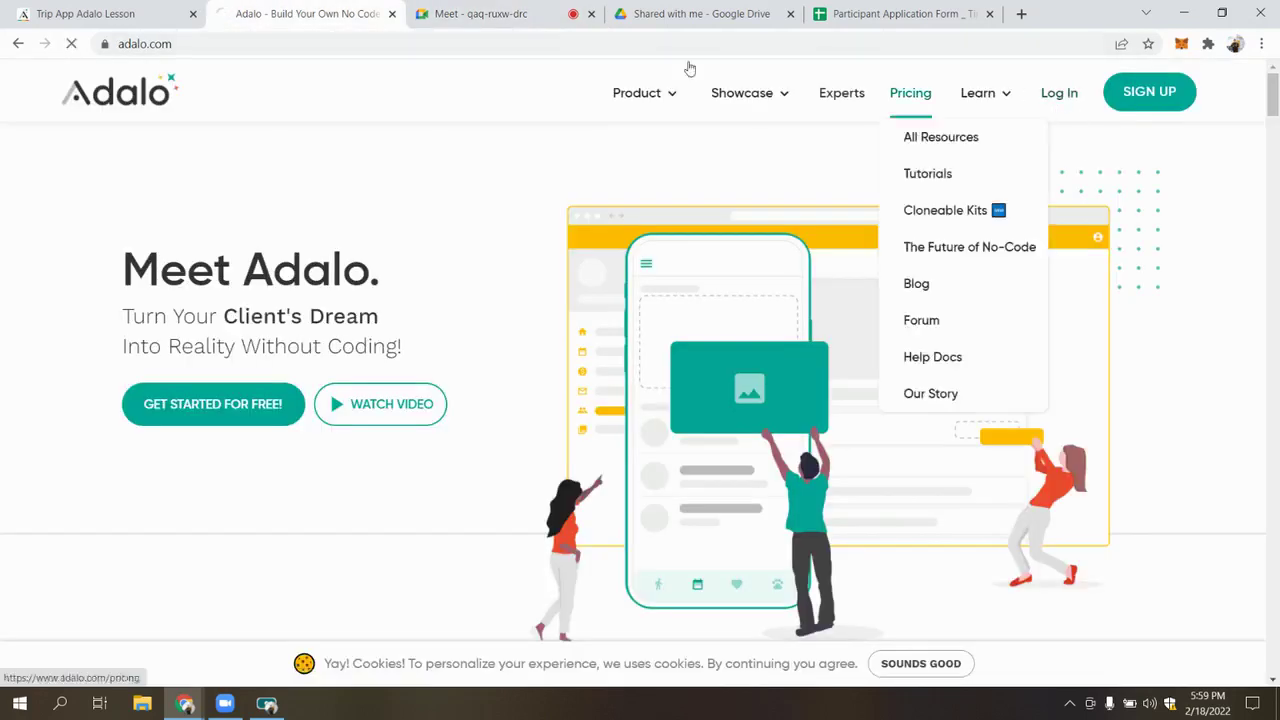
pyautogui.click(118, 10)
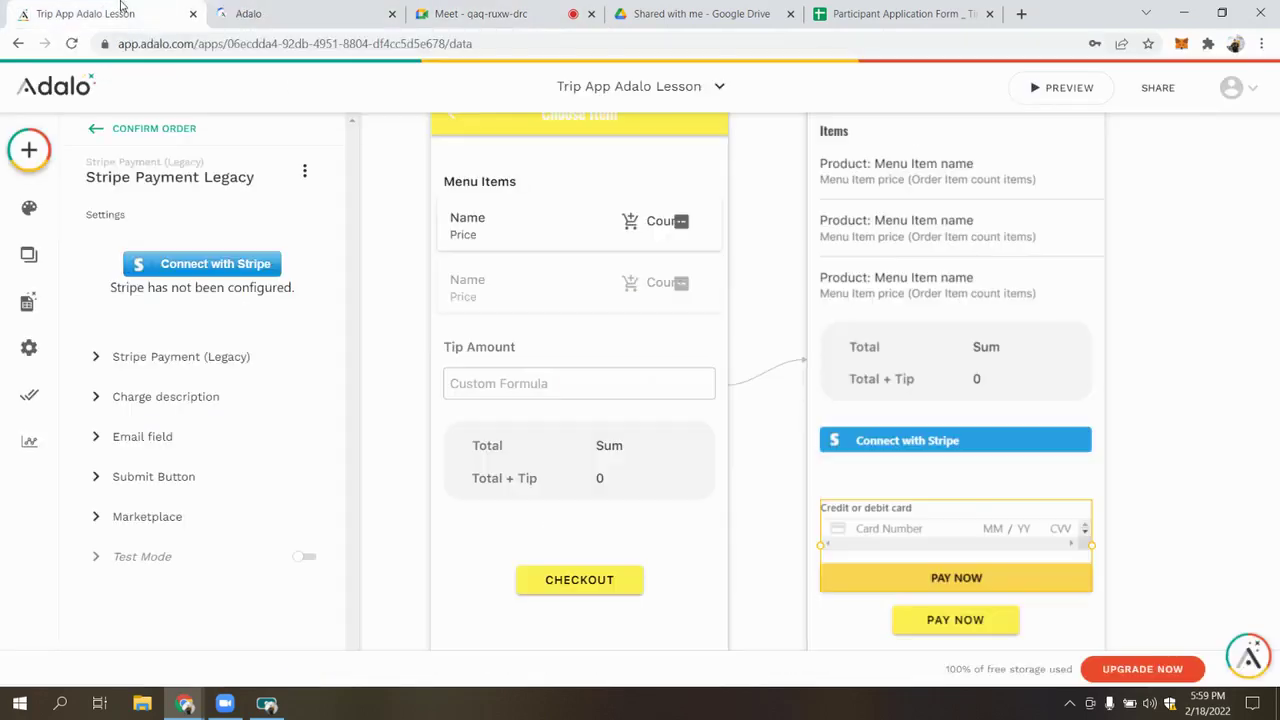
pyautogui.click(634, 86)
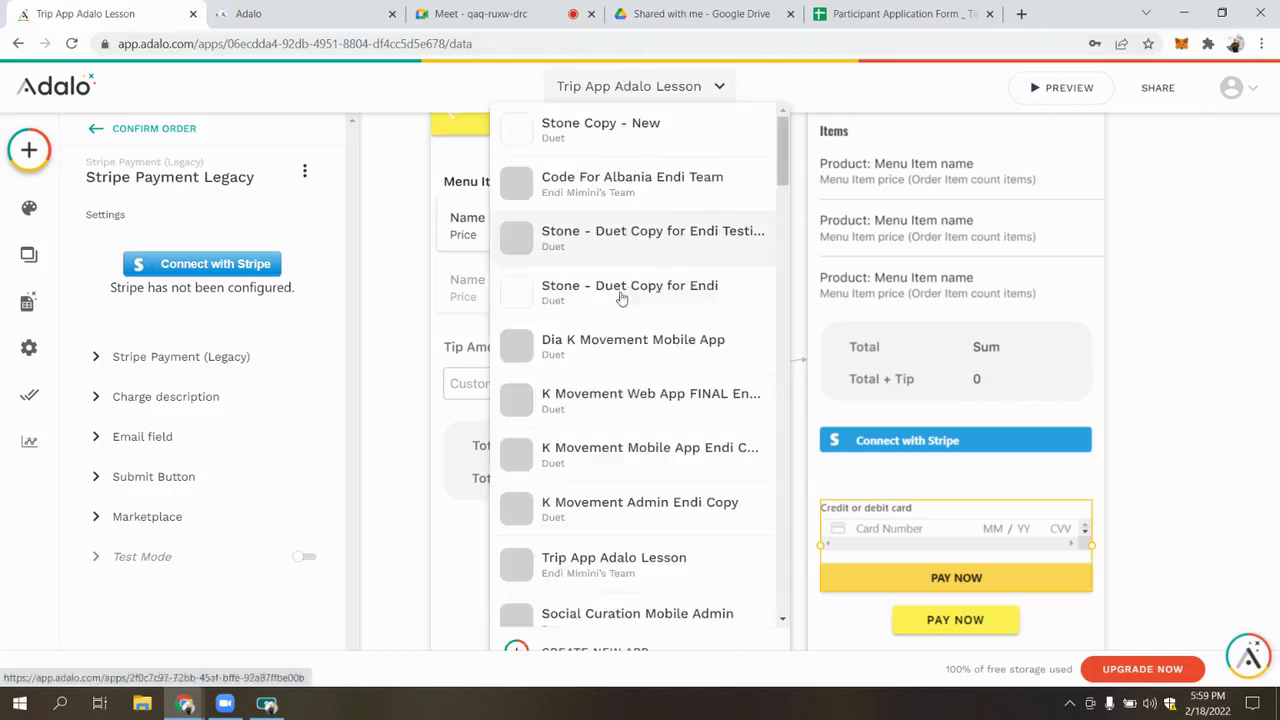
pyautogui.rightClick(590, 198)
pyautogui.click(640, 82)
pyautogui.click(640, 82)
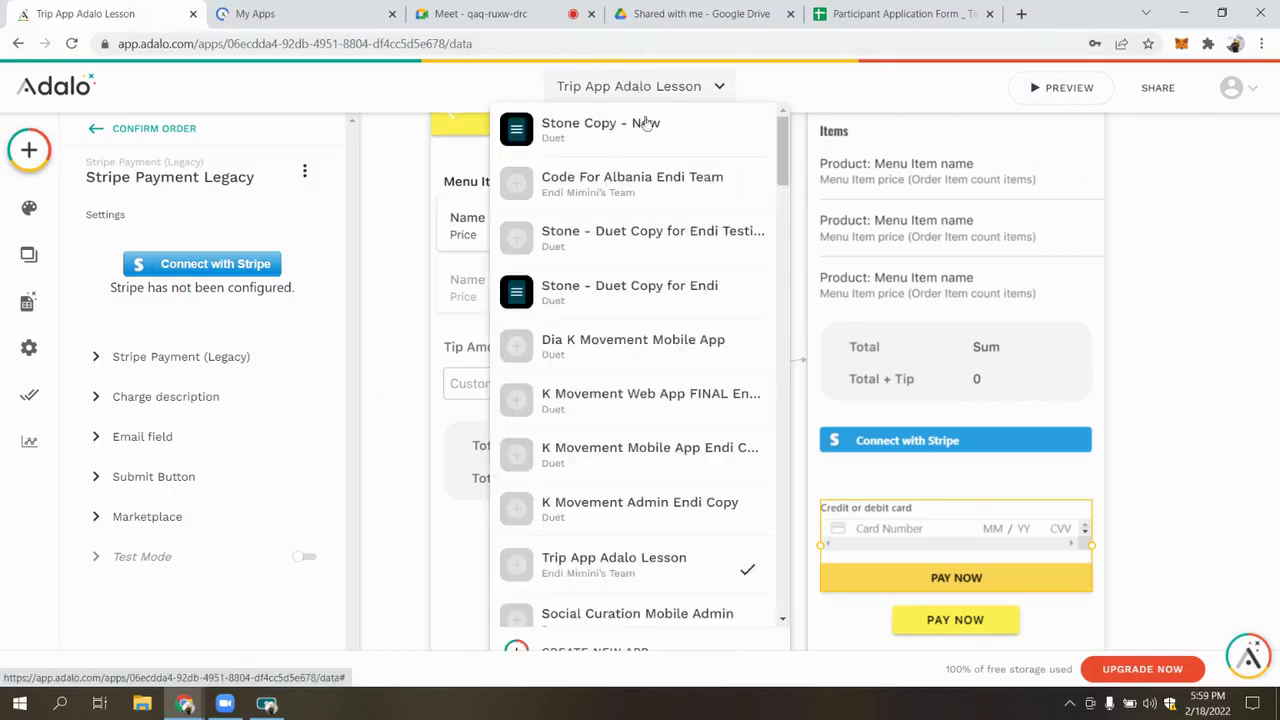
# Open the Stone - Duet Copy for Endi app in a new tab, then close the extra tab
pyautogui.rightClick(622, 282)
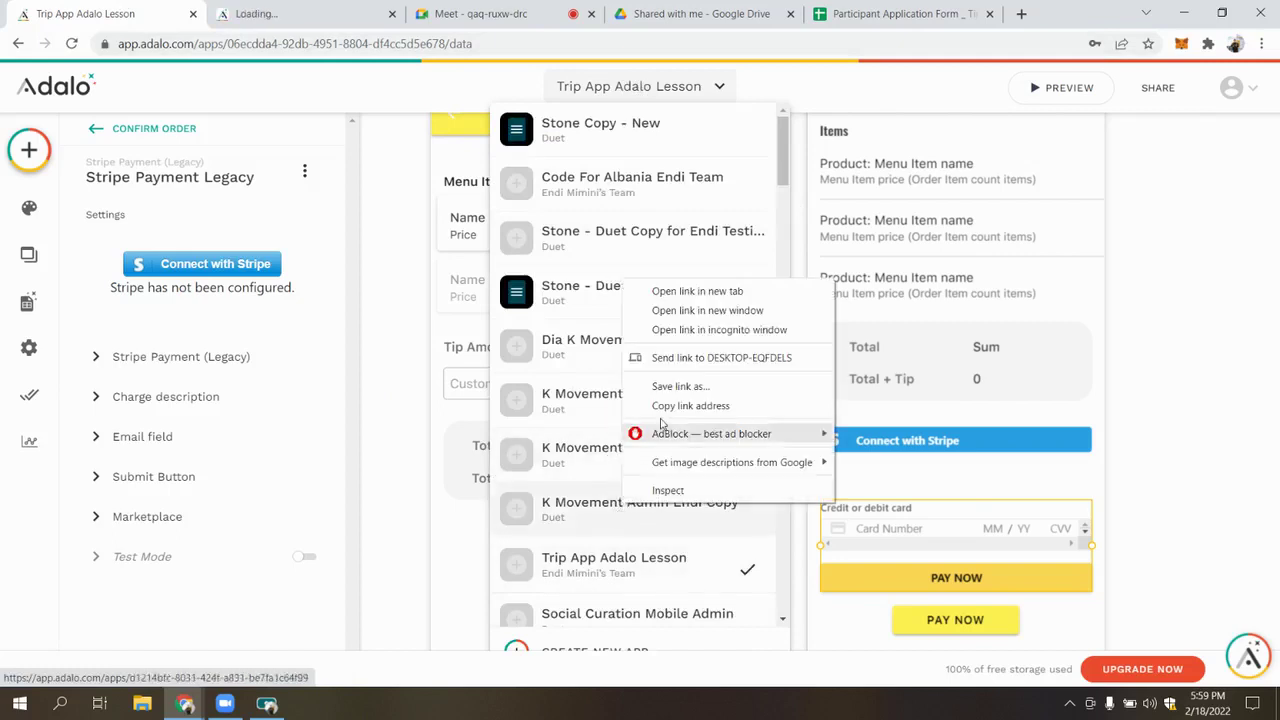
pyautogui.click(686, 292)
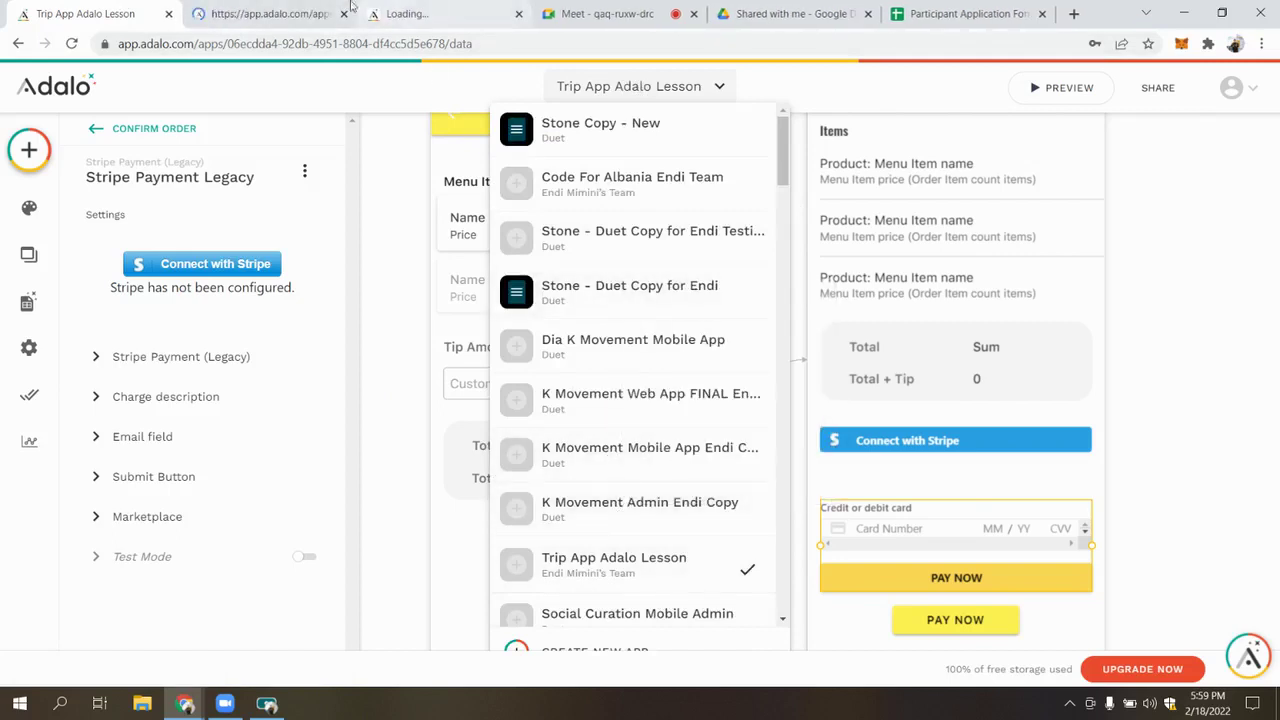
pyautogui.click(478, 20)
pyautogui.click(476, 14)
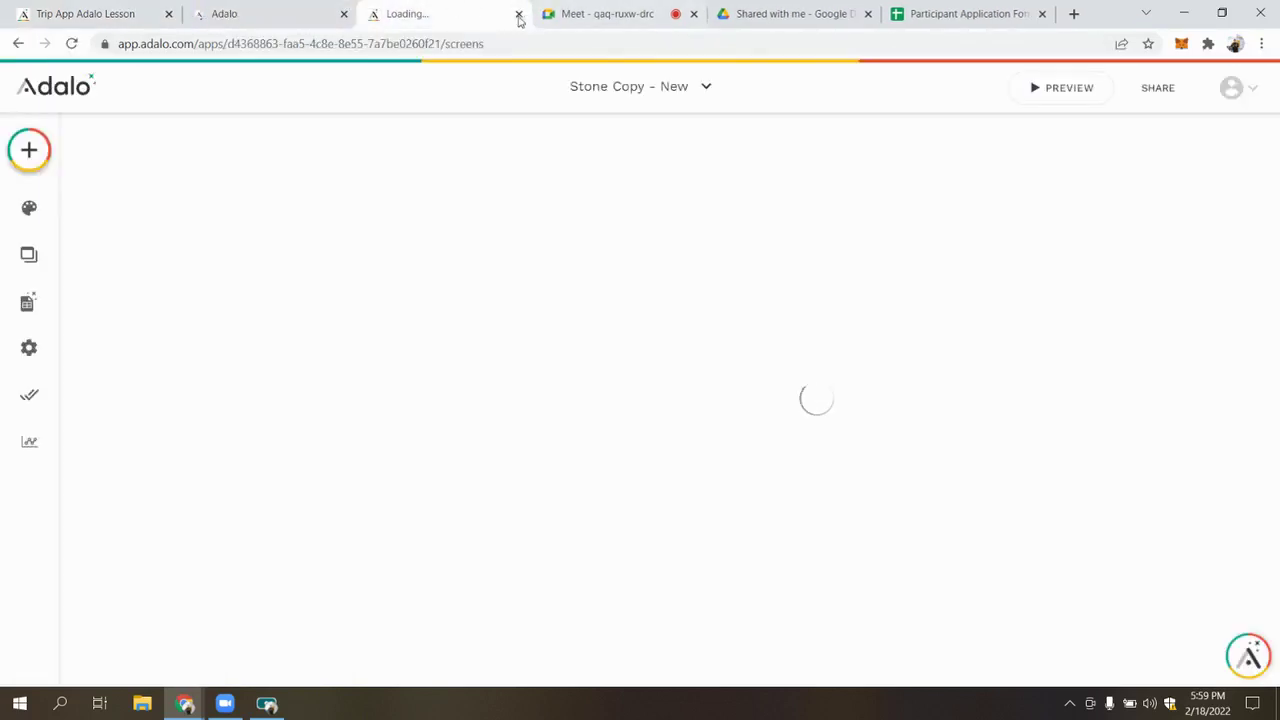
pyautogui.click(517, 14)
pyautogui.click(262, 16)
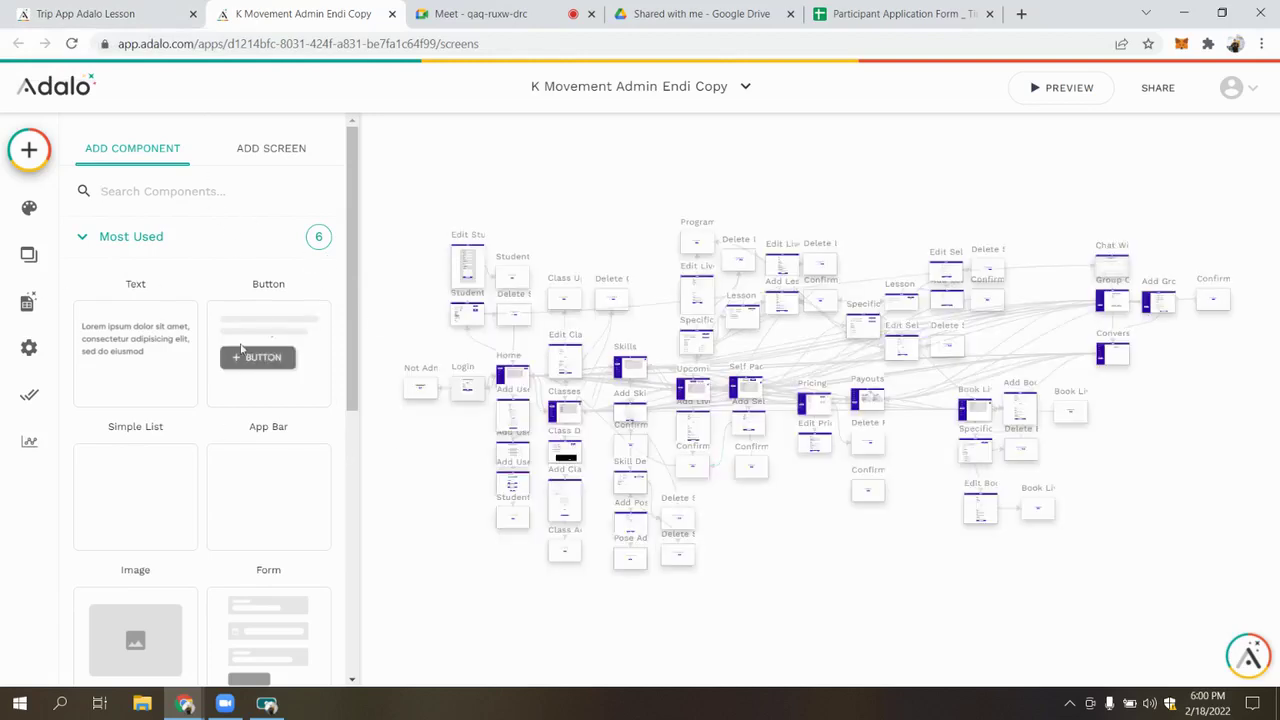
# Inspect the unconfigured Stripe Connect component on the Add User 3 screen
pyautogui.click(828, 580)
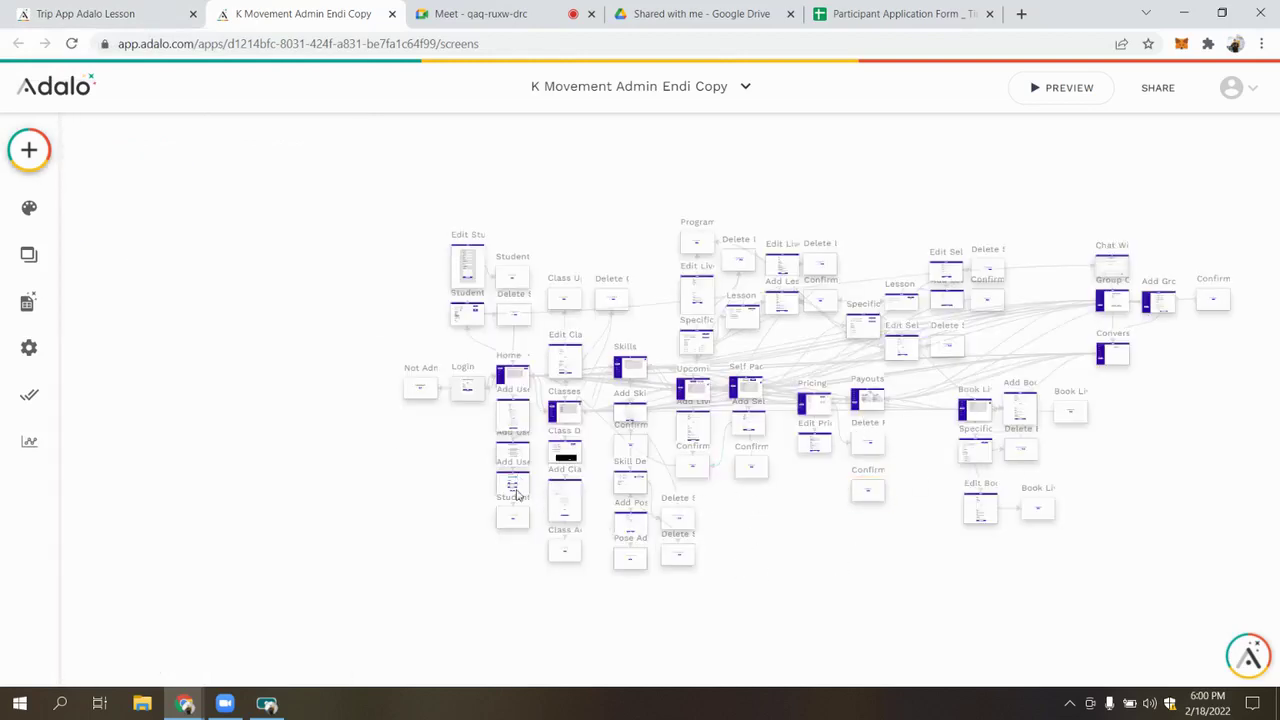
pyautogui.scroll(5, 516, 494)
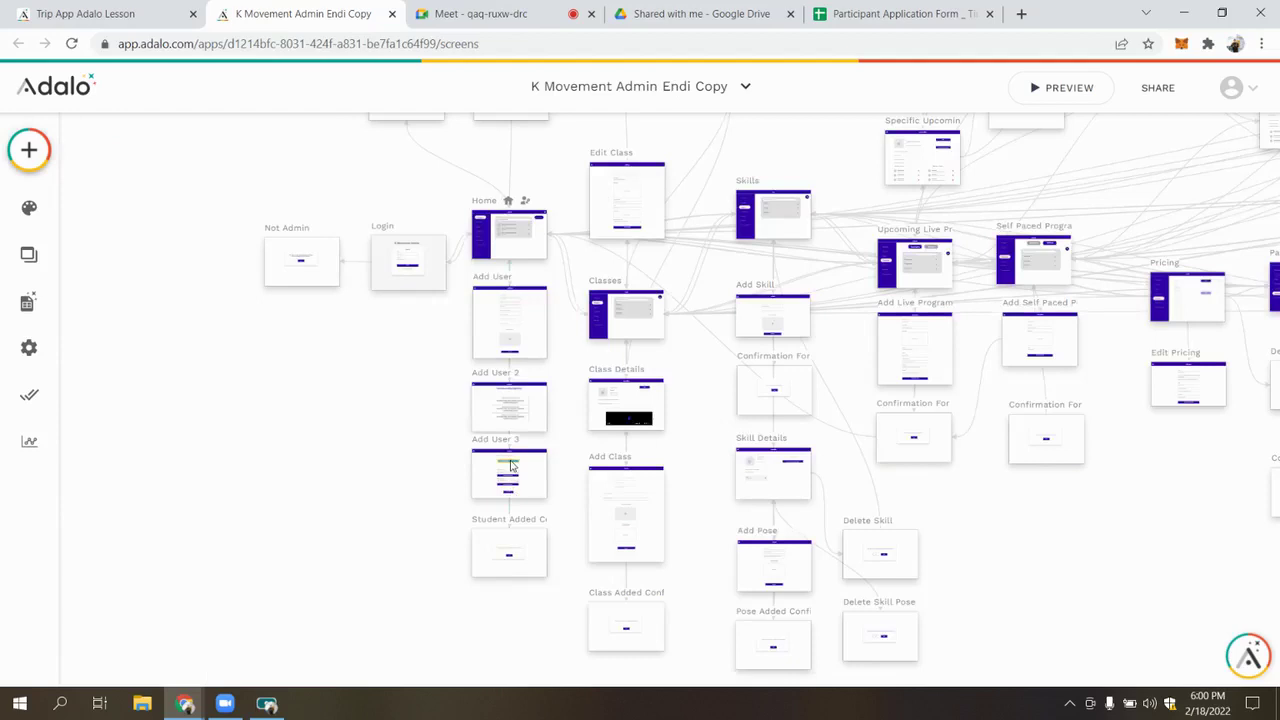
pyautogui.click(510, 464)
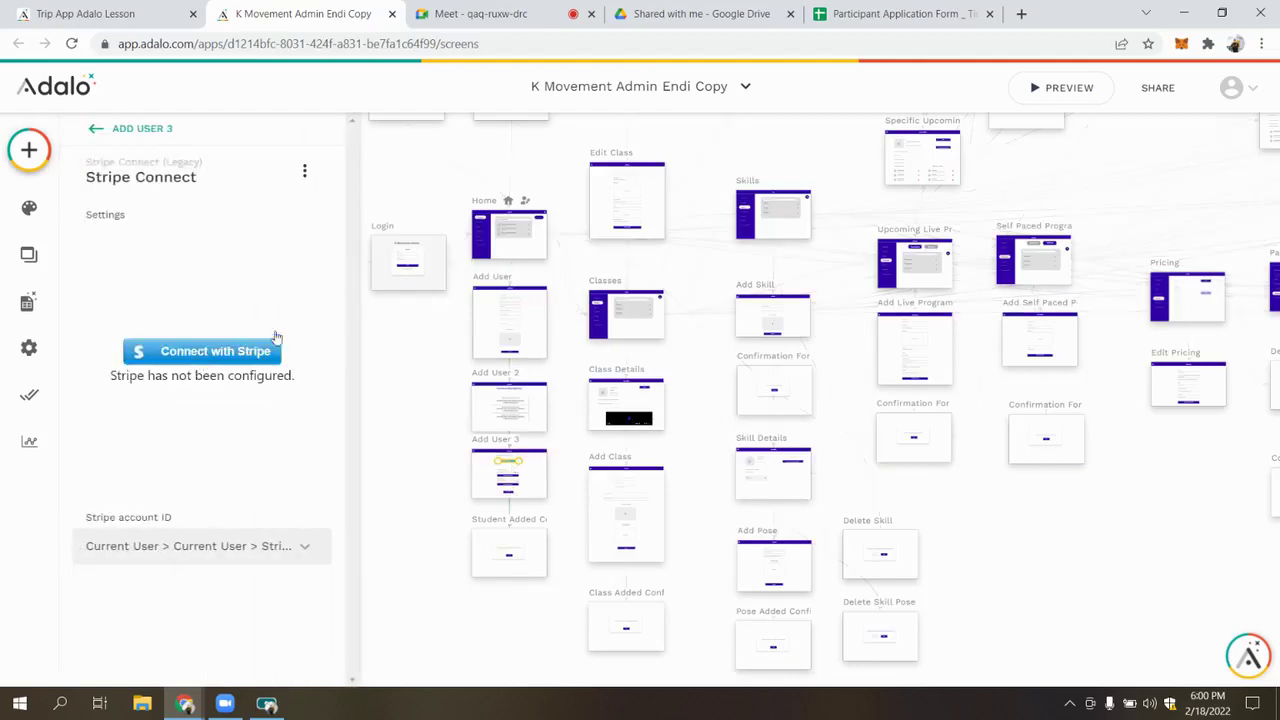
pyautogui.click(686, 86)
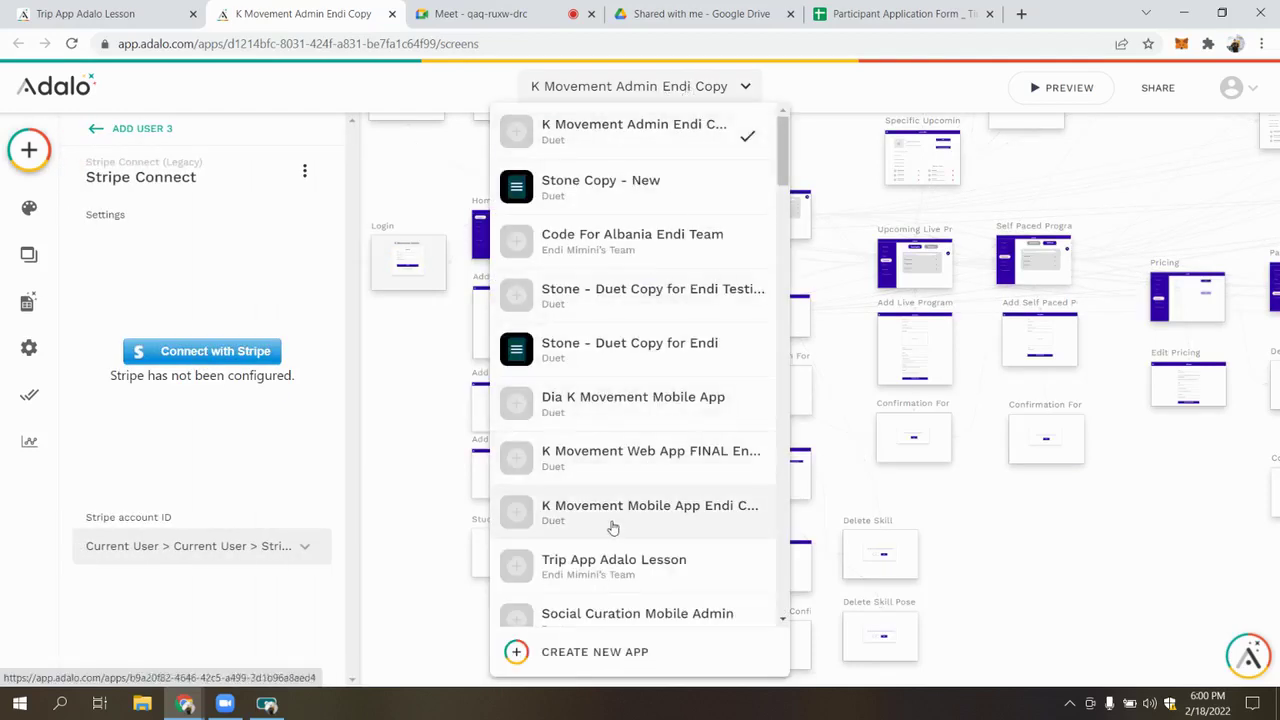
# Switch the editor to the Dia K Movement Mobile App and wait for it to load
pyautogui.click(673, 410)
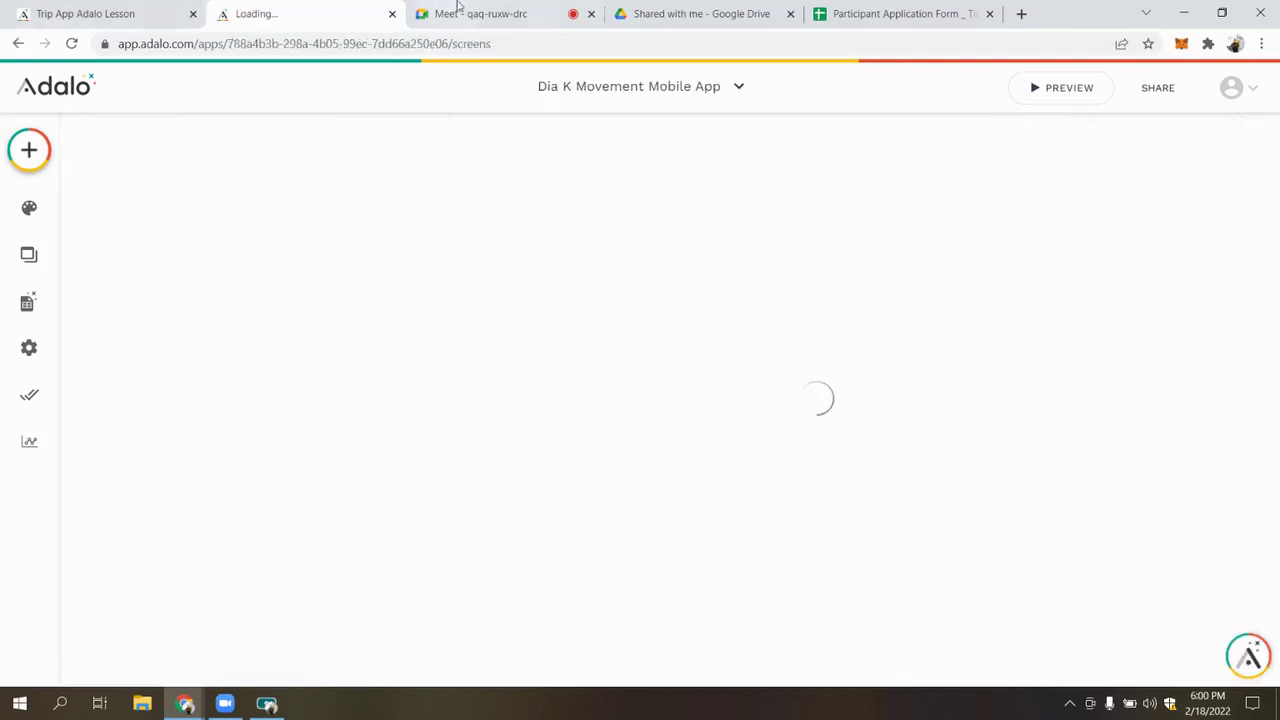
pyautogui.click(457, 10)
pyautogui.click(280, 12)
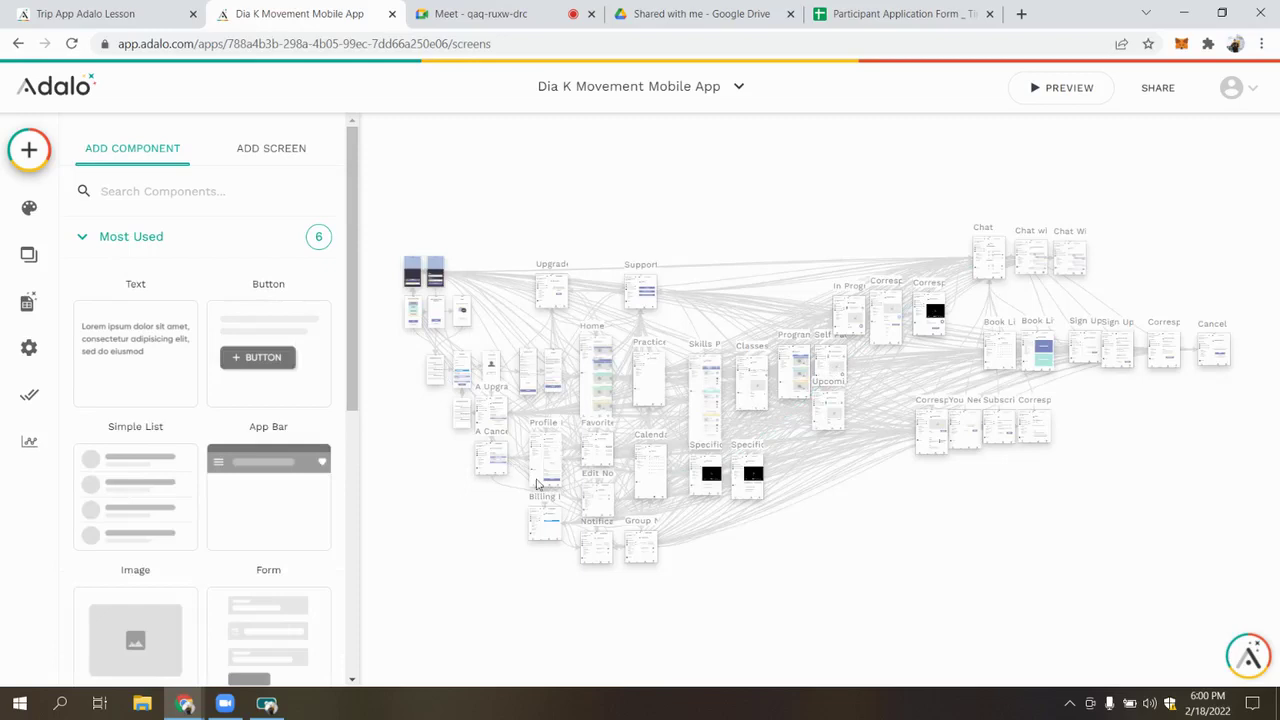
# Review the Stripe Connect redirect URL and Secret Key, then select the Stripe group (Group 337)
pyautogui.click(546, 525)
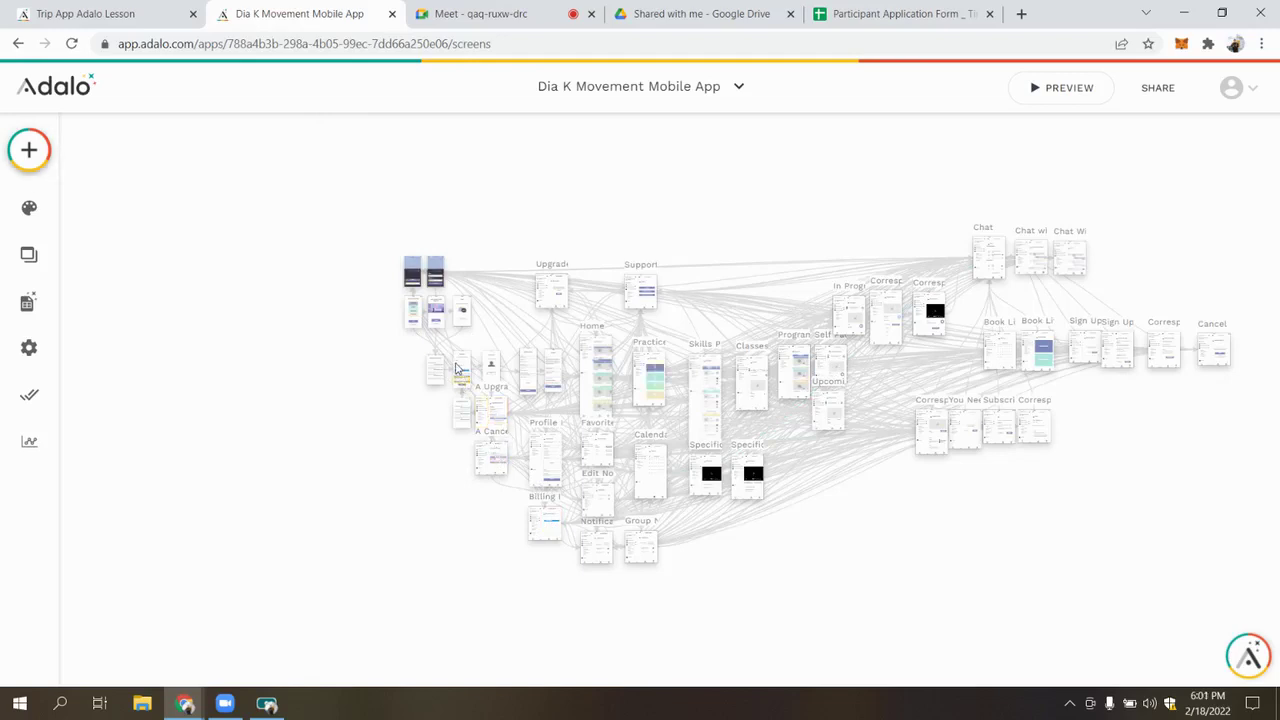
pyautogui.scroll(5, 462, 377)
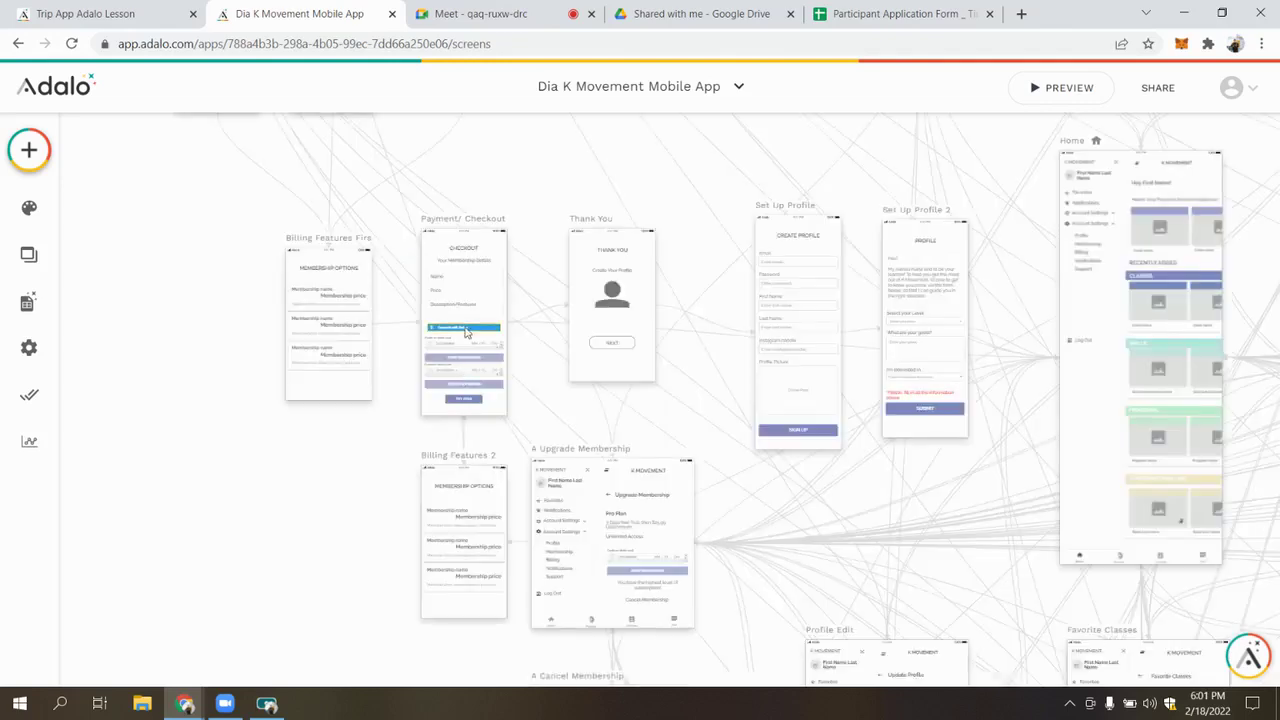
pyautogui.click(465, 332)
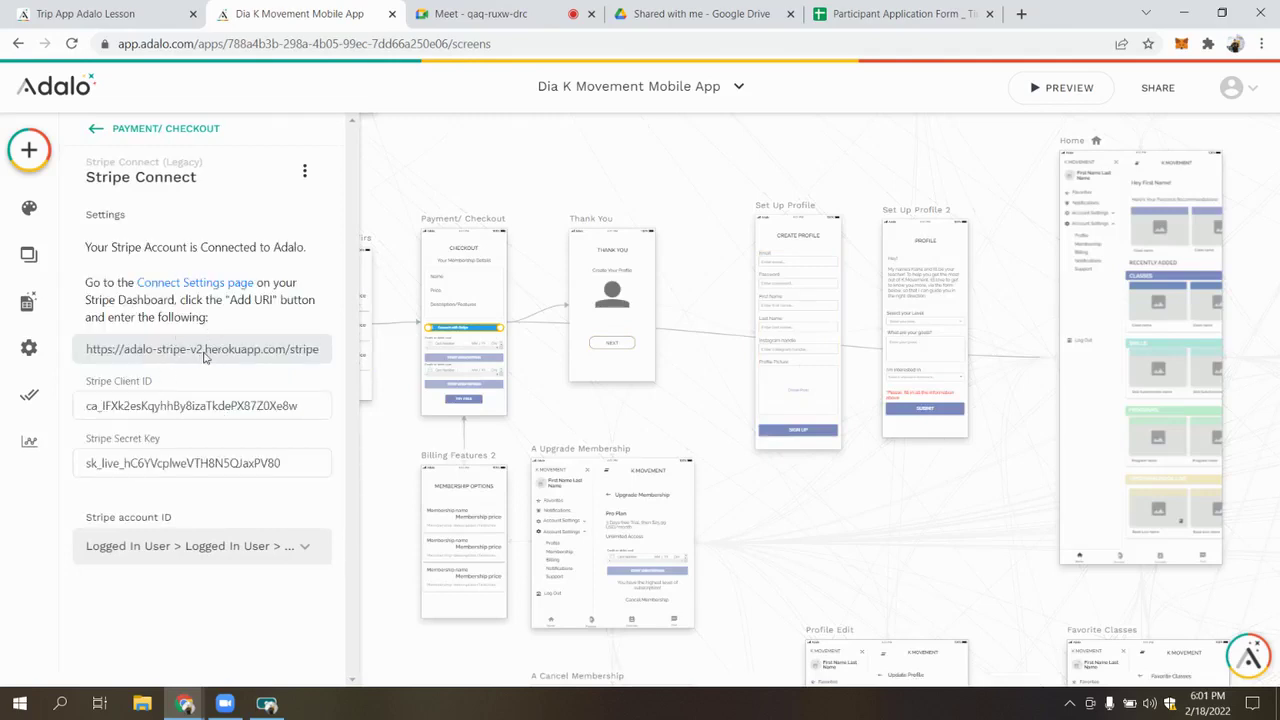
pyautogui.moveTo(87, 350); pyautogui.dragTo(363, 386)
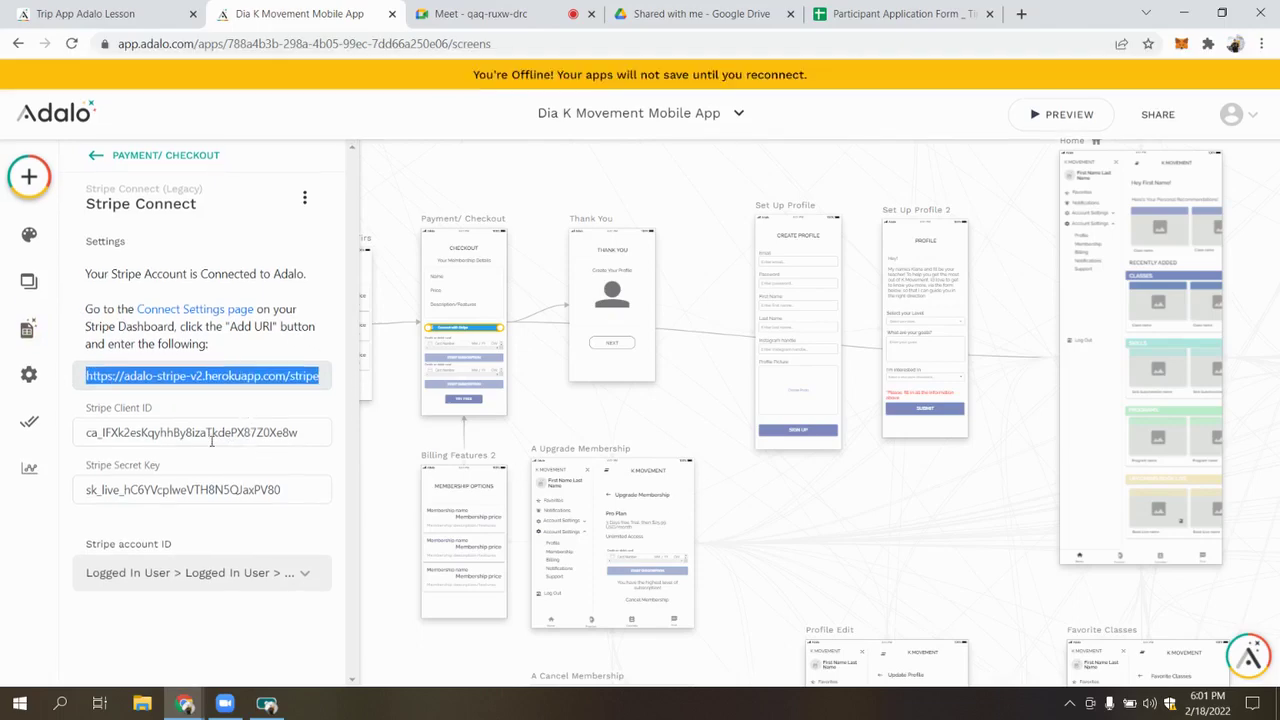
pyautogui.click(212, 440)
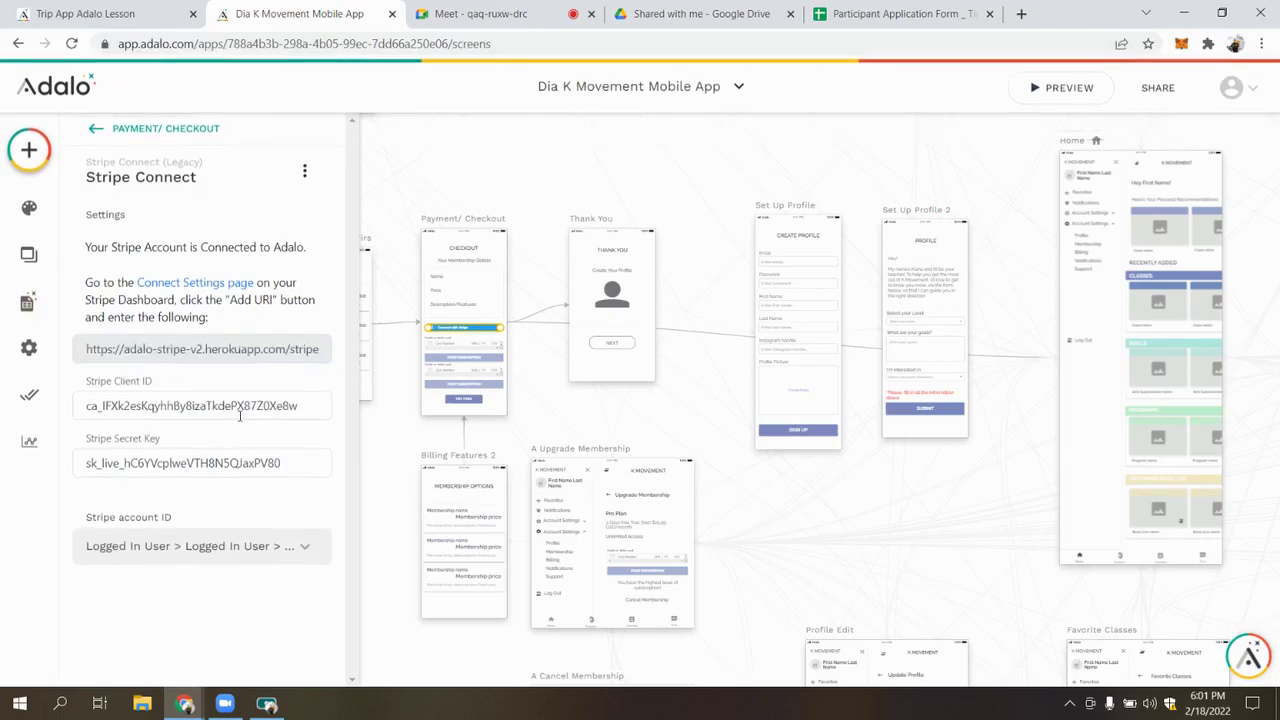
pyautogui.doubleClick(205, 463)
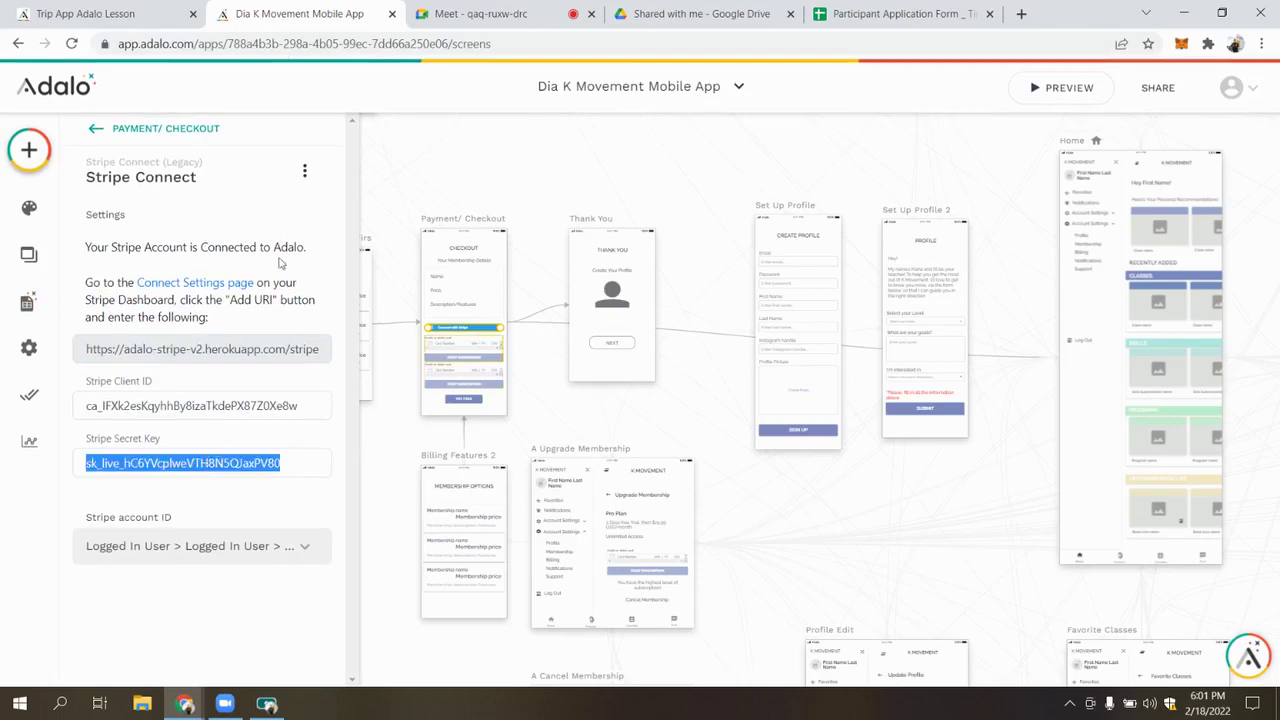
pyautogui.click(494, 391)
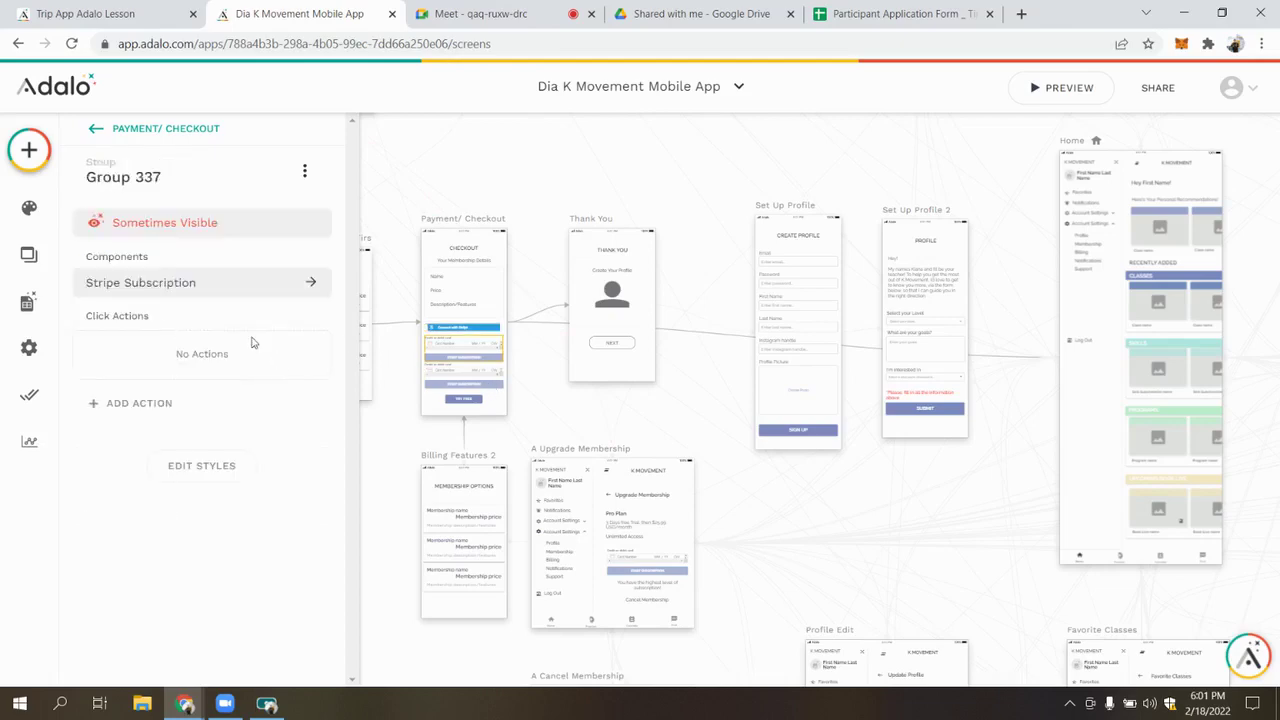
# Open the Stripe Subscription component's properties and collapse its Legacy settings
pyautogui.click(166, 286)
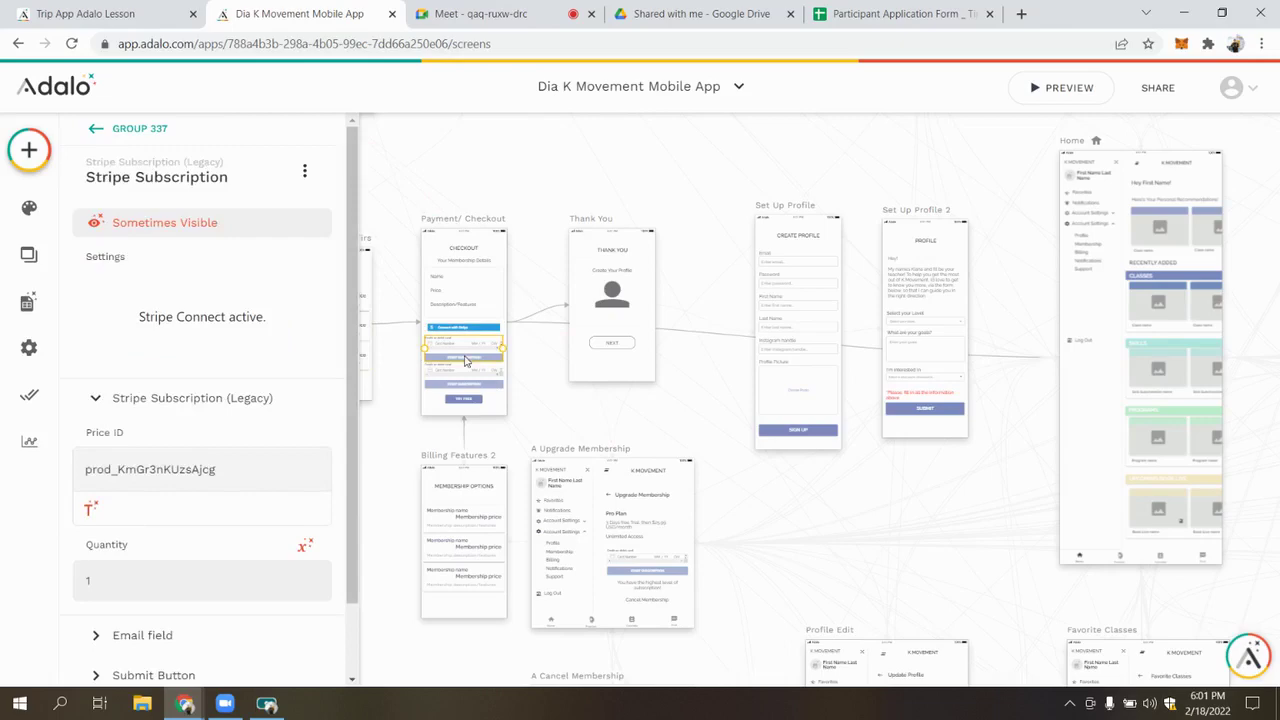
pyautogui.scroll(5, 465, 360)
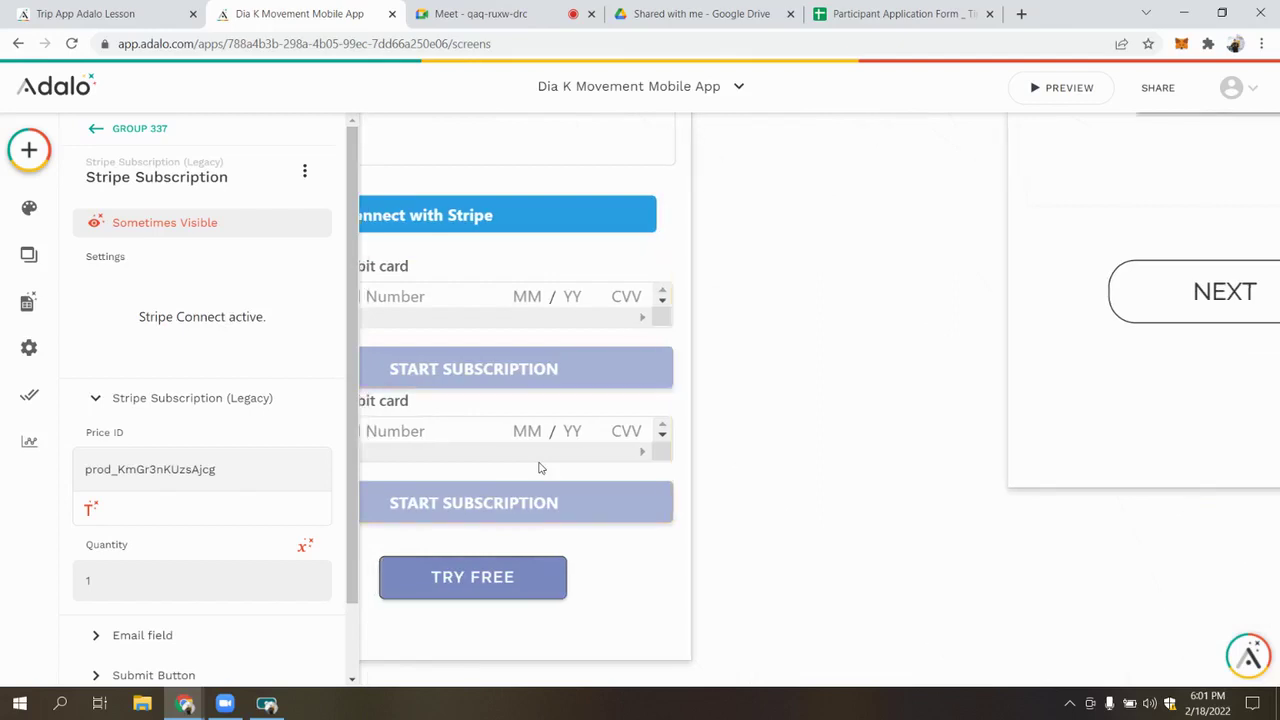
pyautogui.hscroll(-2, 440, 480)
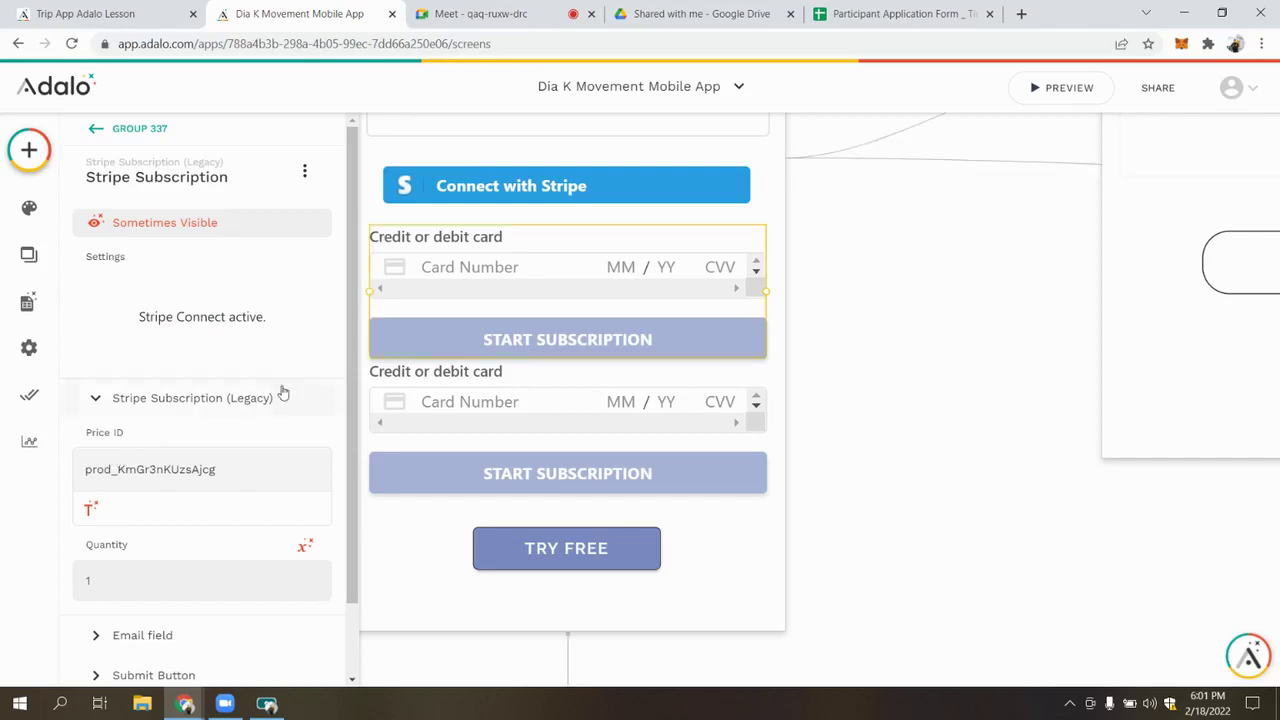
pyautogui.scroll(-2, 208, 400)
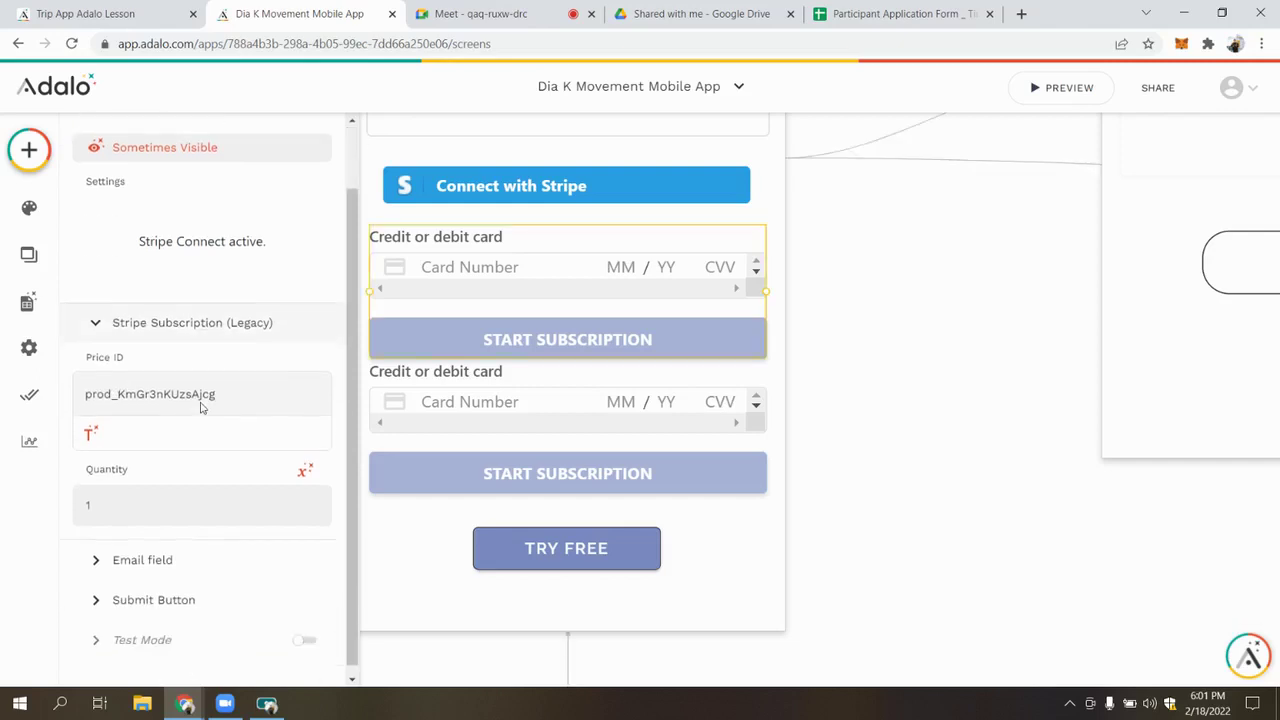
pyautogui.click(118, 330)
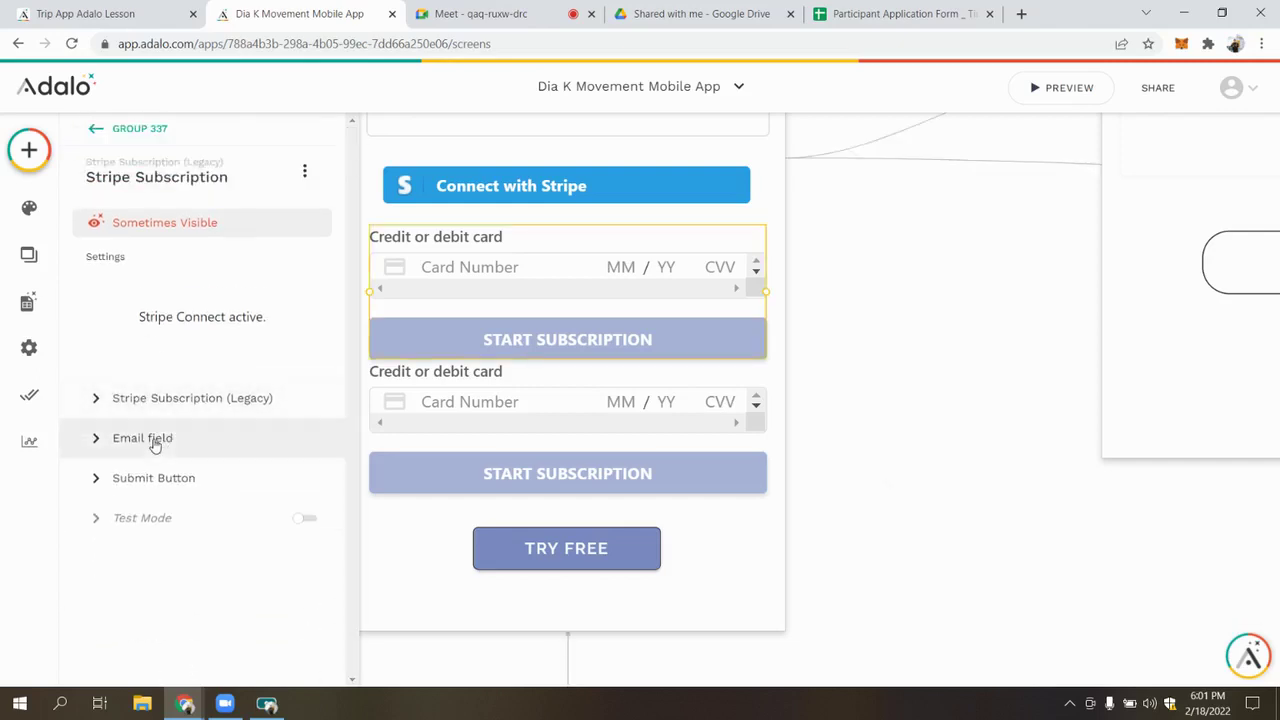
# Expand Email field and Submit Button to review the Update User, Link to Thank You and Link to Home actions
pyautogui.click(165, 430)
pyautogui.scroll(-1, 165, 420)
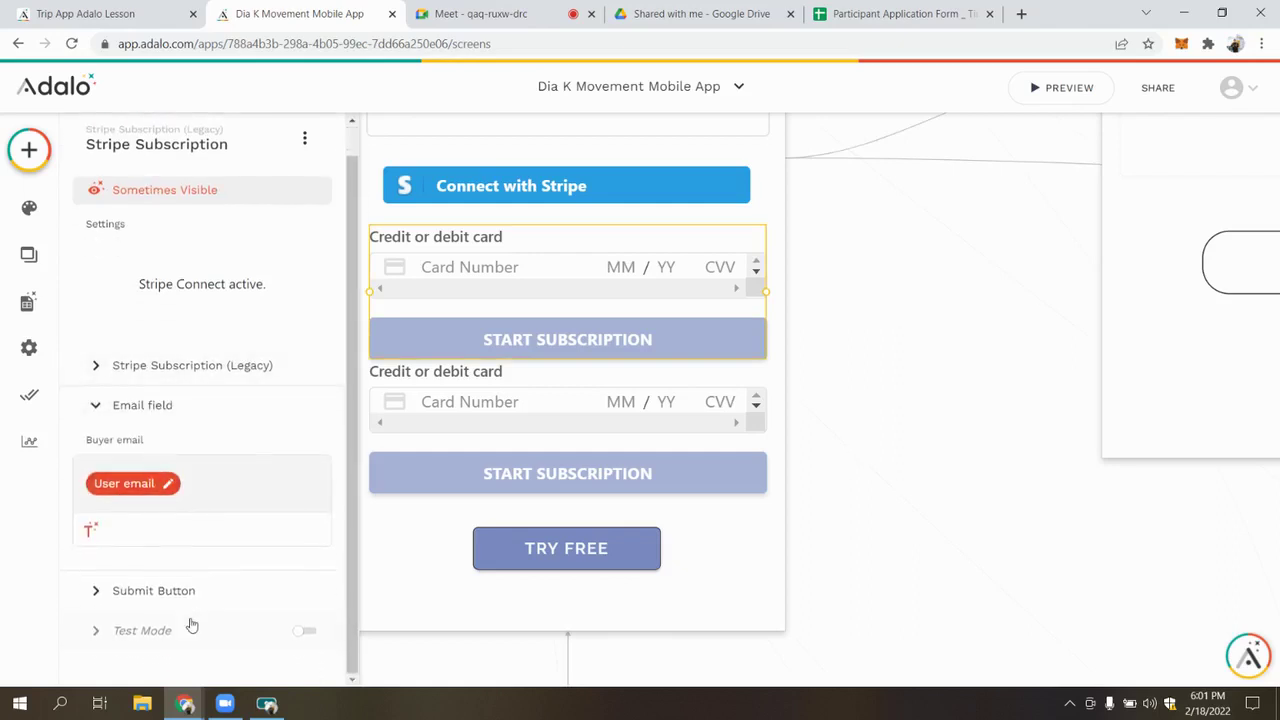
pyautogui.click(131, 418)
pyautogui.click(160, 442)
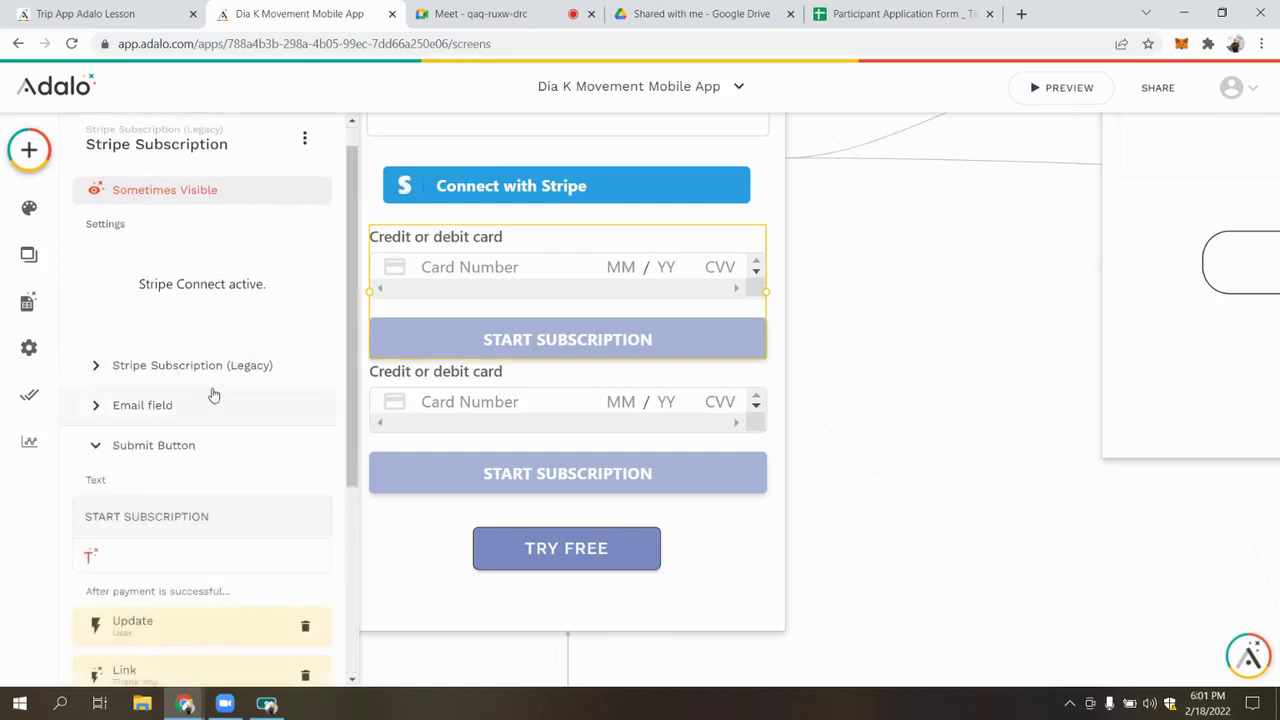
pyautogui.scroll(-5, 174, 451)
pyautogui.scroll(-3, 222, 423)
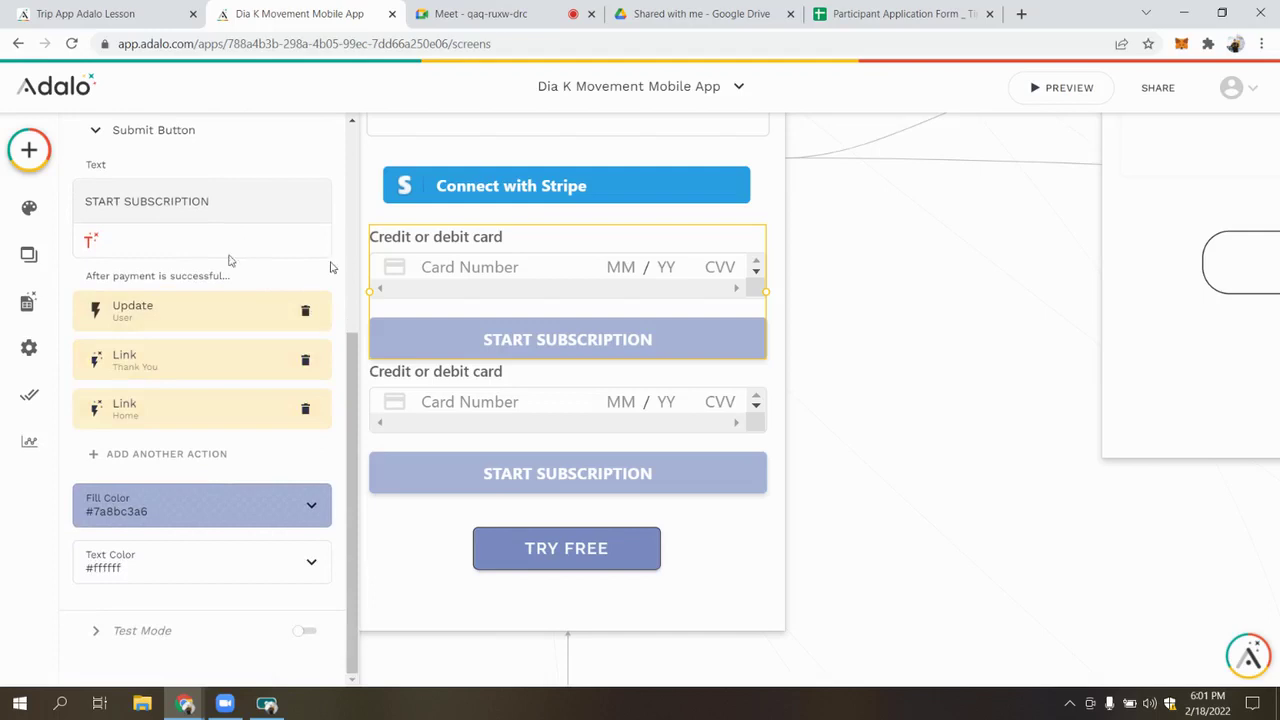
pyautogui.moveTo(86, 276); pyautogui.dragTo(225, 278)
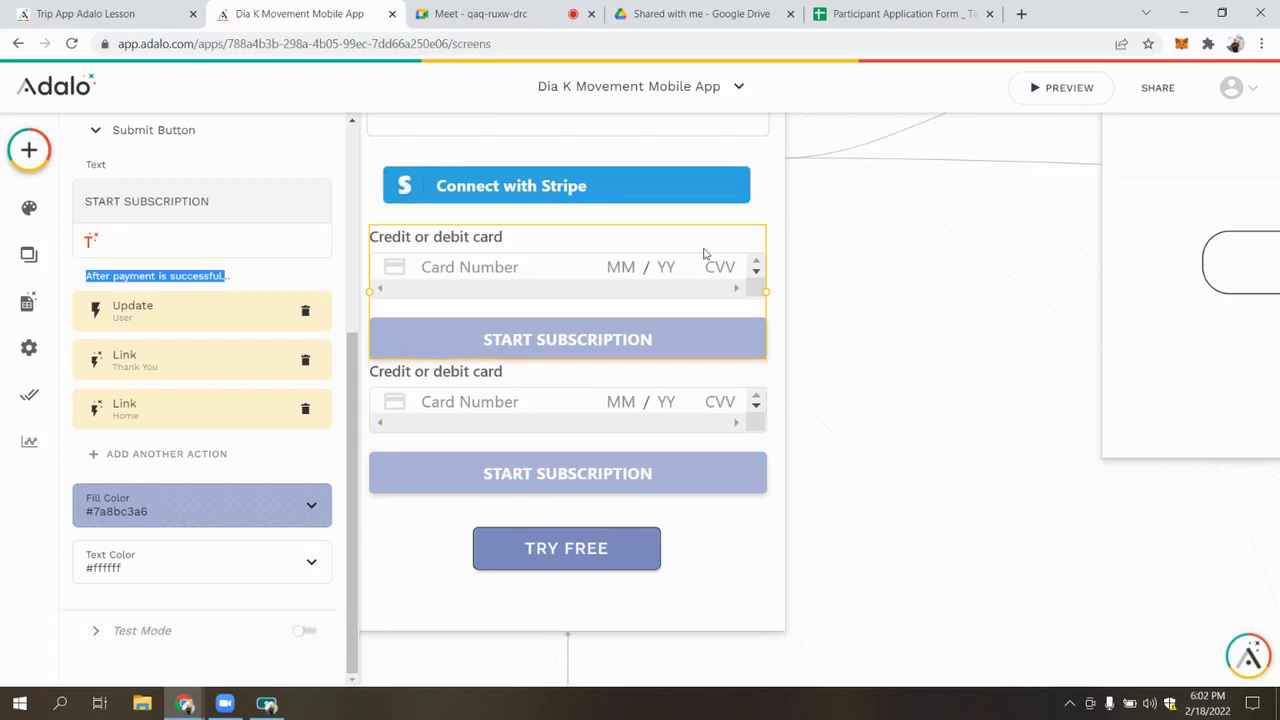
pyautogui.click(392, 14)
# Switch to the Trip App Adalo Lesson editor and select Confirm Order's credit card payment component
pyautogui.click(60, 13)
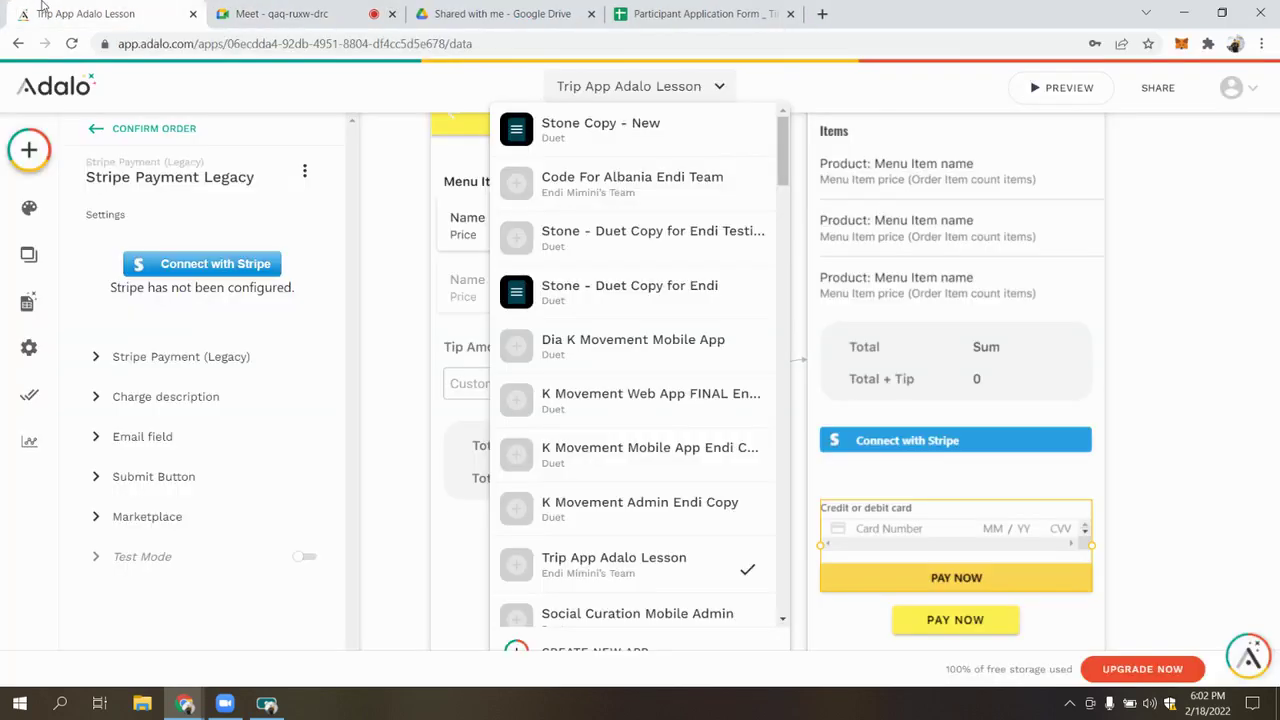
pyautogui.click(421, 304)
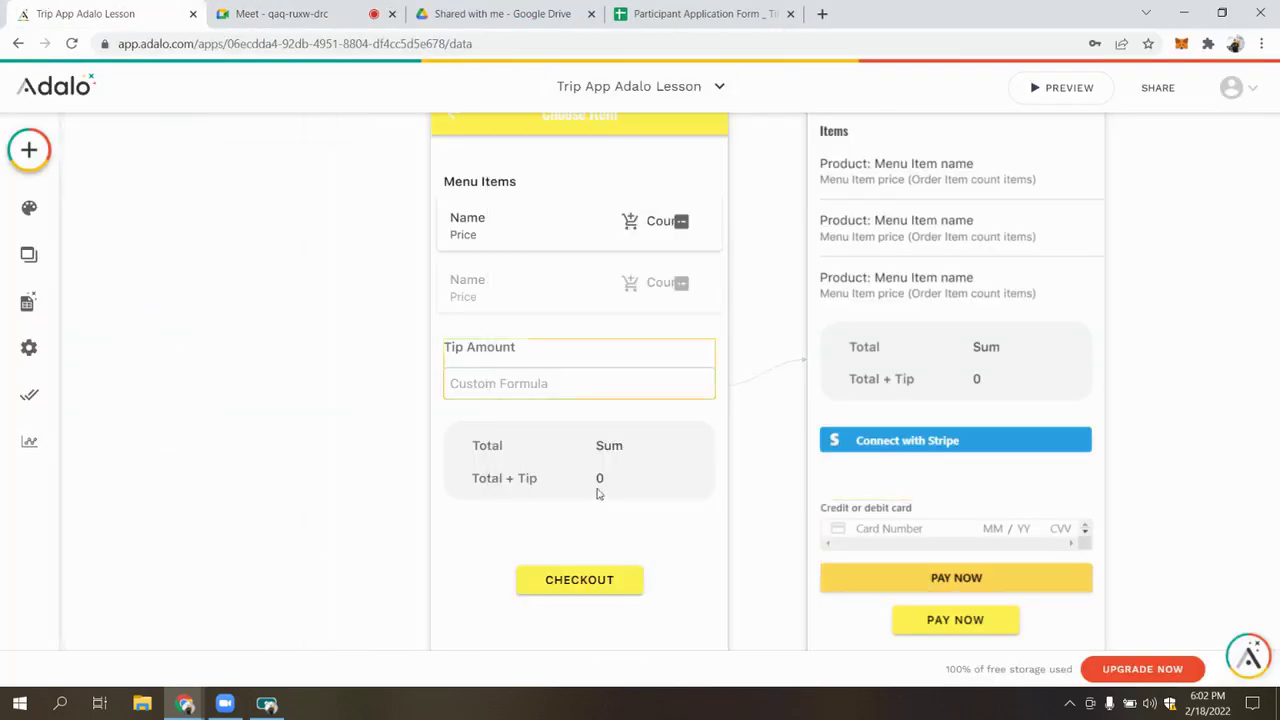
pyautogui.click(985, 440)
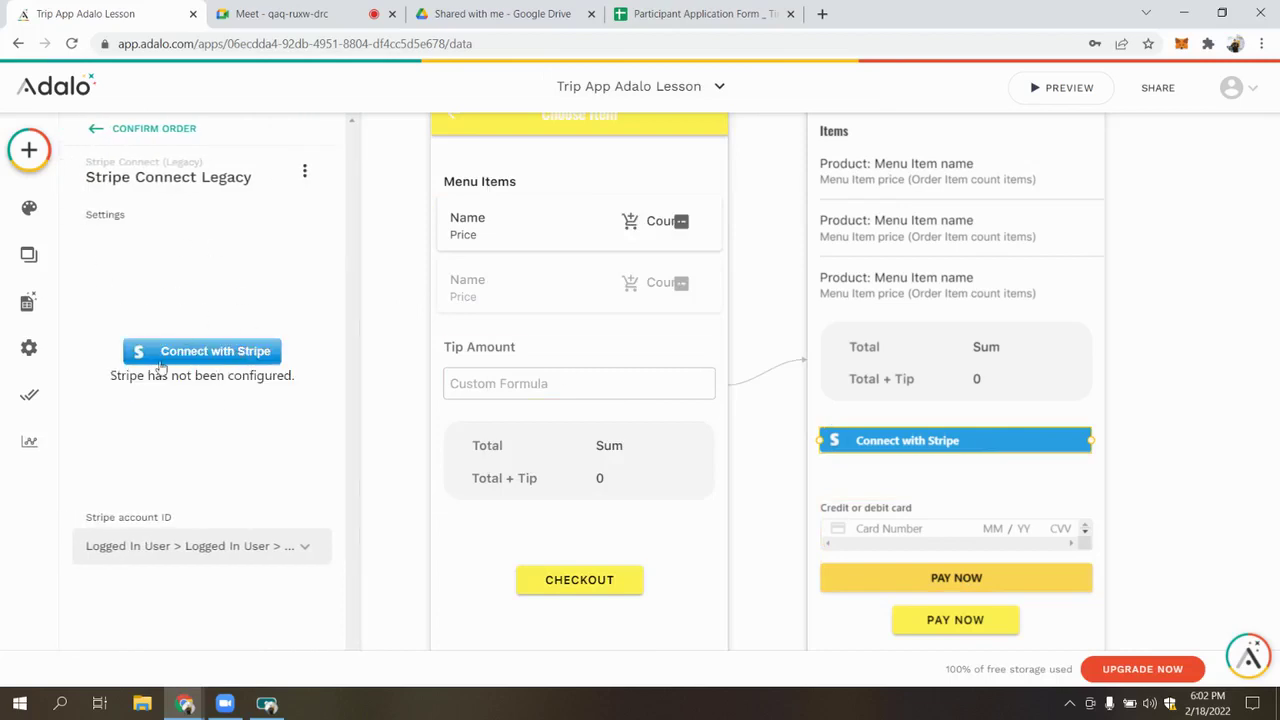
pyautogui.click(935, 527)
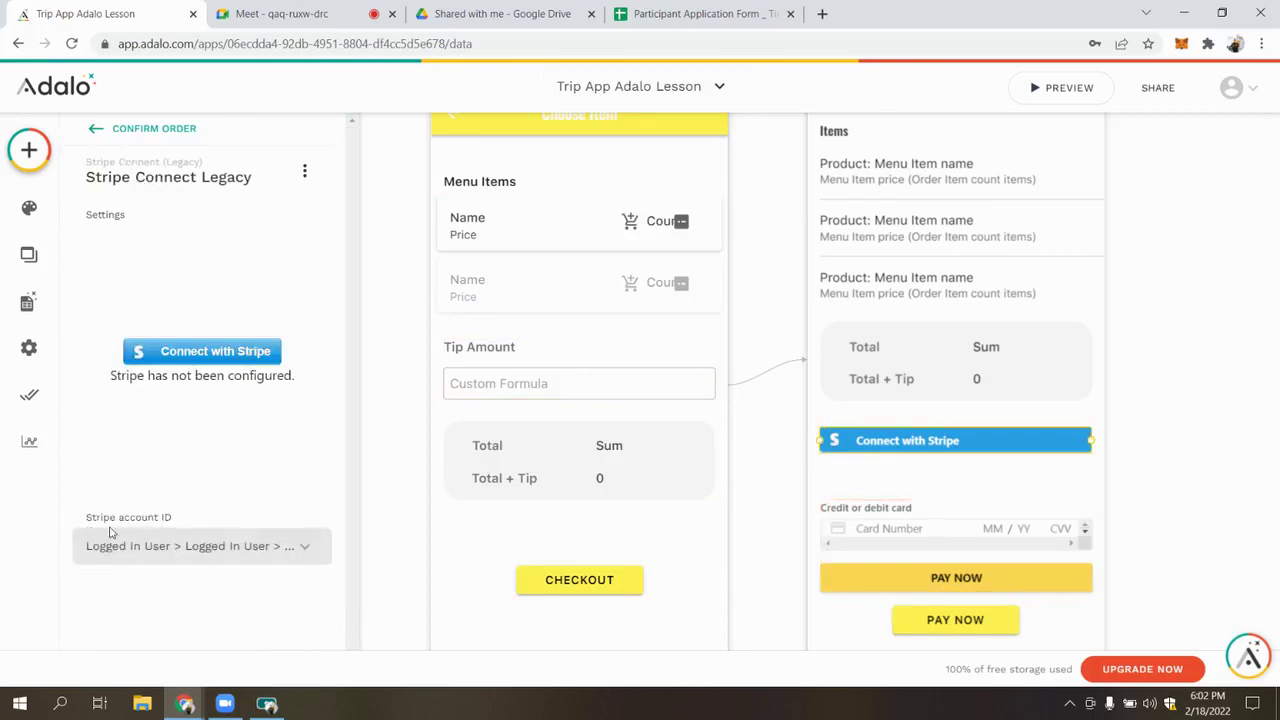
pyautogui.moveTo(110, 522); pyautogui.dragTo(160, 517)
pyautogui.click(163, 516)
pyautogui.click(955, 520)
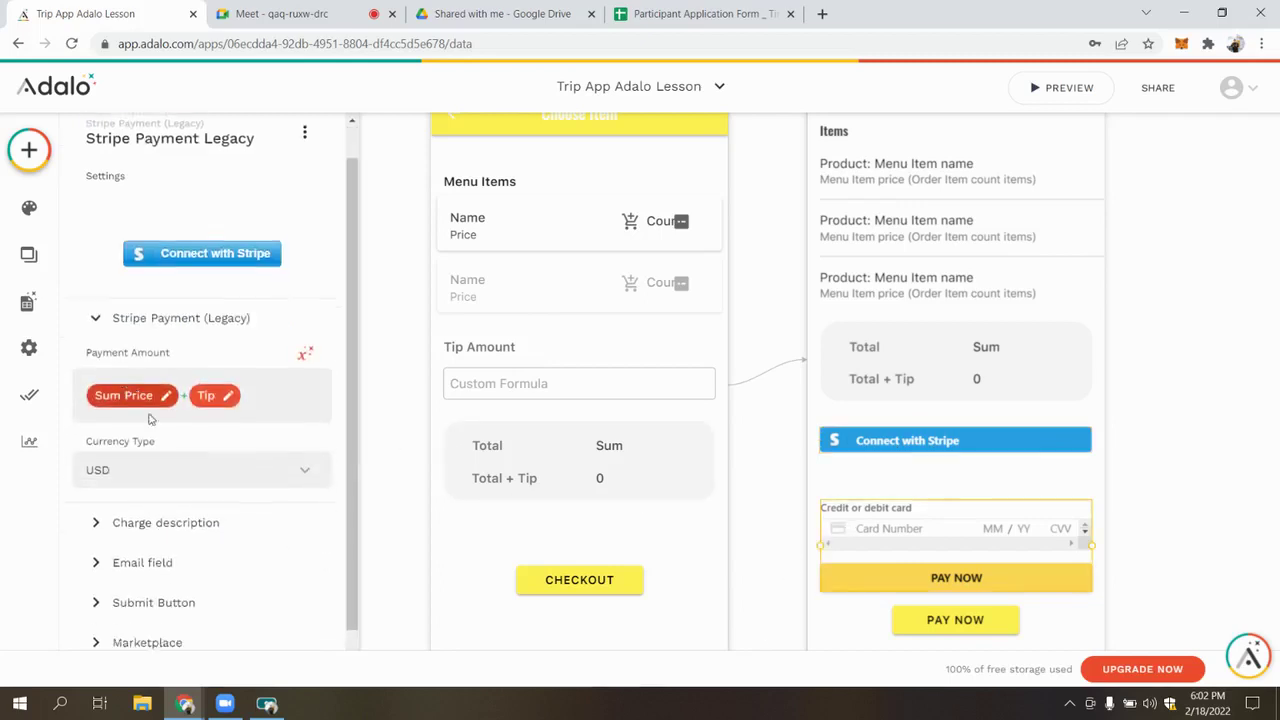
# Inspect the Payment Amount's Sum Price of Current Order items and Tip values
pyautogui.scroll(-1, 133, 425)
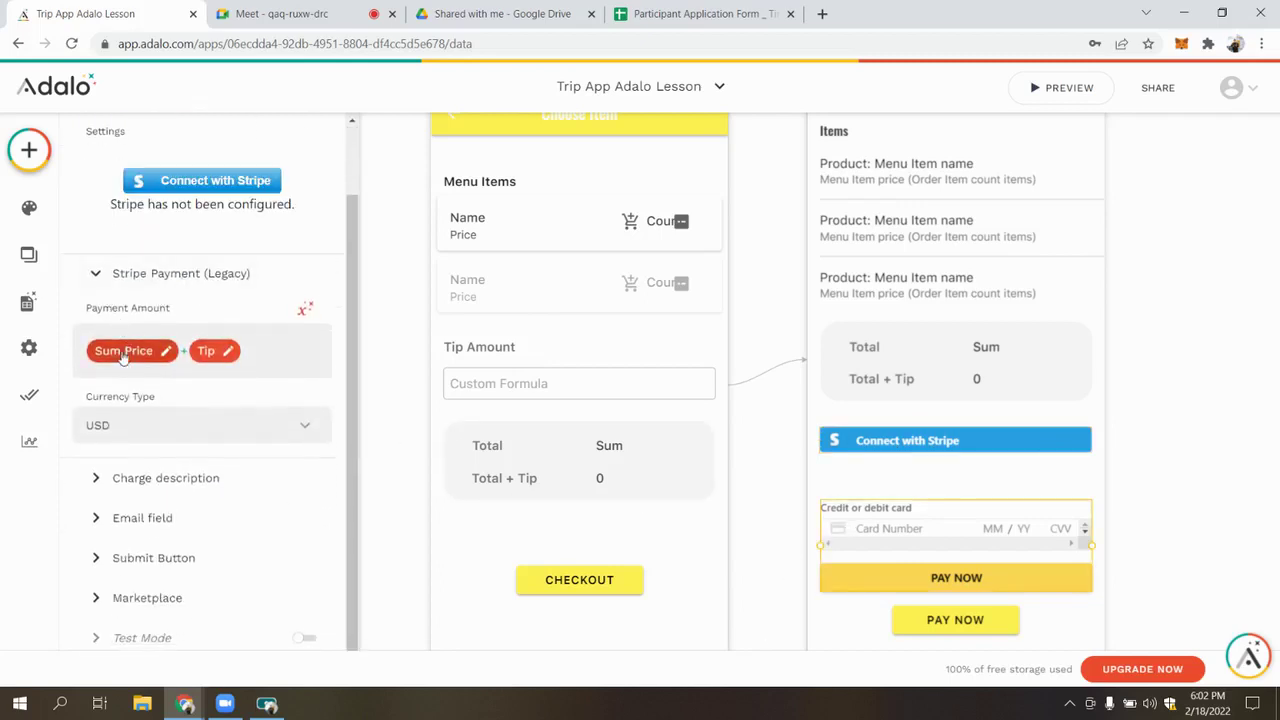
pyautogui.click(123, 352)
pyautogui.moveTo(87, 395); pyautogui.dragTo(130, 392)
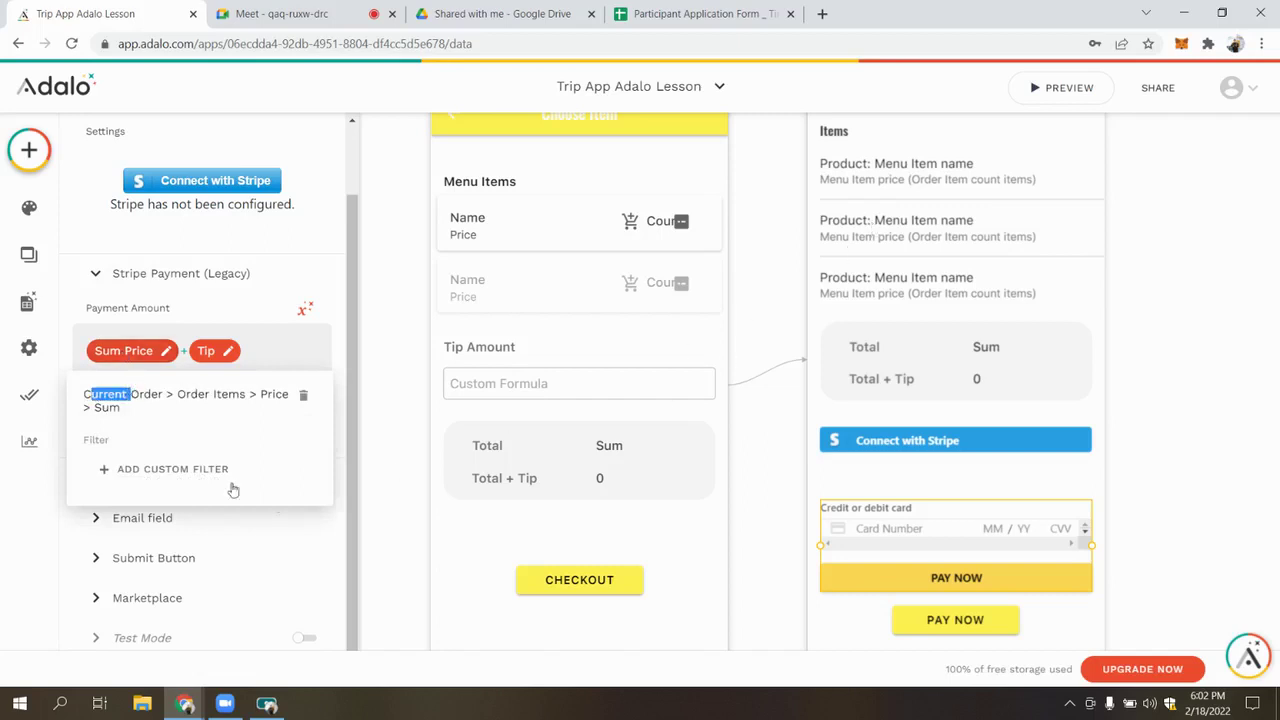
pyautogui.doubleClick(105, 408)
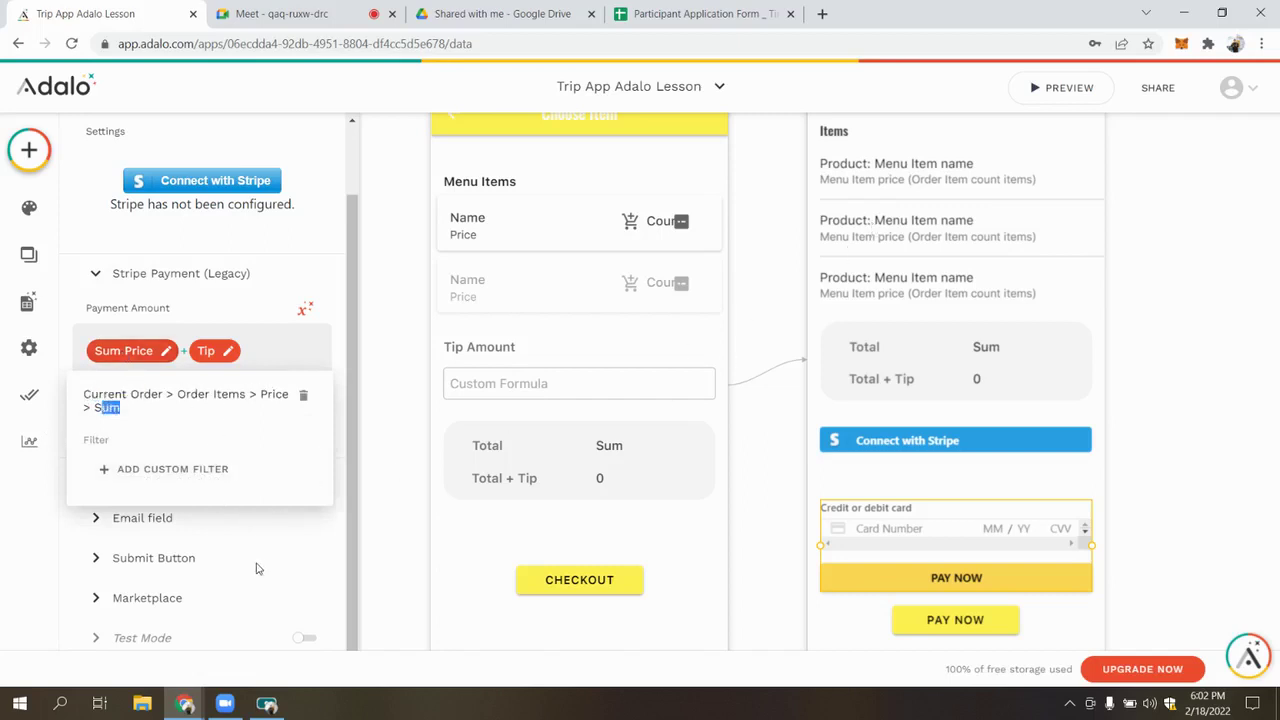
pyautogui.click(245, 530)
pyautogui.click(203, 353)
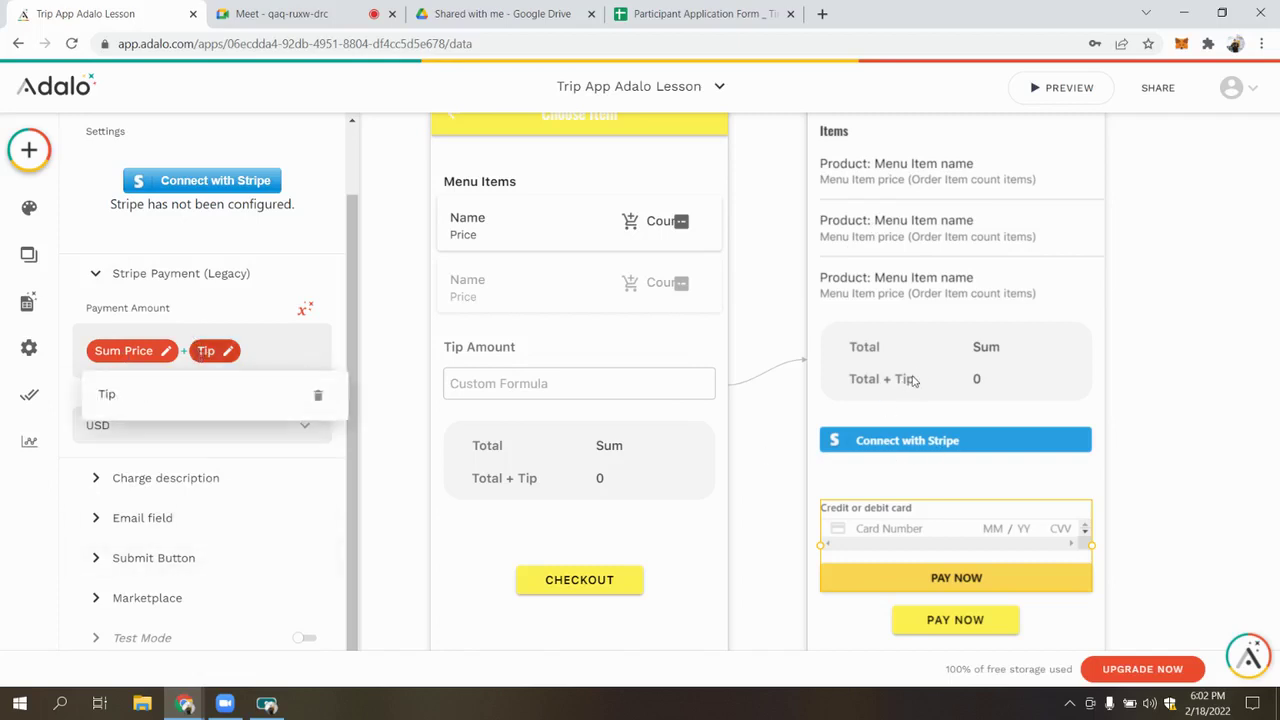
pyautogui.click(145, 478)
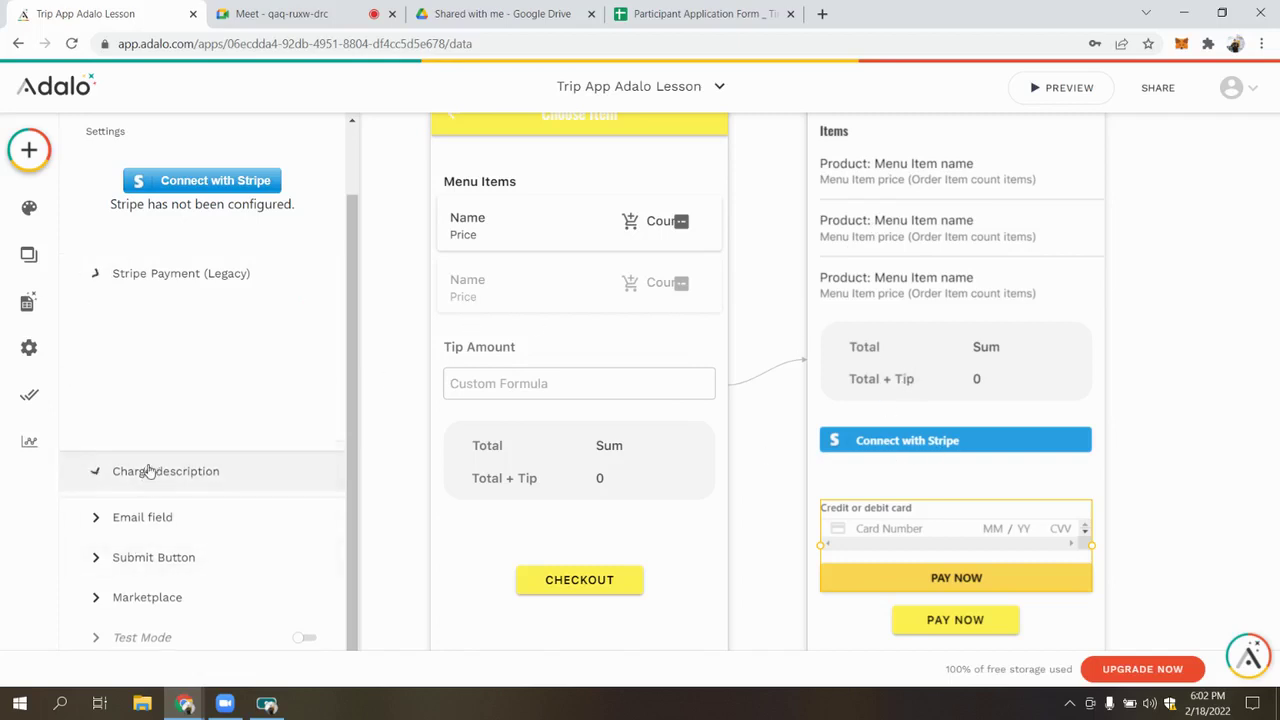
# Add the Current Order items' Sum Price dynamic value to the charge description
pyautogui.click(128, 393)
pyautogui.click(221, 403)
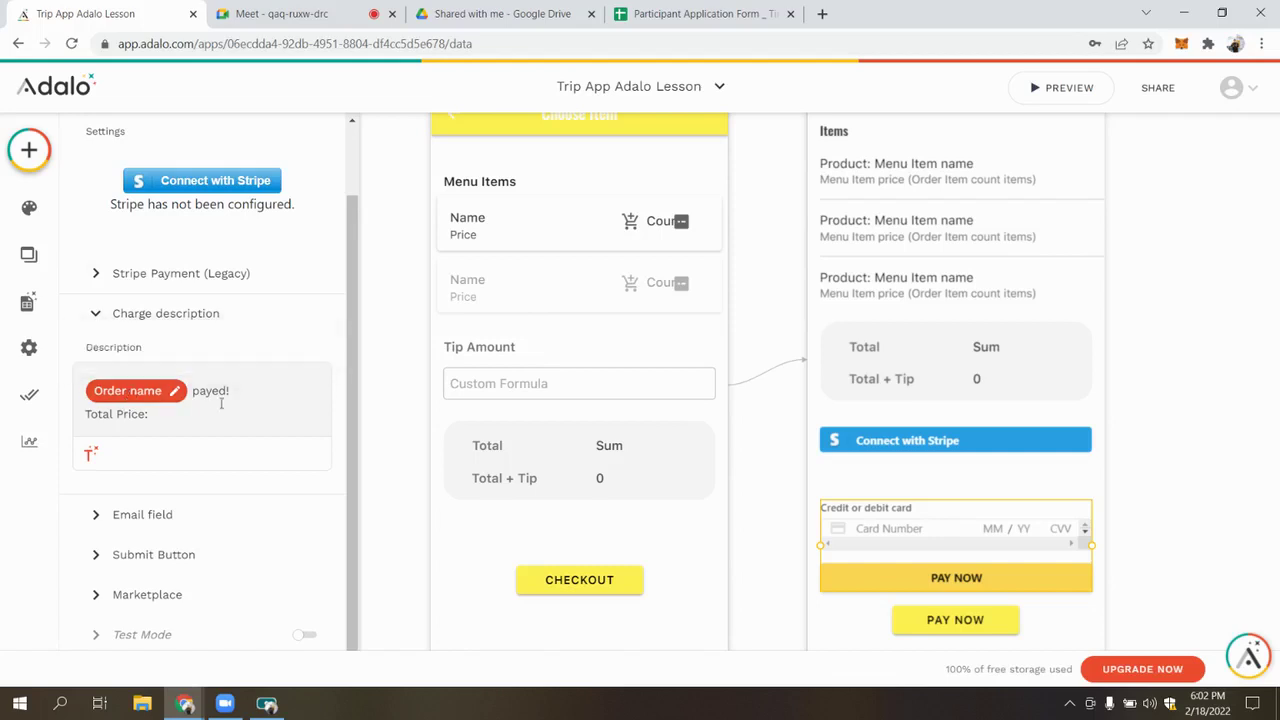
pyautogui.click(91, 452)
pyautogui.moveTo(130, 128)
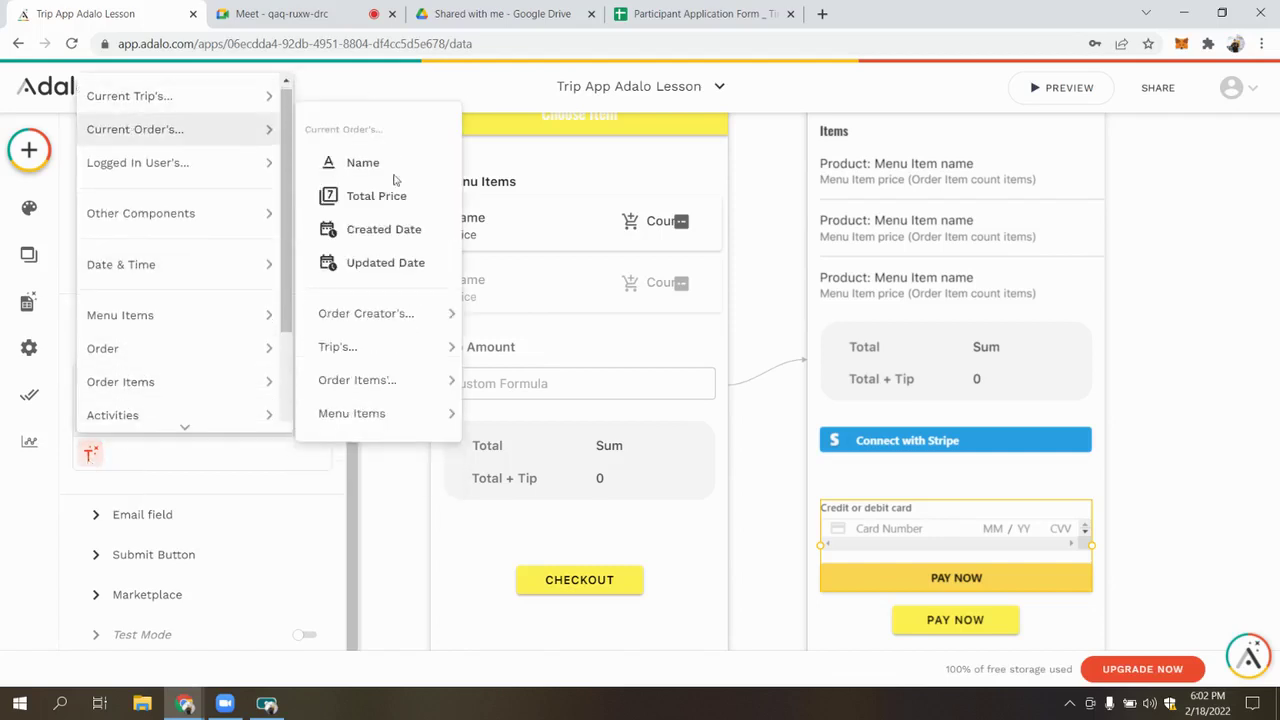
pyautogui.moveTo(393, 388)
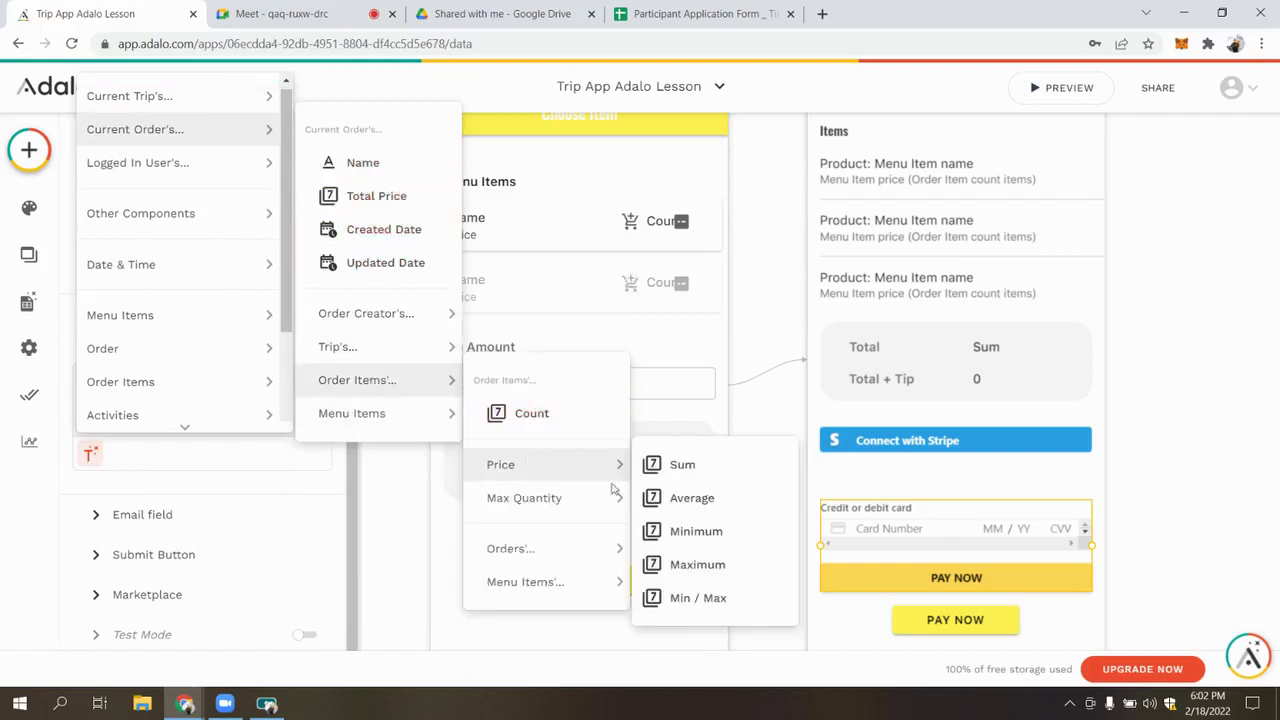
pyautogui.moveTo(604, 466)
pyautogui.click(680, 461)
pyautogui.click(200, 424)
pyautogui.click(280, 421)
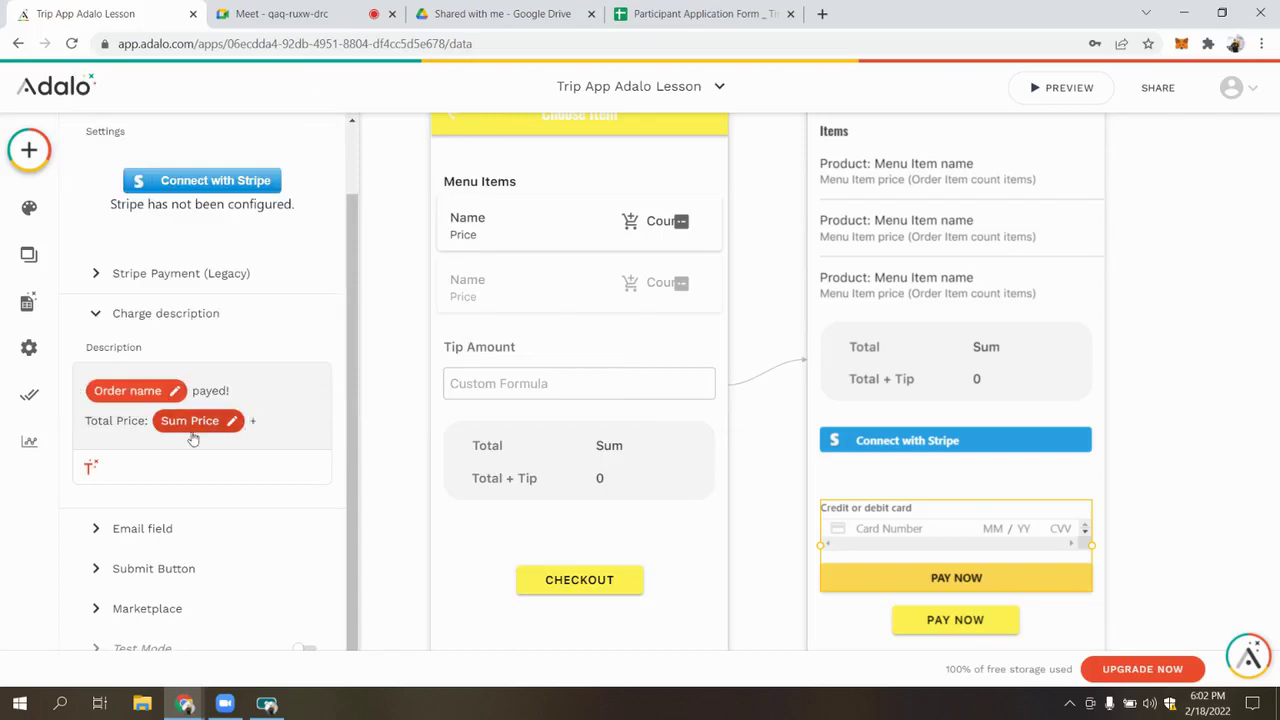
# Insert the Tip value after 'Sum Price +' in the description
pyautogui.click(90, 467)
pyautogui.moveTo(140, 224)
pyautogui.moveTo(380, 224)
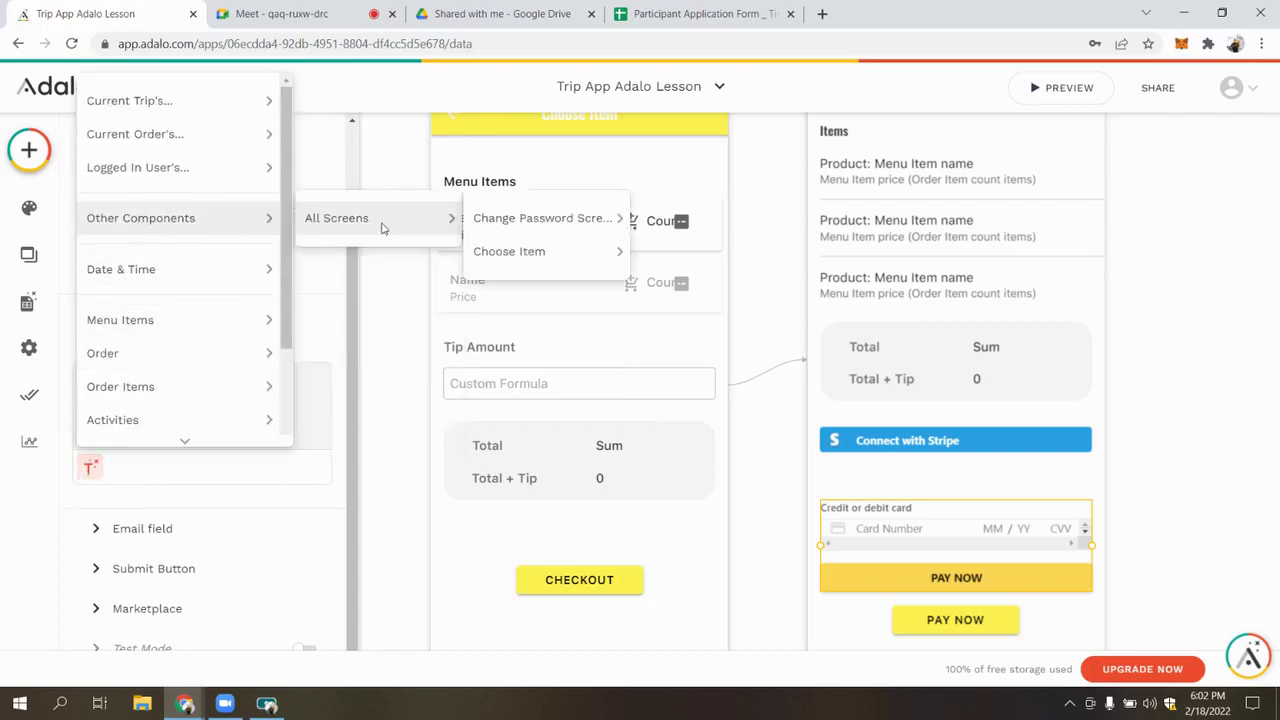
pyautogui.moveTo(563, 254)
pyautogui.click(696, 251)
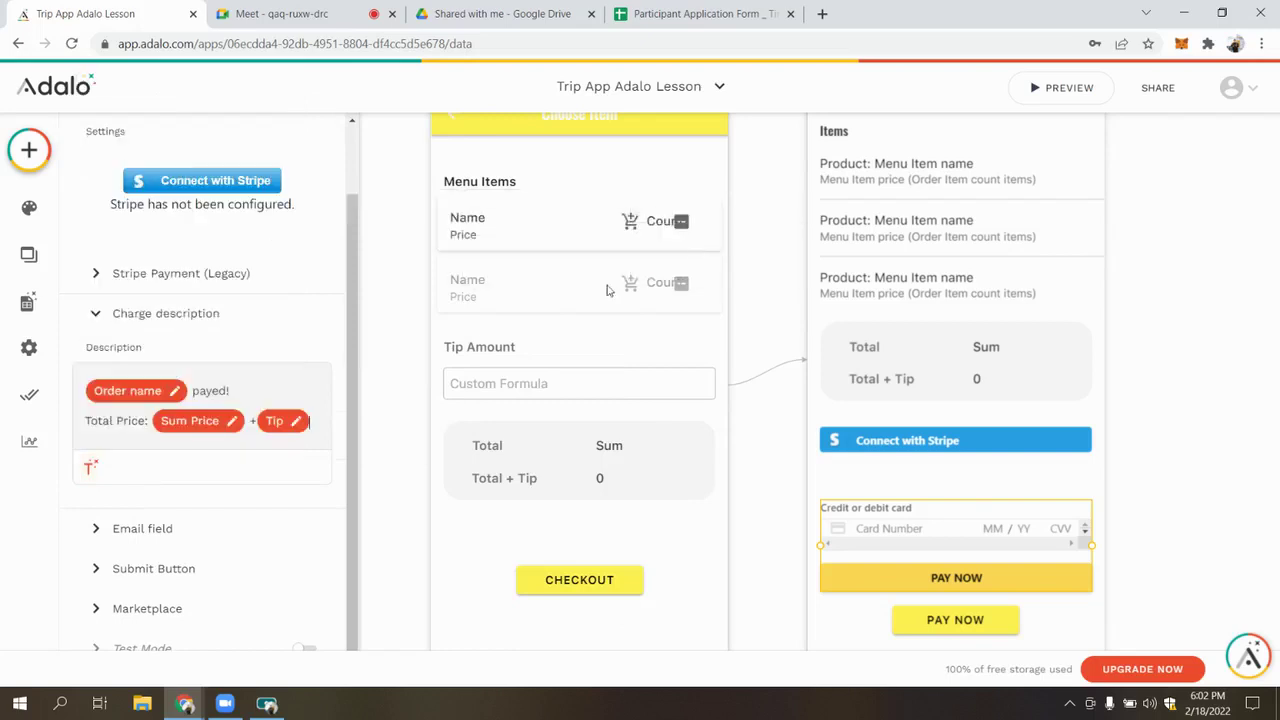
# Review the Submit Button's Update Order action (Total Price, Paid? True) and Link action, then collapse them
pyautogui.click(209, 530)
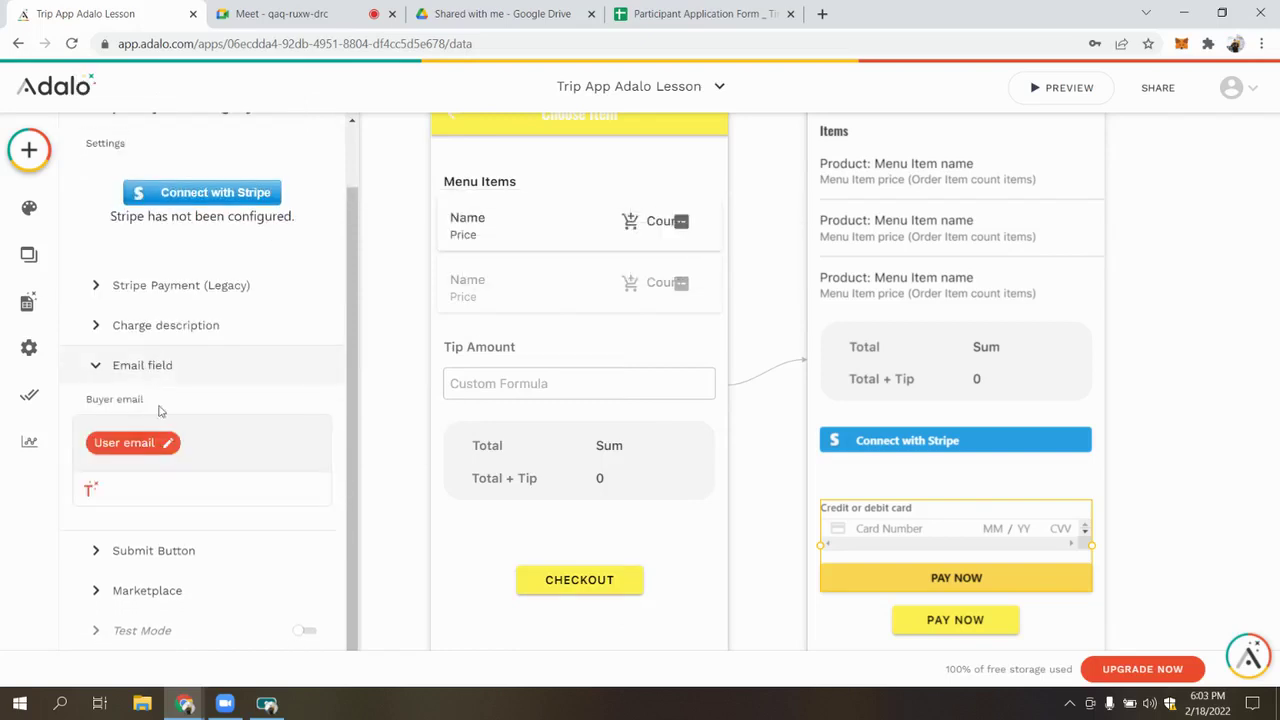
pyautogui.moveTo(122, 448)
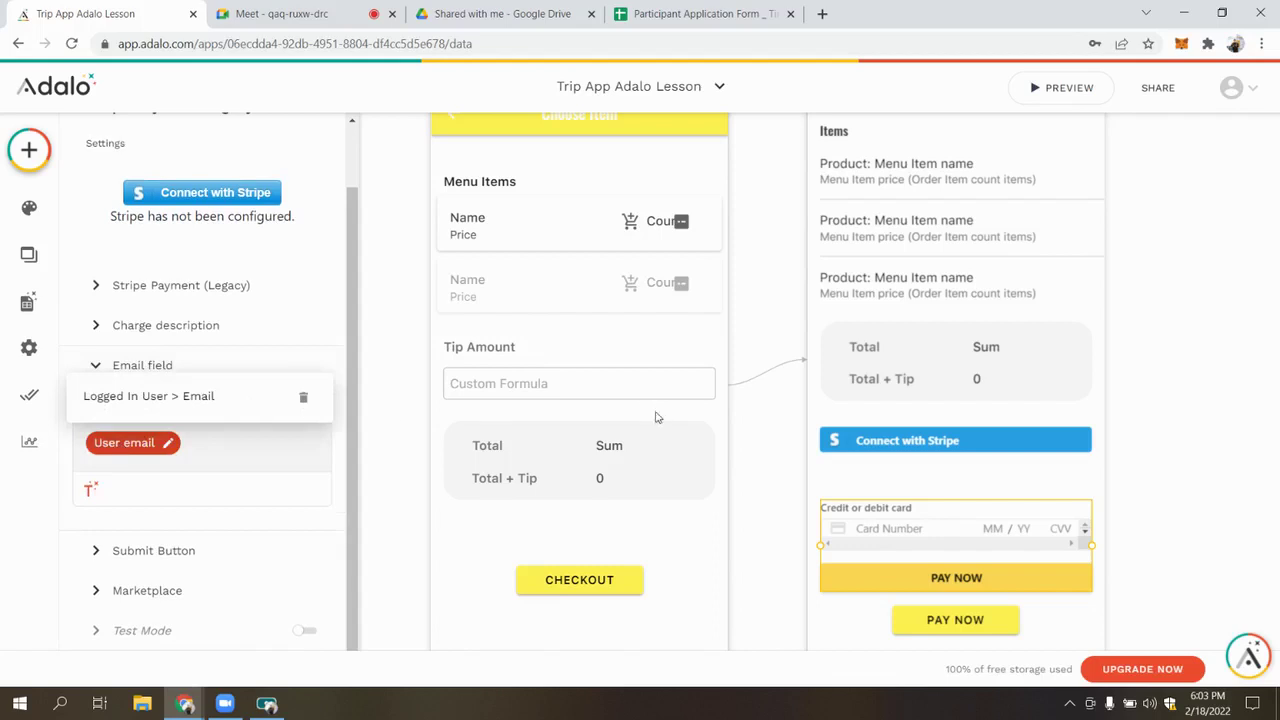
pyautogui.click(186, 553)
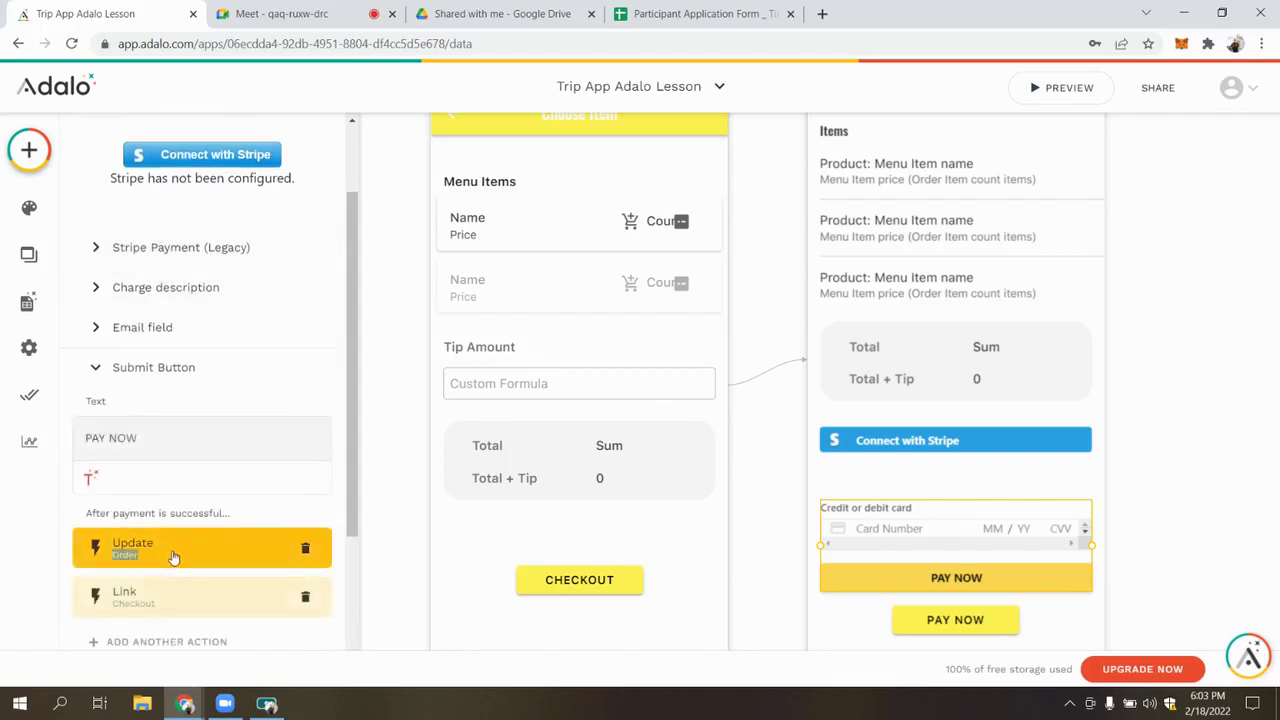
pyautogui.scroll(-5, 156, 362)
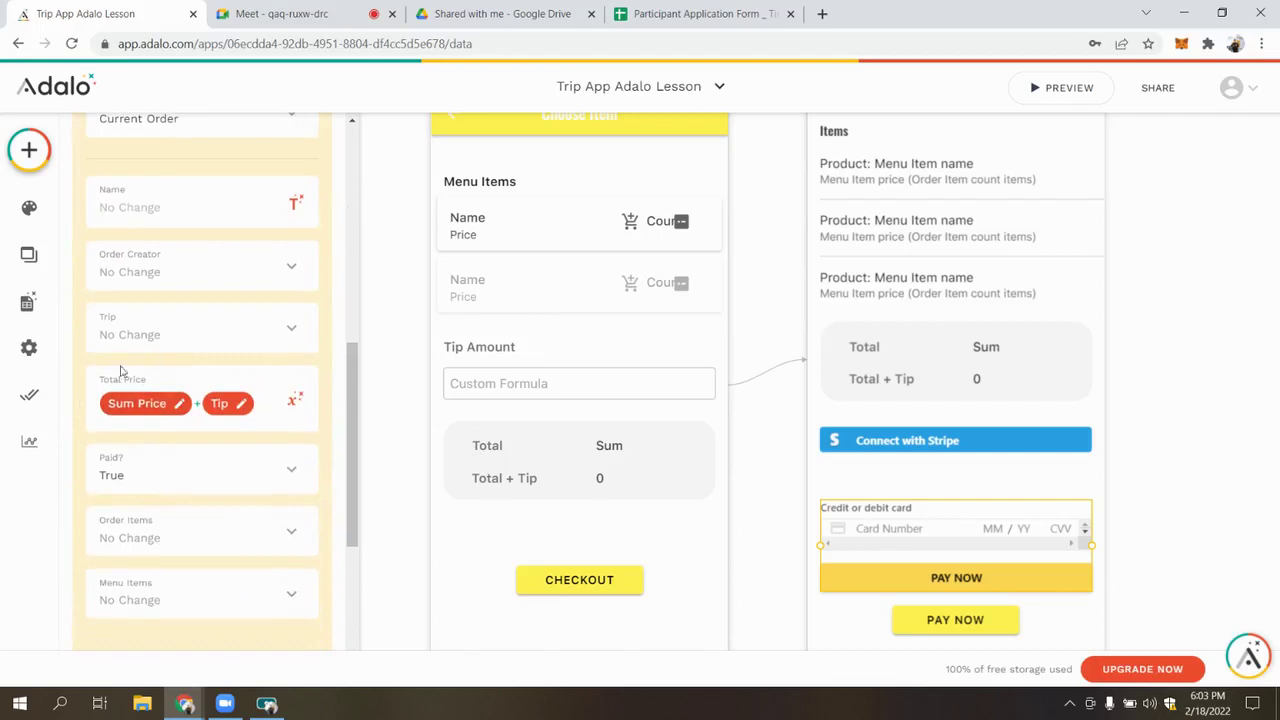
pyautogui.scroll(-1, 143, 489)
pyautogui.scroll(3, 155, 480)
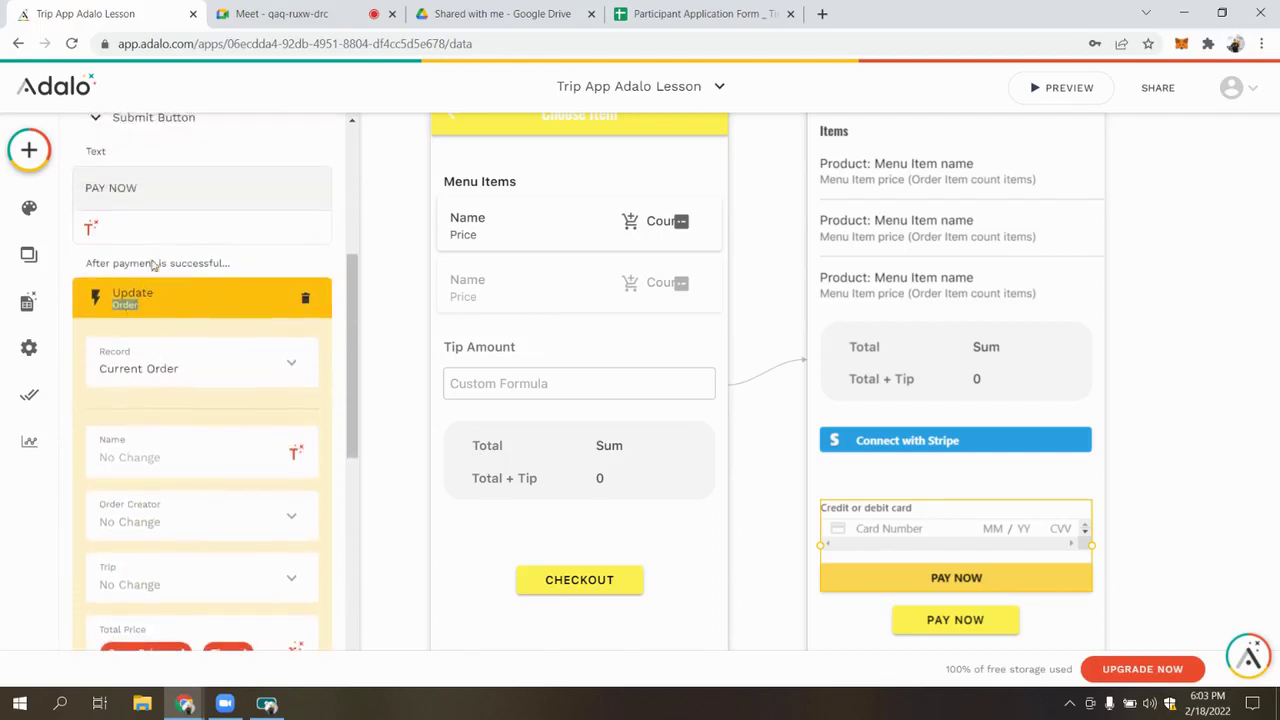
pyautogui.click(297, 291)
pyautogui.click(27, 301)
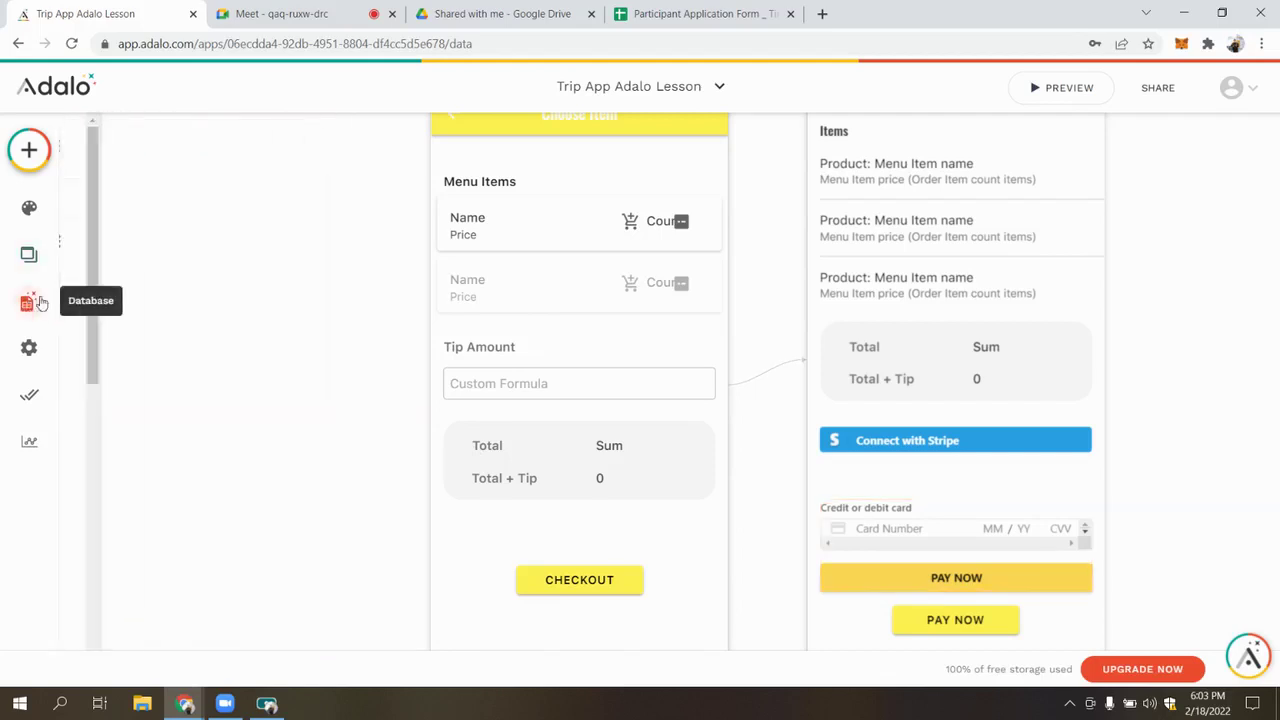
# Collapse the Users collection and expand the Order collection in the database panel
pyautogui.click(152, 250)
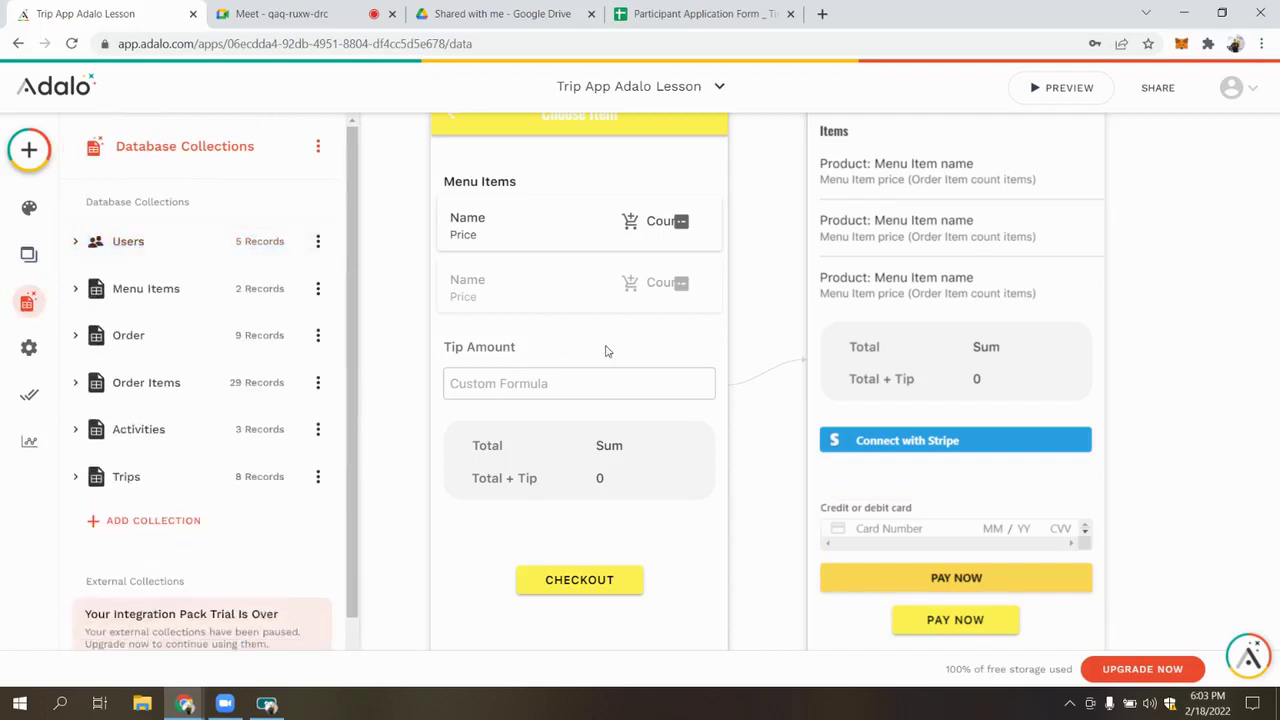
pyautogui.scroll(-5, 434, 346)
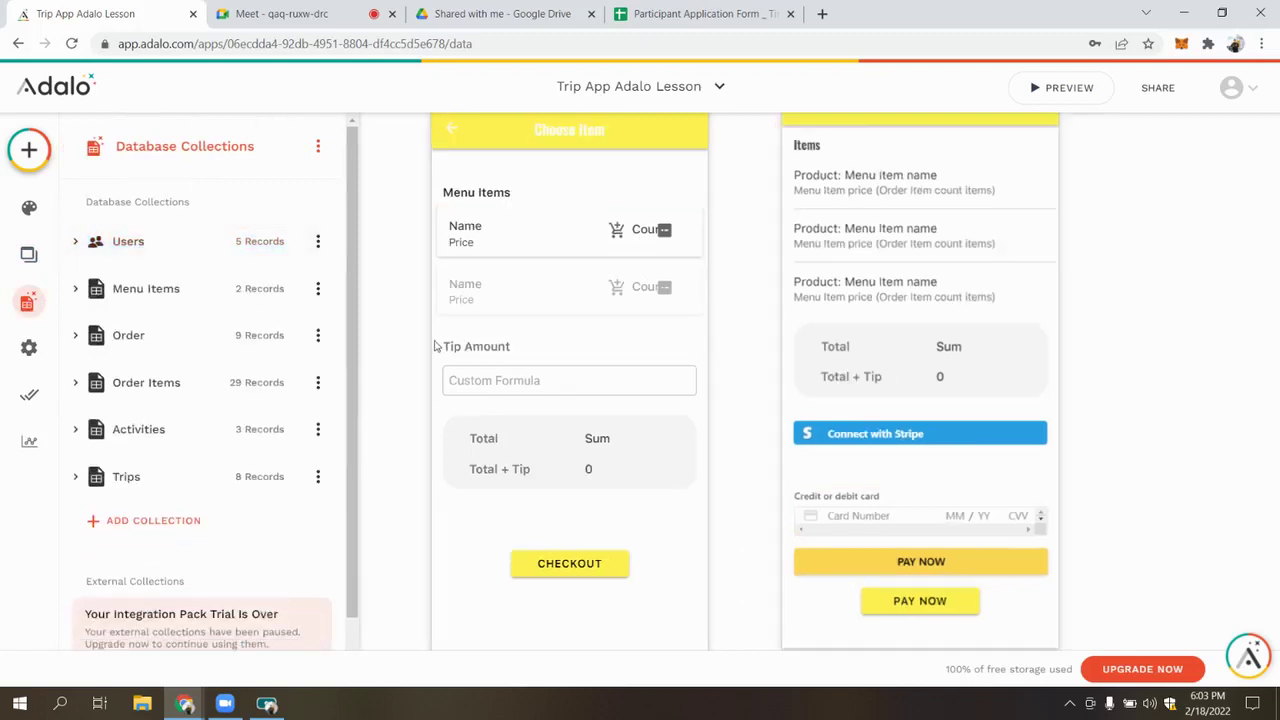
pyautogui.scroll(-3, 451, 380)
pyautogui.click(452, 289)
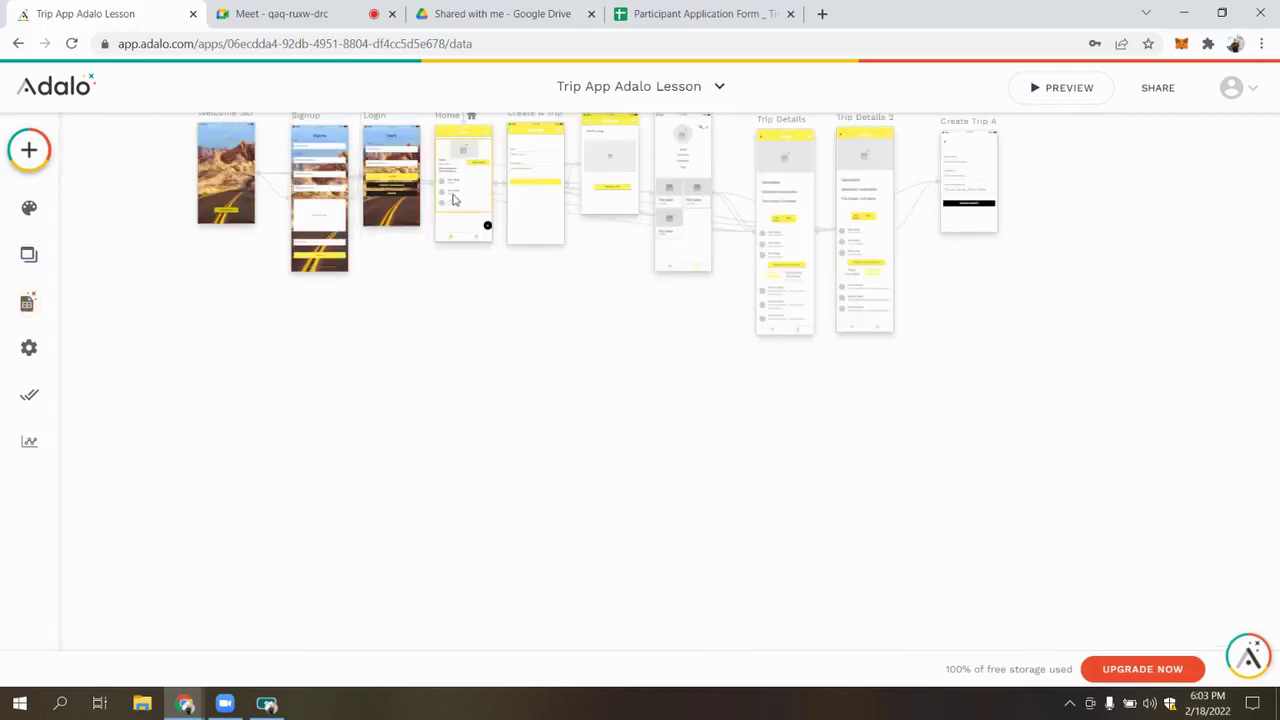
pyautogui.scroll(3, 477, 179)
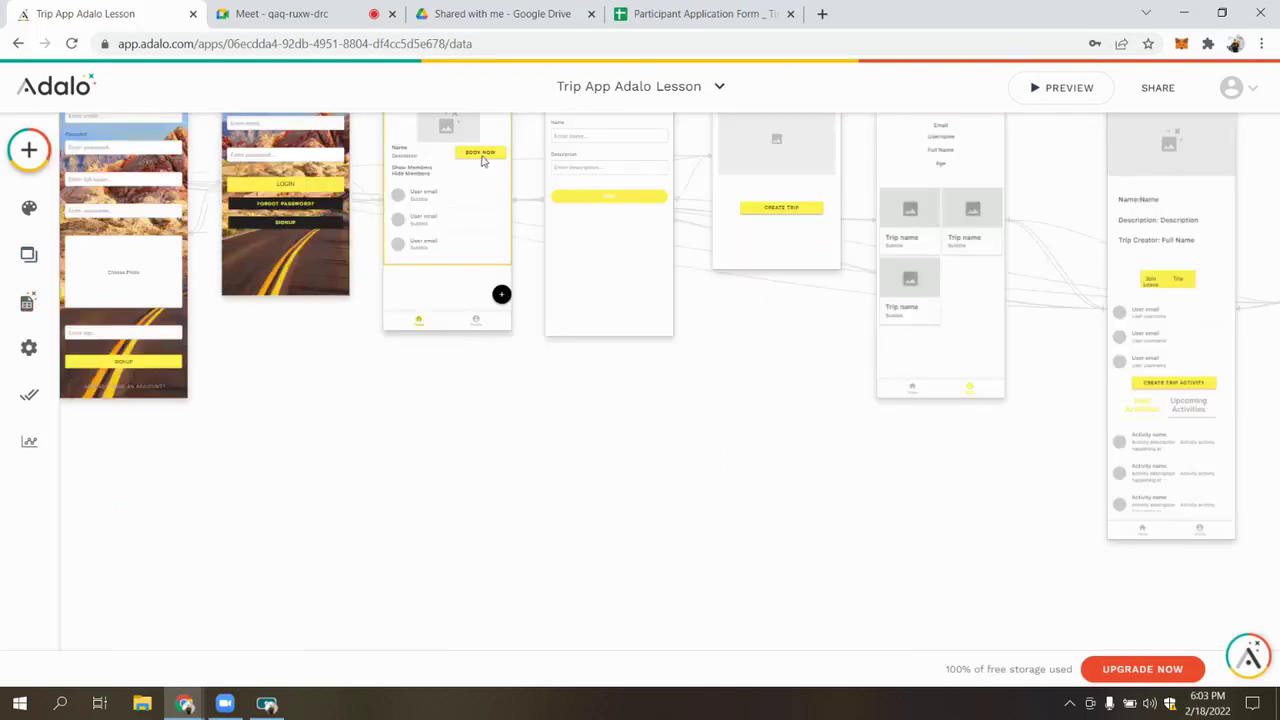
pyautogui.scroll(2, 481, 160)
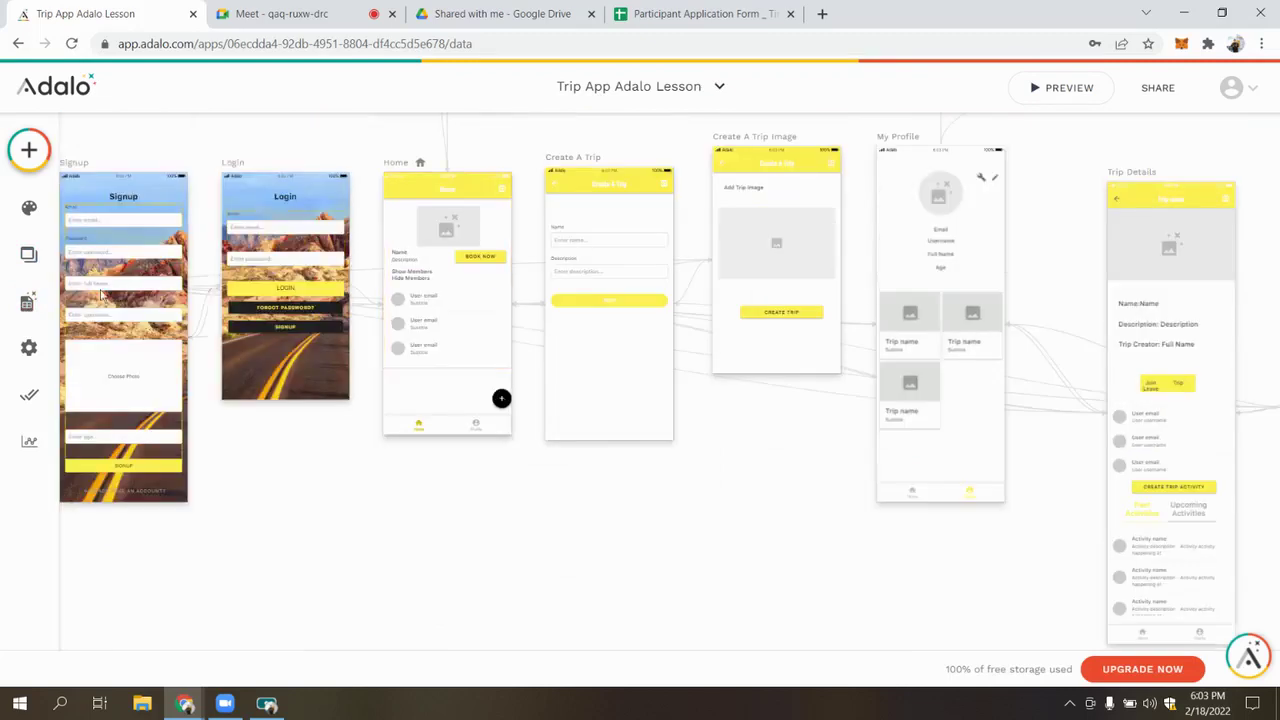
pyautogui.click(26, 305)
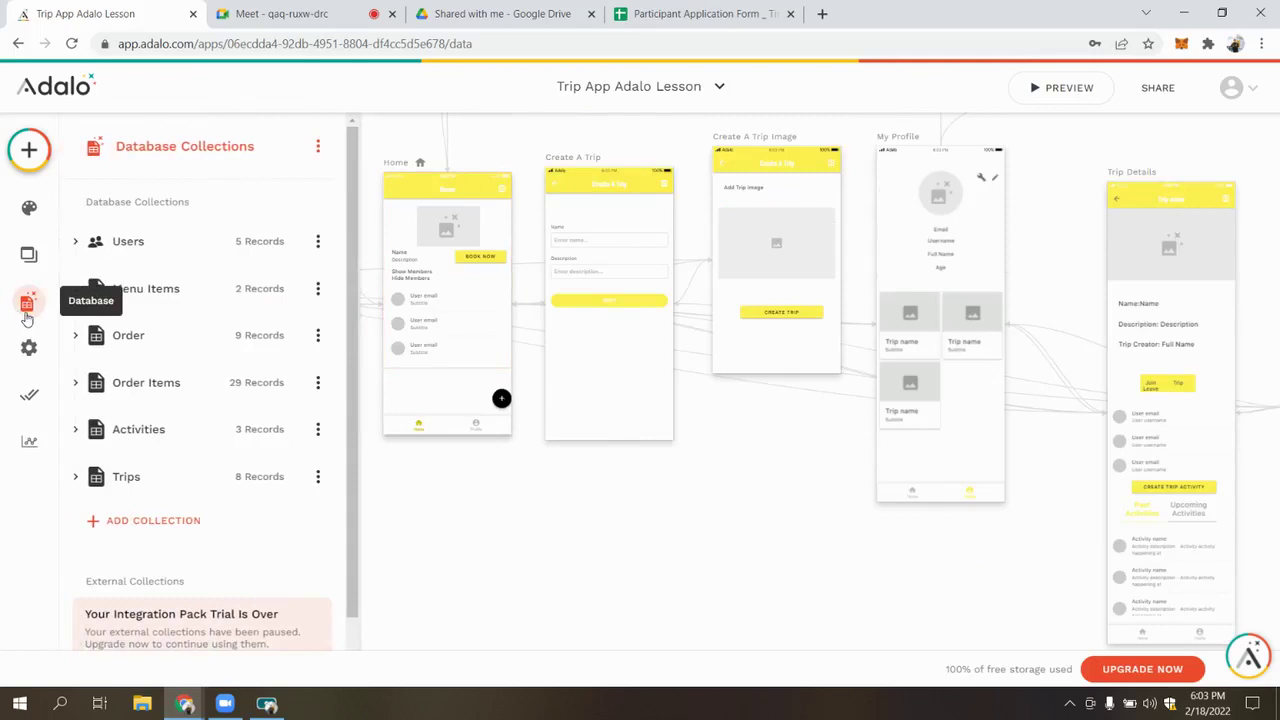
pyautogui.click(152, 347)
pyautogui.click(150, 346)
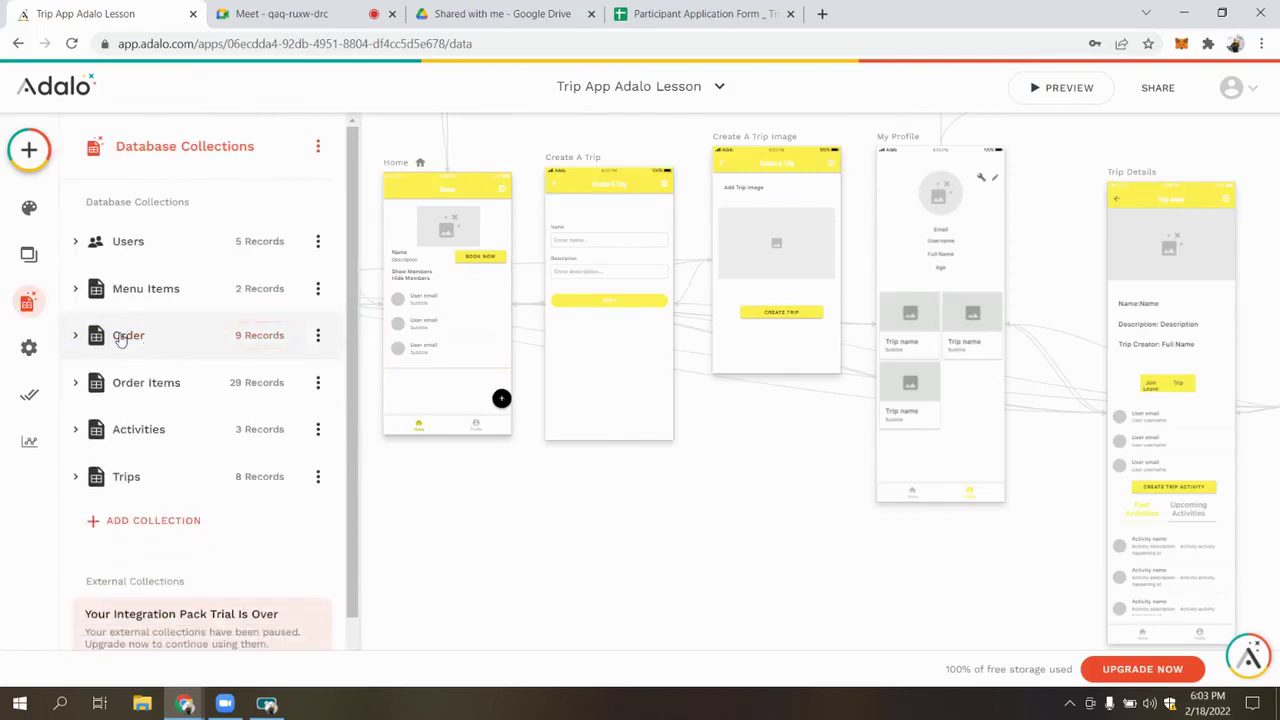
pyautogui.click(140, 342)
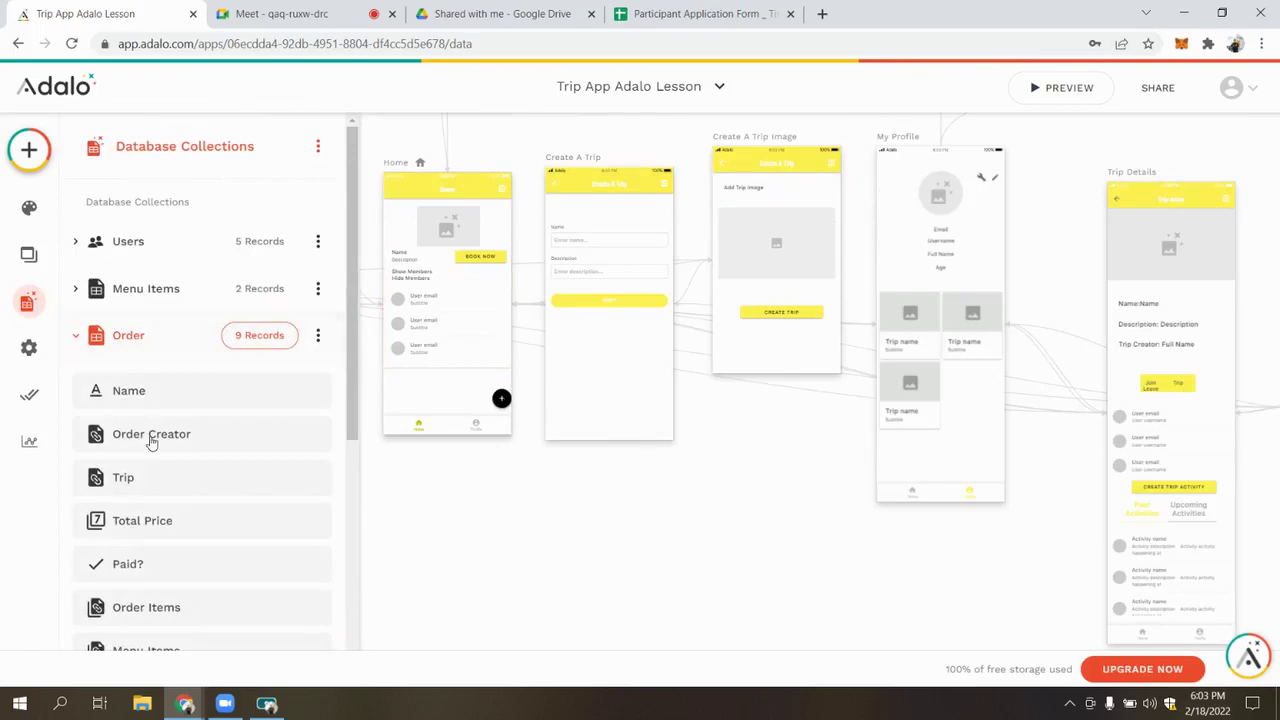
# Inspect the Order properties: Name, Order Creator, Total Price, Paid?, Order Items and Menu Items
pyautogui.click(169, 400)
pyautogui.click(167, 405)
pyautogui.click(176, 437)
pyautogui.click(176, 437)
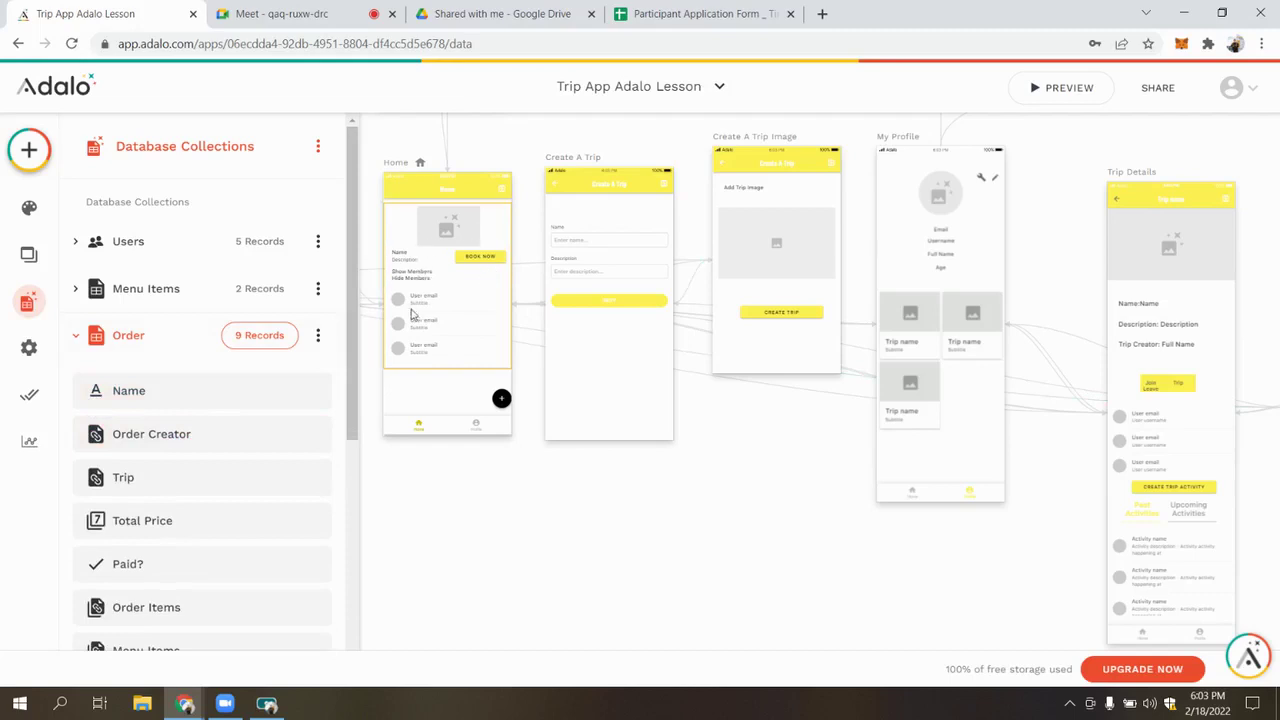
pyautogui.doubleClick(172, 526)
pyautogui.click(129, 569)
pyautogui.click(129, 566)
pyautogui.scroll(-1, 140, 500)
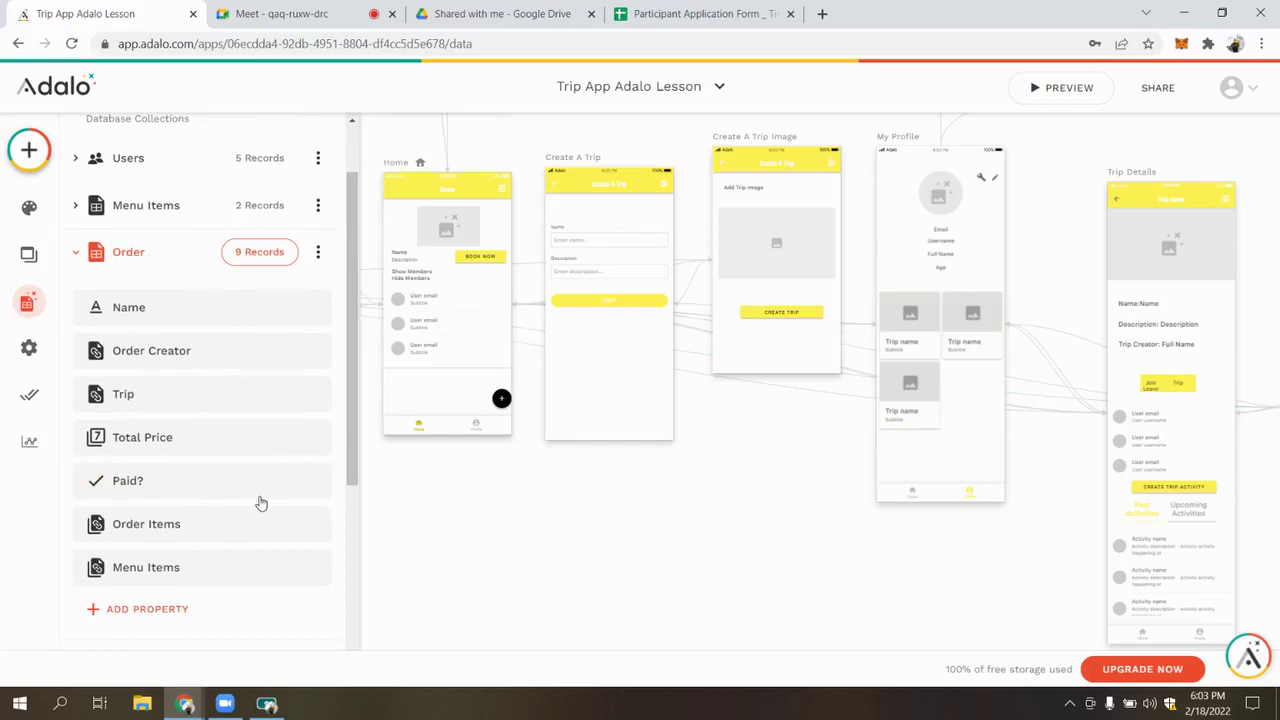
pyautogui.click(168, 535)
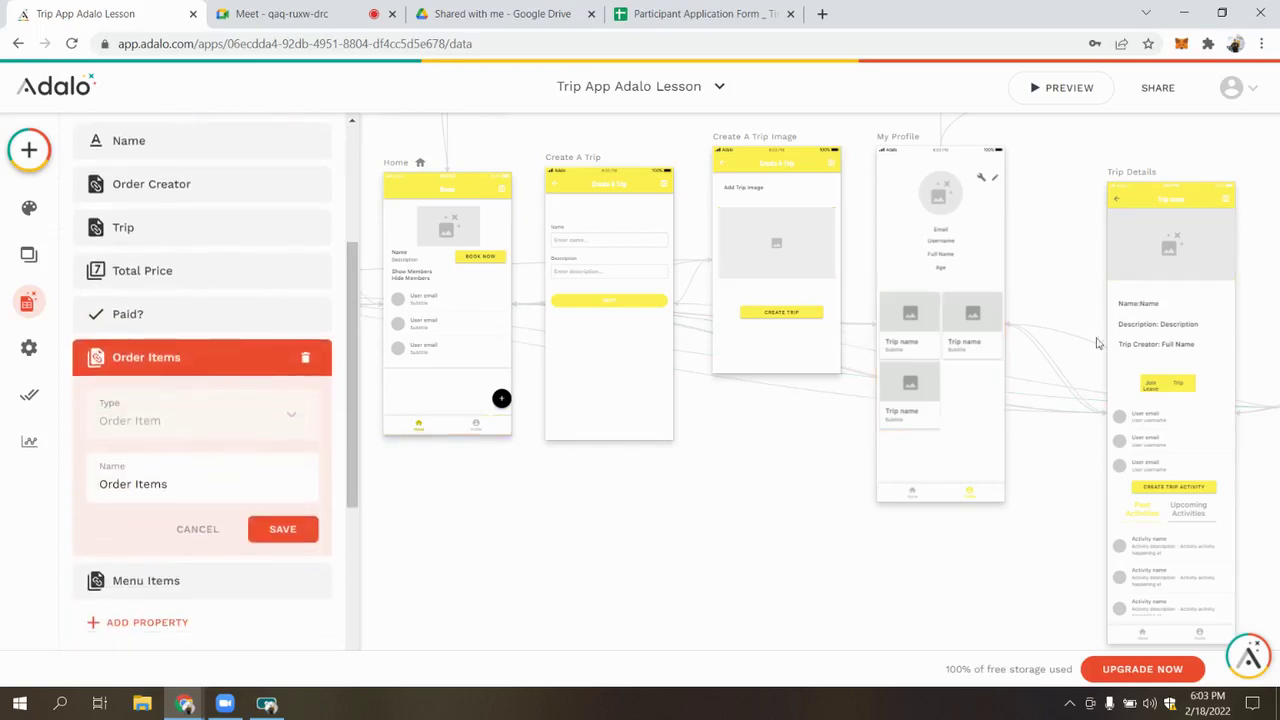
pyautogui.scroll(2, 746, 185)
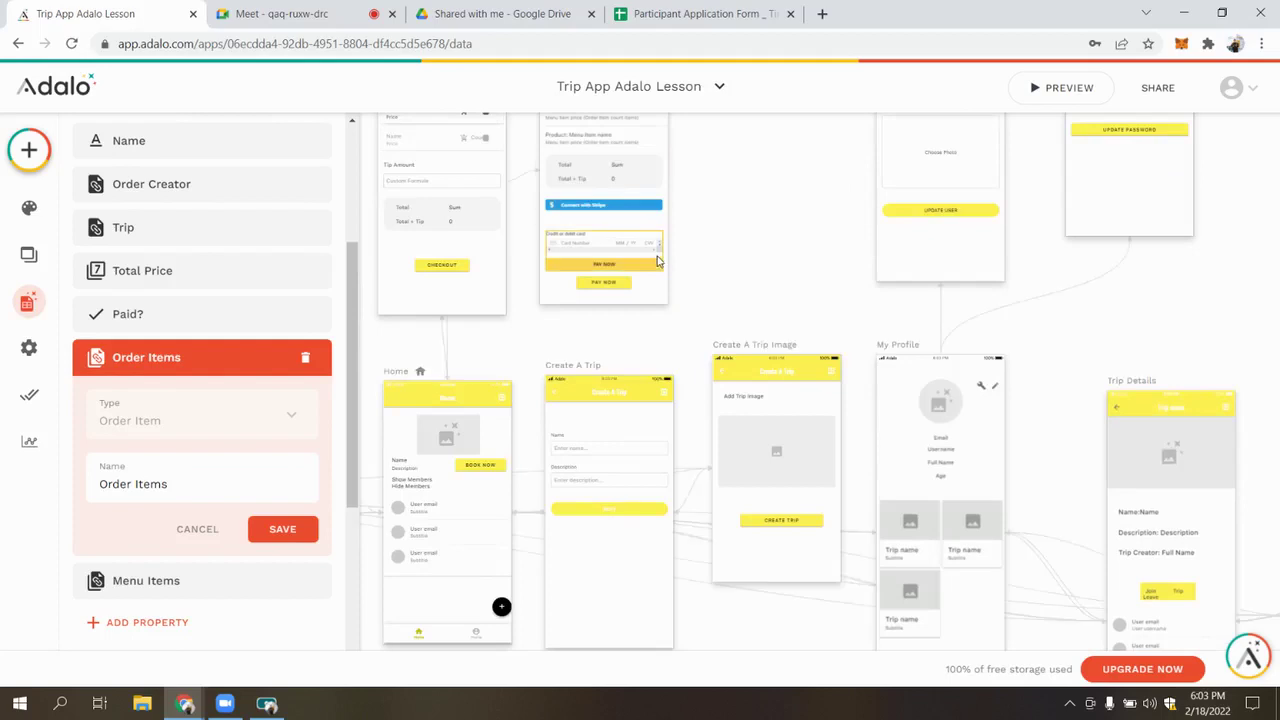
pyautogui.scroll(1, 658, 261)
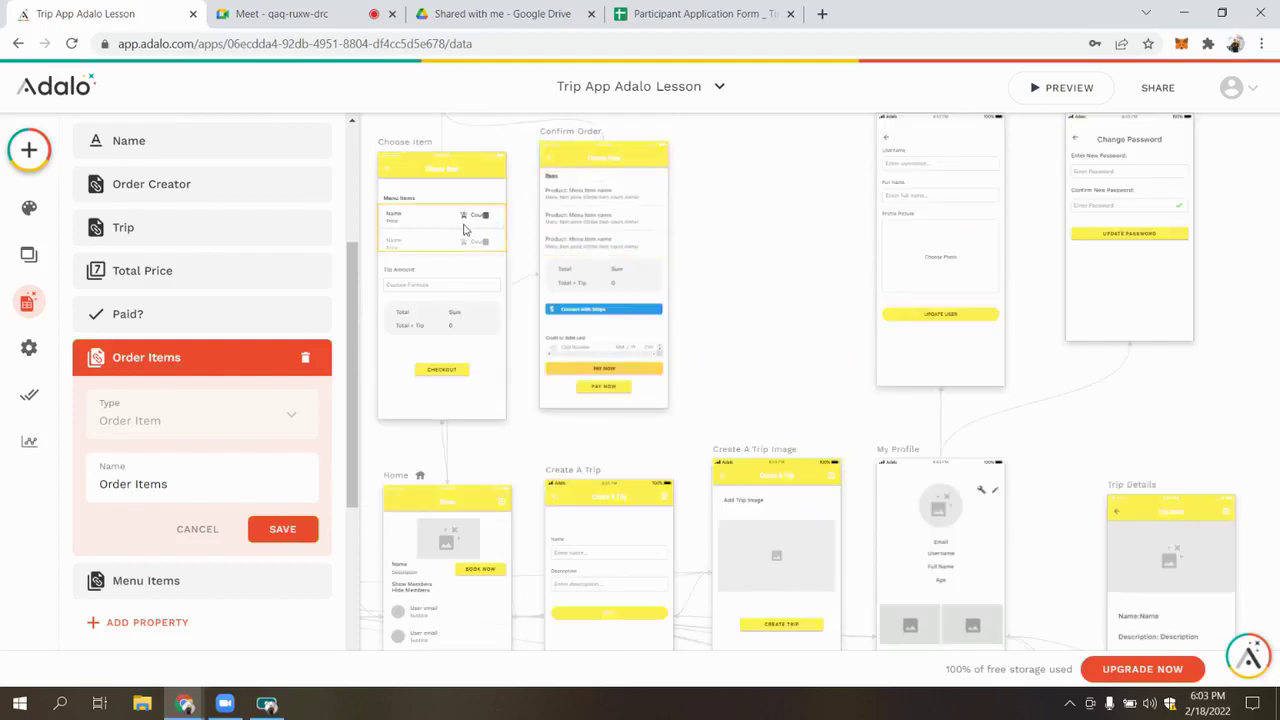
pyautogui.click(182, 583)
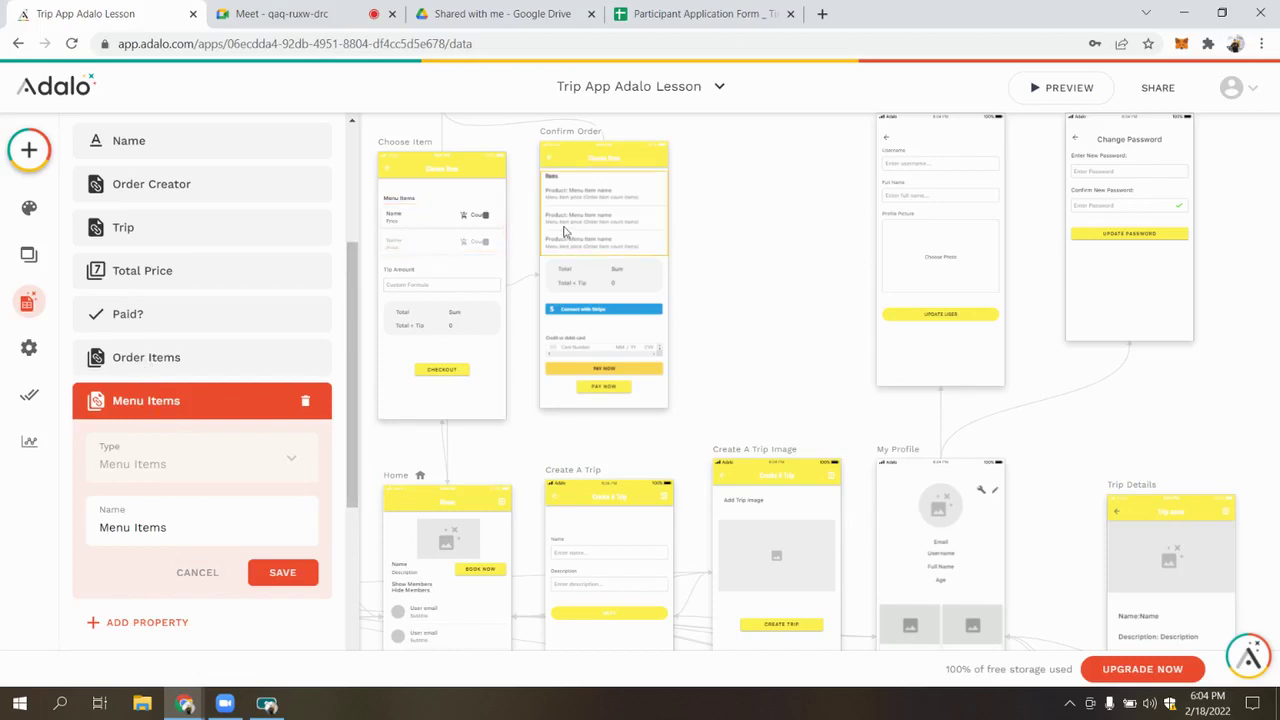
pyautogui.click(186, 405)
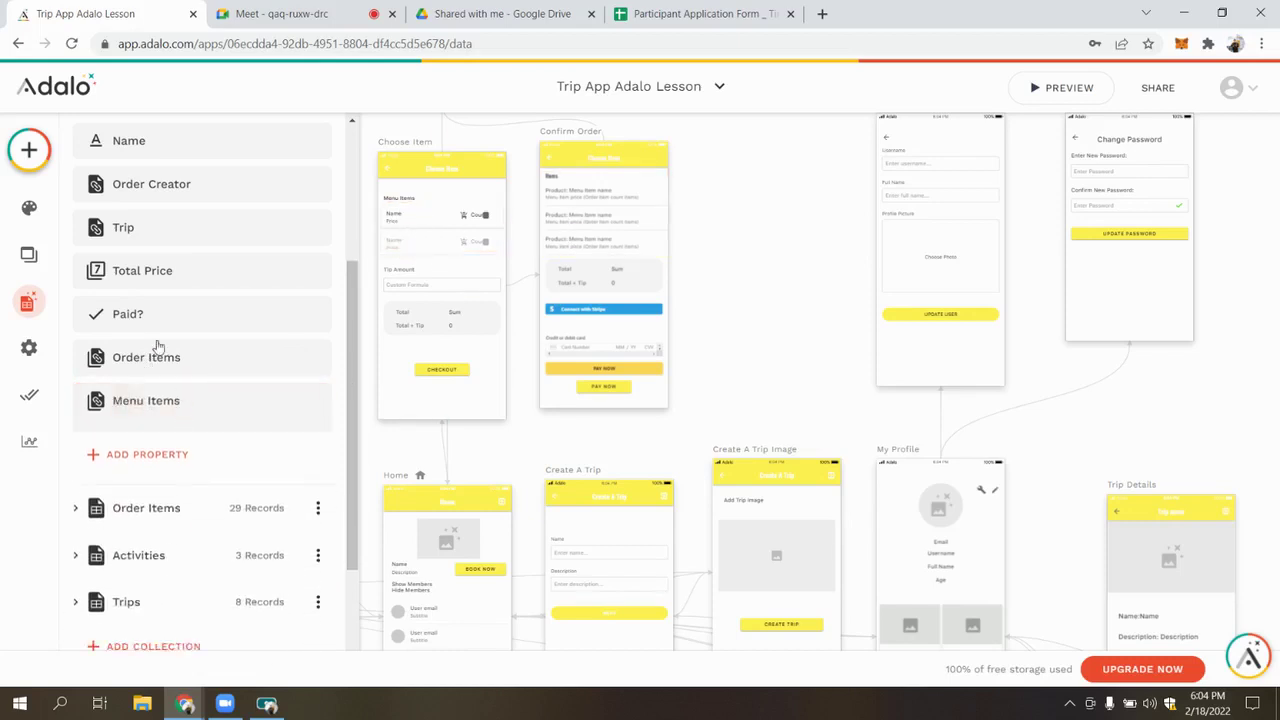
# Review the Choose Item cart icon's visibility condition and its Create Order Item action
pyautogui.click(463, 218)
pyautogui.click(462, 213)
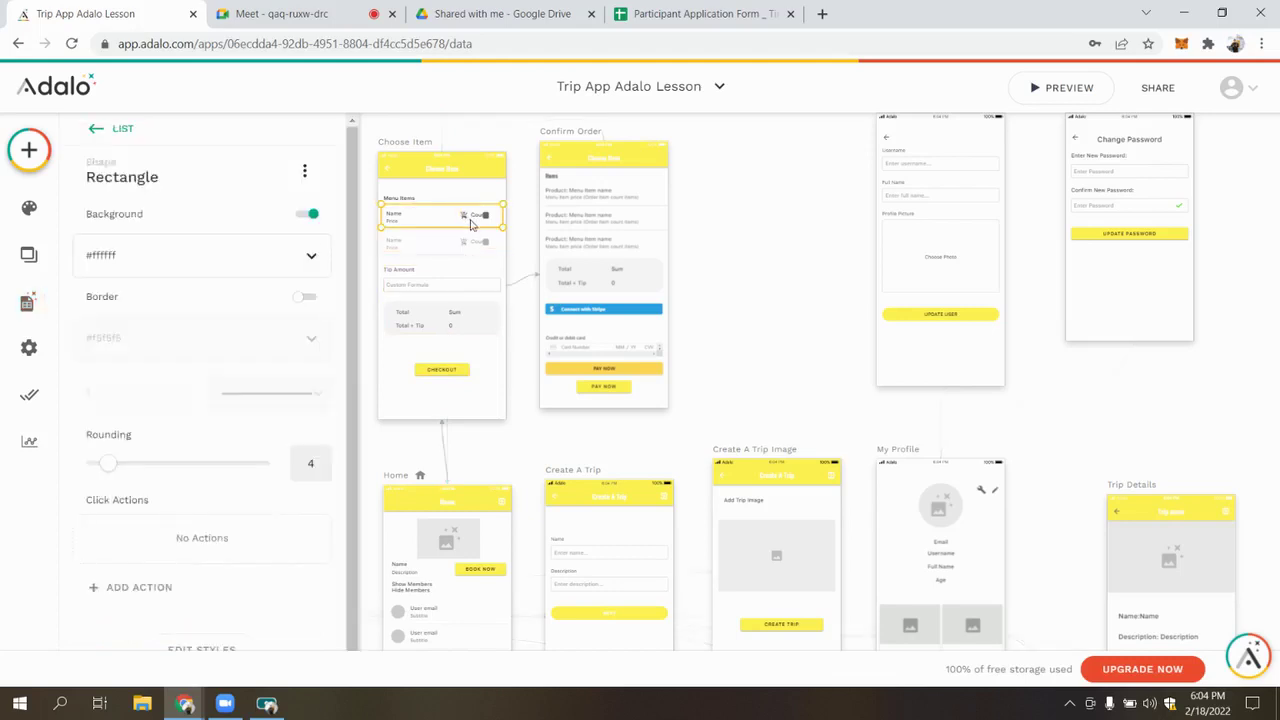
pyautogui.scroll(5, 474, 223)
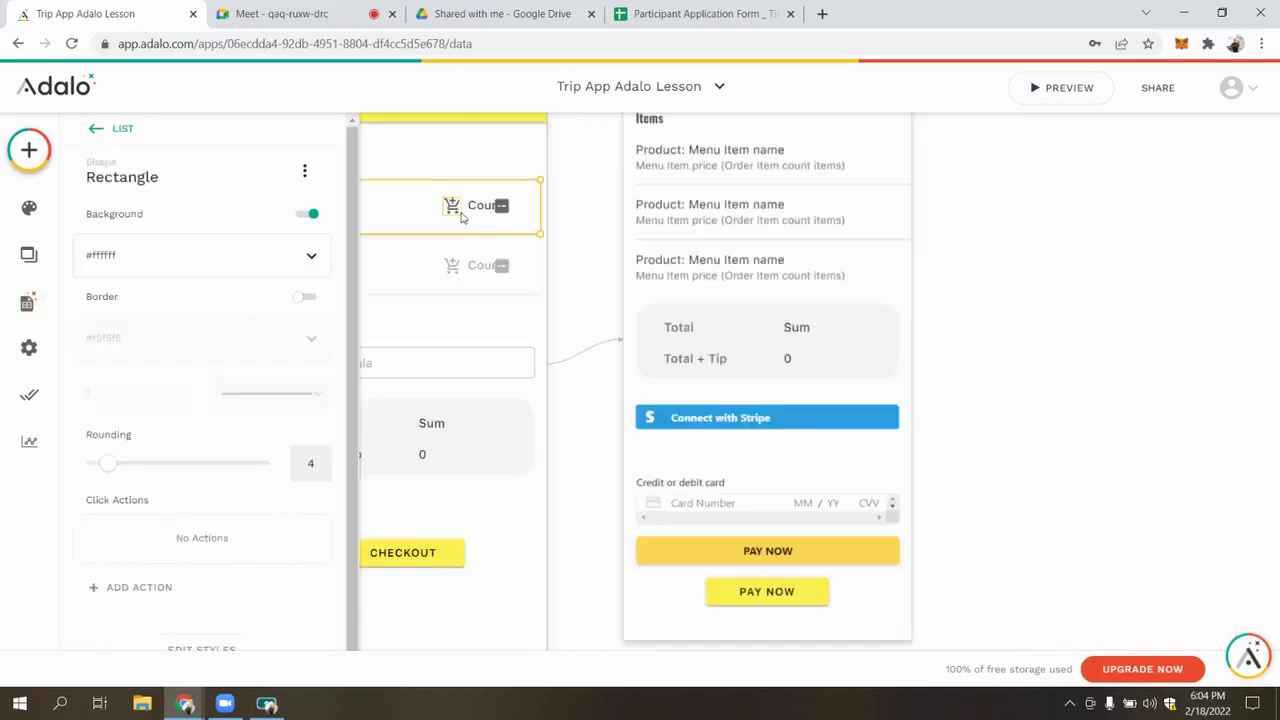
pyautogui.click(452, 206)
pyautogui.click(142, 221)
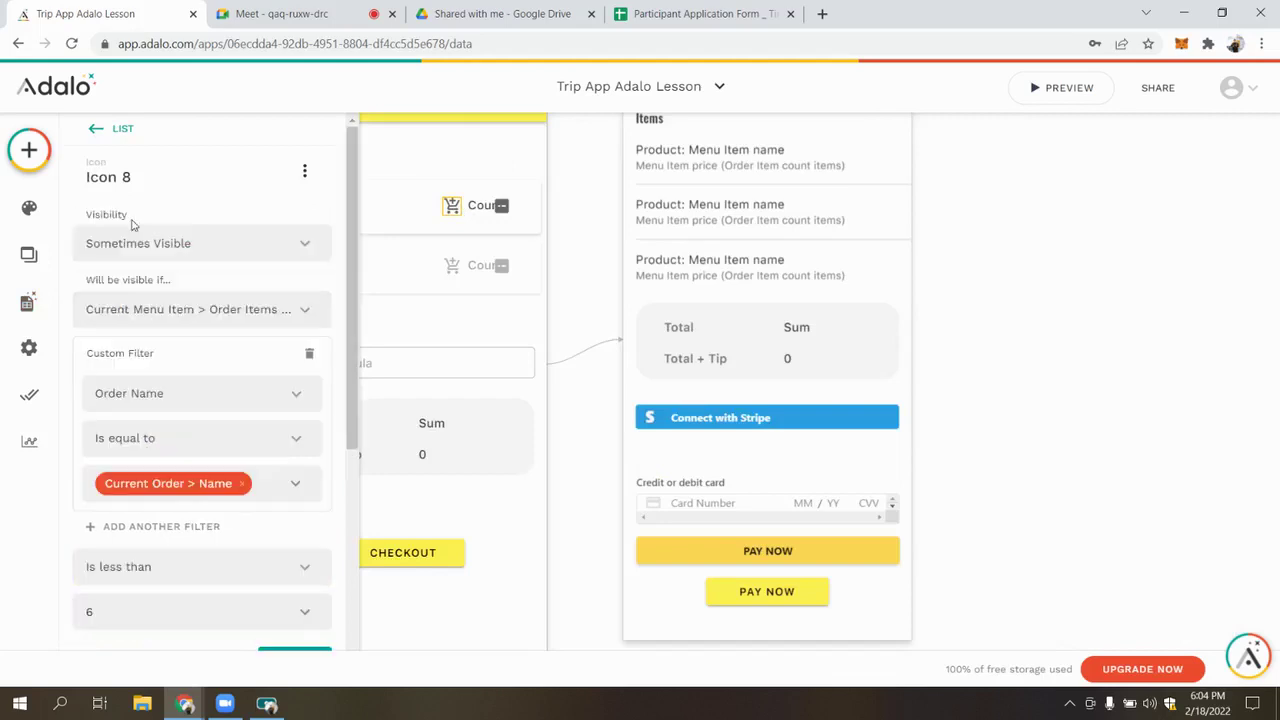
pyautogui.scroll(-1, 259, 325)
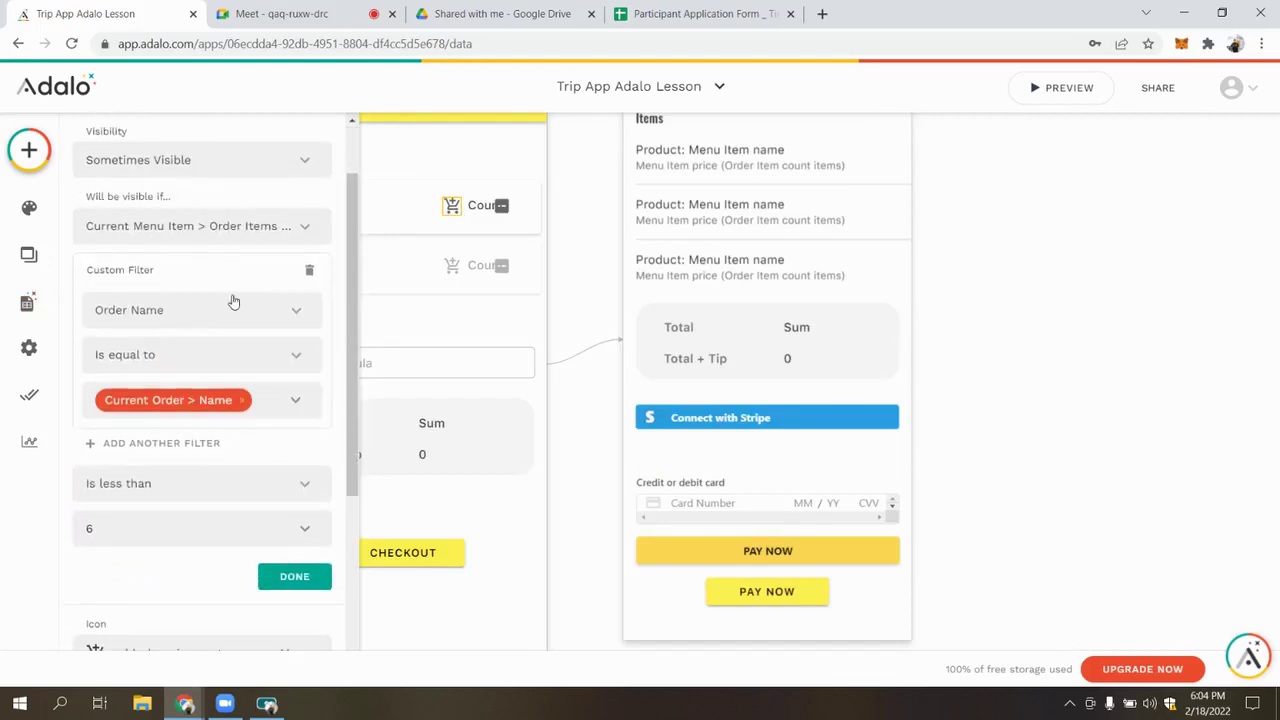
pyautogui.click(575, 194)
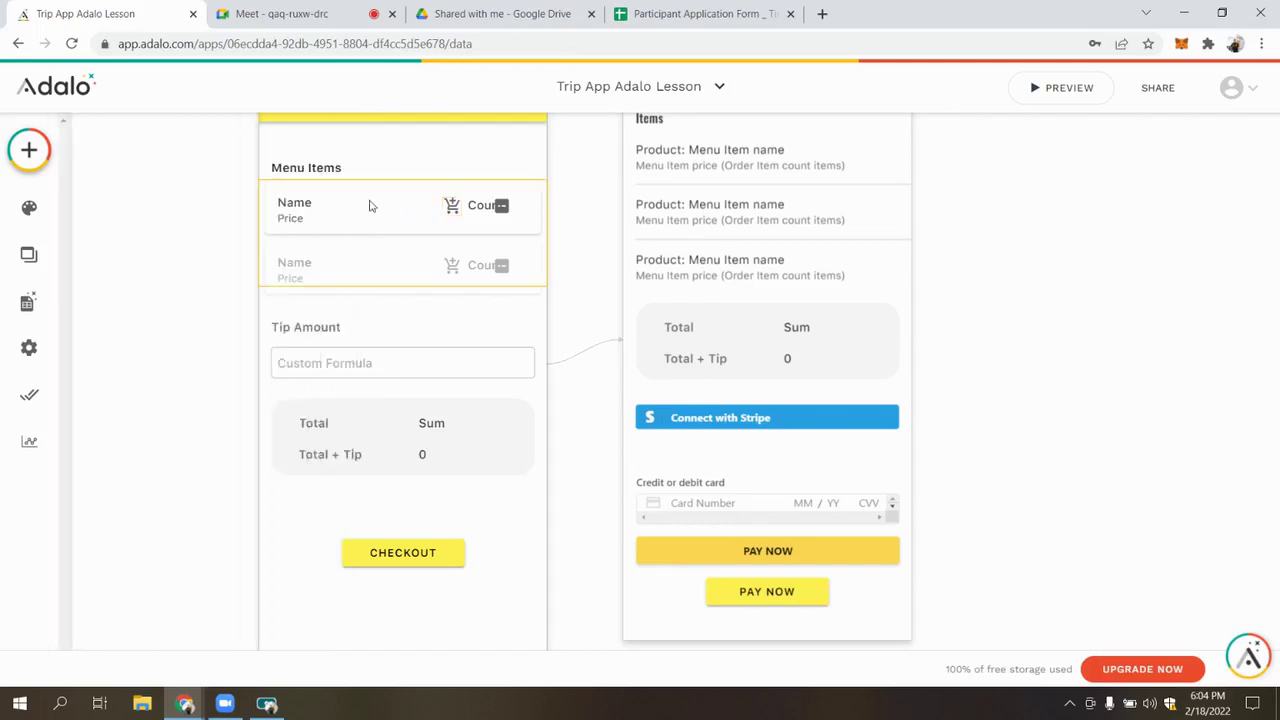
pyautogui.click(453, 206)
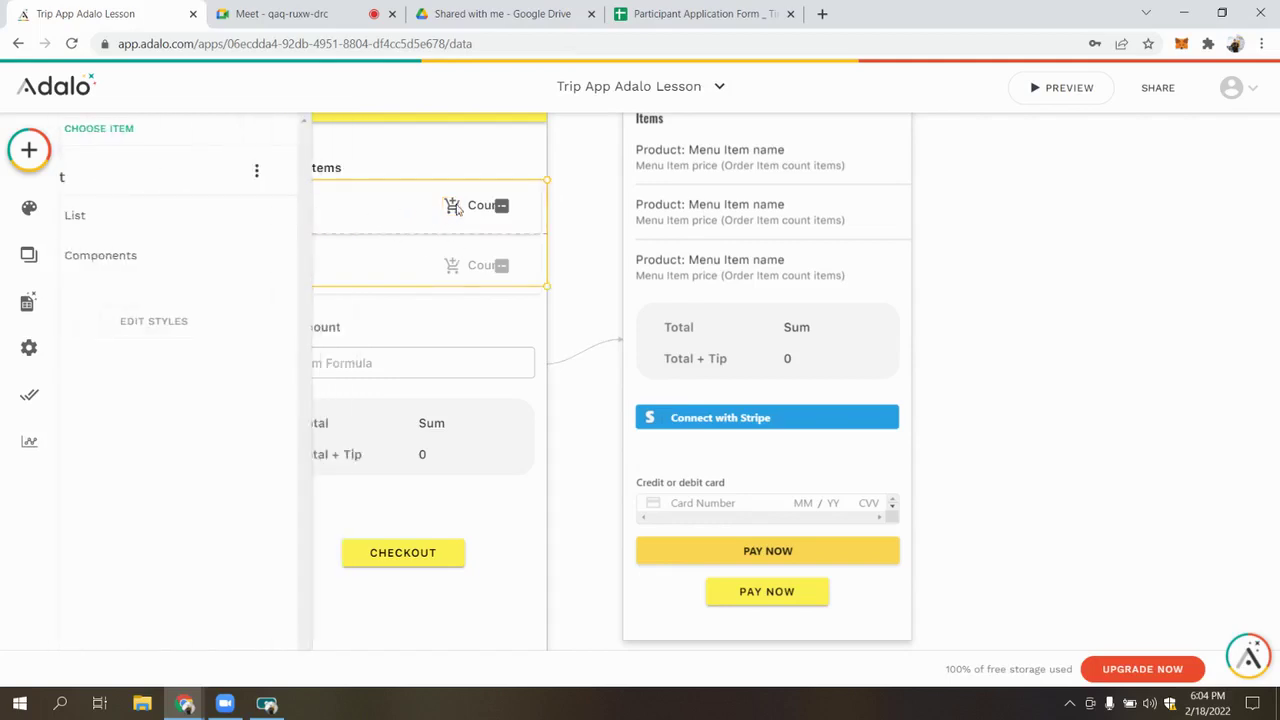
pyautogui.click(197, 476)
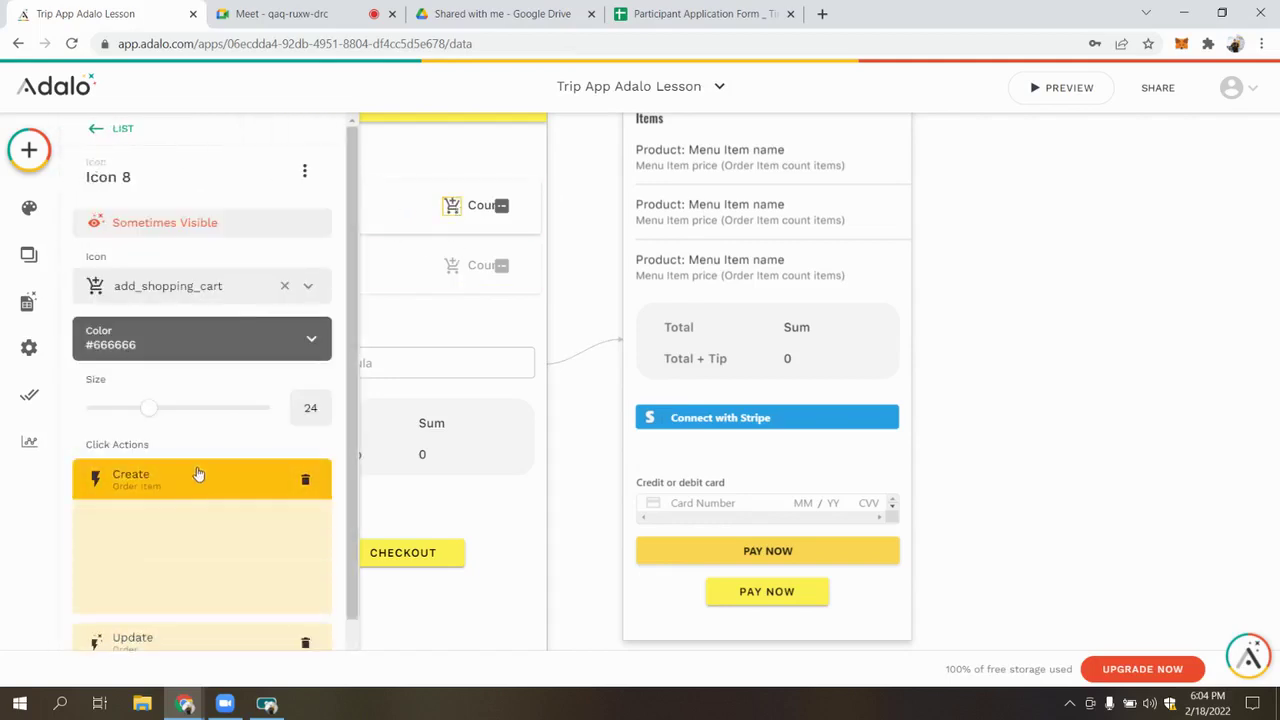
# Collapse the Order collection and expand Menu Items in the database panel
pyautogui.click(26, 300)
pyautogui.click(143, 337)
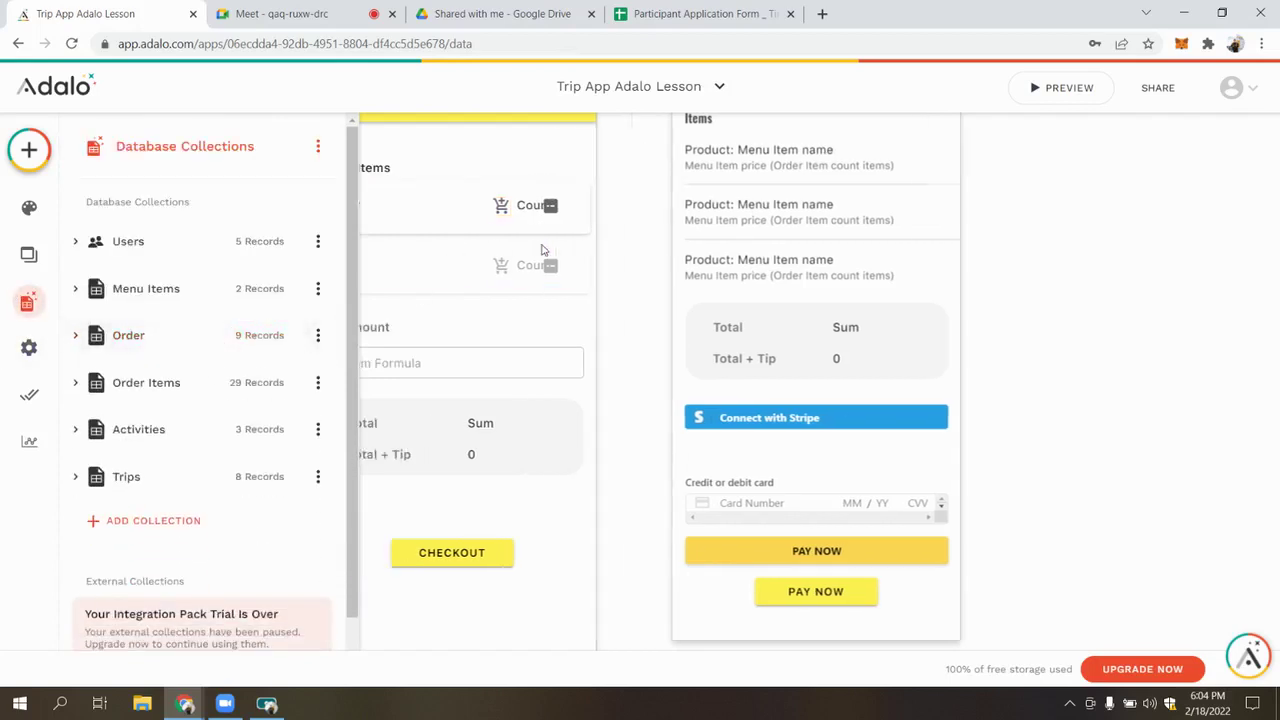
pyautogui.click(160, 289)
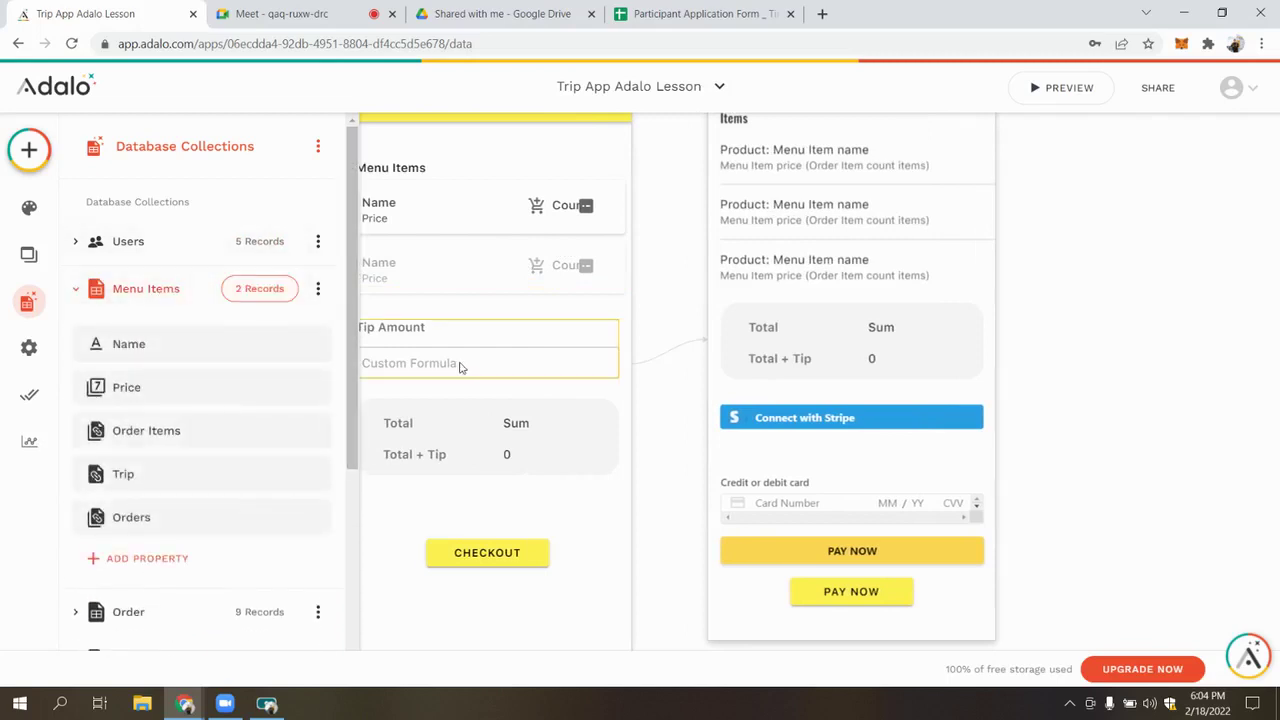
pyautogui.scroll(-5, 460, 367)
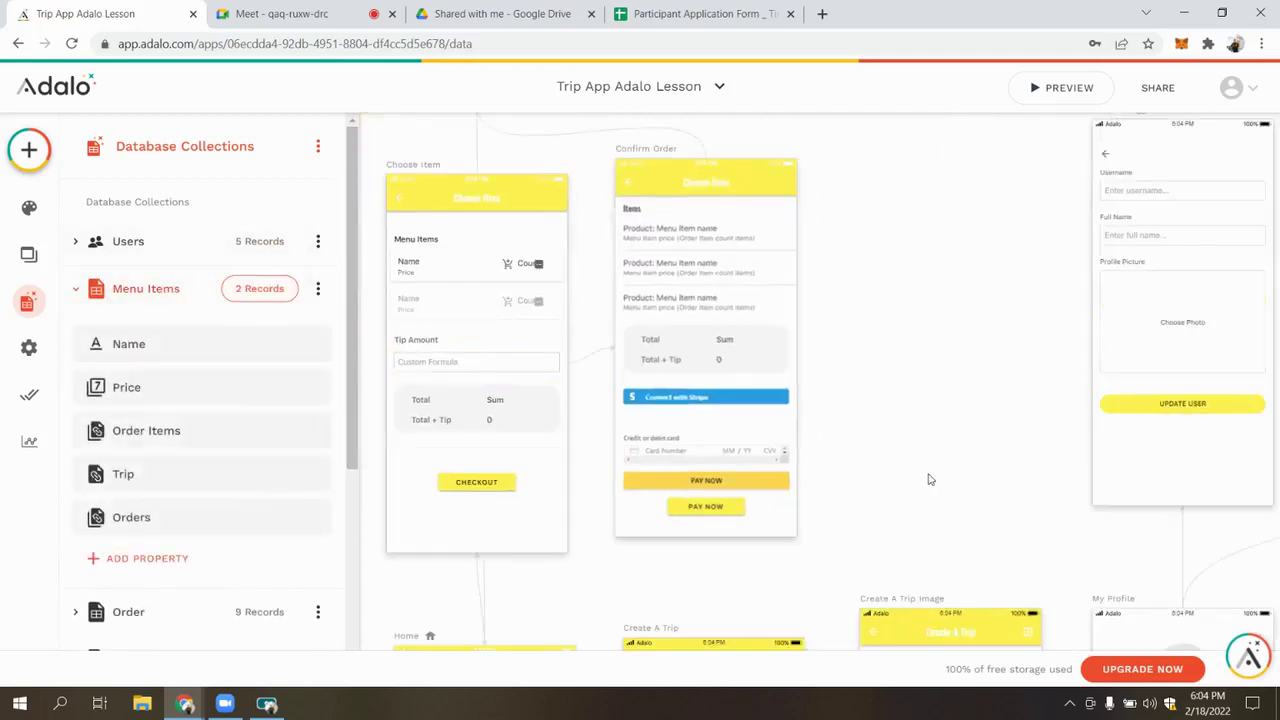
# Scroll through the Menu Items properties, then close the database panel
pyautogui.scroll(-2, 928, 480)
pyautogui.scroll(-6, 928, 480)
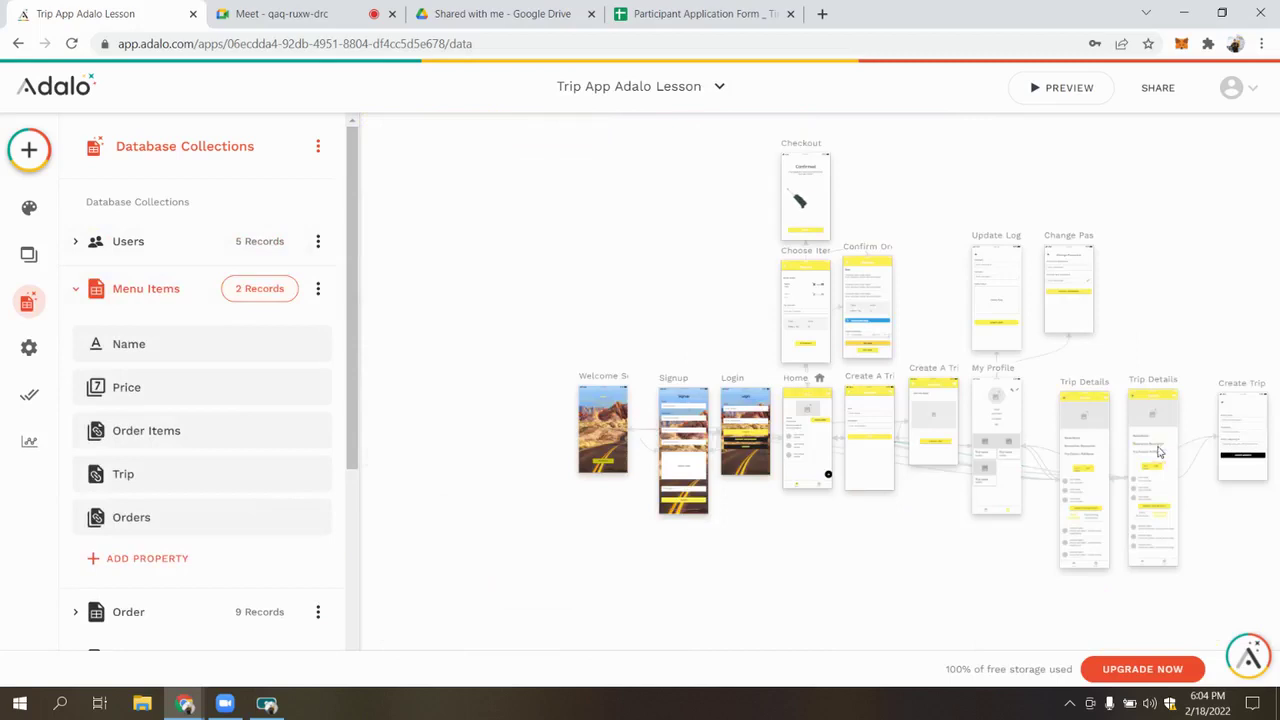
pyautogui.hscroll(3, 1100, 460)
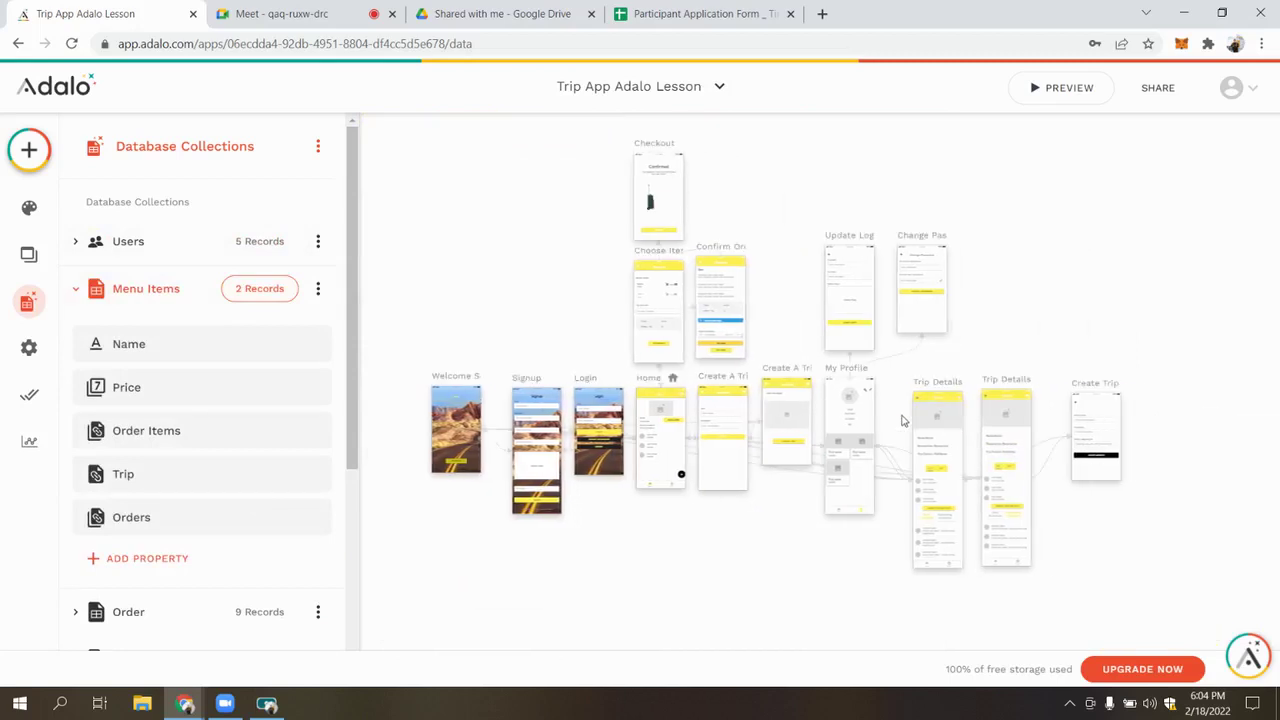
pyautogui.scroll(4, 930, 476)
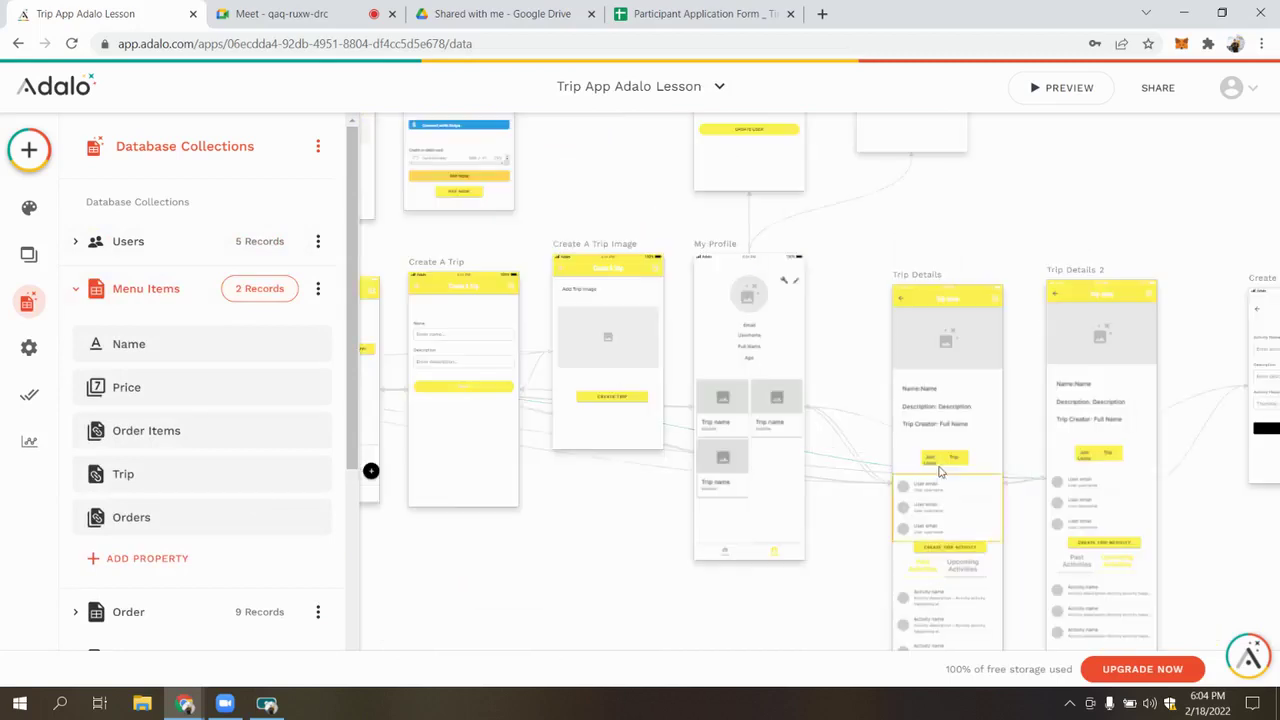
pyautogui.scroll(-5, 983, 403)
pyautogui.scroll(1, 810, 210)
pyautogui.scroll(2, 960, 420)
pyautogui.scroll(2, 960, 420)
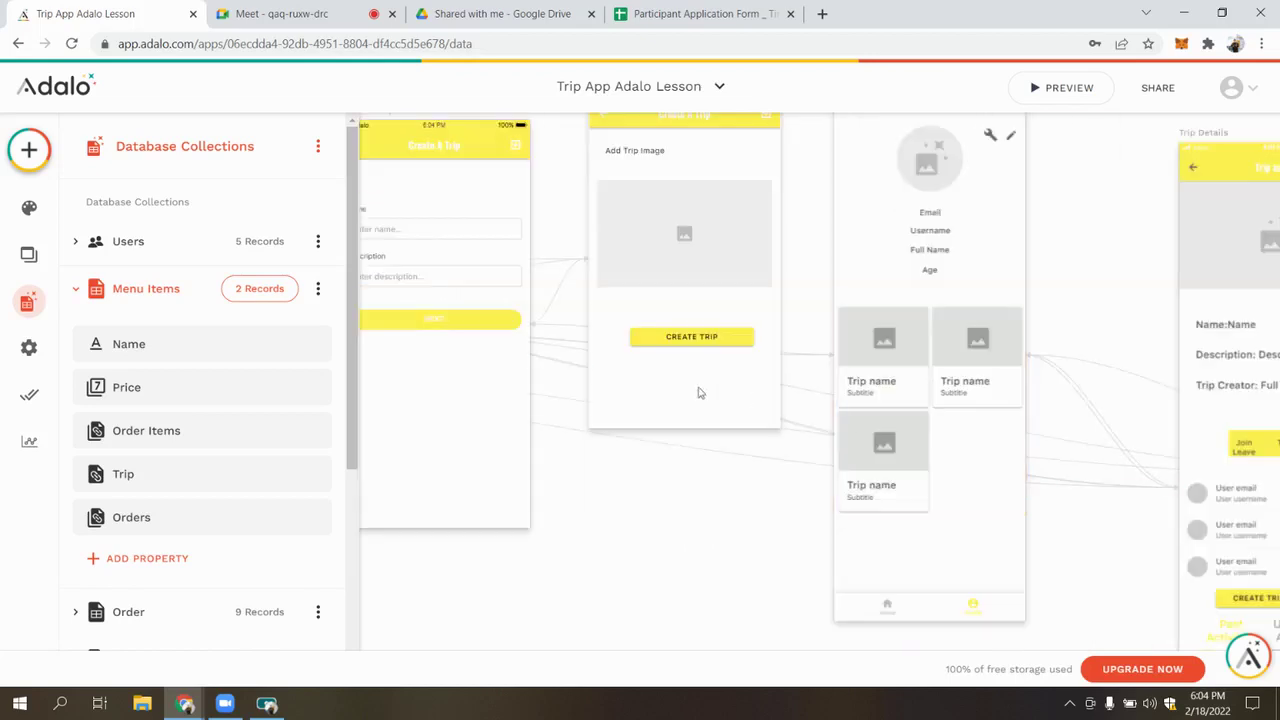
pyautogui.click(823, 517)
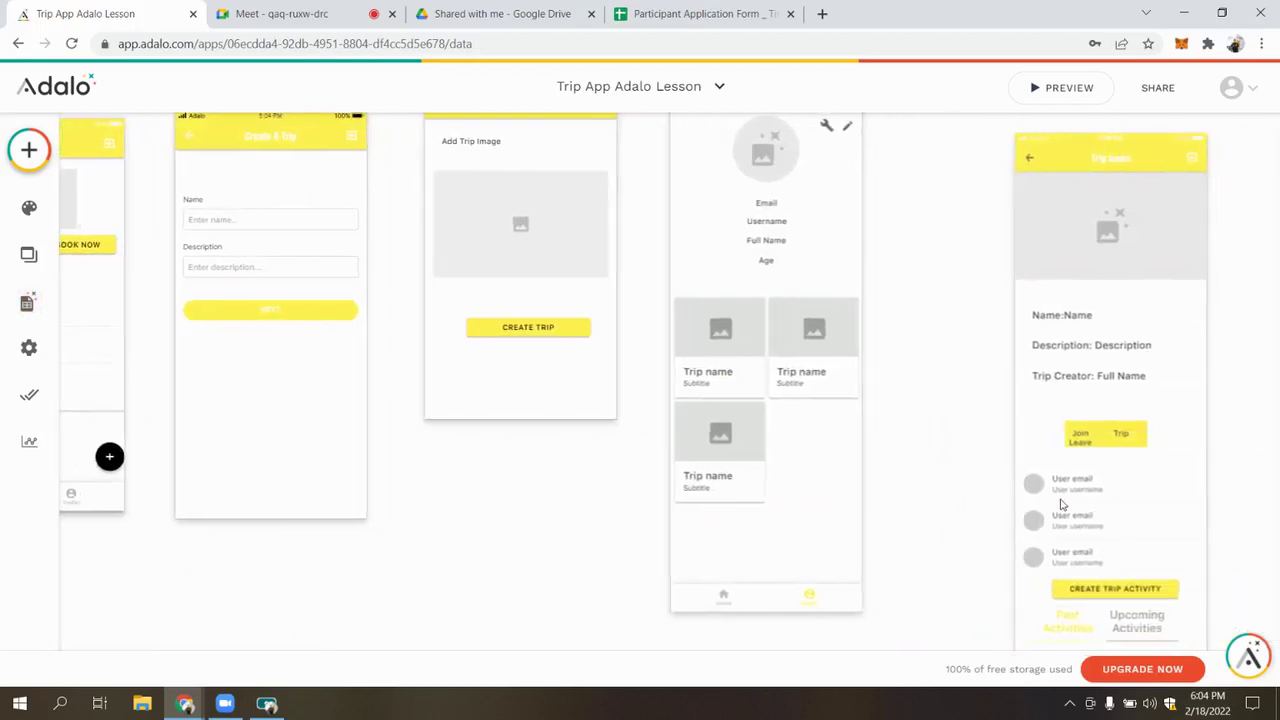
# Select the Create Trip Activity button on Trip Details and check its visibility condition
pyautogui.click(1077, 598)
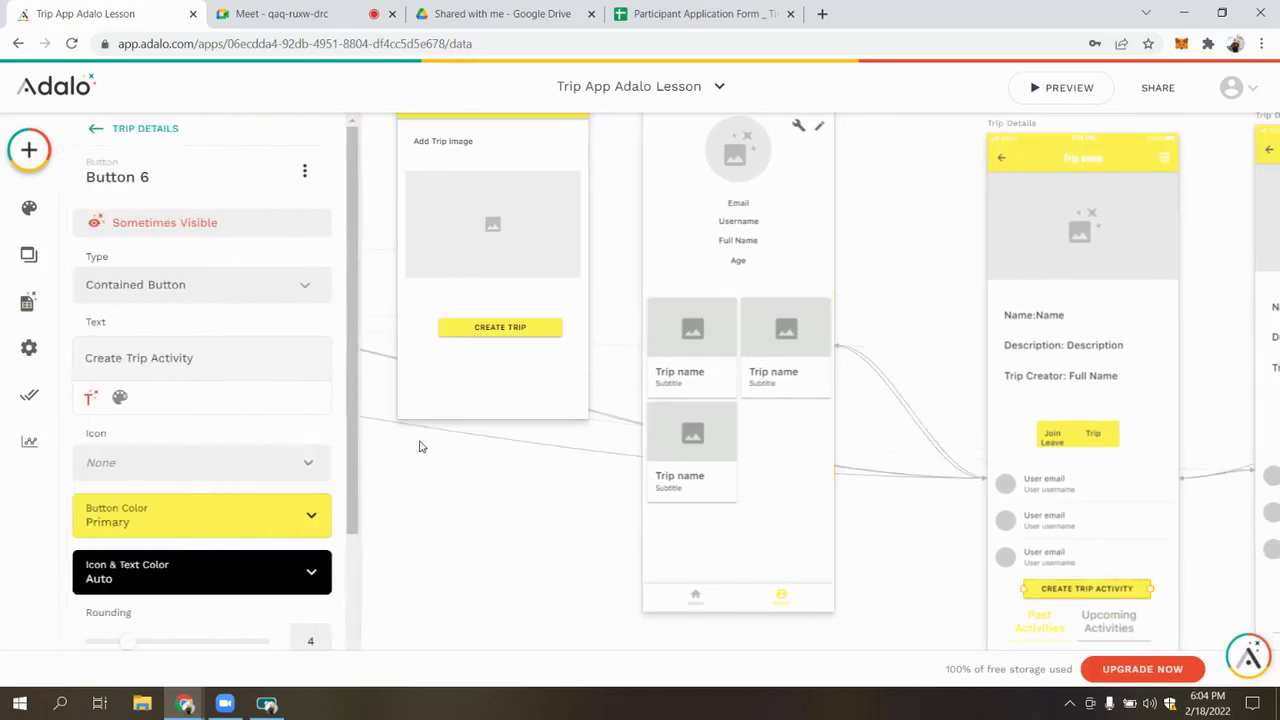
pyautogui.click(163, 220)
pyautogui.rightClick(363, 552)
pyautogui.click(295, 449)
pyautogui.scroll(-3, 1068, 442)
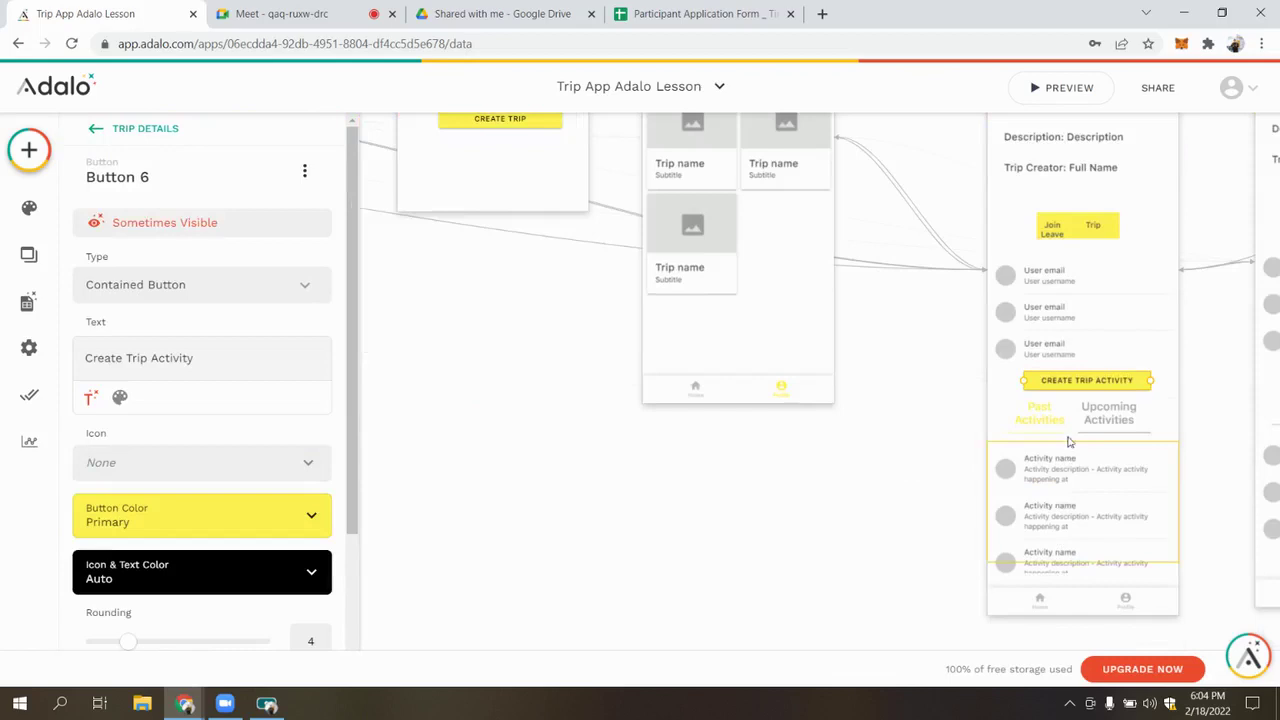
pyautogui.scroll(2, 1094, 190)
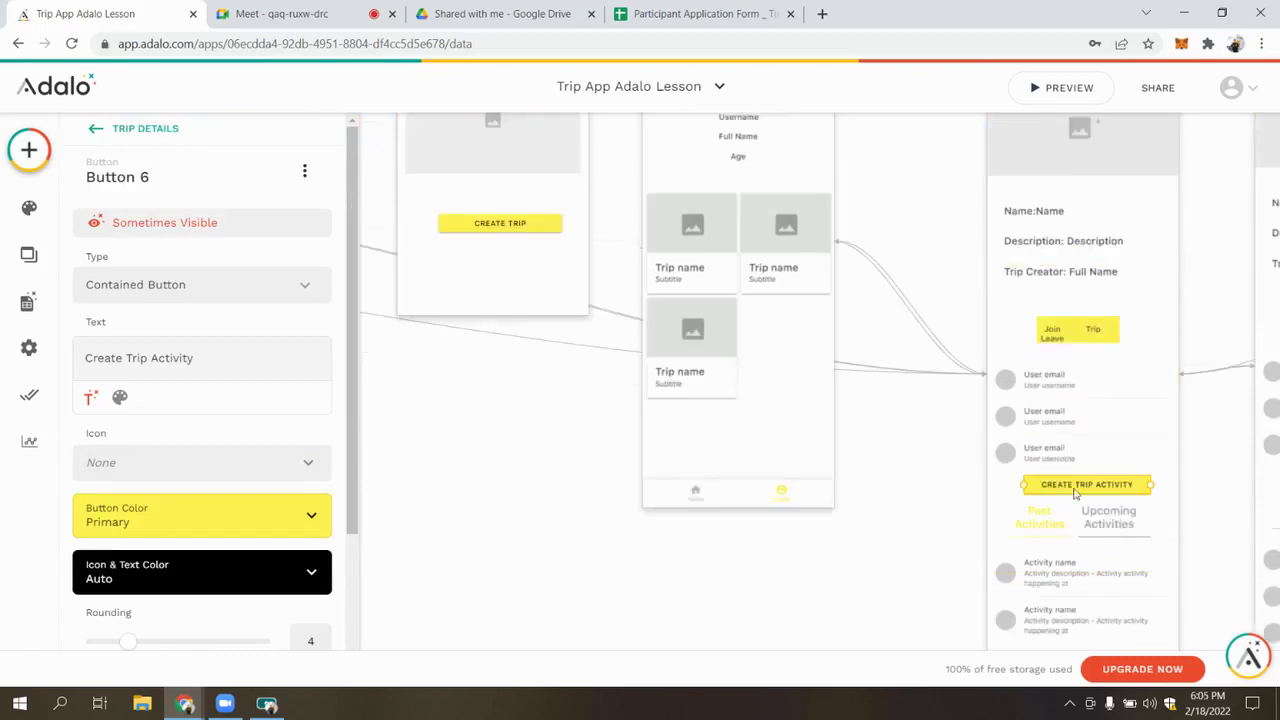
# Duplicate the button above Join/Leave Trip, relabel it 'Create Menu Item', and confirm its visibility condition
pyautogui.hotkey('ctrl', 'c')
pyautogui.hotkey('ctrl', 'v')
pyautogui.moveTo(1095, 464); pyautogui.dragTo(1070, 298)
pyautogui.tripleClick(211, 365)
pyautogui.write('Create Meny')
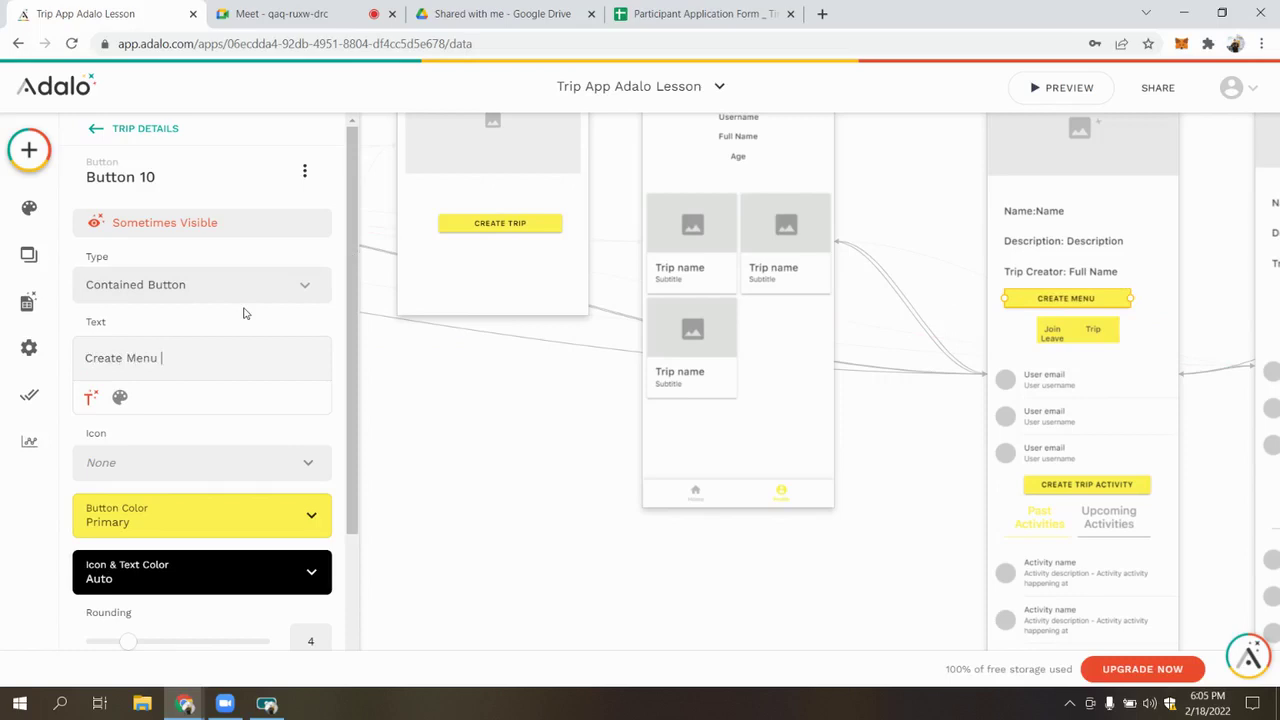
pyautogui.write(' Item for')
pyautogui.press('BackSpace')
pyautogui.press('BackSpace')
pyautogui.press('BackSpace')
pyautogui.press('BackSpace')
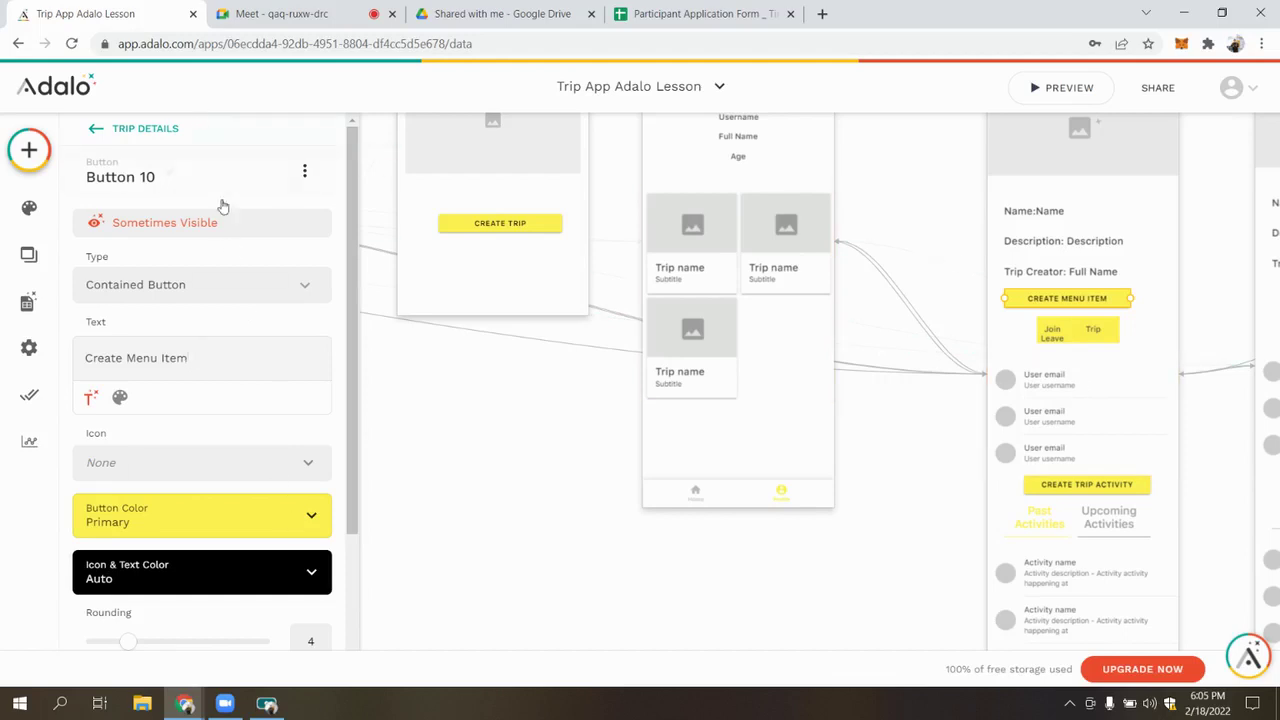
pyautogui.click(237, 226)
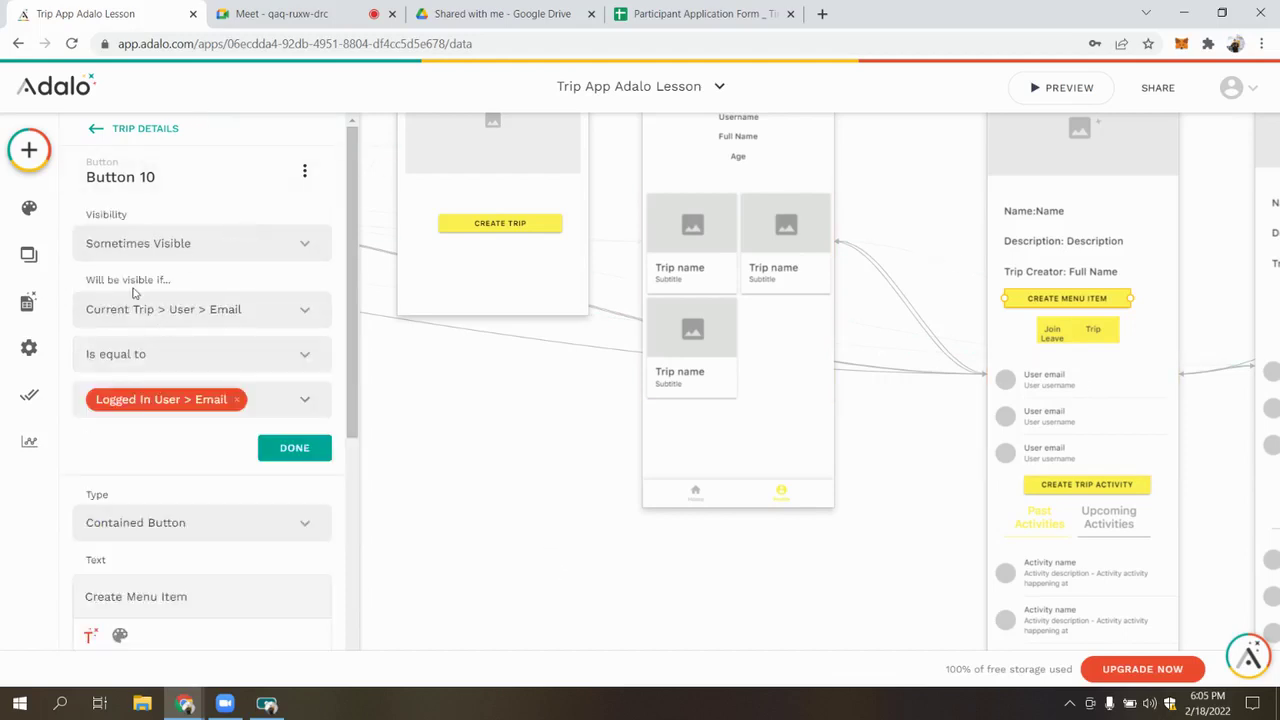
pyautogui.click(291, 449)
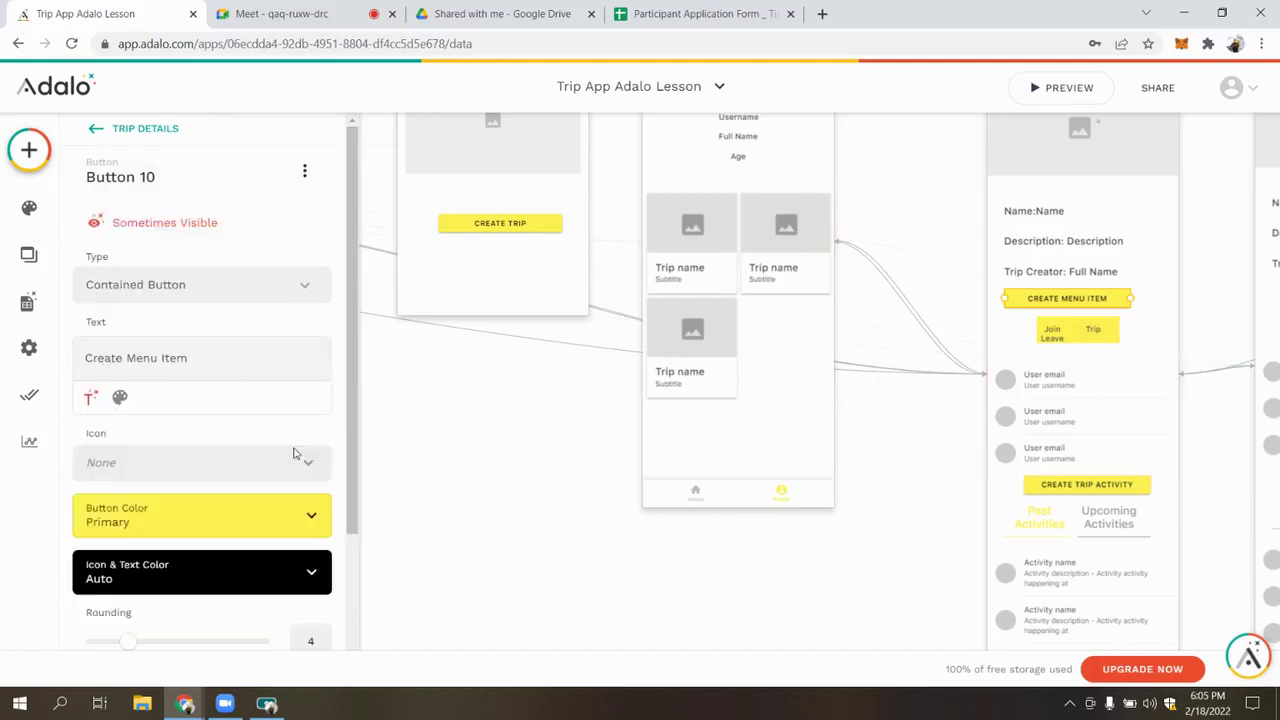
pyautogui.scroll(-3, 253, 525)
# Replace the button's link with a new App Bar screen named 'Create Menu Item'
pyautogui.click(305, 580)
pyautogui.click(140, 632)
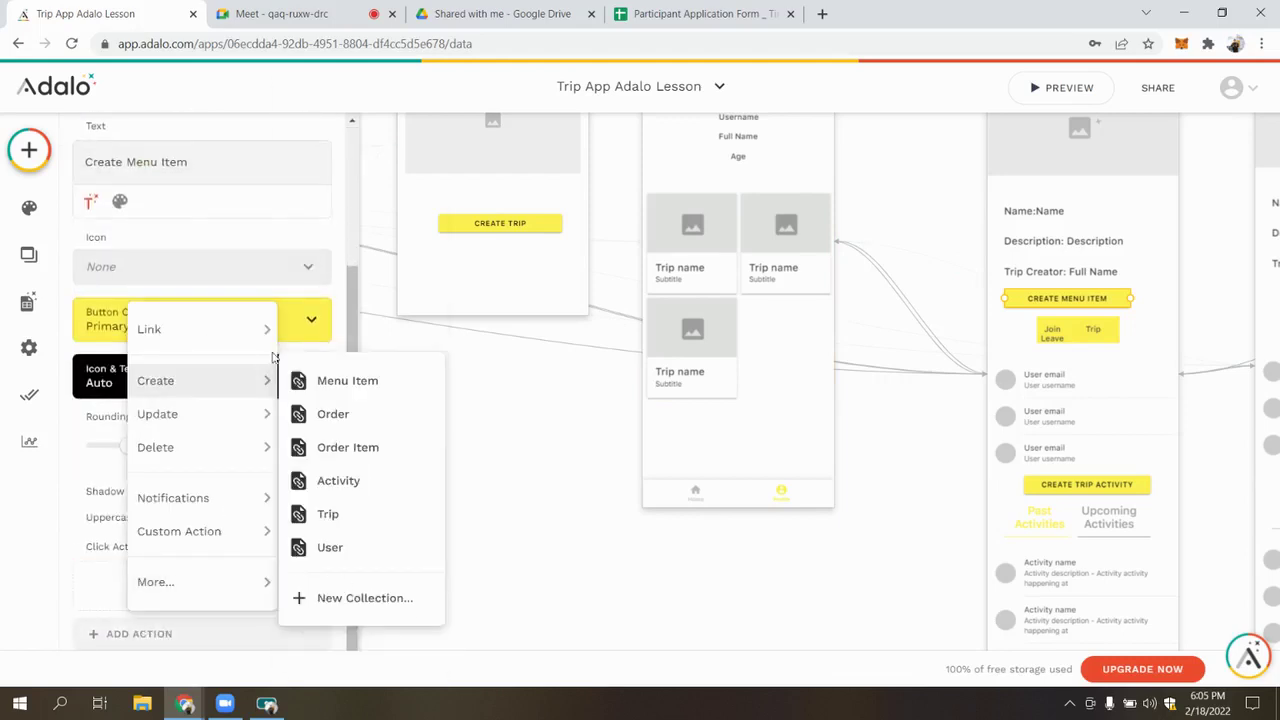
pyautogui.moveTo(149, 329)
pyautogui.click(340, 104)
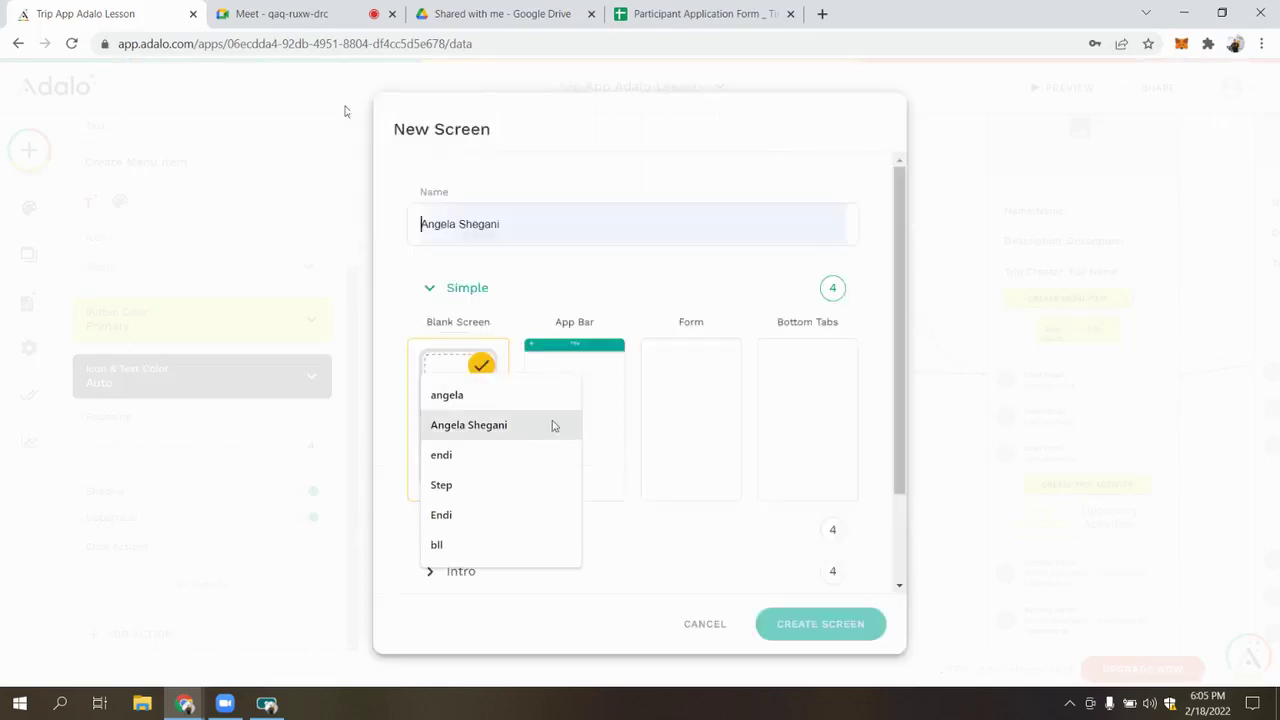
pyautogui.click(588, 365)
pyautogui.click(581, 218)
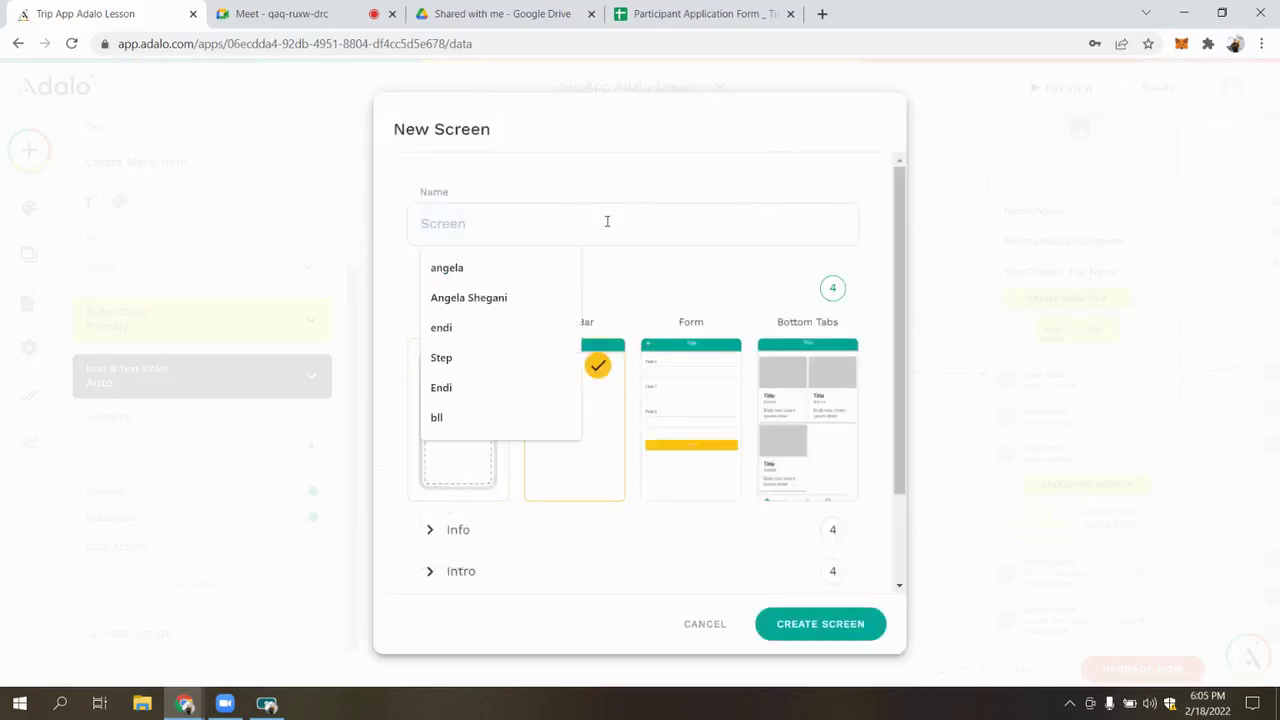
pyautogui.write('Create')
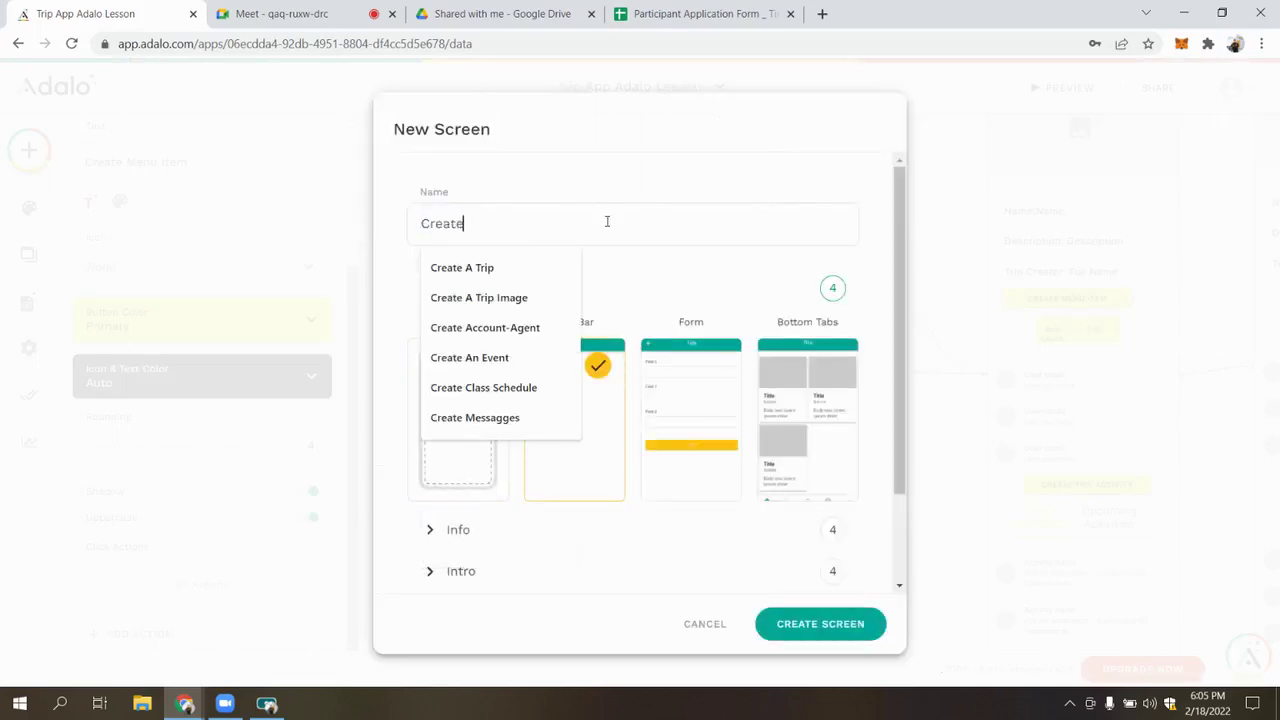
pyautogui.write(' Menu Item')
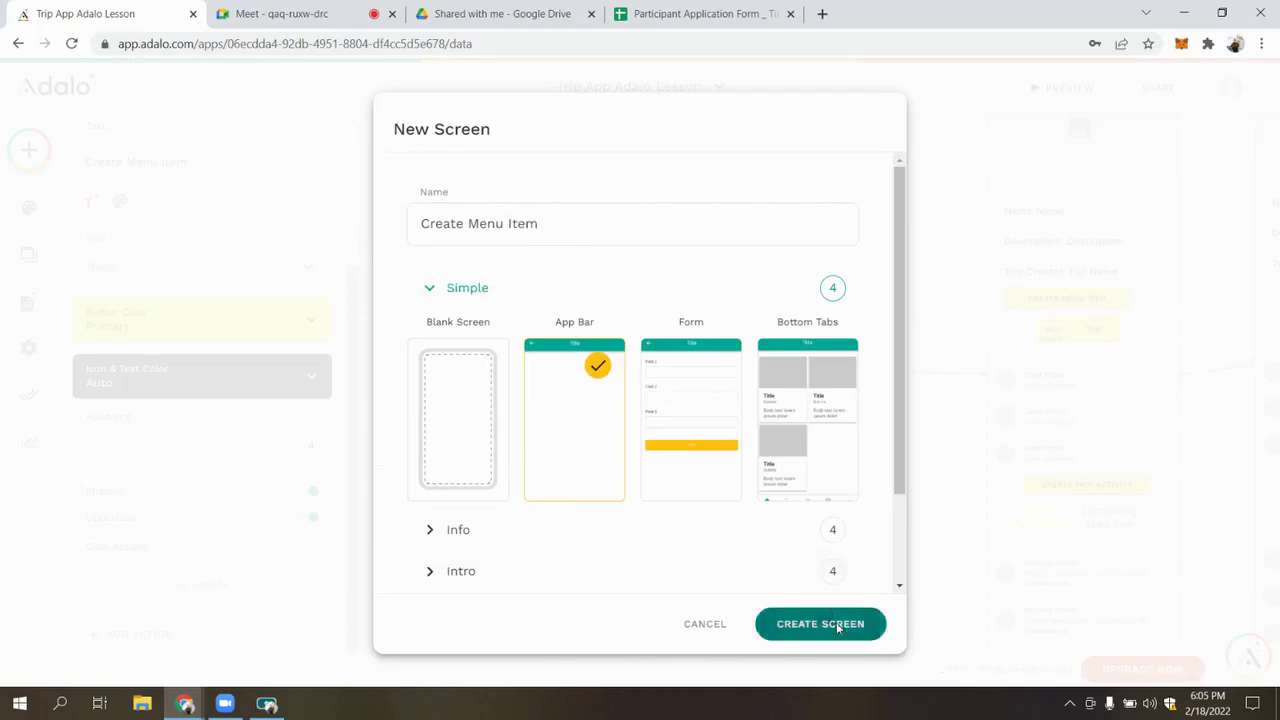
pyautogui.click(820, 623)
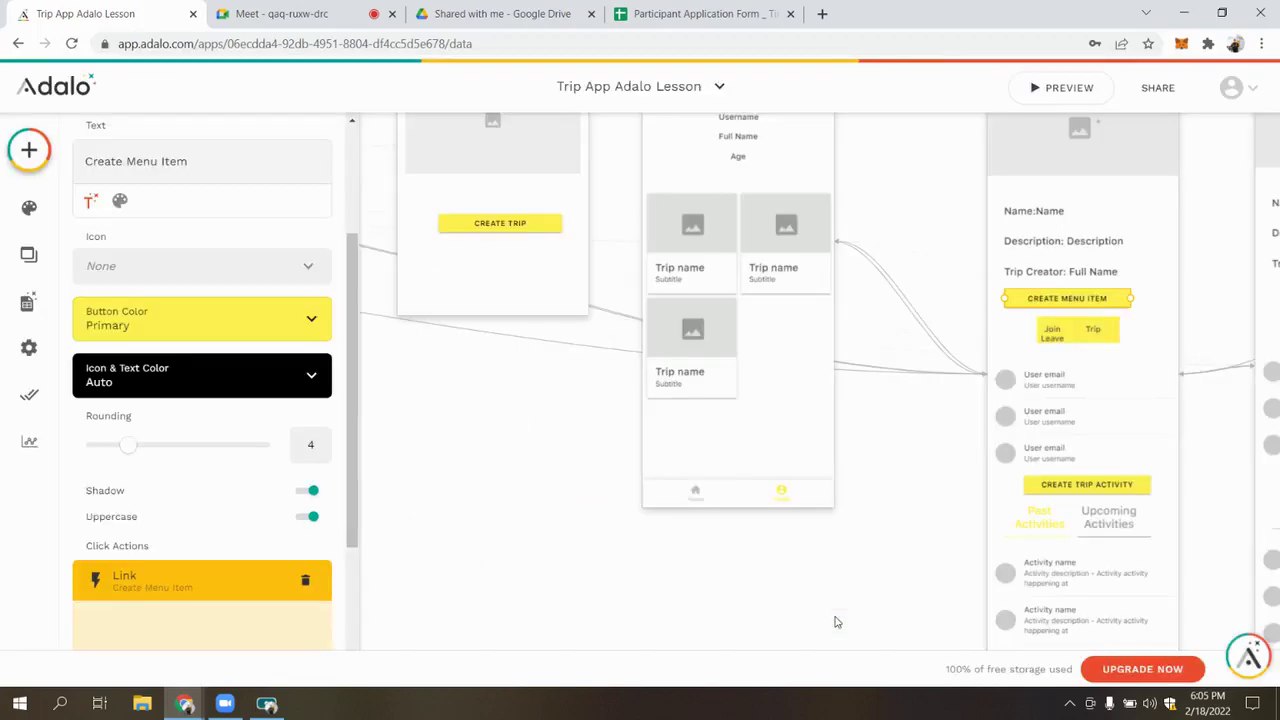
pyautogui.click(489, 457)
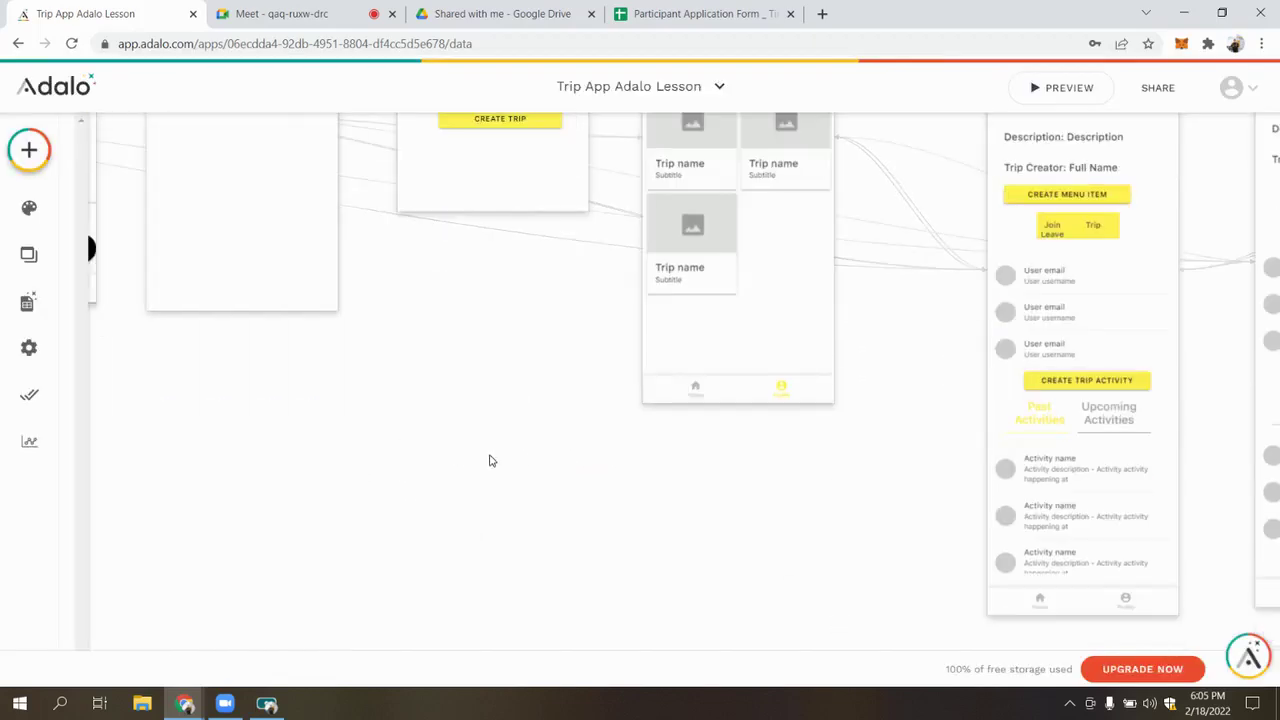
pyautogui.scroll(-3, 489, 460)
pyautogui.scroll(-3, 489, 460)
# Copy the app via Settings > Copy / Delete as 'Trip App Adalo Lesson Marketplace'
pyautogui.click(29, 347)
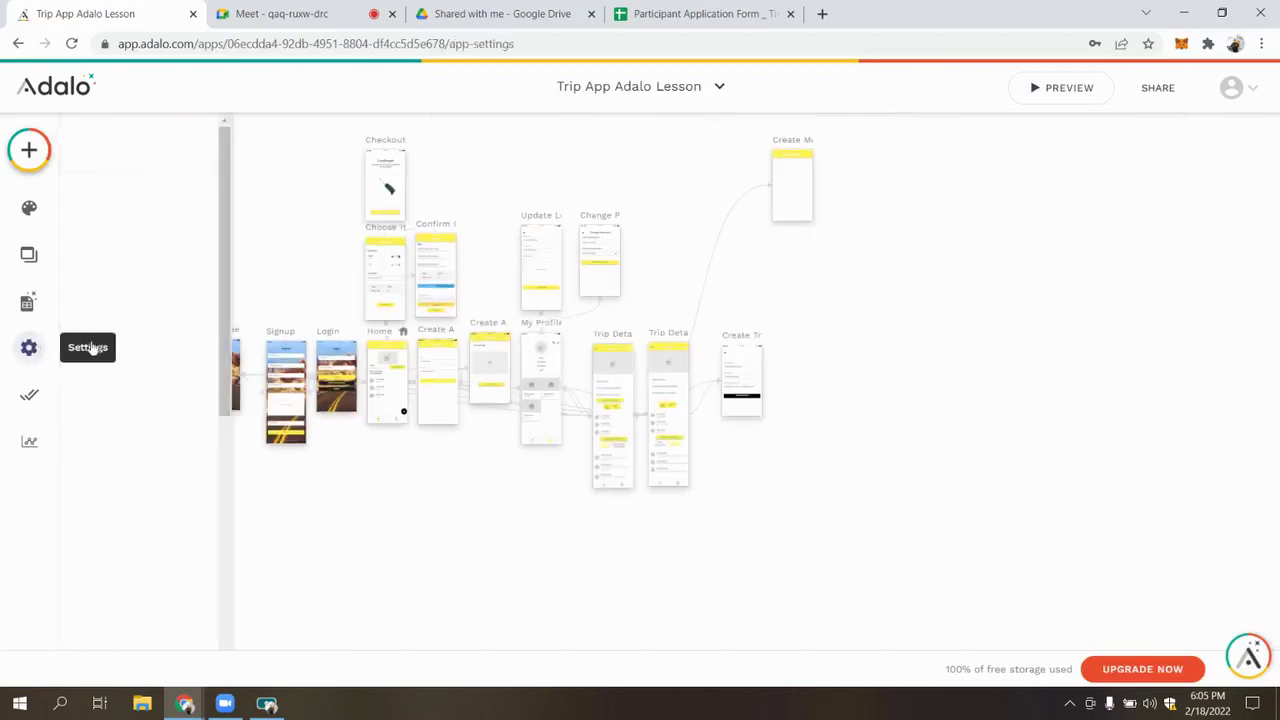
pyautogui.scroll(-4, 176, 465)
pyautogui.click(166, 586)
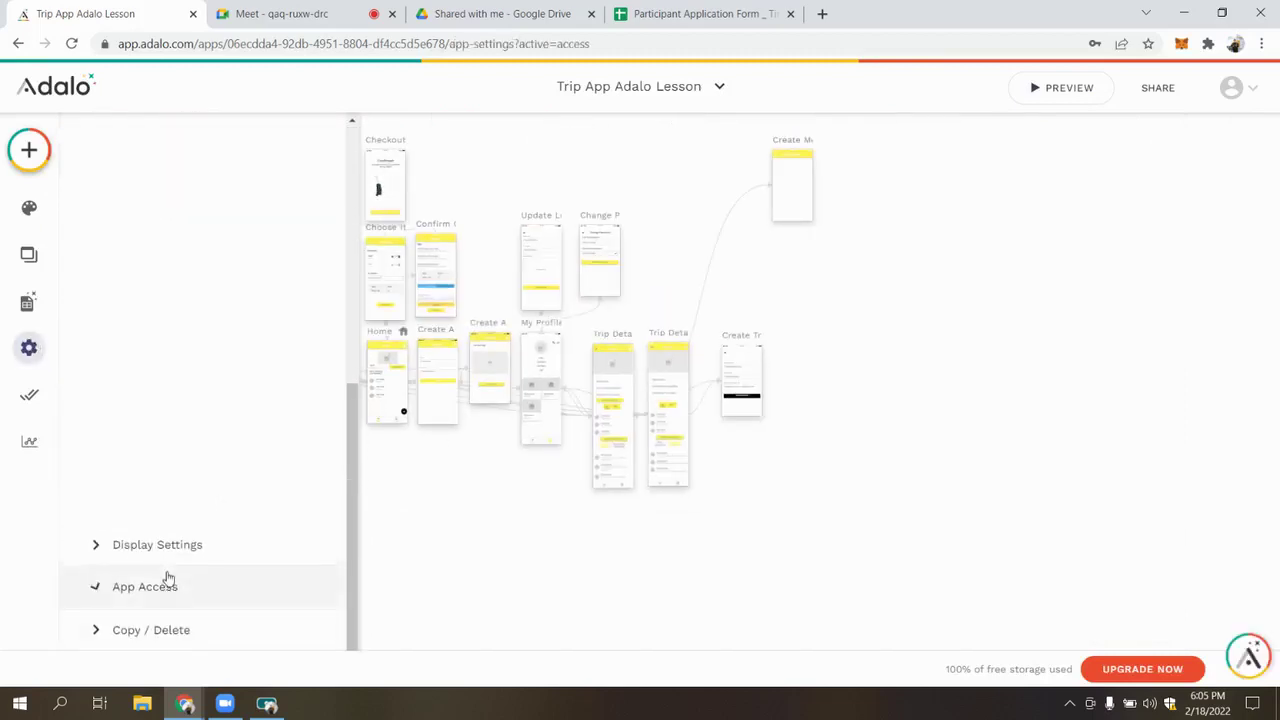
pyautogui.click(128, 630)
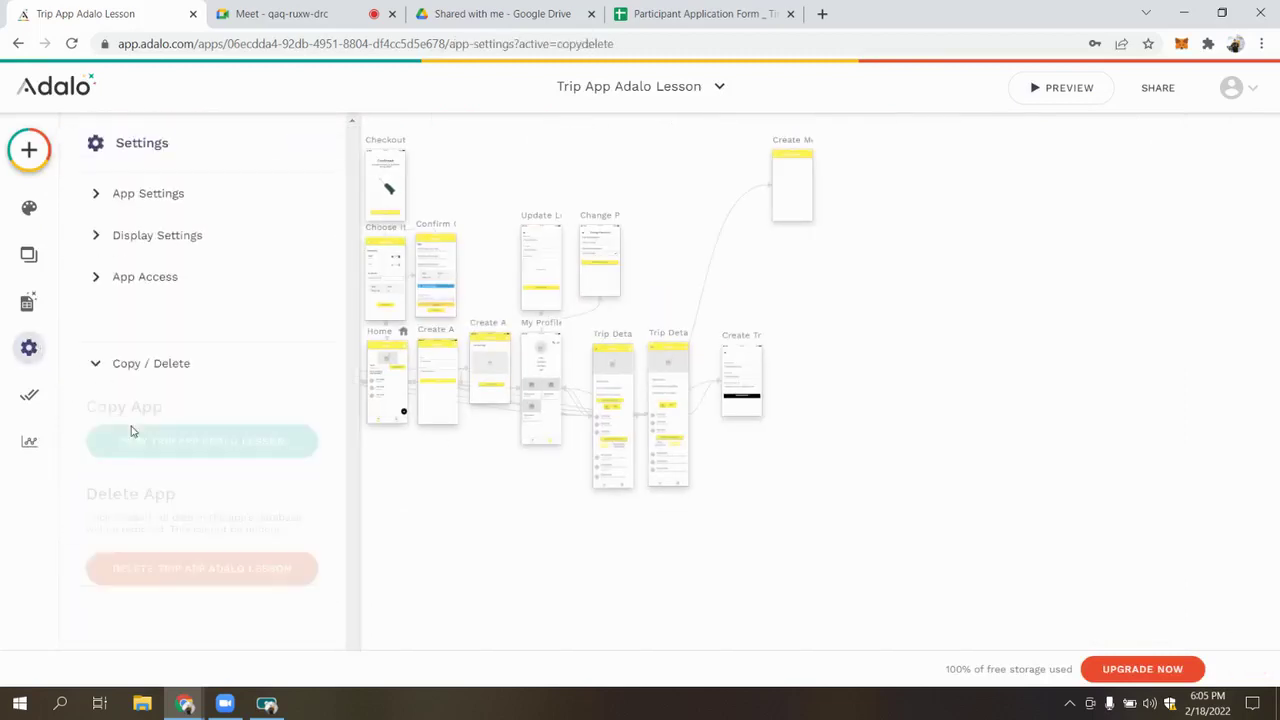
pyautogui.click(270, 390)
pyautogui.click(650, 326)
pyautogui.doubleClick(563, 328)
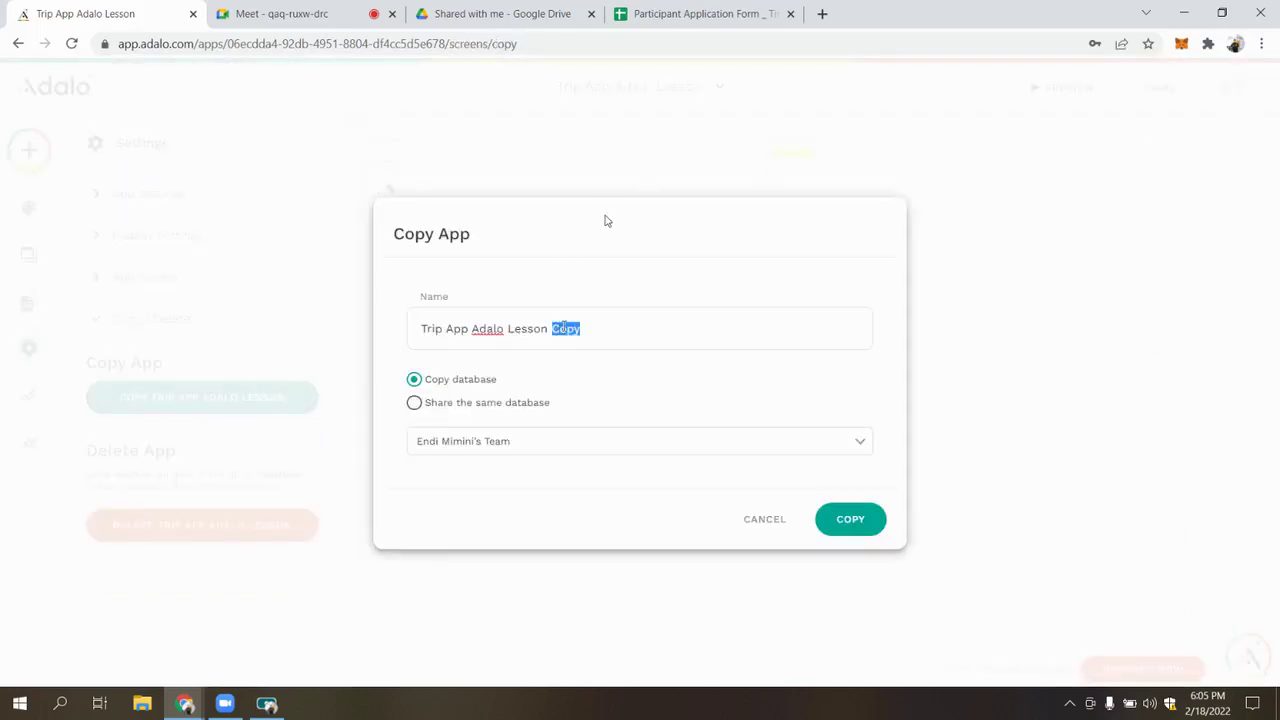
pyautogui.write('Marketplace')
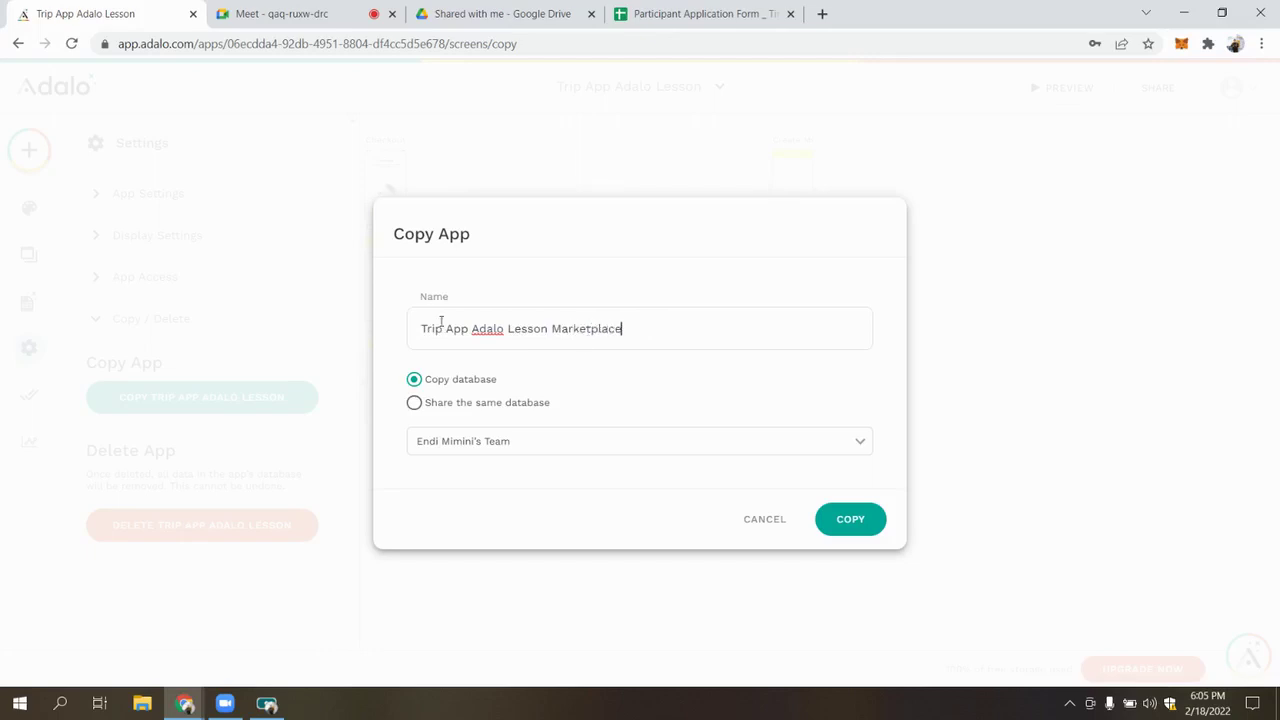
pyautogui.click(431, 407)
pyautogui.click(852, 519)
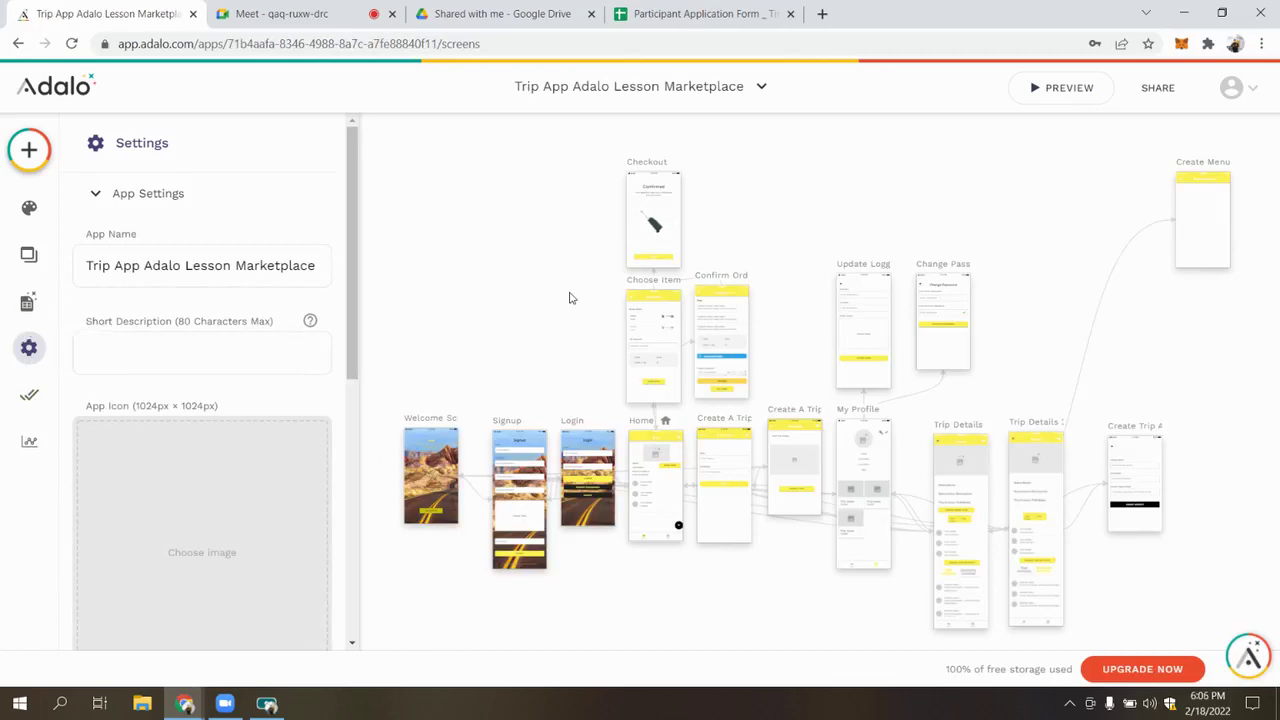
# Delete the Menu Items collection from the Marketplace copy's database, confirming with its name
pyautogui.click(28, 301)
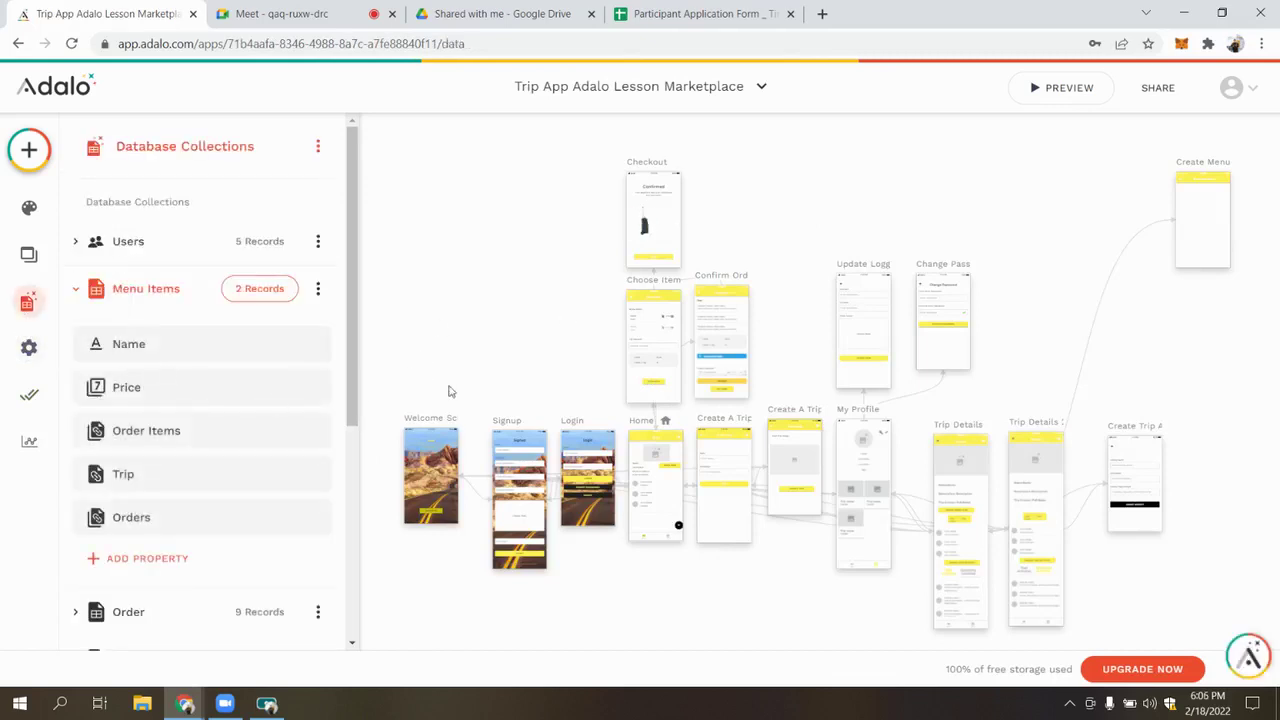
pyautogui.click(579, 333)
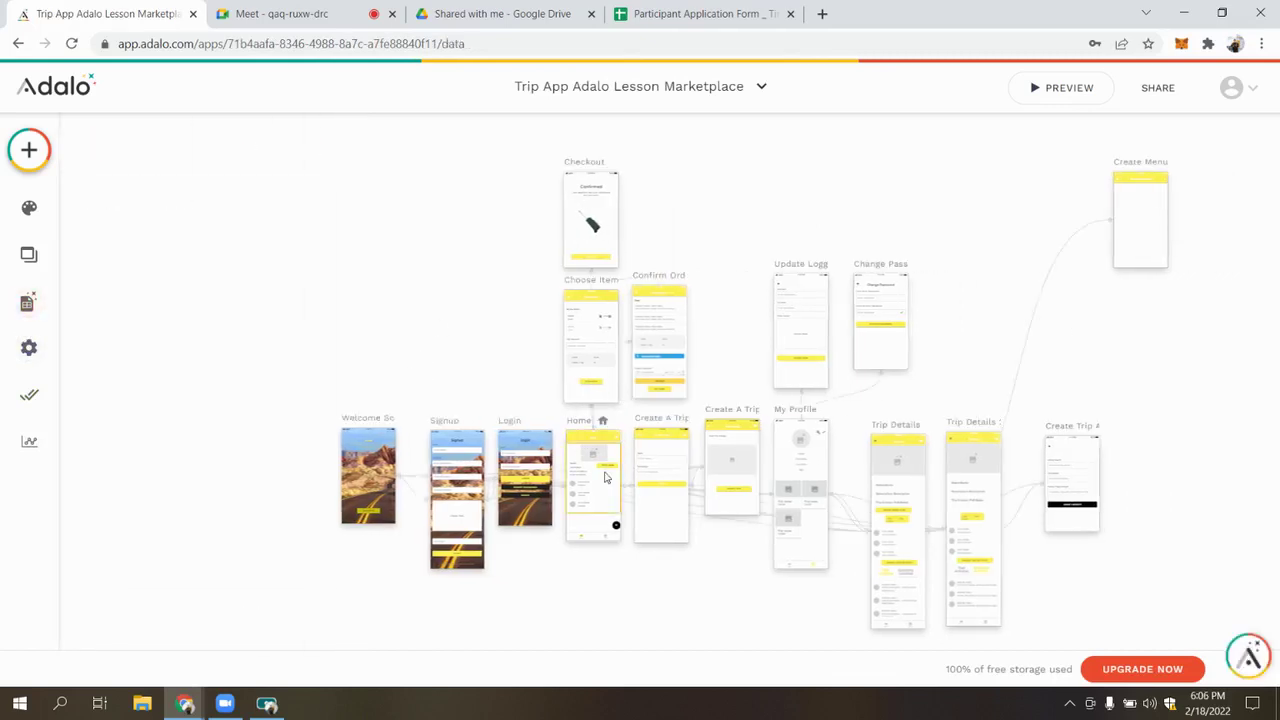
pyautogui.click(27, 301)
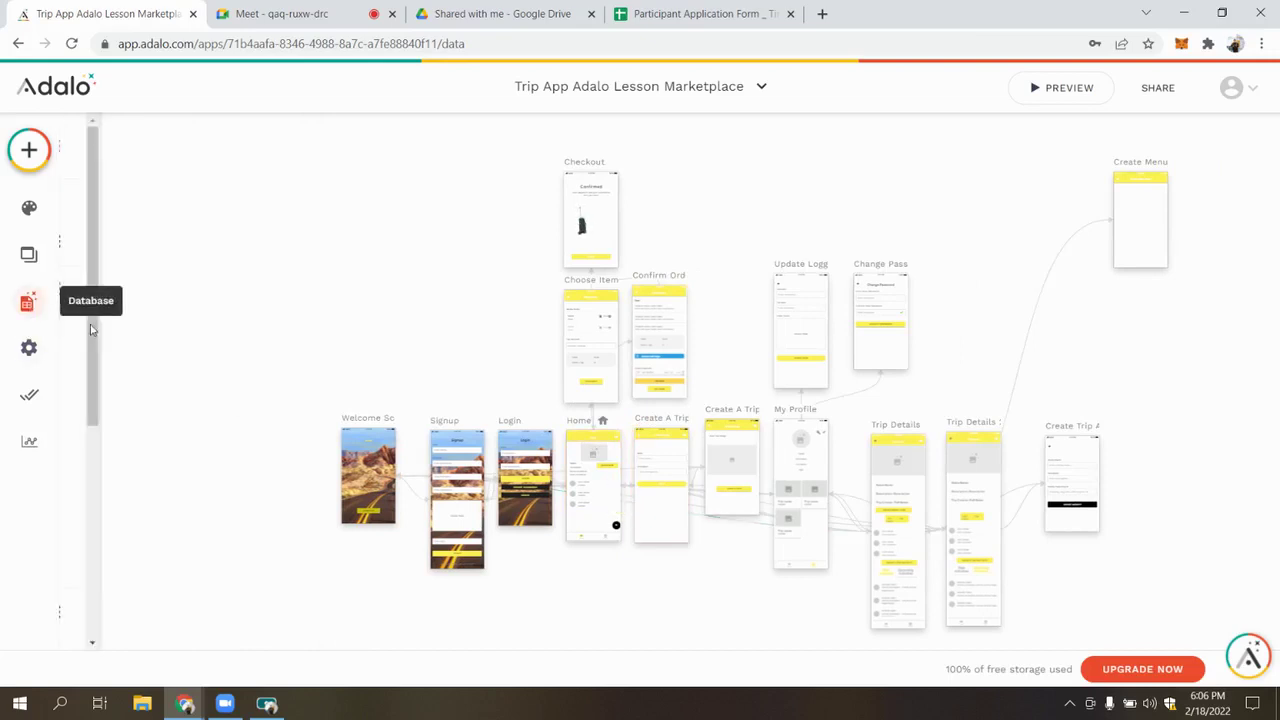
pyautogui.click(174, 309)
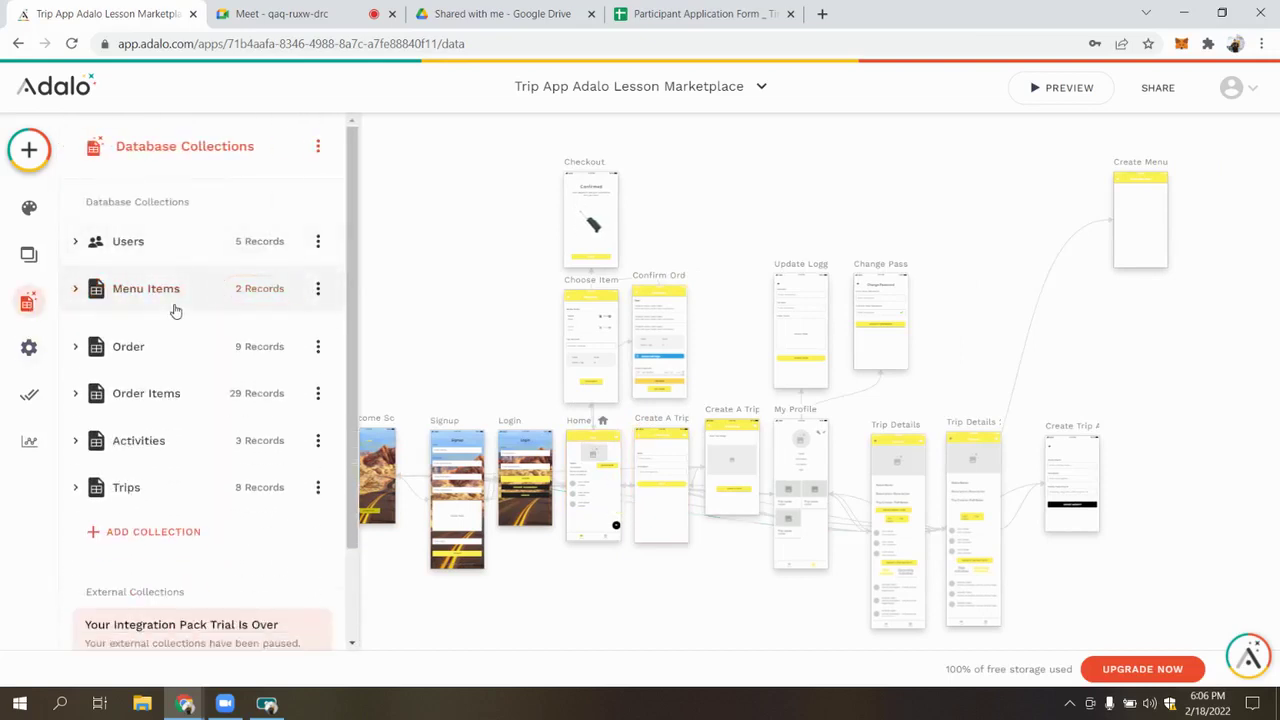
pyautogui.click(100, 289)
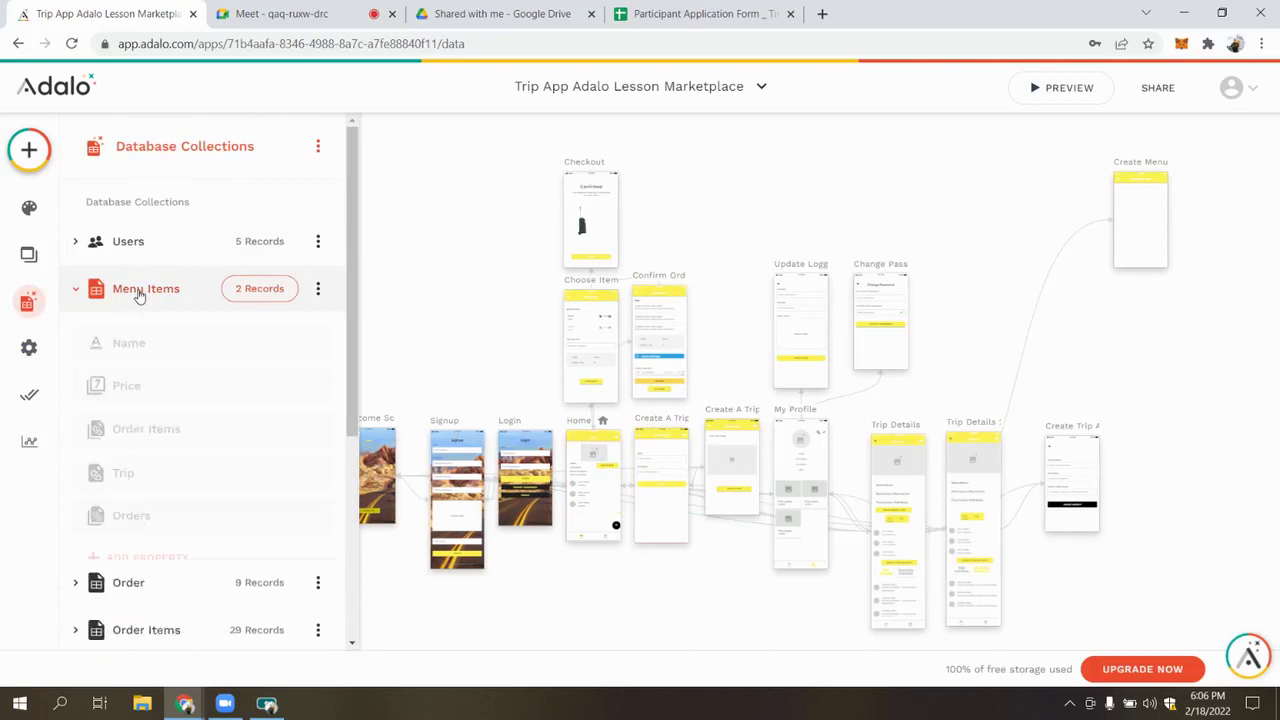
pyautogui.click(318, 288)
pyautogui.click(300, 437)
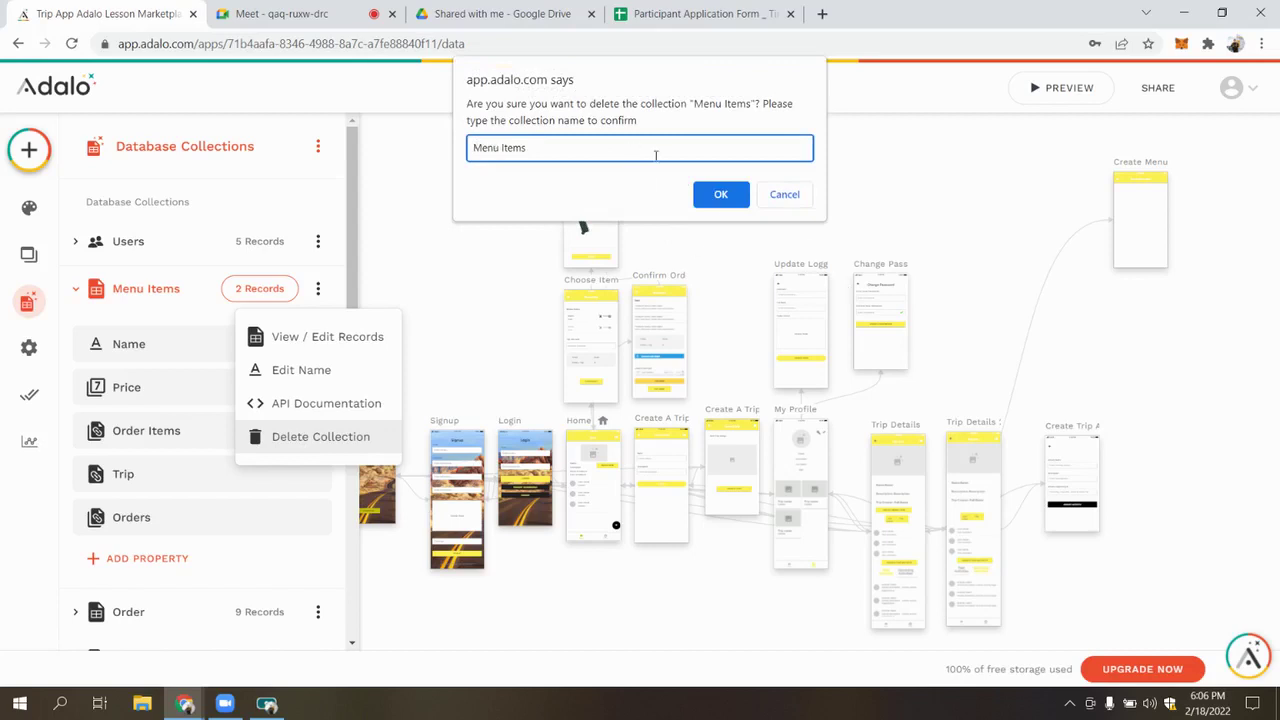
pyautogui.click(717, 204)
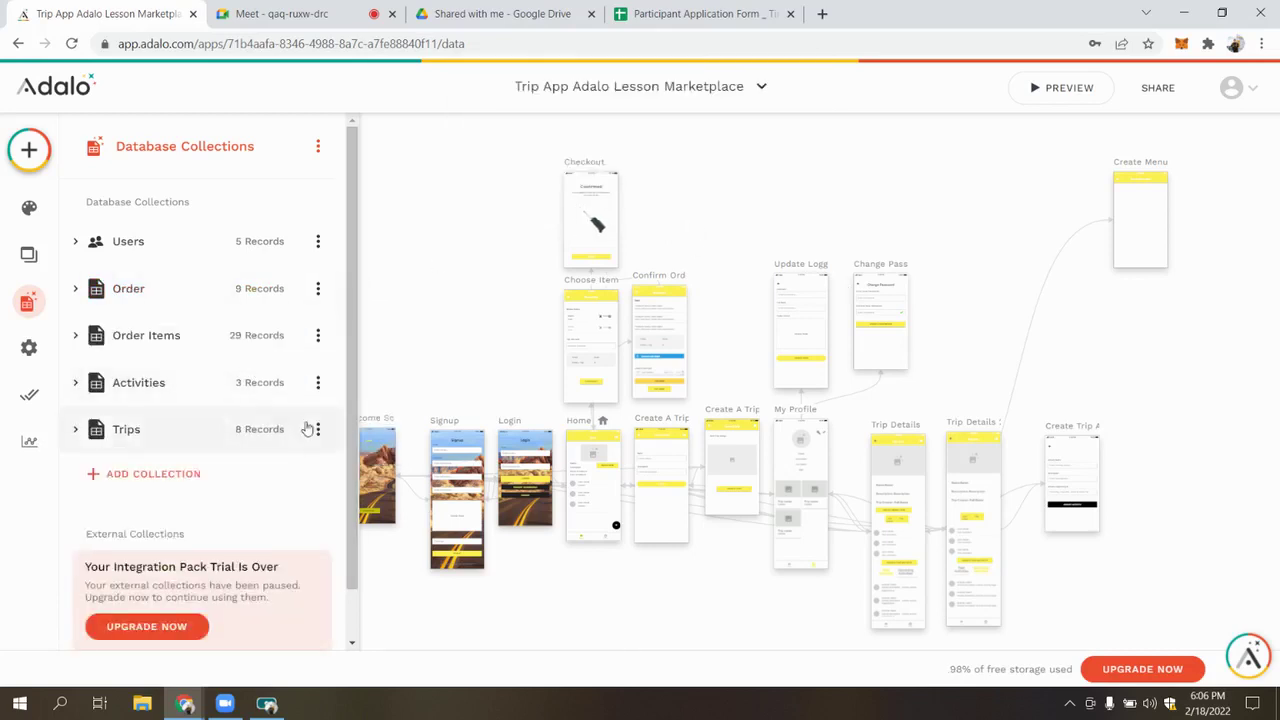
# Delete the Order collection, typing 'Order' to confirm
pyautogui.click(158, 286)
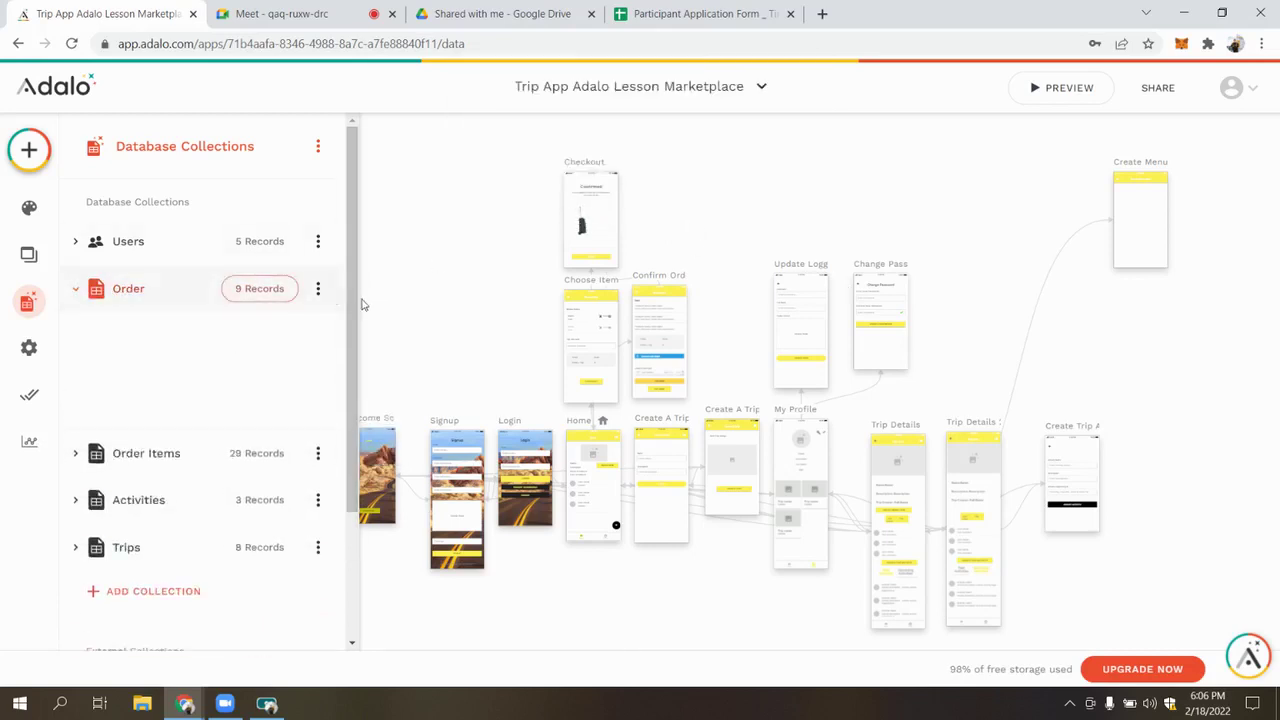
pyautogui.click(317, 291)
pyautogui.click(320, 436)
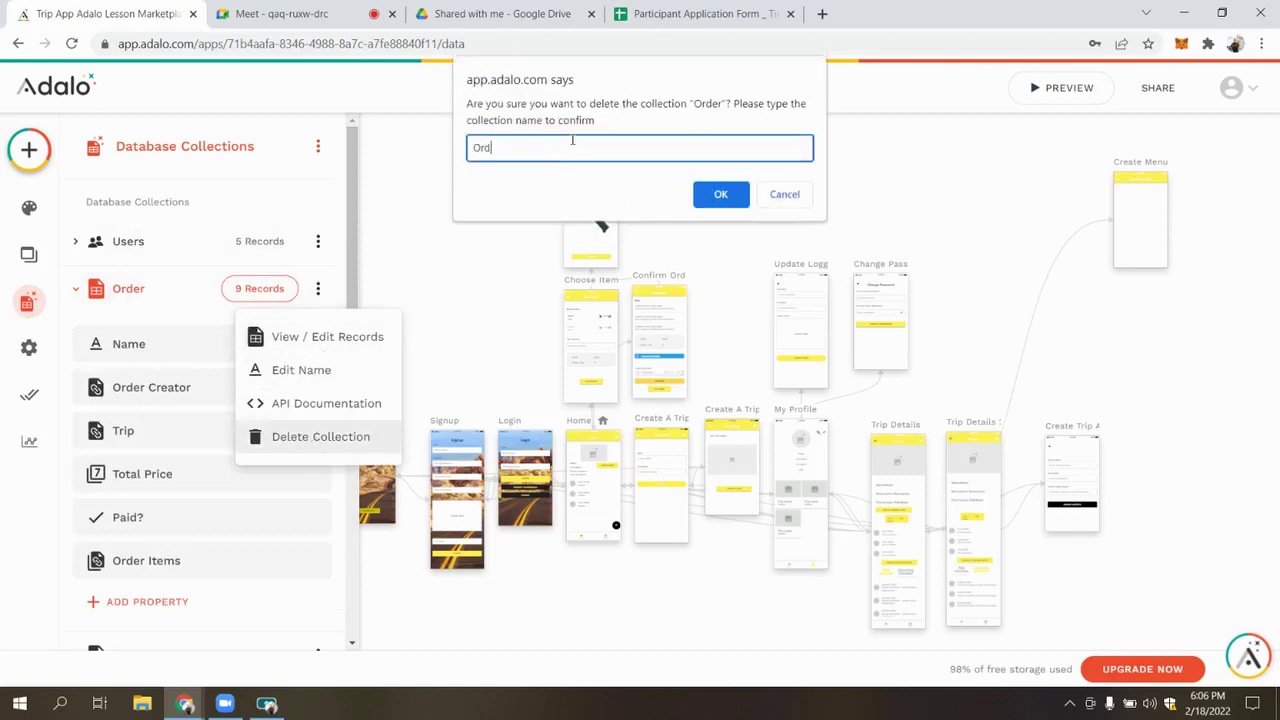
pyautogui.write('Order')
pyautogui.click(731, 202)
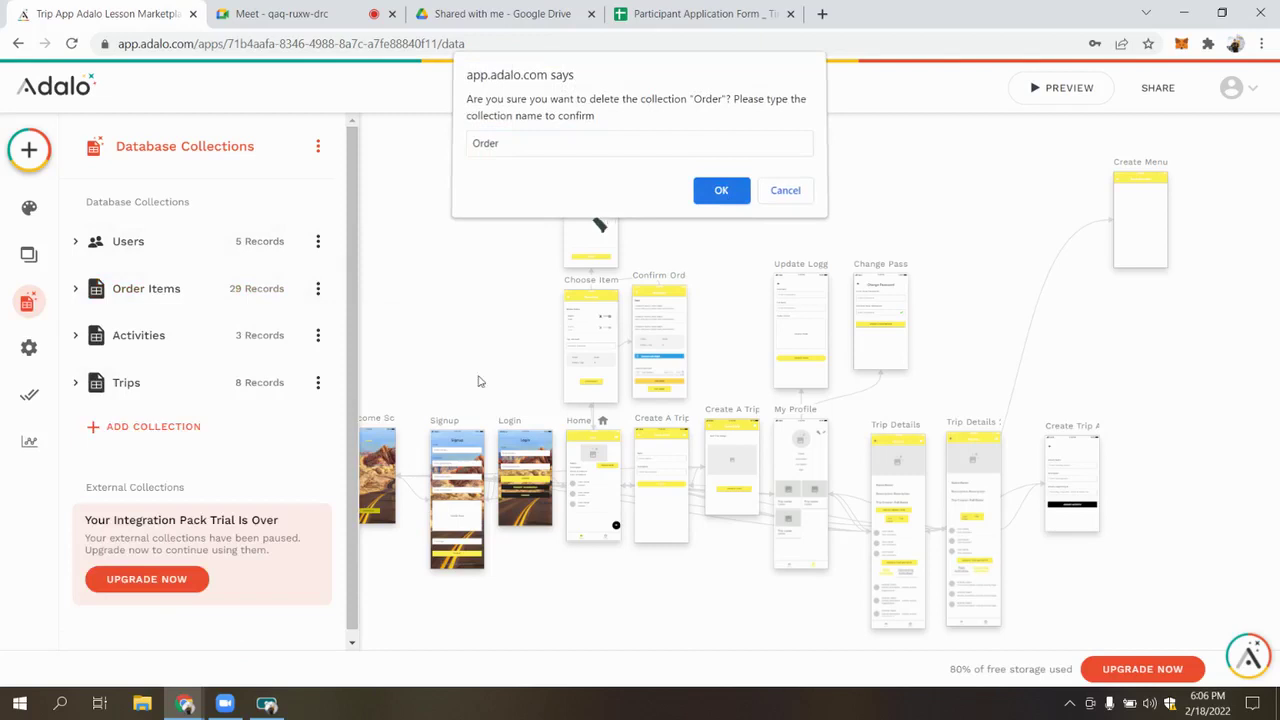
# Delete the Order Items collection and close the database list
pyautogui.click(171, 293)
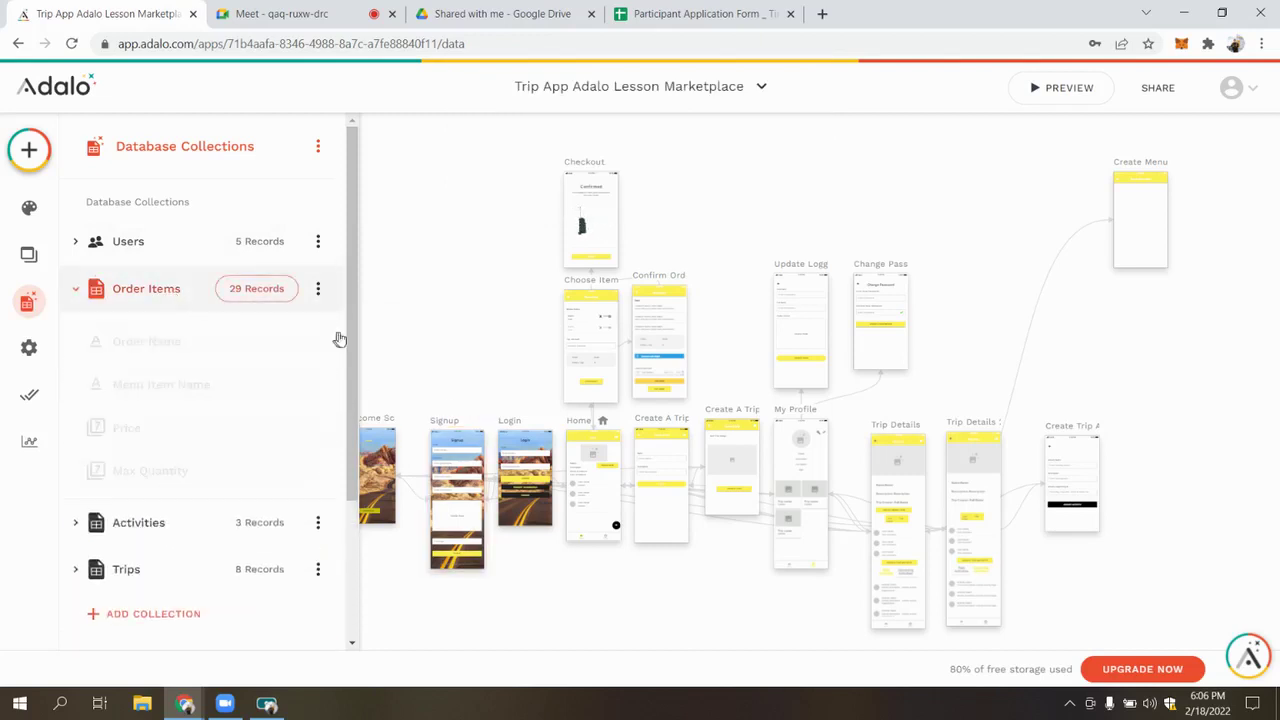
pyautogui.click(318, 288)
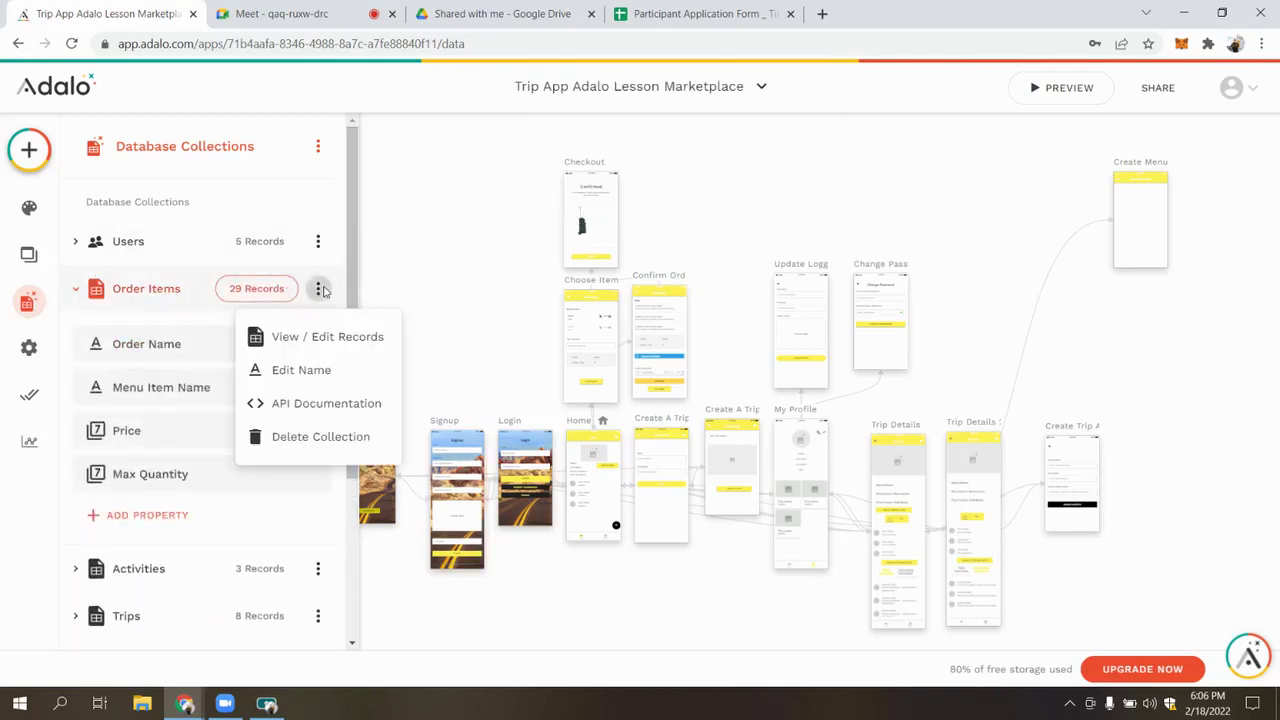
pyautogui.click(318, 440)
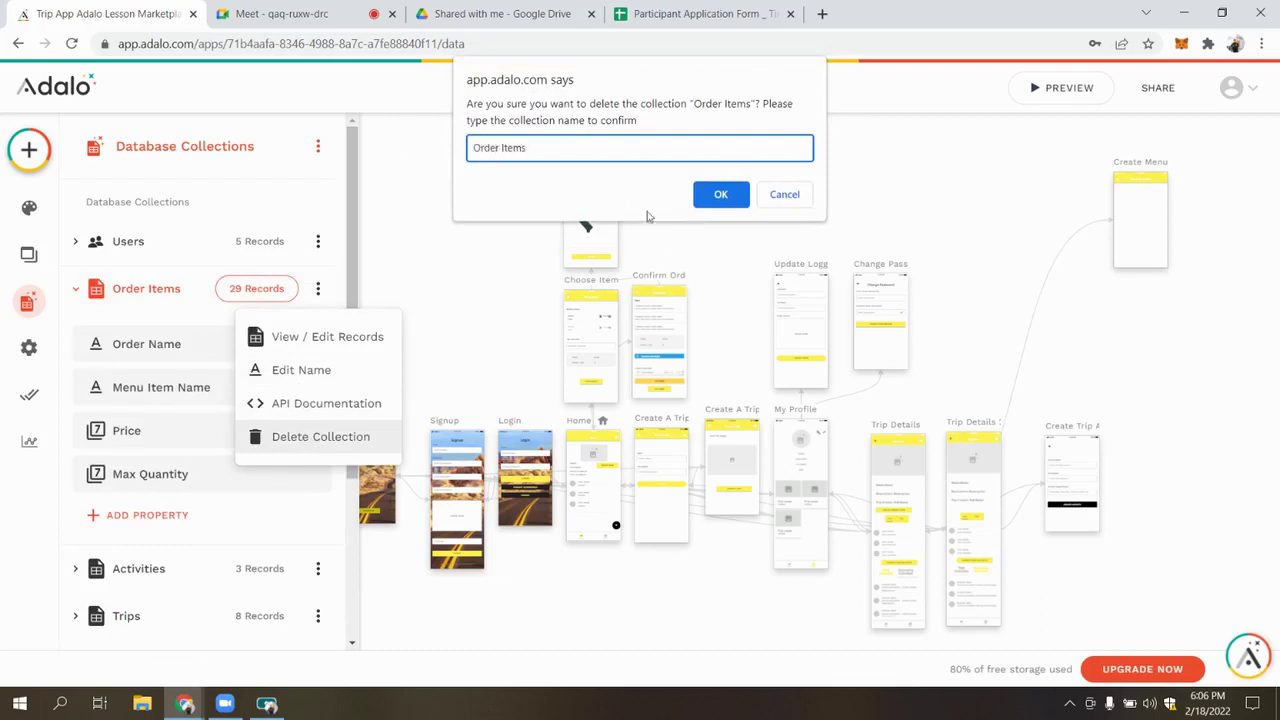
pyautogui.click(721, 196)
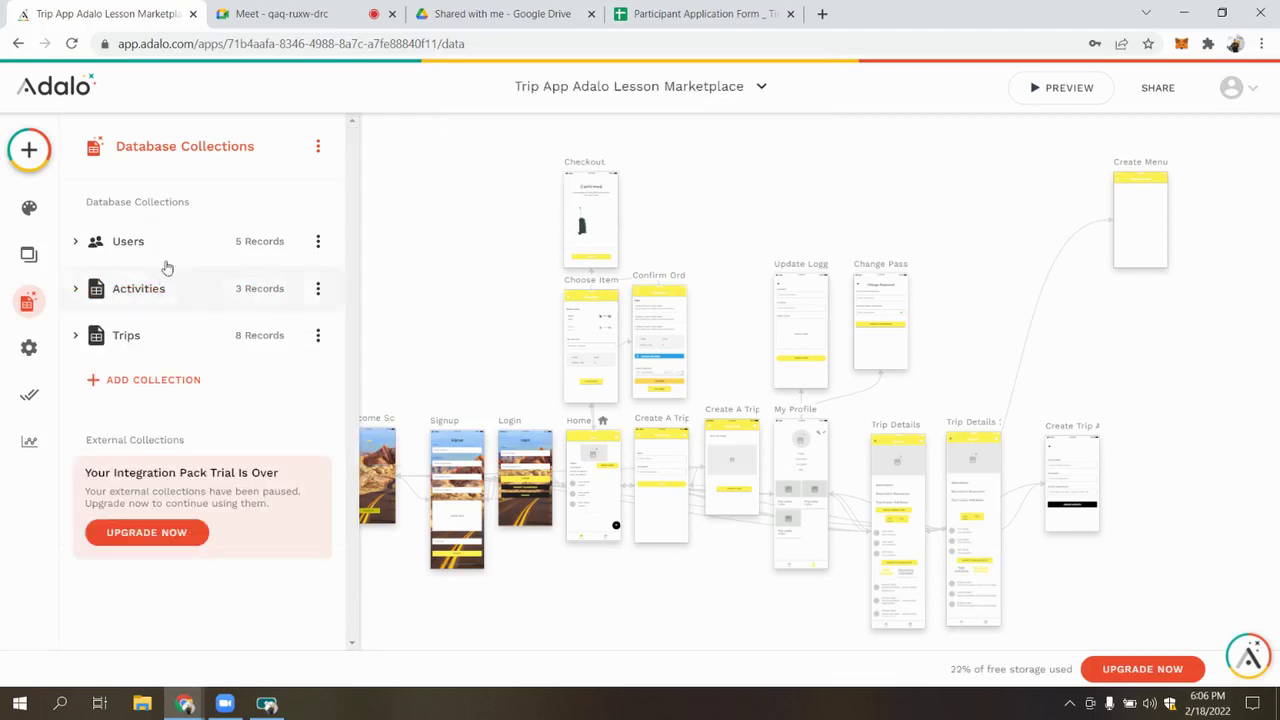
pyautogui.click(461, 334)
# Inspect the Book Now button on the Home screen, then deselect it
pyautogui.click(28, 301)
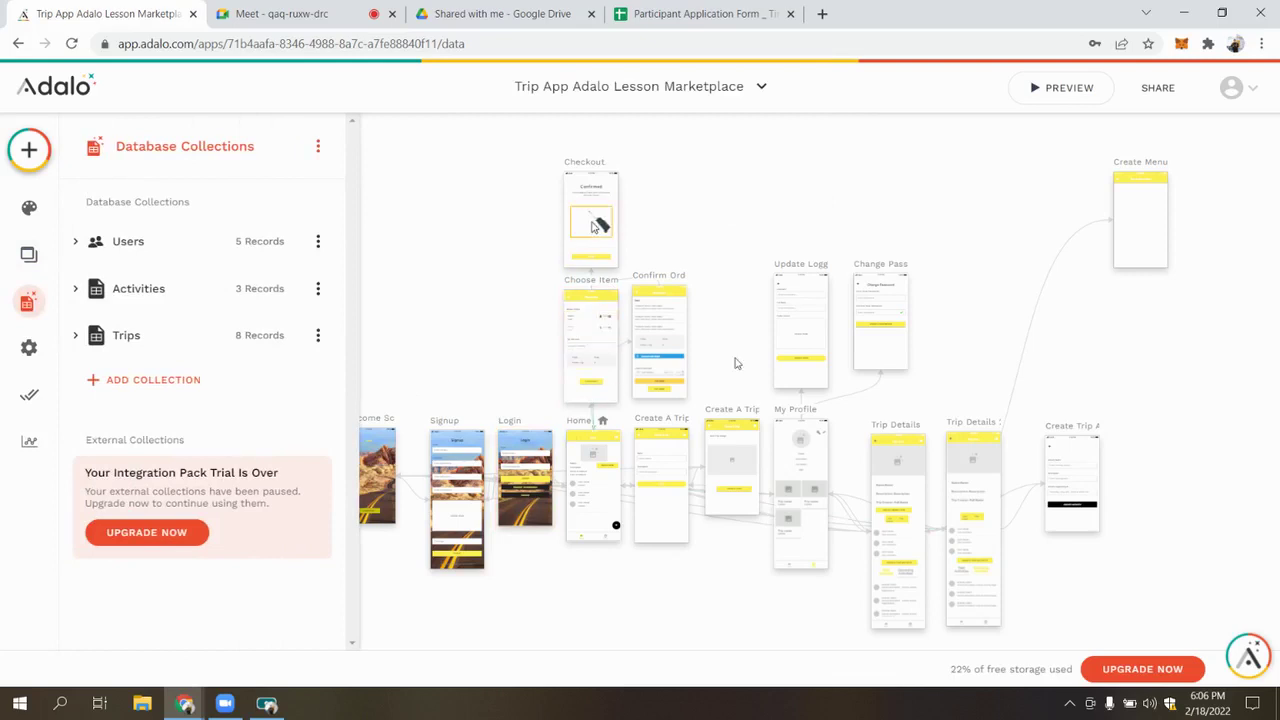
pyautogui.scroll(5, 600, 376)
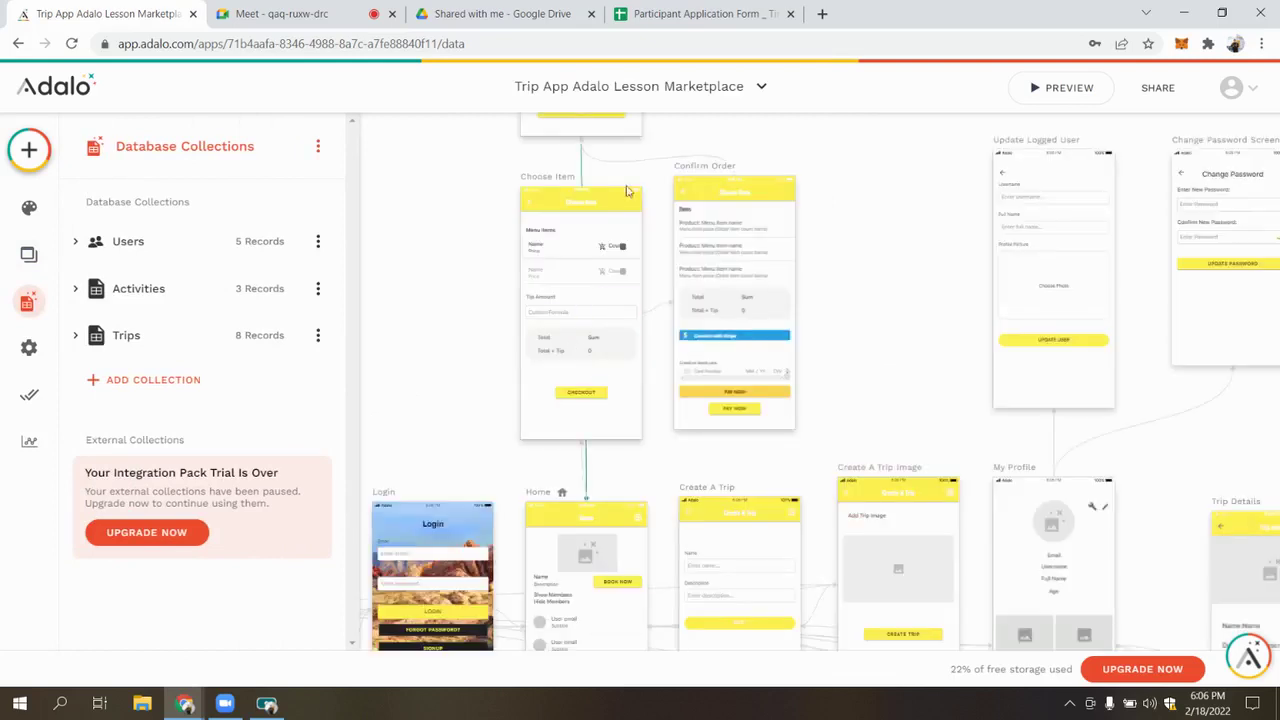
pyautogui.scroll(-1, 576, 350)
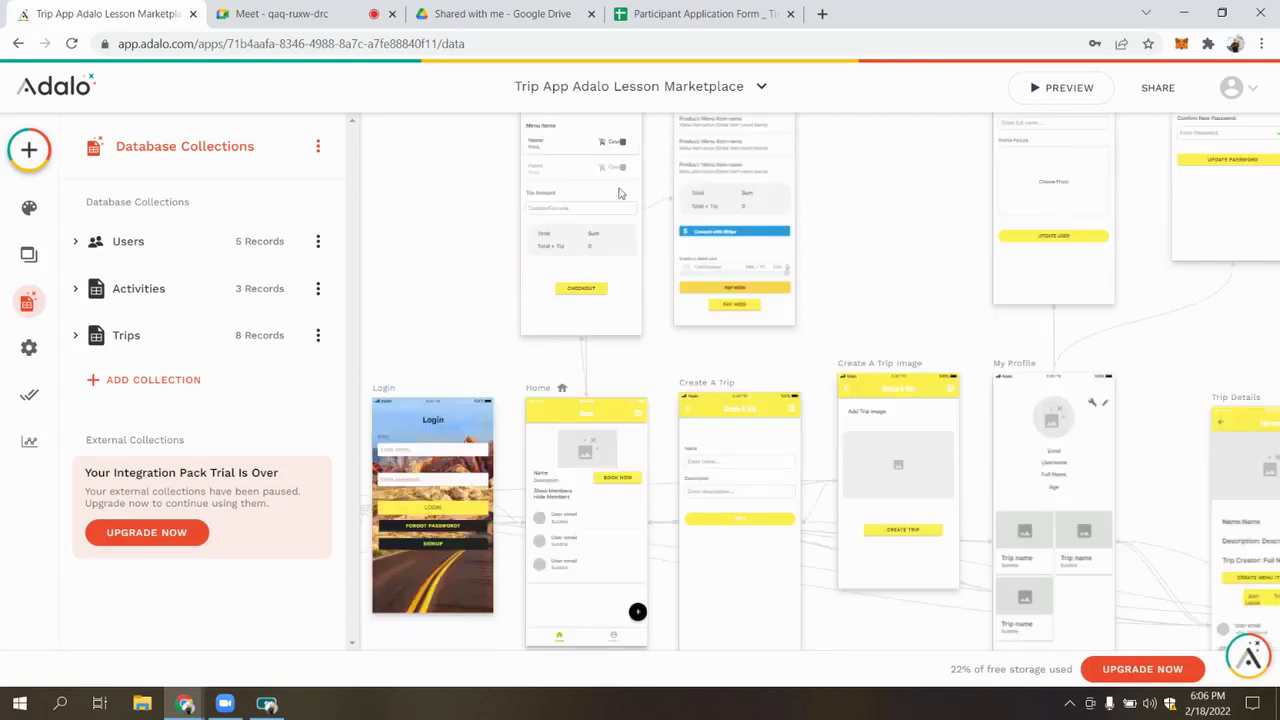
pyautogui.scroll(-1, 598, 295)
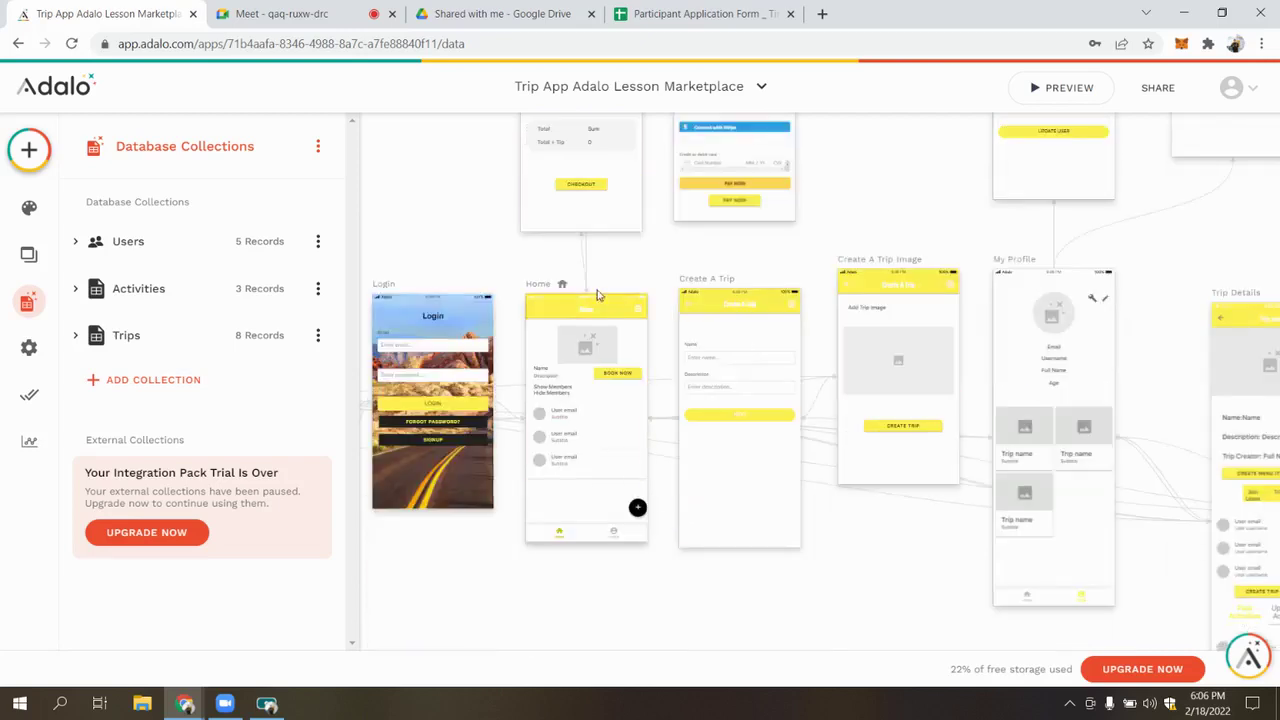
pyautogui.click(617, 377)
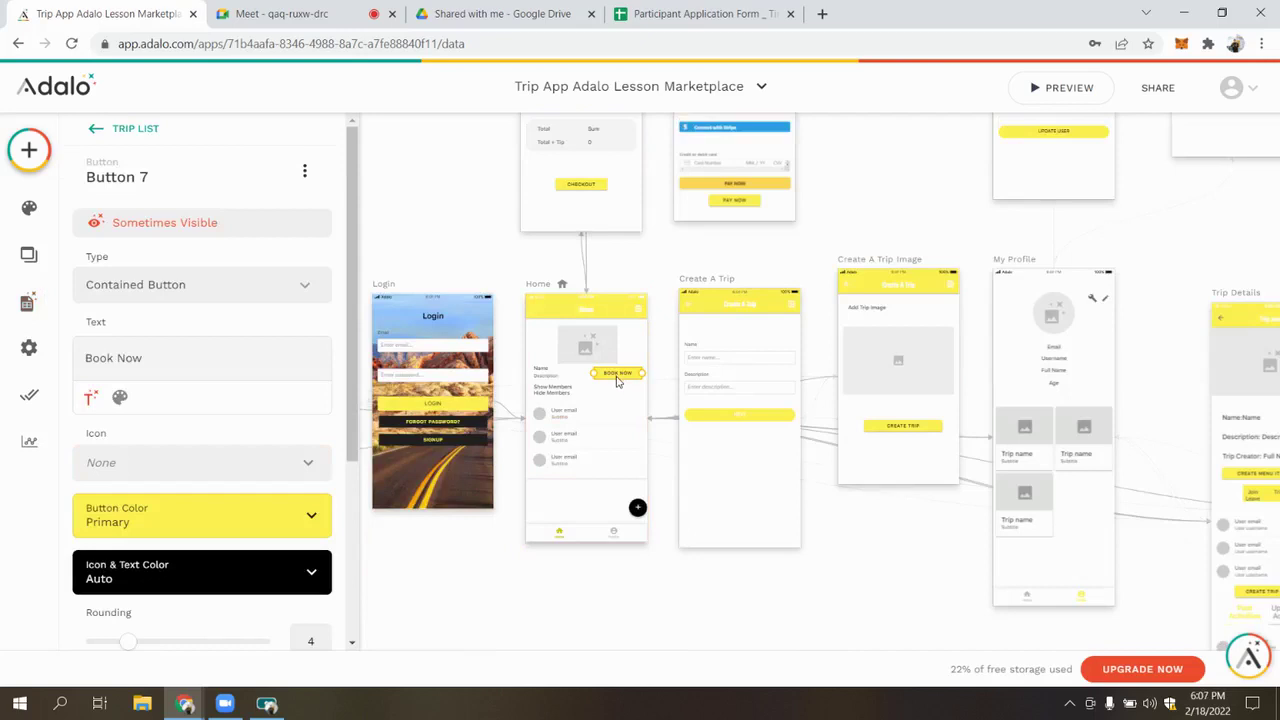
pyautogui.scroll(-5, 214, 330)
pyautogui.scroll(1, 170, 472)
pyautogui.click(480, 271)
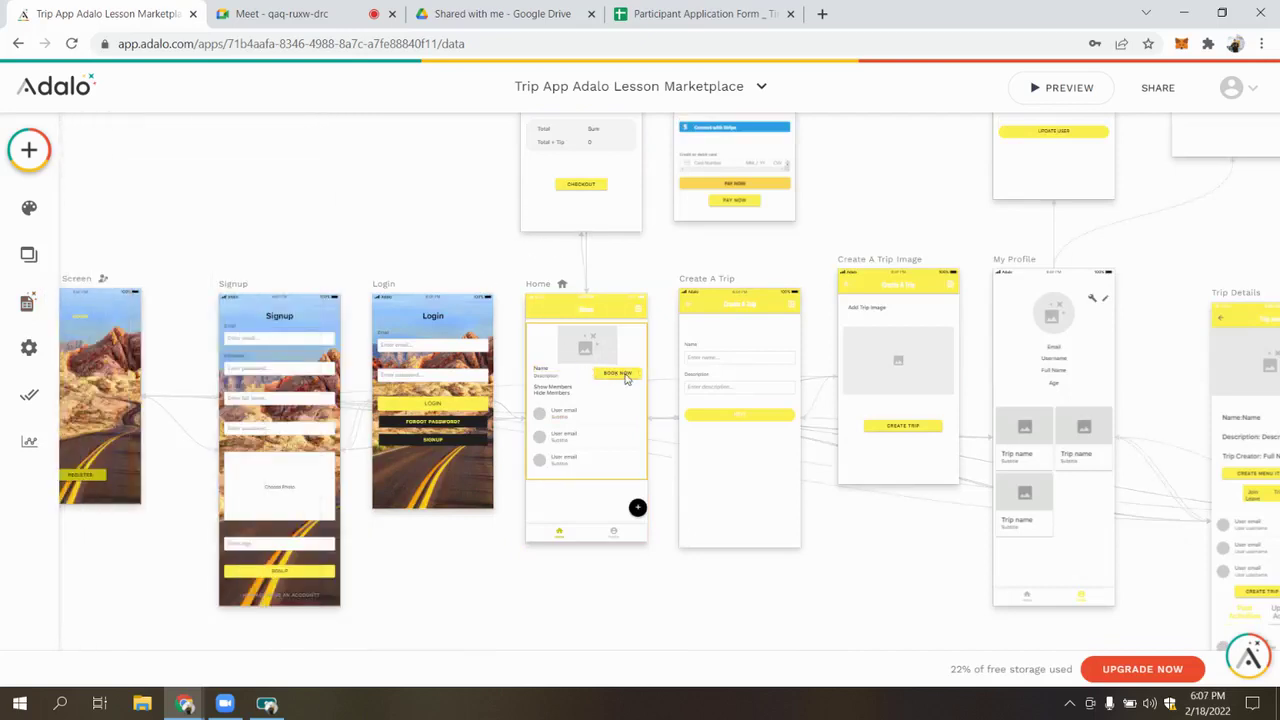
pyautogui.click(626, 377)
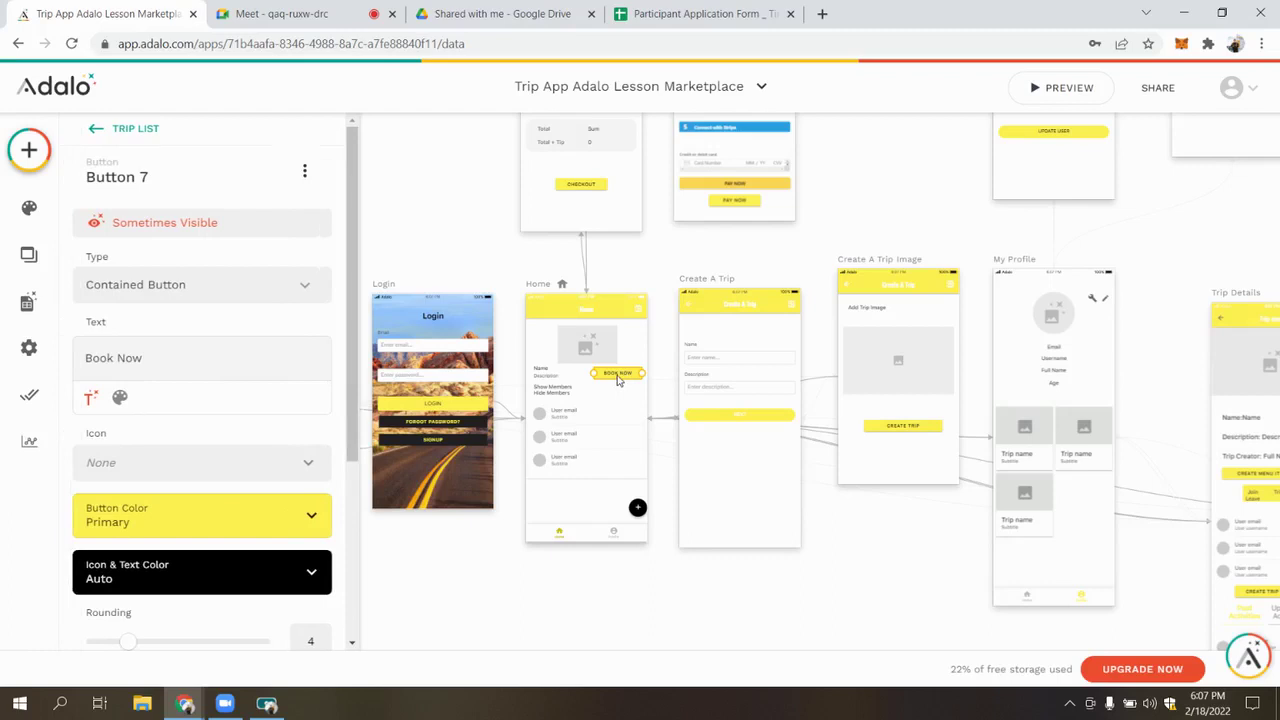
pyautogui.press('Escape')
pyautogui.scroll(3, 606, 360)
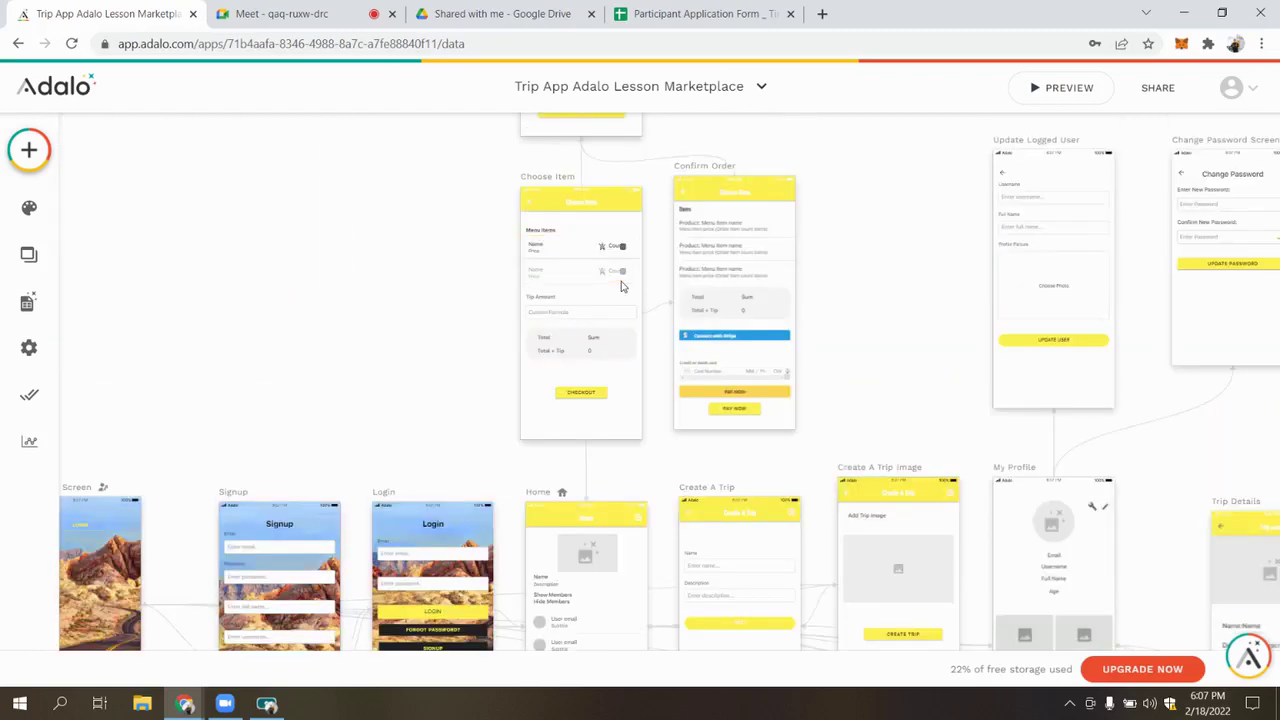
pyautogui.scroll(-5, 620, 287)
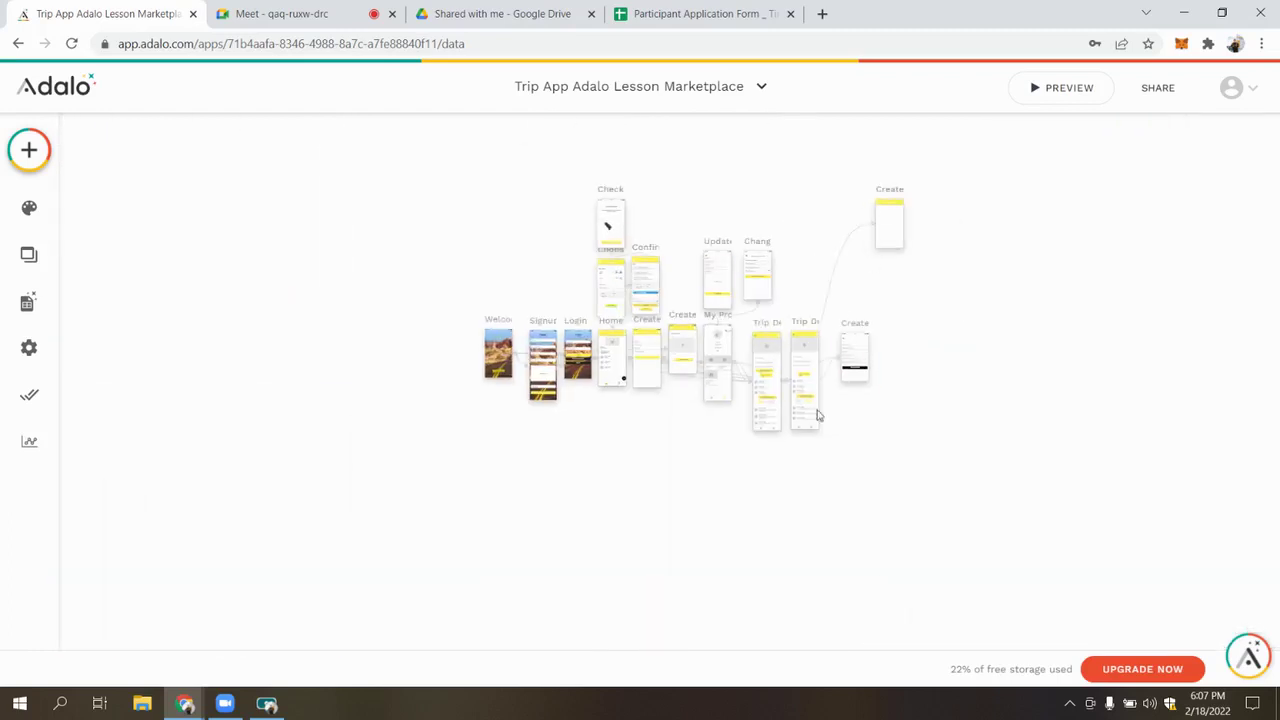
pyautogui.scroll(5, 806, 400)
# Duplicate the CREATE MENU ITEM button from Trip Details onto Trip Details 2
pyautogui.click(632, 278)
pyautogui.hotkey('ctrl', 'd')
pyautogui.moveTo(620, 287); pyautogui.dragTo(826, 281)
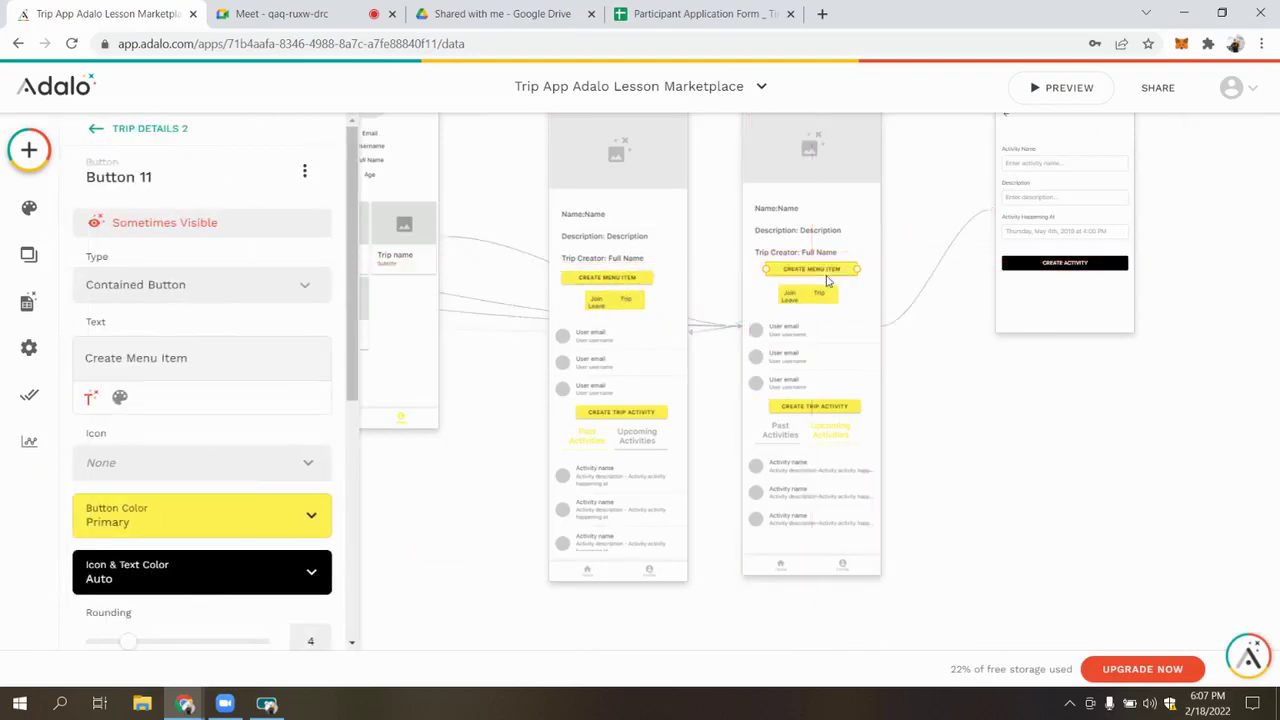
pyautogui.scroll(-5, 680, 300)
pyautogui.scroll(-4, 314, 423)
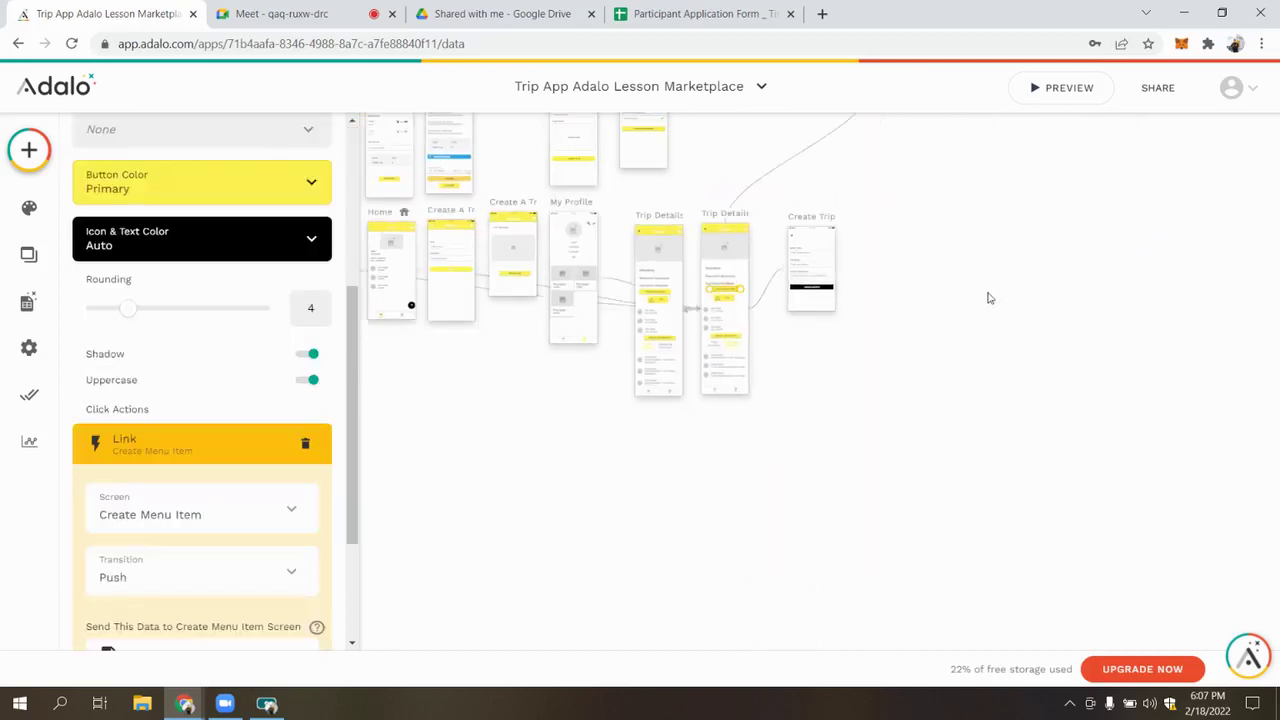
# Set the copied button's link transition to None, then select the Create Menu Item screen
pyautogui.click(240, 578)
pyautogui.click(151, 223)
pyautogui.click(211, 570)
pyautogui.click(134, 260)
pyautogui.click(597, 466)
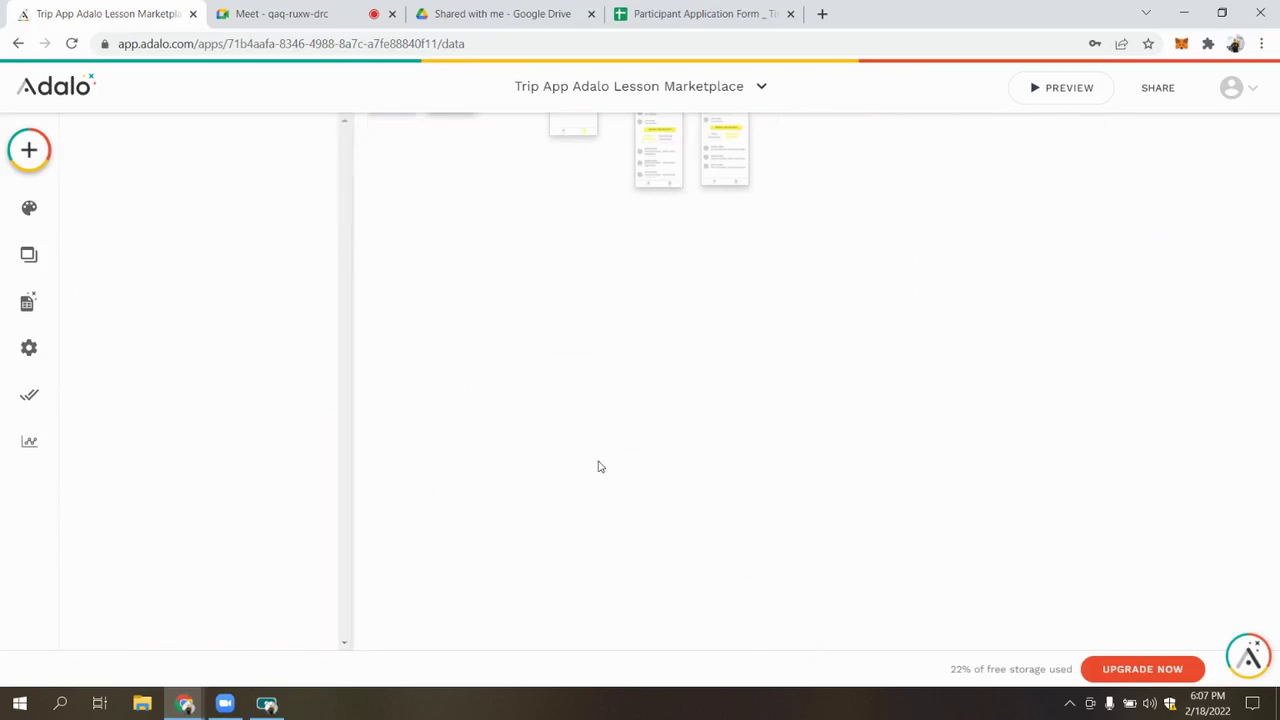
pyautogui.scroll(2, 759, 357)
pyautogui.scroll(3, 759, 357)
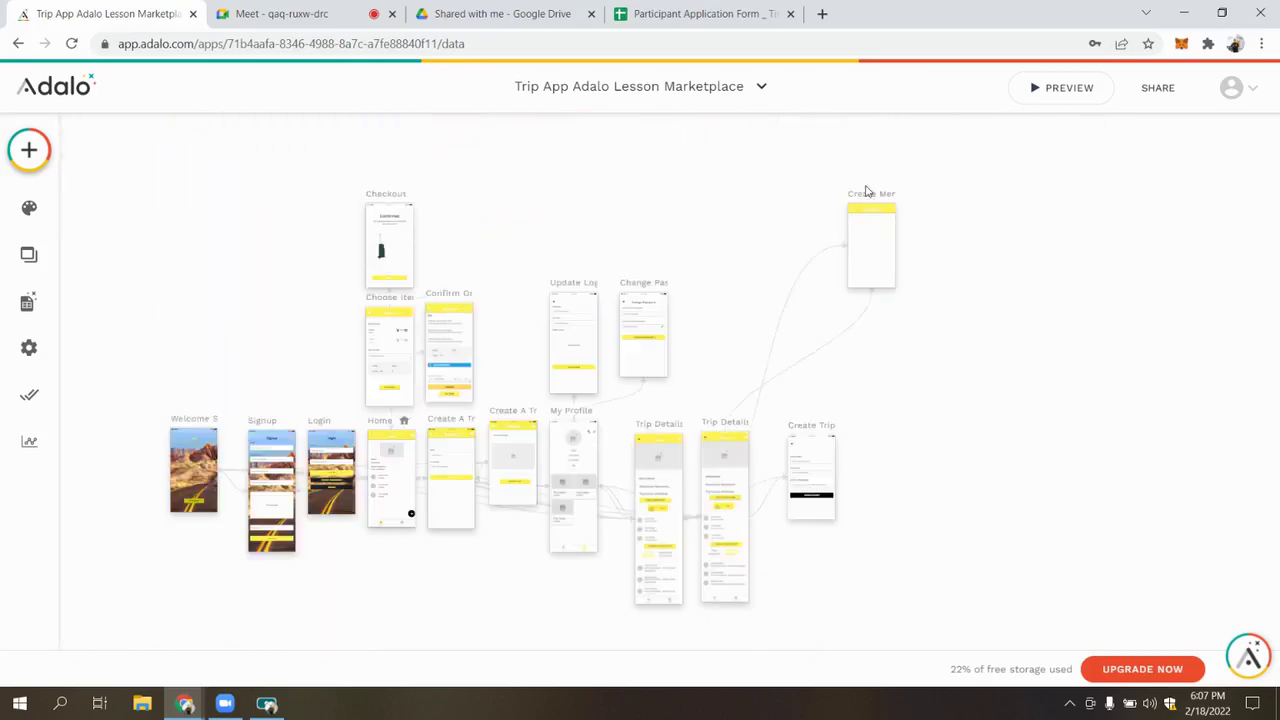
pyautogui.click(868, 245)
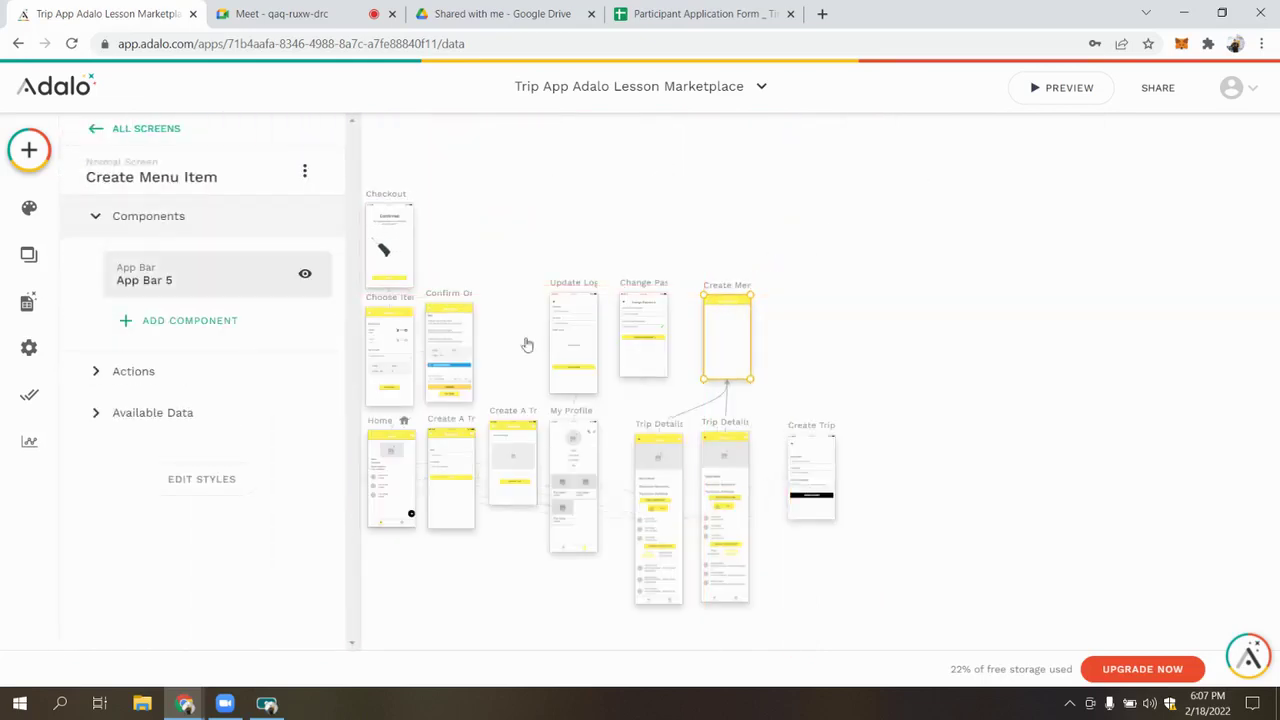
# Open the database and start, then cancel, adding a new collection twice
pyautogui.click(8, 296)
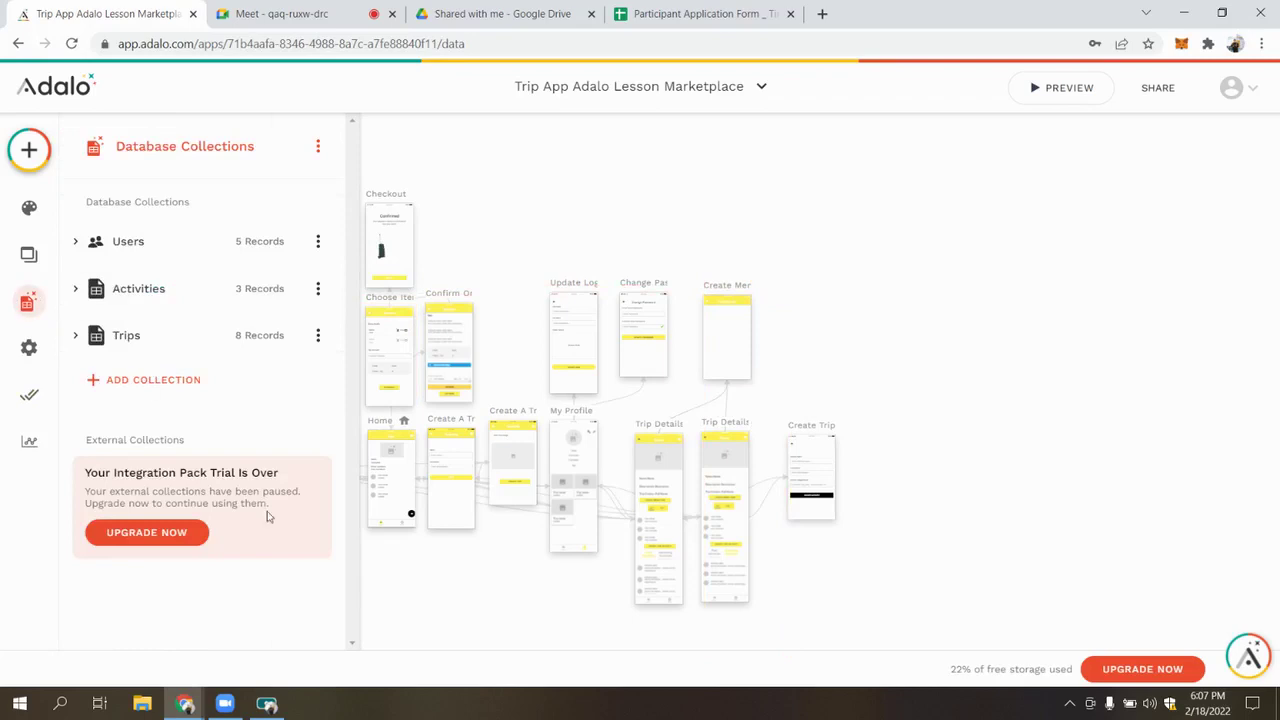
pyautogui.click(150, 382)
pyautogui.click(234, 464)
pyautogui.click(160, 388)
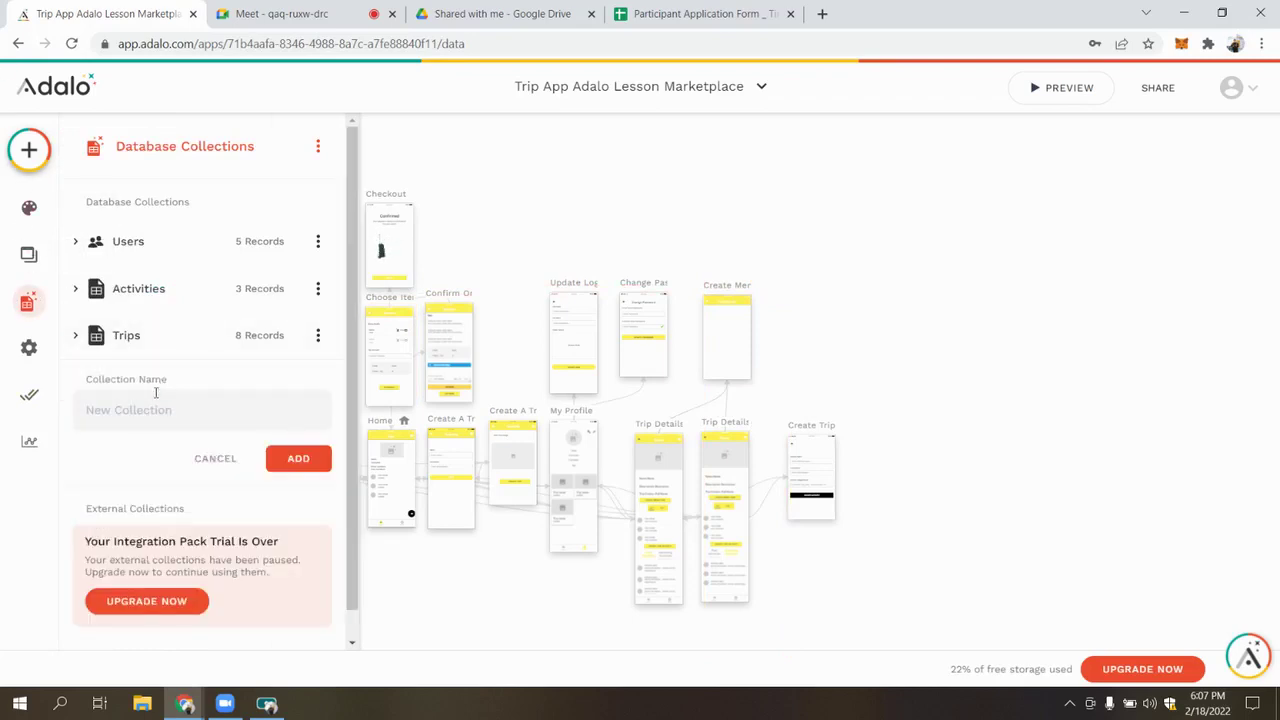
pyautogui.click(230, 459)
# Add a Form from Forms & Fields to Create Menu Item and start a new collection for it
pyautogui.click(29, 150)
pyautogui.scroll(-3, 140, 390)
pyautogui.scroll(-2, 140, 386)
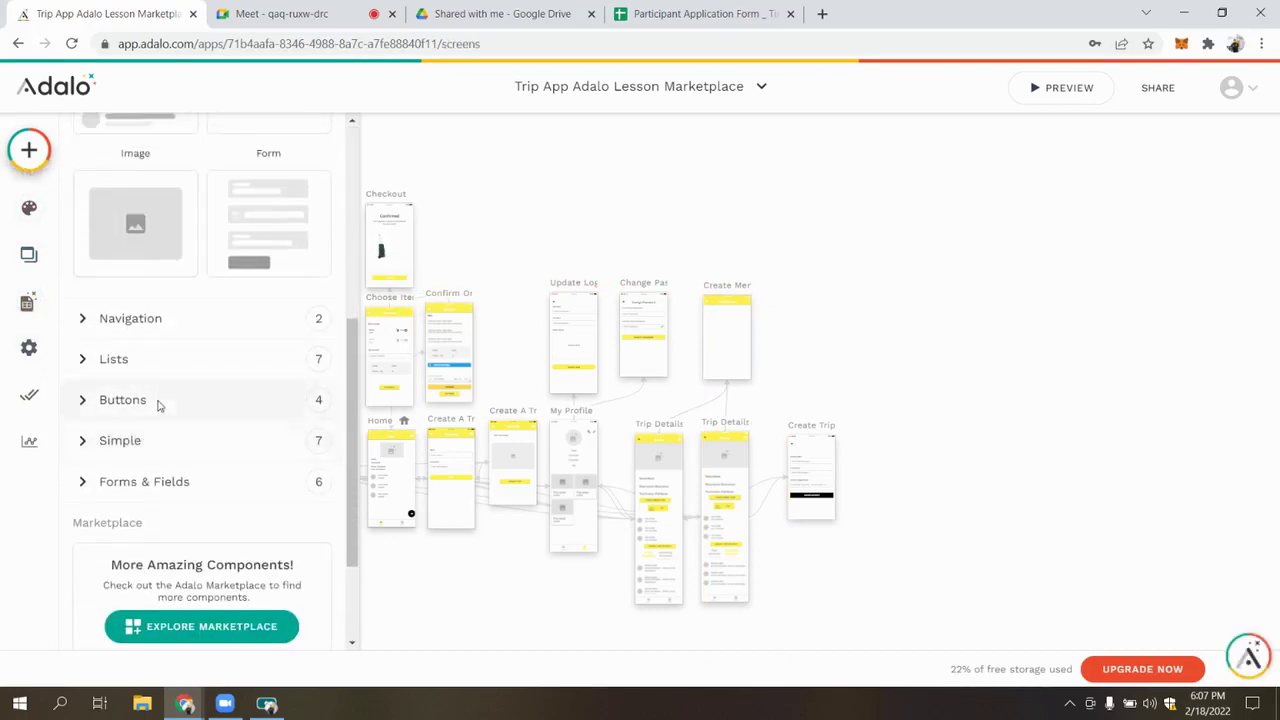
pyautogui.click(134, 483)
pyautogui.scroll(-3, 150, 420)
pyautogui.moveTo(134, 440); pyautogui.dragTo(746, 331)
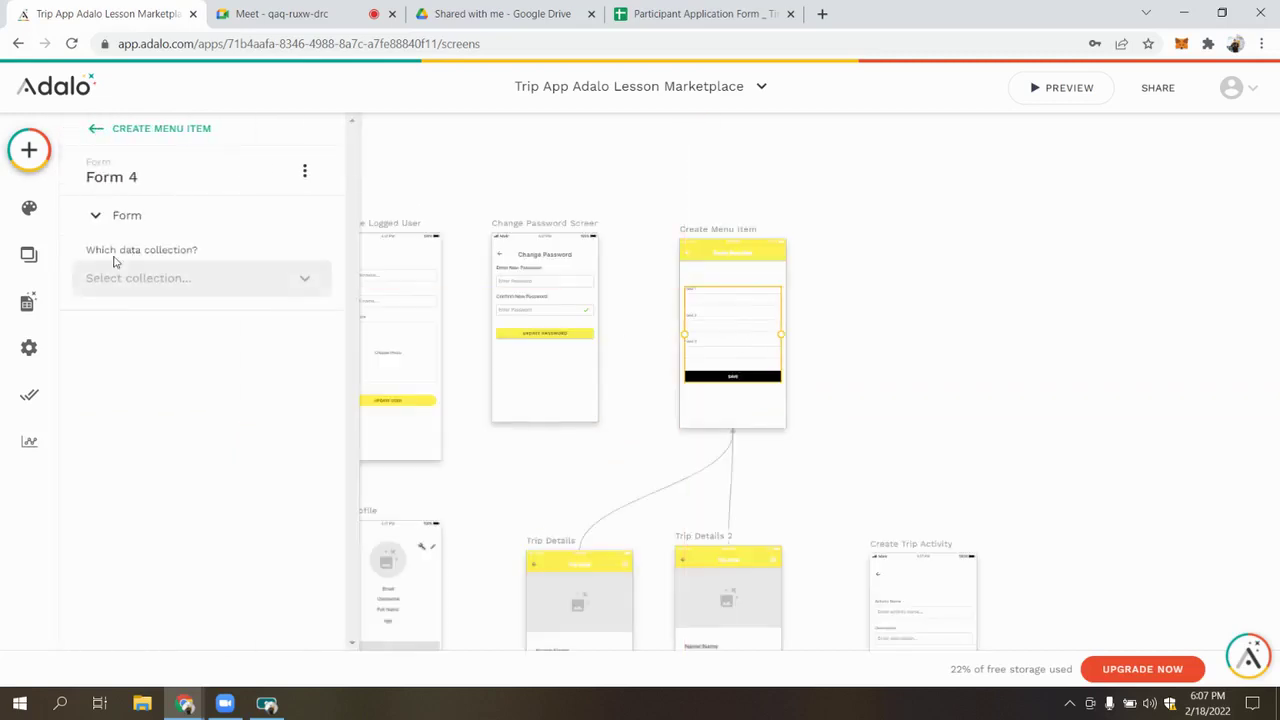
pyautogui.click(229, 290)
pyautogui.click(147, 438)
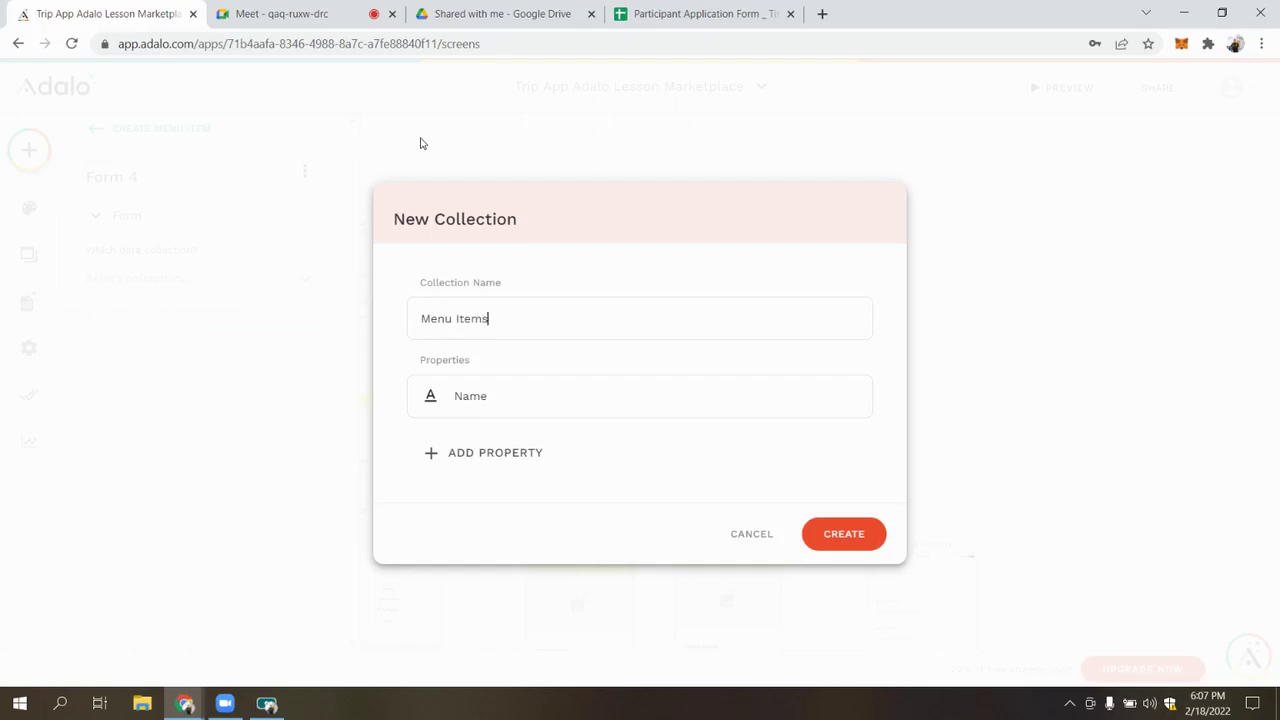
# Add a Description text property and a Price number property
pyautogui.click(522, 462)
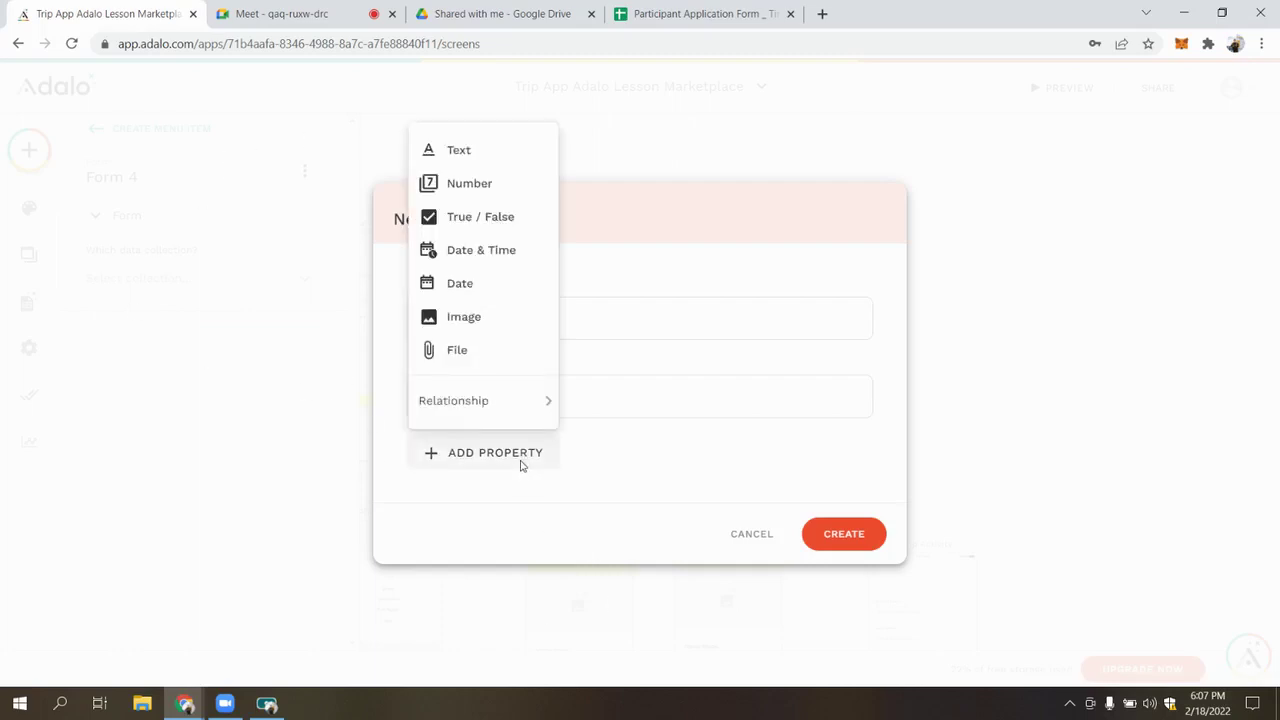
pyautogui.click(470, 162)
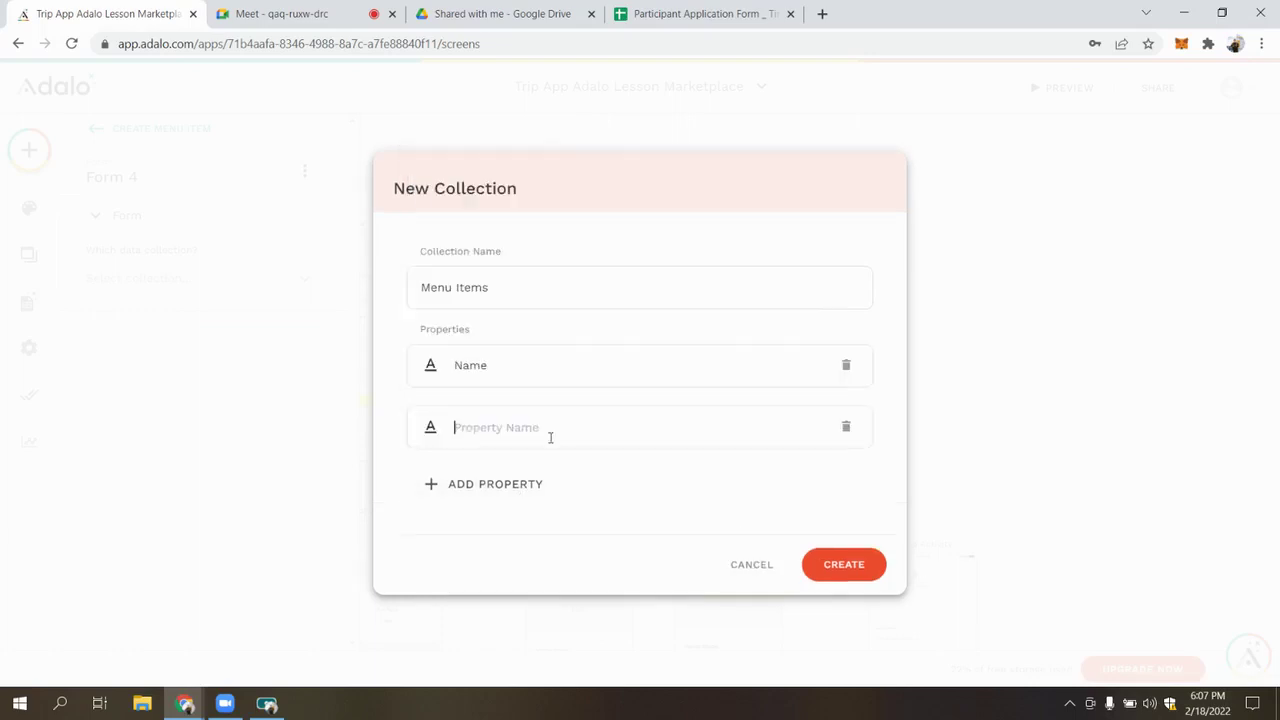
pyautogui.write('Description')
pyautogui.click(522, 484)
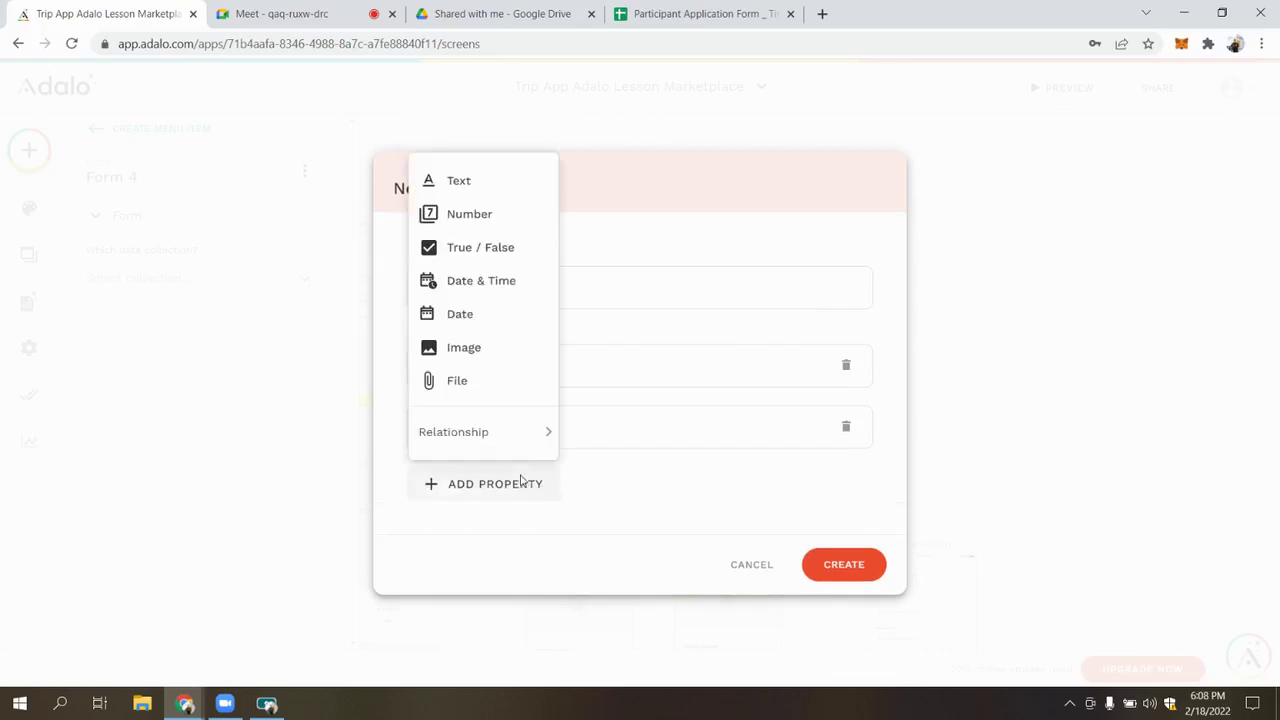
pyautogui.click(481, 214)
pyautogui.write('H')
pyautogui.press('BackSpace')
pyautogui.write('Pr')
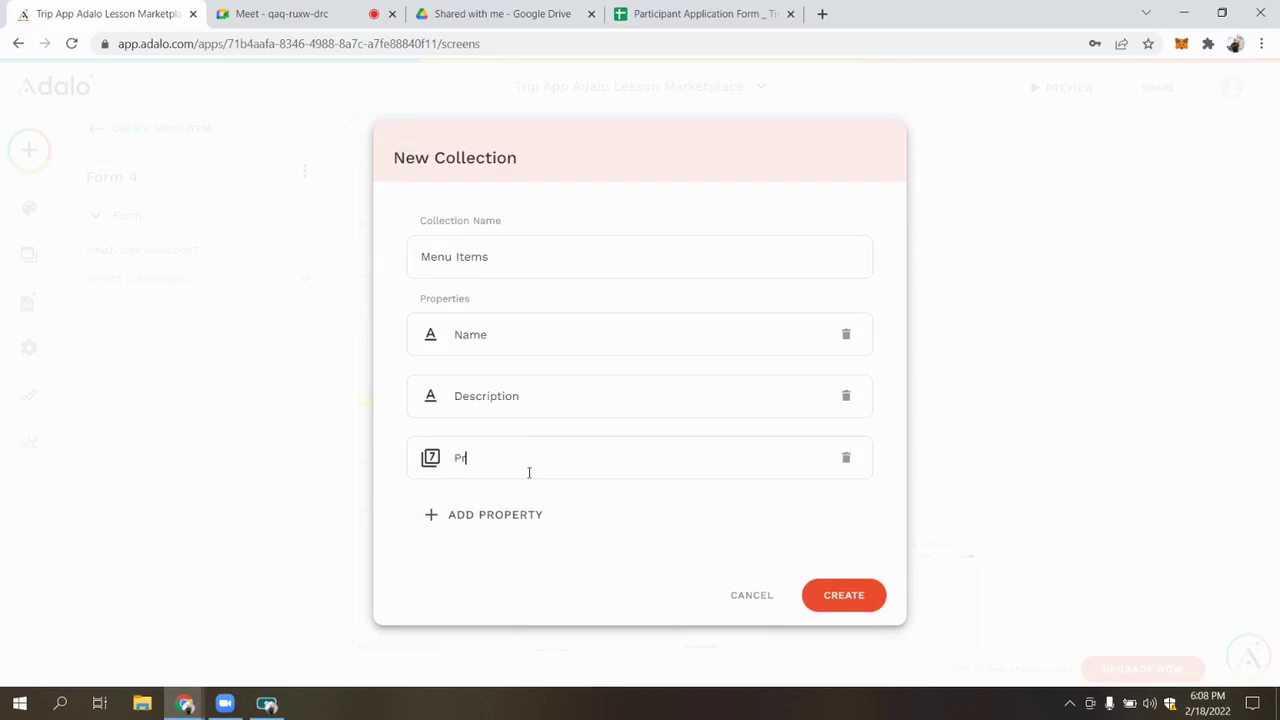
# Add one-to-many relationships from Trips and from Users to Menu Items
pyautogui.click(522, 527)
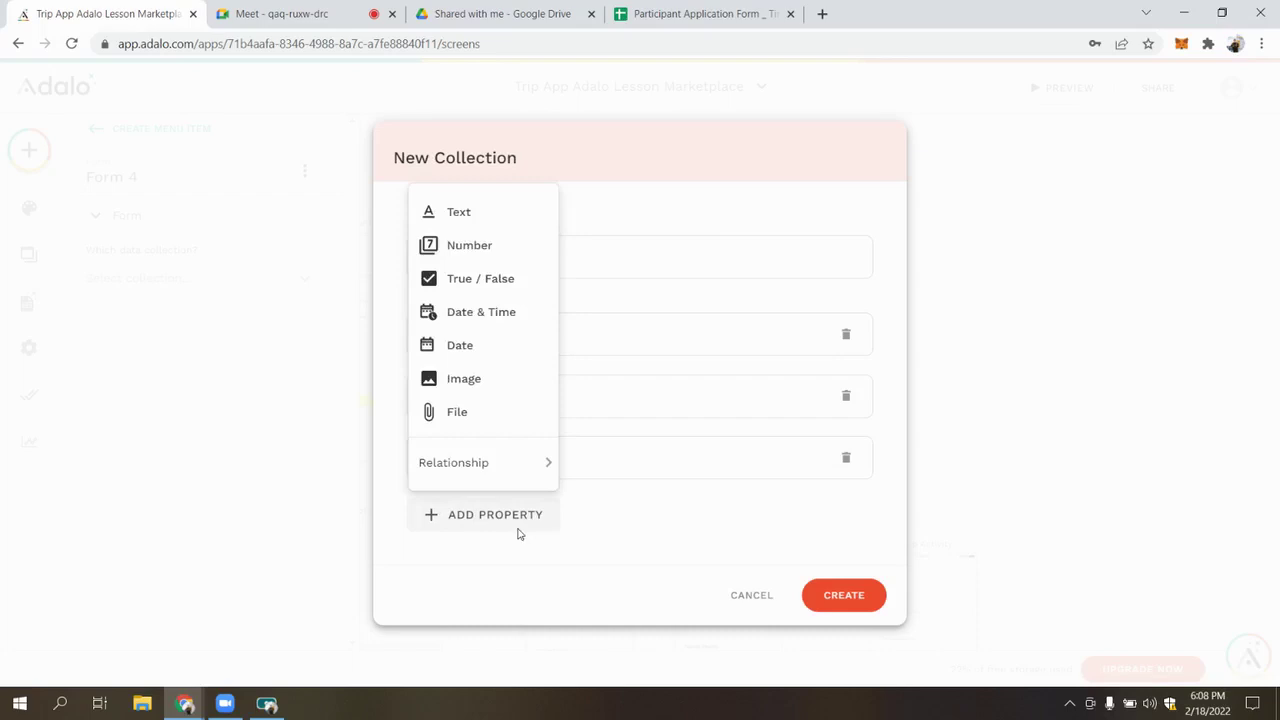
pyautogui.moveTo(506, 478)
pyautogui.click(650, 503)
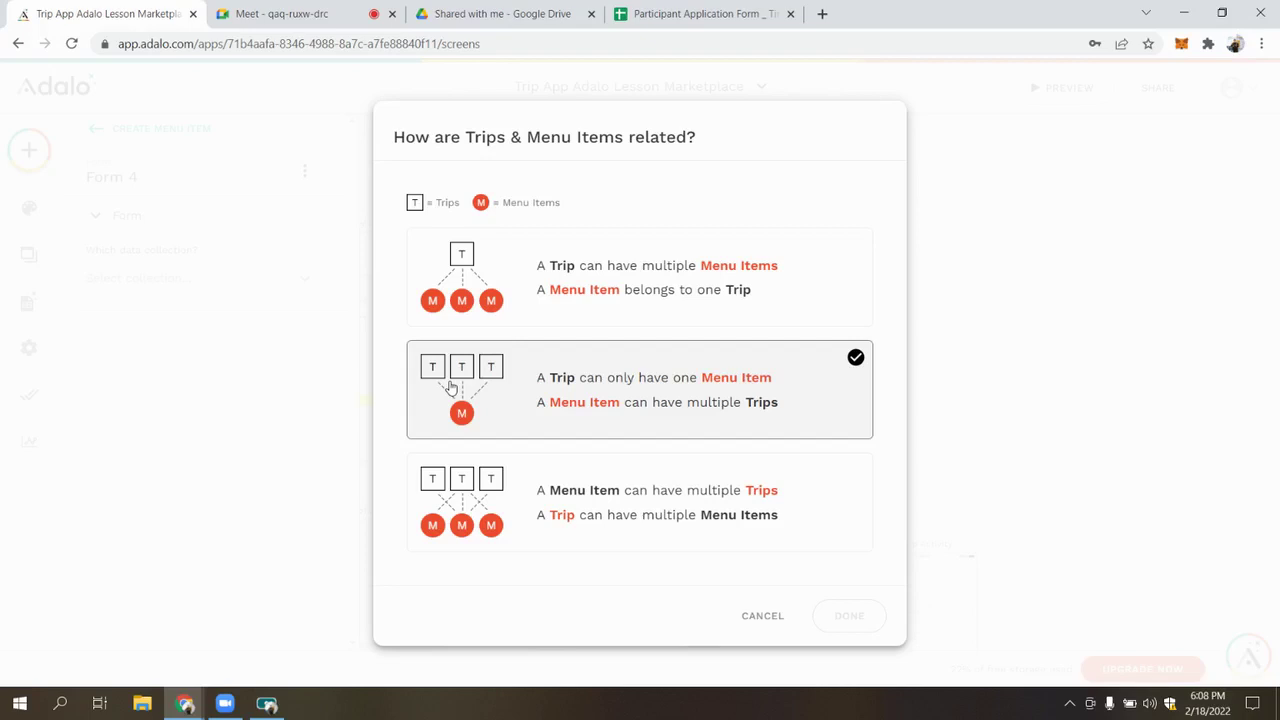
pyautogui.click(613, 285)
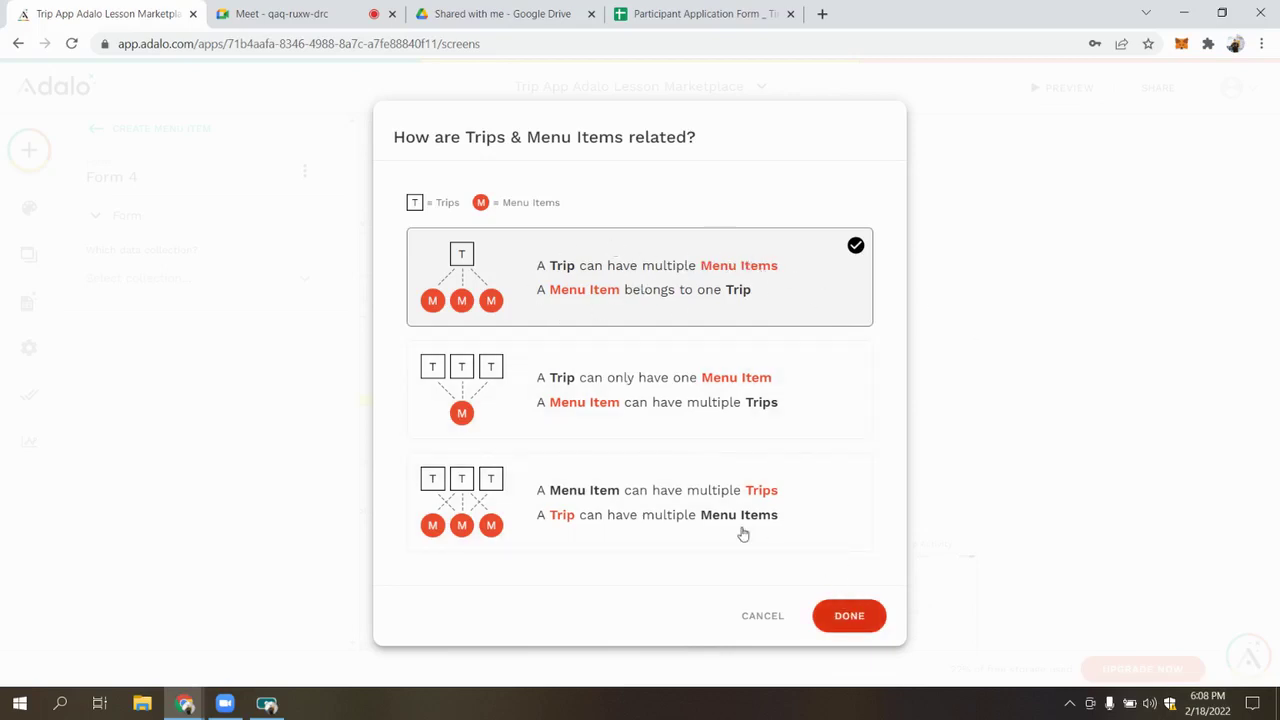
pyautogui.click(849, 616)
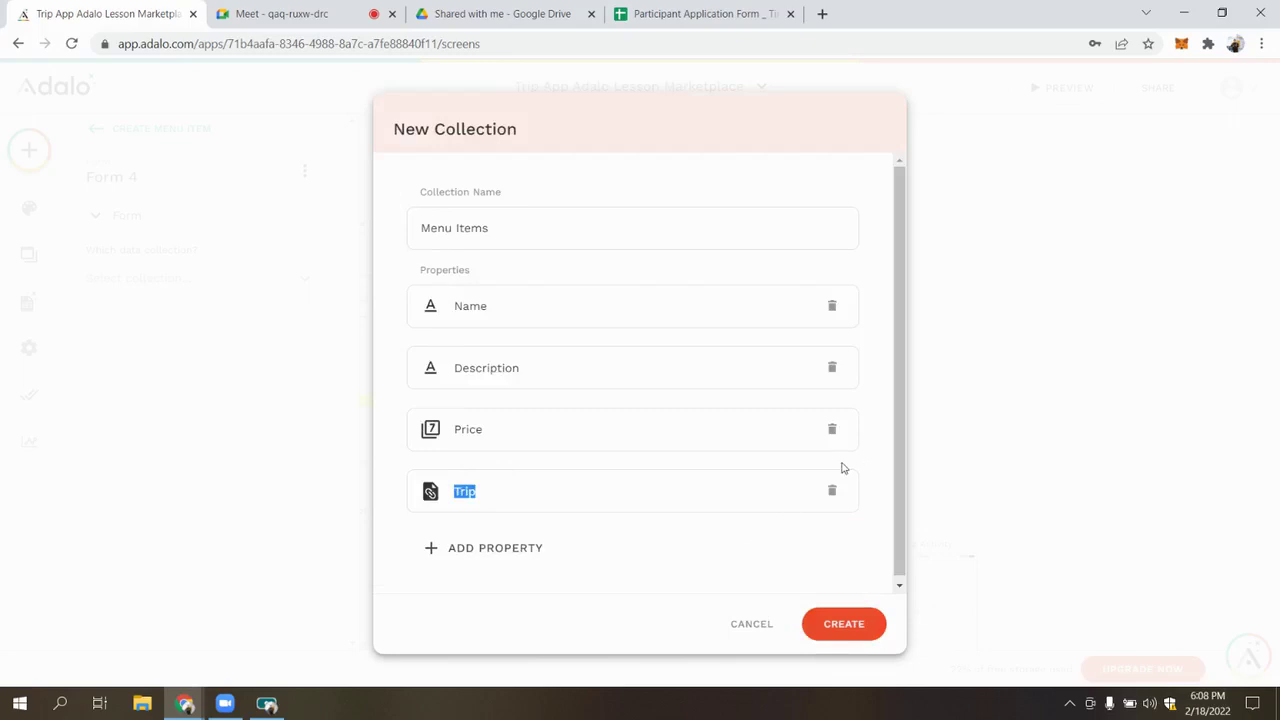
pyautogui.click(500, 558)
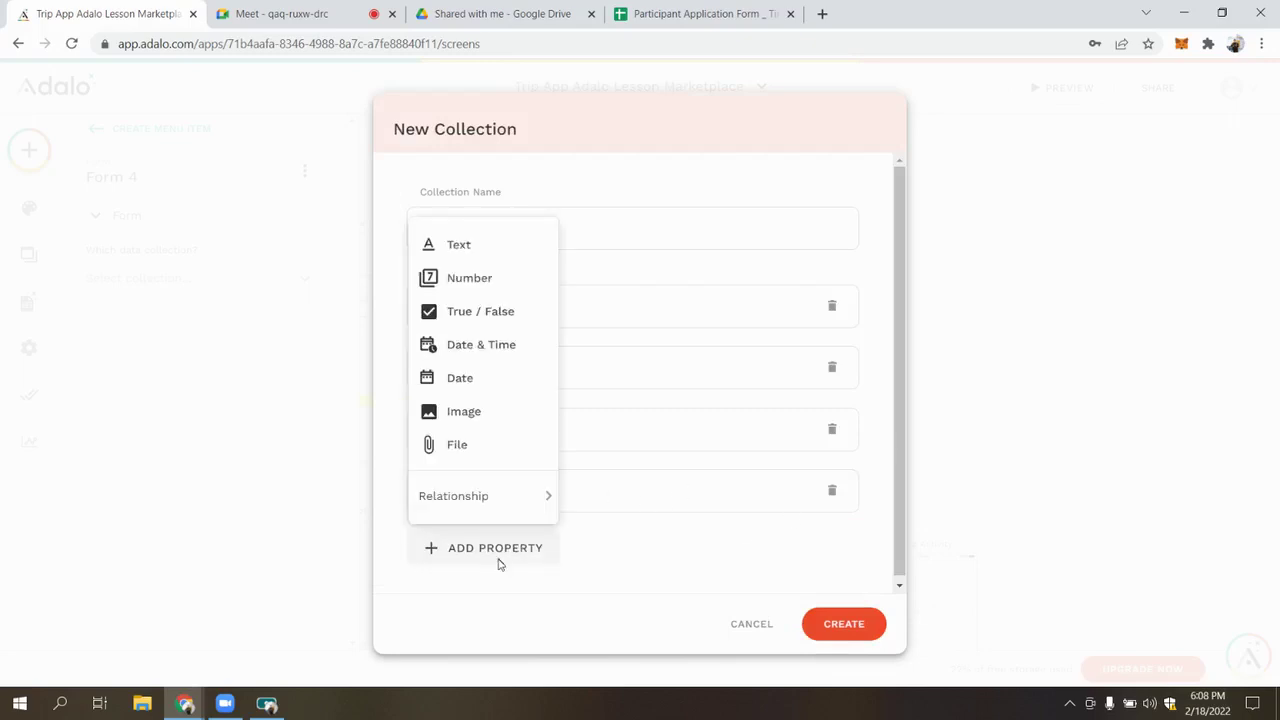
pyautogui.moveTo(495, 495)
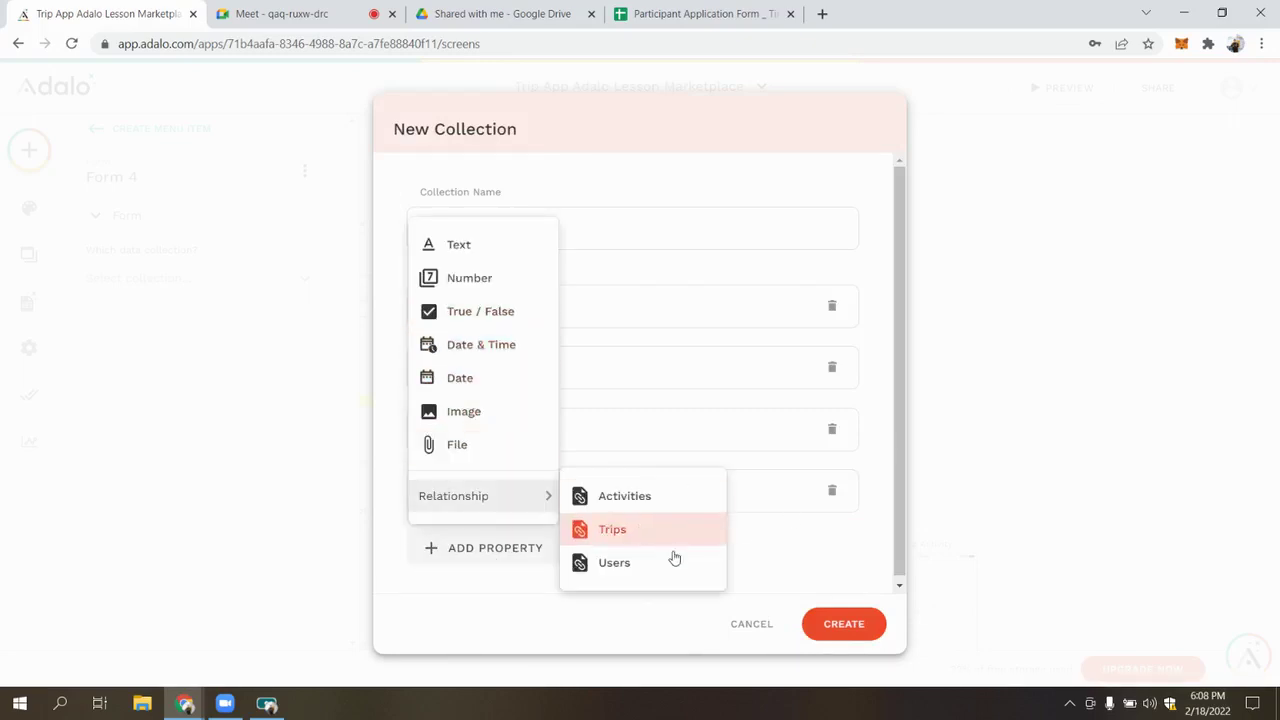
pyautogui.click(634, 568)
pyautogui.click(609, 314)
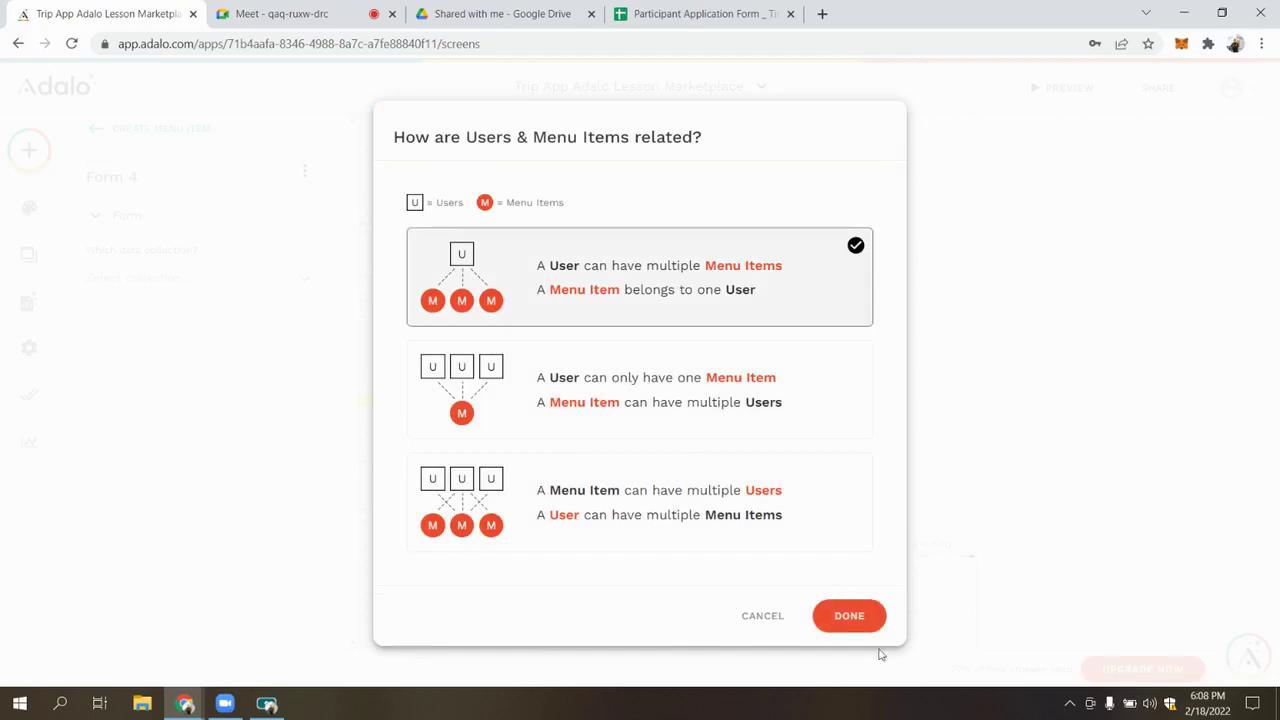
pyautogui.click(858, 620)
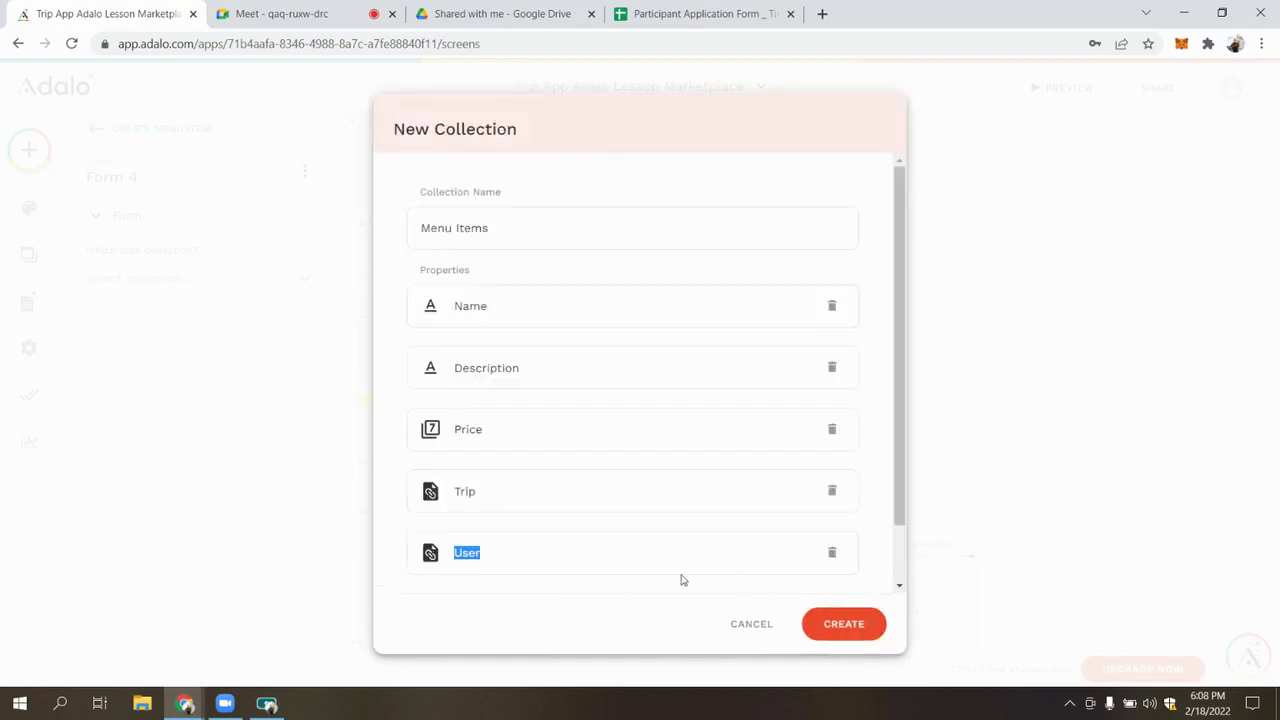
# Rename the User property to Creator and create the Menu Items collection
pyautogui.click(560, 545)
pyautogui.scroll(-1, 565, 525)
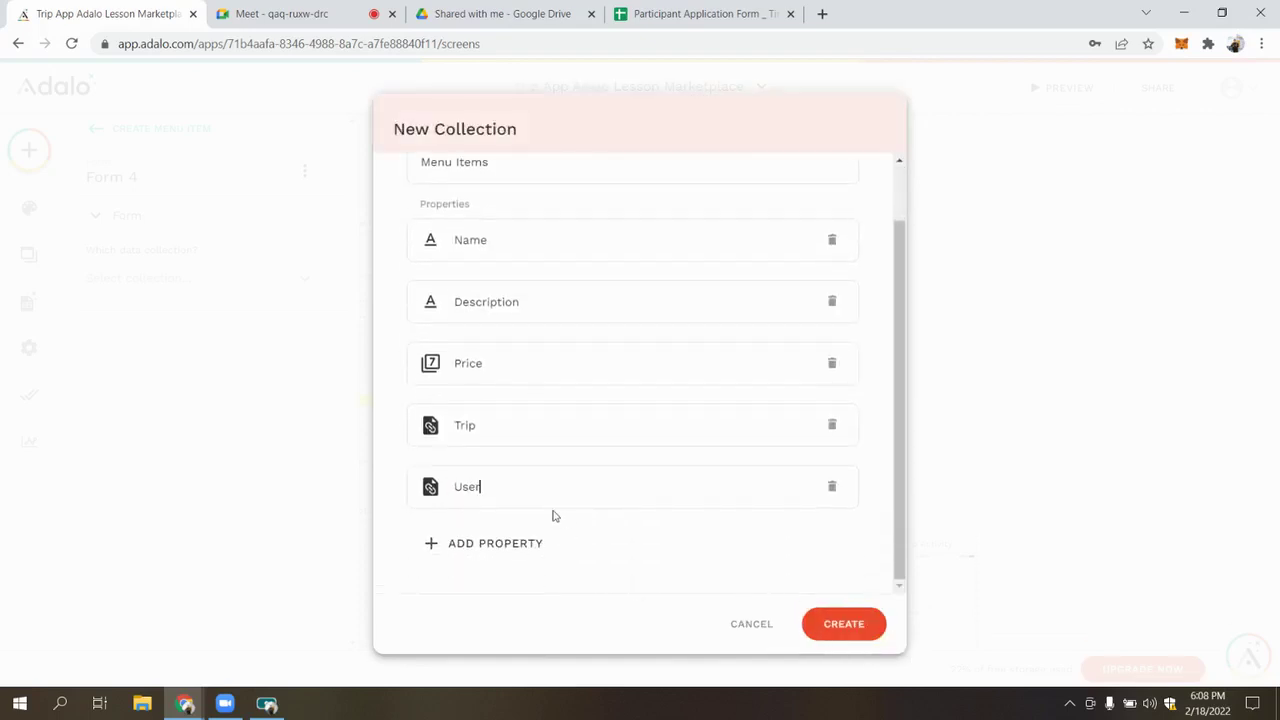
pyautogui.press('BackSpace')
pyautogui.press('BackSpace')
pyautogui.write('Cre')
pyautogui.scroll(1, 571, 391)
pyautogui.scroll(-1, 700, 500)
pyautogui.click(843, 624)
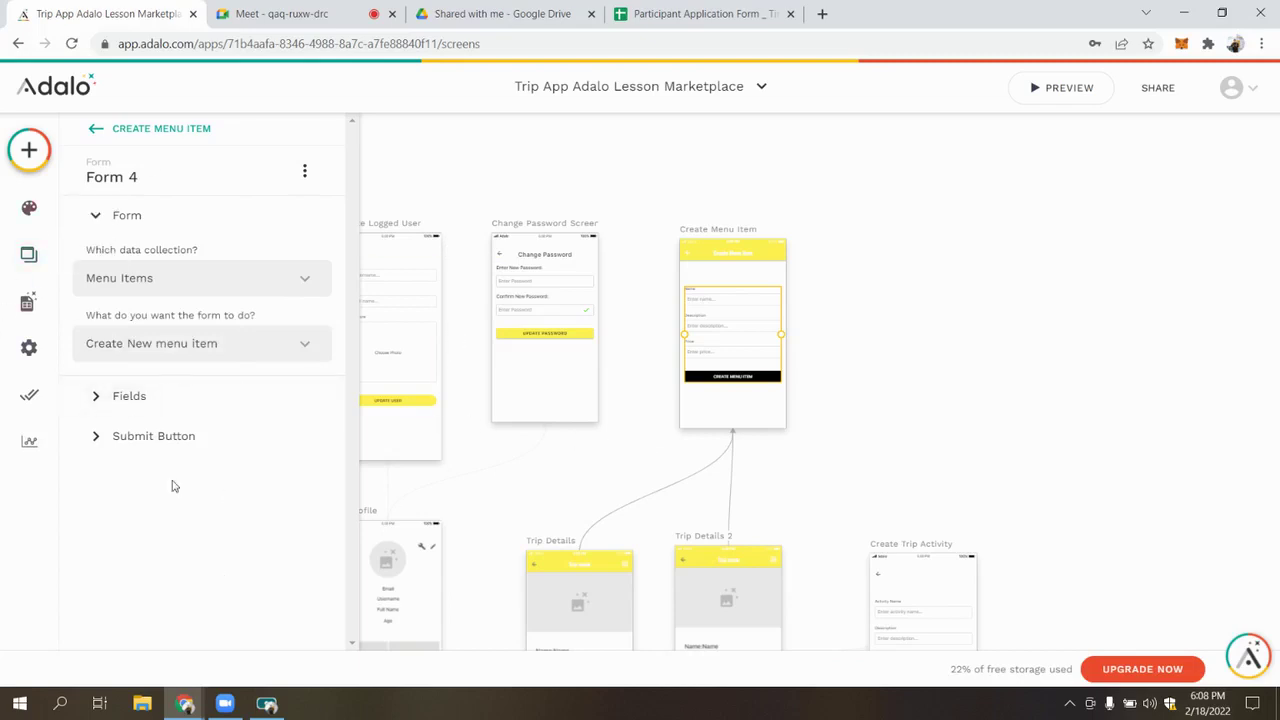
# Review Form 4's Trip, Creator, Price and Name fields, then show the submit button settings
pyautogui.click(195, 398)
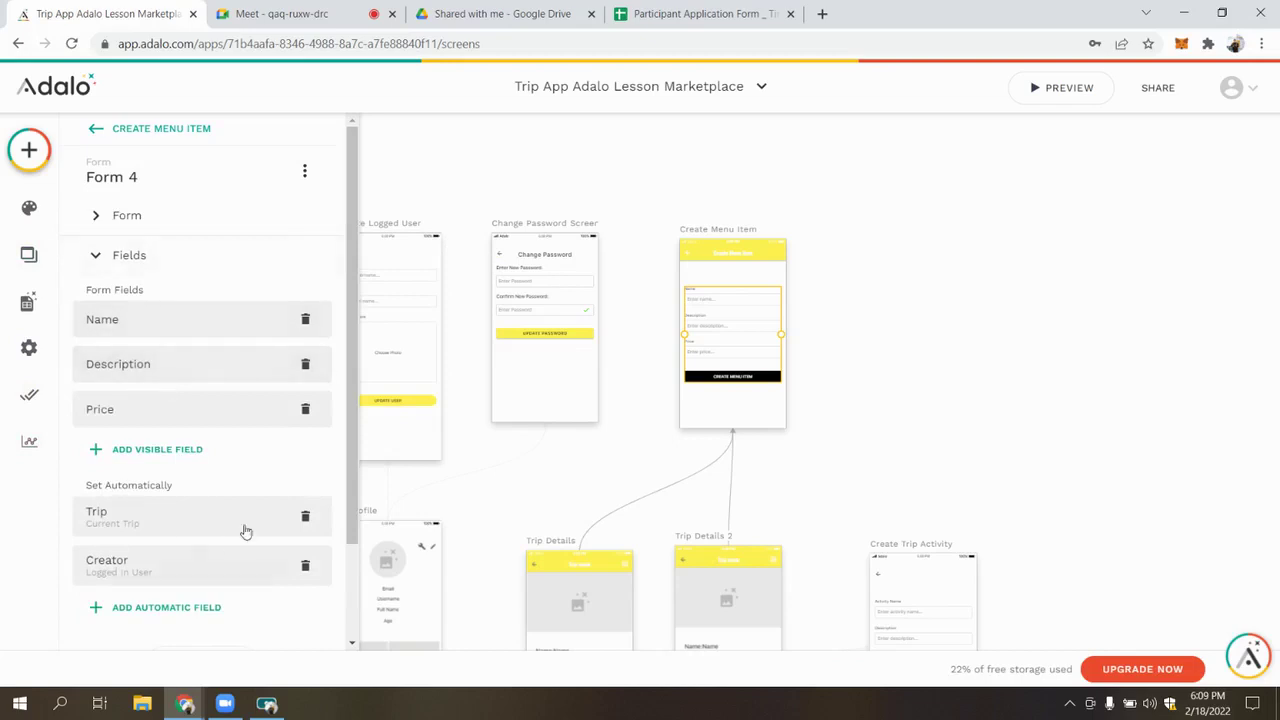
pyautogui.click(162, 517)
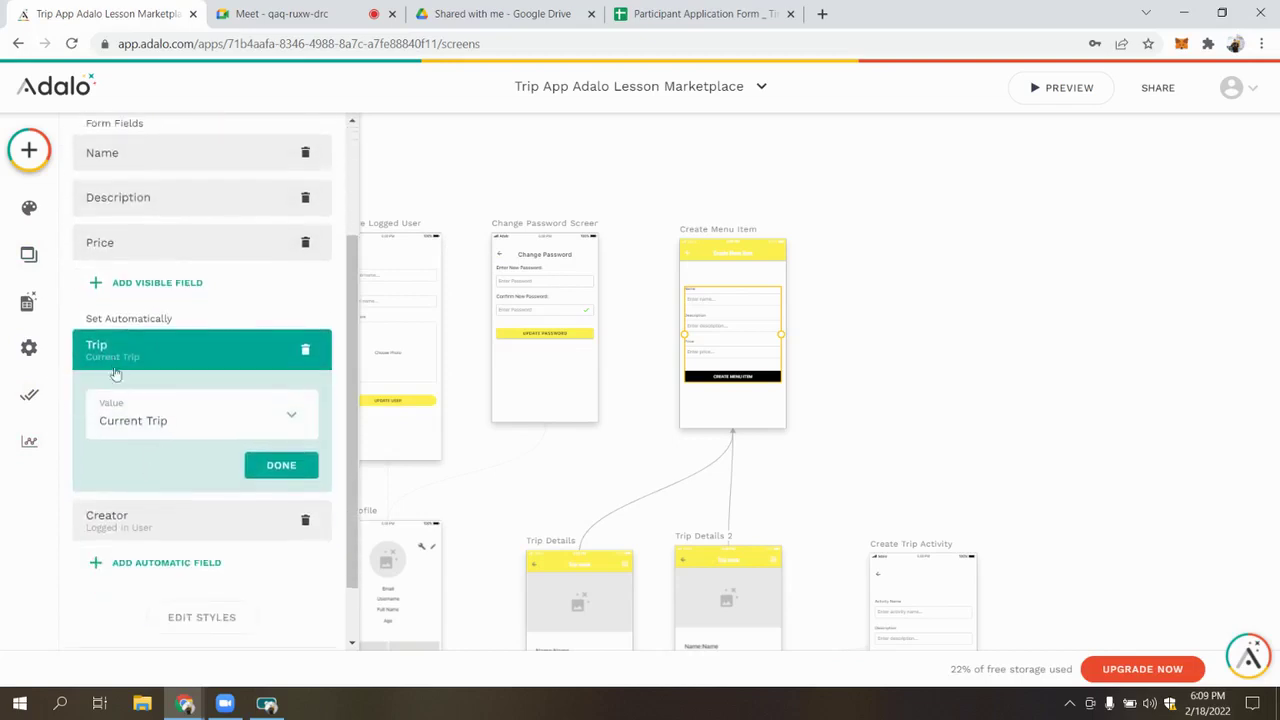
pyautogui.click(183, 522)
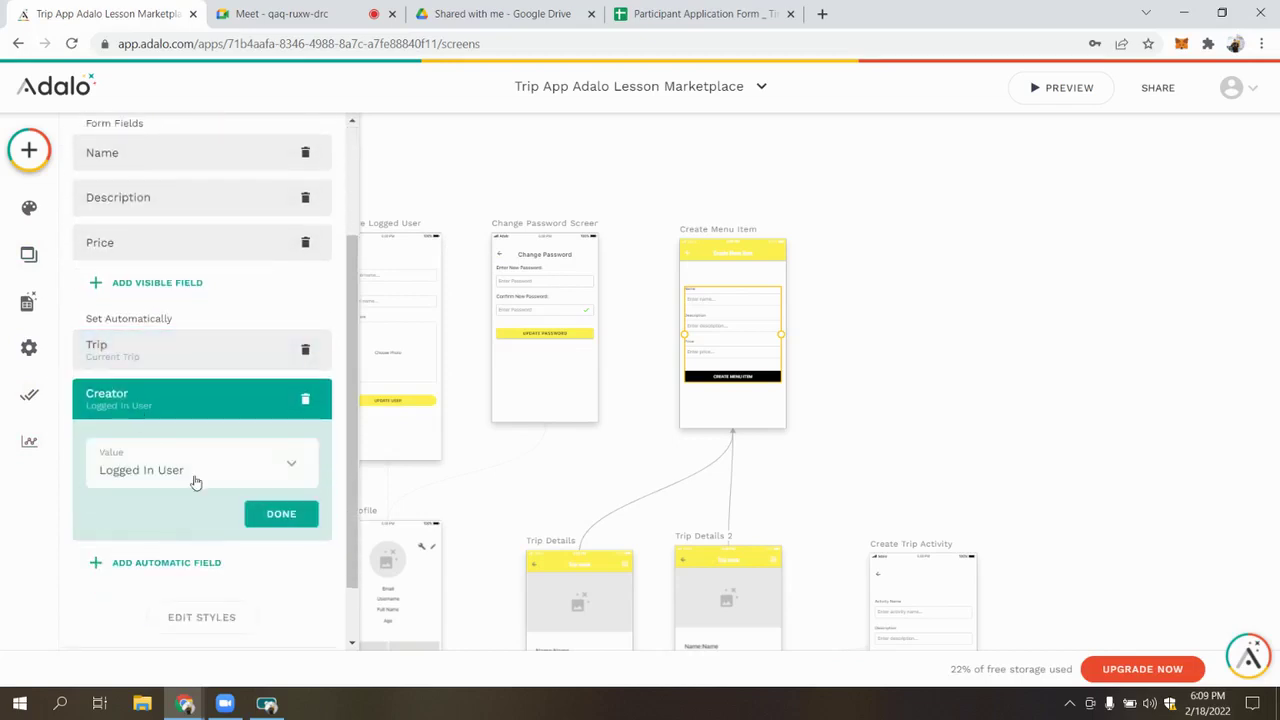
pyautogui.click(171, 243)
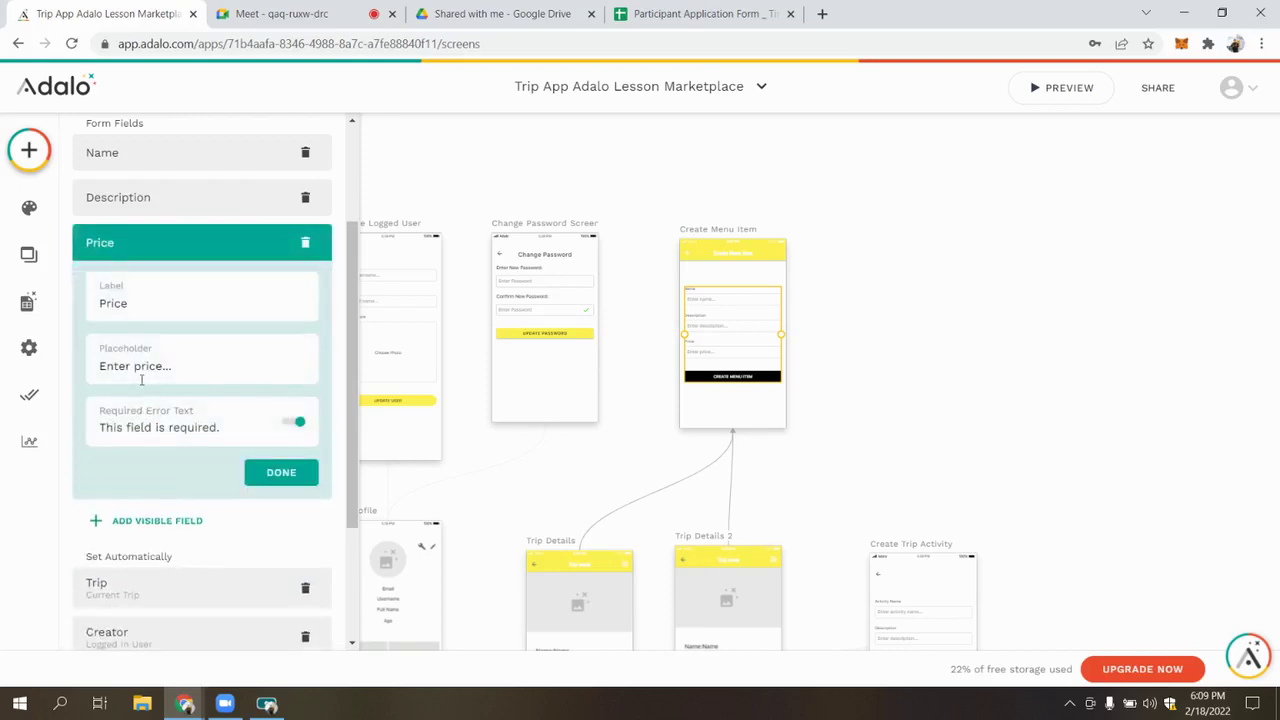
pyautogui.click(220, 281)
pyautogui.click(228, 240)
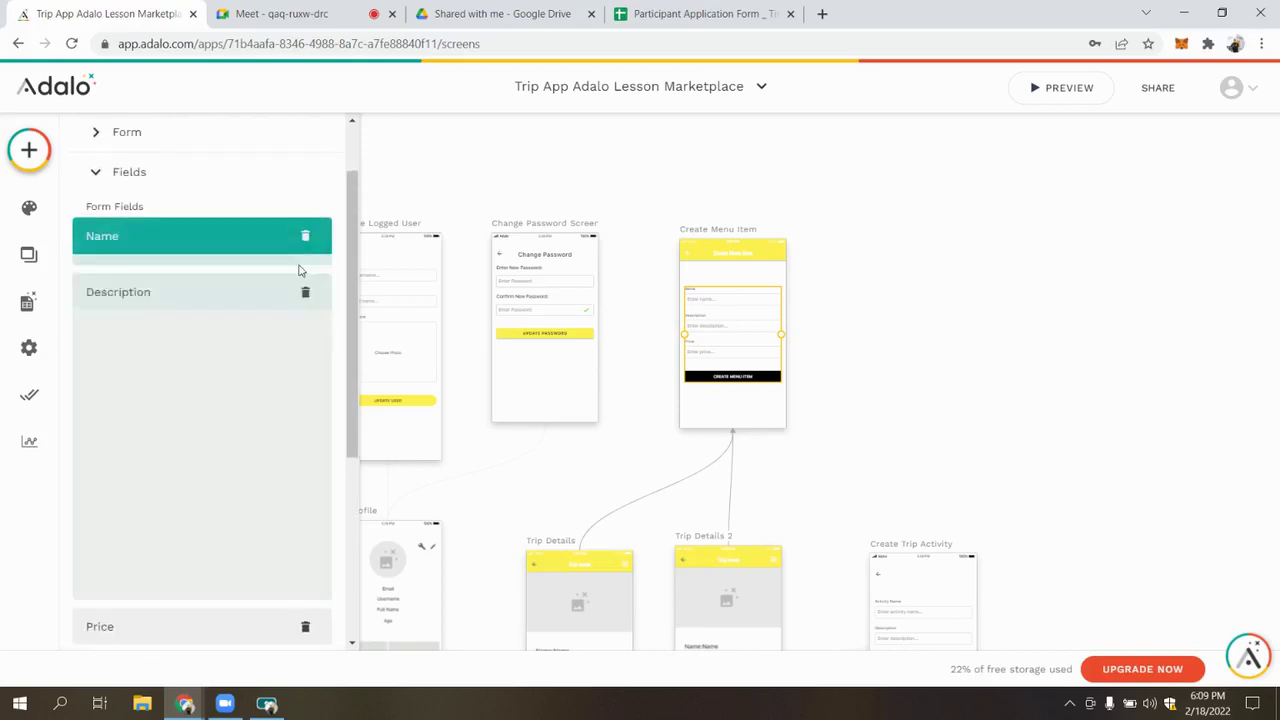
pyautogui.click(921, 296)
pyautogui.click(732, 340)
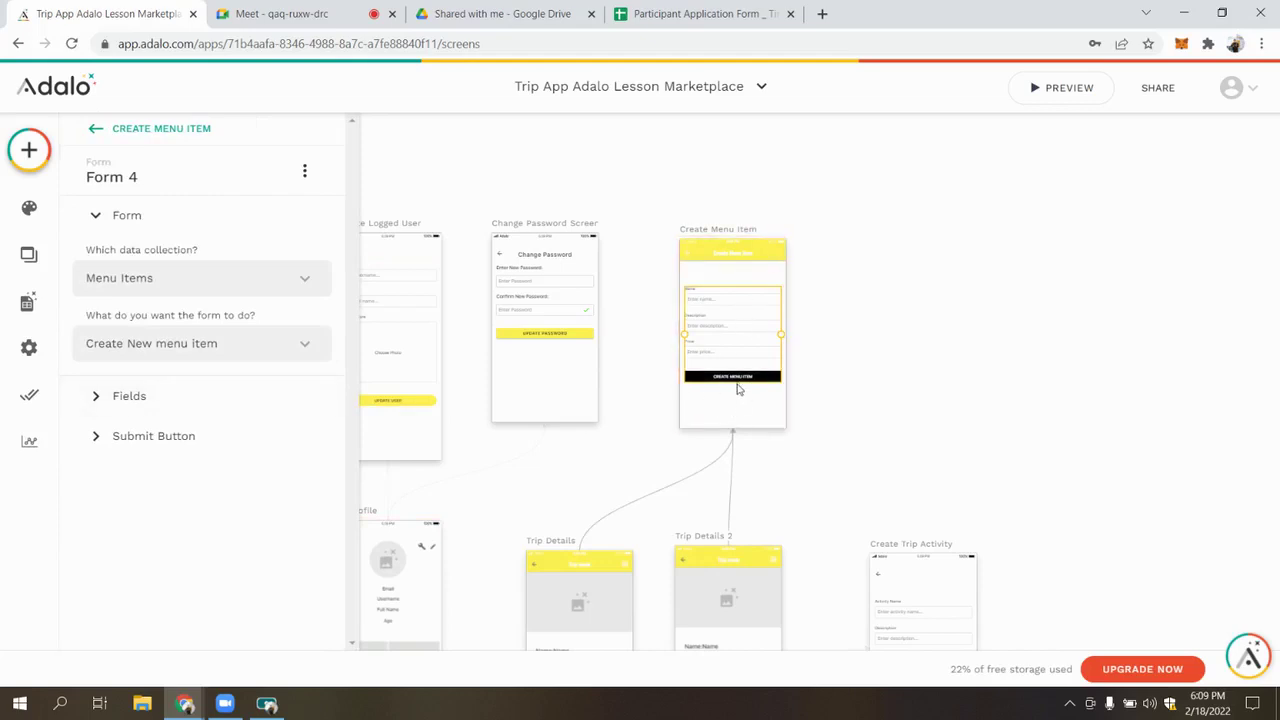
pyautogui.click(196, 458)
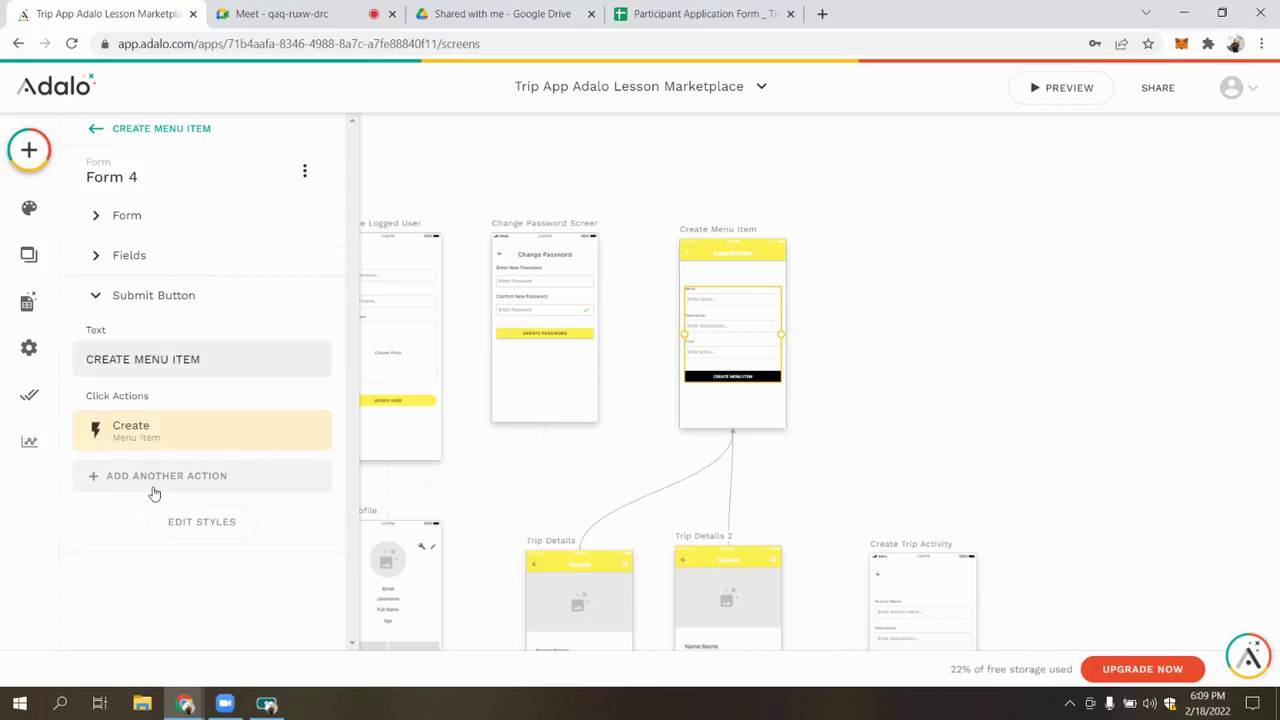
# Add a submit-button link to Home, then remove that action
pyautogui.click(152, 477)
pyautogui.moveTo(160, 171)
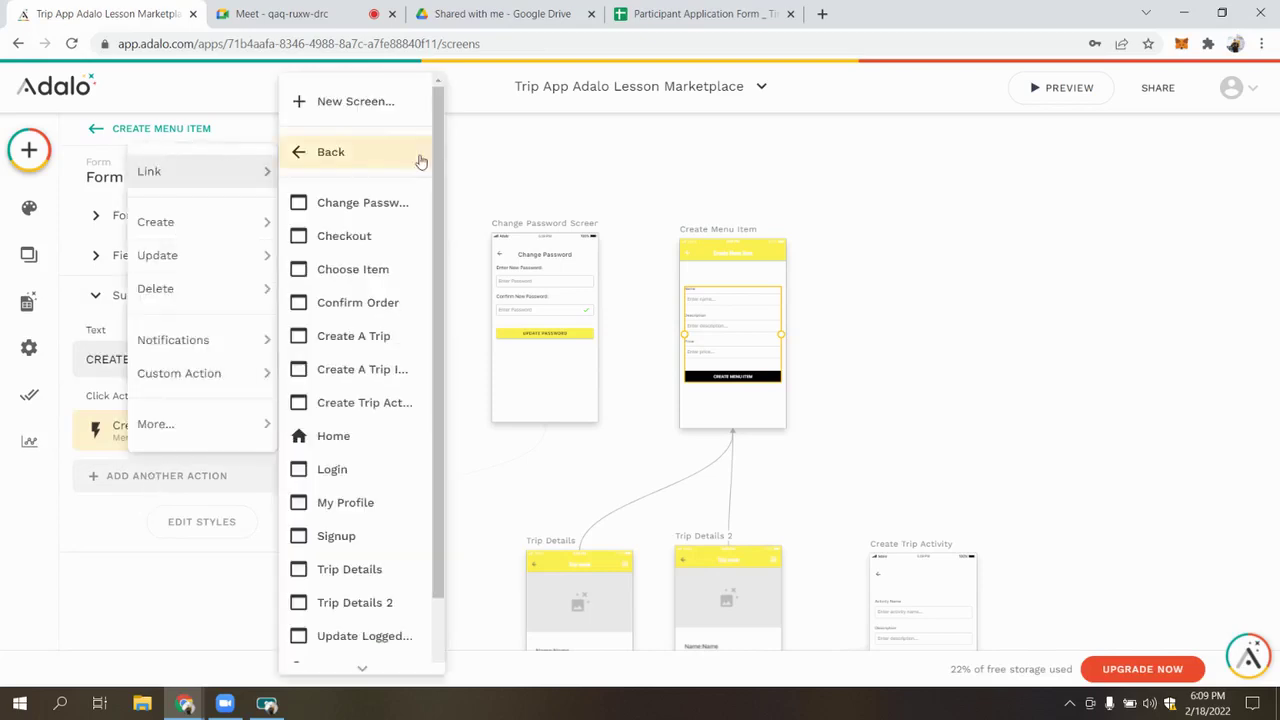
pyautogui.click(362, 432)
pyautogui.scroll(-2, 180, 537)
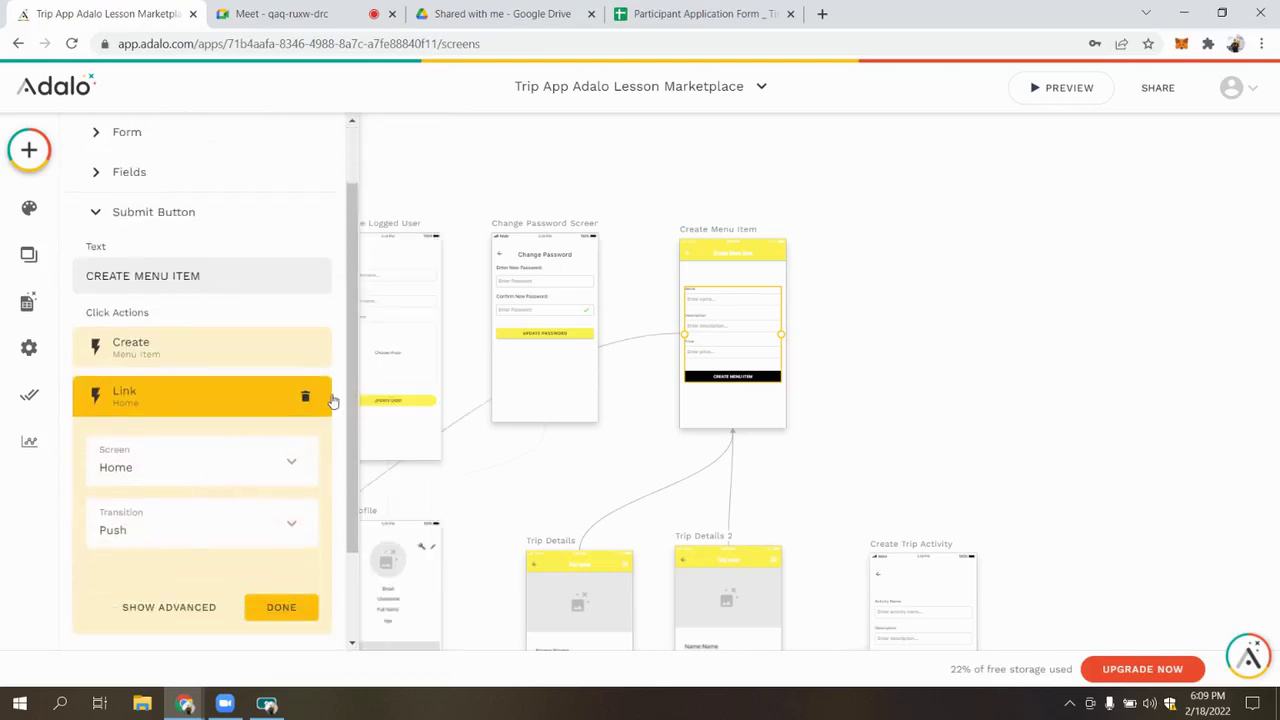
pyautogui.click(309, 400)
# Link the submit button to a new screen built from the Misc Modal template
pyautogui.click(157, 472)
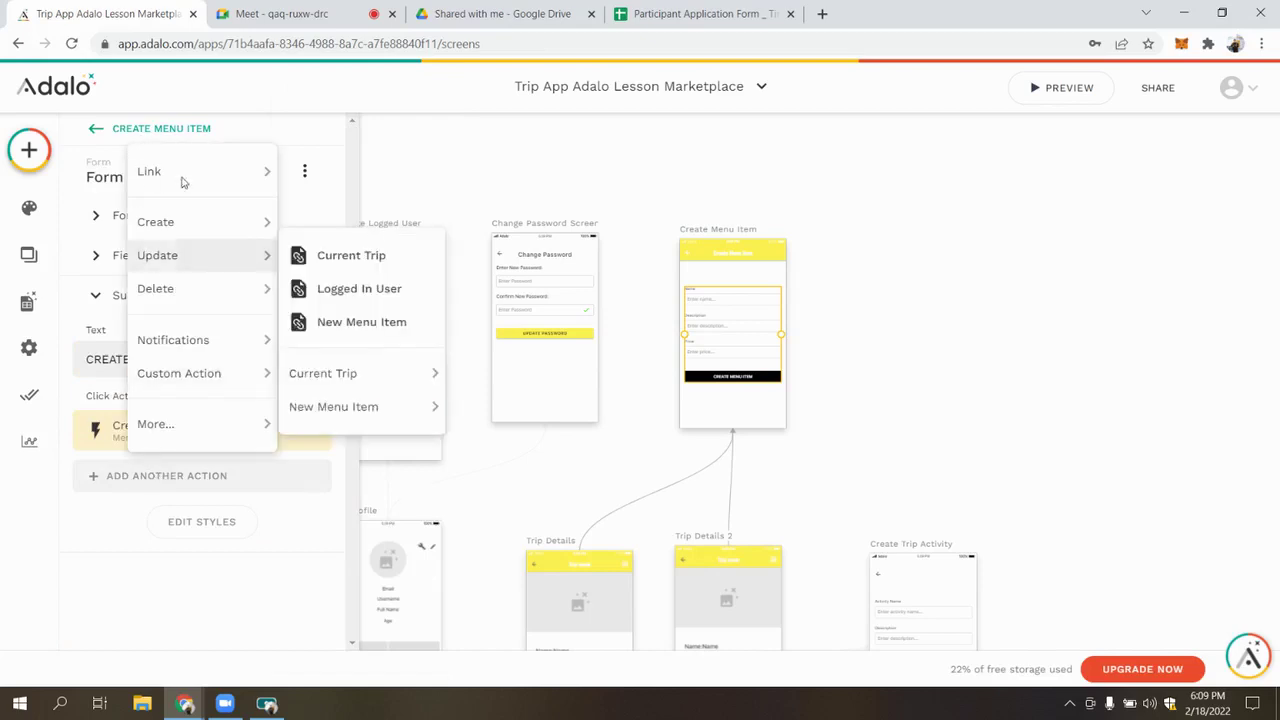
pyautogui.moveTo(160, 171)
pyautogui.scroll(-1, 366, 525)
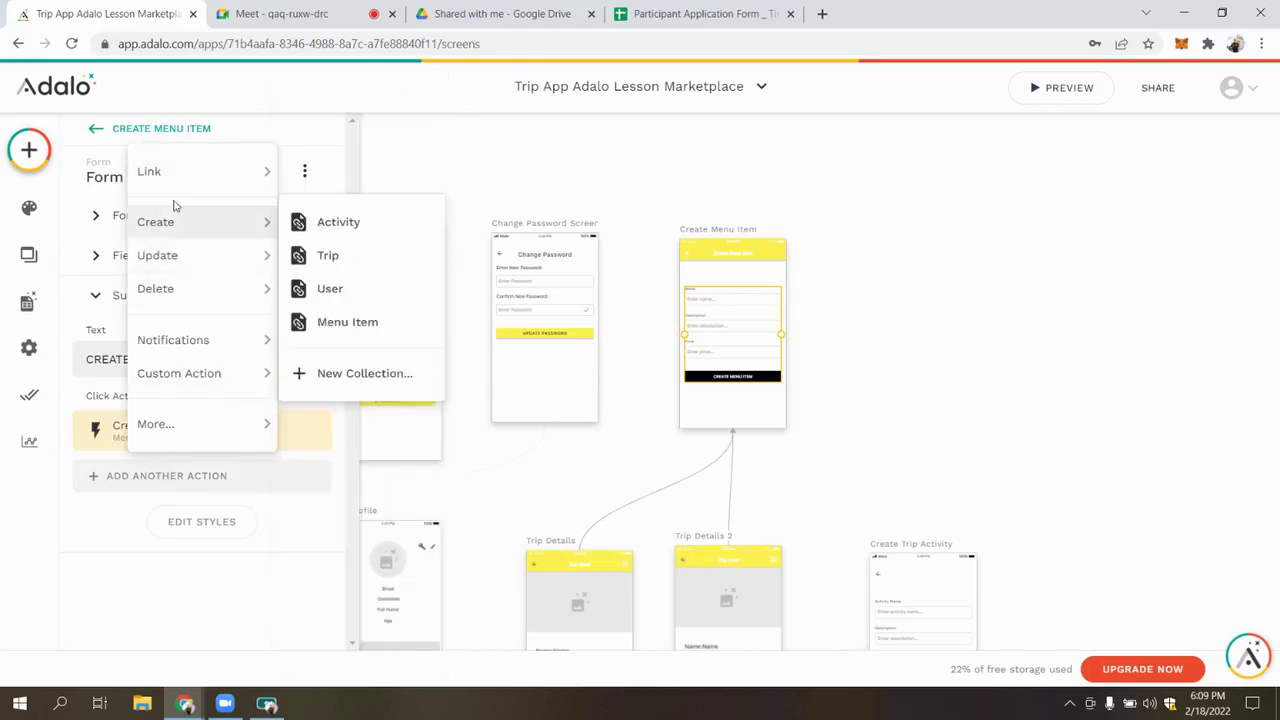
pyautogui.click(346, 101)
pyautogui.scroll(-3, 549, 471)
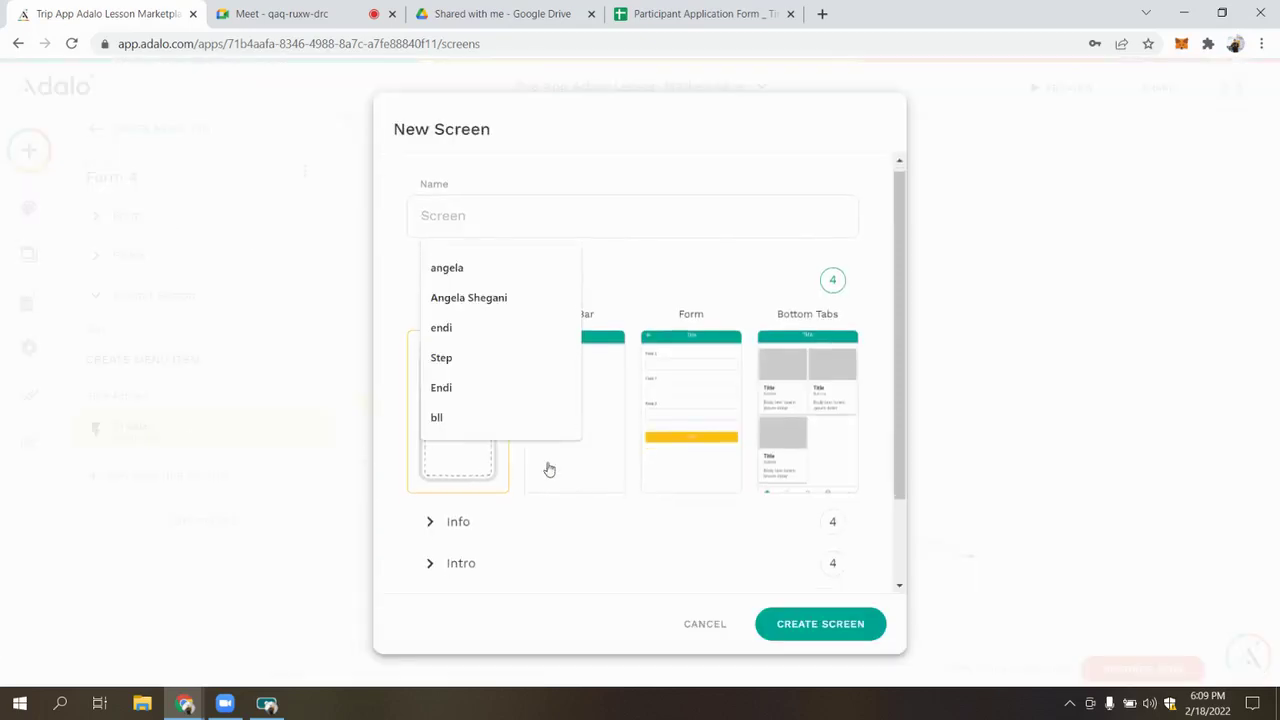
pyautogui.click(447, 540)
pyautogui.scroll(-2, 447, 540)
pyautogui.click(445, 475)
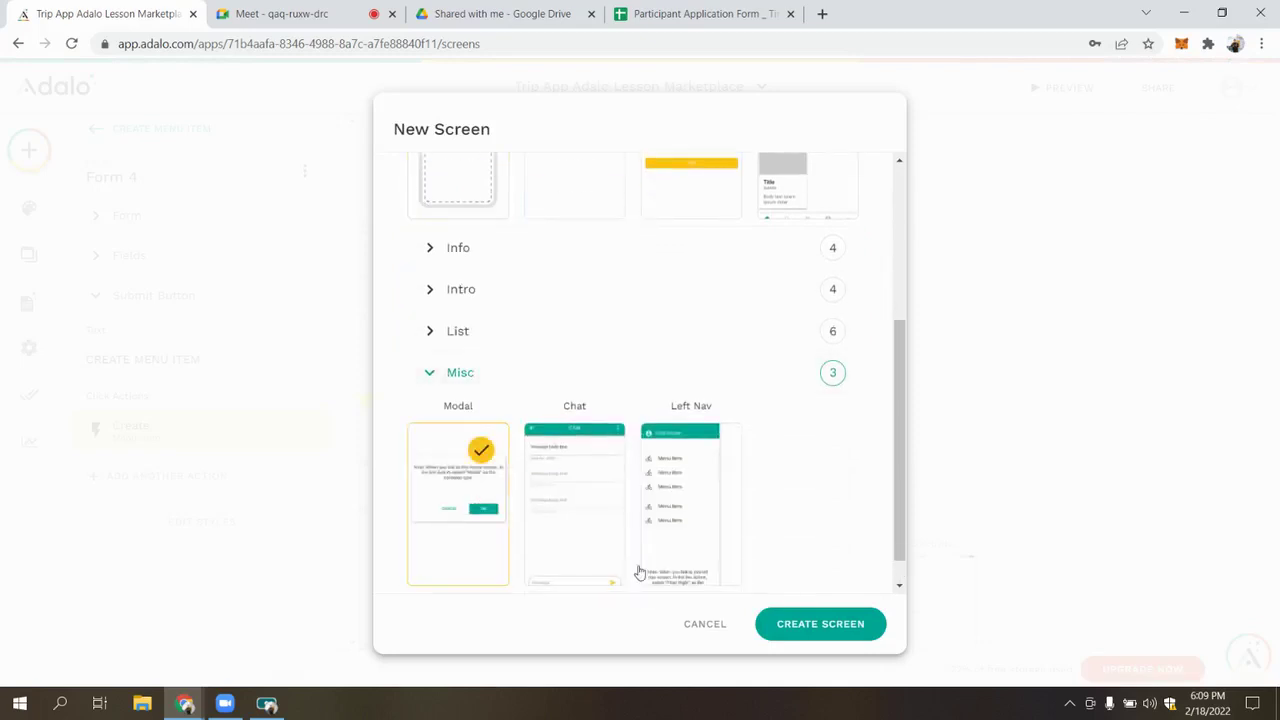
pyautogui.click(807, 626)
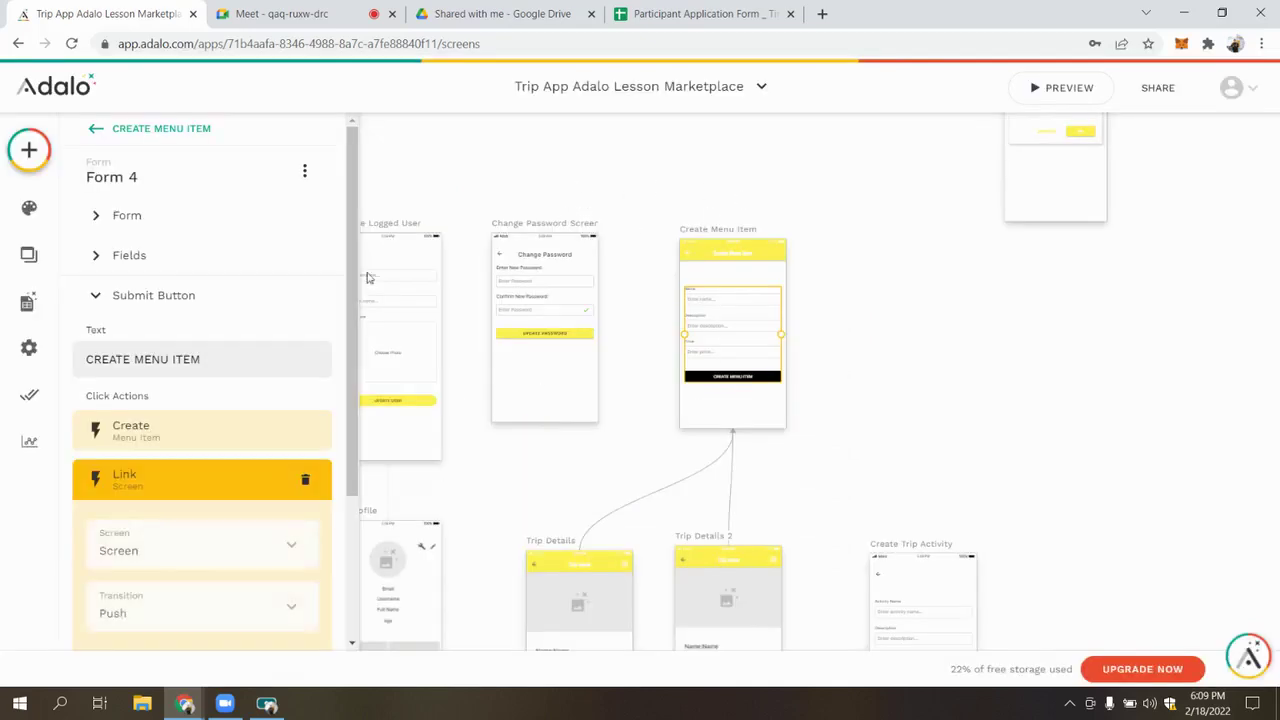
# Set the link transition to None and move the new Screen beside Create Menu Item
pyautogui.click(150, 610)
pyautogui.click(138, 280)
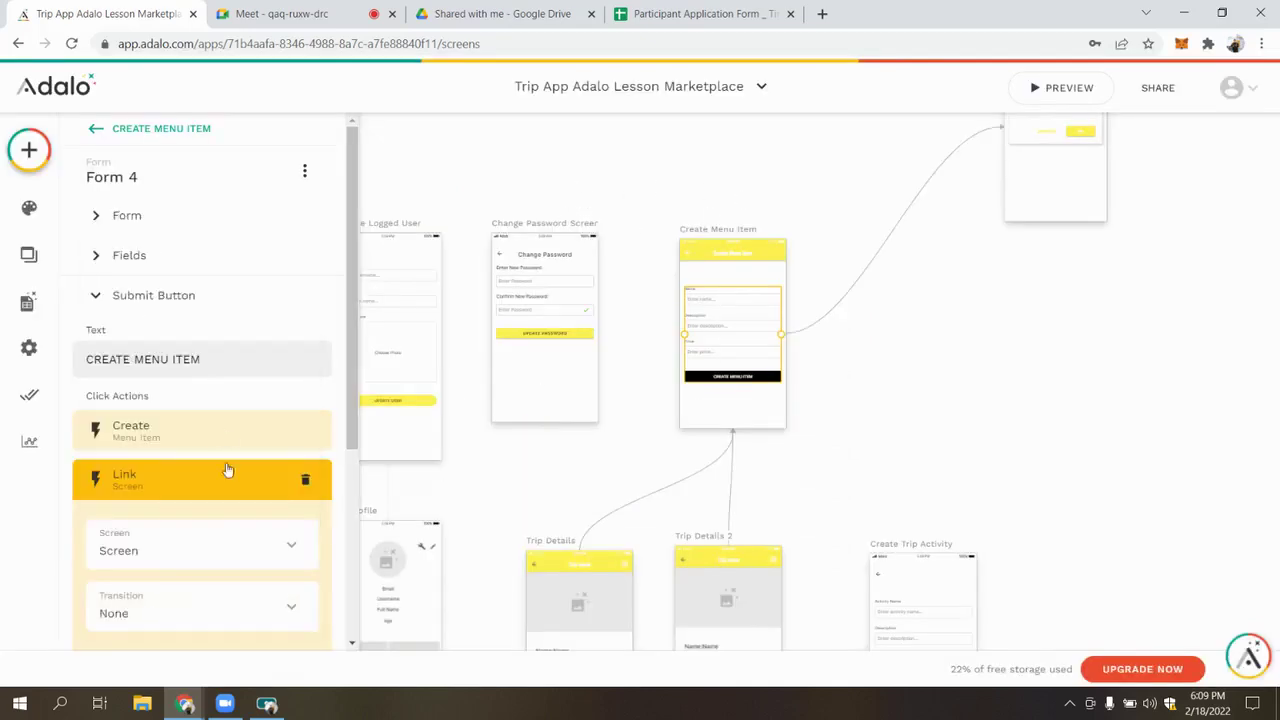
pyautogui.scroll(-3, 200, 500)
pyautogui.click(286, 629)
pyautogui.scroll(2, 1095, 280)
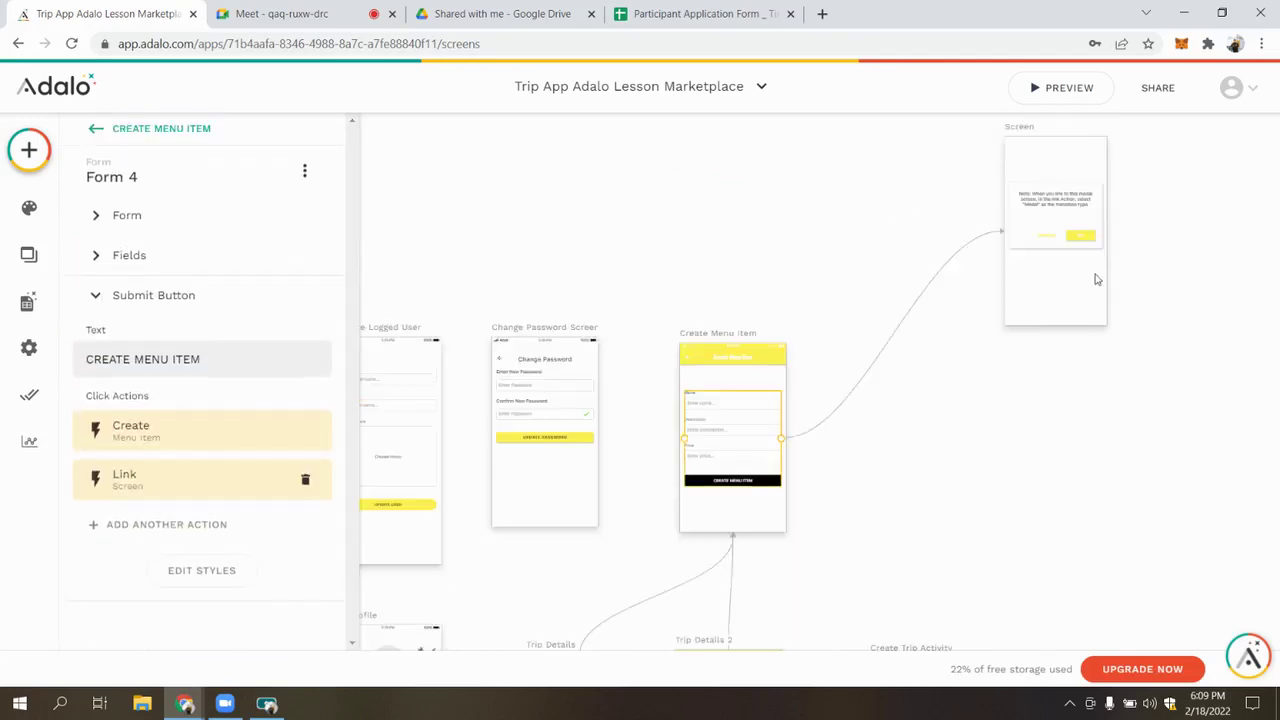
pyautogui.scroll(-5, 1100, 250)
pyautogui.moveTo(1048, 233); pyautogui.dragTo(1003, 290)
# Change the submit button's link transition to Modal, then select the blank Screen
pyautogui.click(947, 367)
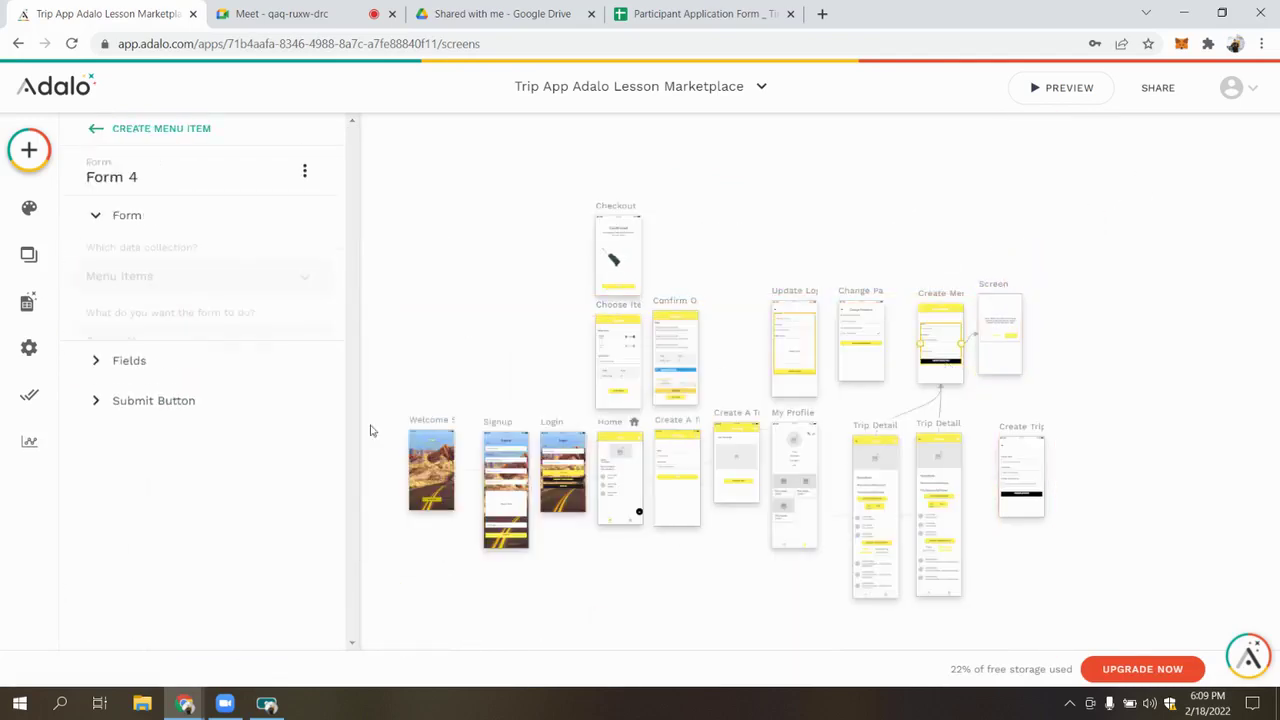
pyautogui.click(200, 440)
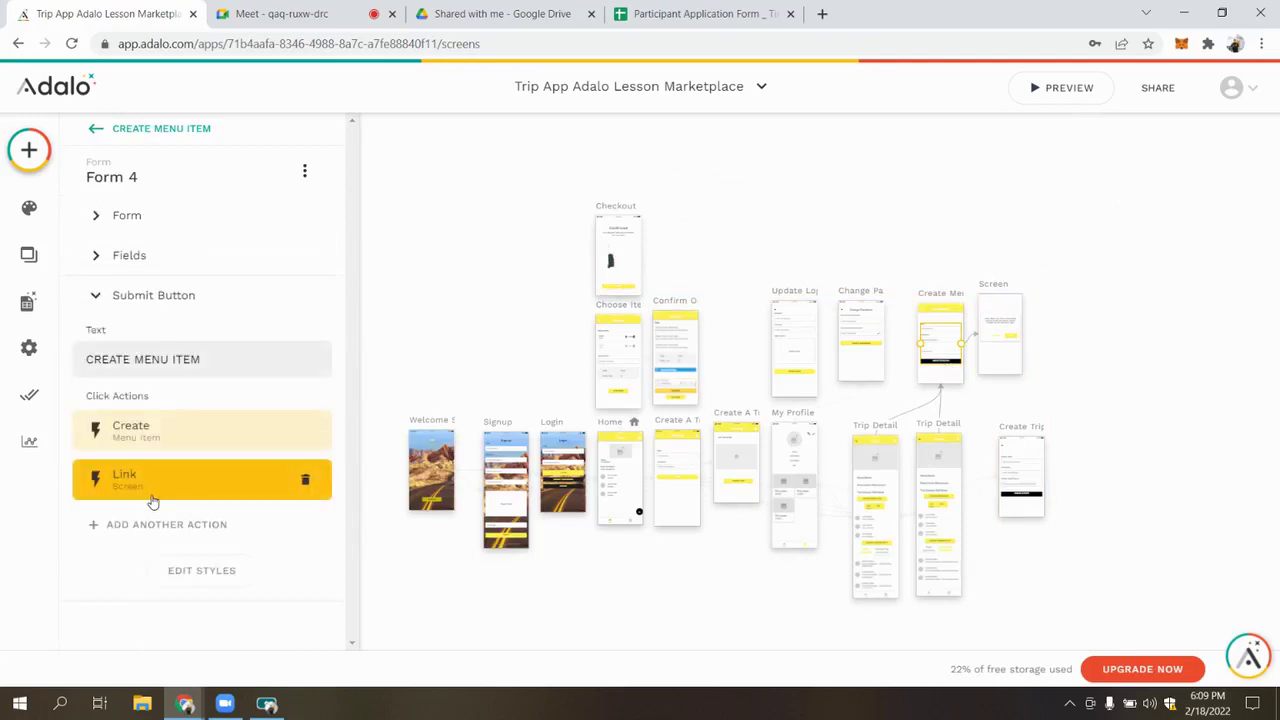
pyautogui.click(151, 498)
pyautogui.click(157, 608)
pyautogui.click(167, 251)
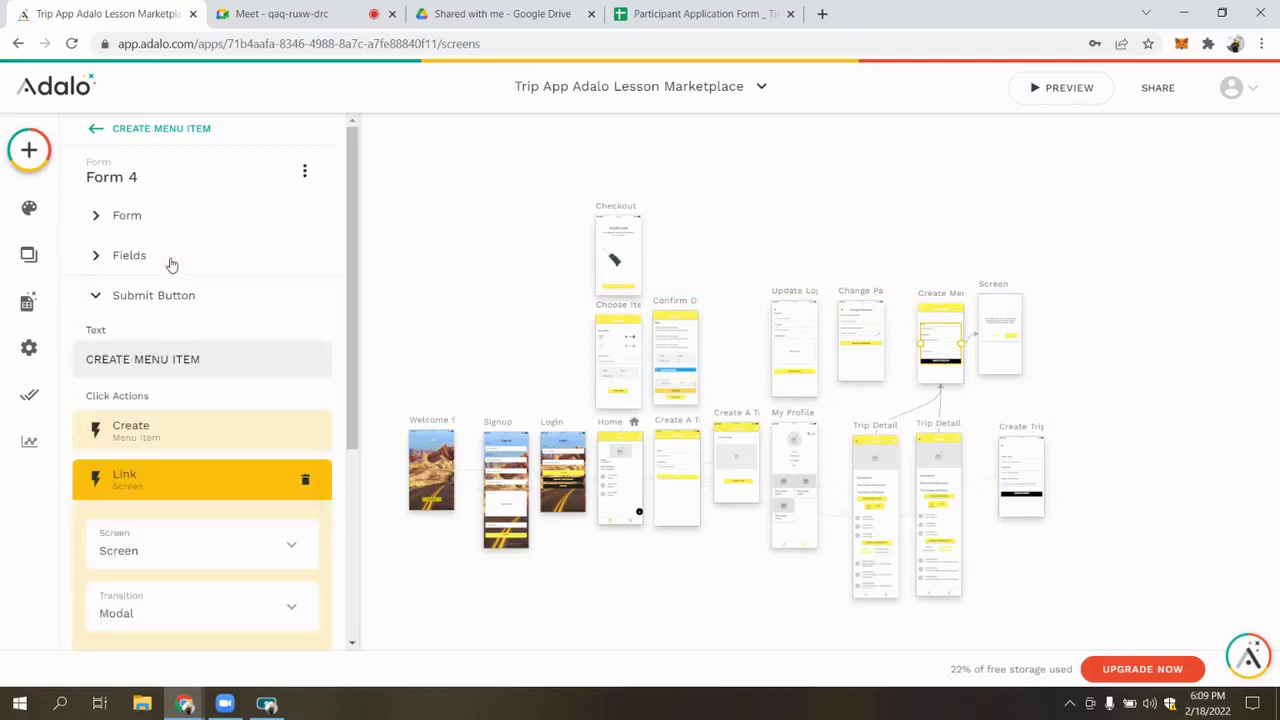
pyautogui.click(178, 478)
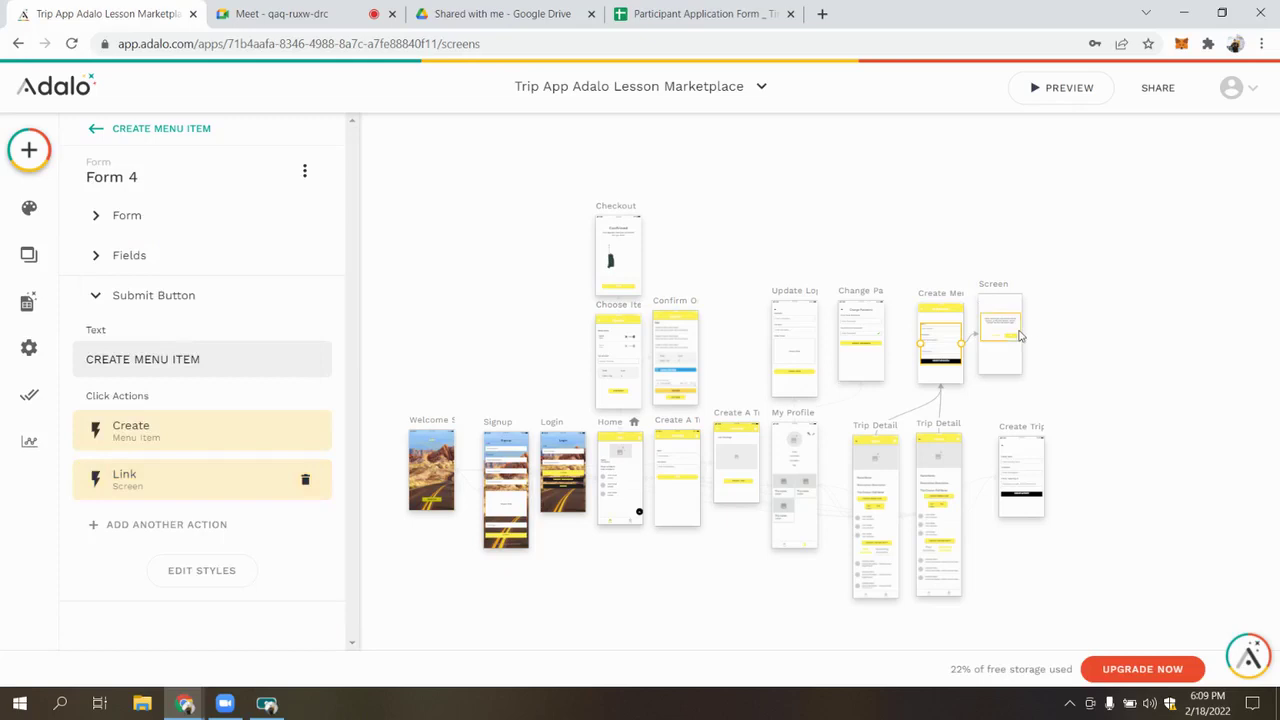
pyautogui.scroll(5, 1013, 305)
pyautogui.click(952, 249)
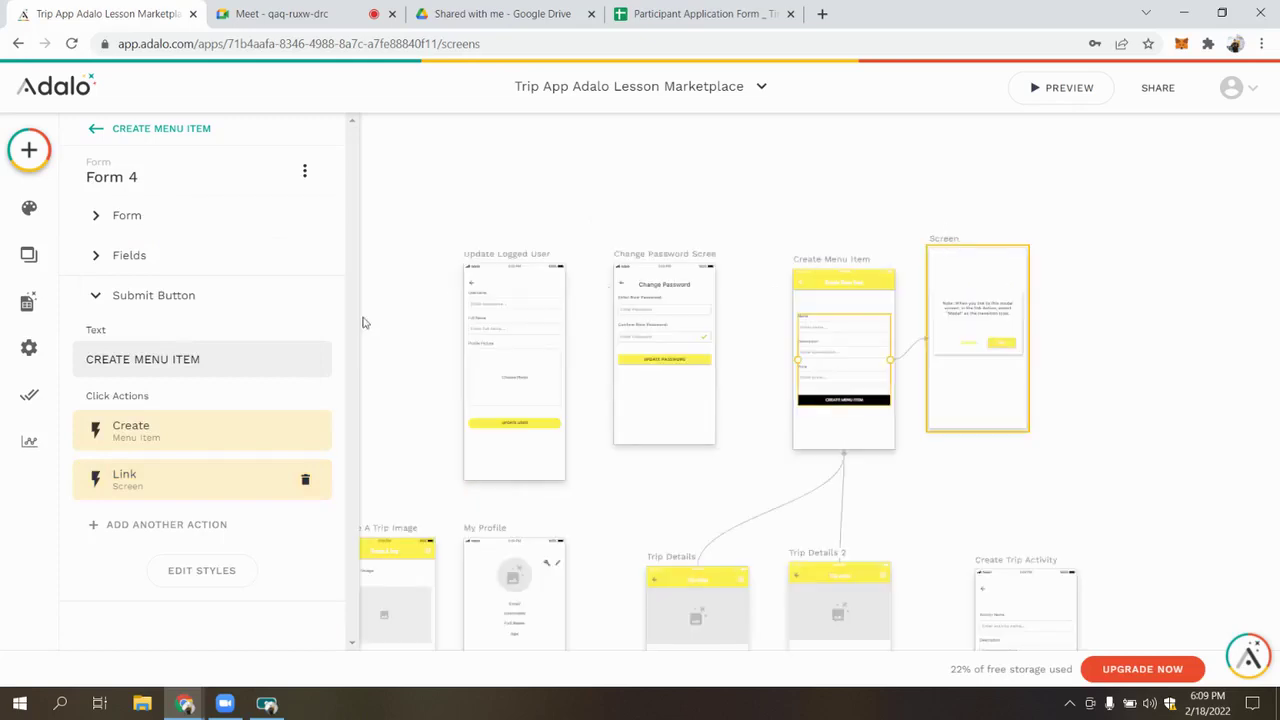
# Rename the modal screen to 'Item Created'
pyautogui.click(115, 178)
pyautogui.click(163, 240)
pyautogui.hotkey('ctrl', 'a')
pyautogui.press('BackSpace')
pyautogui.write('Item Create')
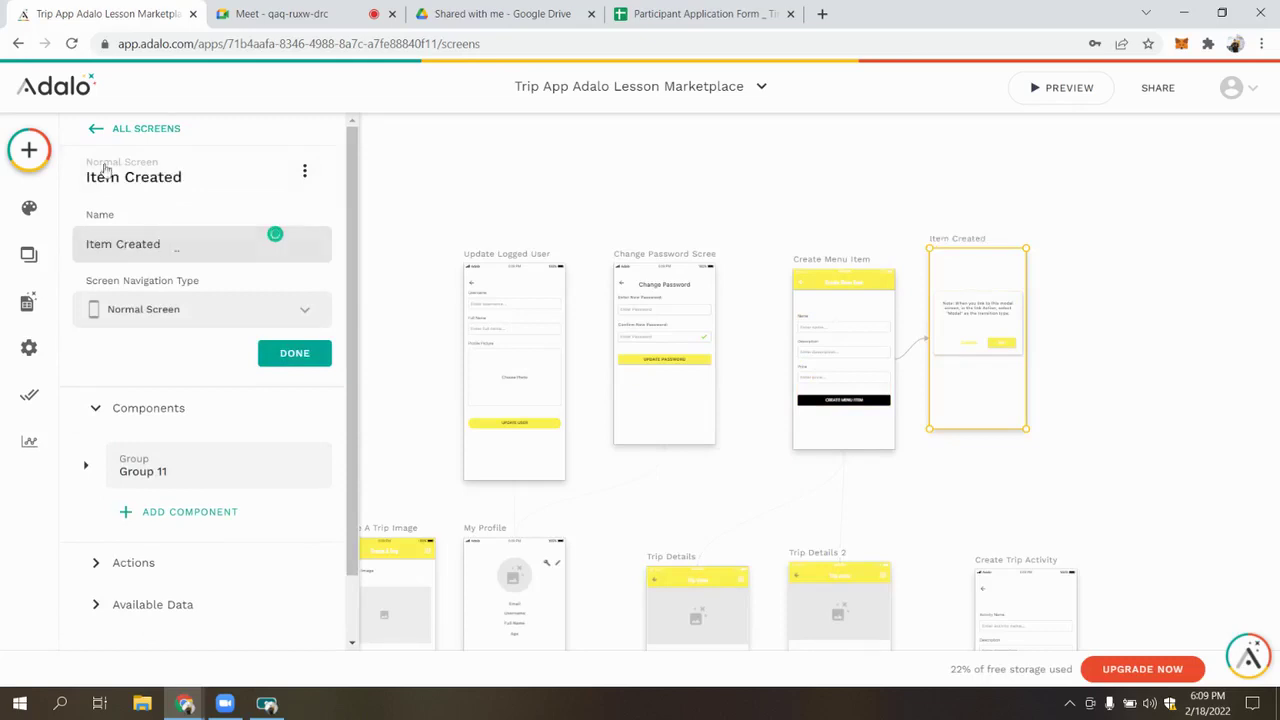
pyautogui.click(299, 362)
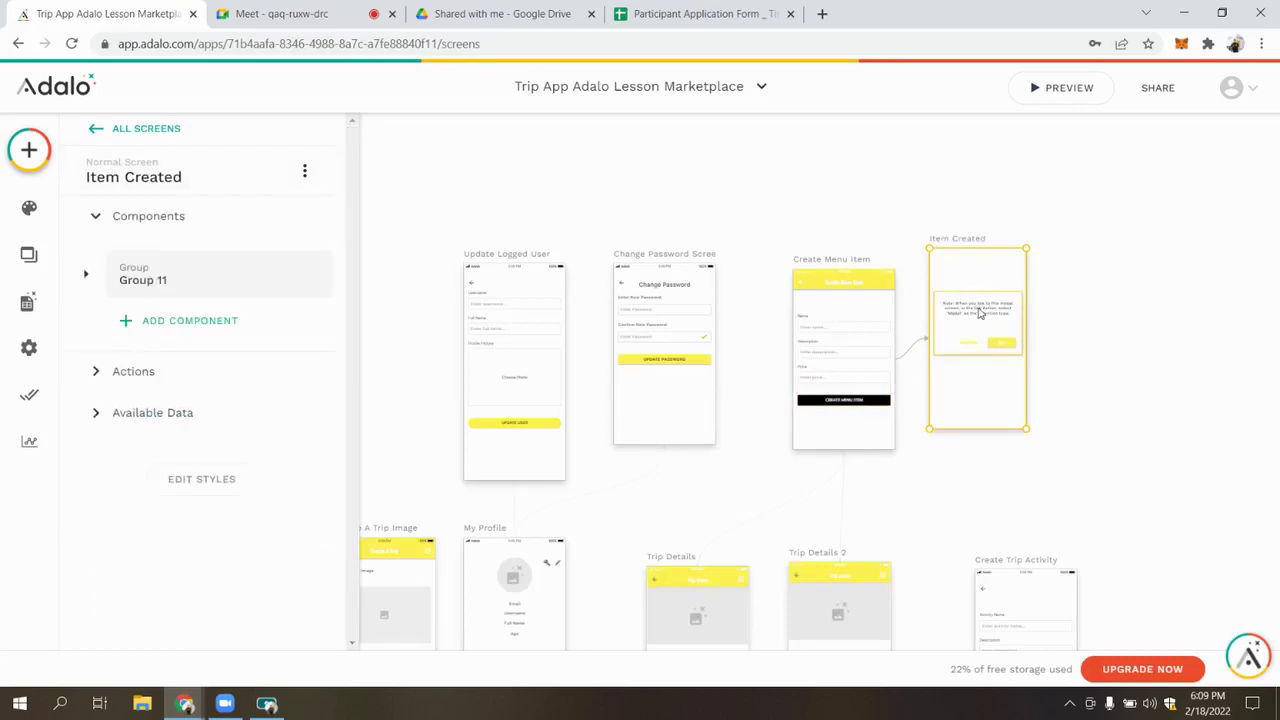
# Change the modal's note to 'Your item is now available to be purchased!' and move it lower
pyautogui.doubleClick(981, 313)
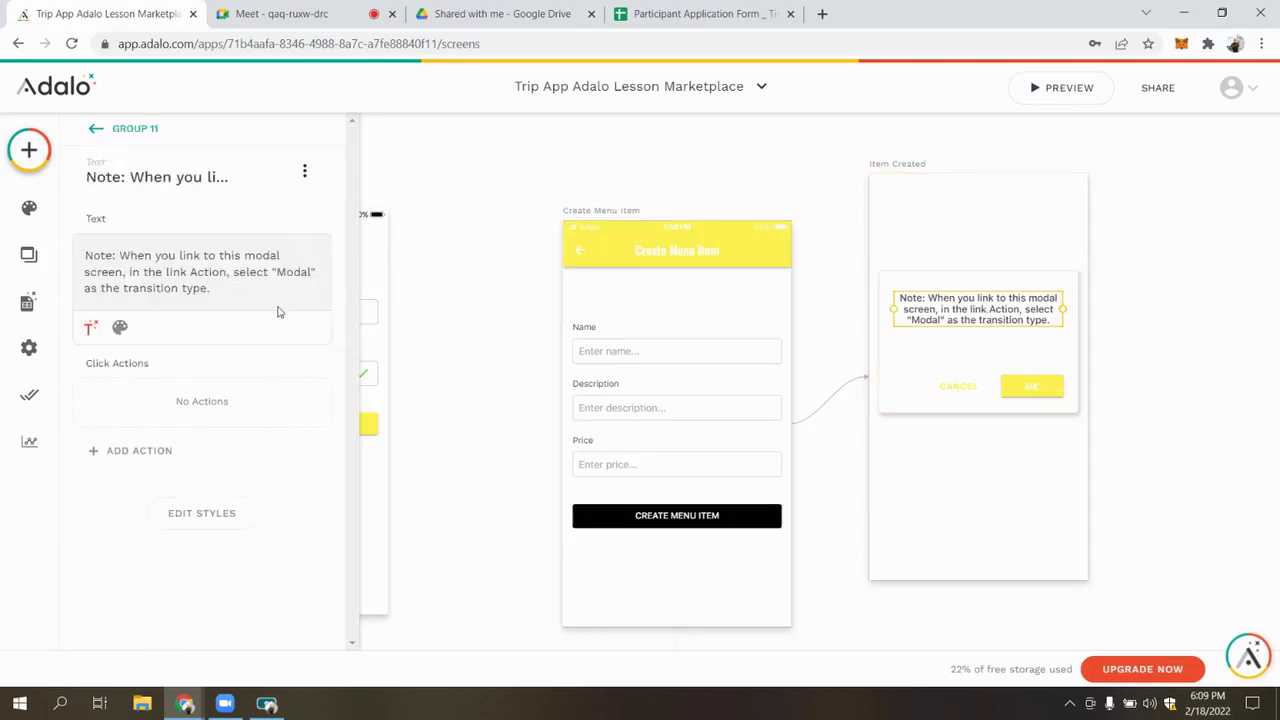
pyautogui.tripleClick(267, 288)
pyautogui.write('Y')
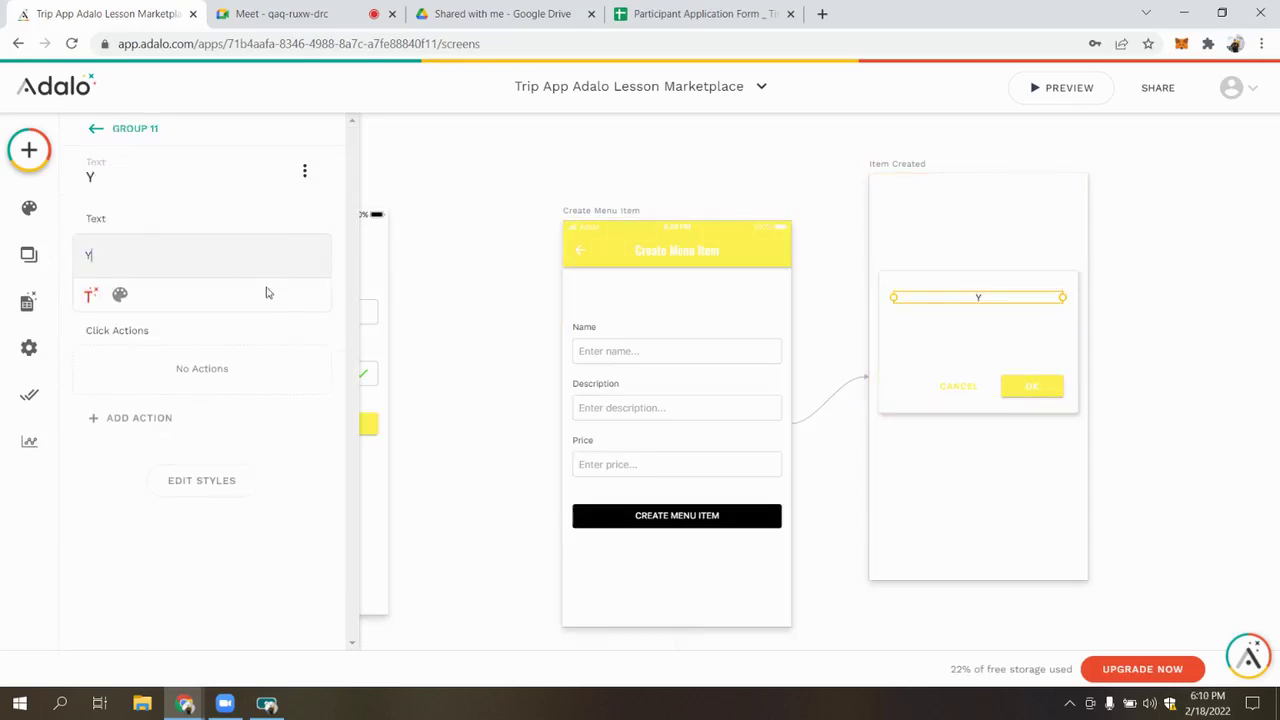
pyautogui.write('our item')
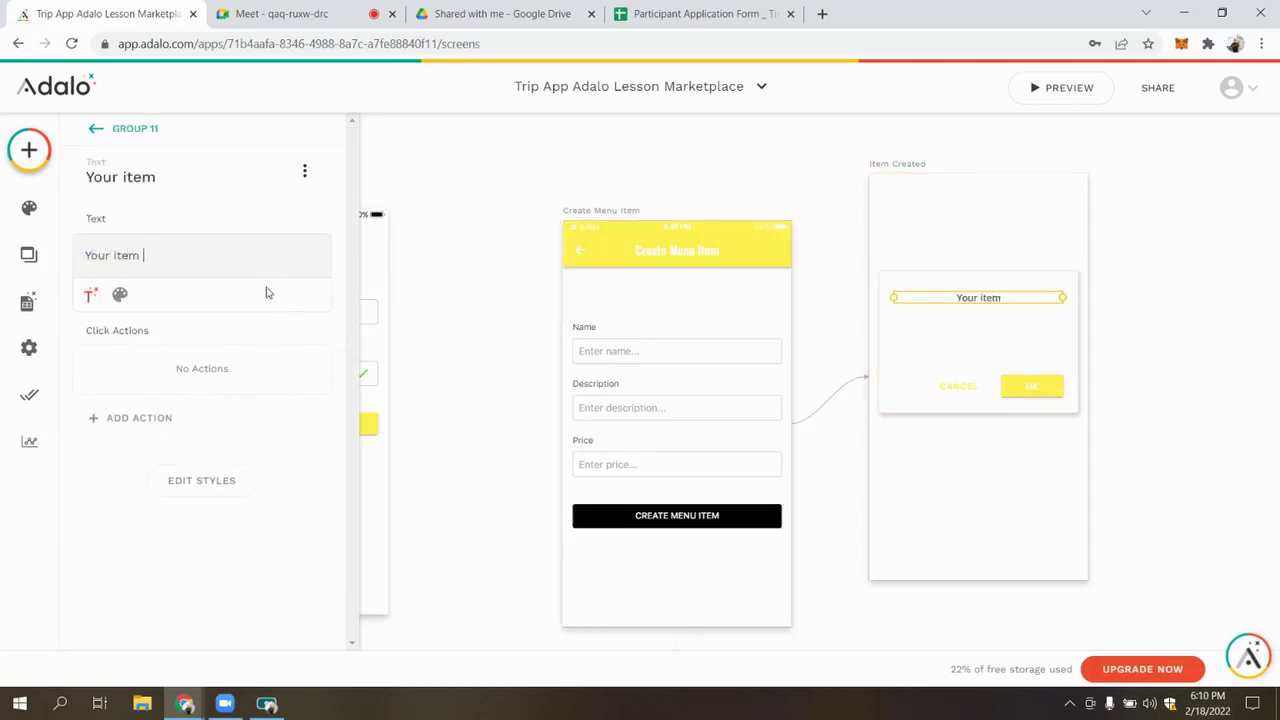
pyautogui.write(' is now ')
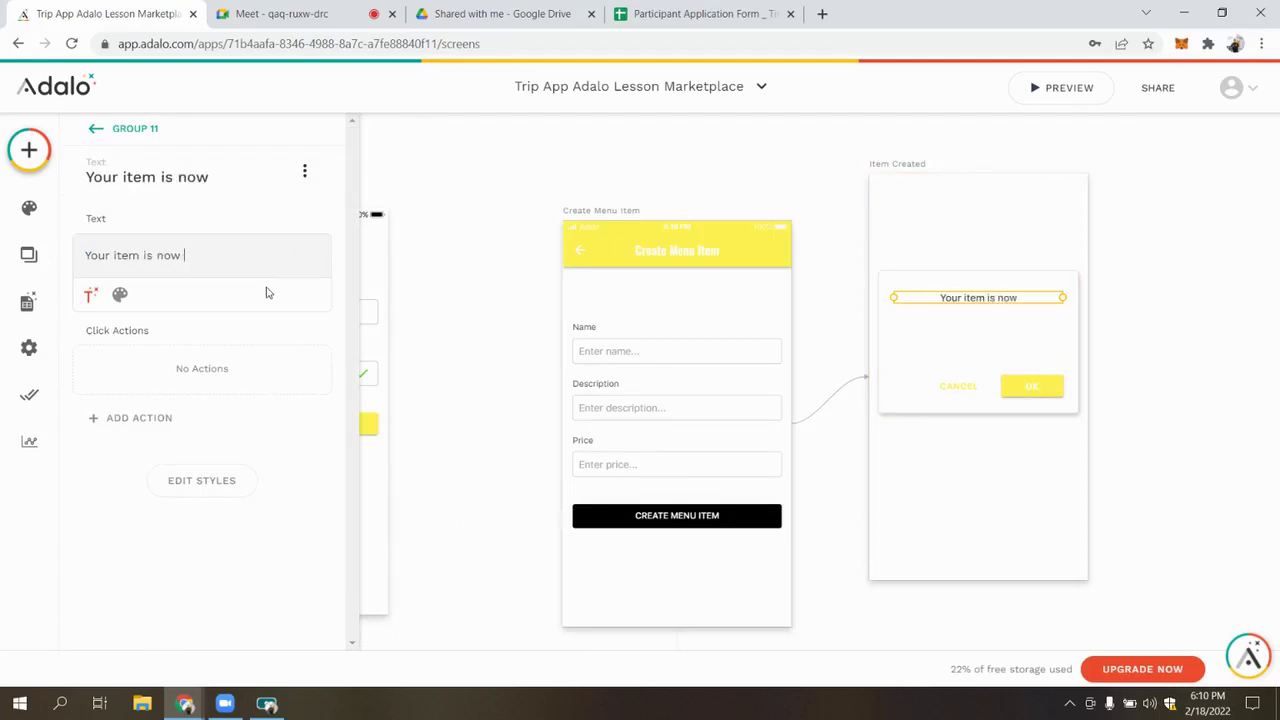
pyautogui.write('available t')
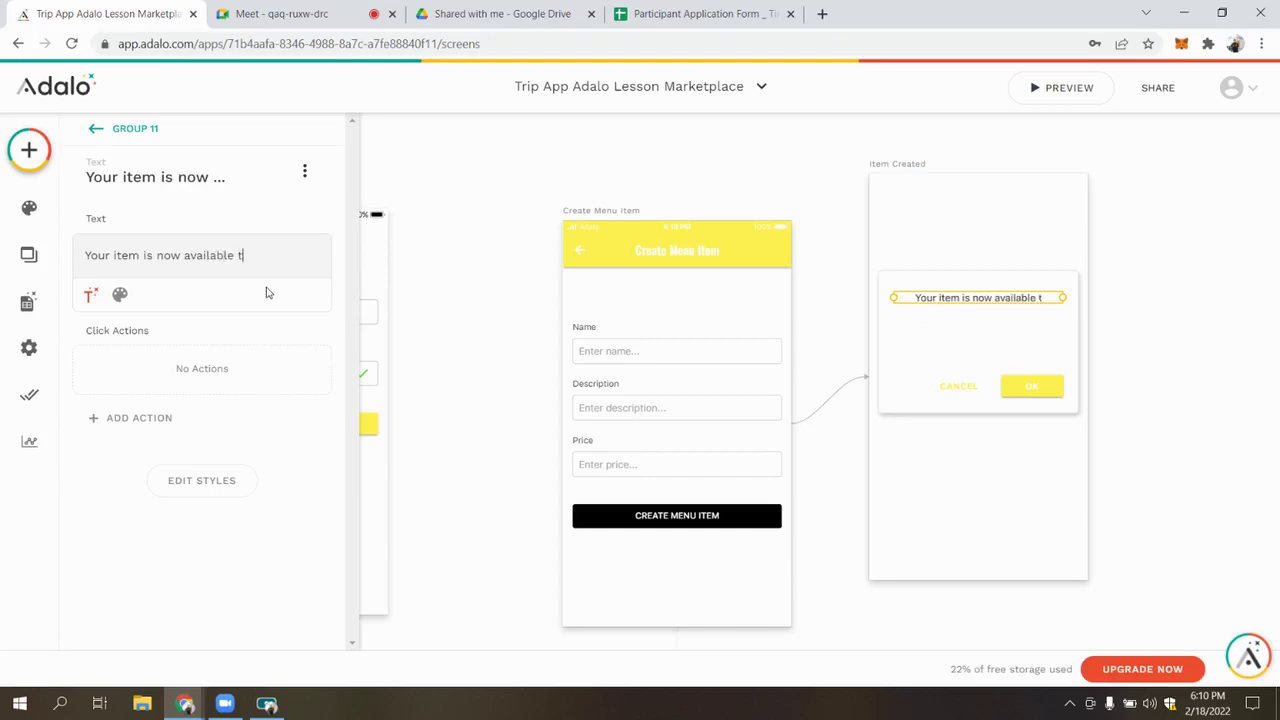
pyautogui.write('o be')
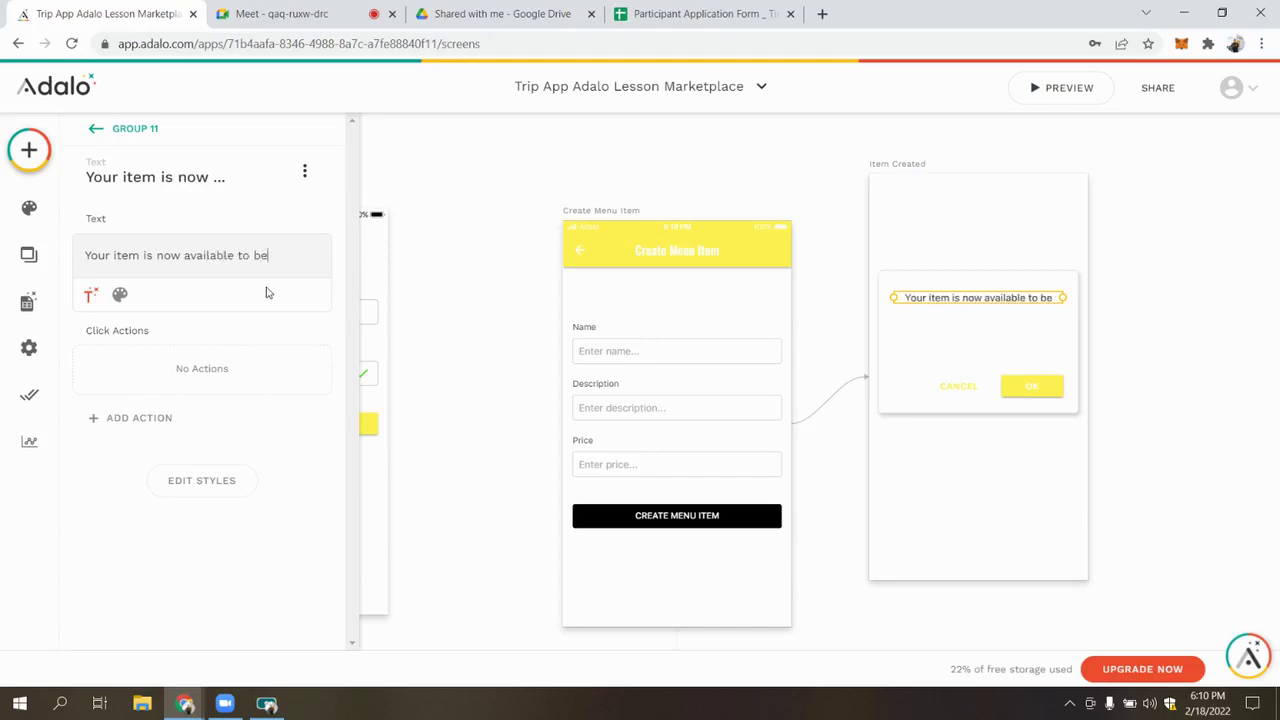
pyautogui.write(' purchased')
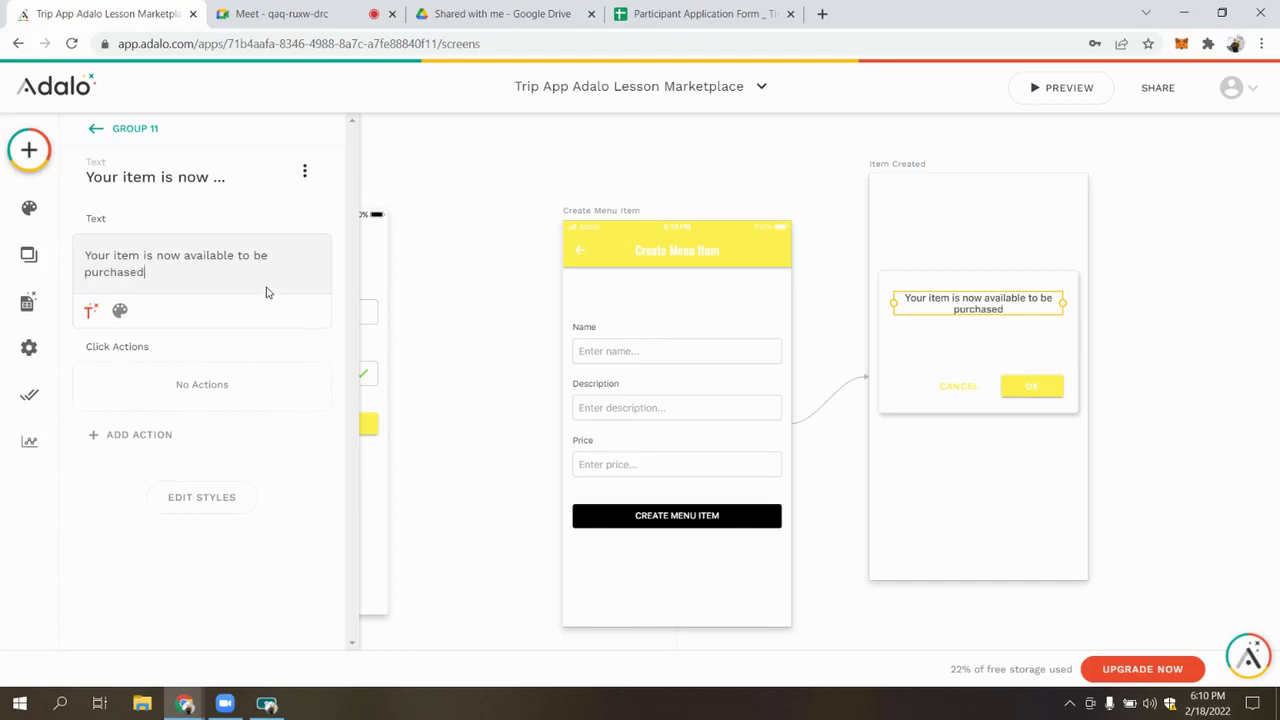
pyautogui.write('!')
pyautogui.moveTo(974, 307); pyautogui.dragTo(980, 342)
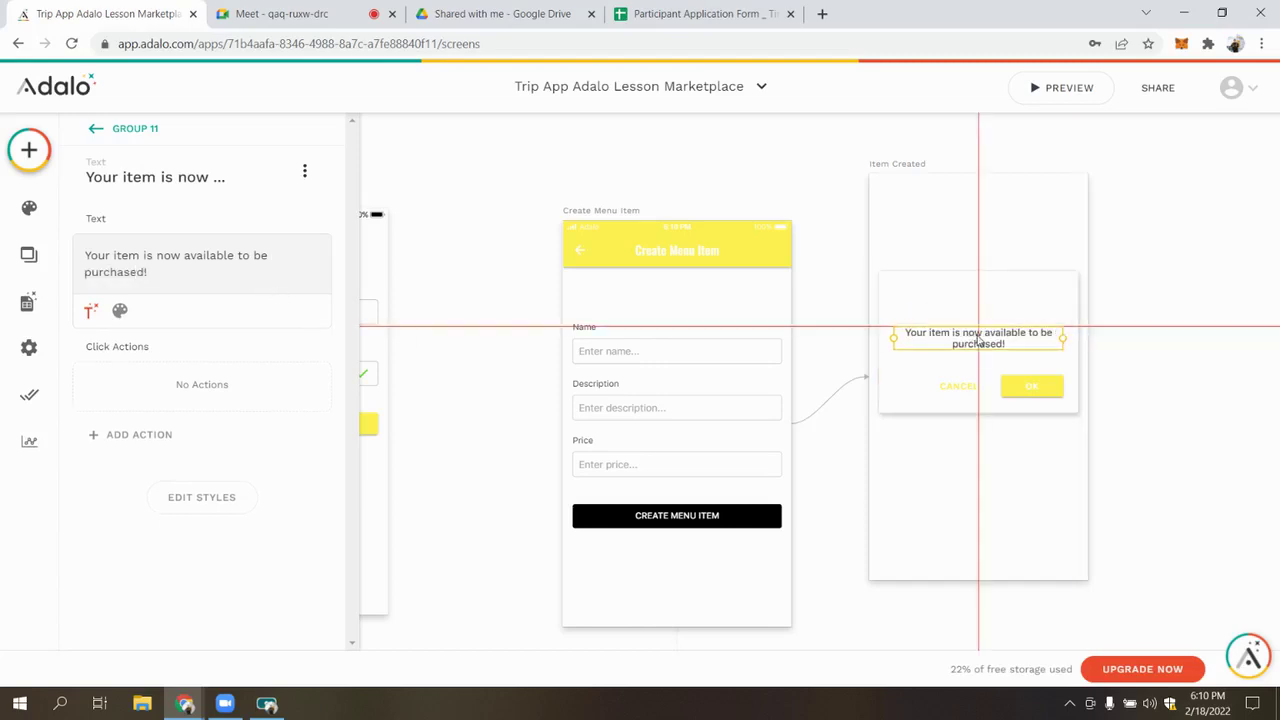
# Delete the Cancel button and centre the OK button in the modal
pyautogui.click(1042, 393)
pyautogui.click(953, 391)
pyautogui.press('Delete')
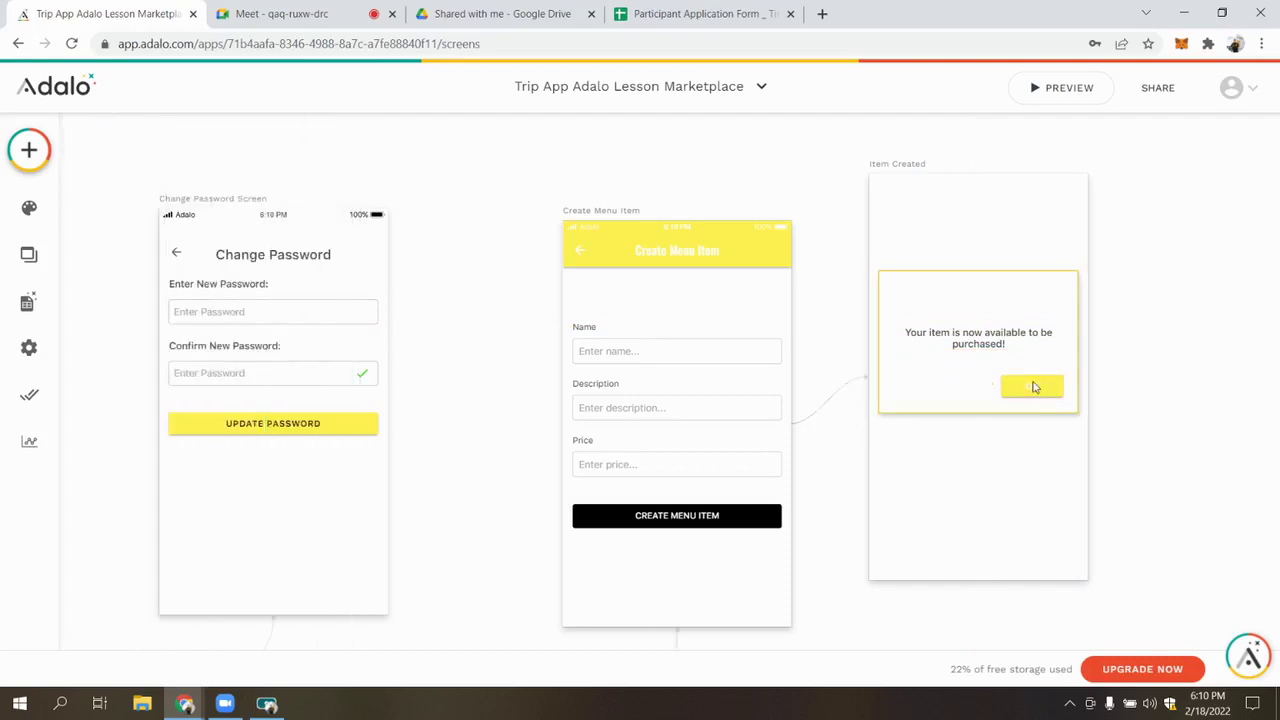
pyautogui.moveTo(1034, 387); pyautogui.dragTo(980, 392)
# Replace OK's action with a Link to the Home screen using no transition
pyautogui.scroll(-3, 200, 506)
pyautogui.click(305, 548)
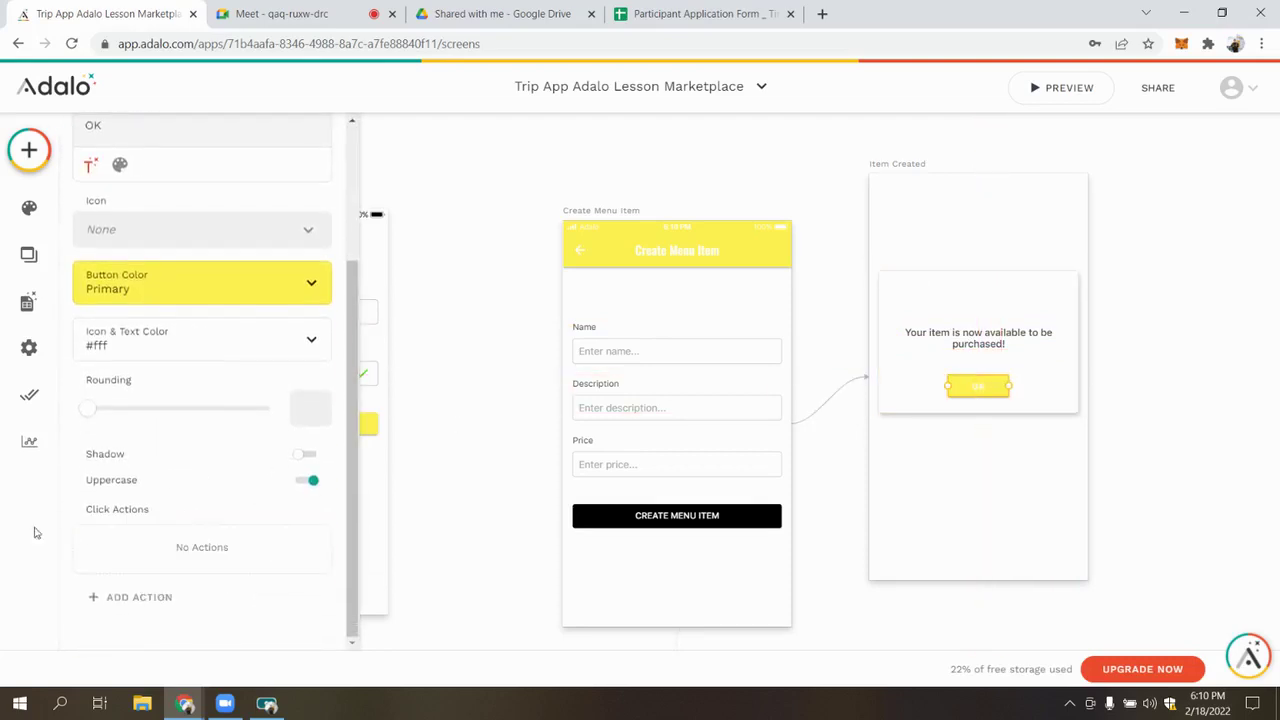
pyautogui.click(140, 597)
pyautogui.moveTo(220, 292)
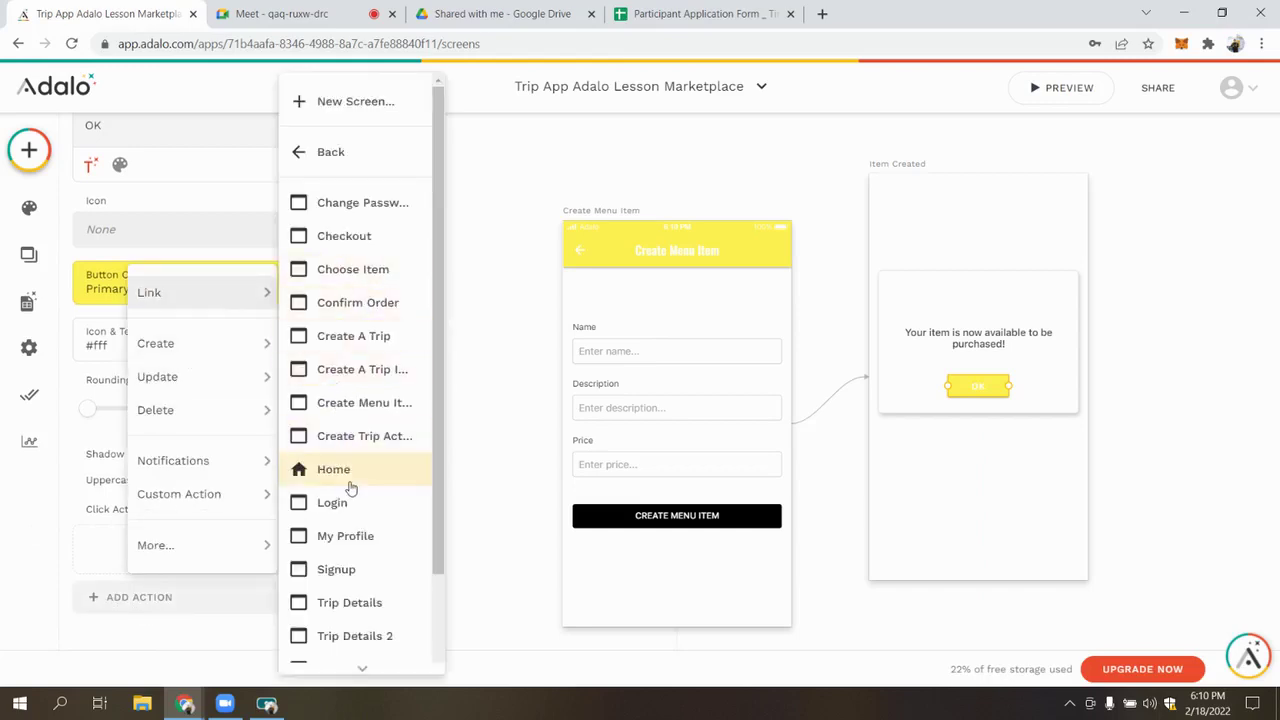
pyautogui.click(345, 470)
pyautogui.click(197, 446)
pyautogui.click(132, 166)
pyautogui.click(296, 546)
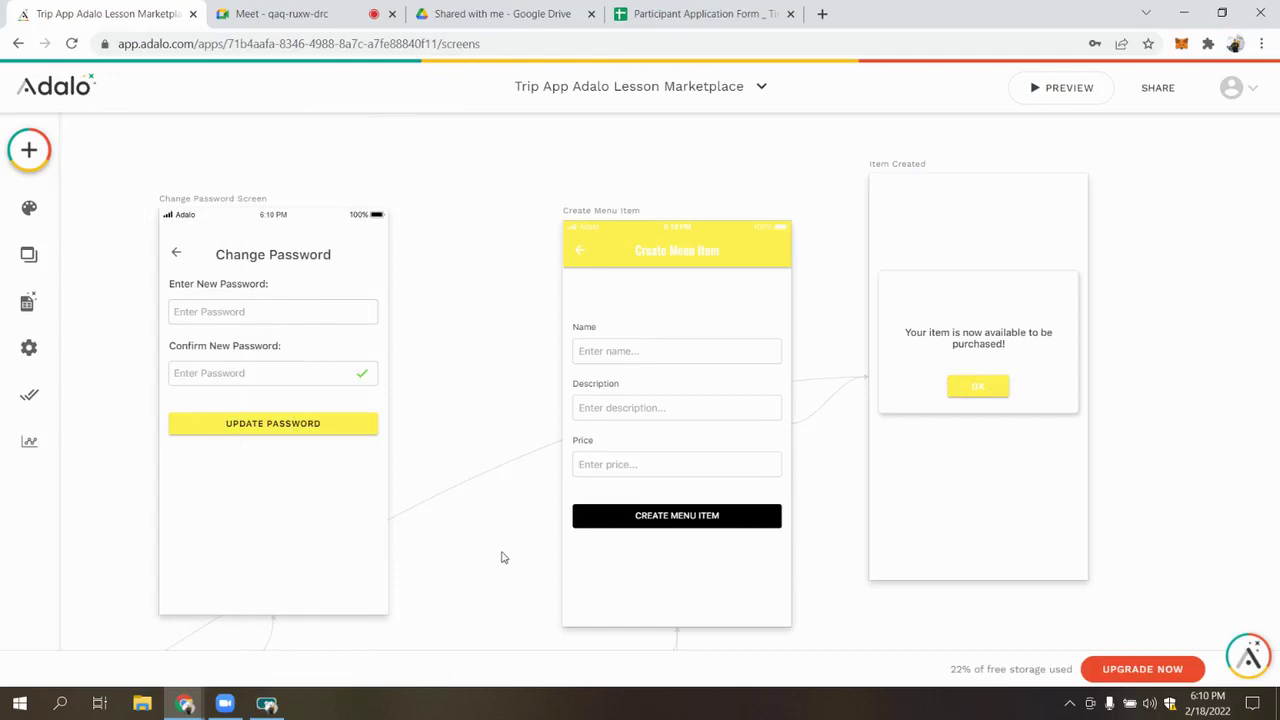
pyautogui.scroll(-5, 843, 234)
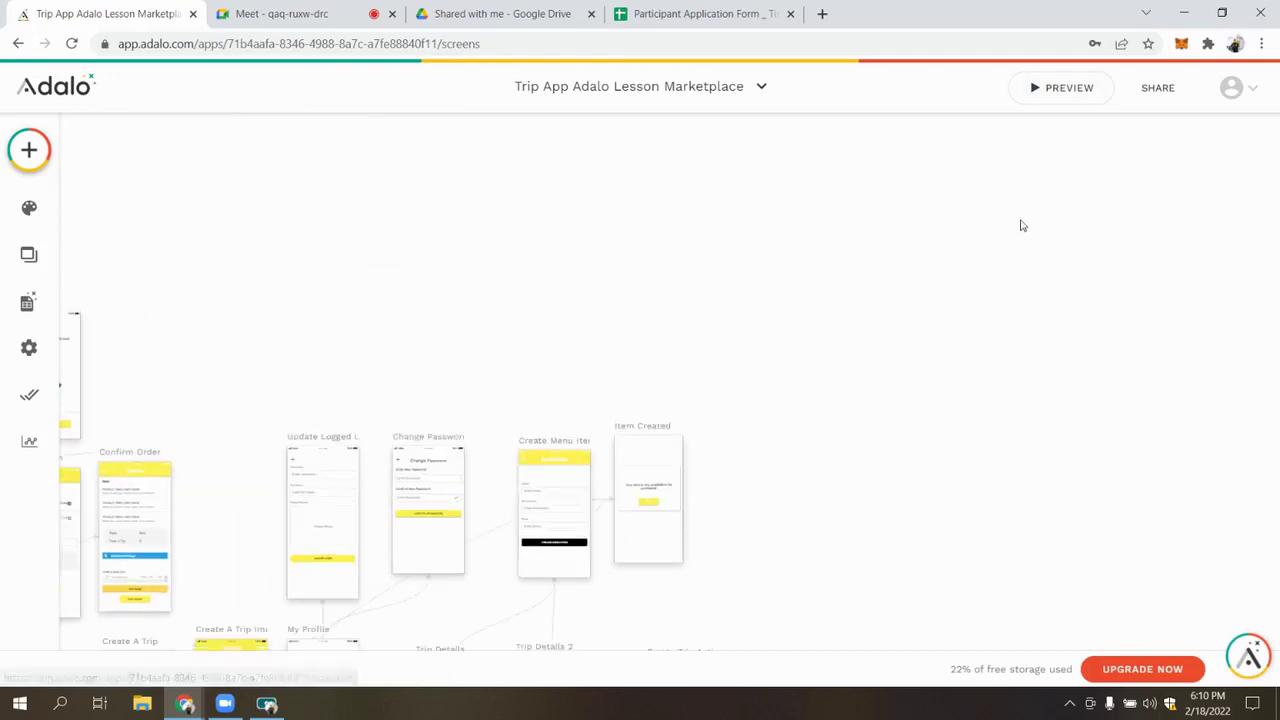
# In preview, go to Profile, open Trip To Barcelona, and open Create Menu Item
pyautogui.click(1078, 92)
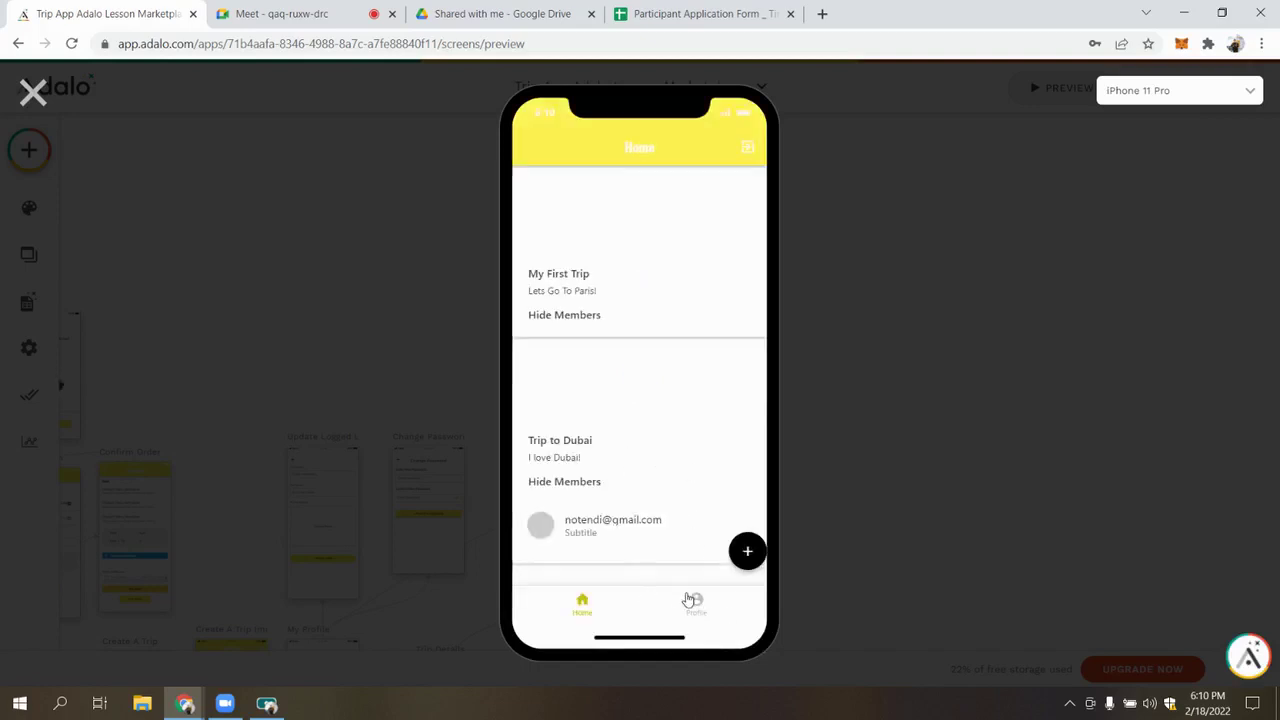
pyautogui.click(678, 604)
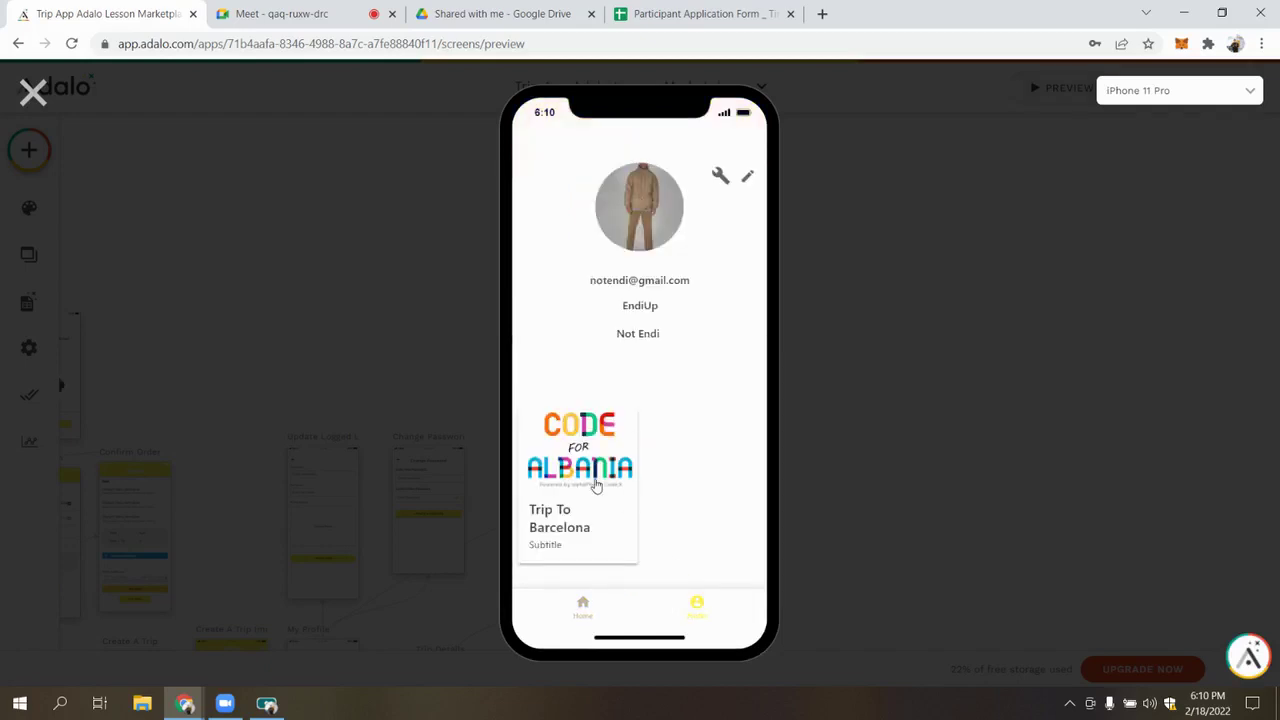
pyautogui.click(595, 485)
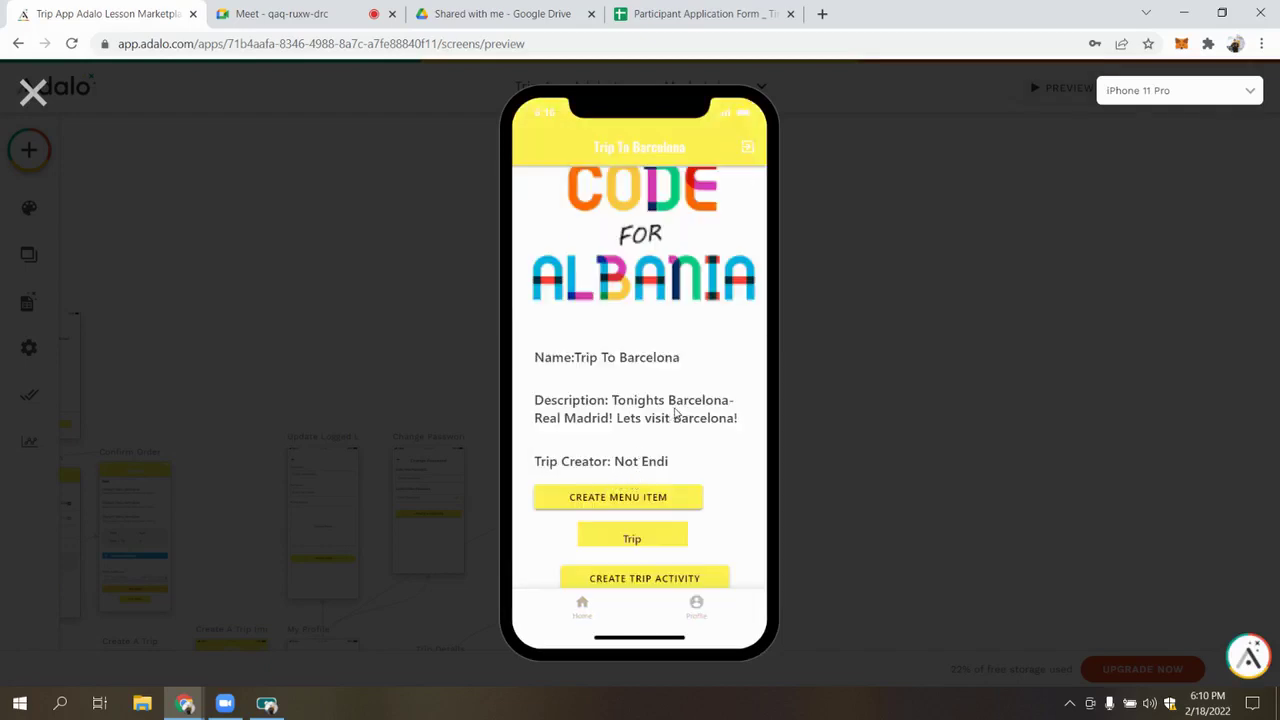
pyautogui.scroll(-1, 675, 413)
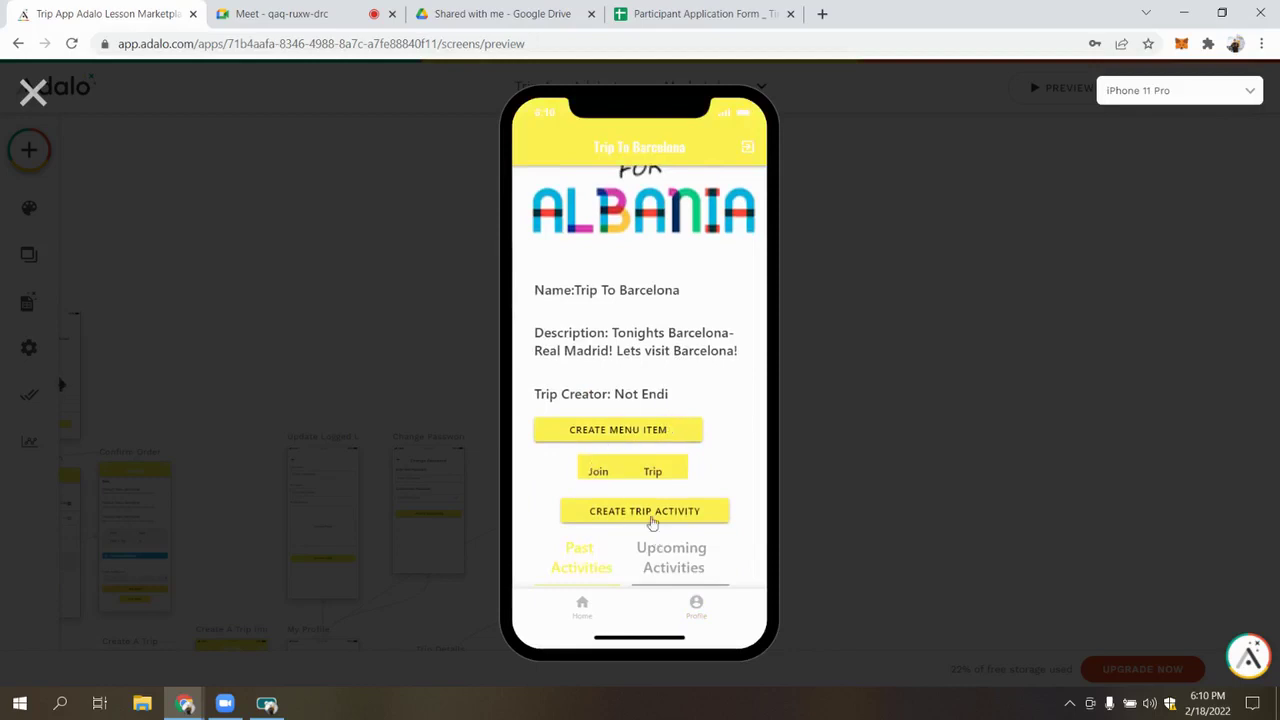
pyautogui.scroll(-1, 651, 523)
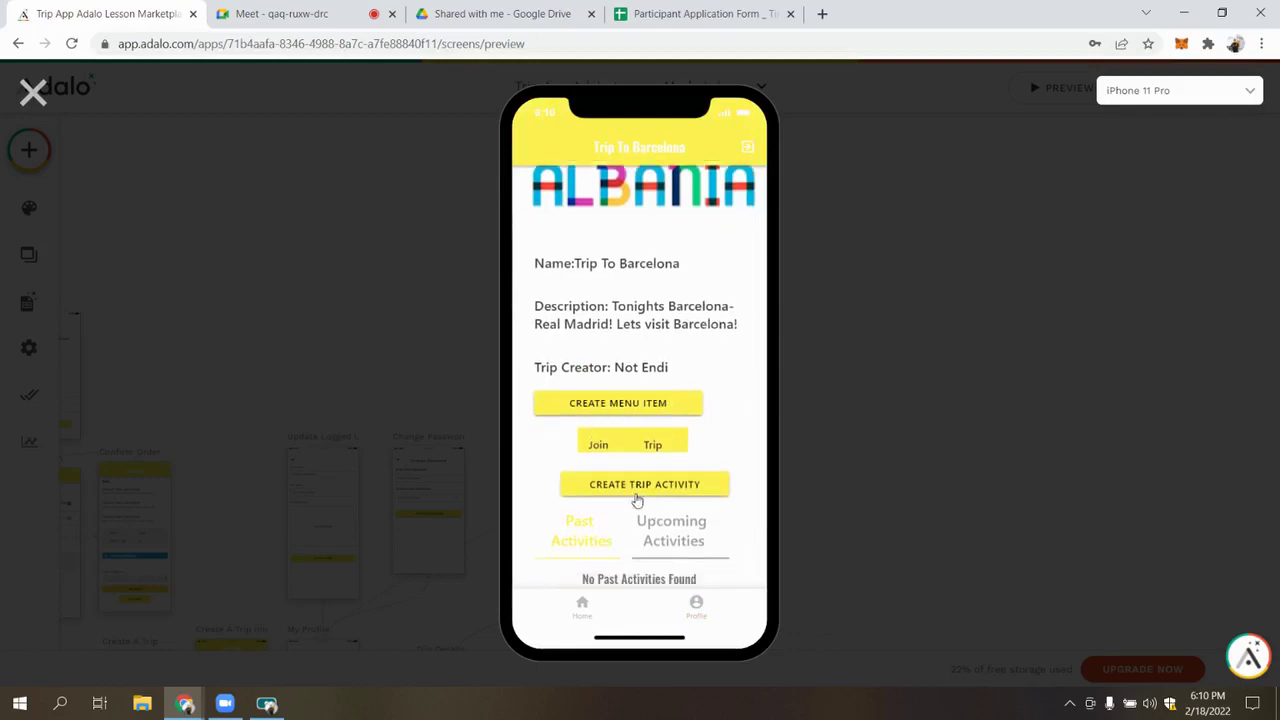
pyautogui.click(619, 397)
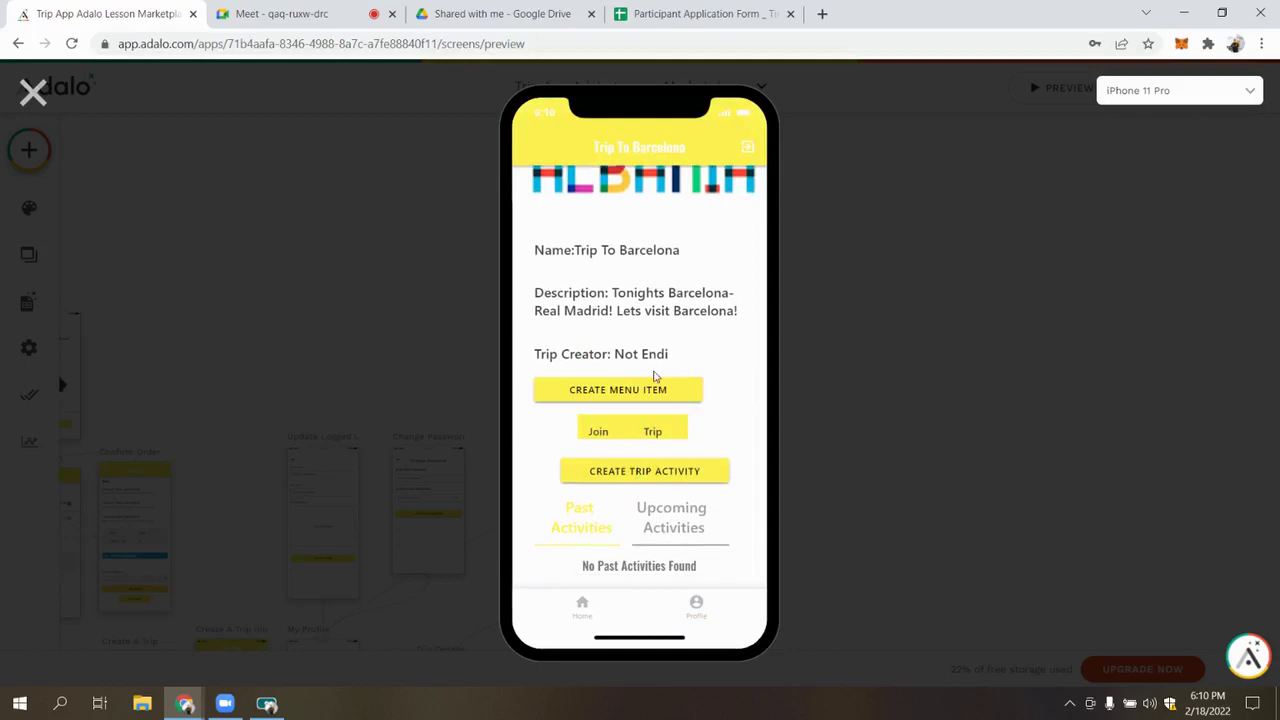
# Enter 'Trip to Barca' as the name and begin the description 'It will happe'
pyautogui.click(594, 251)
pyautogui.write('Trip to Barca')
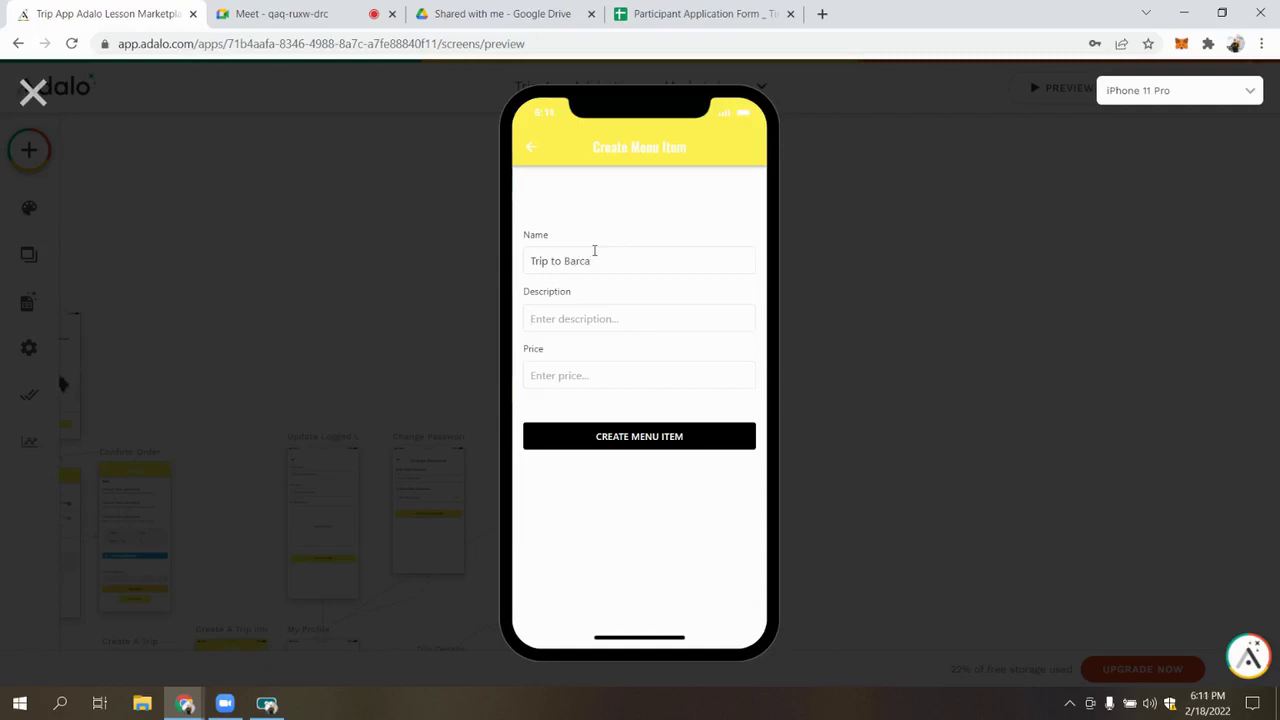
pyautogui.write('It')
pyautogui.write('om')
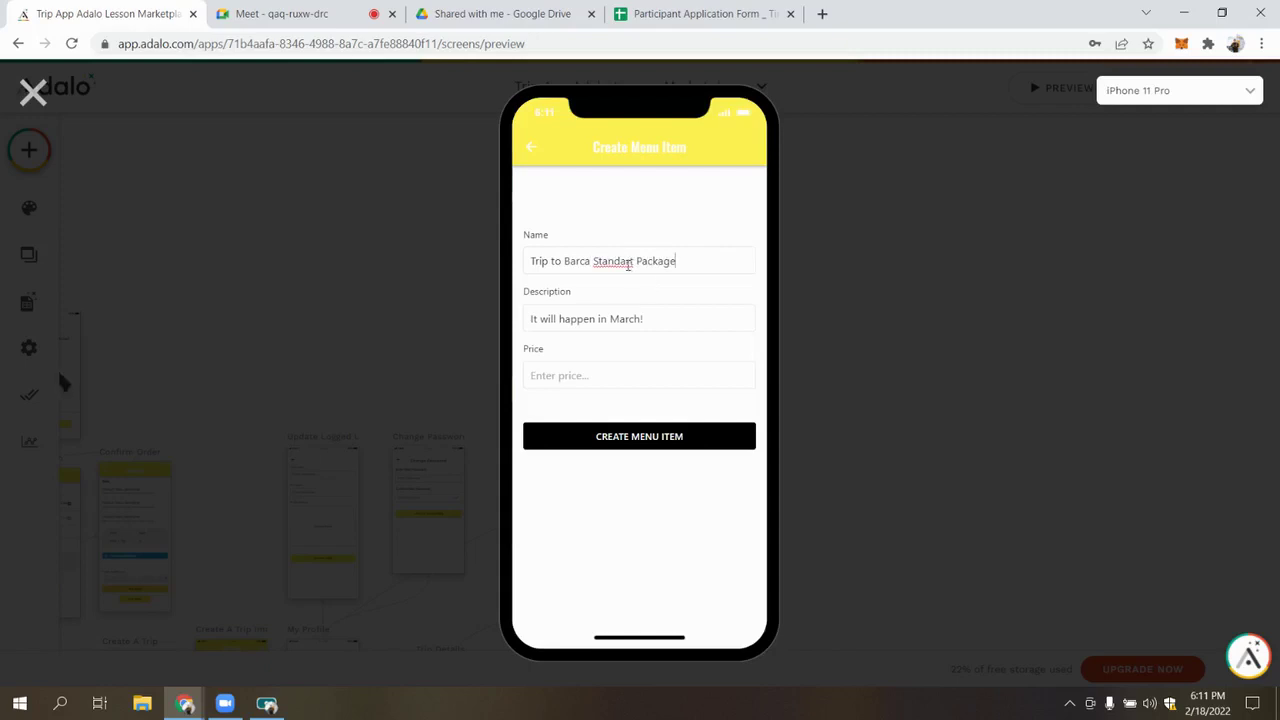
# Create the menu item with price 1 and dismiss the confirmation dialog
pyautogui.click(609, 367)
pyautogui.write('130')
pyautogui.click(654, 448)
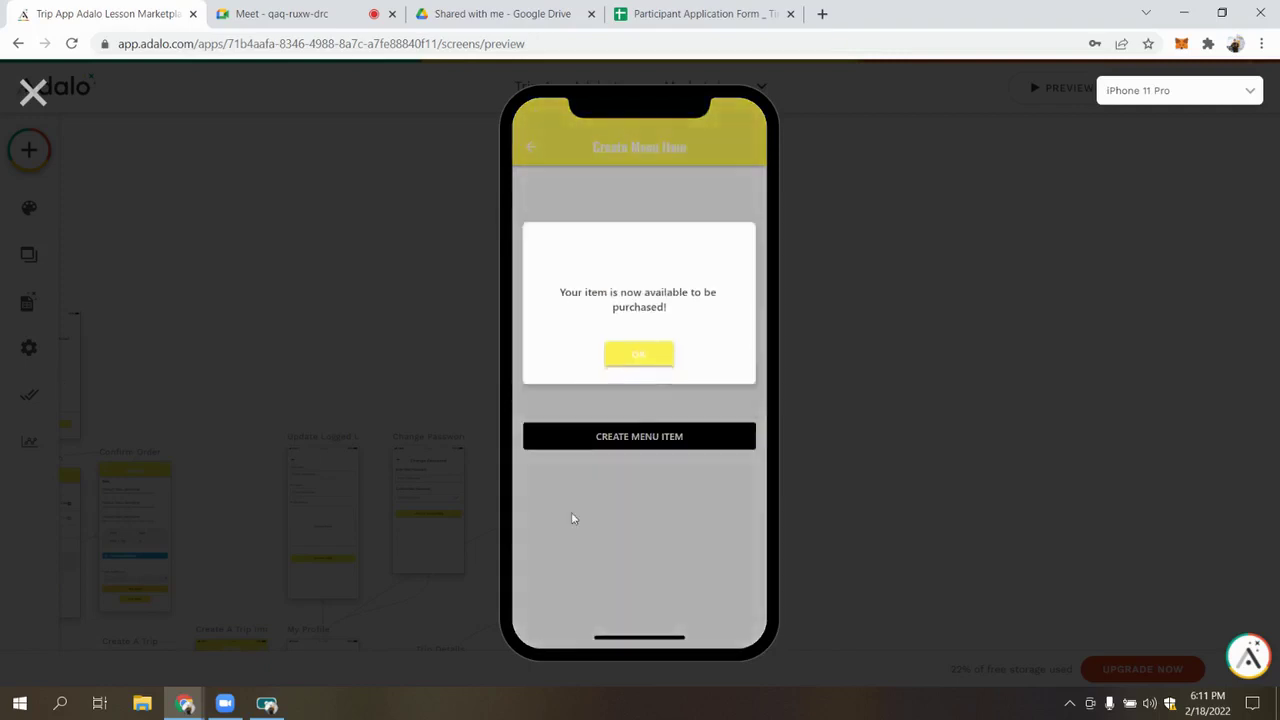
pyautogui.click(646, 359)
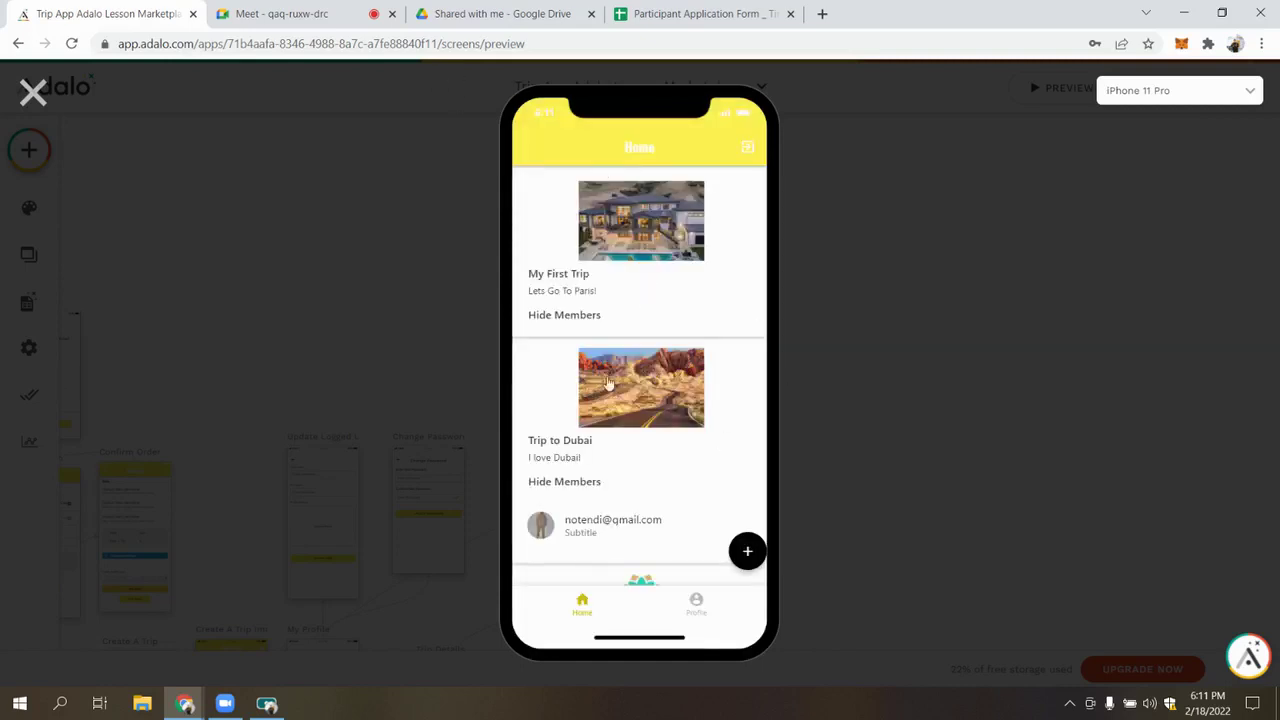
# Visit the profile and edit-profile screens in the preview, then return home
pyautogui.scroll(-3, 703, 463)
pyautogui.scroll(3, 620, 294)
pyautogui.scroll(-1, 645, 422)
pyautogui.click(697, 607)
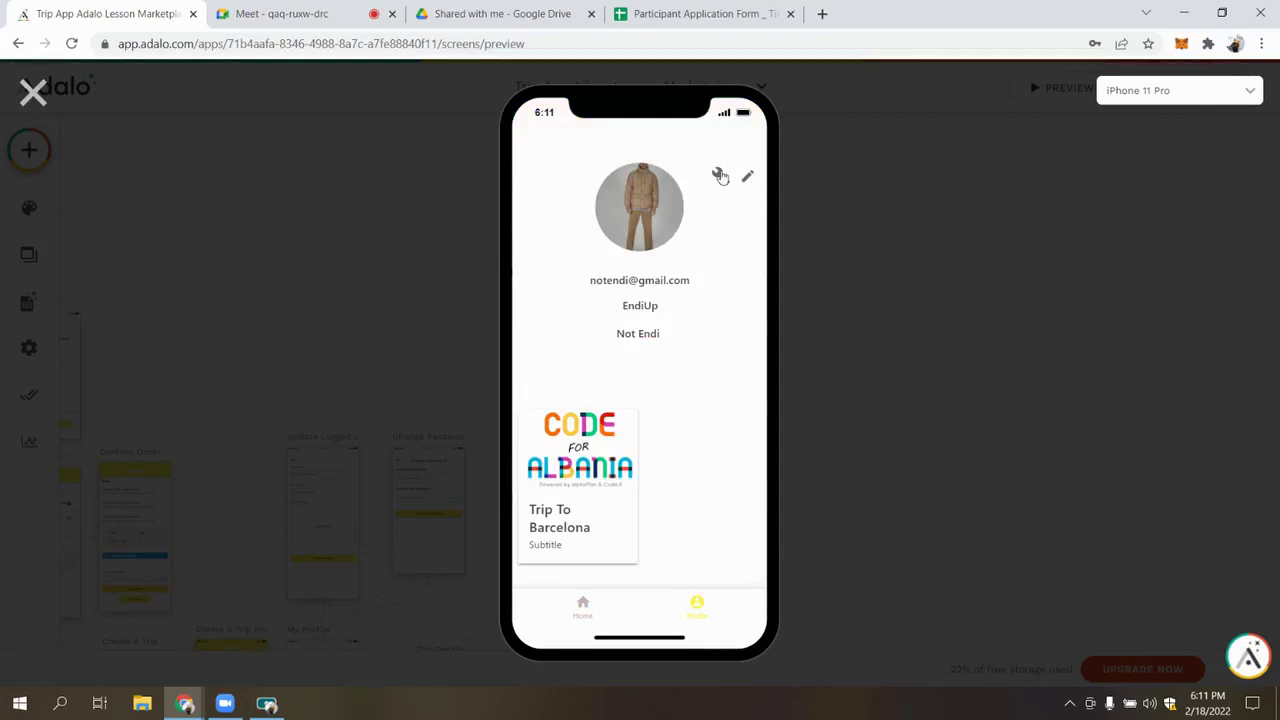
pyautogui.click(719, 175)
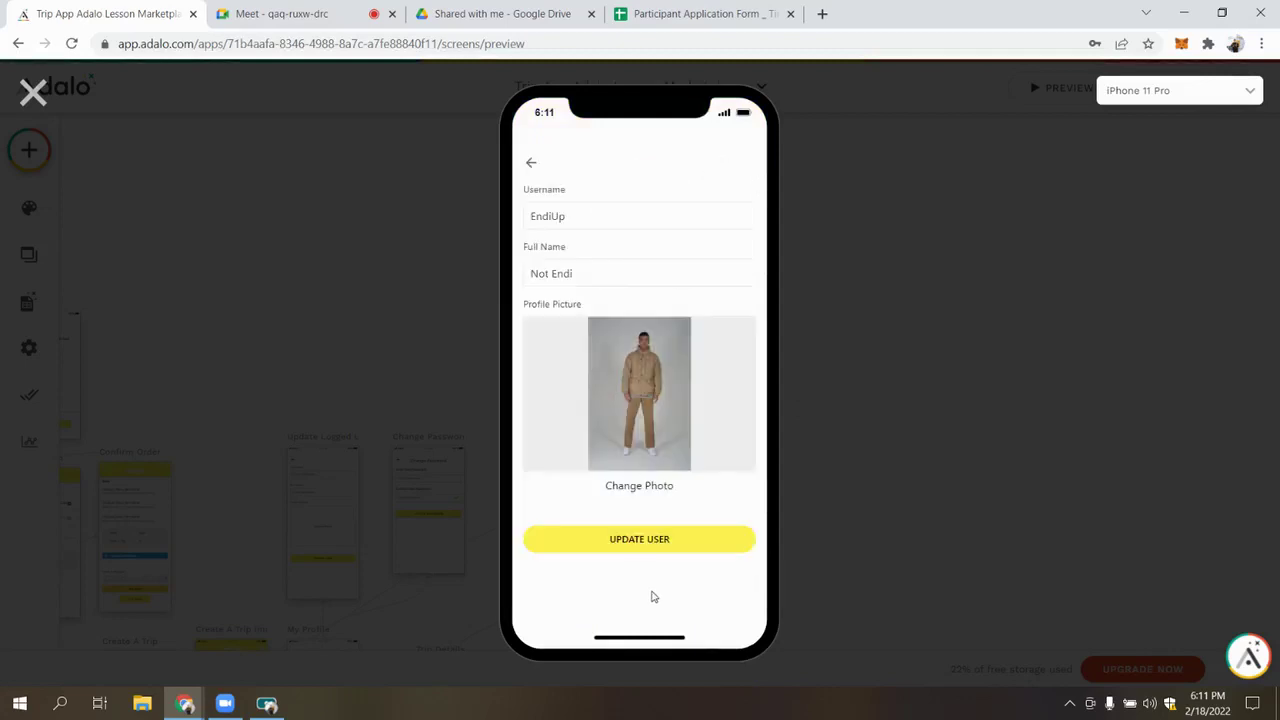
pyautogui.click(531, 162)
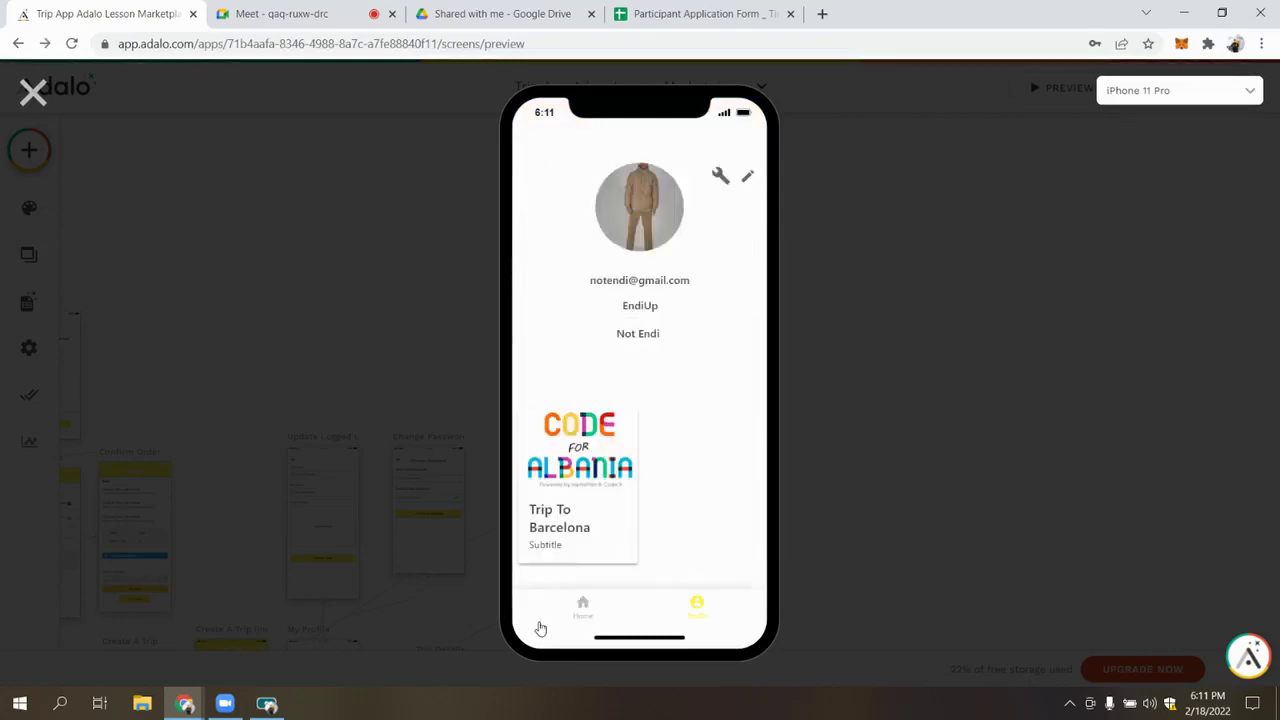
pyautogui.click(581, 606)
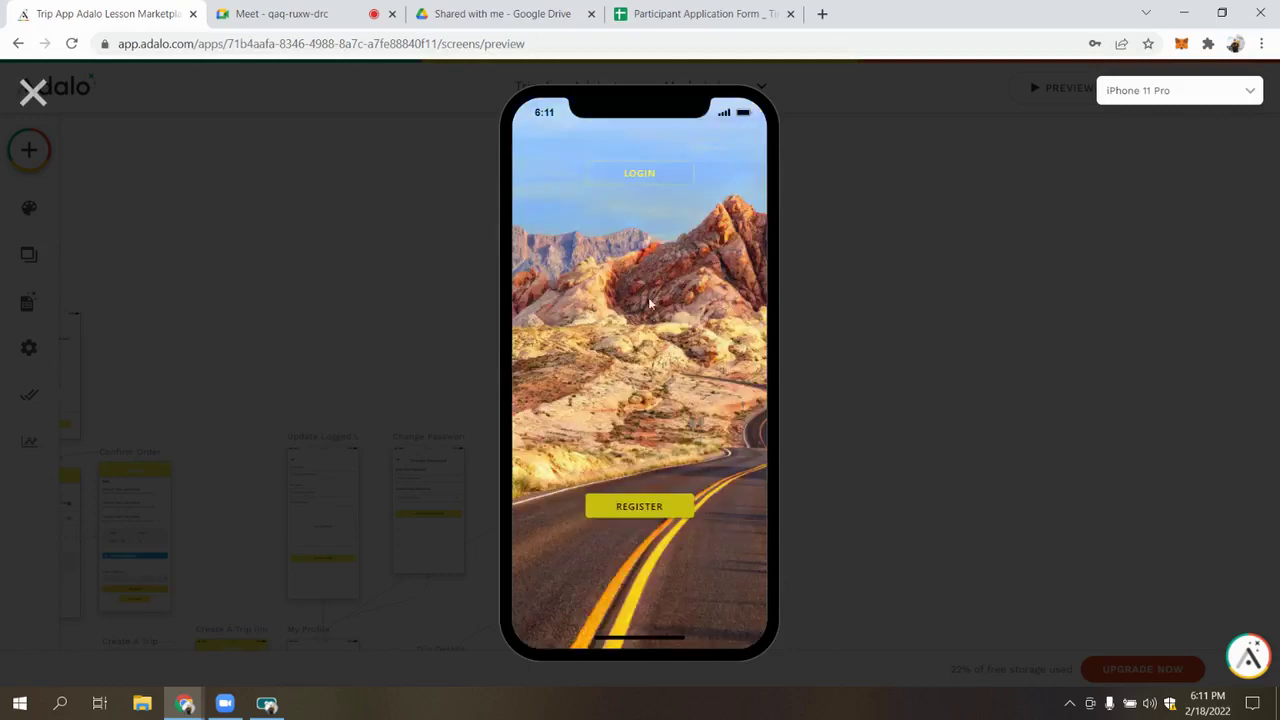
# Log in with another account's email and password, then close the preview
pyautogui.click(639, 175)
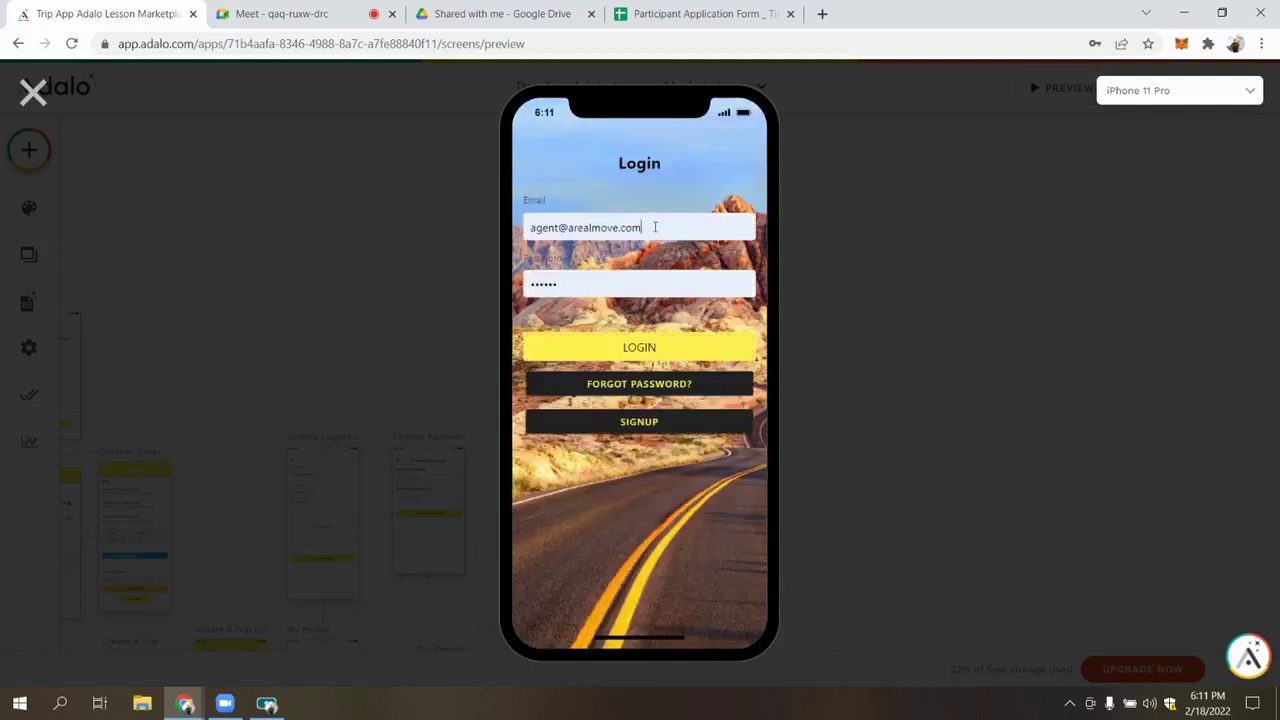
pyautogui.click(652, 228)
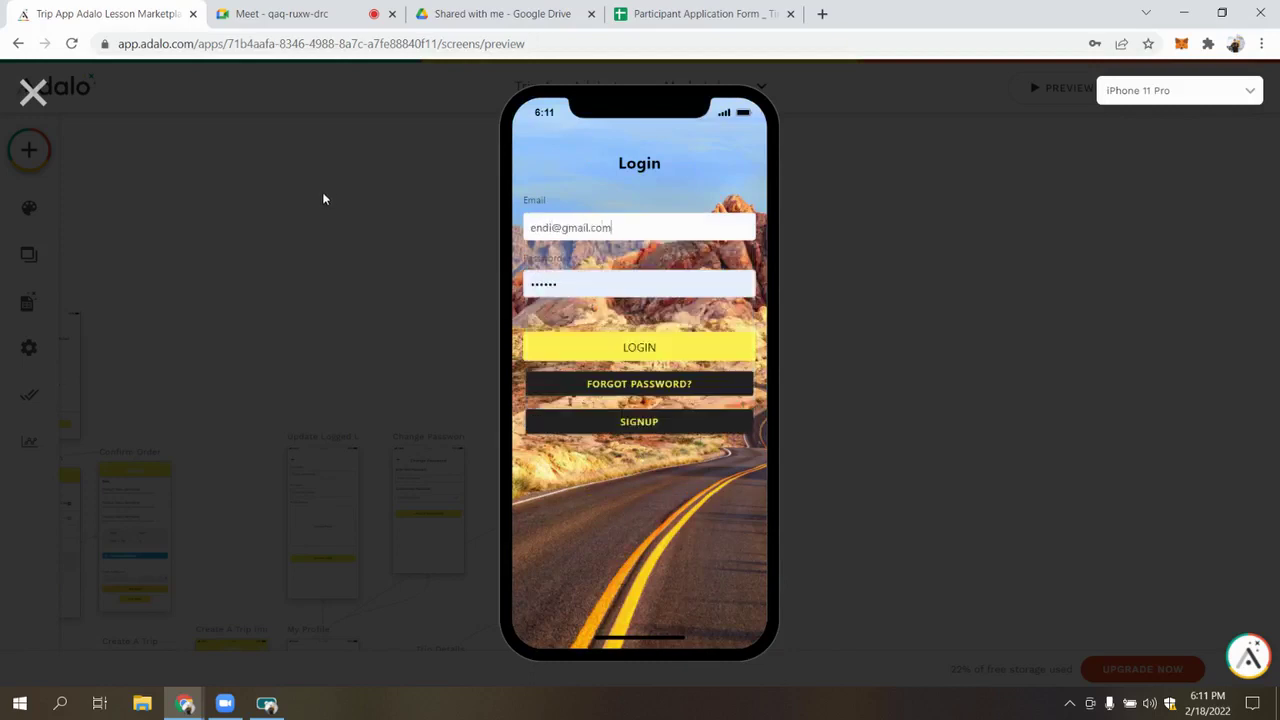
pyautogui.press('Tab')
pyautogui.write('123')
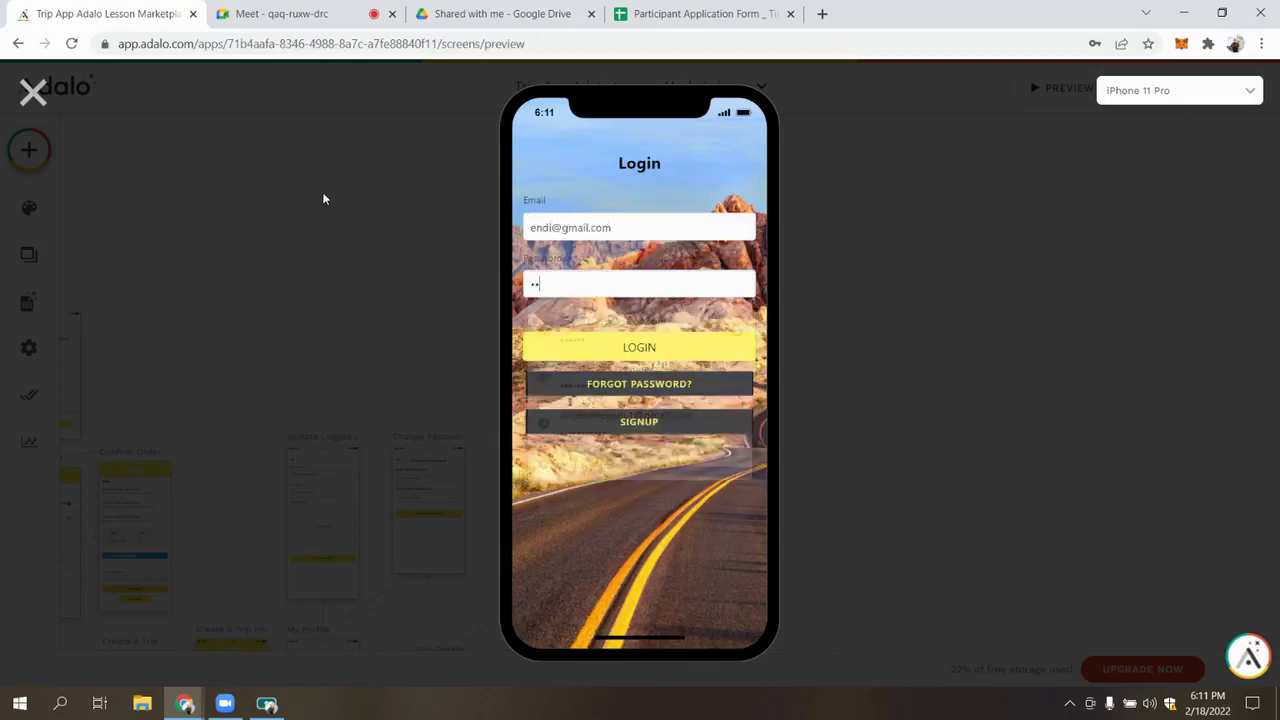
pyautogui.press('Return')
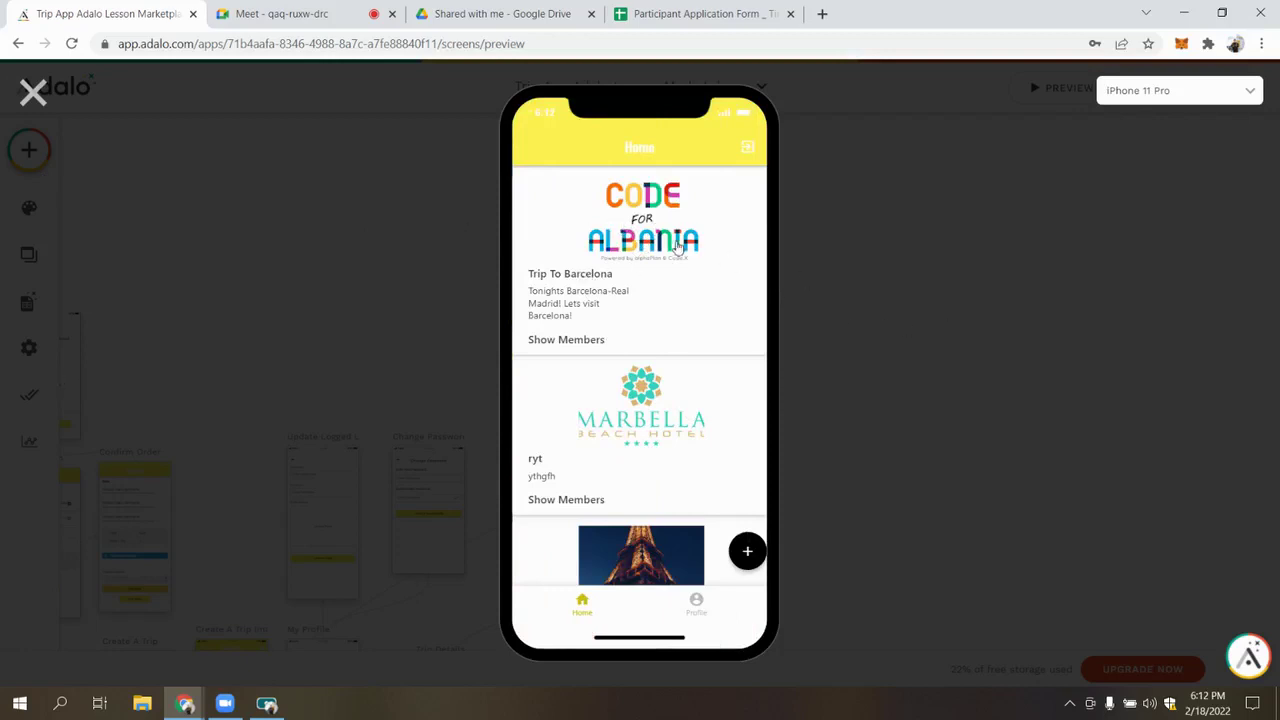
pyautogui.click(32, 92)
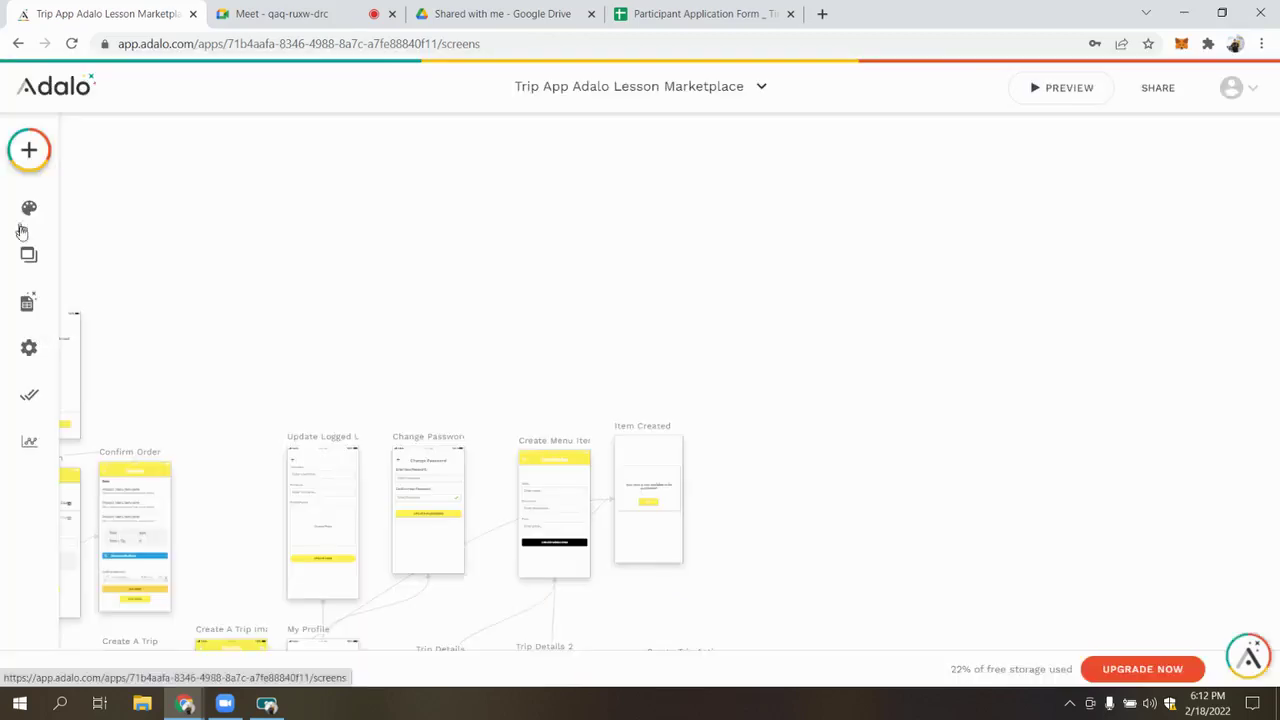
# Add an icon-less 'Book Now' button to the Home trip card and narrow it
pyautogui.hscroll(-3, 317, 286)
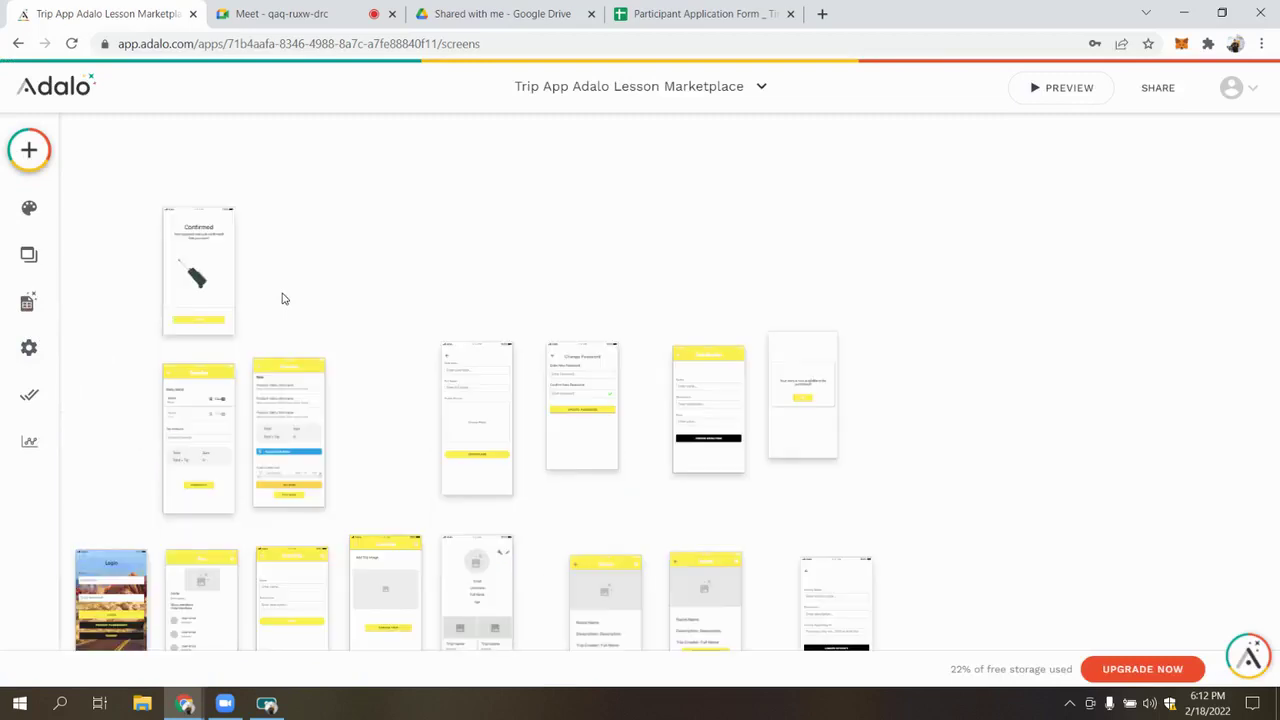
pyautogui.scroll(-3, 282, 298)
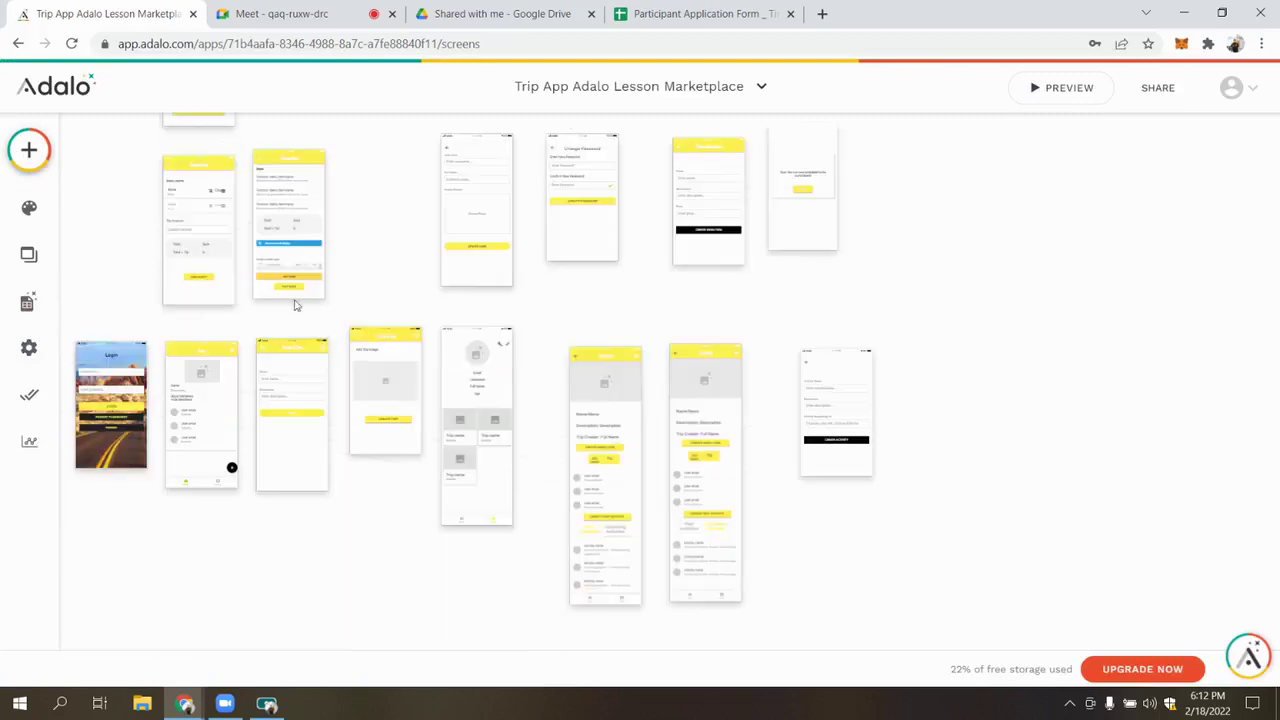
pyautogui.click(36, 158)
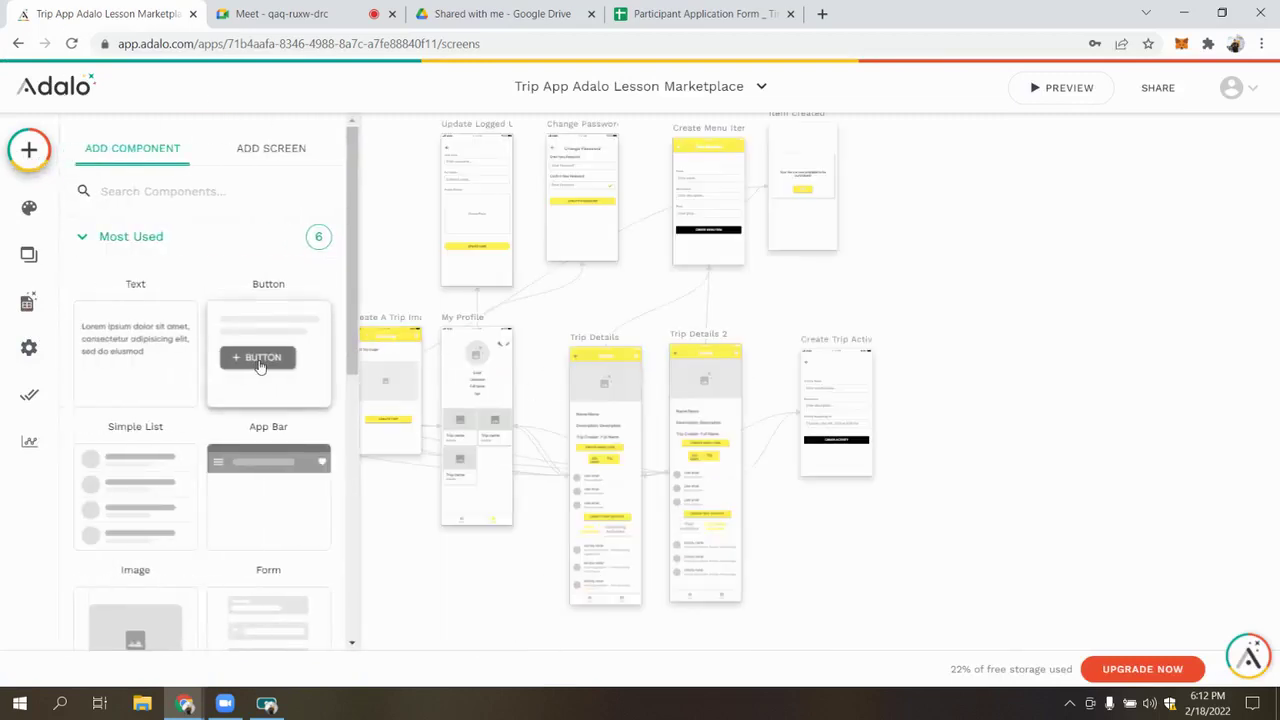
pyautogui.hscroll(-2, 480, 314)
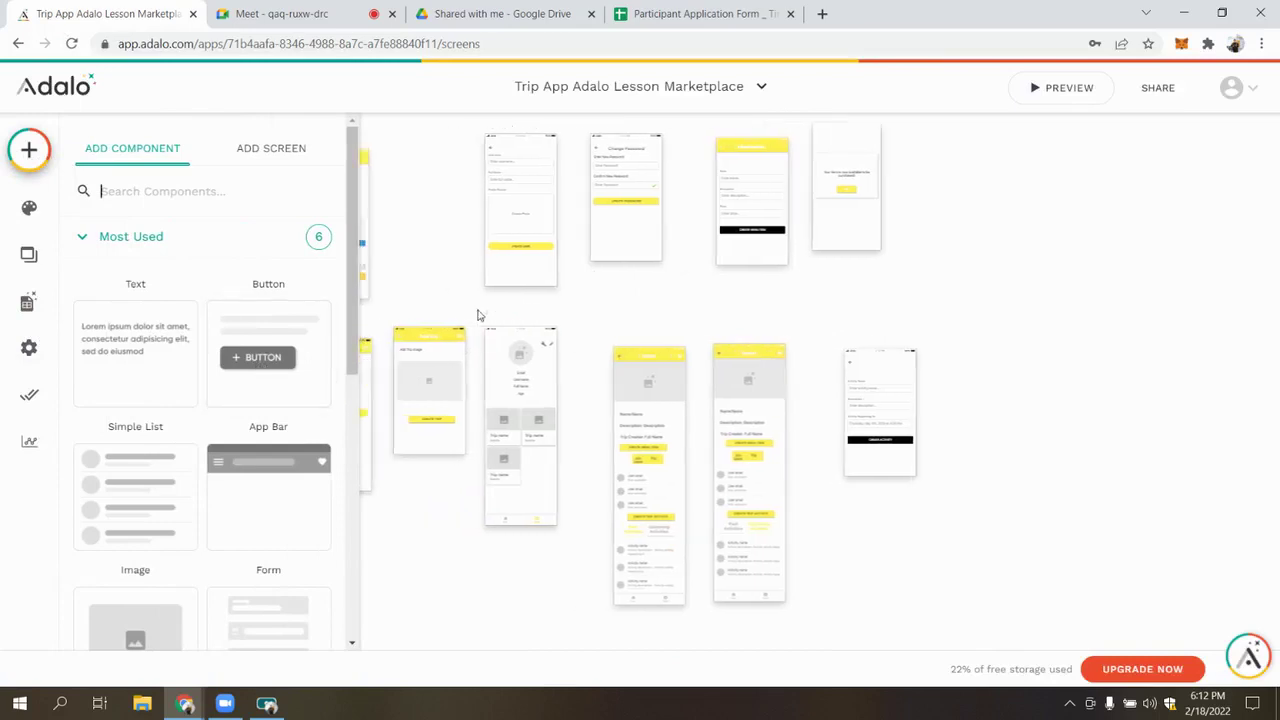
pyautogui.hscroll(-5, 480, 314)
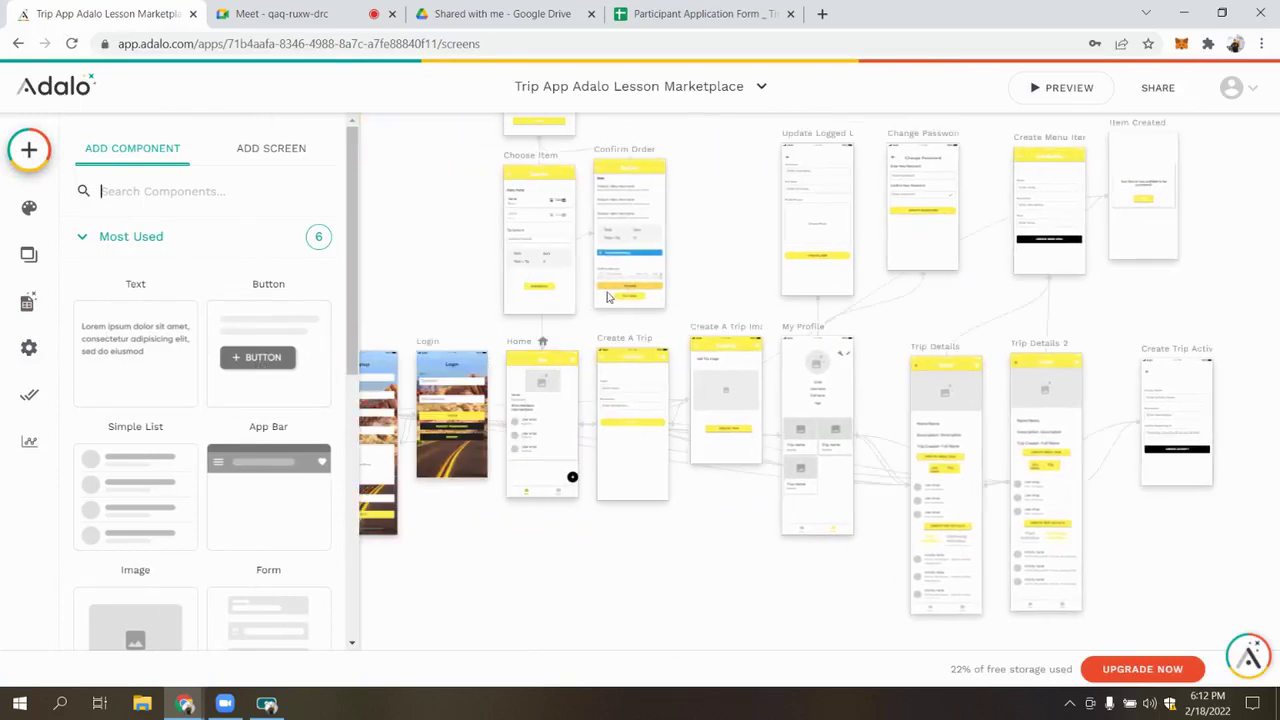
pyautogui.moveTo(262, 352); pyautogui.dragTo(557, 410)
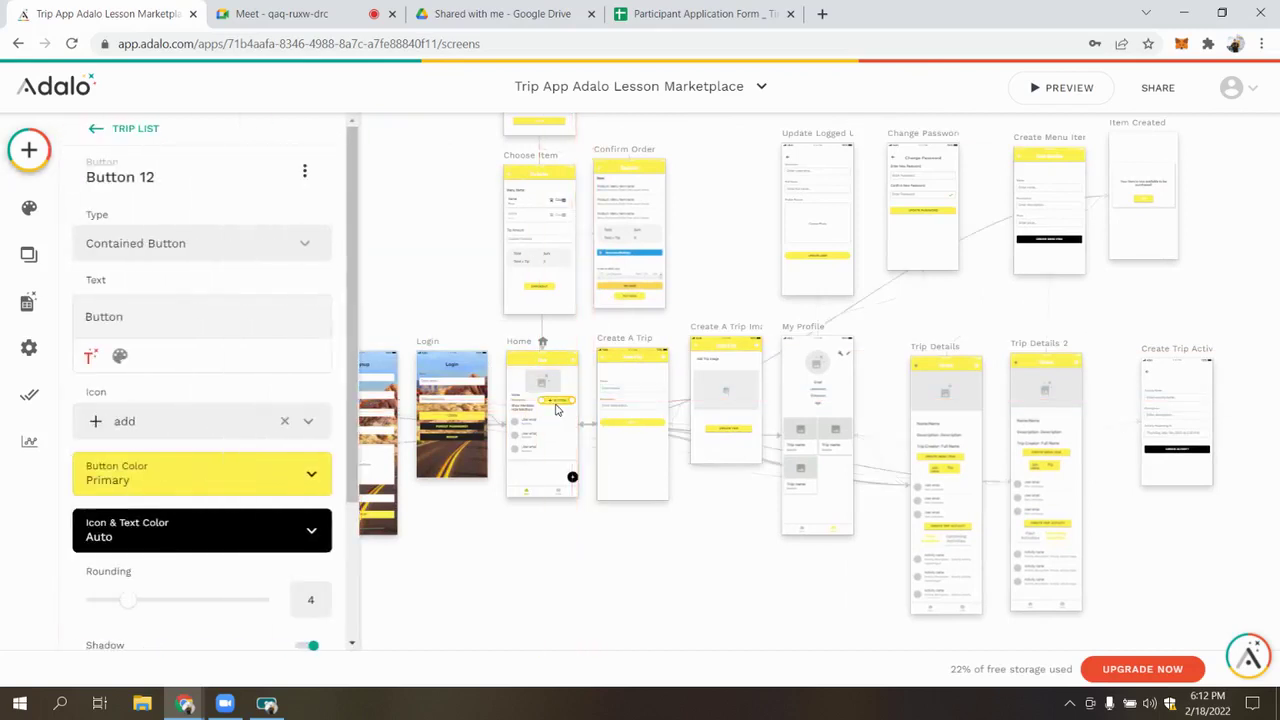
pyautogui.scroll(3, 557, 410)
pyautogui.moveTo(573, 401); pyautogui.dragTo(576, 397)
pyautogui.click(284, 421)
pyautogui.doubleClick(183, 308)
pyautogui.write('Book')
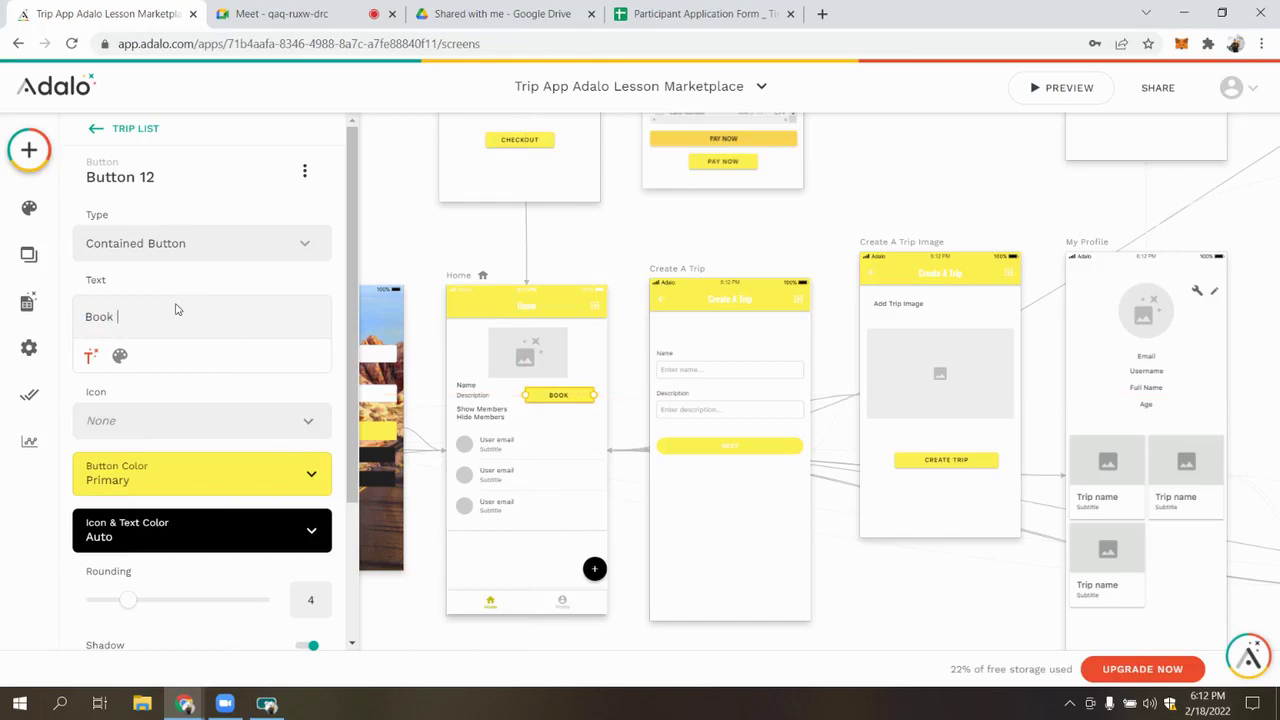
pyautogui.write(' Now')
pyautogui.moveTo(594, 395); pyautogui.dragTo(580, 395)
# Show the button only when Current Trip > Menu Items > Count is greater than 0, then preview
pyautogui.click(305, 171)
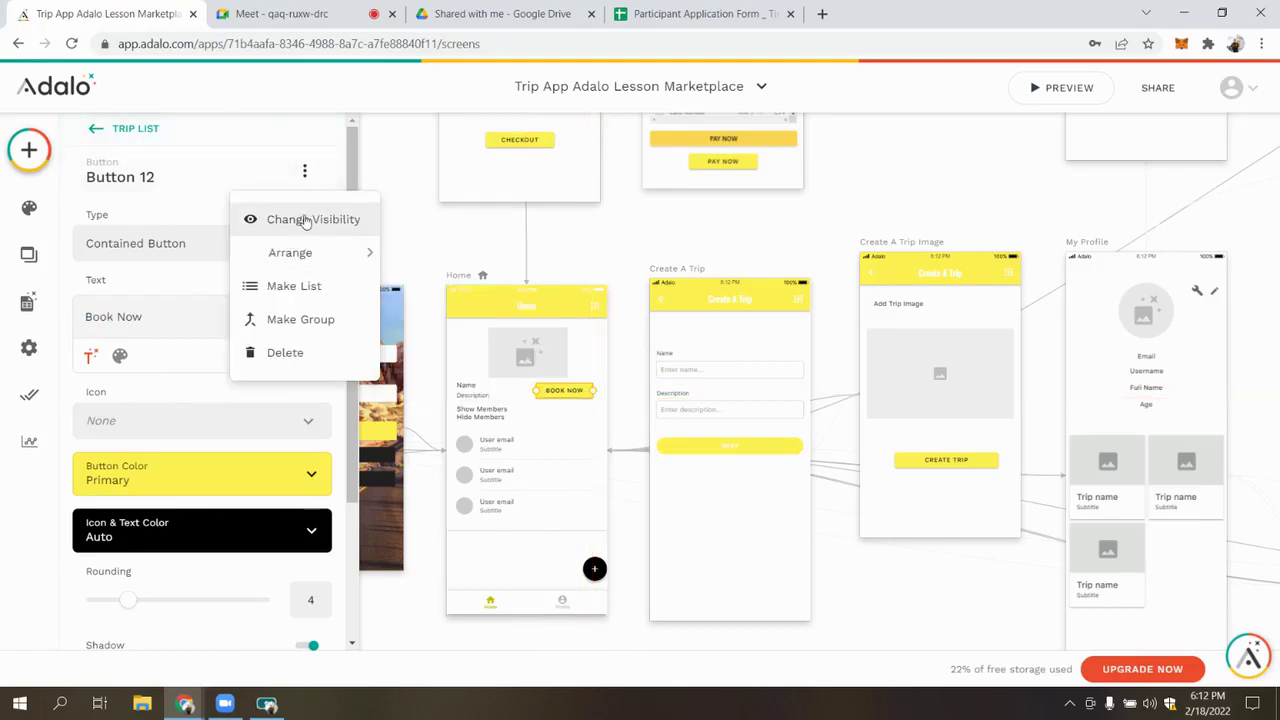
pyautogui.click(303, 219)
pyautogui.click(191, 243)
pyautogui.click(150, 322)
pyautogui.click(156, 312)
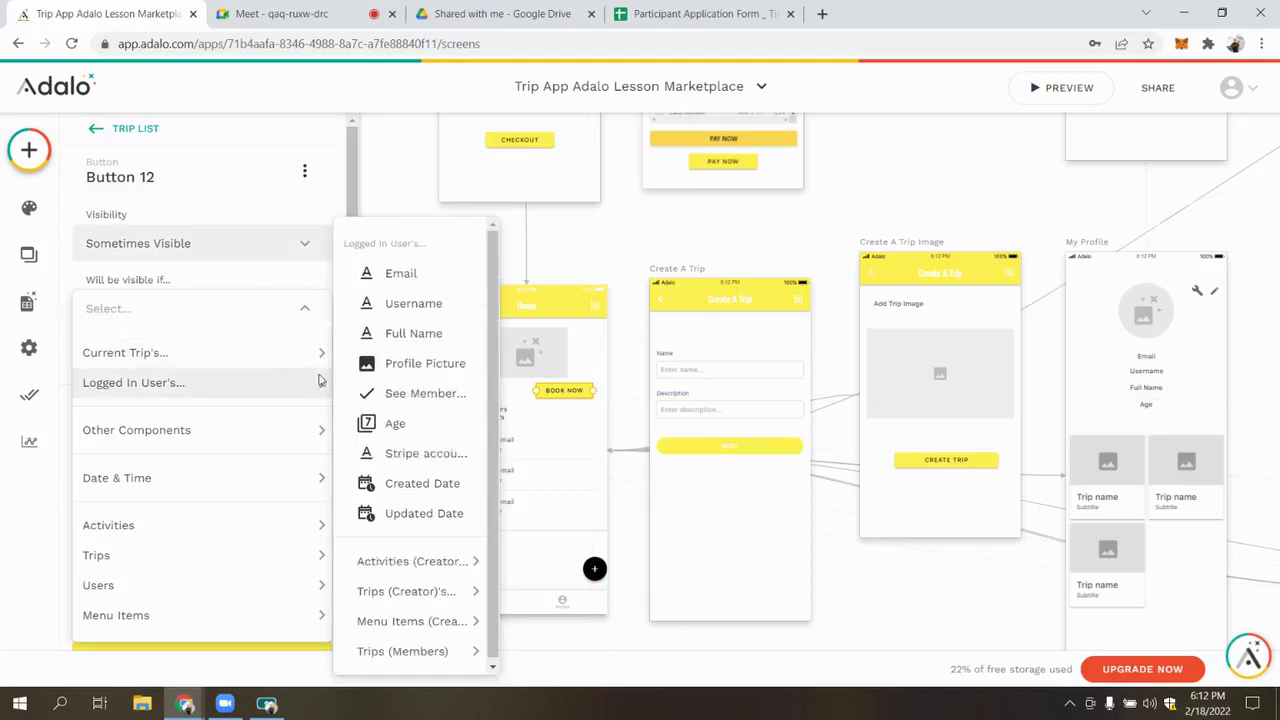
pyautogui.moveTo(318, 362)
pyautogui.moveTo(412, 626)
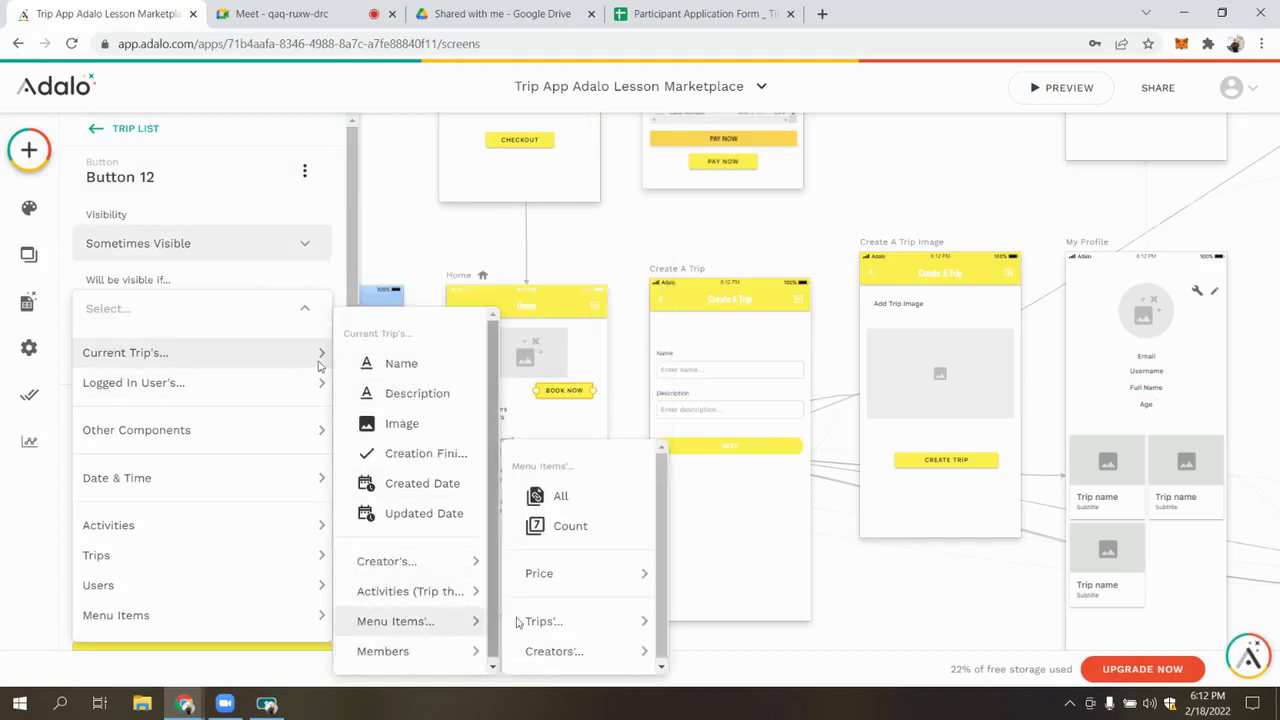
pyautogui.click(583, 537)
pyautogui.click(226, 384)
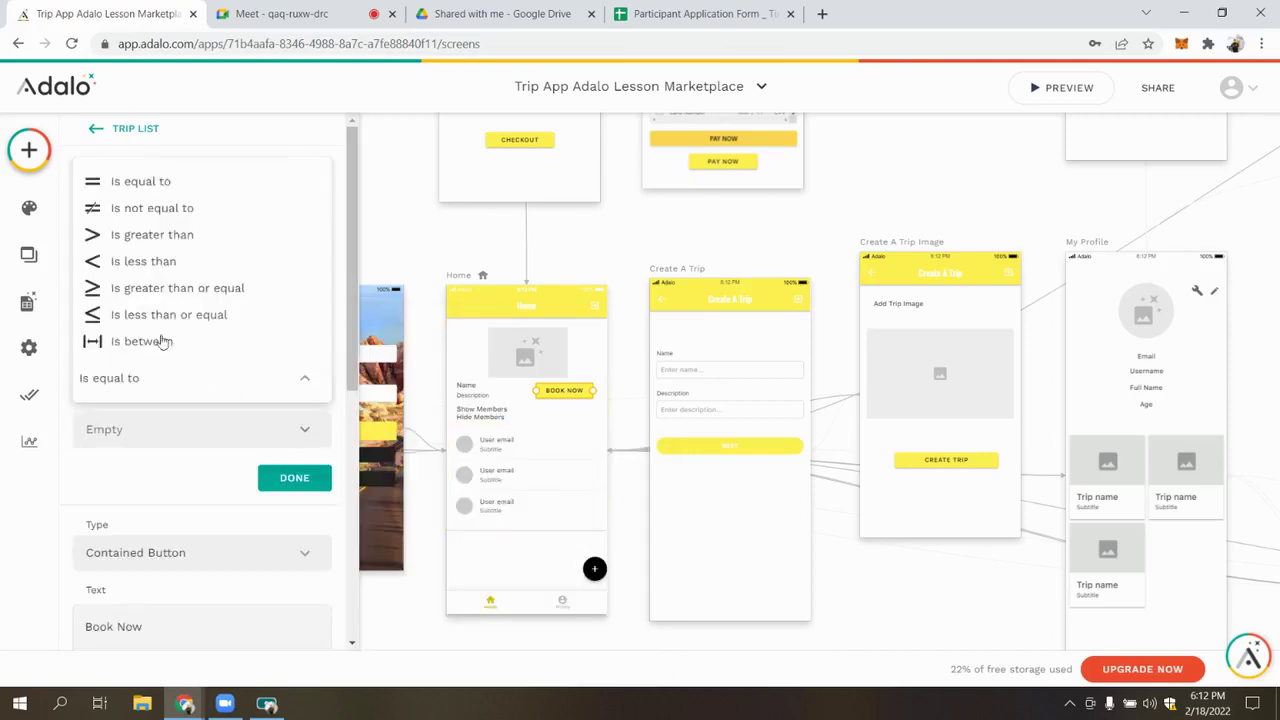
pyautogui.click(140, 234)
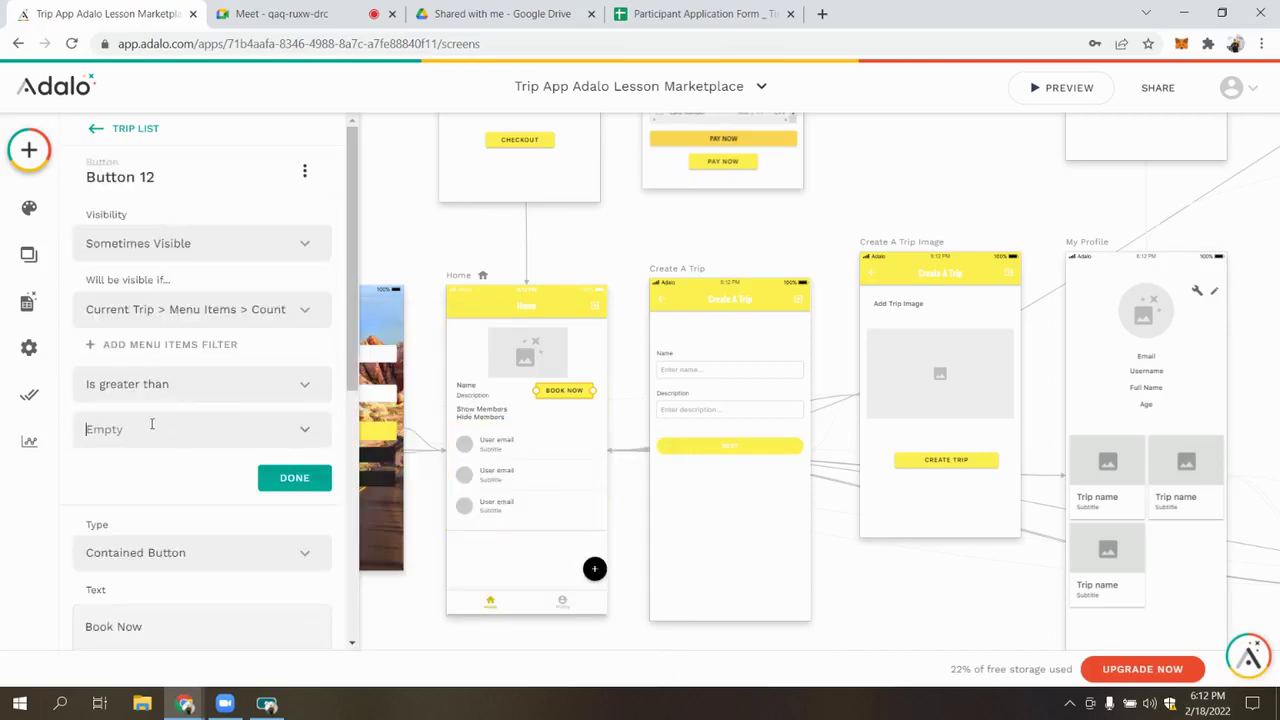
pyautogui.click(152, 424)
pyautogui.write('0')
pyautogui.click(294, 477)
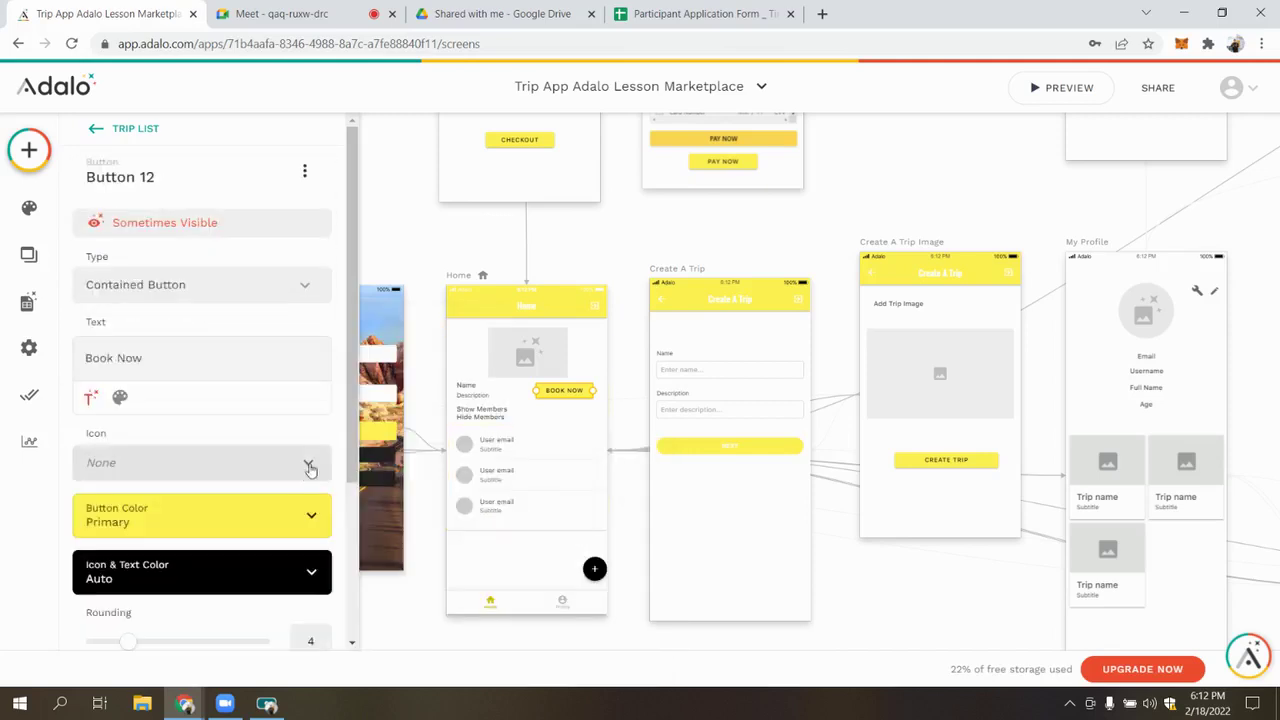
pyautogui.click(626, 210)
pyautogui.click(1036, 88)
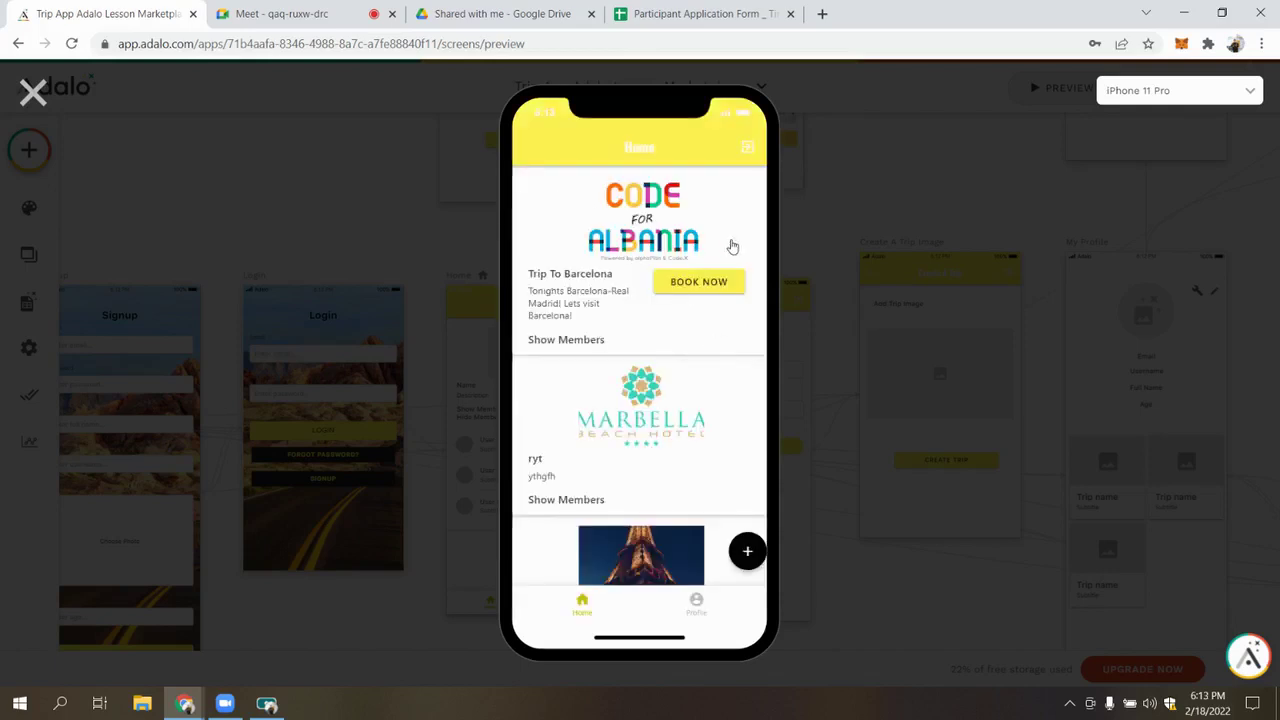
# Close the preview and inspect the Menu Items records table in the database
pyautogui.scroll(-1, 678, 316)
pyautogui.scroll(-2, 620, 334)
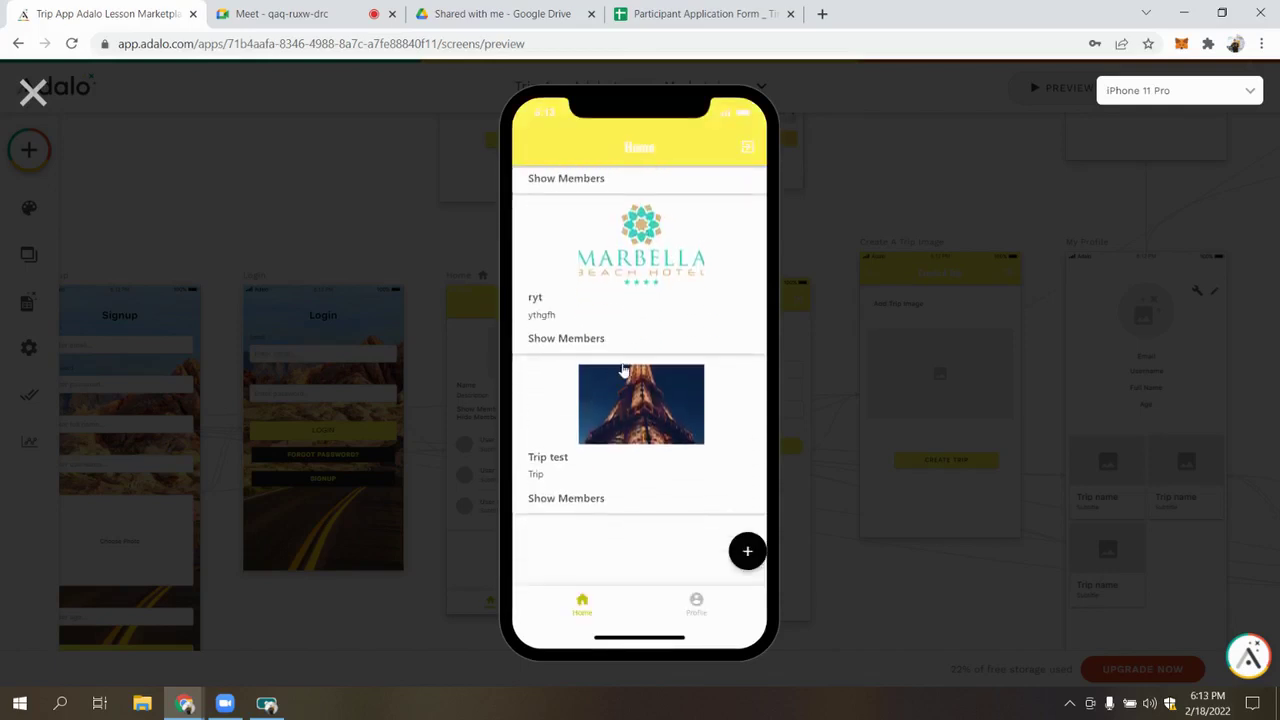
pyautogui.scroll(3, 646, 452)
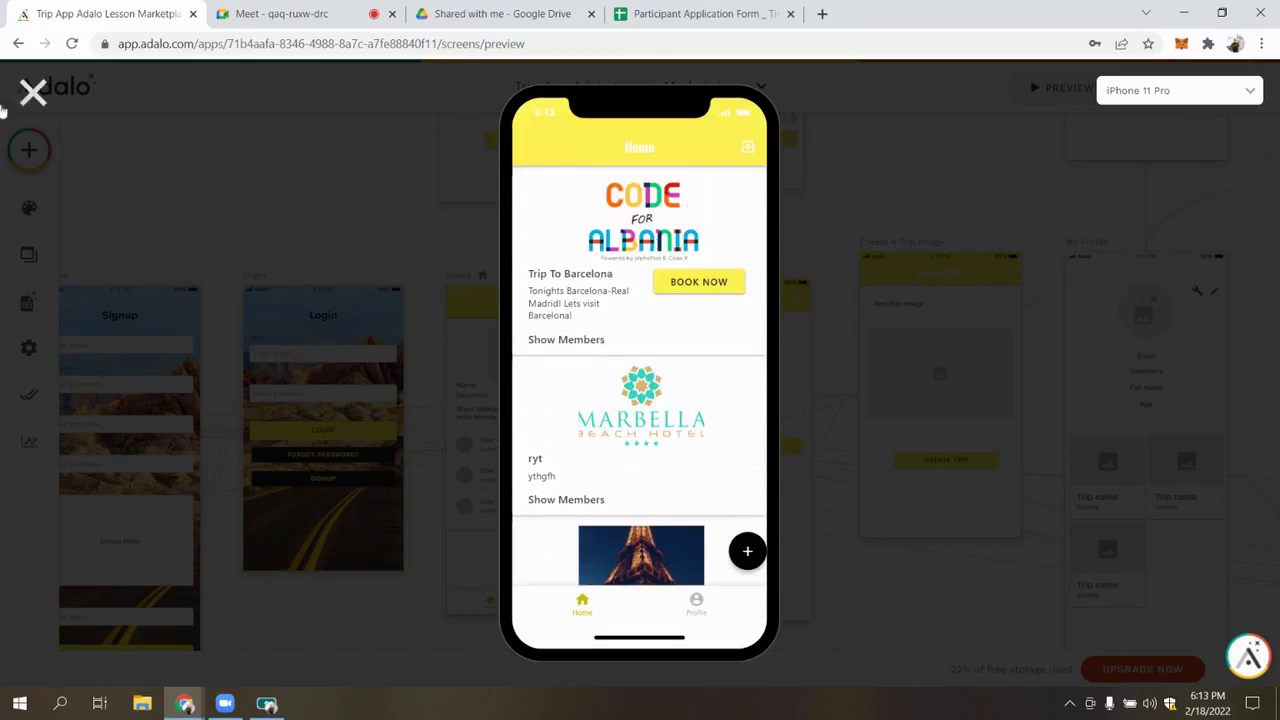
pyautogui.click(33, 92)
pyautogui.click(27, 302)
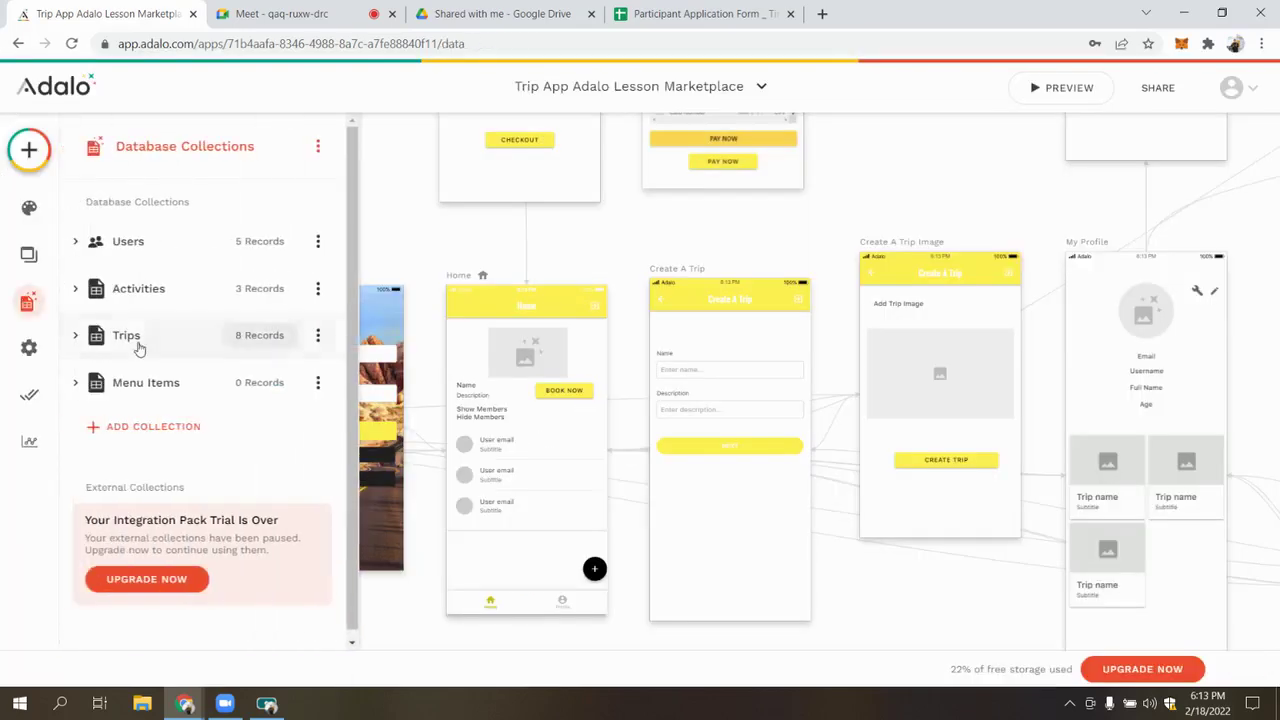
pyautogui.click(265, 388)
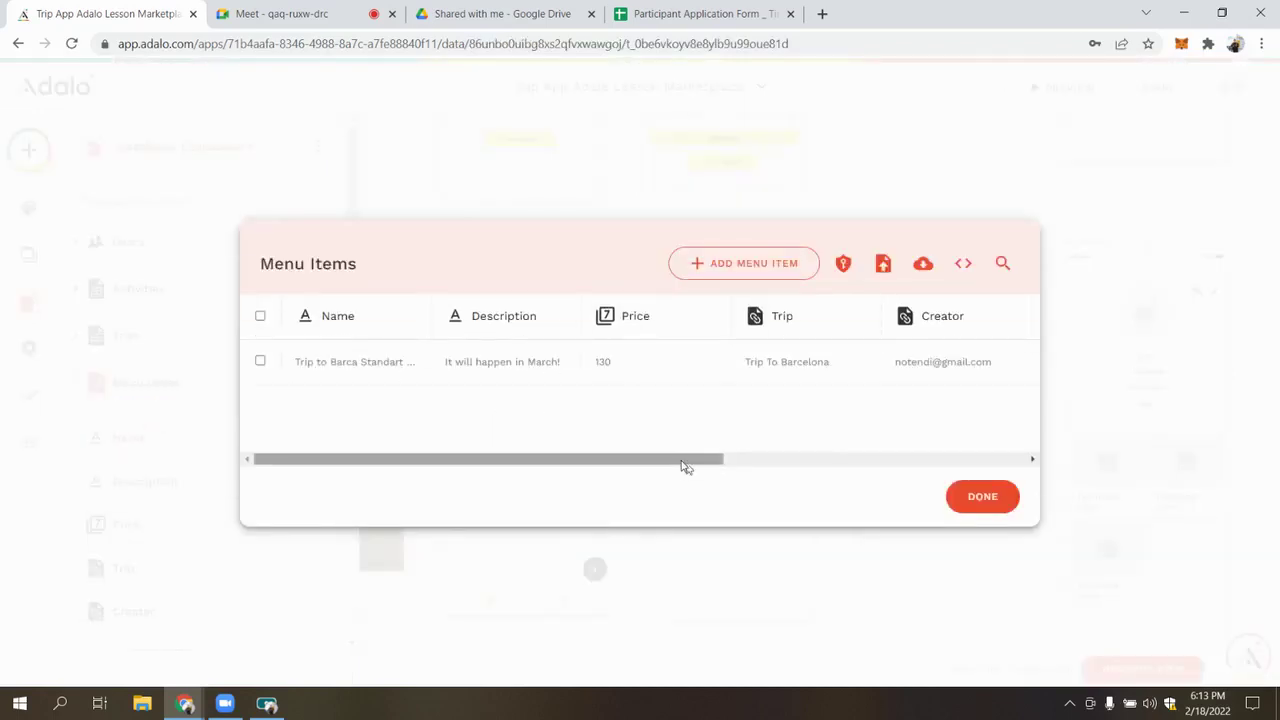
pyautogui.click(734, 461)
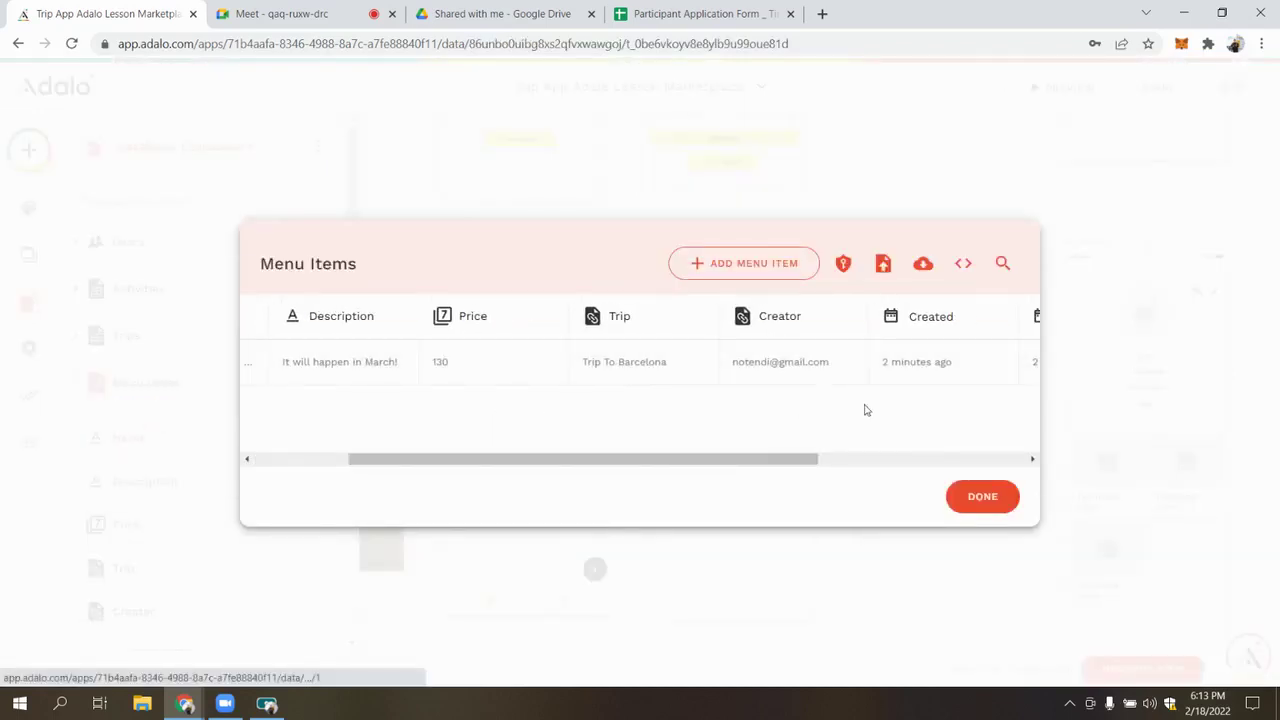
pyautogui.moveTo(774, 460); pyautogui.dragTo(530, 380)
pyautogui.click(983, 502)
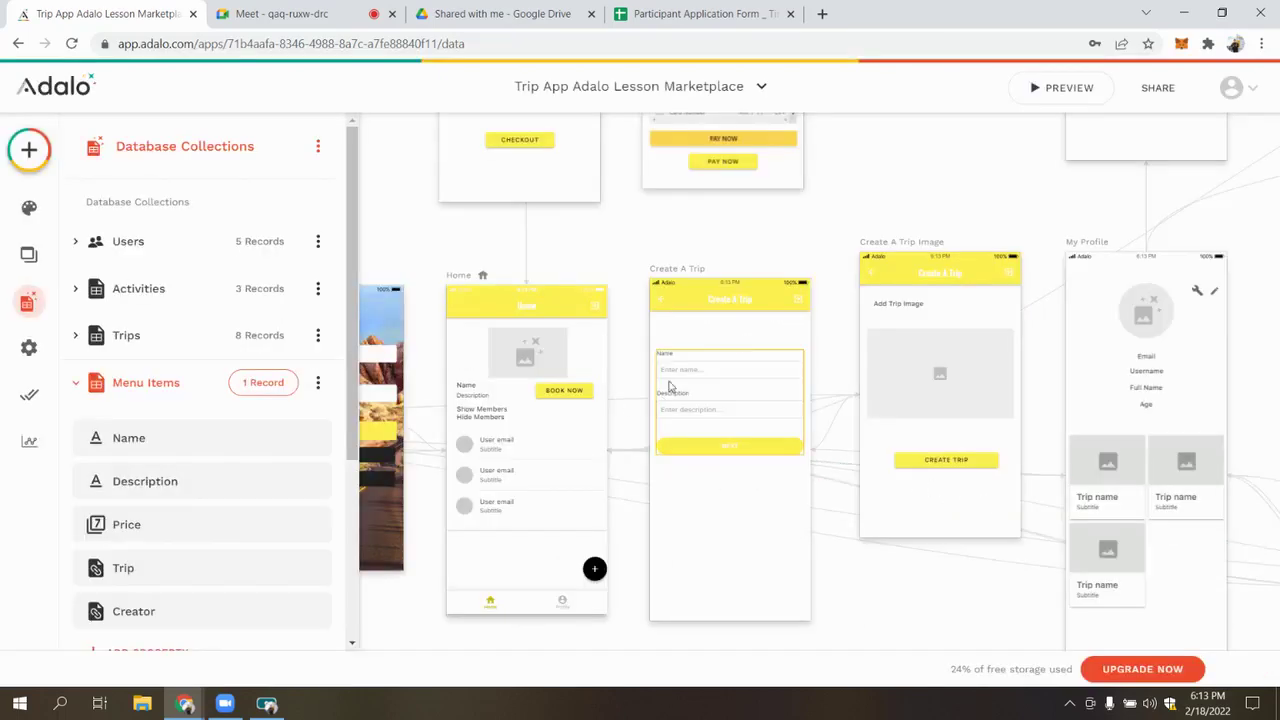
# Select the Book Now button in the Home list and check the Menu Items collection properties
pyautogui.click(572, 399)
pyautogui.click(572, 396)
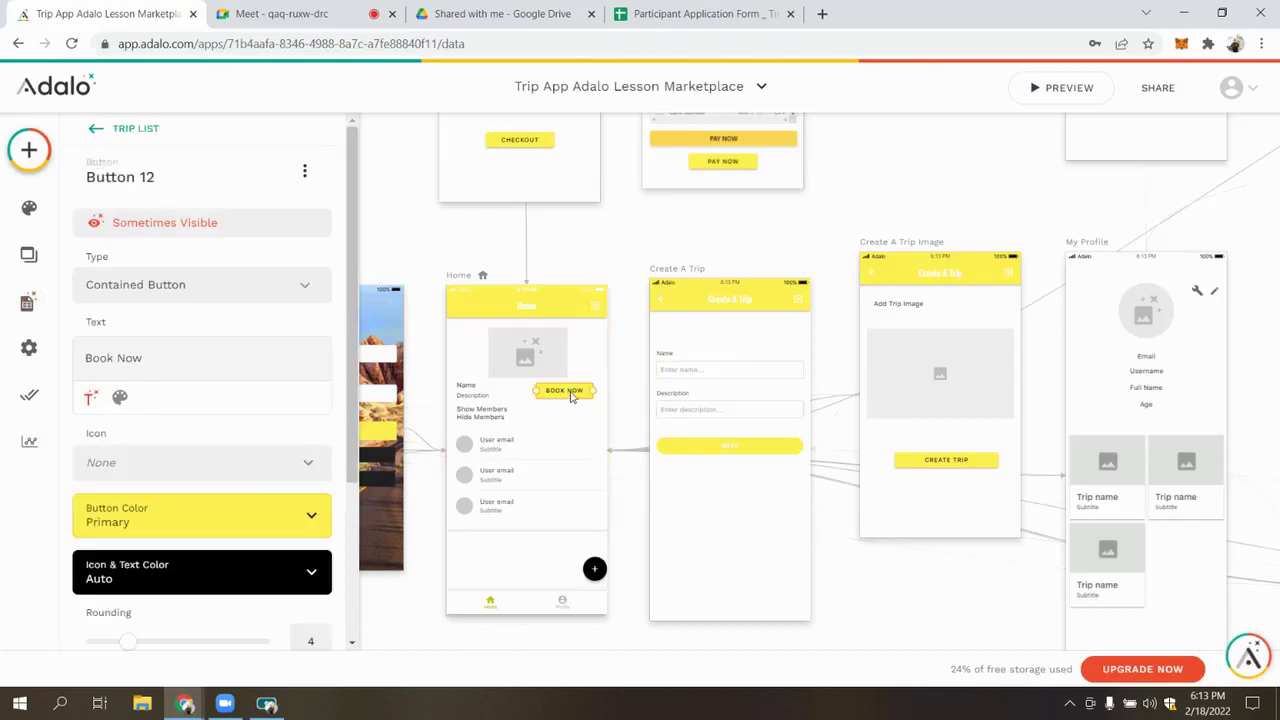
pyautogui.click(28, 302)
pyautogui.click(140, 380)
pyautogui.scroll(-1, 178, 433)
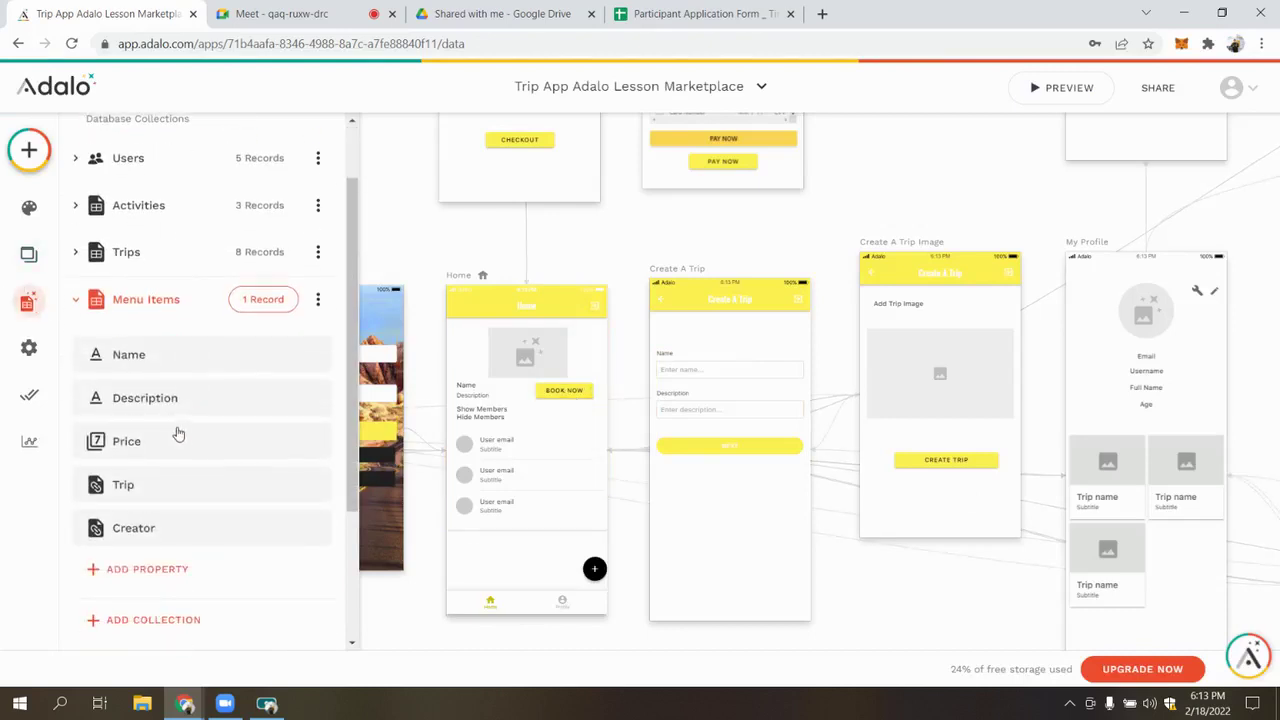
pyautogui.click(165, 300)
# Give Book Now a Create action for a new Order collection with a Total Price number property
pyautogui.click(566, 393)
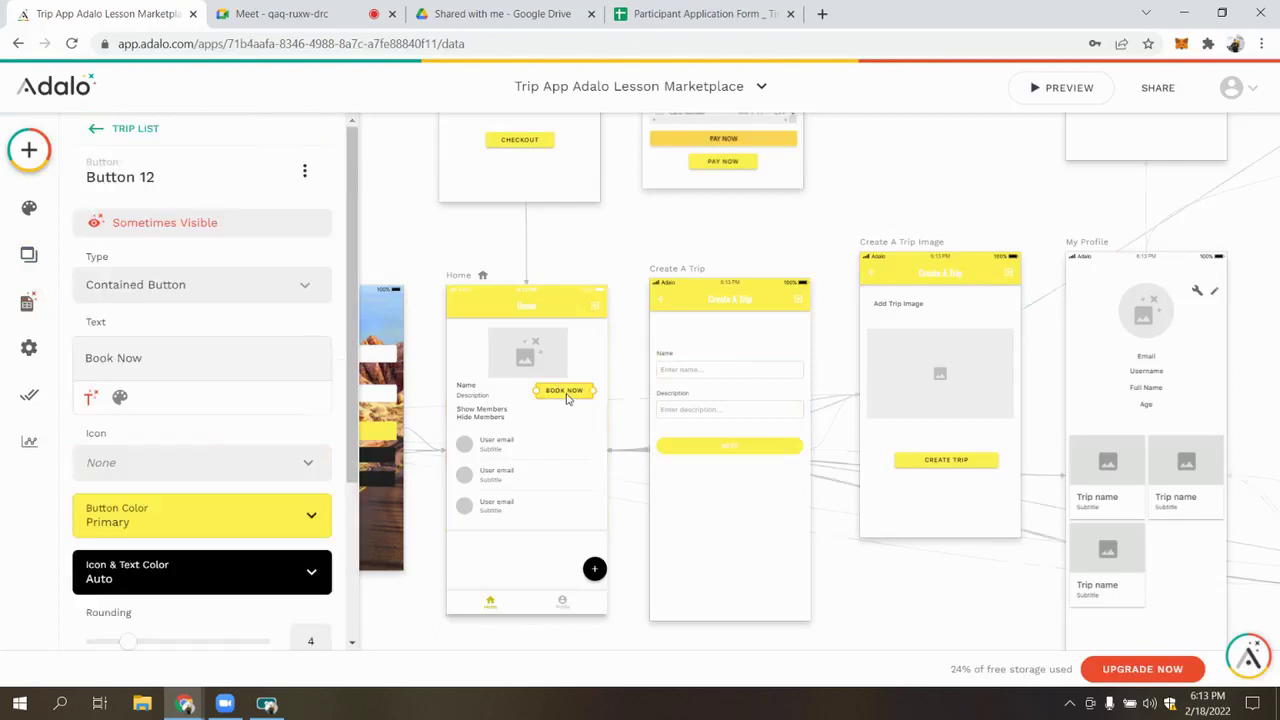
pyautogui.scroll(-3, 185, 515)
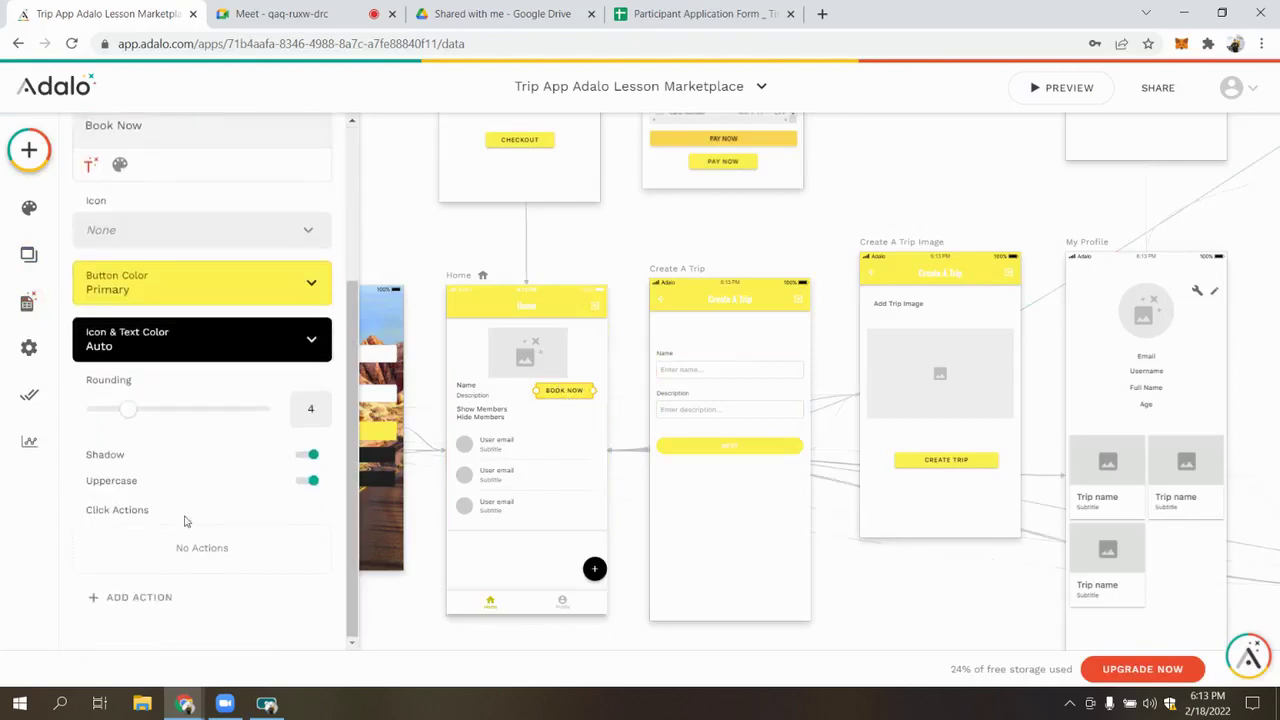
pyautogui.click(160, 596)
pyautogui.moveTo(243, 344)
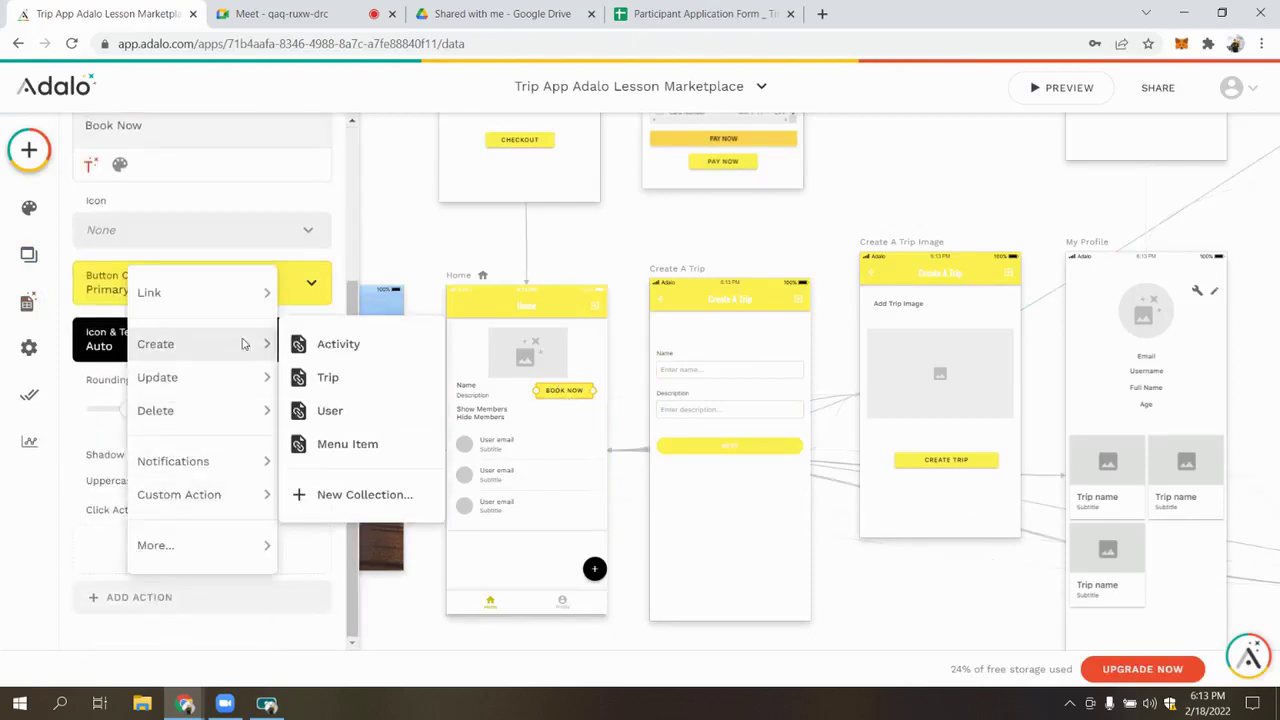
pyautogui.click(399, 496)
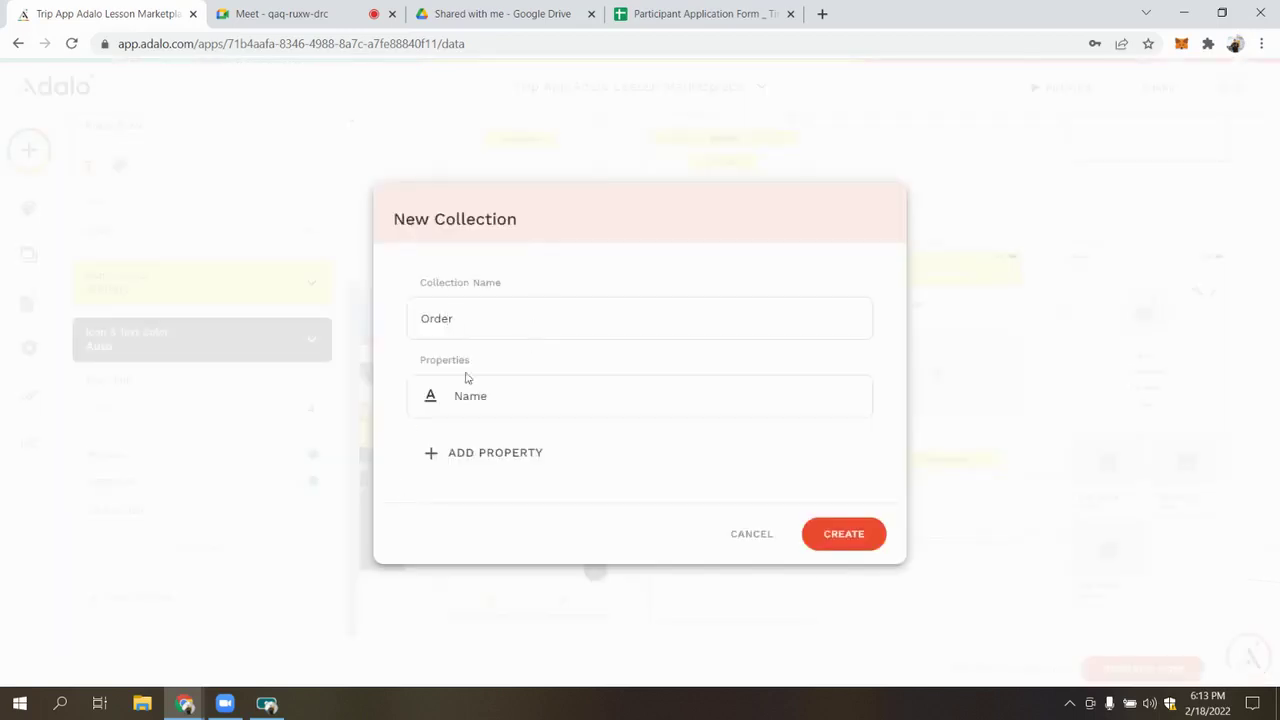
pyautogui.click(474, 454)
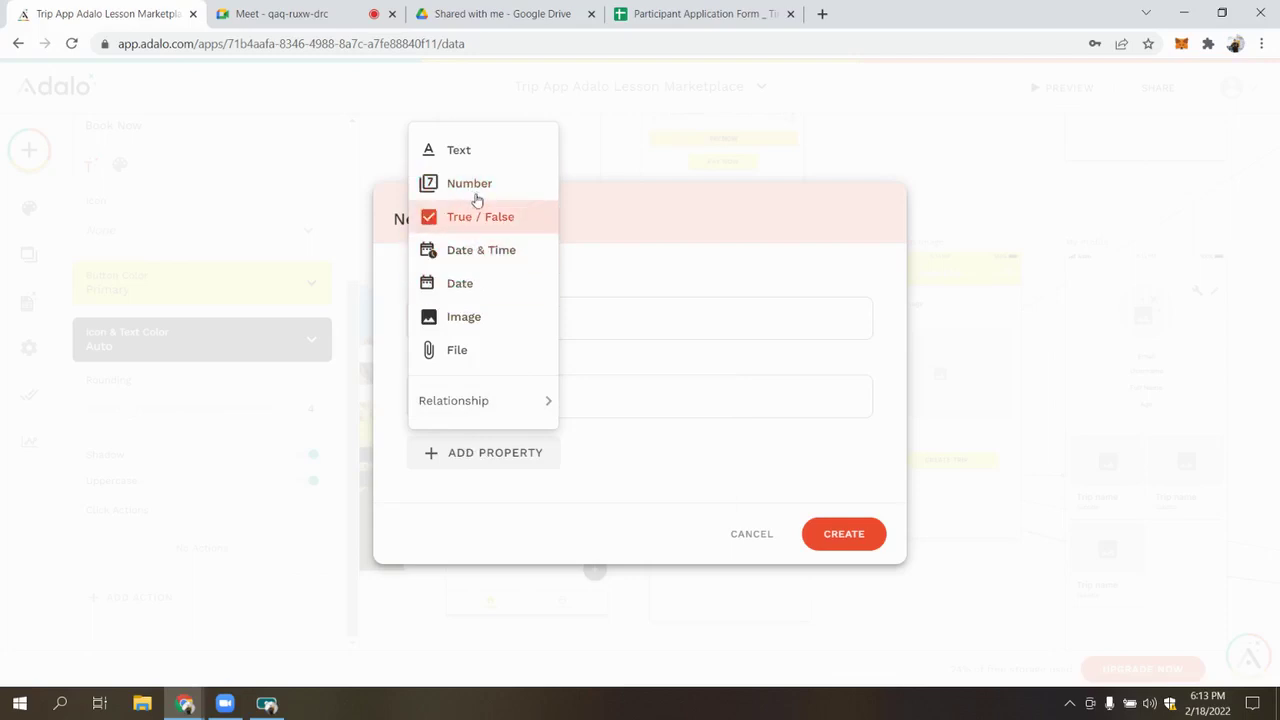
pyautogui.click(471, 183)
pyautogui.write('Total Price')
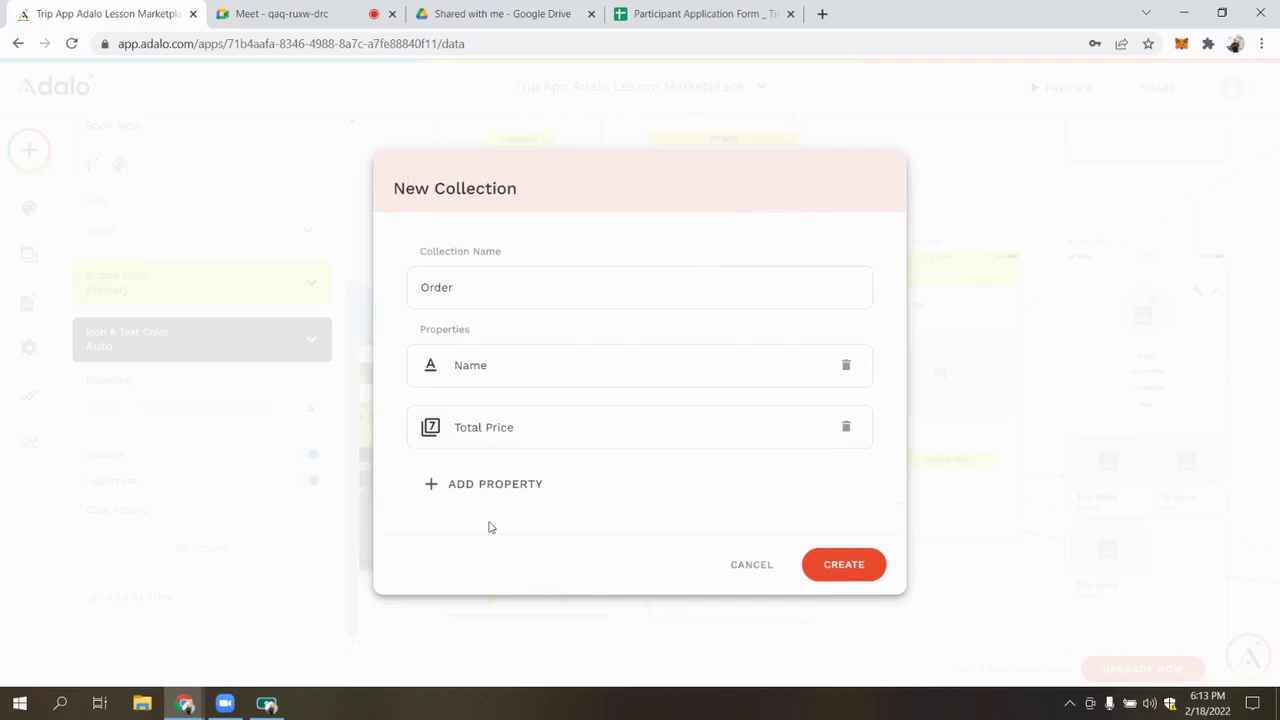
# Add a Creator relationship to Users, each user having many orders
pyautogui.click(490, 484)
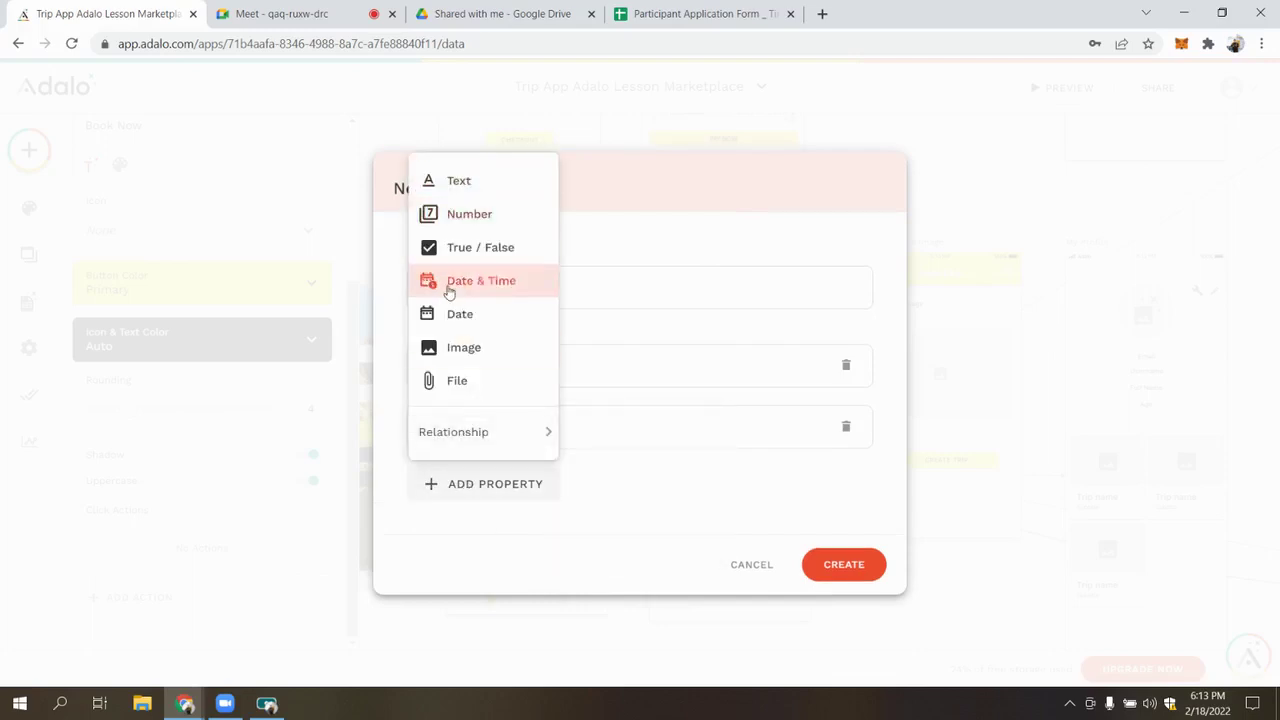
pyautogui.moveTo(540, 431)
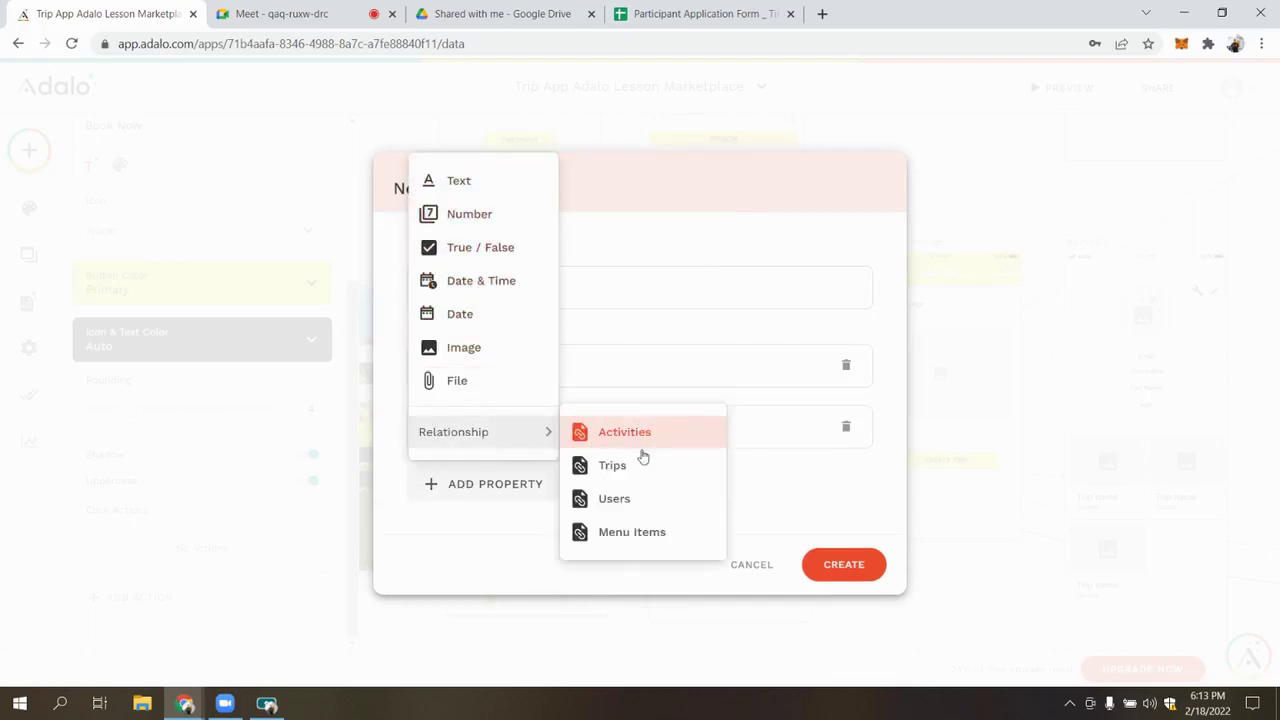
pyautogui.click(683, 514)
pyautogui.click(552, 262)
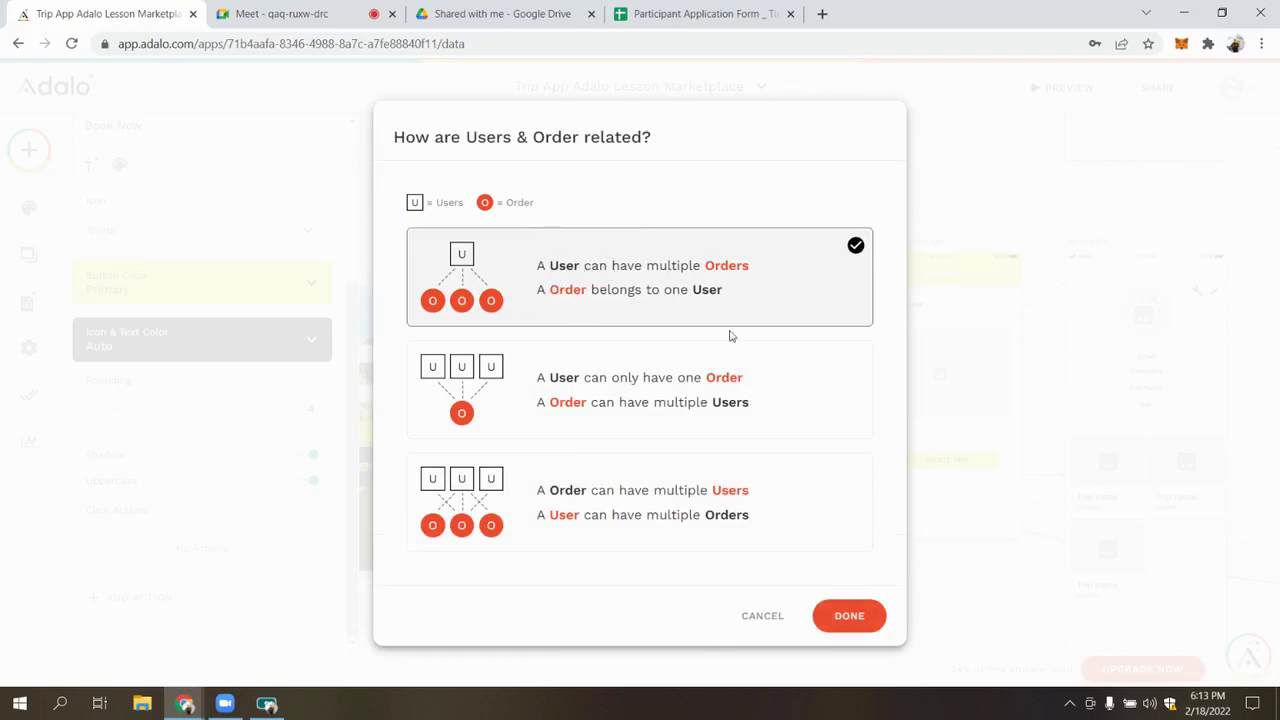
pyautogui.click(843, 615)
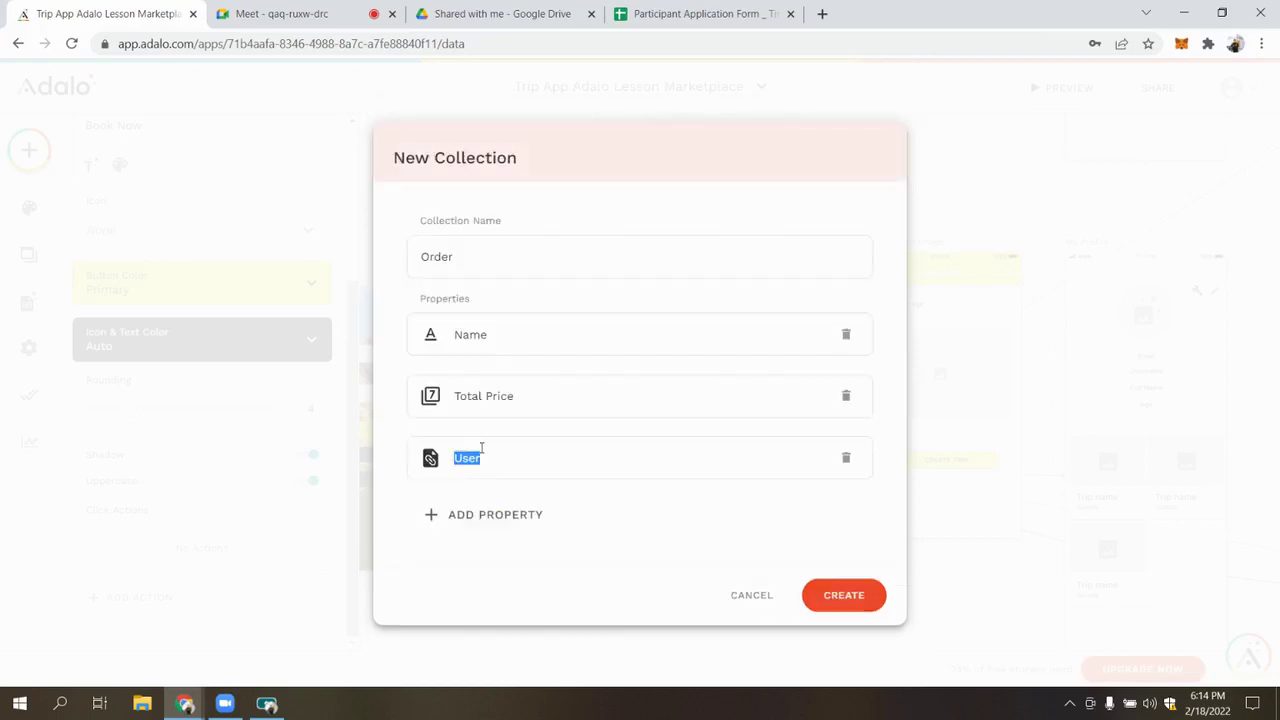
pyautogui.write('Cre')
# Add a Trip relationship to Trips, each trip having many orders
pyautogui.click(492, 520)
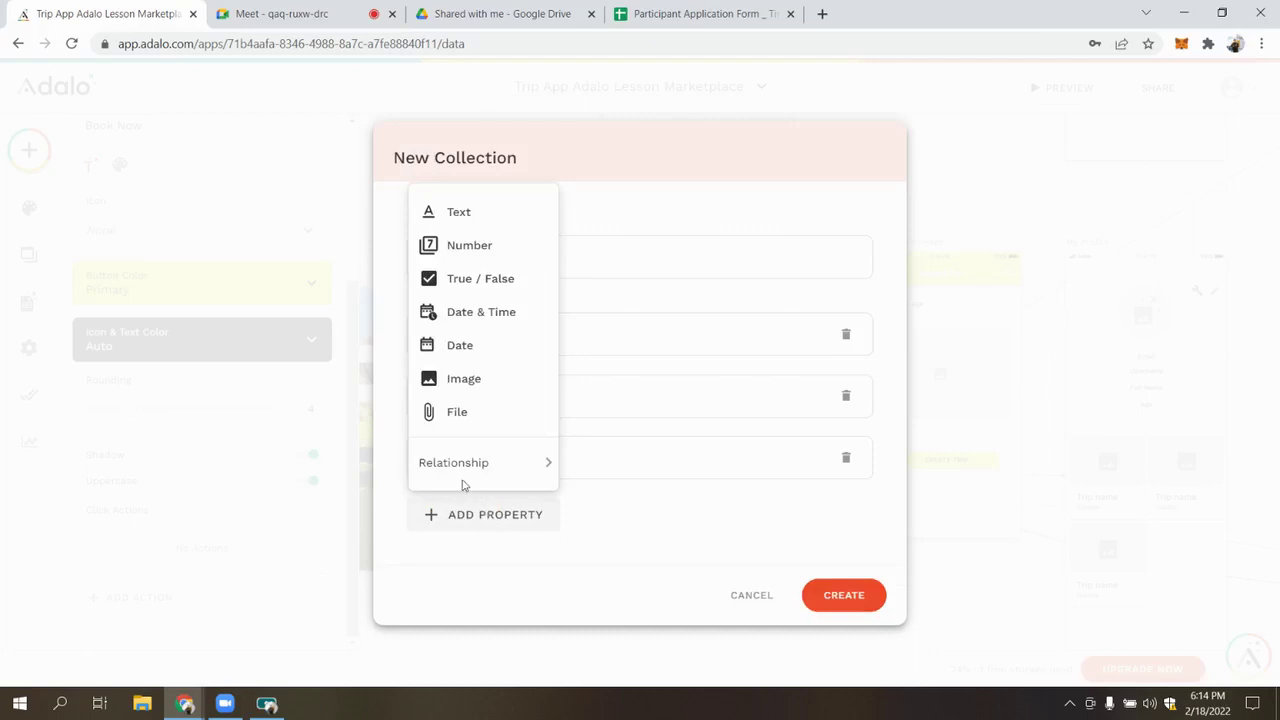
pyautogui.moveTo(461, 472)
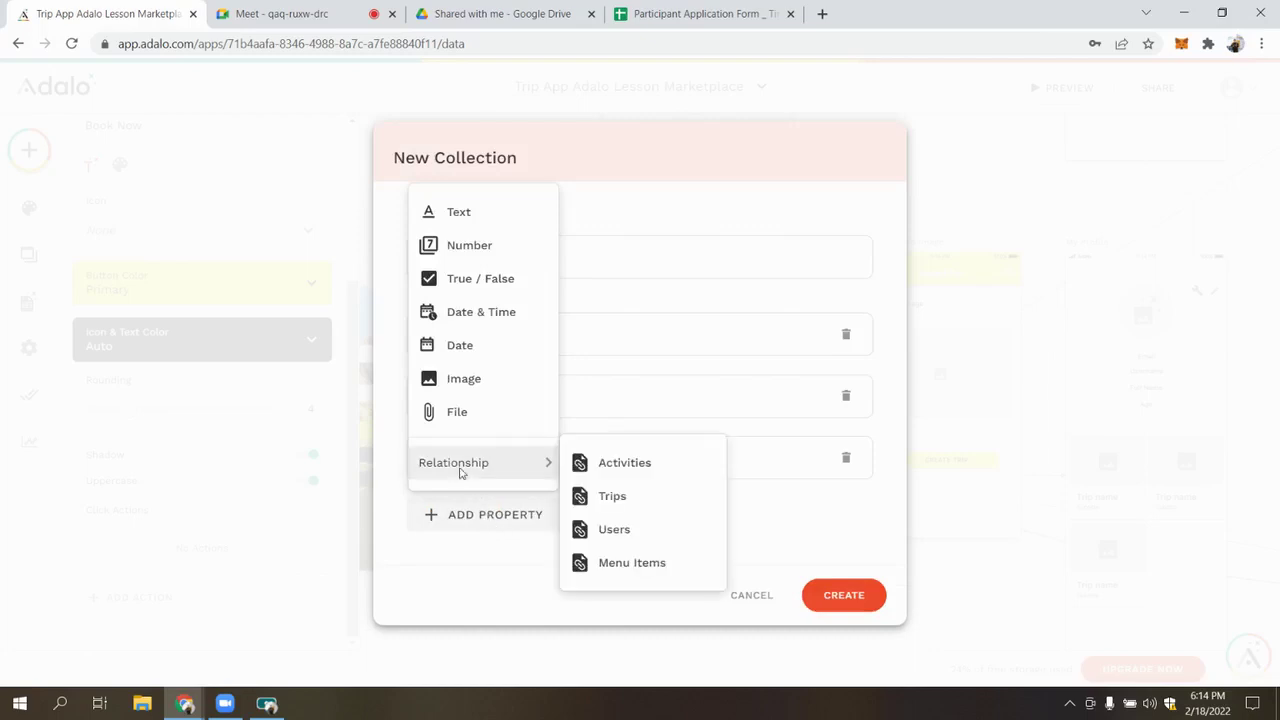
pyautogui.click(649, 497)
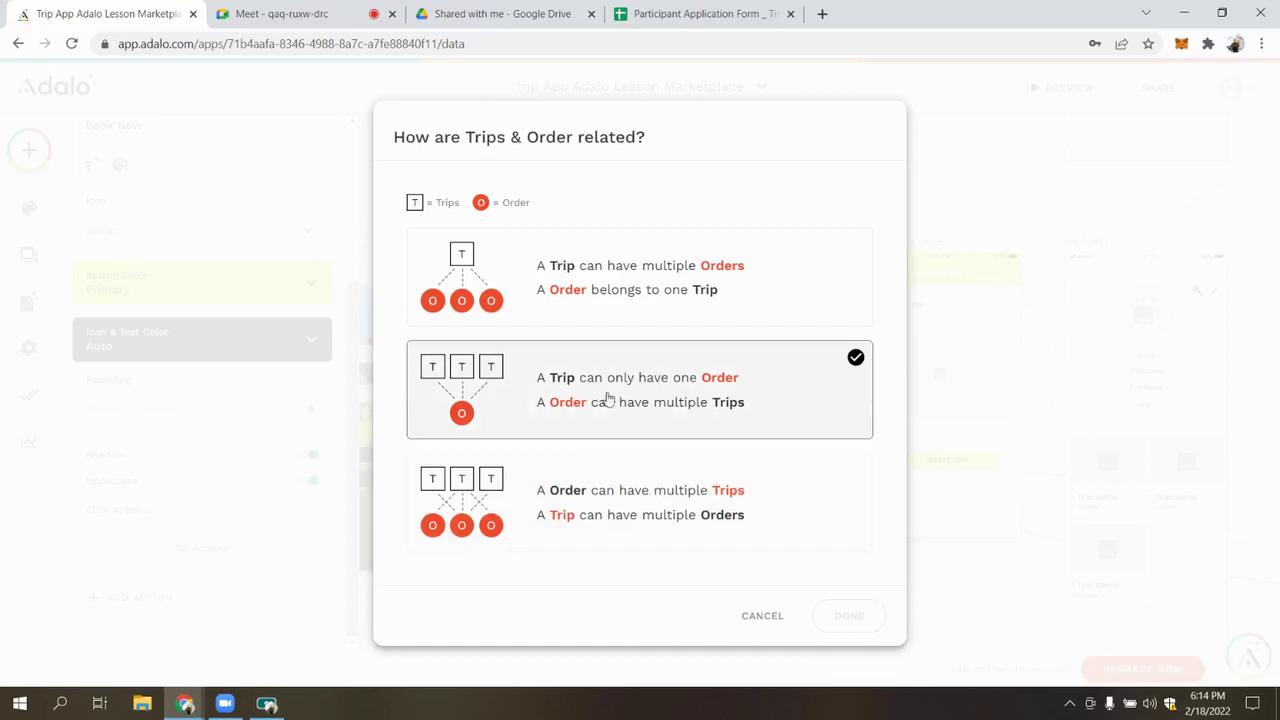
pyautogui.click(724, 274)
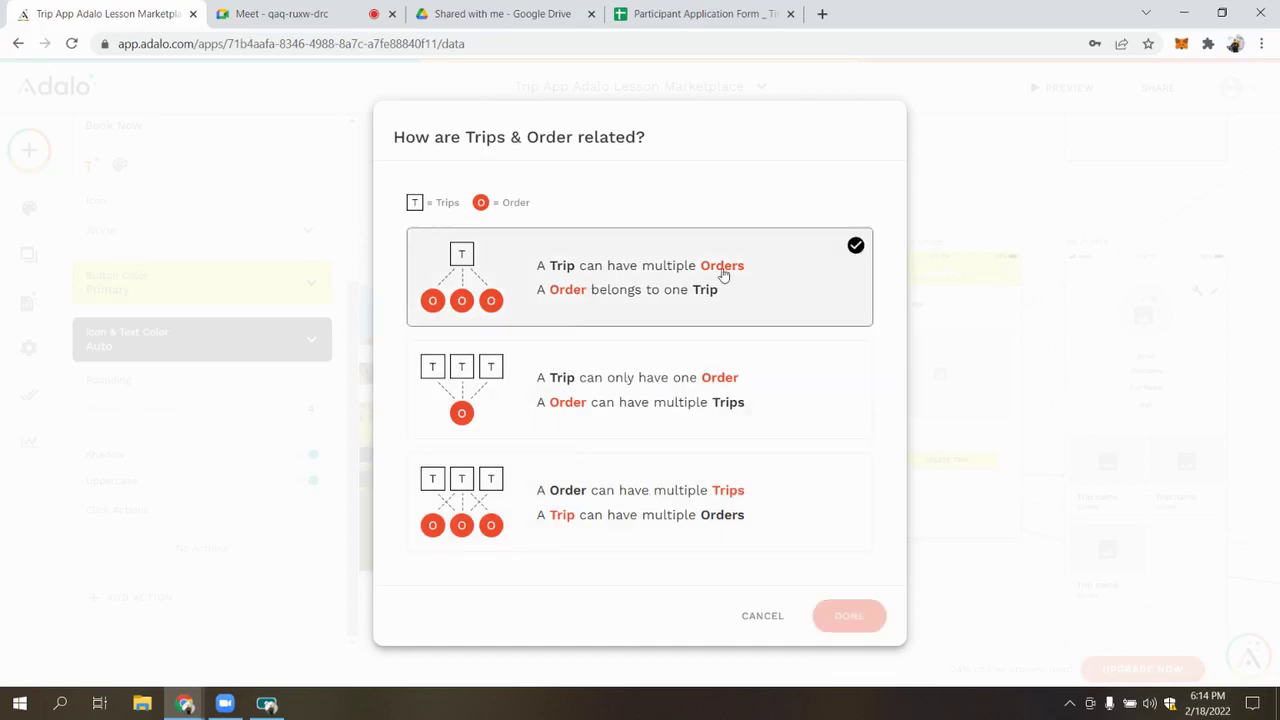
pyautogui.press('Return')
pyautogui.click(533, 521)
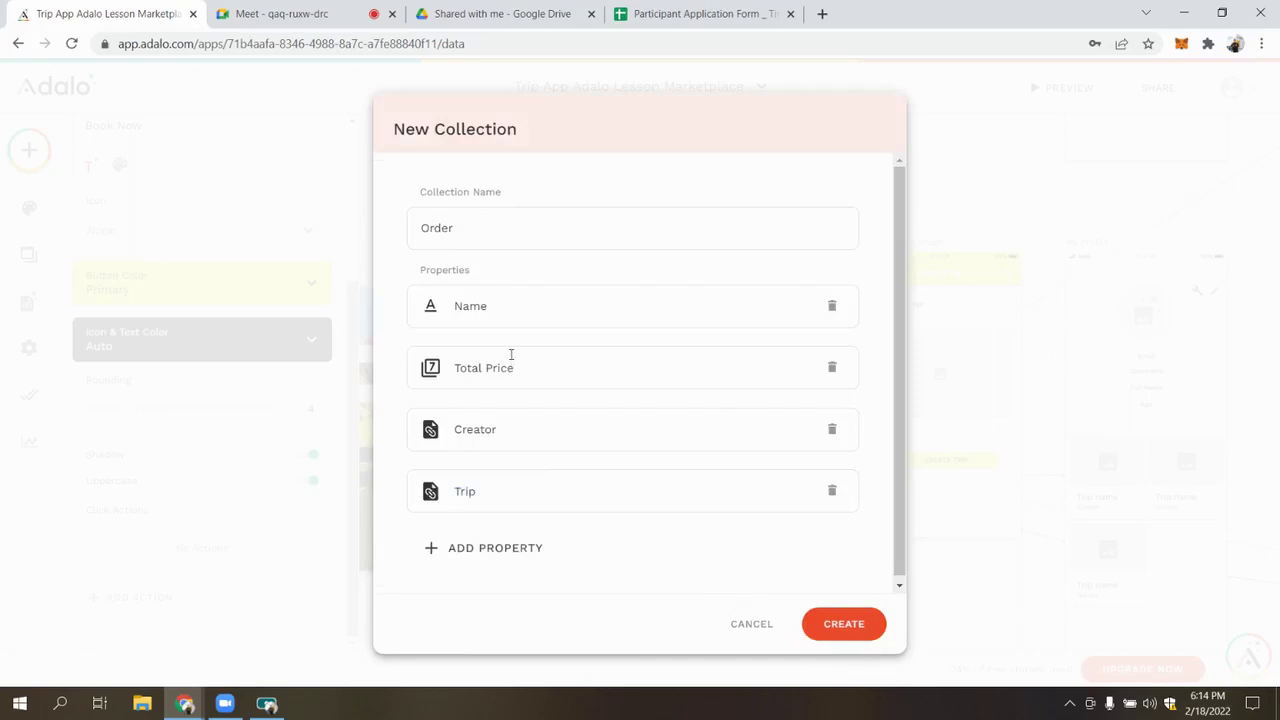
# Add an Is Paid? true/false property and create the Order collection
pyautogui.click(500, 545)
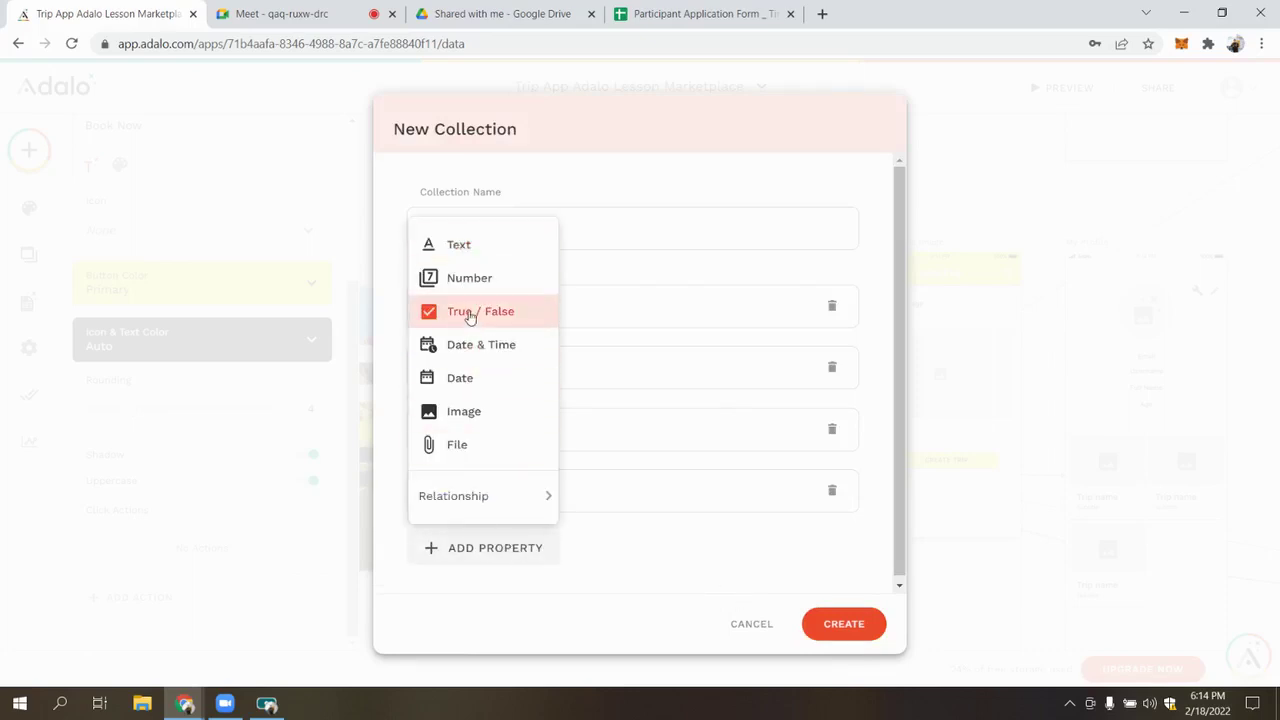
pyautogui.click(509, 314)
pyautogui.write('Is')
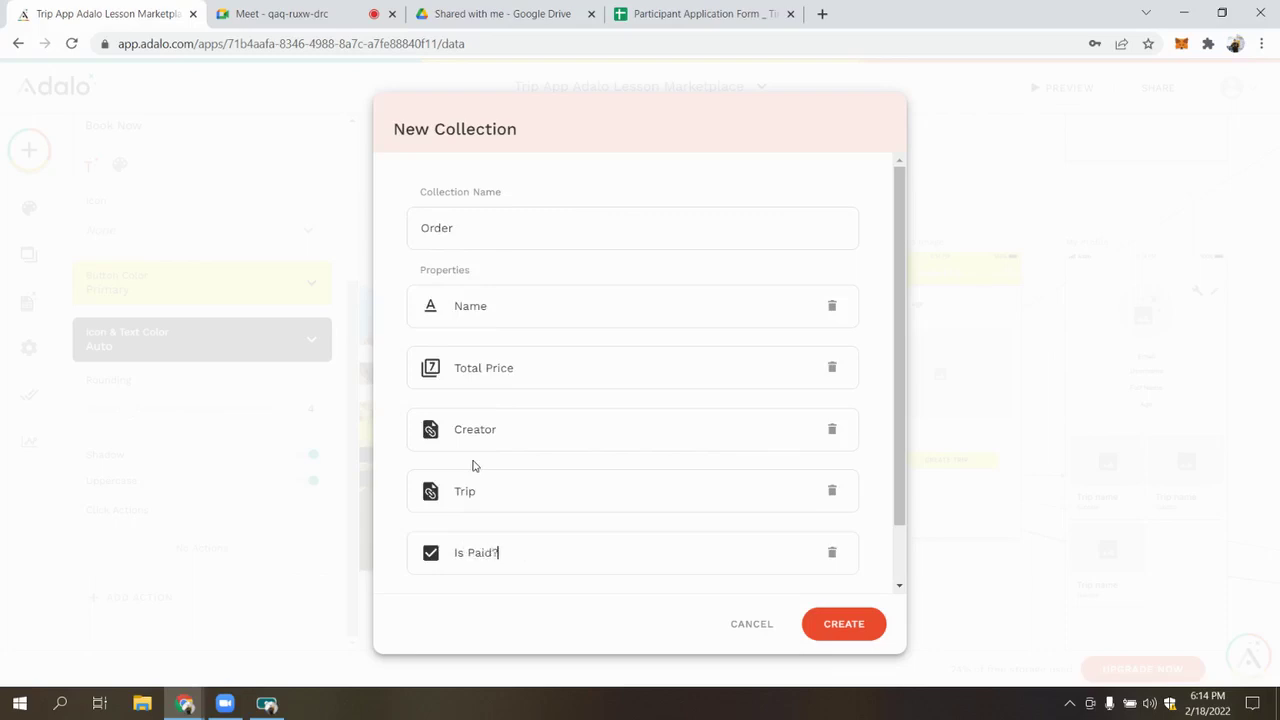
pyautogui.scroll(-1, 814, 591)
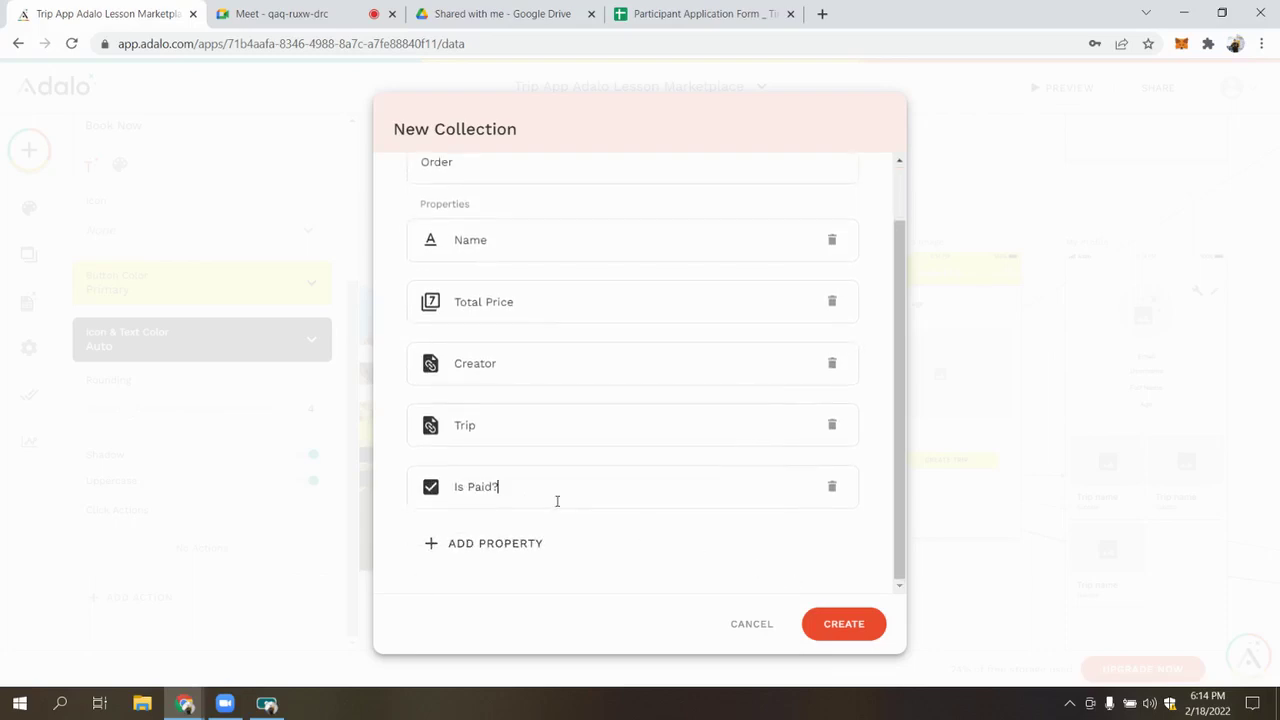
pyautogui.scroll(1, 545, 485)
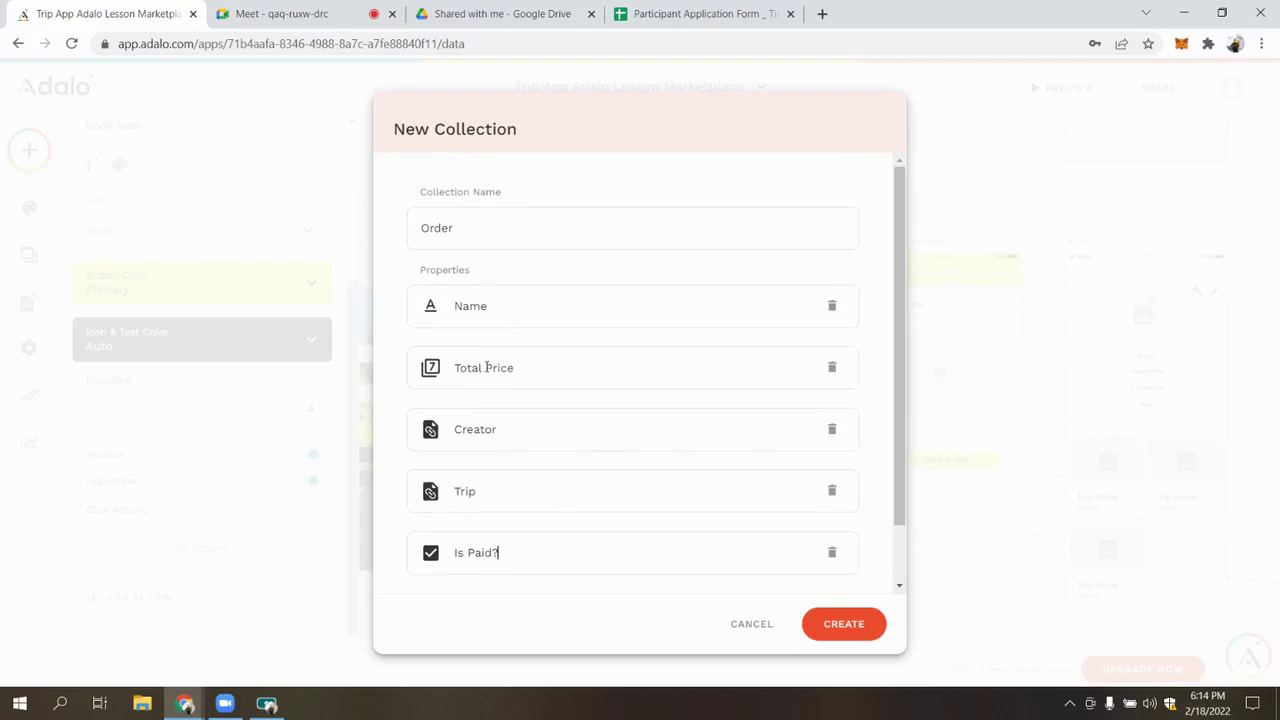
pyautogui.scroll(-1, 700, 470)
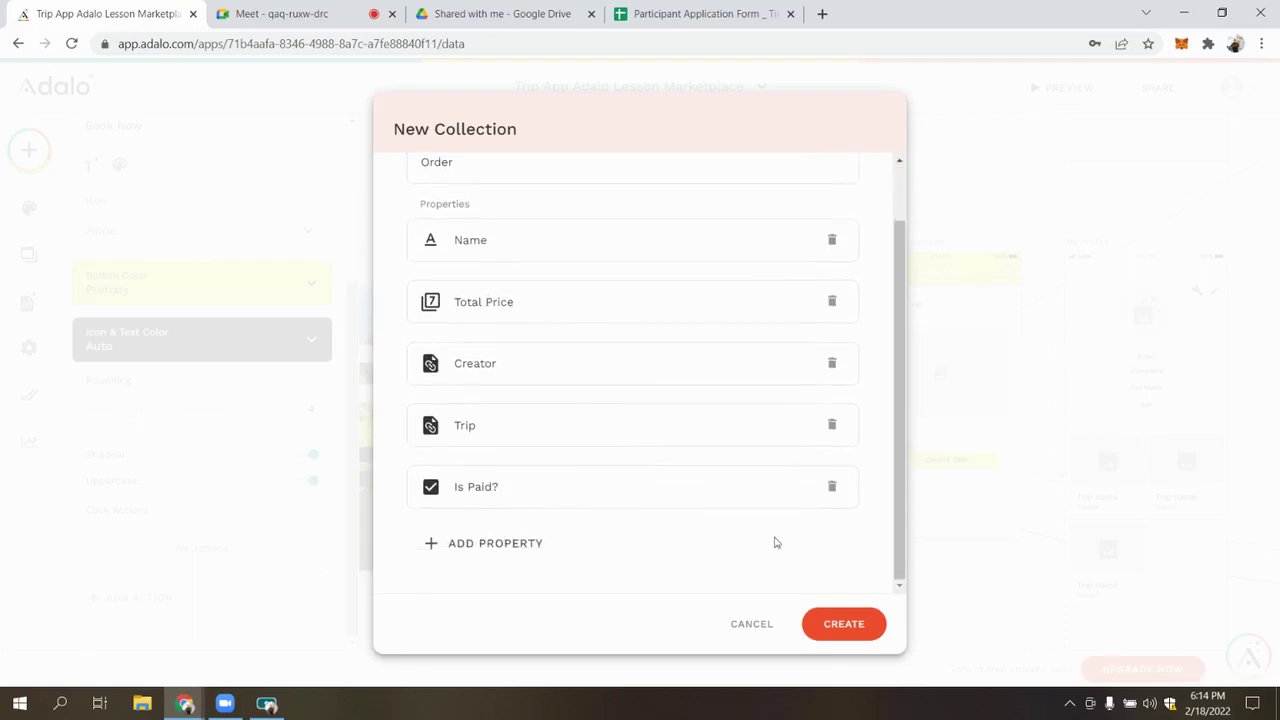
pyautogui.click(843, 628)
# Set the order Name to the trip name, user full name and Current Time (Date / Time)
pyautogui.scroll(-5, 200, 430)
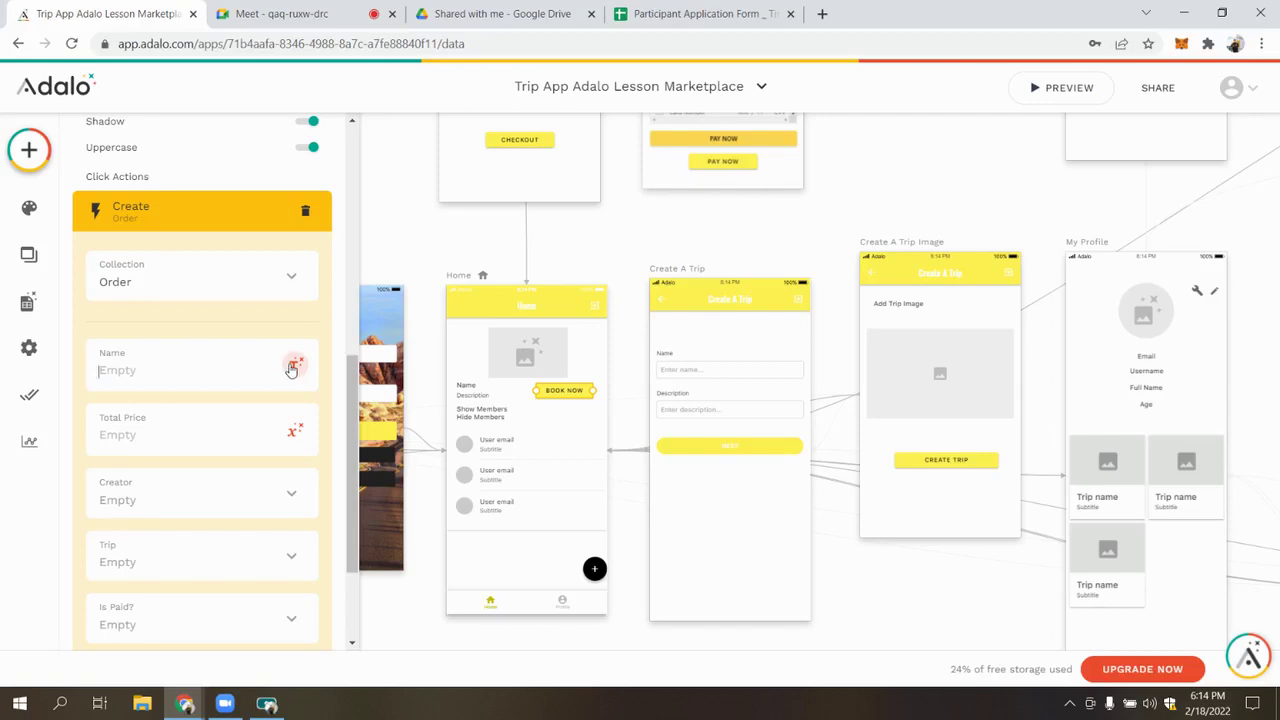
pyautogui.click(293, 366)
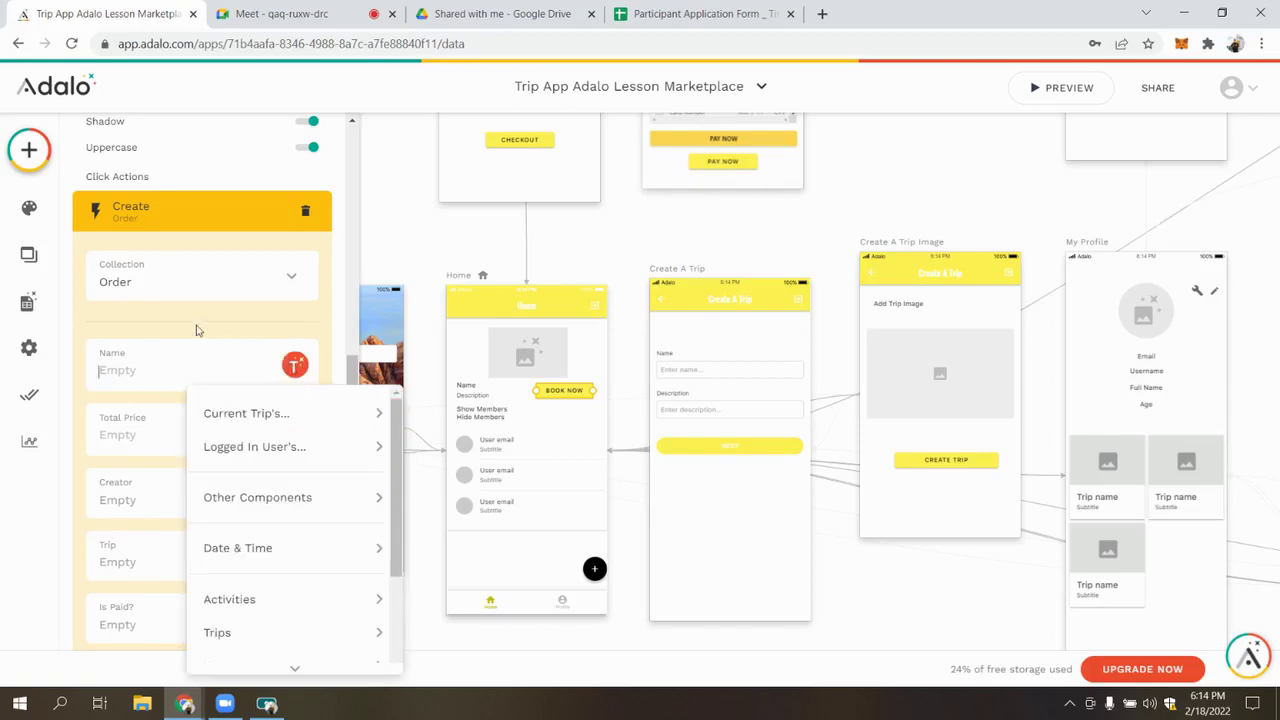
pyautogui.moveTo(250, 413)
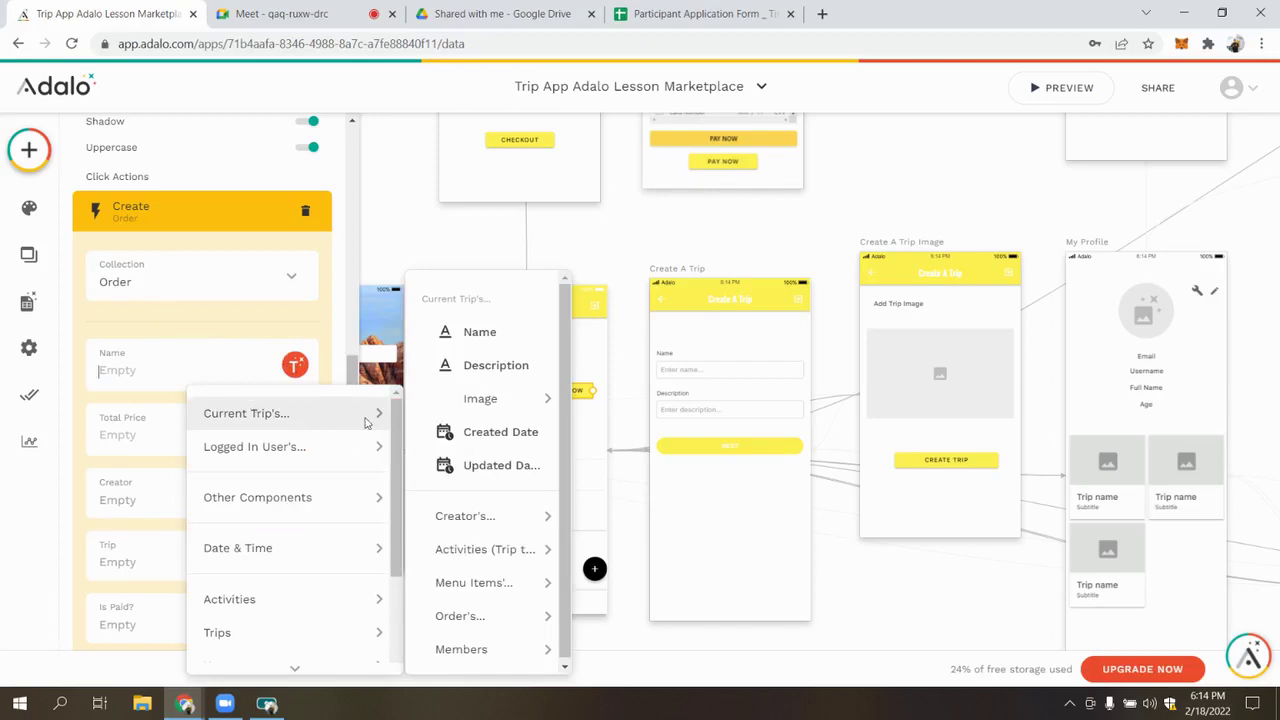
pyautogui.click(463, 343)
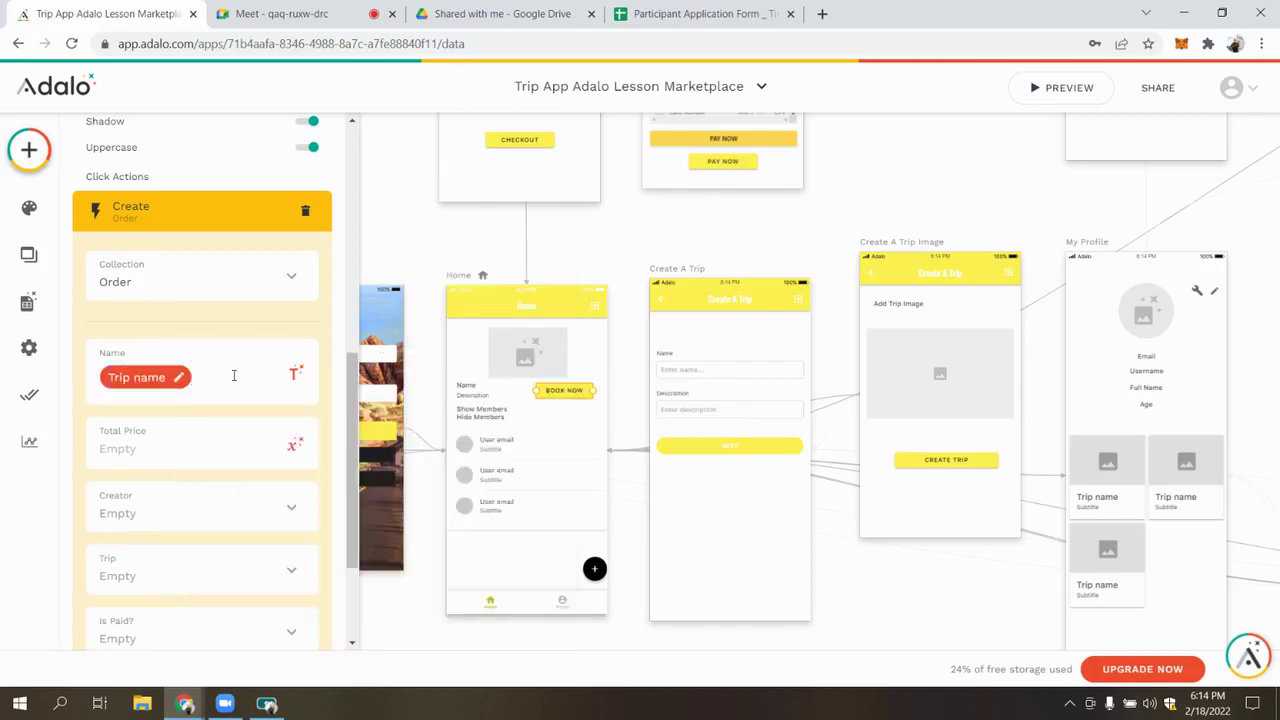
pyautogui.click(295, 372)
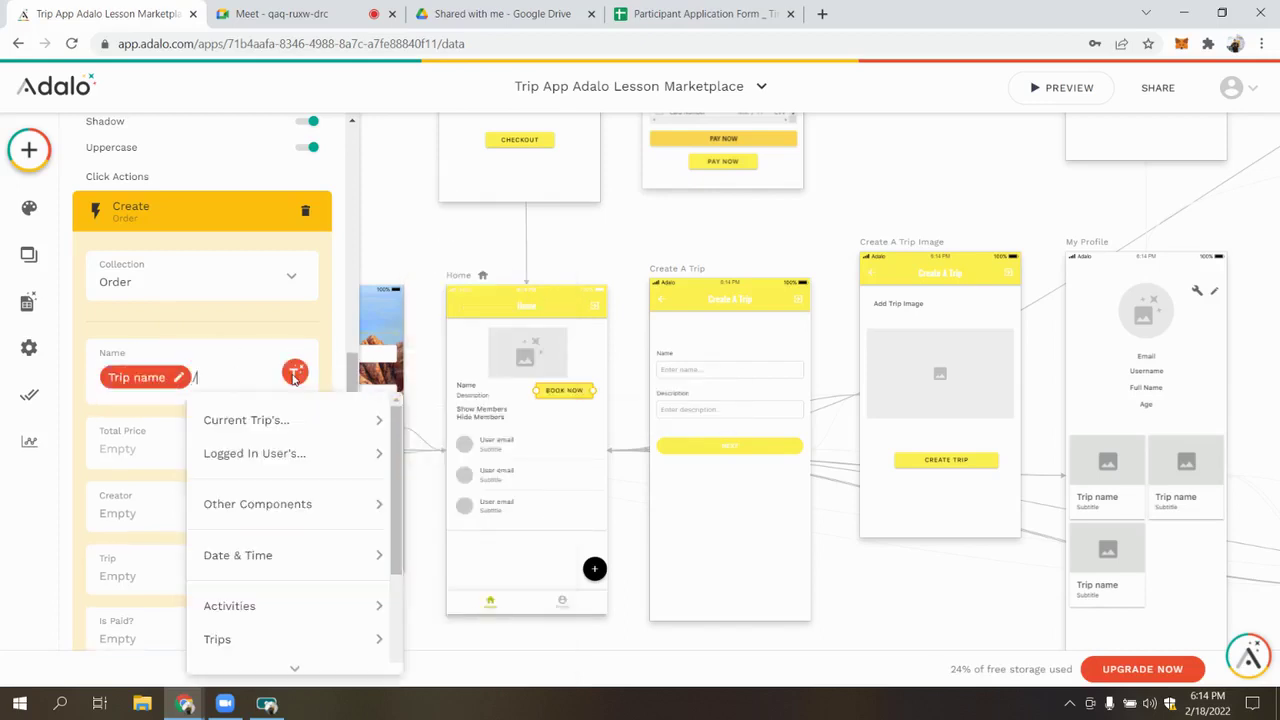
pyautogui.moveTo(290, 453)
pyautogui.click(495, 298)
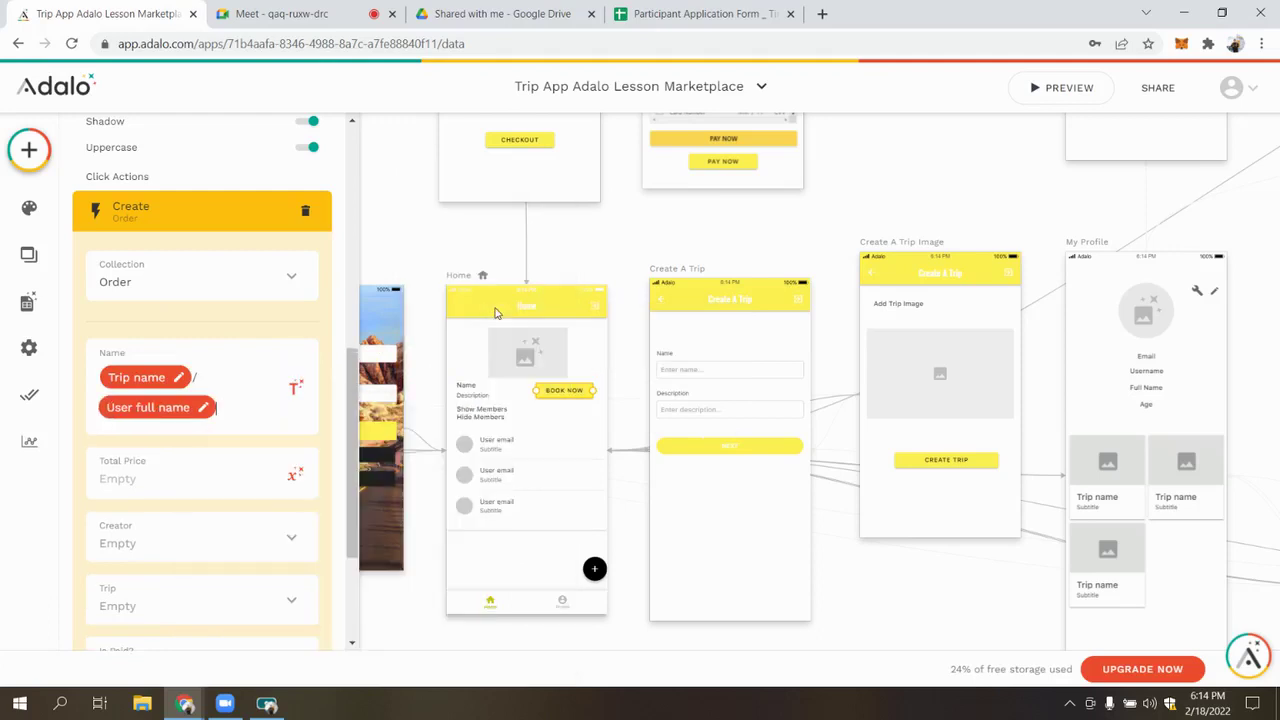
pyautogui.click(295, 386)
pyautogui.moveTo(290, 237)
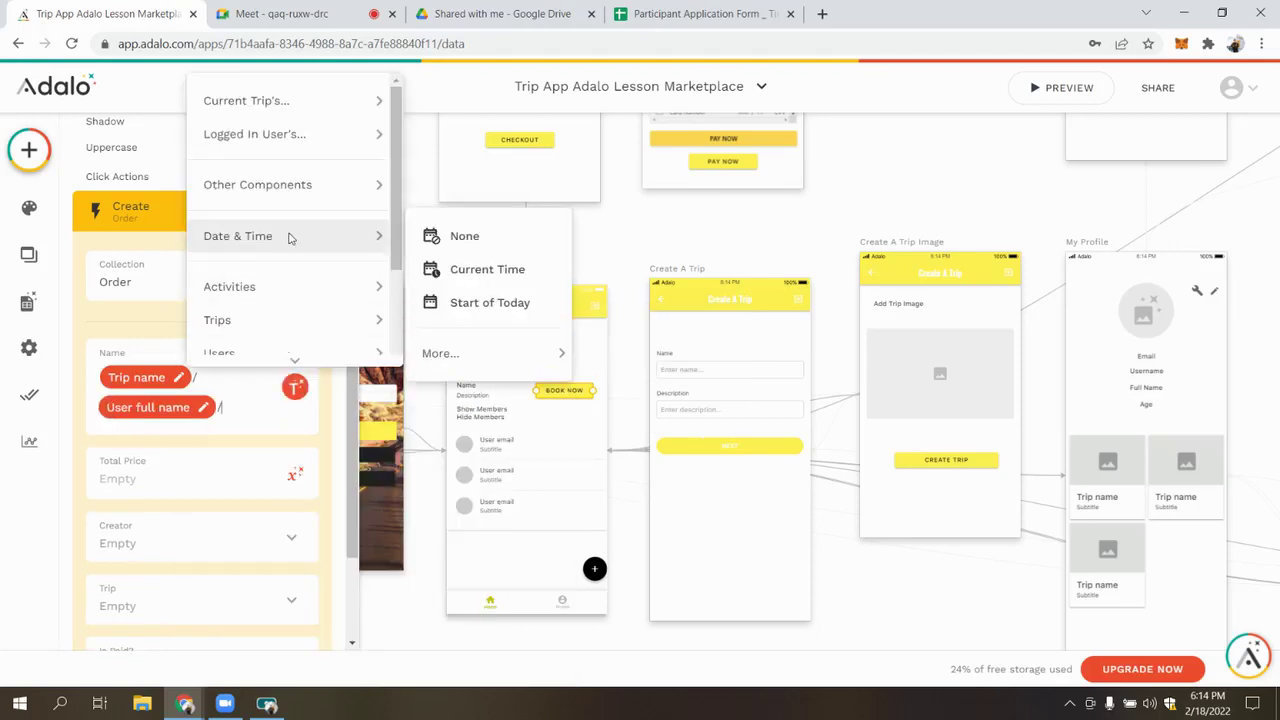
pyautogui.click(480, 269)
pyautogui.click(234, 386)
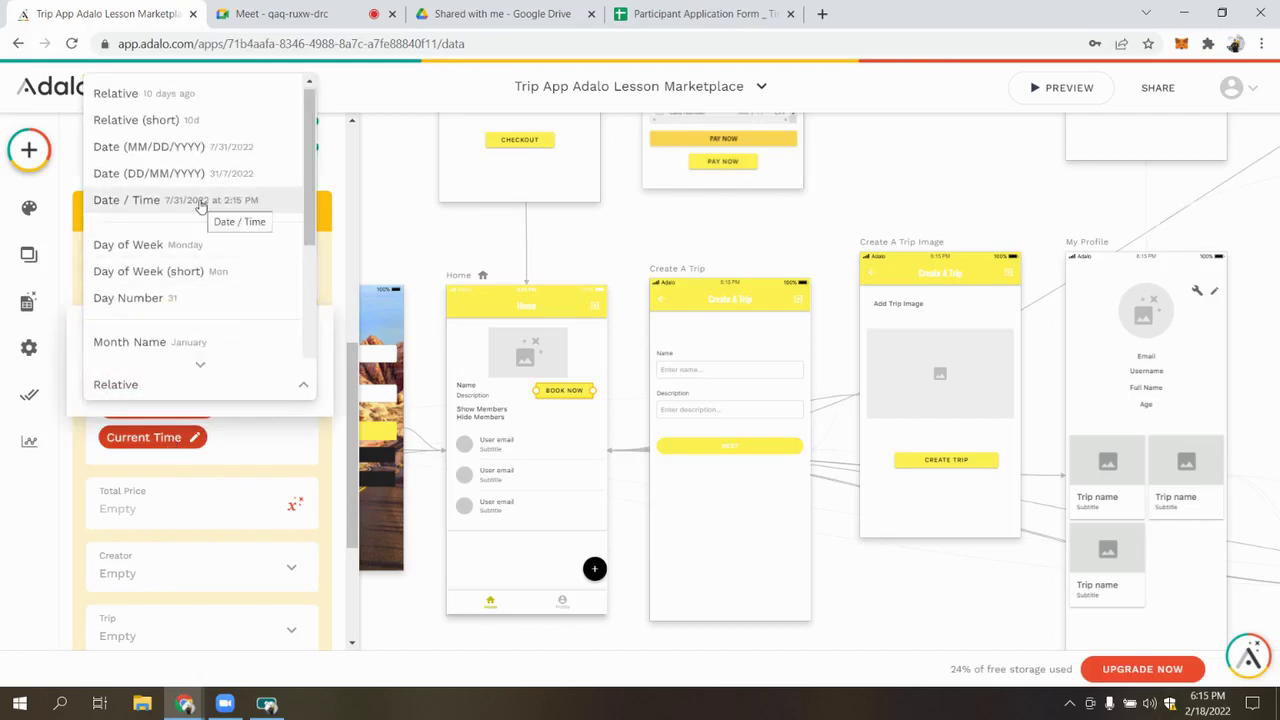
pyautogui.click(201, 203)
pyautogui.click(212, 423)
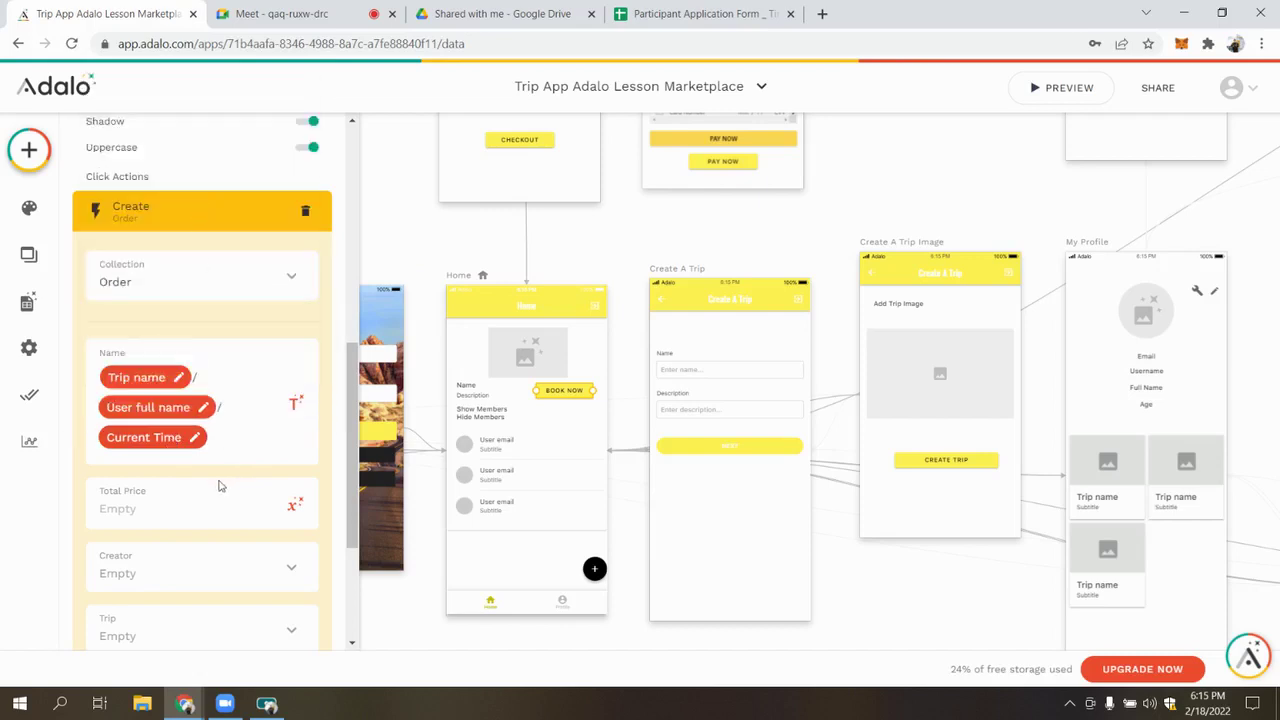
# Set Creator to Logged In User, Trip to Current Trip, and Is Paid? to False
pyautogui.scroll(-2, 212, 423)
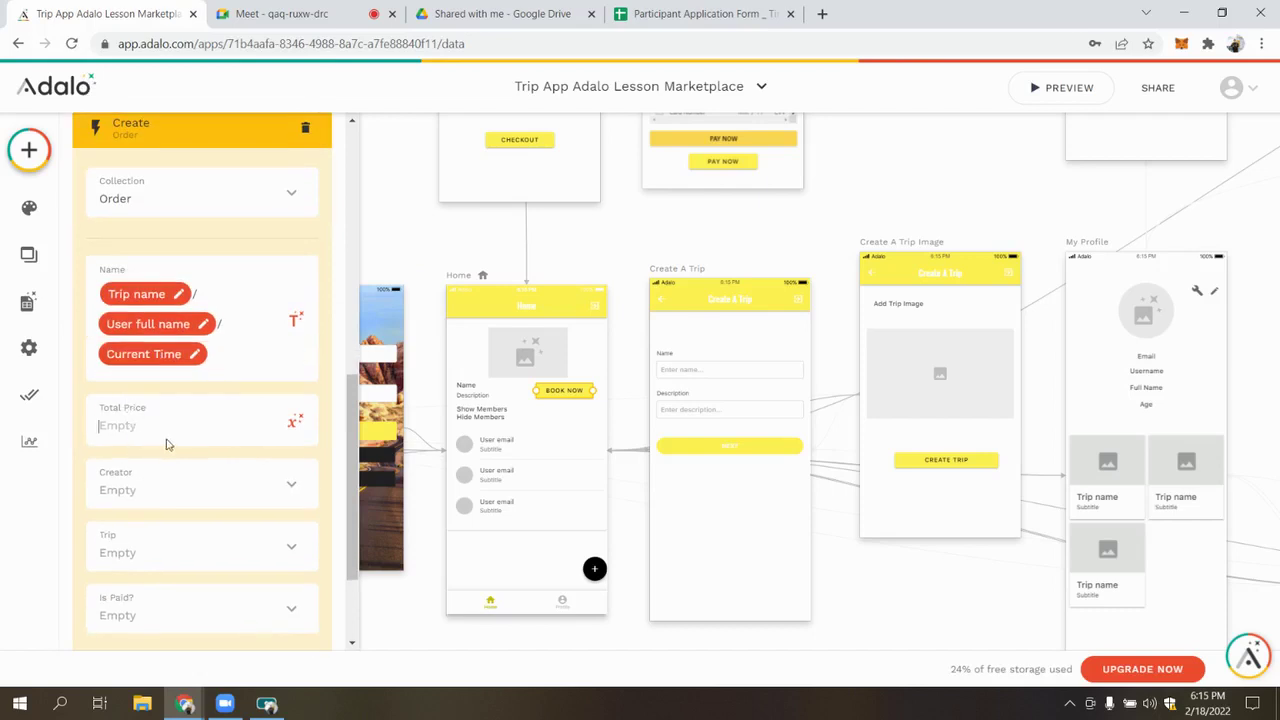
pyautogui.scroll(-2, 179, 414)
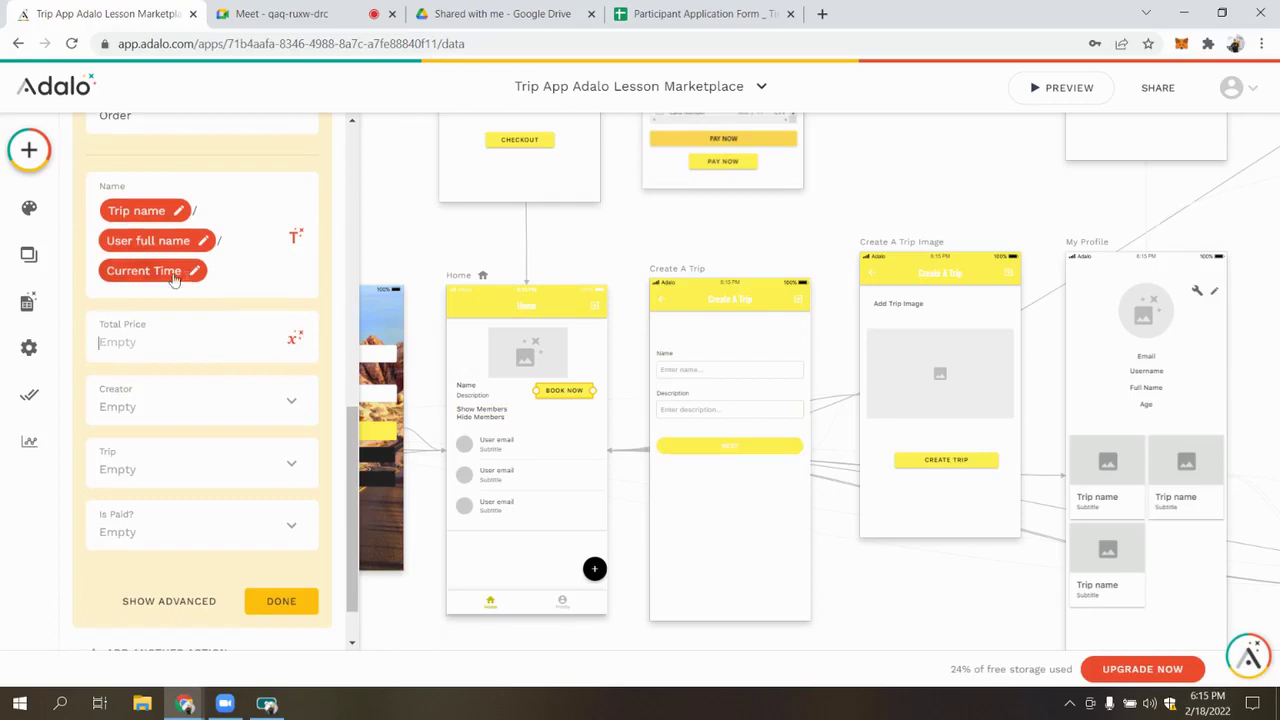
pyautogui.click(232, 410)
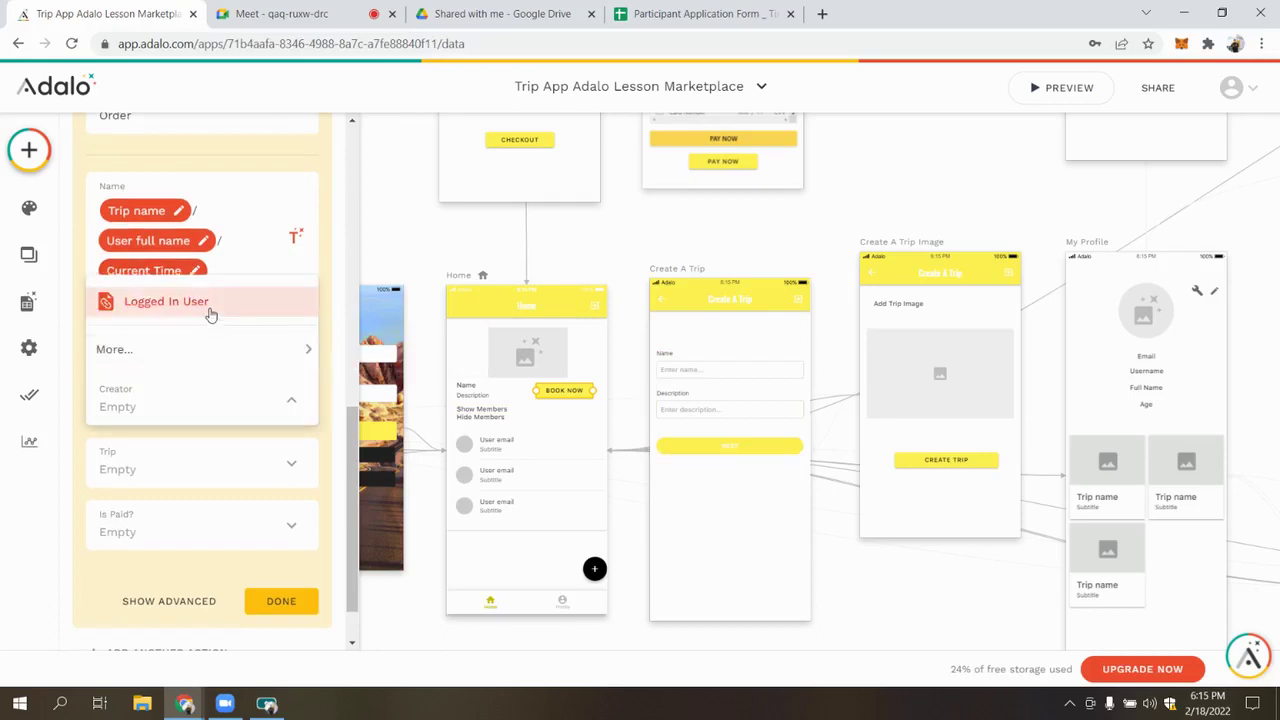
pyautogui.click(209, 312)
pyautogui.click(220, 456)
pyautogui.click(198, 412)
pyautogui.click(250, 538)
pyautogui.click(184, 398)
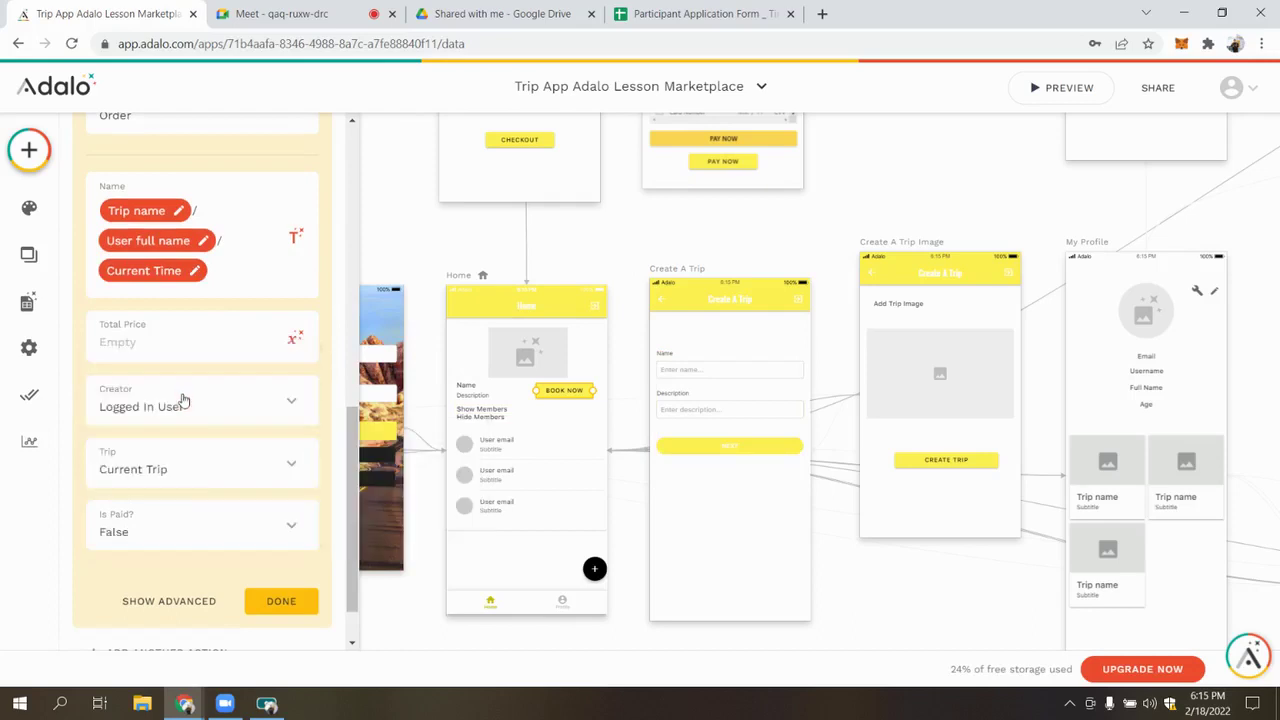
pyautogui.click(272, 602)
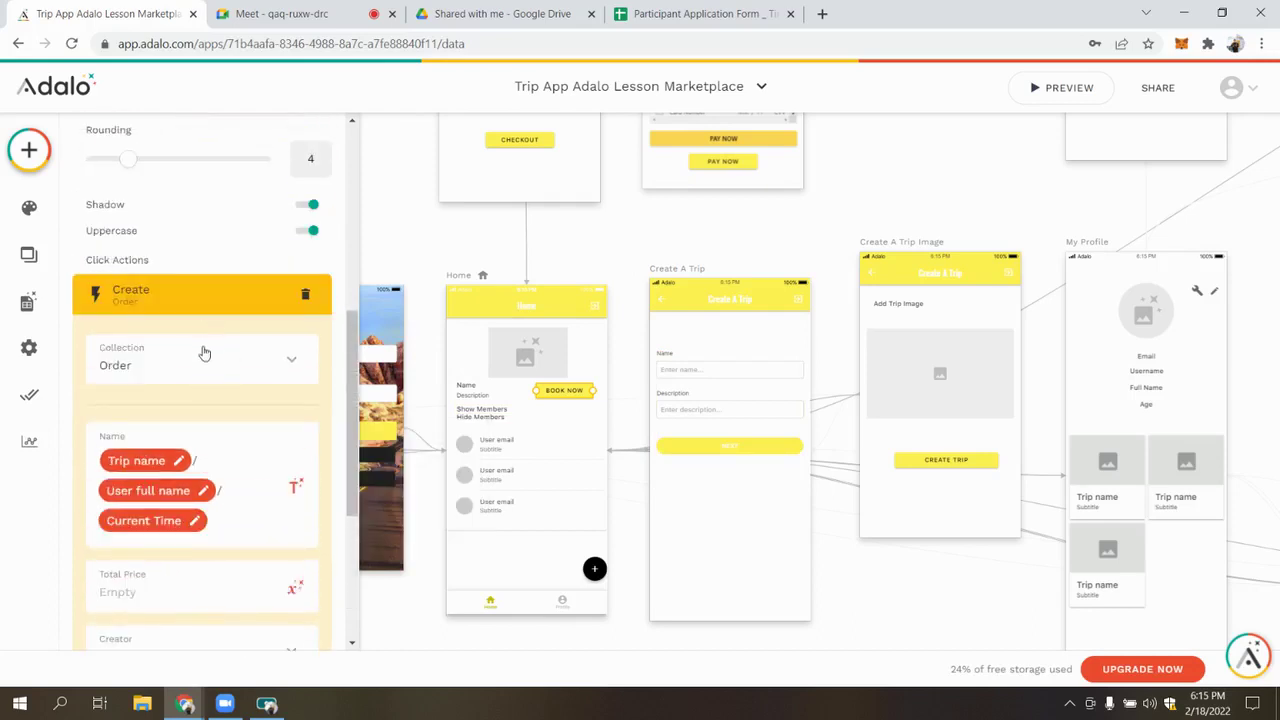
pyautogui.click(295, 537)
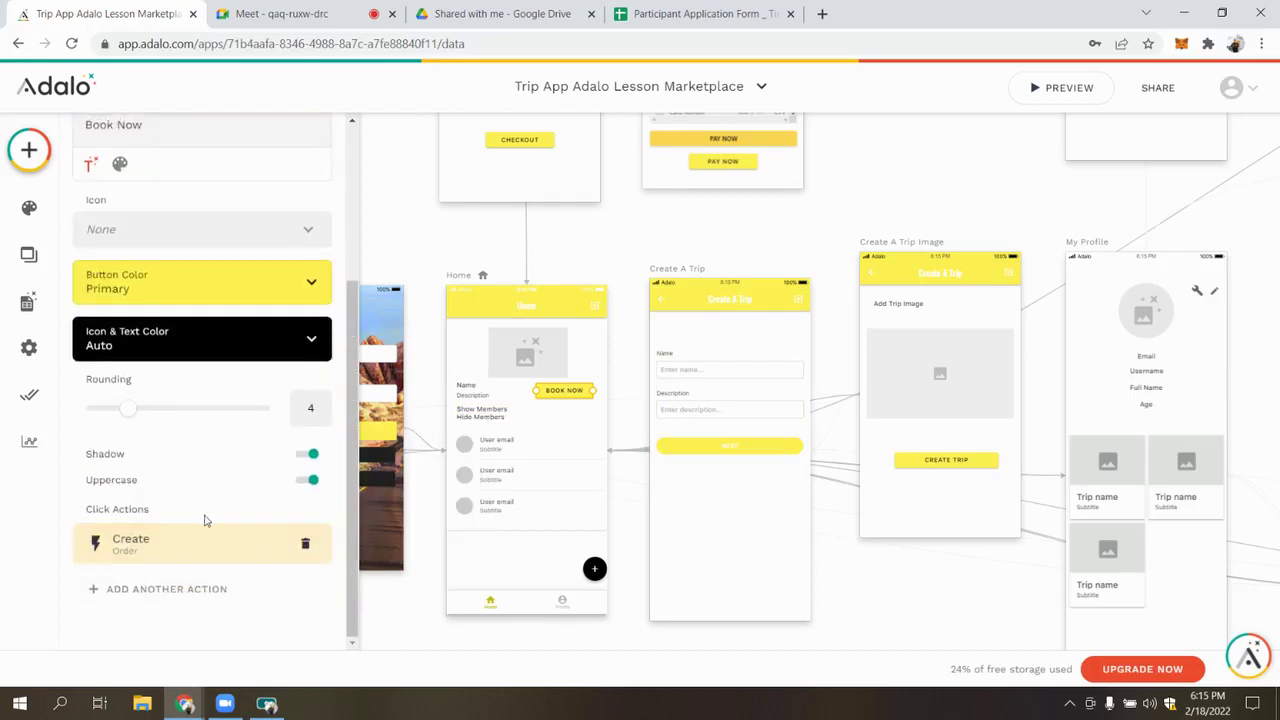
pyautogui.click(218, 549)
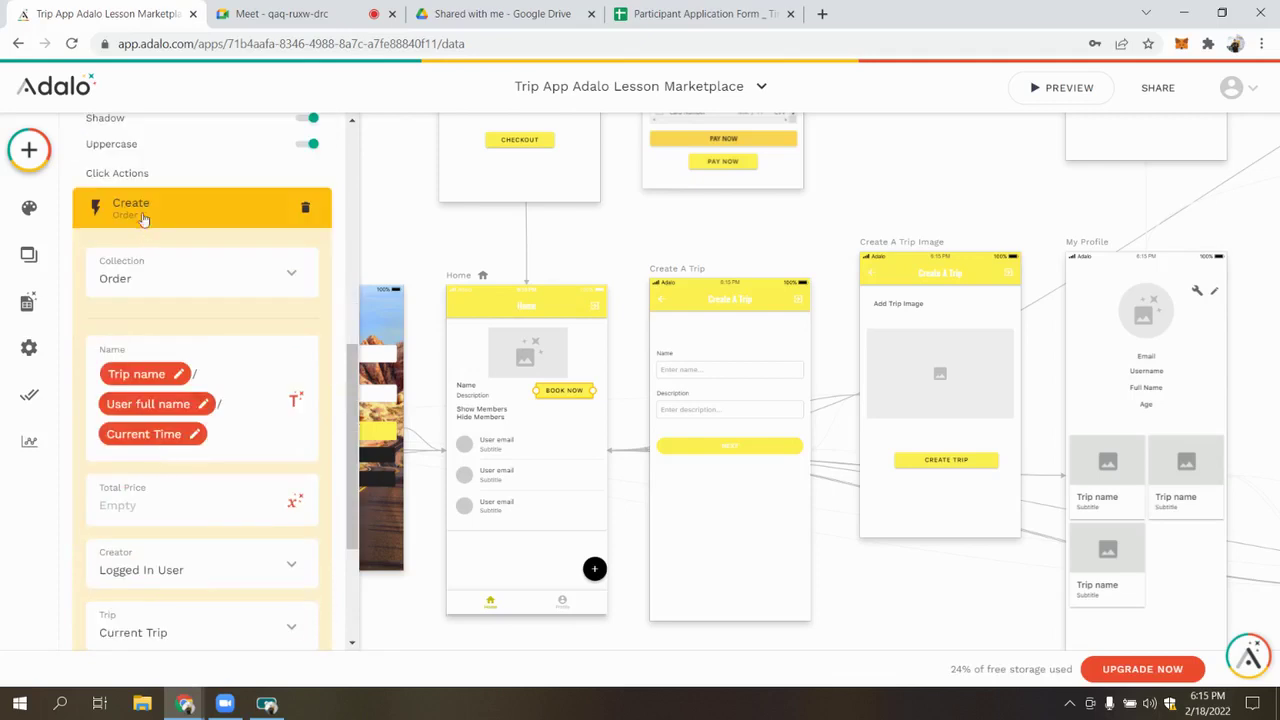
pyautogui.click(138, 220)
pyautogui.click(6, 308)
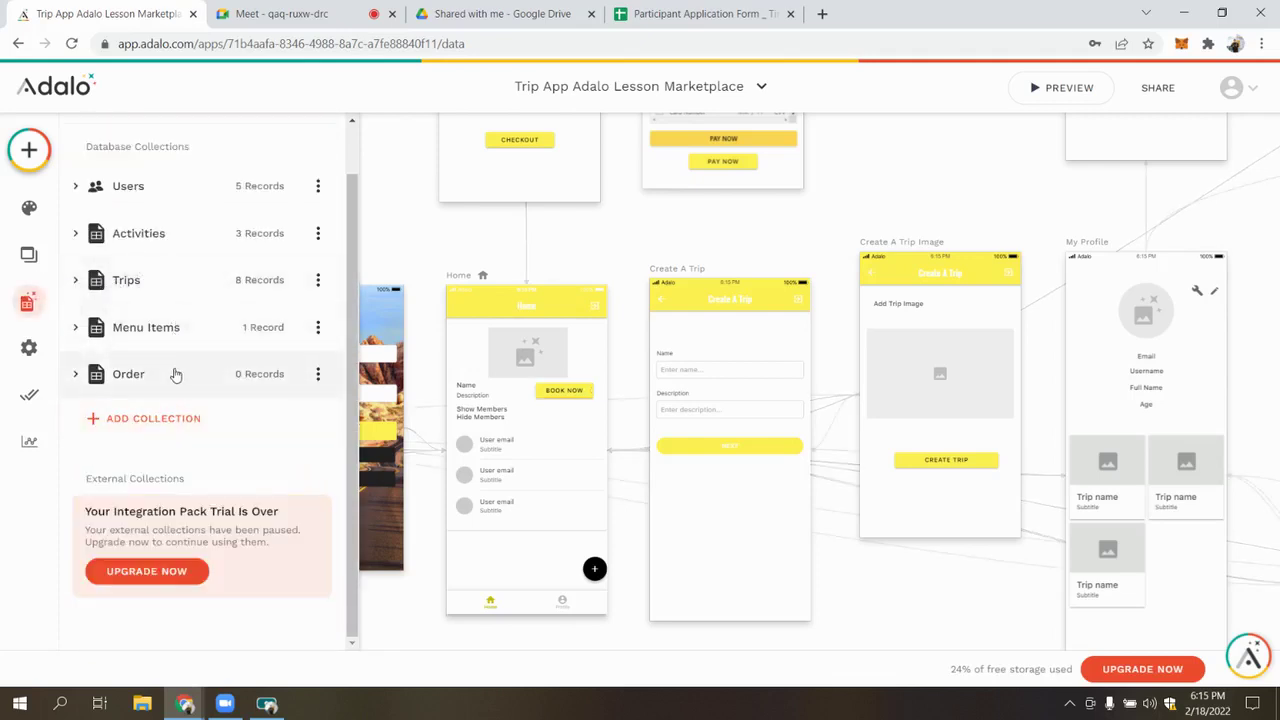
# Look over the Activities and Menu Items collections and reselect the BOOK NOW button
pyautogui.click(164, 247)
pyautogui.click(162, 237)
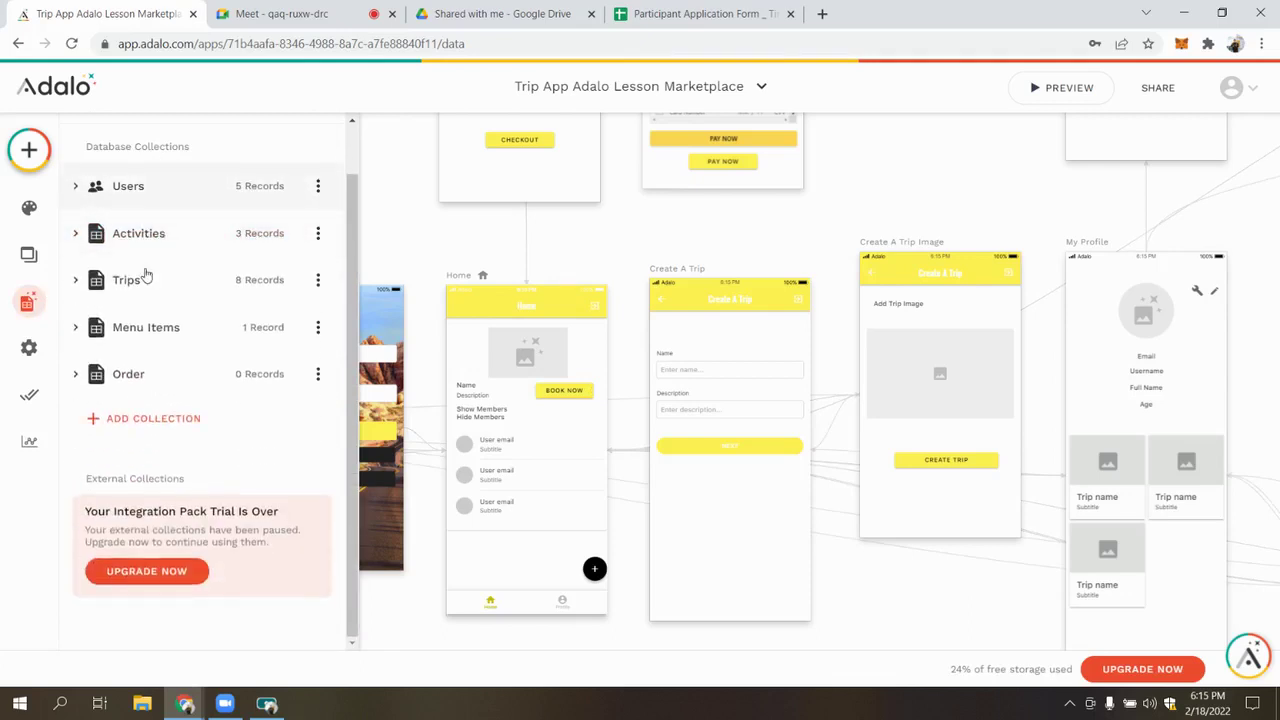
pyautogui.click(160, 329)
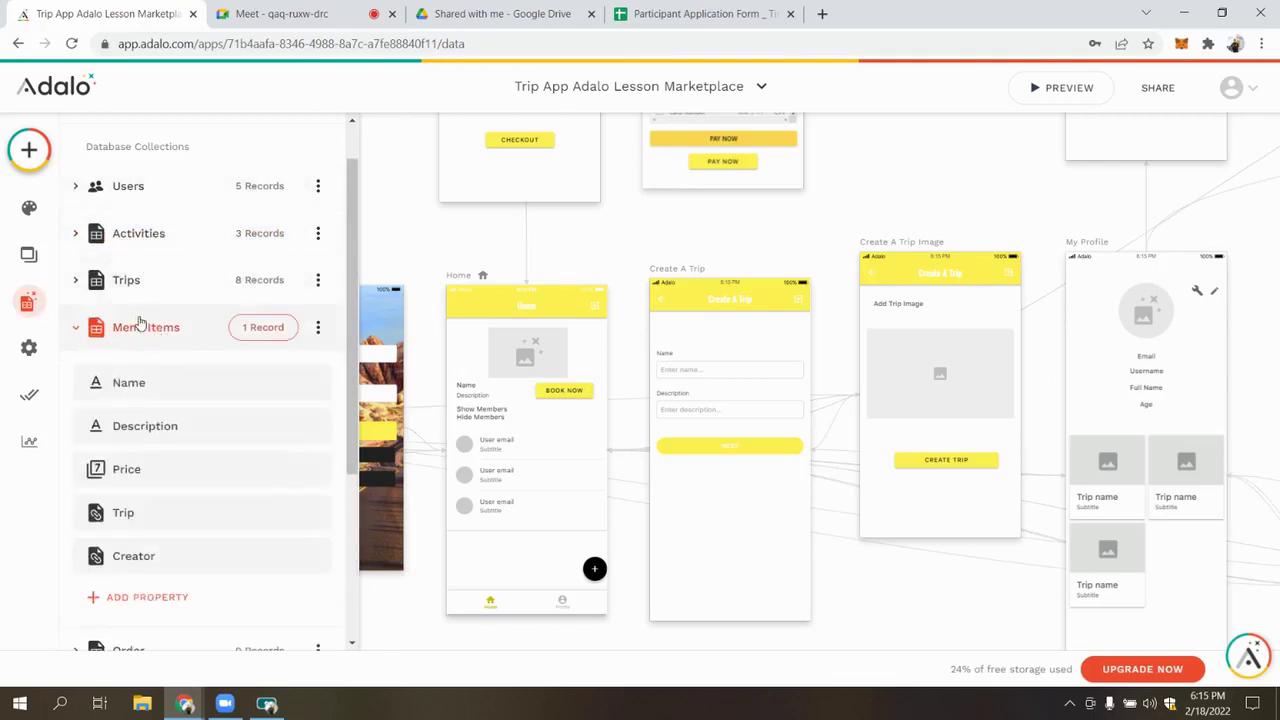
pyautogui.click(143, 329)
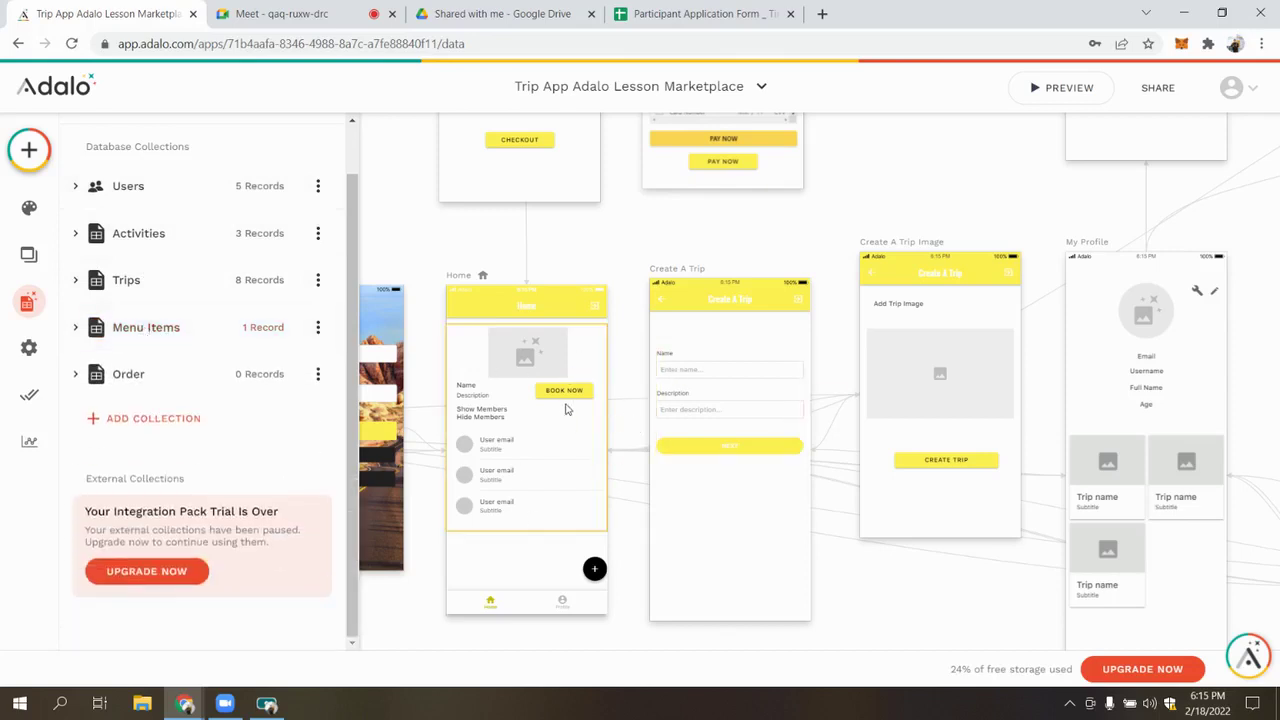
pyautogui.click(565, 392)
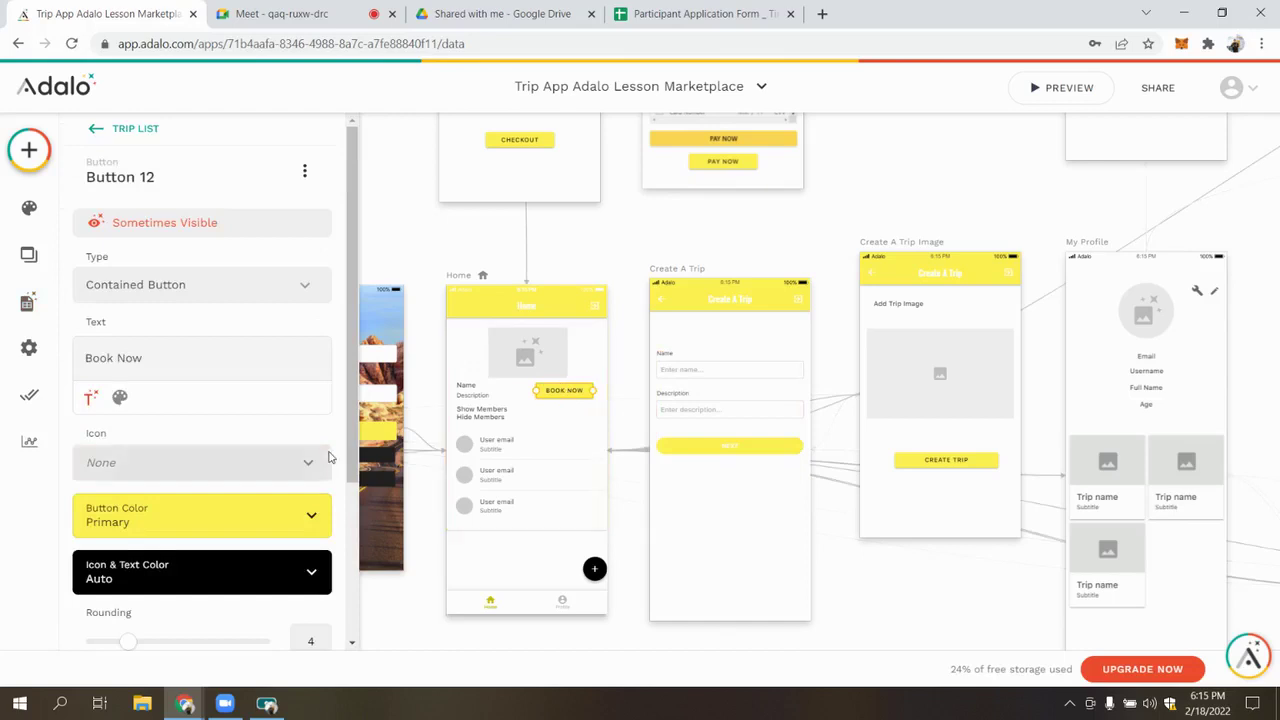
pyautogui.scroll(-3, 250, 440)
pyautogui.click(52, 305)
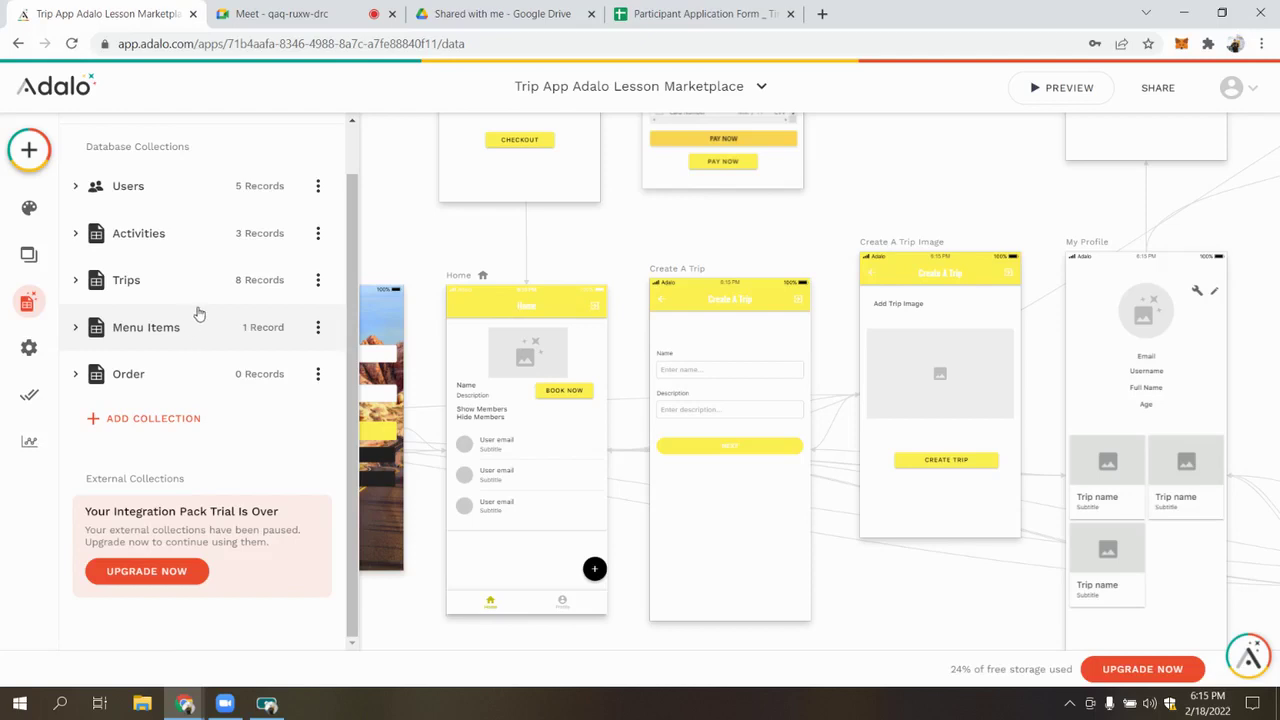
# Start a Menu Items relationship property on Order, then switch to the Google Meet tab
pyautogui.click(177, 381)
pyautogui.click(178, 480)
pyautogui.moveTo(275, 438)
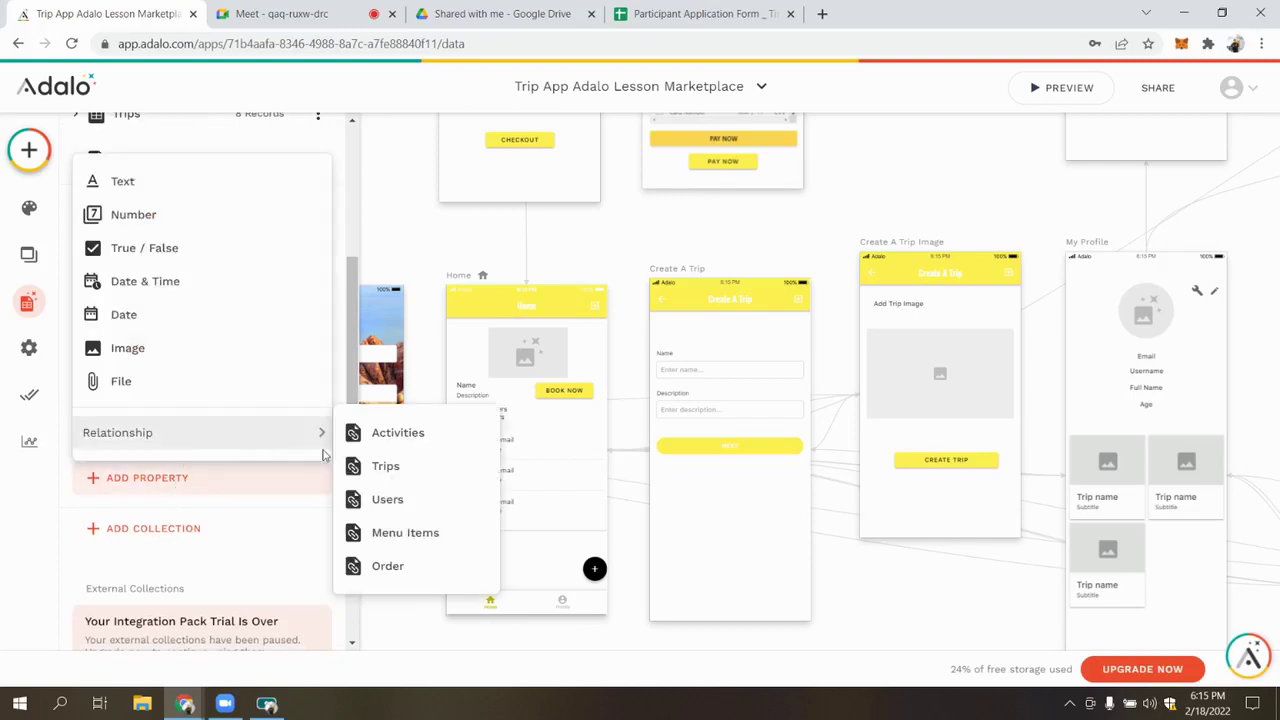
pyautogui.click(413, 532)
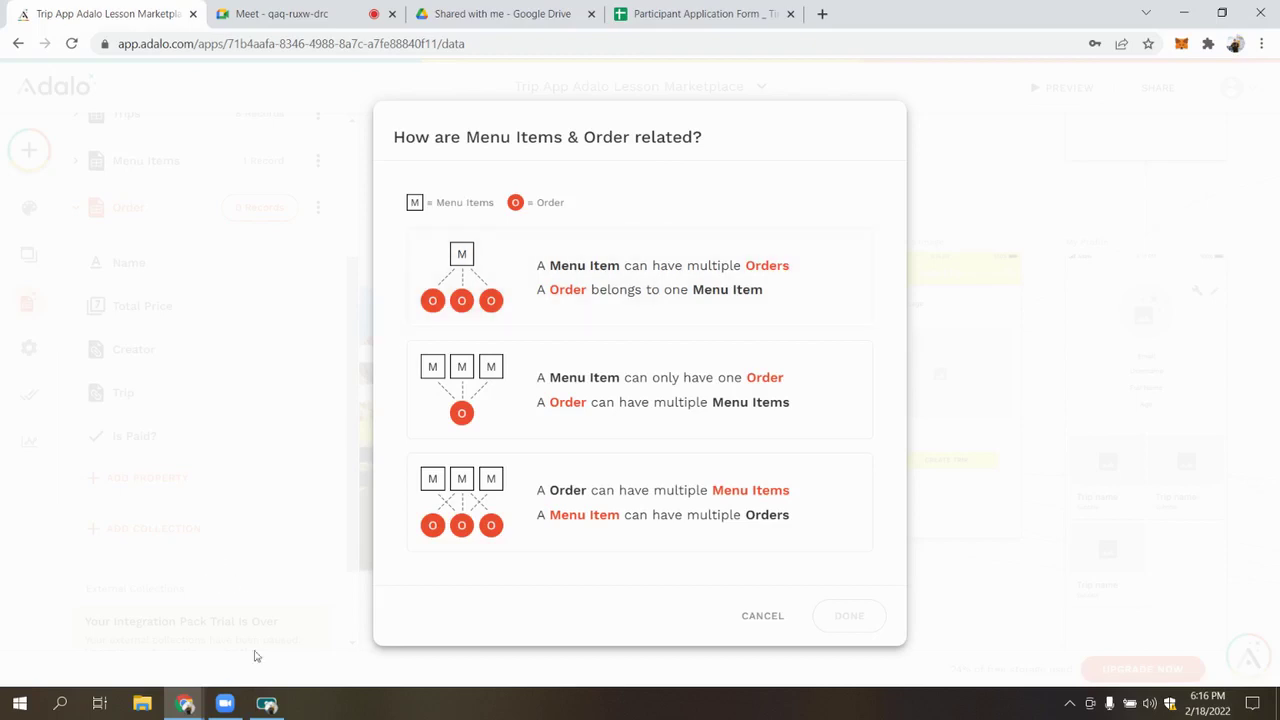
pyautogui.click(262, 8)
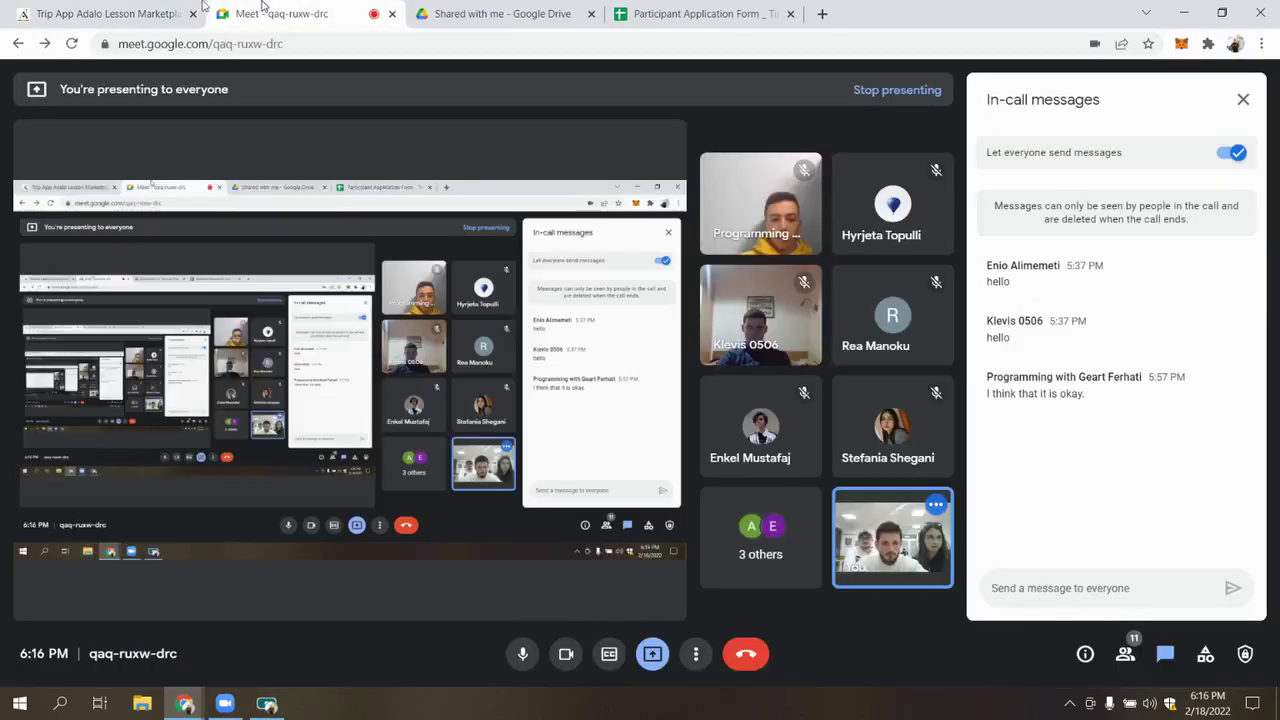
# Switch from the Google Meet tab back to the Adalo tab
pyautogui.click(110, 13)
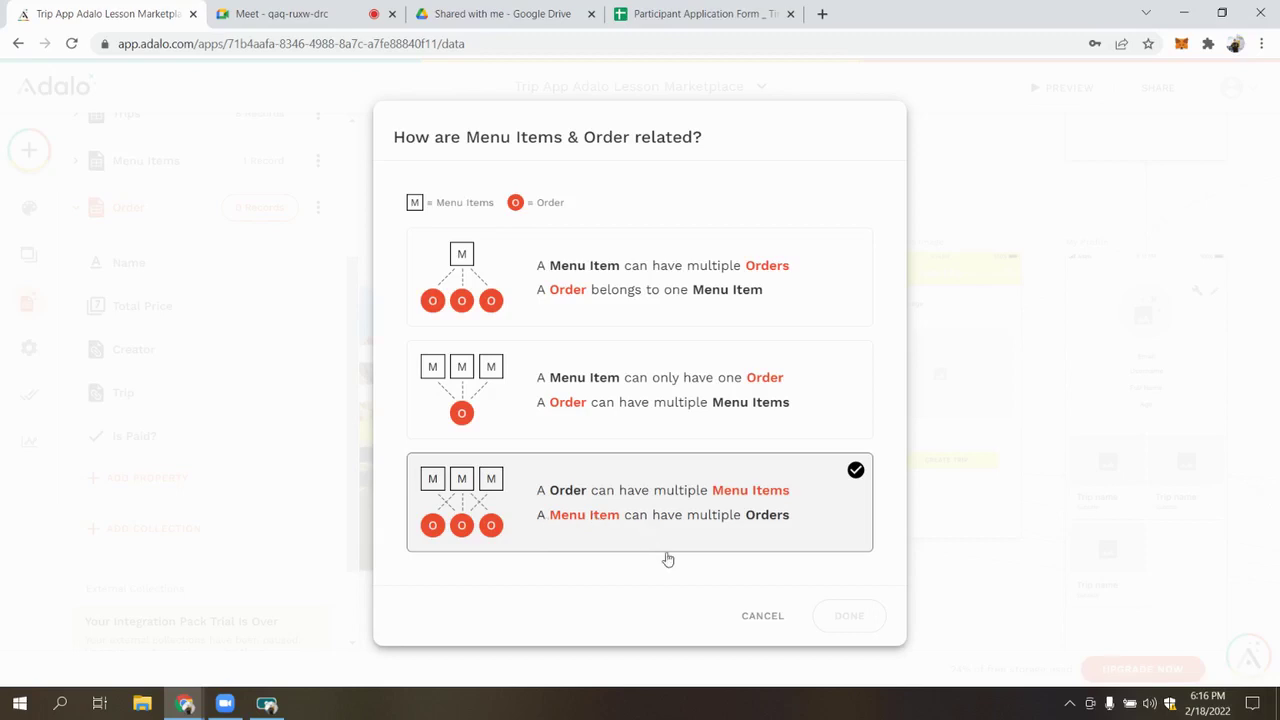
# Make the Order–Menu Items relationship many-to-many and save the property
pyautogui.click(711, 528)
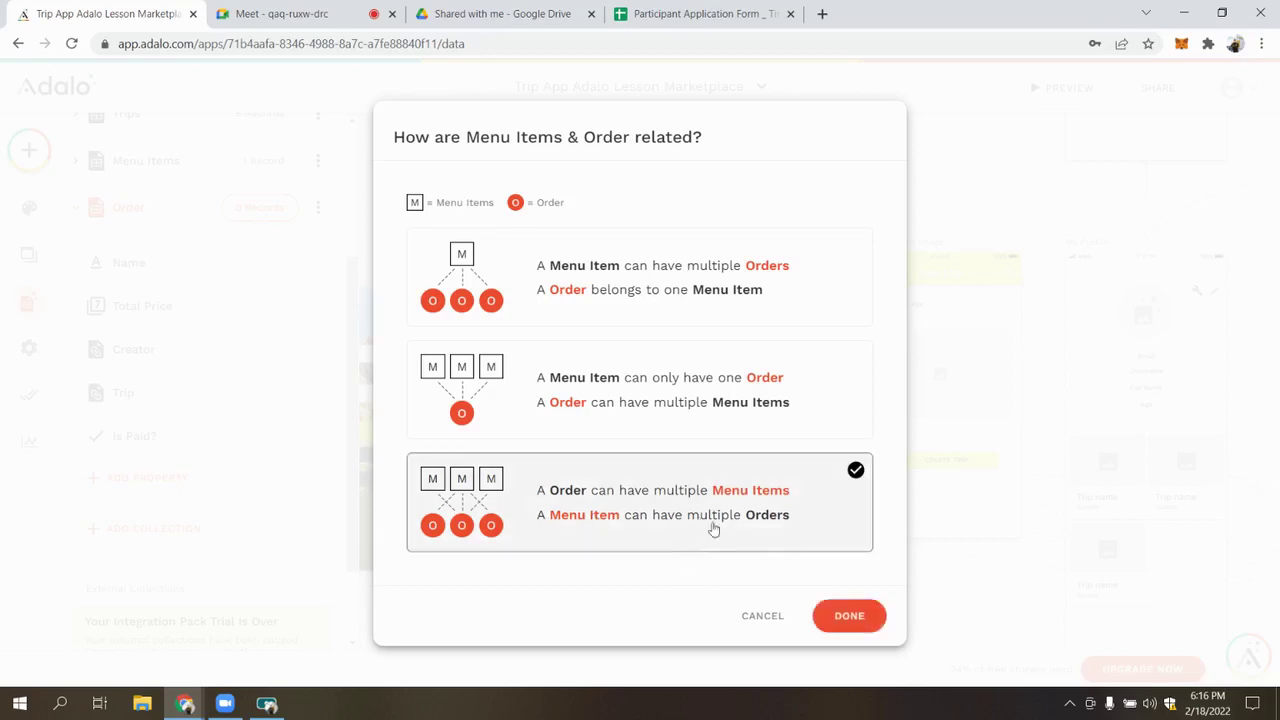
pyautogui.click(864, 622)
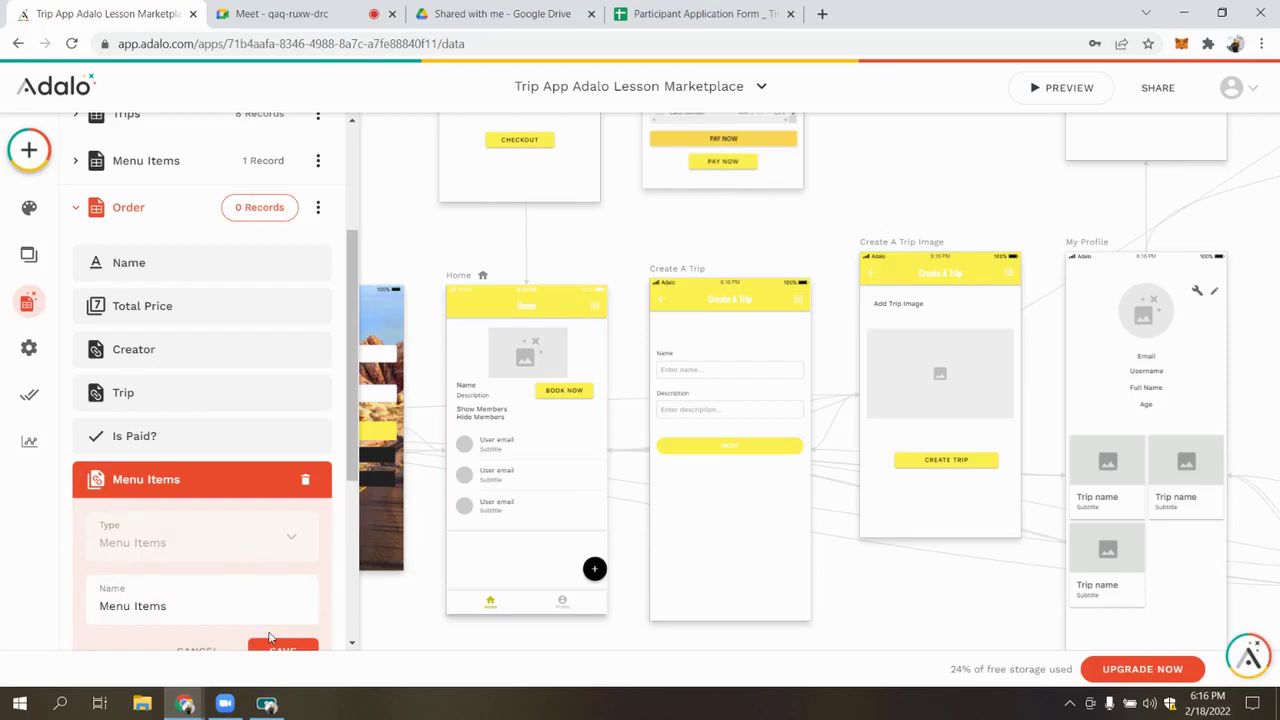
pyautogui.scroll(-1, 268, 638)
pyautogui.click(280, 572)
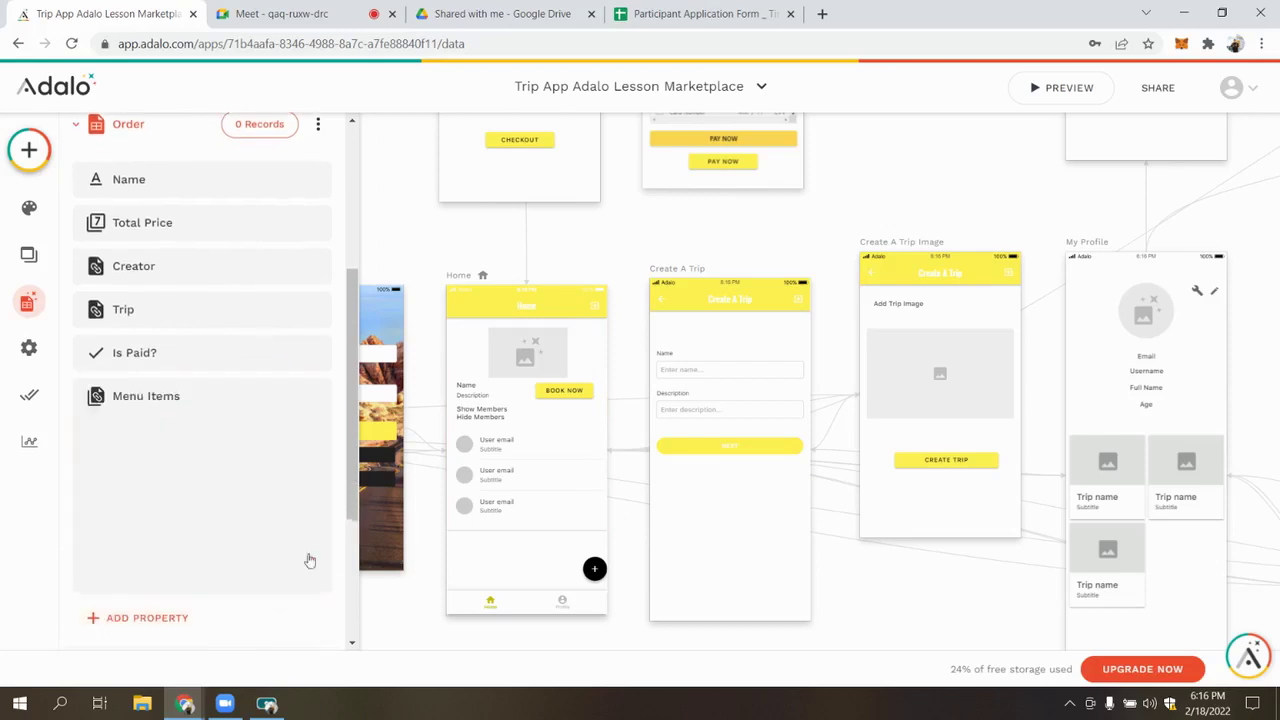
# Reselect BOOK NOW and review its Create Order action
pyautogui.click(573, 392)
pyautogui.scroll(-3, 174, 457)
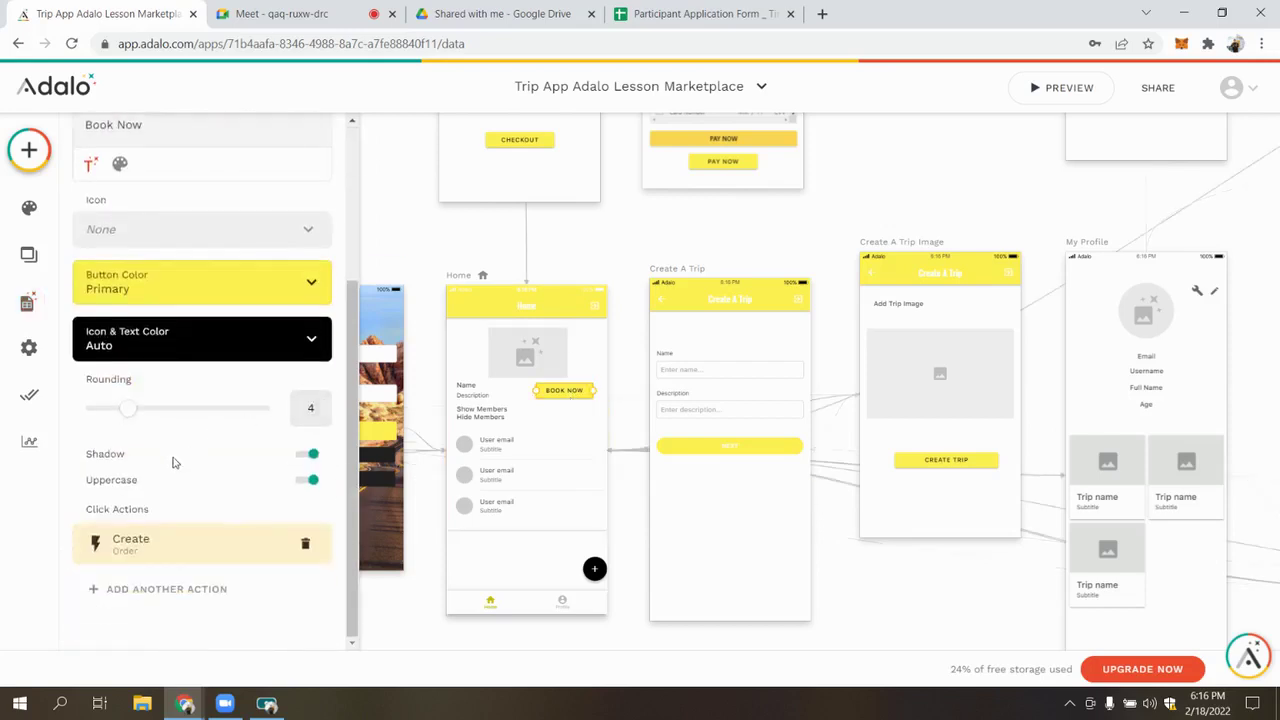
pyautogui.click(185, 538)
pyautogui.scroll(-5, 206, 409)
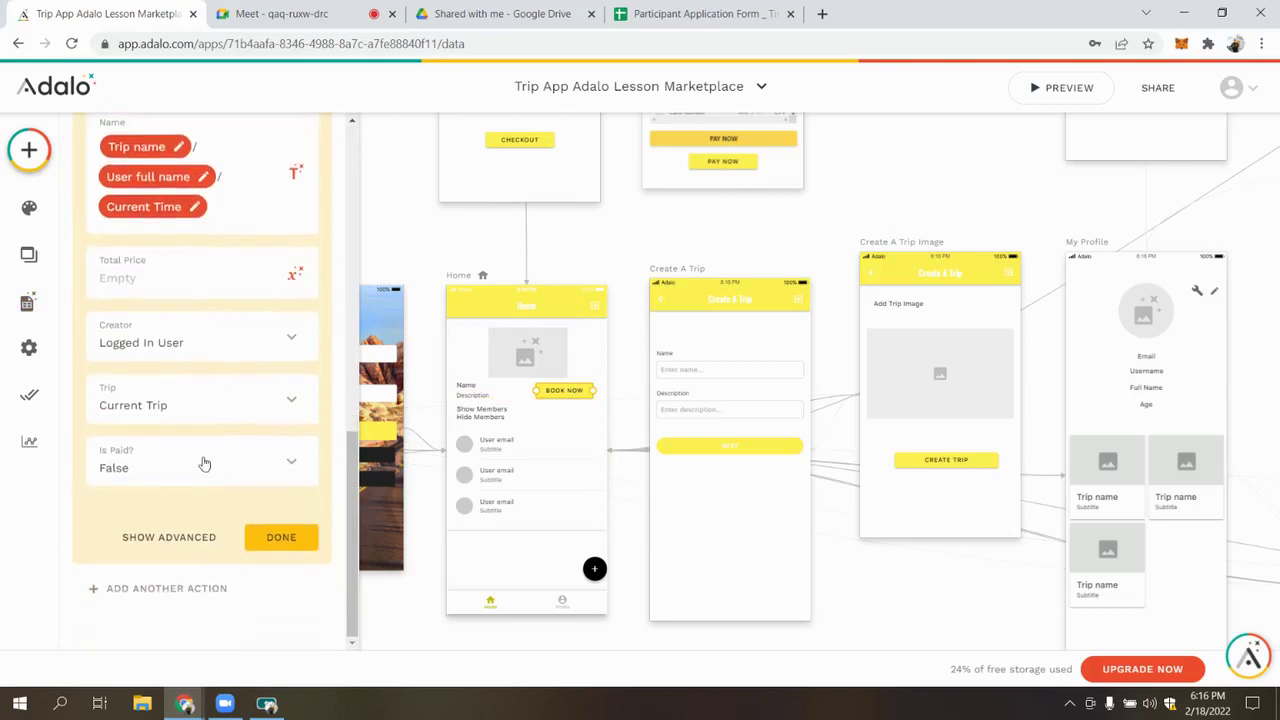
pyautogui.click(268, 537)
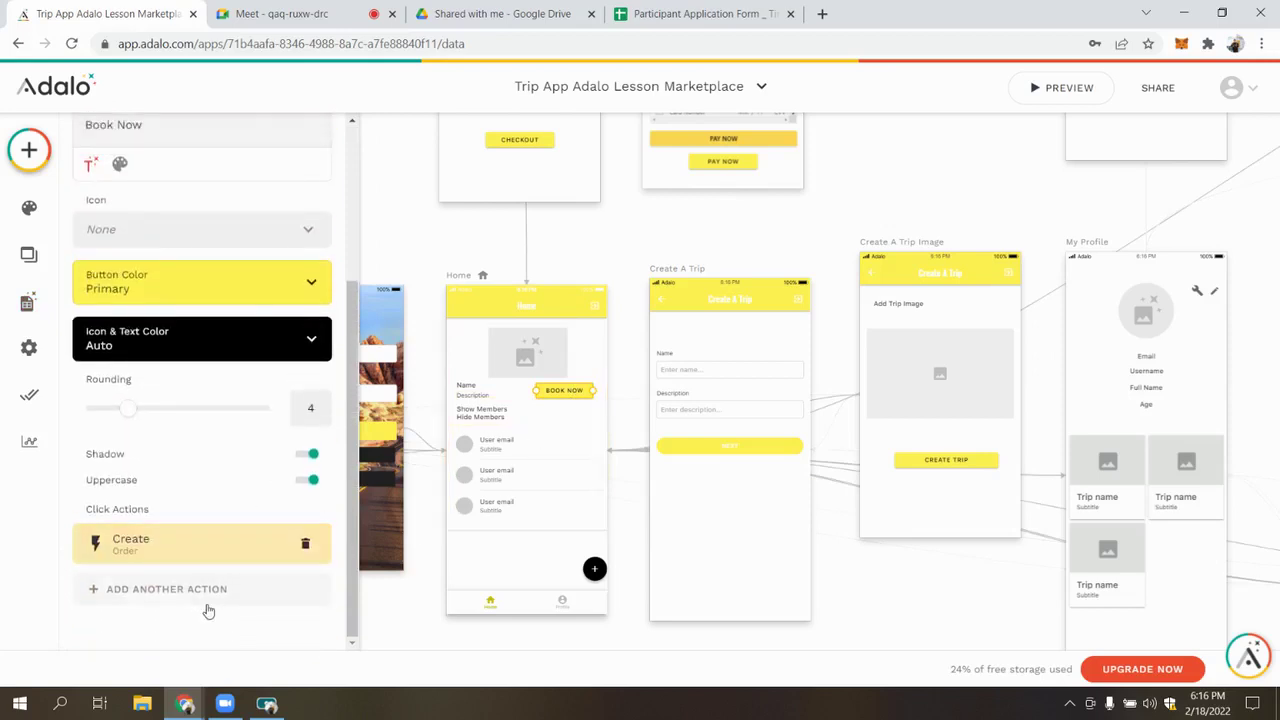
pyautogui.click(206, 594)
# Add a second Book Now action that links to the Choose Item screen with transition None
pyautogui.click(575, 225)
pyautogui.scroll(5, 520, 260)
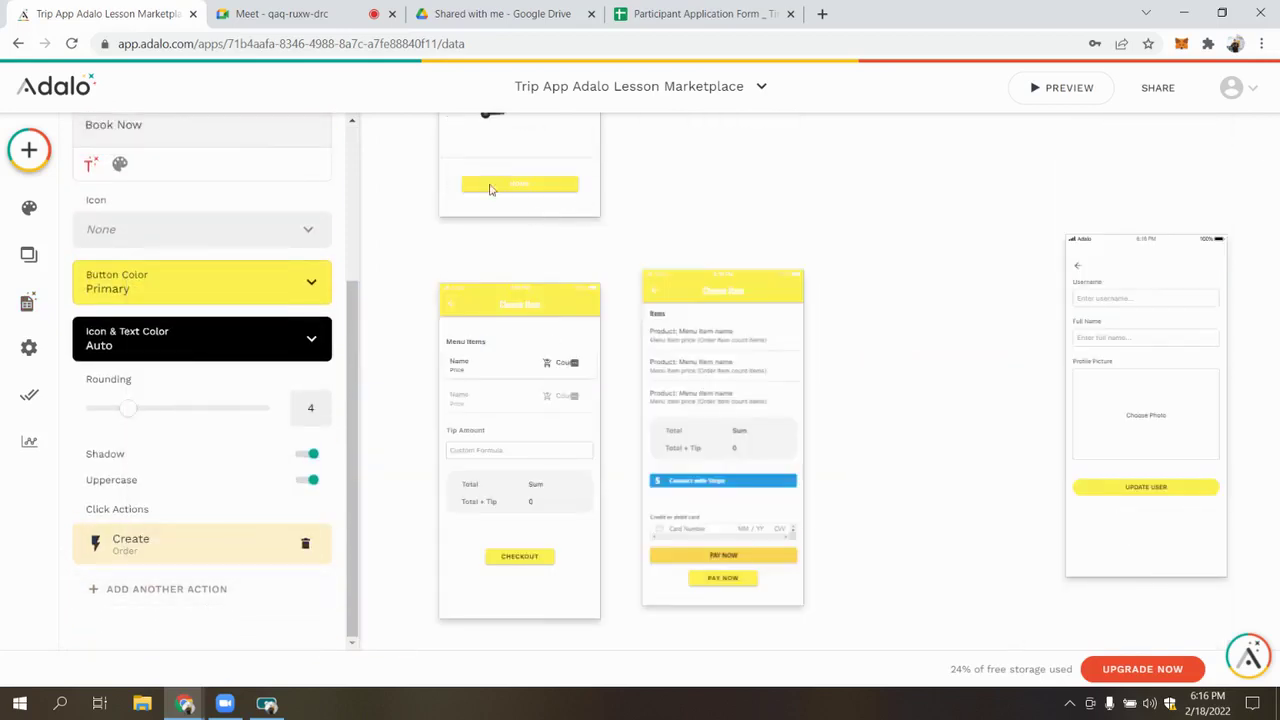
pyautogui.click(215, 589)
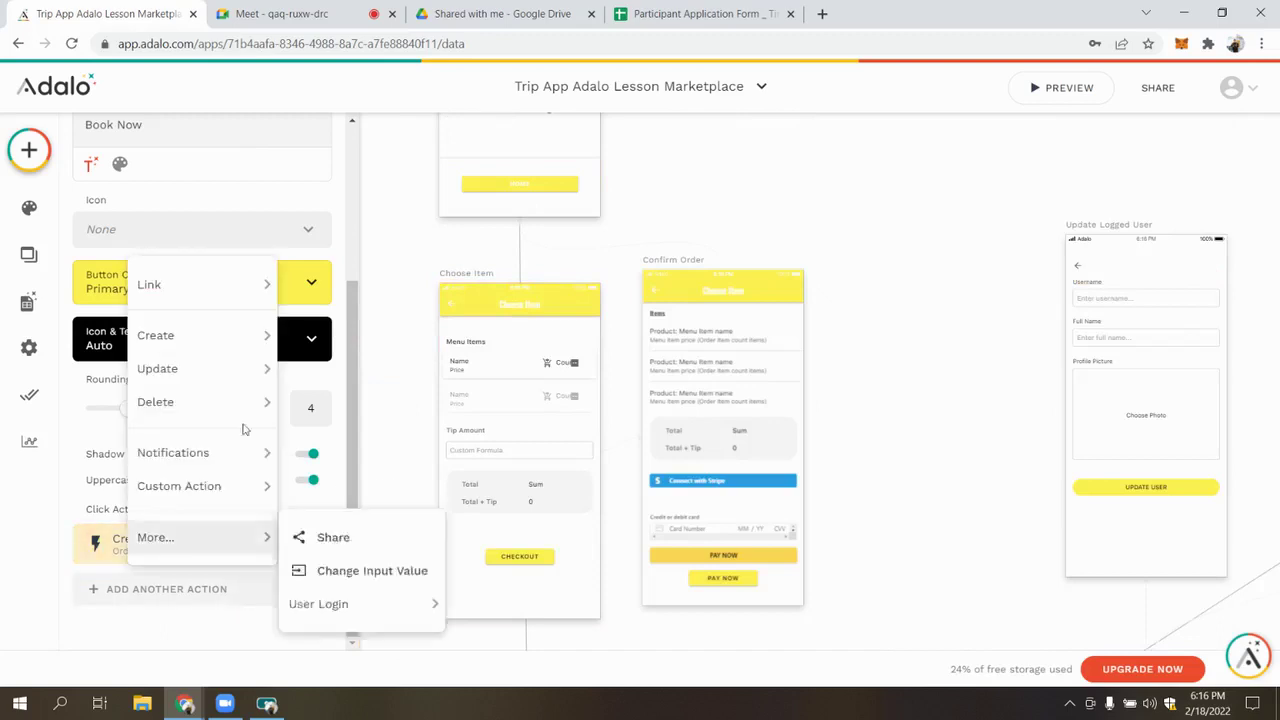
pyautogui.moveTo(229, 282)
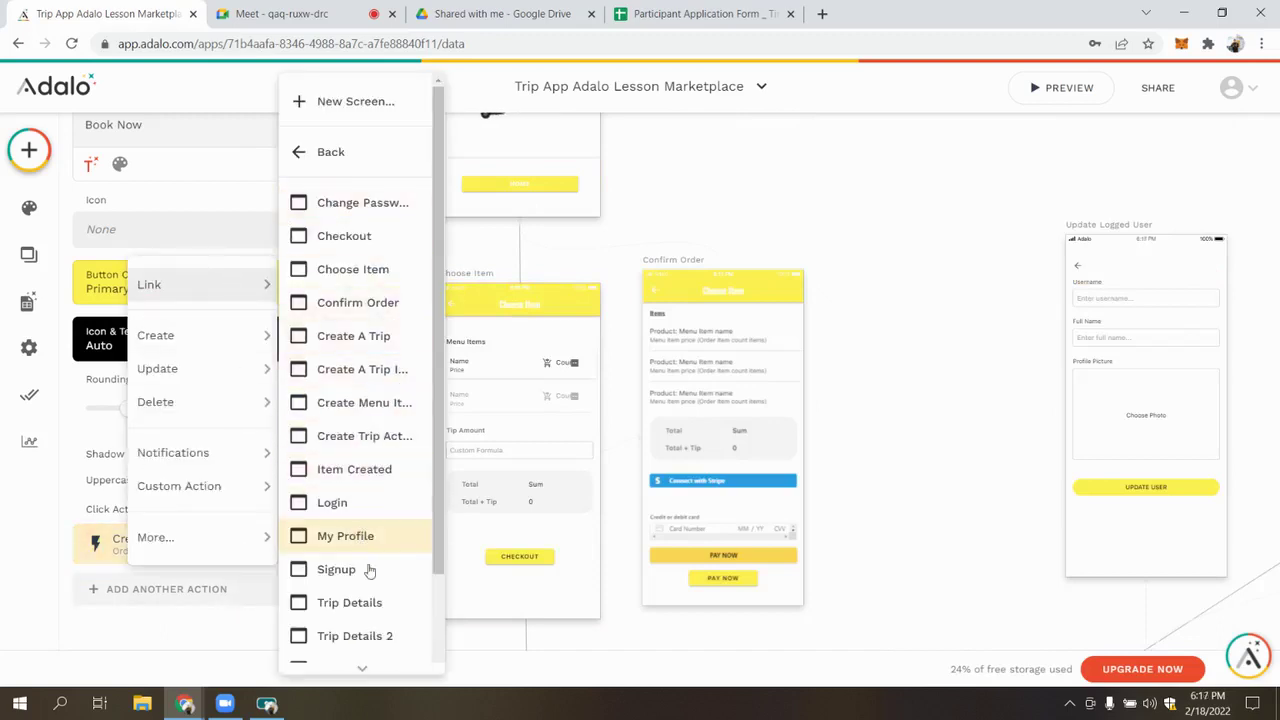
pyautogui.click(380, 270)
pyautogui.click(200, 523)
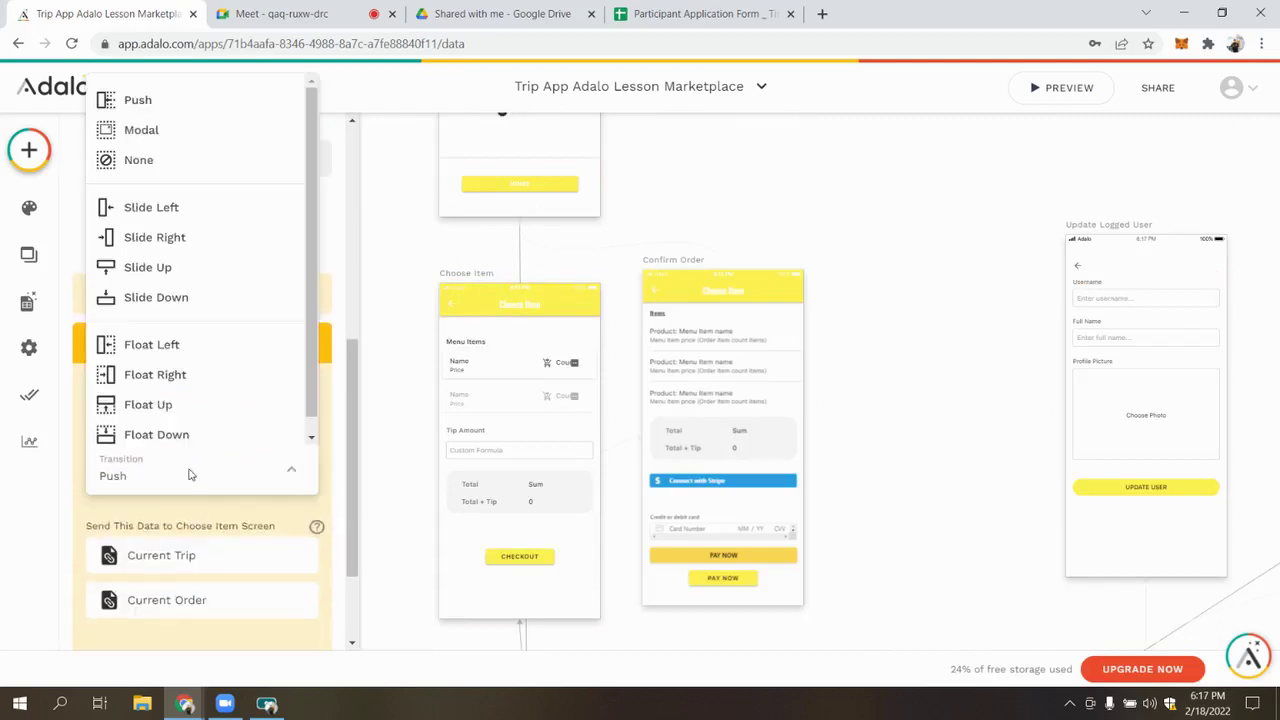
pyautogui.click(140, 160)
pyautogui.click(184, 344)
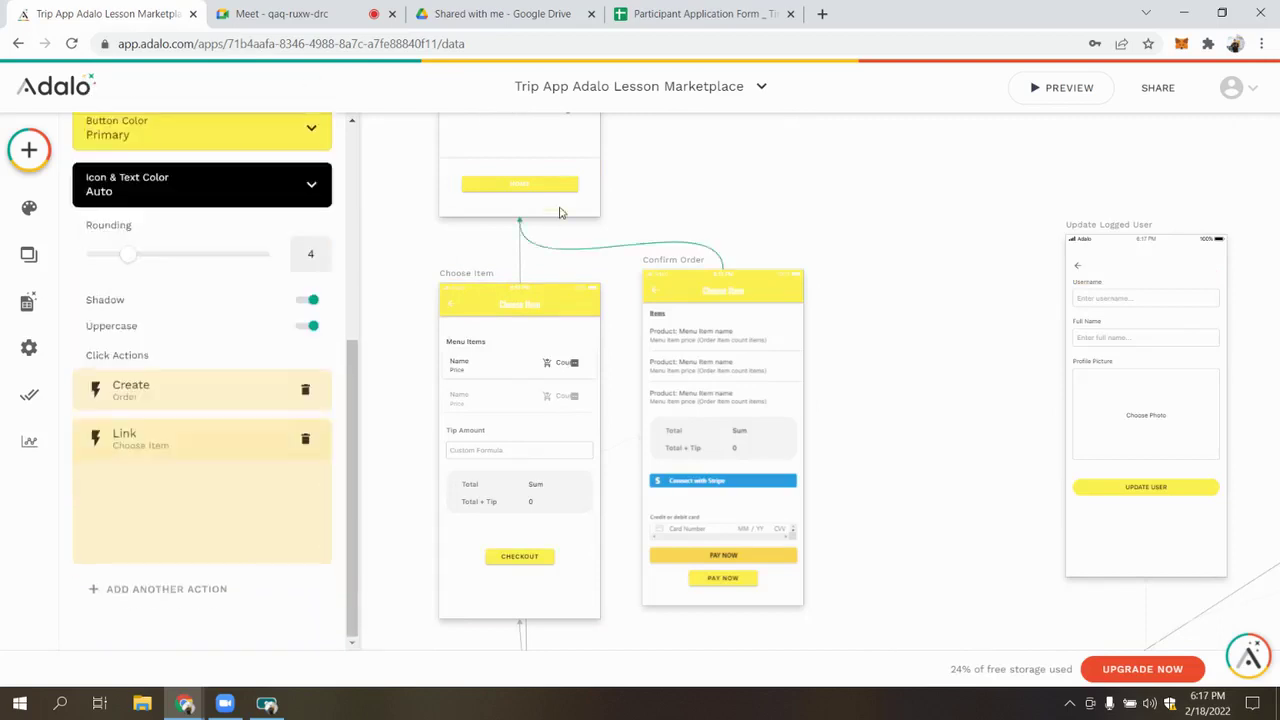
pyautogui.click(743, 200)
pyautogui.click(503, 385)
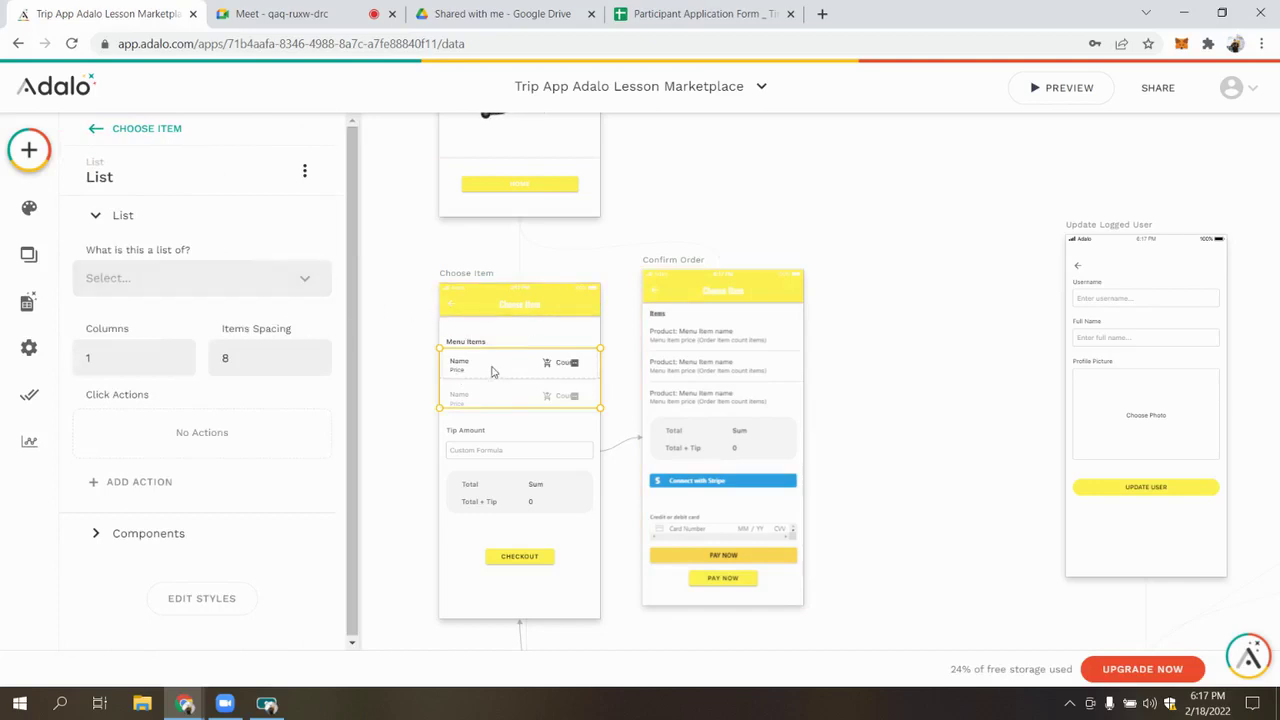
# Make the list show Menu Items filtered to Current Trip > Menu Items
pyautogui.click(276, 288)
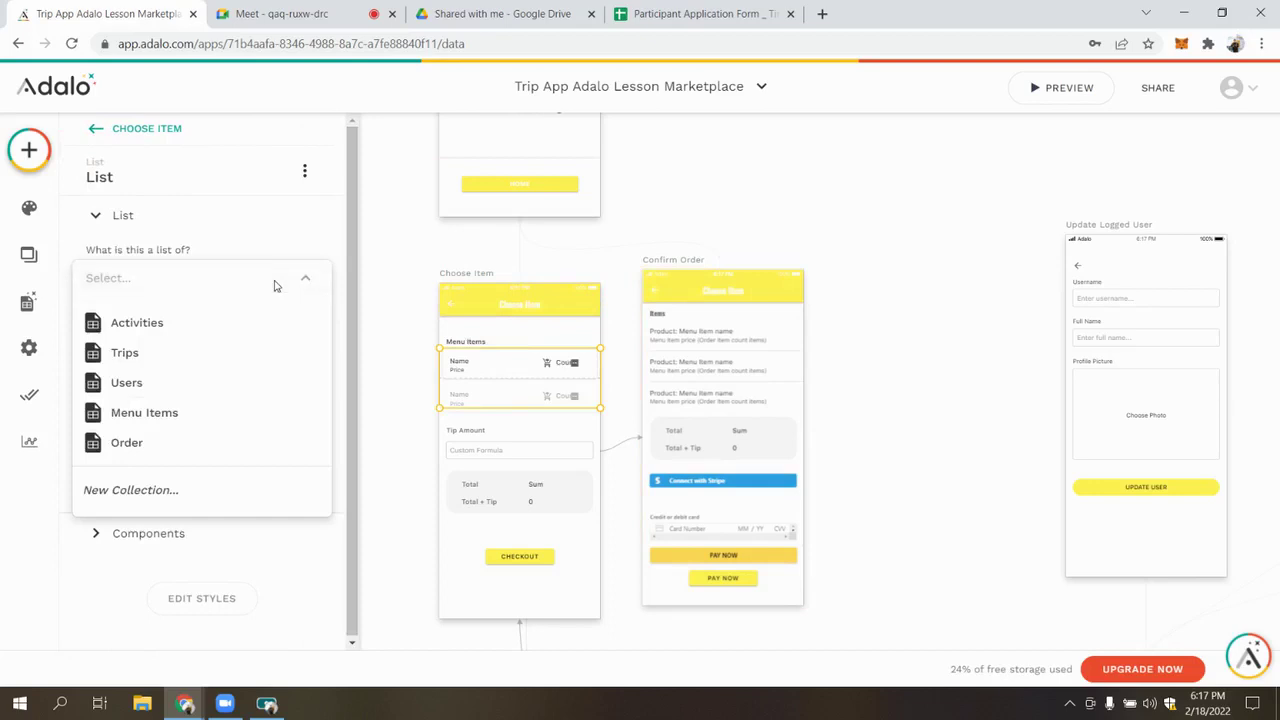
pyautogui.click(153, 424)
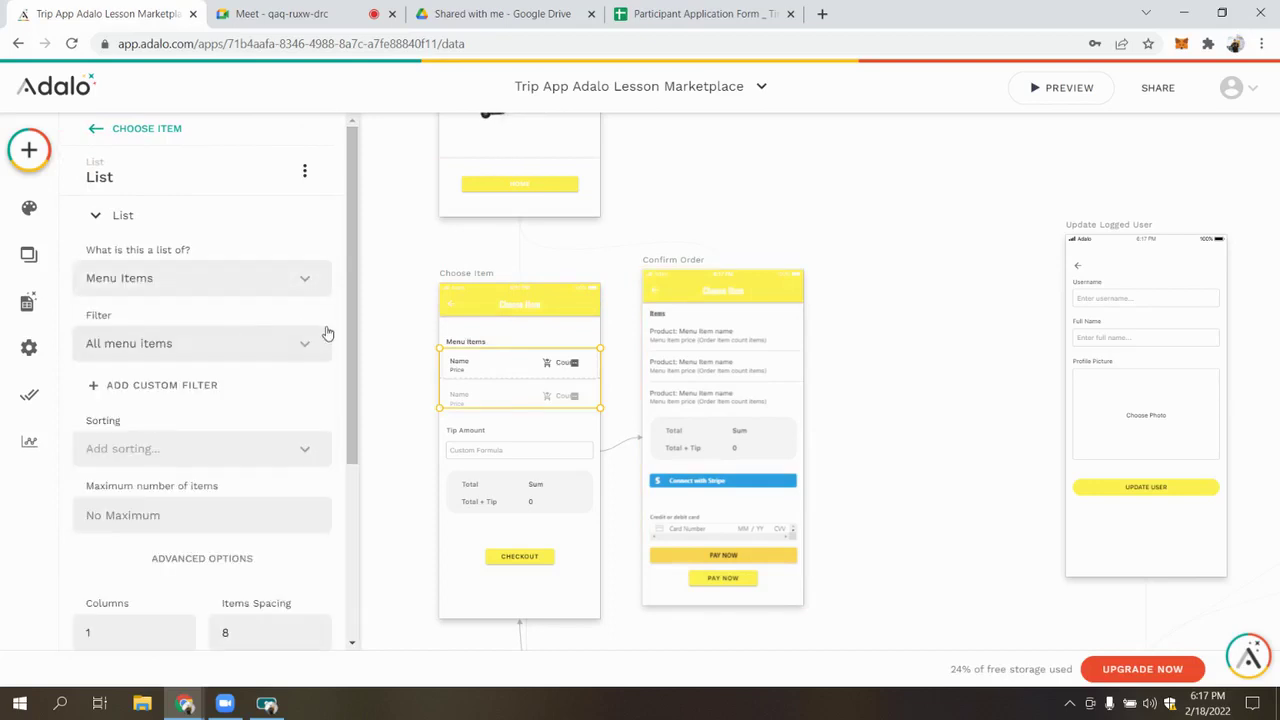
pyautogui.click(166, 343)
pyautogui.click(183, 418)
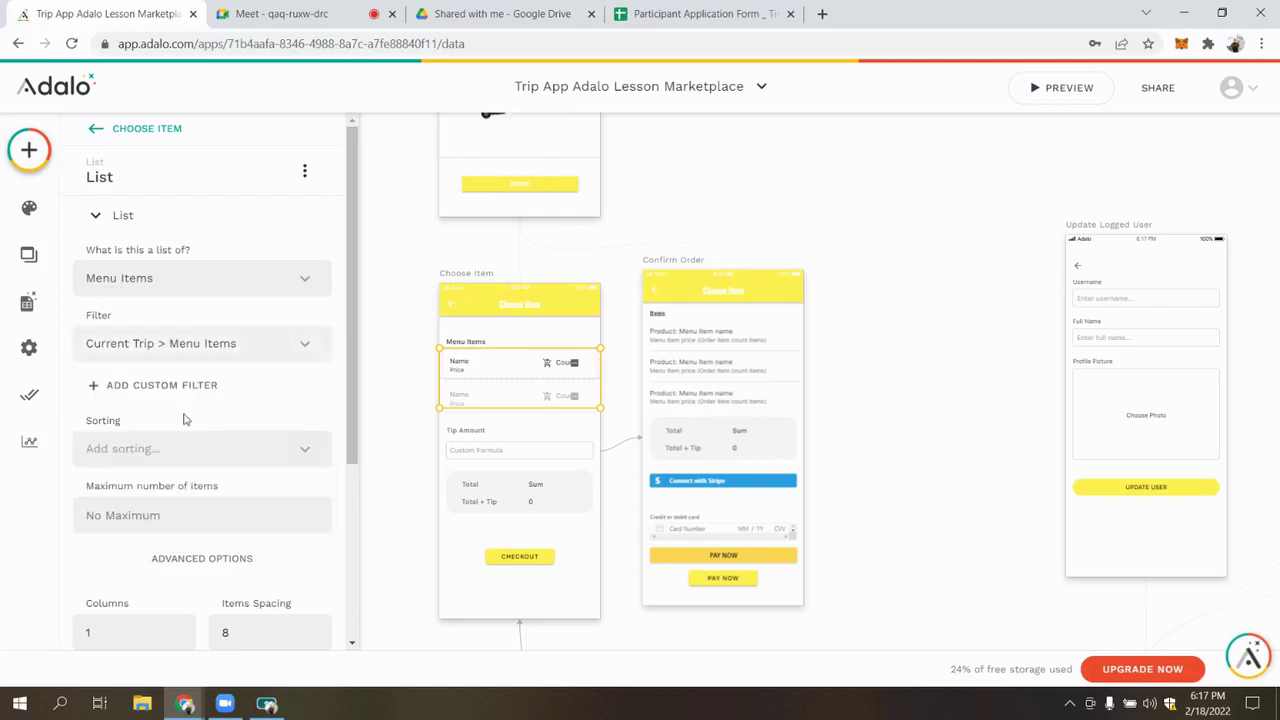
# Review the Menu Items records in the database collections, then return to the list
pyautogui.click(29, 347)
pyautogui.click(27, 302)
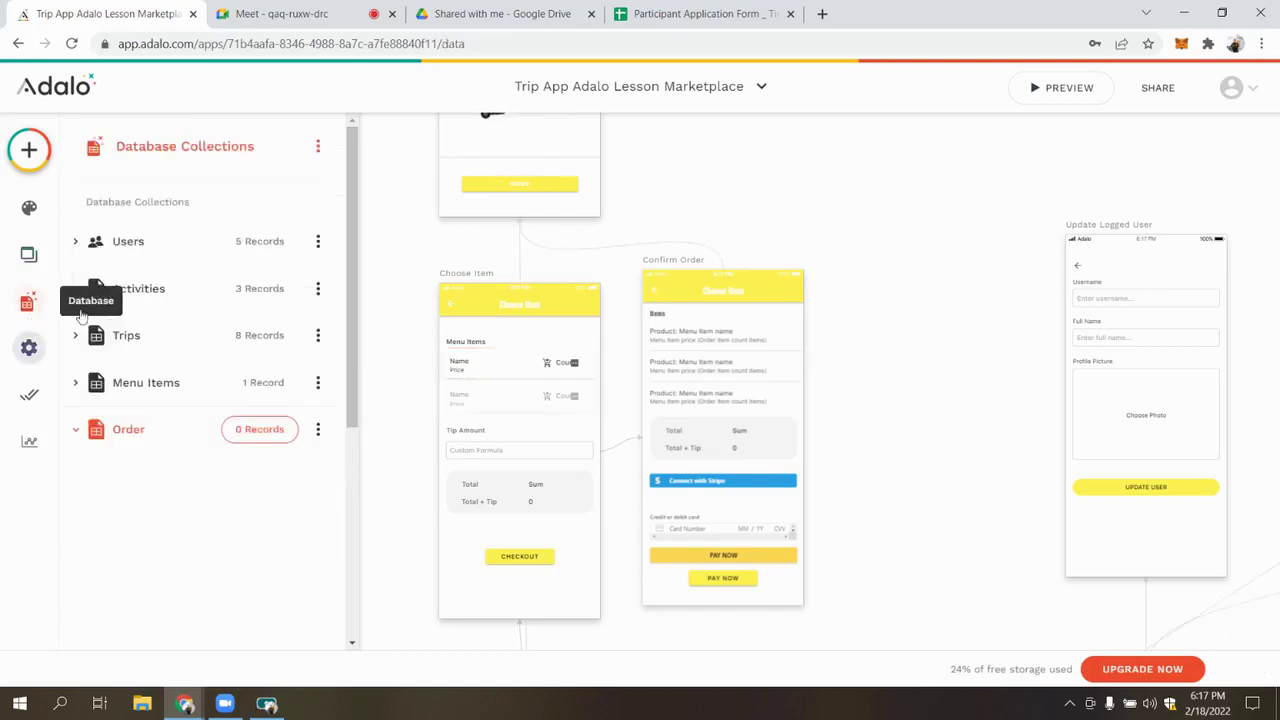
pyautogui.click(250, 388)
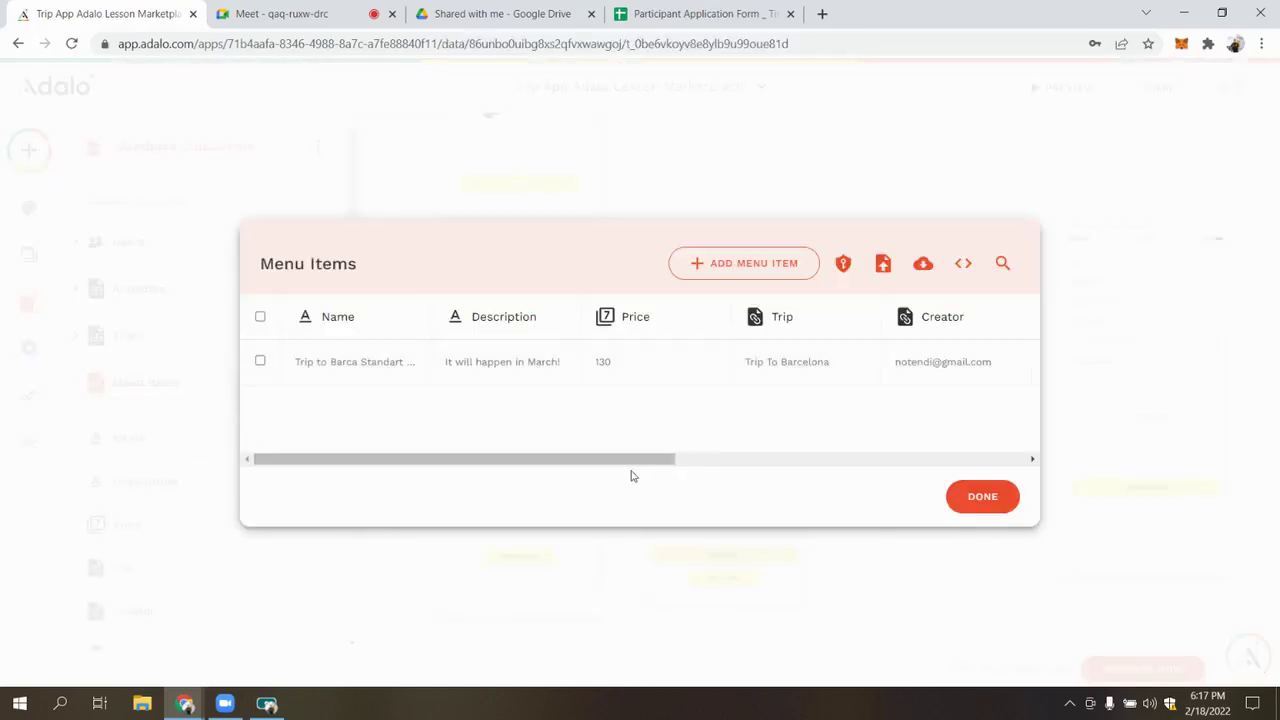
pyautogui.hscroll(3, 631, 471)
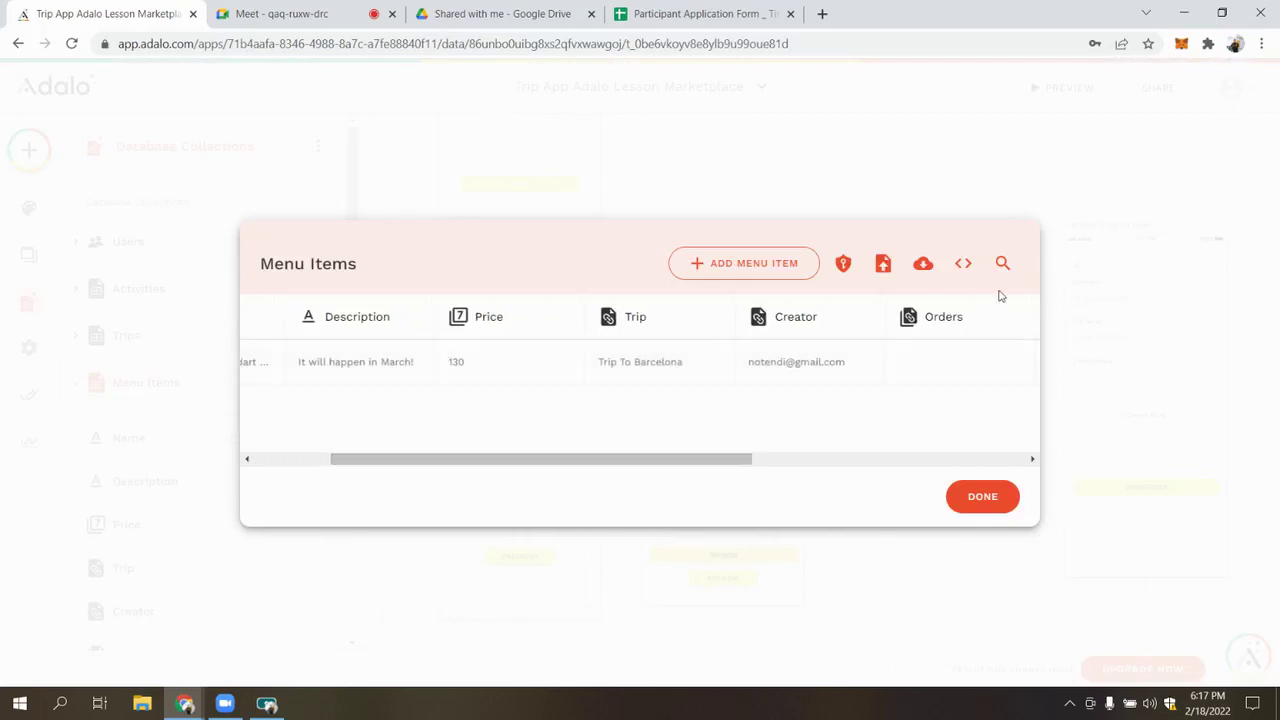
pyautogui.click(1057, 313)
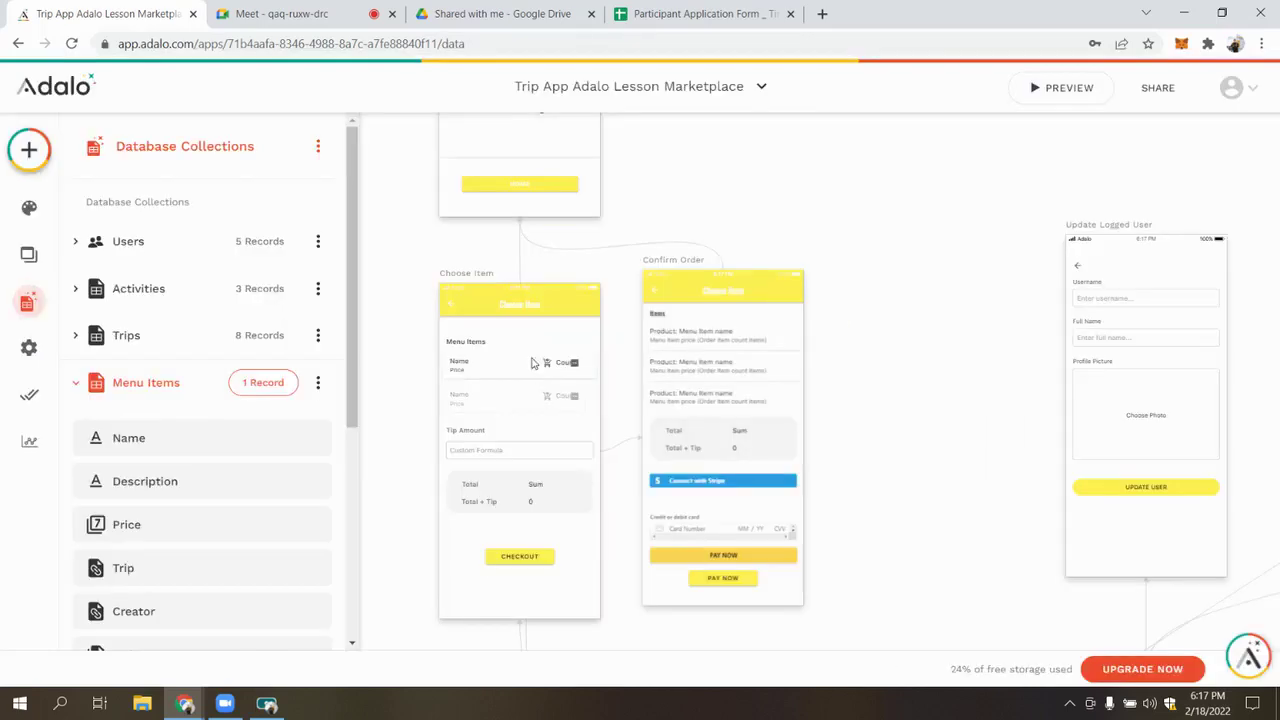
pyautogui.click(720, 213)
pyautogui.click(540, 378)
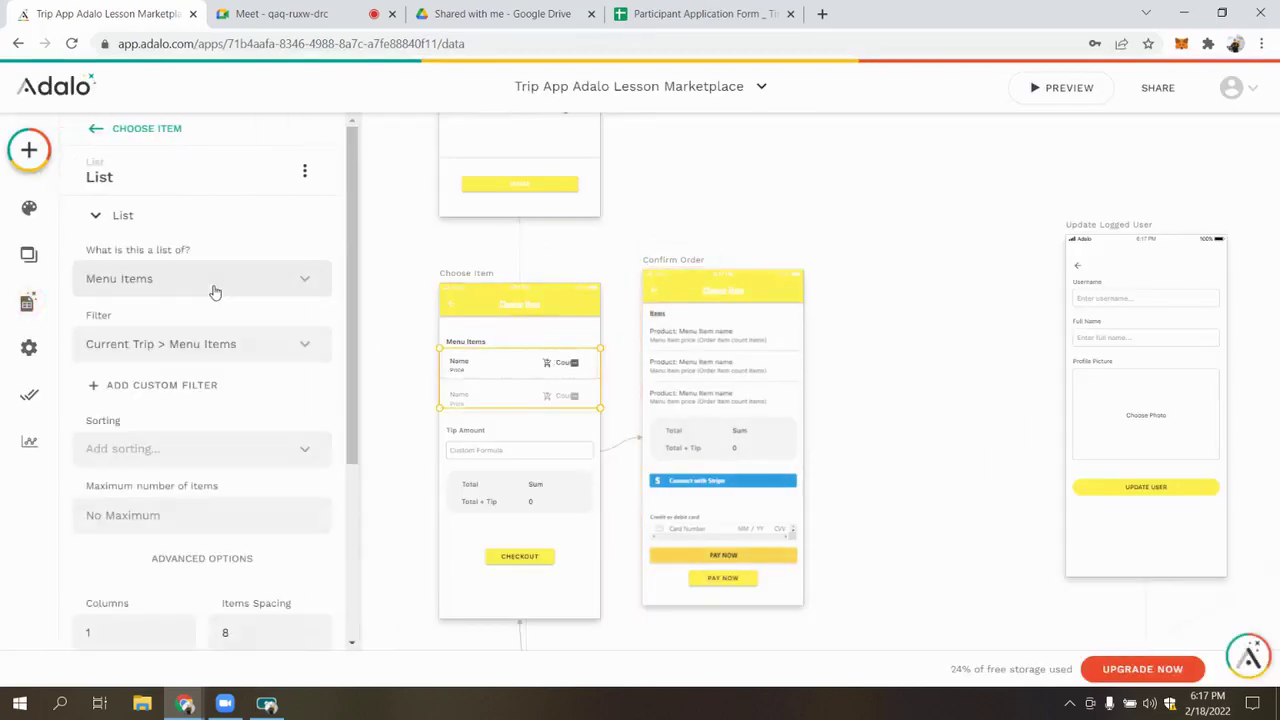
# Remove the old magic text from the Name and Price labels in the first row
pyautogui.scroll(-3, 251, 400)
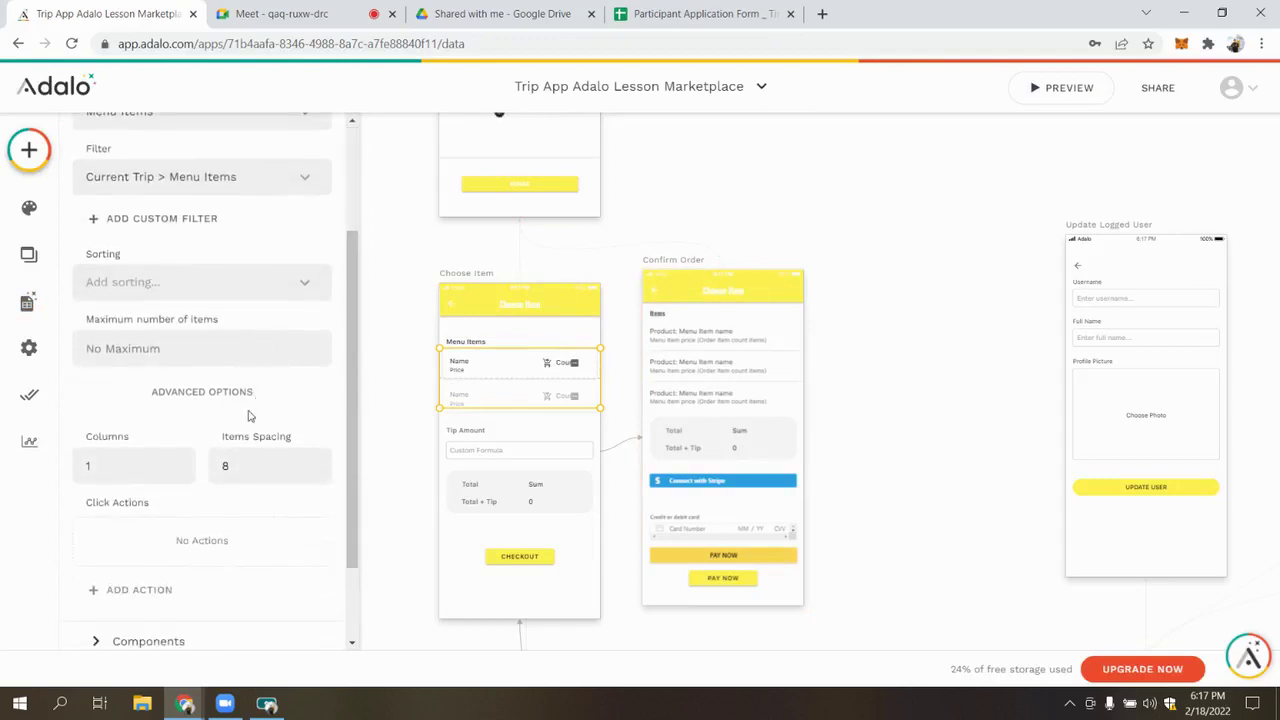
pyautogui.click(186, 560)
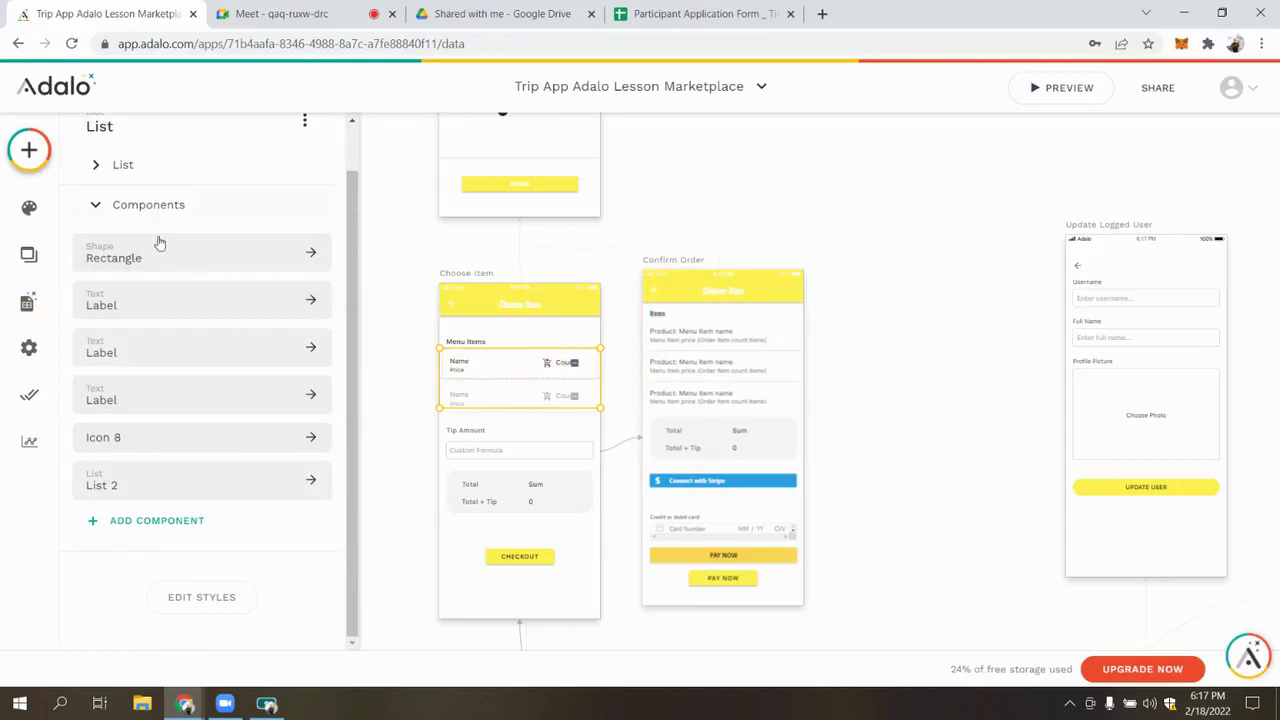
pyautogui.click(174, 258)
pyautogui.scroll(3, 457, 370)
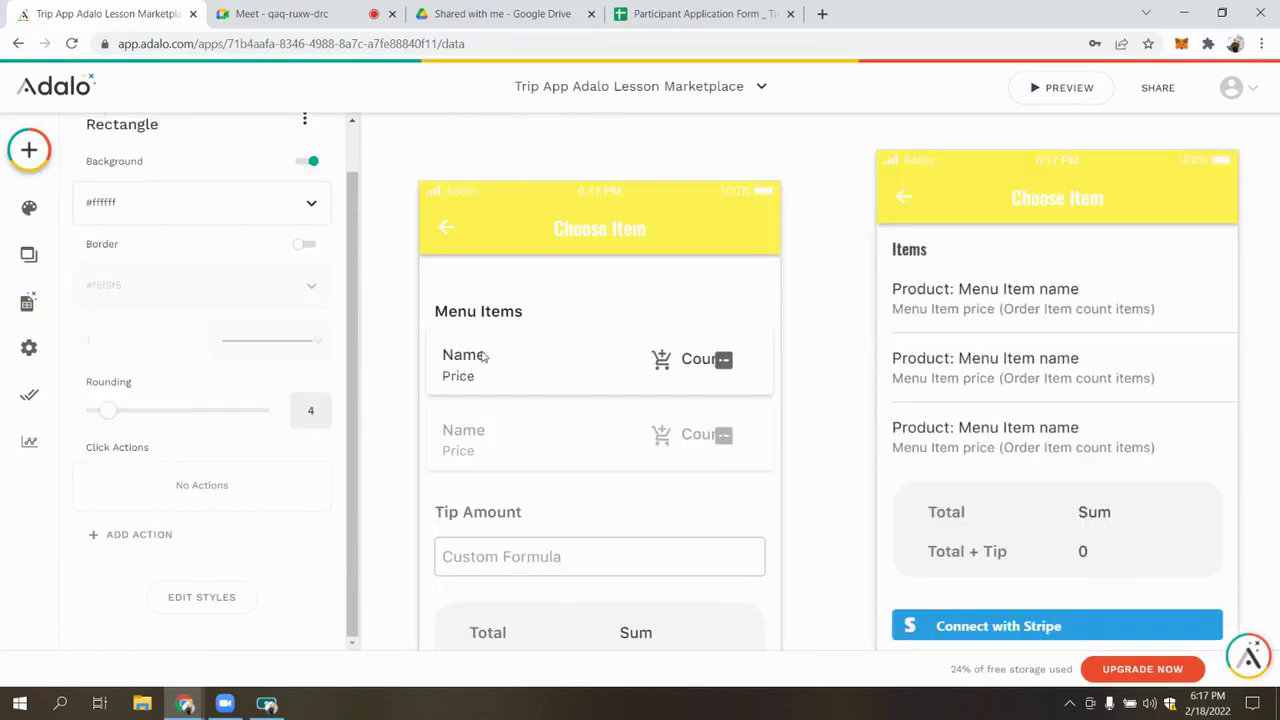
pyautogui.click(482, 355)
pyautogui.click(240, 262)
pyautogui.click(308, 307)
pyautogui.click(482, 390)
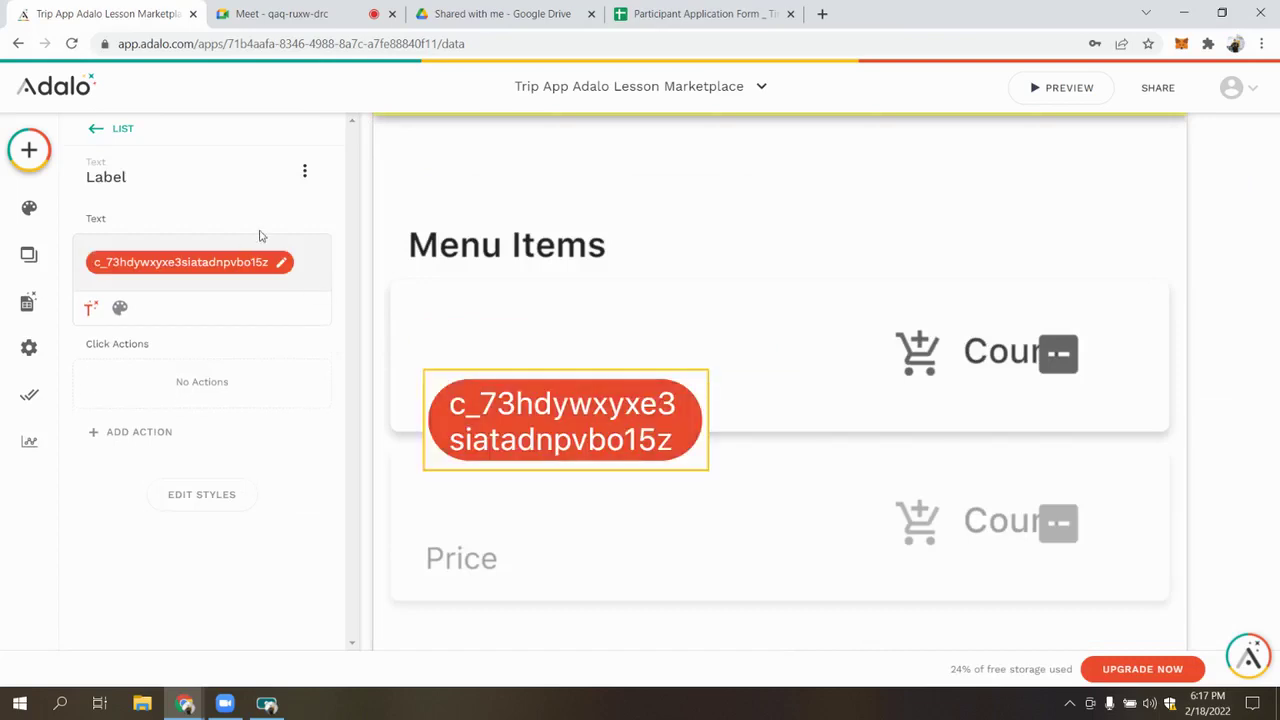
pyautogui.click(275, 263)
pyautogui.click(308, 307)
# Bind the two labels to Current Menu Item's Name and Price
pyautogui.click(485, 343)
pyautogui.click(91, 297)
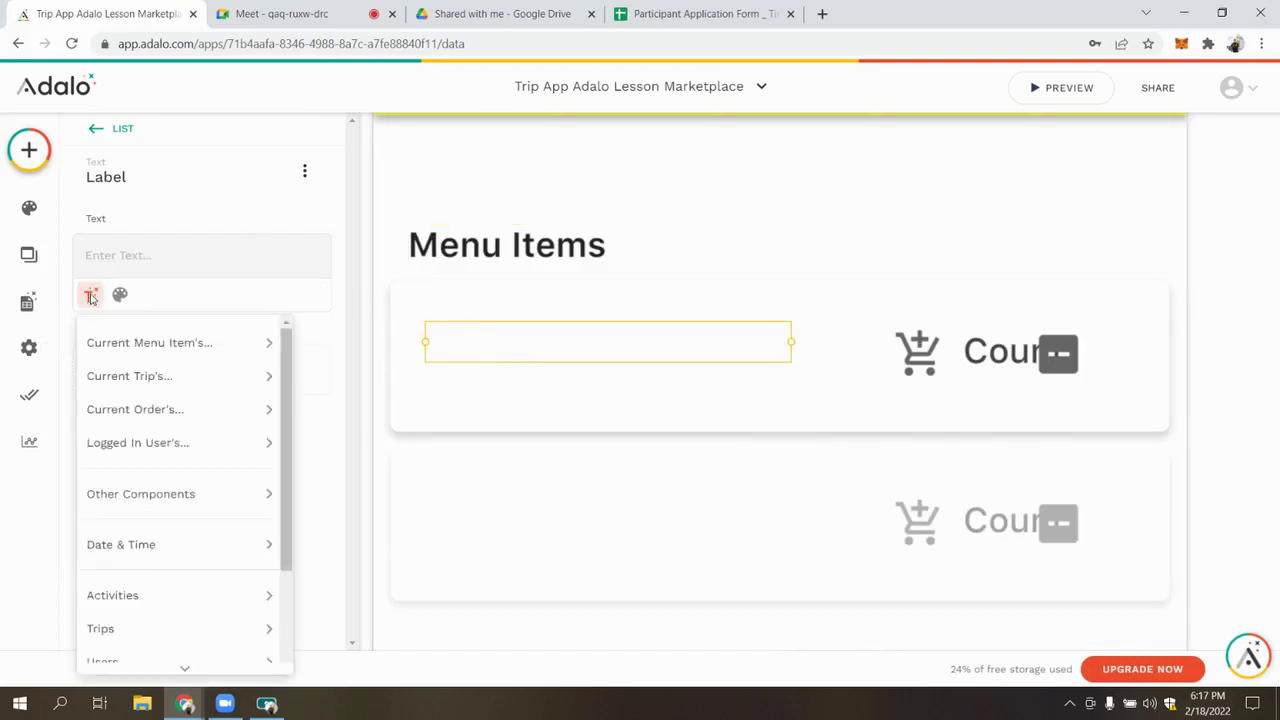
pyautogui.moveTo(263, 343)
pyautogui.click(398, 378)
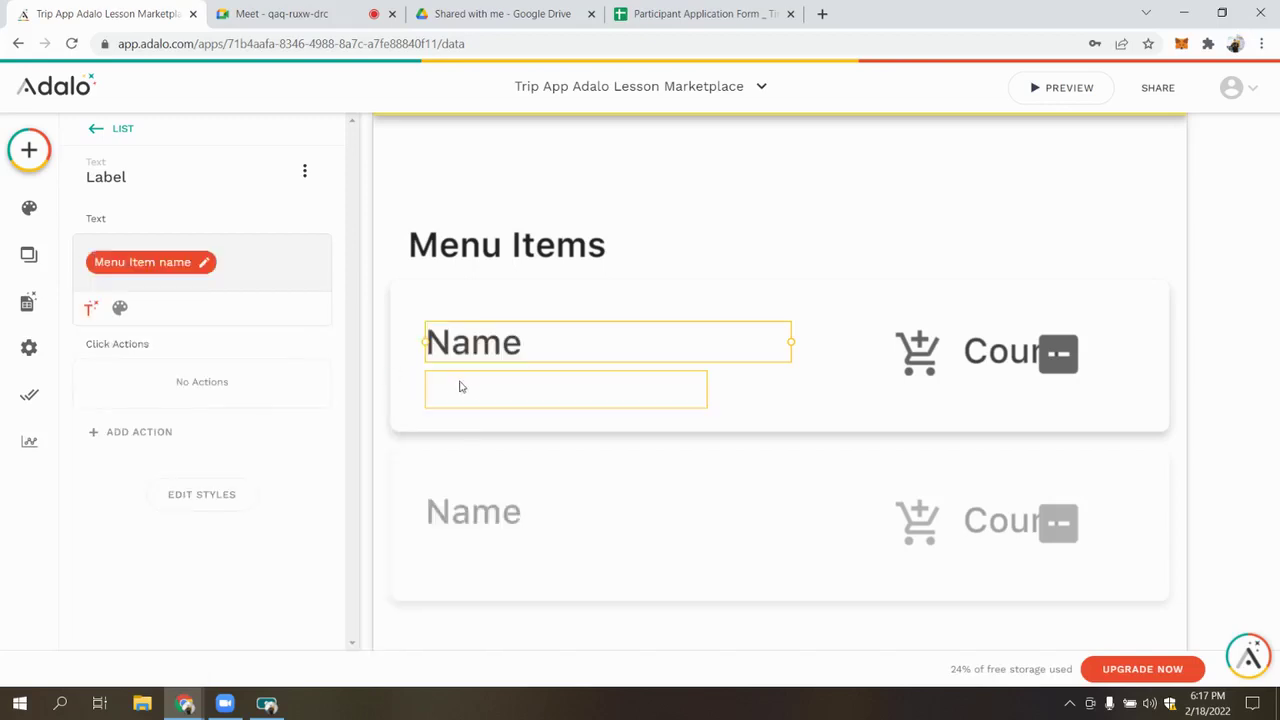
pyautogui.click(472, 393)
pyautogui.click(91, 295)
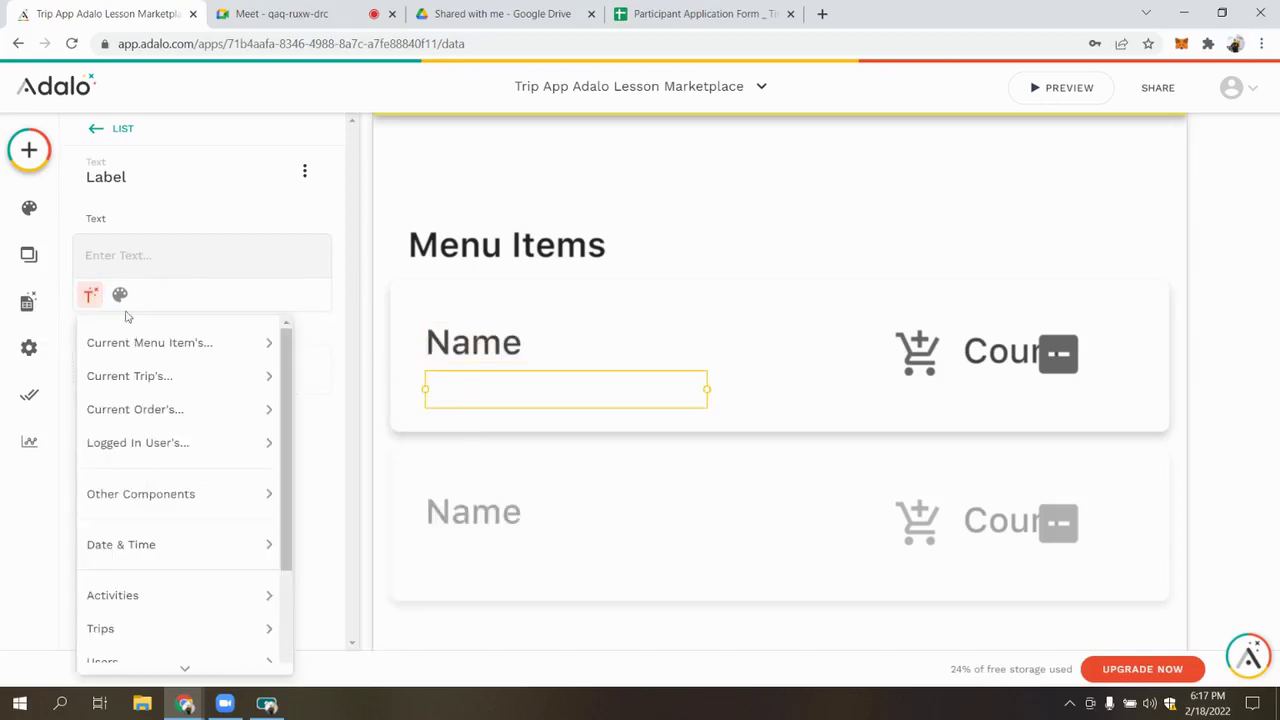
pyautogui.moveTo(170, 340)
pyautogui.click(362, 442)
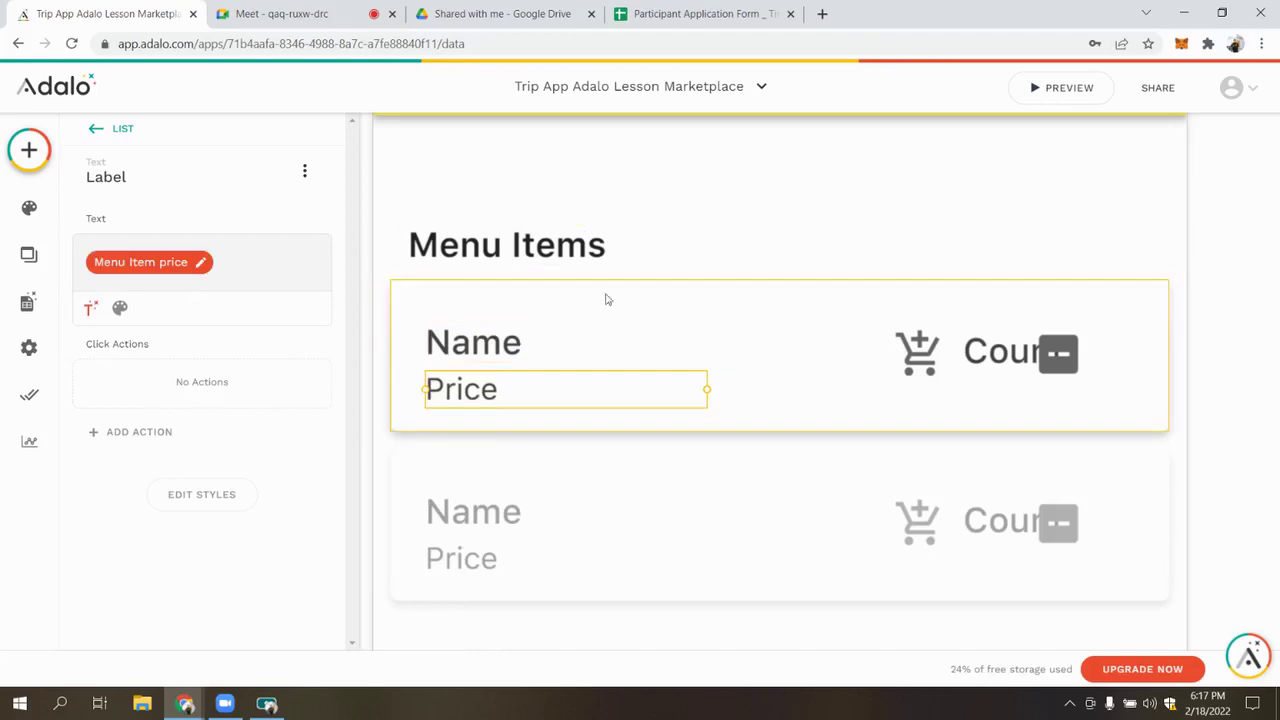
# Format the Price label as Currency, trying ALL and then AZN as the currency type
pyautogui.click(141, 262)
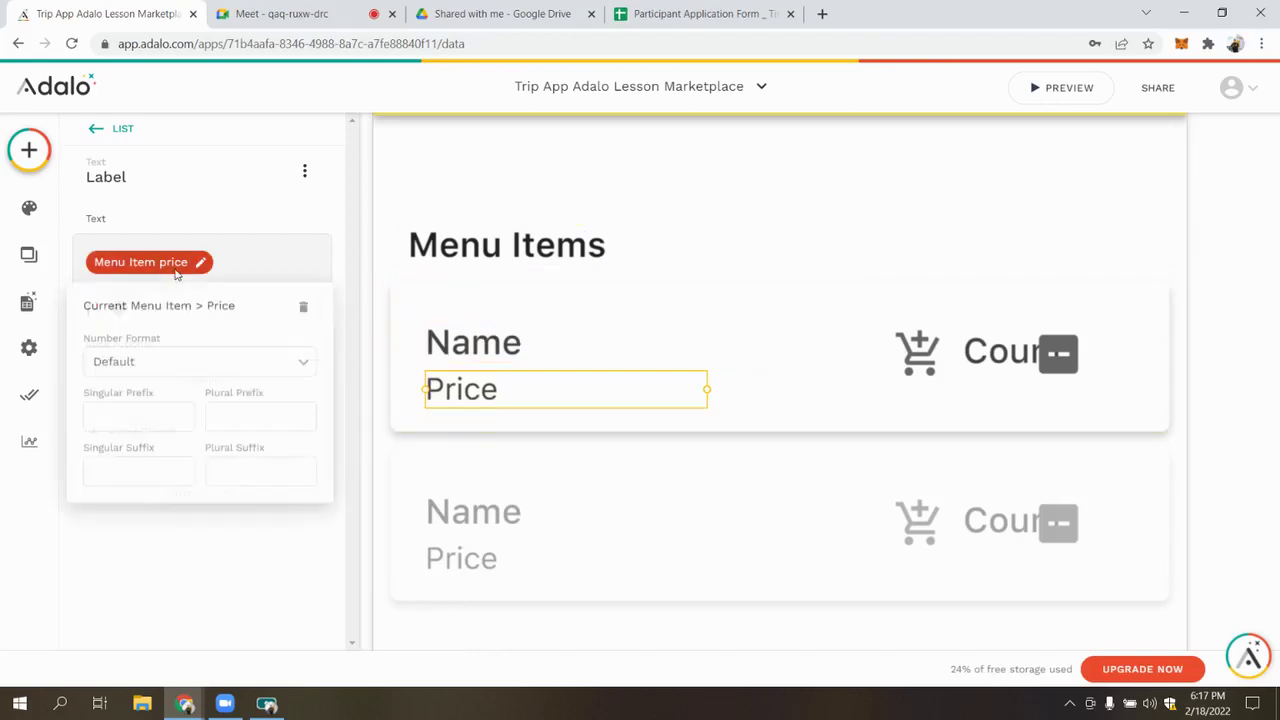
pyautogui.click(138, 360)
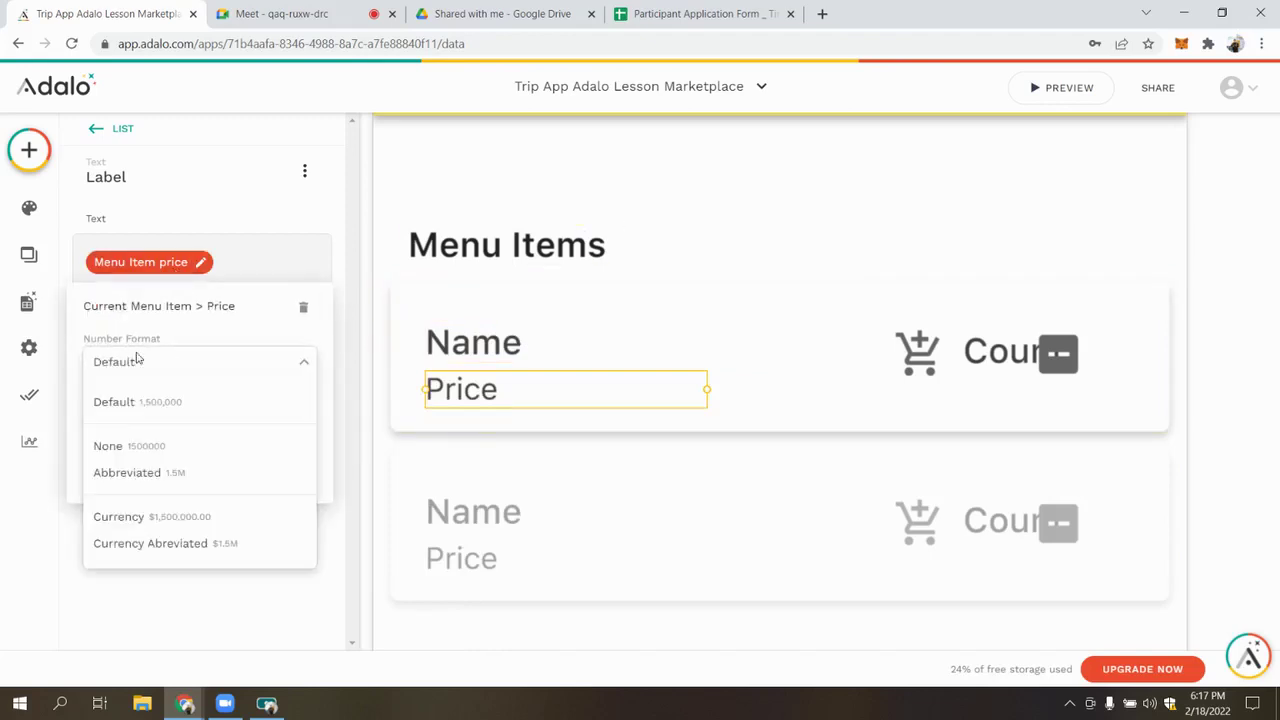
pyautogui.click(145, 517)
pyautogui.click(1278, 305)
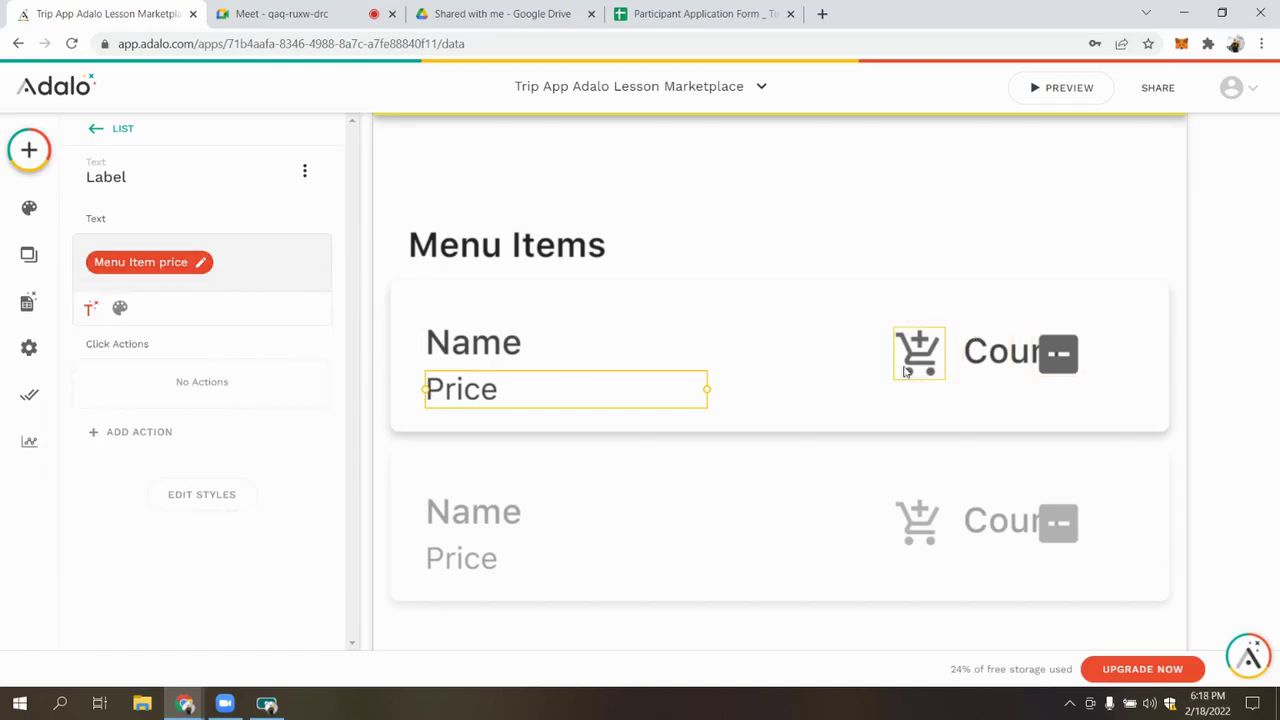
pyautogui.click(178, 262)
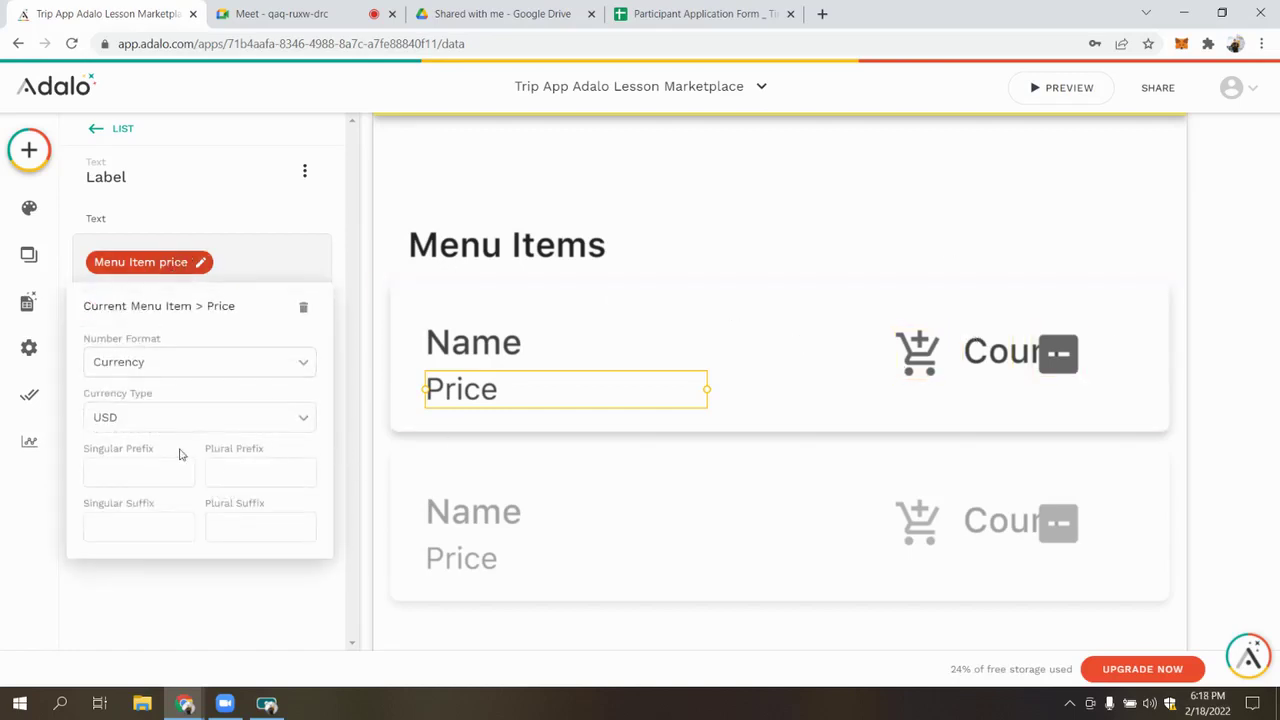
pyautogui.click(158, 406)
pyautogui.scroll(-1, 143, 330)
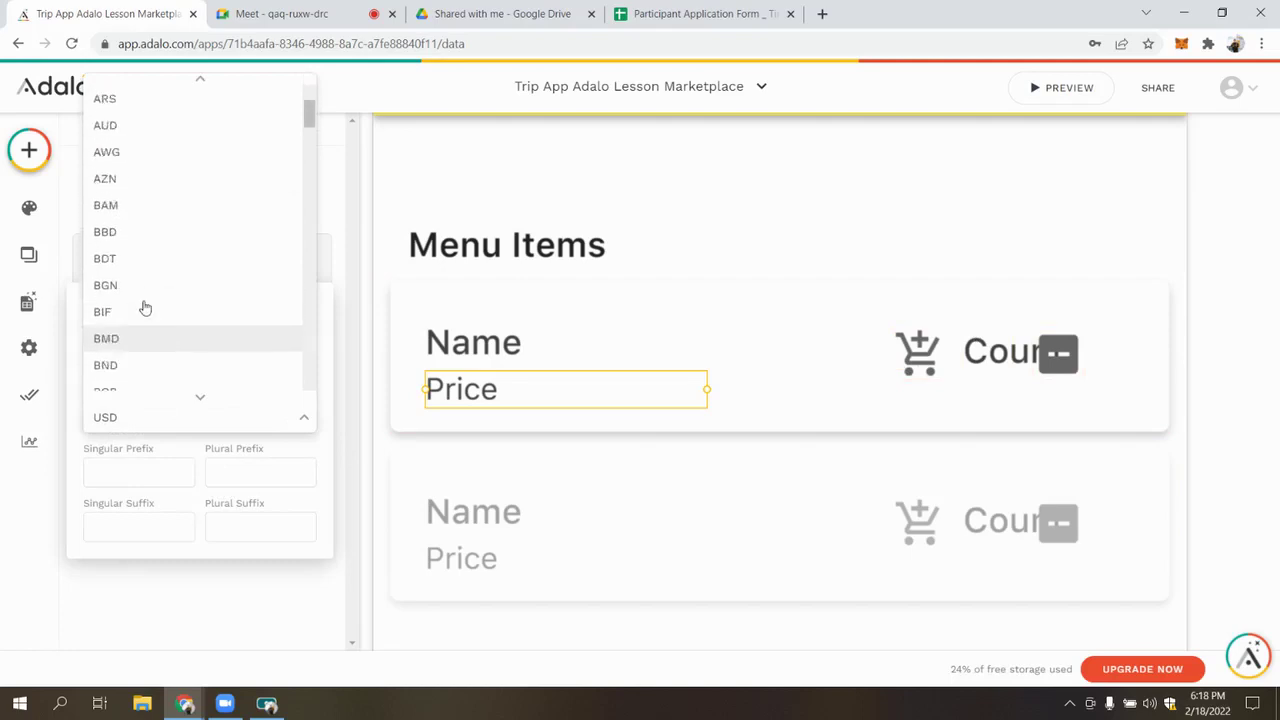
pyautogui.scroll(2, 143, 317)
pyautogui.click(118, 151)
pyautogui.click(169, 418)
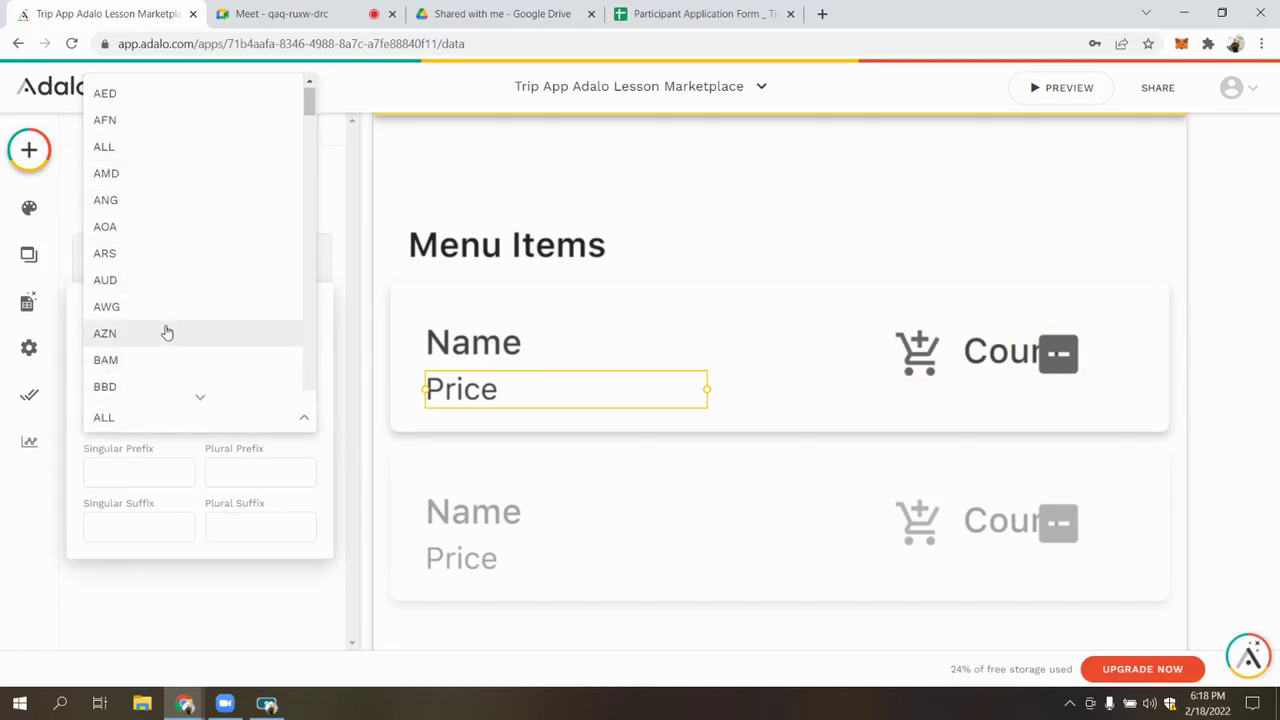
pyautogui.scroll(-10, 206, 267)
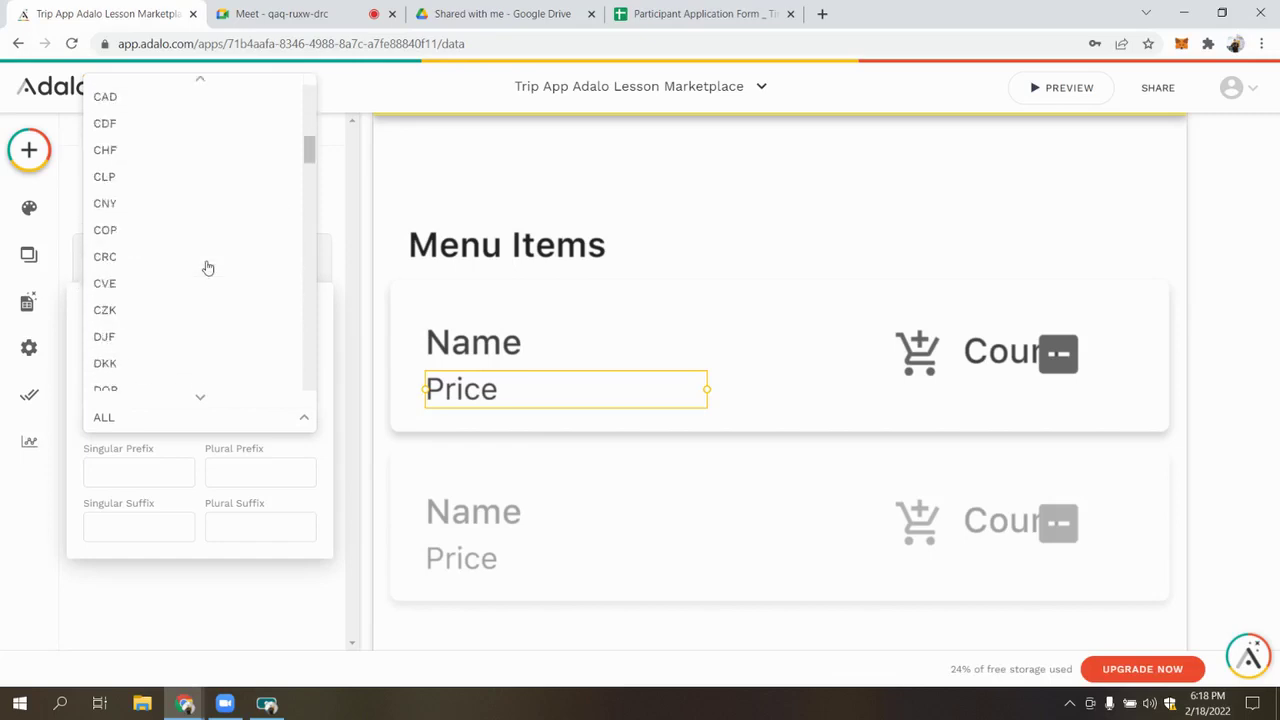
pyautogui.scroll(-10, 206, 267)
pyautogui.moveTo(308, 288); pyautogui.dragTo(295, 214)
pyautogui.click(191, 461)
pyautogui.click(177, 422)
pyautogui.click(157, 337)
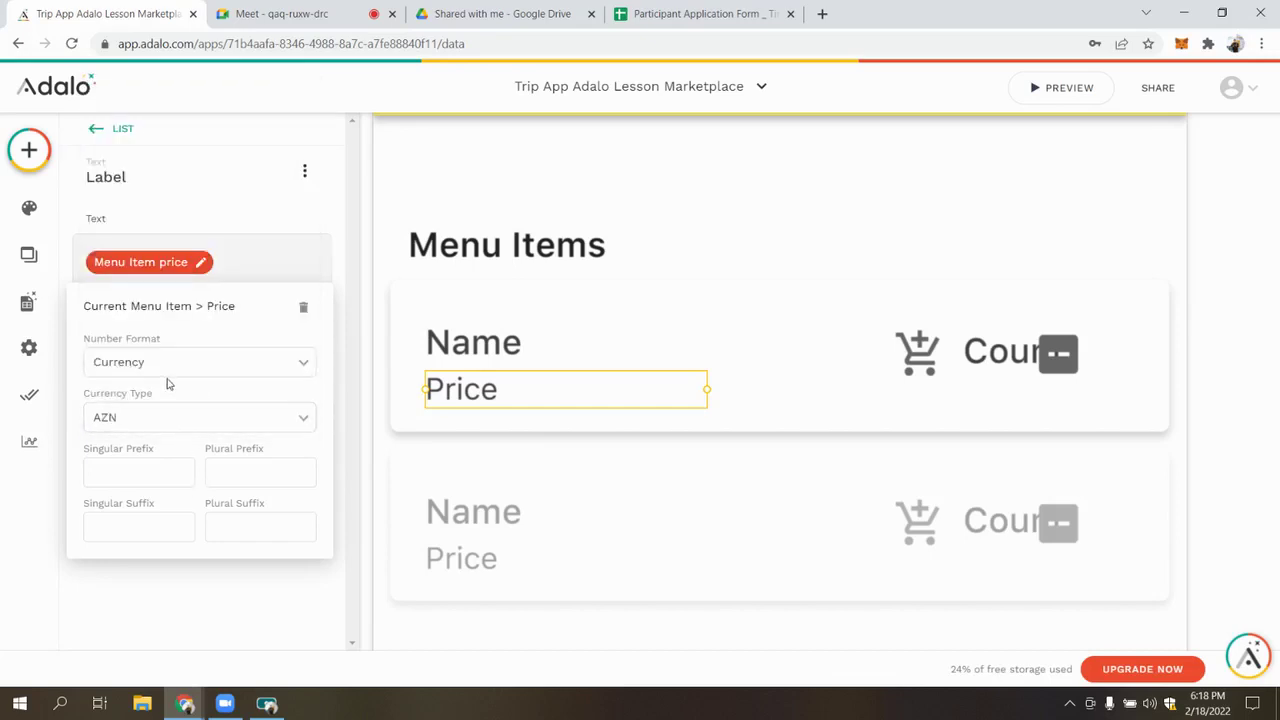
# Reset the price format, reapply Currency, and set the currency type to USD
pyautogui.click(168, 372)
pyautogui.click(167, 402)
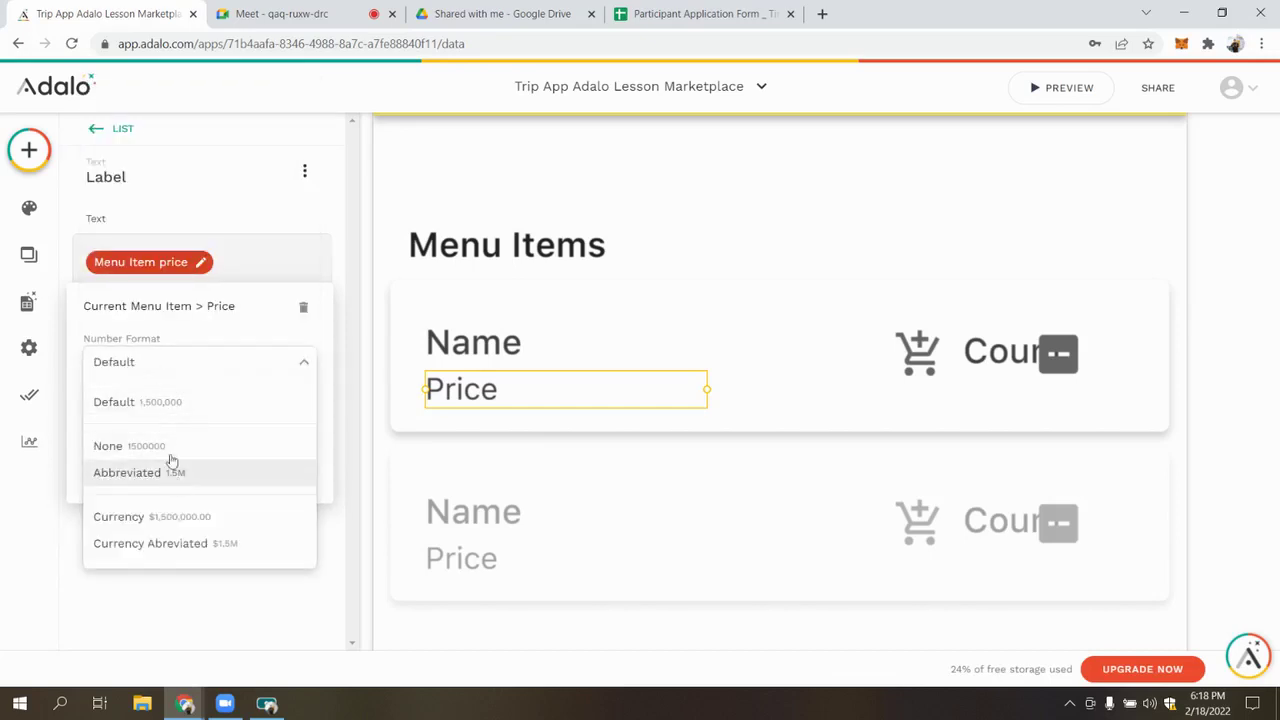
pyautogui.click(172, 515)
pyautogui.click(151, 422)
pyautogui.scroll(-8, 169, 246)
pyautogui.scroll(-6, 160, 250)
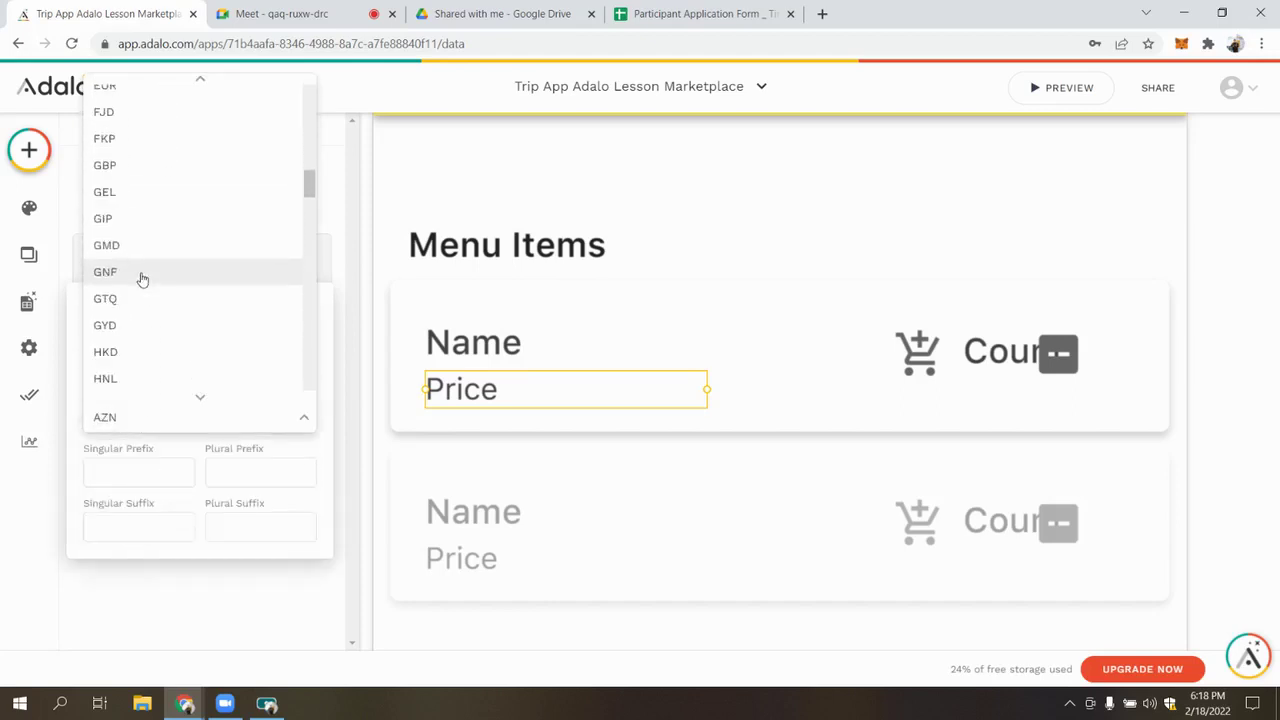
pyautogui.scroll(-5, 142, 280)
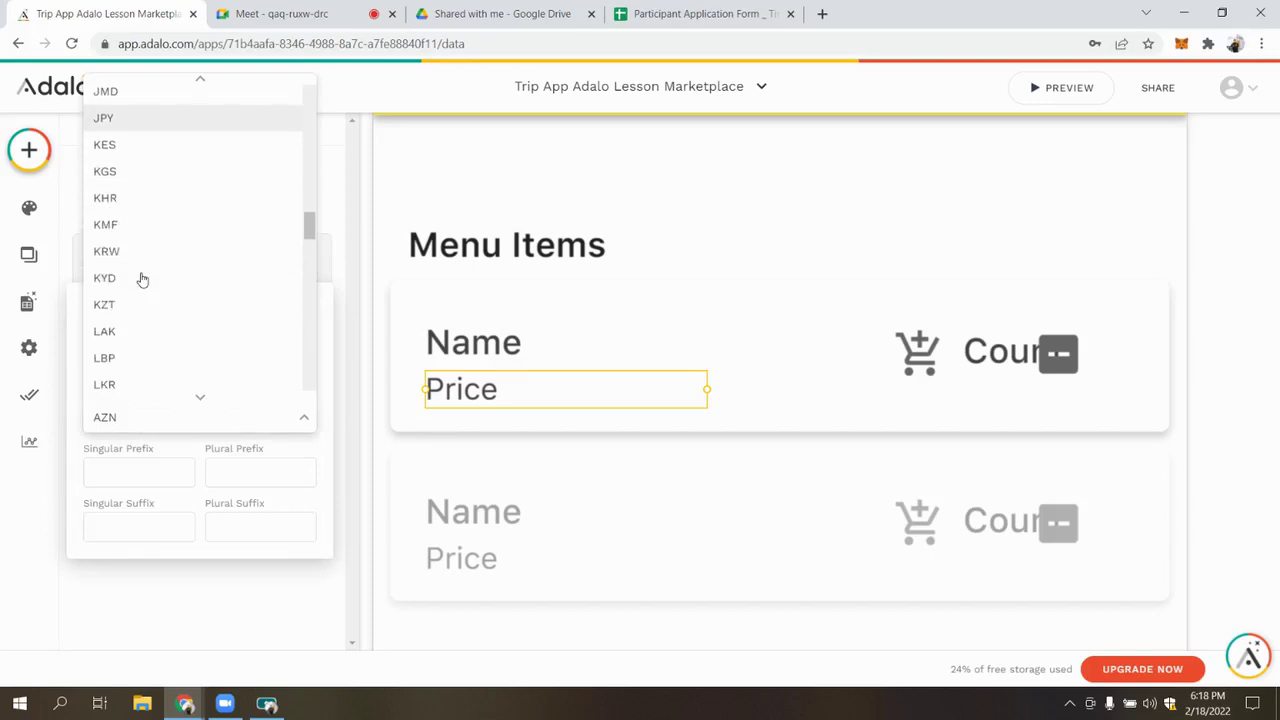
pyautogui.scroll(-6, 142, 280)
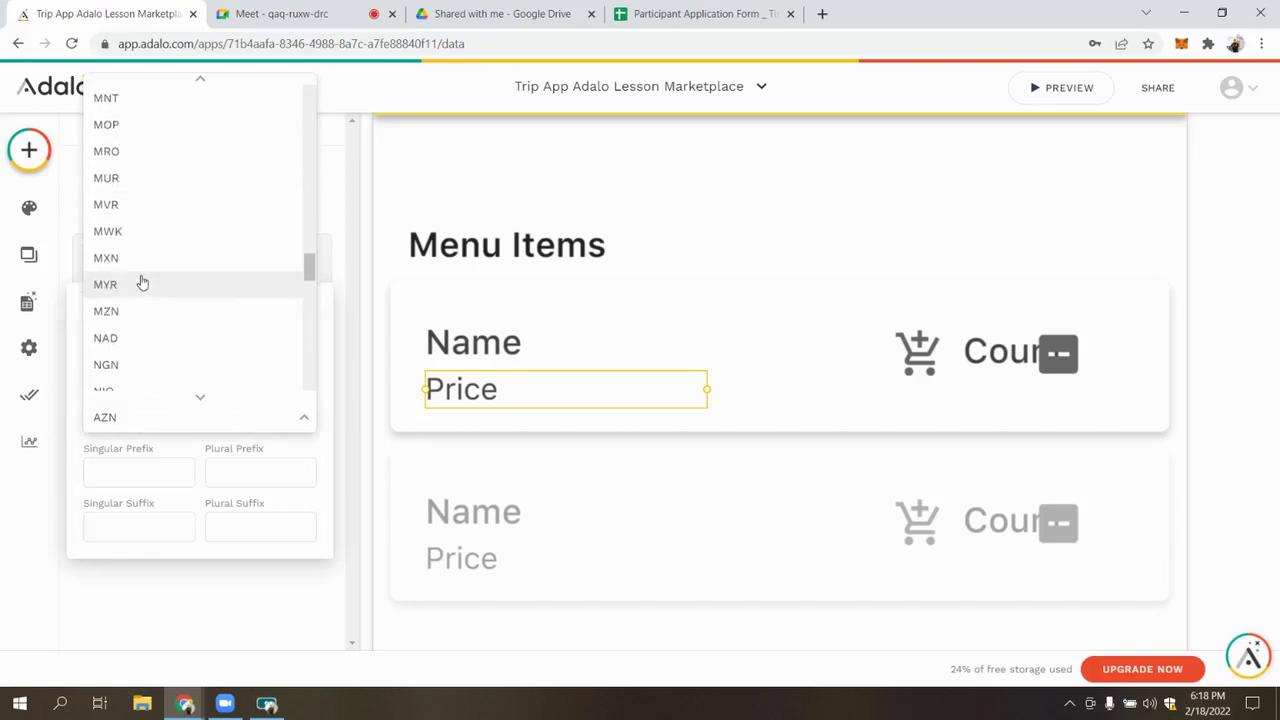
pyautogui.scroll(-6, 144, 287)
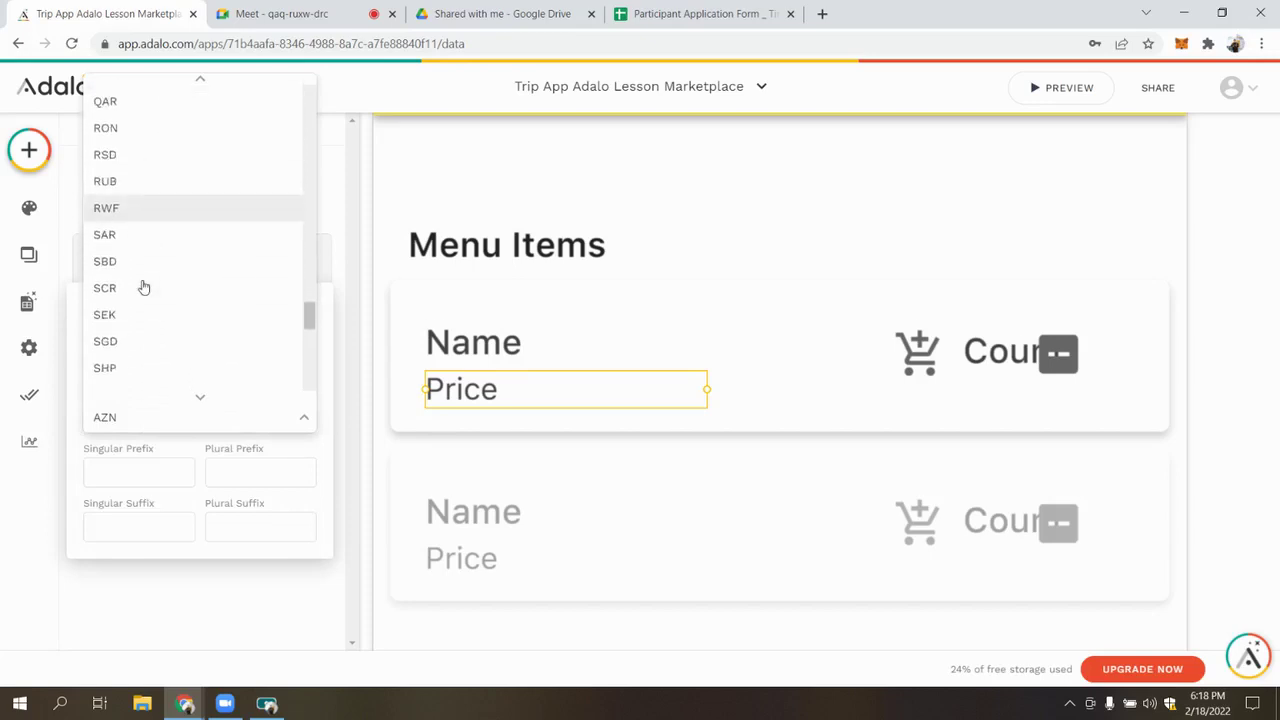
pyautogui.scroll(-3, 144, 287)
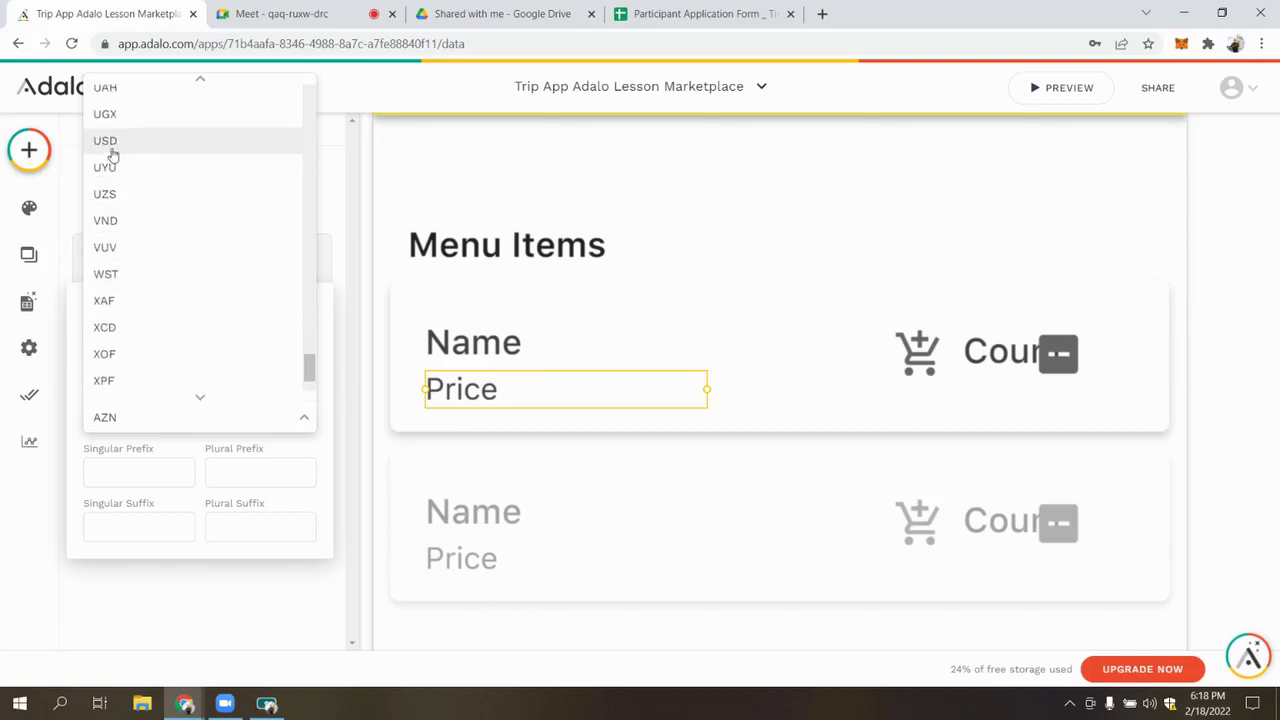
pyautogui.click(112, 142)
pyautogui.click(170, 183)
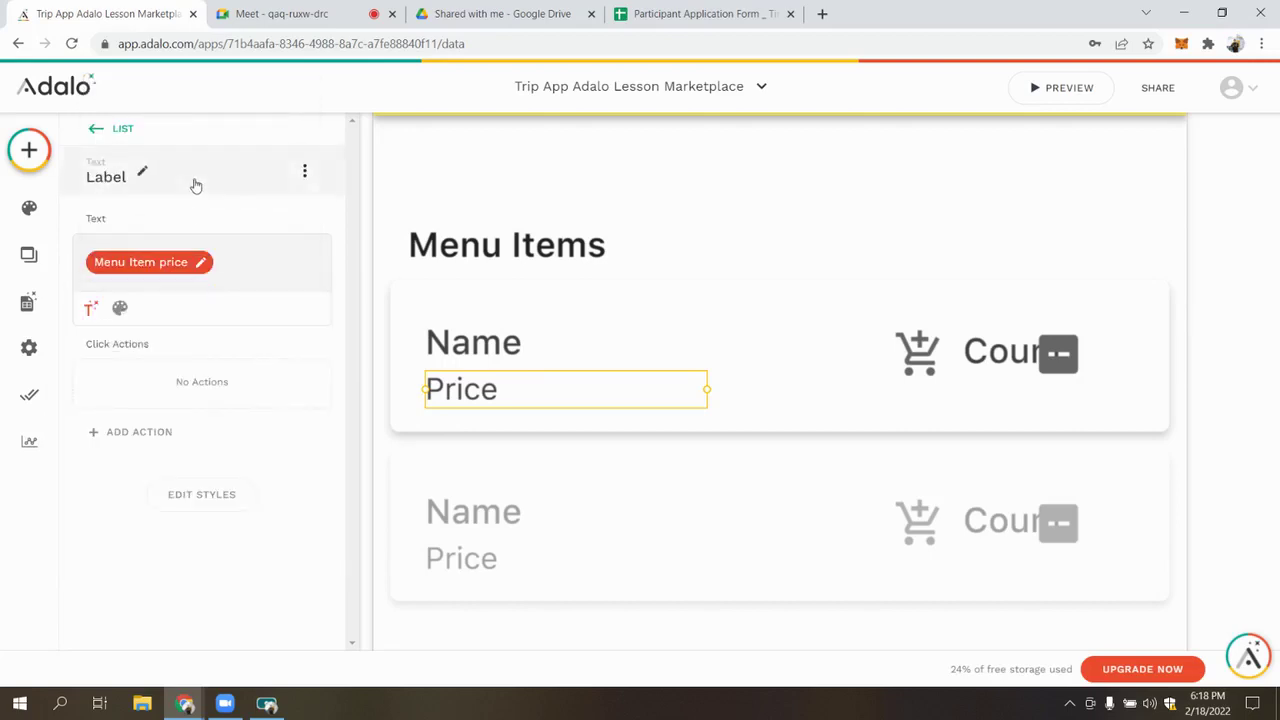
# Delete the broken [Deleted] count value from the label beside the cart icon, leaving it empty
pyautogui.click(975, 350)
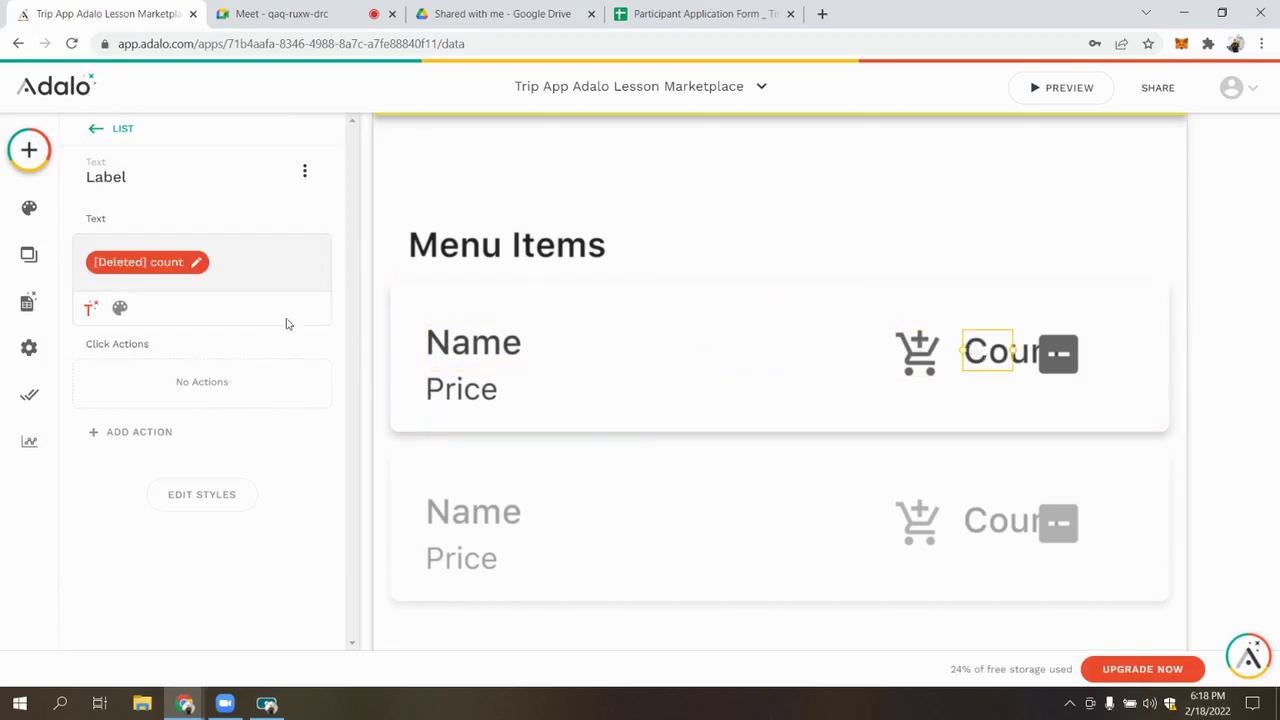
pyautogui.click(995, 352)
pyautogui.press('BackSpace')
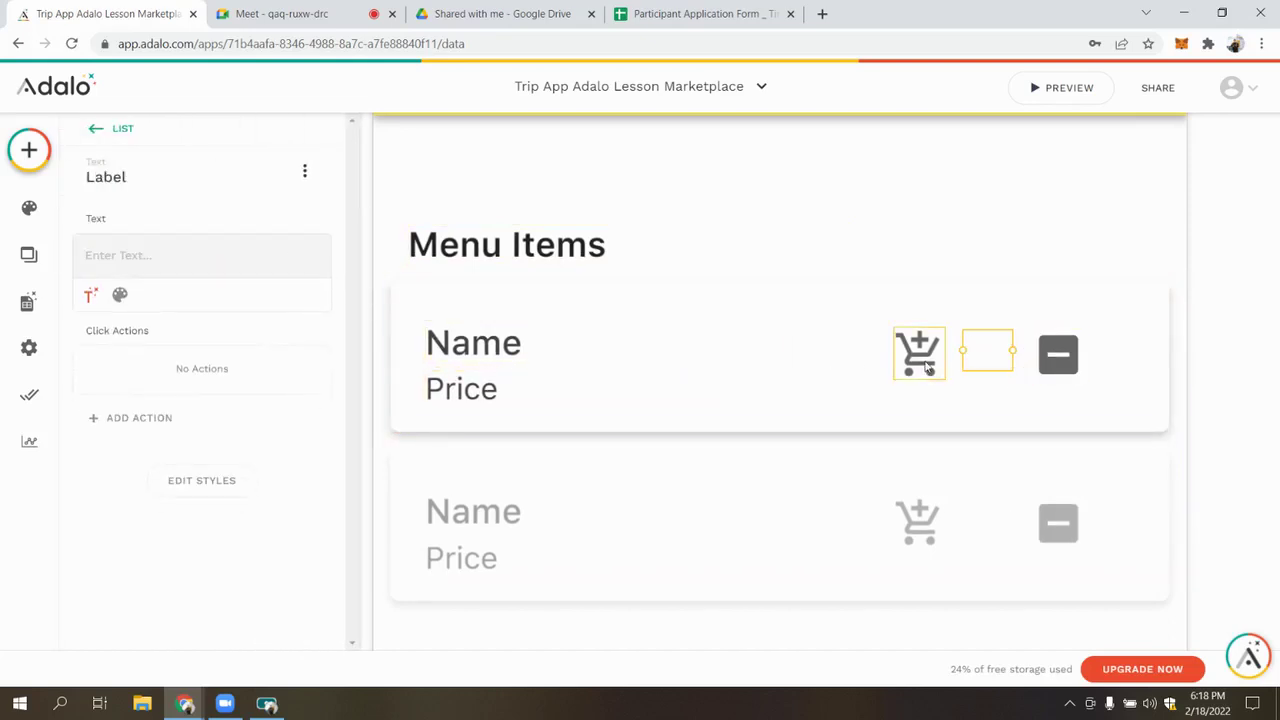
pyautogui.click(928, 369)
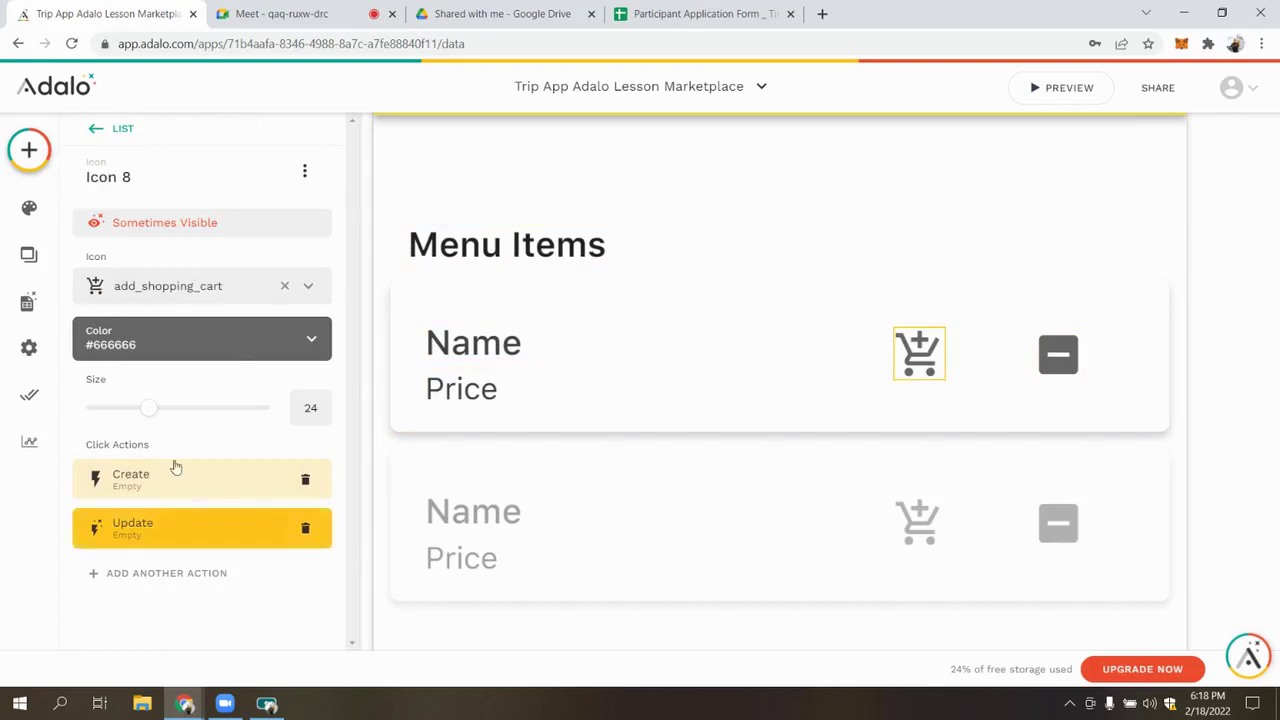
pyautogui.click(797, 241)
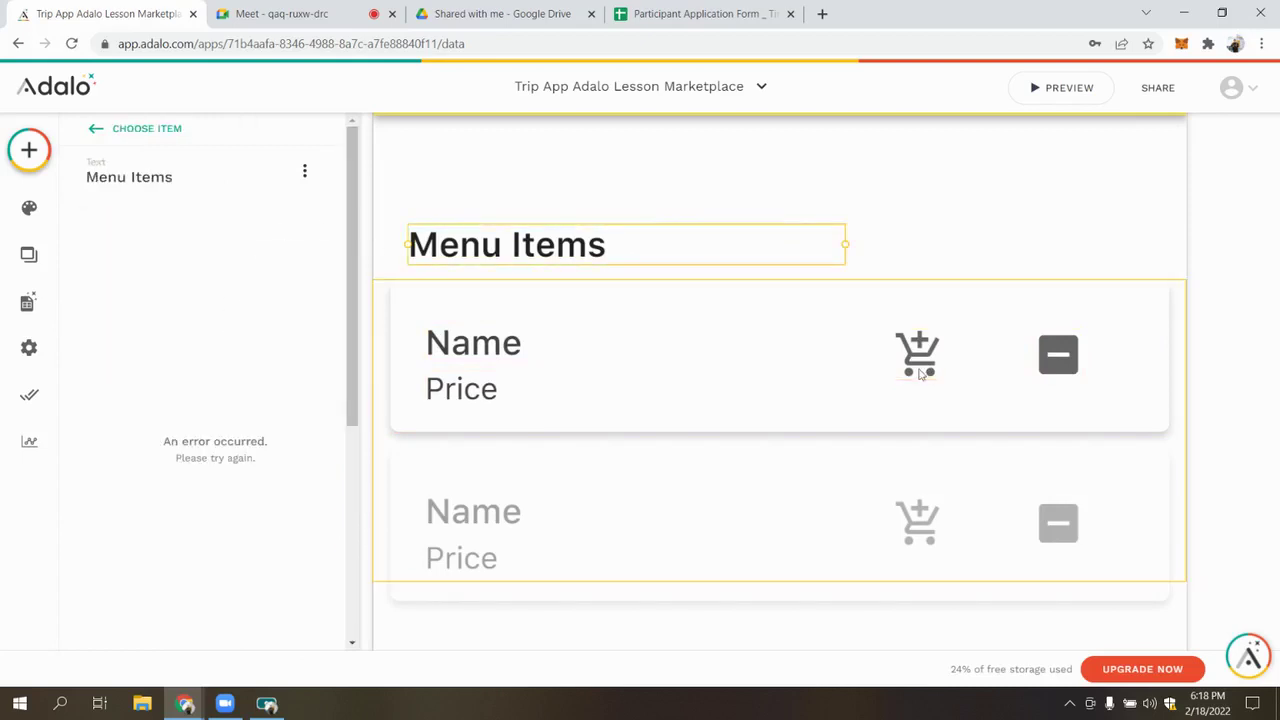
pyautogui.click(920, 355)
pyautogui.click(920, 355)
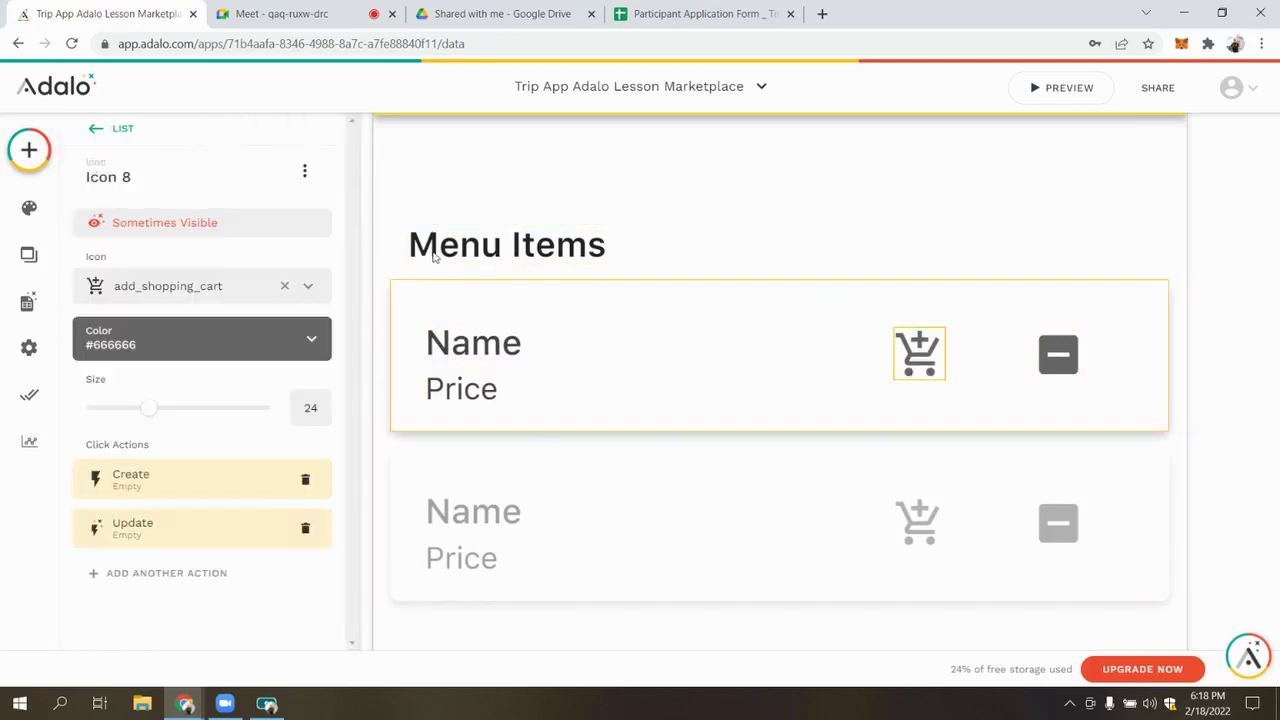
pyautogui.click(305, 171)
# Replace the old cart icon with a new add_shopping_cart Icon placed beside the label
pyautogui.click(337, 228)
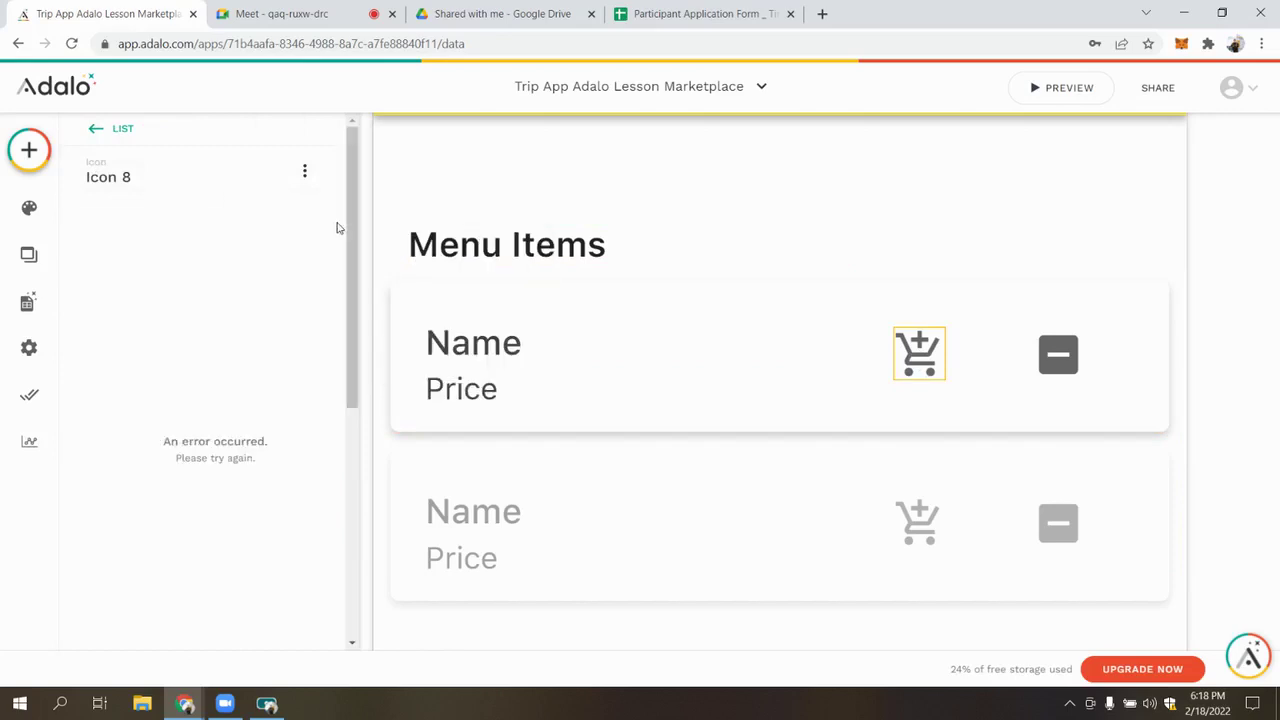
pyautogui.click(925, 352)
pyautogui.click(926, 352)
pyautogui.press('Delete')
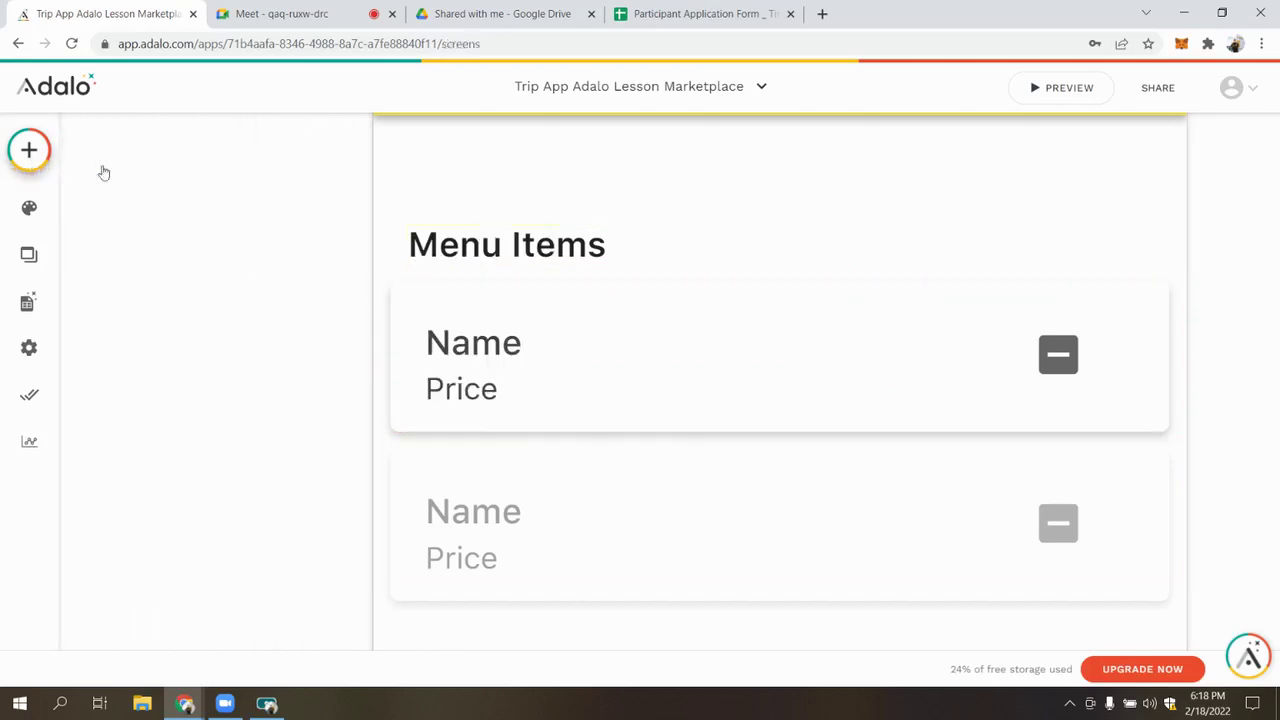
pyautogui.write('icon')
pyautogui.moveTo(86, 362); pyautogui.dragTo(975, 368)
pyautogui.click(197, 245)
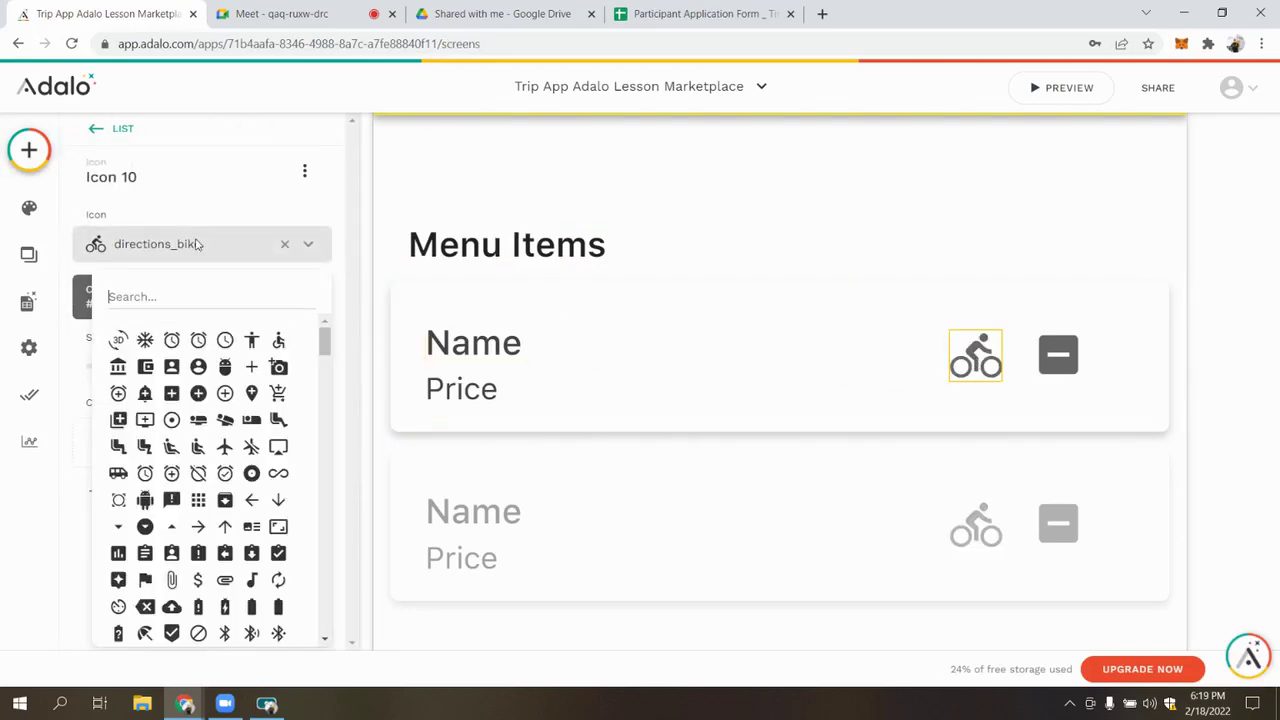
pyautogui.write('cart')
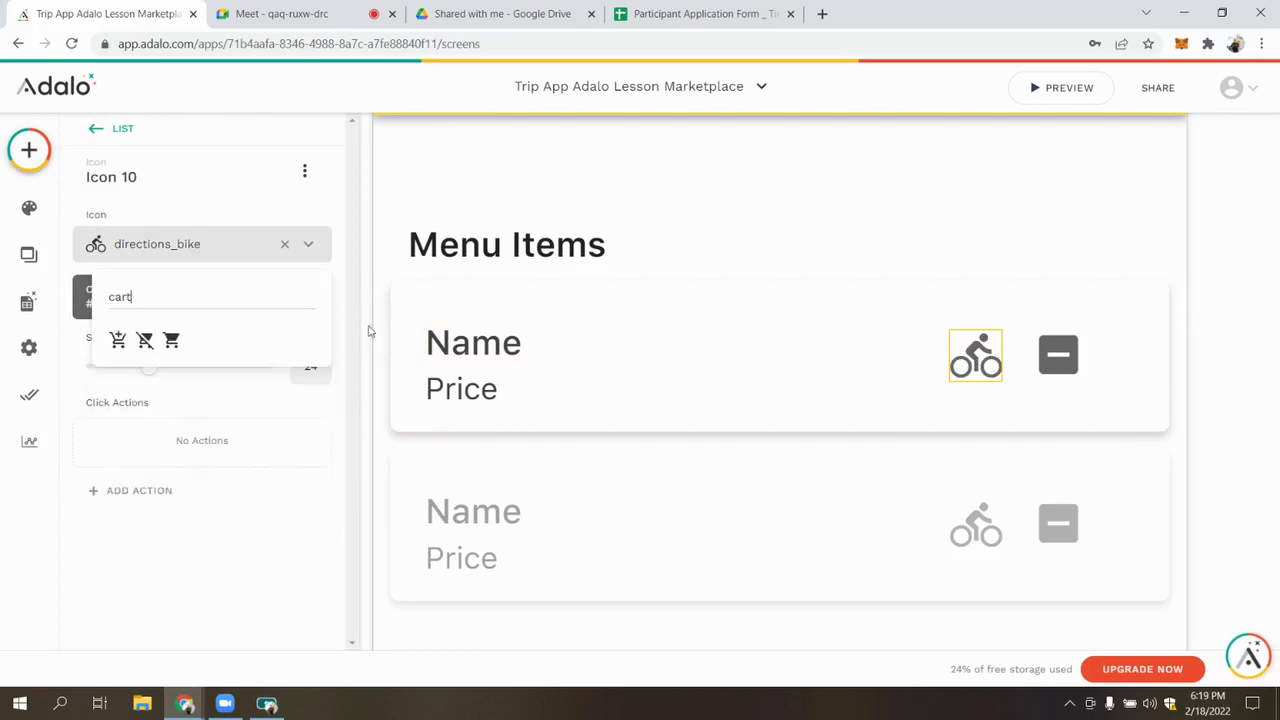
pyautogui.click(118, 340)
pyautogui.moveTo(964, 355); pyautogui.dragTo(896, 357)
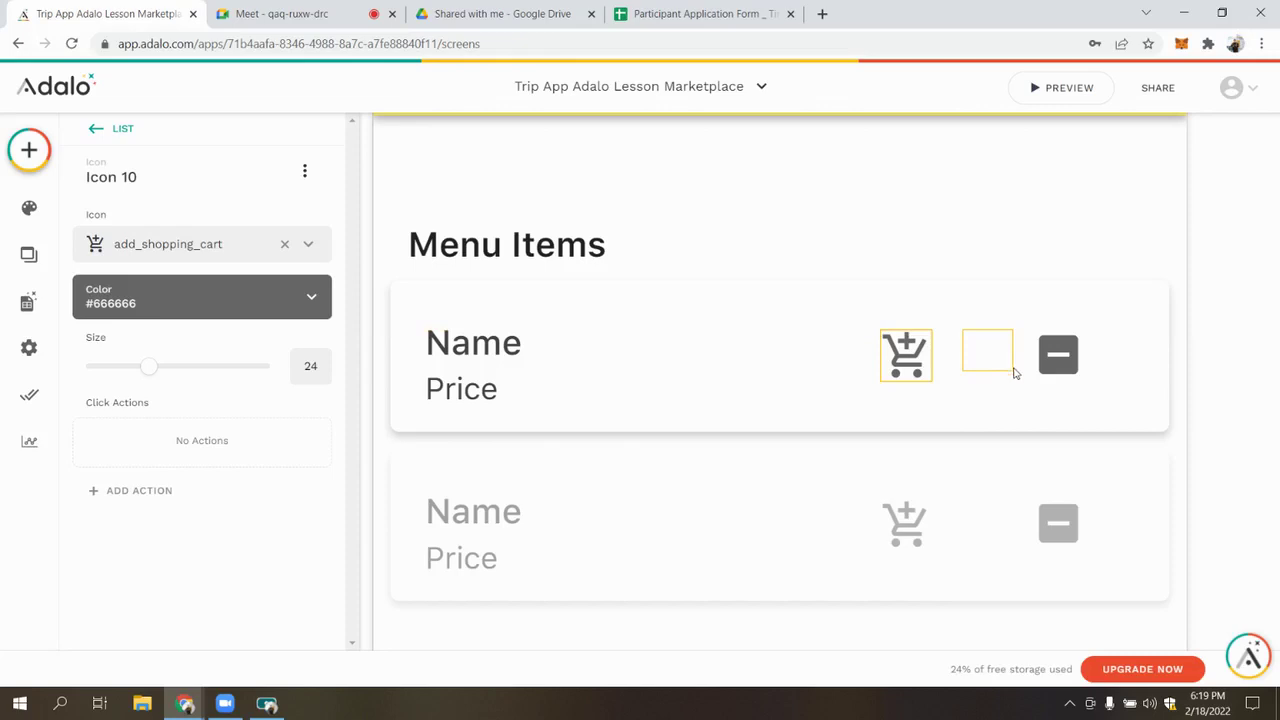
# Type NR into the empty label beside the cart icon
pyautogui.click(996, 360)
pyautogui.click(267, 254)
pyautogui.write('C')
pyautogui.press('BackSpace')
pyautogui.write('NR')
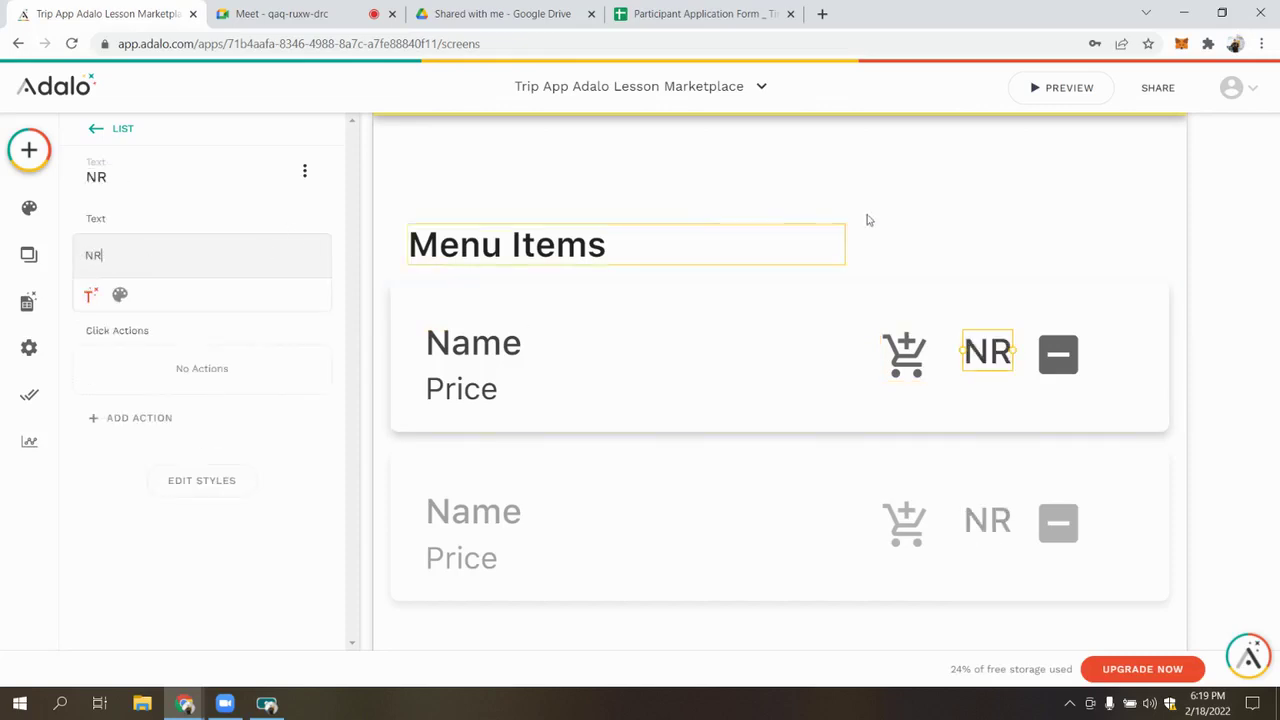
# Remove the Delete and Update actions from the minus button
pyautogui.click(1058, 354)
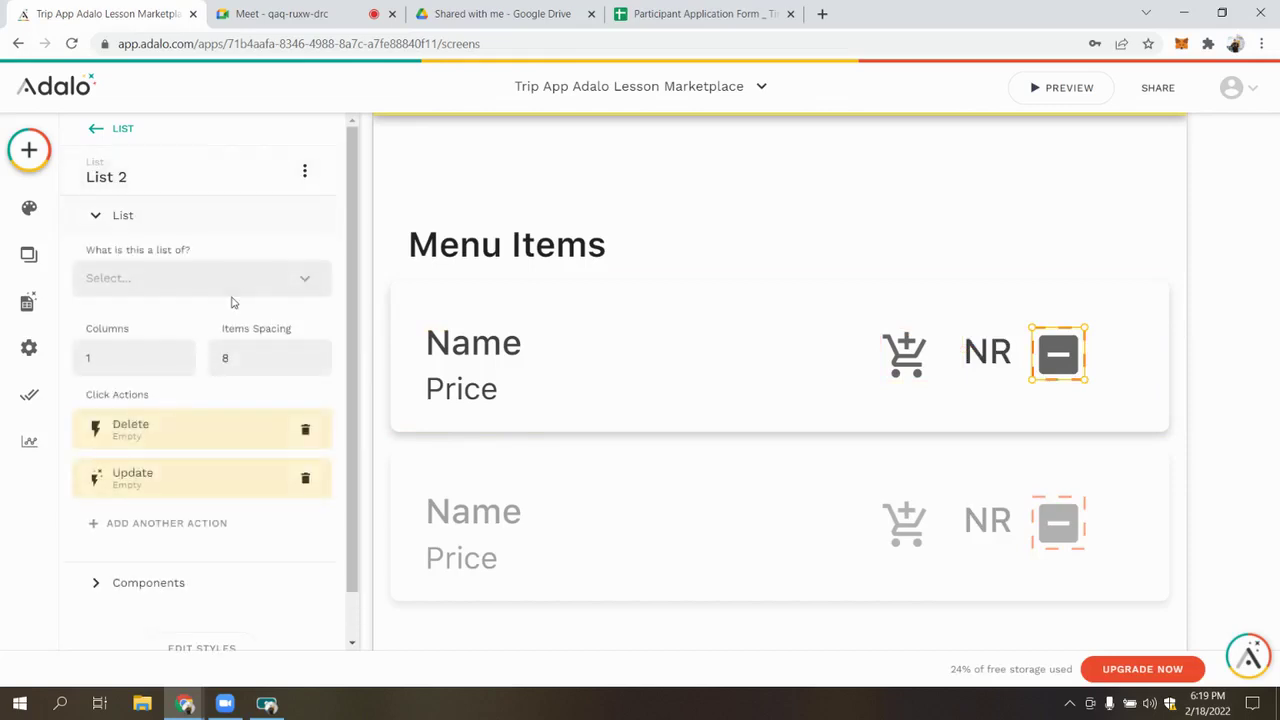
pyautogui.click(305, 430)
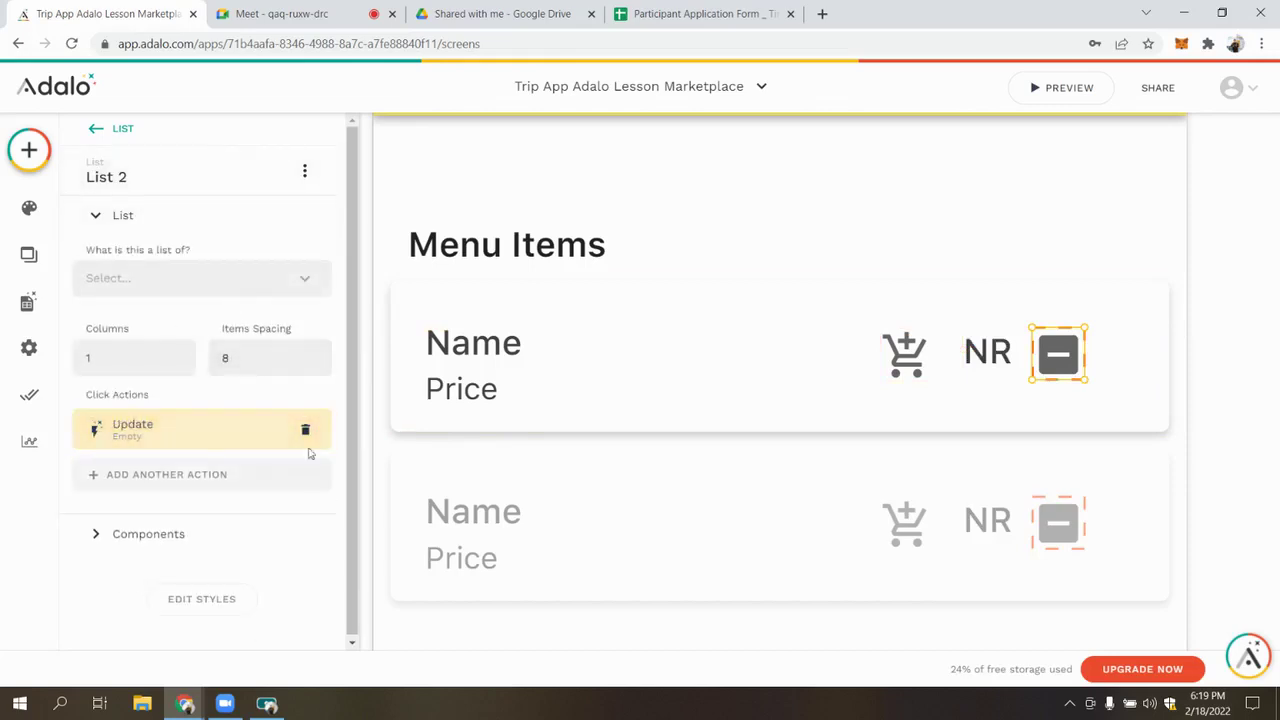
pyautogui.click(305, 430)
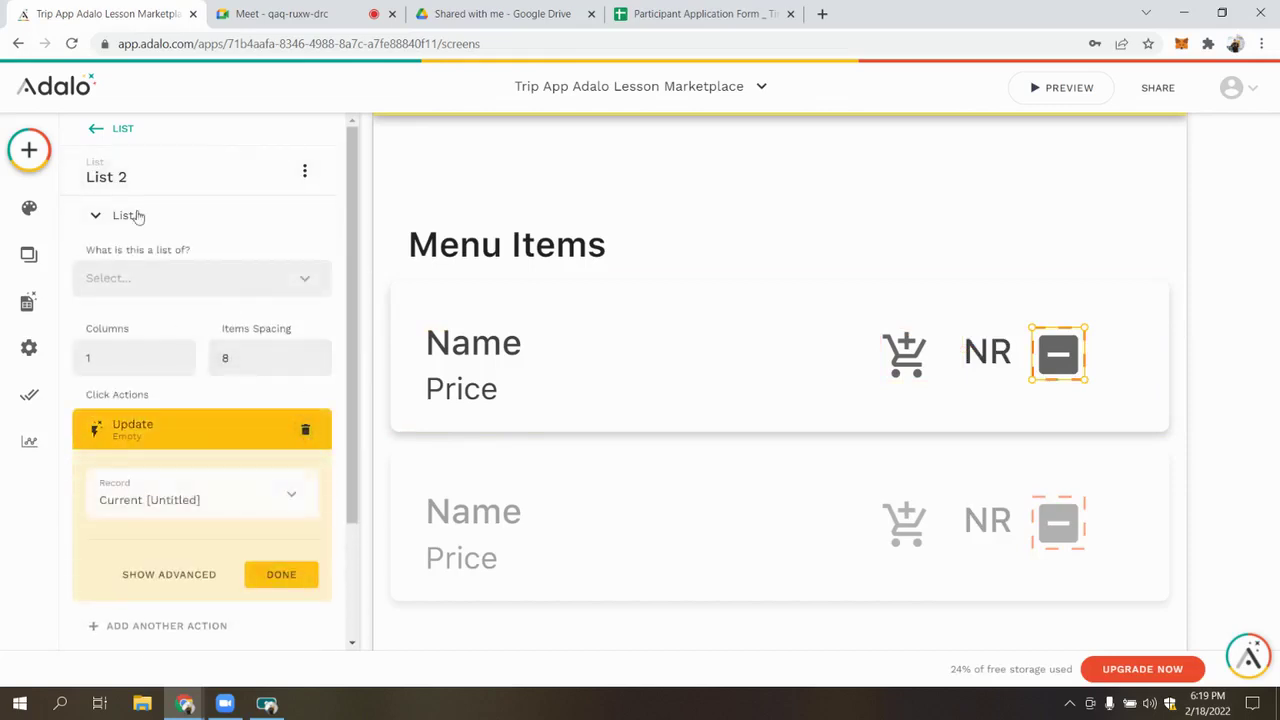
pyautogui.click(305, 430)
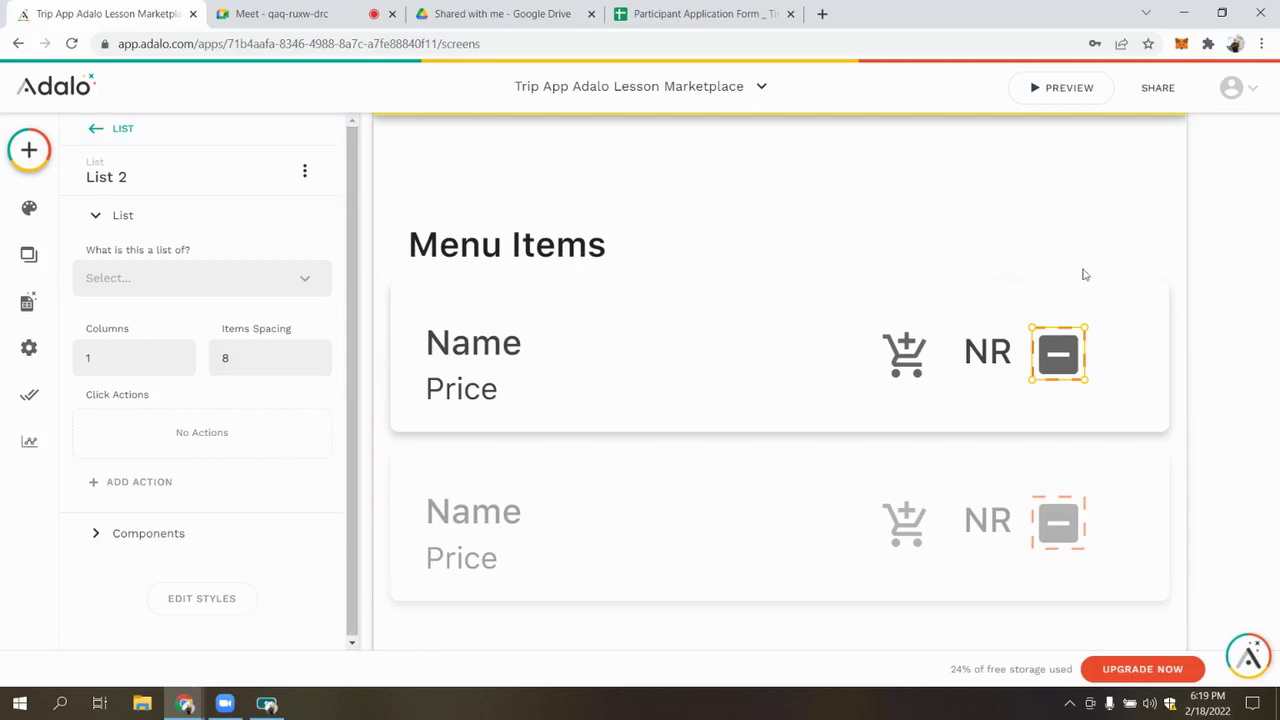
pyautogui.click(1249, 294)
pyautogui.click(903, 365)
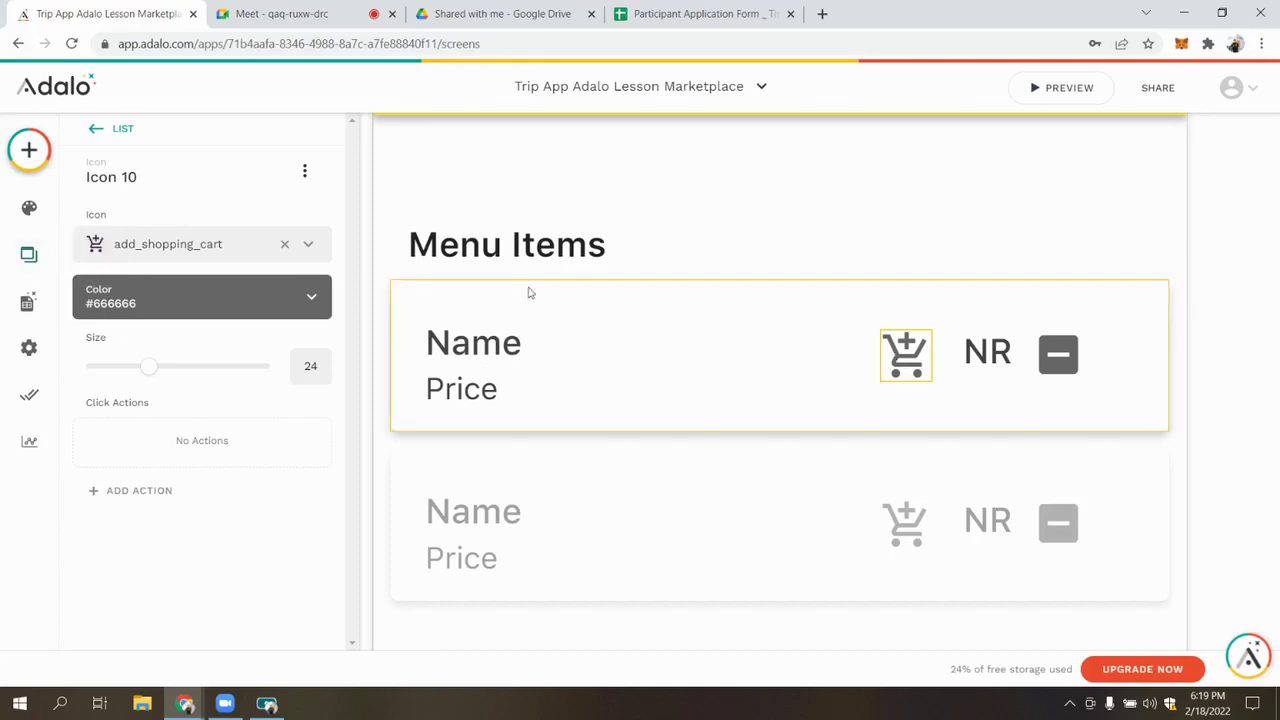
# Start a new Ordered Item collection from the cart icon's action, related to Order (one Order, many Ordered Items)
pyautogui.click(137, 505)
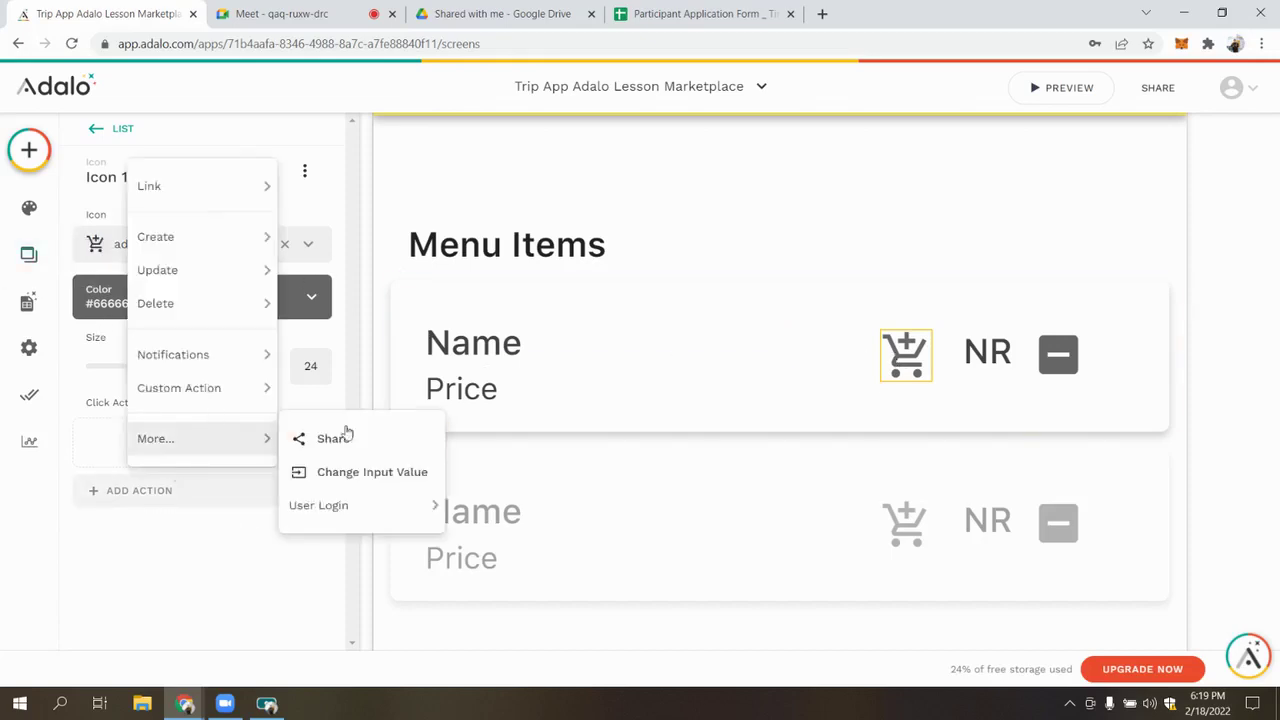
pyautogui.moveTo(187, 376)
pyautogui.moveTo(194, 237)
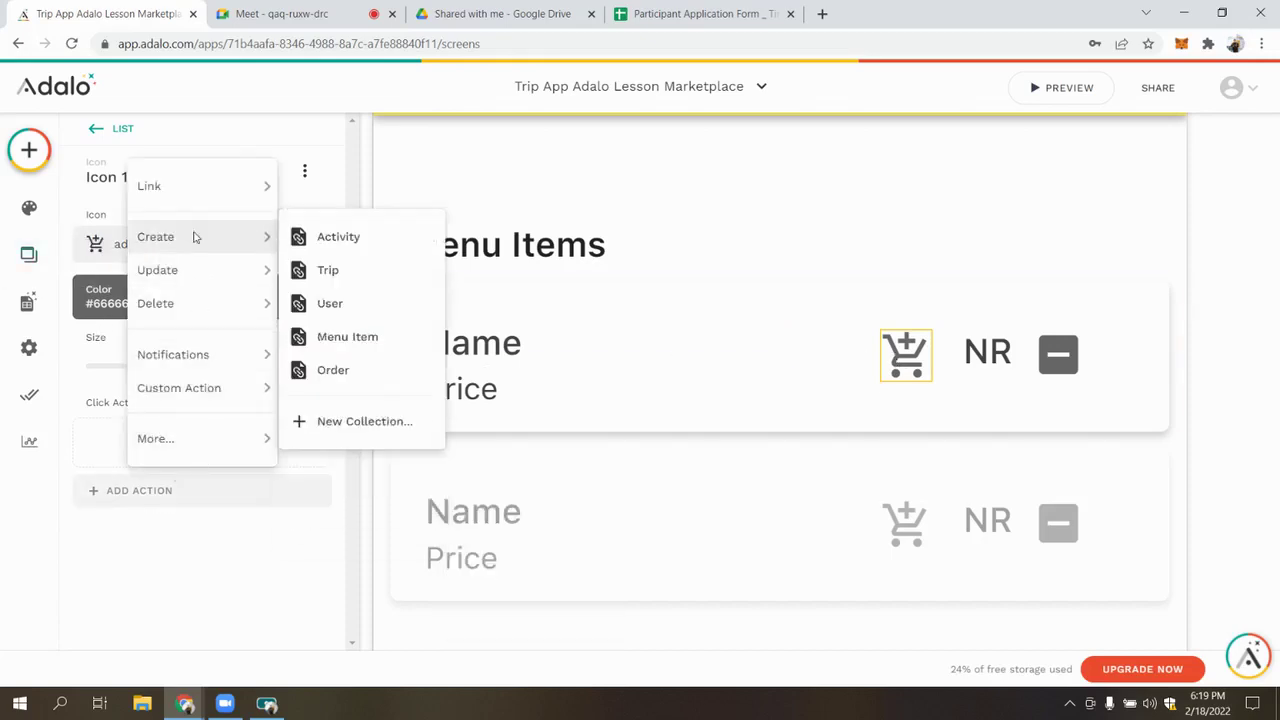
pyautogui.click(372, 424)
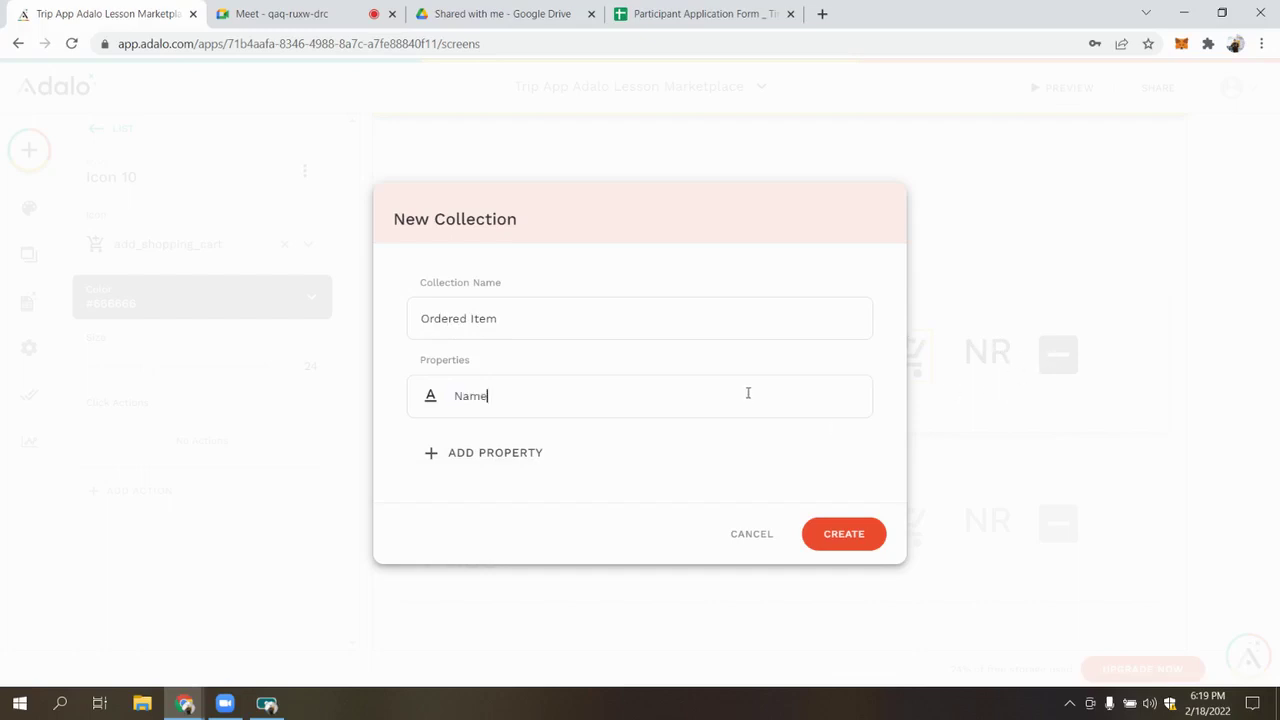
pyautogui.click(486, 468)
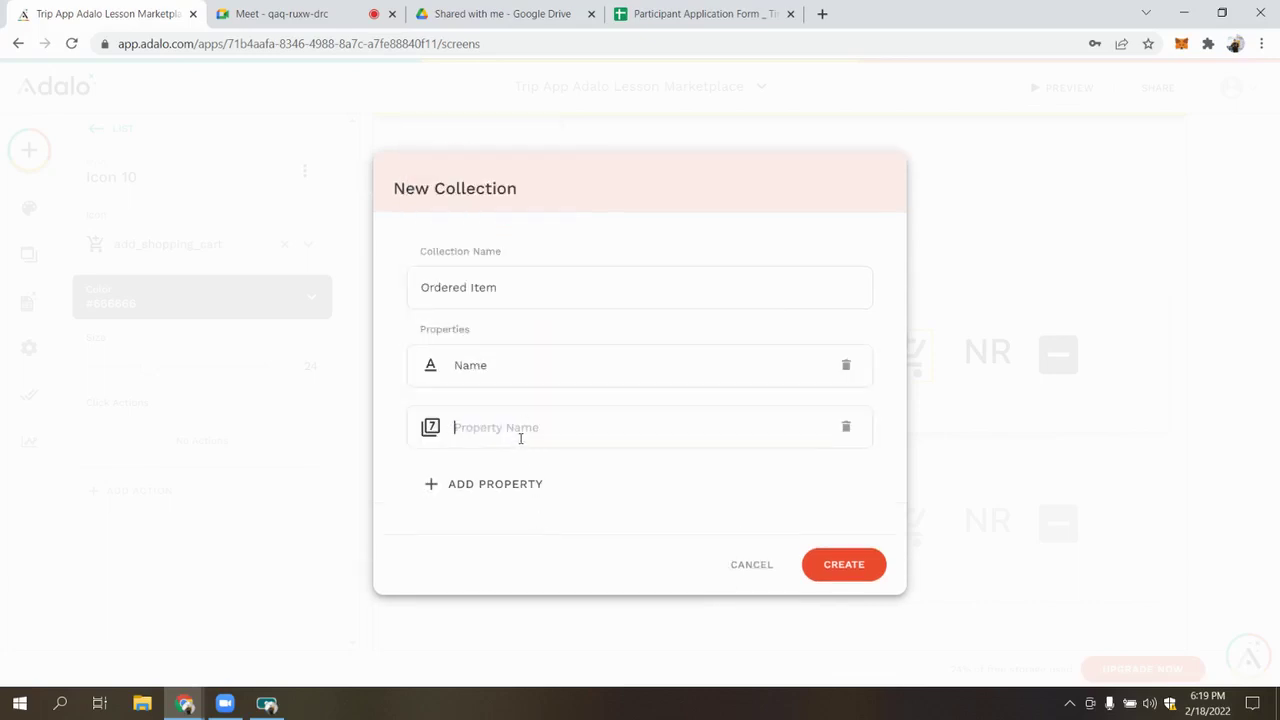
pyautogui.click(534, 490)
pyautogui.moveTo(546, 432)
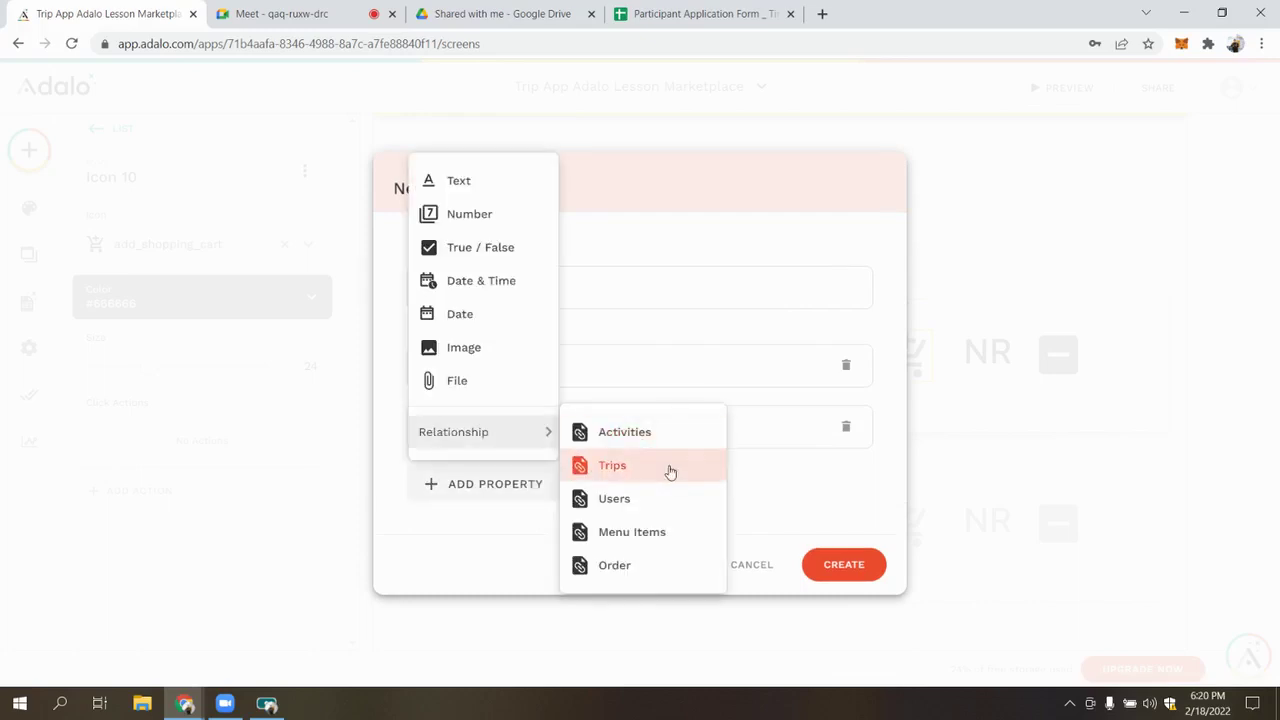
pyautogui.click(630, 532)
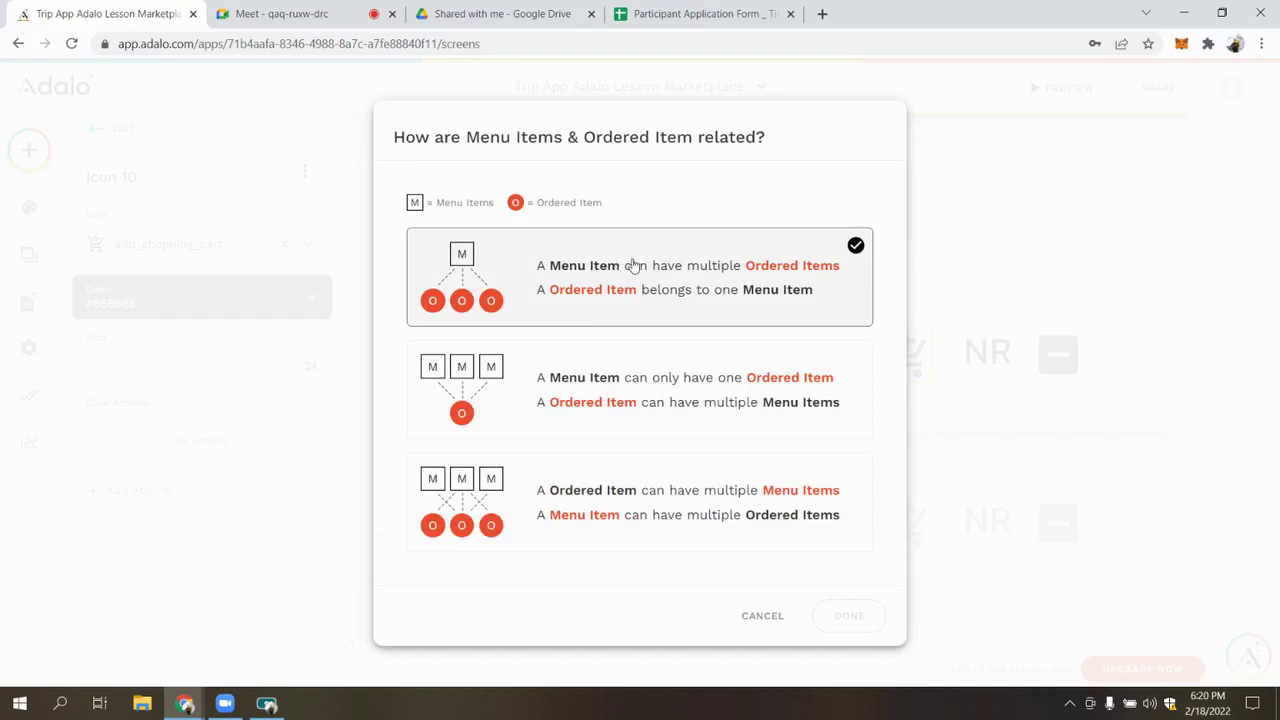
pyautogui.click(778, 616)
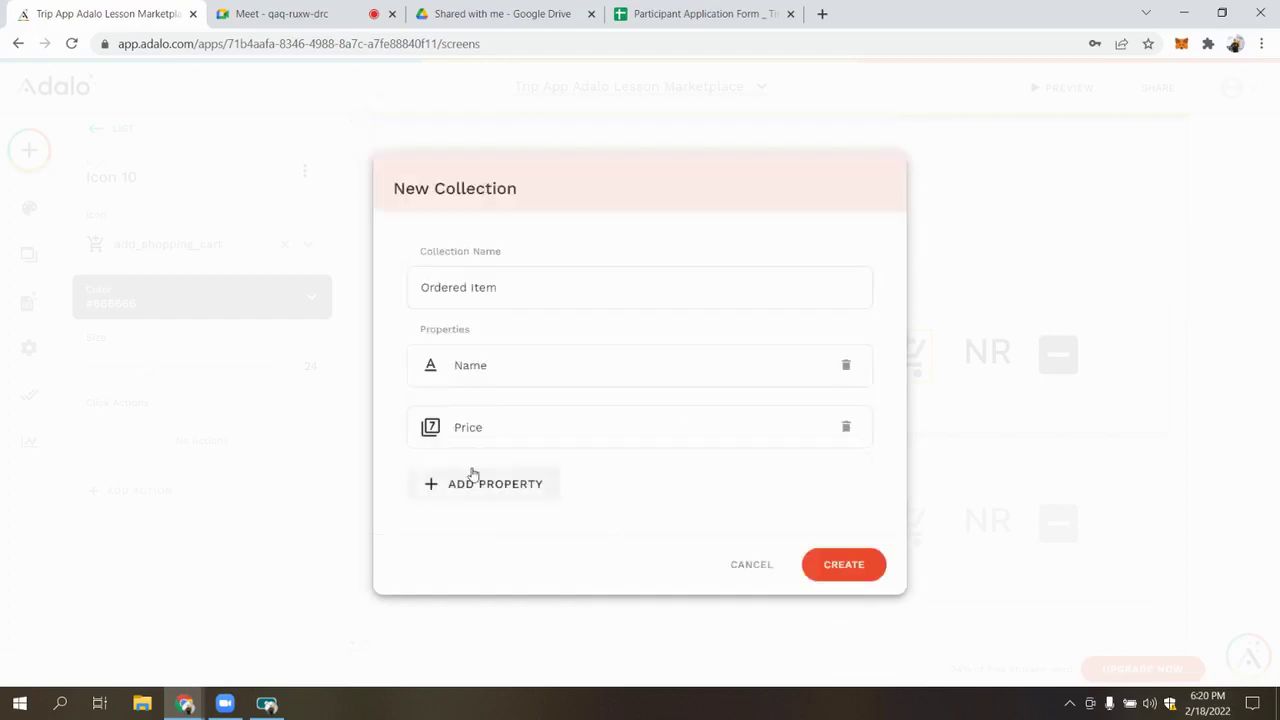
pyautogui.click(475, 482)
pyautogui.moveTo(491, 437)
pyautogui.click(612, 566)
pyautogui.click(530, 262)
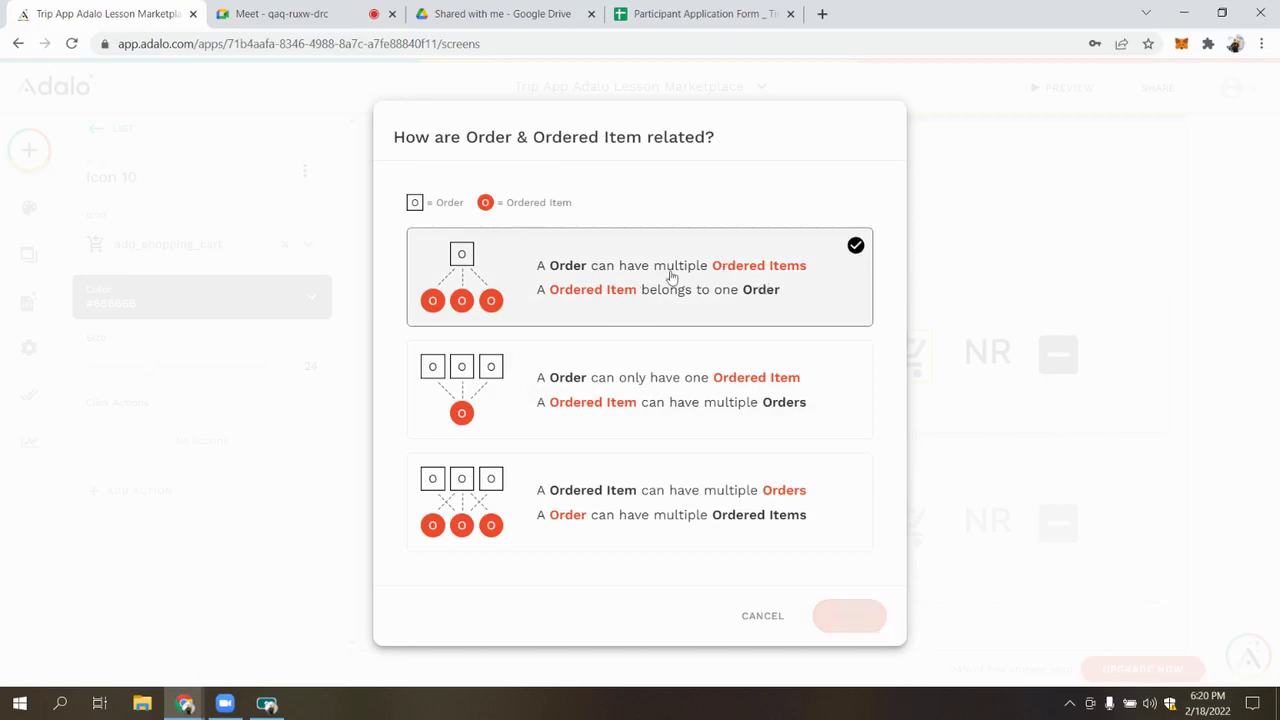
pyautogui.click(846, 615)
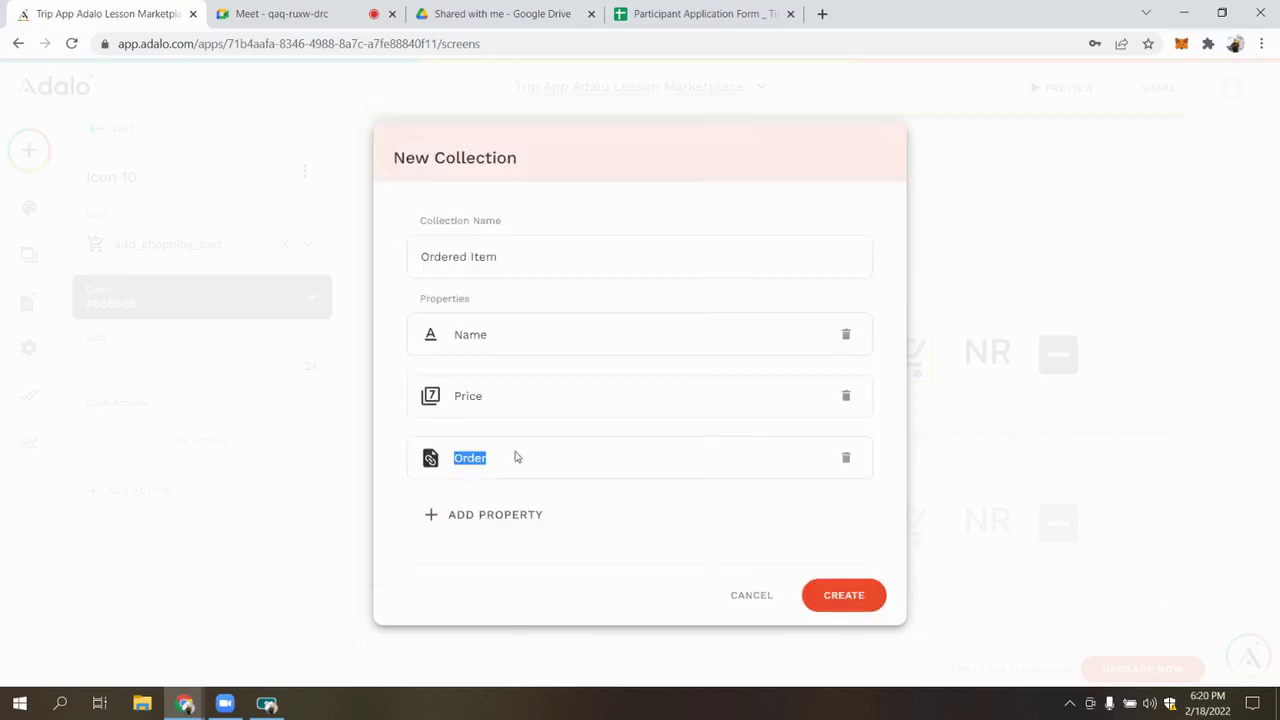
# Drop the Menu Items relationship, add a Name of Menu Item text property, and create the collection
pyautogui.moveTo(494, 436)
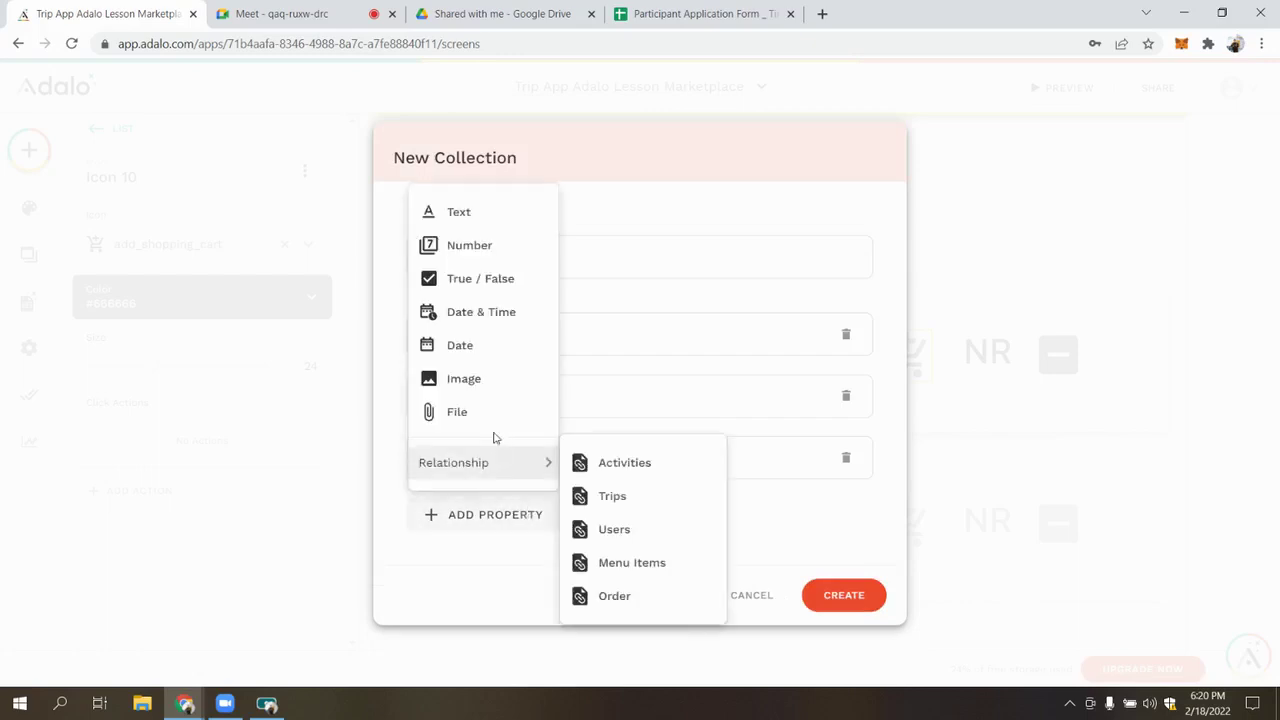
pyautogui.click(658, 563)
pyautogui.click(737, 289)
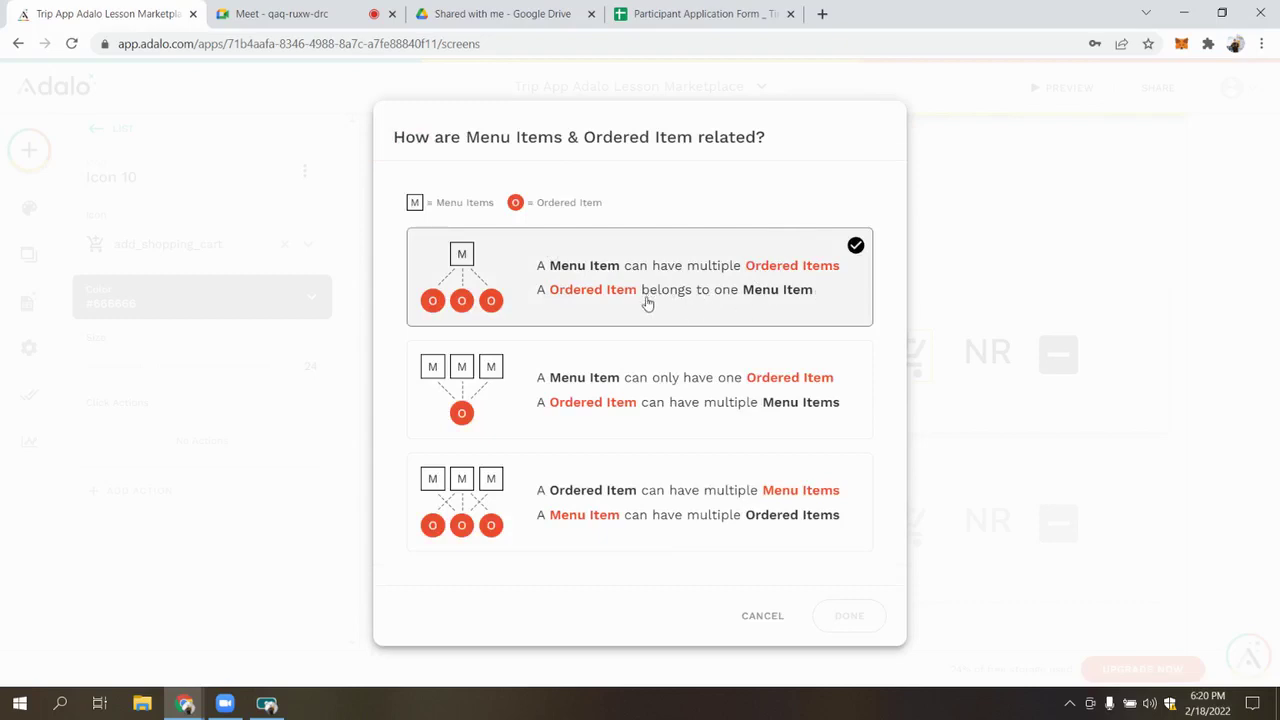
pyautogui.click(802, 289)
pyautogui.click(757, 618)
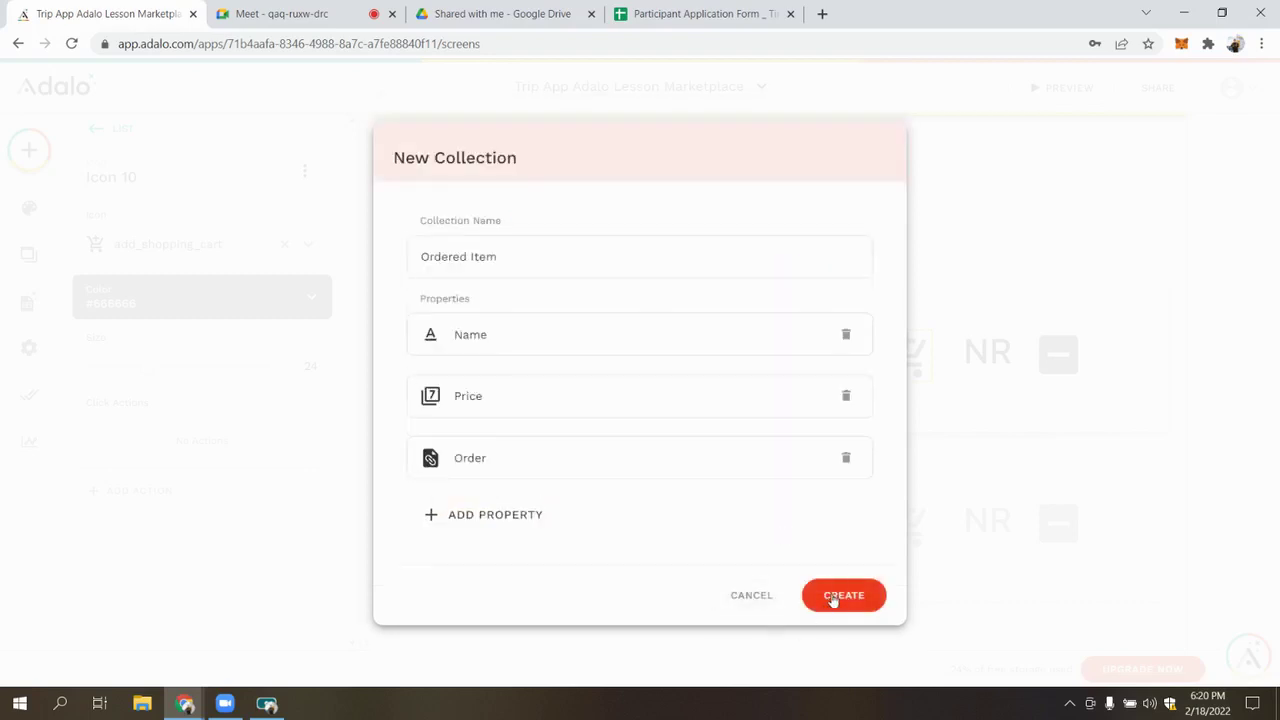
pyautogui.click(517, 521)
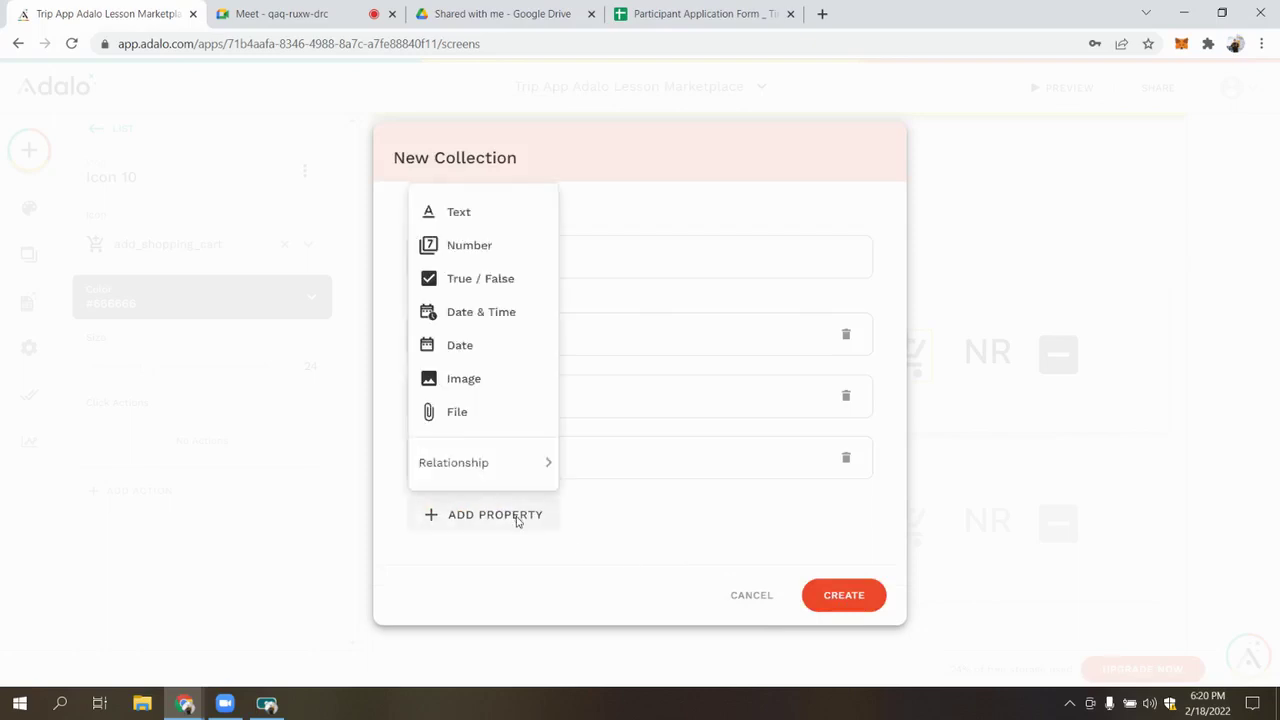
pyautogui.click(717, 364)
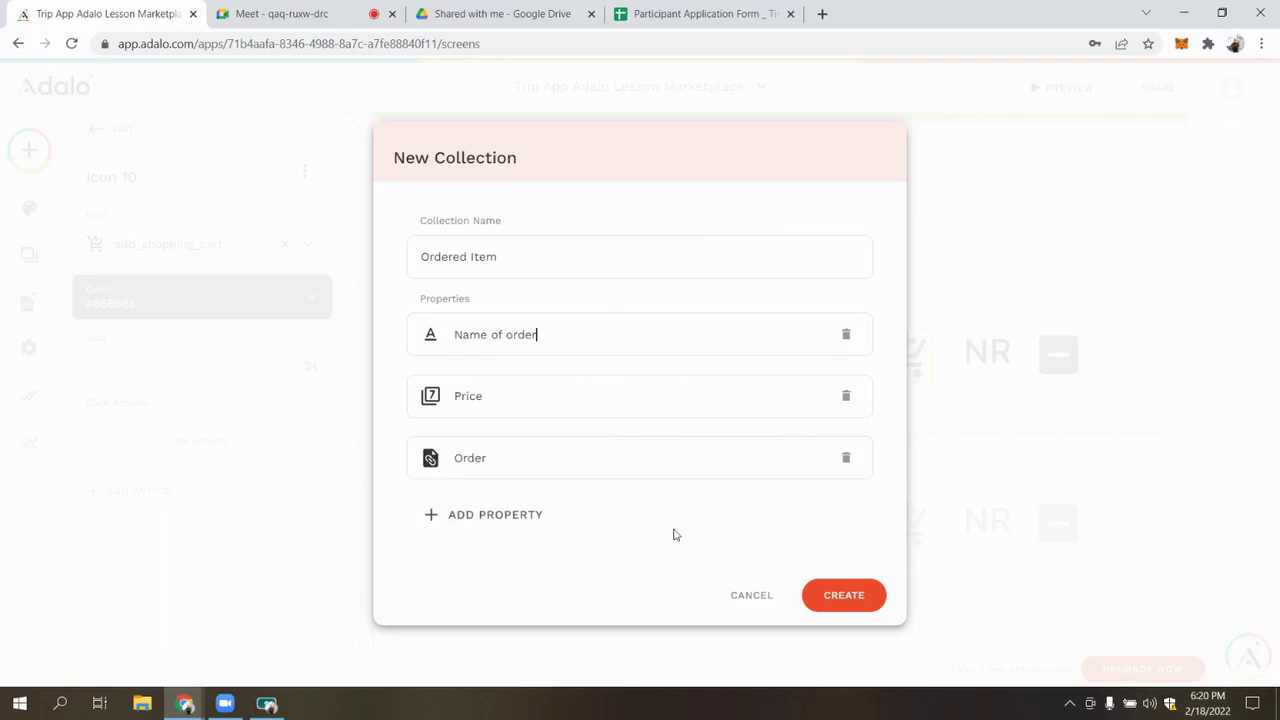
pyautogui.click(514, 519)
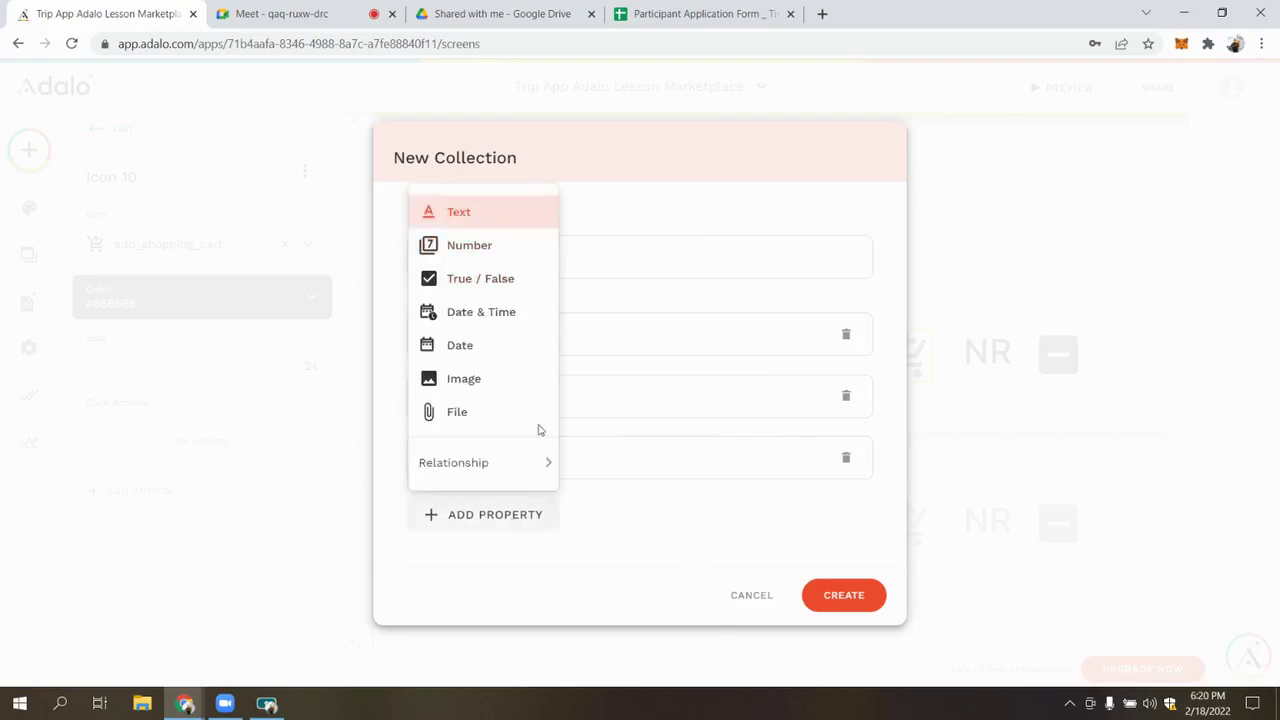
pyautogui.press('Return')
pyautogui.write('Name of Menu Item')
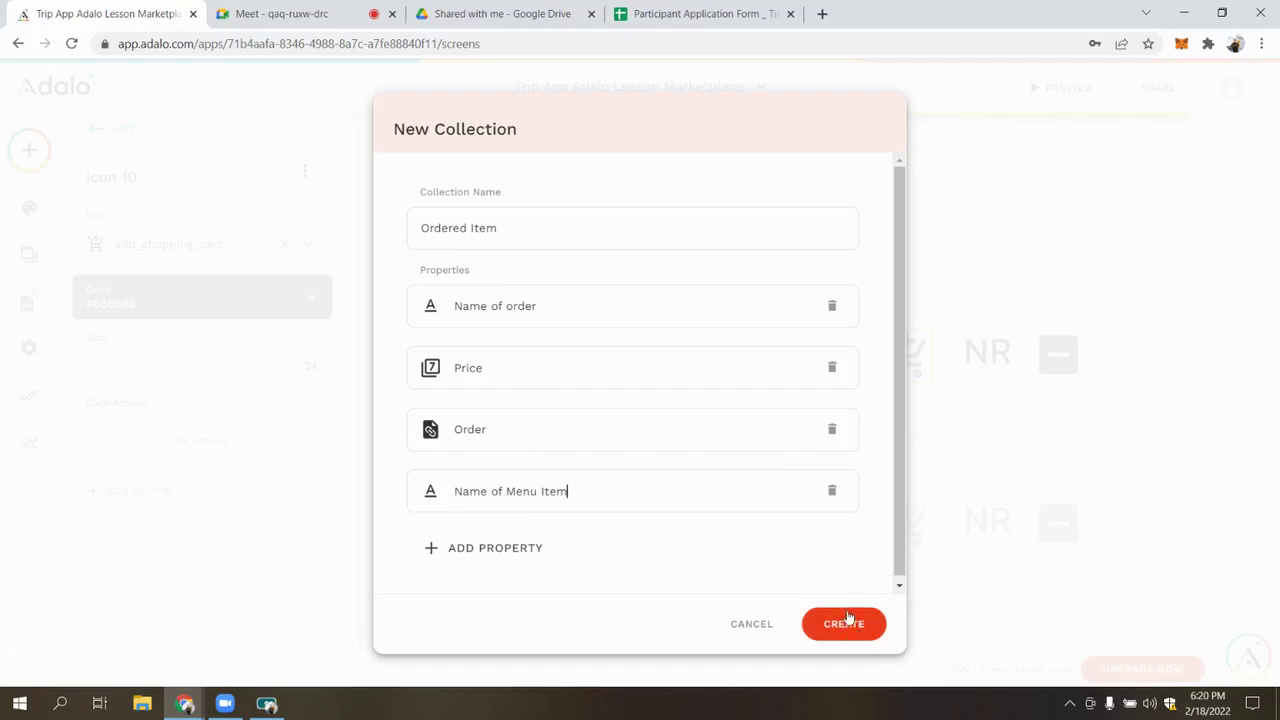
pyautogui.click(846, 622)
pyautogui.click(178, 436)
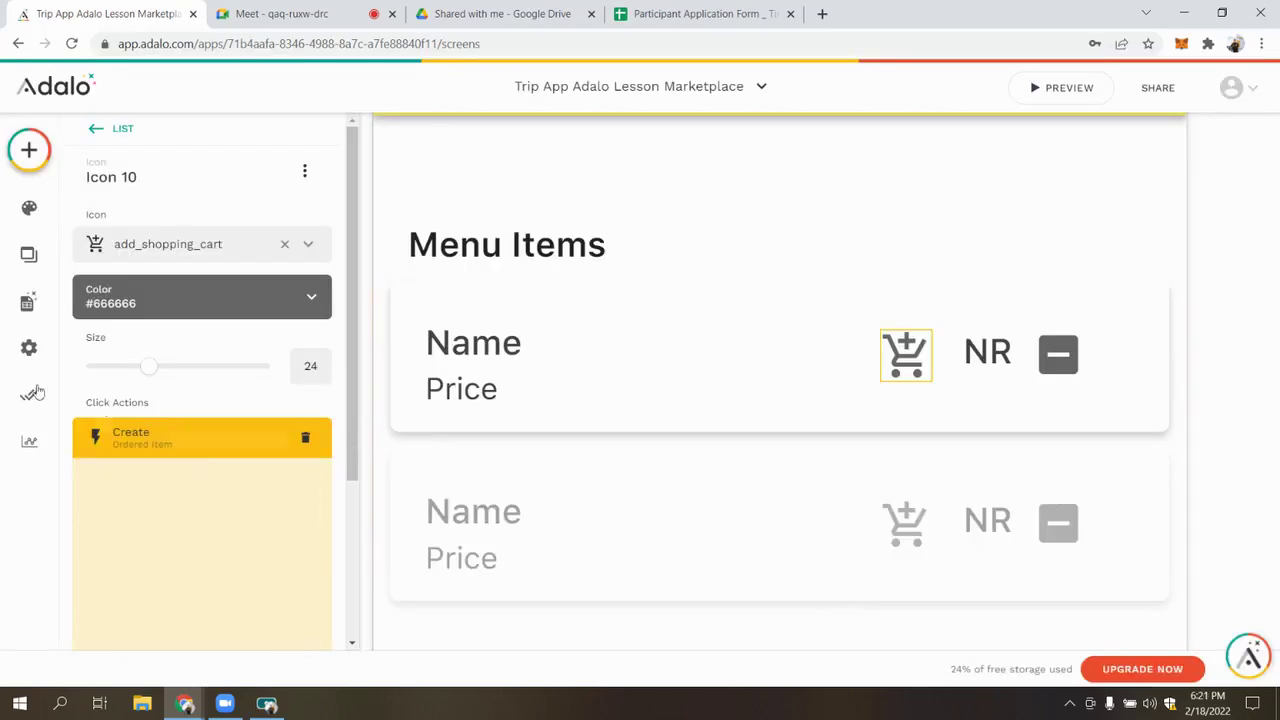
# In the Database panel, move Ordered Item's Name of Menu Item property right after Name of order
pyautogui.click(30, 345)
pyautogui.click(28, 302)
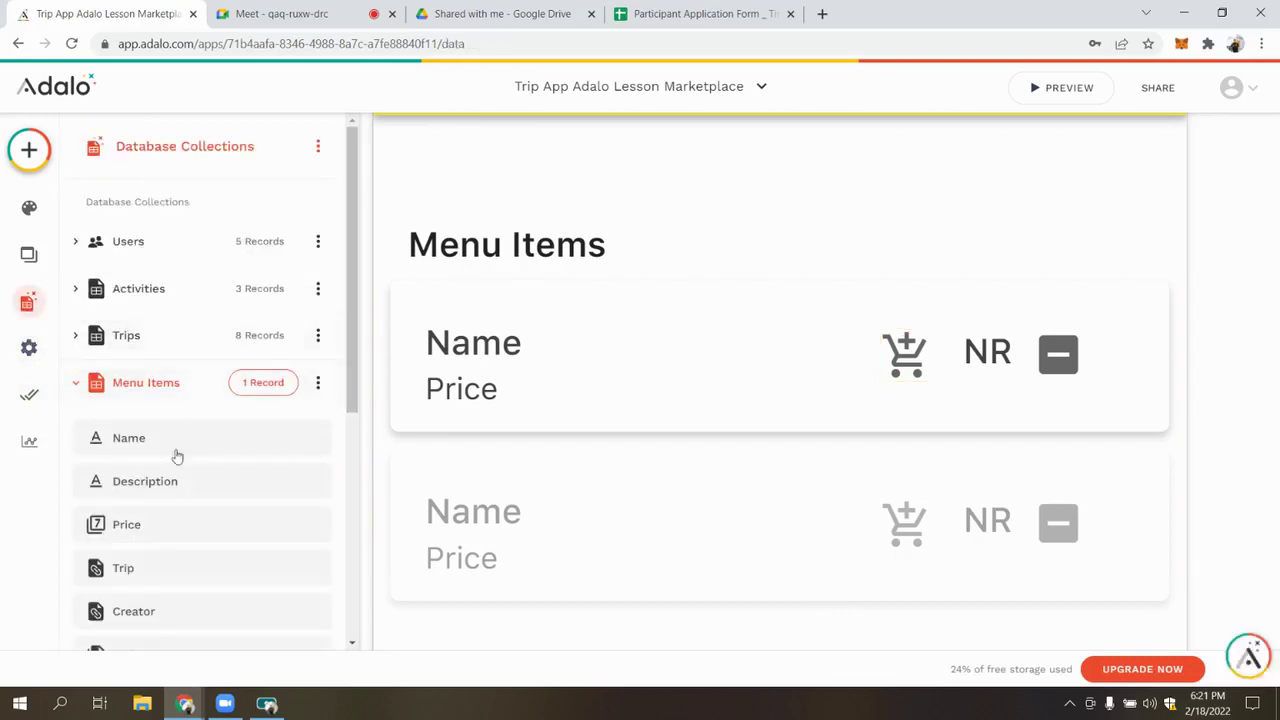
pyautogui.scroll(-3, 128, 330)
pyautogui.scroll(1, 128, 230)
pyautogui.click(138, 220)
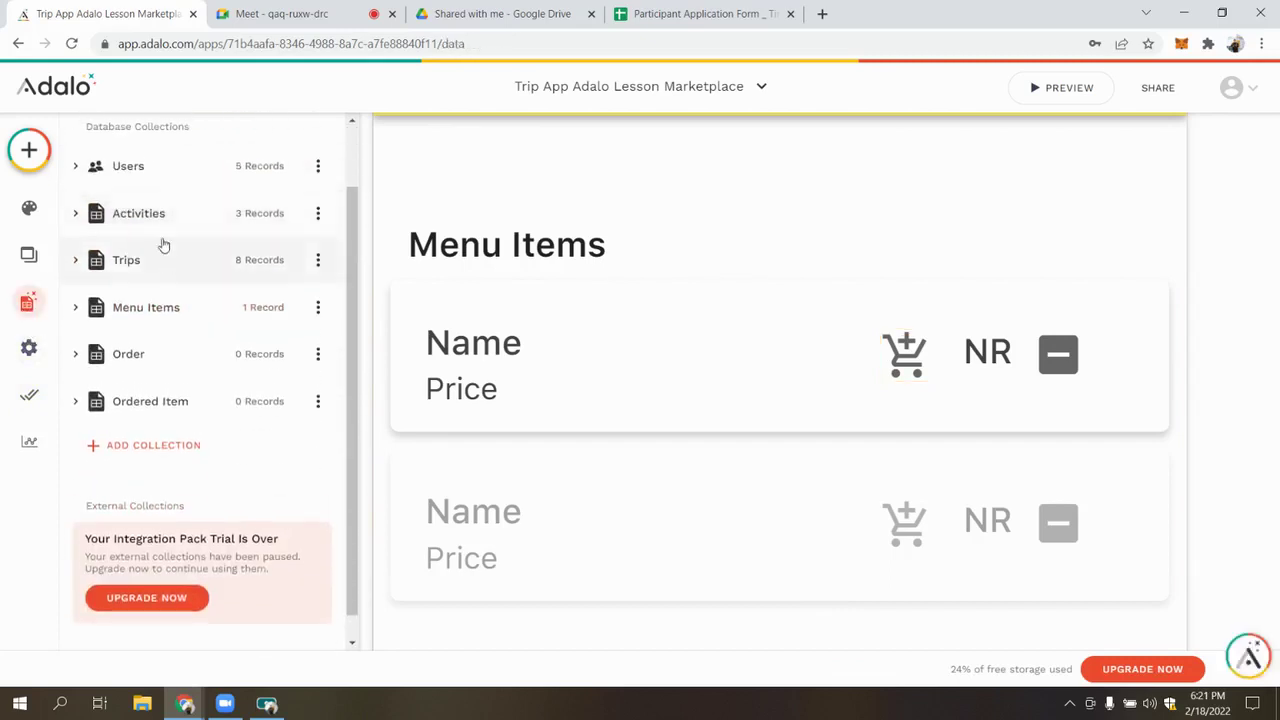
pyautogui.click(163, 405)
pyautogui.scroll(-1, 160, 435)
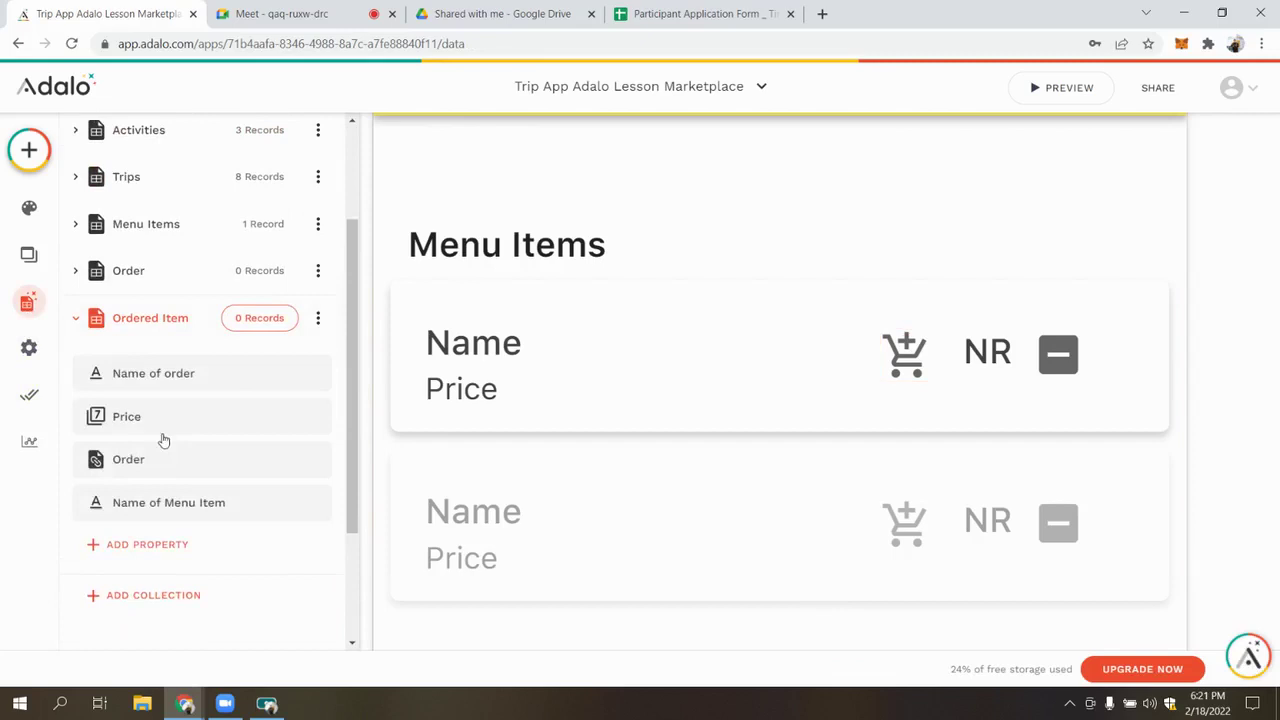
pyautogui.moveTo(158, 505); pyautogui.dragTo(152, 416)
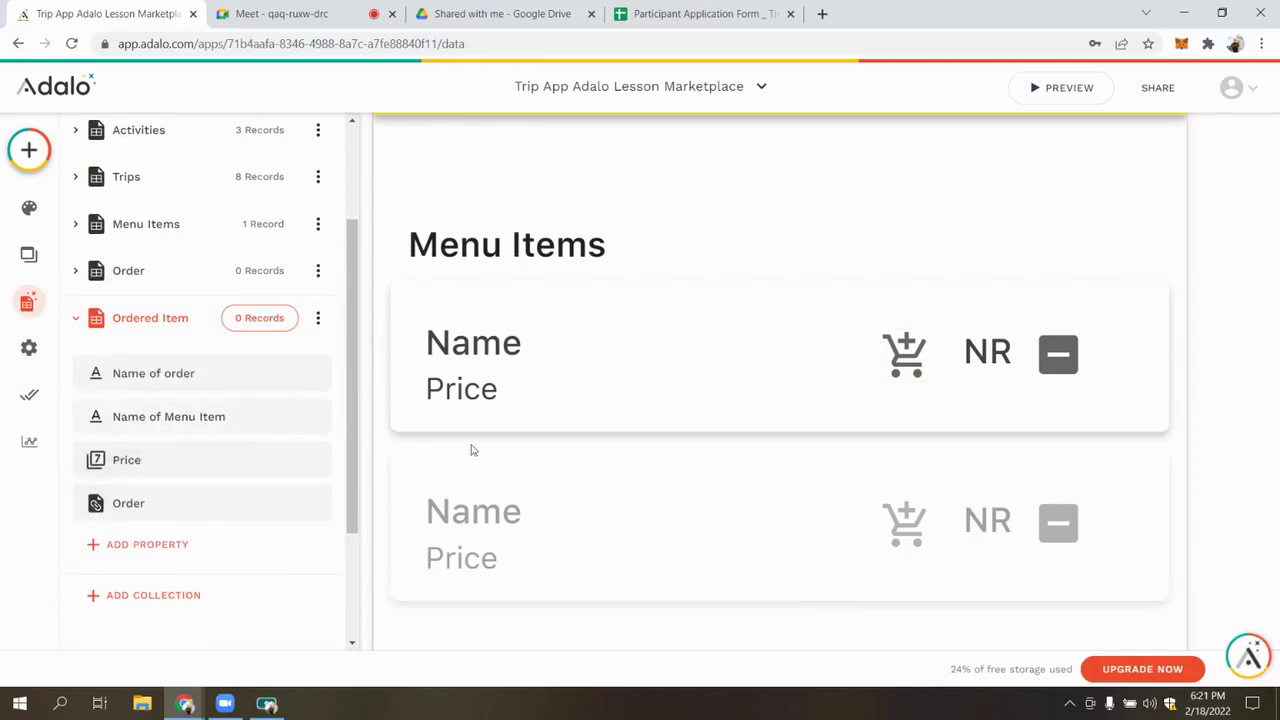
# Select the add-to-cart icon and expand its Create Ordered Item action
pyautogui.click(888, 347)
pyautogui.click(888, 347)
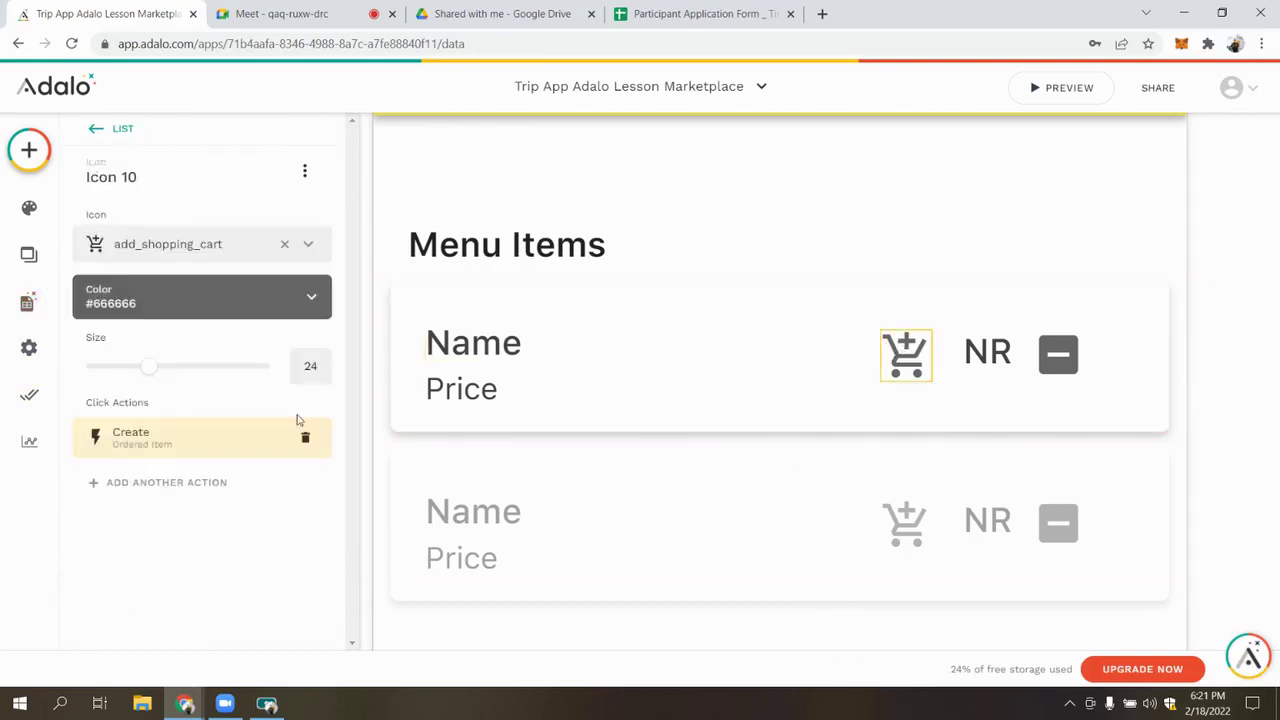
pyautogui.click(185, 437)
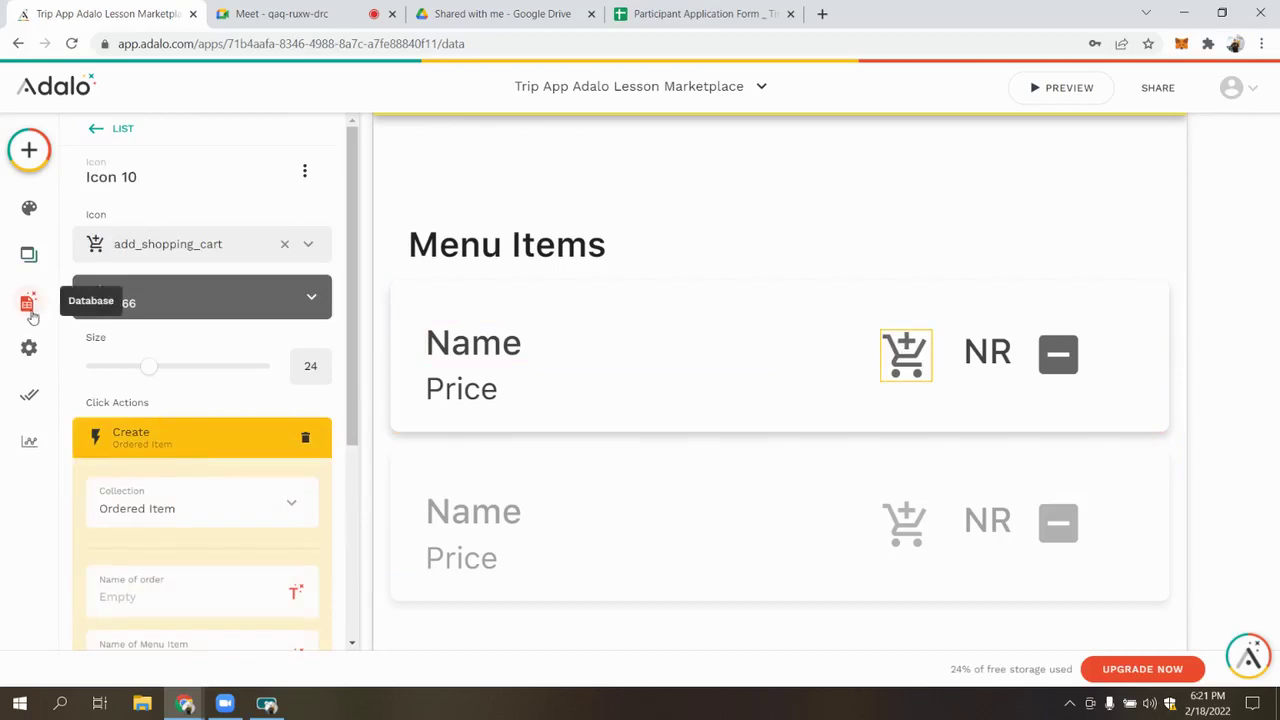
# Add a text property named 'Max Number Available' to the Ordered Item collection
pyautogui.click(27, 302)
pyautogui.scroll(-3, 150, 420)
pyautogui.click(143, 455)
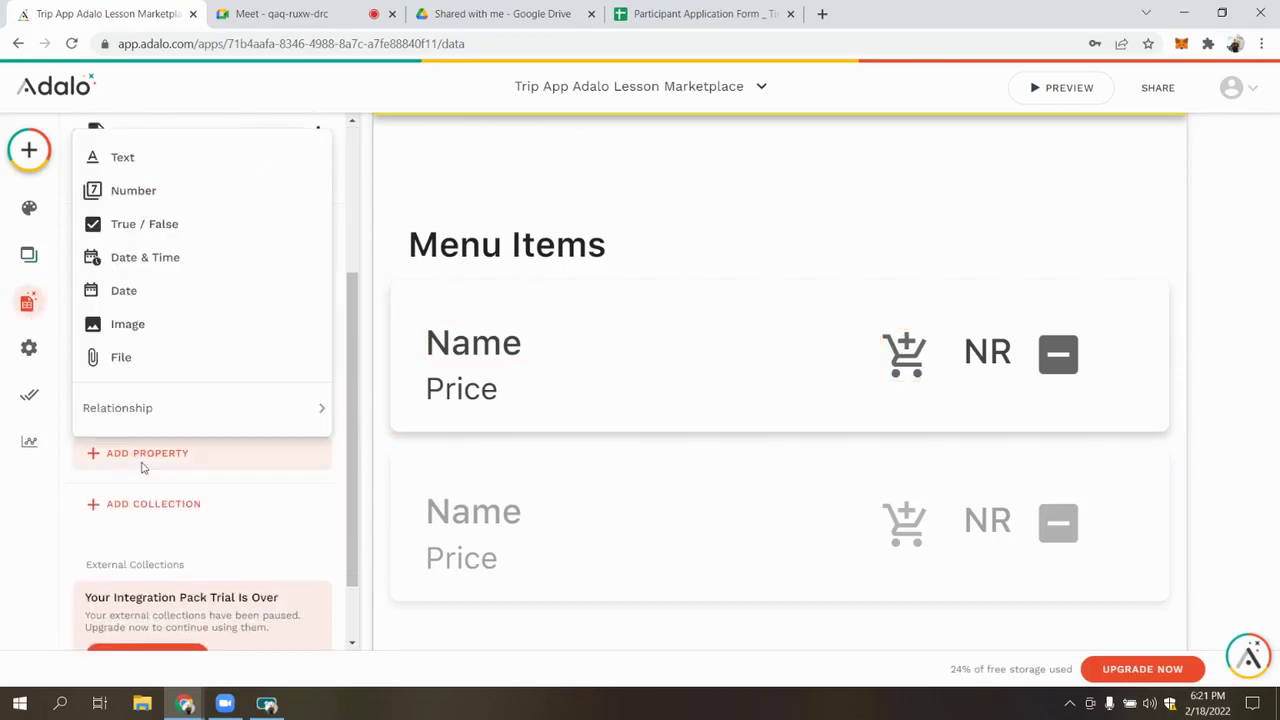
pyautogui.click(181, 162)
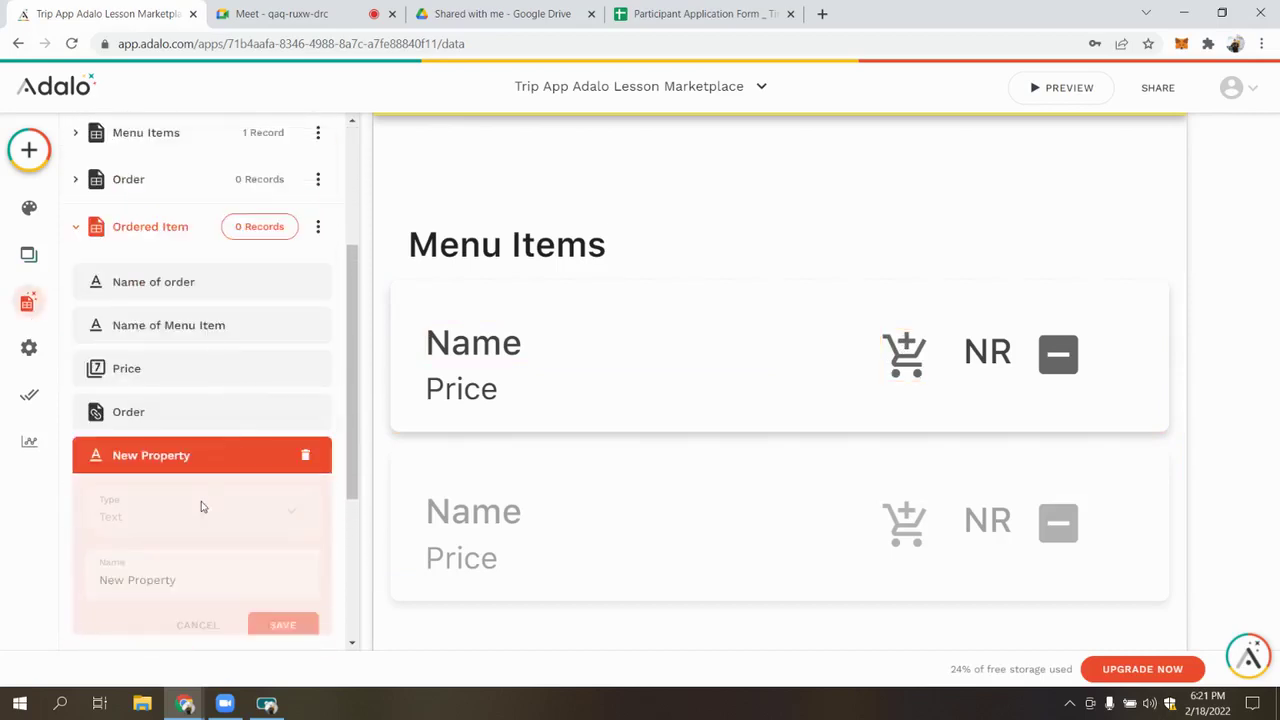
pyautogui.tripleClick(203, 587)
pyautogui.write('Max')
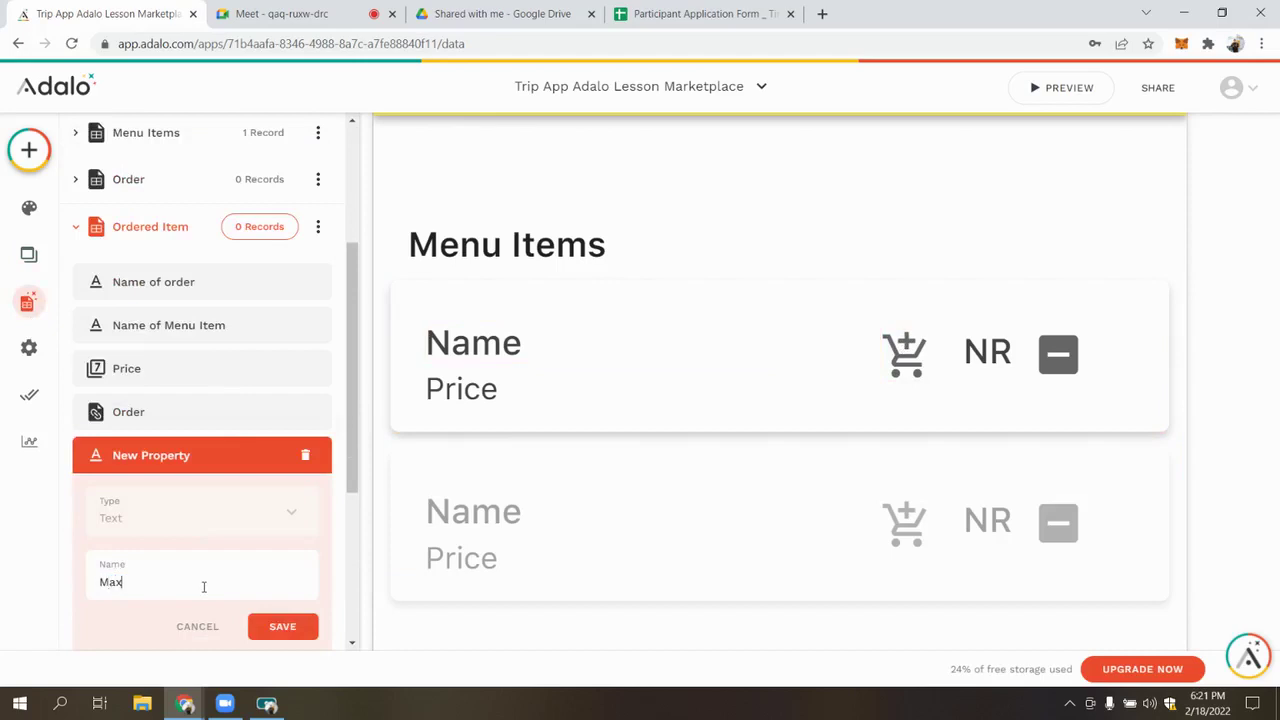
pyautogui.write(' Nume')
pyautogui.click(286, 634)
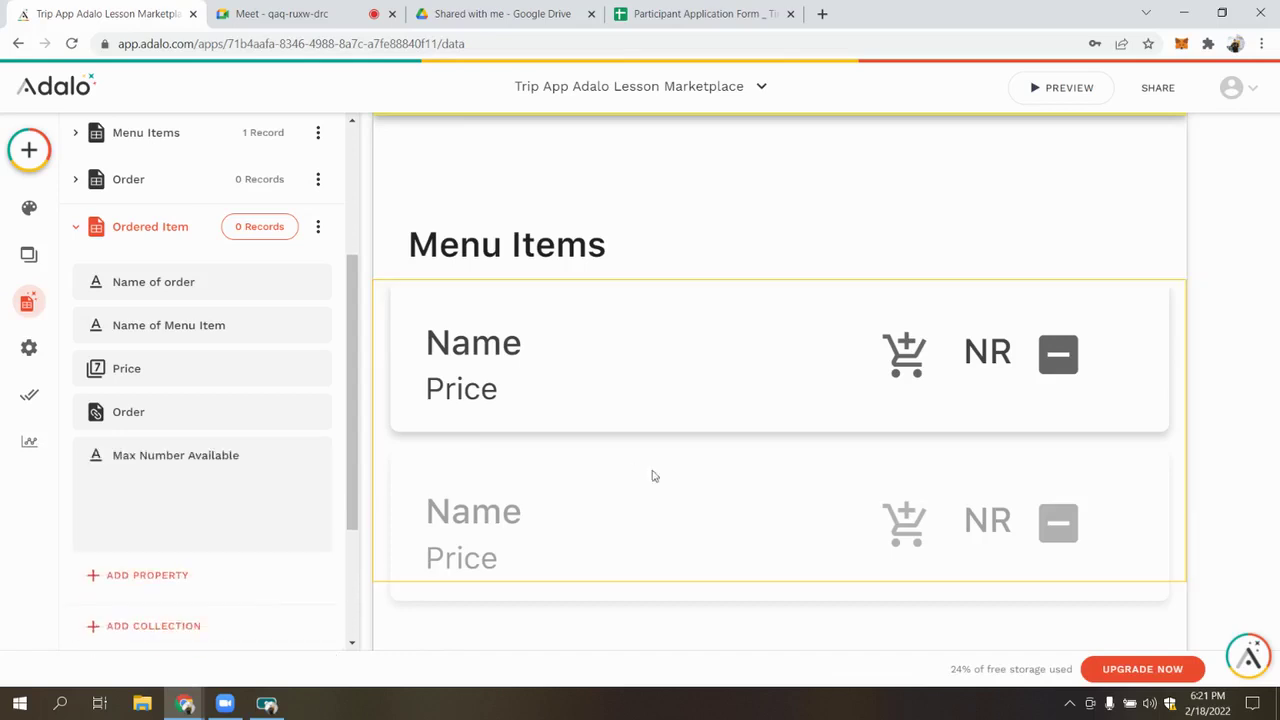
pyautogui.click(903, 344)
pyautogui.click(903, 344)
# Set Max Number Available to 6 in the Create Ordered Item action
pyautogui.scroll(-2, 246, 440)
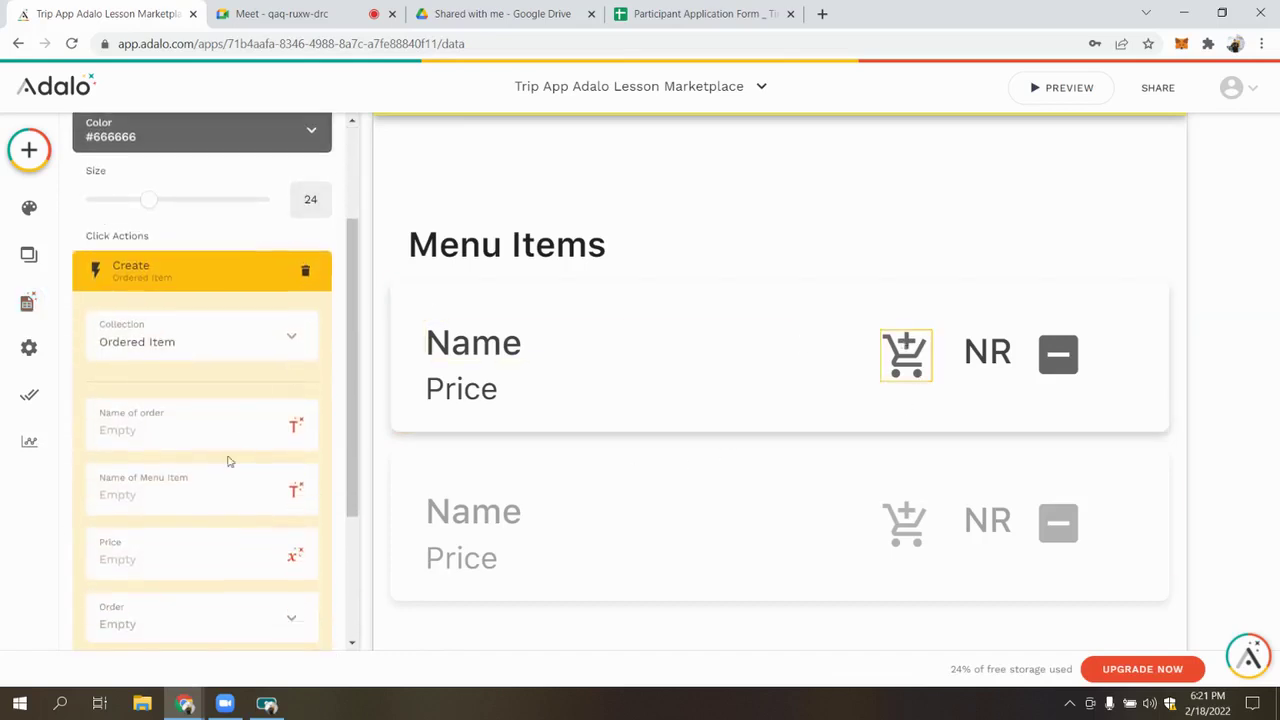
pyautogui.scroll(-2, 220, 510)
pyautogui.click(159, 523)
pyautogui.write('6')
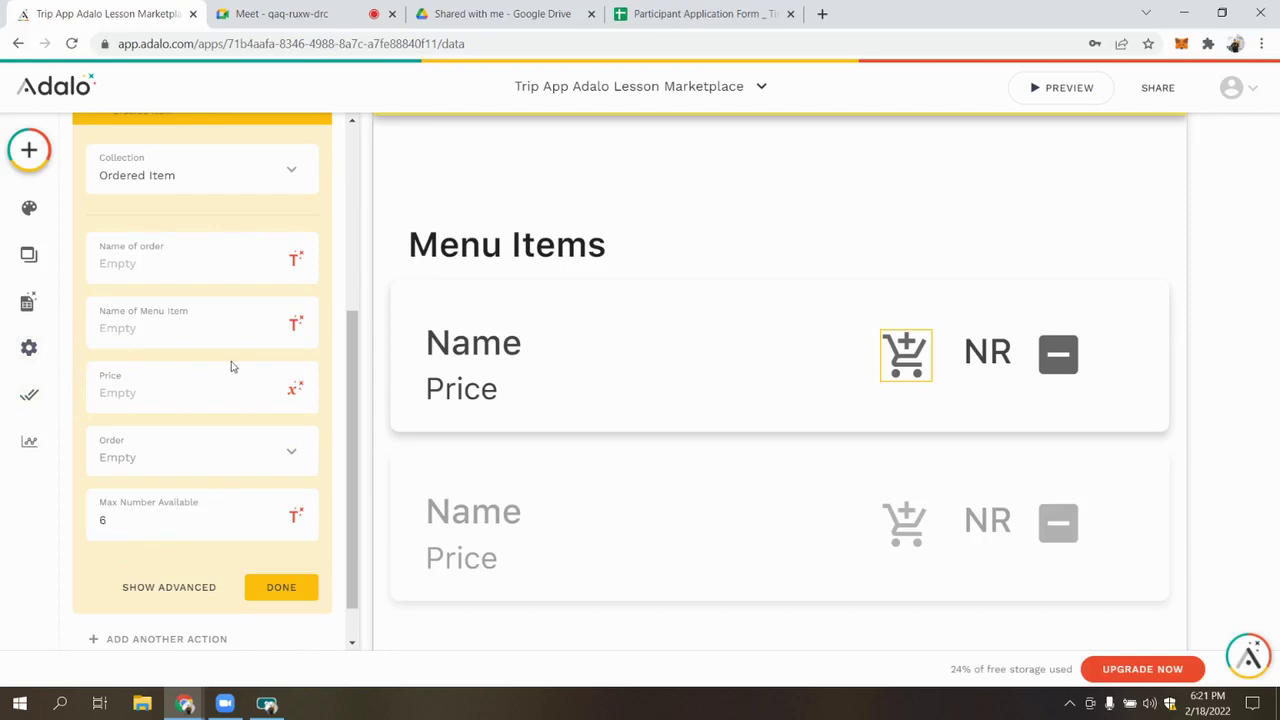
pyautogui.scroll(1, 156, 319)
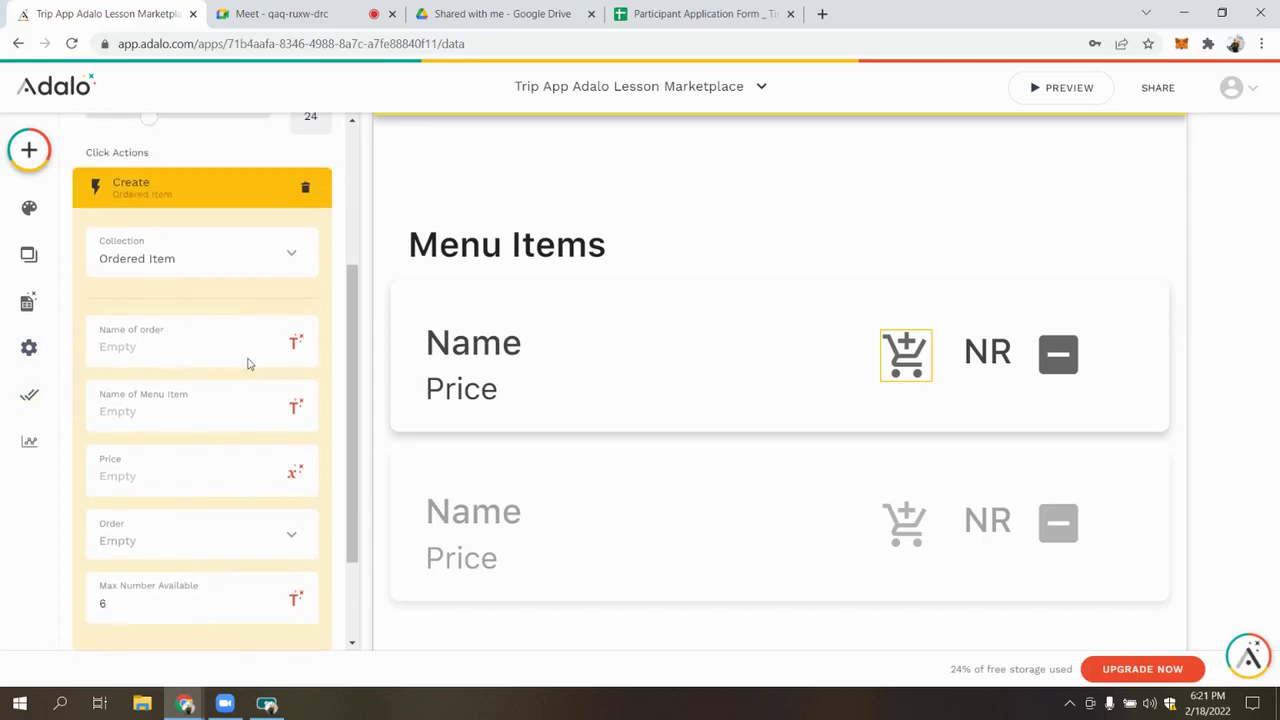
# Fill Name of order with the current order's name and Name of Menu Item with the current item's name
pyautogui.click(294, 341)
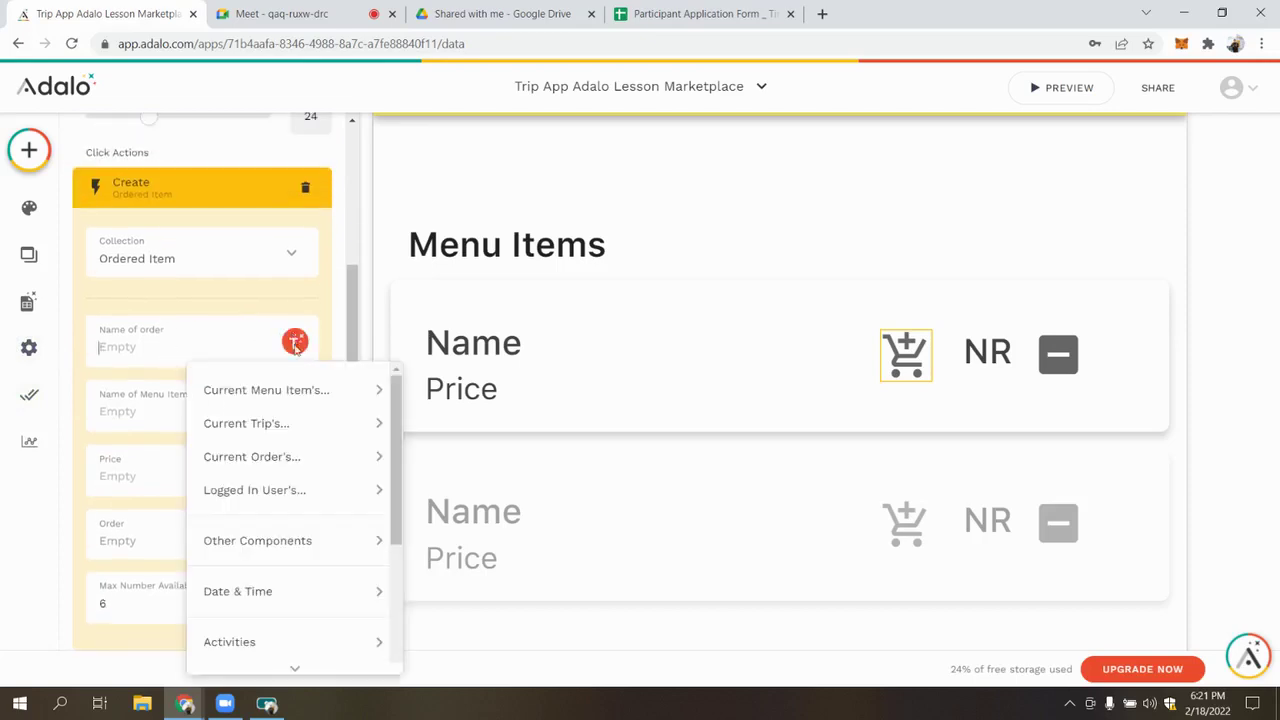
pyautogui.moveTo(375, 457)
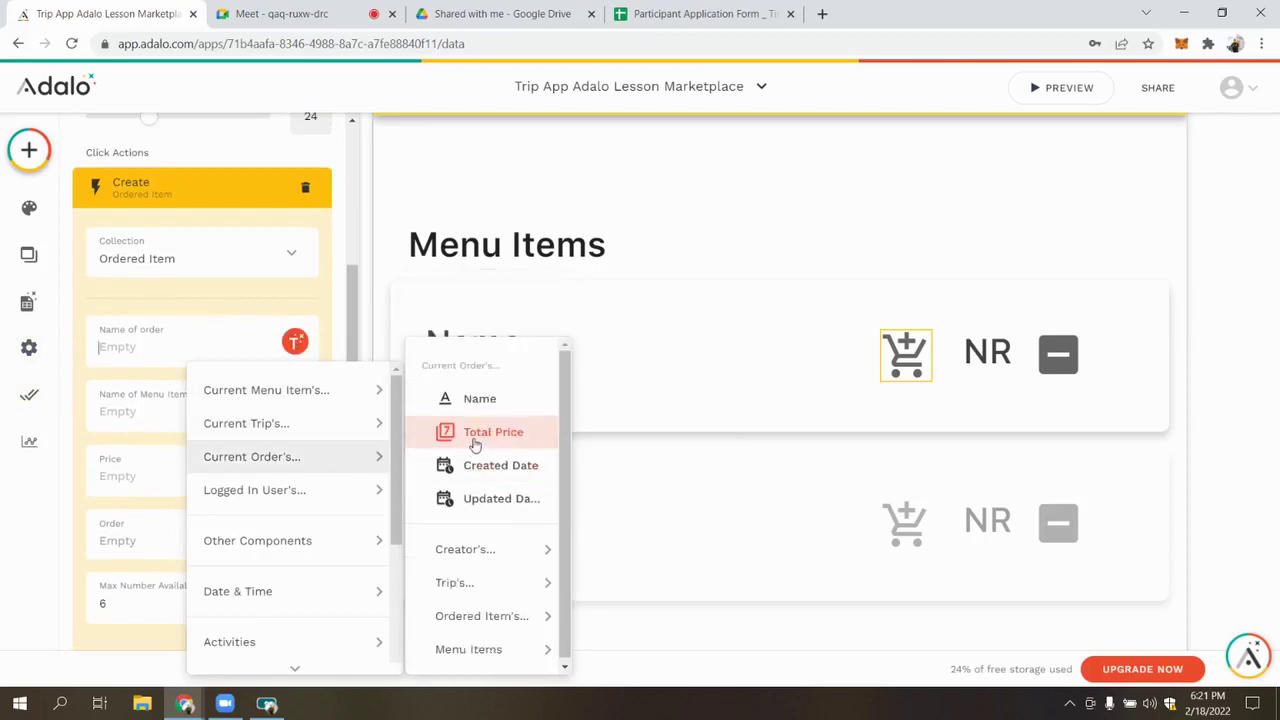
pyautogui.click(503, 397)
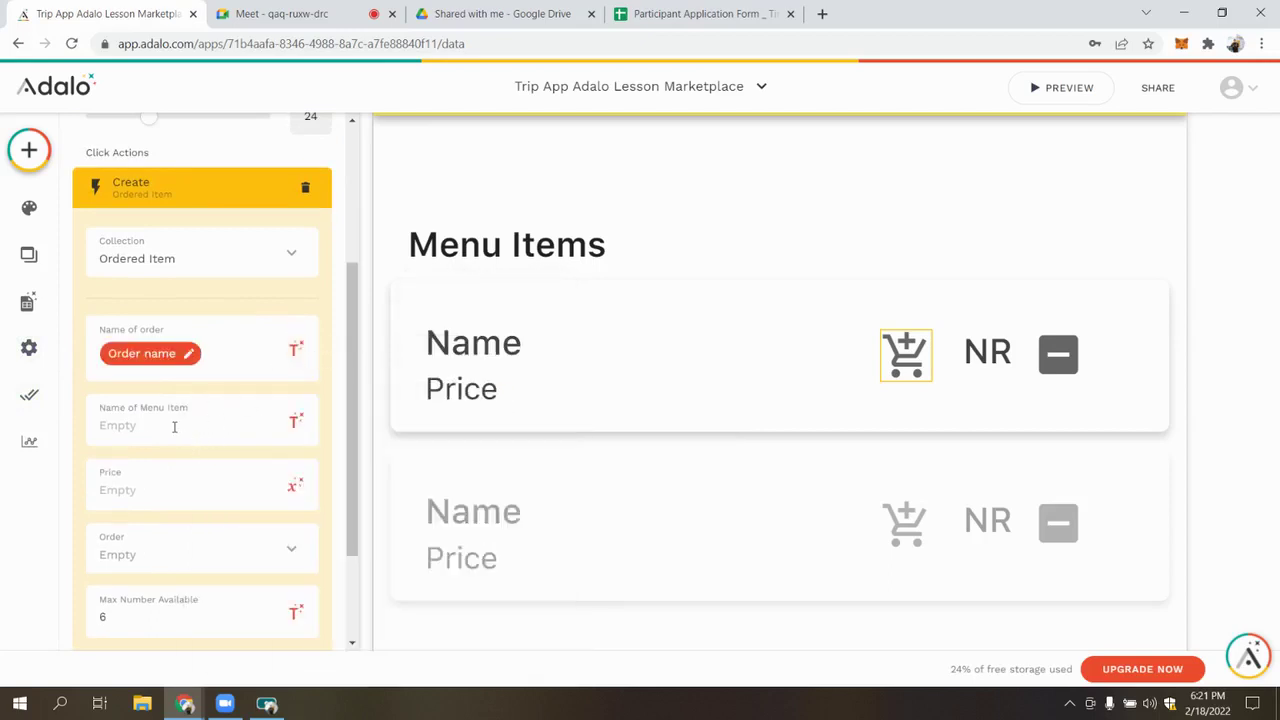
pyautogui.click(295, 421)
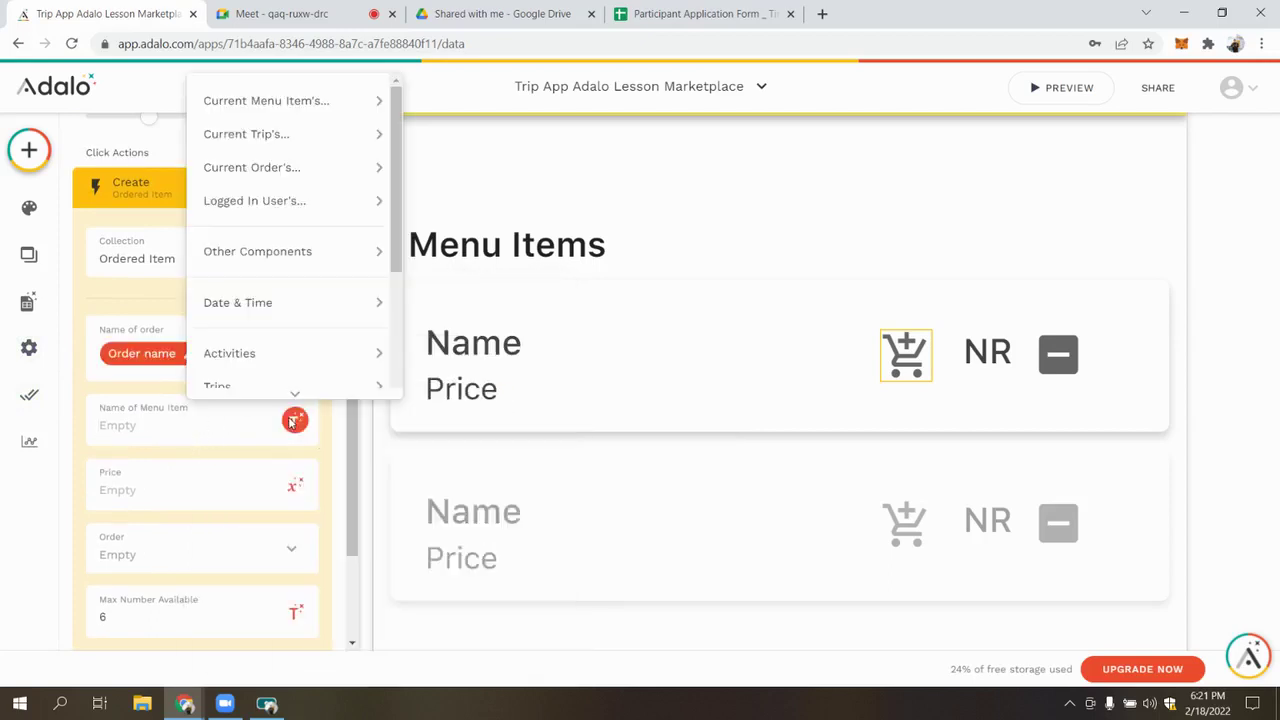
pyautogui.moveTo(316, 113)
pyautogui.click(502, 145)
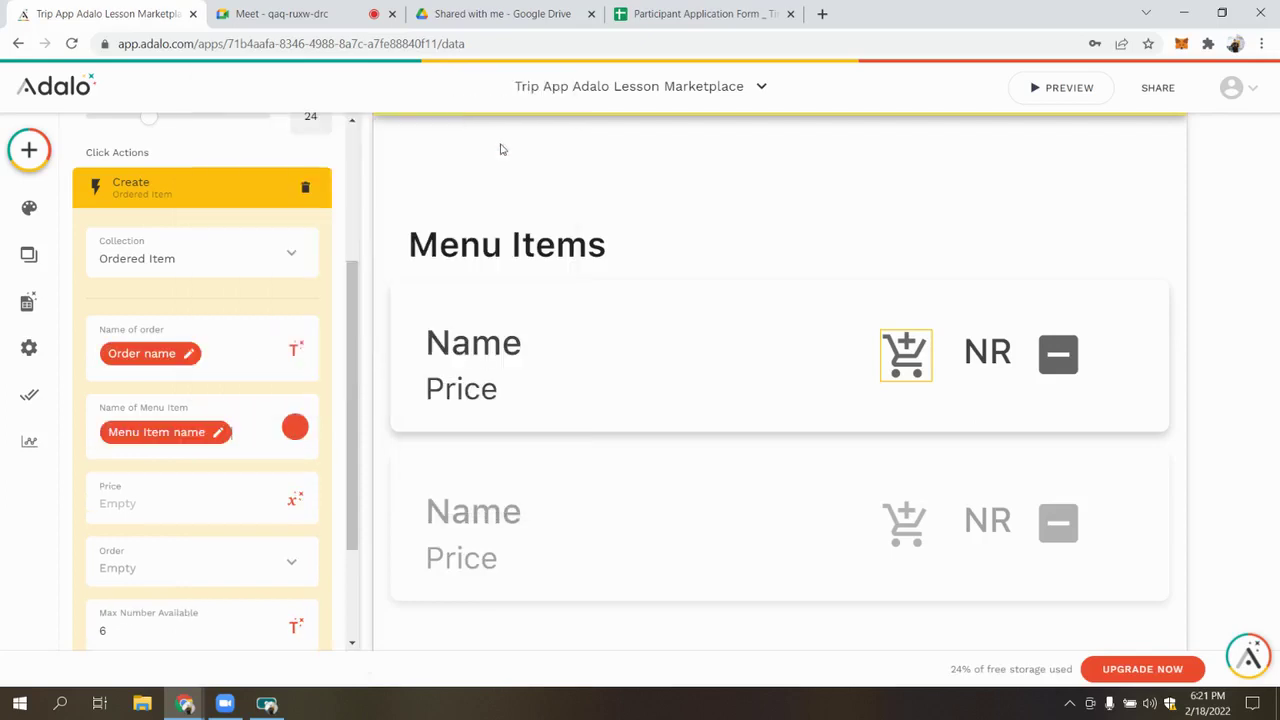
# Fill Price with the current menu item's price and link Order to Current Order
pyautogui.scroll(-2, 200, 413)
pyautogui.click(295, 420)
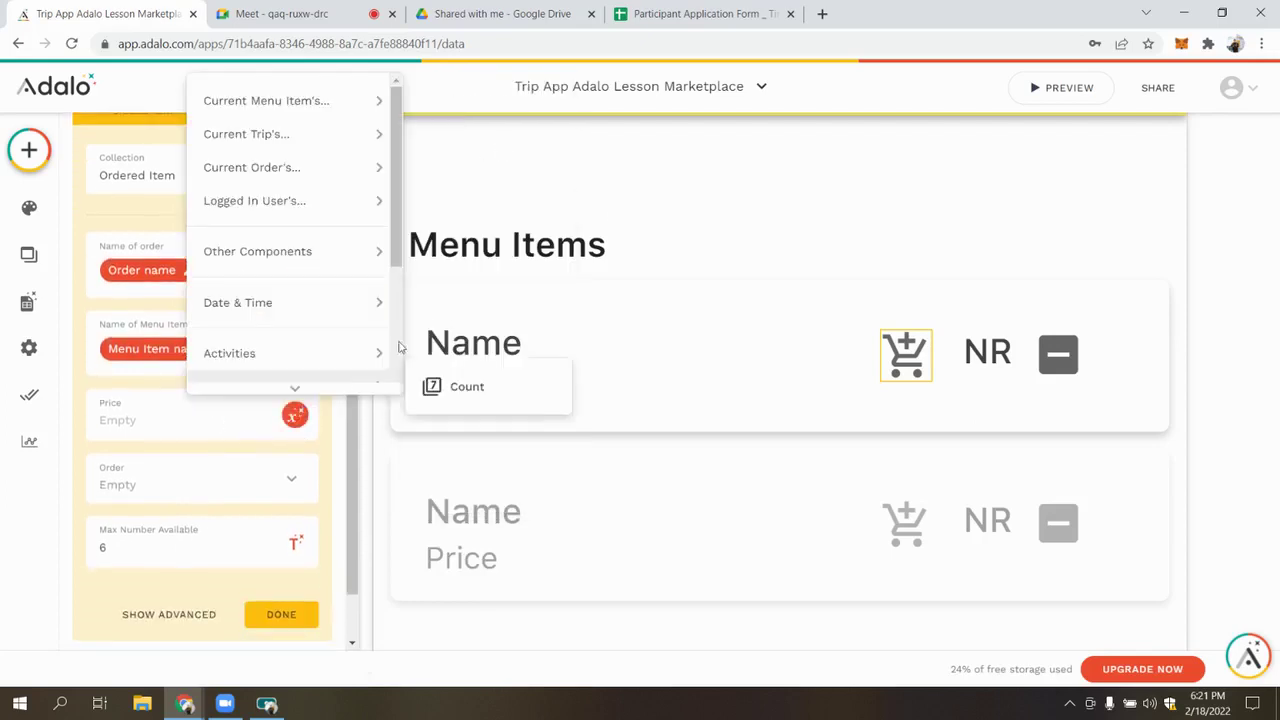
pyautogui.moveTo(337, 100)
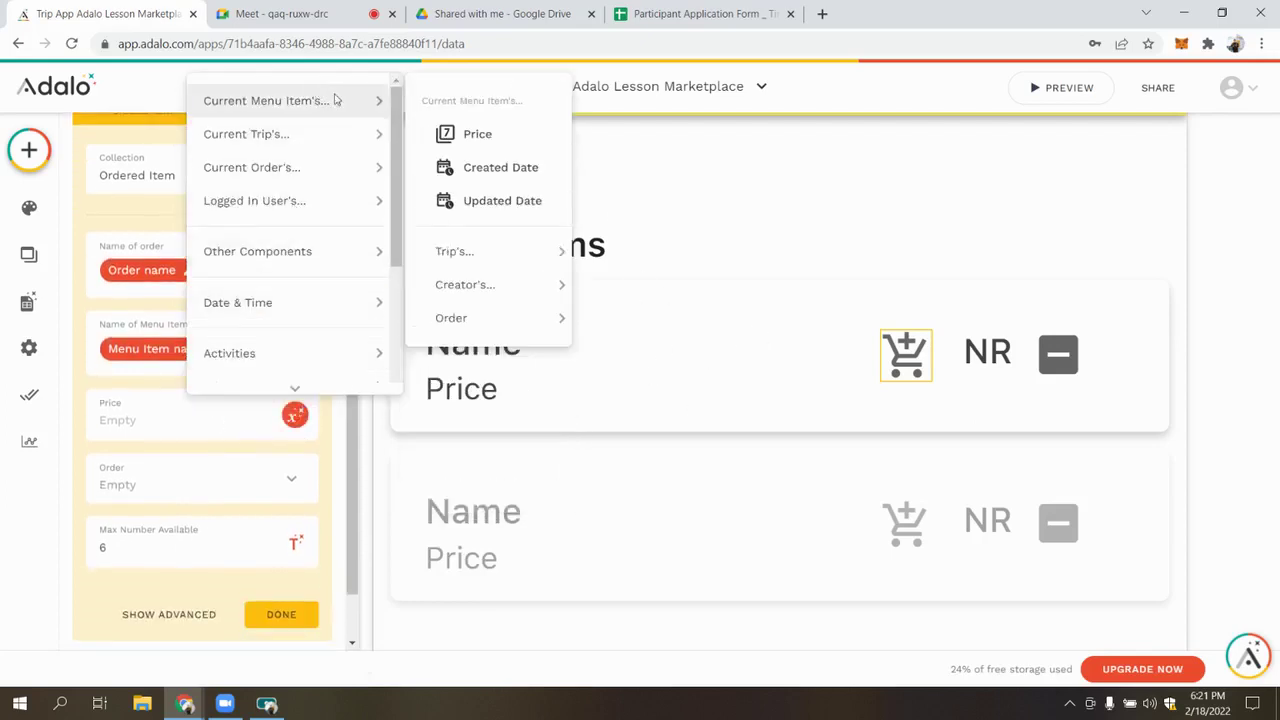
pyautogui.click(483, 131)
pyautogui.scroll(-2, 246, 413)
pyautogui.click(246, 413)
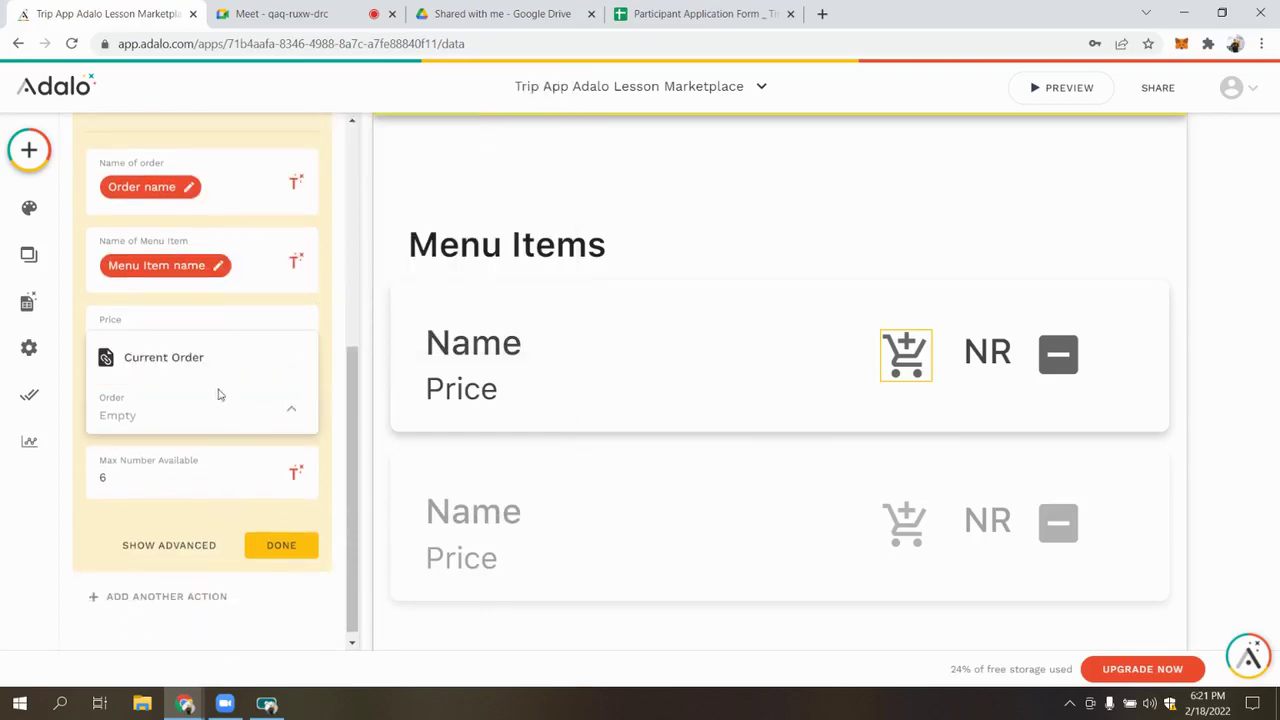
pyautogui.click(192, 362)
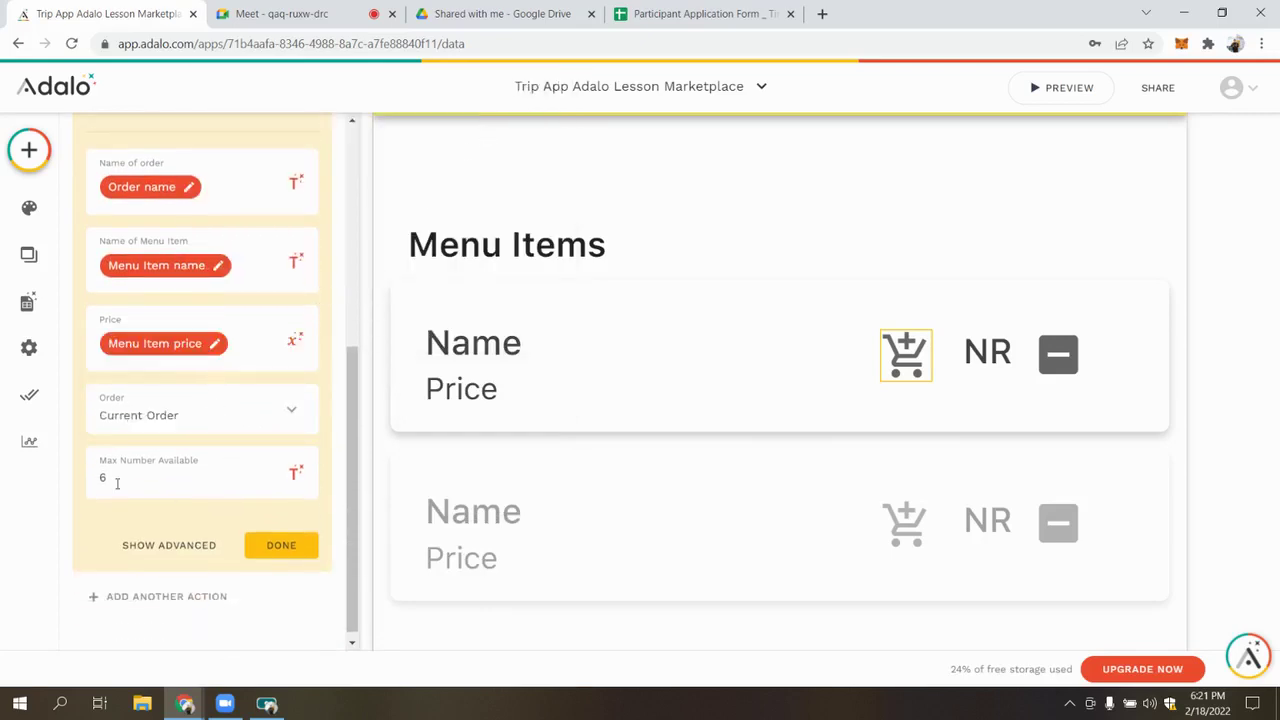
pyautogui.click(276, 540)
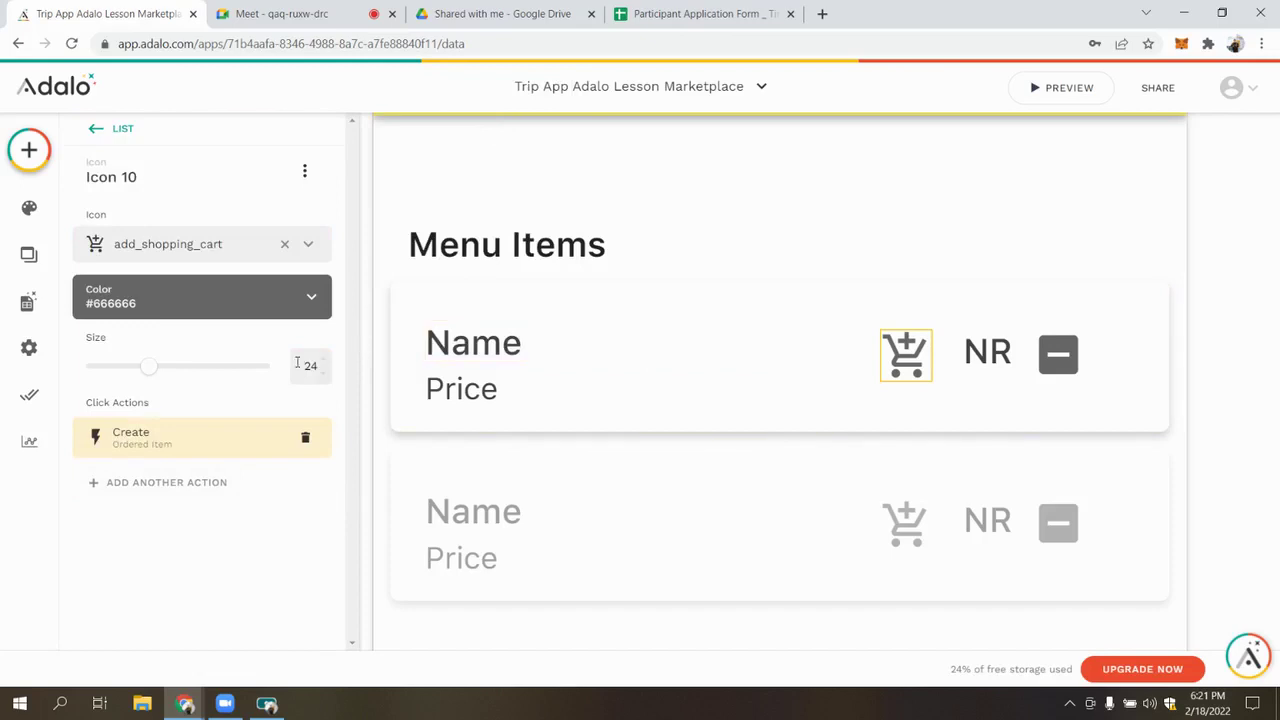
# Change the cart icon's visibility to Sometimes Visible
pyautogui.click(305, 171)
pyautogui.click(303, 217)
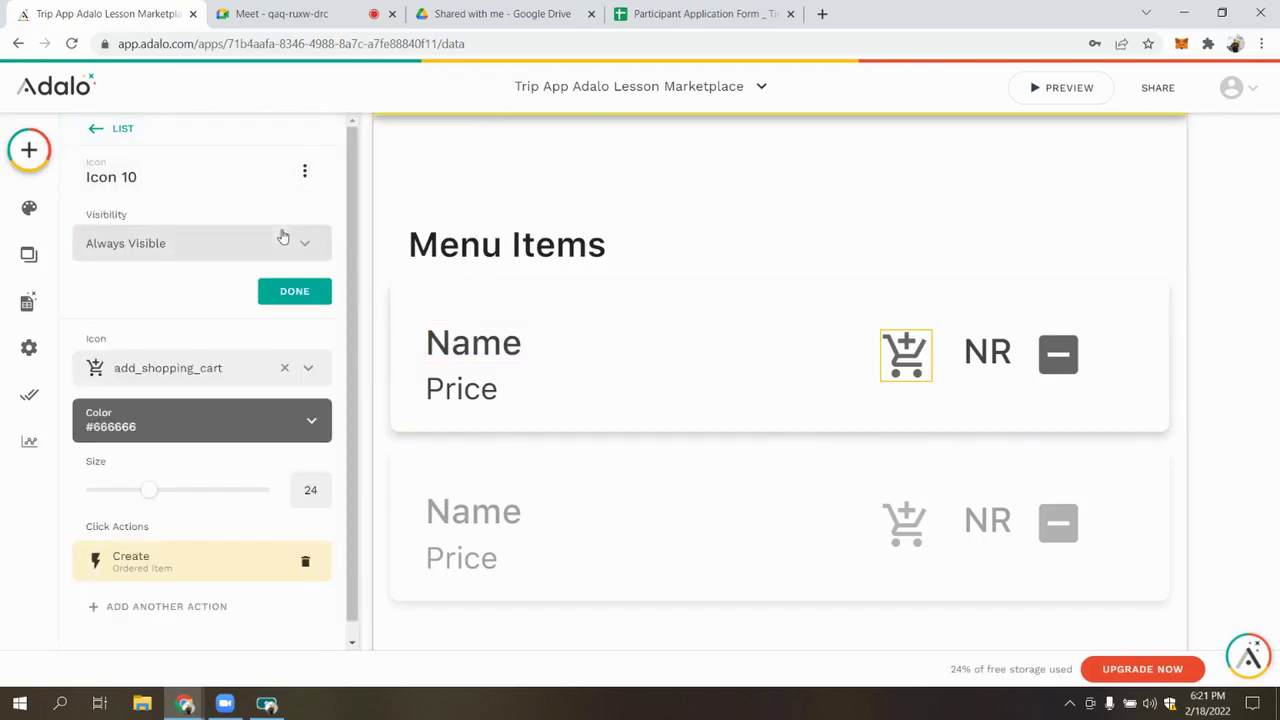
pyautogui.click(280, 240)
pyautogui.click(305, 330)
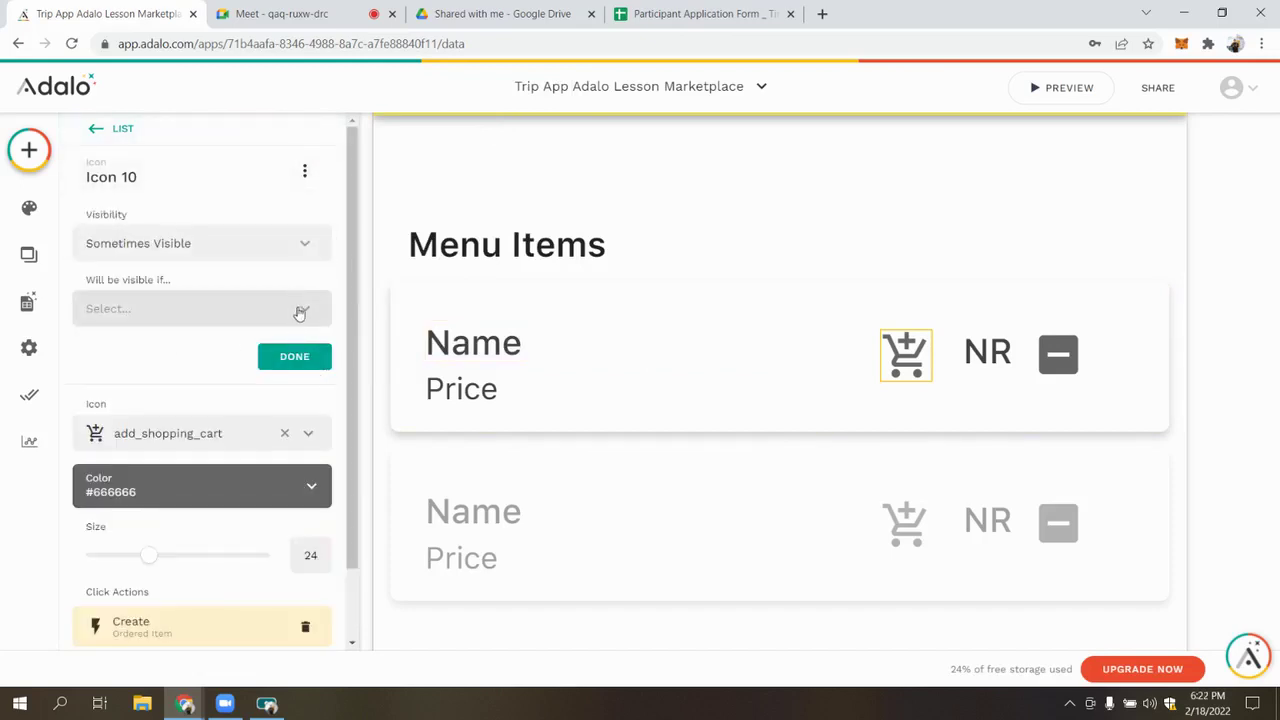
pyautogui.click(300, 311)
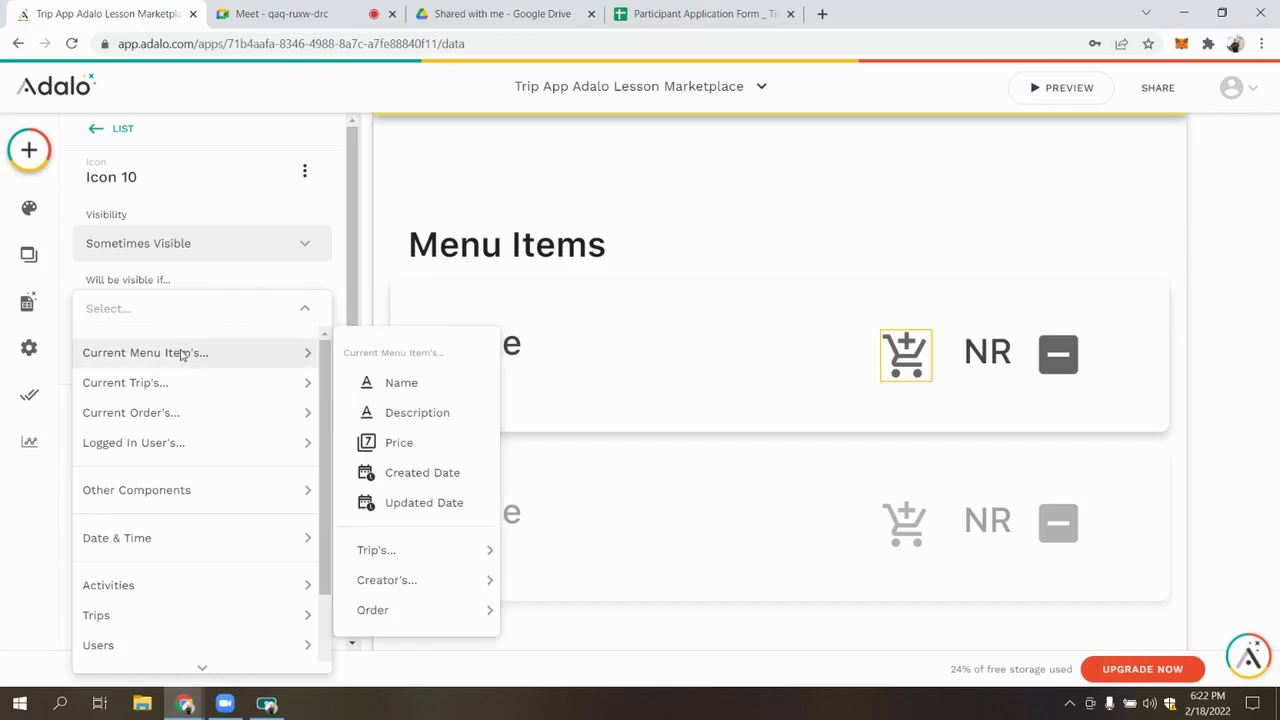
pyautogui.moveTo(201, 368)
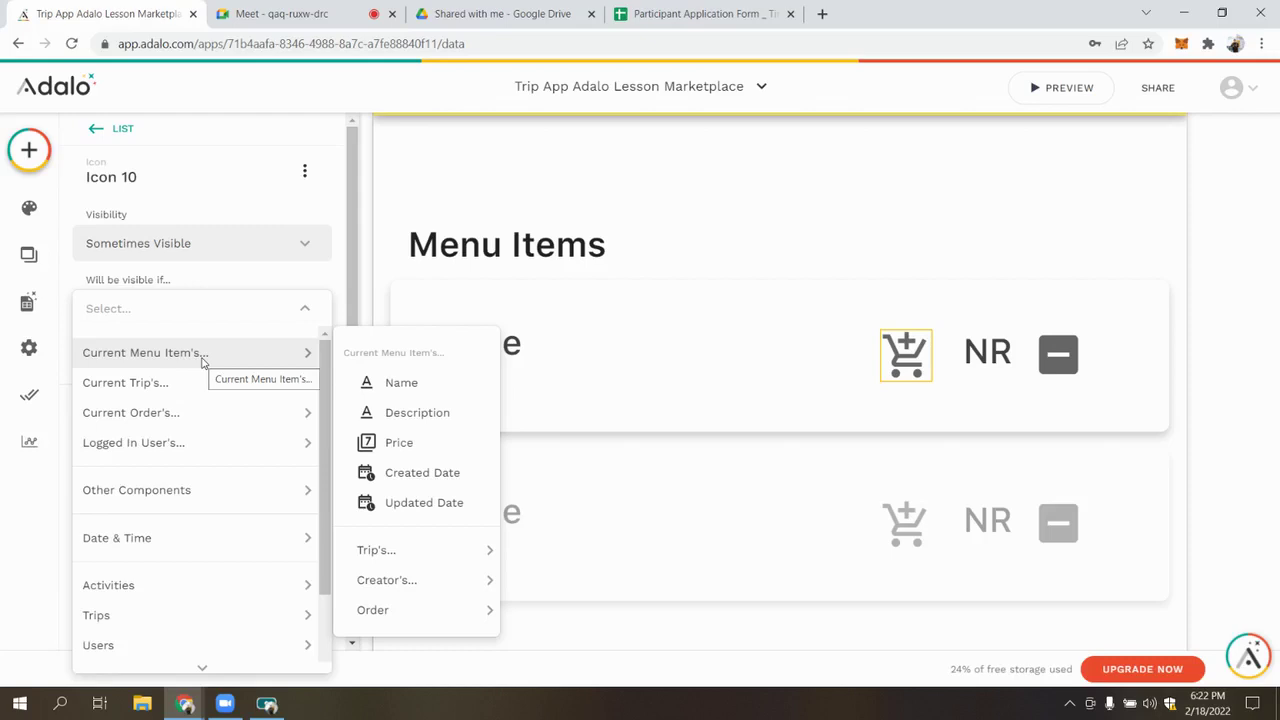
pyautogui.click(679, 432)
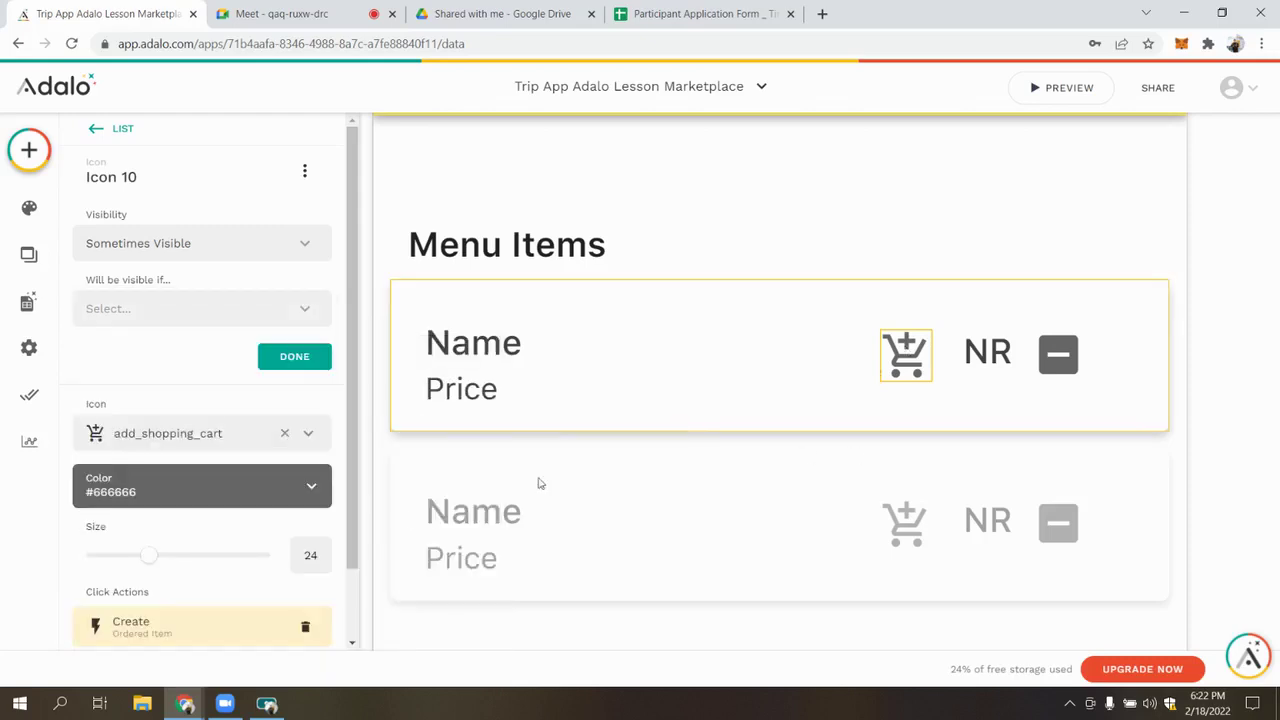
# Review the Create Ordered Item action's Max Number Available value of 6
pyautogui.scroll(-1, 200, 577)
pyautogui.click(200, 530)
pyautogui.scroll(-2, 190, 560)
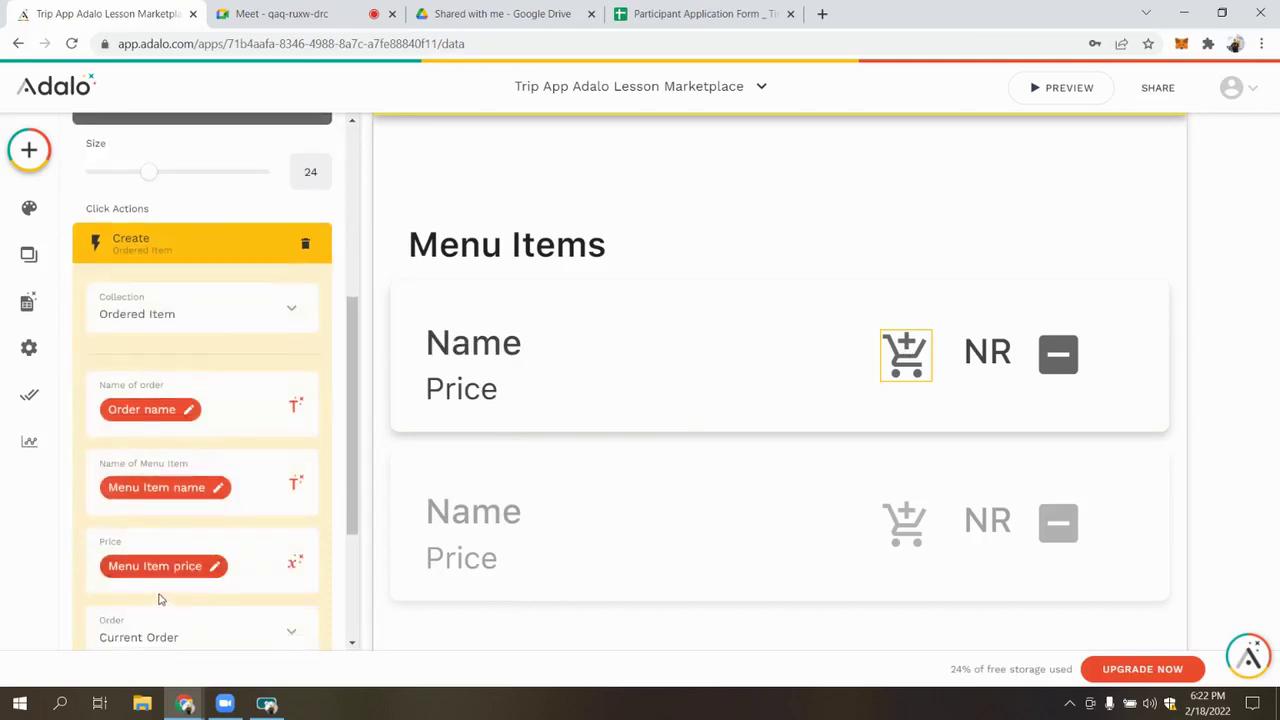
pyautogui.scroll(-3, 160, 602)
pyautogui.click(138, 470)
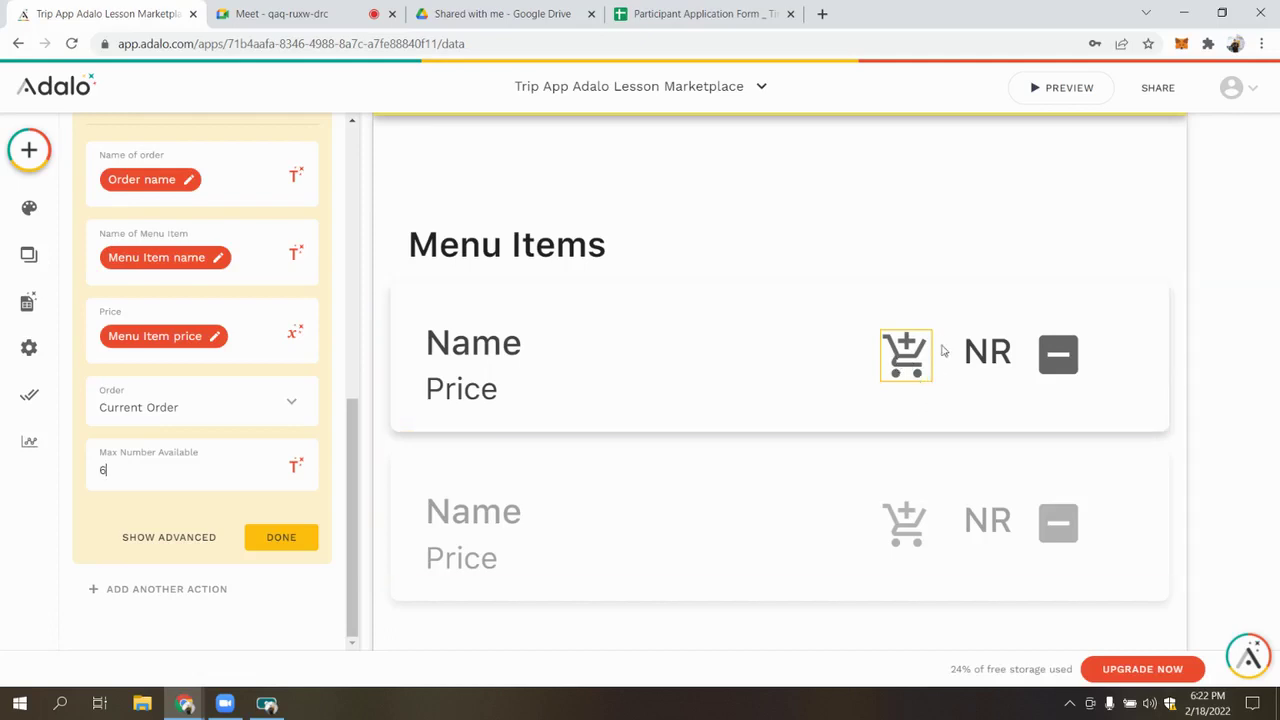
pyautogui.click(282, 546)
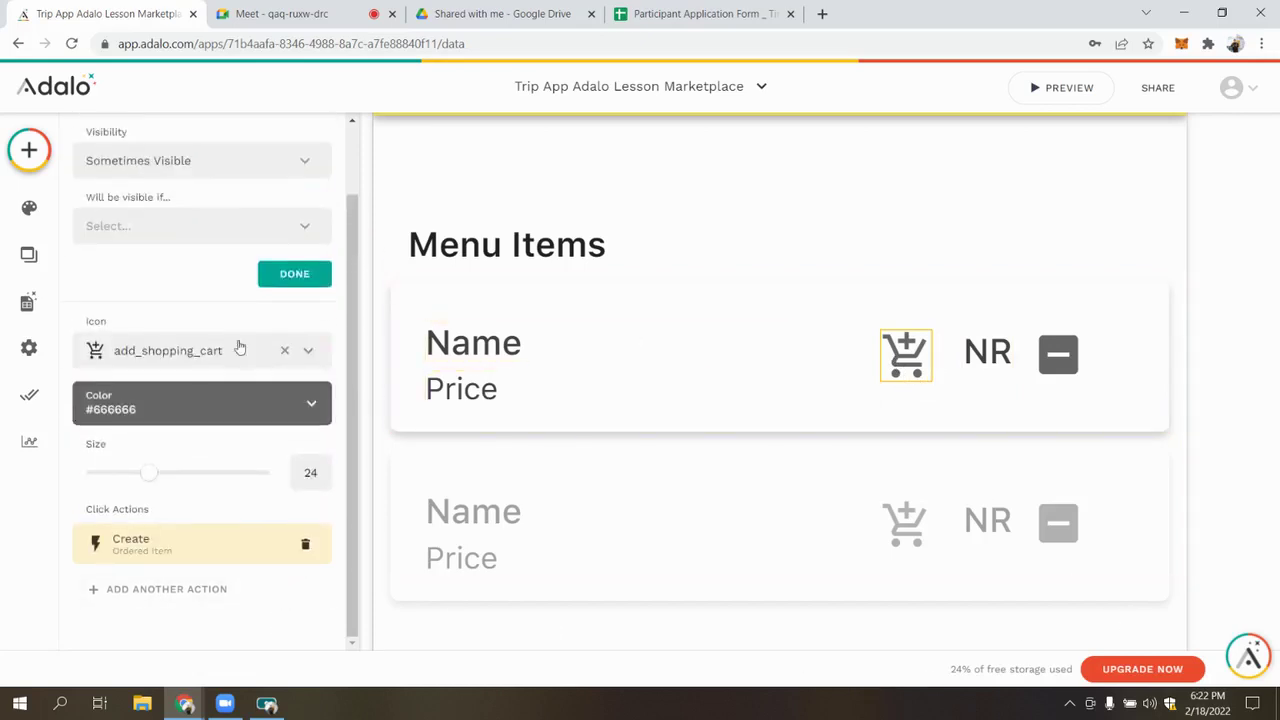
pyautogui.scroll(1, 240, 346)
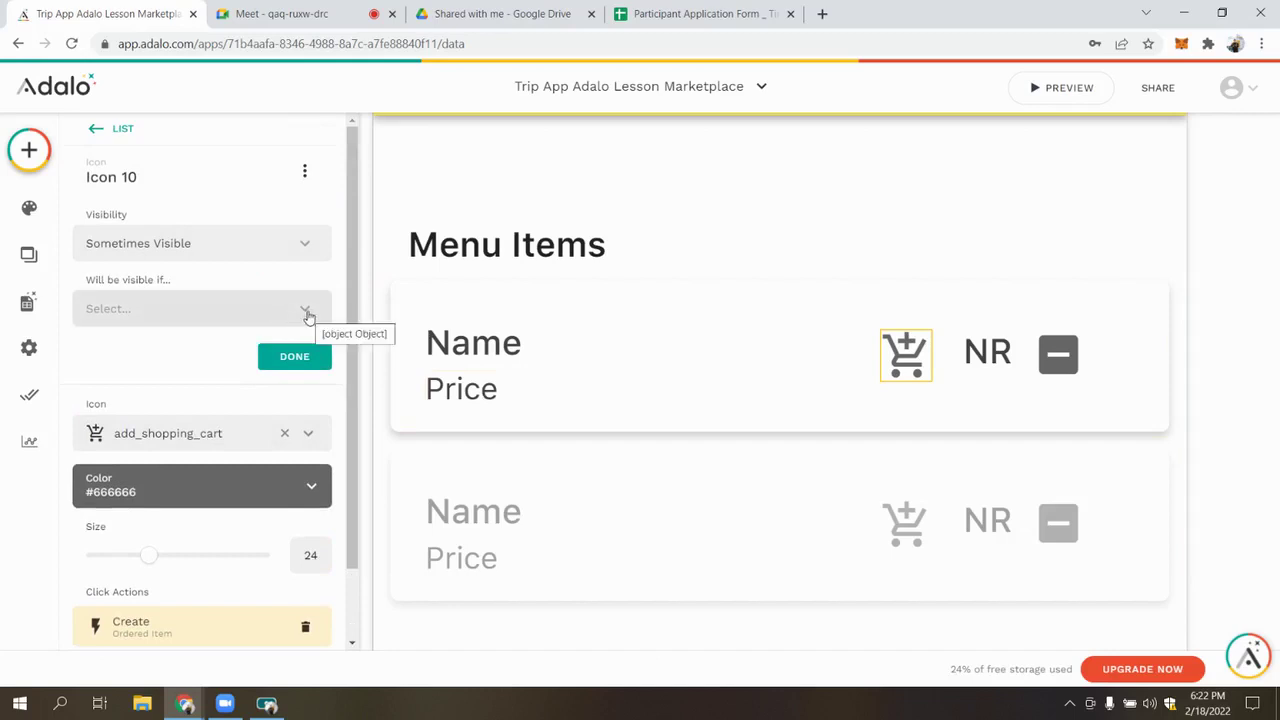
# Base the visibility condition on Current Order's Ordered Items Count
pyautogui.click(308, 316)
pyautogui.click(309, 314)
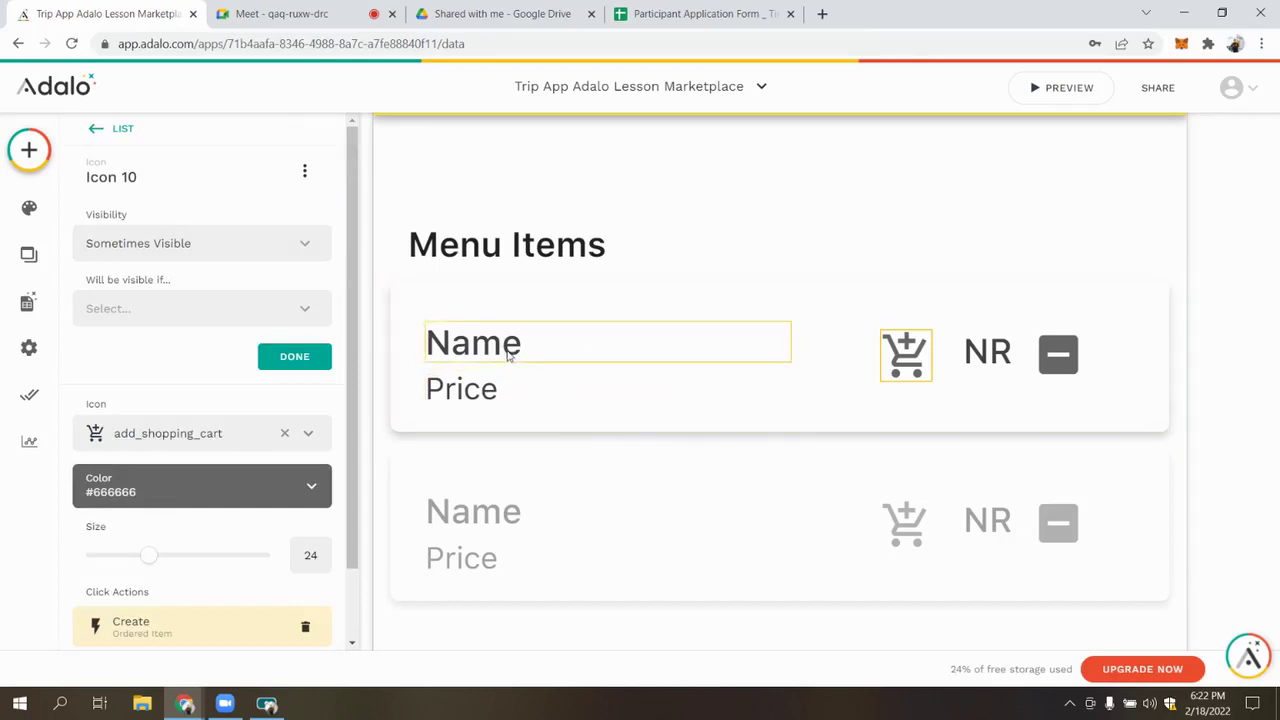
pyautogui.click(306, 311)
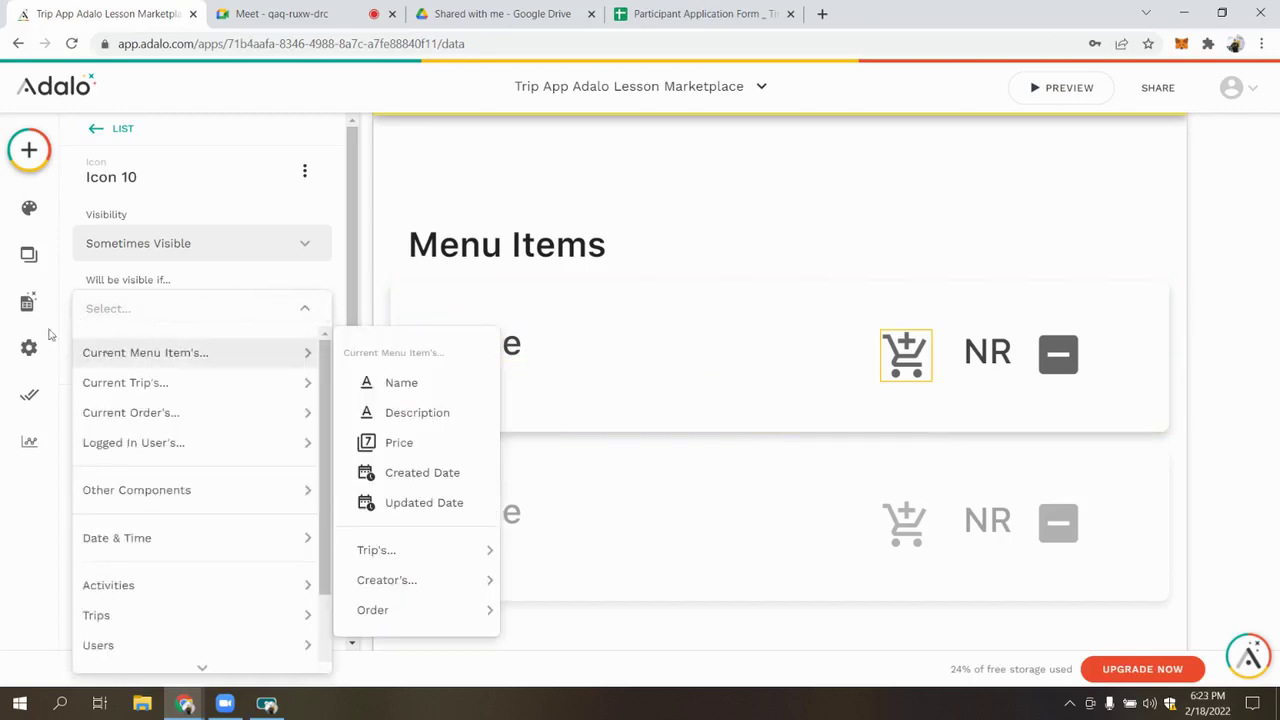
pyautogui.moveTo(152, 412)
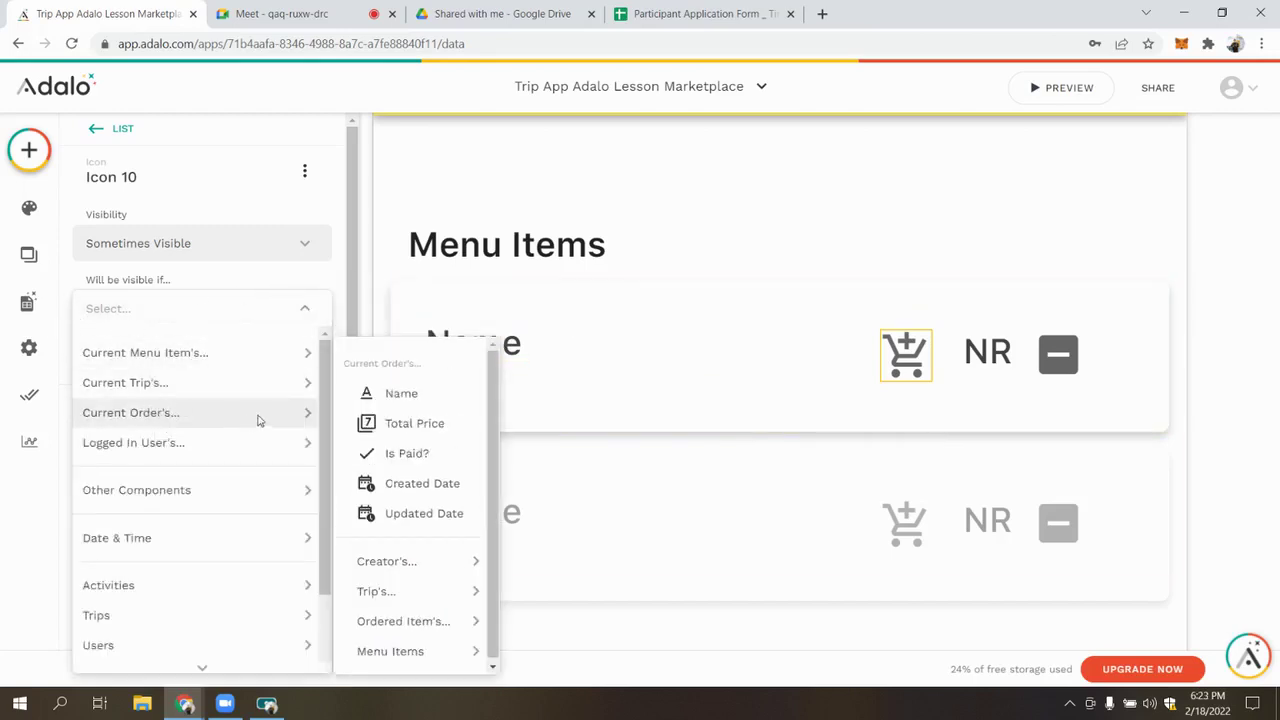
pyautogui.moveTo(437, 645)
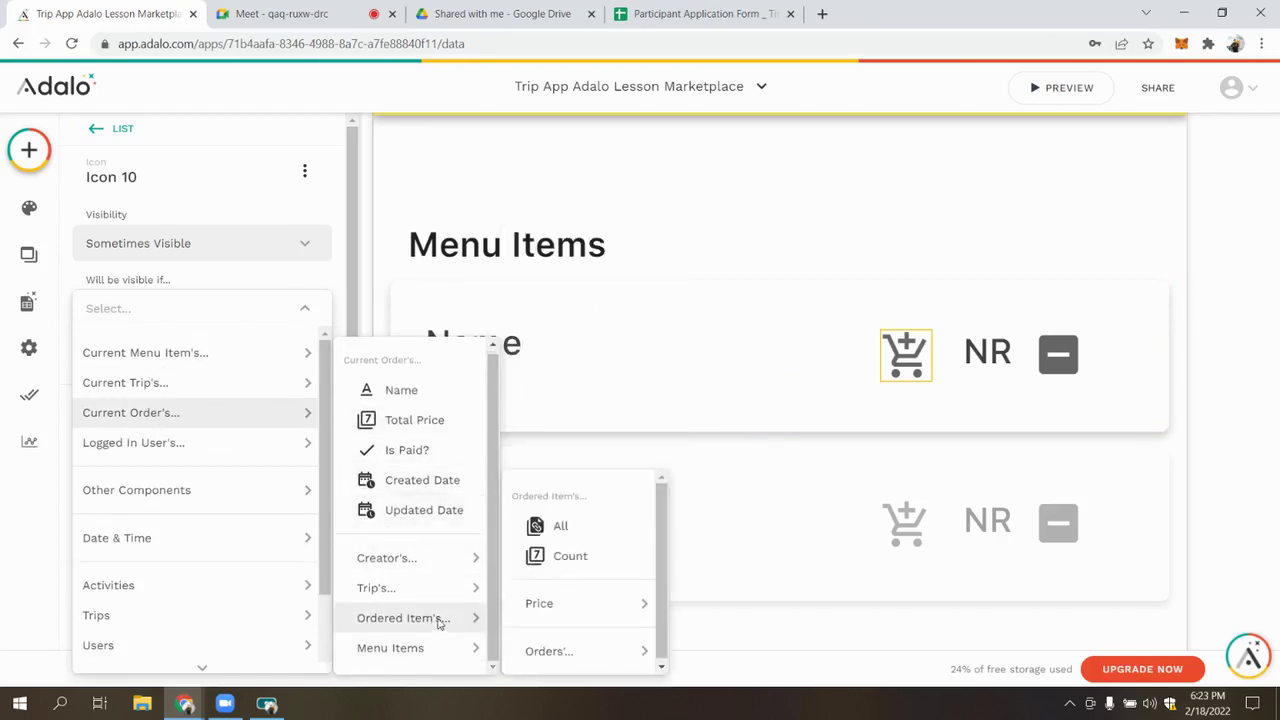
pyautogui.click(565, 557)
# Filter the ordered item count so Name of order matches the current order's name
pyautogui.click(214, 350)
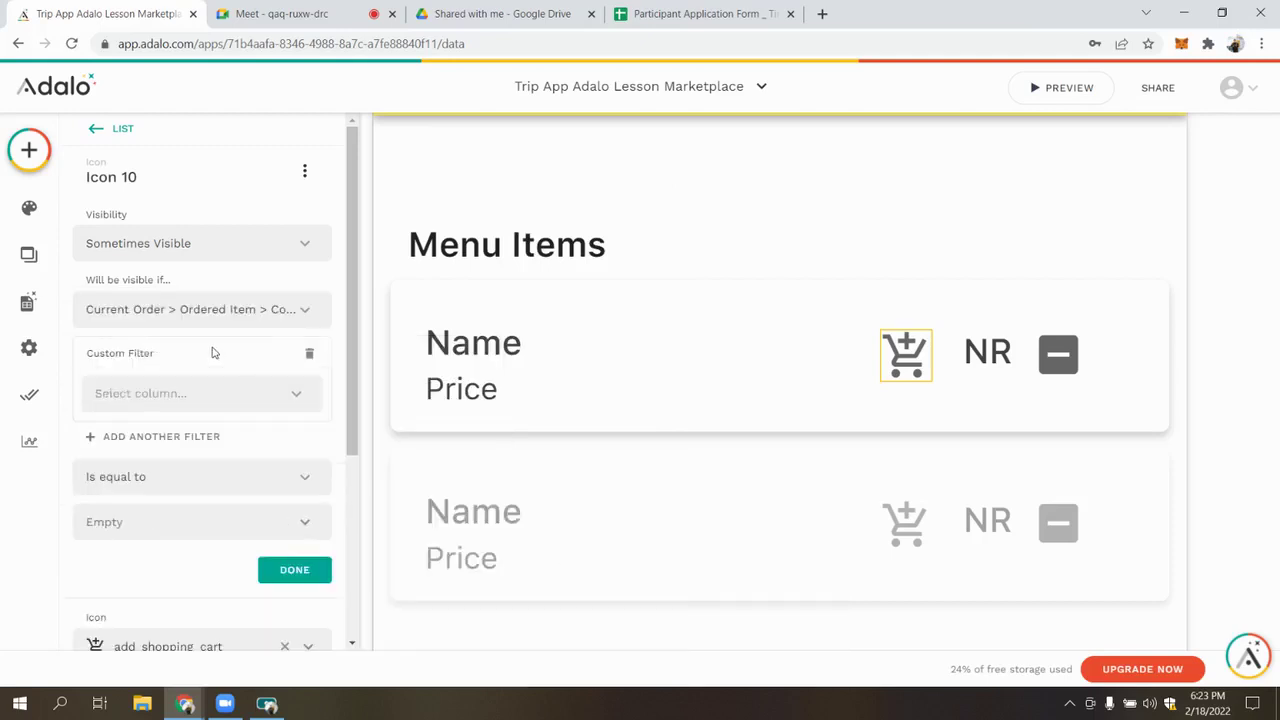
pyautogui.click(221, 397)
pyautogui.click(229, 405)
pyautogui.click(220, 395)
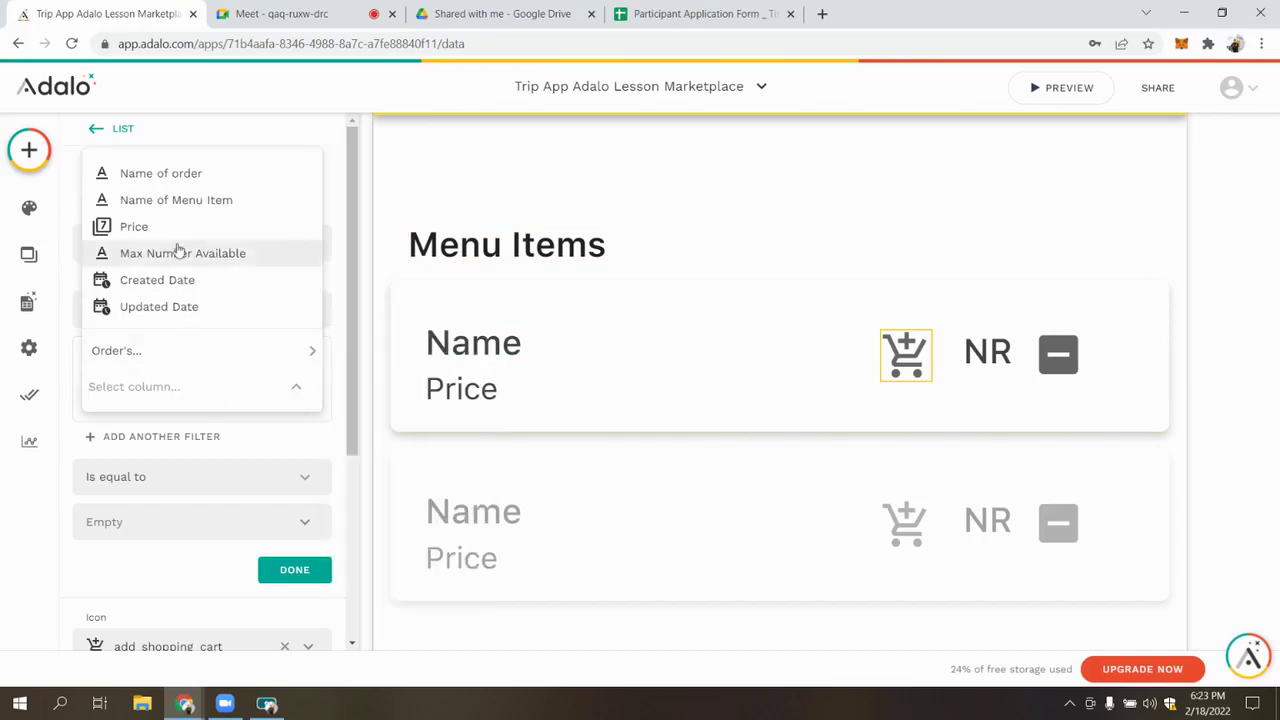
pyautogui.click(168, 172)
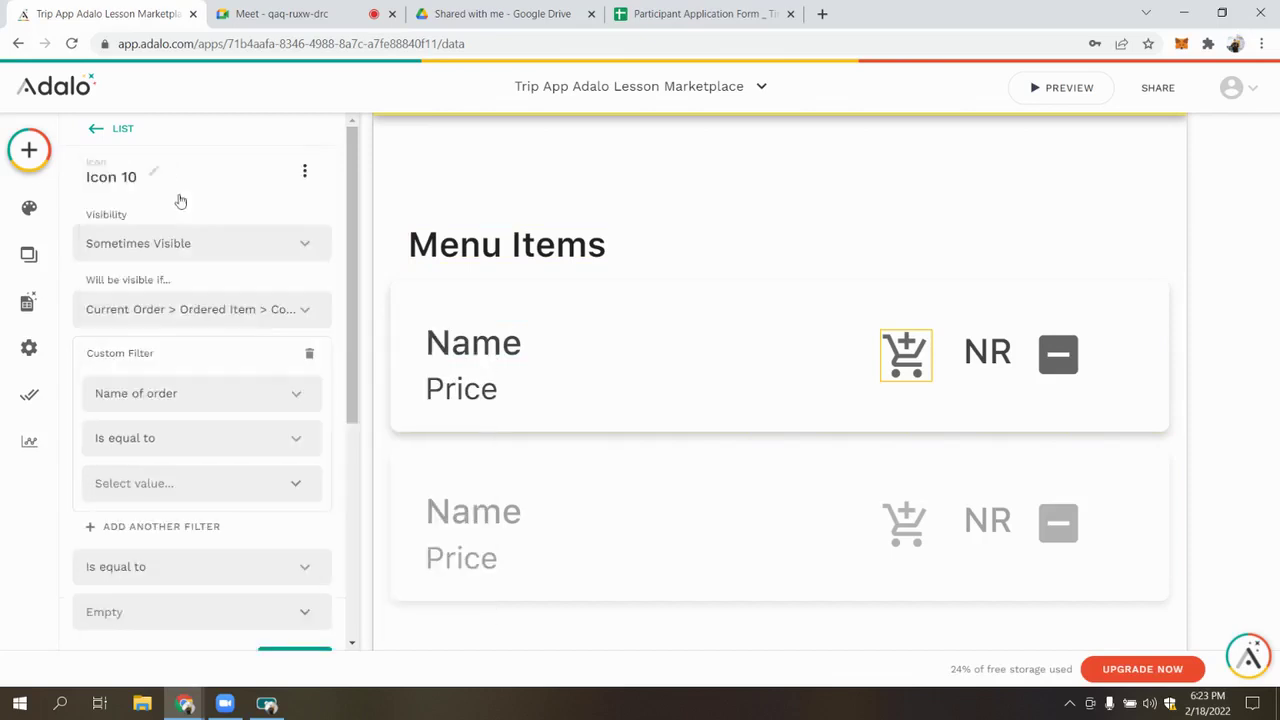
pyautogui.click(300, 484)
pyautogui.moveTo(290, 327)
pyautogui.moveTo(316, 346)
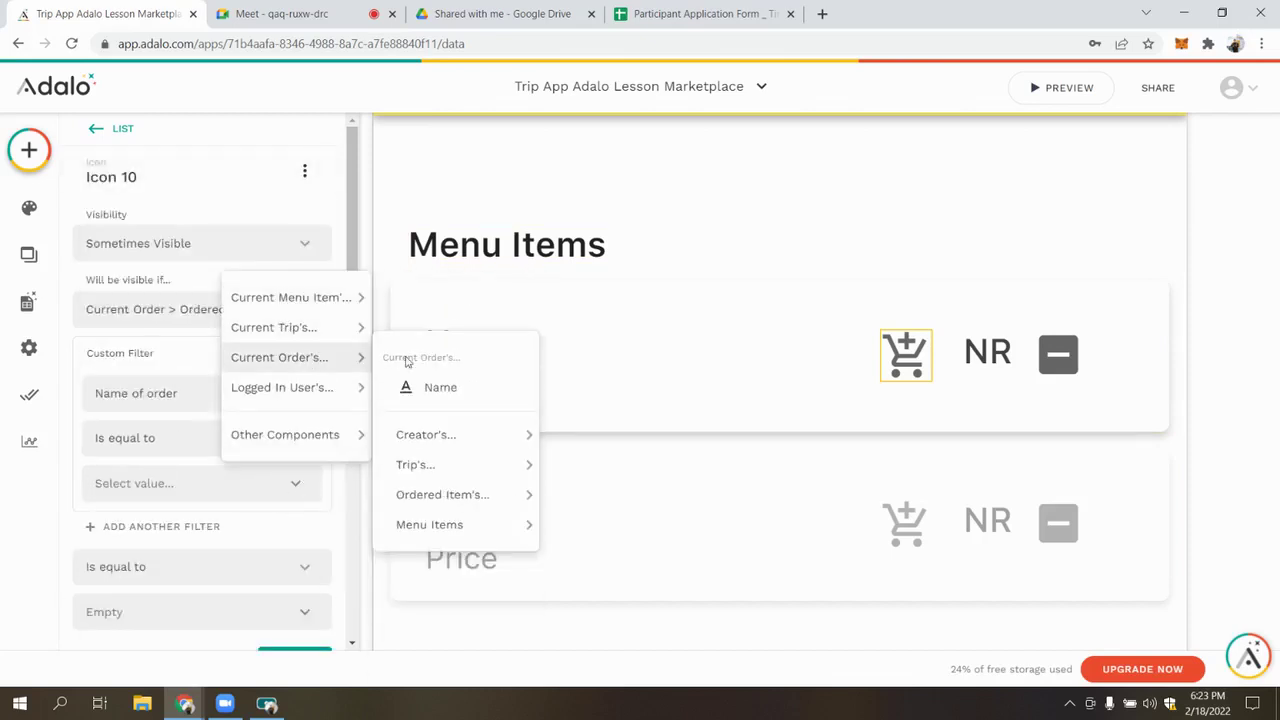
pyautogui.click(425, 384)
# Add a second filter so Name of Menu Item matches the current menu item's name
pyautogui.click(190, 529)
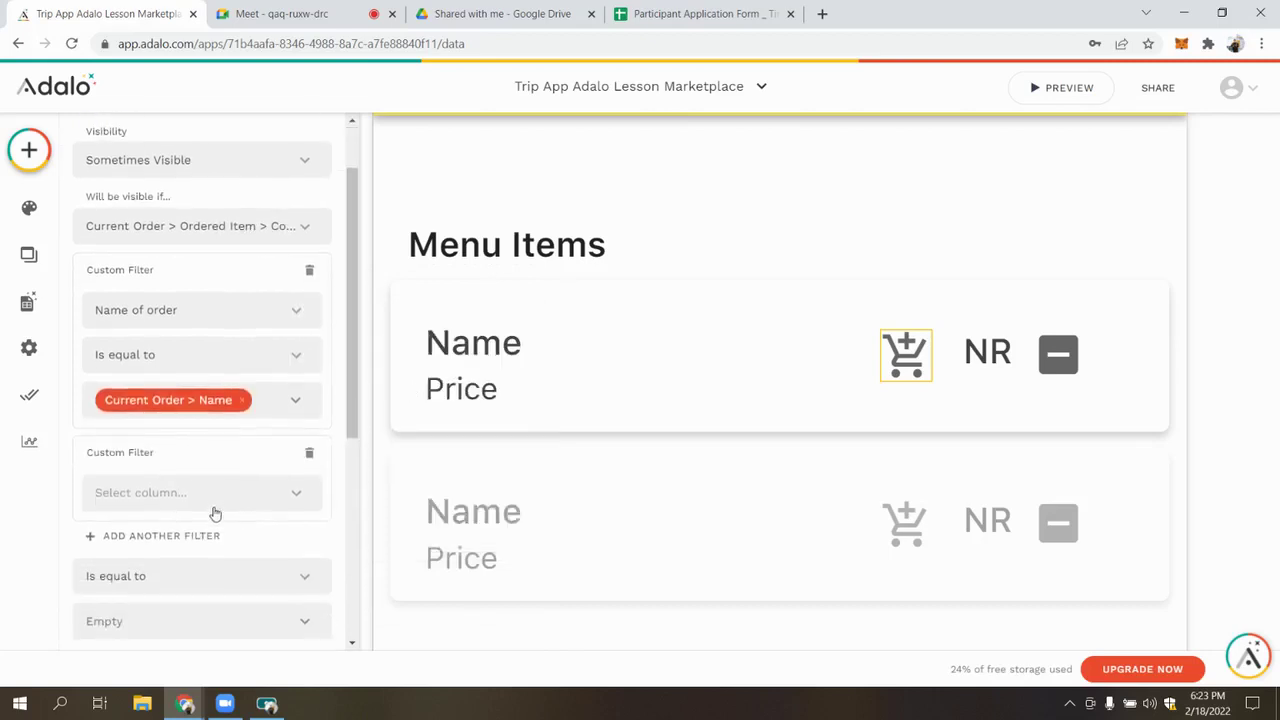
pyautogui.click(216, 495)
pyautogui.press('Return')
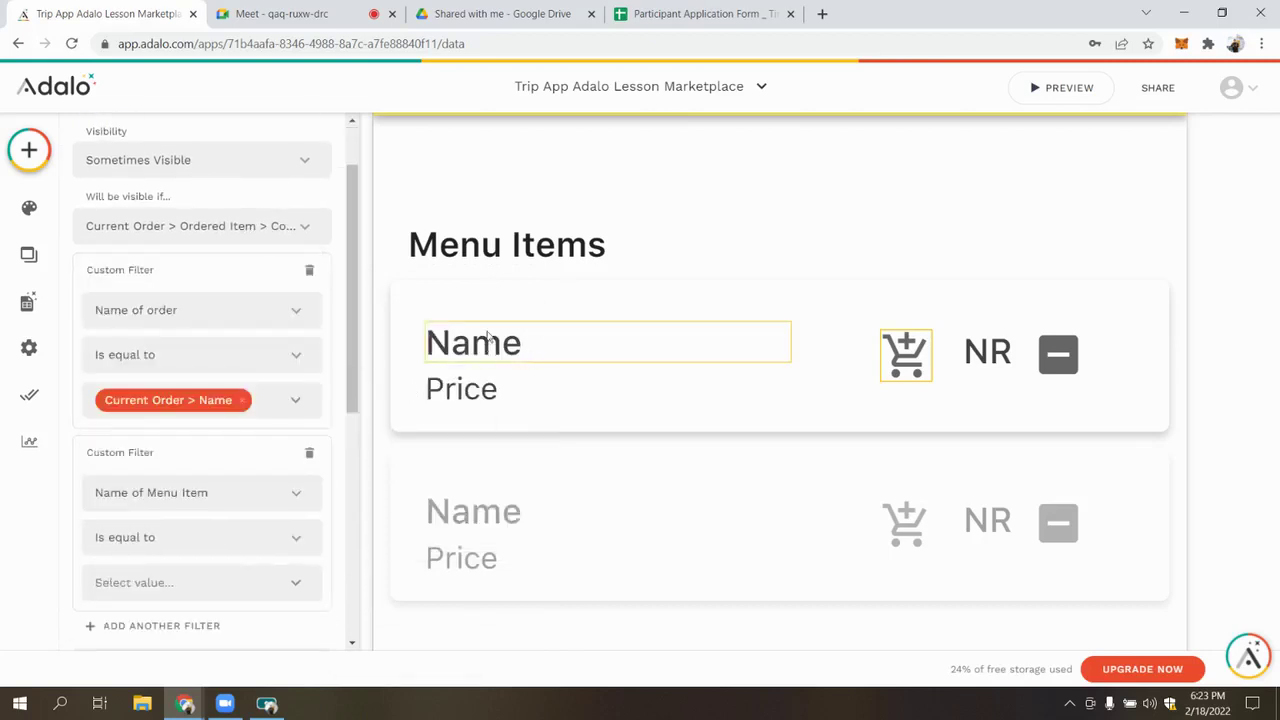
pyautogui.scroll(-2, 290, 500)
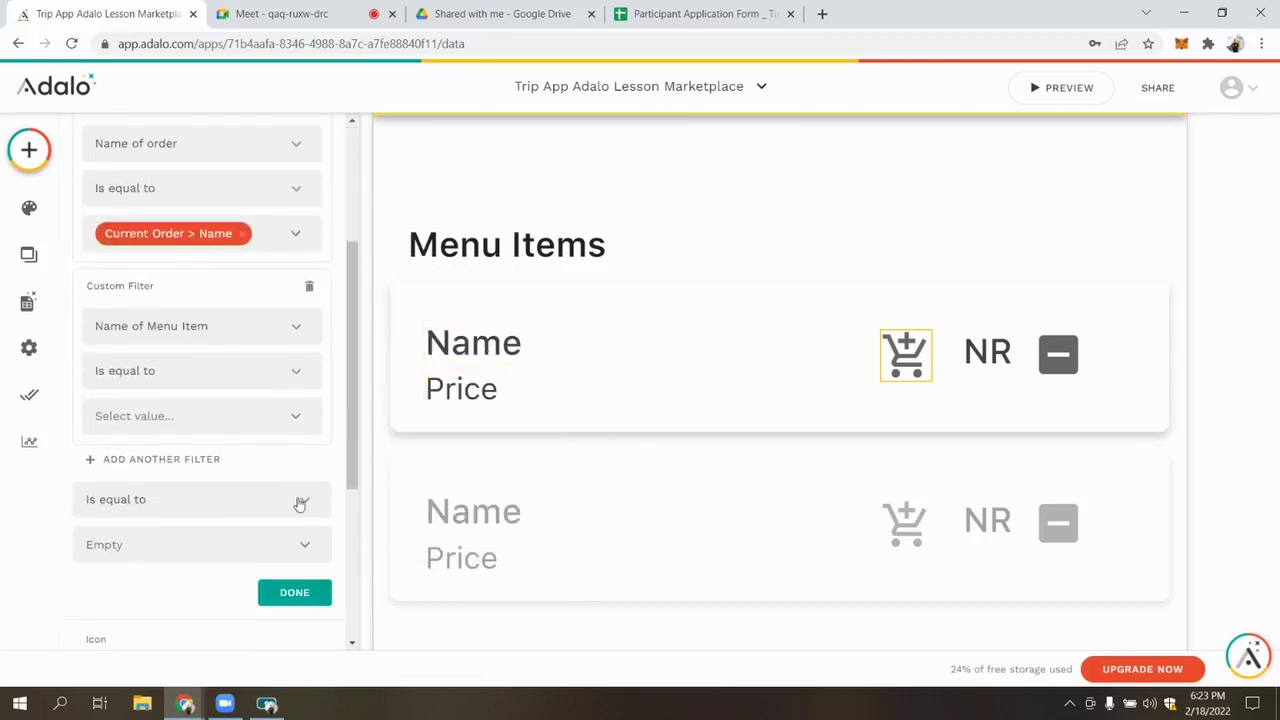
pyautogui.click(303, 422)
pyautogui.moveTo(340, 231)
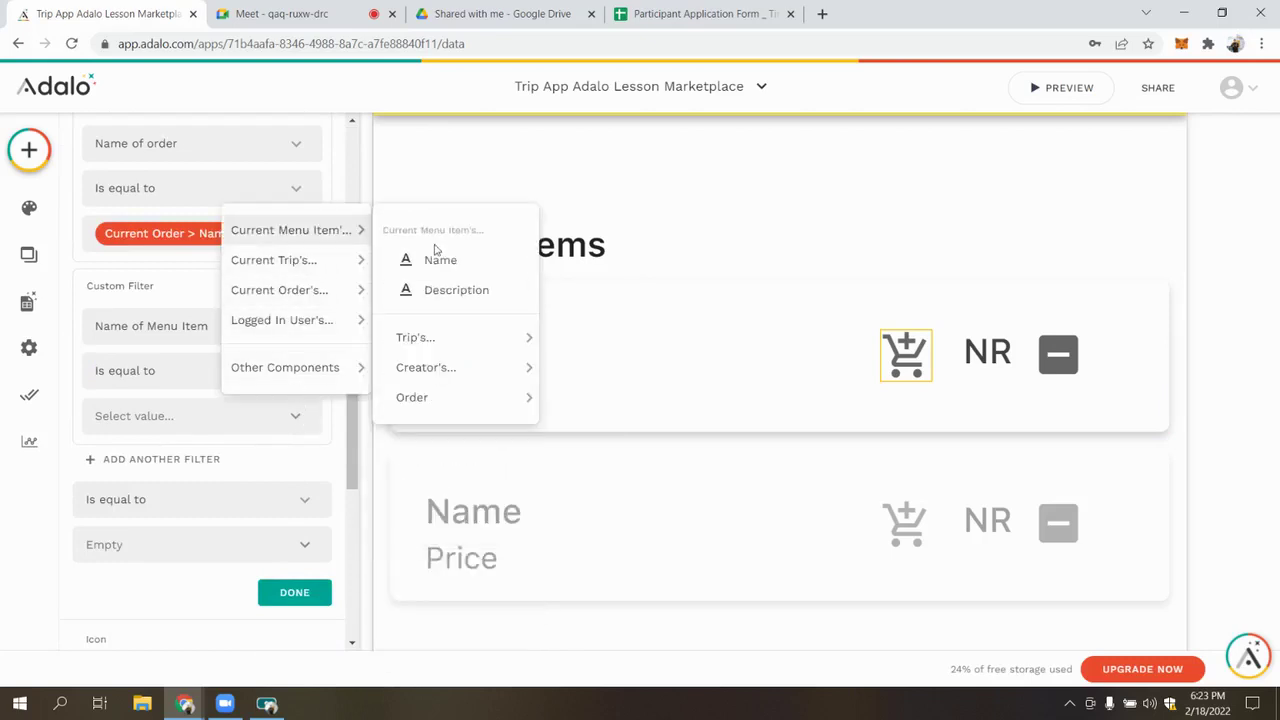
pyautogui.click(450, 262)
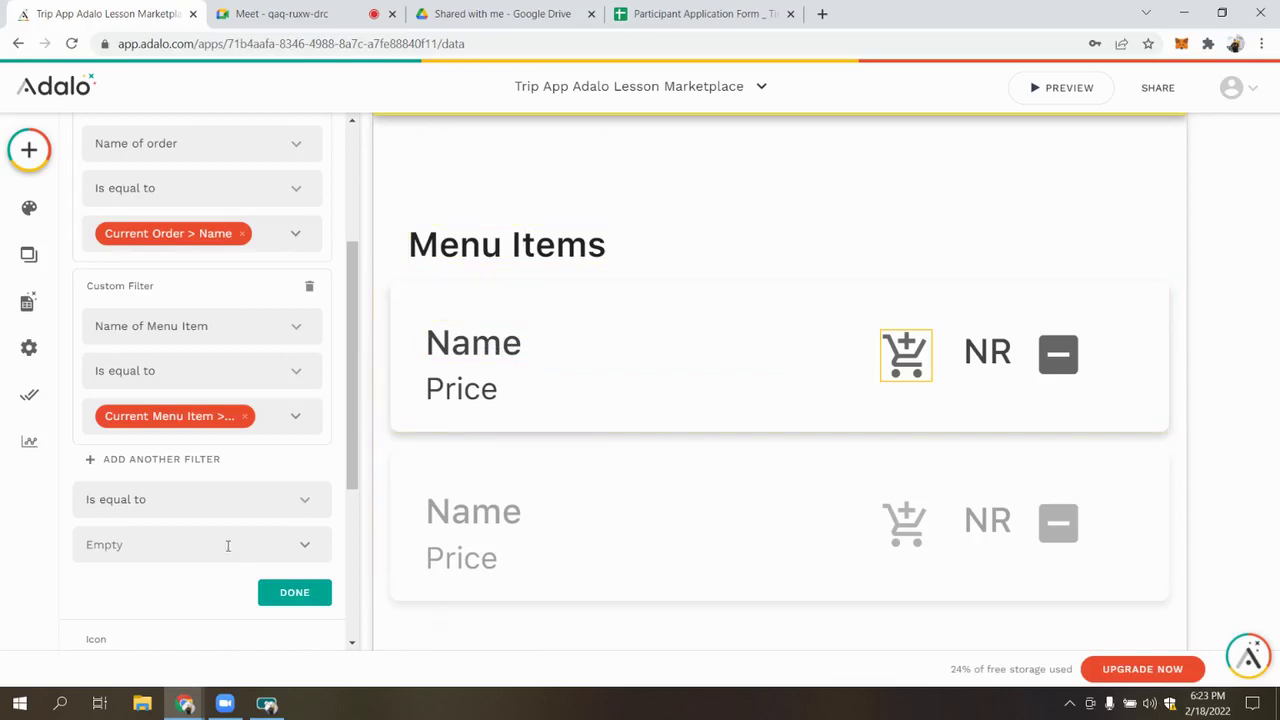
# Require the count to be less than 6 and confirm the condition
pyautogui.click(238, 510)
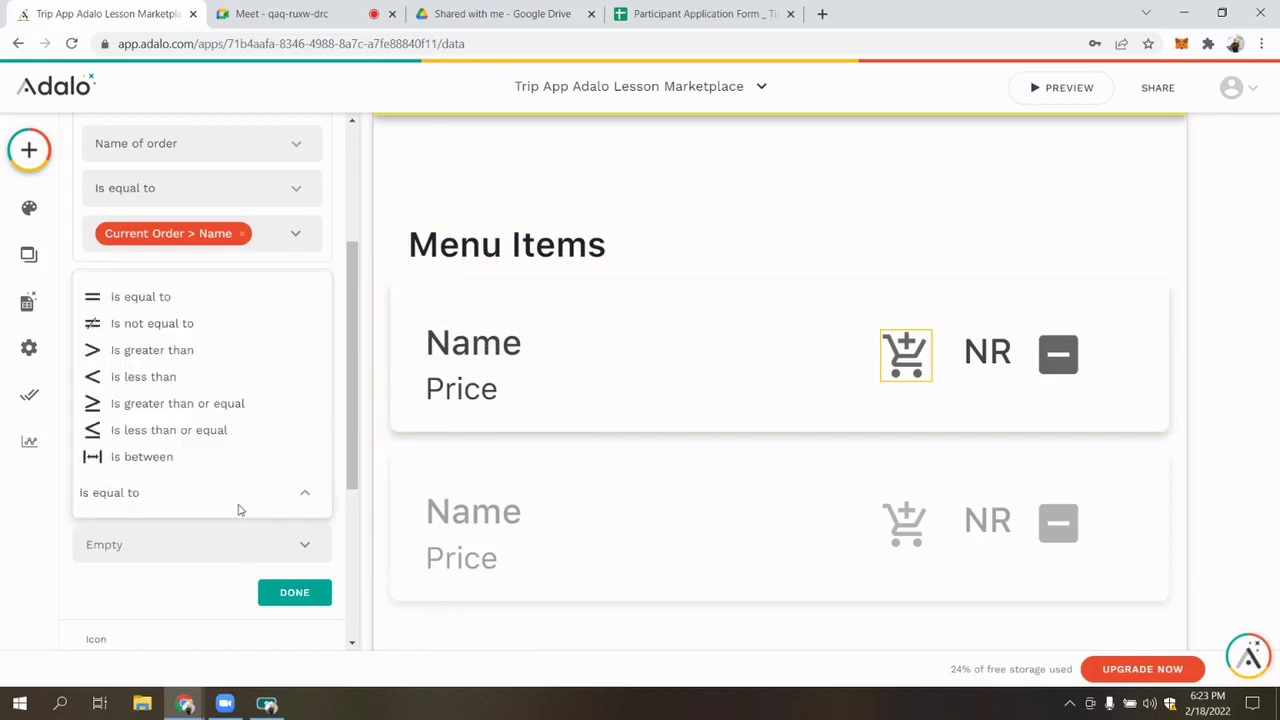
pyautogui.click(175, 378)
pyautogui.write('6')
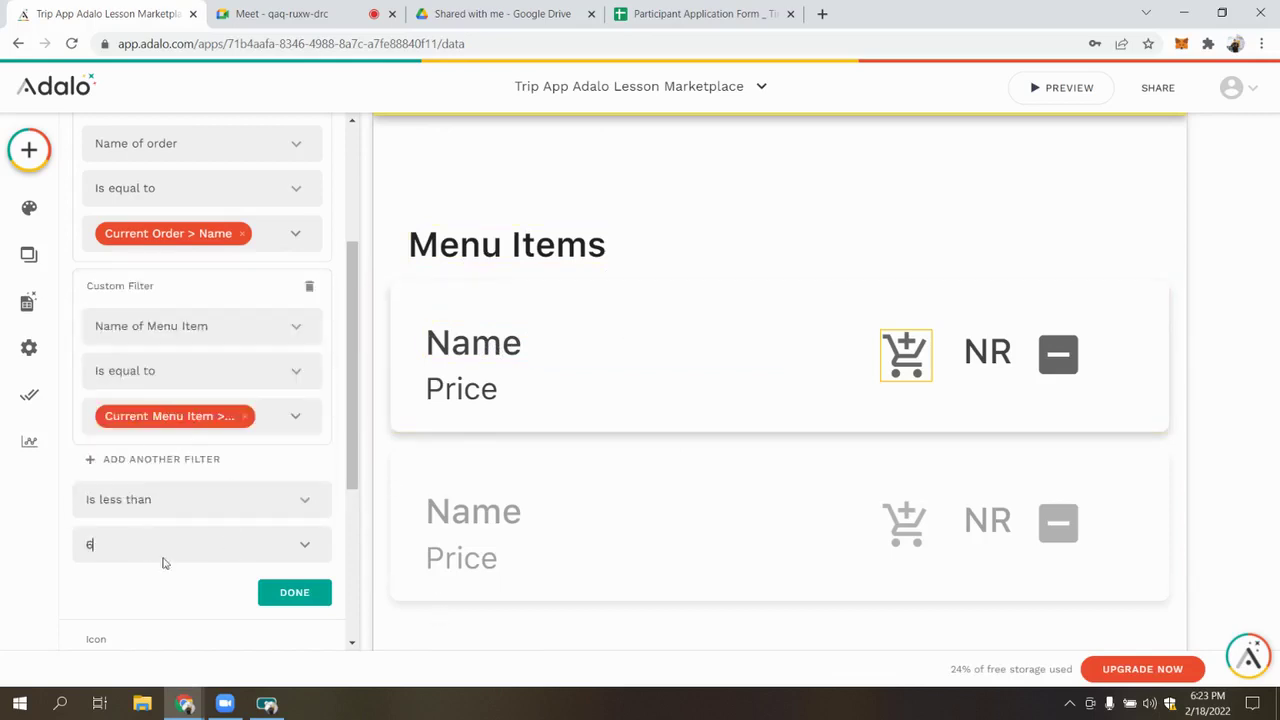
pyautogui.click(290, 592)
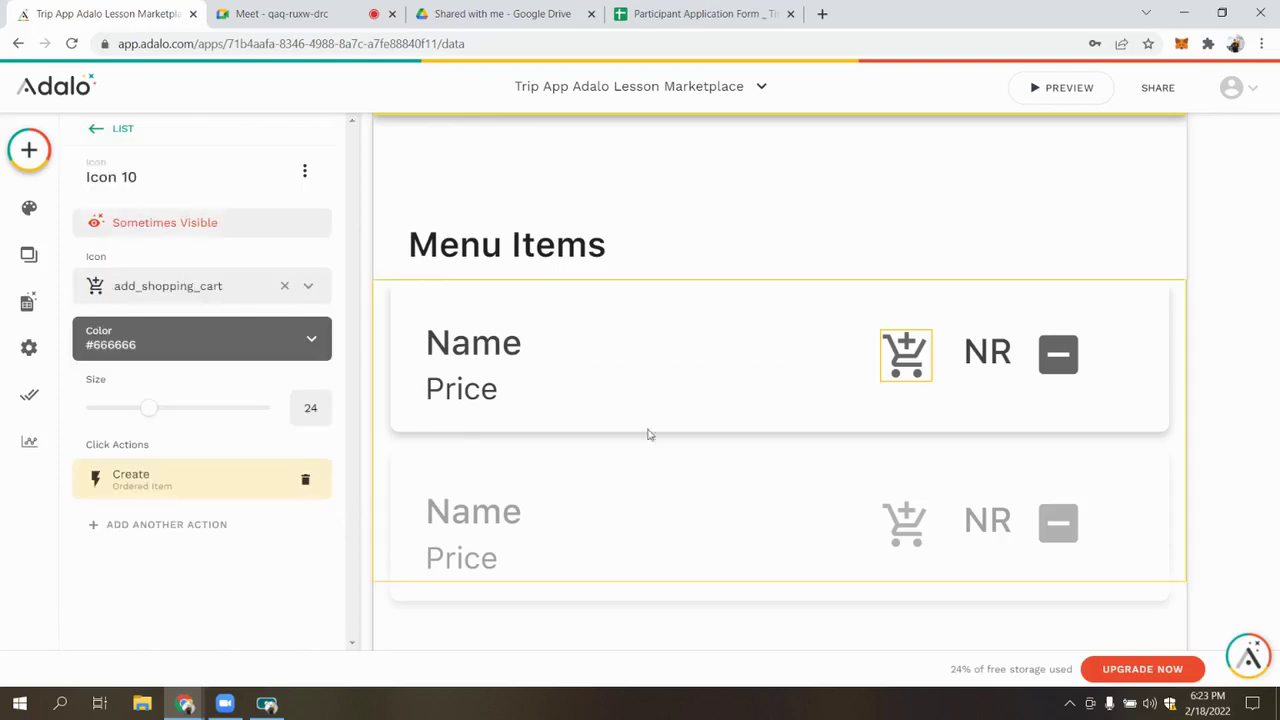
# Nudge the NR text slightly lower in the card
pyautogui.click(985, 355)
pyautogui.moveTo(981, 357); pyautogui.dragTo(972, 361)
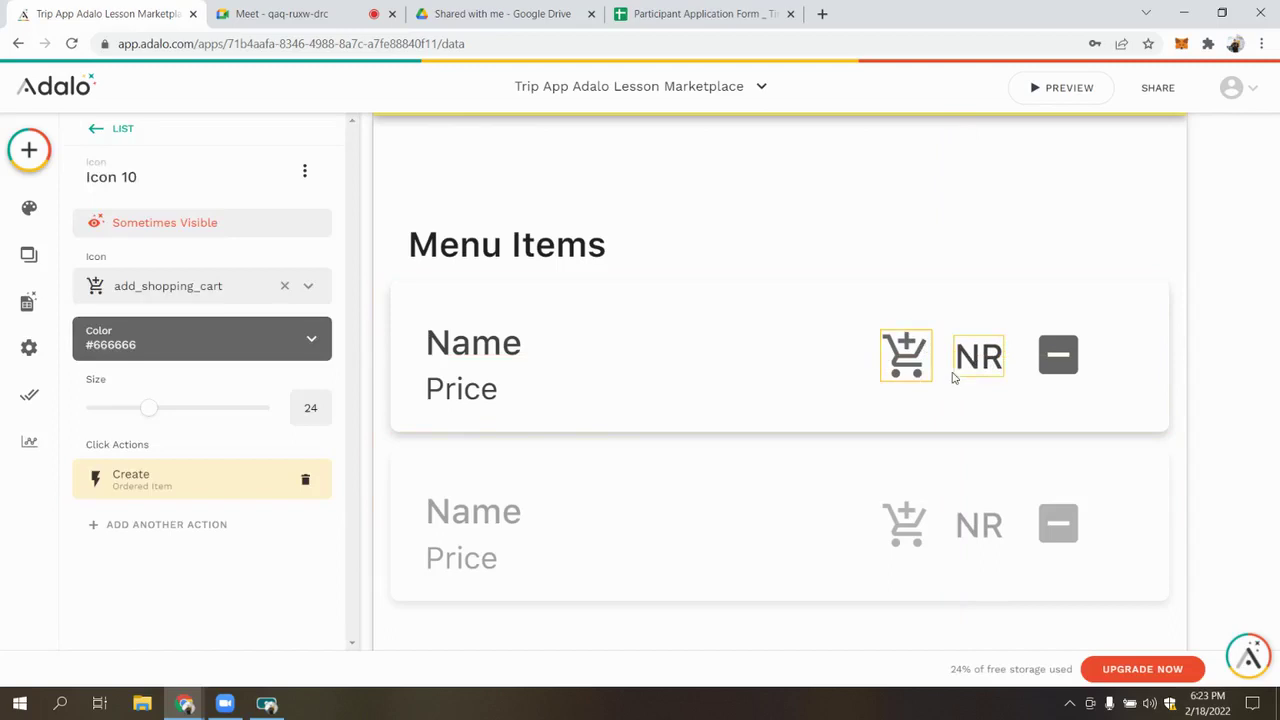
pyautogui.click(966, 360)
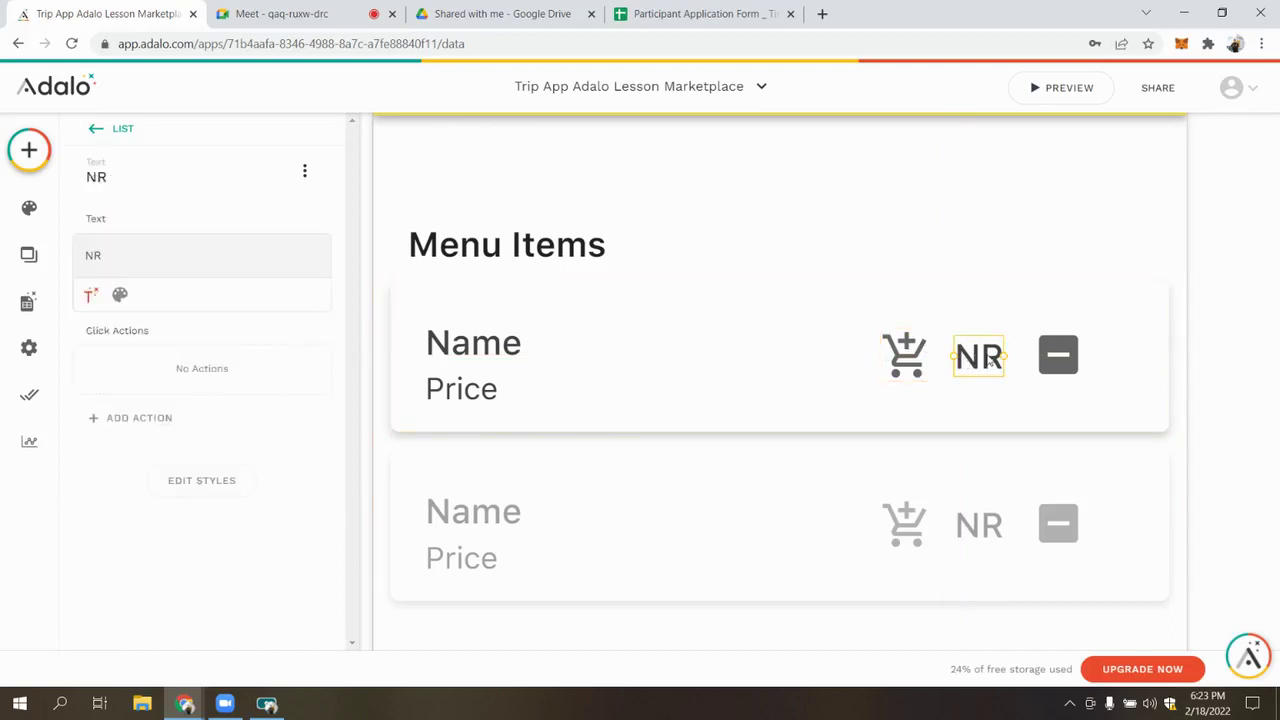
# Add a second cart icon action updating Current Order, adding Current Menu Item to Menu Items
pyautogui.click(906, 358)
pyautogui.click(205, 524)
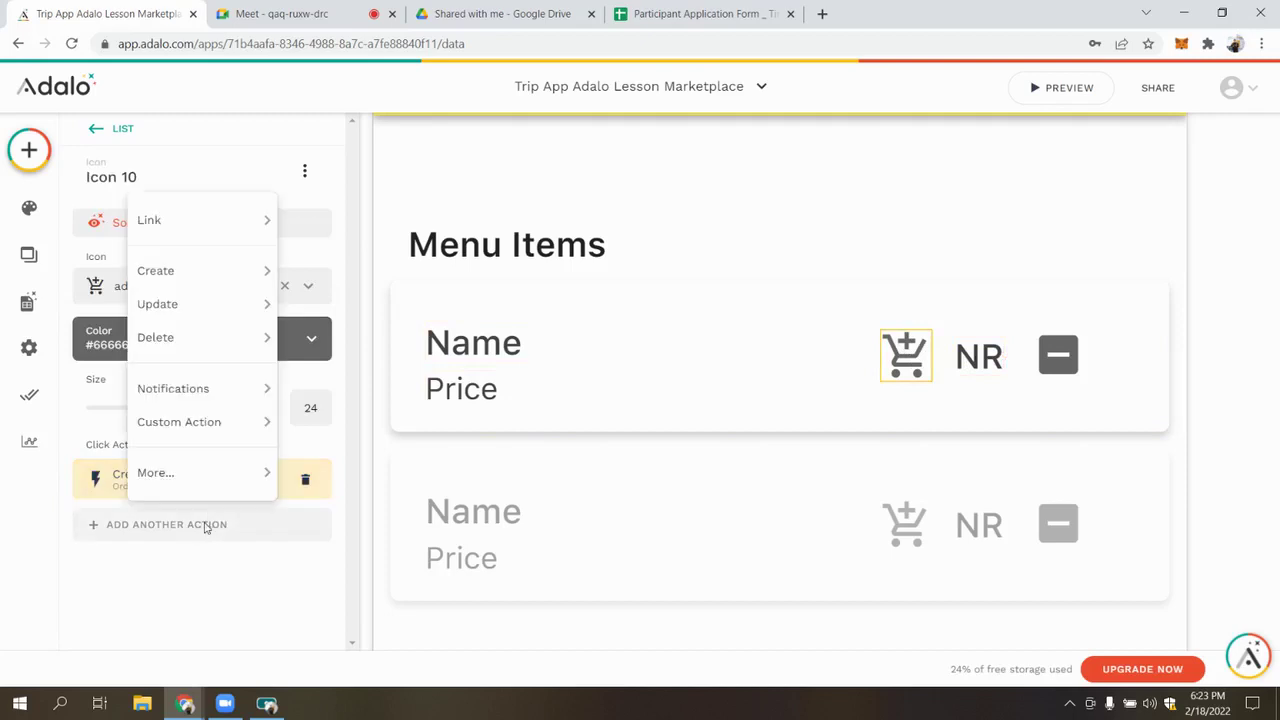
pyautogui.moveTo(221, 302)
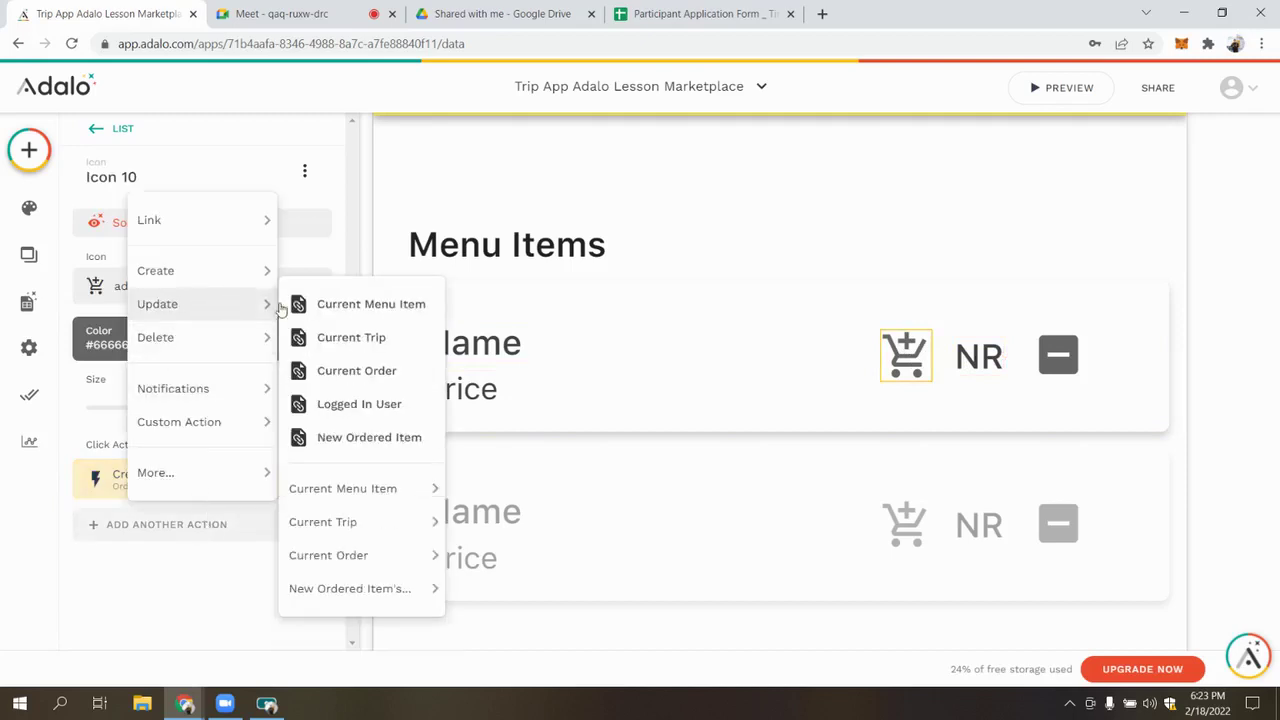
pyautogui.click(362, 372)
pyautogui.scroll(-8, 191, 343)
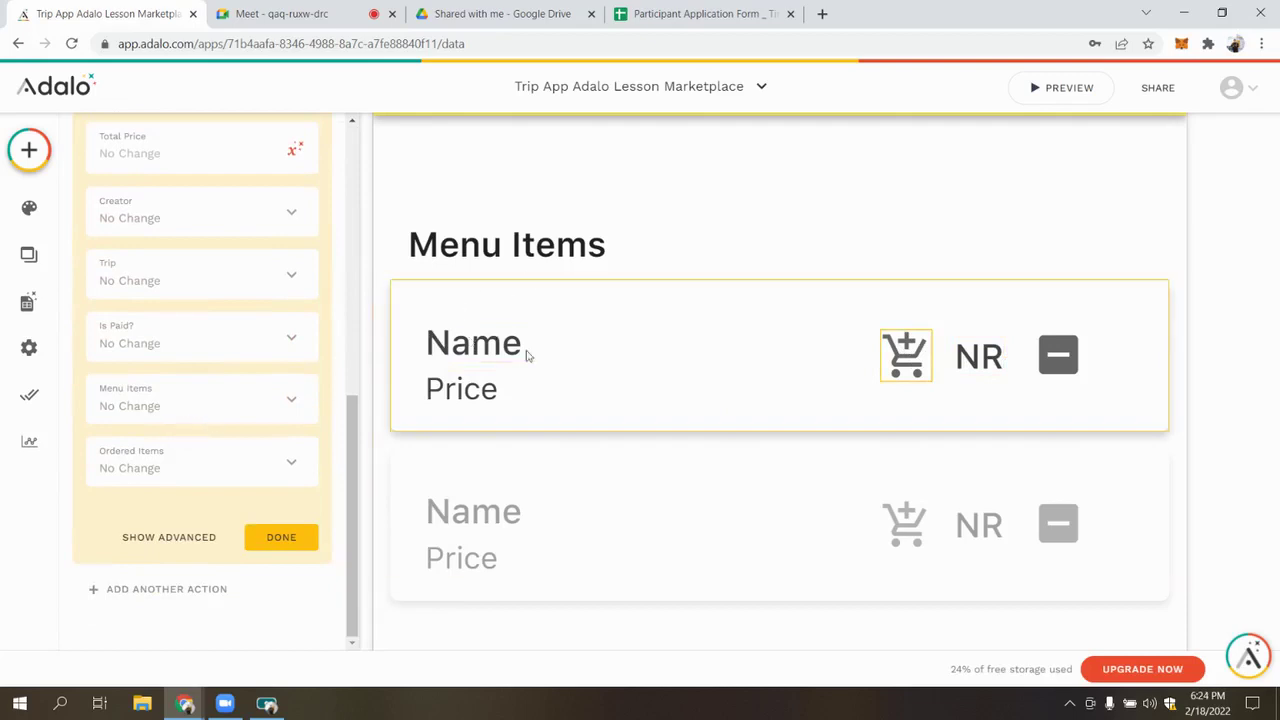
pyautogui.click(247, 414)
pyautogui.click(247, 416)
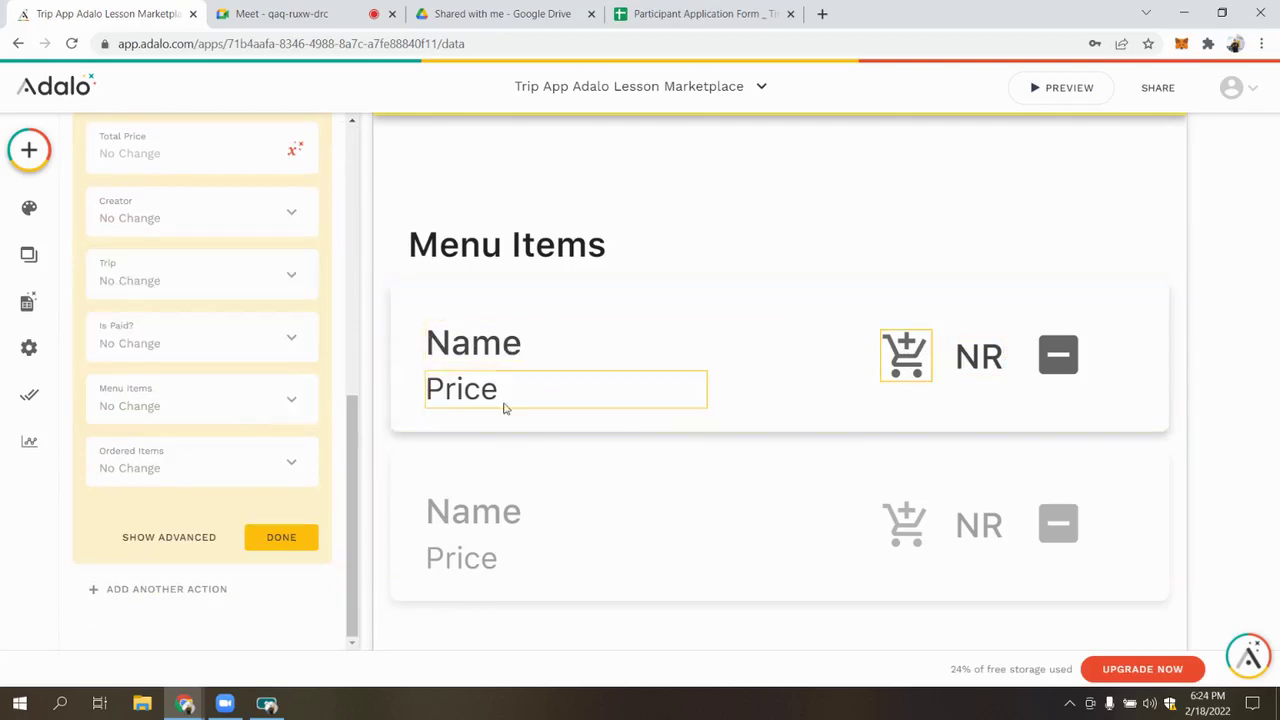
pyautogui.click(297, 397)
pyautogui.moveTo(309, 267)
pyautogui.click(377, 288)
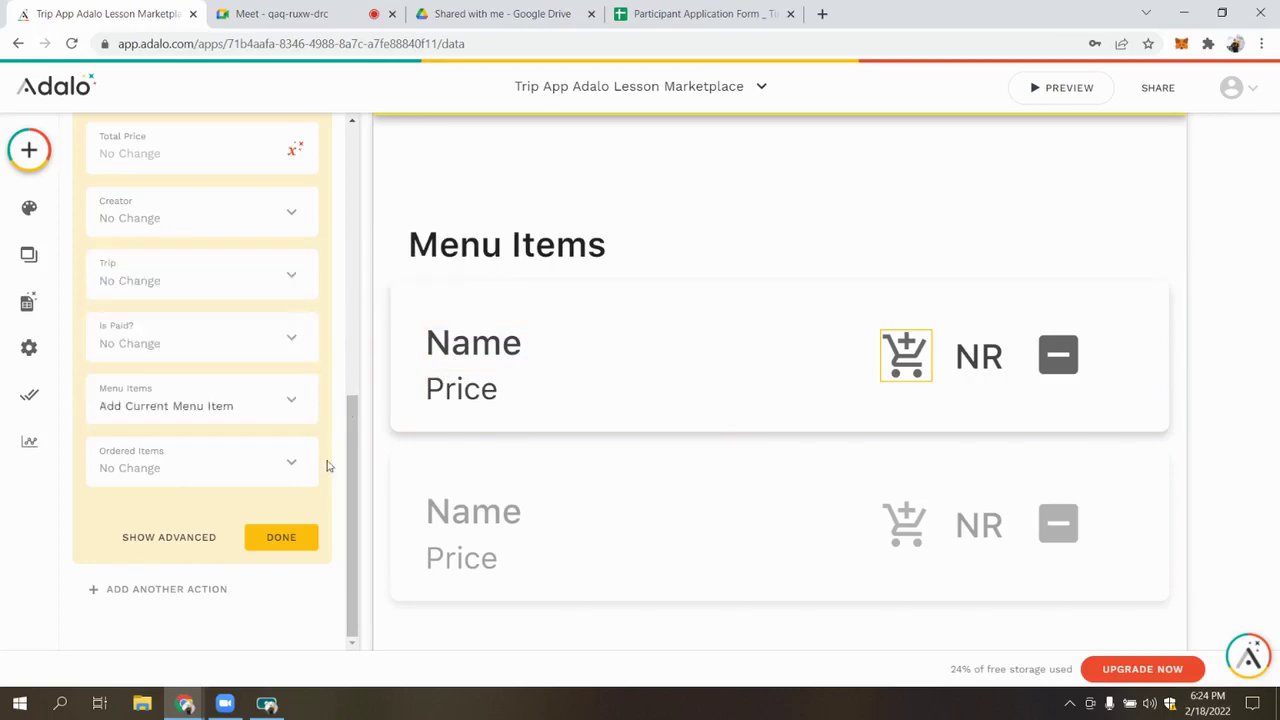
pyautogui.click(295, 541)
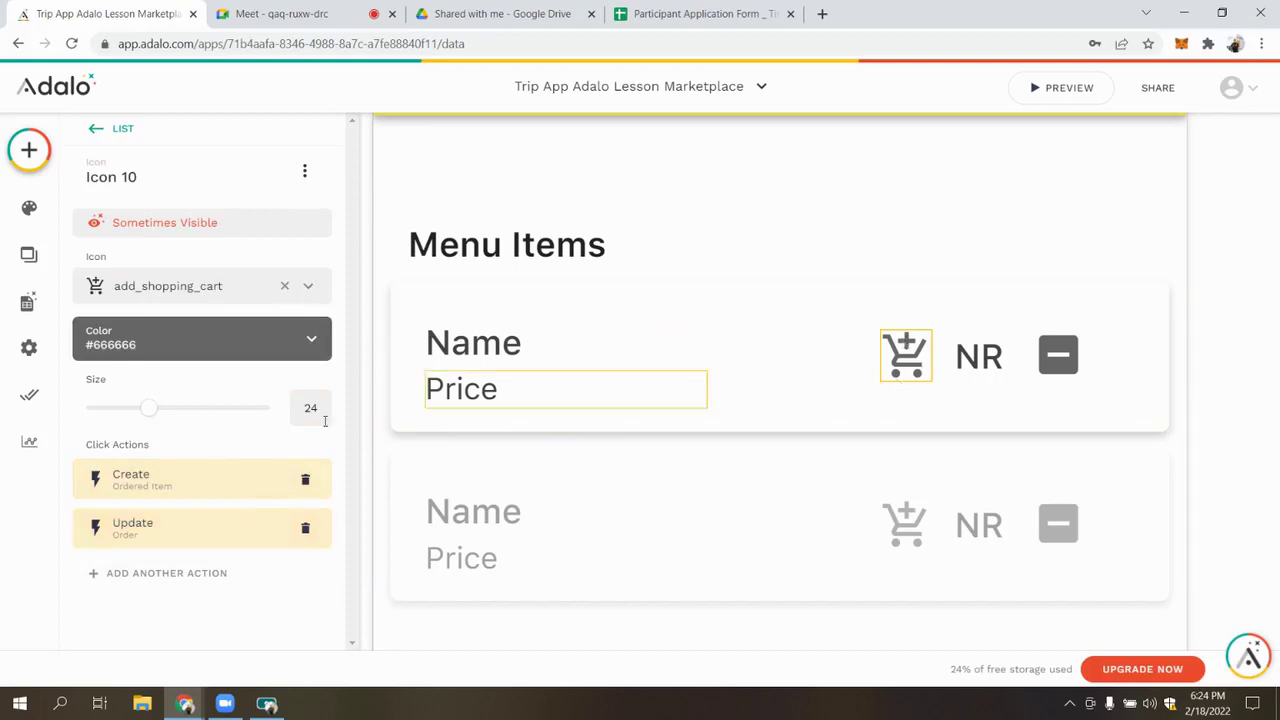
# Review the Current Order update action's fields, then collapse it
pyautogui.click(150, 525)
pyautogui.scroll(-5, 165, 500)
pyautogui.scroll(1, 505, 367)
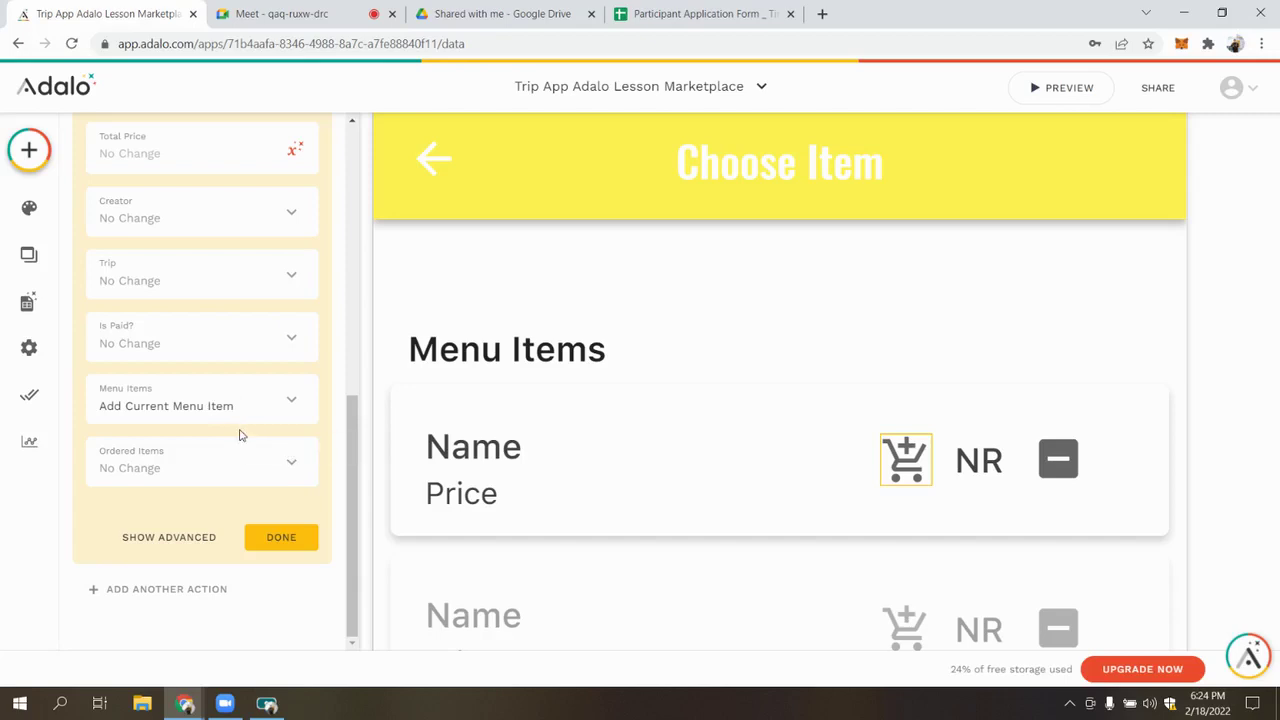
pyautogui.scroll(5, 226, 409)
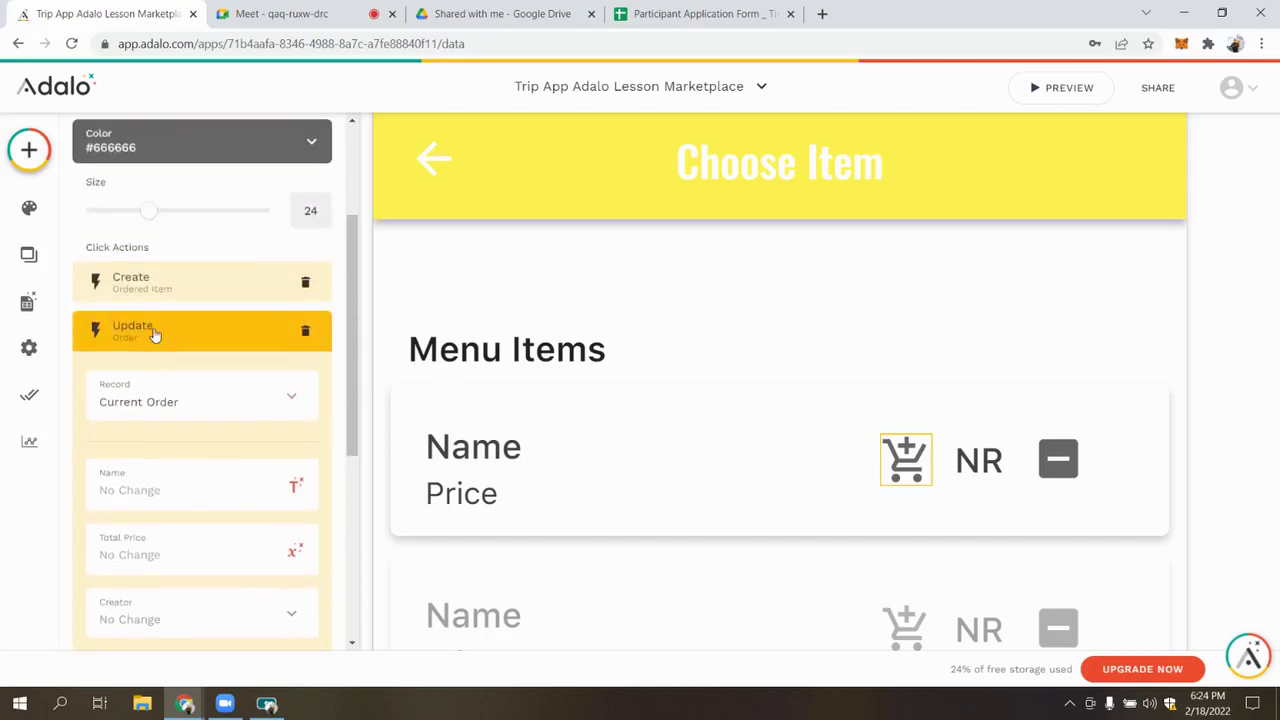
pyautogui.click(183, 358)
pyautogui.scroll(-1, 694, 457)
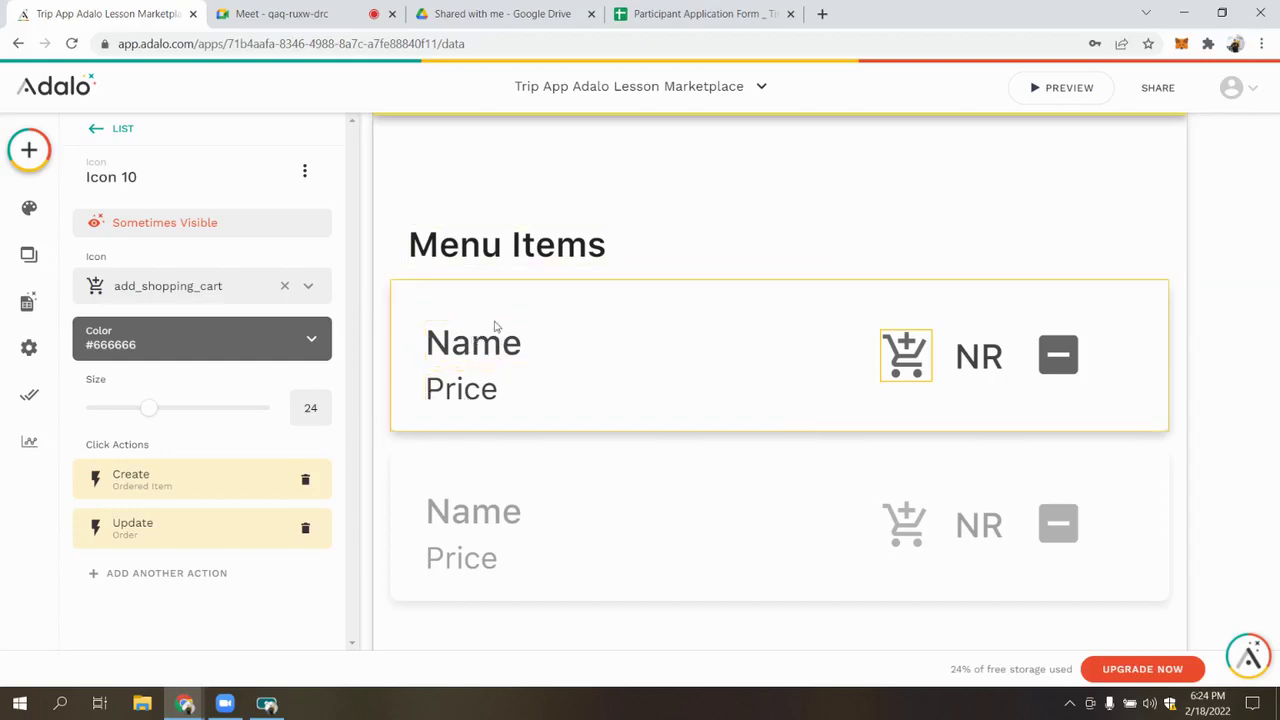
# Set the Current Order update action to happen only Sometimes
pyautogui.click(175, 520)
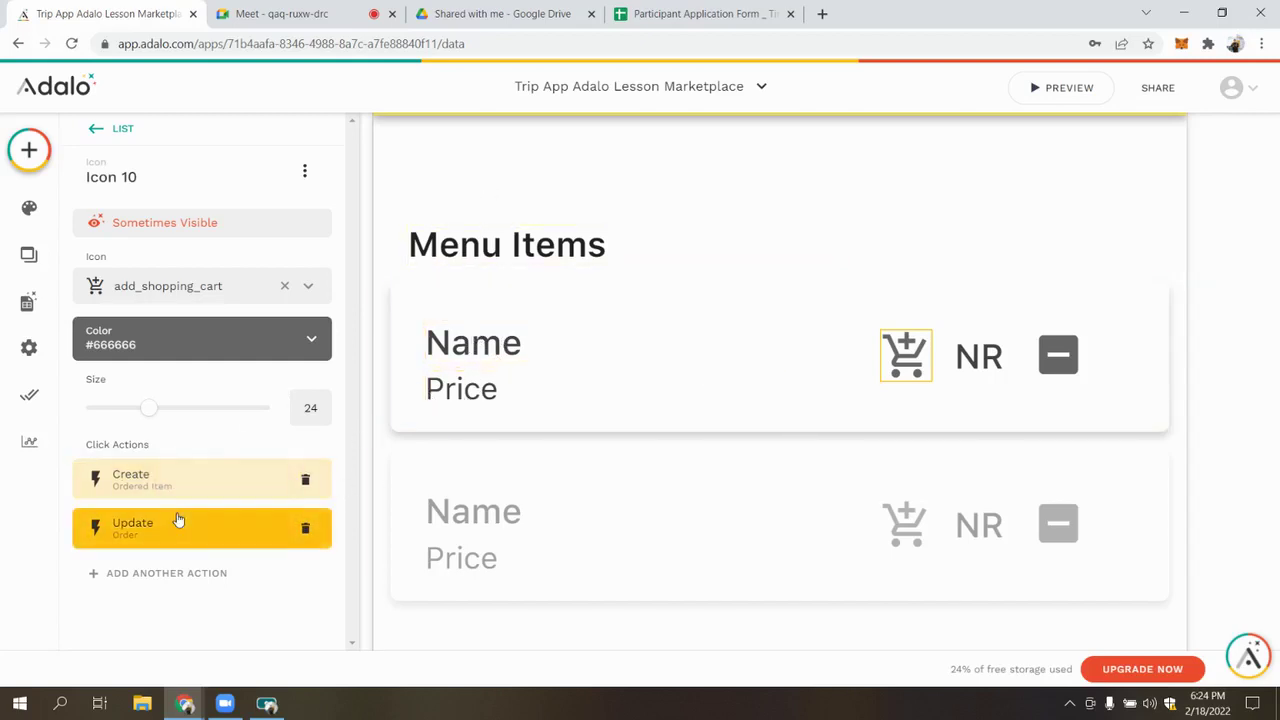
pyautogui.scroll(-5, 178, 461)
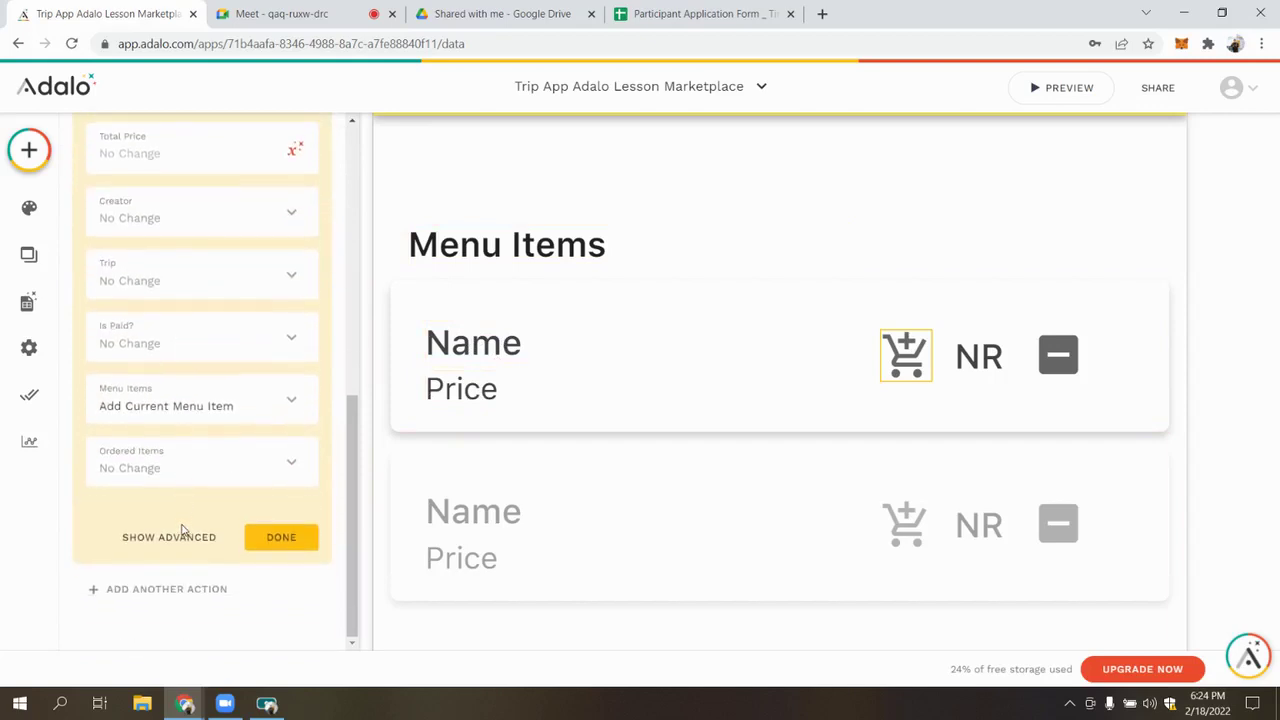
pyautogui.click(182, 534)
pyautogui.scroll(-3, 175, 500)
pyautogui.click(189, 462)
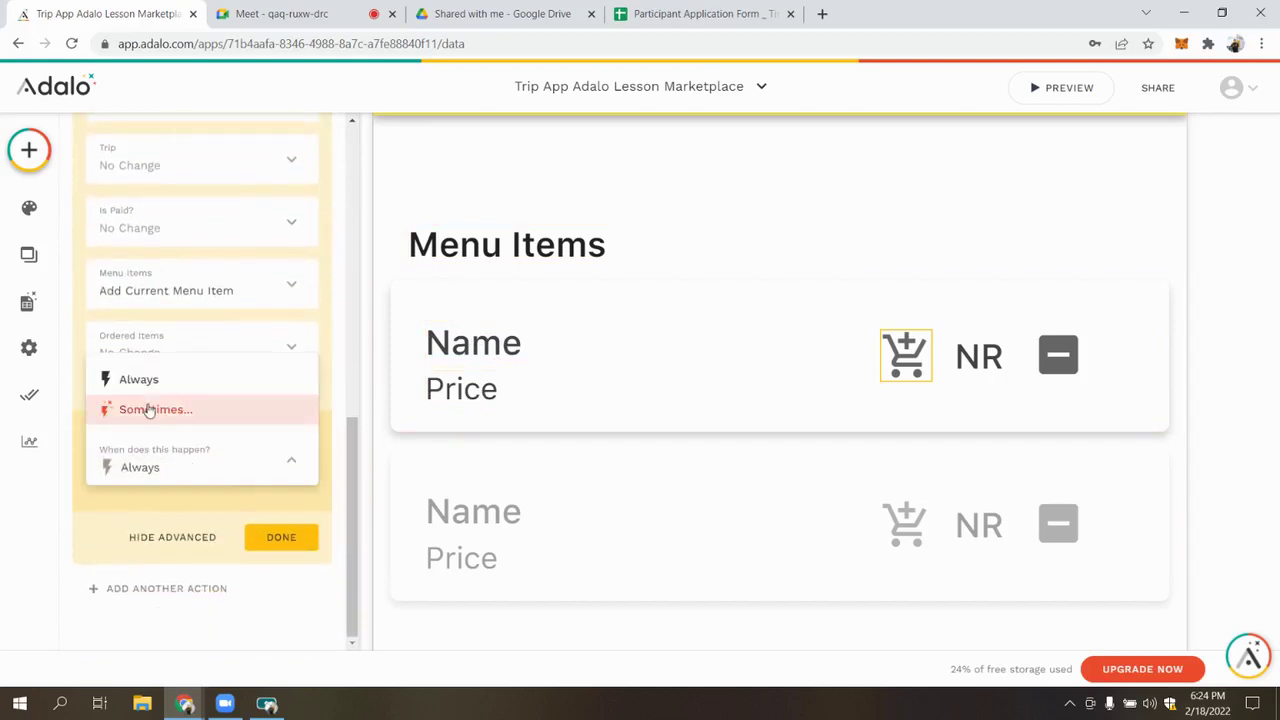
pyautogui.click(149, 410)
pyautogui.scroll(-1, 186, 351)
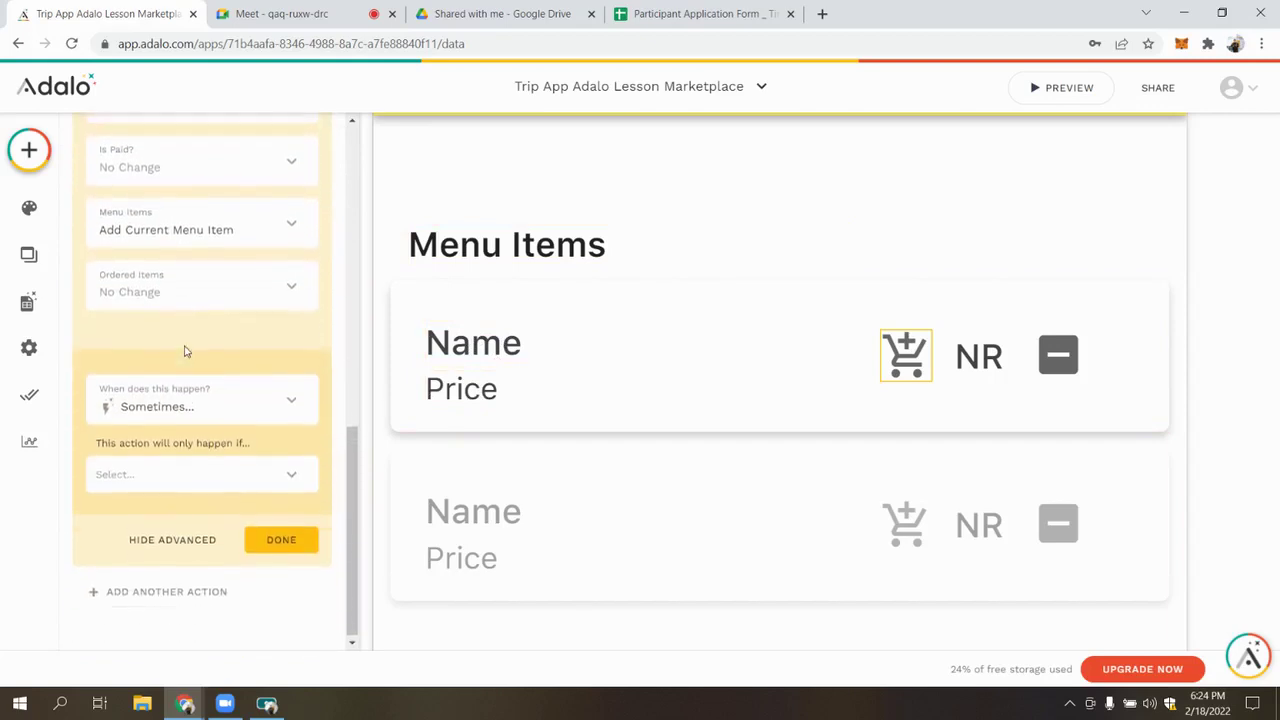
# Base the action's condition on Current Order's Menu Items Count
pyautogui.click(281, 473)
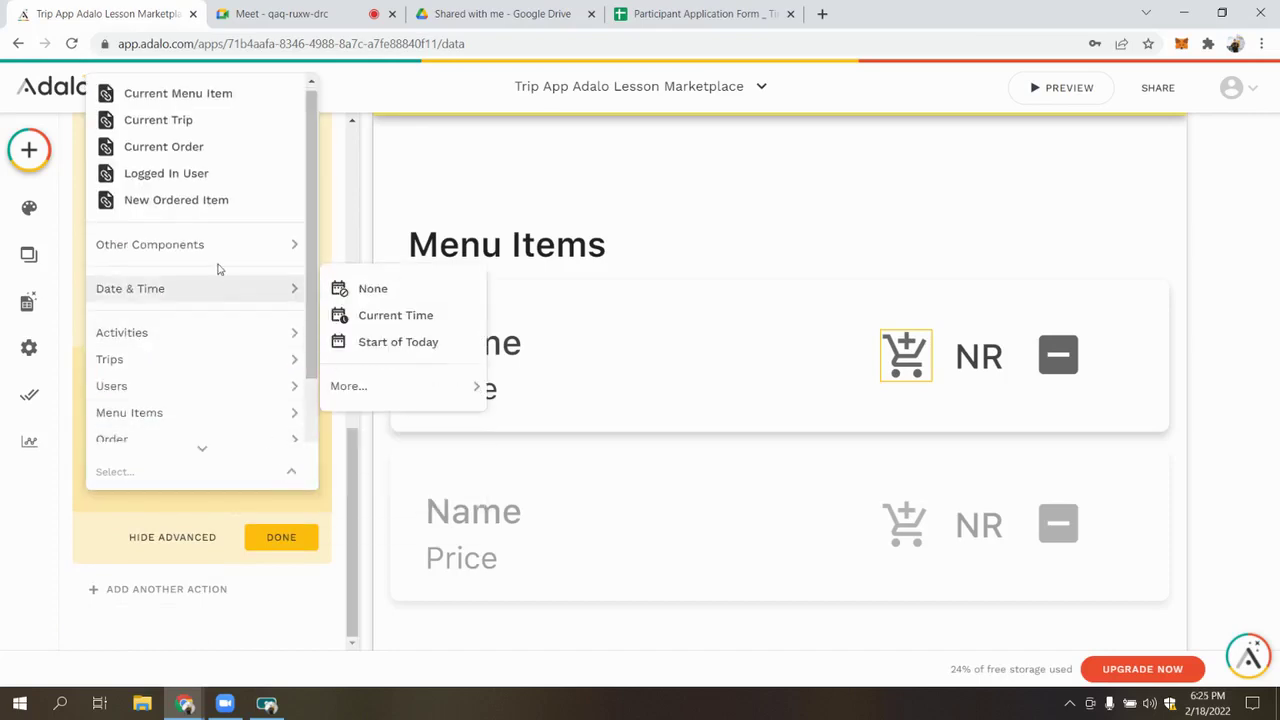
pyautogui.scroll(-2, 210, 310)
pyautogui.moveTo(197, 332)
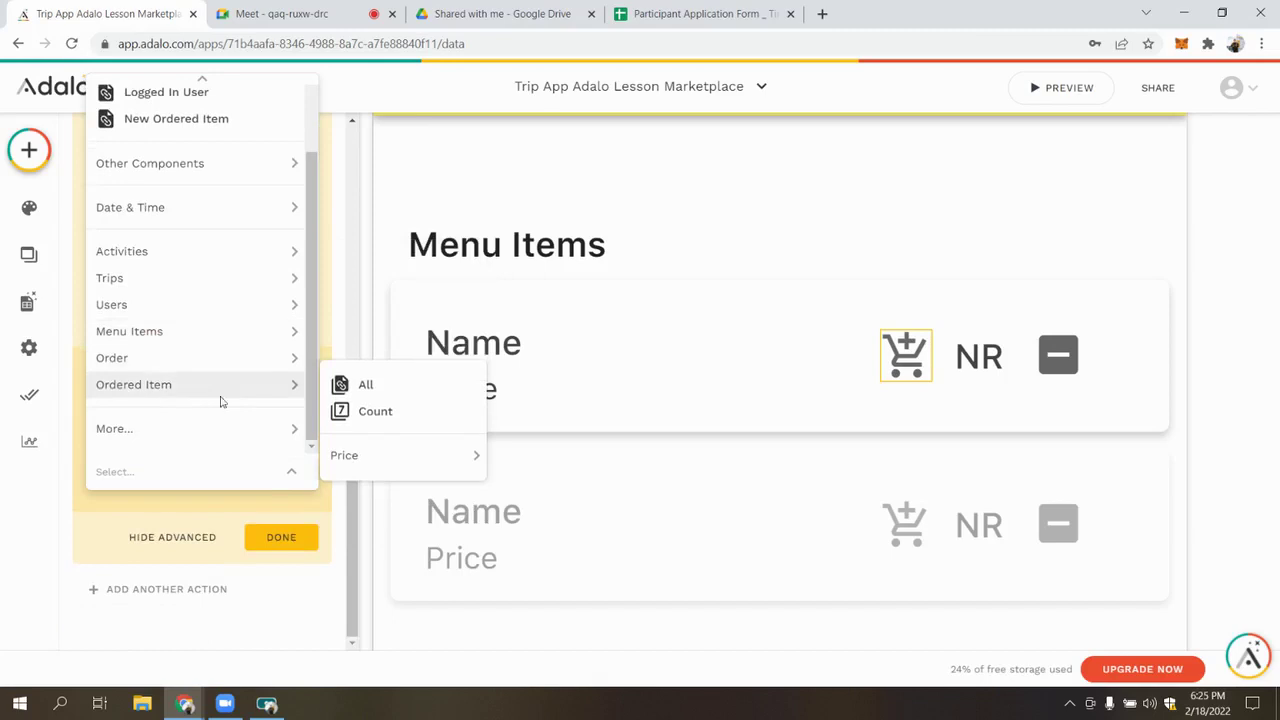
pyautogui.moveTo(296, 432)
pyautogui.moveTo(433, 495)
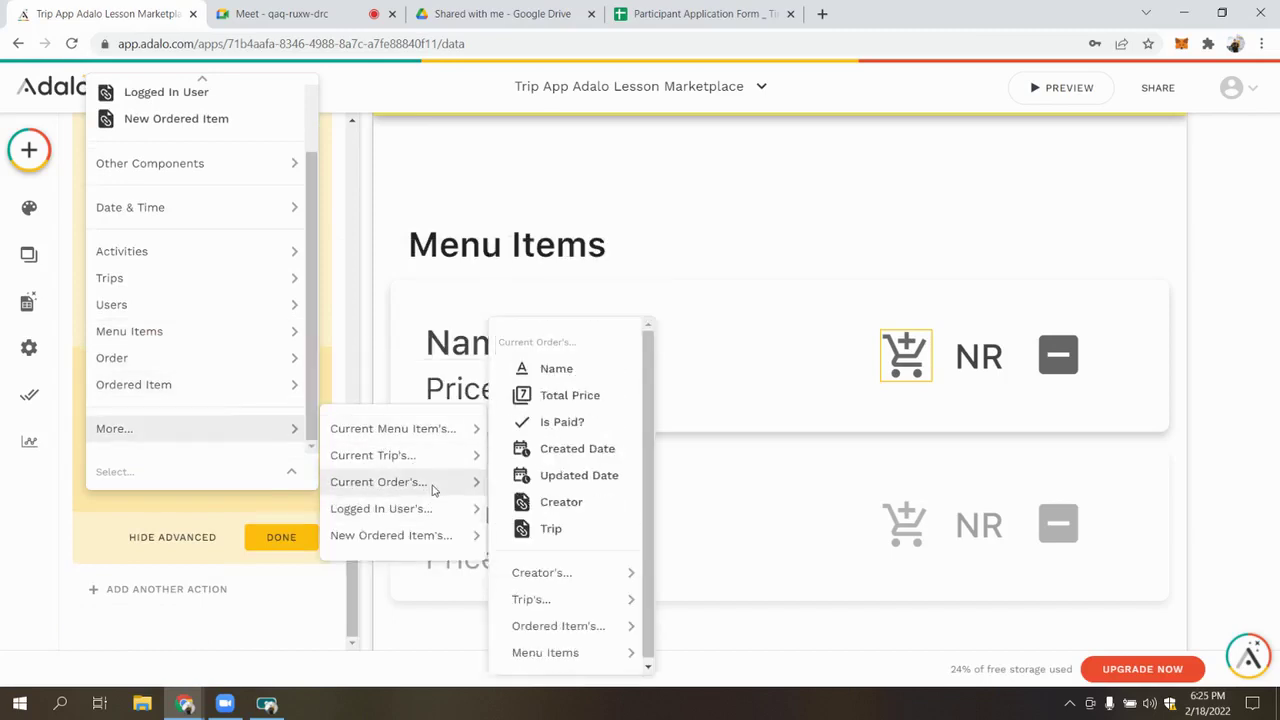
pyautogui.moveTo(603, 656)
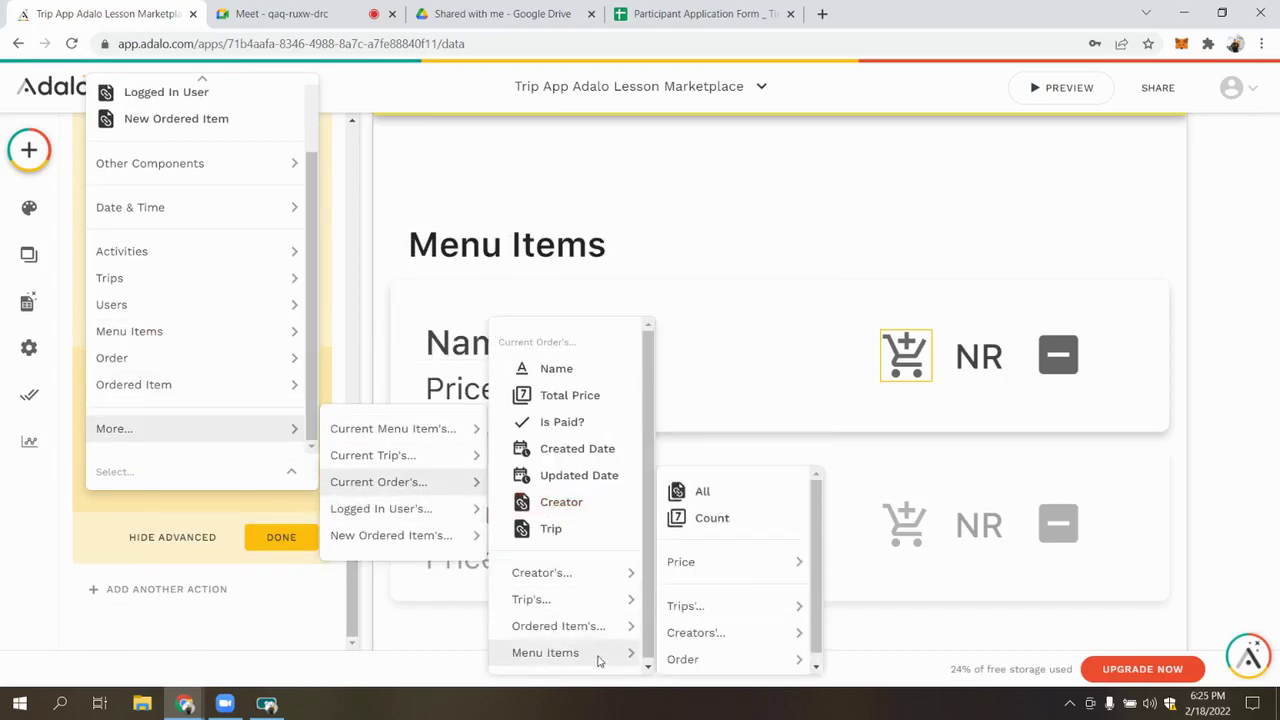
pyautogui.click(734, 518)
pyautogui.scroll(-1, 269, 500)
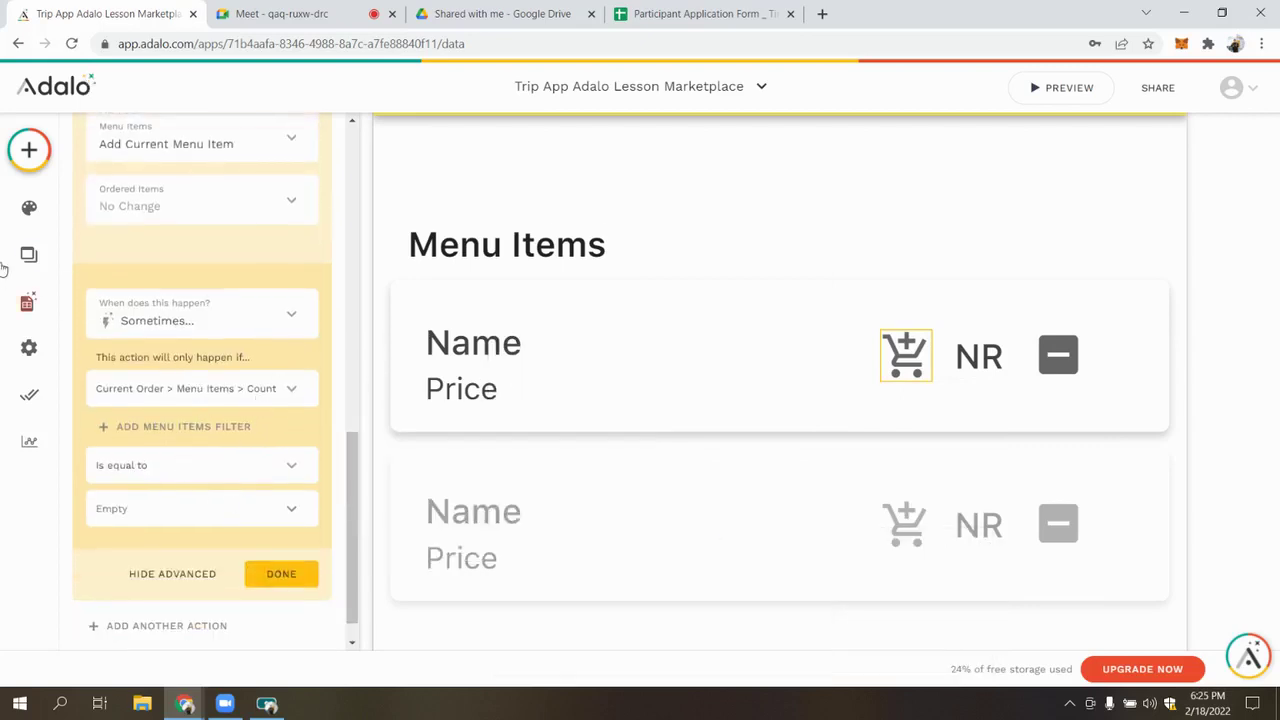
# Add a Name filter to the Menu Items count condition
pyautogui.click(231, 430)
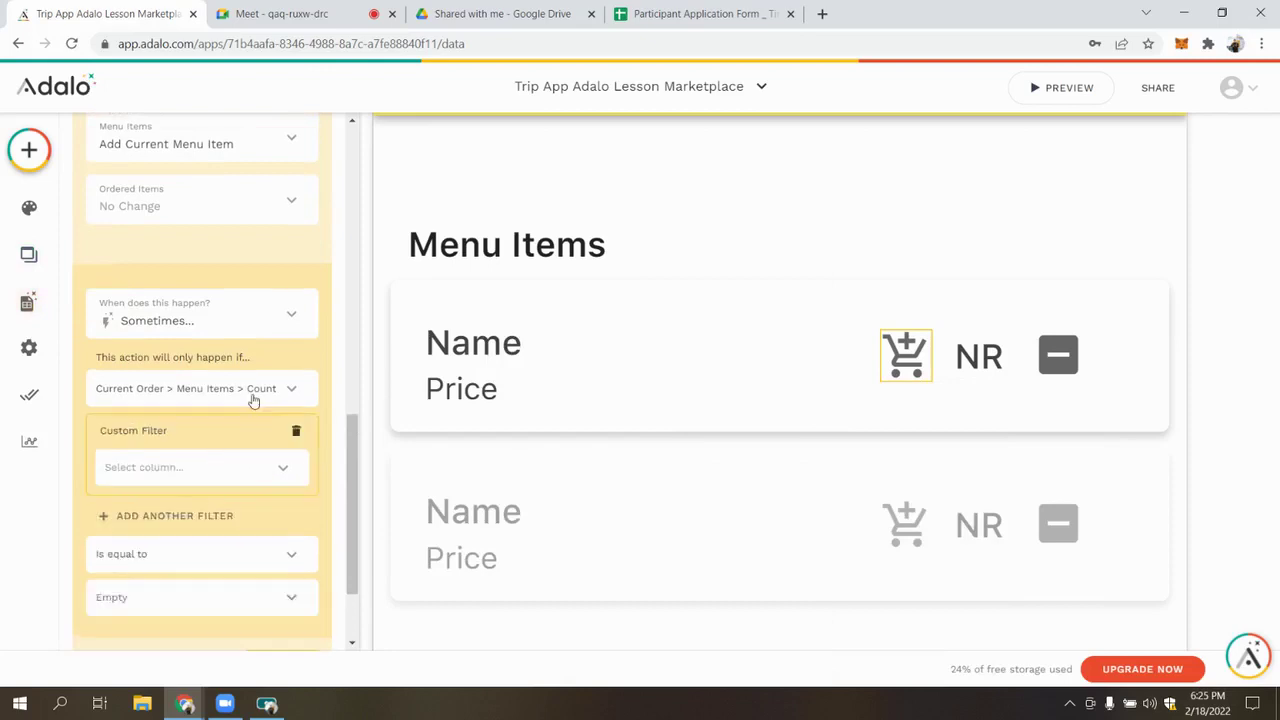
pyautogui.scroll(-1, 253, 400)
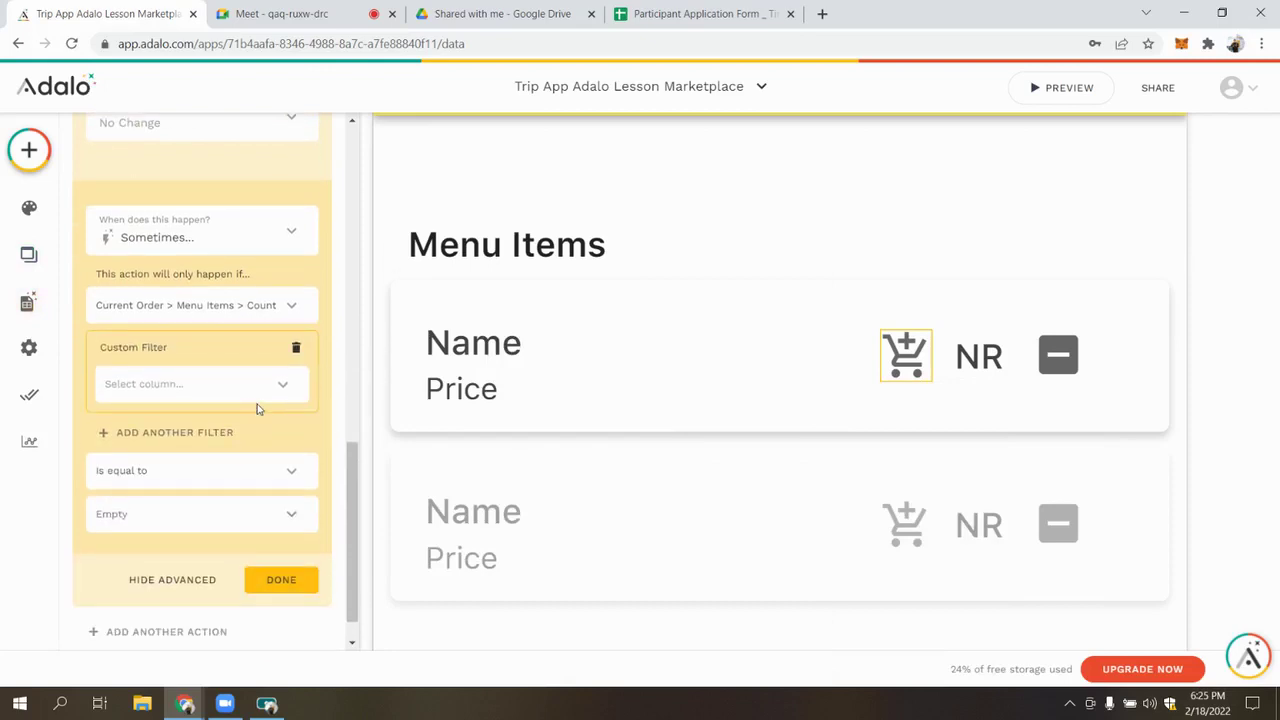
pyautogui.click(260, 392)
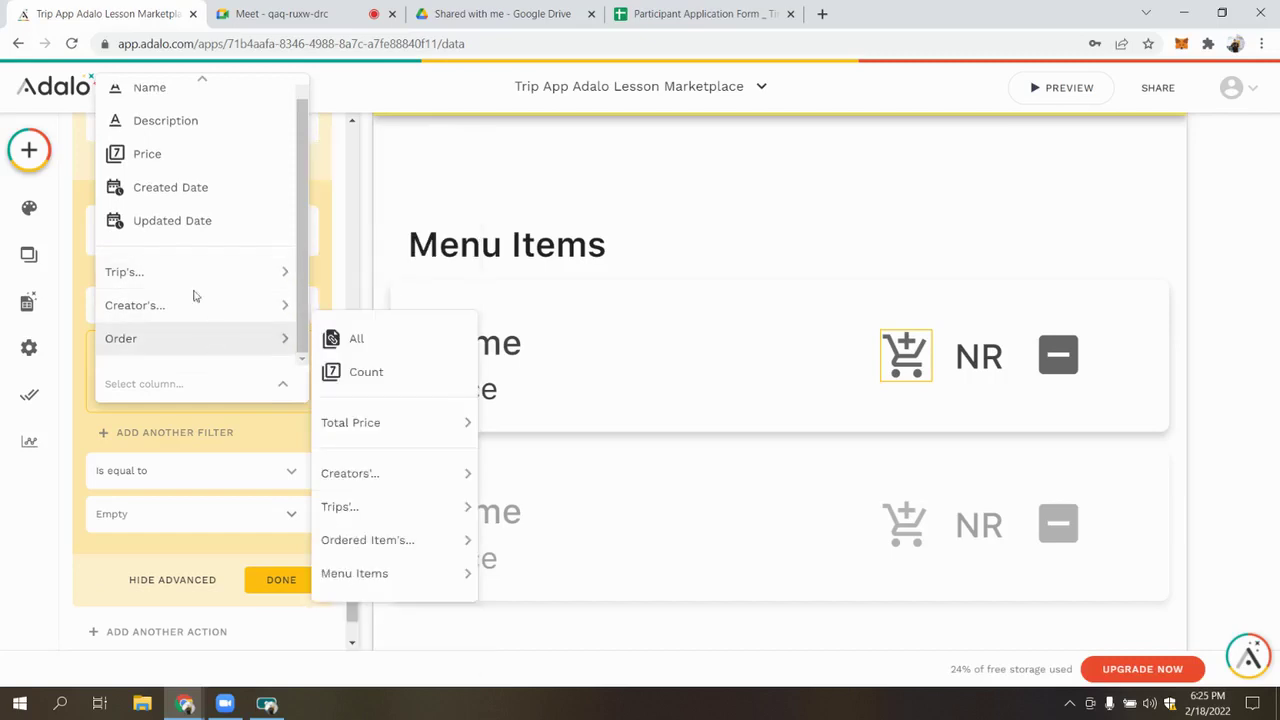
pyautogui.click(203, 405)
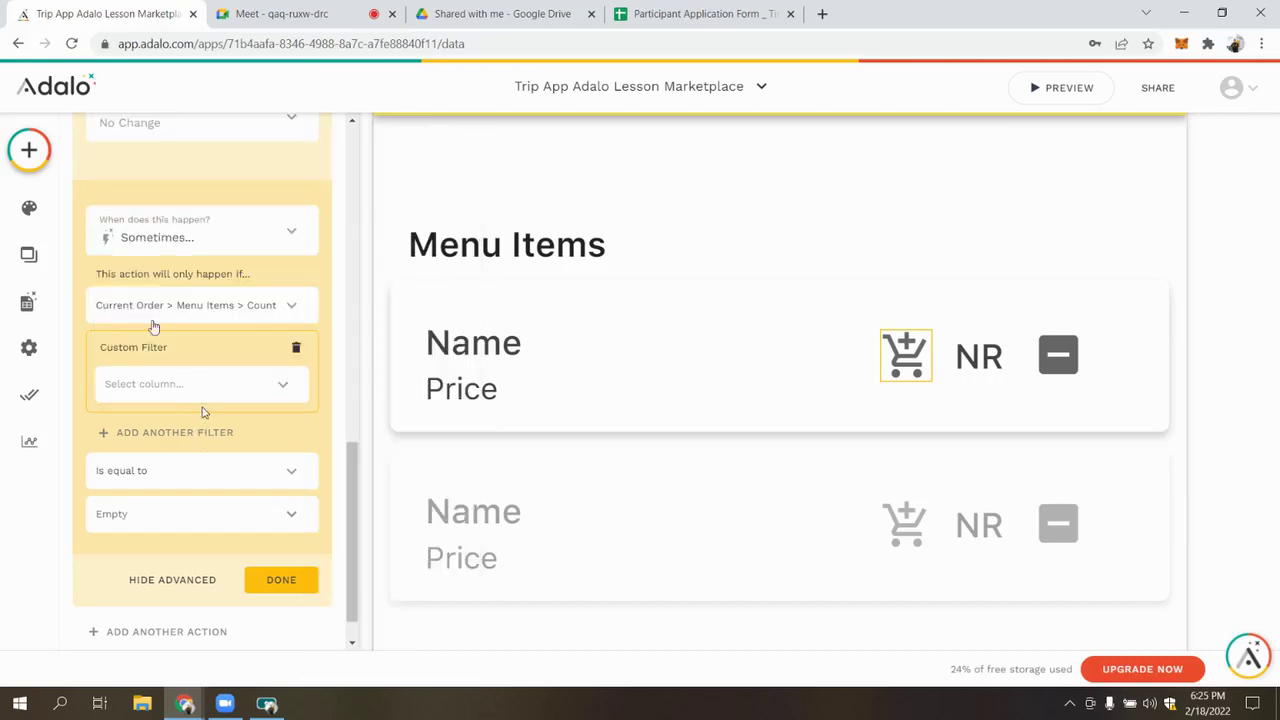
pyautogui.scroll(1, 163, 334)
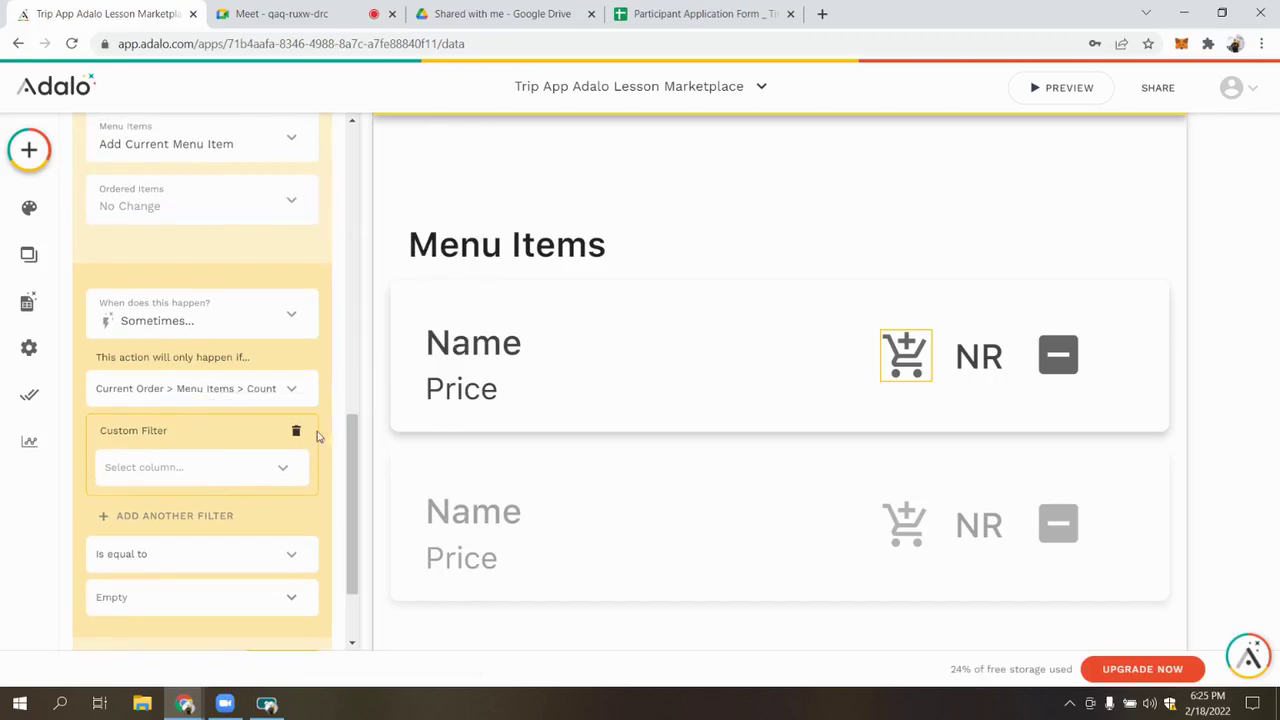
pyautogui.click(240, 467)
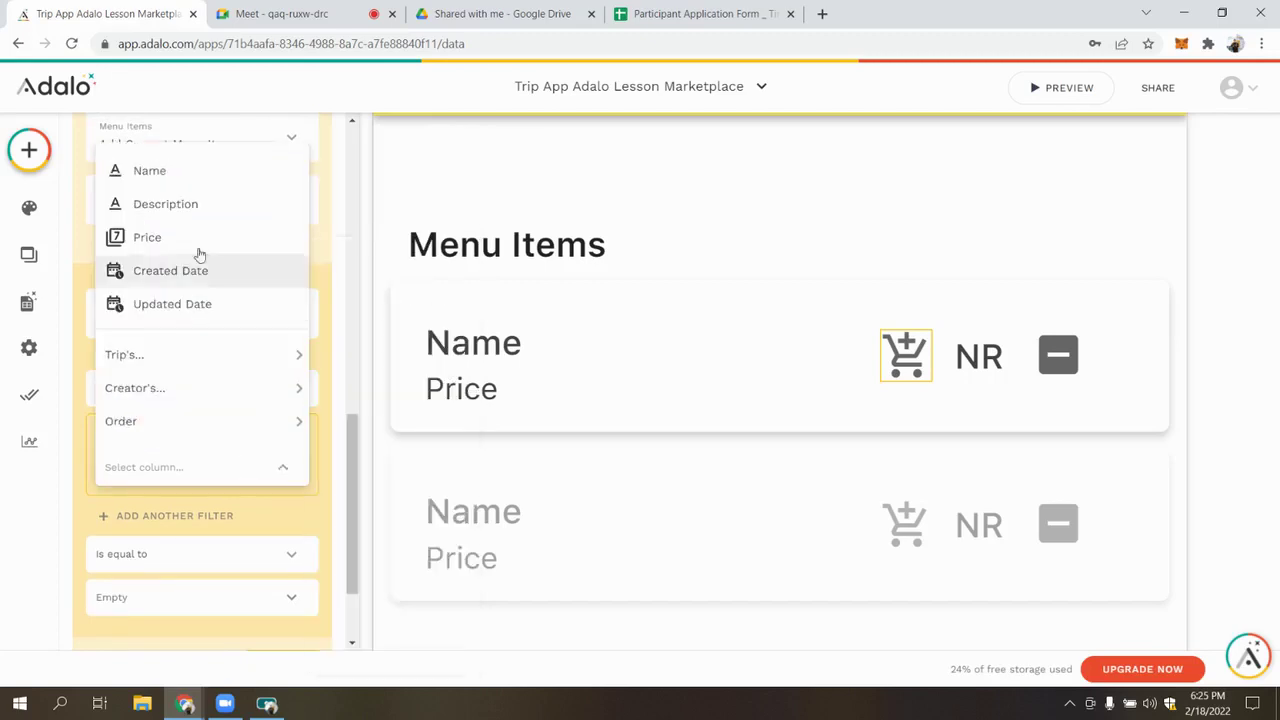
pyautogui.click(186, 187)
pyautogui.scroll(-1, 170, 399)
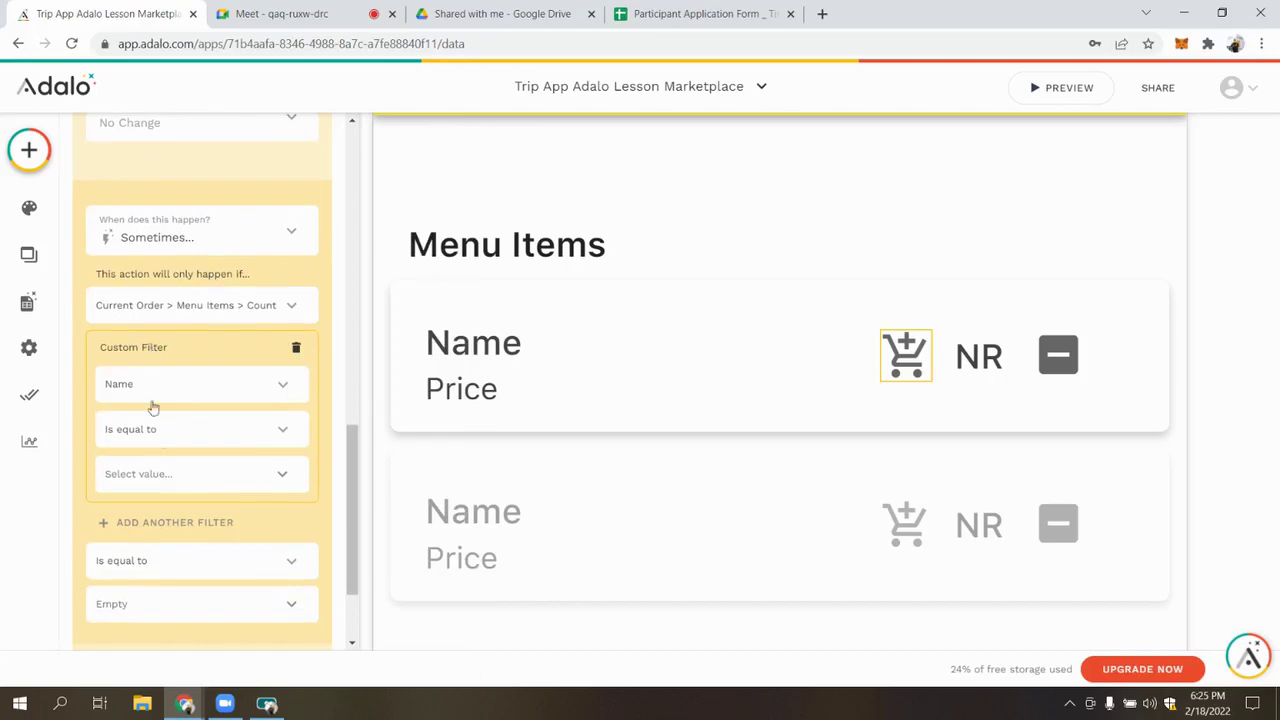
pyautogui.click(296, 347)
pyautogui.click(29, 347)
pyautogui.click(28, 303)
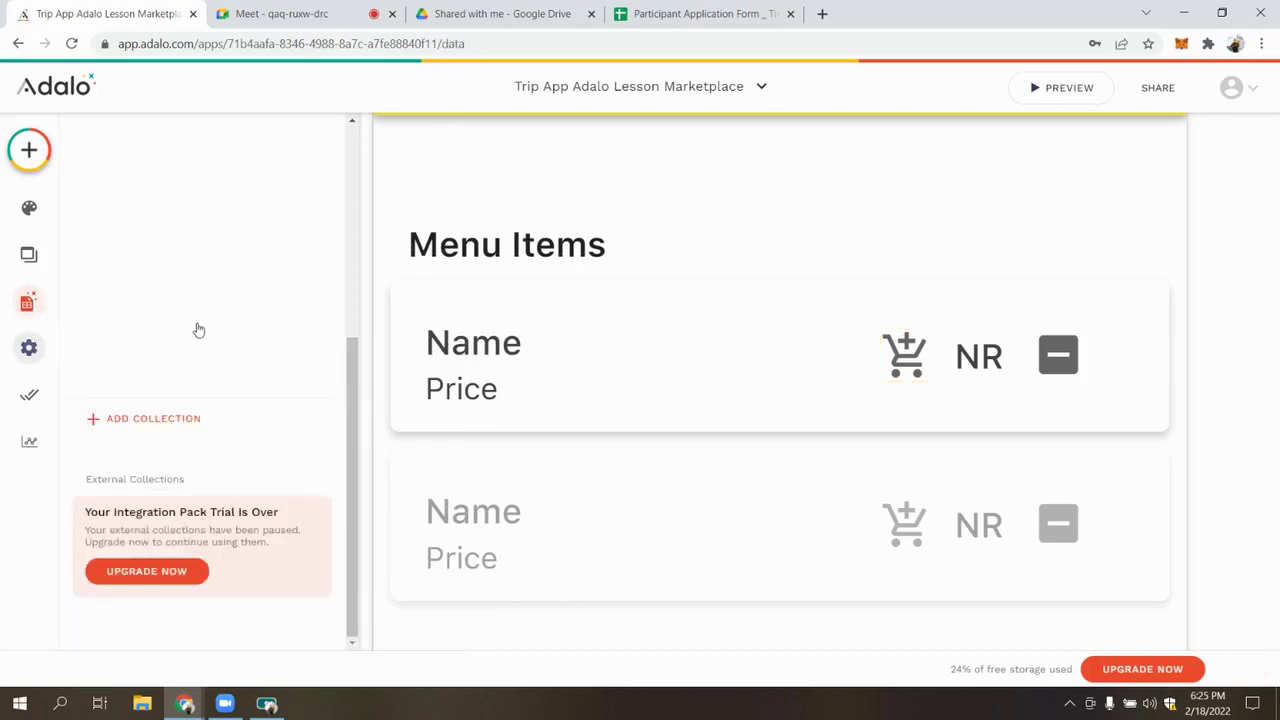
# Inspect the Order collection's Menu Items property, then reselect the add-to-cart icon
pyautogui.scroll(4, 180, 320)
pyautogui.click(160, 349)
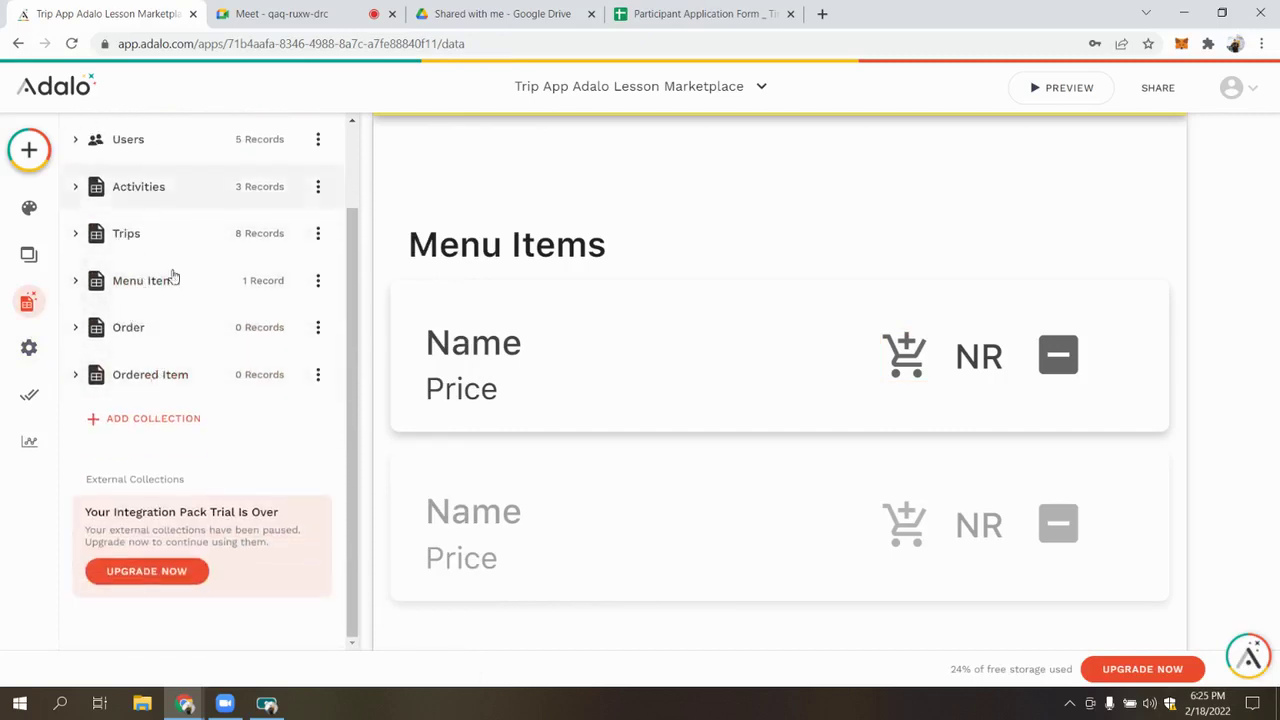
pyautogui.scroll(2, 160, 280)
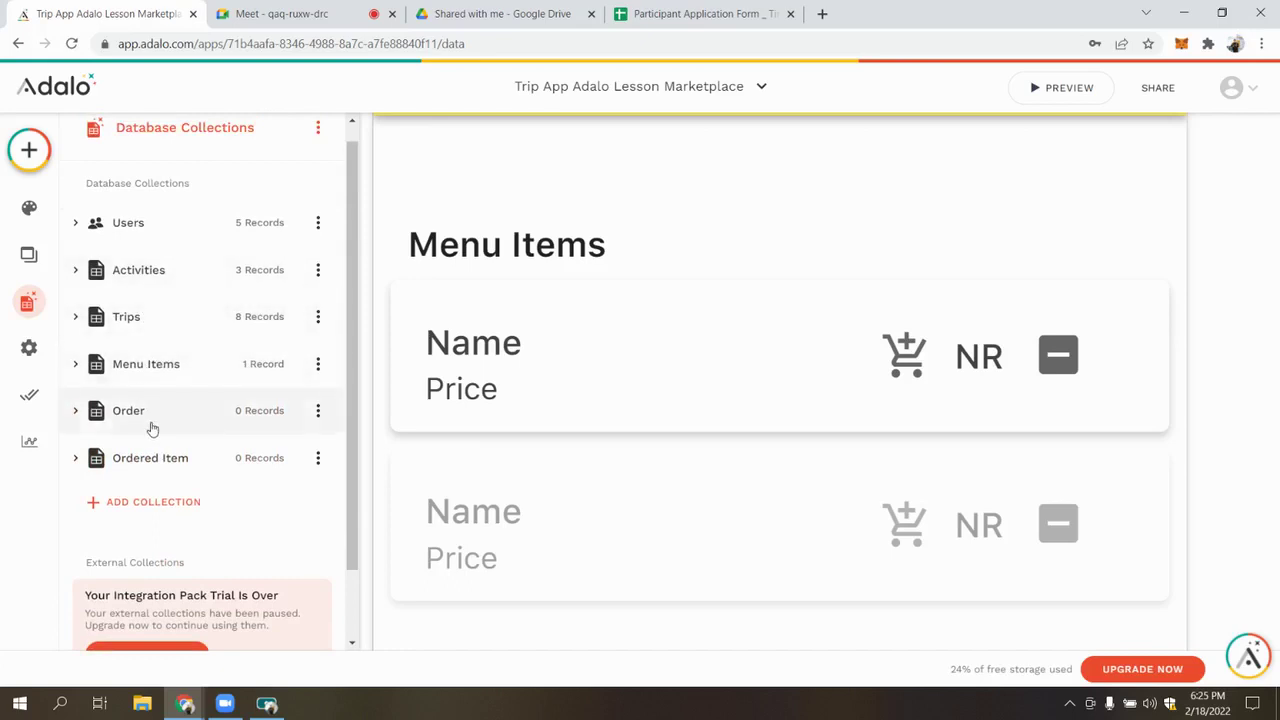
pyautogui.click(152, 425)
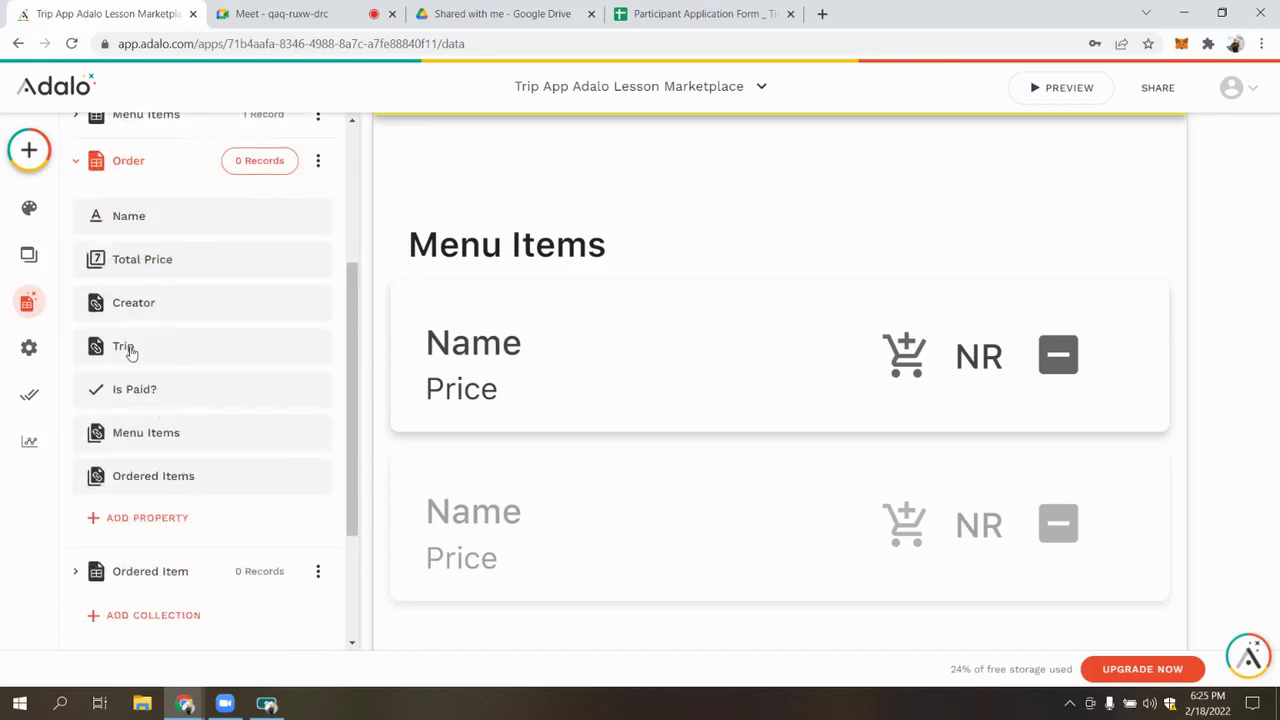
pyautogui.click(158, 449)
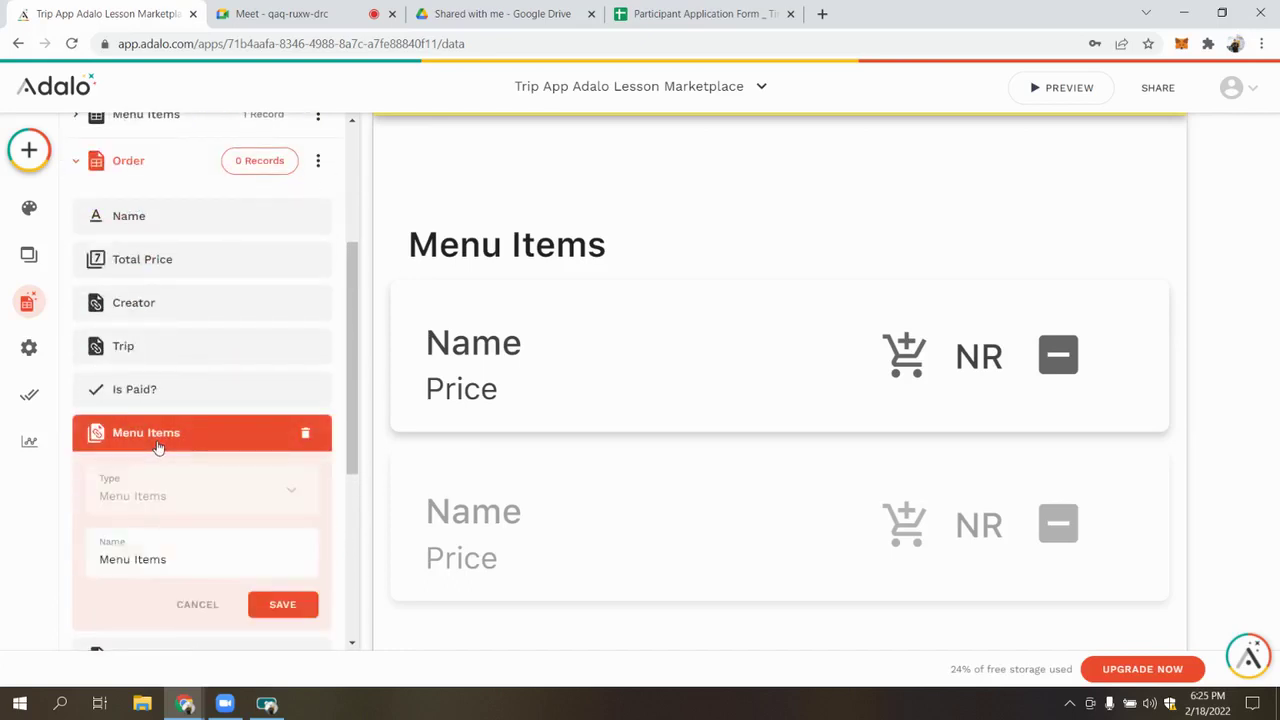
pyautogui.click(160, 455)
pyautogui.click(157, 449)
pyautogui.click(195, 433)
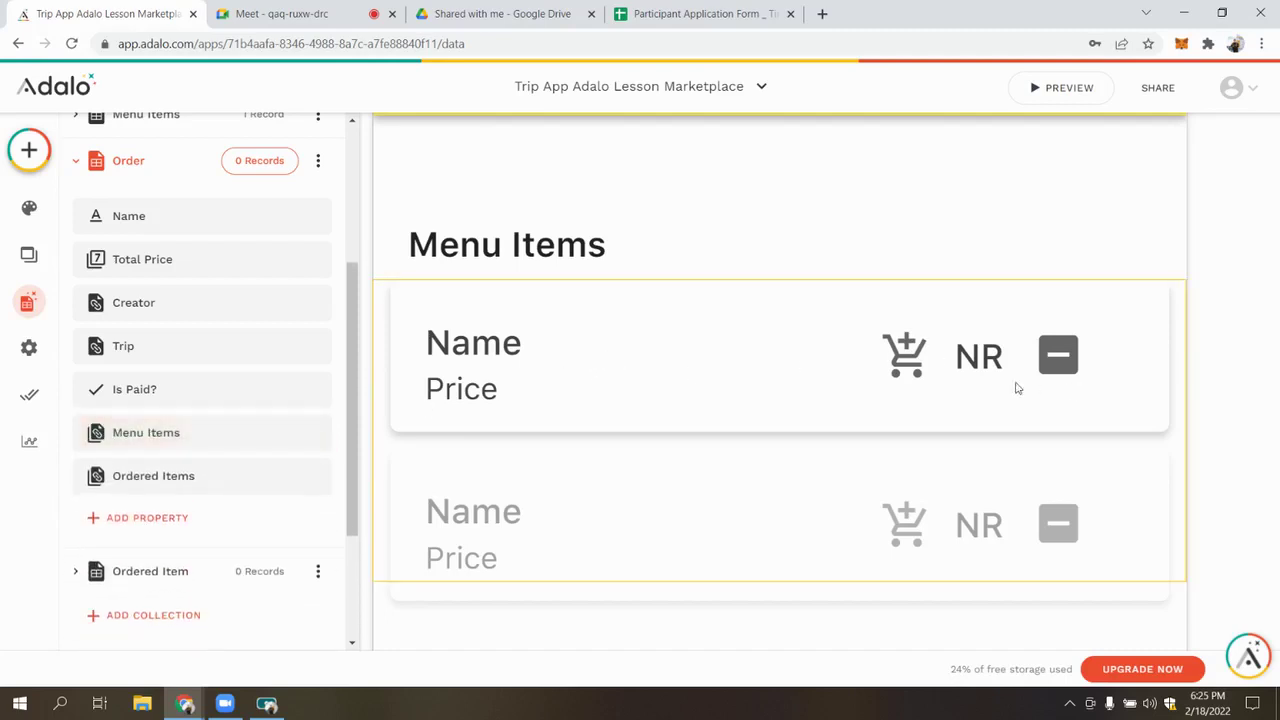
pyautogui.click(902, 365)
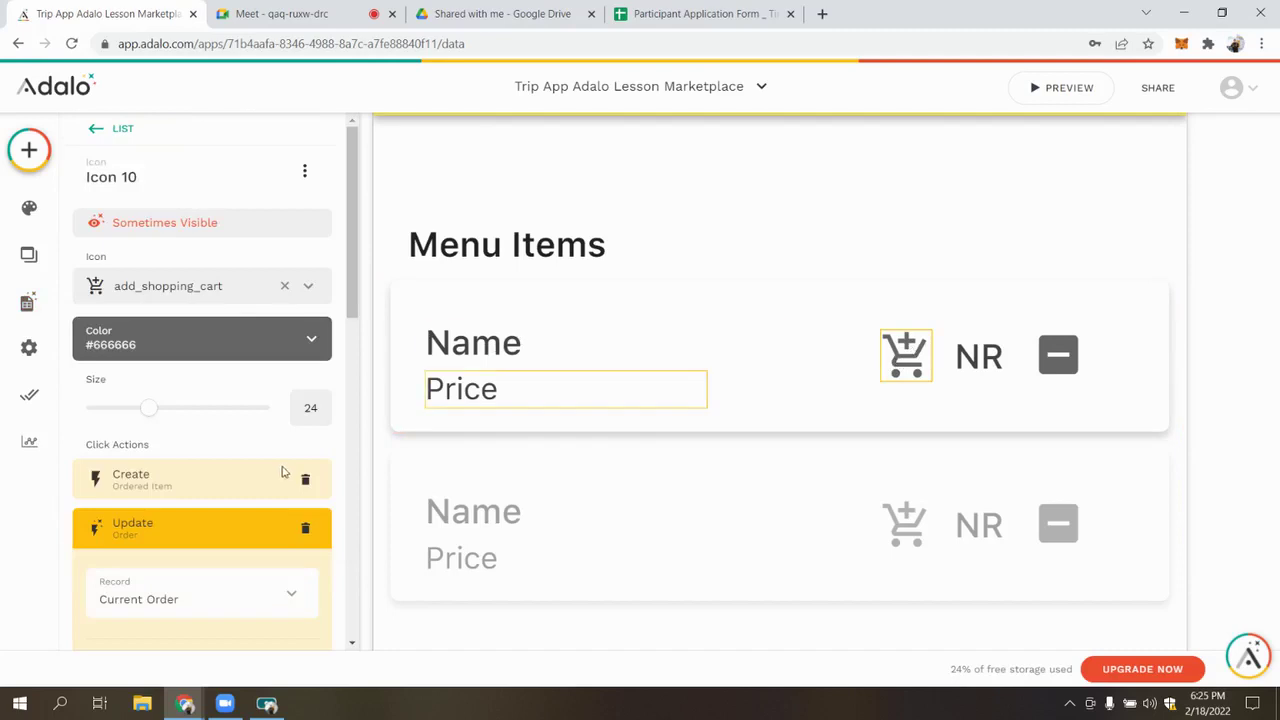
# Make the Update Order condition check all of the Current Order's Menu Items
pyautogui.scroll(-3, 271, 491)
pyautogui.scroll(-8, 165, 455)
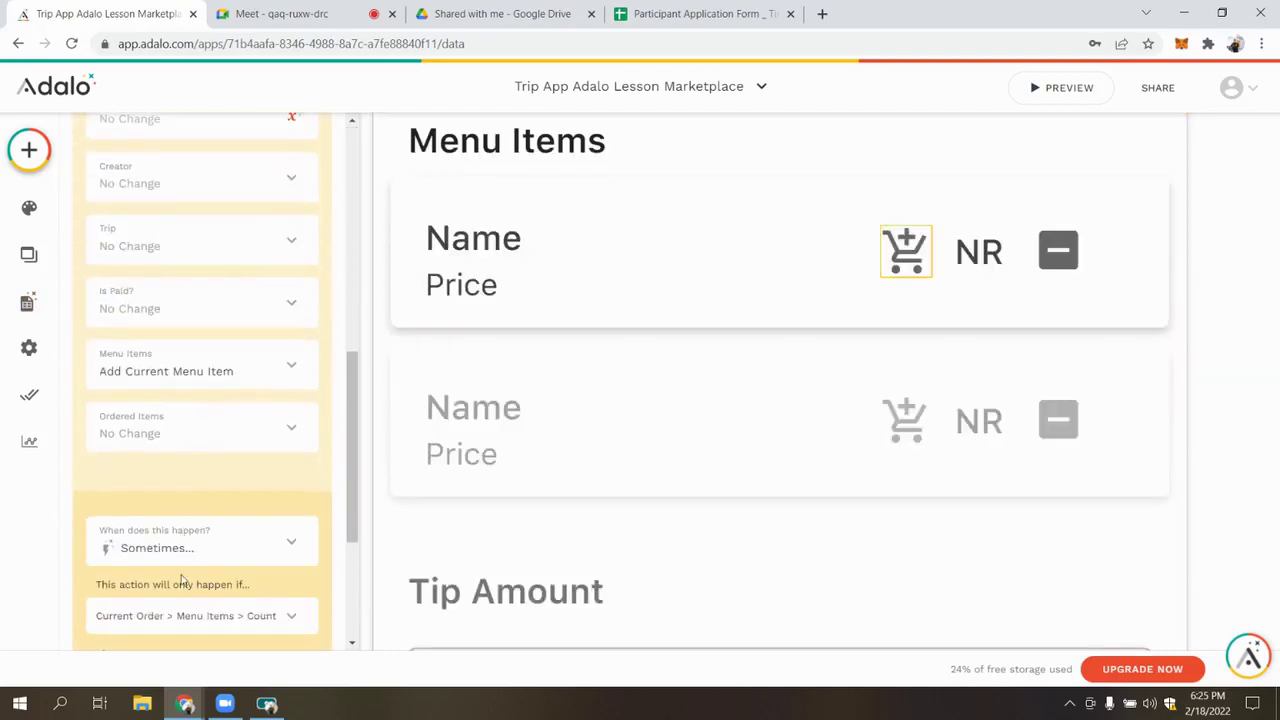
pyautogui.click(243, 419)
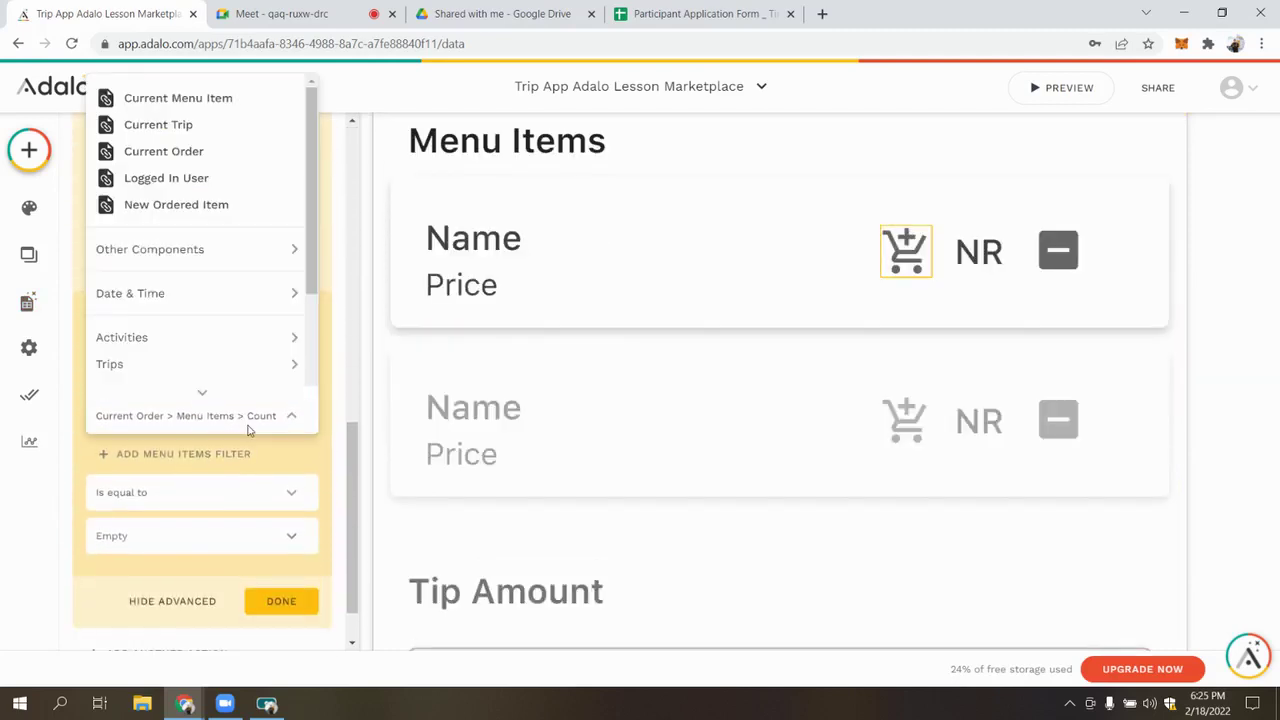
pyautogui.scroll(-3, 214, 365)
pyautogui.moveTo(214, 377)
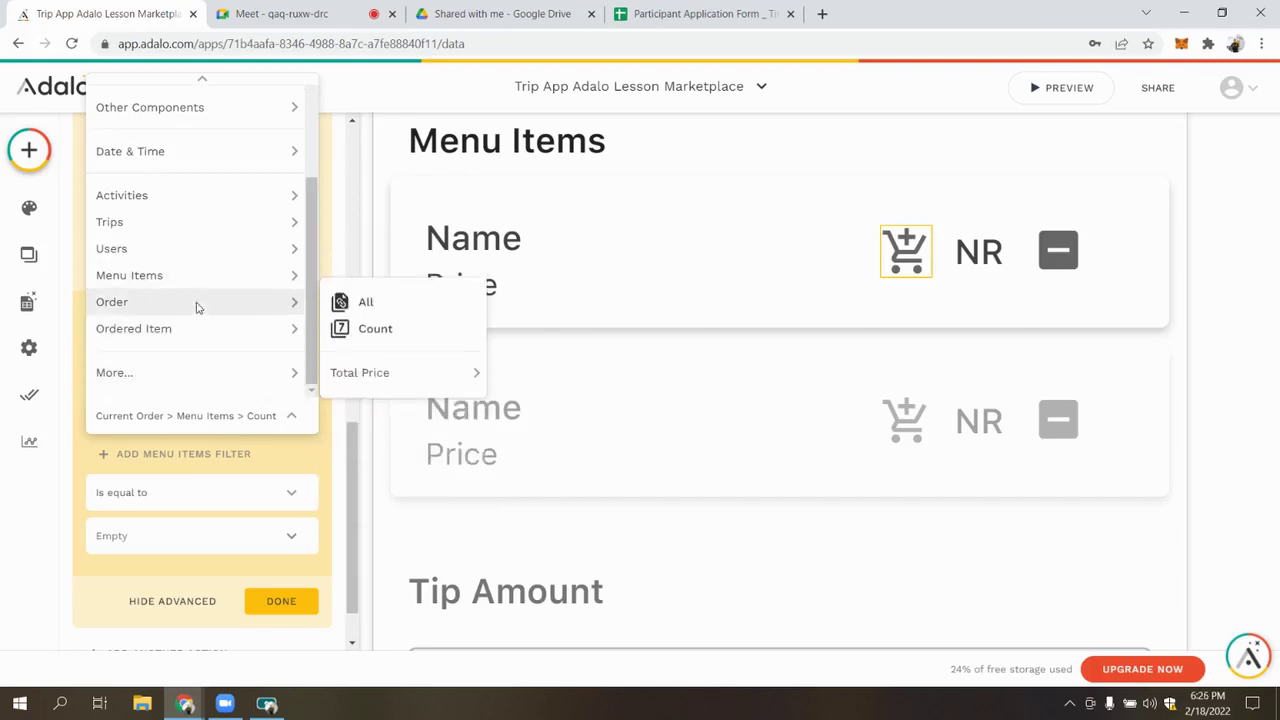
pyautogui.moveTo(354, 404)
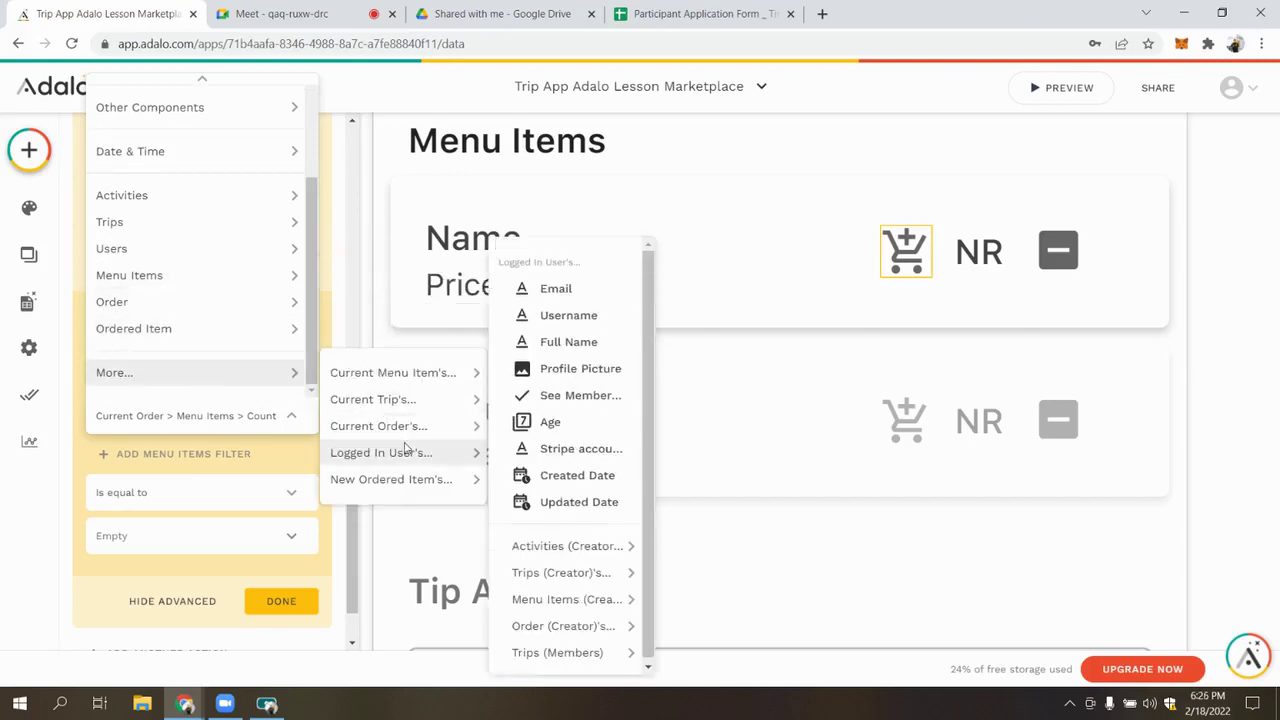
pyautogui.moveTo(472, 424)
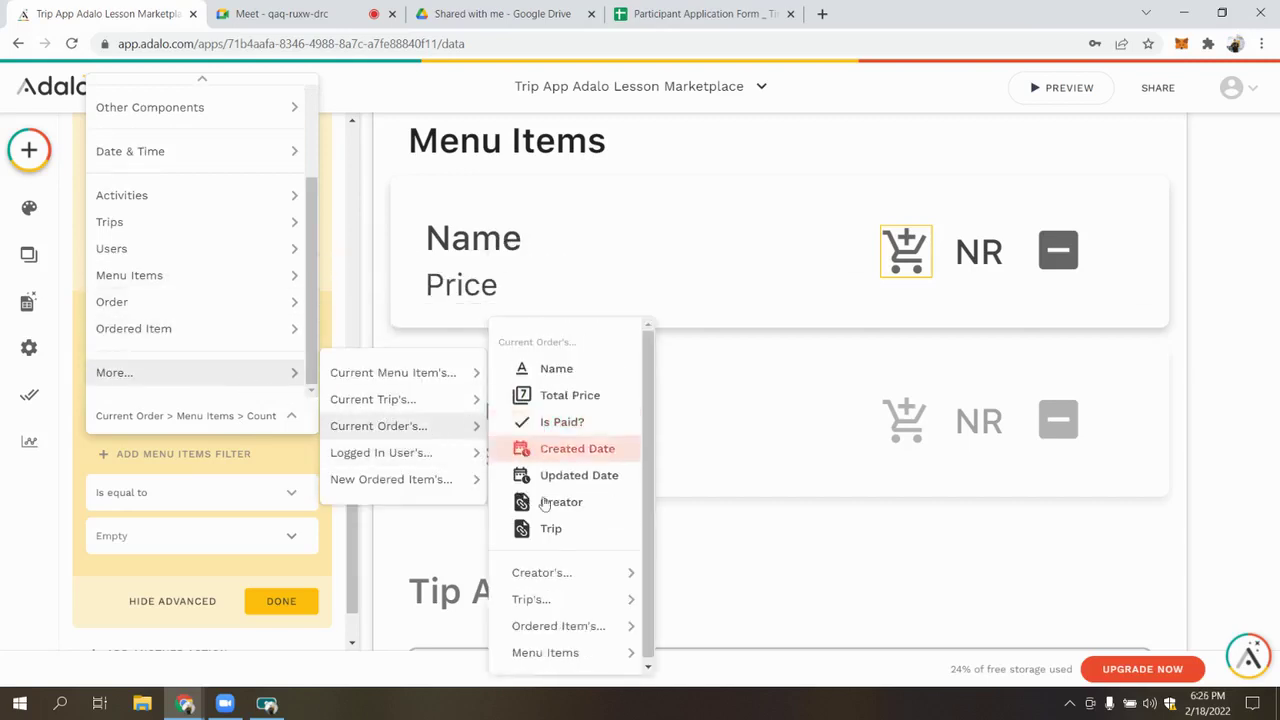
pyautogui.moveTo(580, 652)
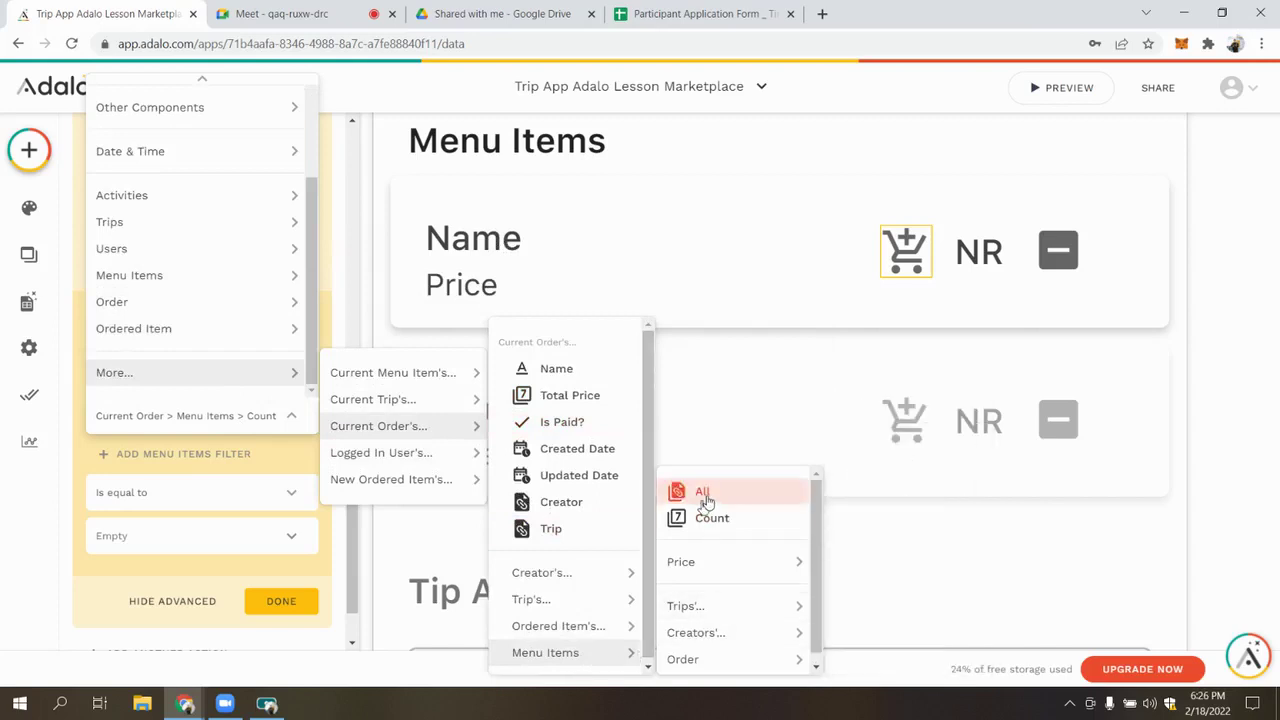
pyautogui.click(703, 493)
# Set the condition to 'Does not contain' the Current Menu Item and finish the action
pyautogui.click(177, 451)
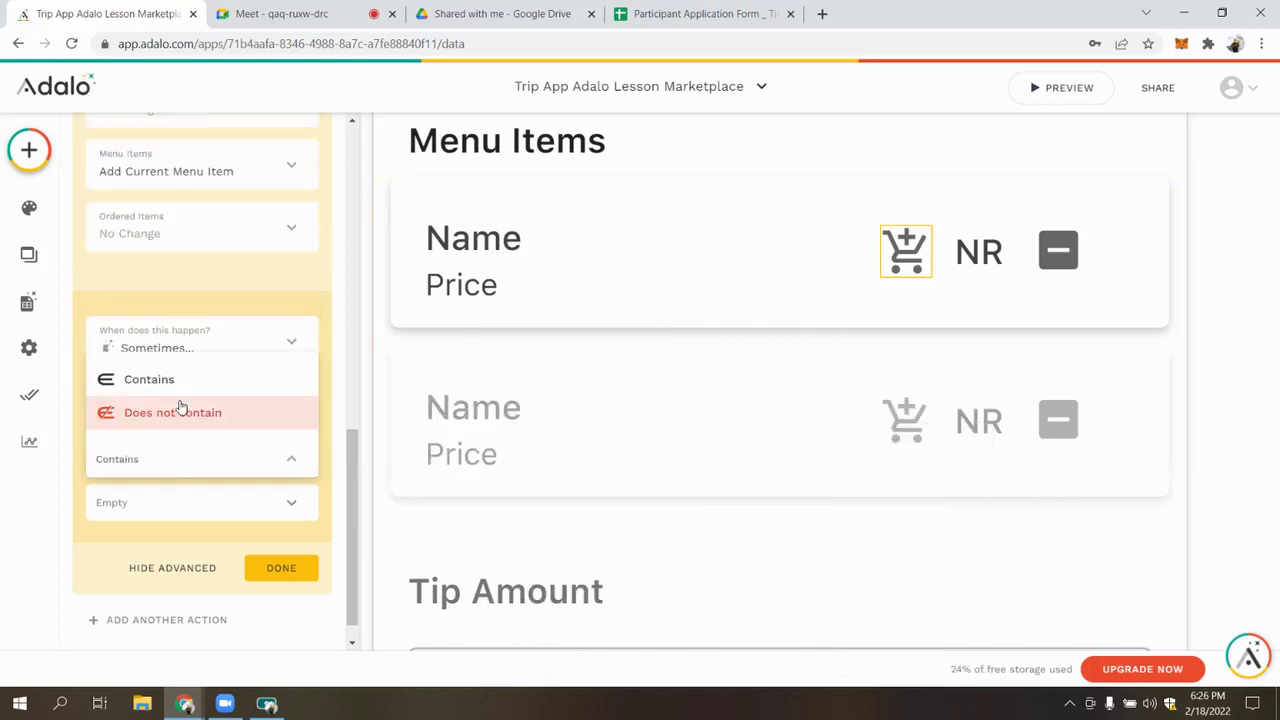
pyautogui.click(180, 410)
pyautogui.click(306, 500)
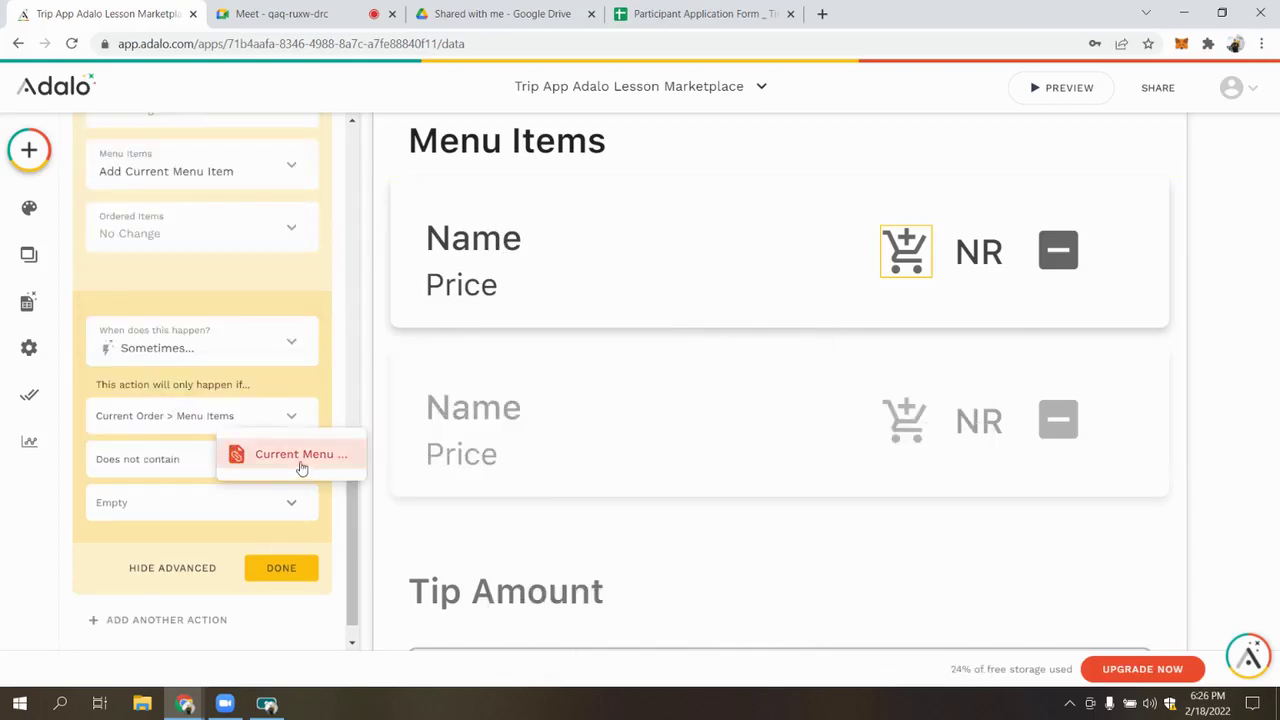
pyautogui.click(298, 466)
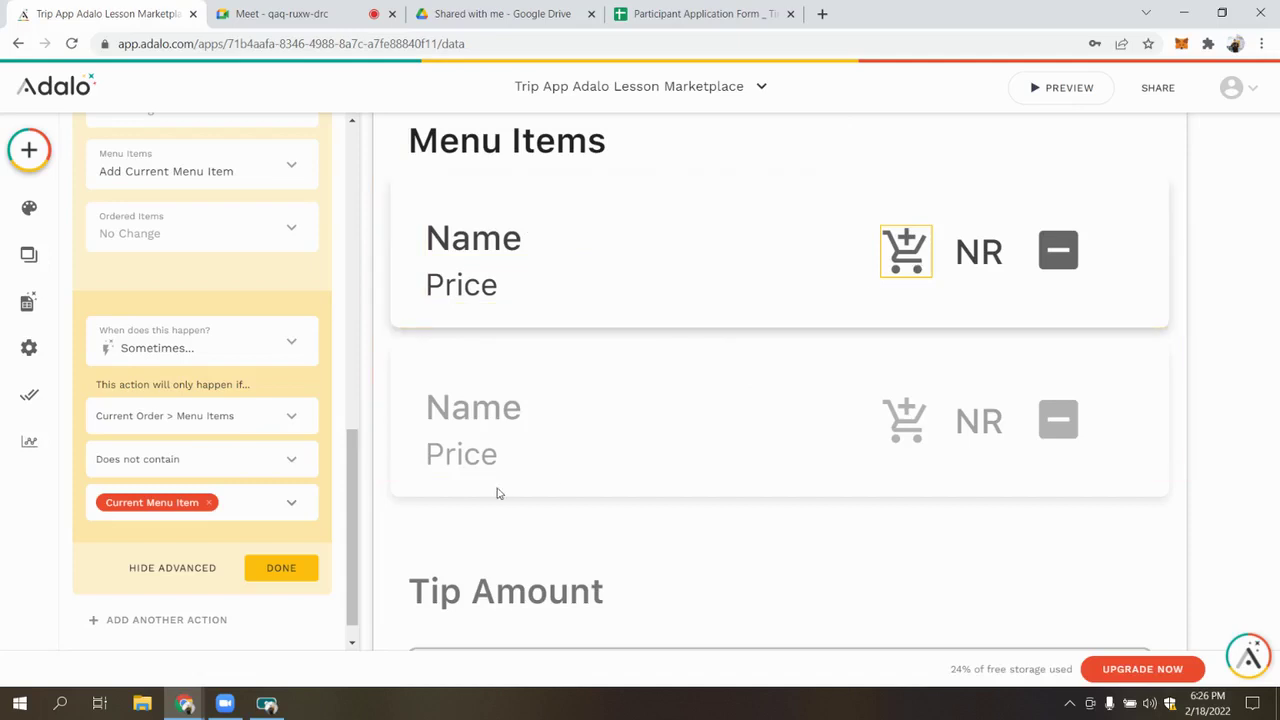
pyautogui.scroll(1, 228, 435)
pyautogui.scroll(3, 234, 303)
pyautogui.scroll(-4, 194, 491)
pyautogui.click(282, 568)
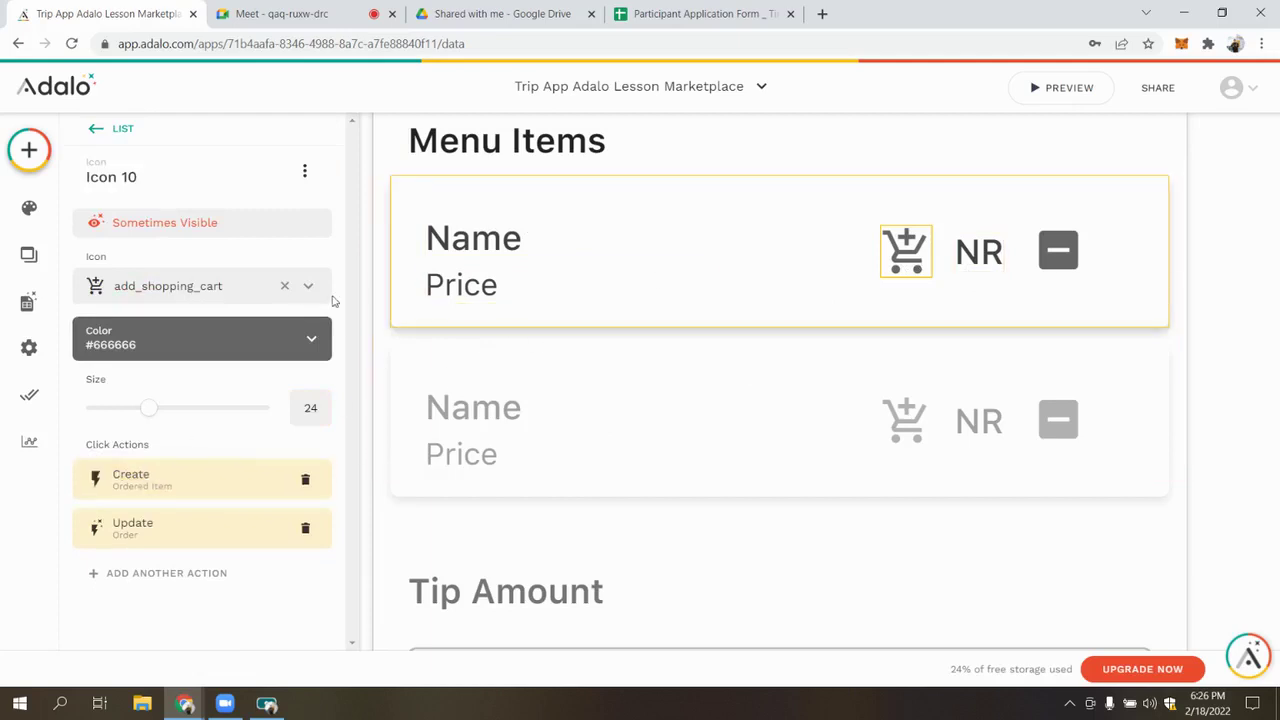
# Delete the NR text from the menu item card, then return to the Google Meet call
pyautogui.click(976, 242)
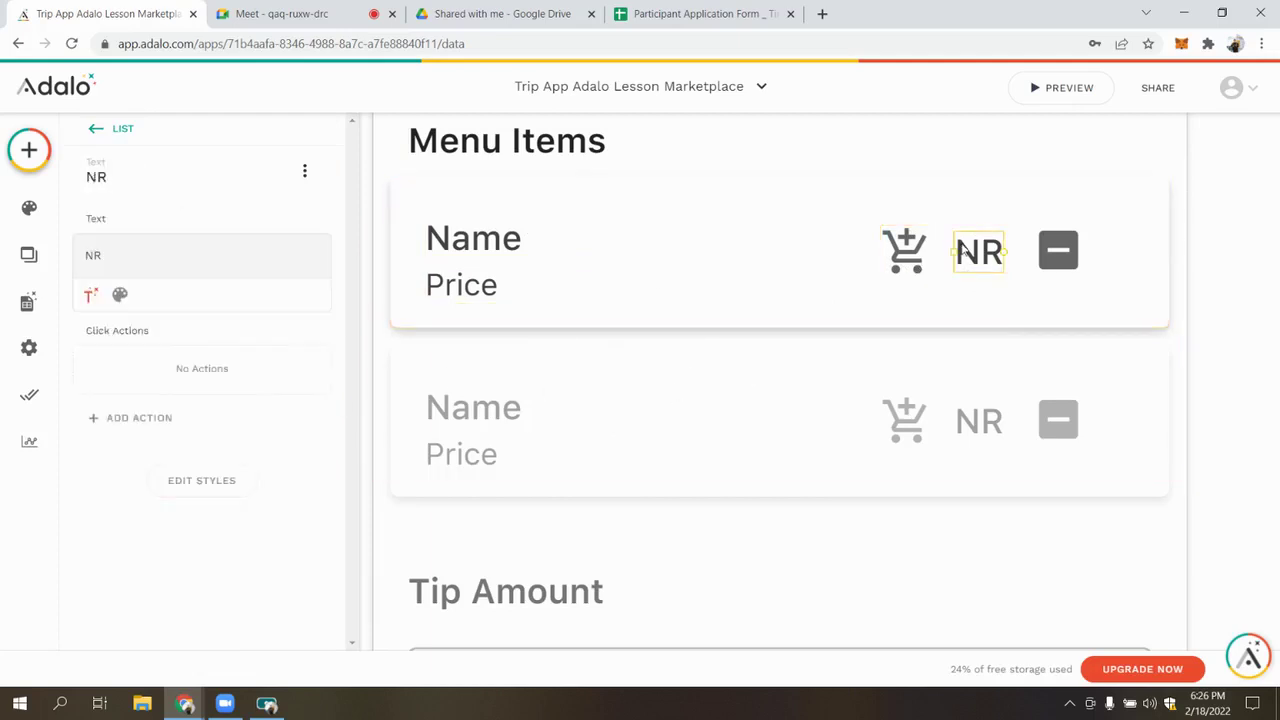
pyautogui.doubleClick(166, 255)
pyautogui.click(171, 252)
pyautogui.doubleClick(171, 252)
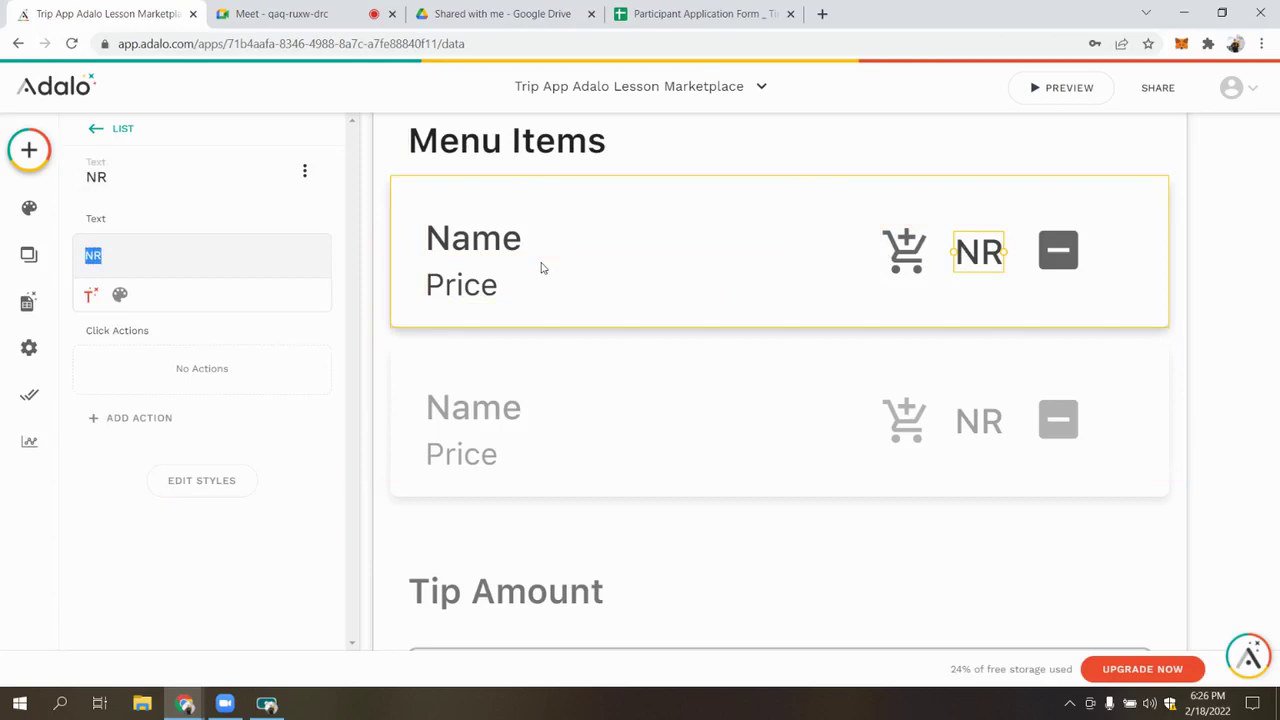
pyautogui.scroll(-5, 541, 268)
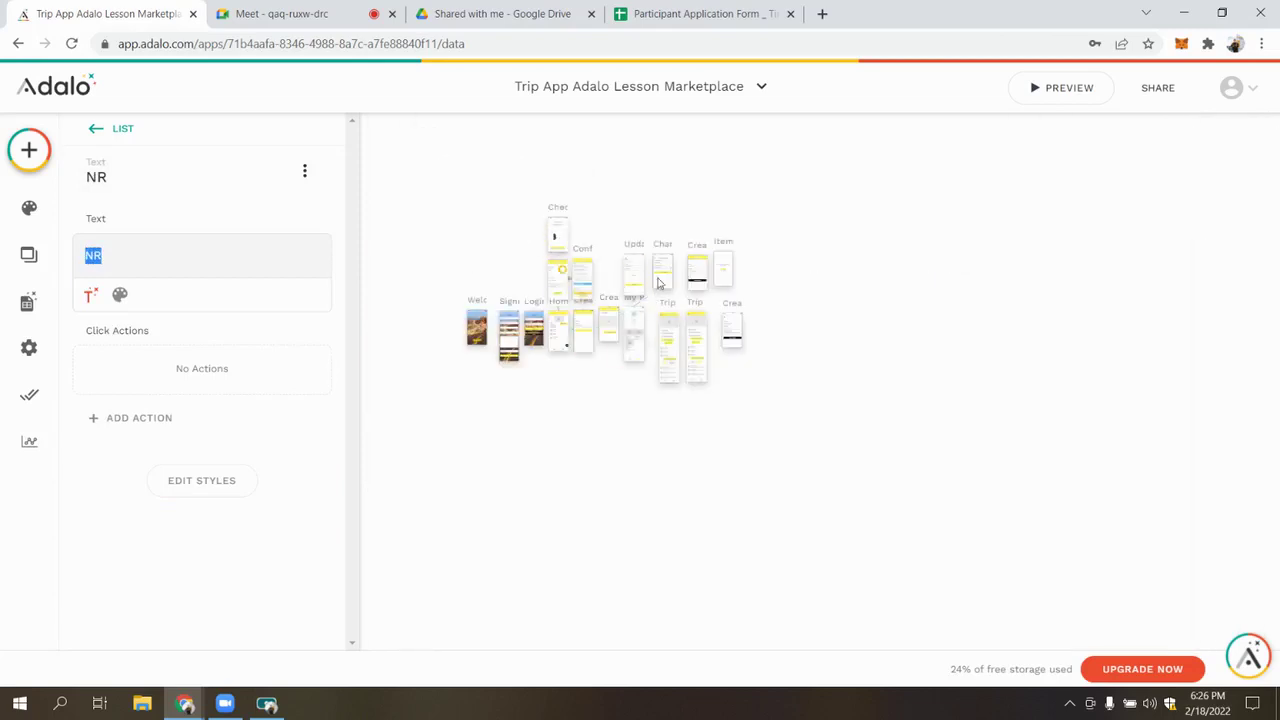
pyautogui.scroll(3, 565, 296)
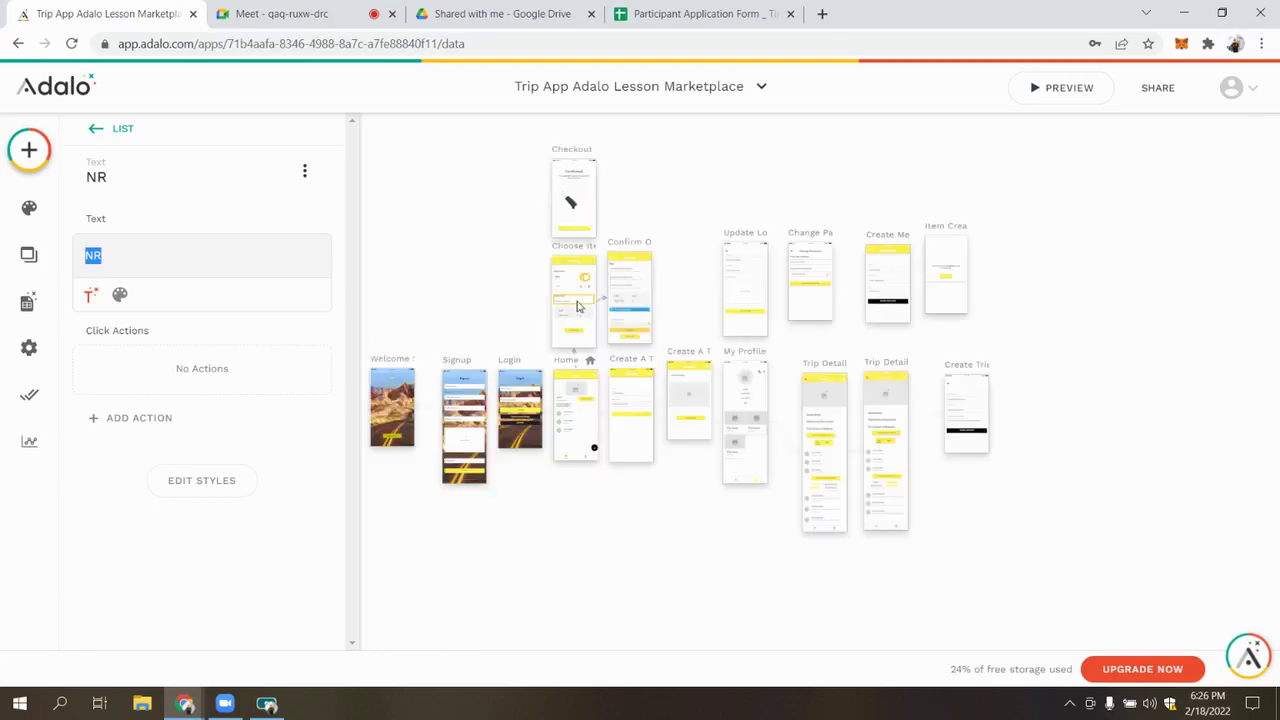
pyautogui.scroll(3, 577, 306)
pyautogui.scroll(3, 565, 260)
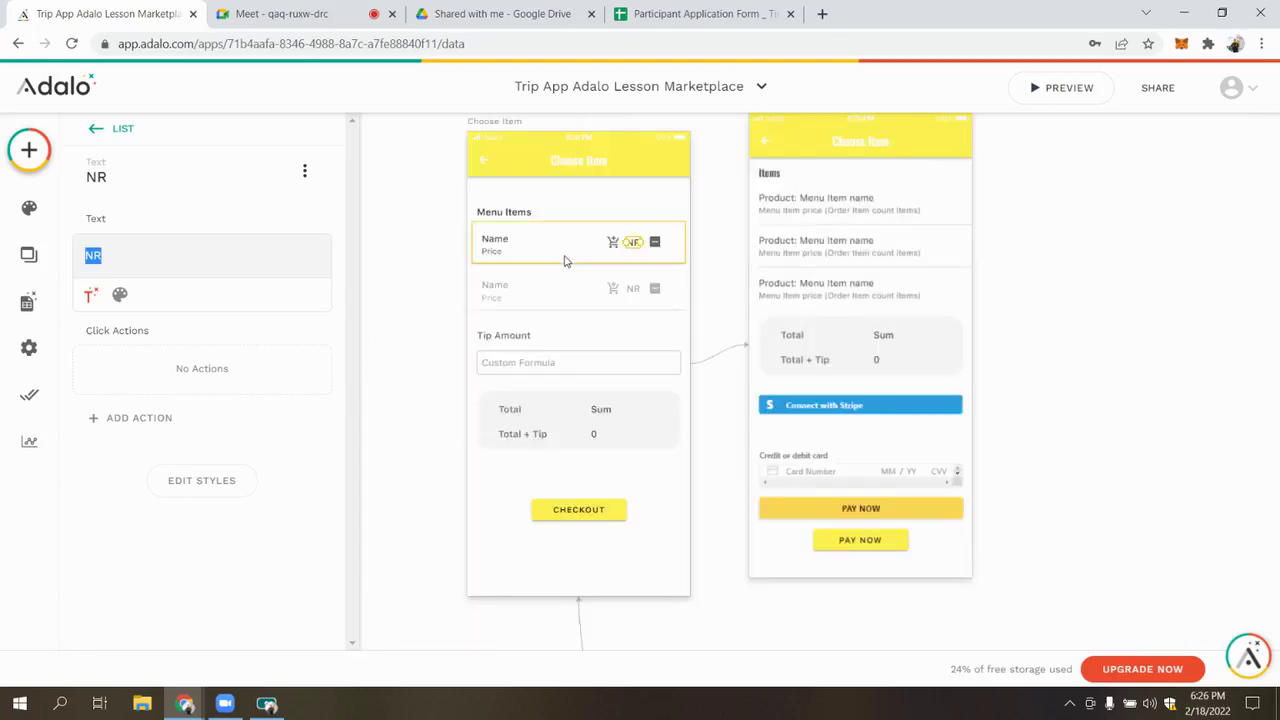
pyautogui.scroll(3, 565, 260)
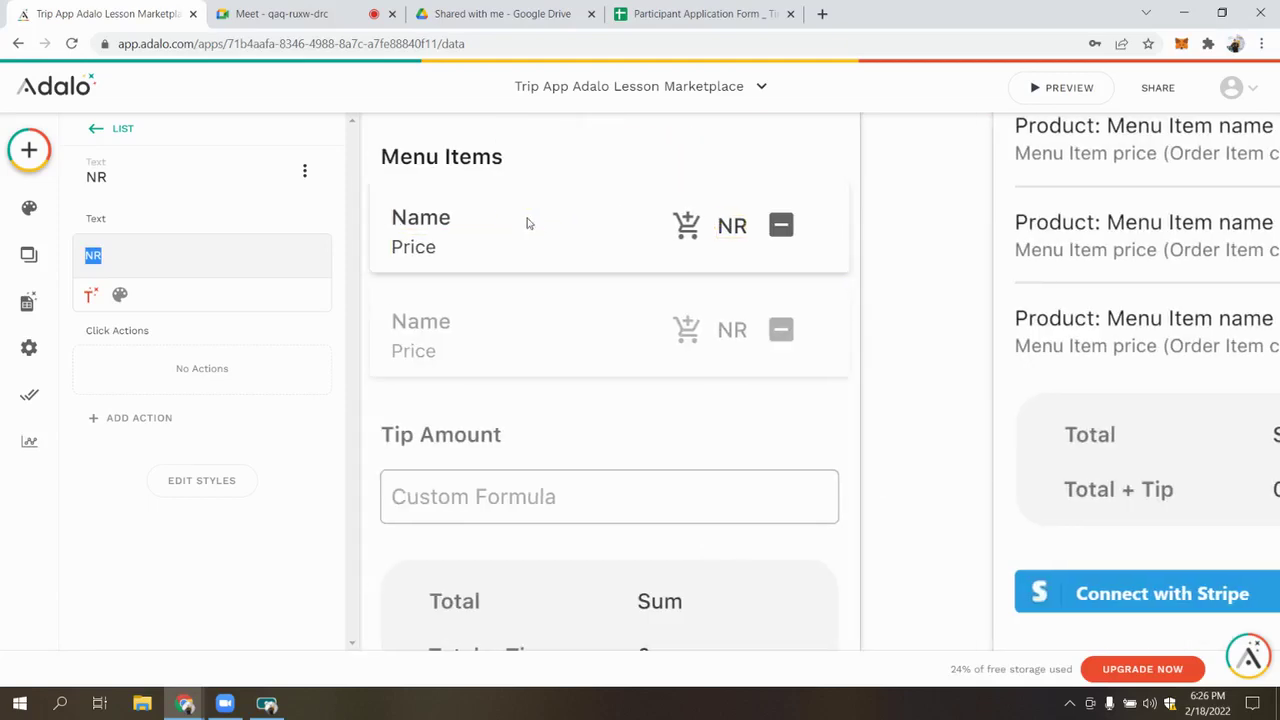
pyautogui.doubleClick(262, 256)
pyautogui.press('BackSpace')
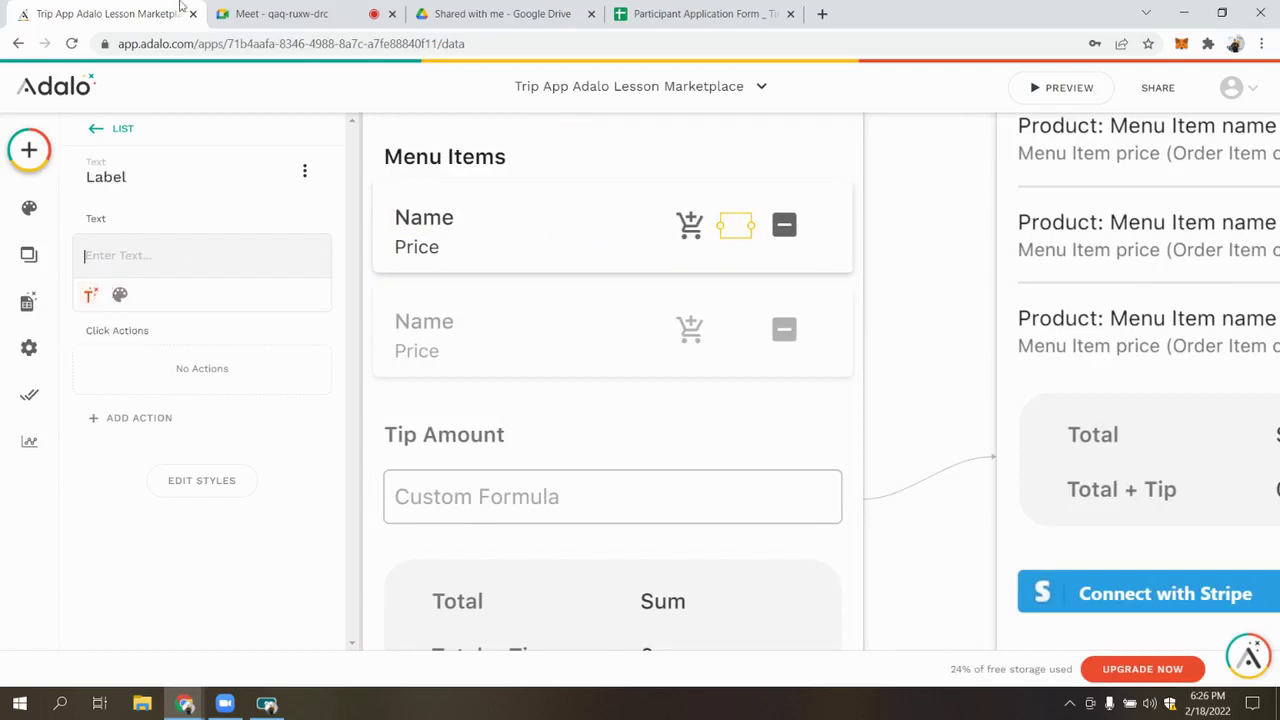
pyautogui.click(265, 13)
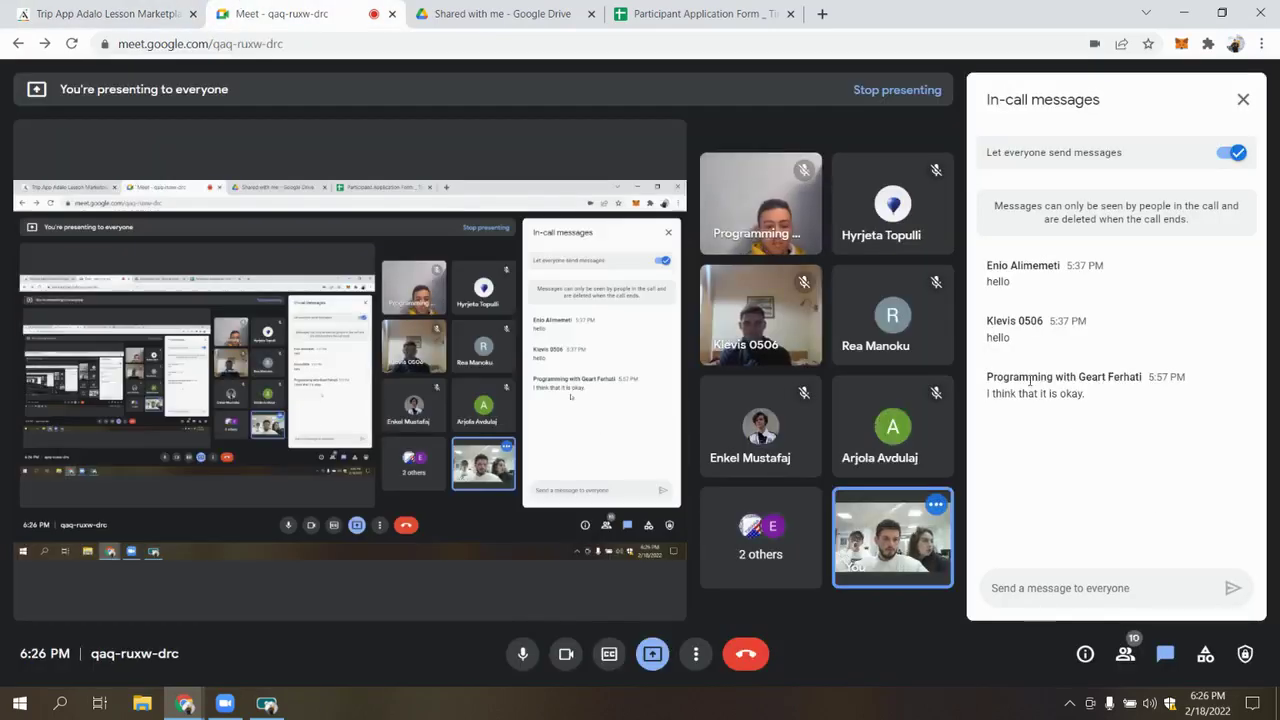
pyautogui.moveTo(935, 392)
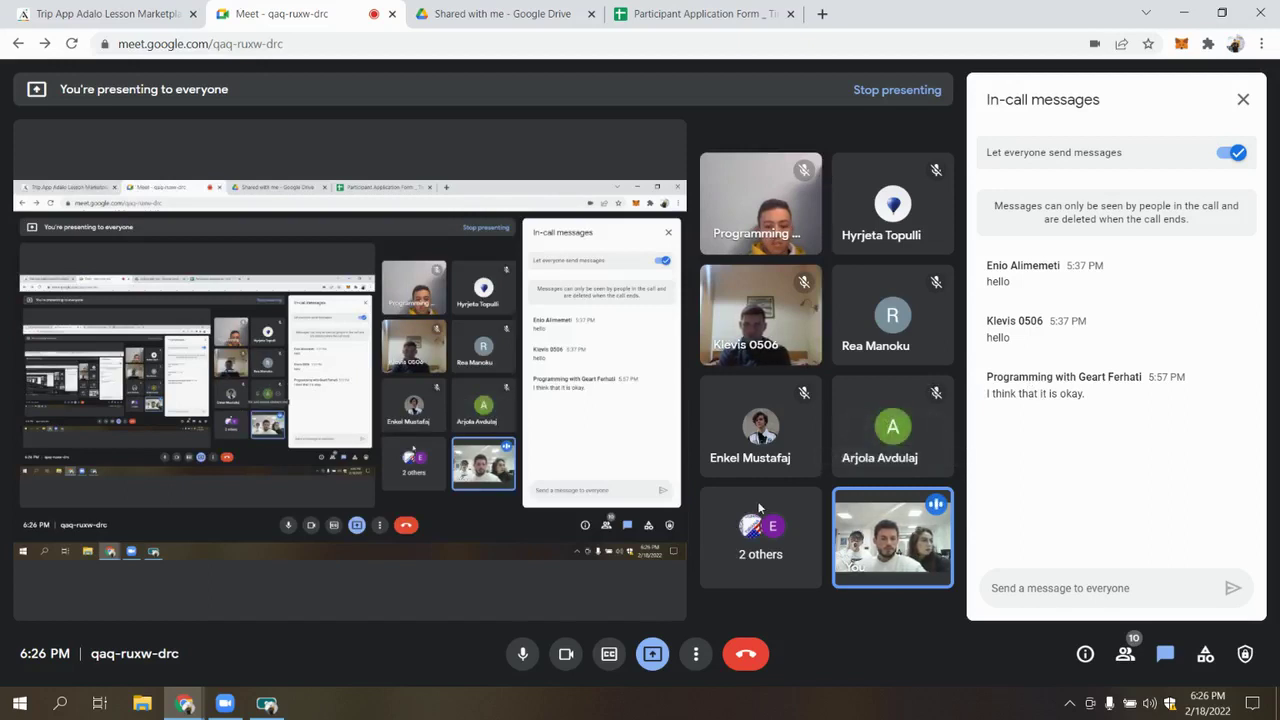
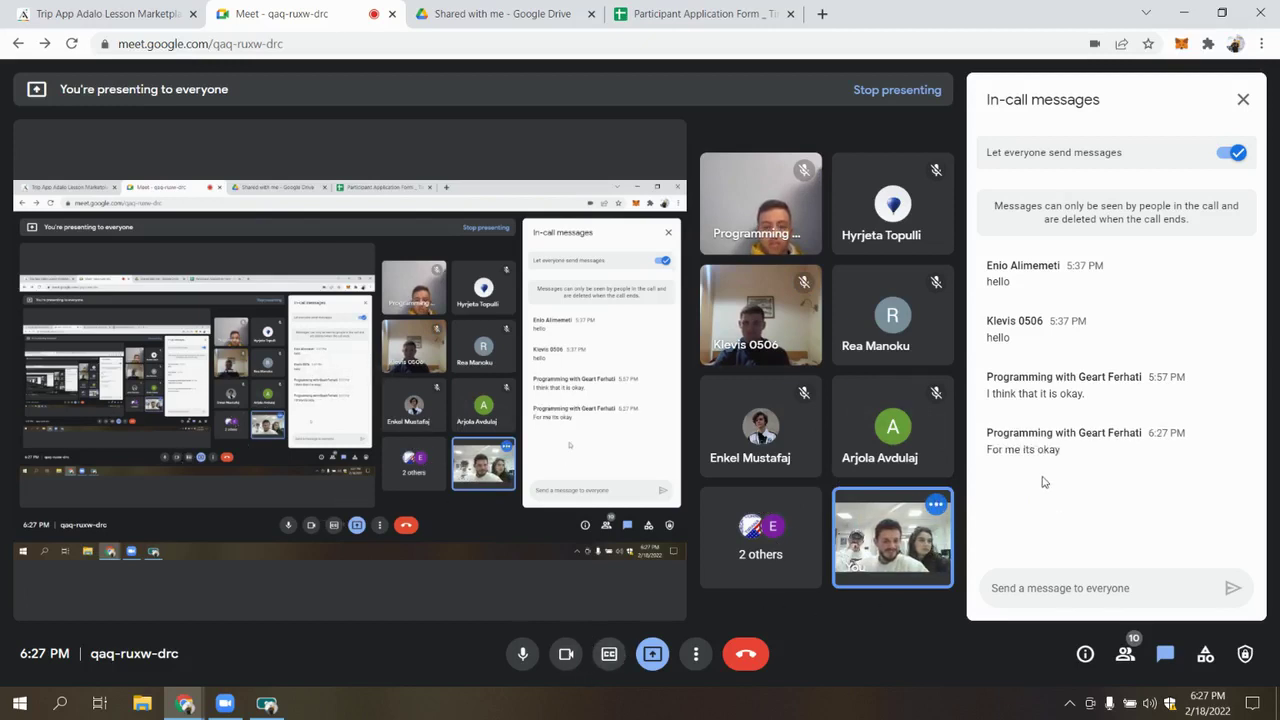
# Clear the chat selection and scroll through the Google Meet participant list
pyautogui.doubleClick(1050, 448)
pyautogui.click(1075, 460)
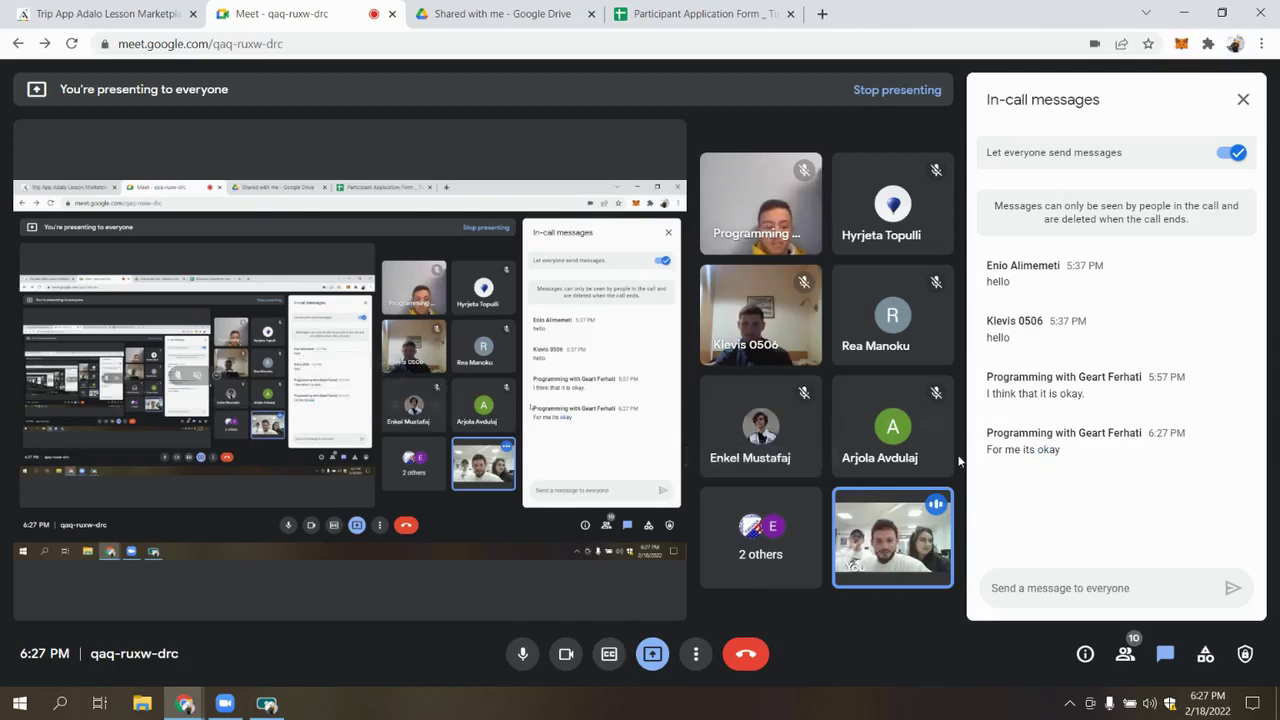
pyautogui.click(1125, 655)
pyautogui.scroll(-2, 1018, 546)
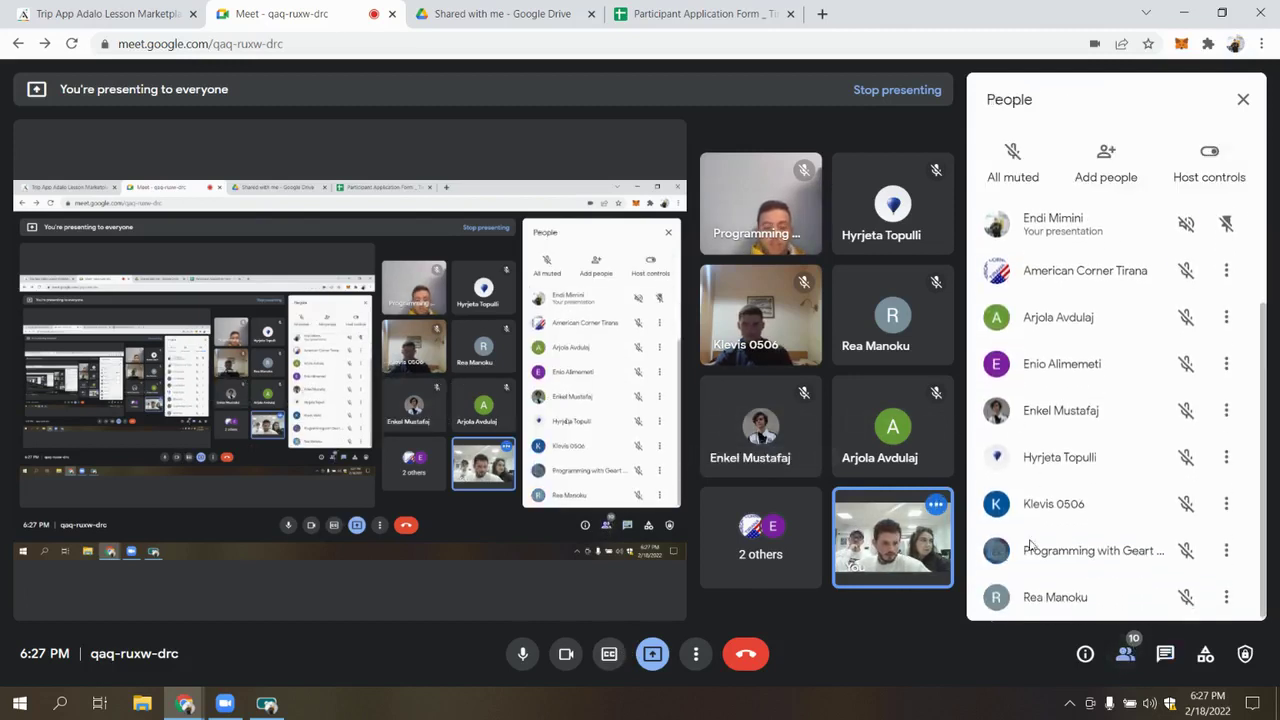
pyautogui.scroll(3, 1070, 525)
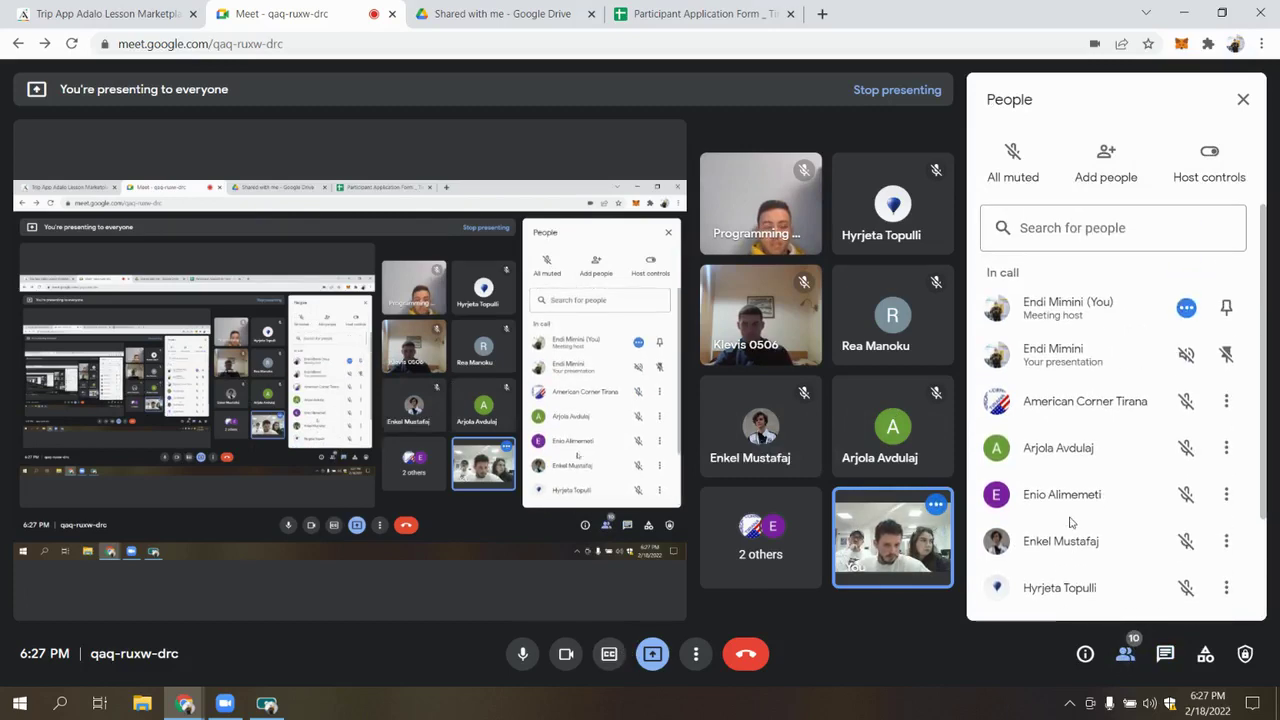
pyautogui.scroll(-3, 1070, 522)
pyautogui.scroll(3, 1070, 522)
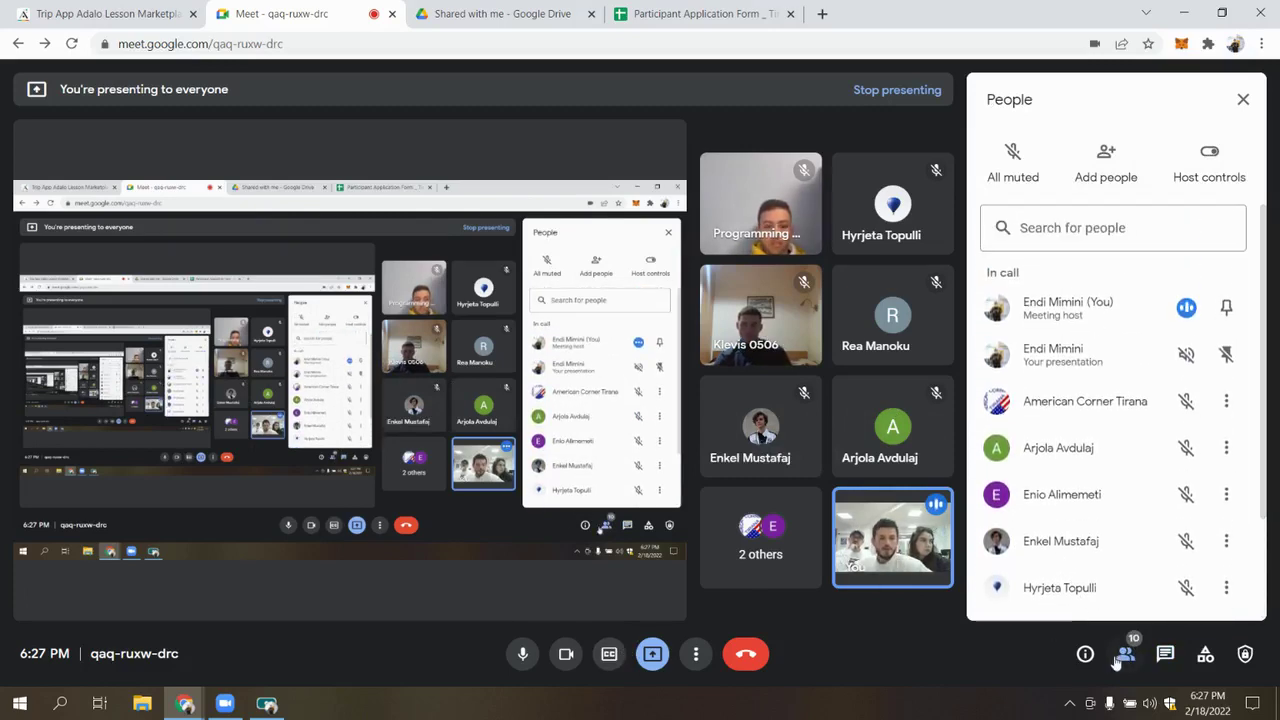
# Close the participant list, reopen in-call messages, and return to the Adalo editor tab
pyautogui.click(1122, 655)
pyautogui.click(1165, 654)
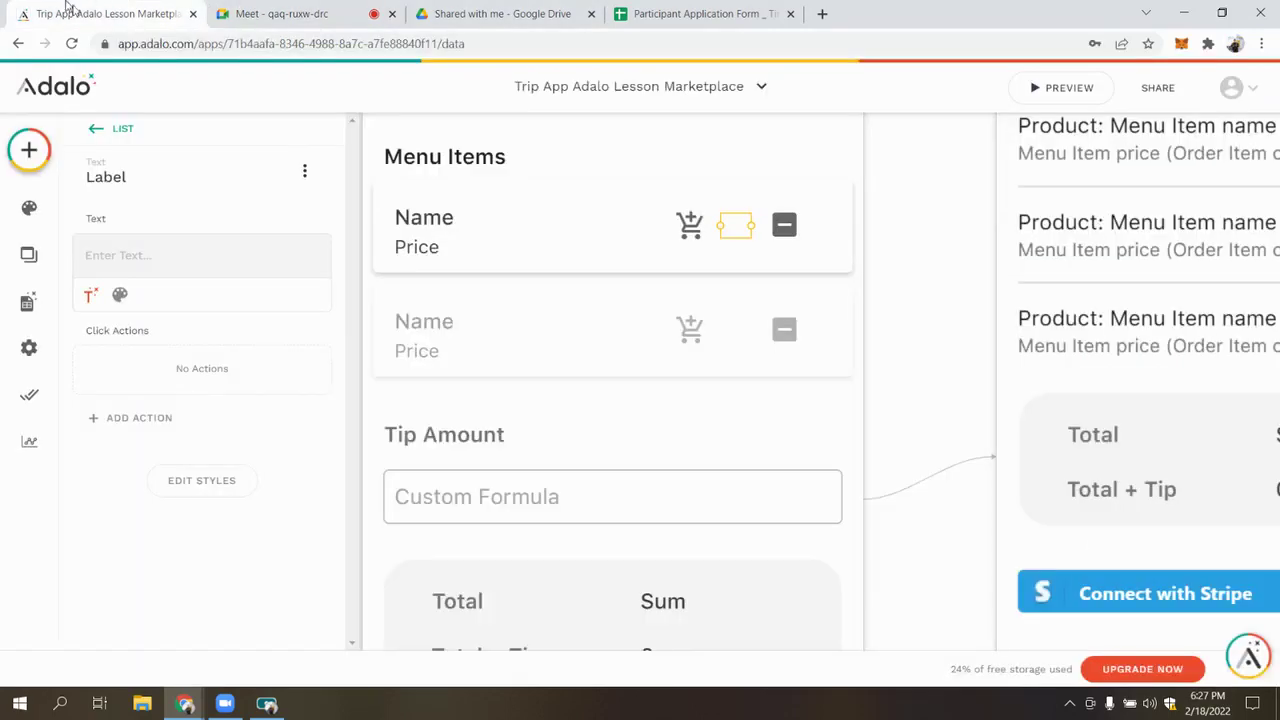
pyautogui.click(100, 14)
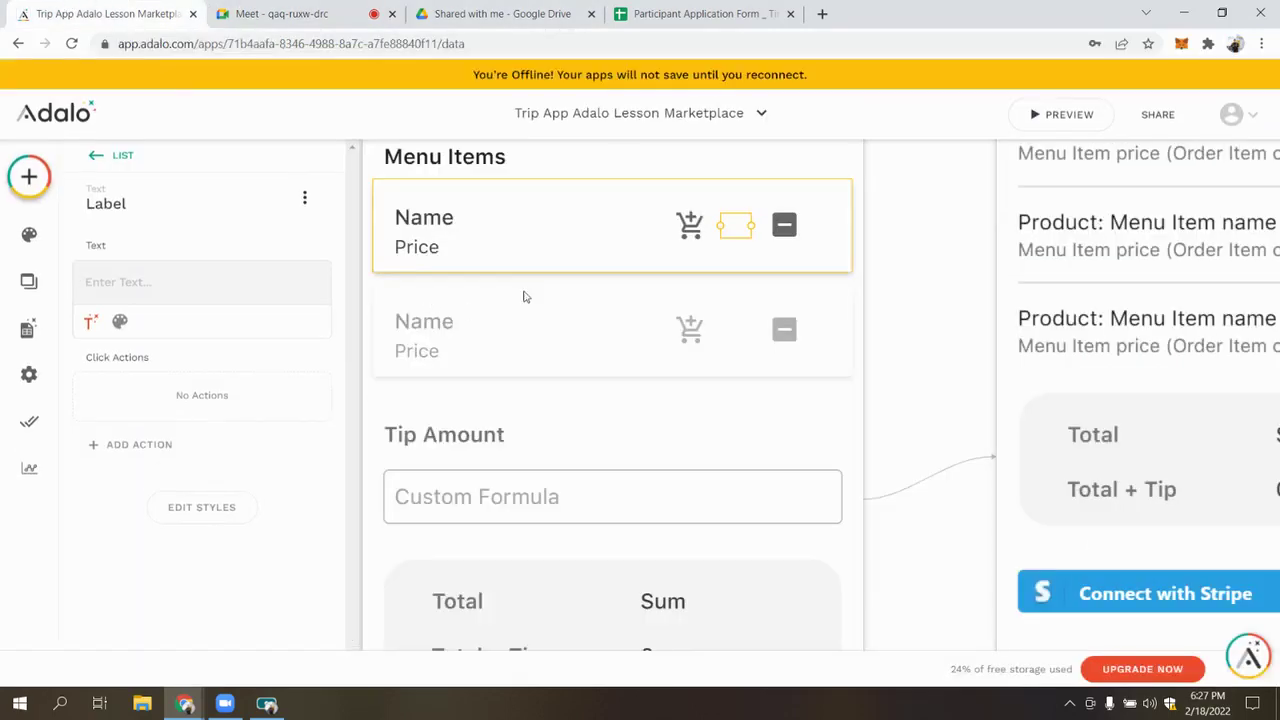
# Bind the label text to Magic Text Current Order > Ordered Items > Count
pyautogui.click(297, 256)
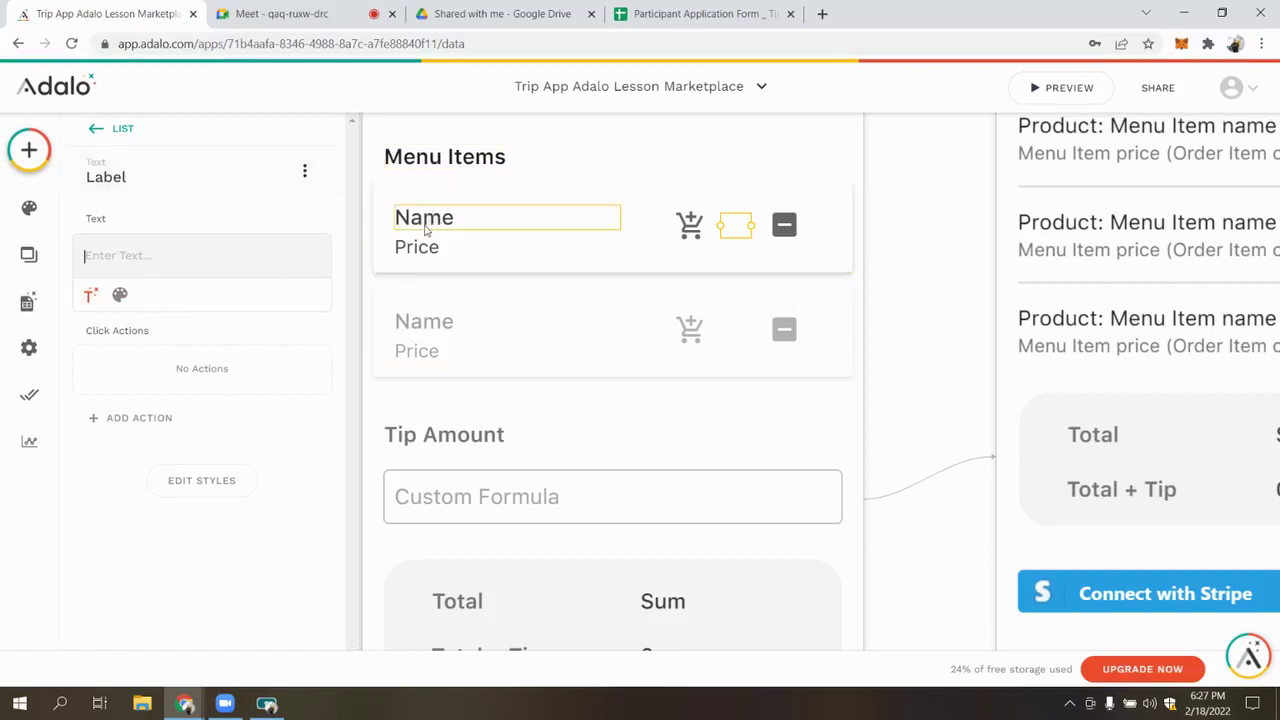
pyautogui.click(89, 298)
pyautogui.moveTo(160, 419)
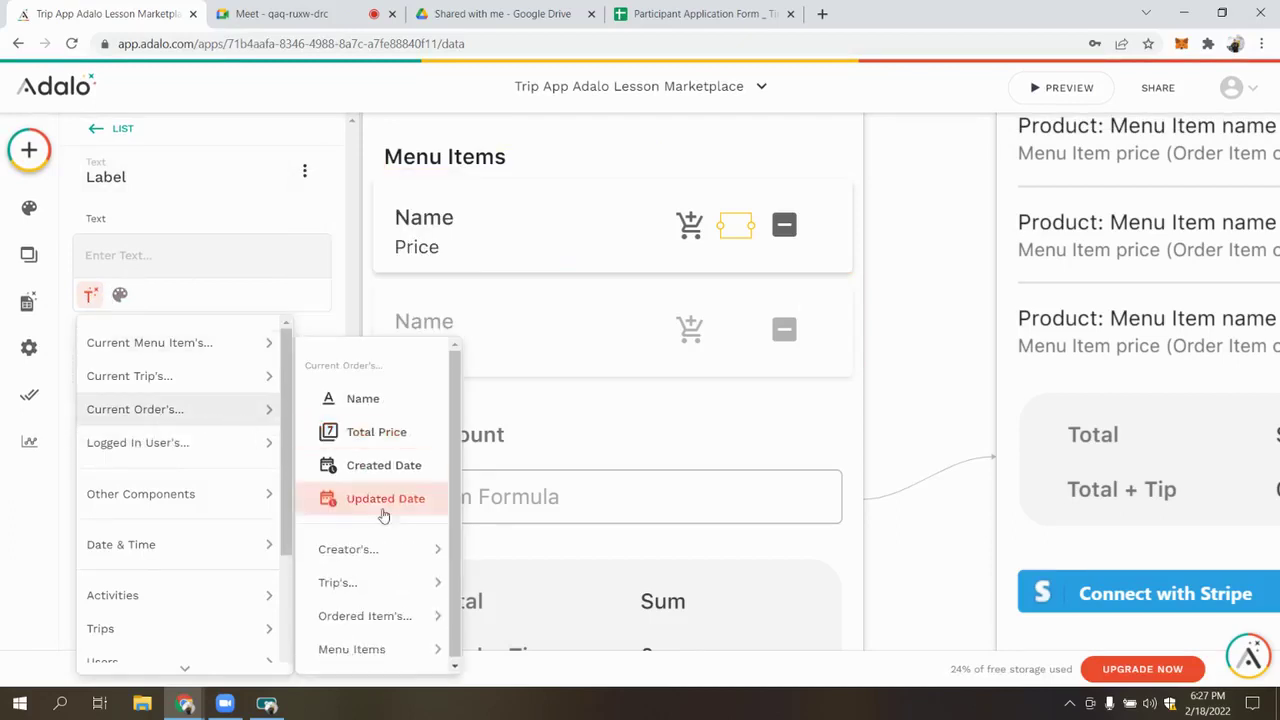
pyautogui.moveTo(378, 596)
pyautogui.moveTo(370, 645)
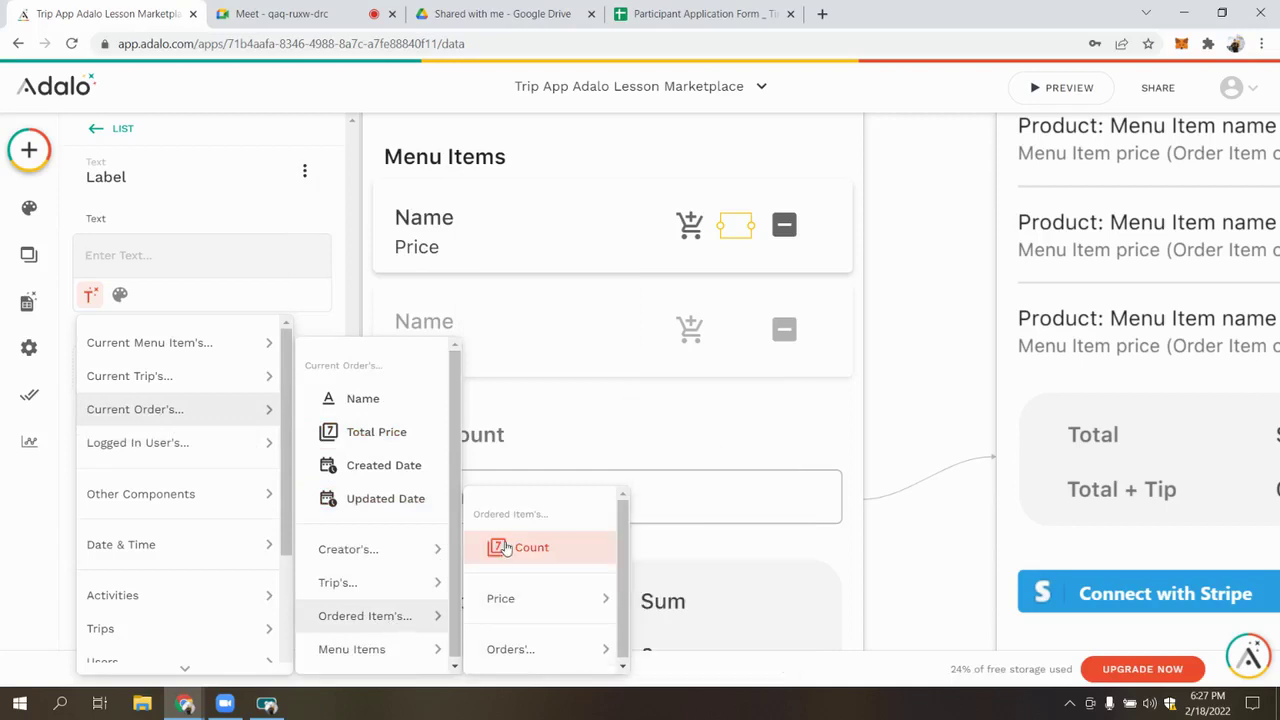
pyautogui.click(530, 547)
pyautogui.click(177, 270)
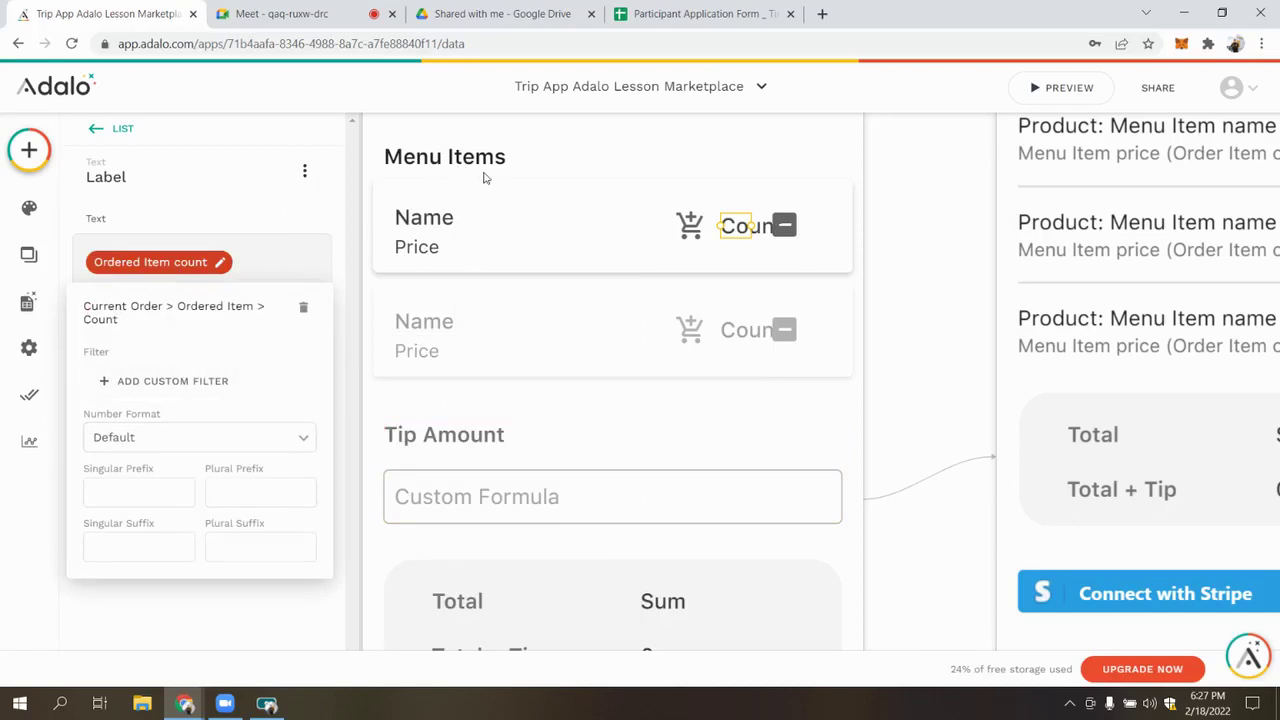
# Add a custom filter on the count: Name of order equals Current Order > Name
pyautogui.click(172, 381)
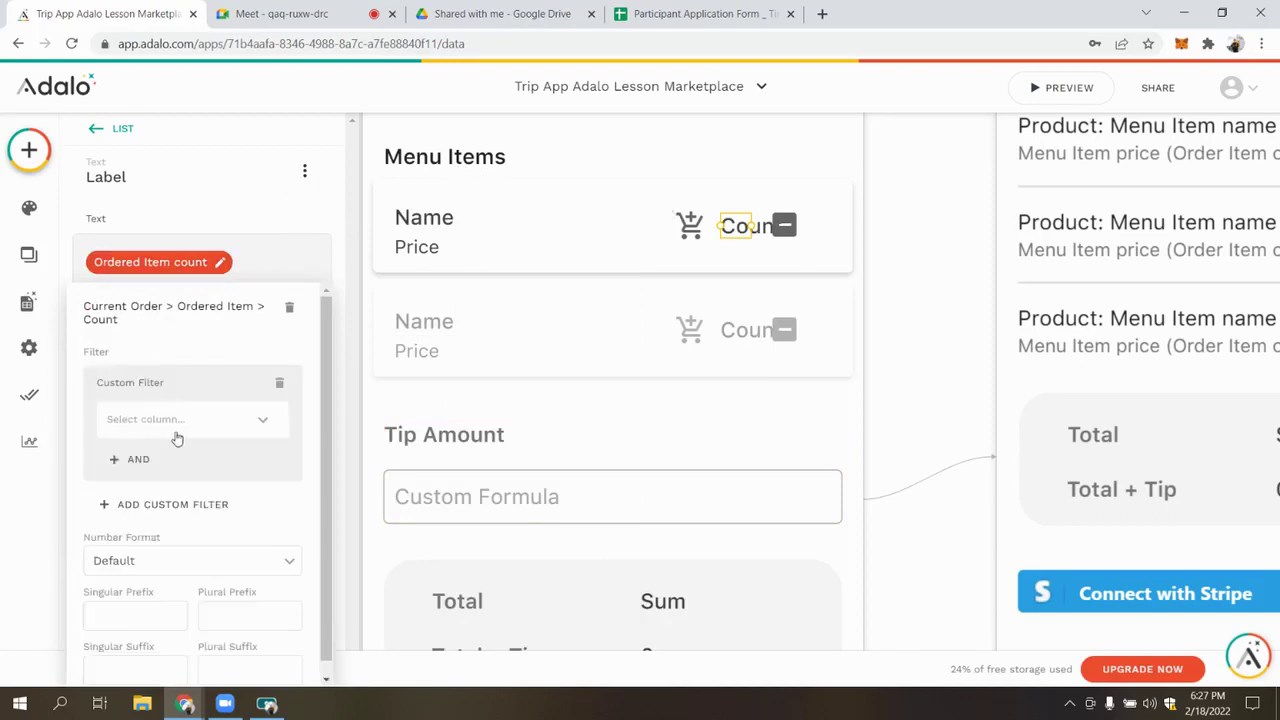
pyautogui.click(196, 421)
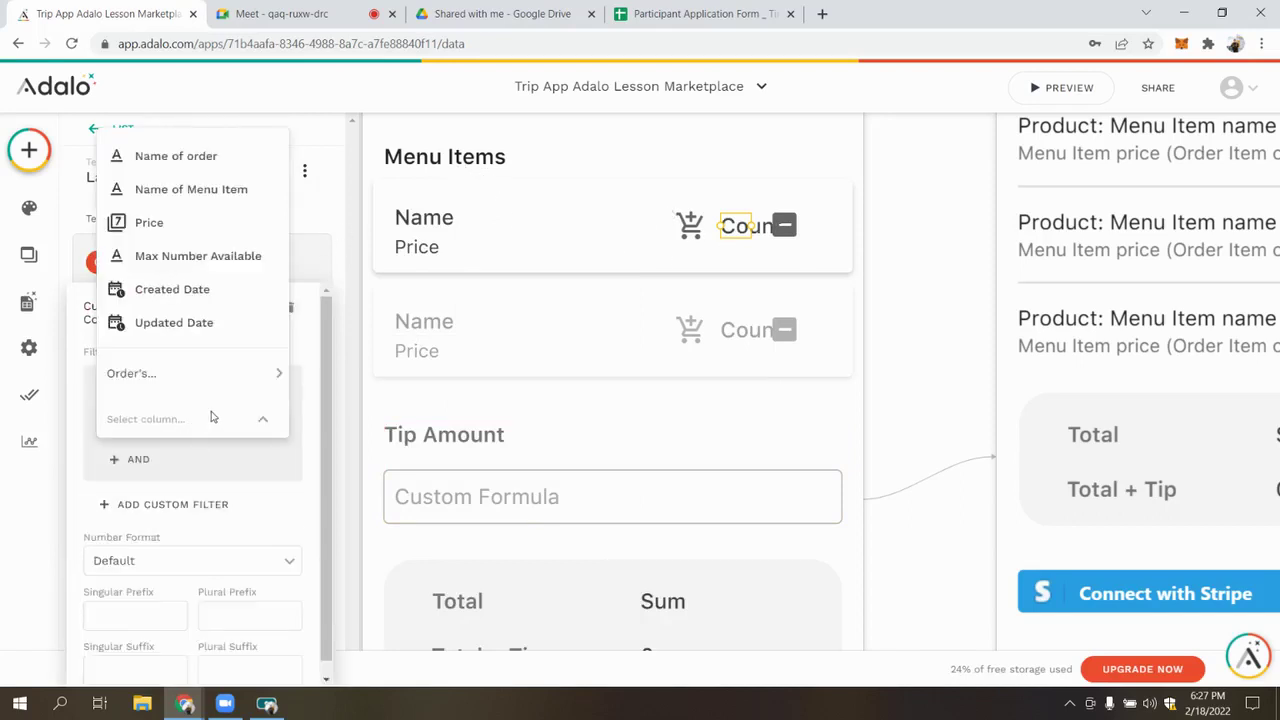
pyautogui.click(176, 157)
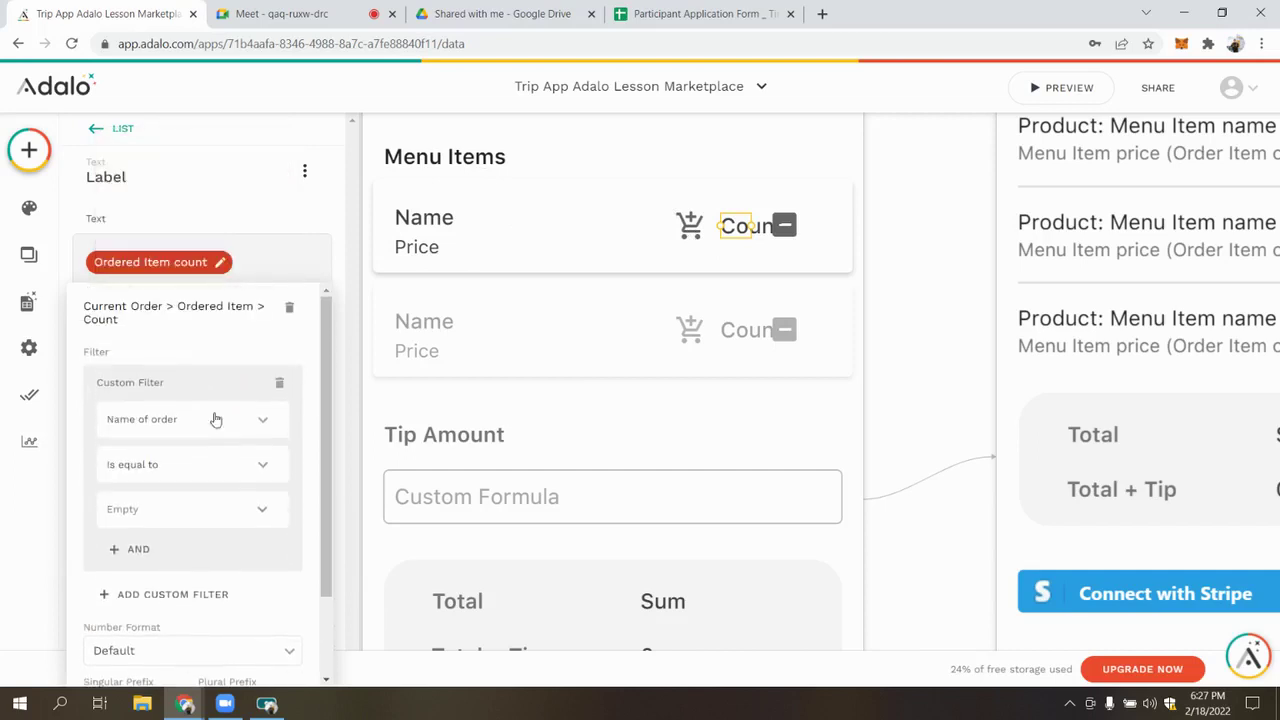
pyautogui.scroll(-1, 250, 436)
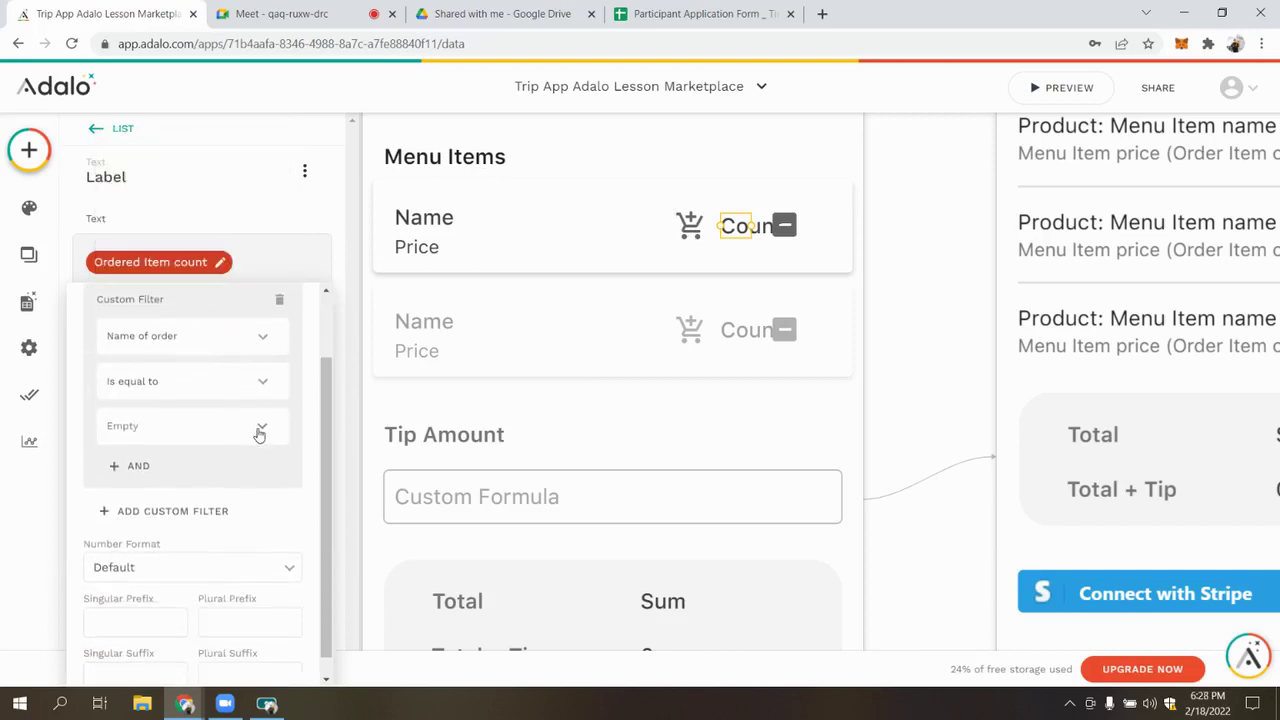
pyautogui.click(259, 434)
pyautogui.moveTo(289, 303)
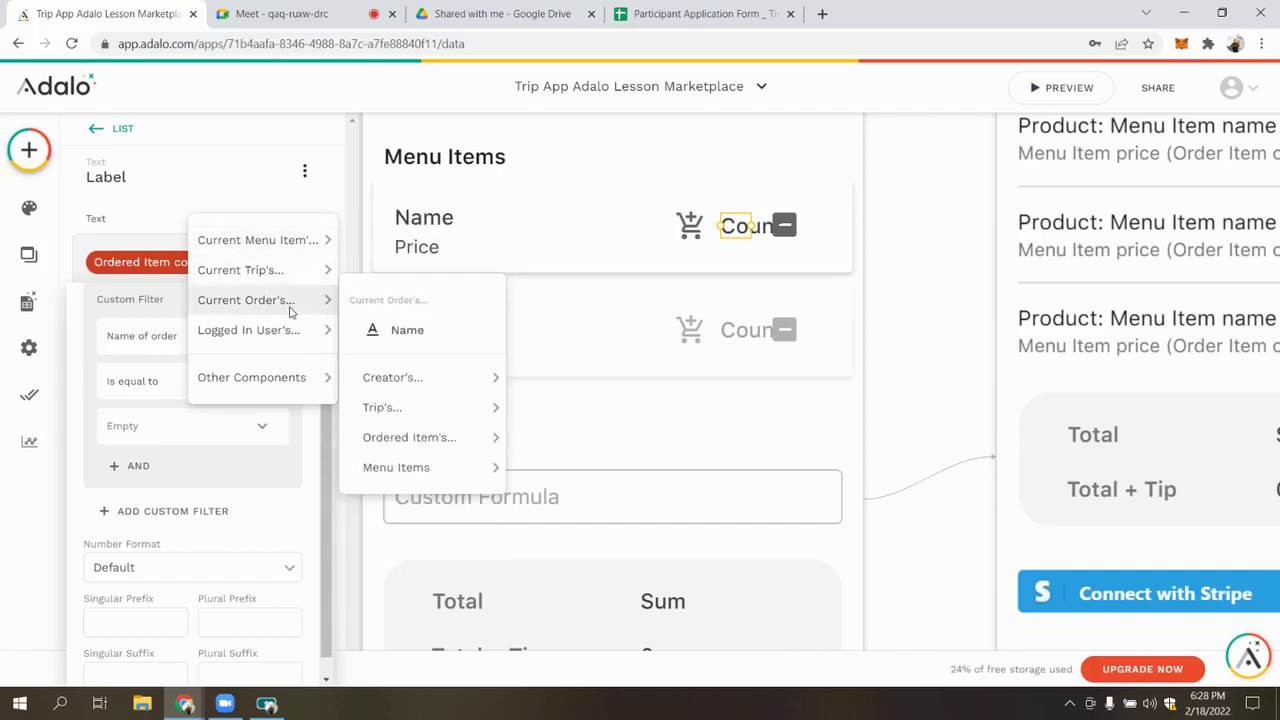
pyautogui.click(378, 327)
# Try adding and removing extra AND conditions and OR groups on the count filter
pyautogui.click(138, 467)
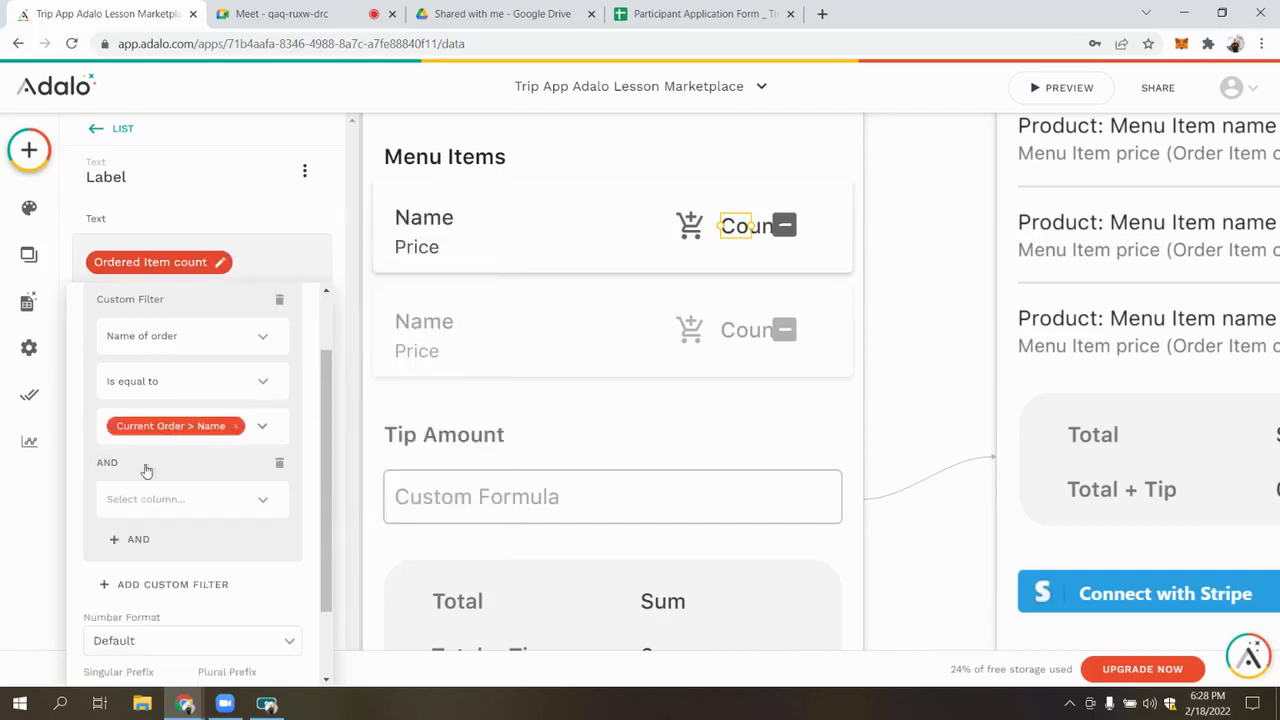
pyautogui.click(283, 462)
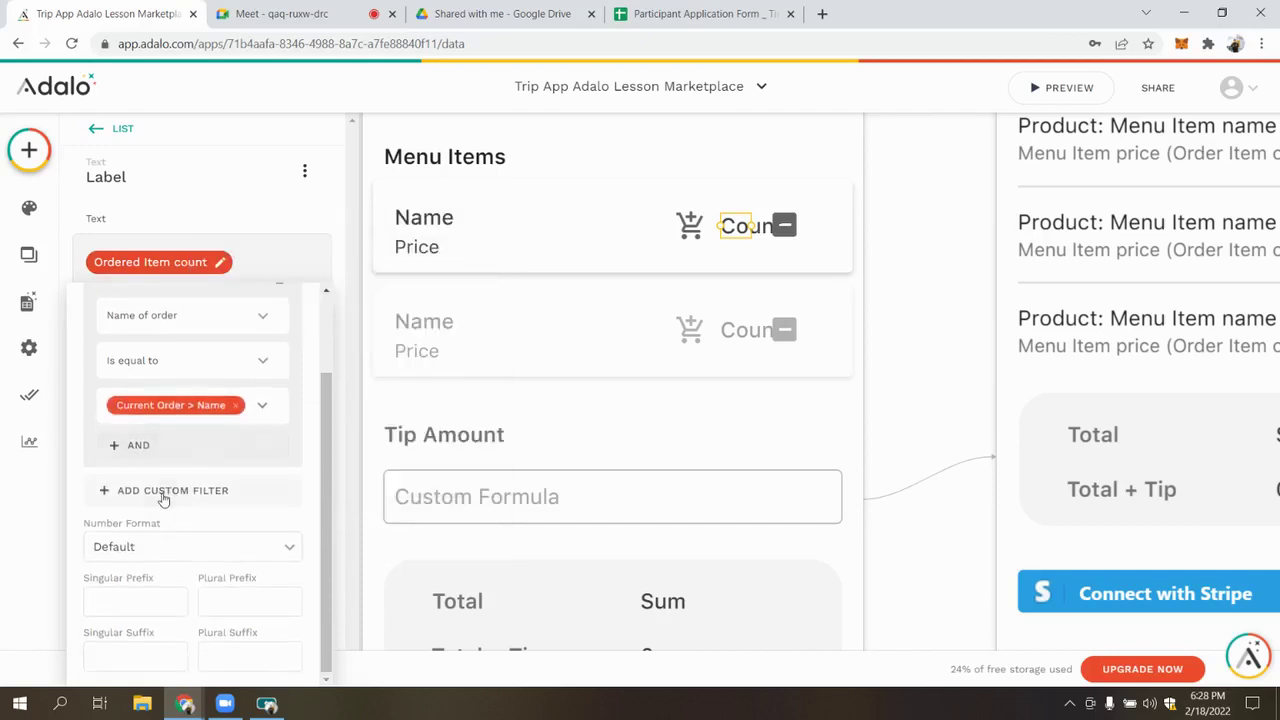
pyautogui.click(153, 491)
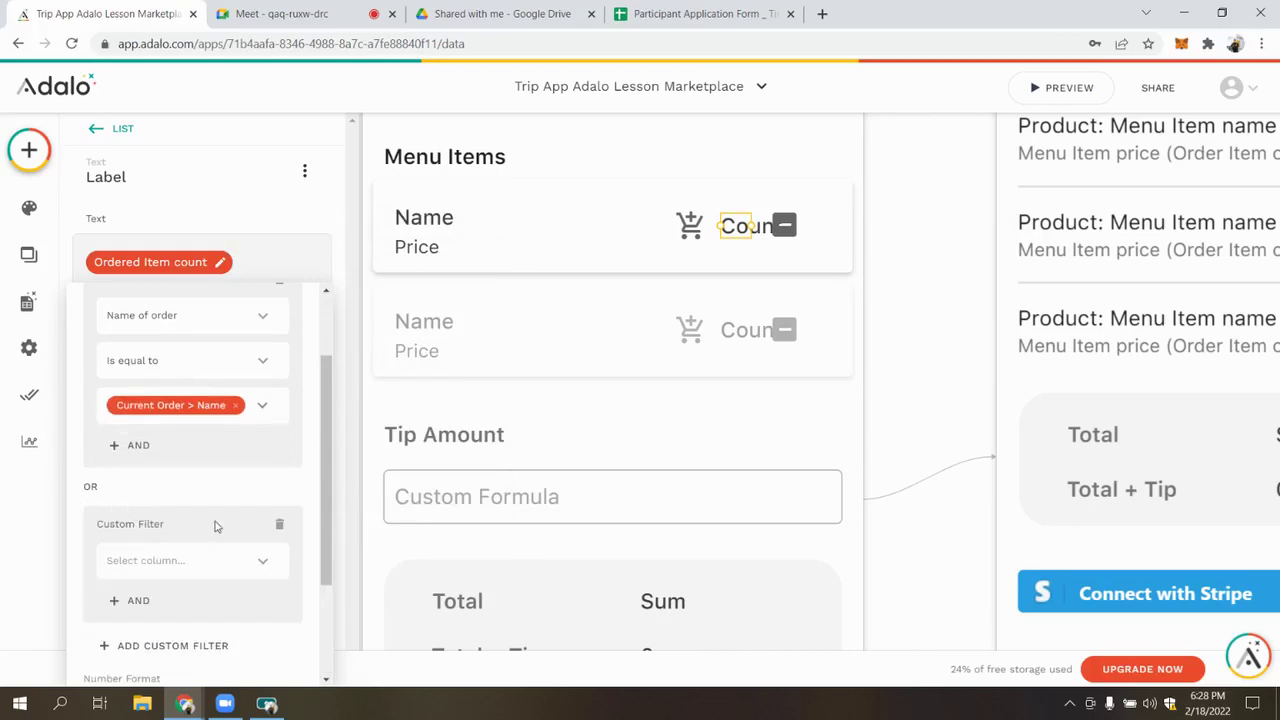
pyautogui.click(279, 523)
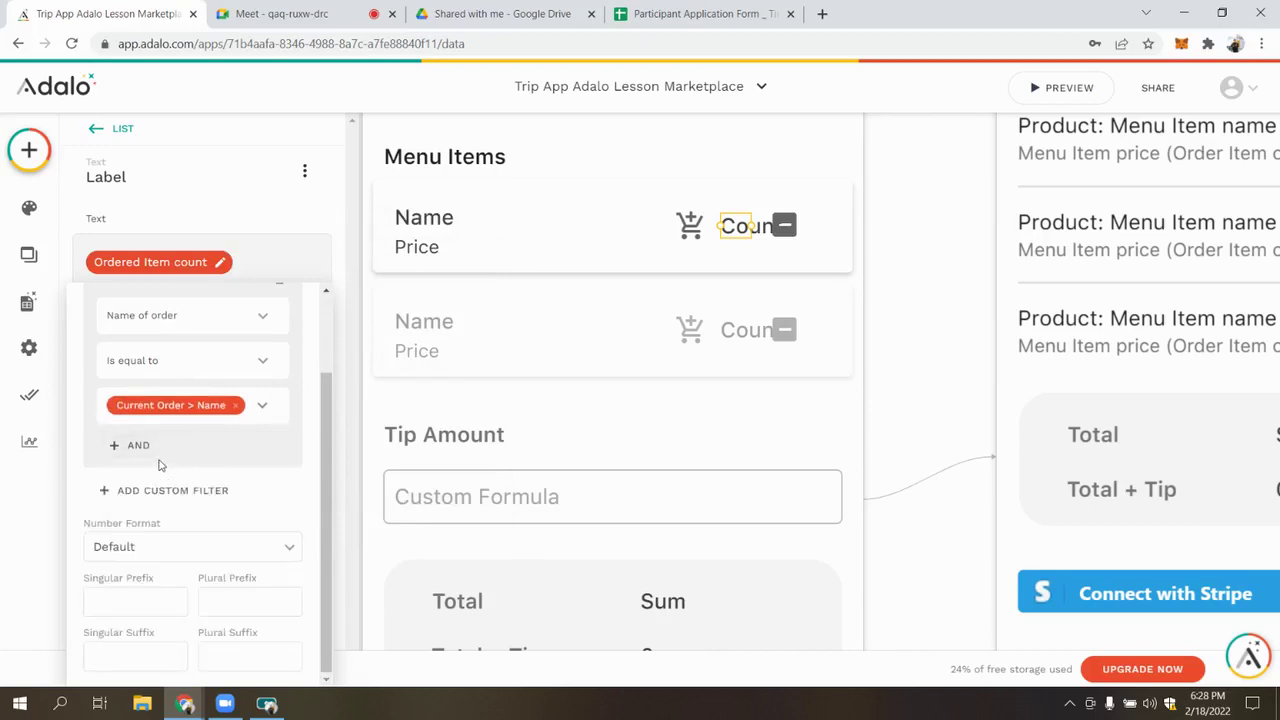
pyautogui.scroll(2, 160, 470)
pyautogui.scroll(-1, 145, 500)
pyautogui.click(138, 452)
pyautogui.scroll(-1, 145, 480)
pyautogui.click(288, 378)
pyautogui.click(155, 490)
pyautogui.scroll(1, 313, 551)
pyautogui.scroll(-1, 290, 530)
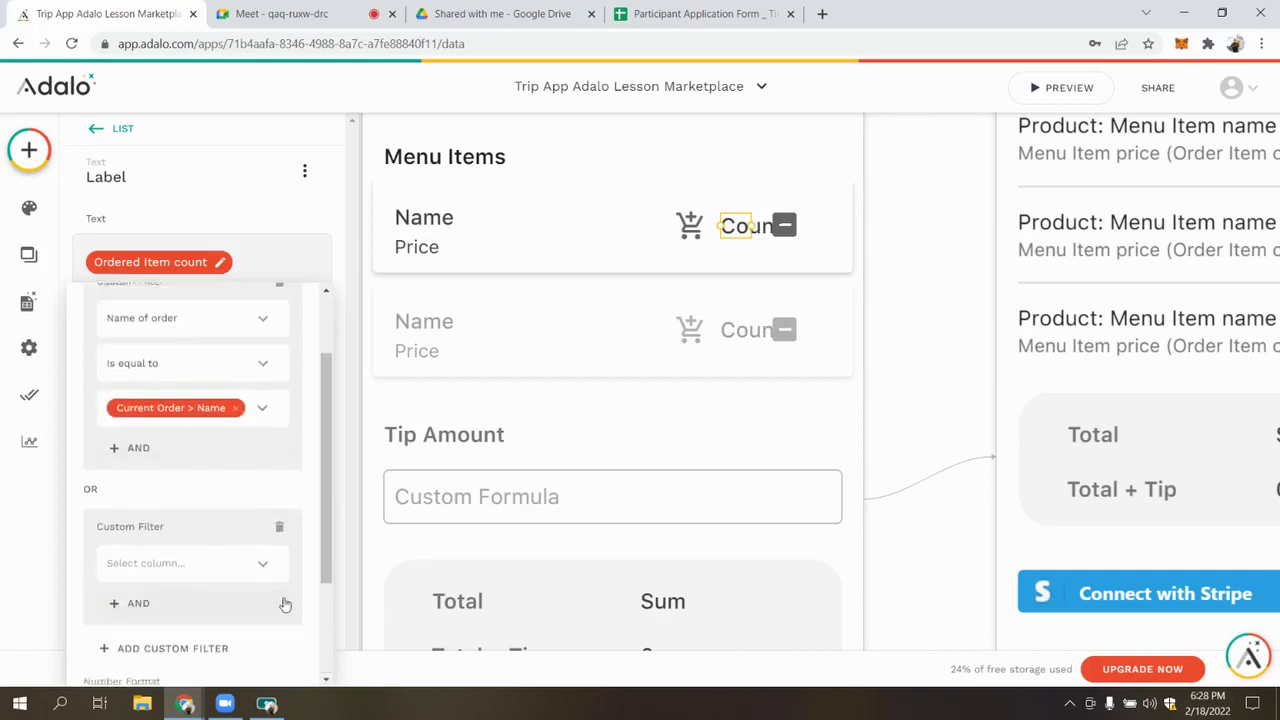
pyautogui.click(279, 524)
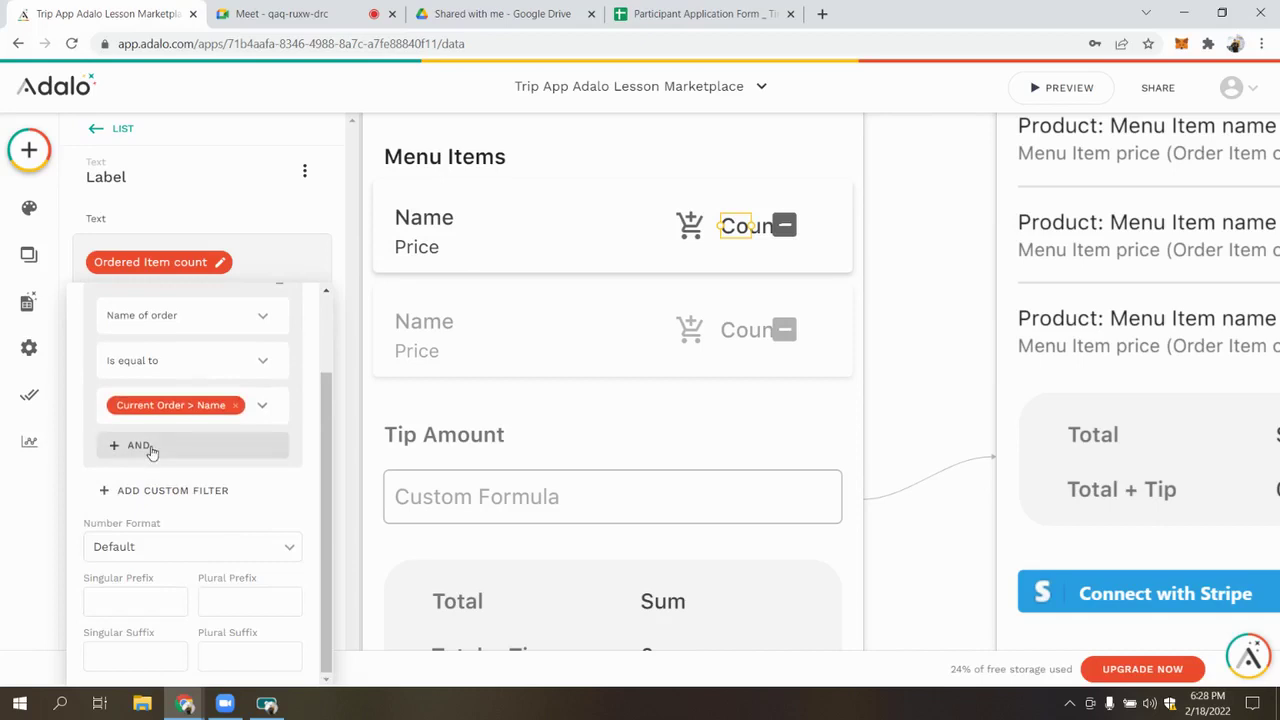
# Add an AND condition: Name of Menu Item equals Current Menu Item > Name
pyautogui.click(146, 447)
pyautogui.click(217, 497)
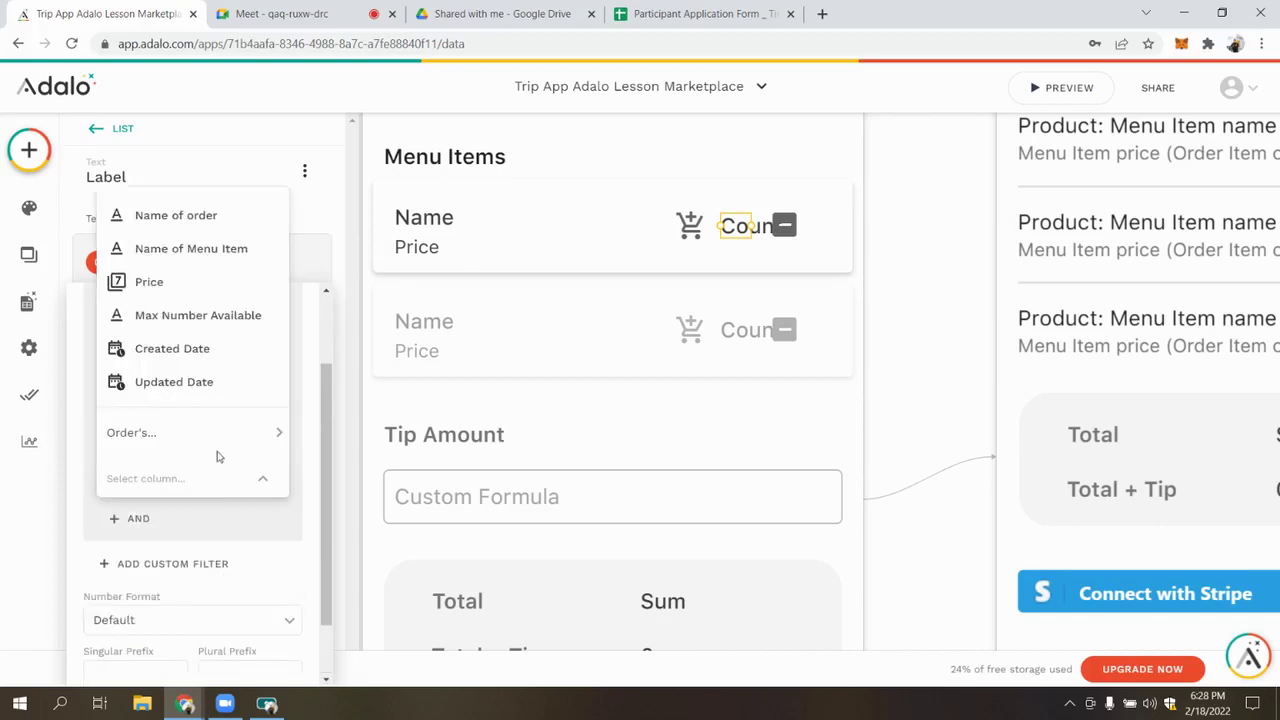
pyautogui.click(210, 256)
pyautogui.scroll(-1, 220, 494)
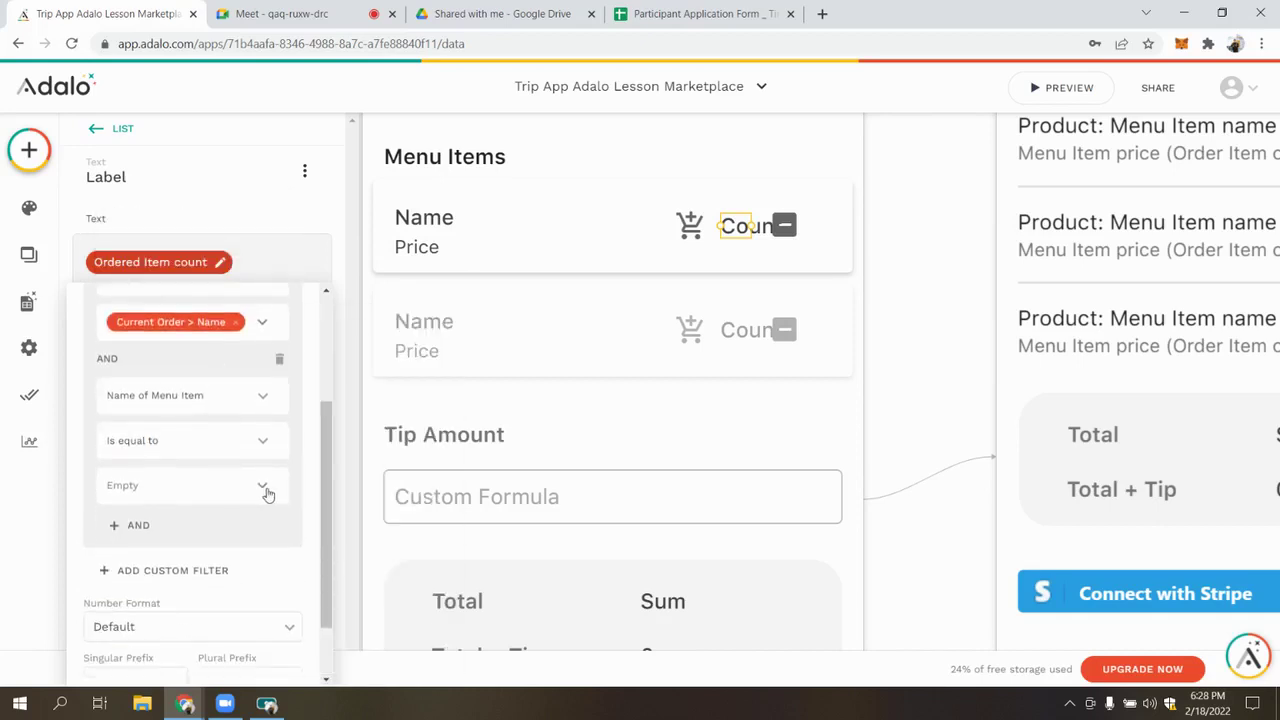
pyautogui.click(266, 488)
pyautogui.moveTo(297, 316)
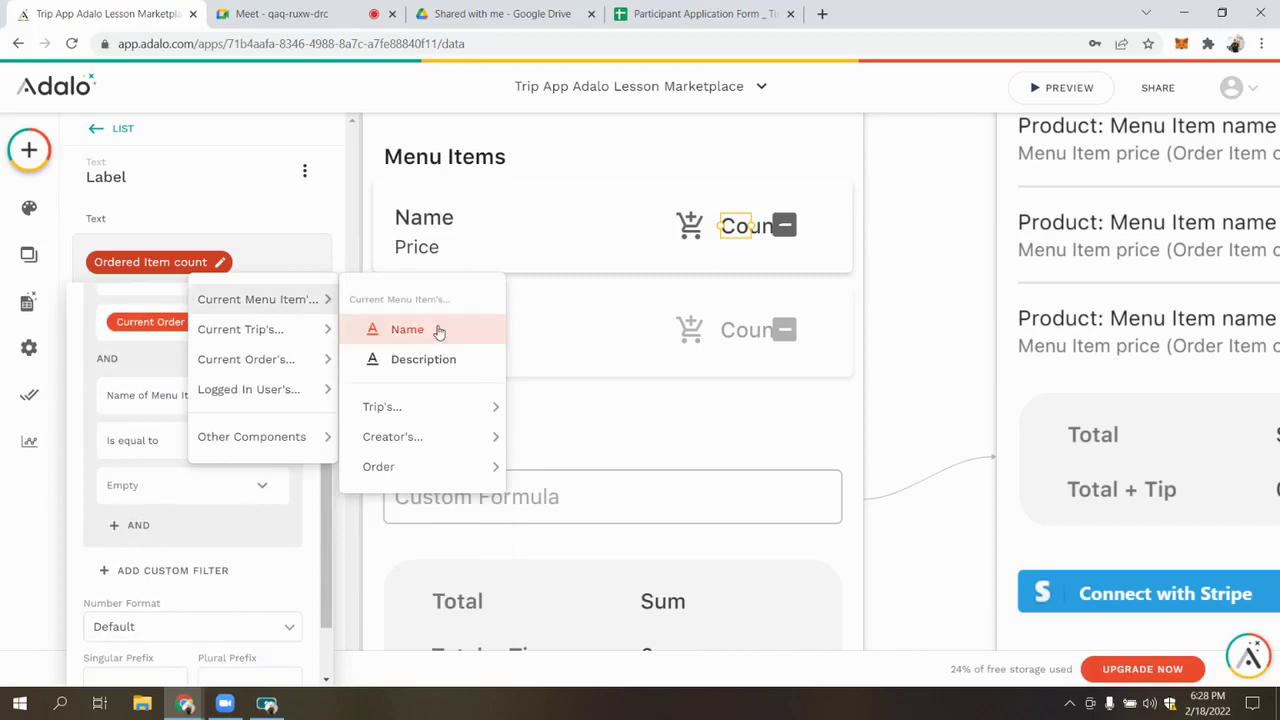
pyautogui.click(424, 332)
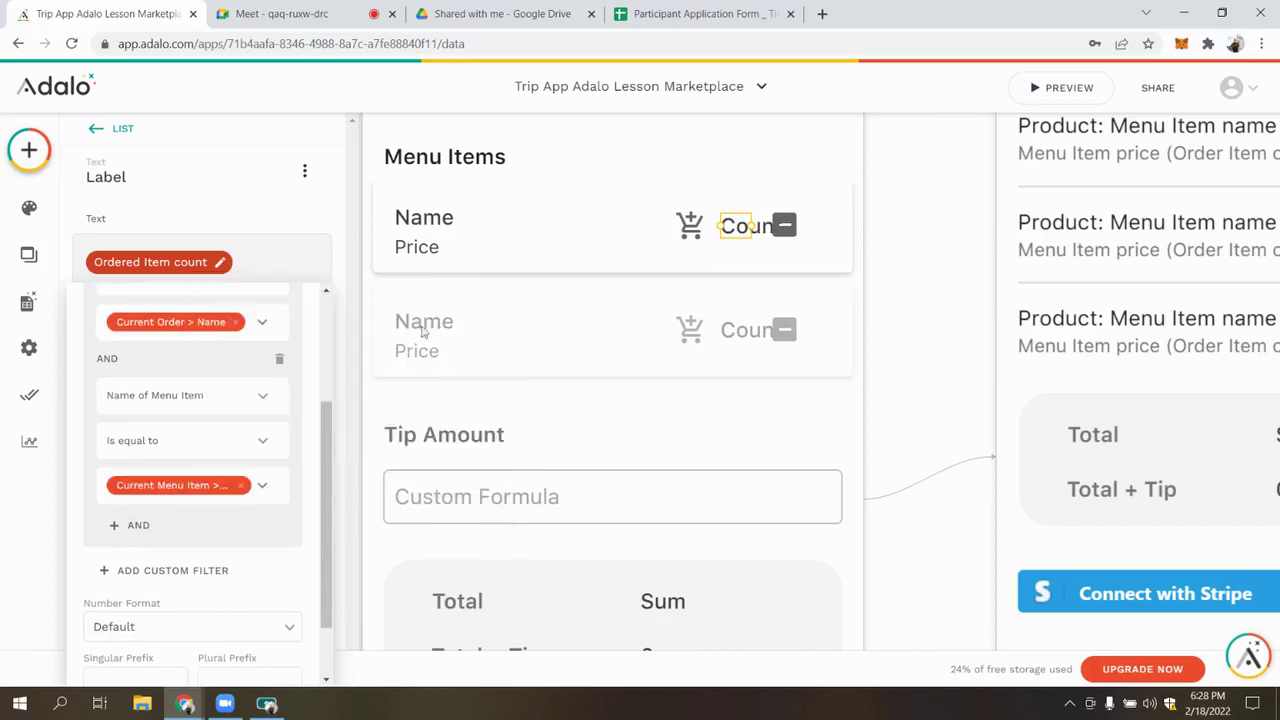
pyautogui.click(907, 254)
pyautogui.click(783, 222)
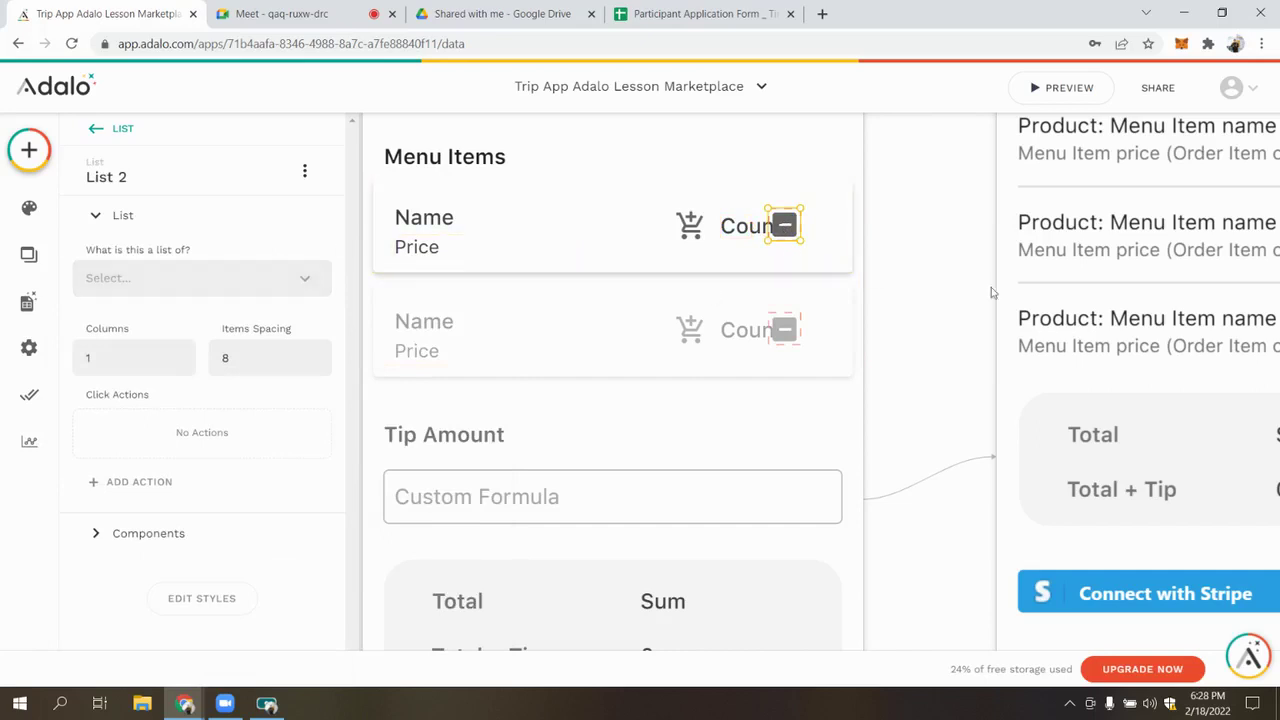
# Select the first row's add-to-cart icon and inspect its Create Ordered Item action
pyautogui.click(945, 255)
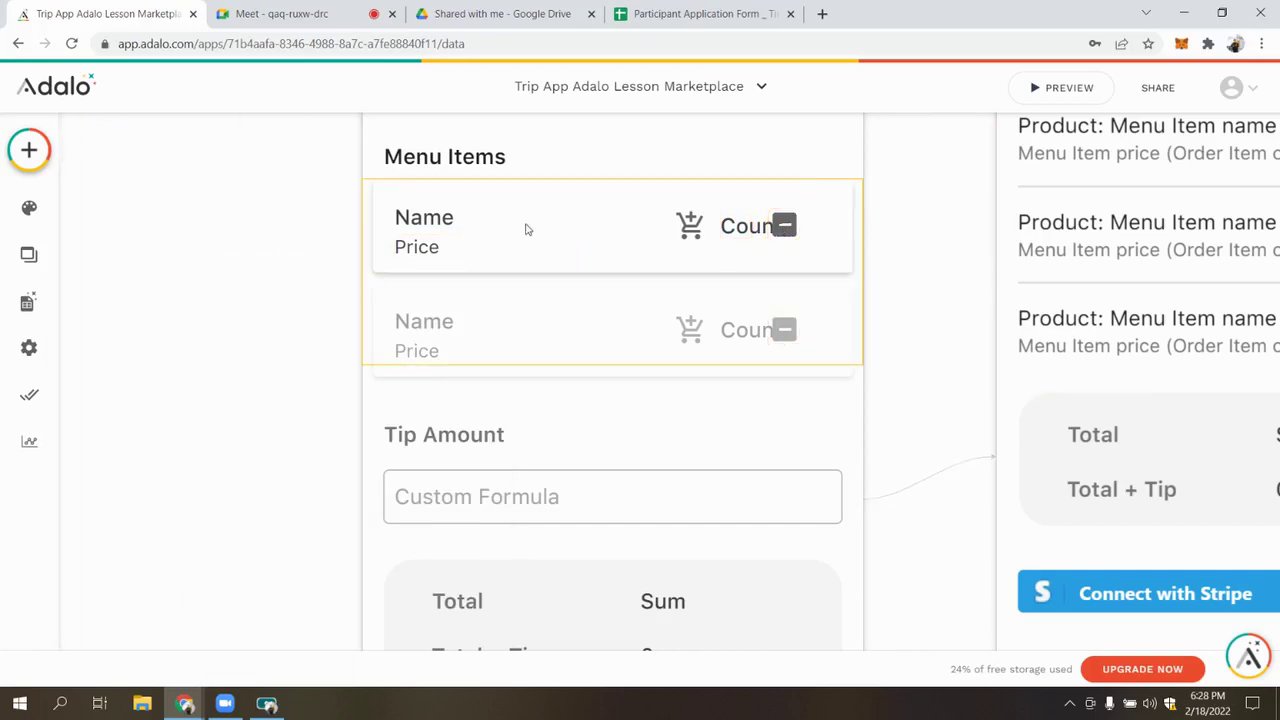
pyautogui.click(787, 230)
pyautogui.click(689, 226)
pyautogui.click(689, 226)
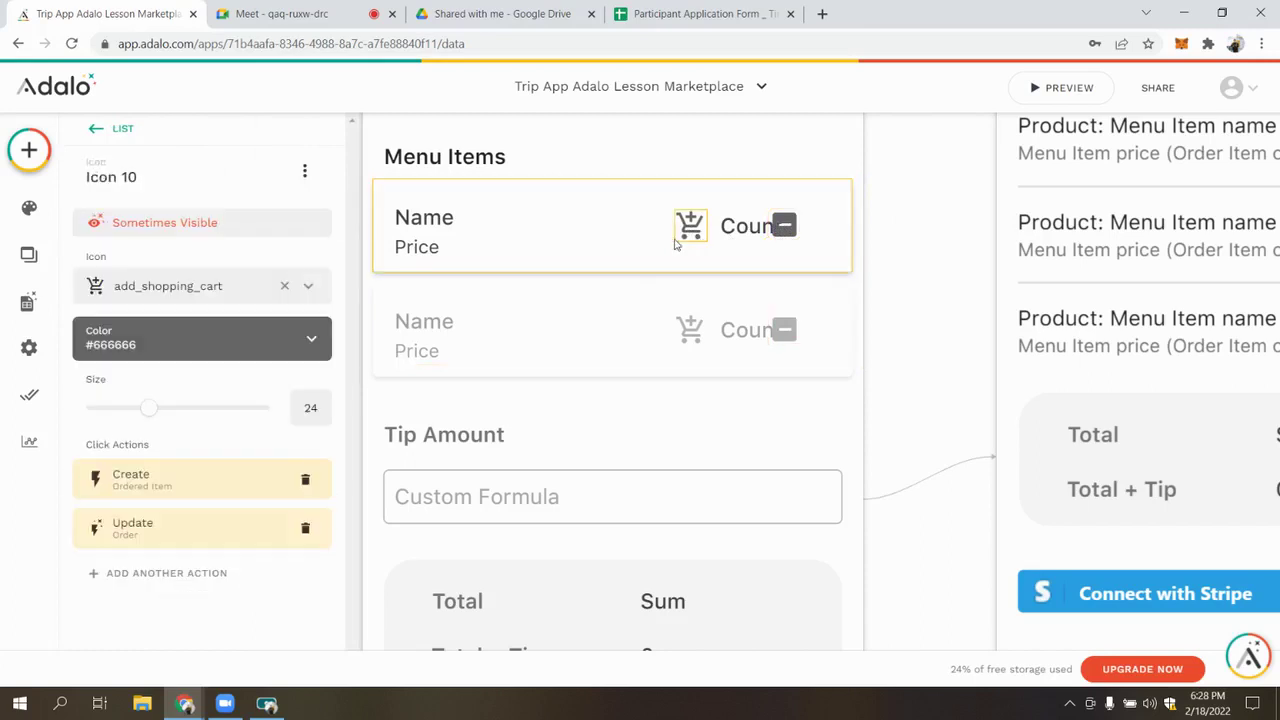
pyautogui.click(201, 478)
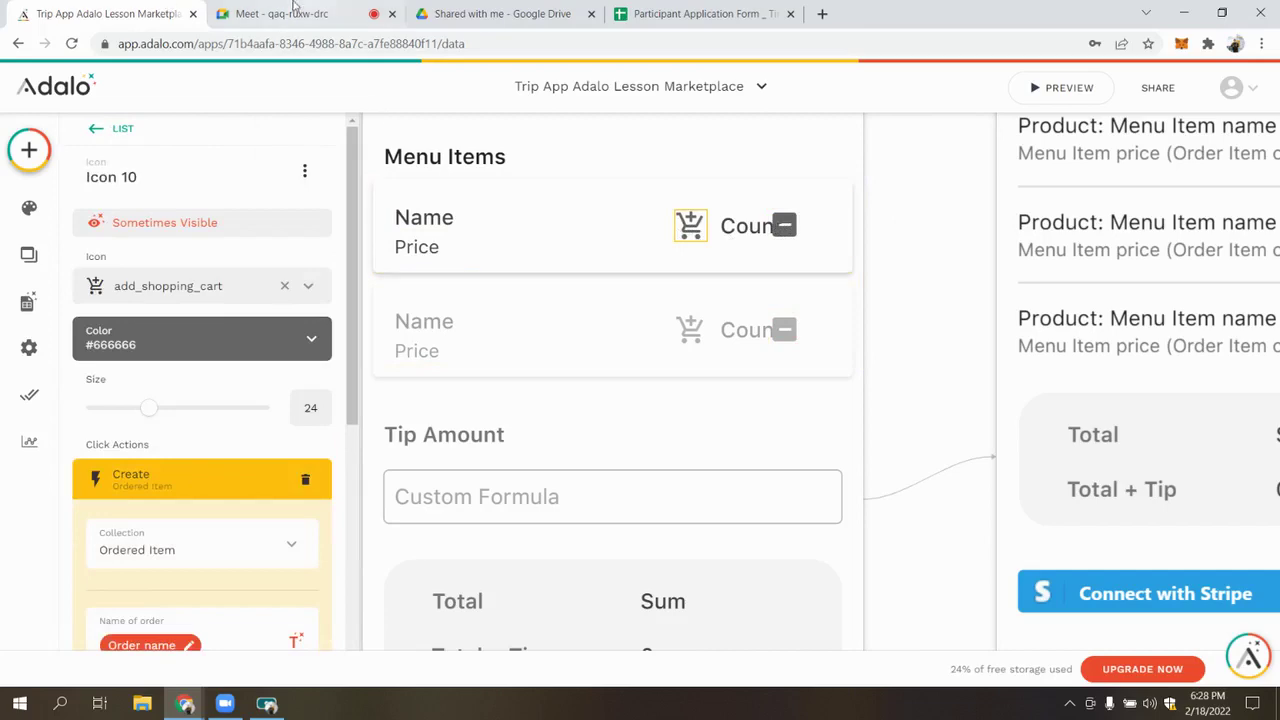
pyautogui.click(257, 8)
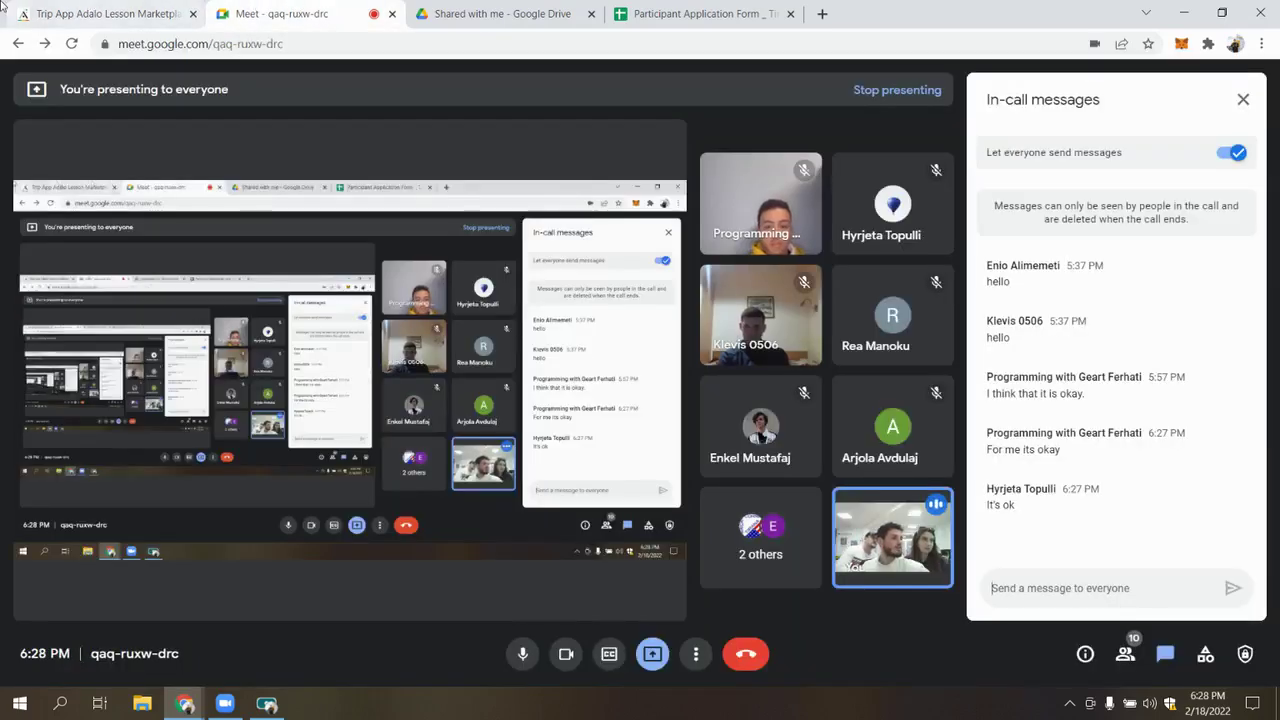
pyautogui.click(3, 8)
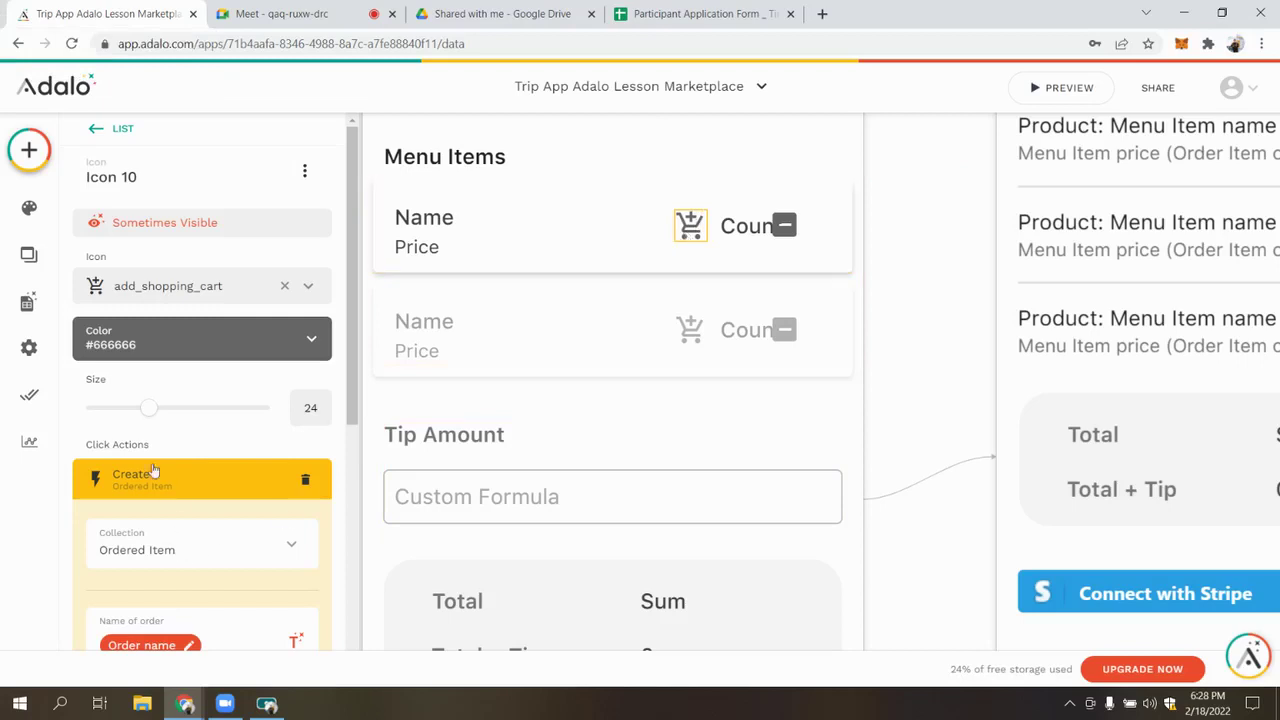
# Review the Order collection's properties in the Database panel without adding one
pyautogui.click(131, 490)
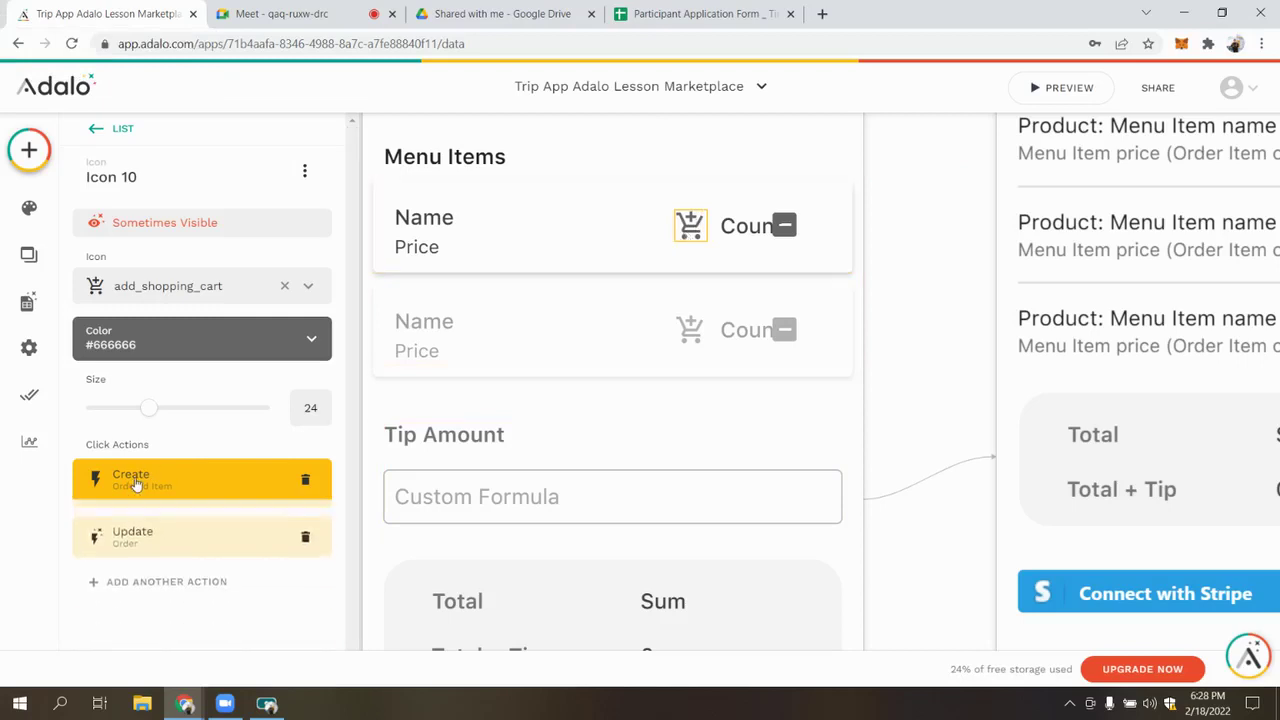
pyautogui.click(136, 484)
pyautogui.click(27, 302)
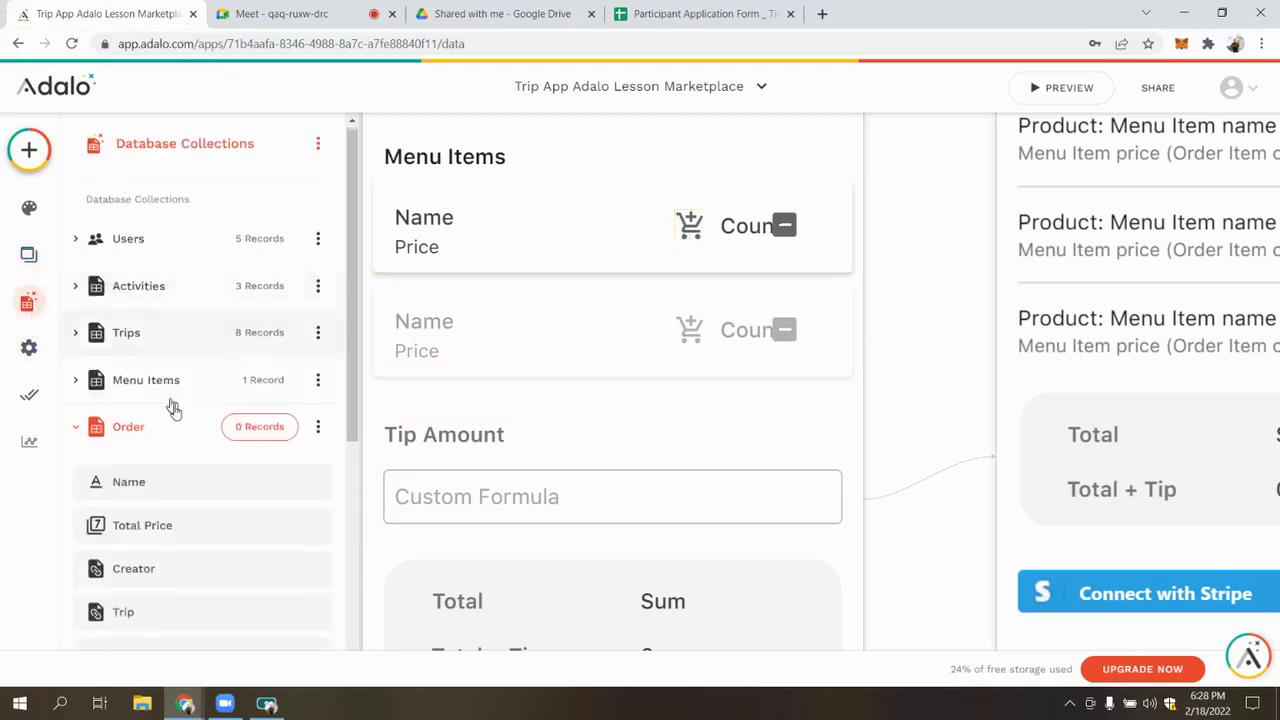
pyautogui.scroll(-3, 168, 492)
pyautogui.click(150, 535)
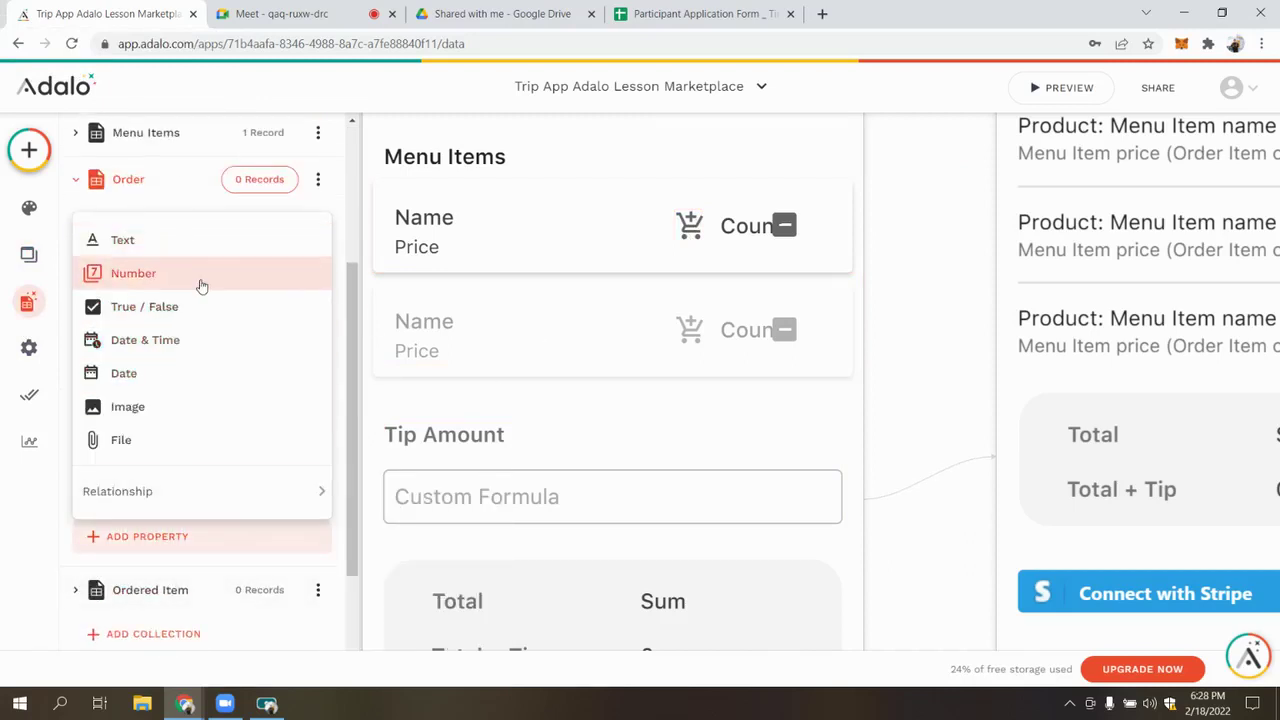
pyautogui.click(560, 288)
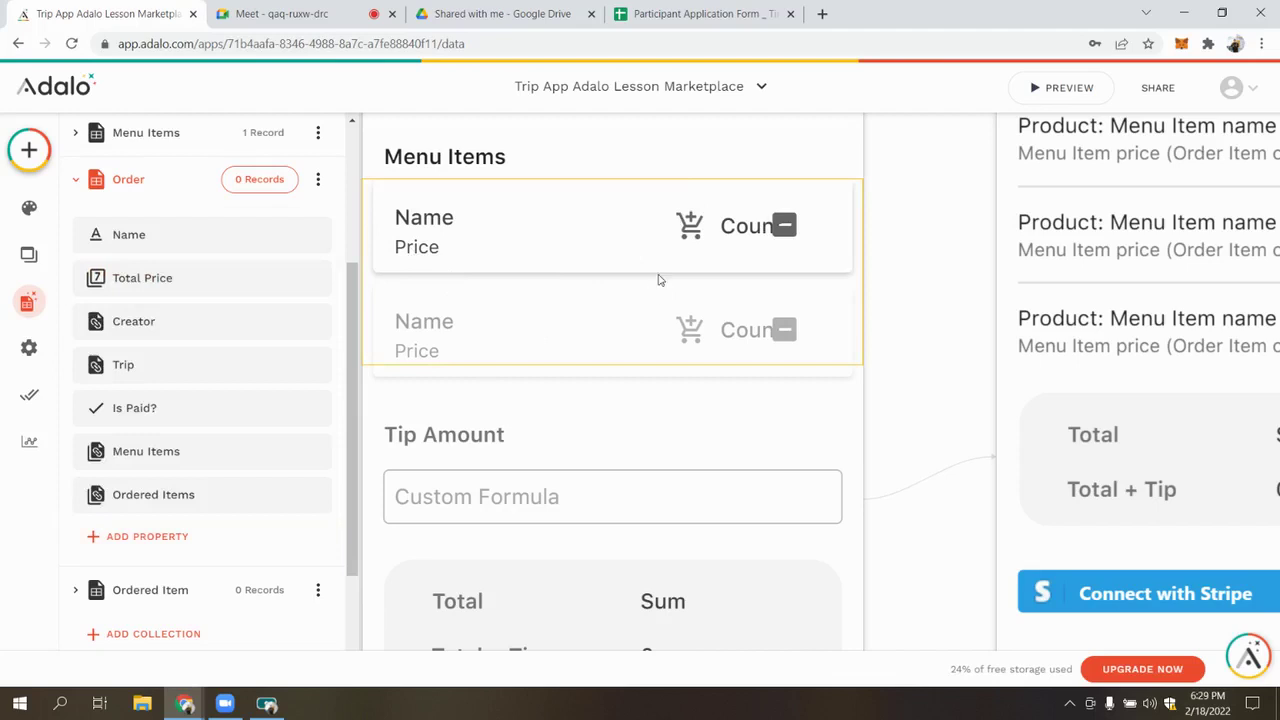
# Reselect the first row's cart icon and review its Create Ordered Item action
pyautogui.click(690, 225)
pyautogui.click(690, 225)
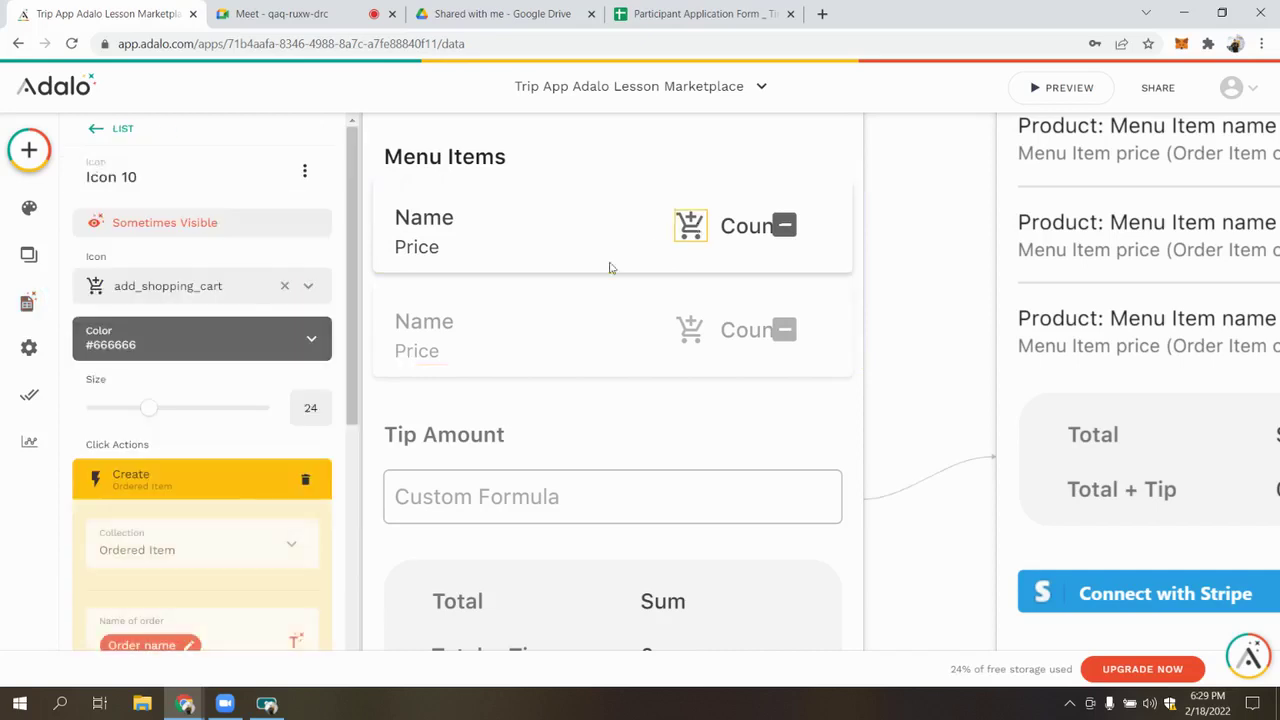
pyautogui.scroll(-2, 178, 322)
pyautogui.click(178, 322)
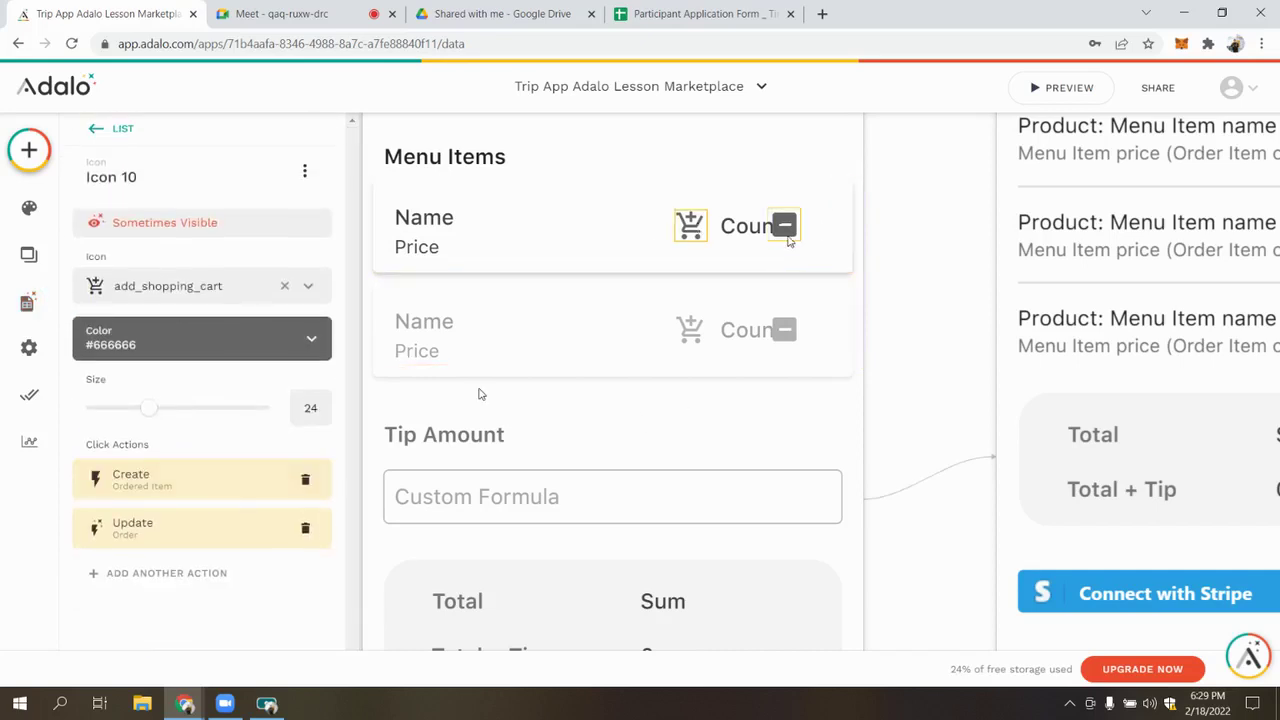
pyautogui.click(155, 490)
pyautogui.click(150, 472)
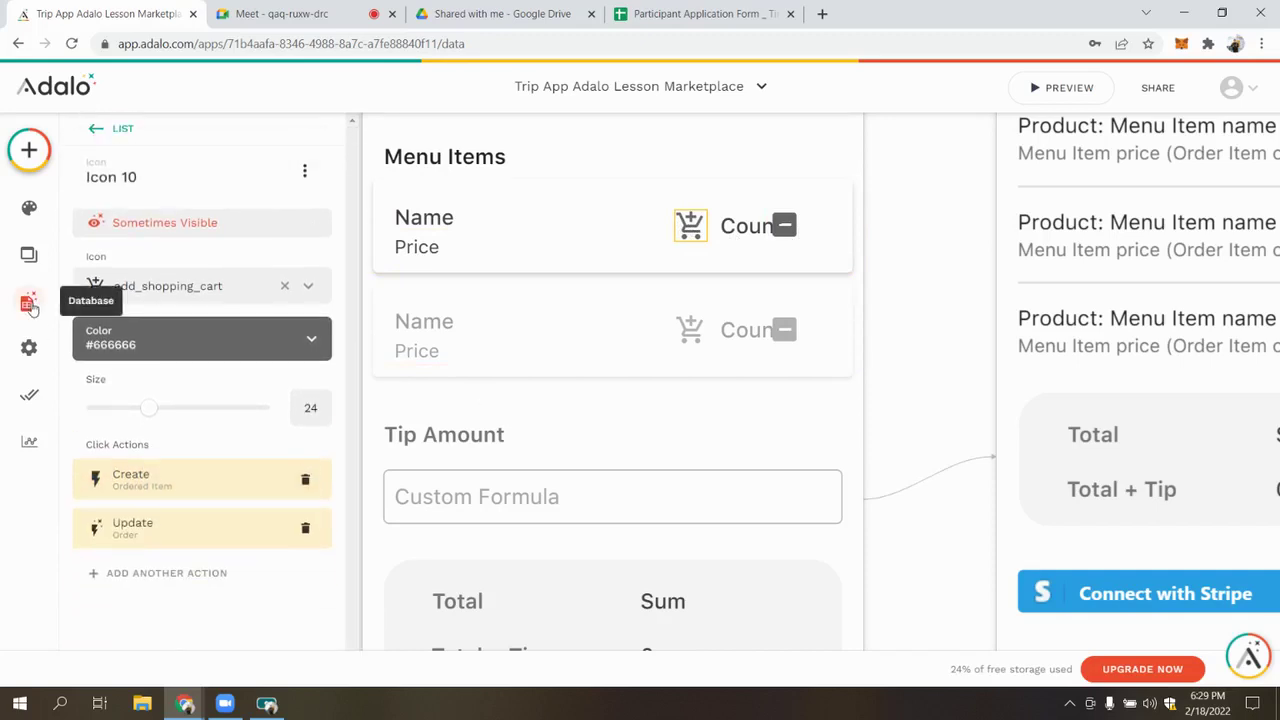
pyautogui.click(29, 304)
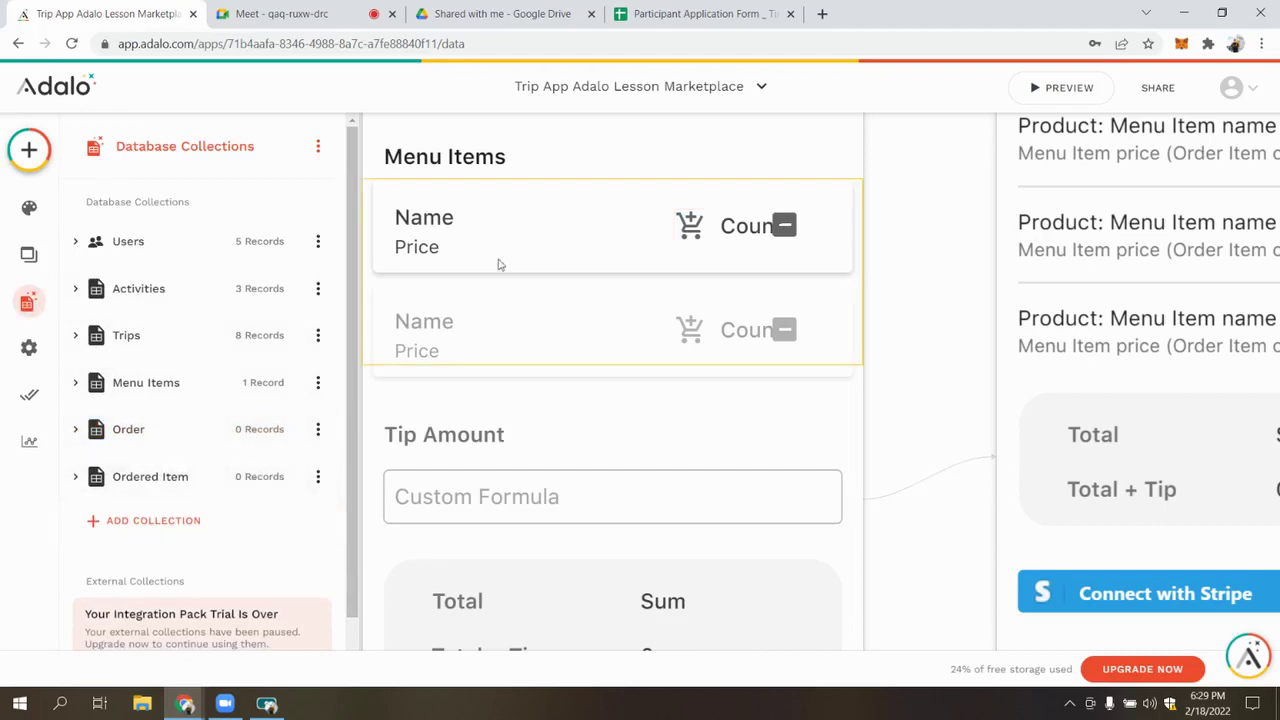
# Set the inner List 2 to show the Current Order's Ordered Items
pyautogui.click(790, 238)
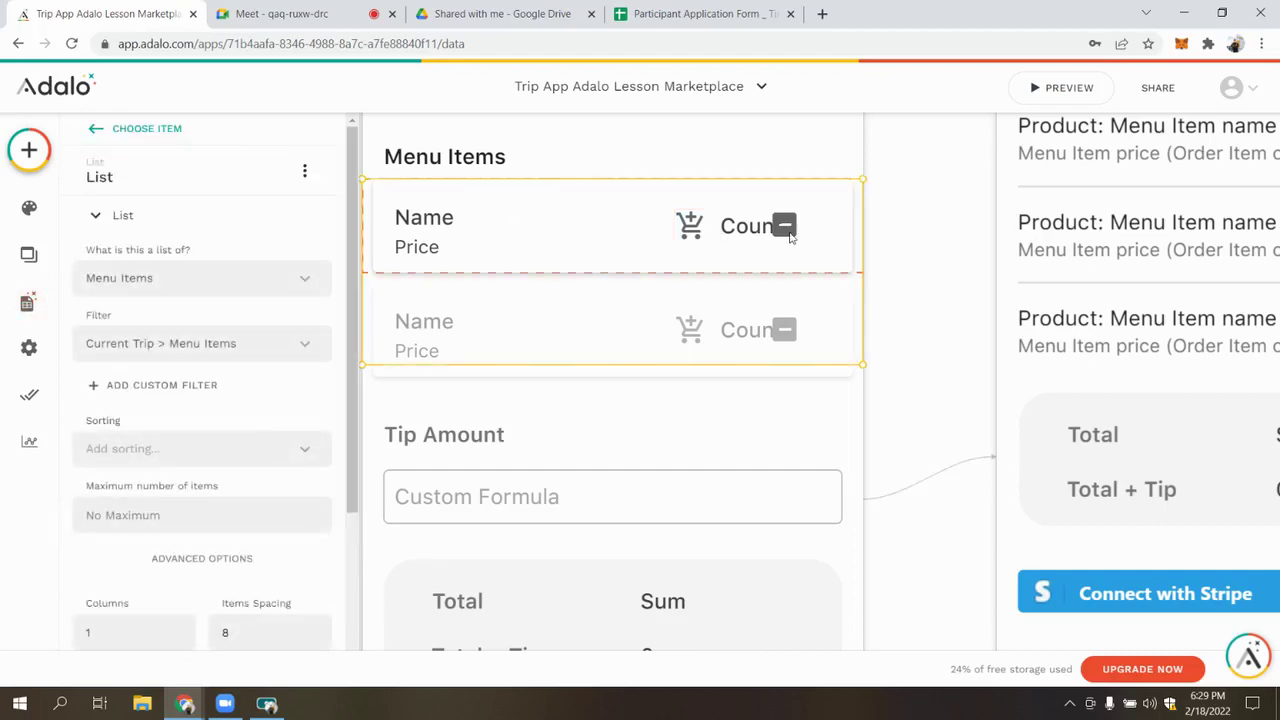
pyautogui.click(790, 238)
pyautogui.click(220, 288)
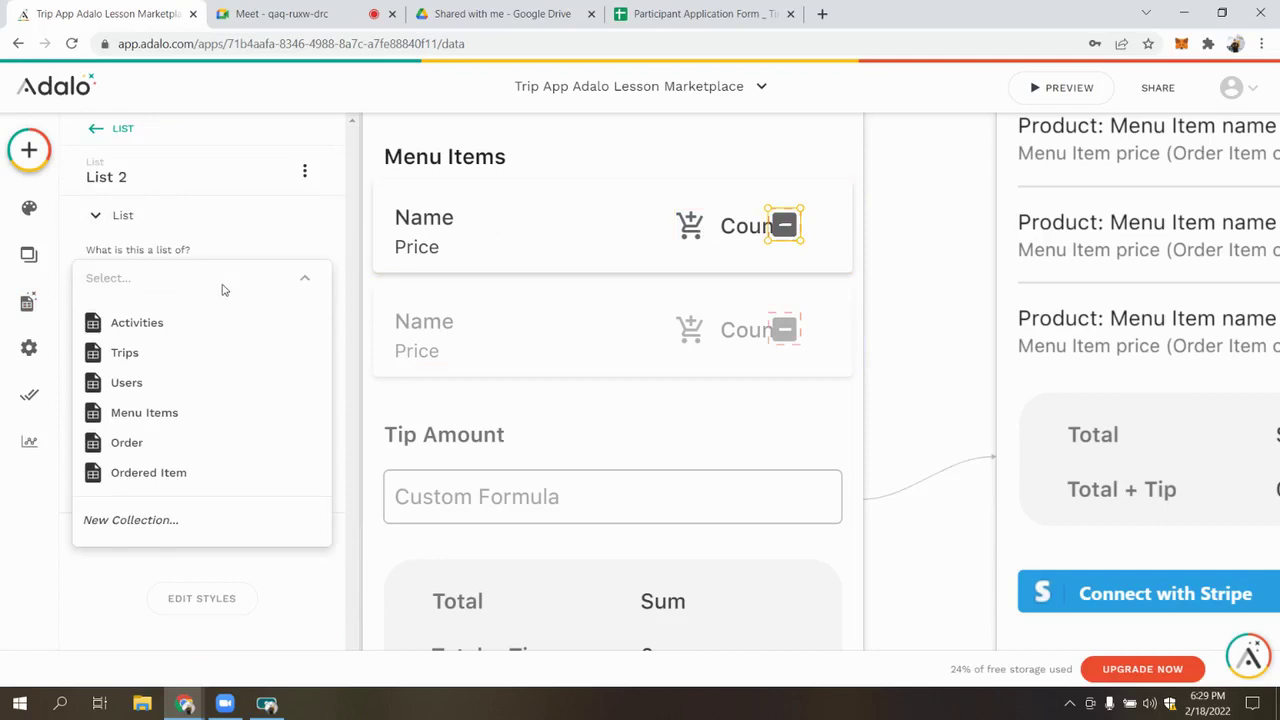
pyautogui.click(172, 472)
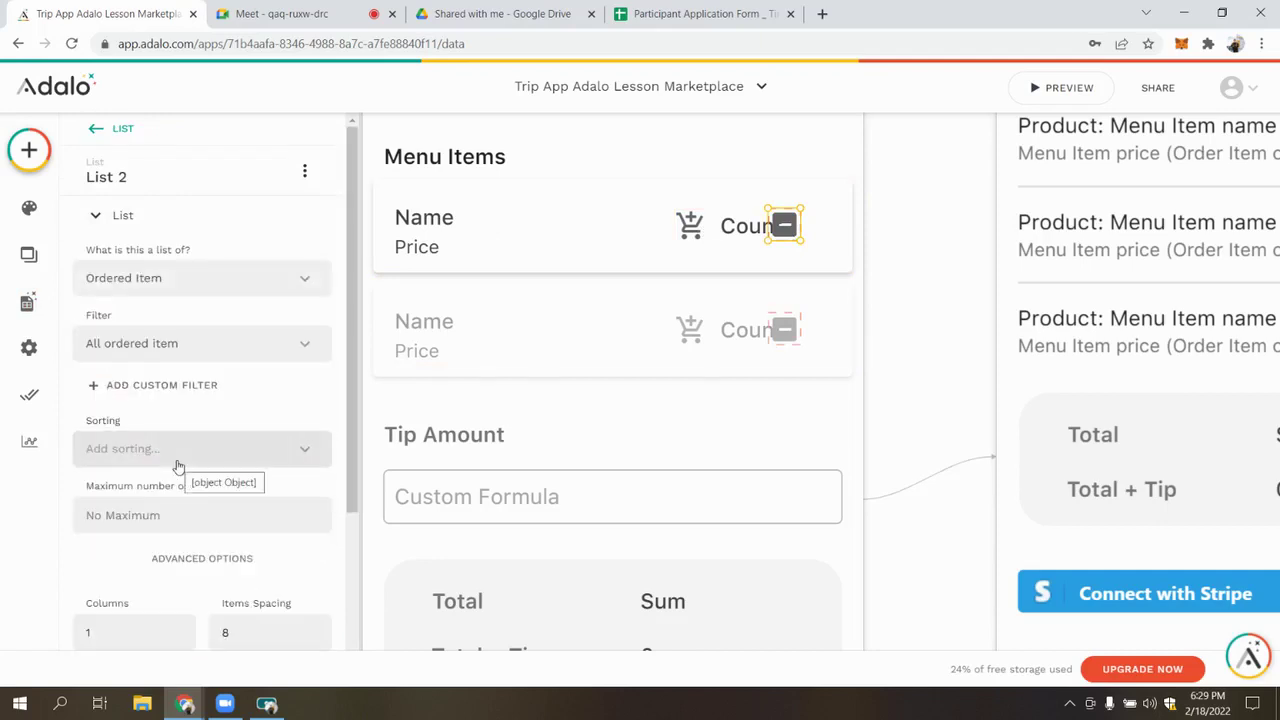
pyautogui.click(223, 343)
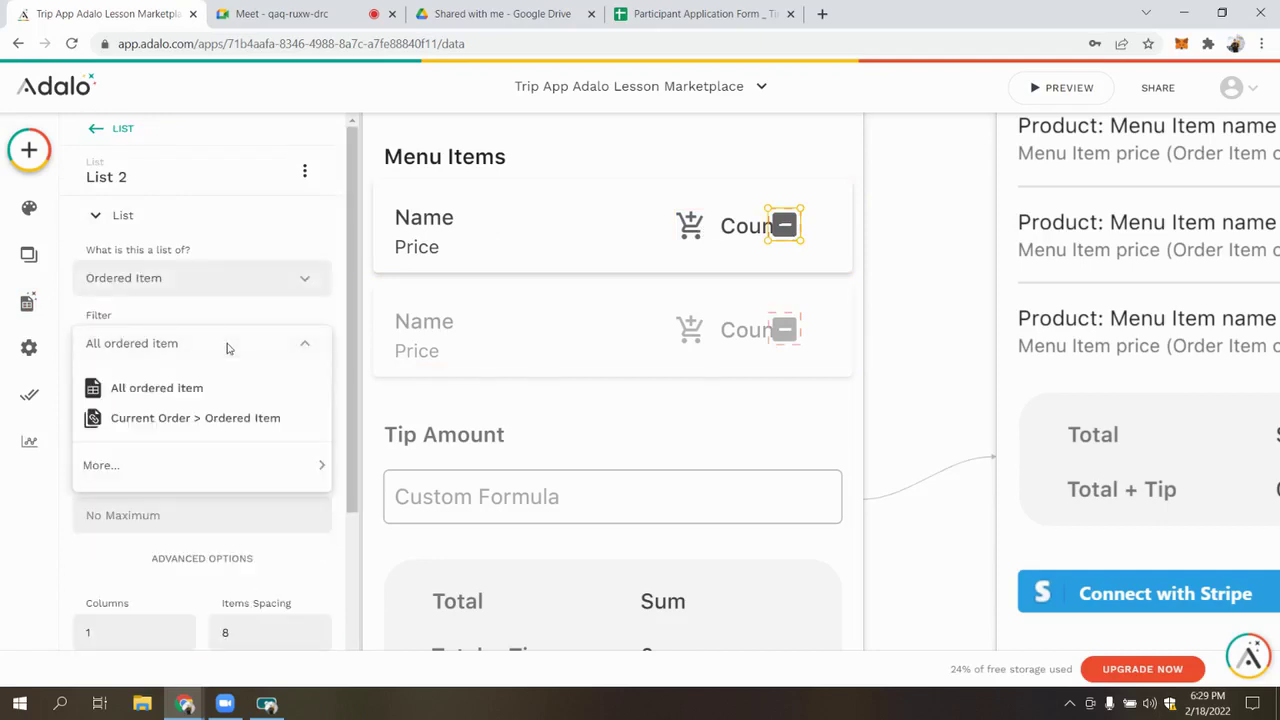
pyautogui.click(241, 424)
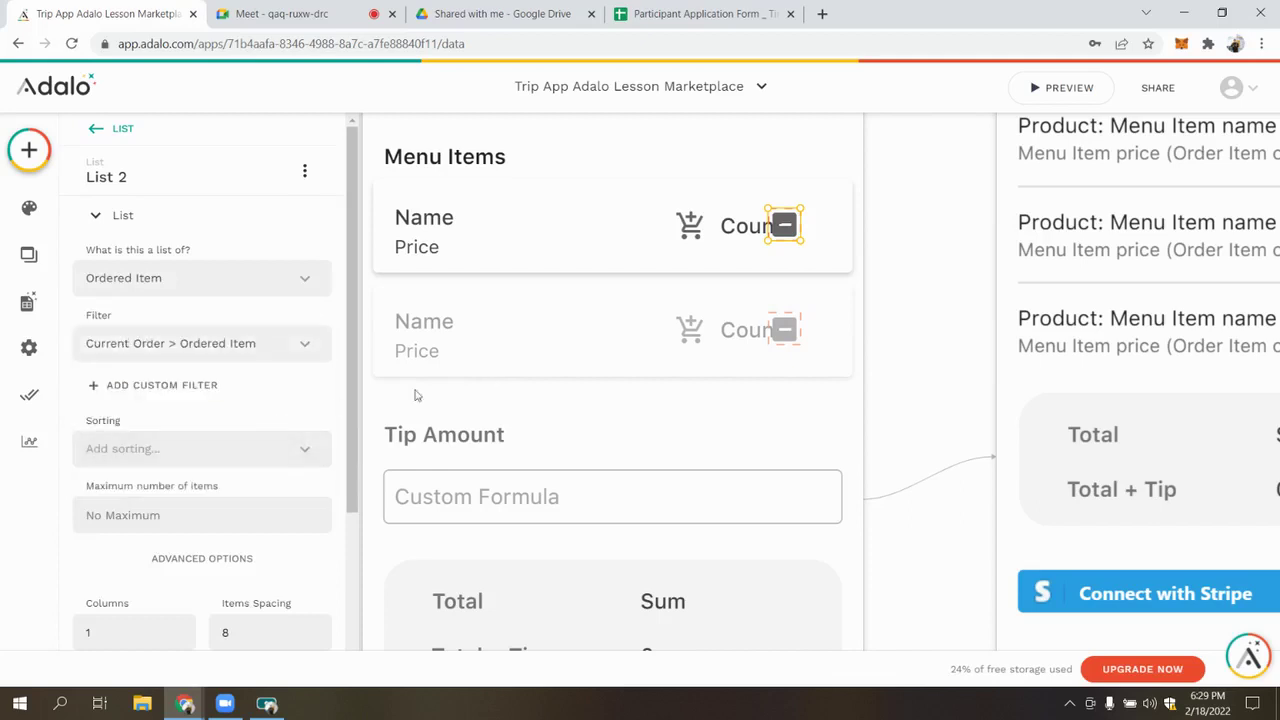
# Add a custom filter: Name of Menu Item equals Current Menu Item > Name
pyautogui.click(186, 384)
pyautogui.scroll(-1, 222, 386)
pyautogui.click(237, 350)
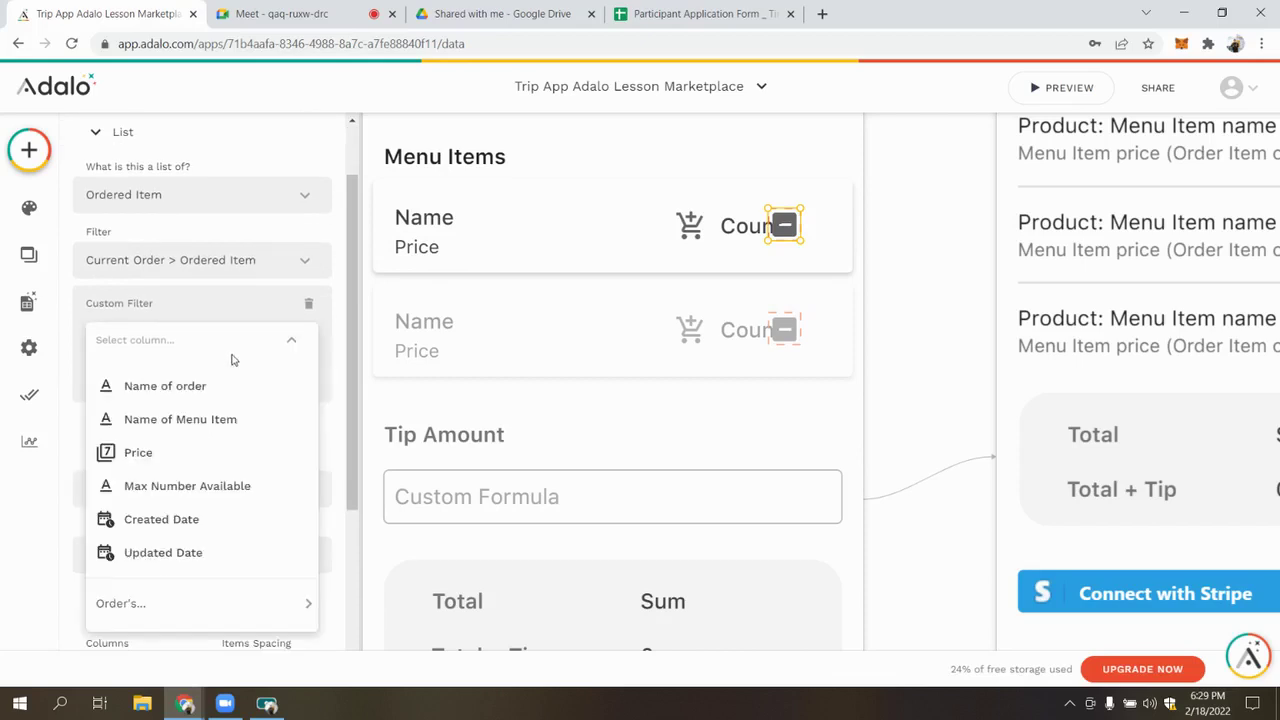
pyautogui.click(183, 419)
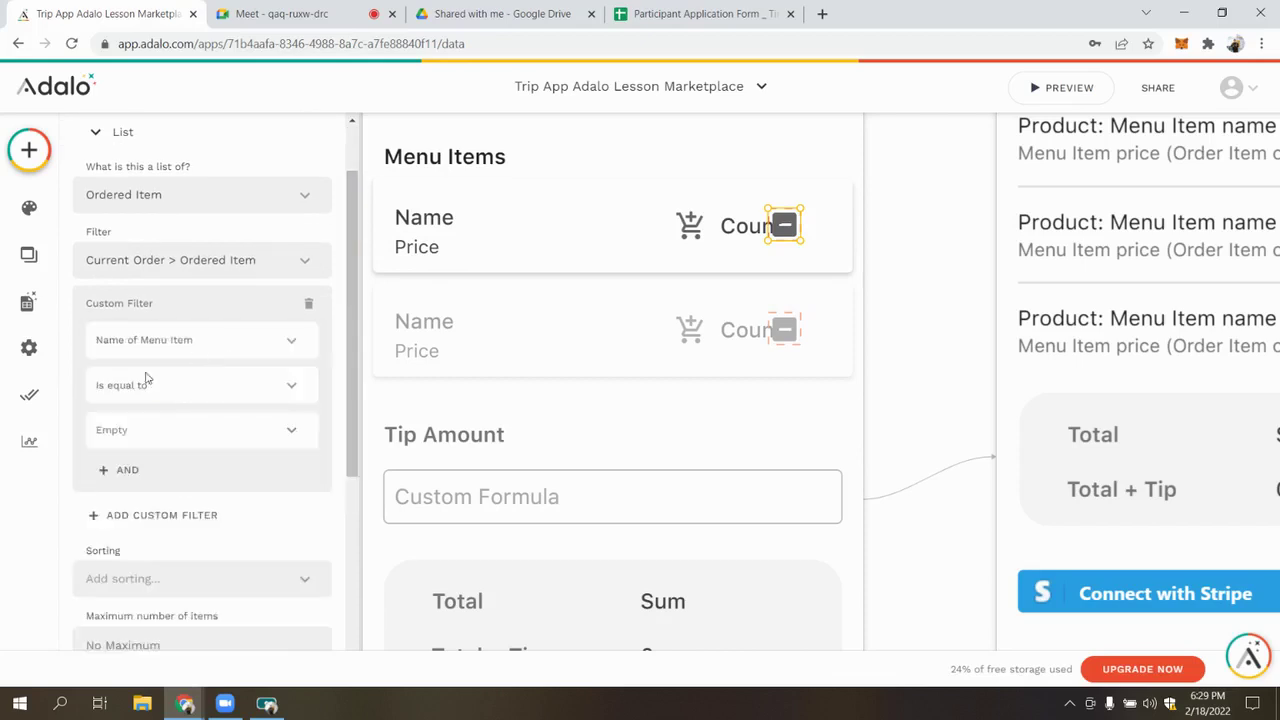
pyautogui.click(305, 424)
pyautogui.moveTo(320, 250)
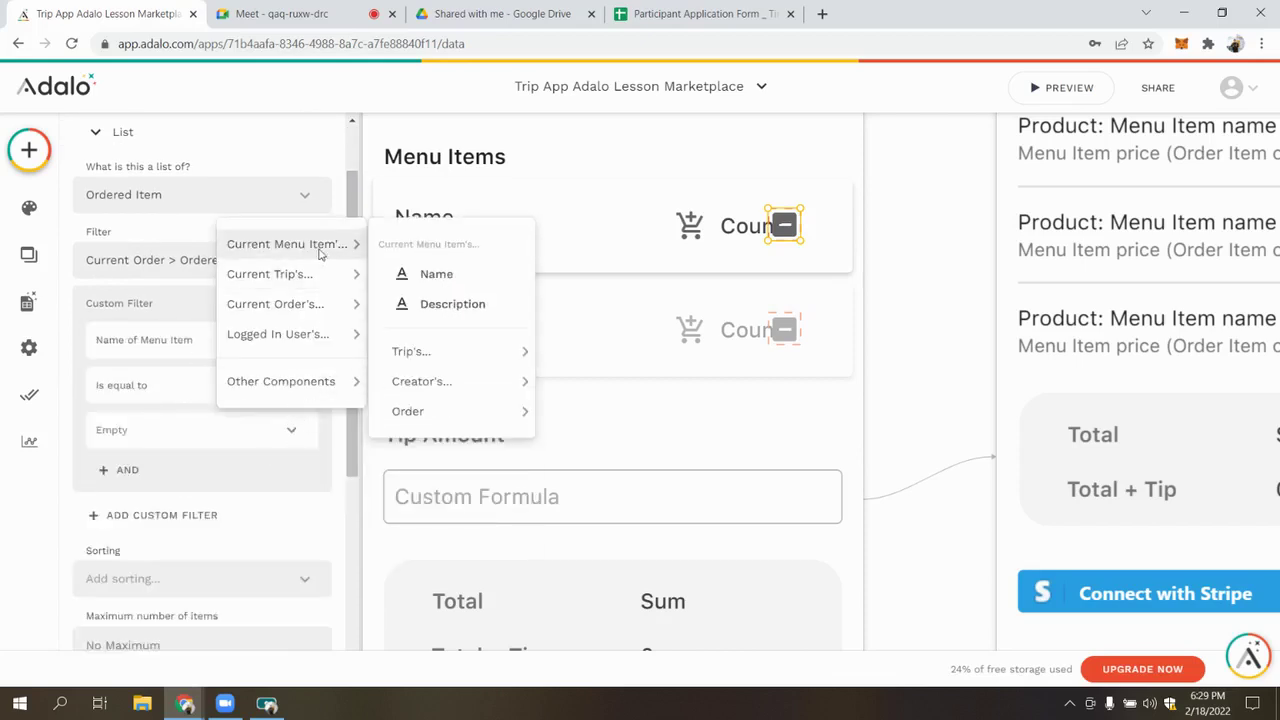
pyautogui.click(463, 278)
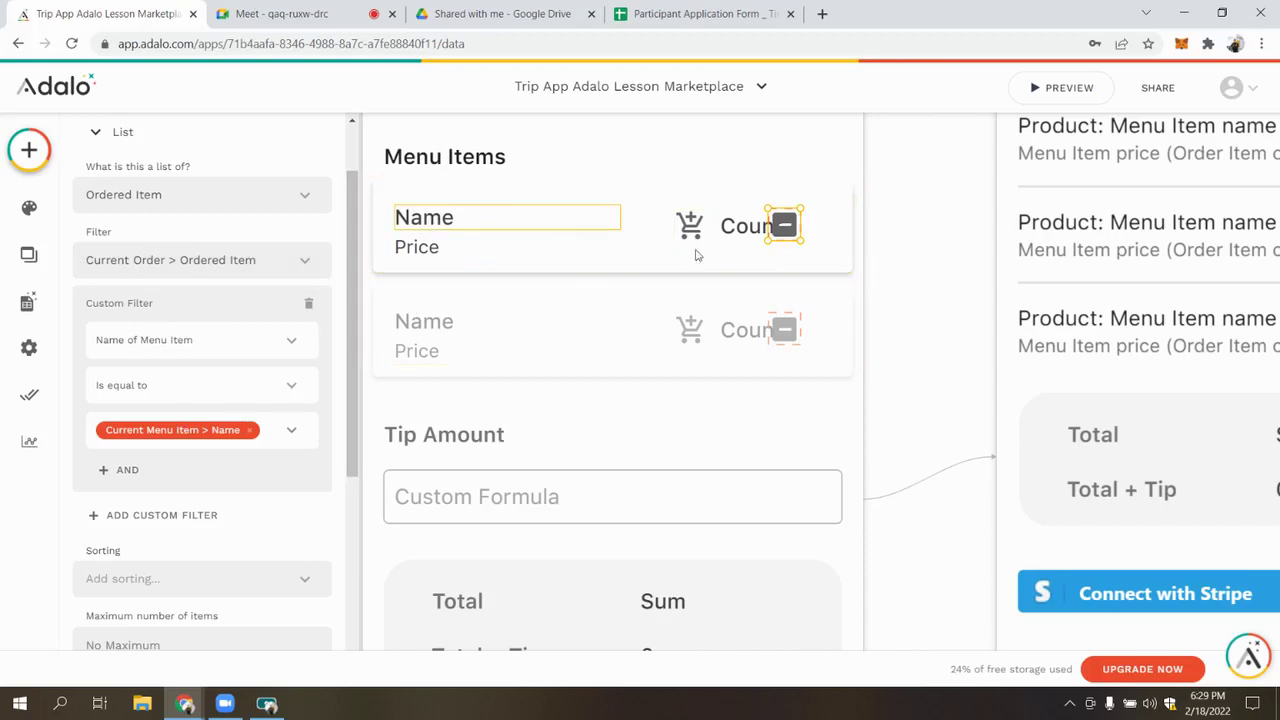
# Add a second condition: Name of order equals Current Order > Name
pyautogui.click(122, 470)
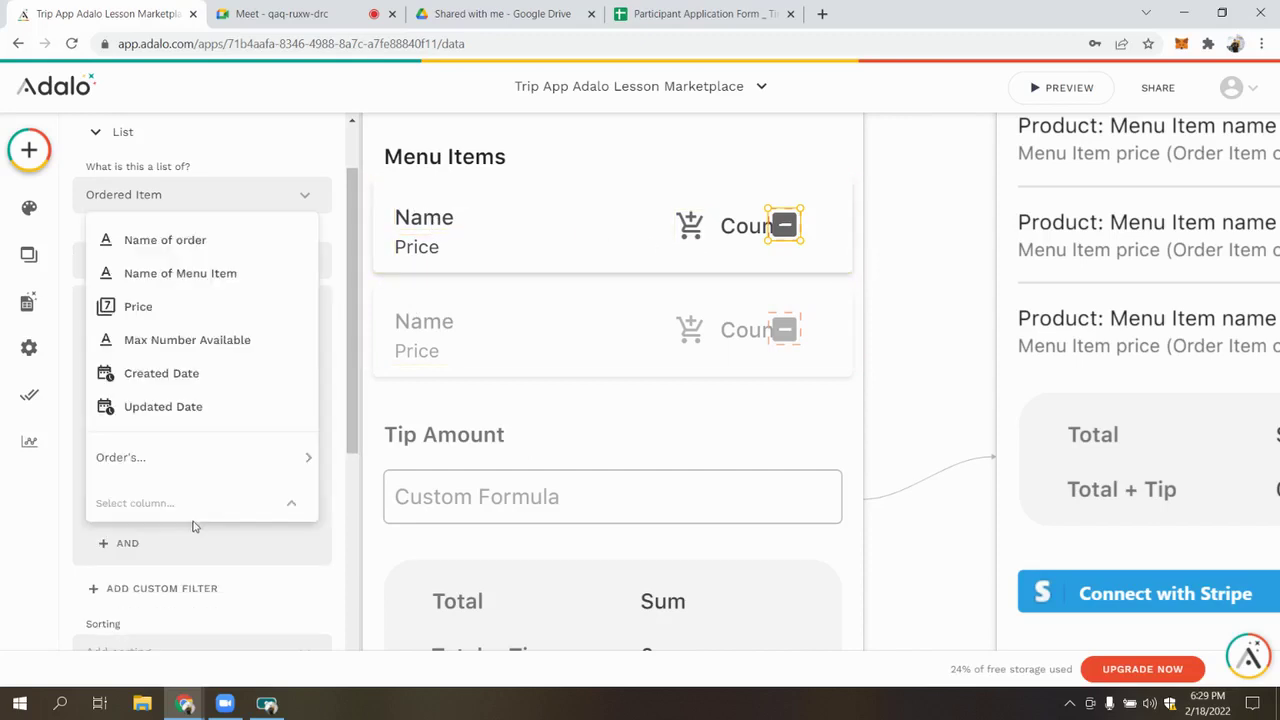
pyautogui.click(165, 240)
pyautogui.scroll(-1, 240, 480)
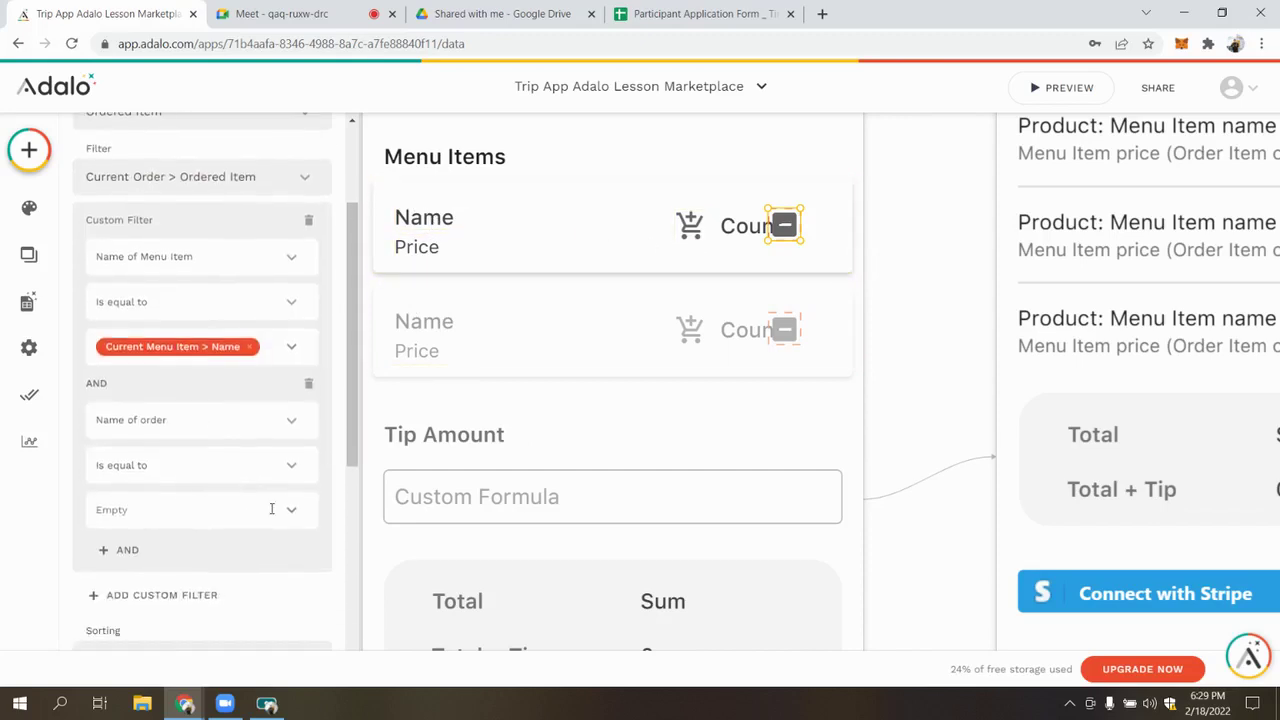
pyautogui.click(288, 521)
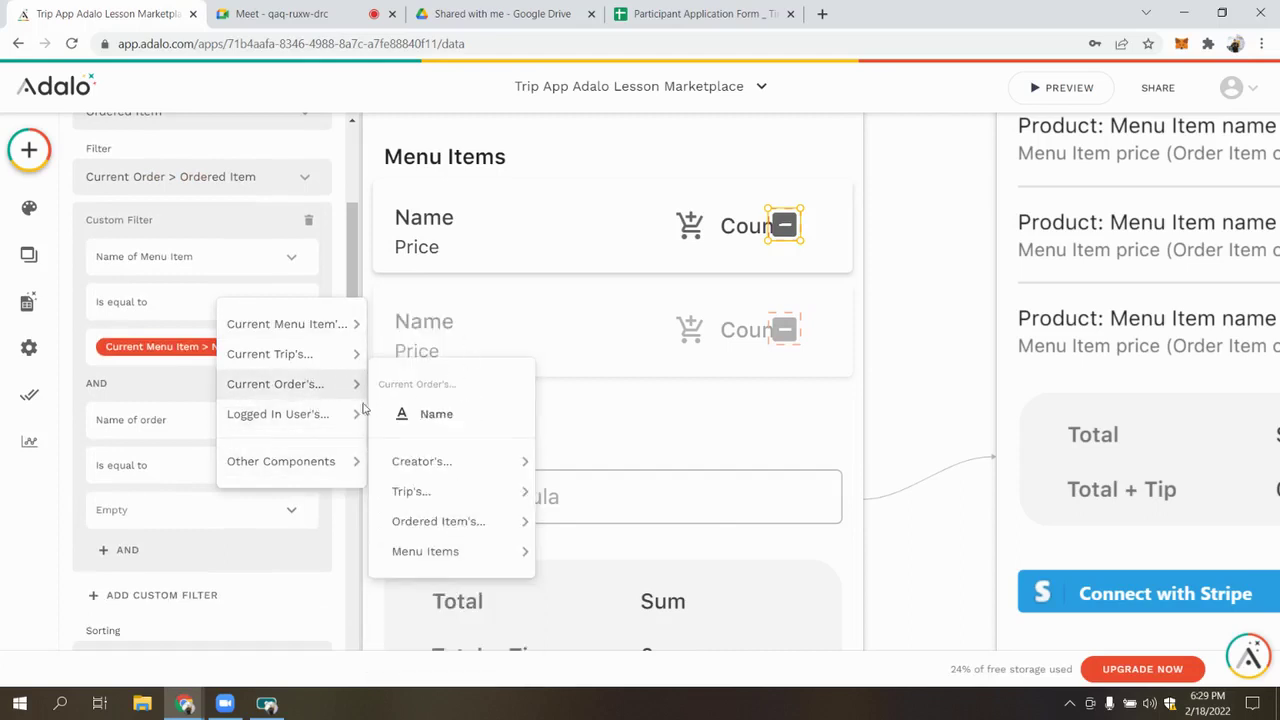
pyautogui.click(471, 414)
pyautogui.scroll(-2, 227, 363)
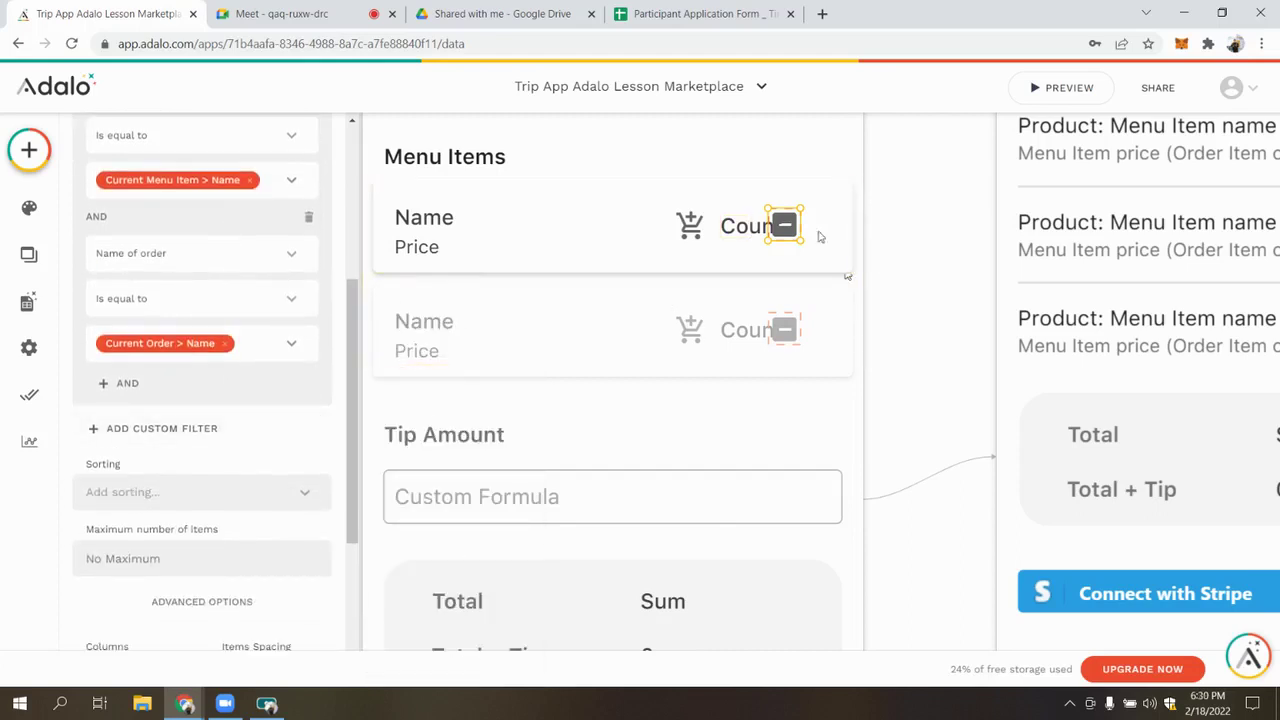
pyautogui.scroll(-2, 414, 400)
pyautogui.scroll(3, 640, 345)
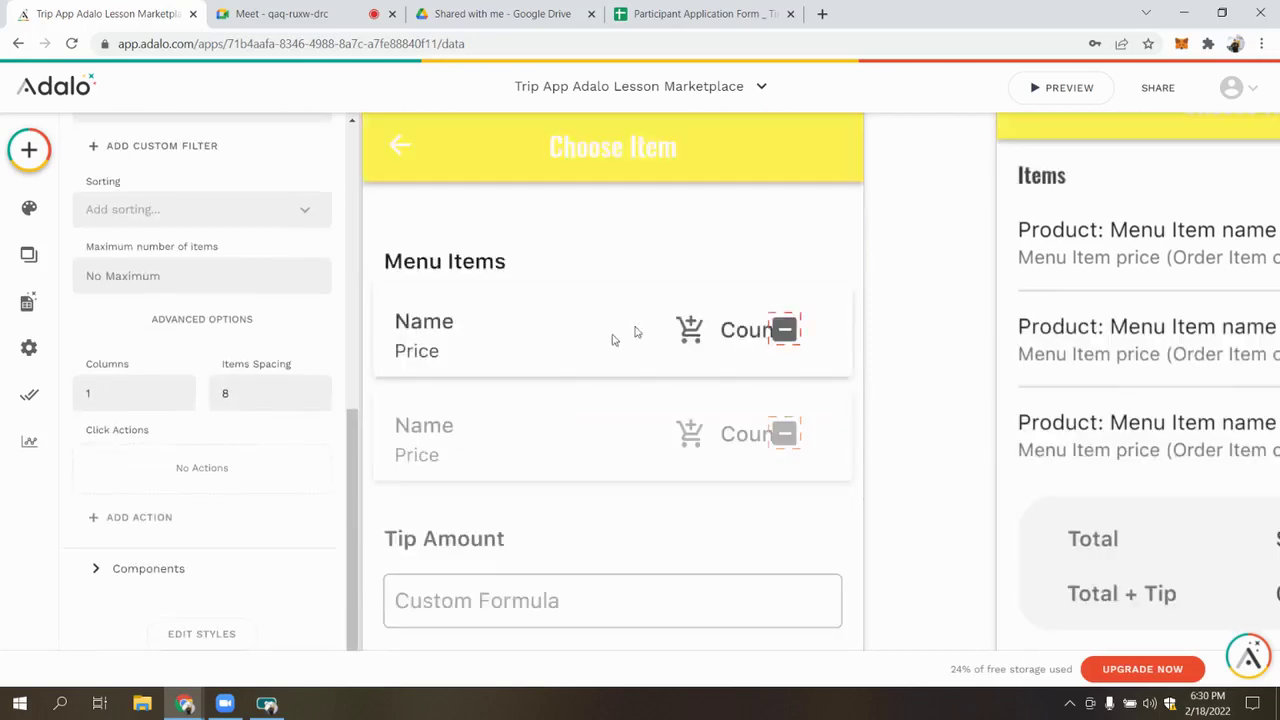
# Give the inner list's minus icon a Delete Current Ordered Item action
pyautogui.click(180, 568)
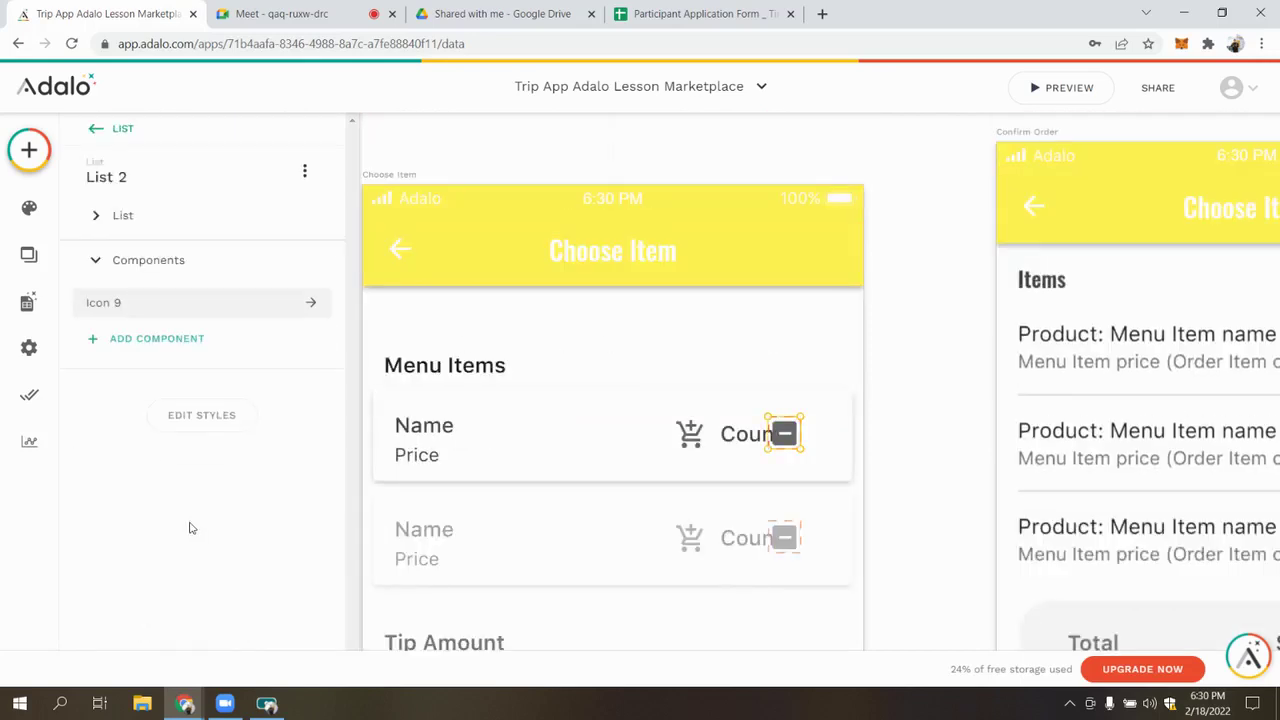
pyautogui.click(159, 301)
pyautogui.click(165, 492)
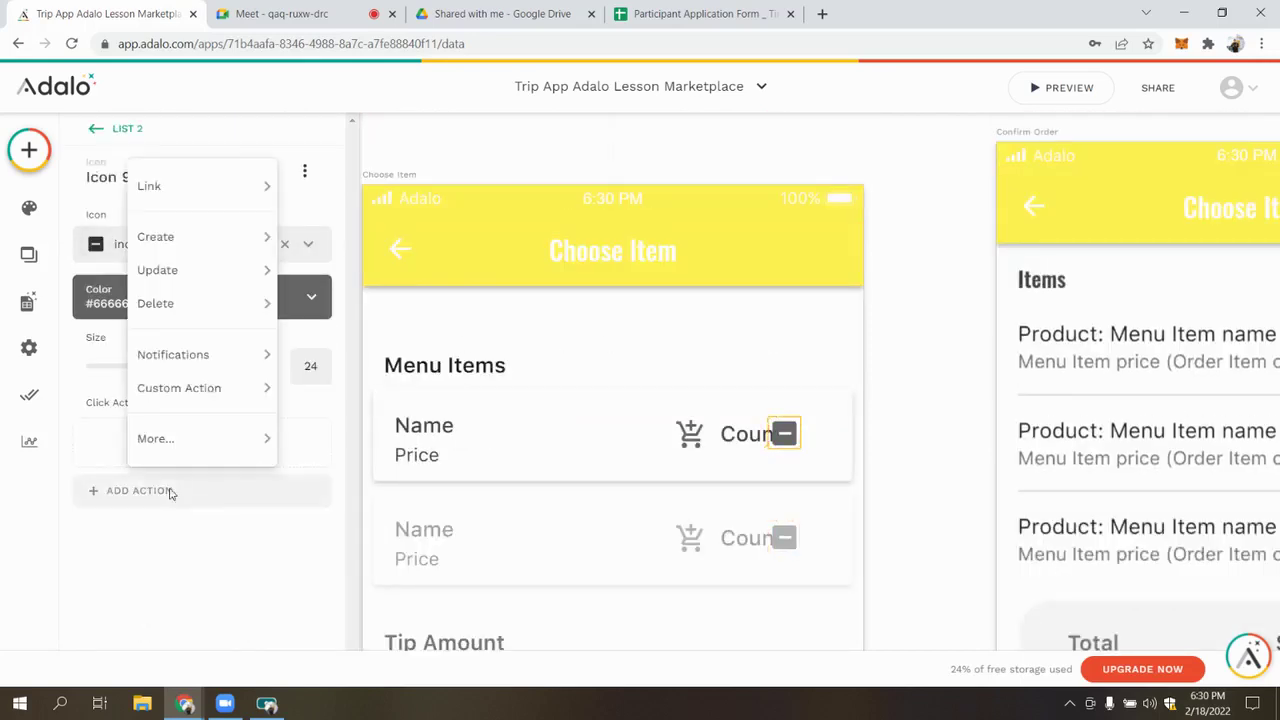
pyautogui.moveTo(212, 305)
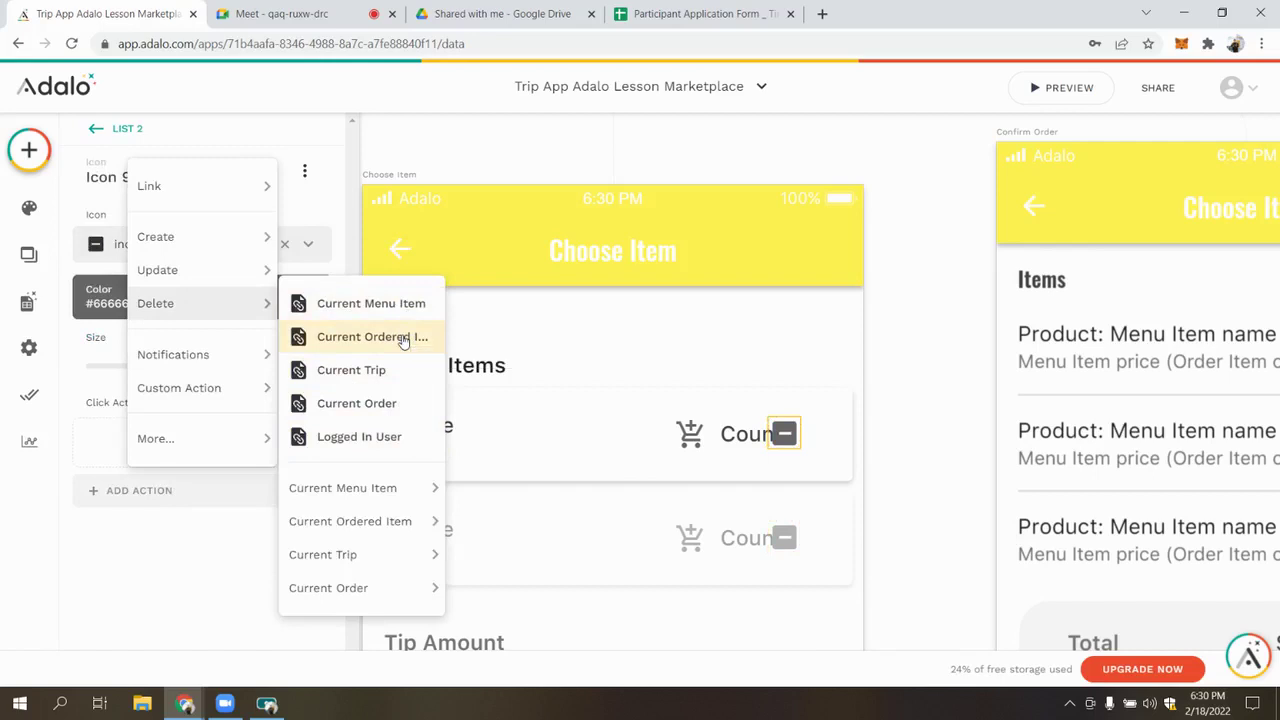
pyautogui.click(403, 340)
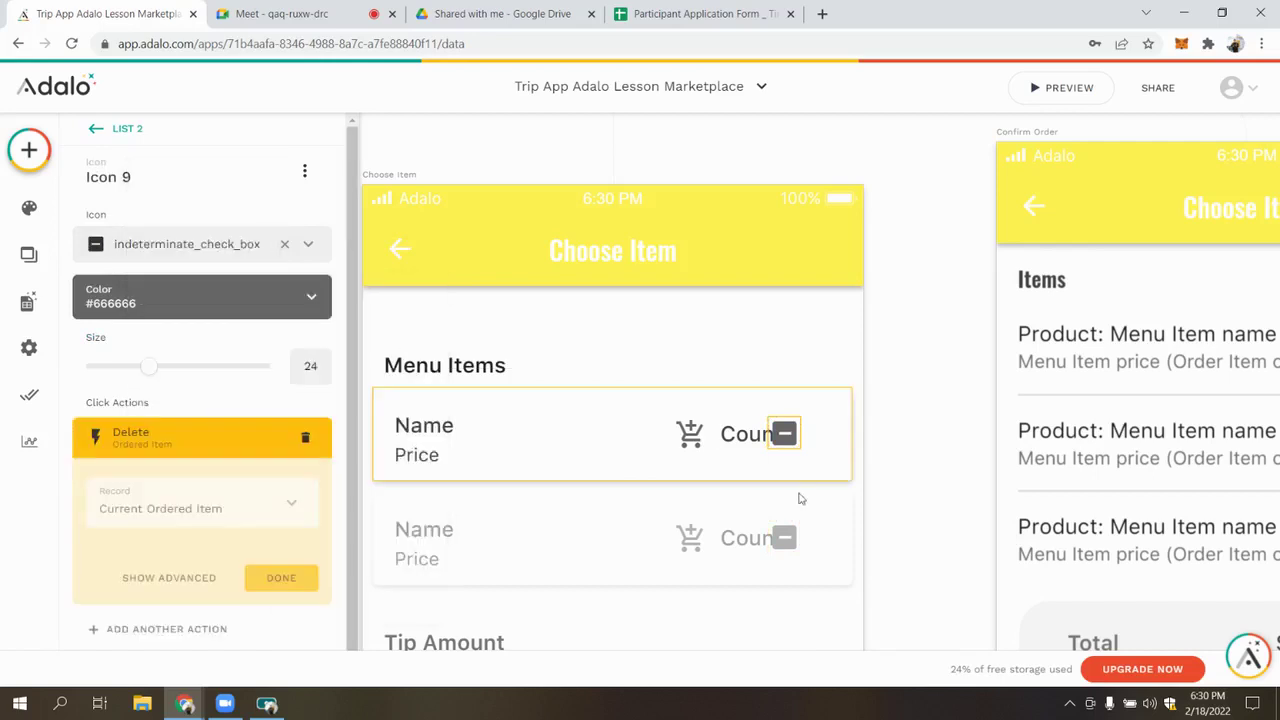
pyautogui.click(291, 589)
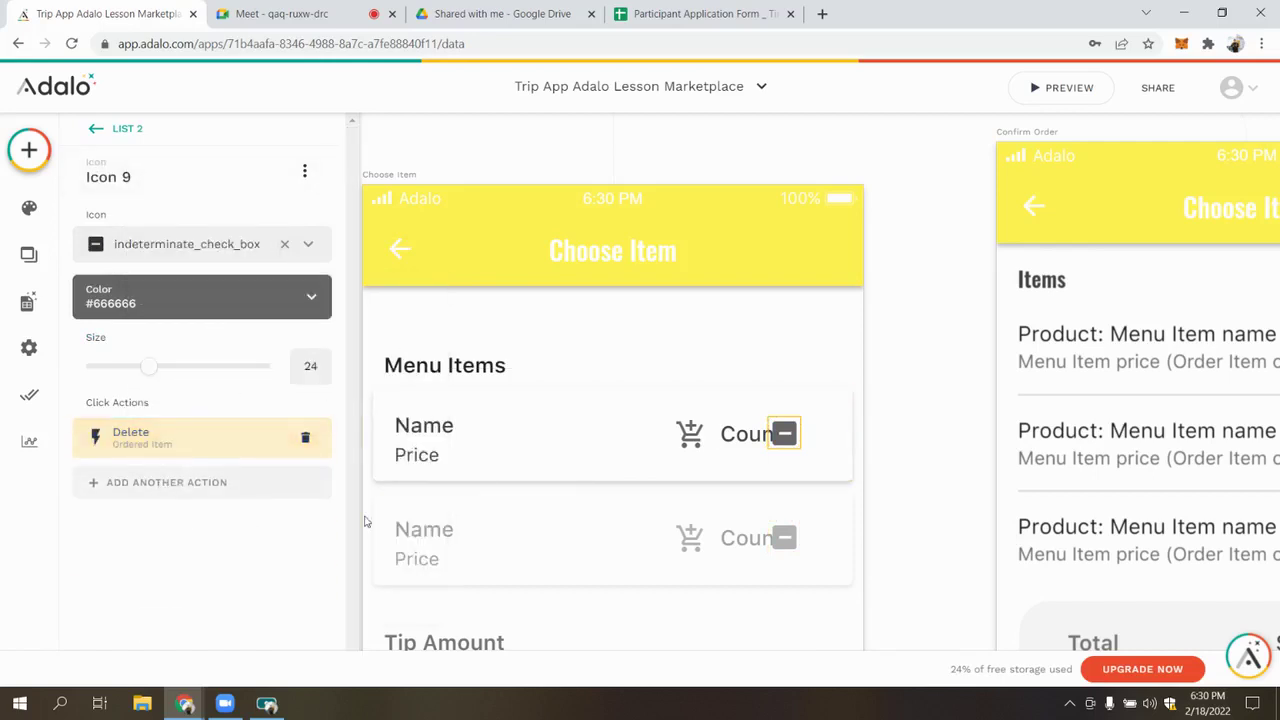
# Review the cart icon's Update Order action, then select the minus icon in List 2
pyautogui.click(690, 433)
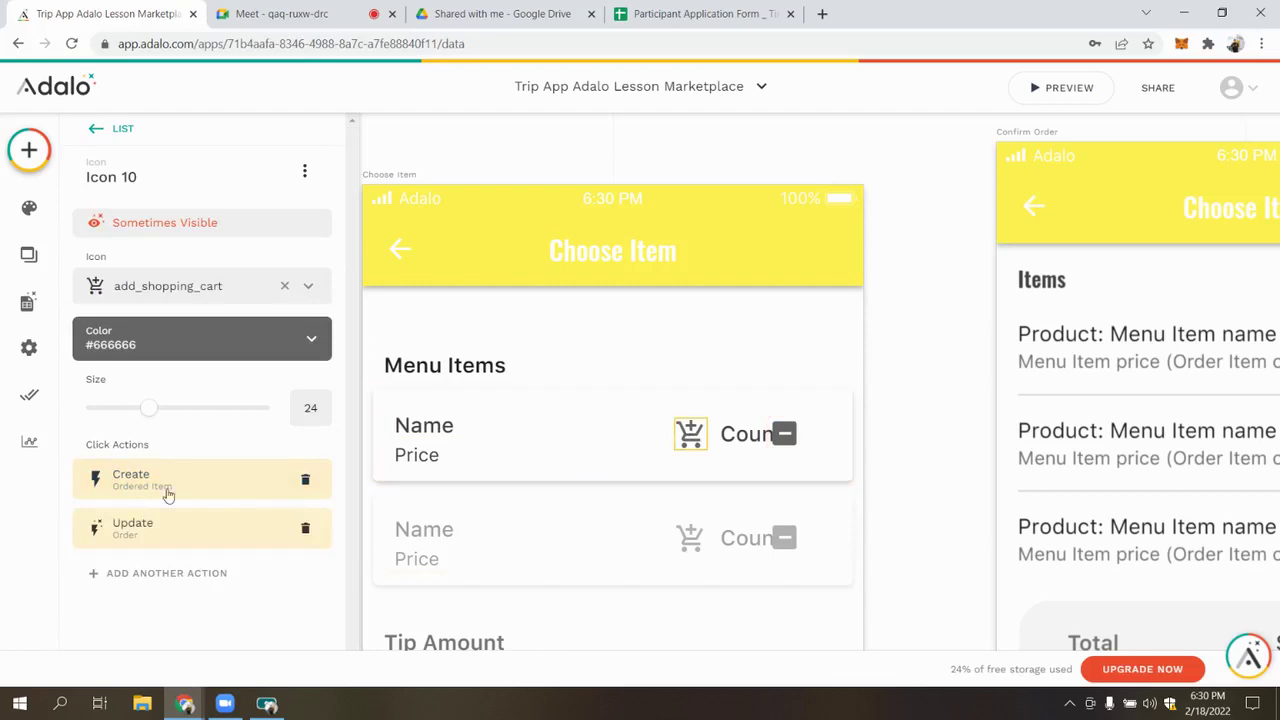
pyautogui.click(185, 543)
pyautogui.scroll(-6, 186, 490)
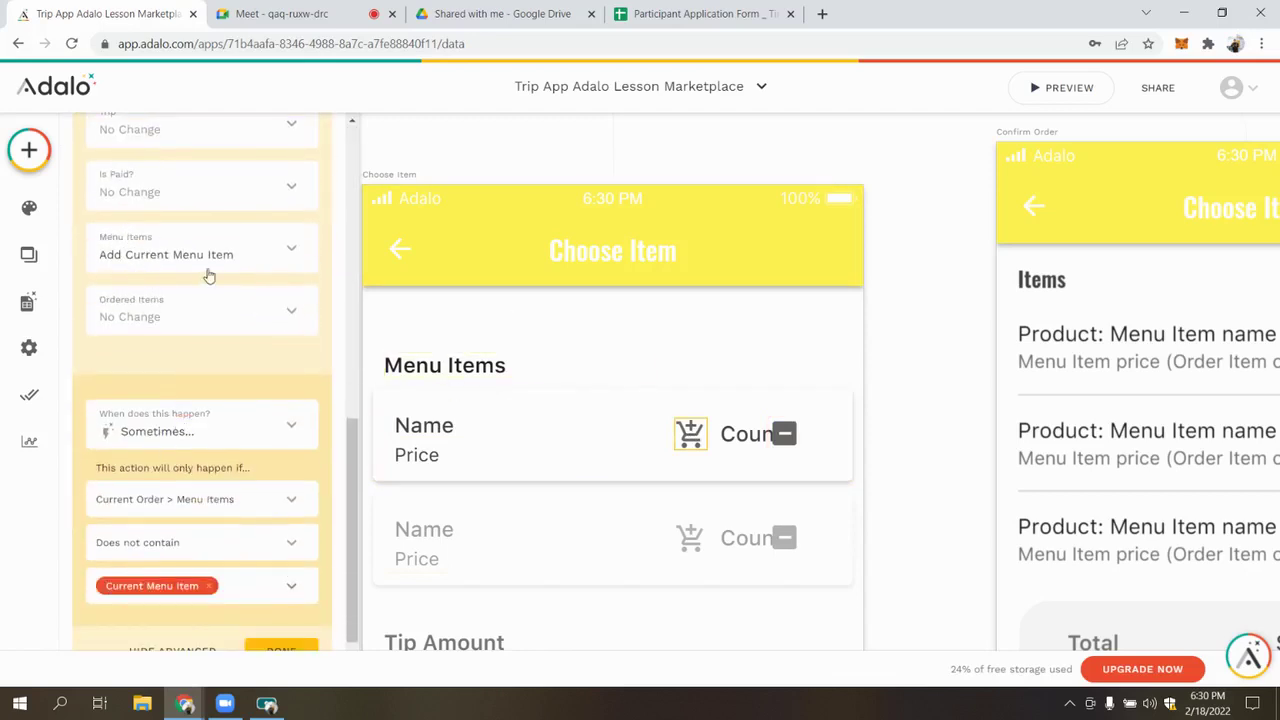
pyautogui.click(785, 436)
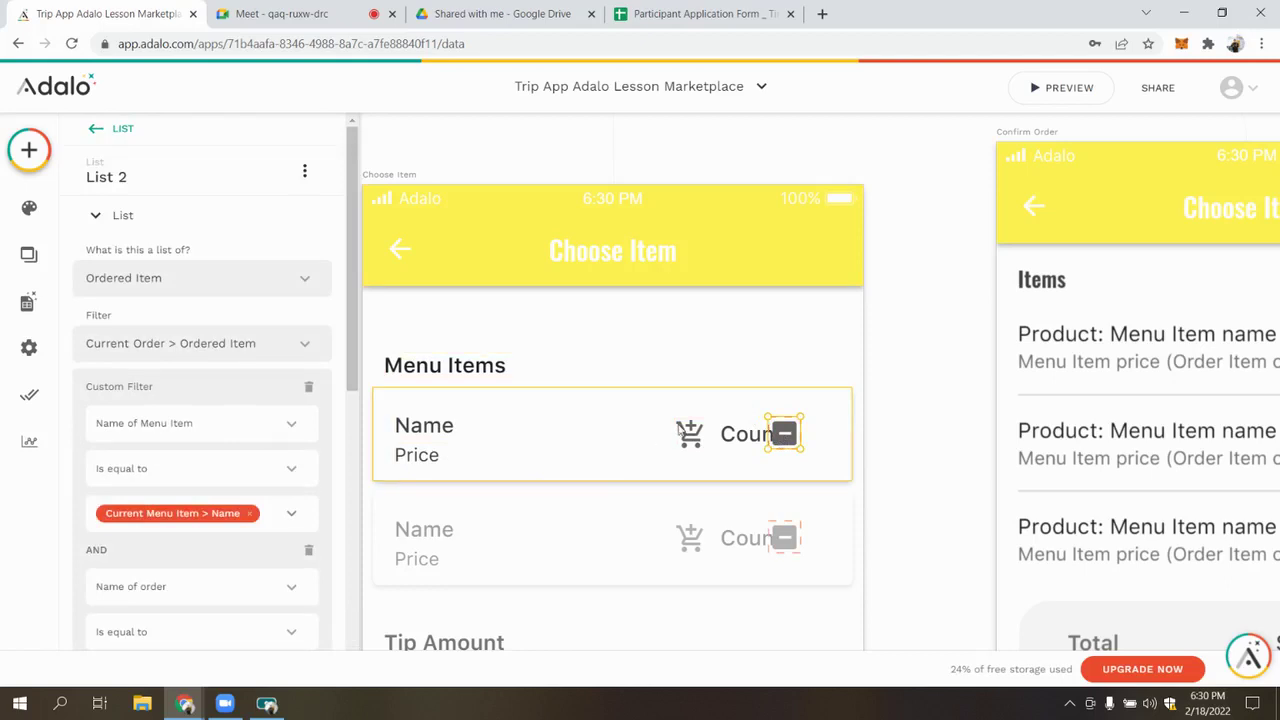
pyautogui.scroll(-8, 240, 490)
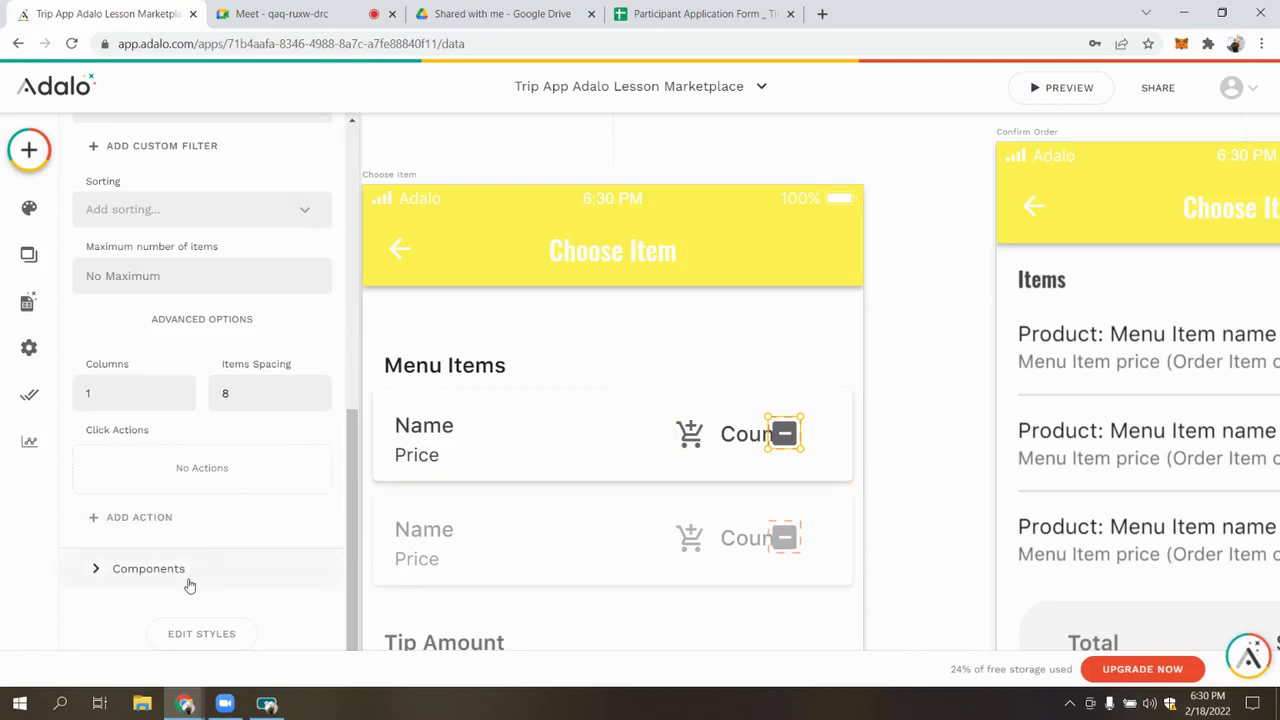
# Add an Update Current Order action to the minus icon that removes Current Menu Item from Menu Items
pyautogui.click(190, 580)
pyautogui.click(157, 305)
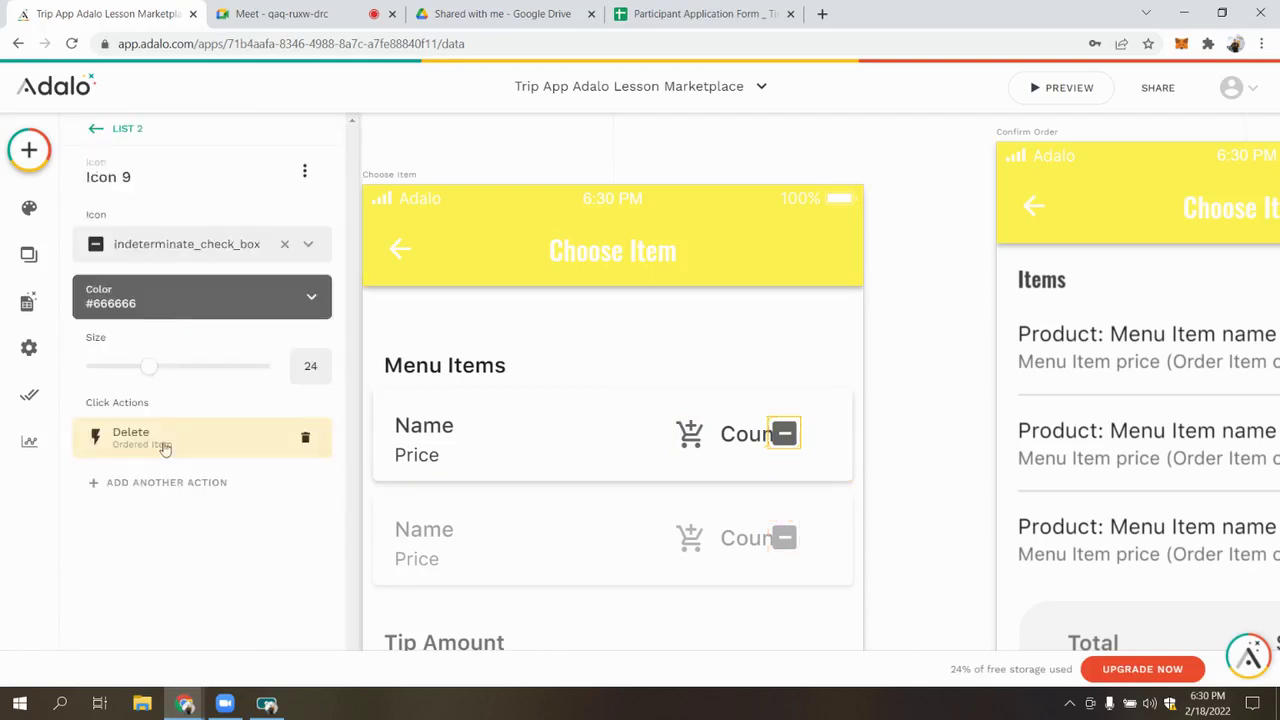
pyautogui.click(177, 484)
pyautogui.moveTo(235, 263)
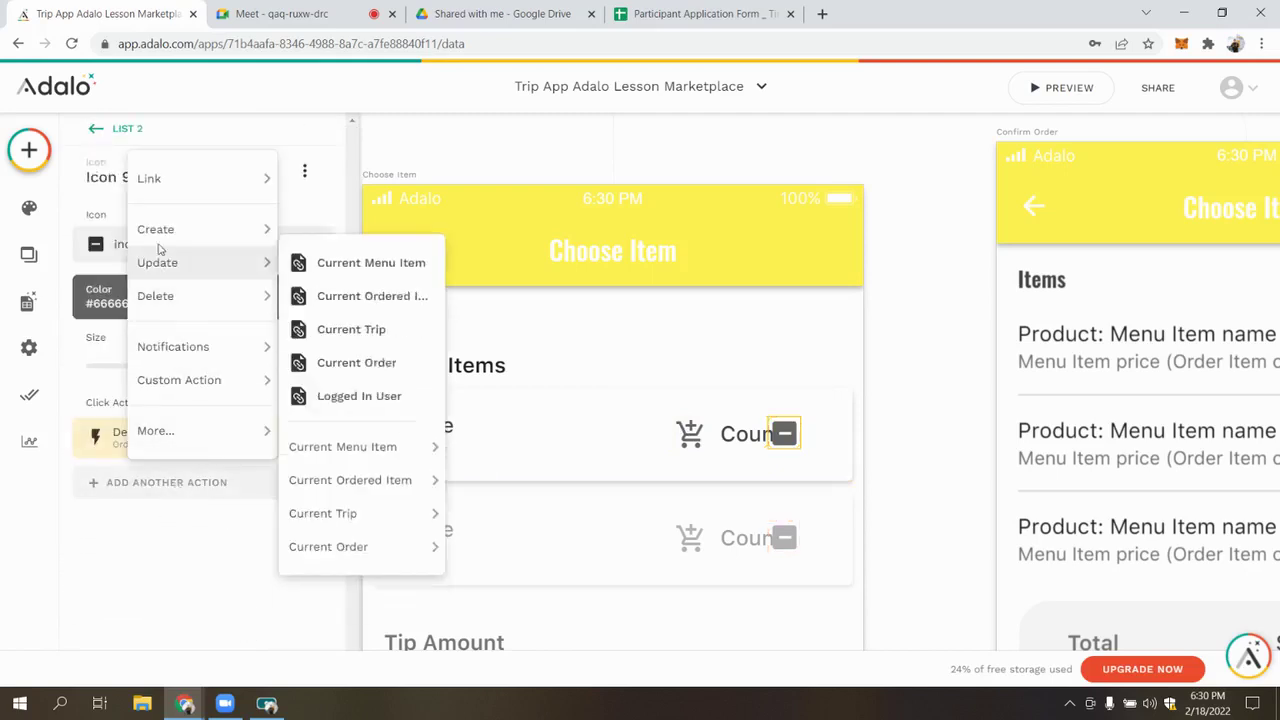
pyautogui.click(371, 363)
pyautogui.scroll(-3, 240, 440)
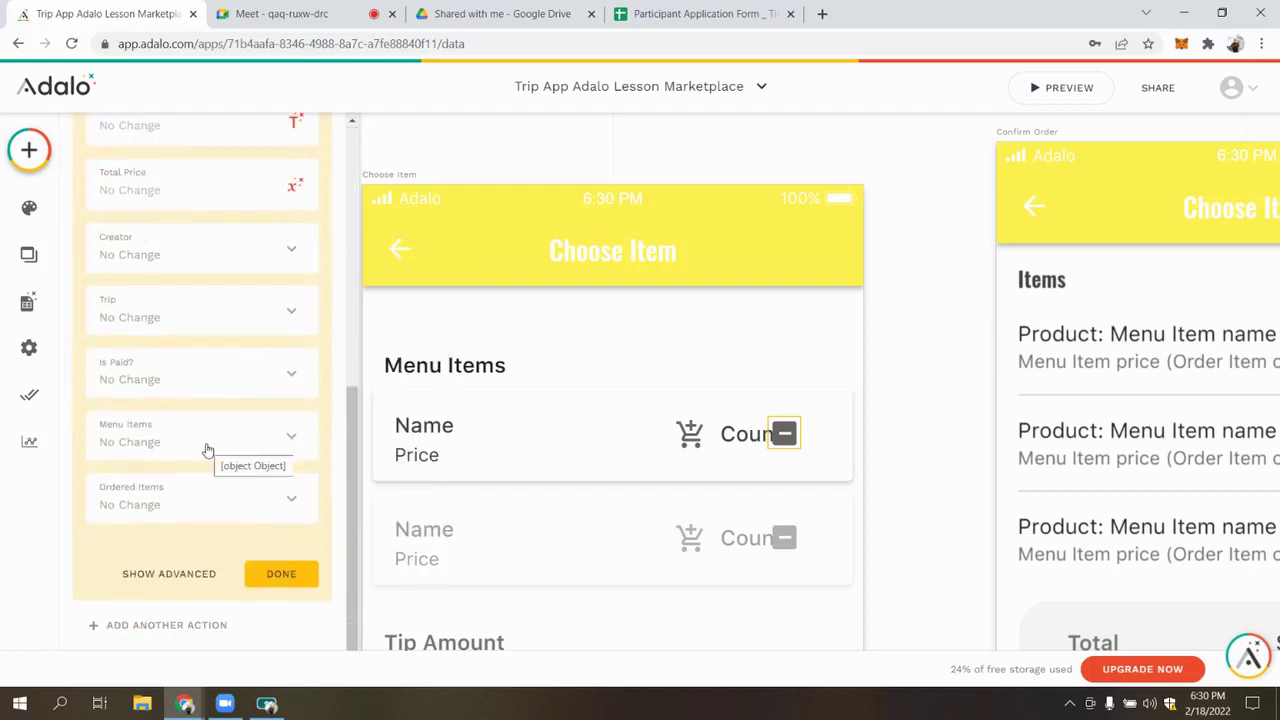
pyautogui.click(207, 448)
pyautogui.moveTo(252, 337)
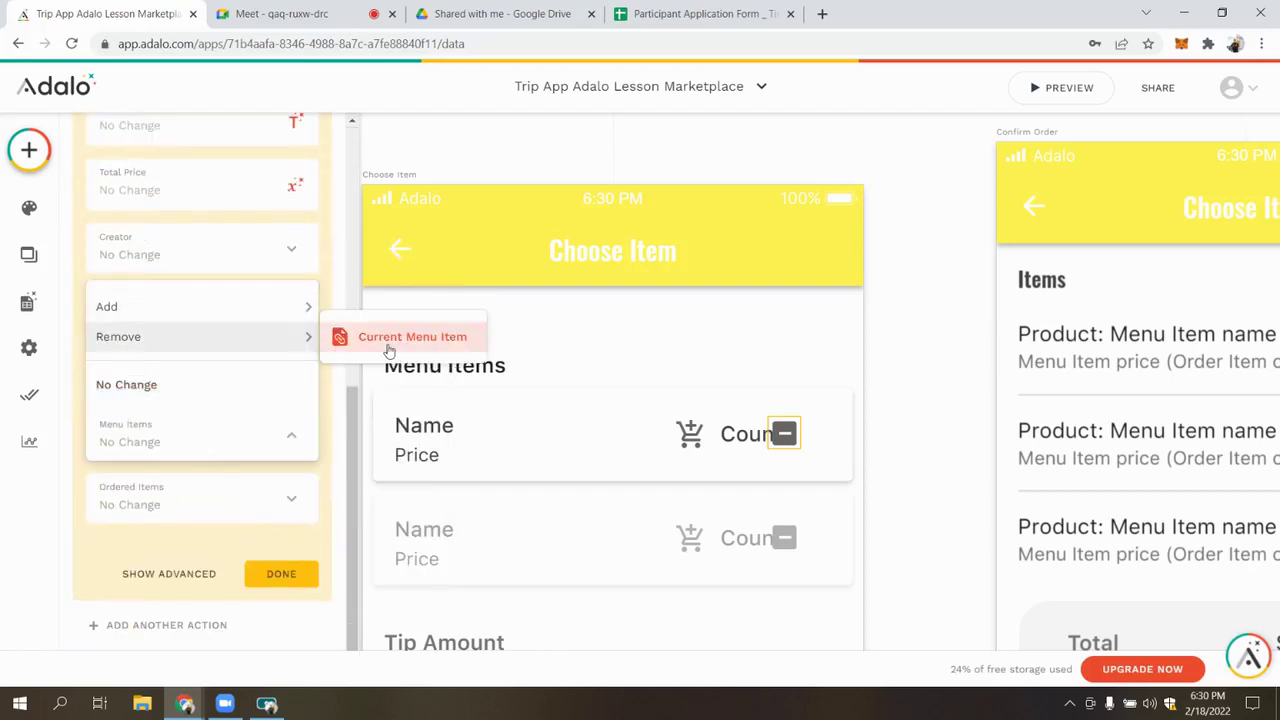
pyautogui.click(355, 343)
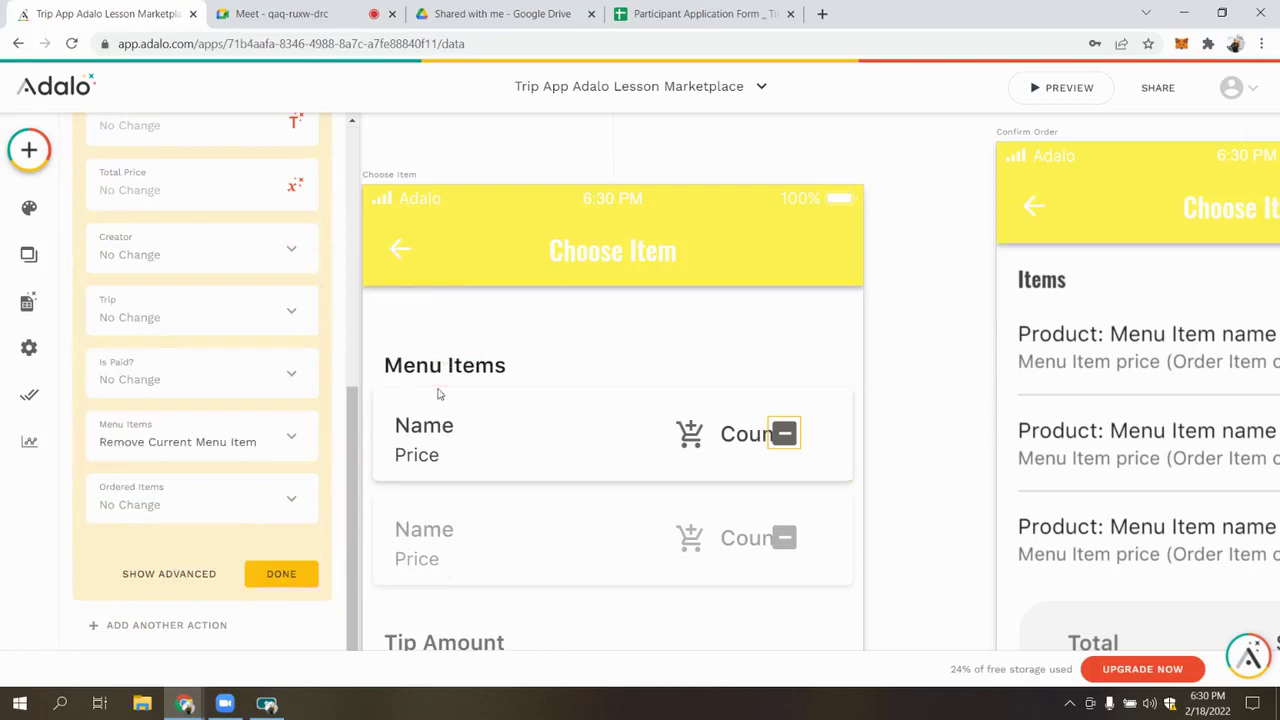
# Make the update run Sometimes, conditioned on the Current Order's Ordered Item count
pyautogui.click(160, 572)
pyautogui.click(197, 558)
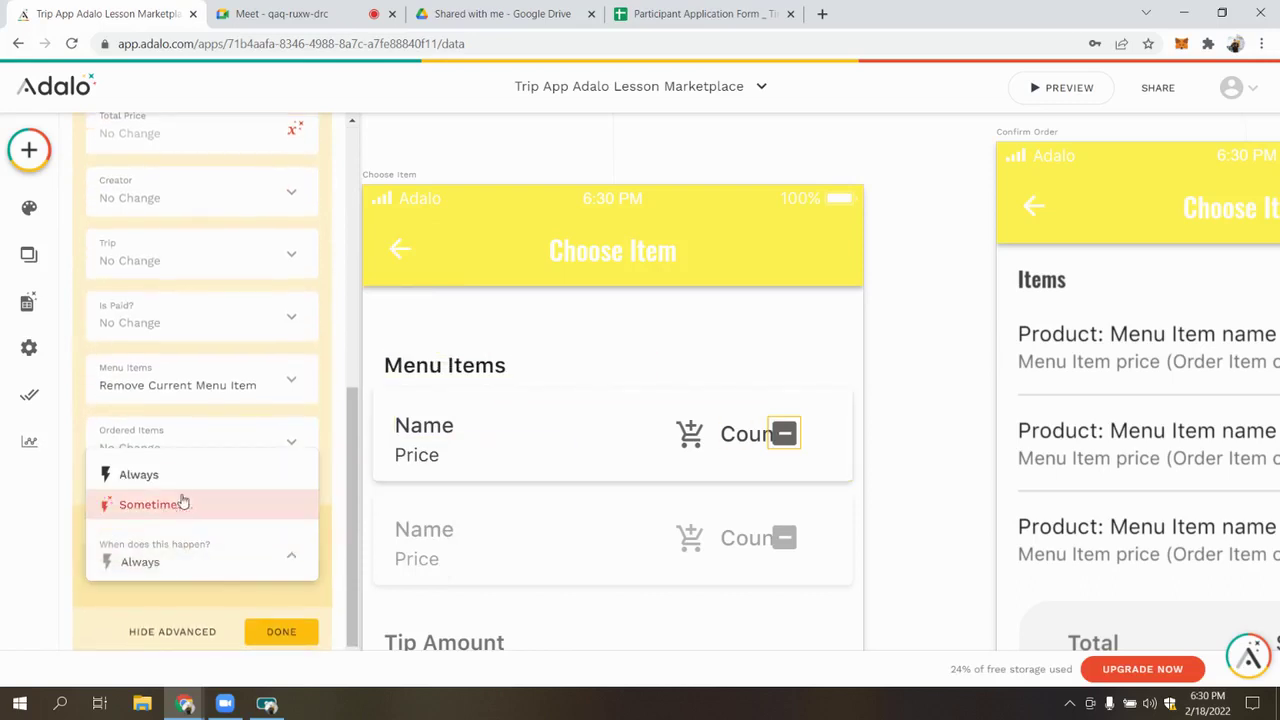
pyautogui.click(192, 506)
pyautogui.scroll(-2, 198, 509)
pyautogui.click(229, 507)
pyautogui.scroll(-1, 194, 377)
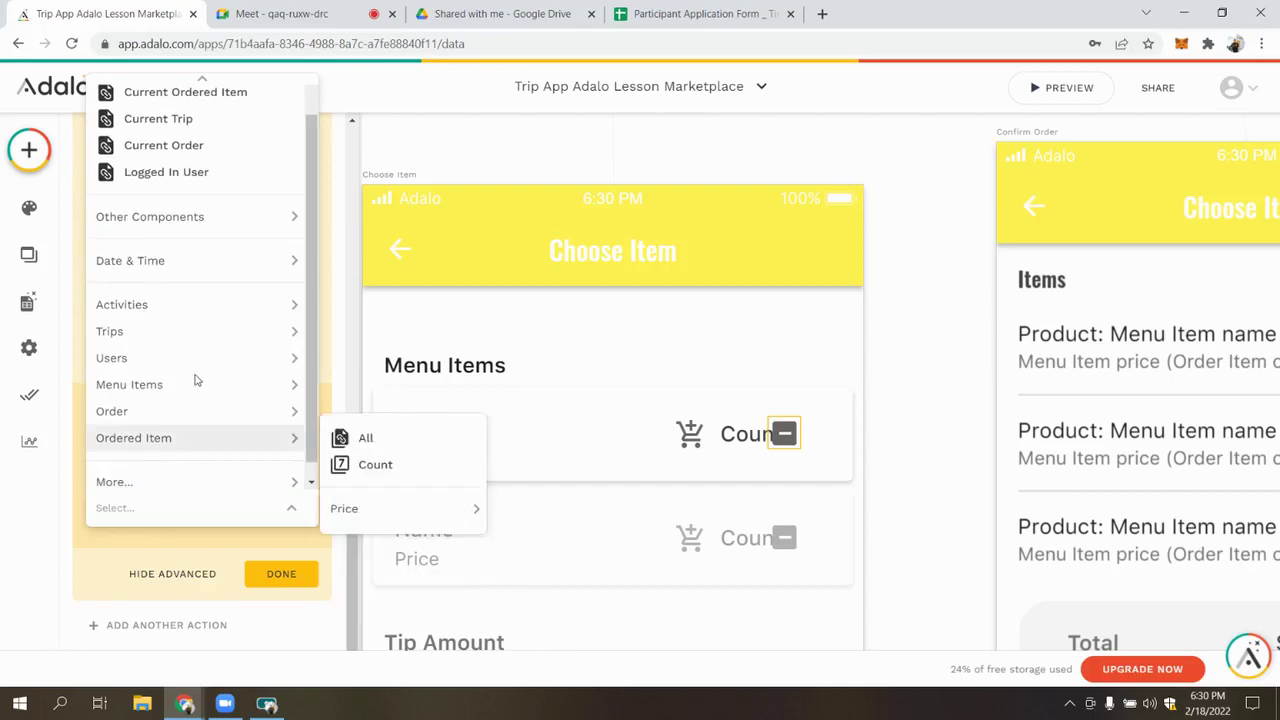
pyautogui.moveTo(193, 468)
pyautogui.moveTo(432, 498)
pyautogui.moveTo(409, 555)
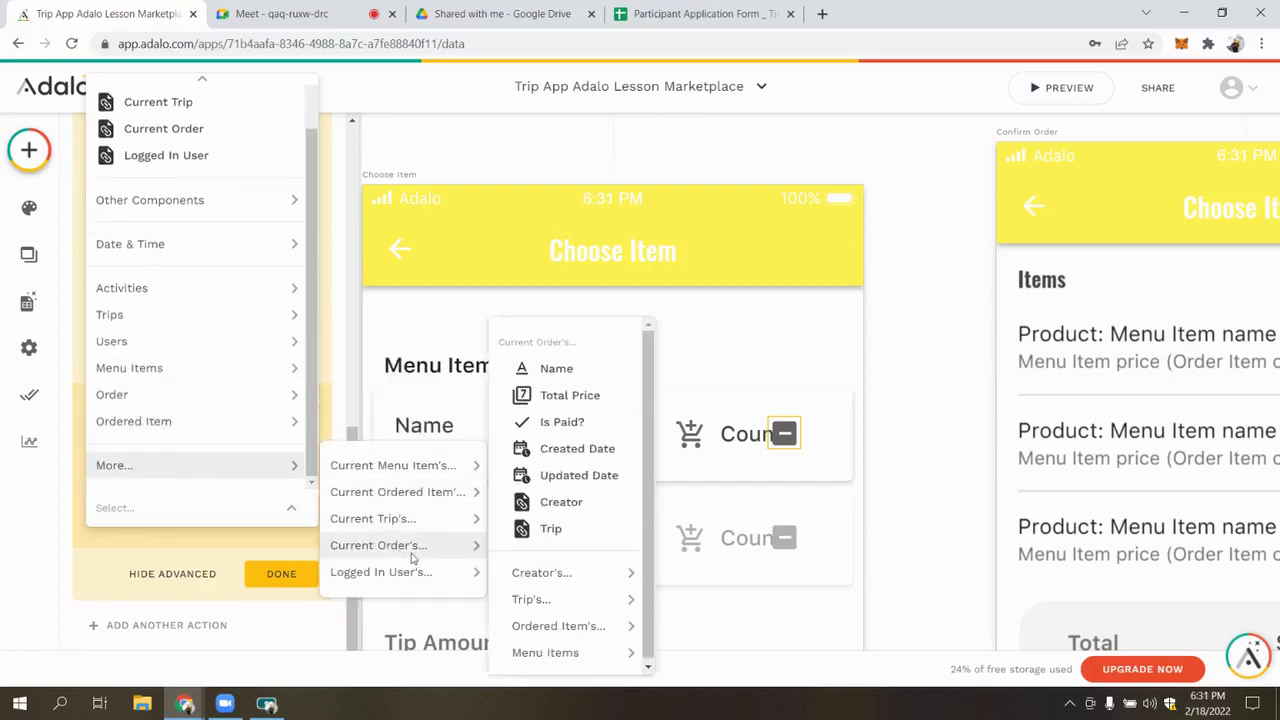
pyautogui.moveTo(576, 629)
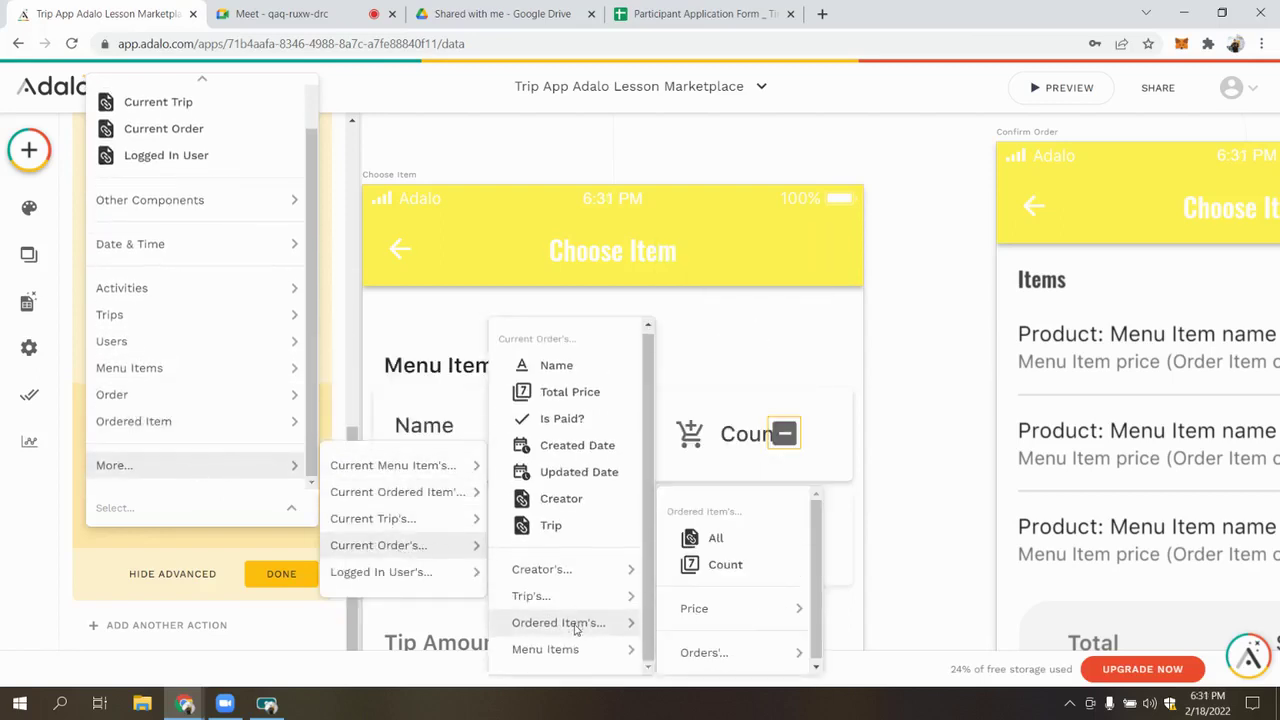
pyautogui.click(726, 564)
pyautogui.scroll(-1, 261, 554)
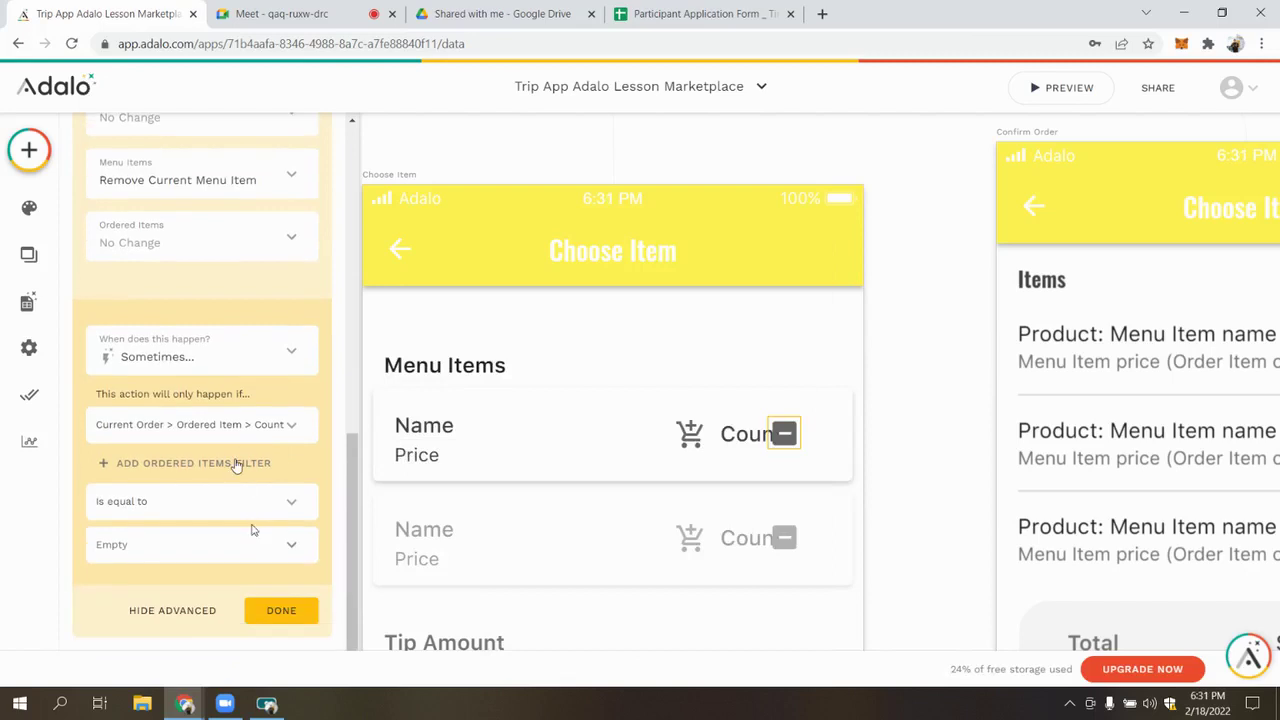
# Filter that count by Name of Menu Item equals Current Menu Item > Name
pyautogui.click(220, 466)
pyautogui.click(217, 494)
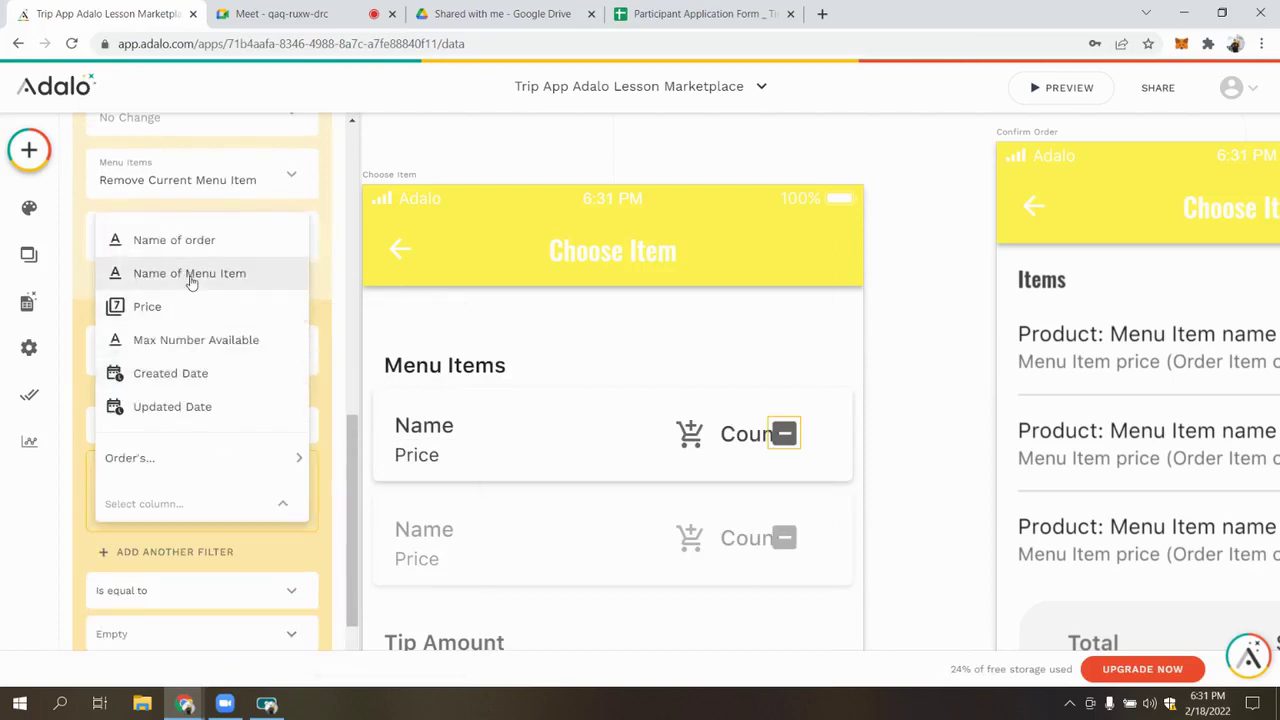
pyautogui.click(206, 271)
pyautogui.scroll(-2, 210, 455)
pyautogui.click(280, 428)
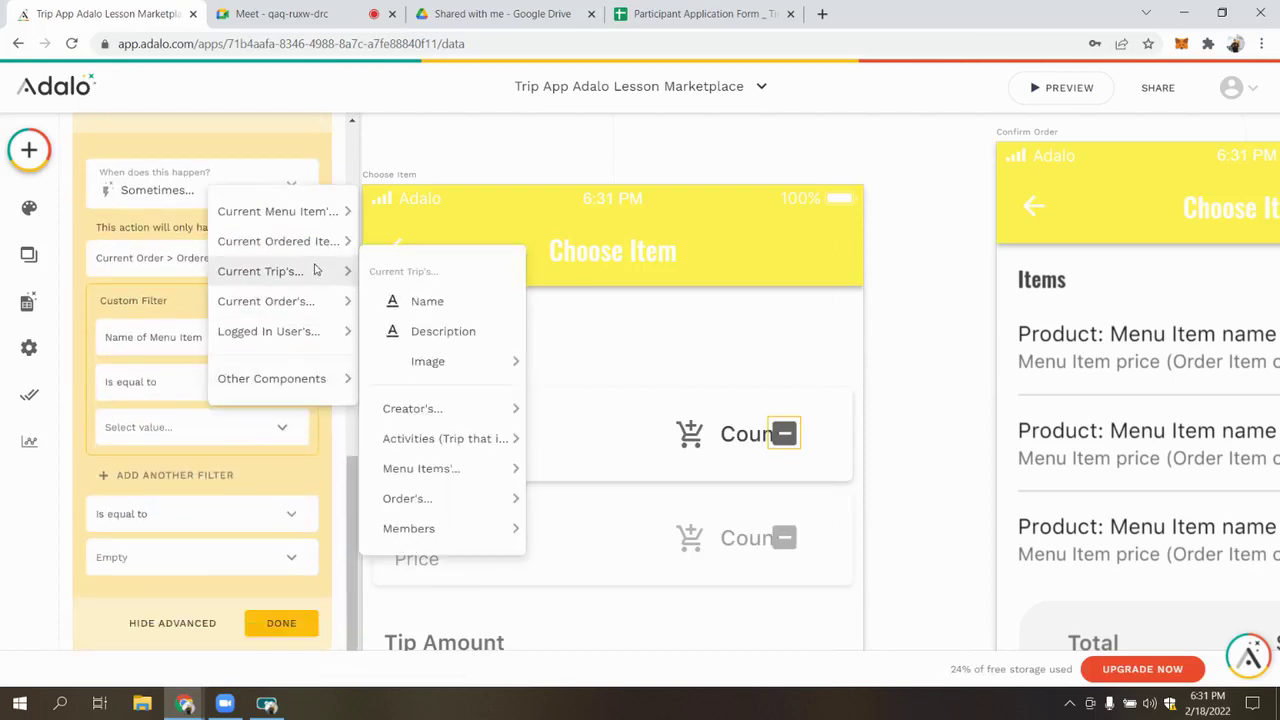
pyautogui.moveTo(315, 212)
pyautogui.click(427, 244)
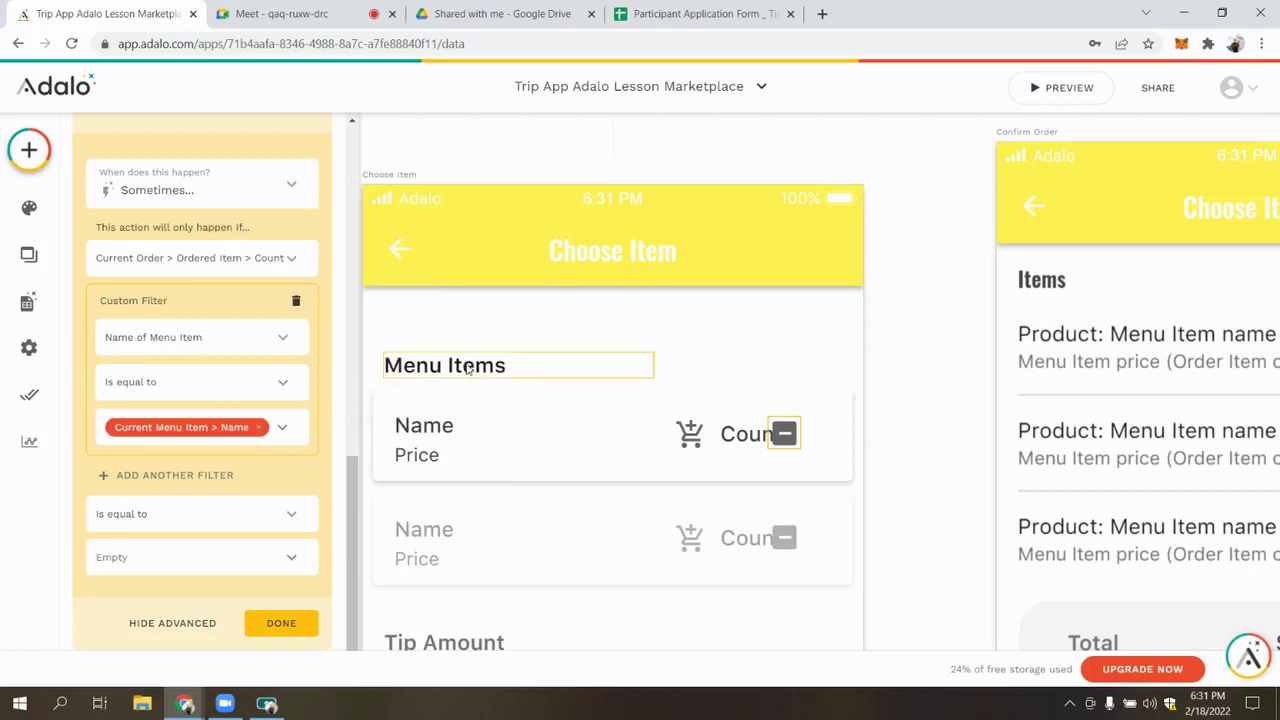
# Add a second count filter, Name of order equals Current Order > Name, with count equal to 0
pyautogui.click(240, 488)
pyautogui.click(212, 519)
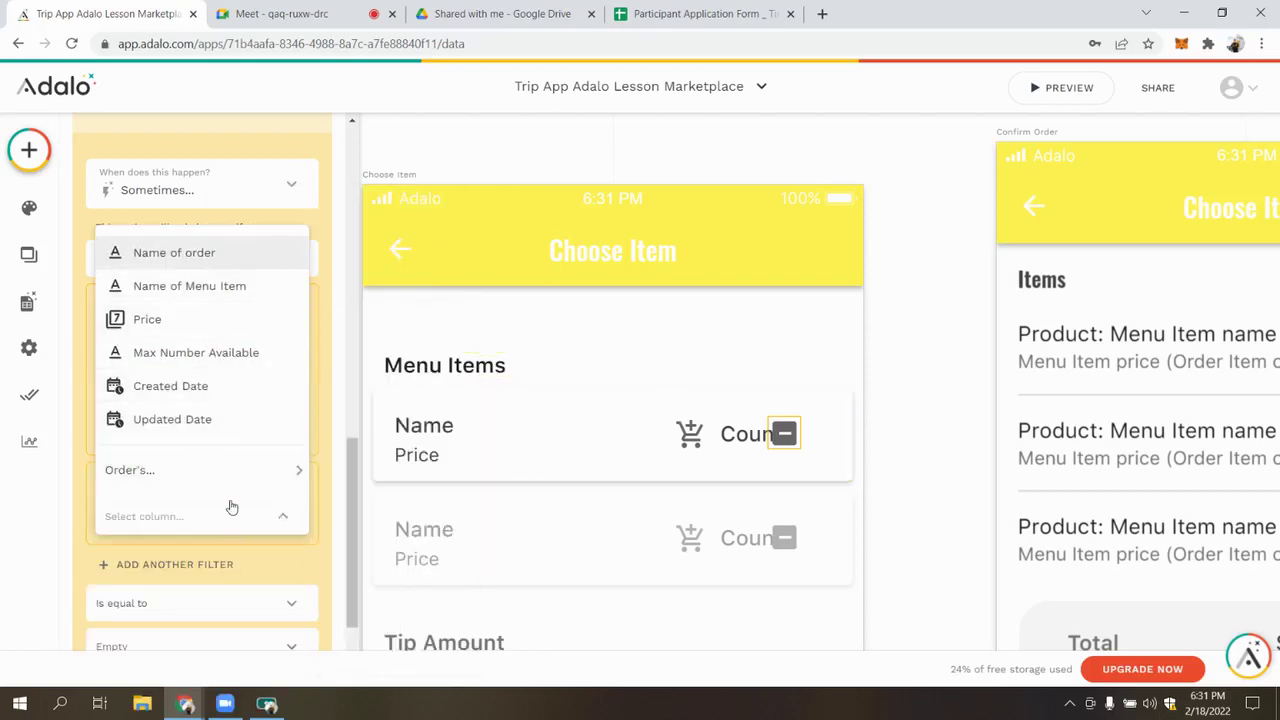
pyautogui.click(174, 252)
pyautogui.scroll(-1, 250, 480)
pyautogui.click(281, 440)
pyautogui.moveTo(310, 313)
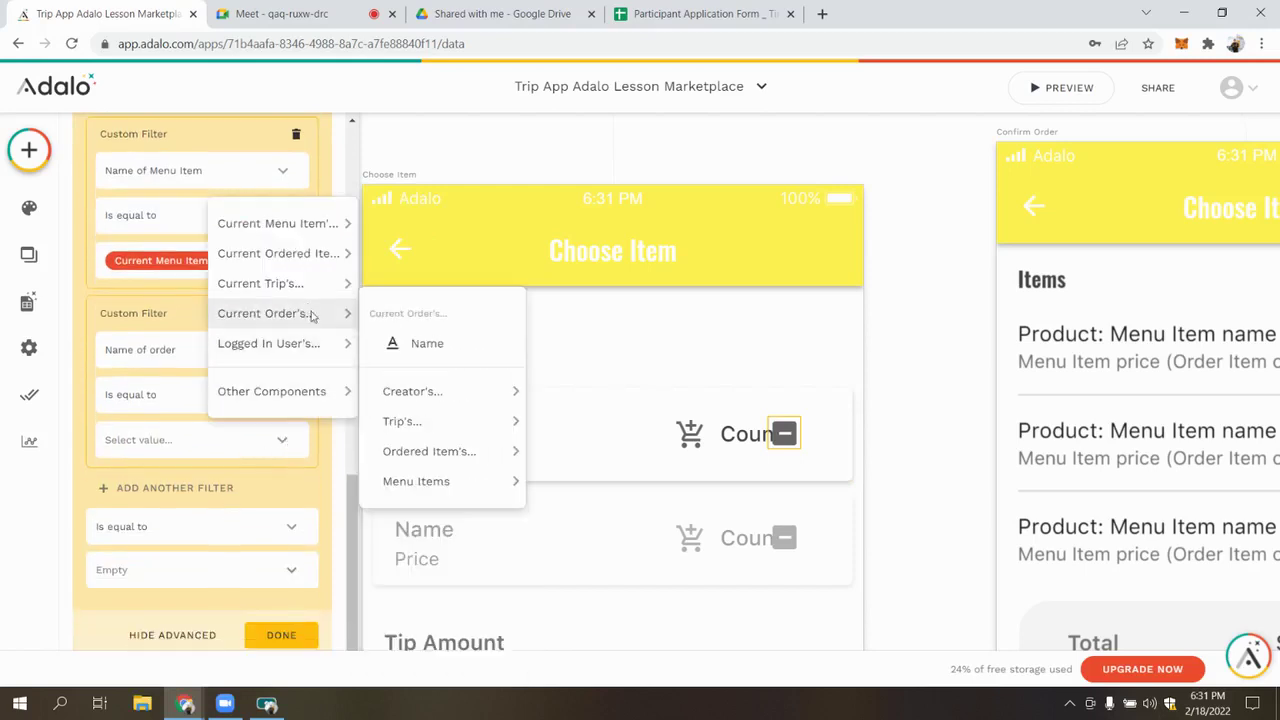
pyautogui.click(425, 342)
pyautogui.scroll(-1, 203, 475)
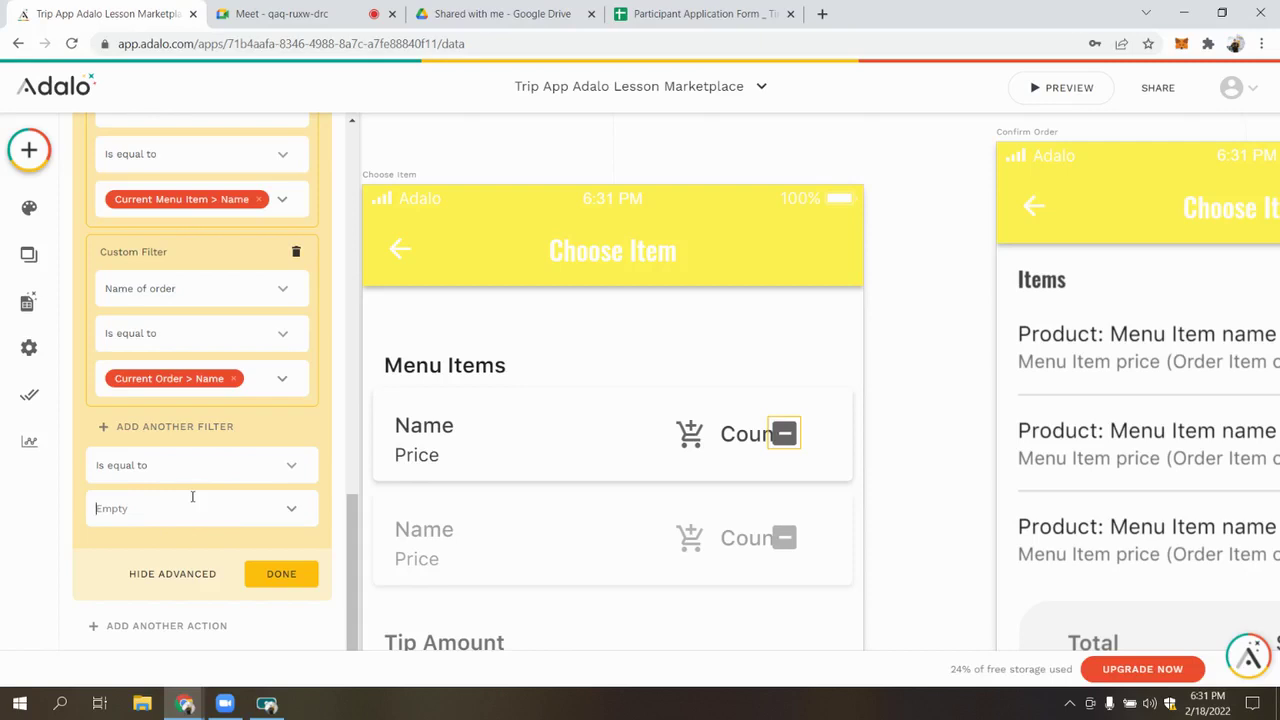
pyautogui.scroll(4, 190, 420)
pyautogui.scroll(-2, 194, 410)
pyautogui.scroll(-3, 257, 494)
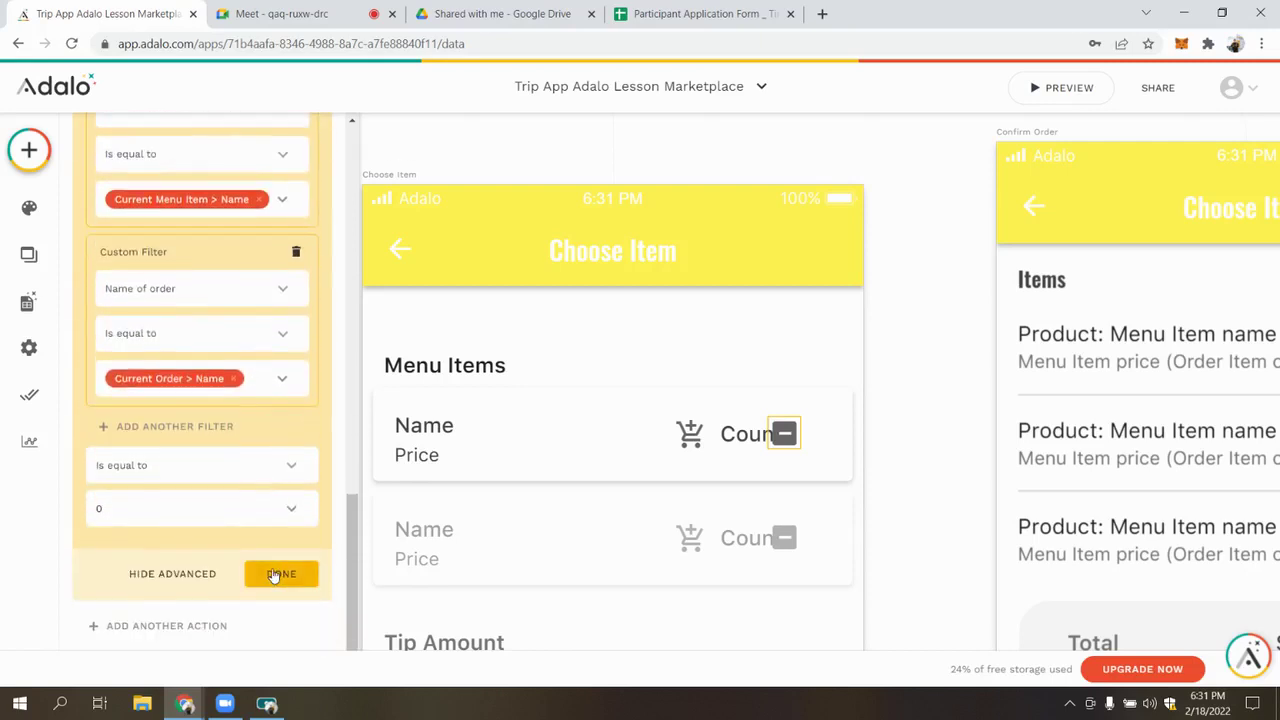
pyautogui.click(277, 571)
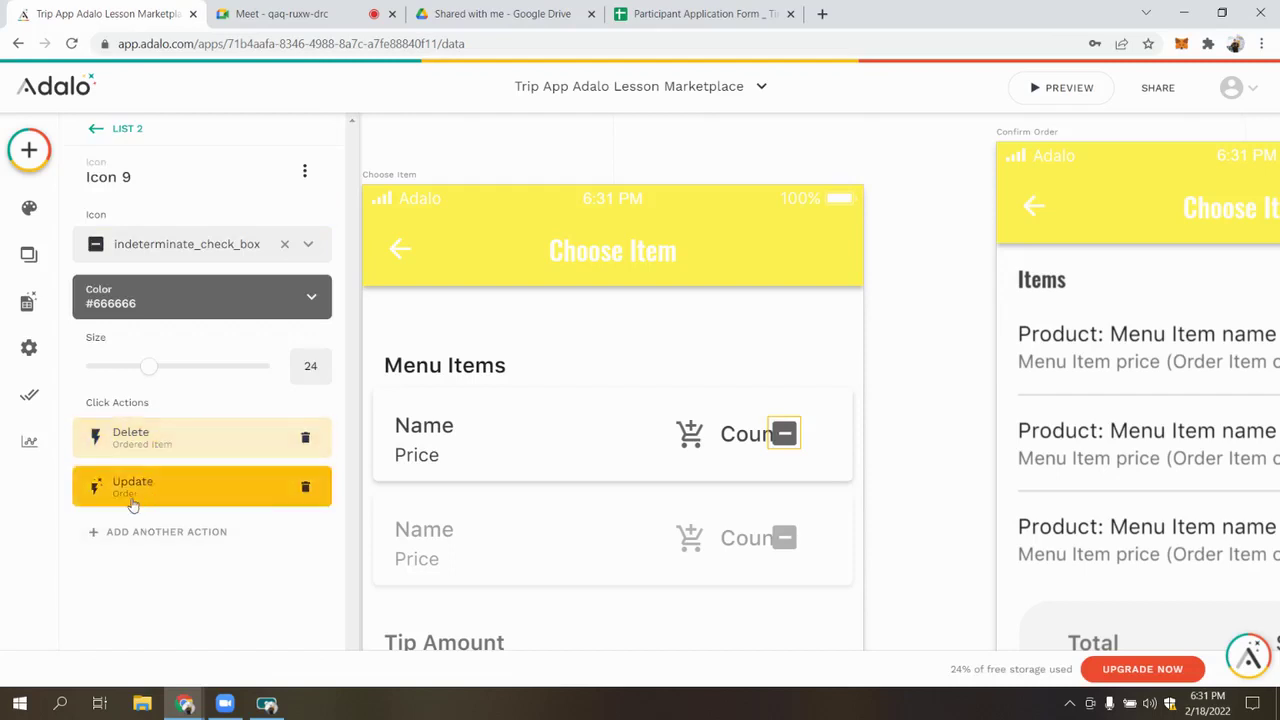
# Try moving the minus icon's Update action above Delete, restore the order, and select the Tip Amount group
pyautogui.moveTo(137, 488); pyautogui.dragTo(127, 433)
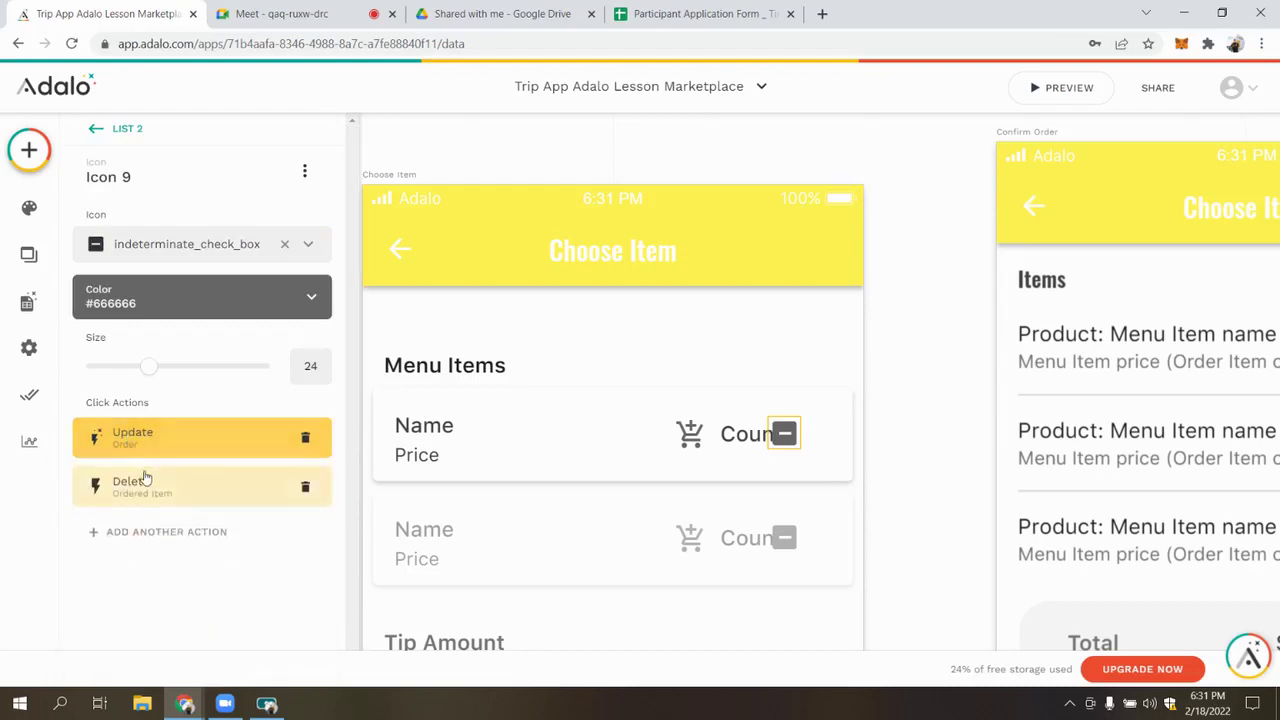
pyautogui.moveTo(172, 447); pyautogui.dragTo(200, 486)
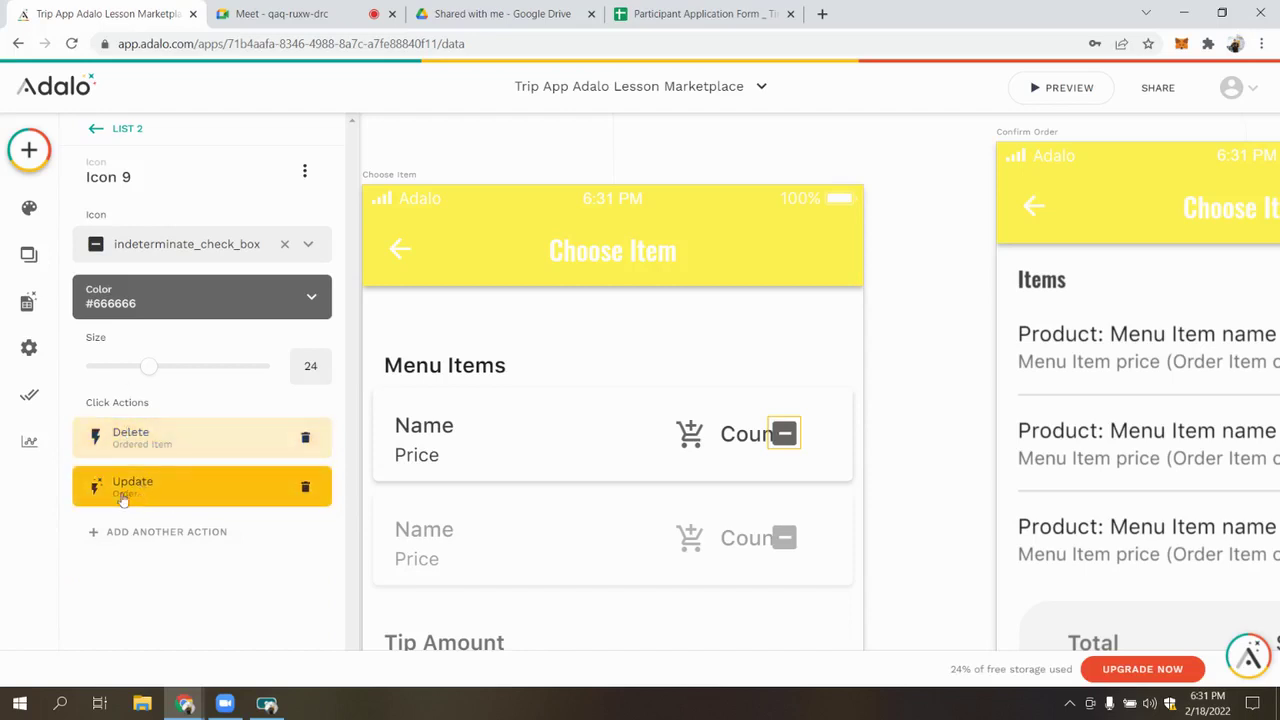
pyautogui.scroll(-3, 680, 397)
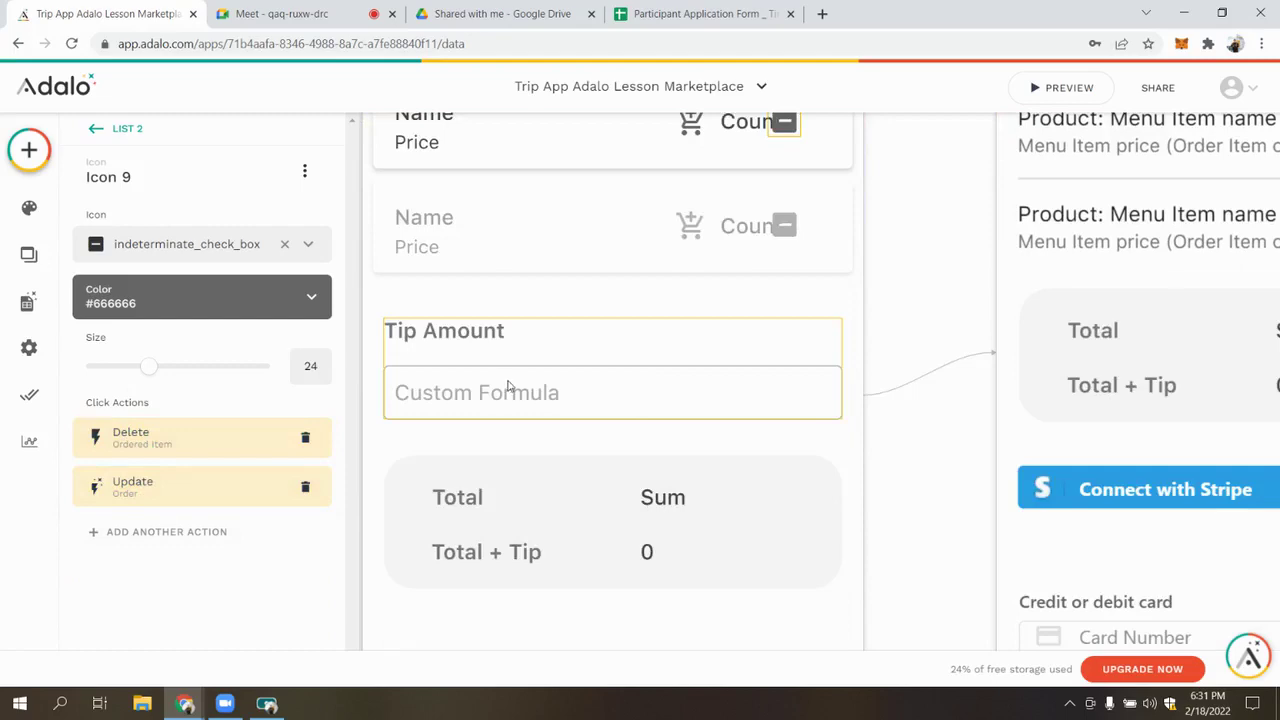
pyautogui.click(508, 386)
# Briefly check the video meeting and screen recorder, then return to the Adalo editor
pyautogui.hotkey('ctrl', 'Tab')
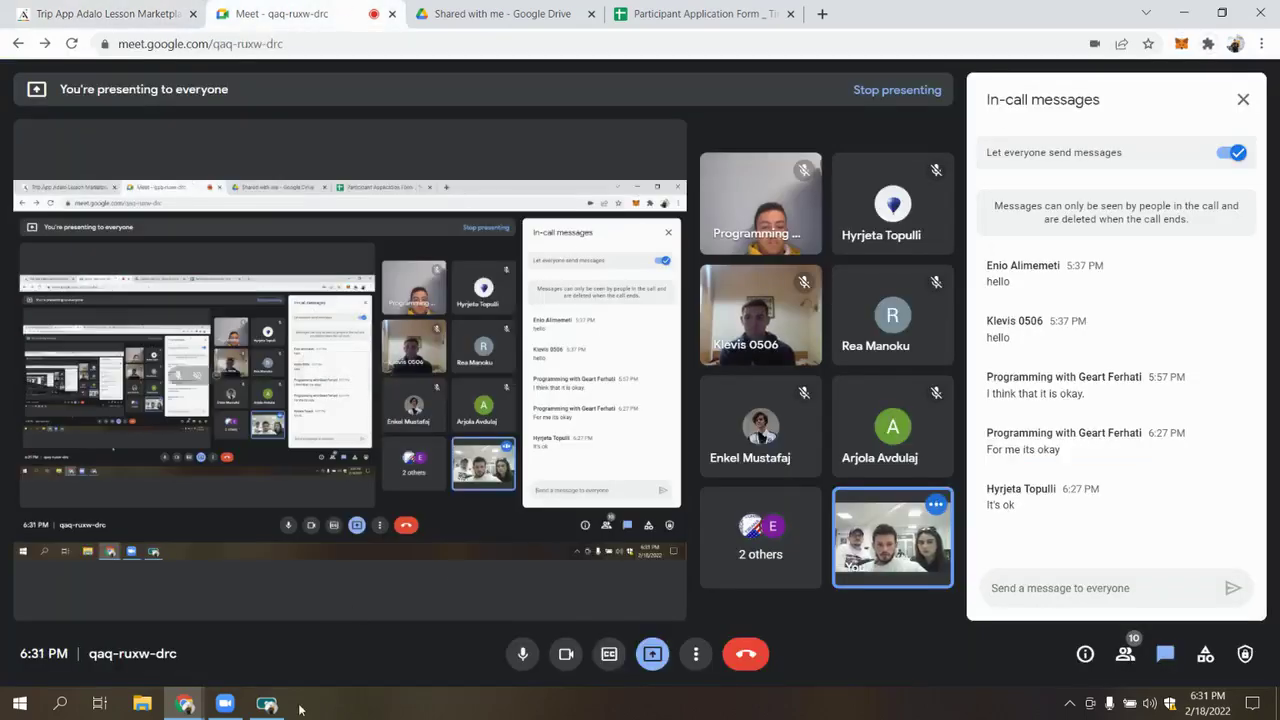
pyautogui.click(266, 704)
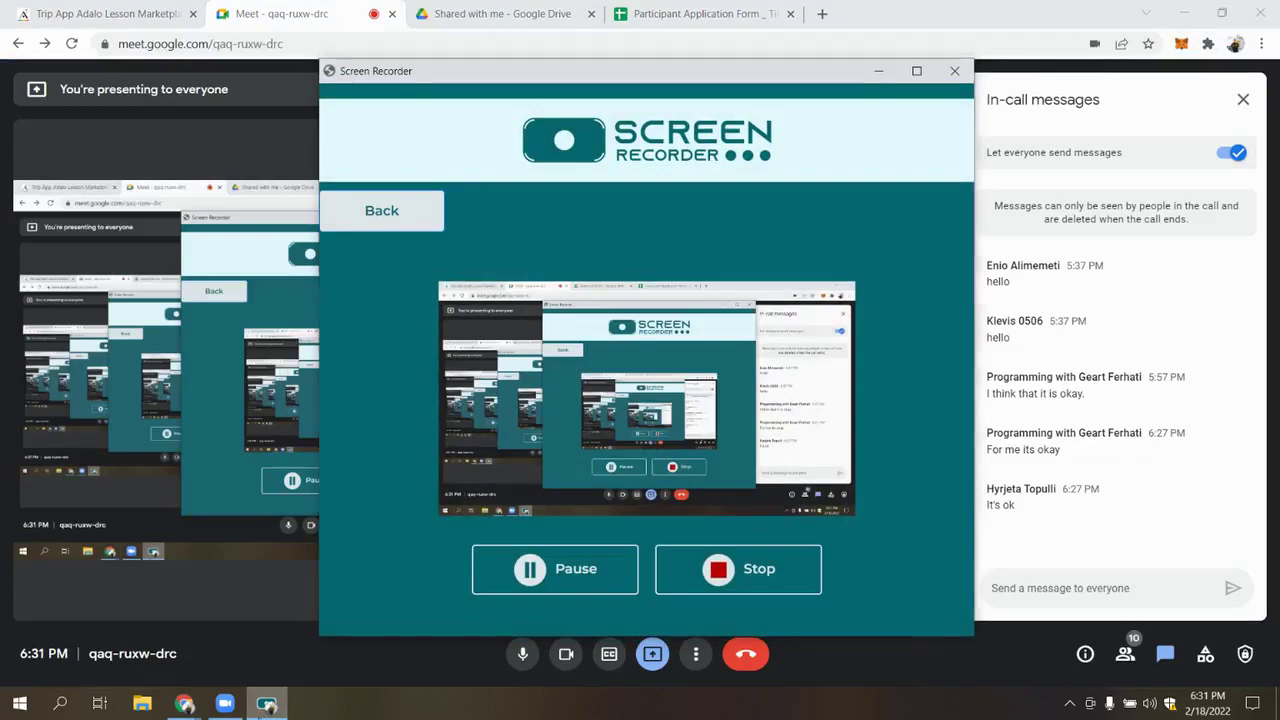
pyautogui.click(266, 704)
pyautogui.click(122, 10)
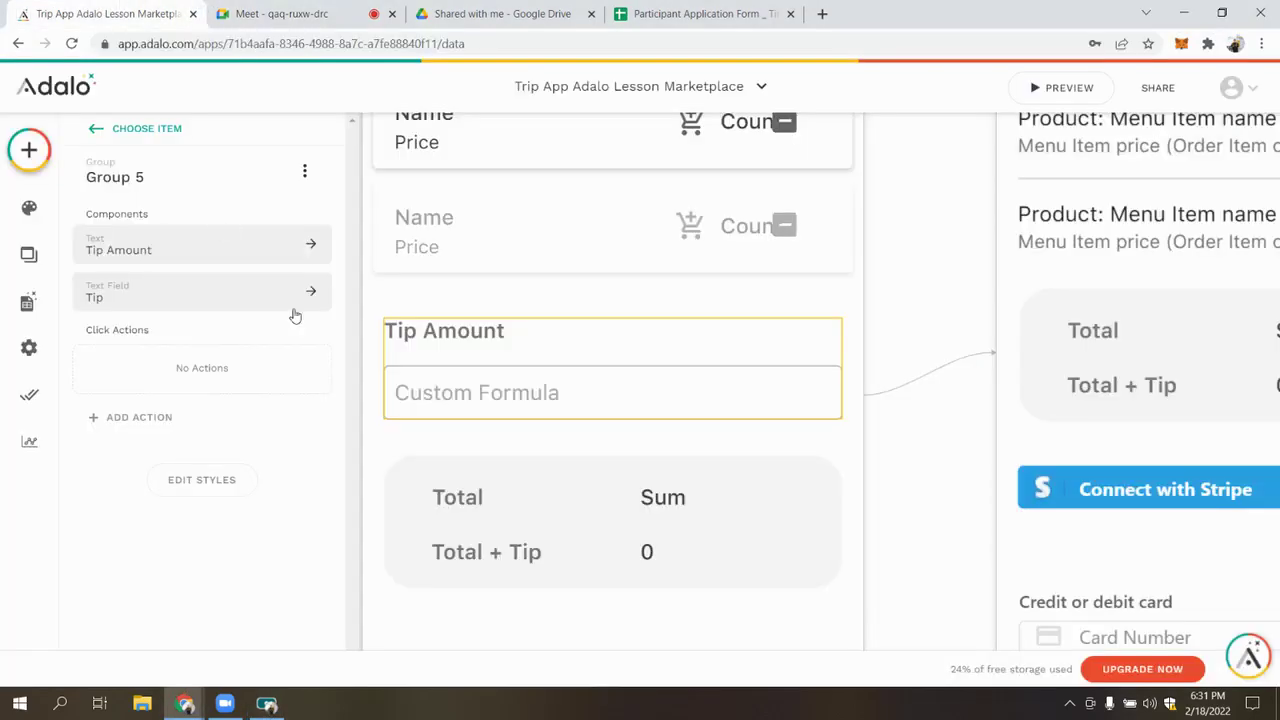
# Clear the Tip field's existing default value
pyautogui.click(495, 392)
pyautogui.click(150, 397)
pyautogui.click(266, 420)
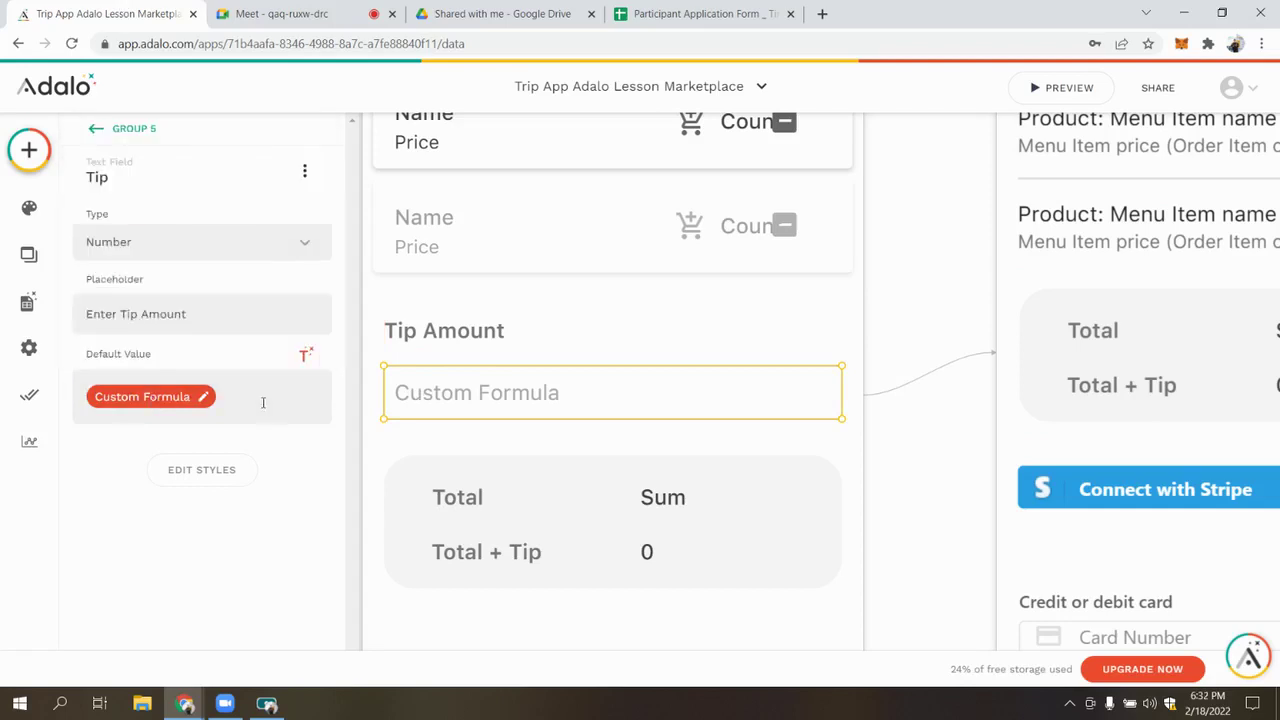
pyautogui.press('BackSpace')
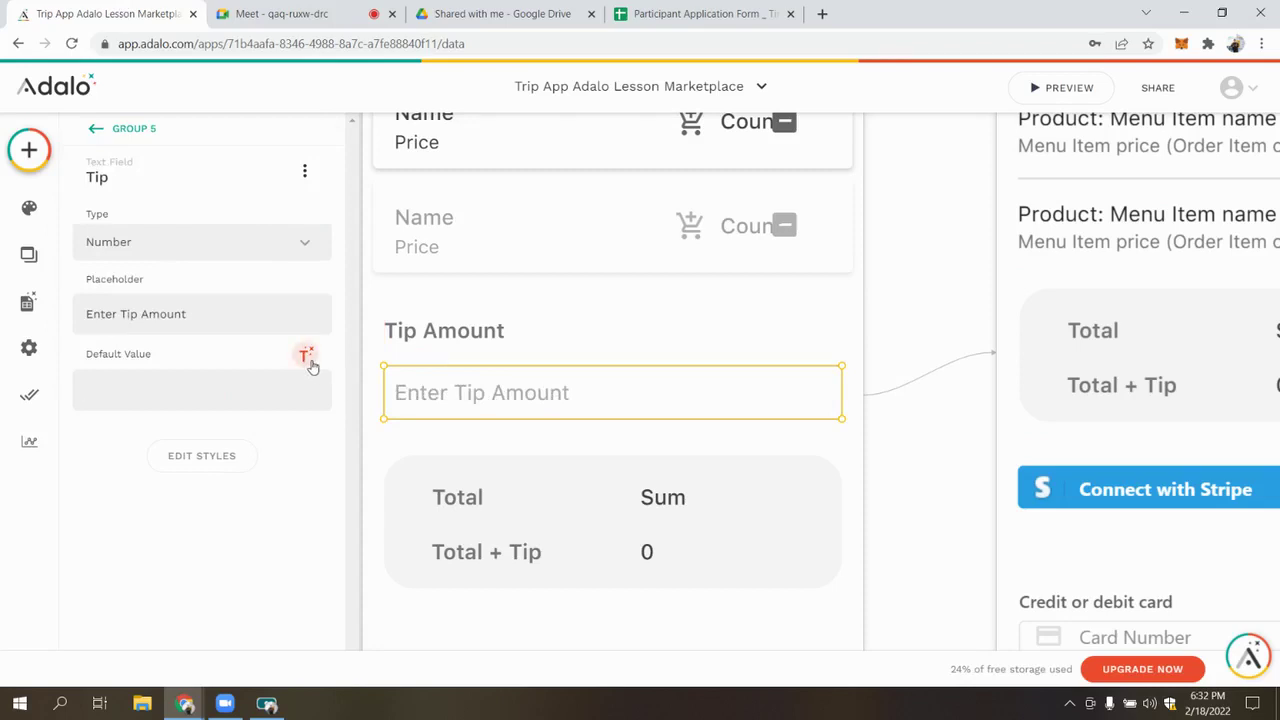
pyautogui.hscroll(1, 633, 415)
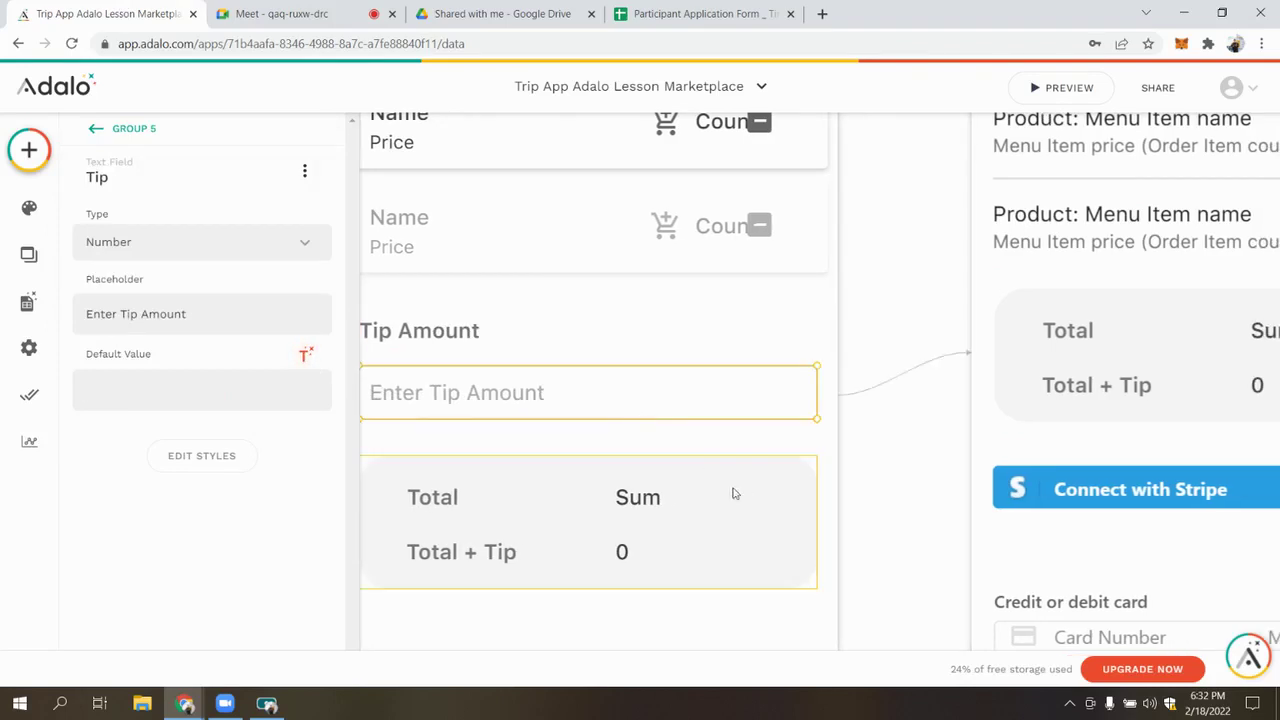
pyautogui.scroll(-5, 746, 500)
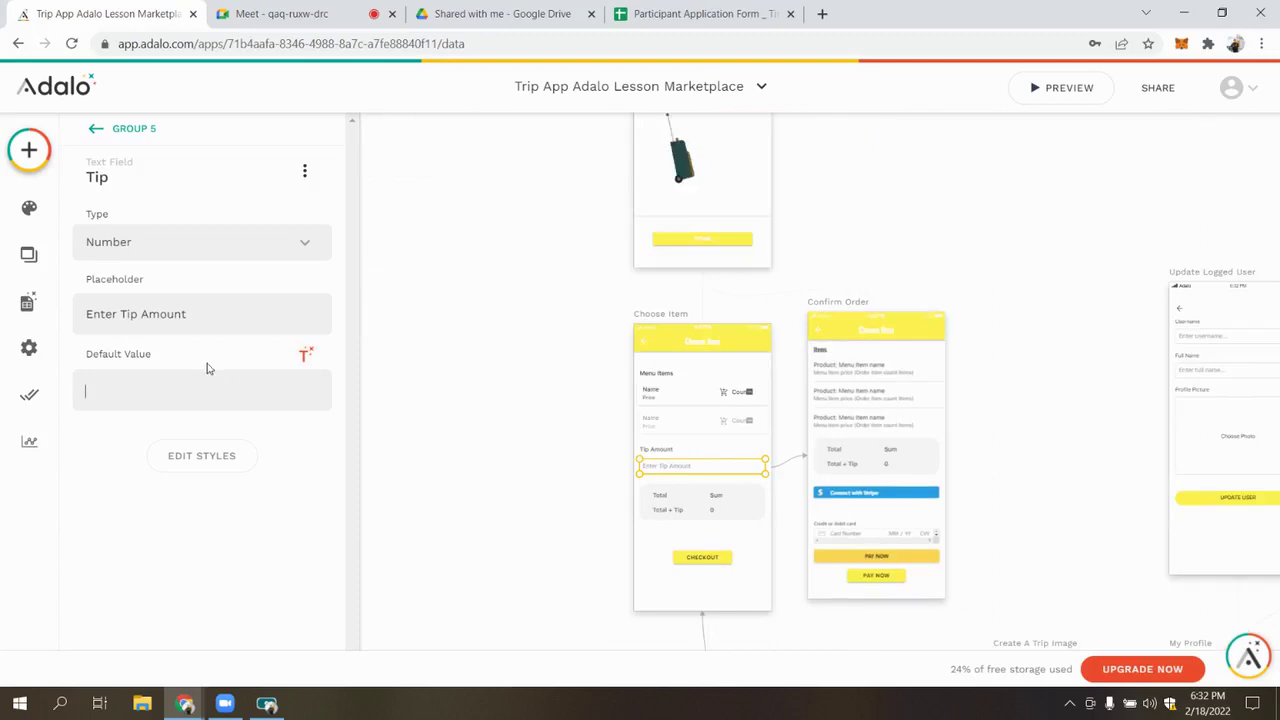
# Set the Tip default to Current Order's Ordered Items > Price > Sum
pyautogui.click(142, 383)
pyautogui.click(306, 358)
pyautogui.click(124, 404)
pyautogui.click(306, 356)
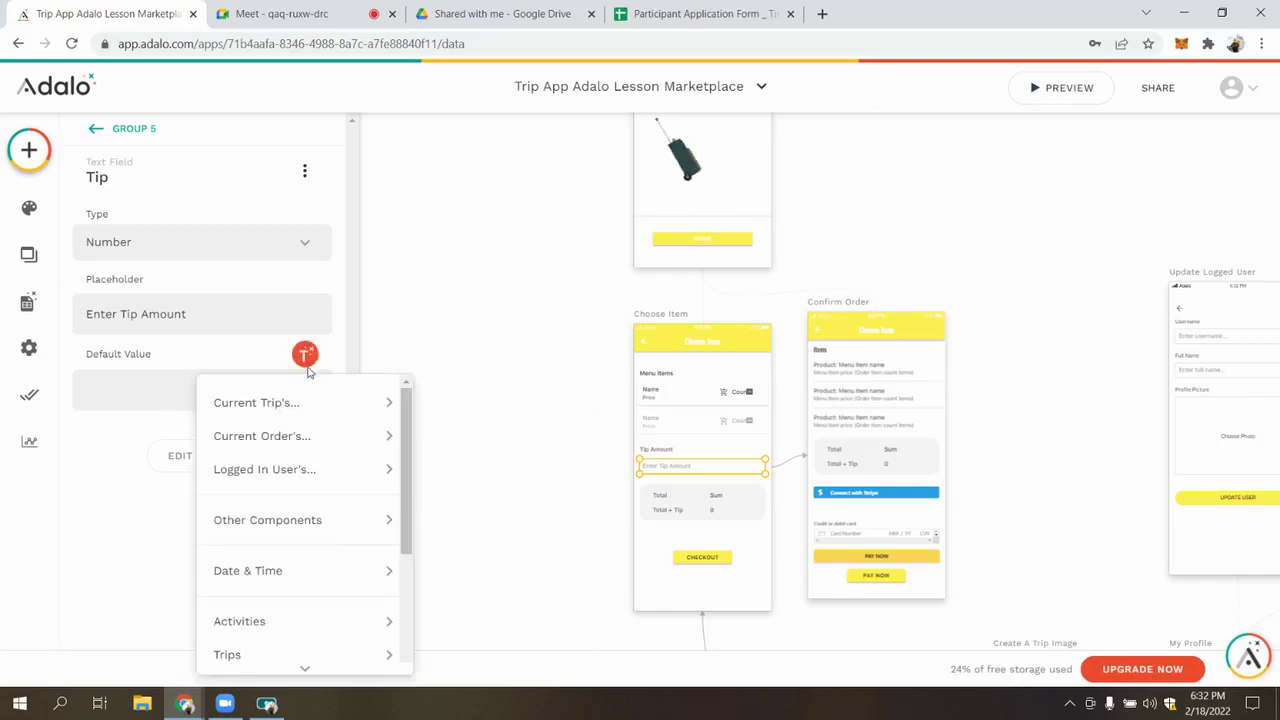
pyautogui.moveTo(303, 437)
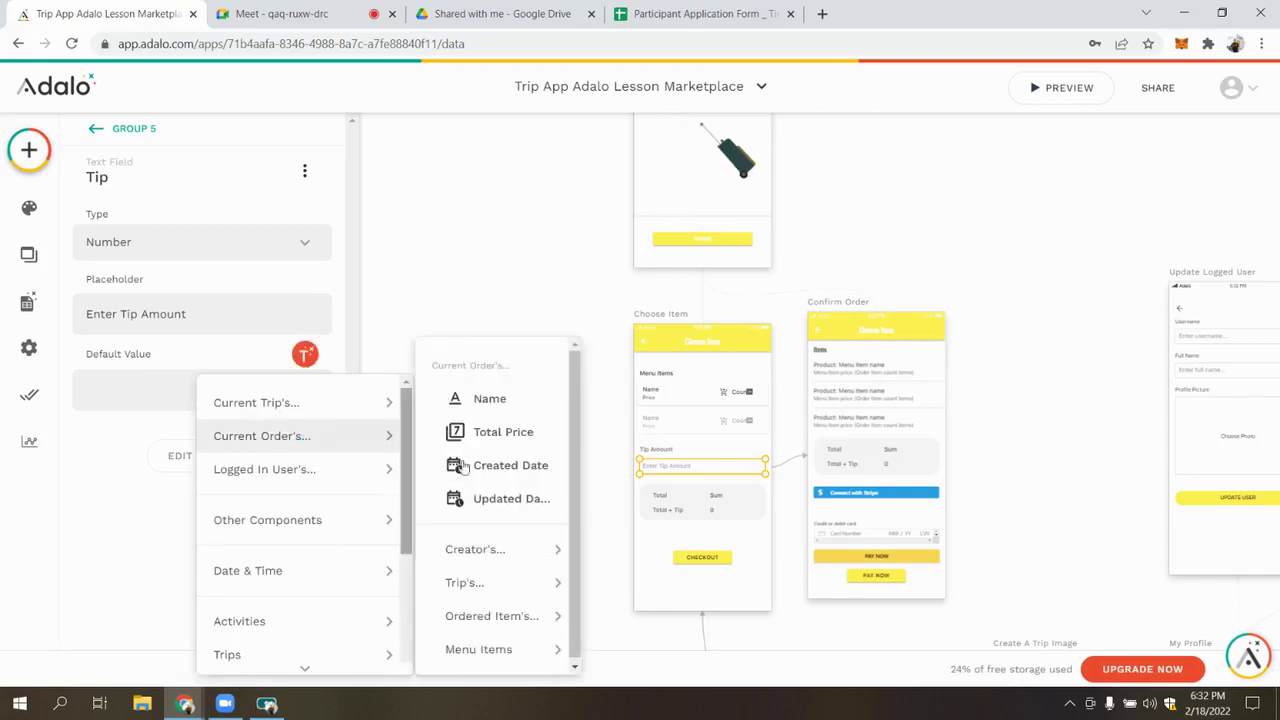
pyautogui.moveTo(518, 609)
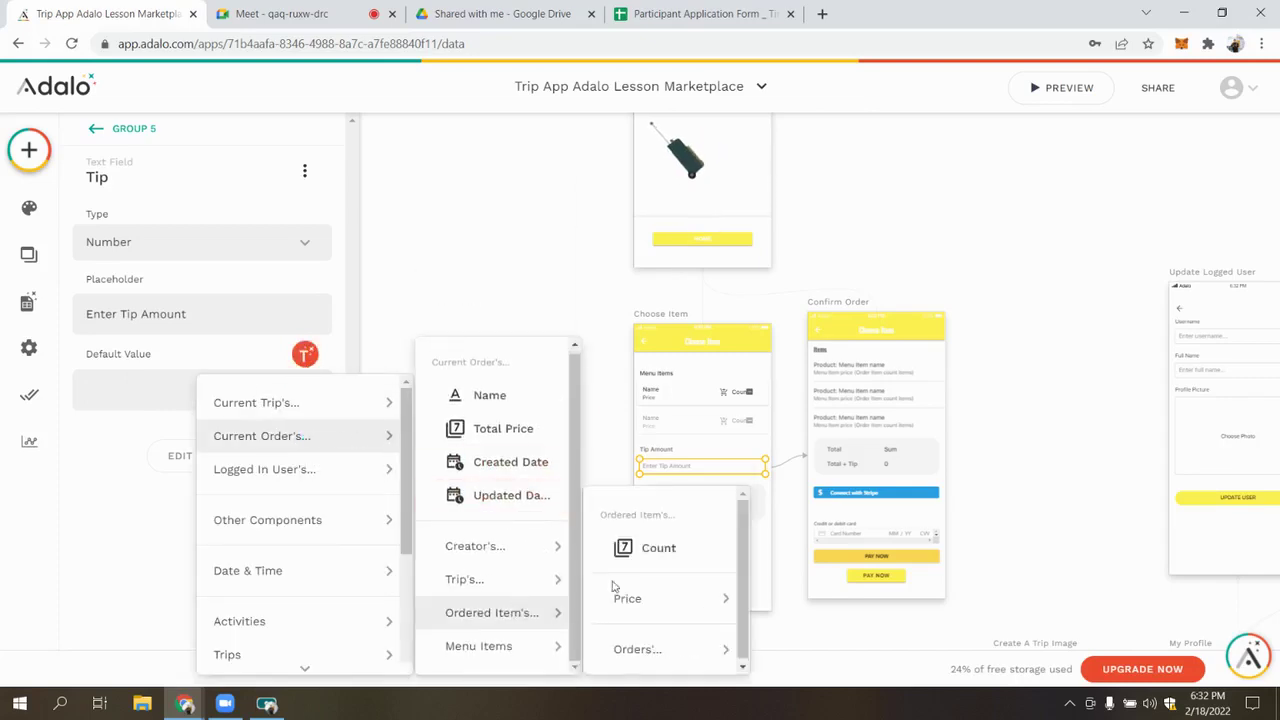
pyautogui.moveTo(672, 606)
pyautogui.click(806, 533)
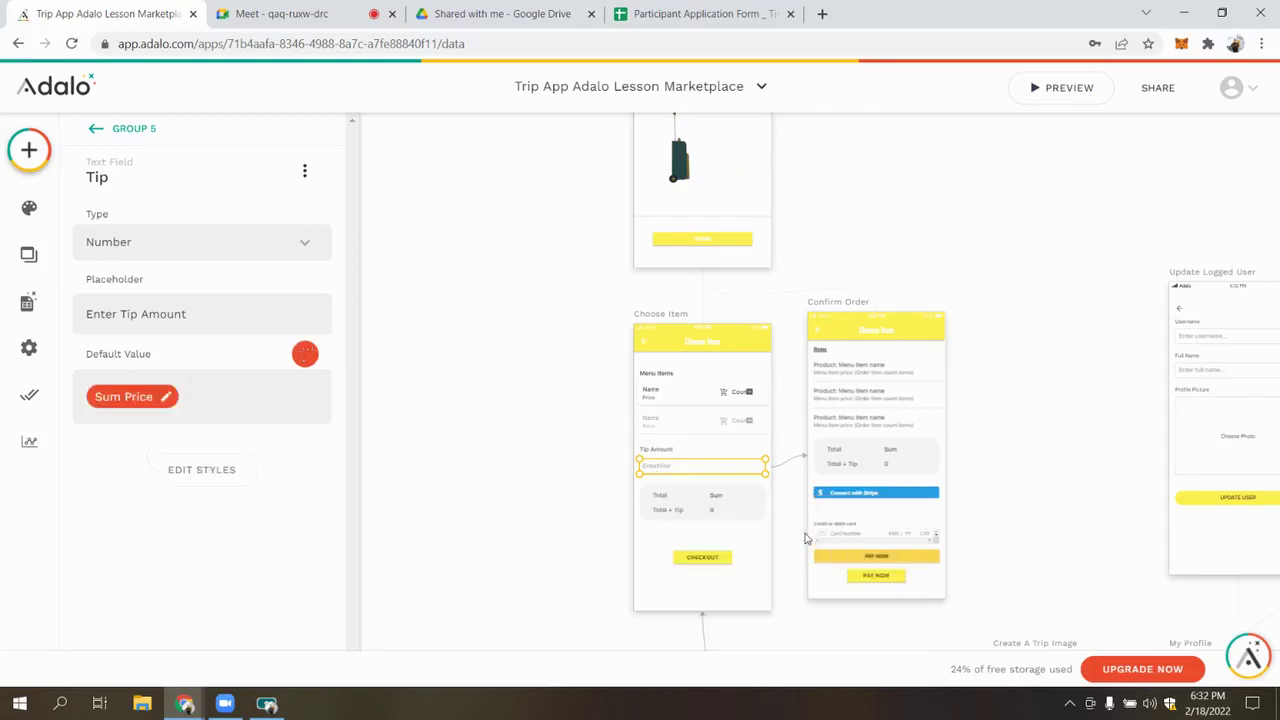
# Inspect the Sum Price chip's data path (Ordered Item > Price > Sum)
pyautogui.click(140, 397)
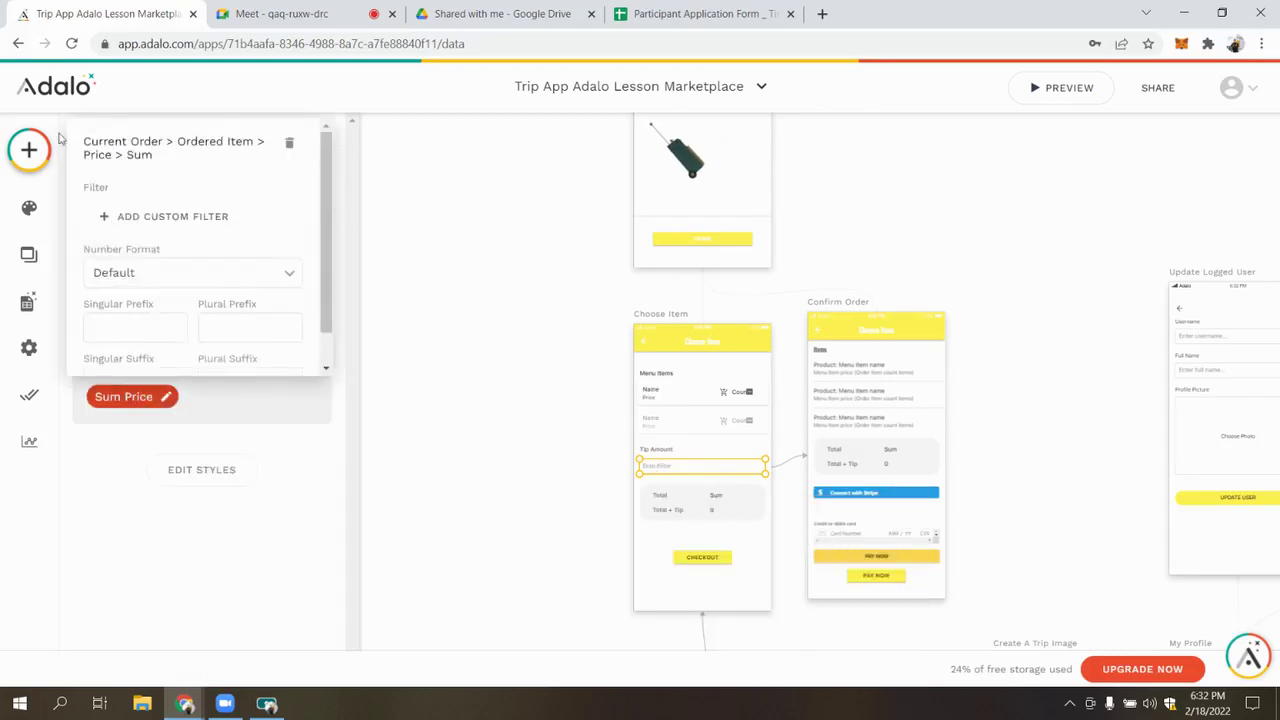
pyautogui.moveTo(127, 156); pyautogui.dragTo(152, 156)
pyautogui.click(110, 150)
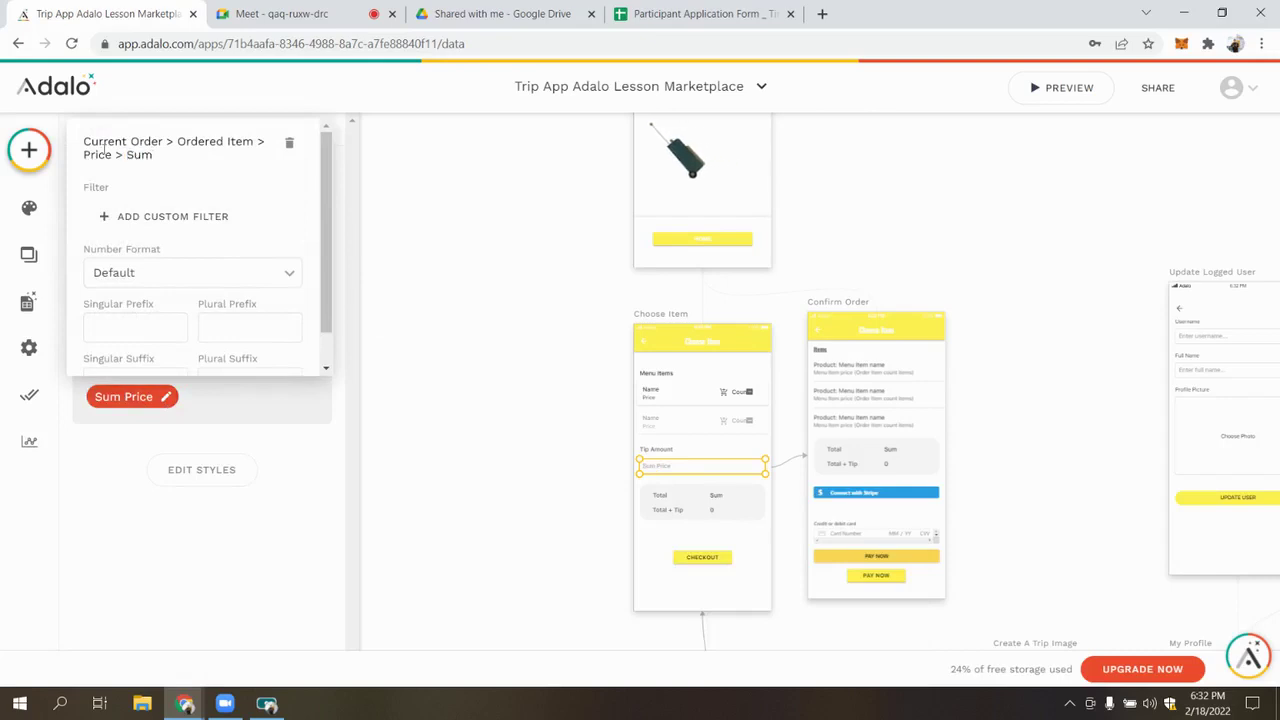
pyautogui.tripleClick(96, 155)
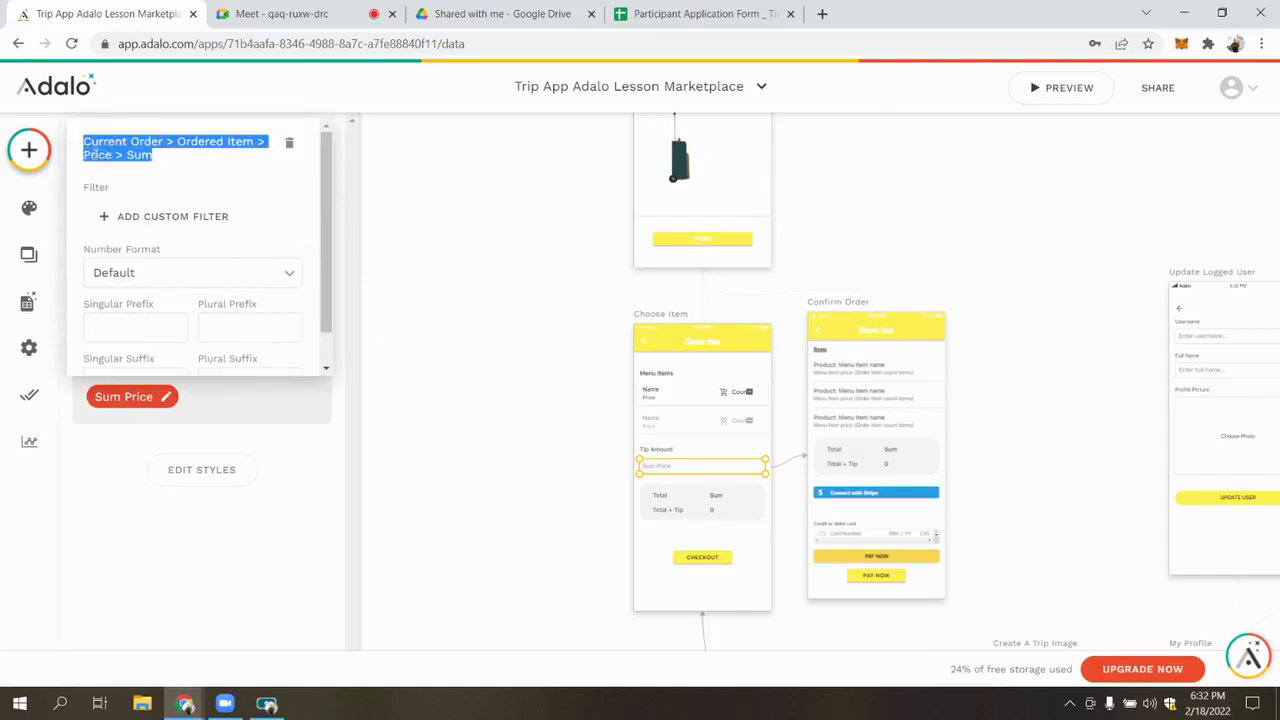
pyautogui.click(203, 143)
pyautogui.moveTo(178, 141); pyautogui.dragTo(231, 134)
pyautogui.click(138, 139)
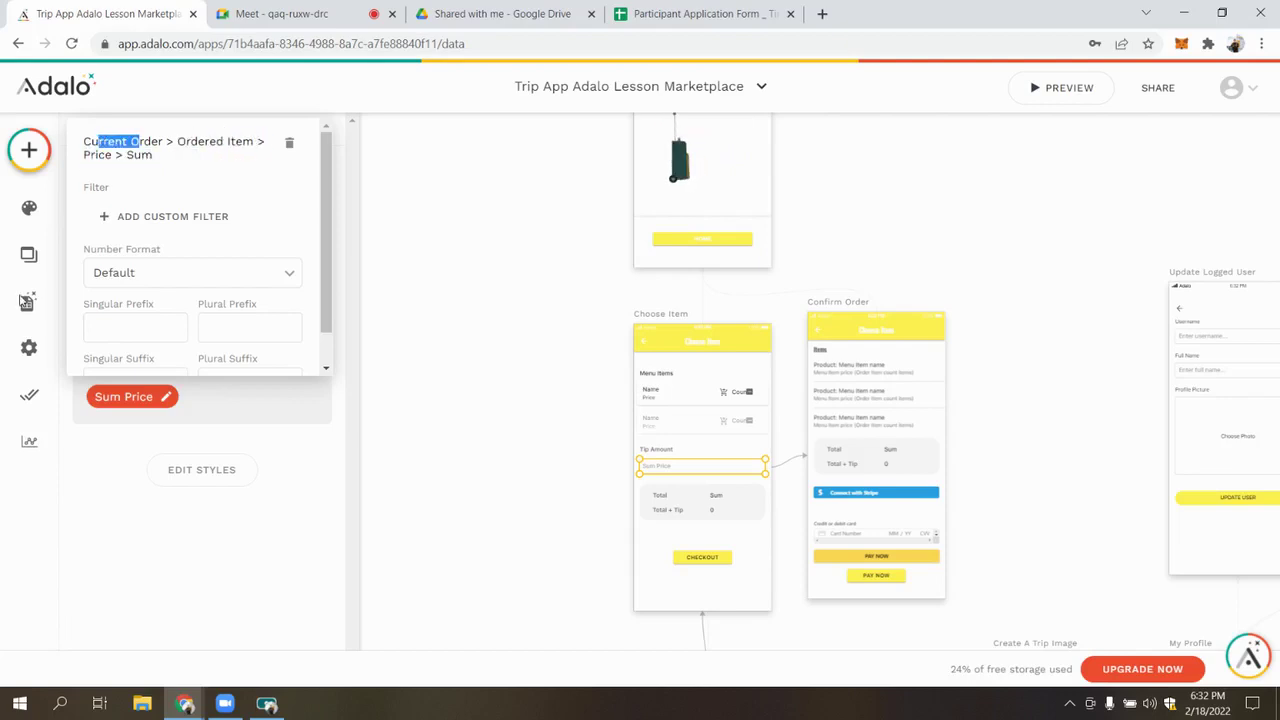
pyautogui.click(27, 301)
pyautogui.click(27, 301)
# Review the Ordered Item collection's properties and select the cart icon in the Choose Item list
pyautogui.scroll(-1, 150, 390)
pyautogui.click(138, 402)
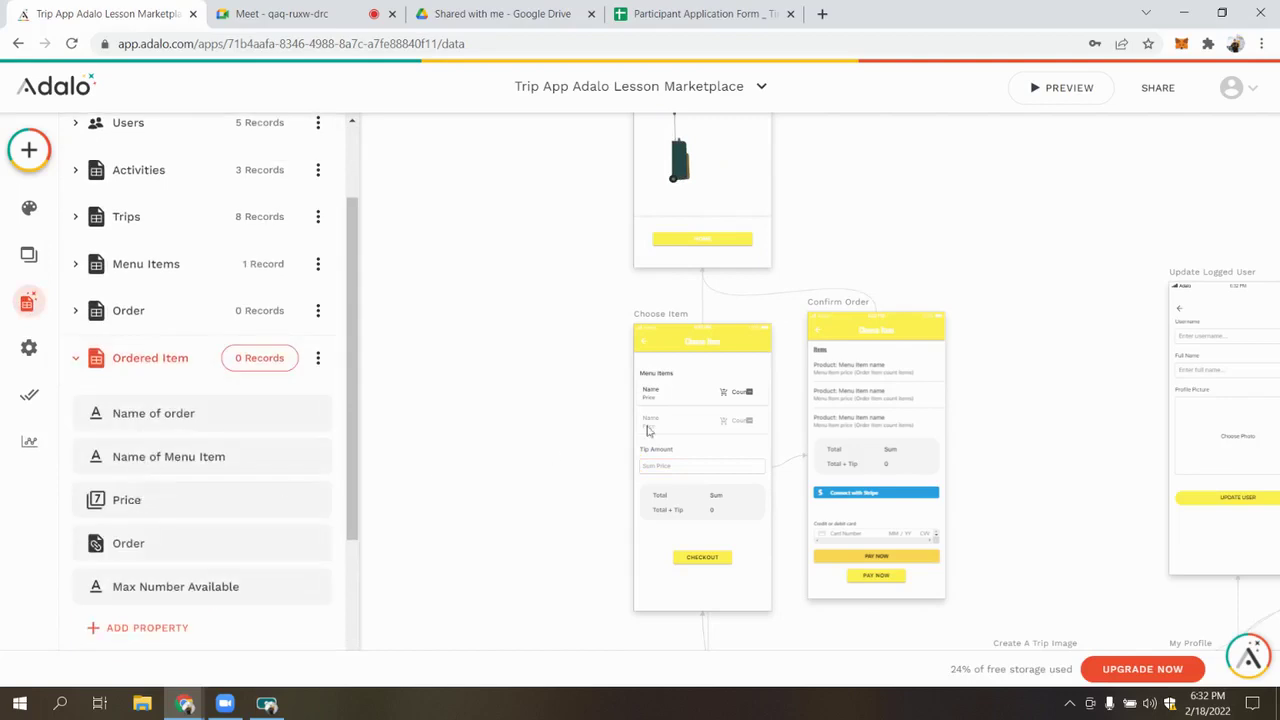
pyautogui.click(726, 395)
pyautogui.click(726, 395)
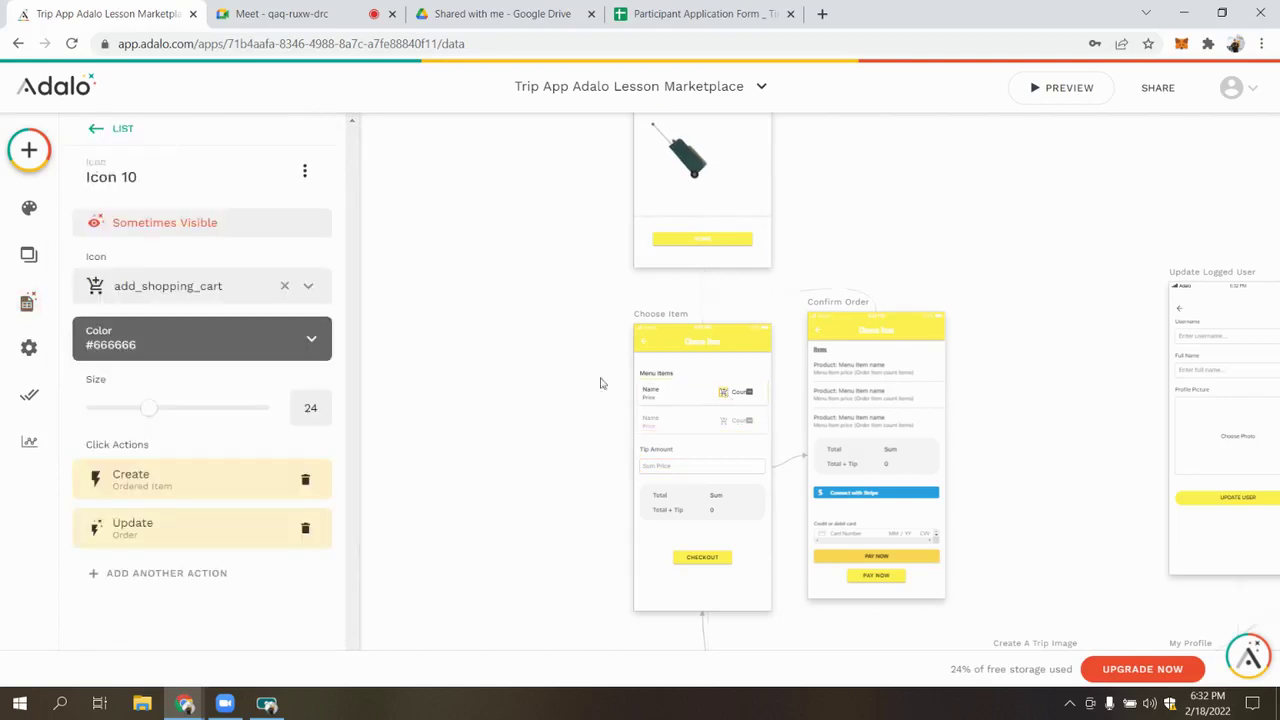
# Inspect the cart's Create Ordered Item action and its Menu Item price, then reselect the Tip field
pyautogui.click(166, 485)
pyautogui.scroll(-3, 168, 520)
pyautogui.scroll(-1, 170, 541)
pyautogui.click(163, 418)
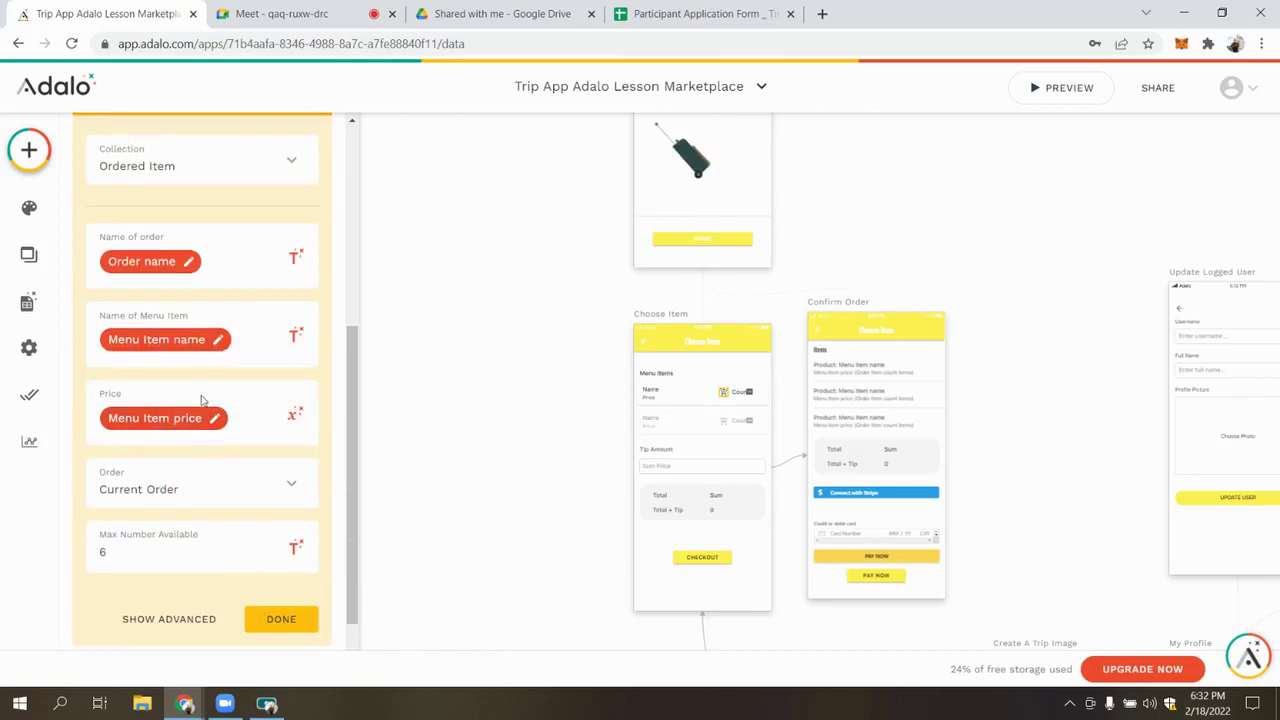
pyautogui.click(612, 535)
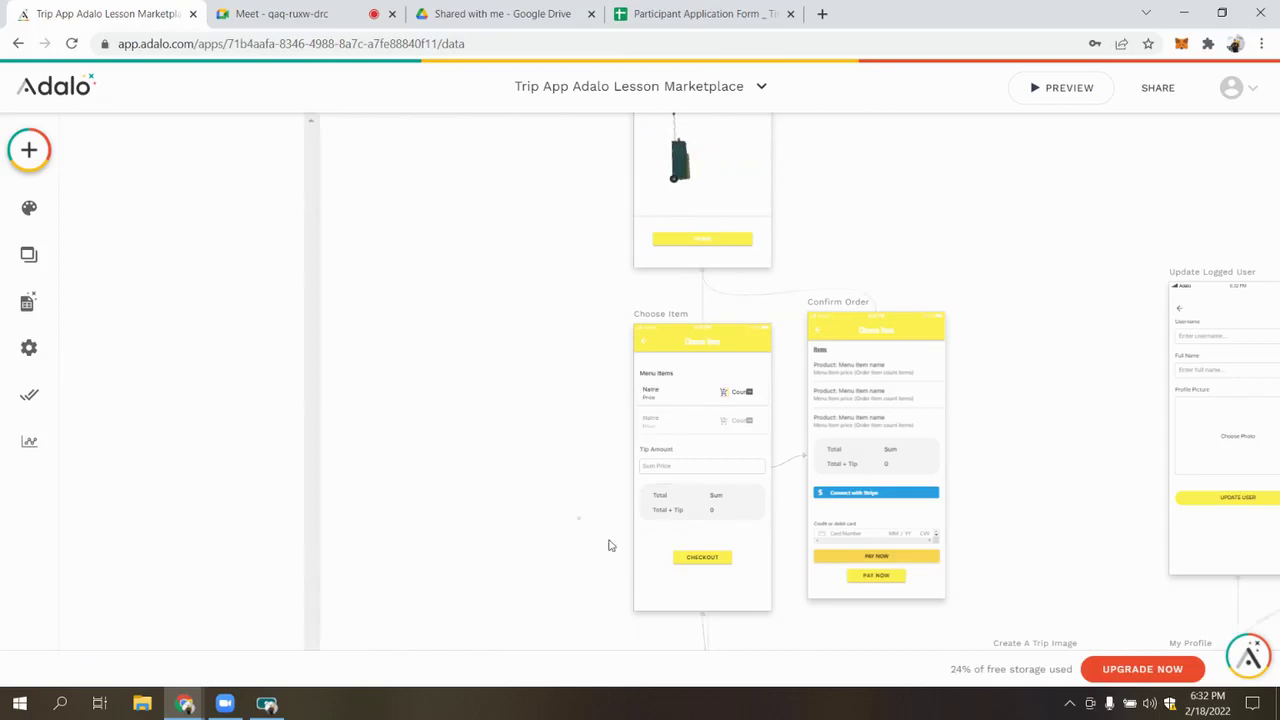
pyautogui.click(660, 468)
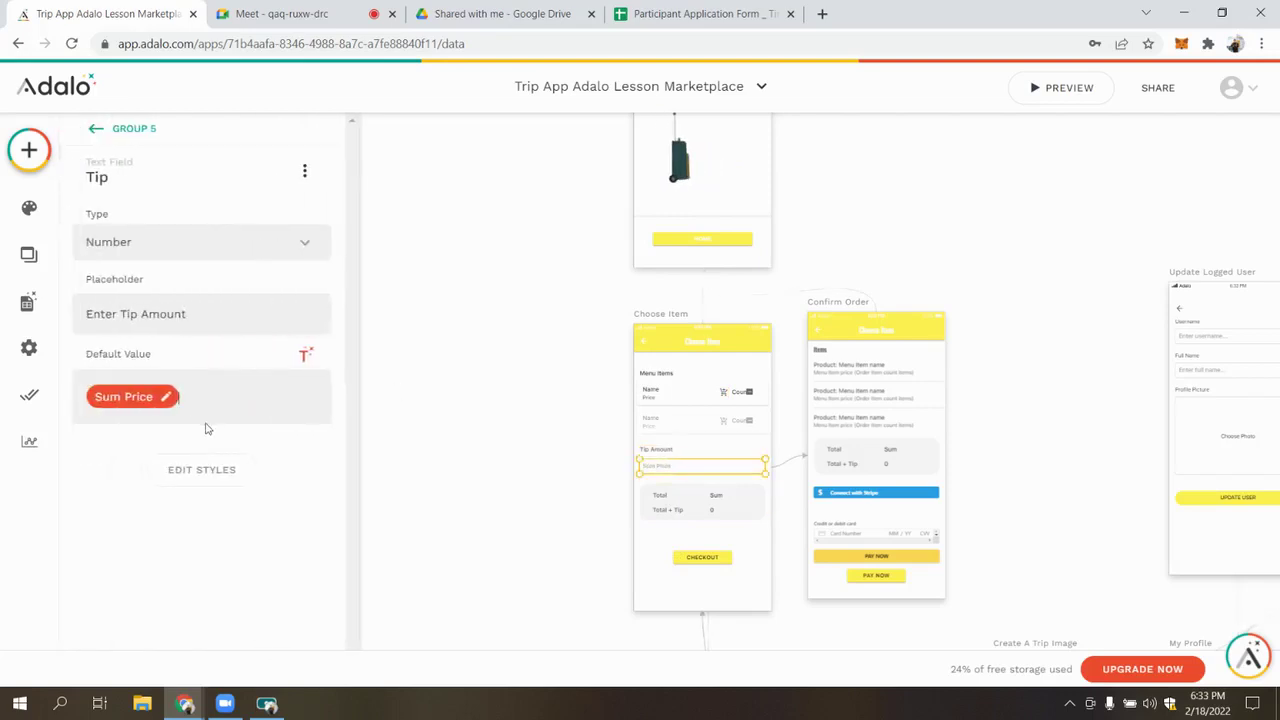
# Replace the Tip default's Sum Price chip with a new Custom Formula
pyautogui.write('+')
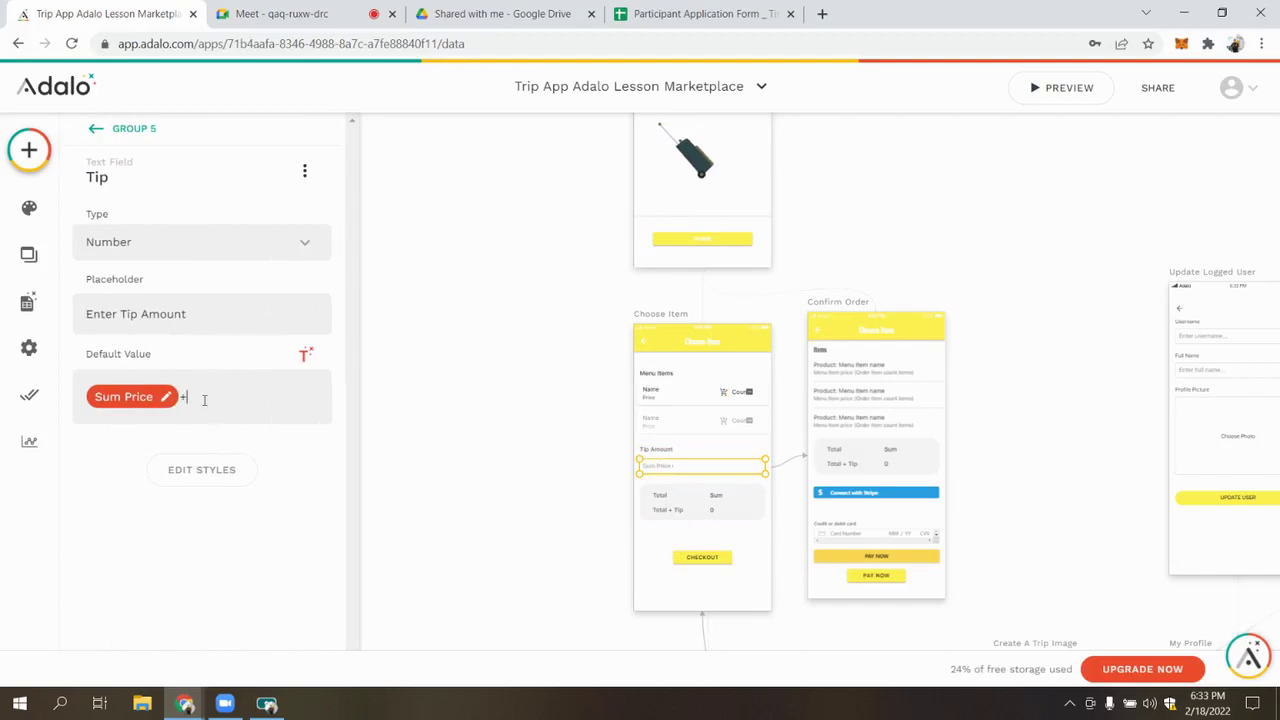
pyautogui.click(150, 397)
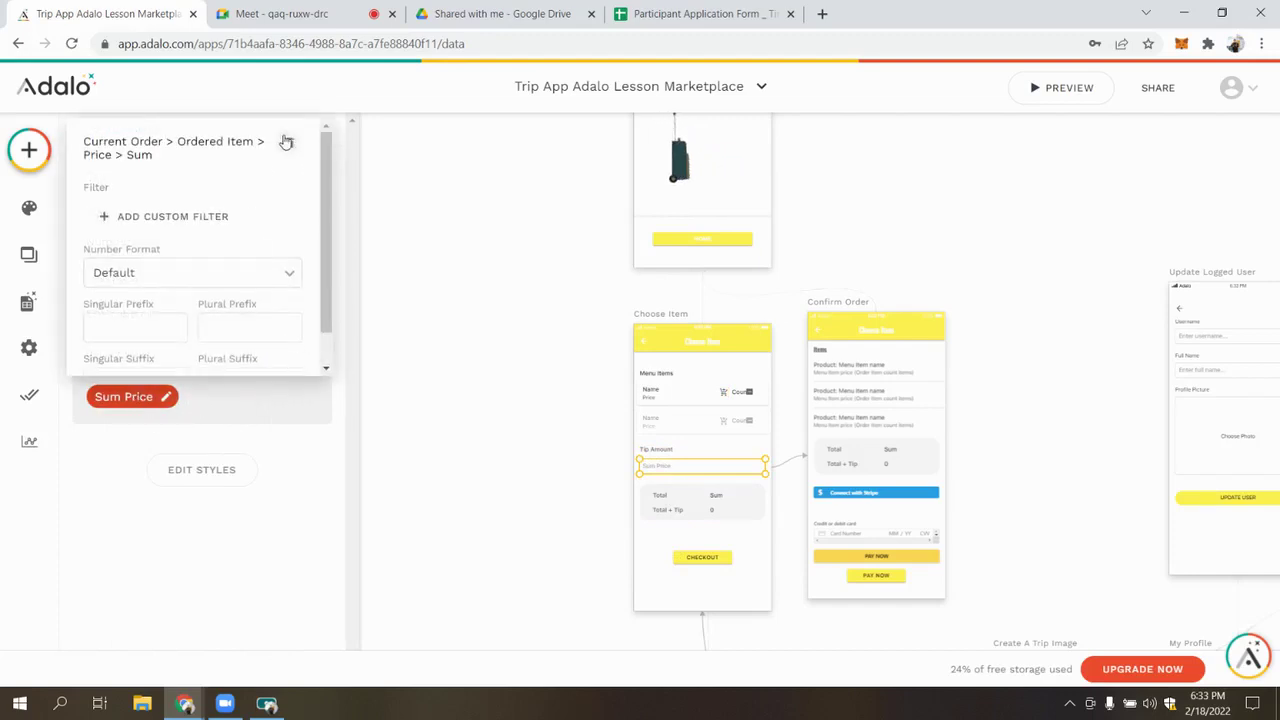
pyautogui.click(157, 417)
pyautogui.press('BackSpace')
pyautogui.press('BackSpace')
pyautogui.click(306, 356)
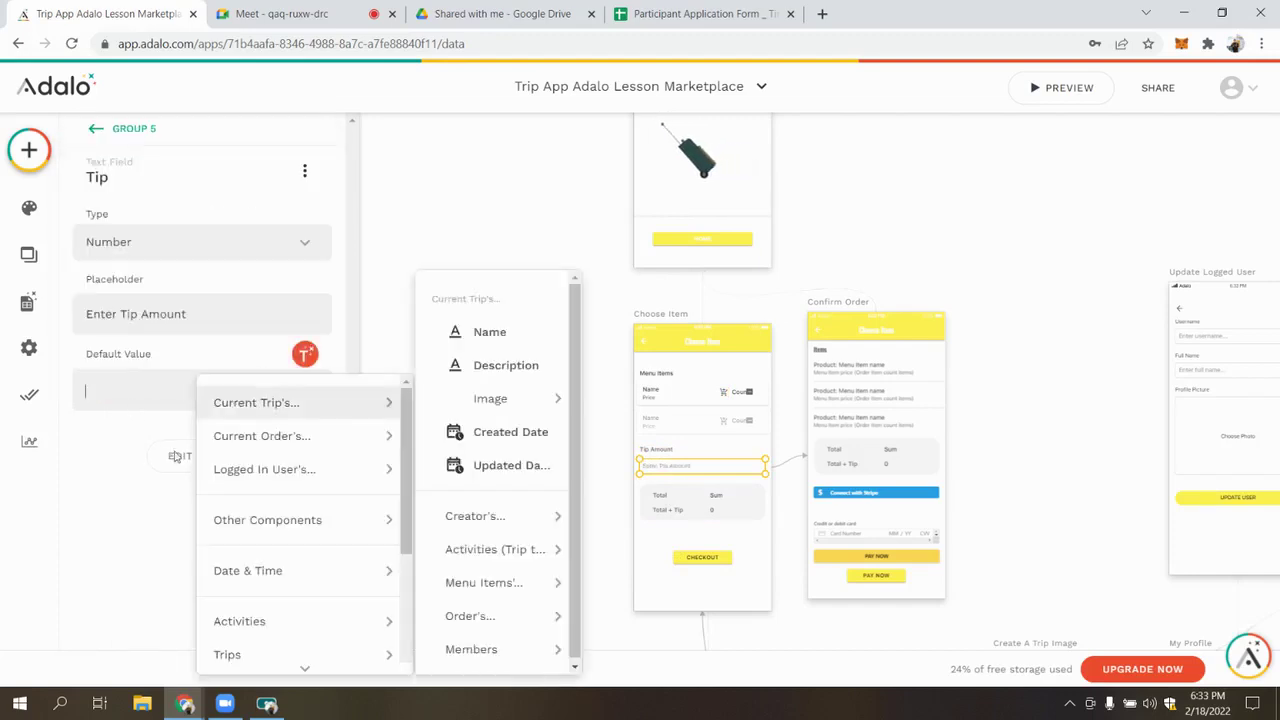
pyautogui.scroll(-3, 300, 600)
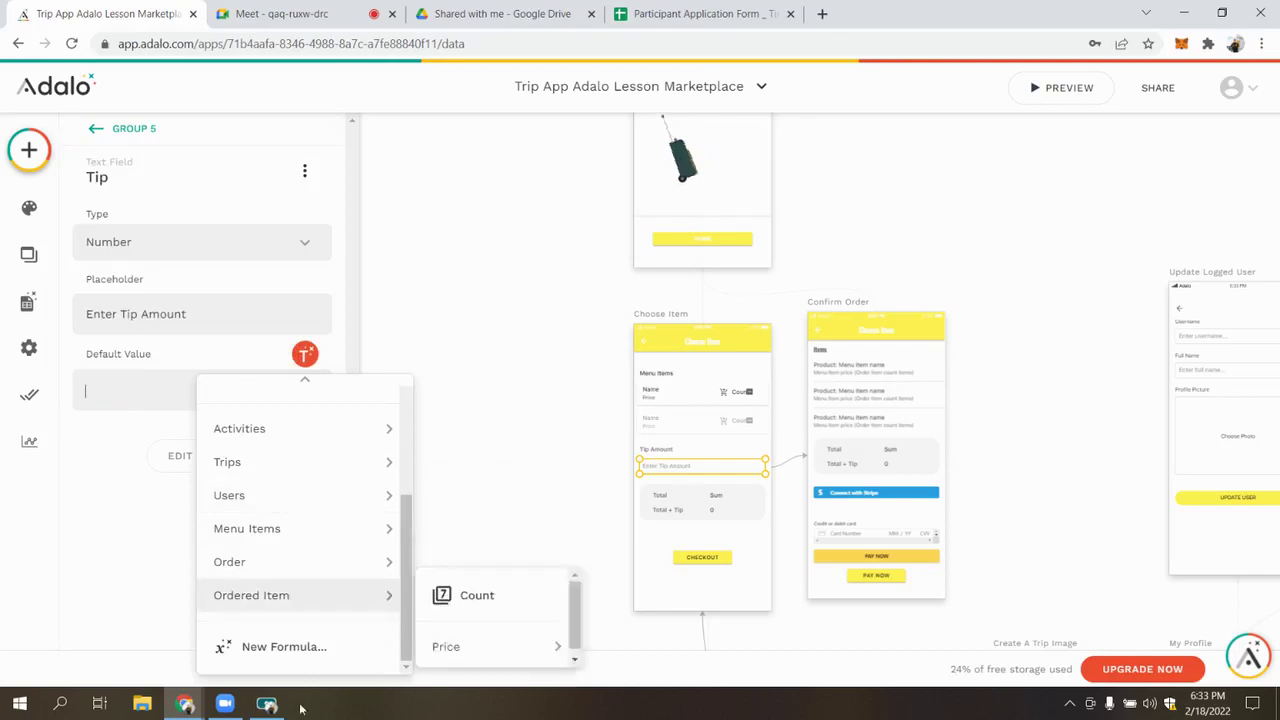
pyautogui.click(272, 648)
# Browse the custom formula's data sources without inserting anything, then close the formula editor
pyautogui.click(282, 186)
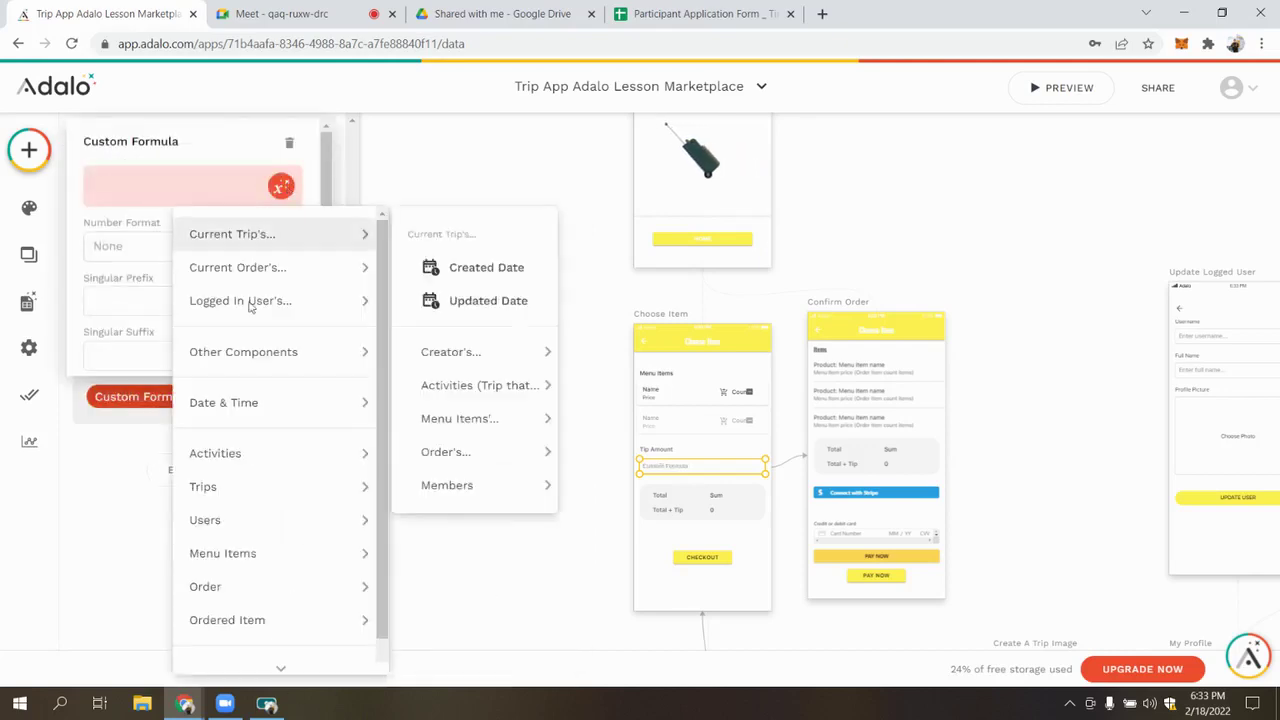
pyautogui.click(160, 202)
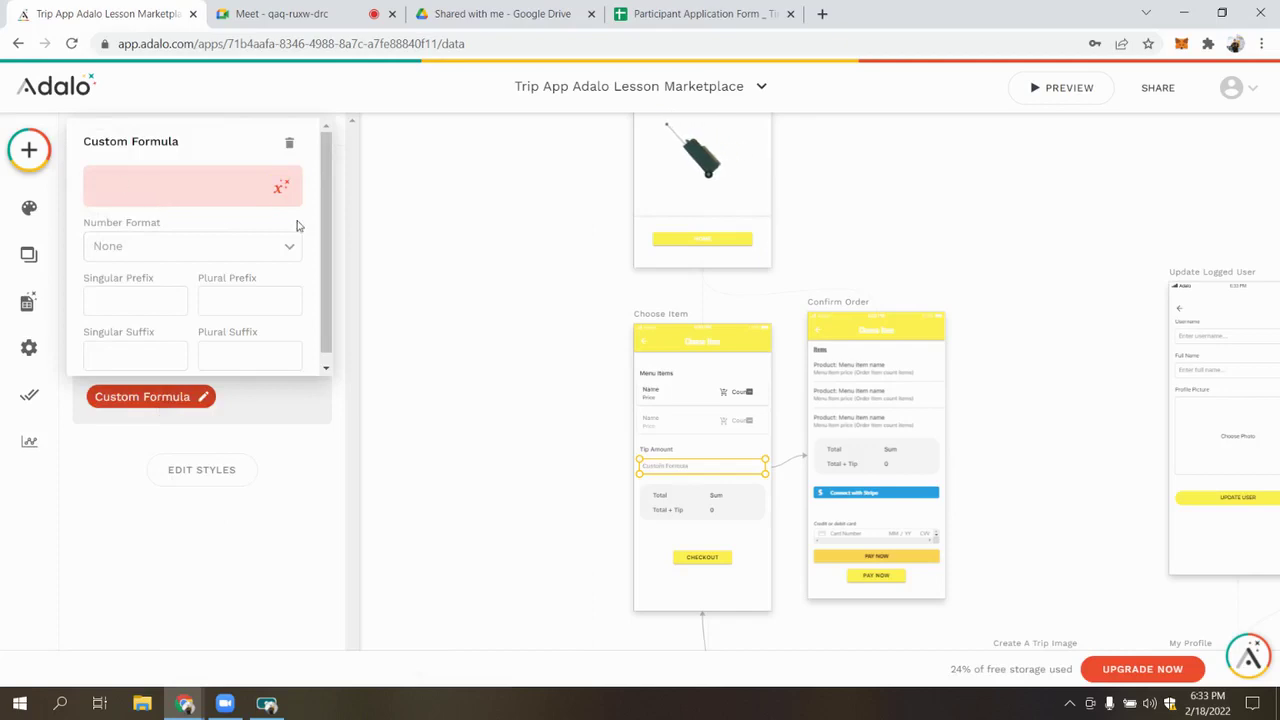
pyautogui.click(281, 192)
pyautogui.click(279, 190)
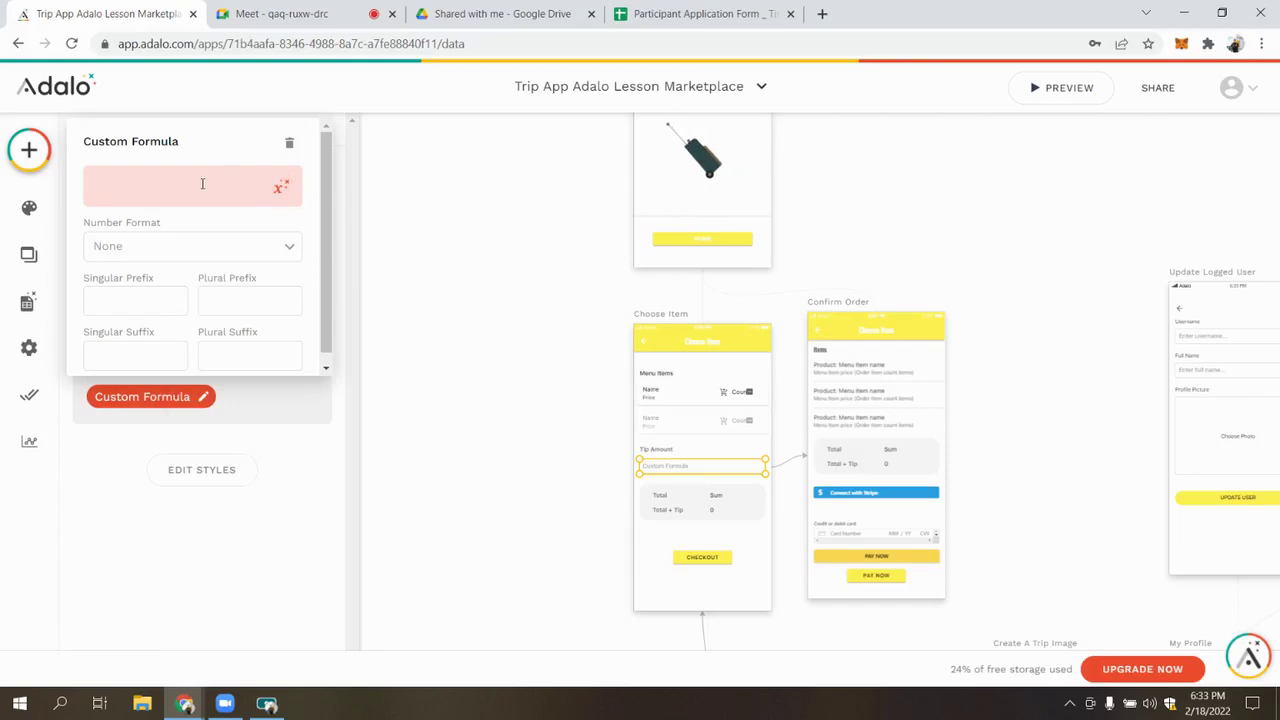
pyautogui.click(281, 187)
pyautogui.moveTo(262, 268)
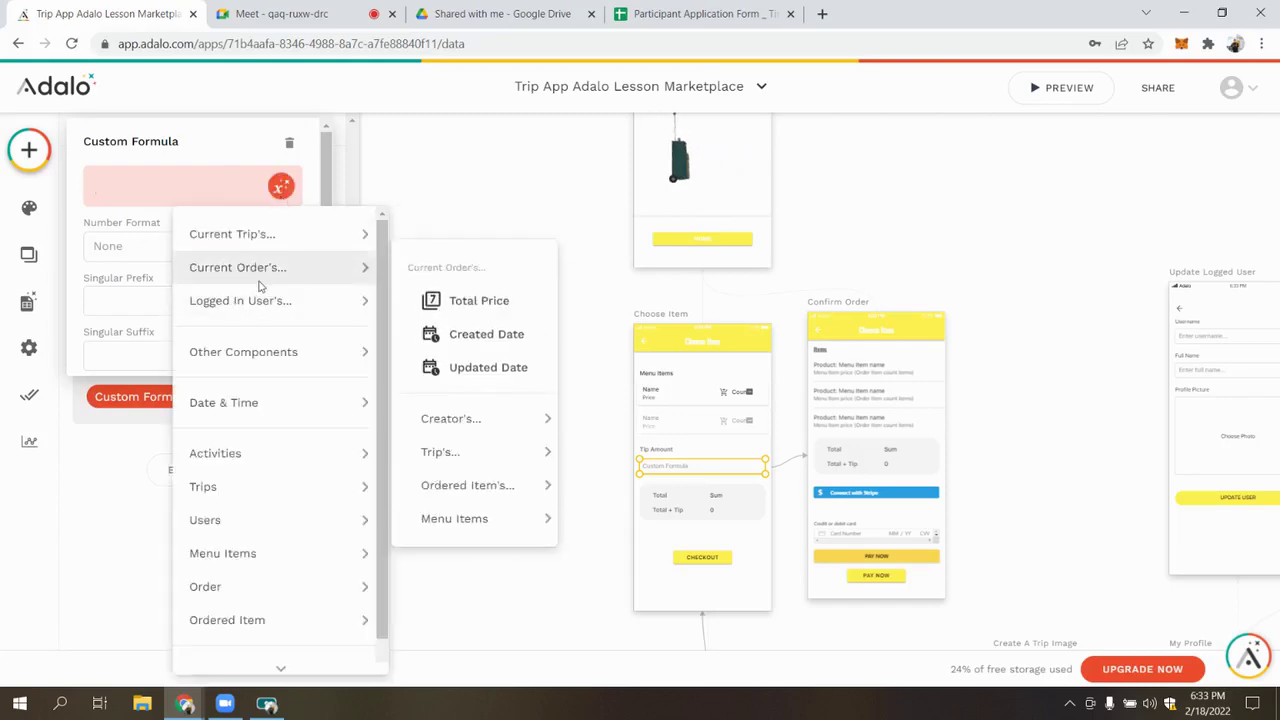
pyautogui.click(176, 183)
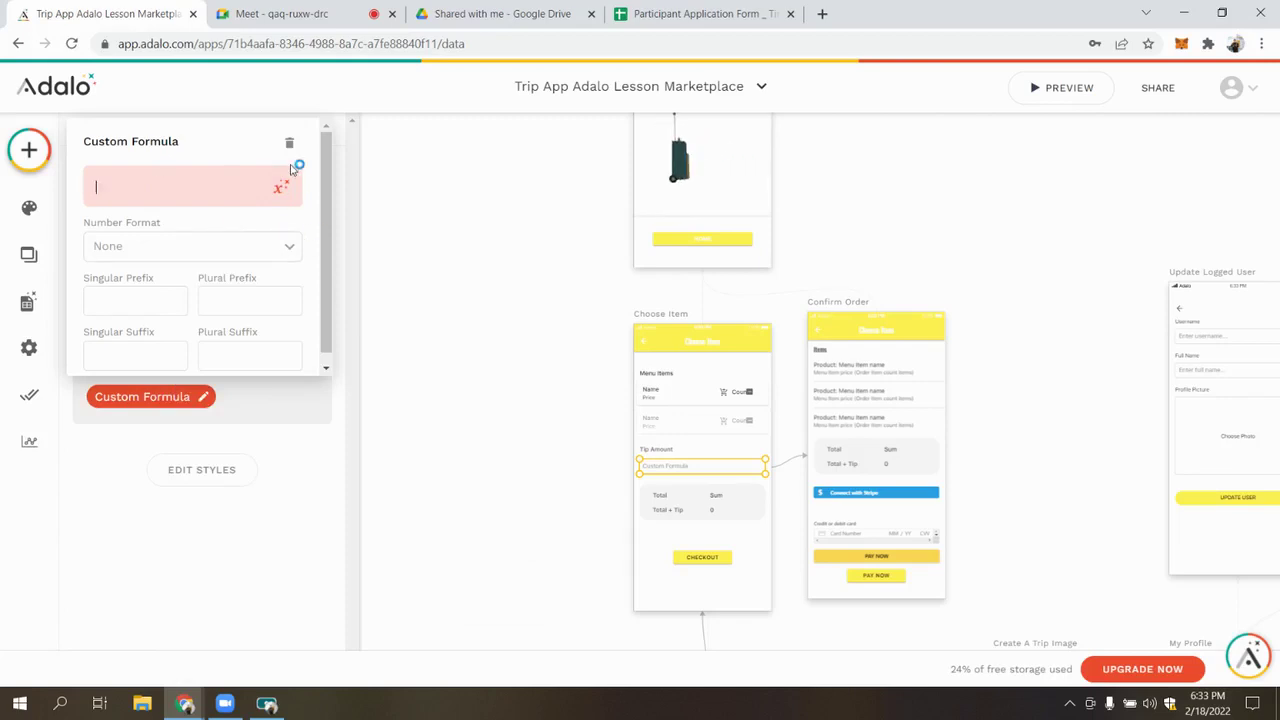
pyautogui.click(600, 408)
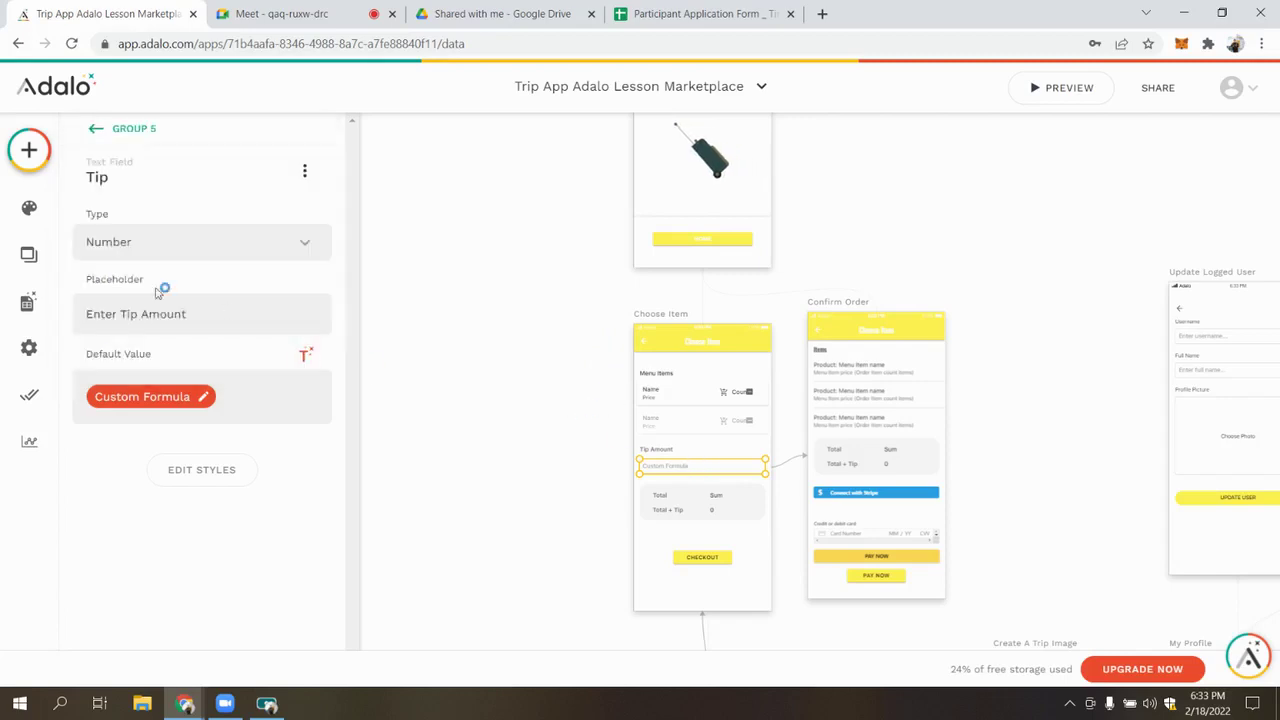
# Insert Current Order's Ordered Items Price Sum into the custom formula
pyautogui.click(188, 400)
pyautogui.moveTo(278, 272)
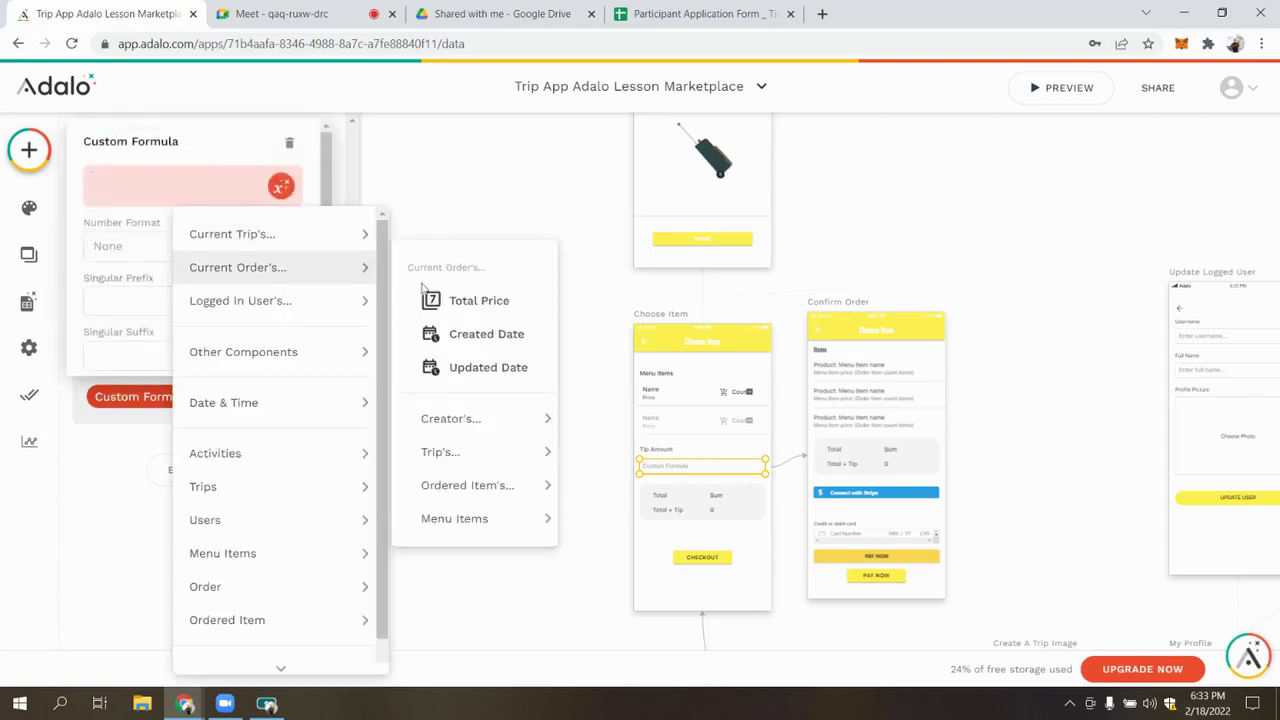
pyautogui.moveTo(500, 485)
pyautogui.moveTo(700, 569)
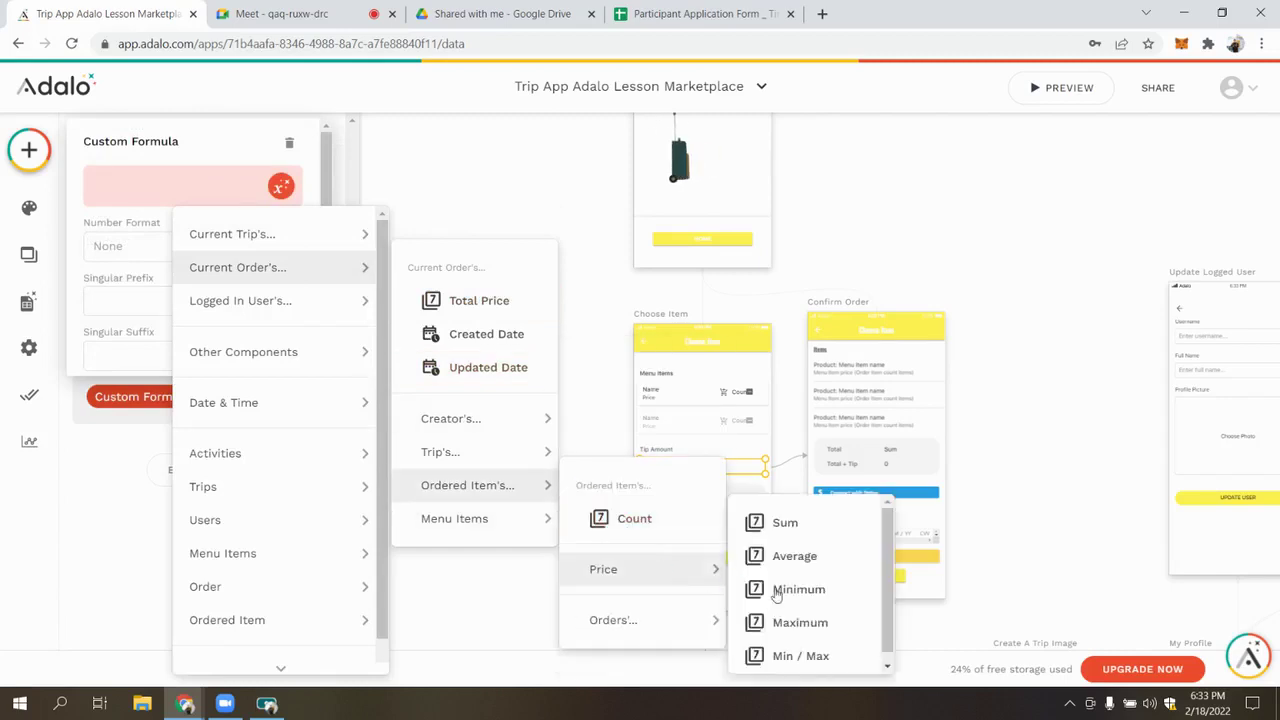
pyautogui.click(812, 528)
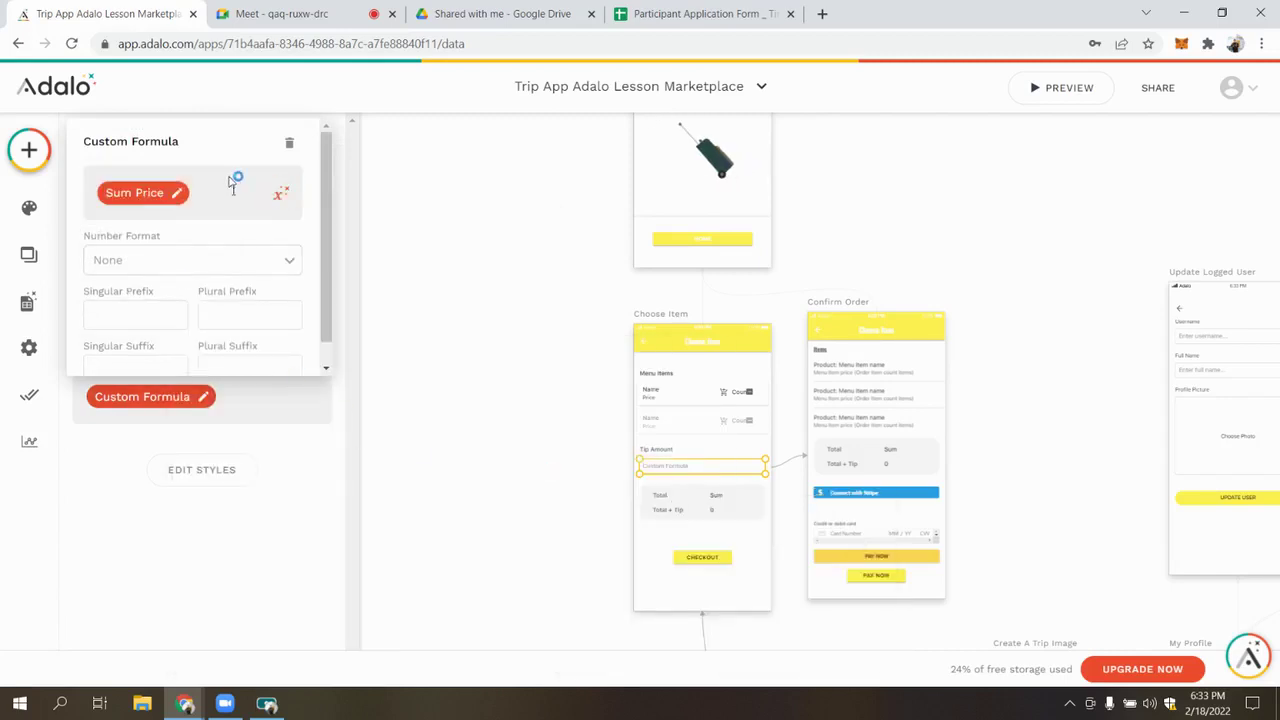
# Complete the tip formula as Sum Price * 0.2
pyautogui.write('+')
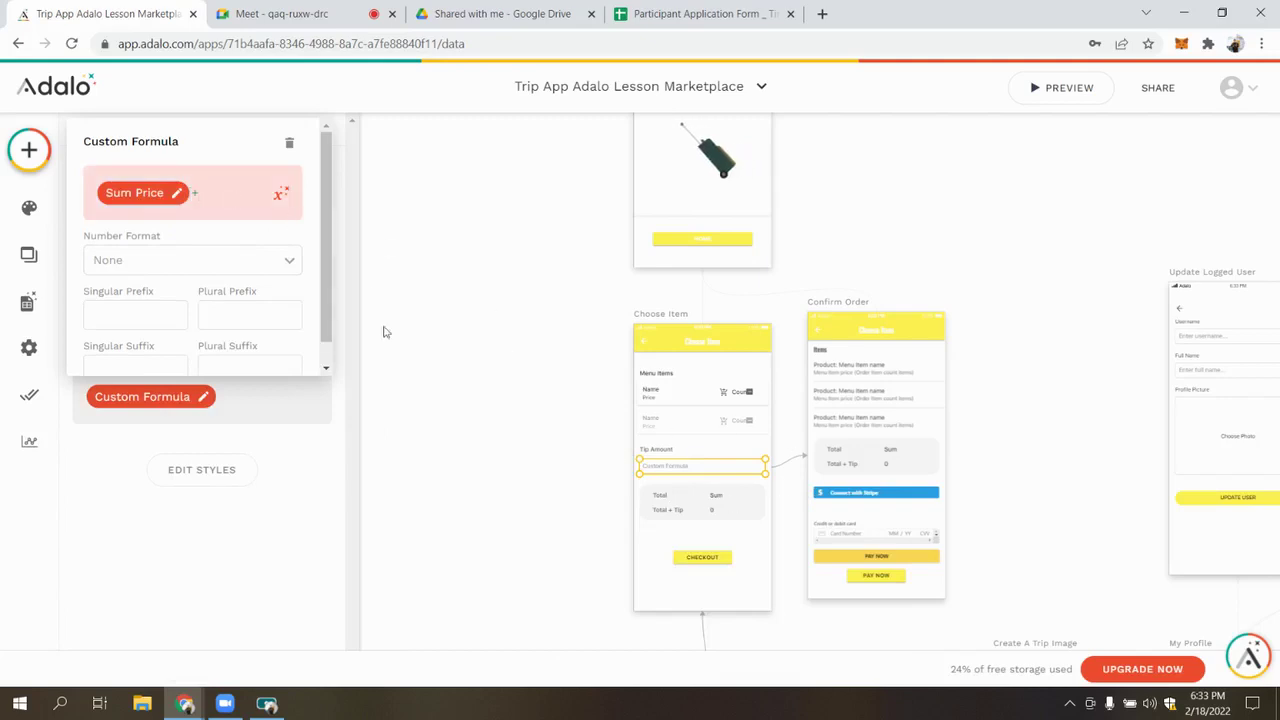
pyautogui.click(281, 195)
pyautogui.click(244, 195)
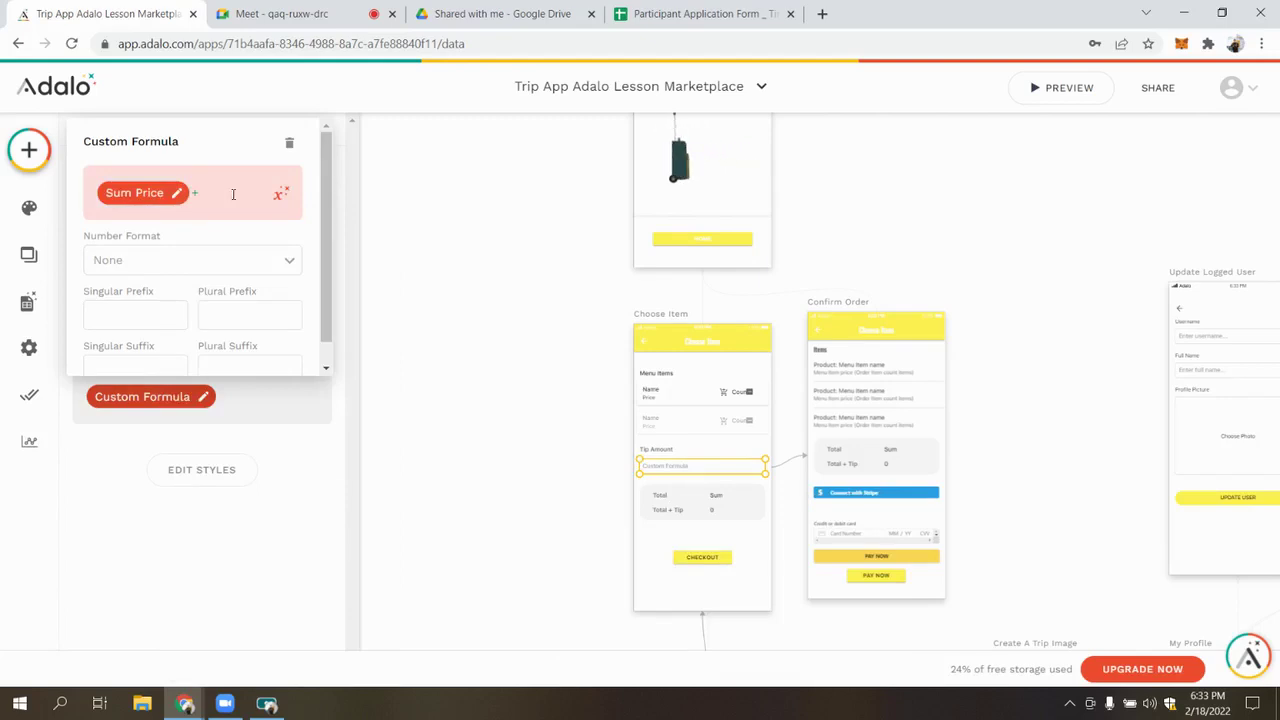
pyautogui.press('BackSpace')
pyautogui.write('*0.')
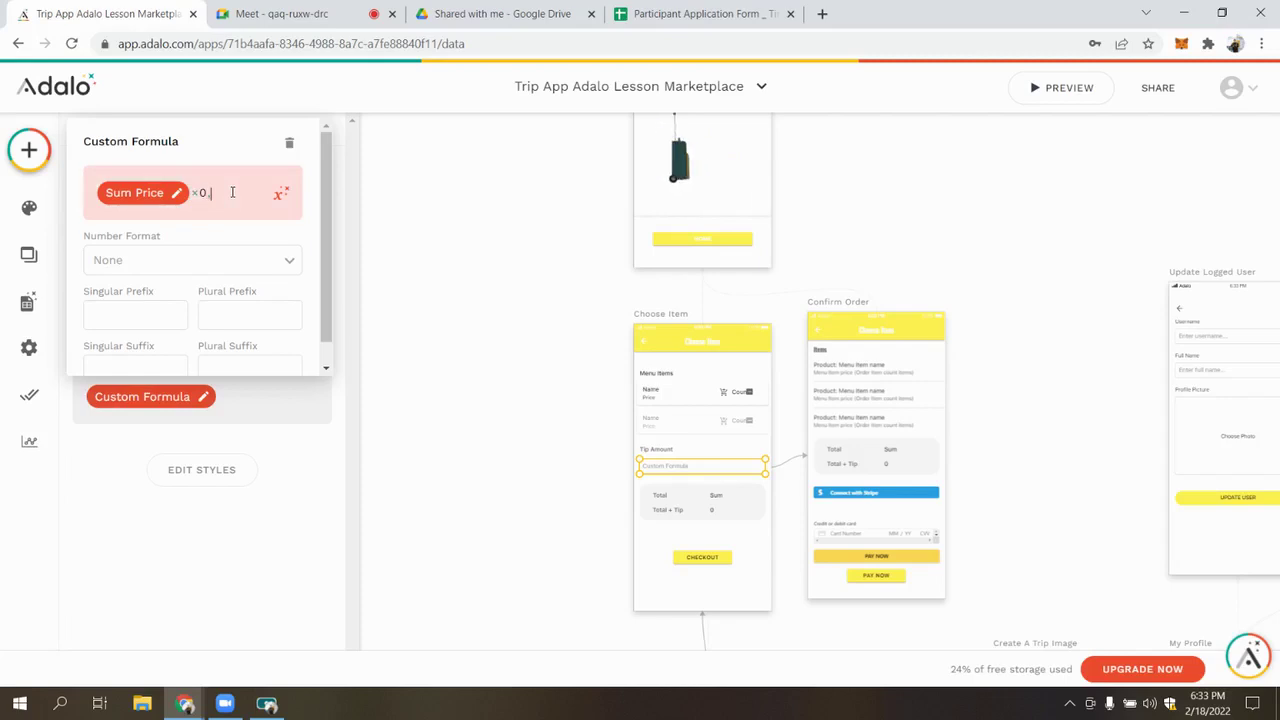
pyautogui.write('2')
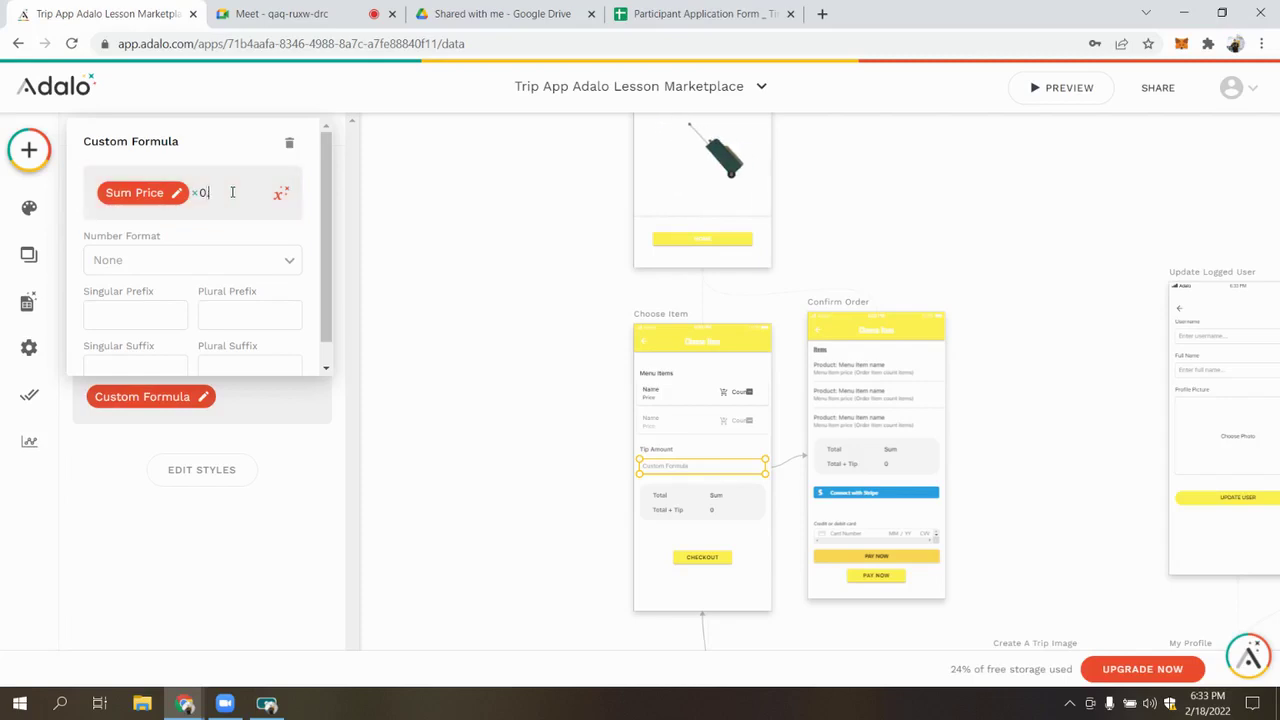
pyautogui.click(500, 347)
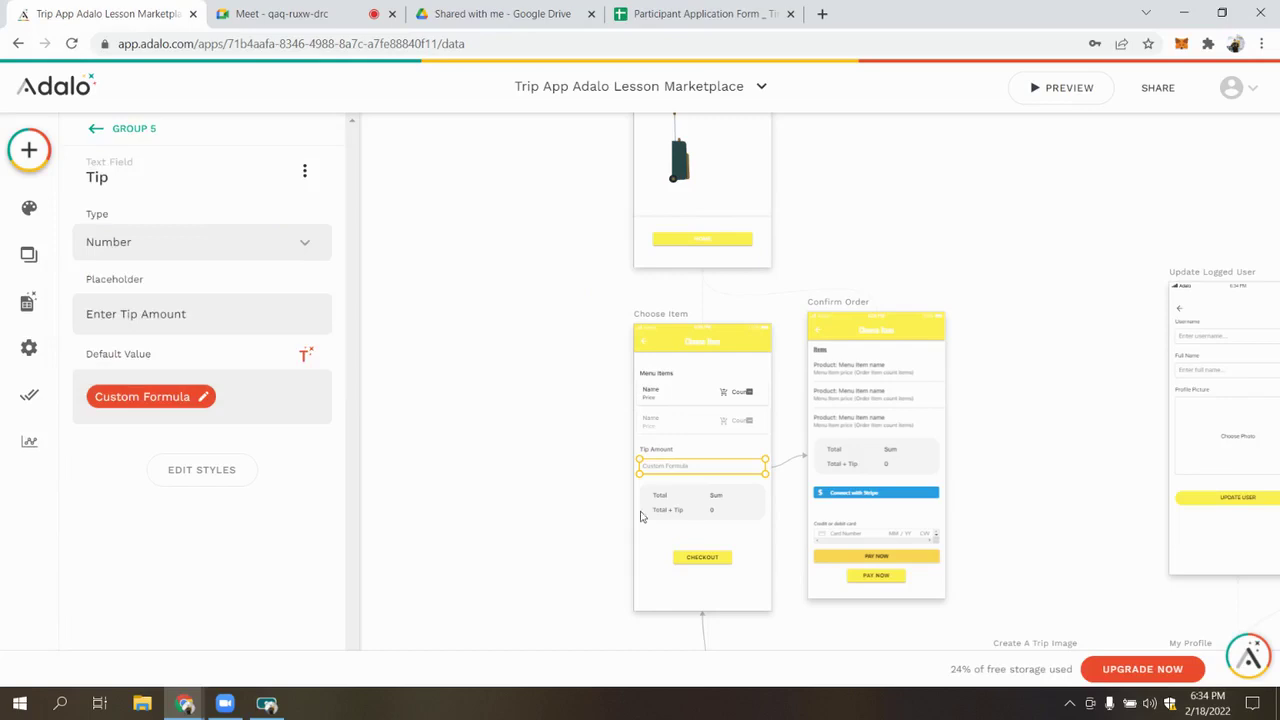
# Clear the Sum label's old value and make the label Always Visible
pyautogui.click(720, 503)
pyautogui.scroll(-2, 673, 398)
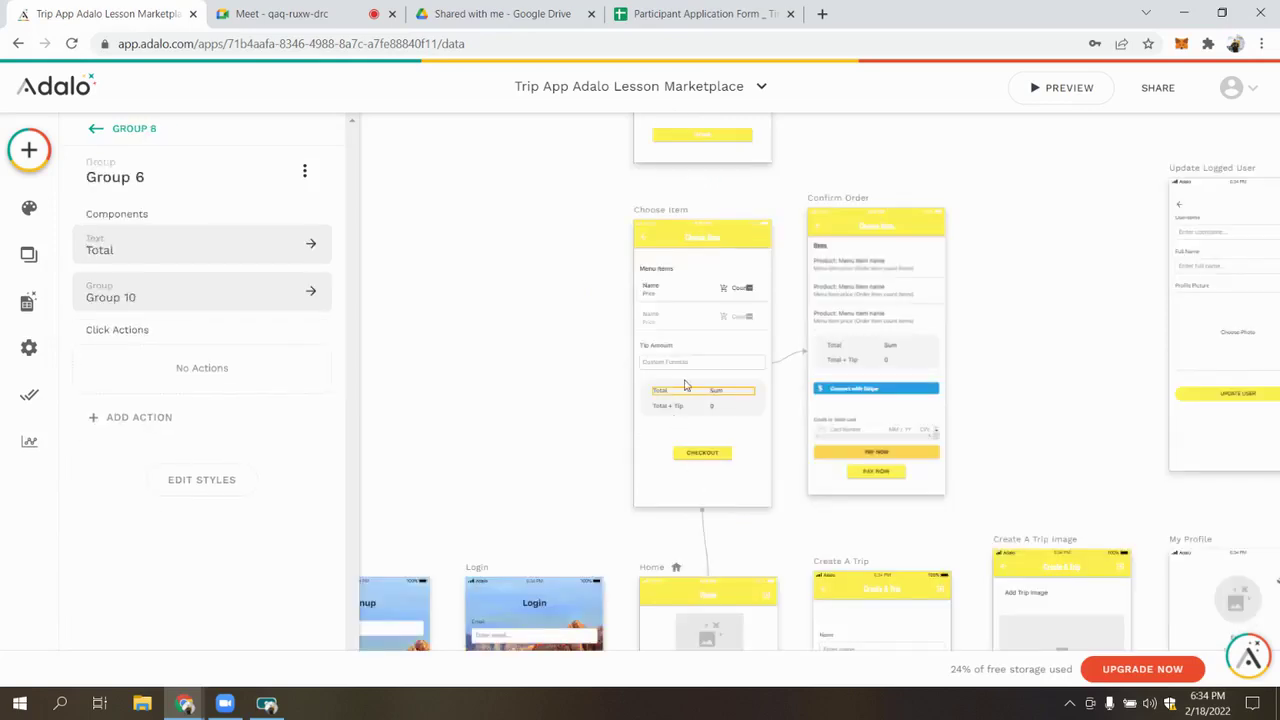
pyautogui.click(718, 394)
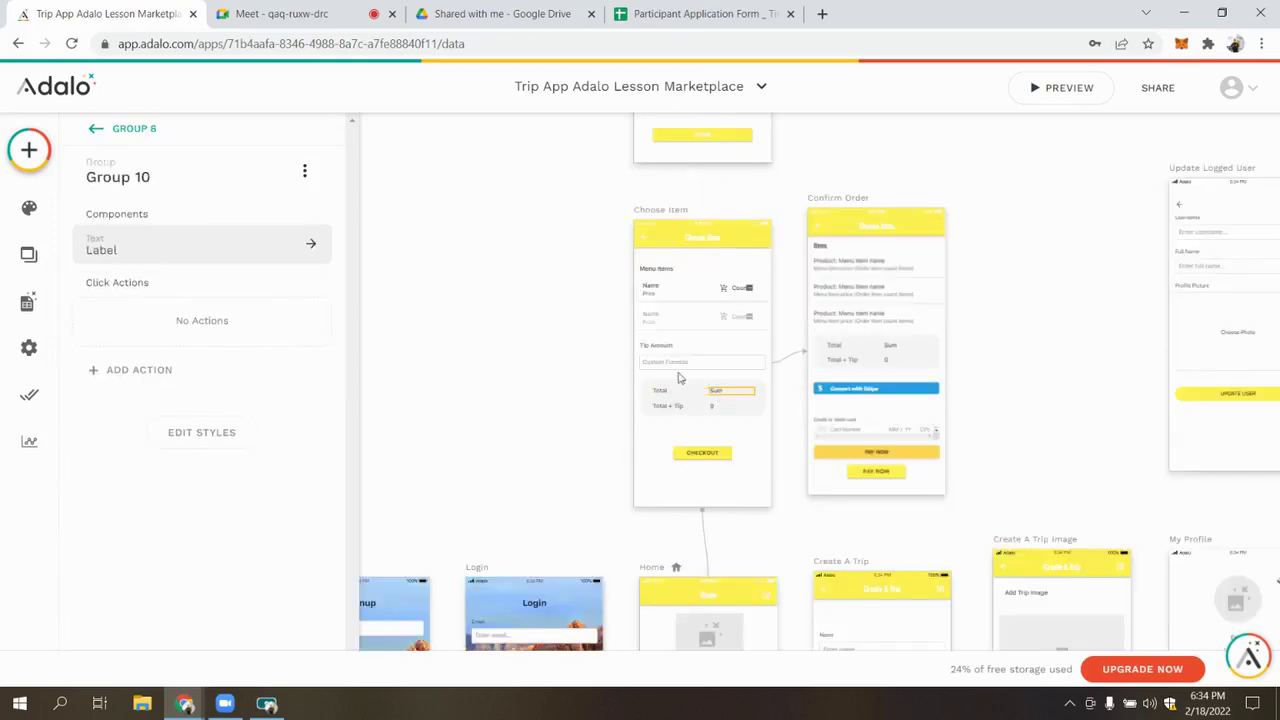
pyautogui.click(241, 251)
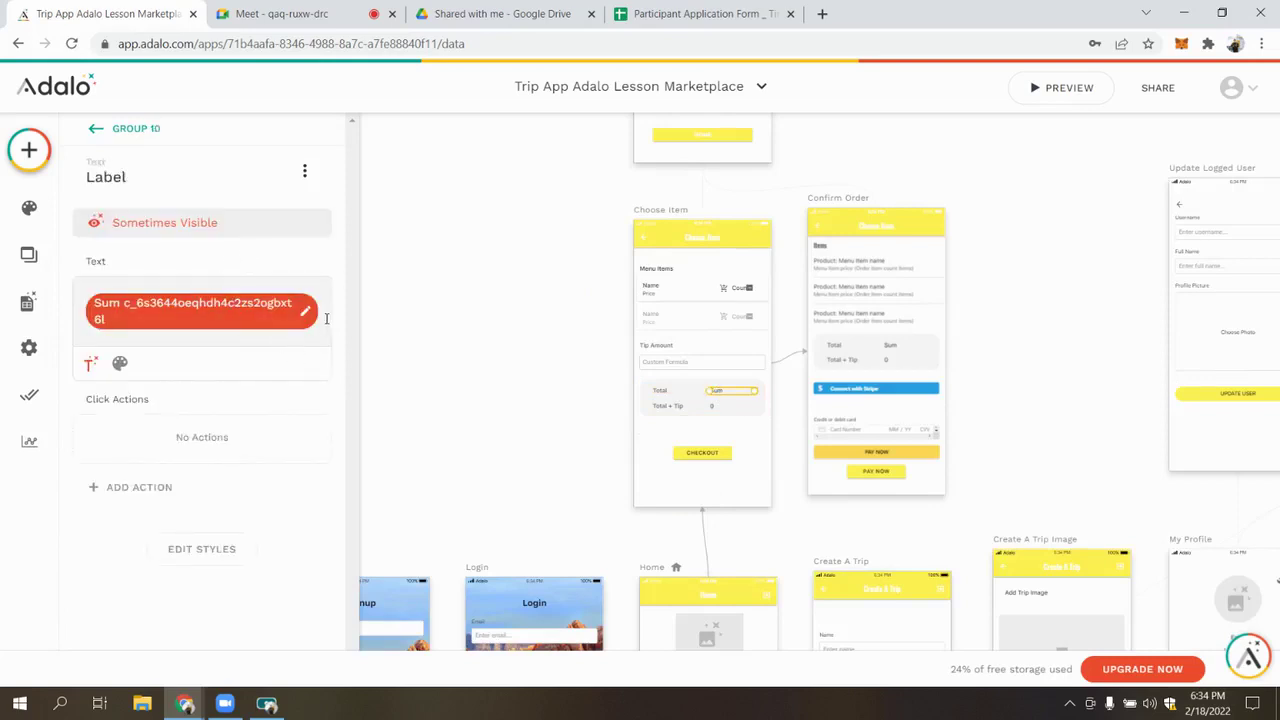
pyautogui.press('BackSpace')
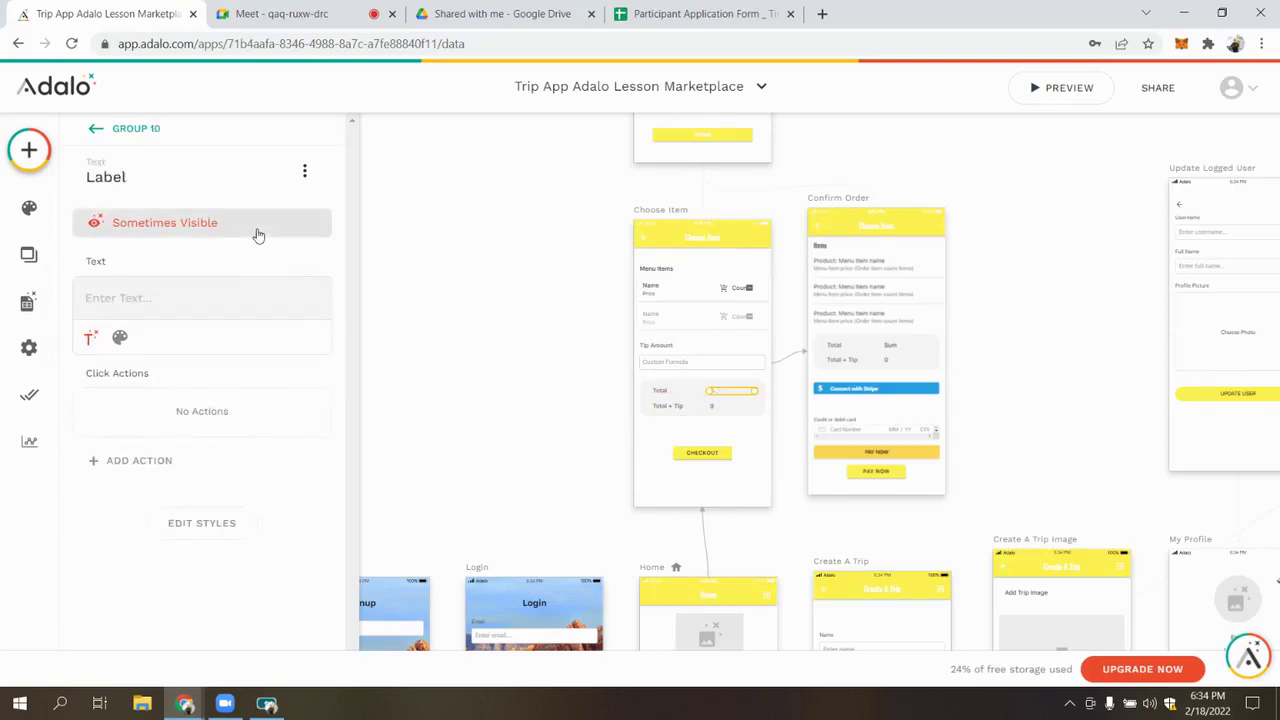
pyautogui.click(258, 234)
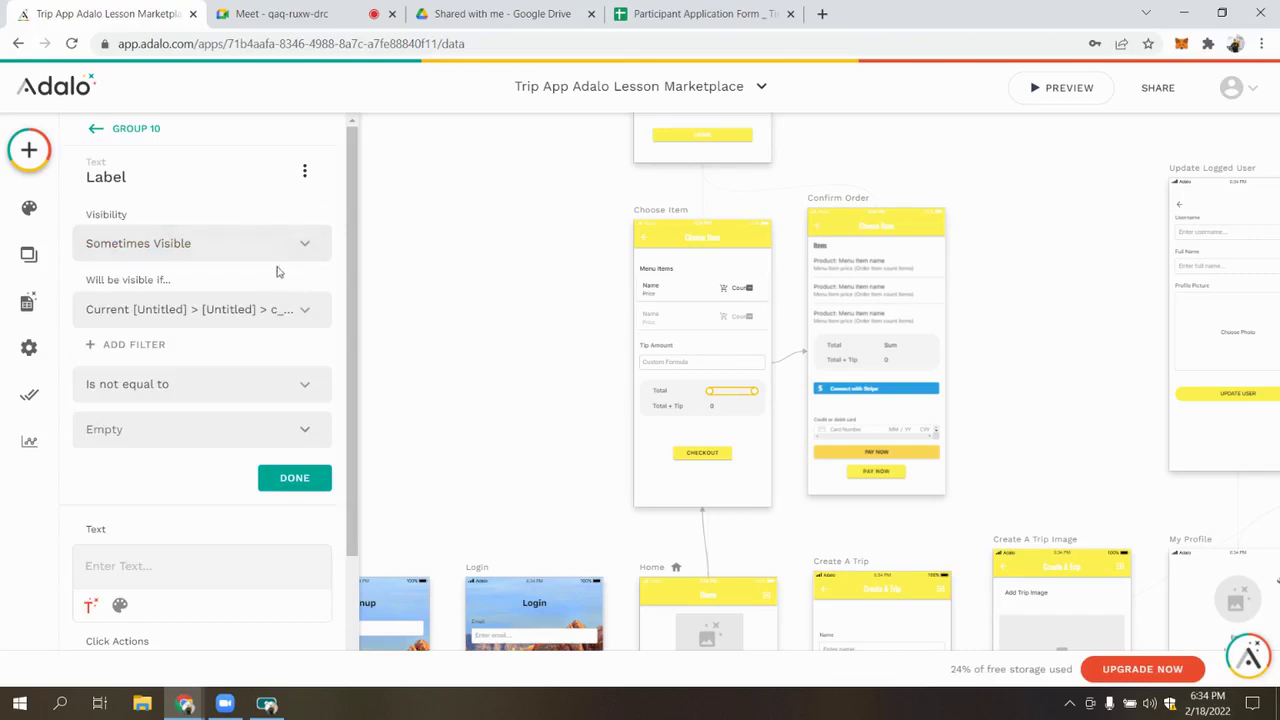
pyautogui.click(272, 244)
pyautogui.click(237, 289)
pyautogui.click(292, 290)
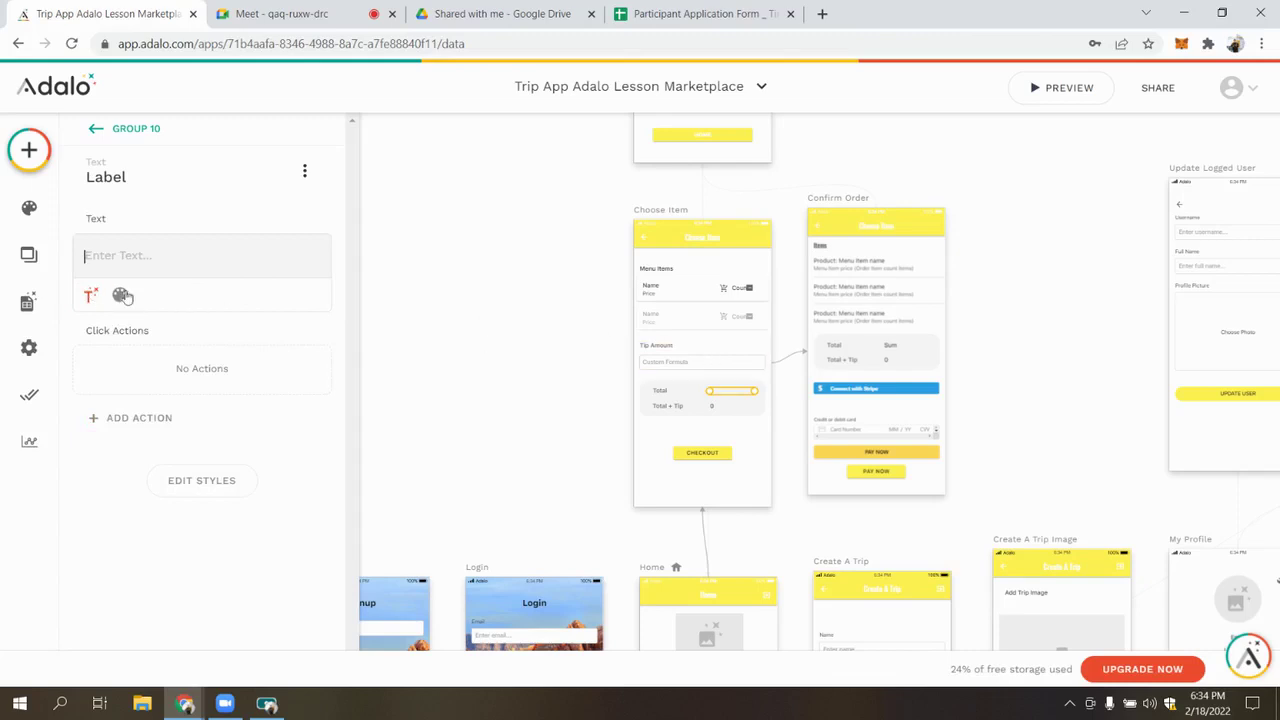
# Fill the label with Current Order's Ordered Items Price Sum, formatted as Currency
pyautogui.click(90, 294)
pyautogui.moveTo(266, 374)
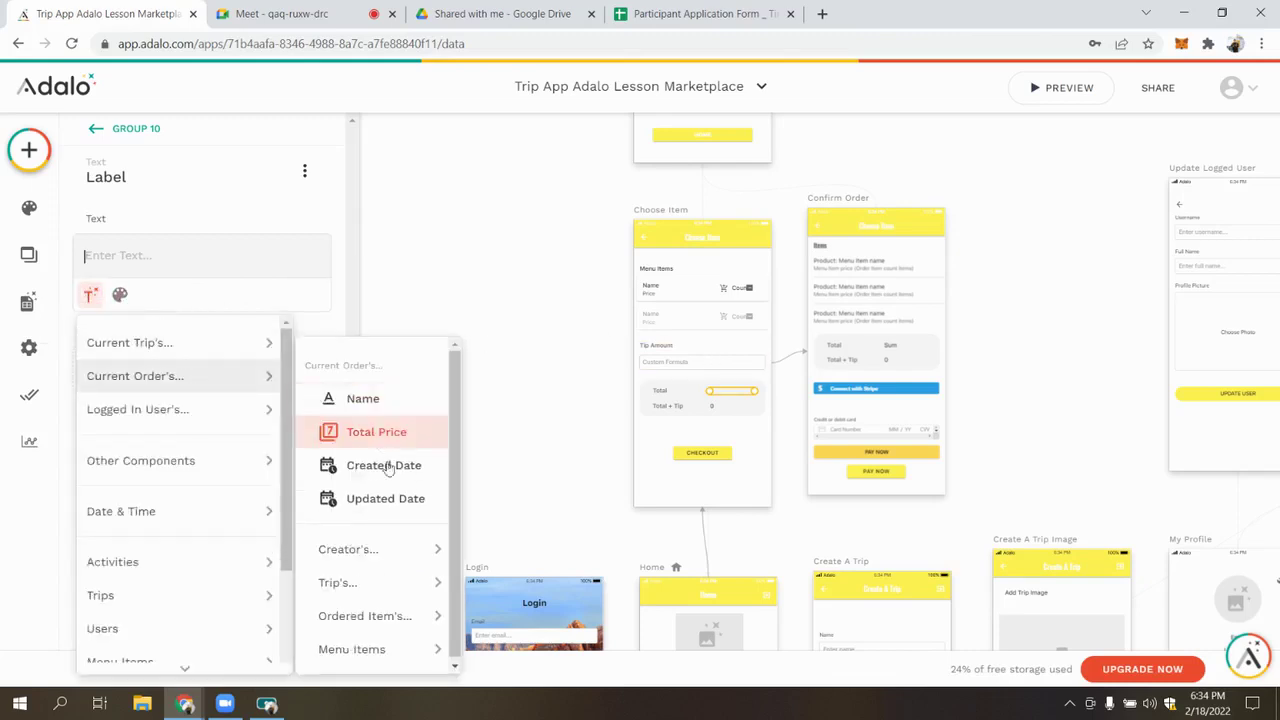
pyautogui.moveTo(398, 626)
pyautogui.moveTo(530, 598)
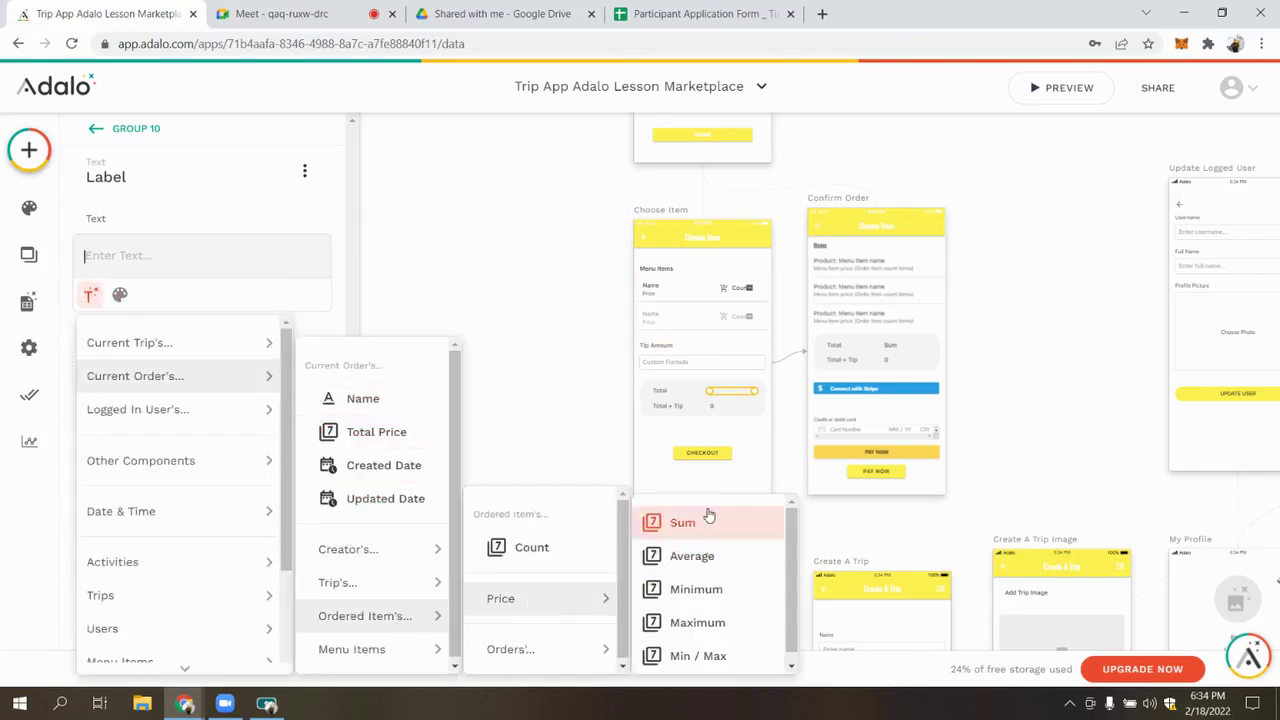
pyautogui.click(709, 517)
pyautogui.click(163, 268)
pyautogui.click(157, 440)
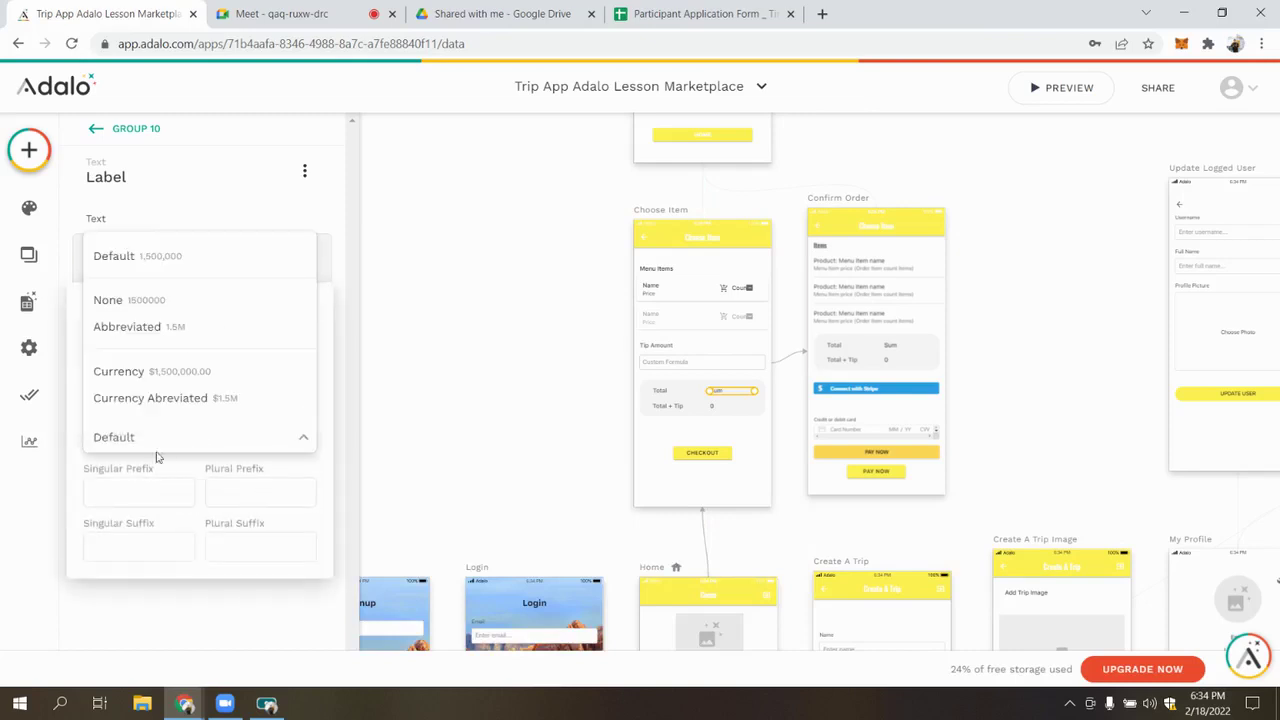
pyautogui.click(141, 372)
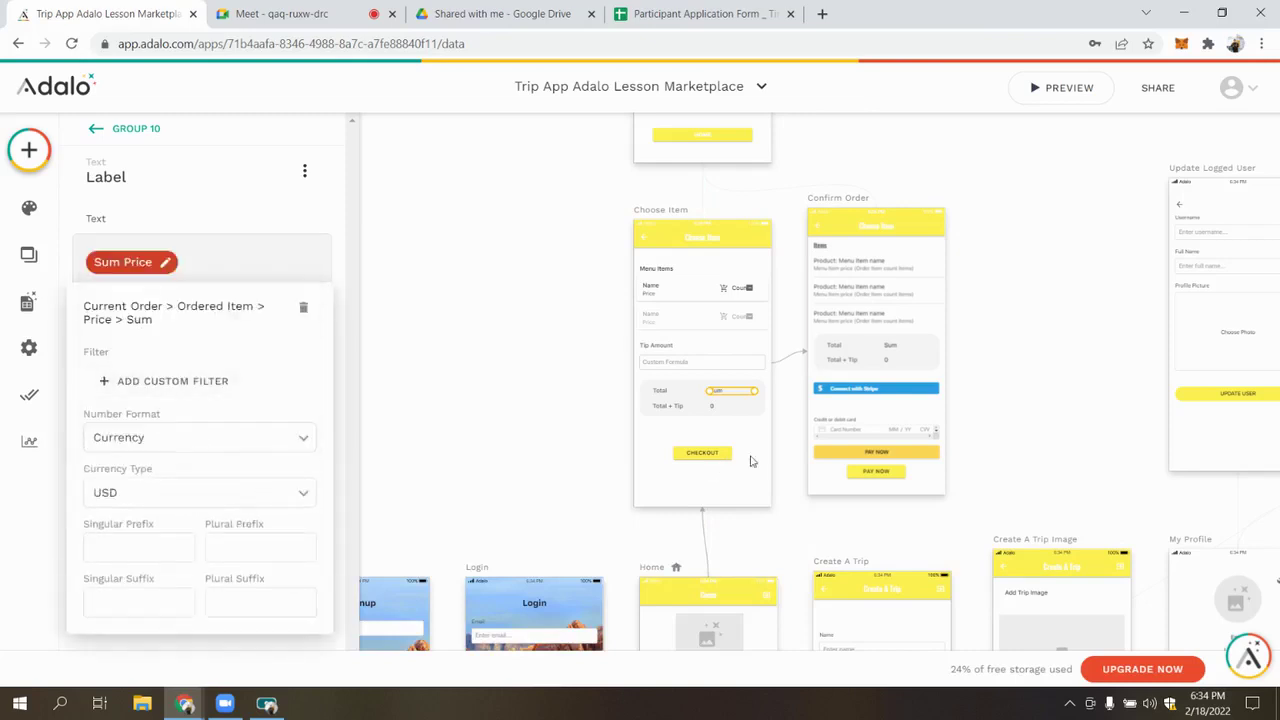
pyautogui.click(711, 412)
# Bring up the Total + Tip label's custom formula for editing
pyautogui.click(716, 408)
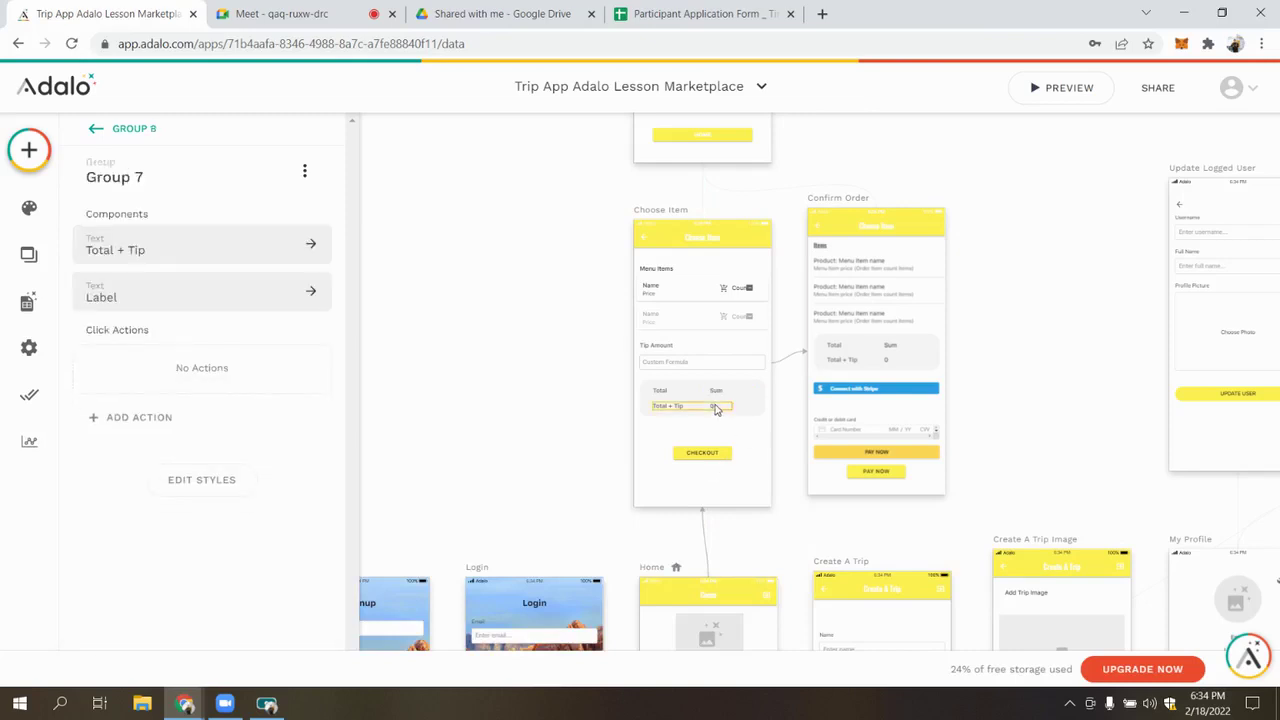
pyautogui.click(716, 407)
pyautogui.click(200, 263)
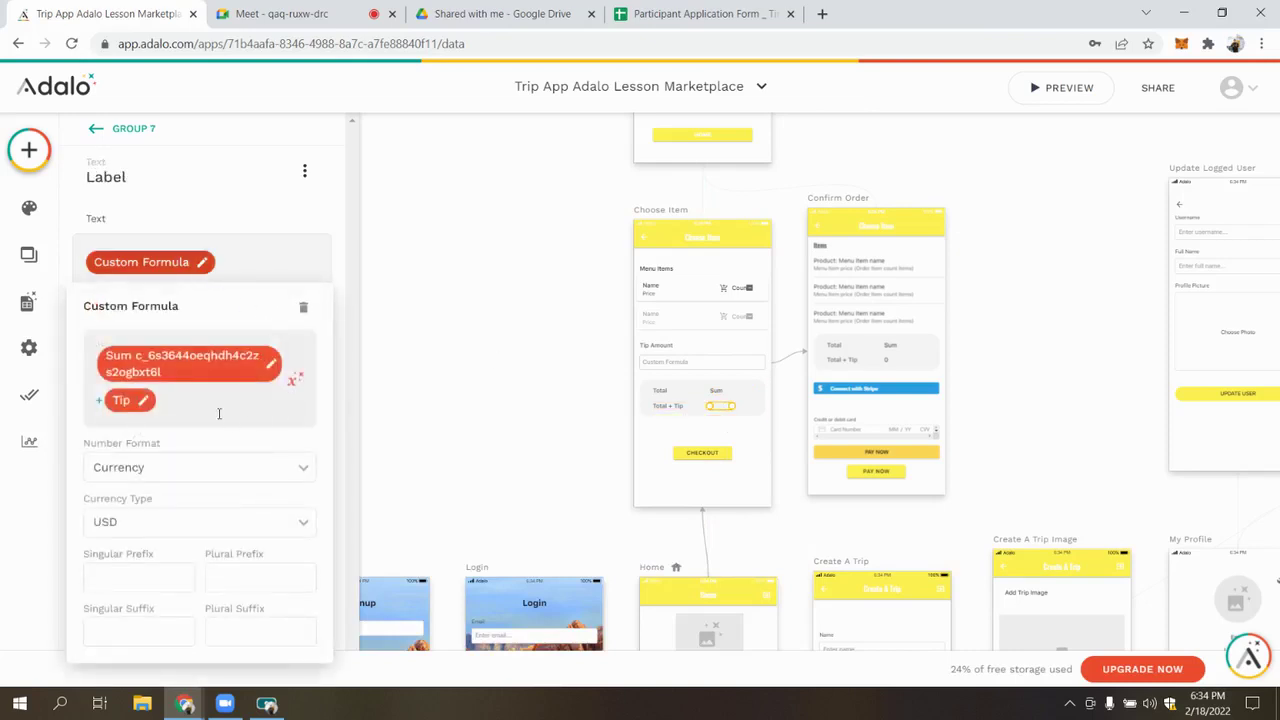
# Replace the old Total + Tip formula with Ordered Items Price Sum followed by +
pyautogui.press('BackSpace')
pyautogui.press('BackSpace')
pyautogui.press('BackSpace')
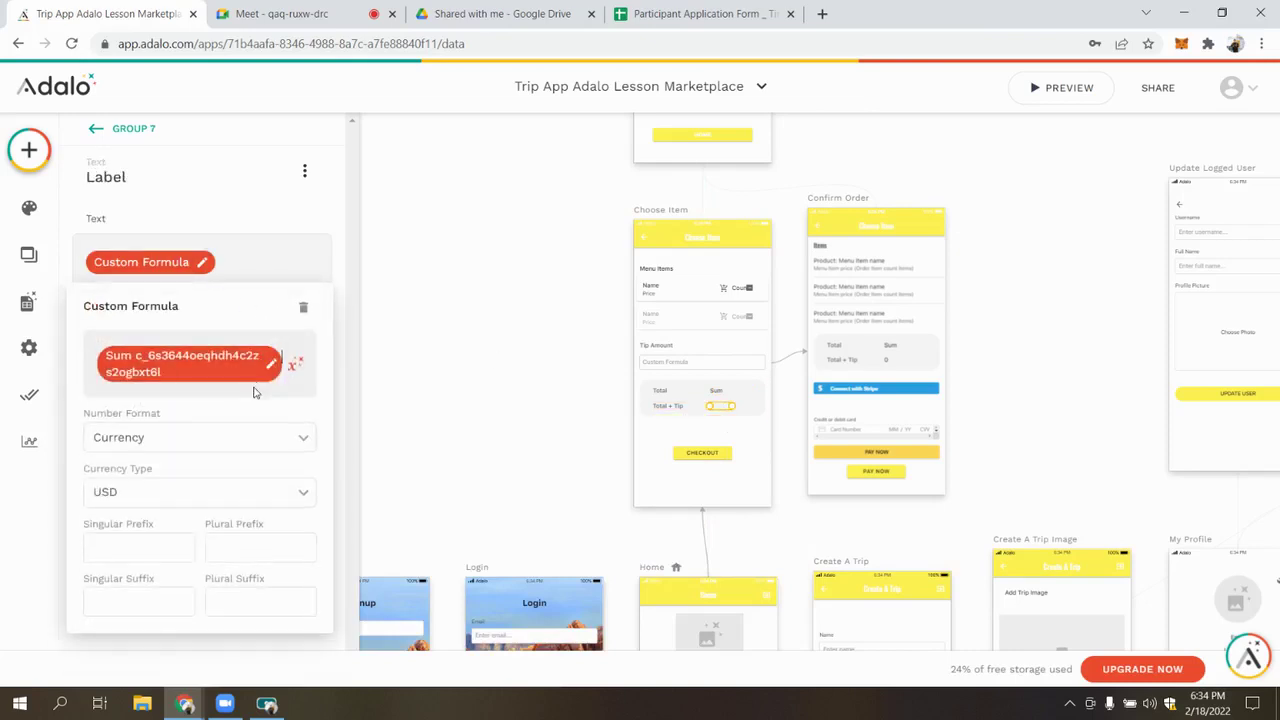
pyautogui.click(294, 351)
pyautogui.moveTo(294, 433)
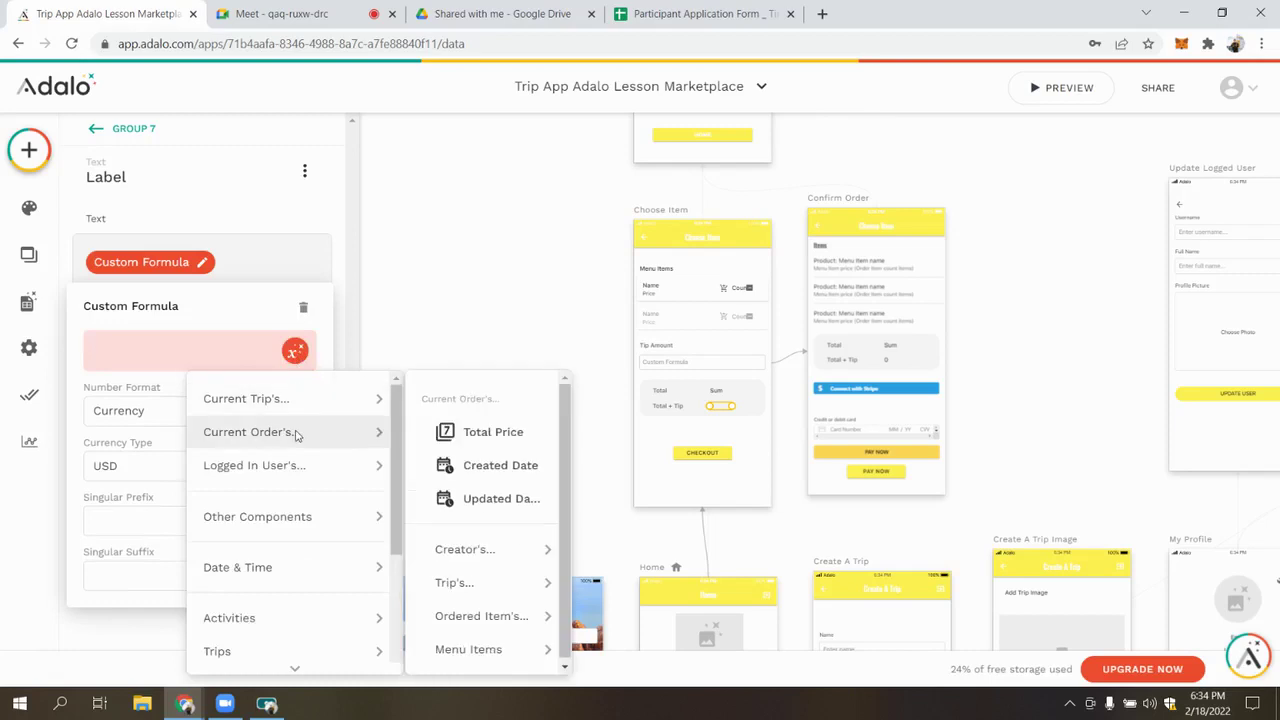
pyautogui.moveTo(470, 649)
pyautogui.moveTo(481, 616)
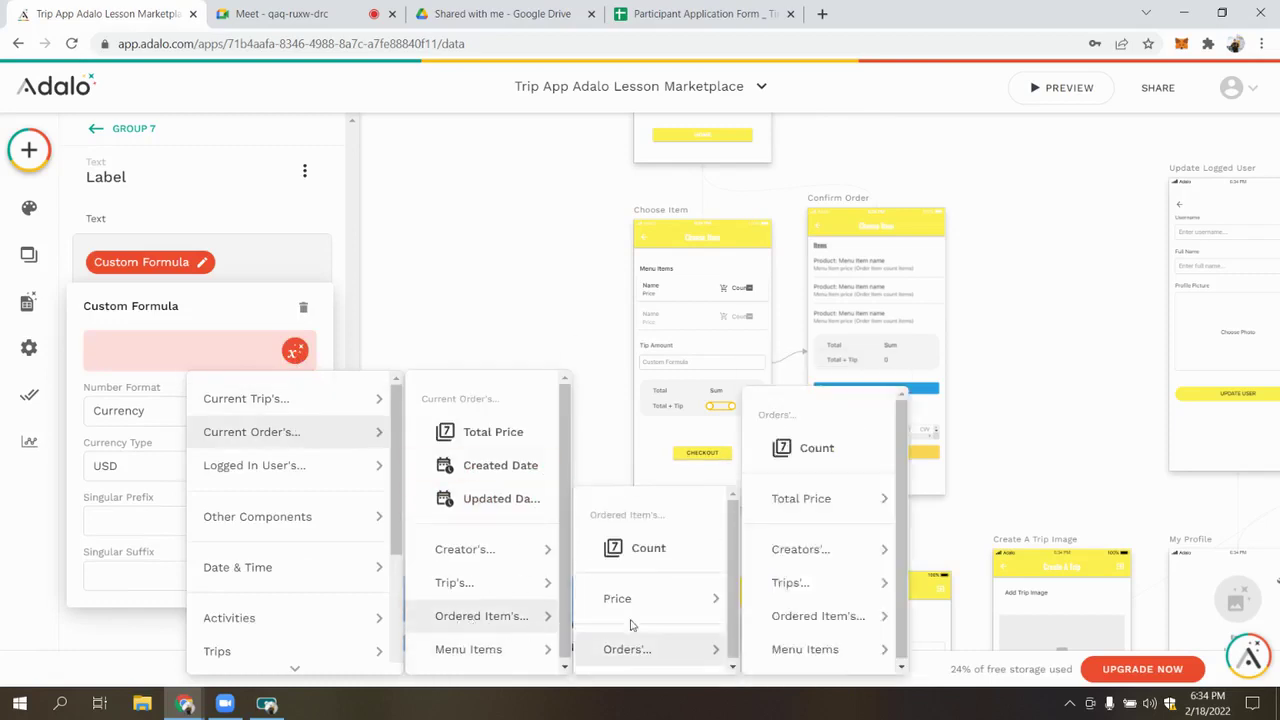
pyautogui.moveTo(617, 598)
pyautogui.click(782, 527)
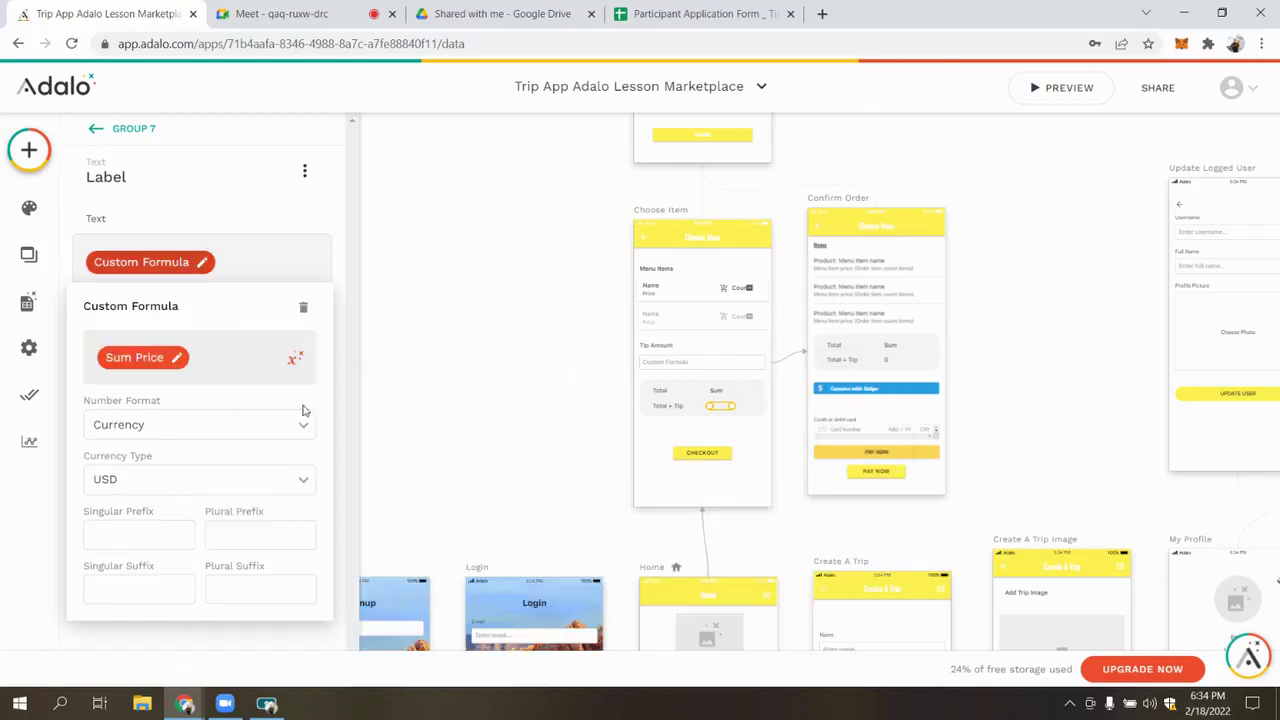
pyautogui.write('+')
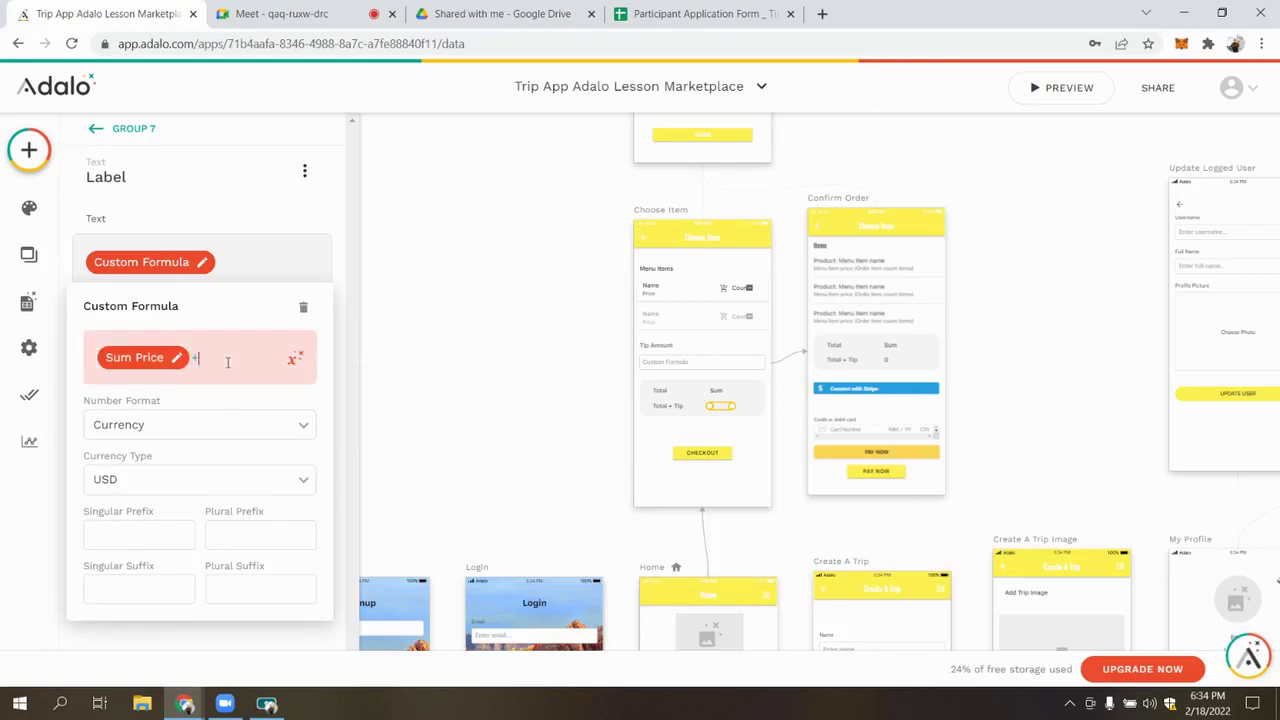
# Add Other Components > Tip to finish the formula as Sum Price + Tip
pyautogui.click(294, 358)
pyautogui.moveTo(298, 528)
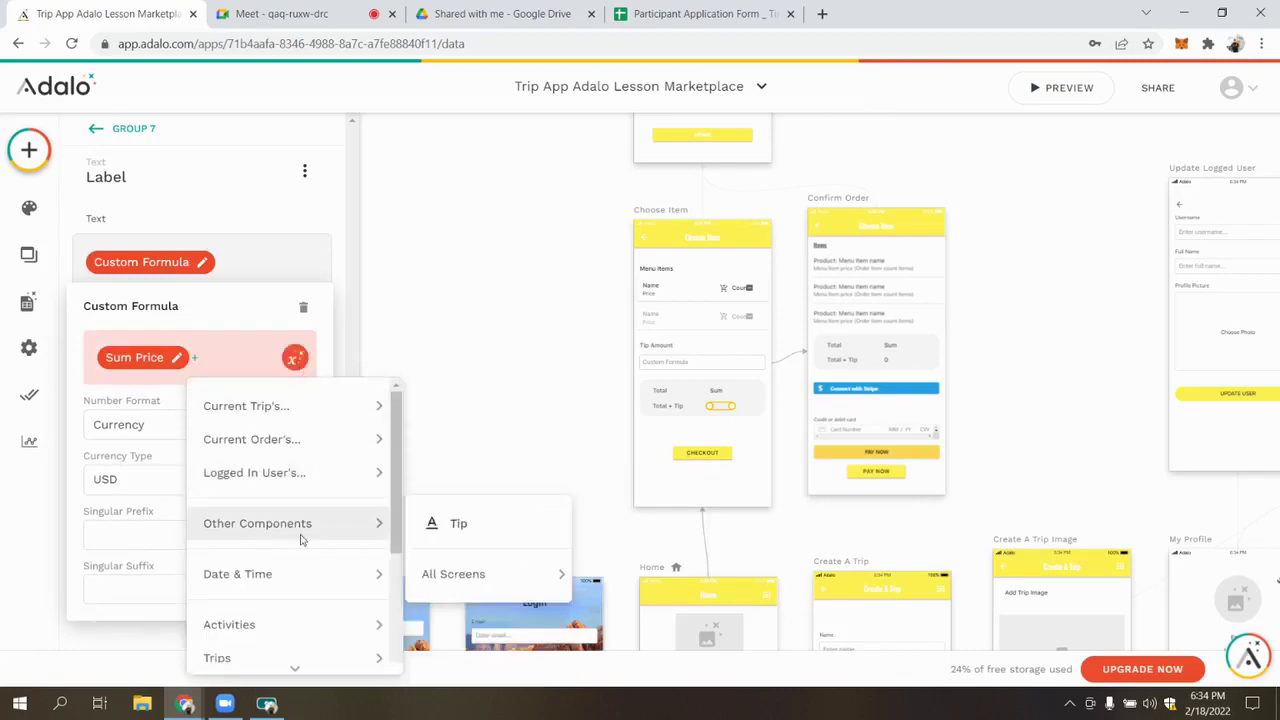
pyautogui.click(431, 538)
pyautogui.click(232, 358)
pyautogui.click(210, 362)
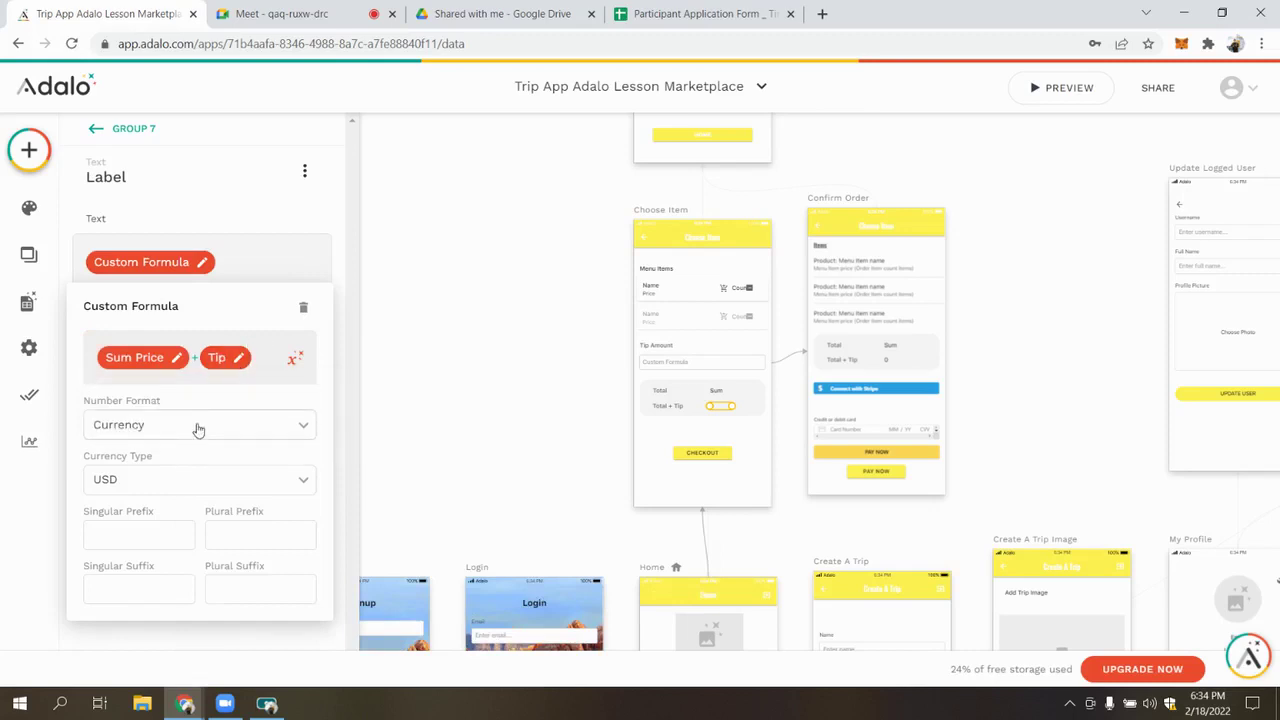
pyautogui.click(532, 441)
pyautogui.click(705, 452)
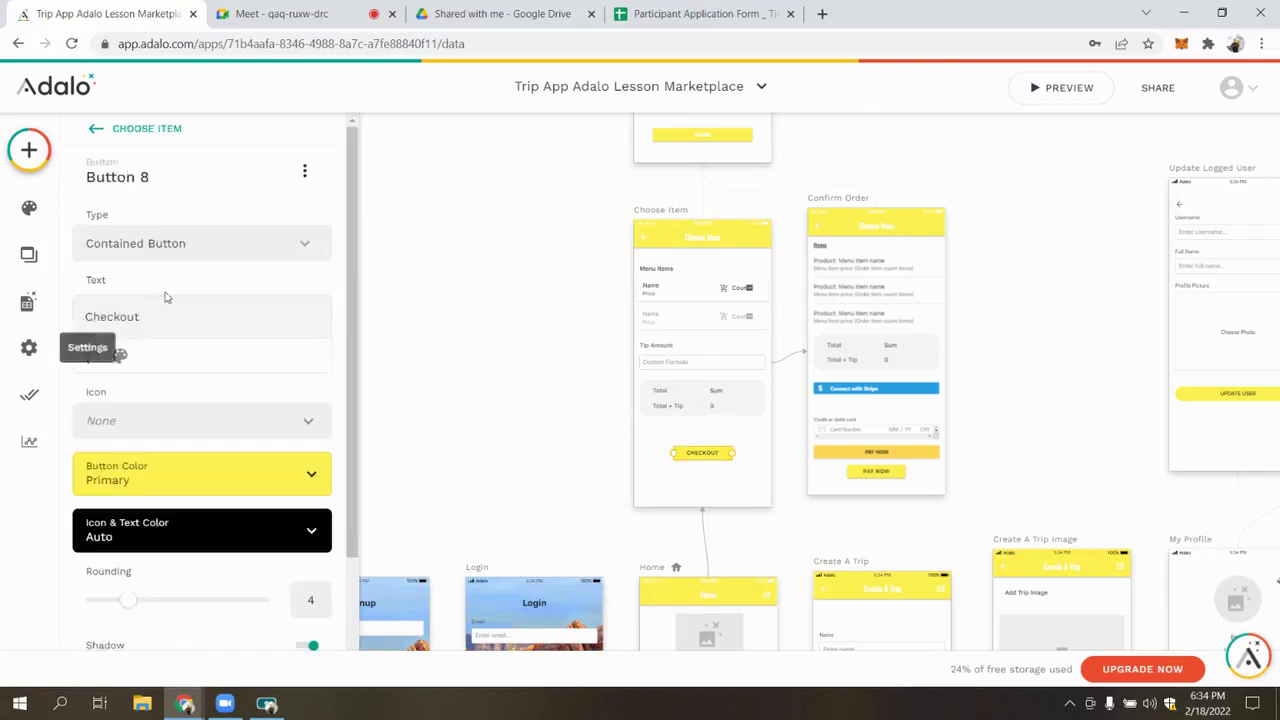
# Go to the Confirm Order screen and select its item list
pyautogui.scroll(-2, 176, 368)
pyautogui.scroll(-1, 176, 368)
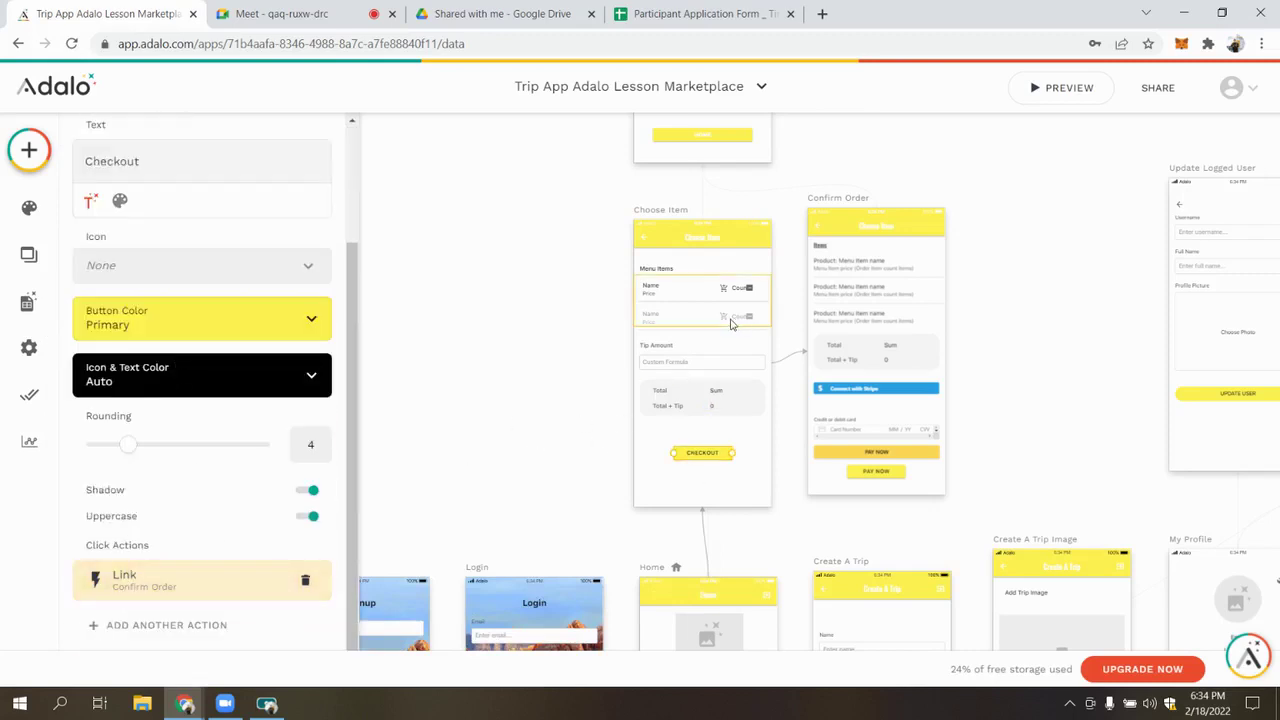
pyautogui.click(843, 203)
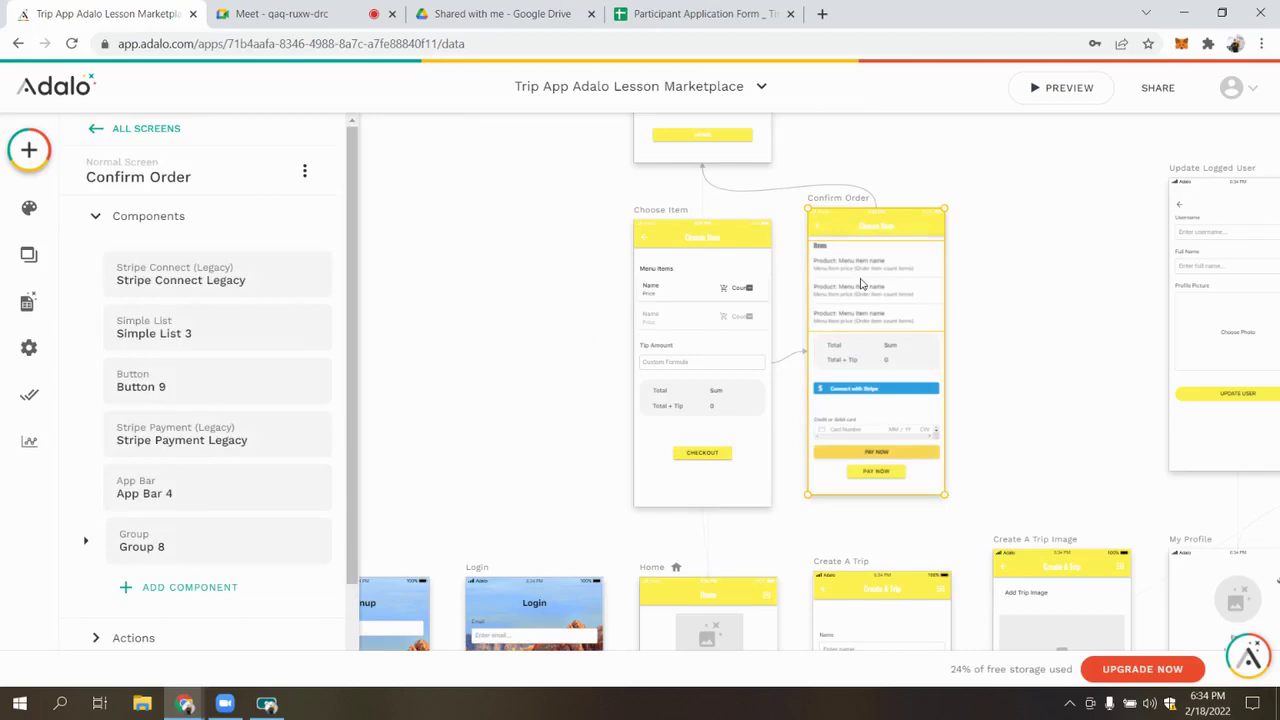
pyautogui.scroll(3, 860, 285)
pyautogui.scroll(-6, 606, 240)
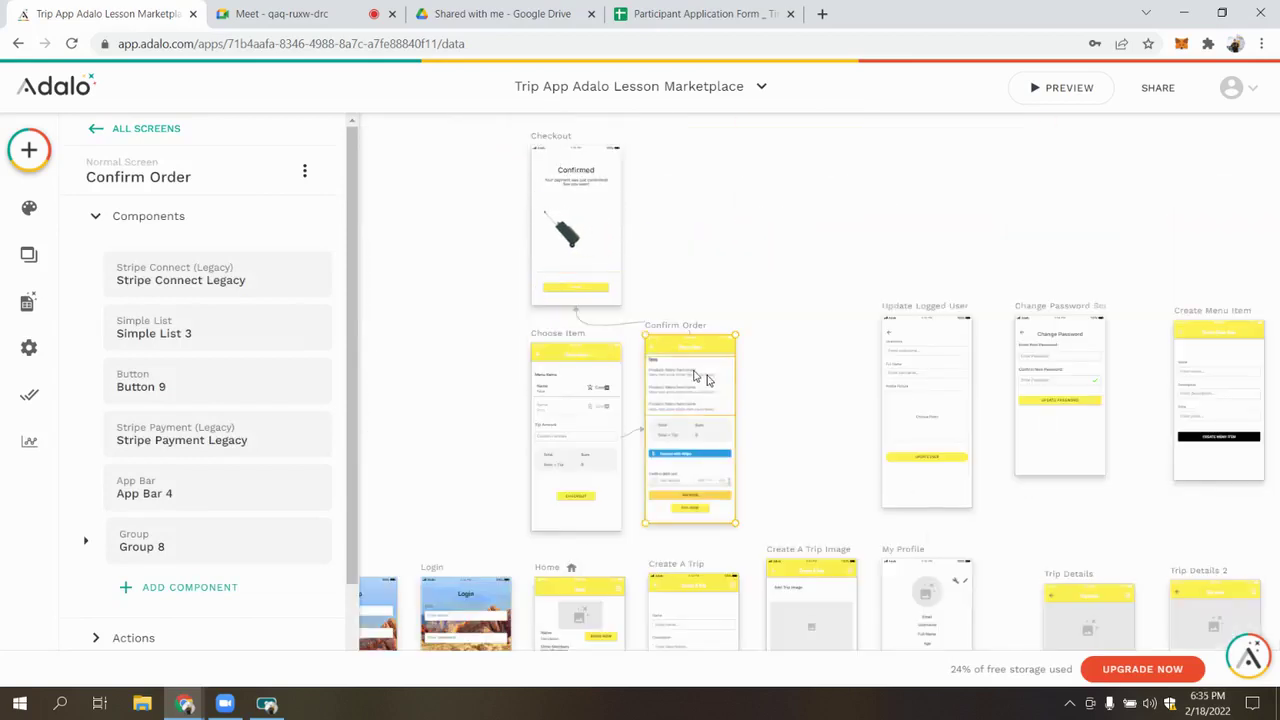
pyautogui.scroll(3, 706, 380)
pyautogui.click(663, 394)
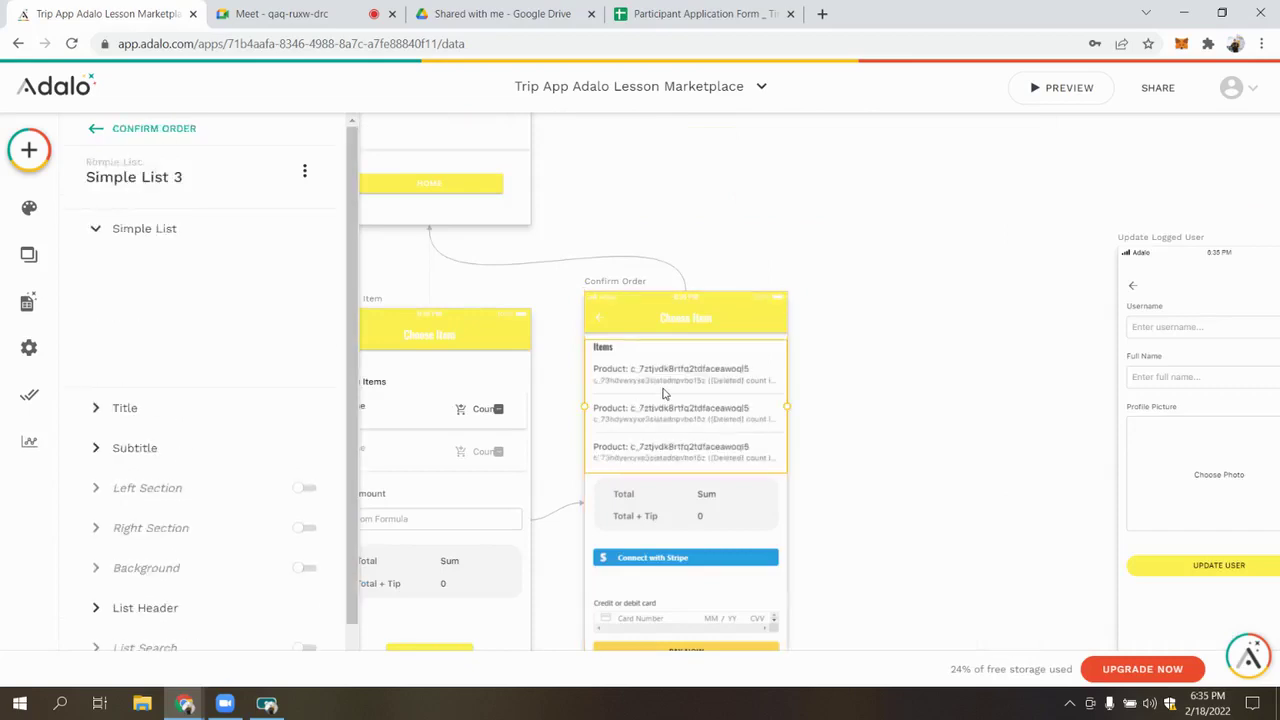
pyautogui.click(766, 255)
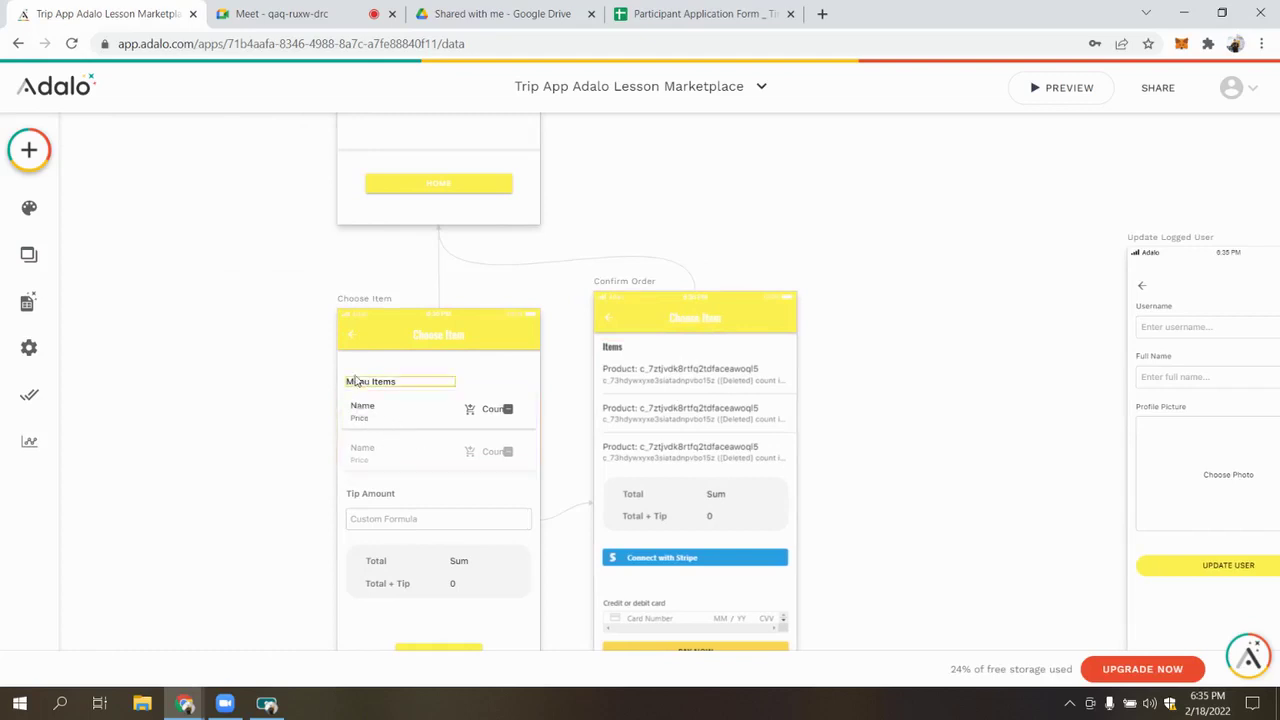
pyautogui.click(652, 410)
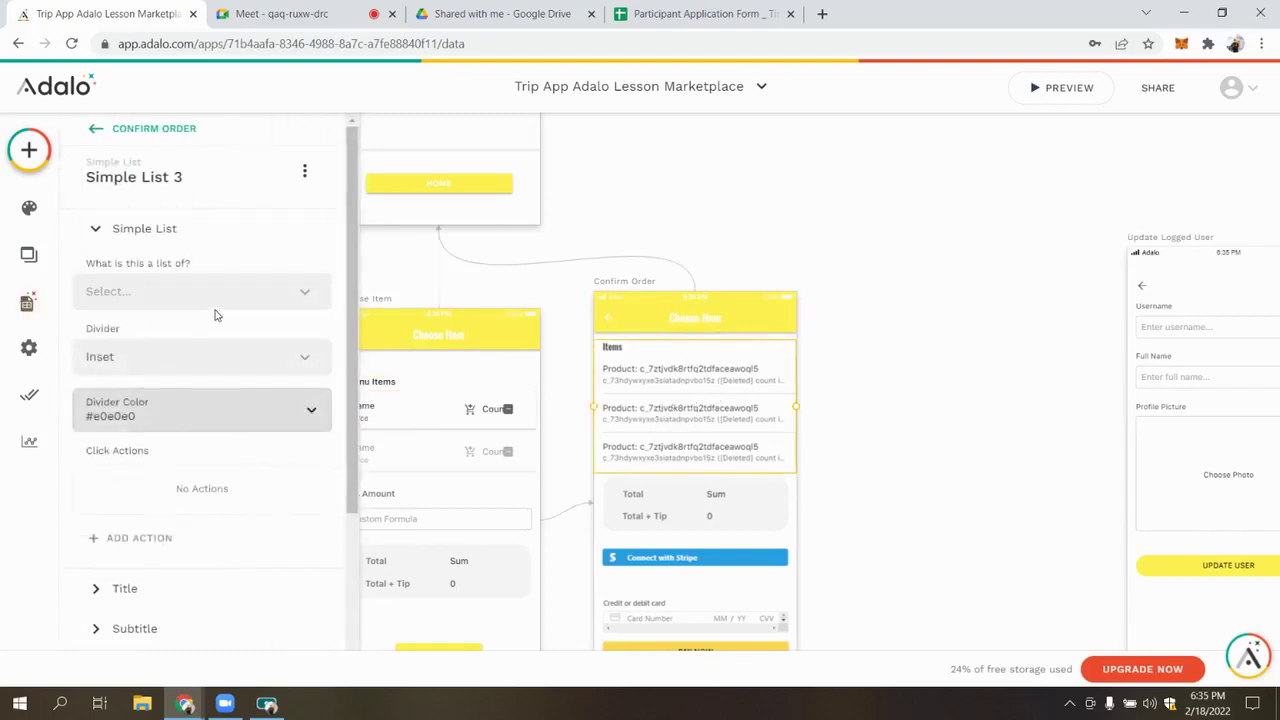
# Make the list show Menu Items filtered to Current Order > Menu Items
pyautogui.click(200, 291)
pyautogui.click(145, 426)
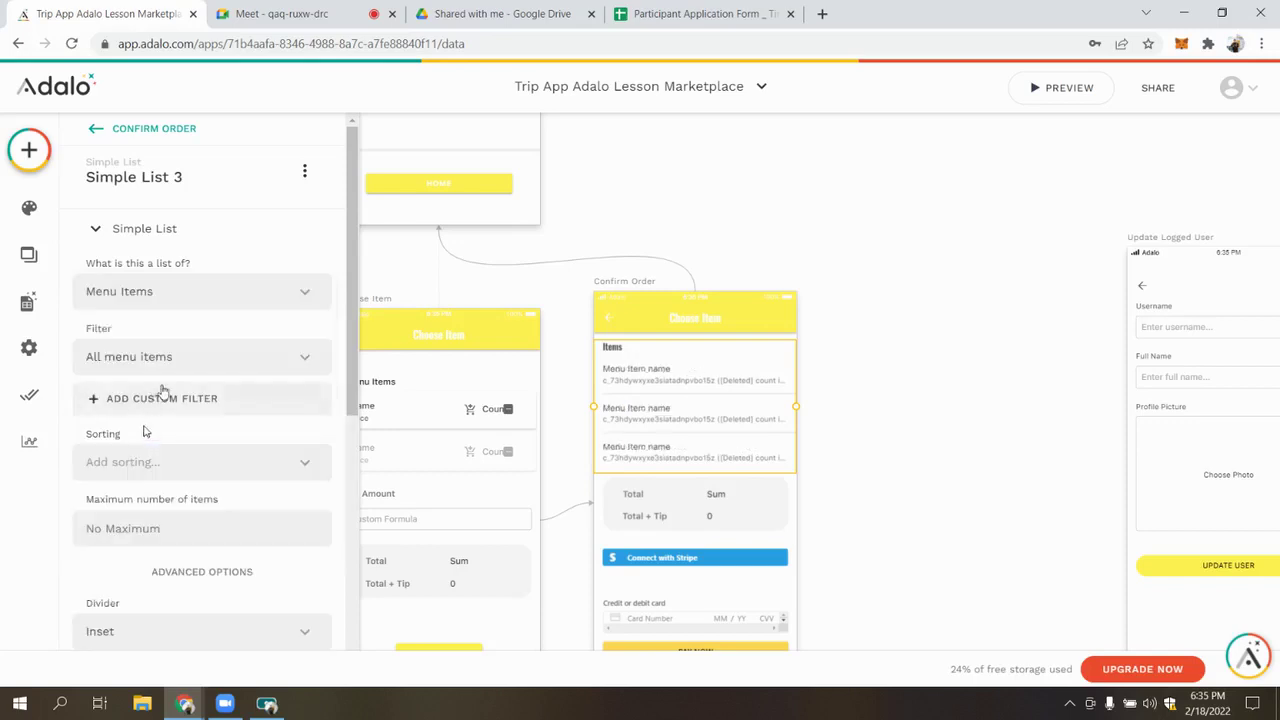
pyautogui.click(145, 357)
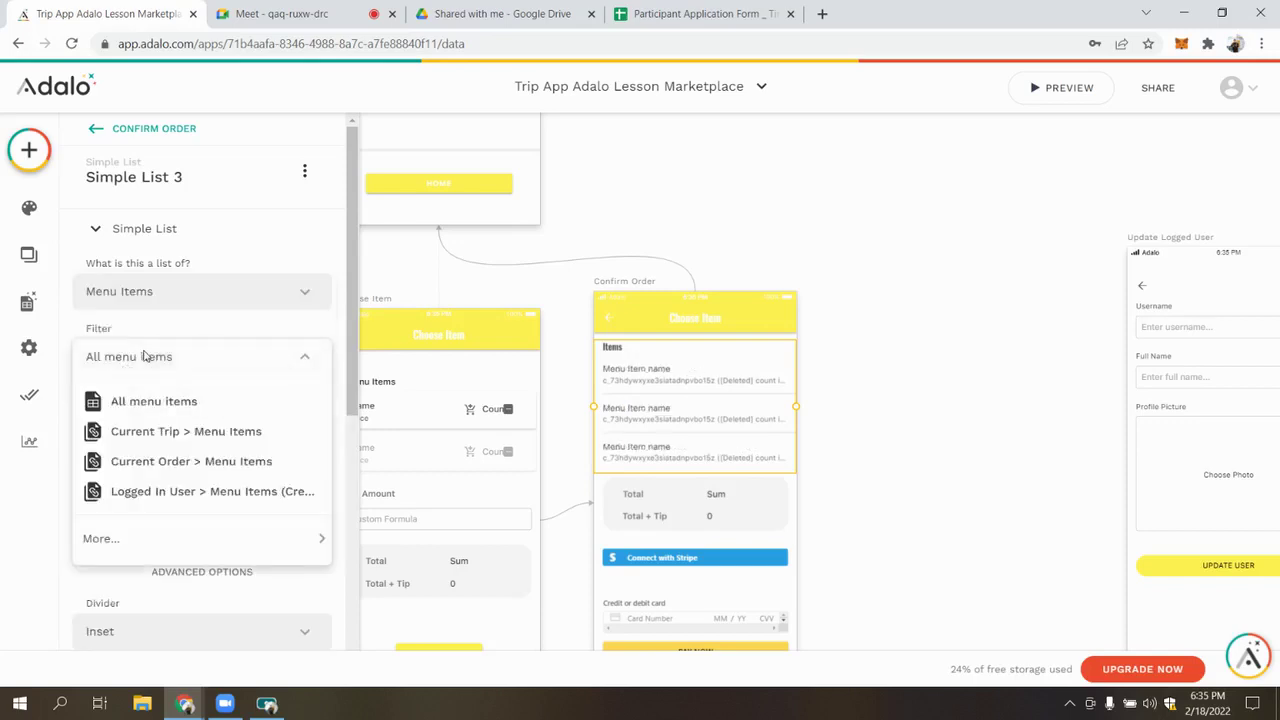
pyautogui.click(185, 462)
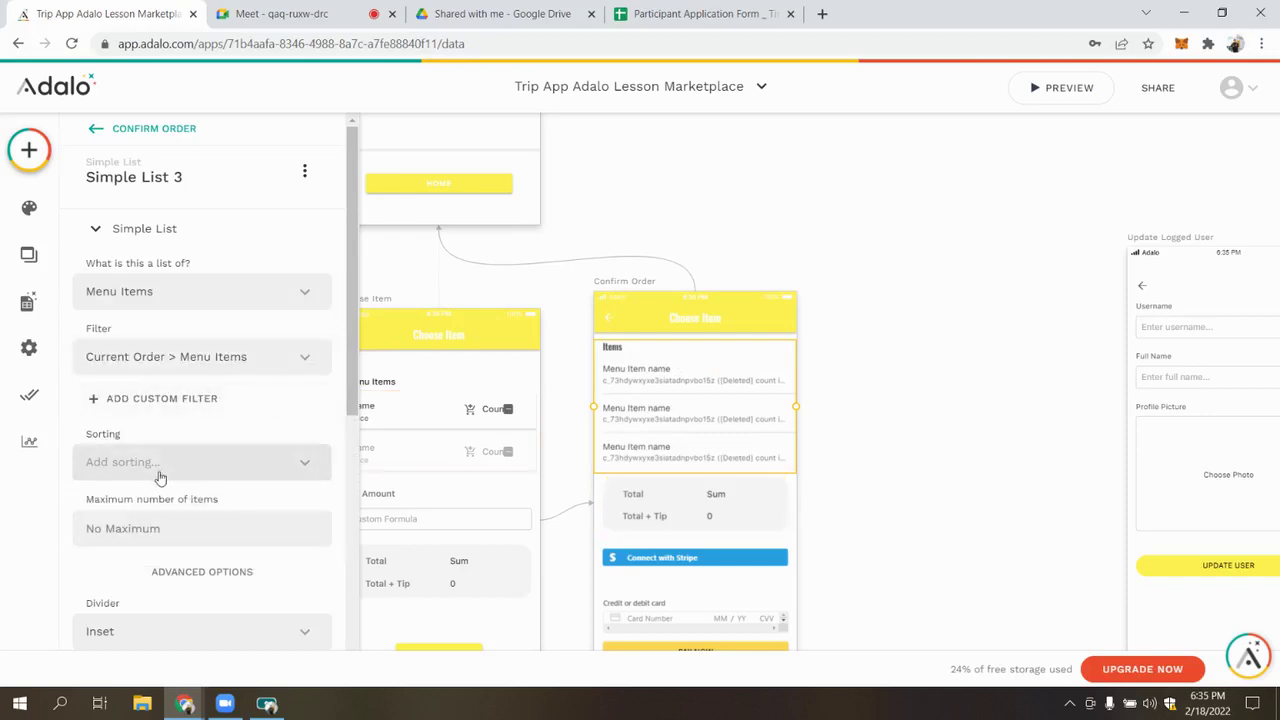
pyautogui.scroll(-3, 168, 477)
pyautogui.scroll(-1, 110, 560)
# Confirm the list row titles come from the Menu Item name
pyautogui.click(146, 522)
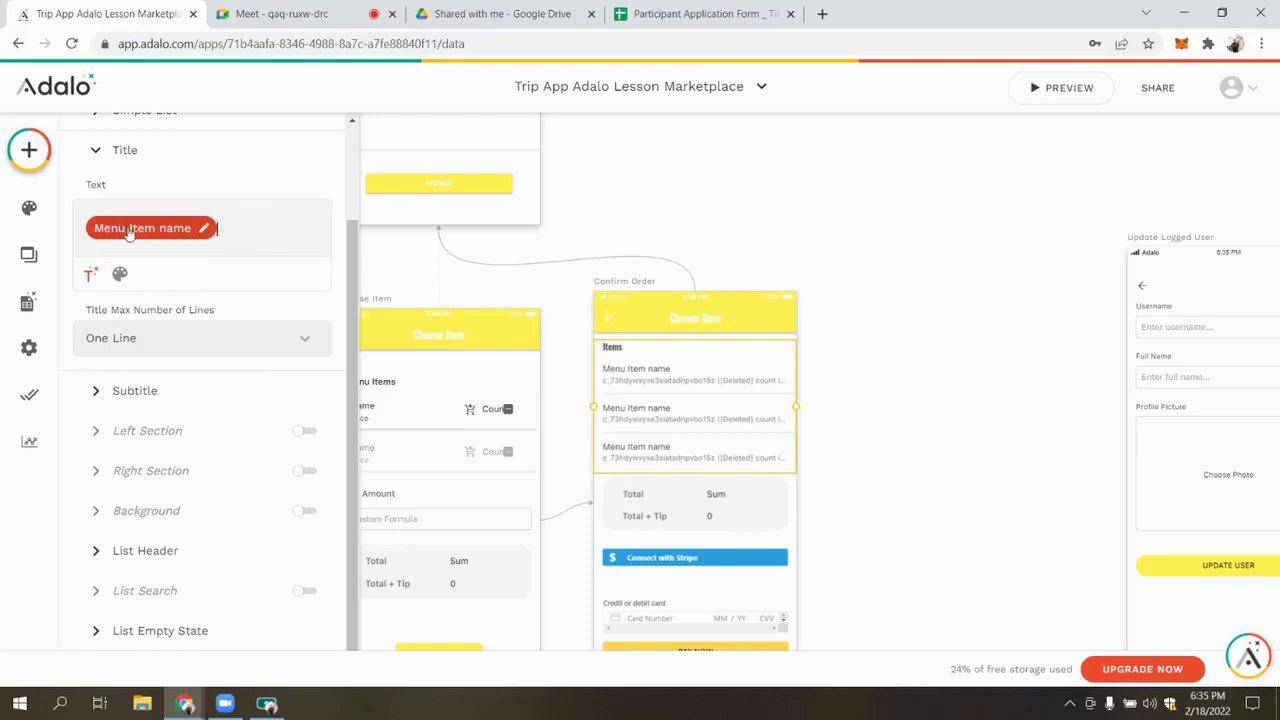
pyautogui.click(129, 229)
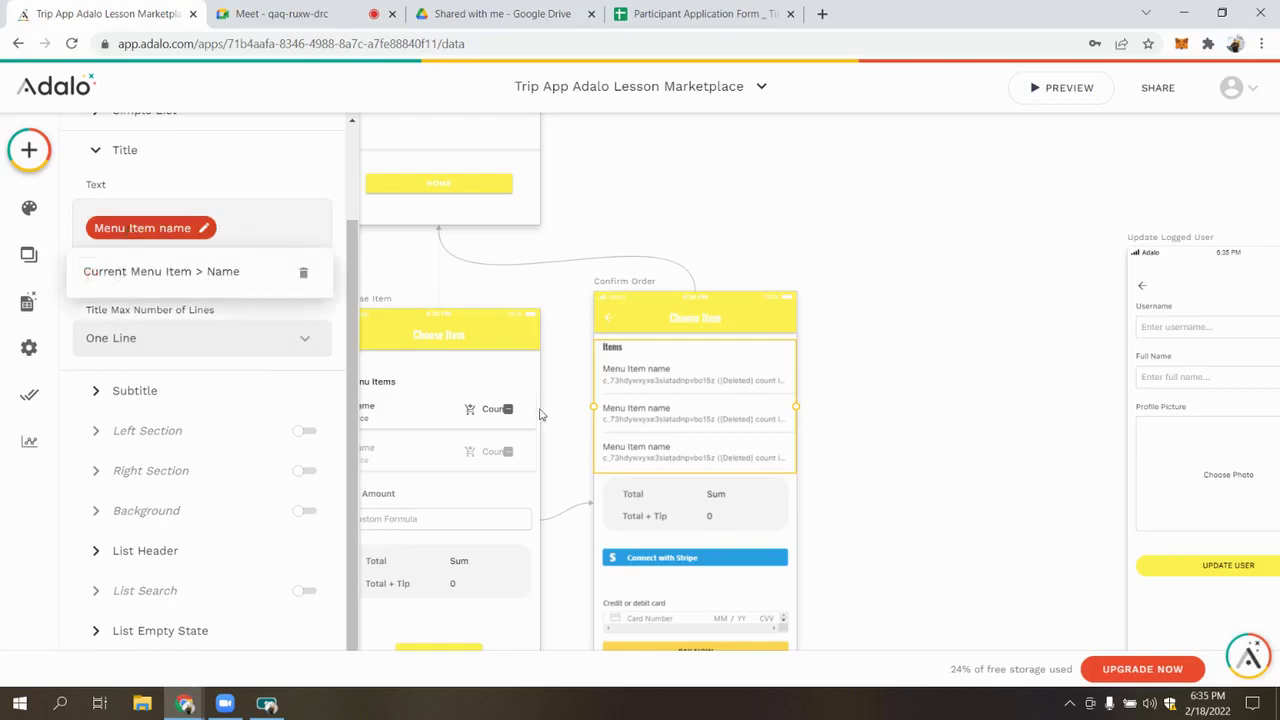
pyautogui.hscroll(-2, 466, 388)
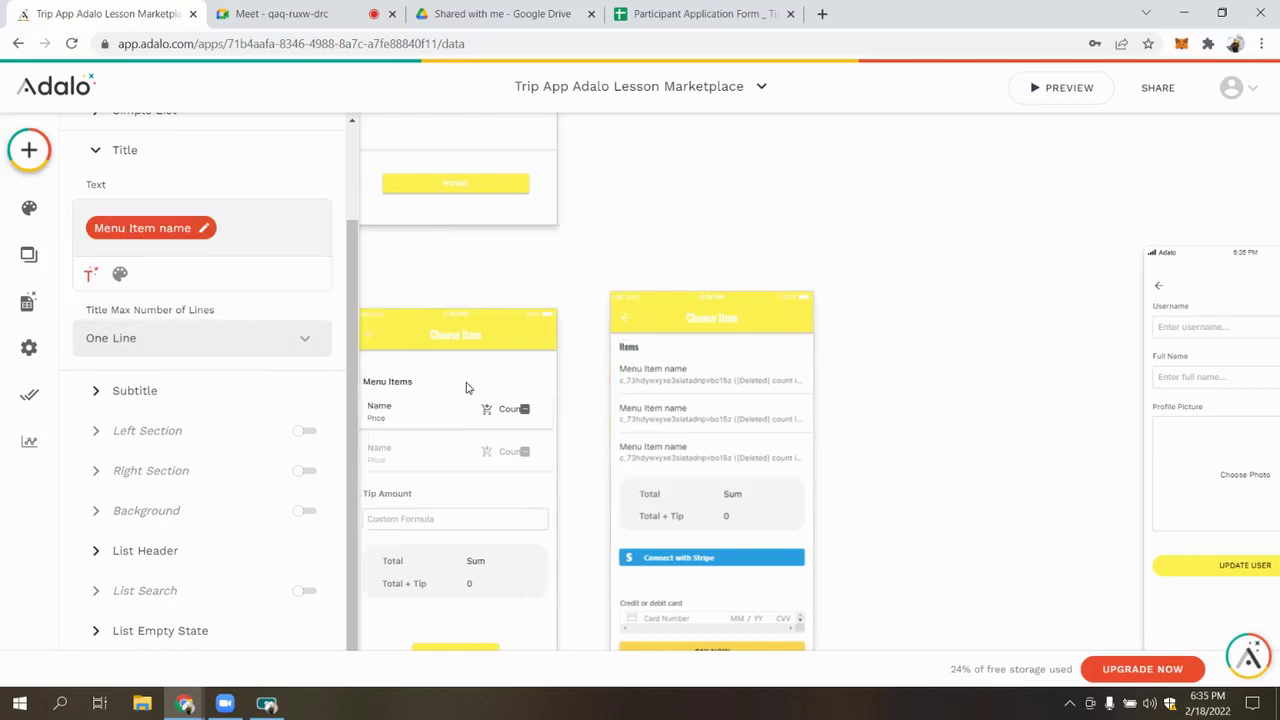
pyautogui.click(183, 420)
# Replace the subtitle's broken deleted-count reference with Menu Item Price and trim leftover text
pyautogui.click(149, 314)
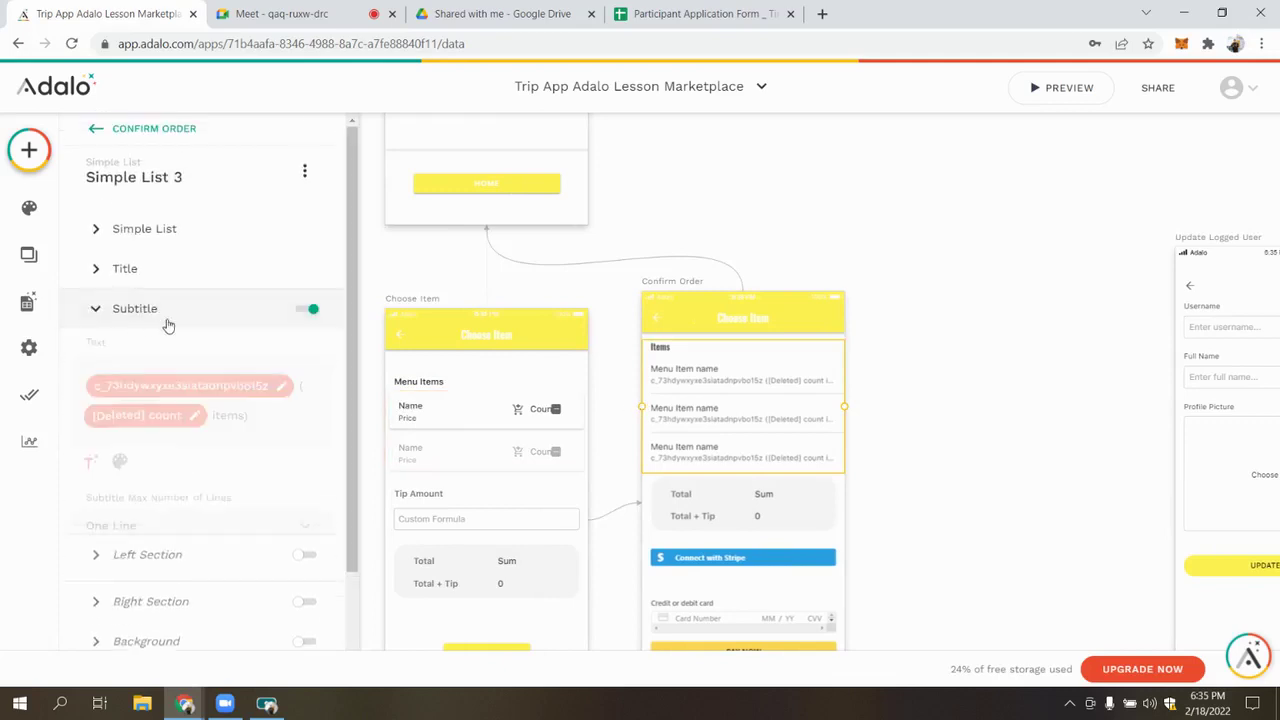
pyautogui.click(298, 384)
pyautogui.press('BackSpace')
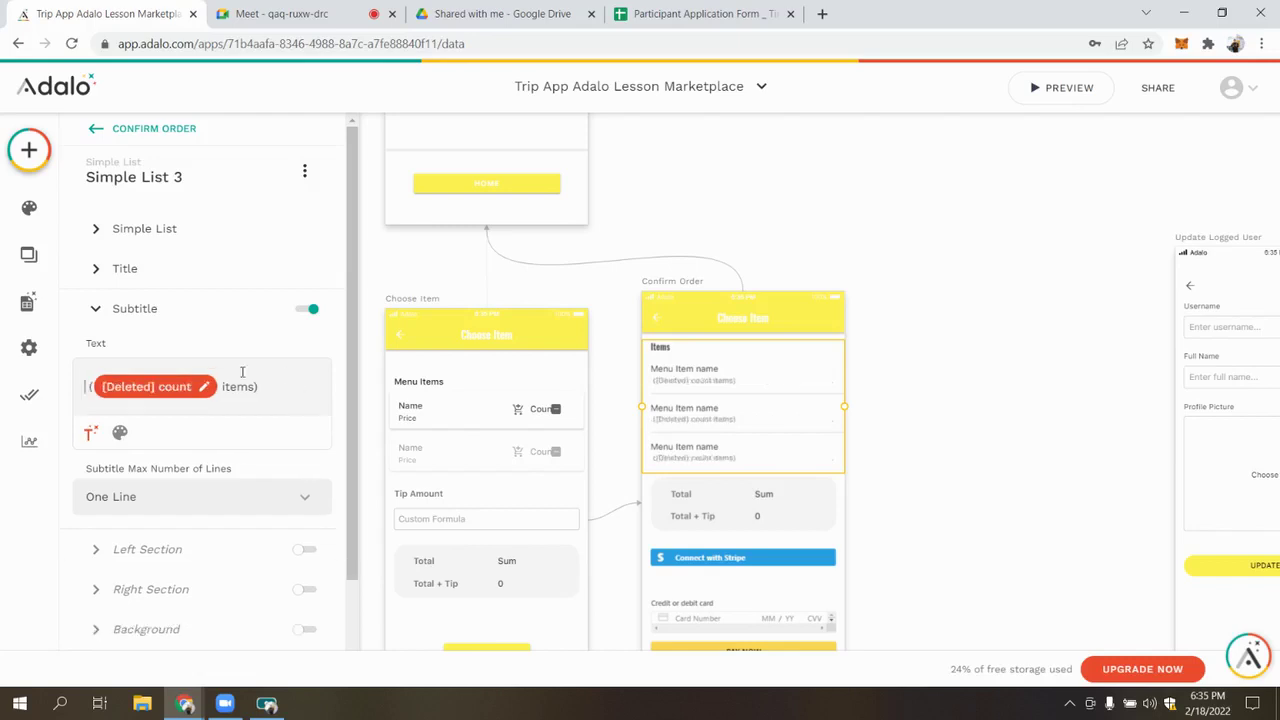
pyautogui.click(88, 434)
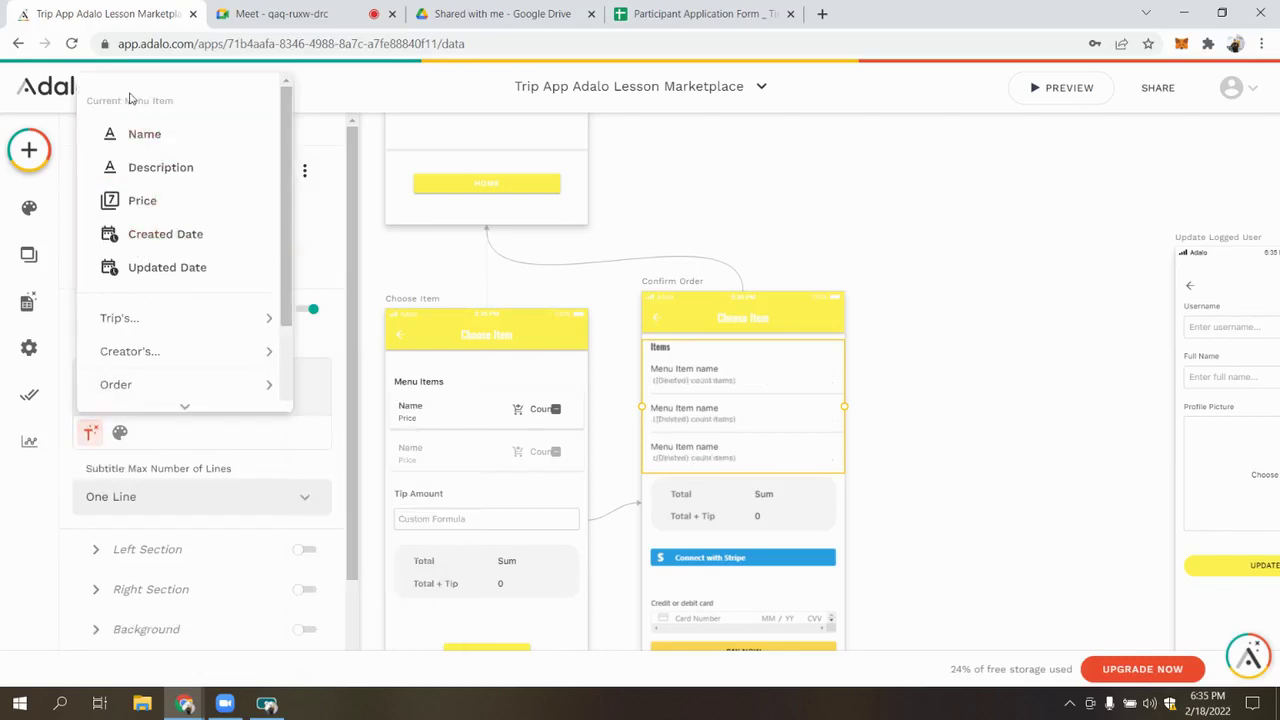
pyautogui.click(180, 200)
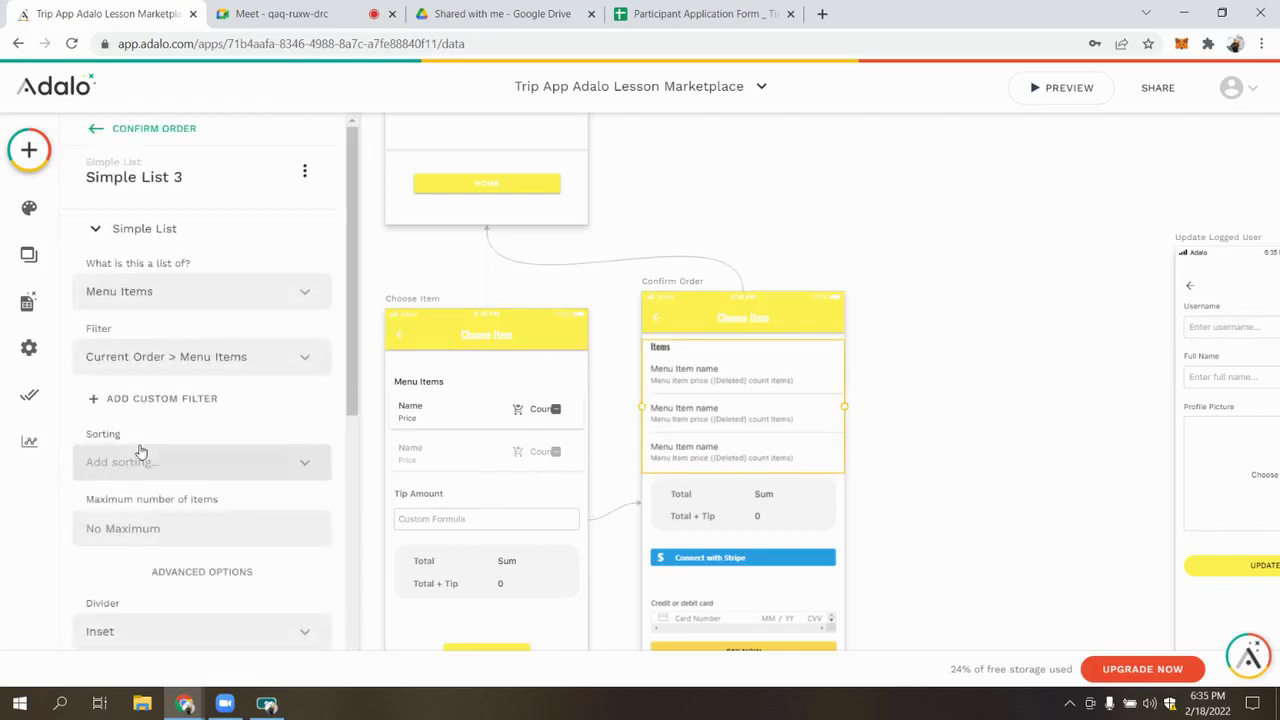
pyautogui.scroll(-5, 155, 470)
pyautogui.click(137, 562)
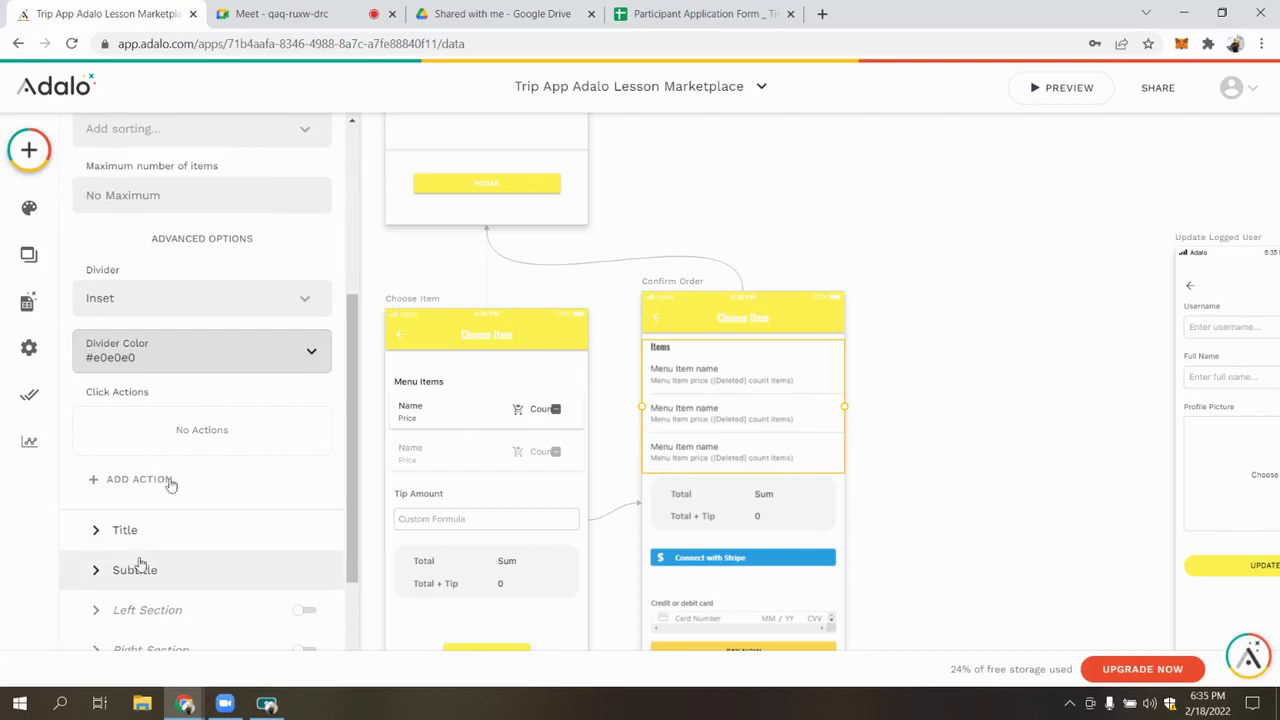
pyautogui.click(285, 279)
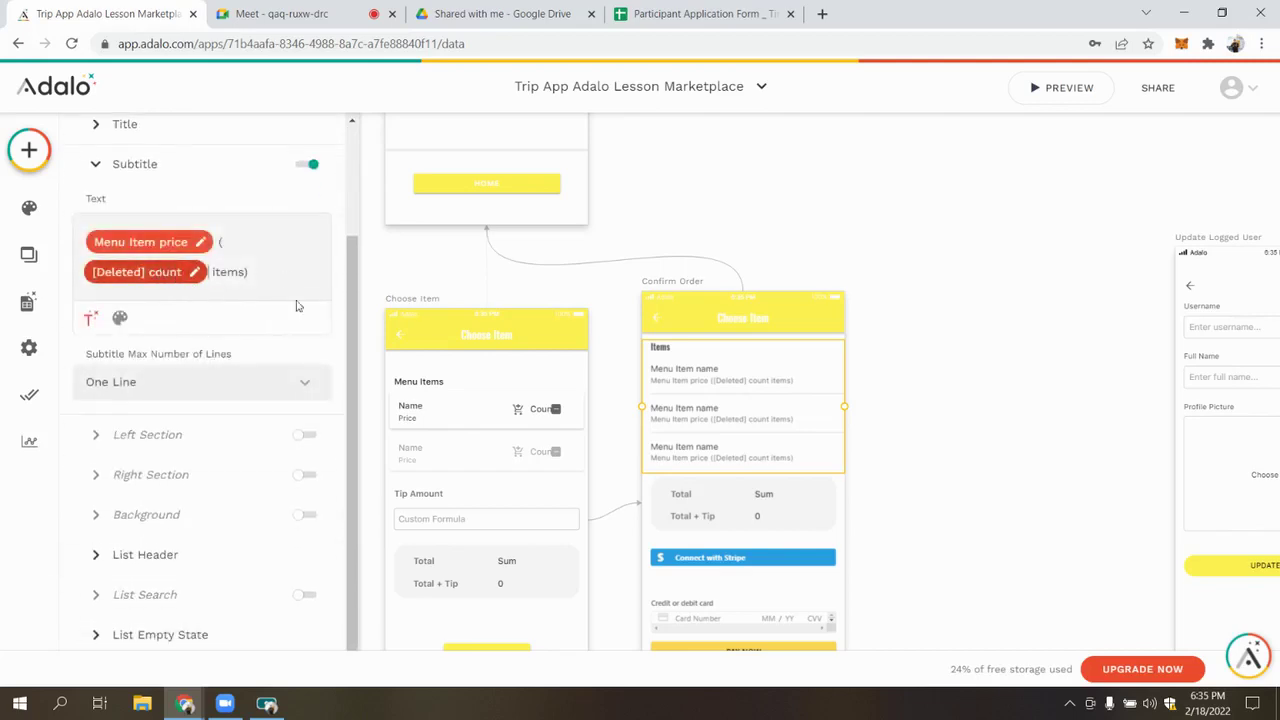
pyautogui.press('BackSpace')
pyautogui.press('BackSpace')
pyautogui.press('BackSpace')
pyautogui.press('BackSpace')
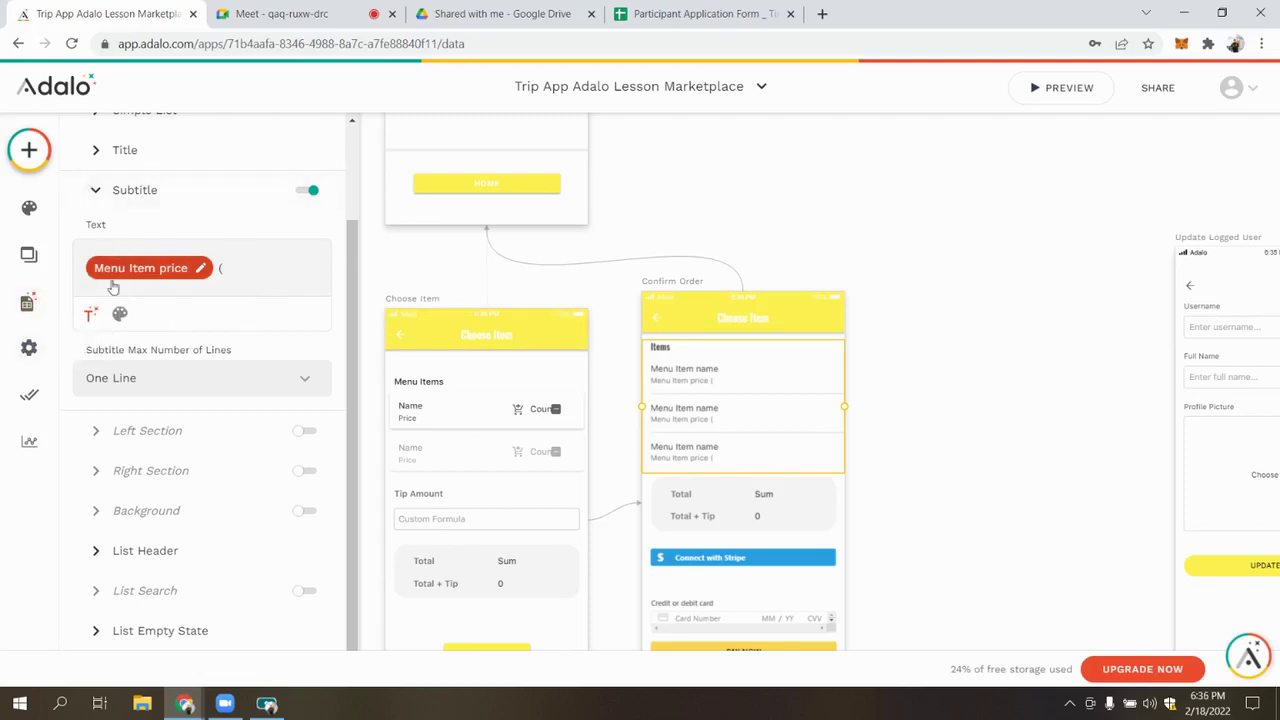
# Insert the current order's Ordered Item count into the list subtitle
pyautogui.click(90, 315)
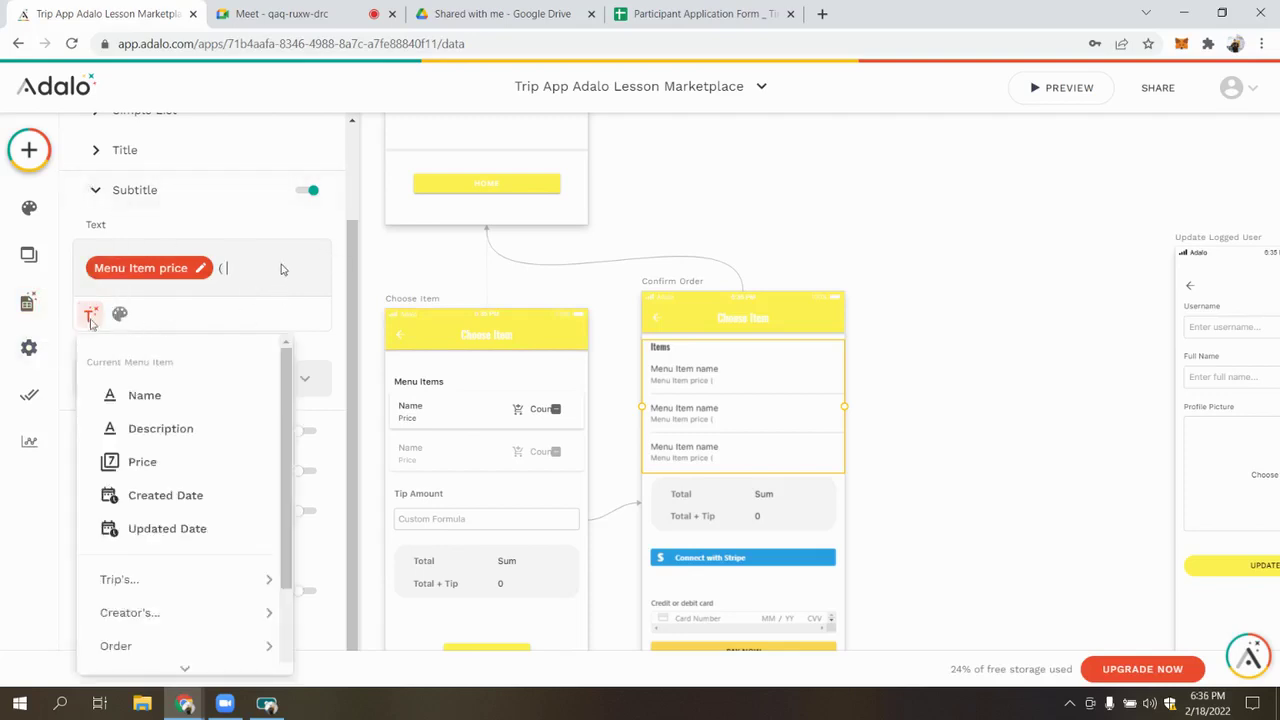
pyautogui.scroll(-2, 160, 490)
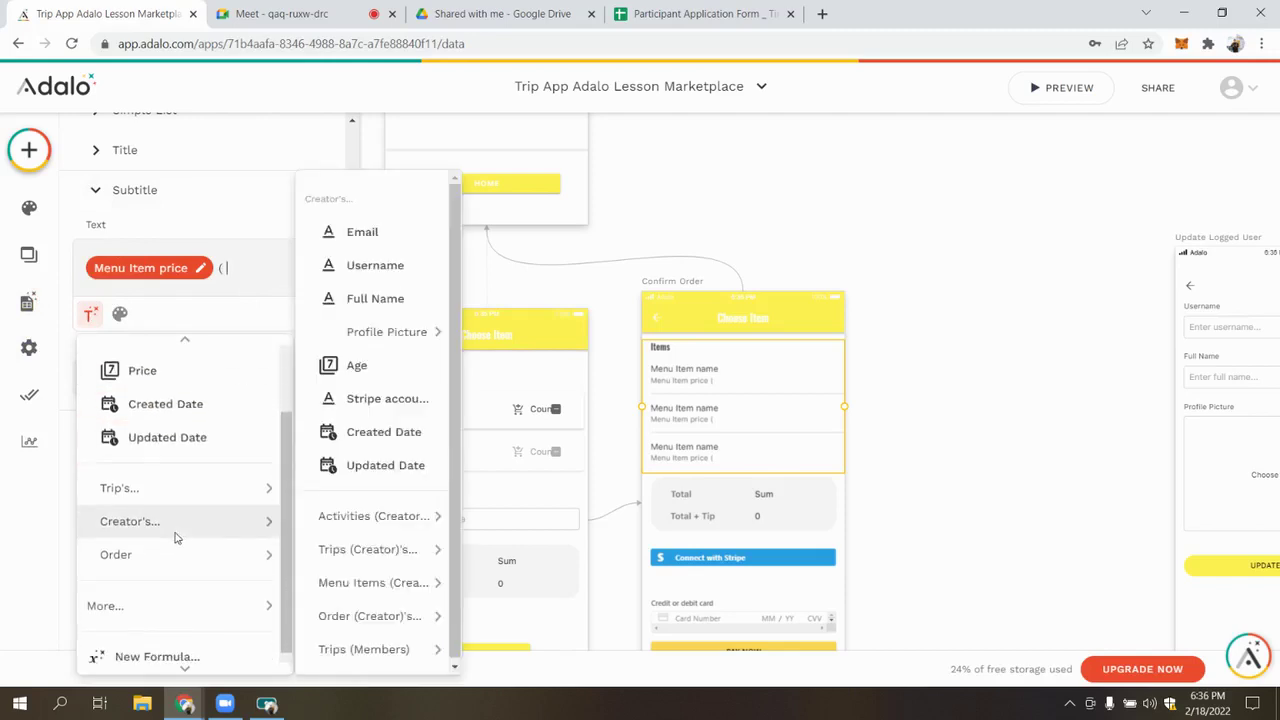
pyautogui.moveTo(178, 541)
pyautogui.moveTo(217, 593)
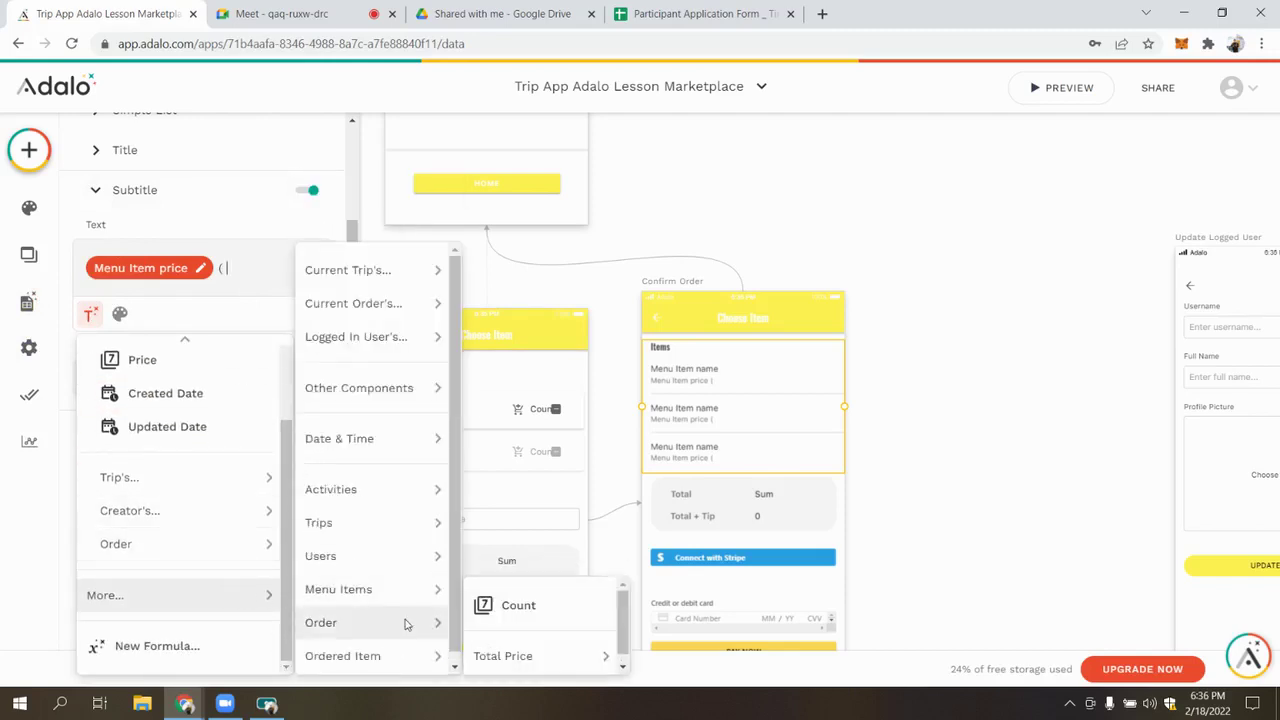
pyautogui.moveTo(410, 303)
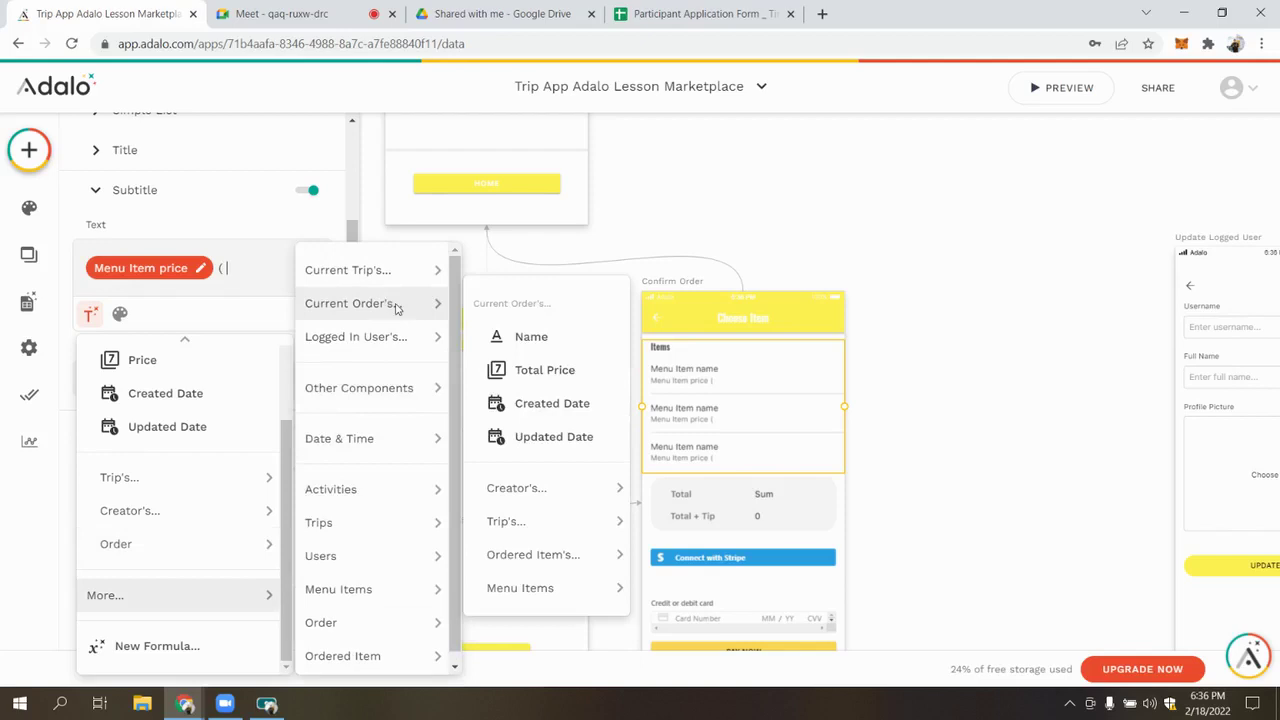
pyautogui.moveTo(517, 540)
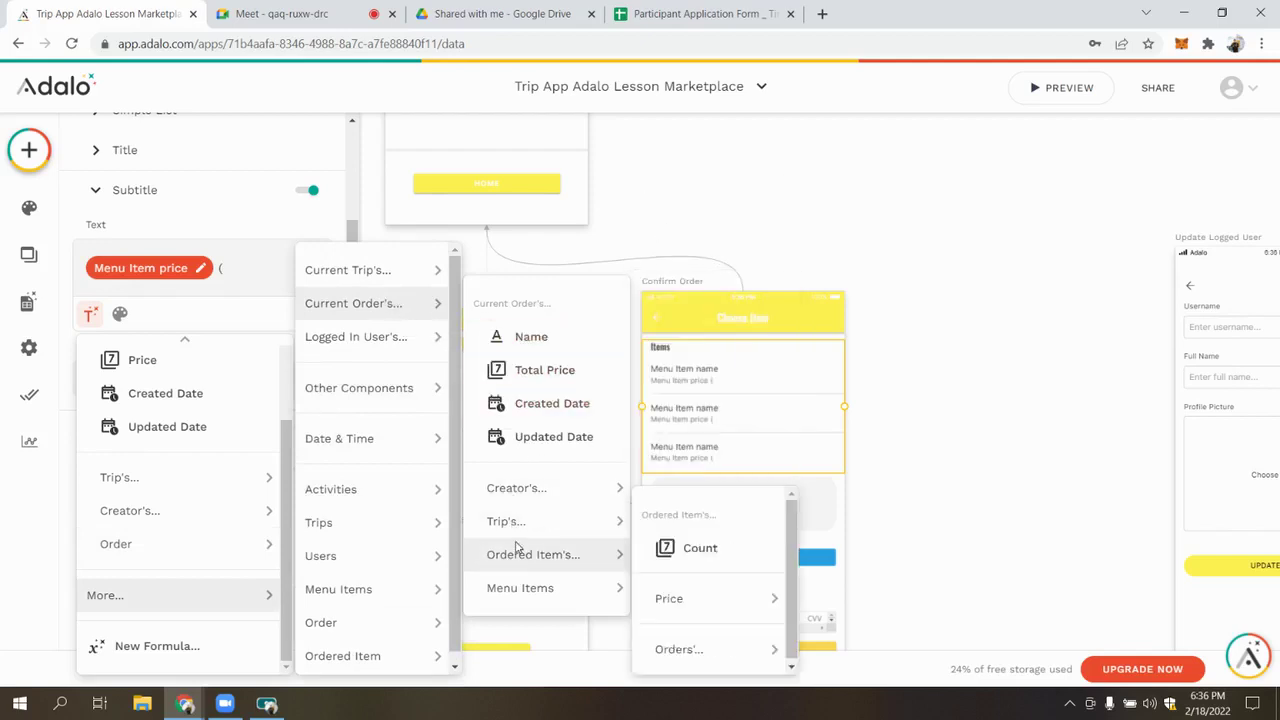
pyautogui.click(700, 543)
# Filter the Ordered Item count to items whose Menu Item Name matches the current menu item's Name
pyautogui.click(175, 298)
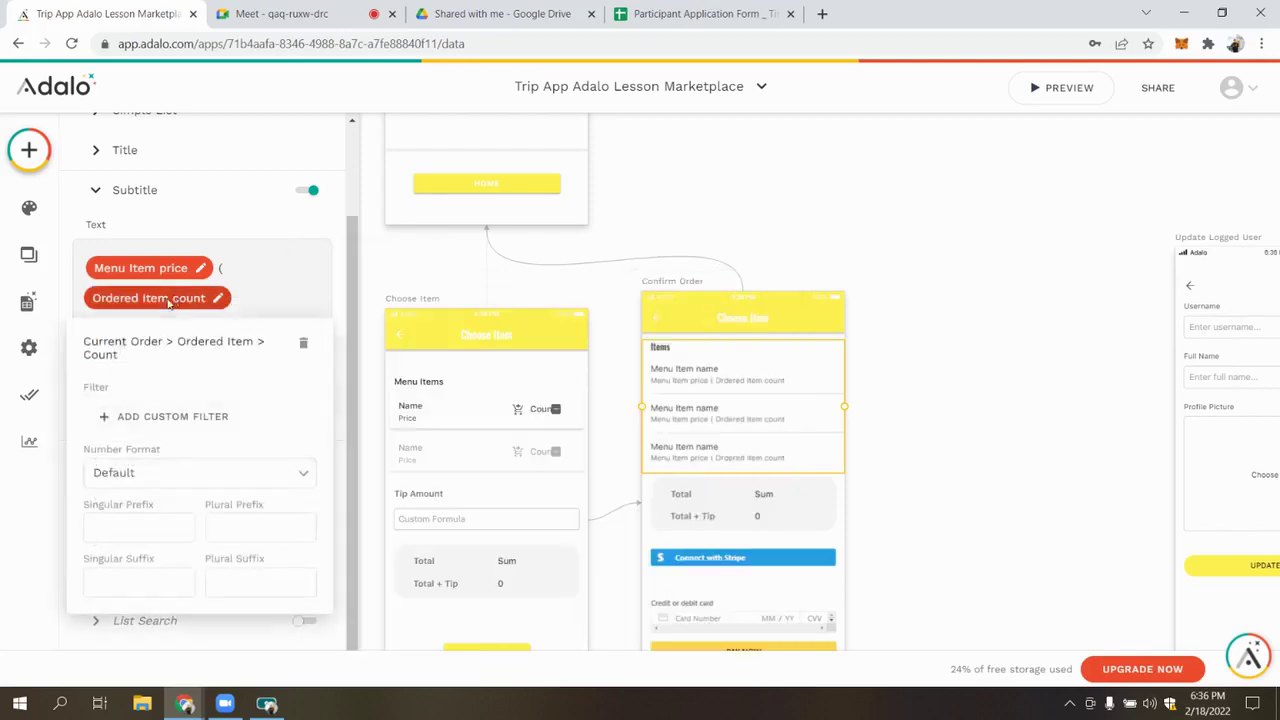
pyautogui.click(168, 416)
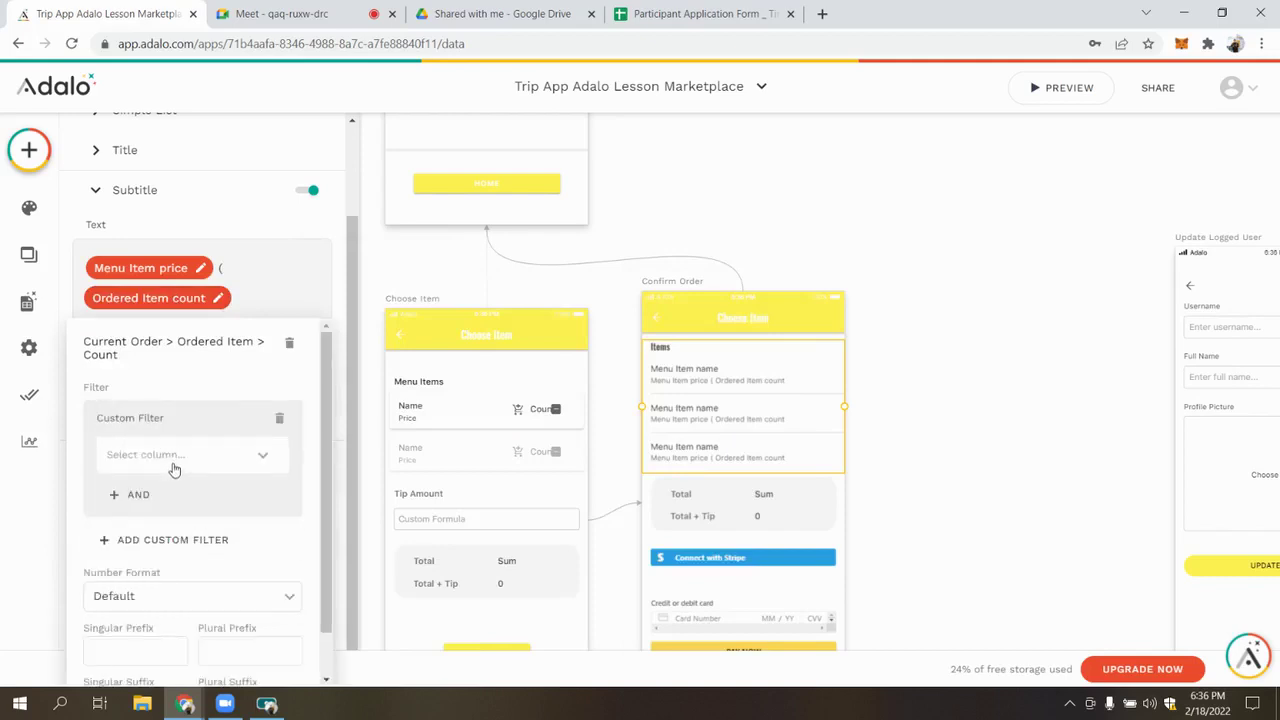
pyautogui.click(174, 456)
pyautogui.click(191, 224)
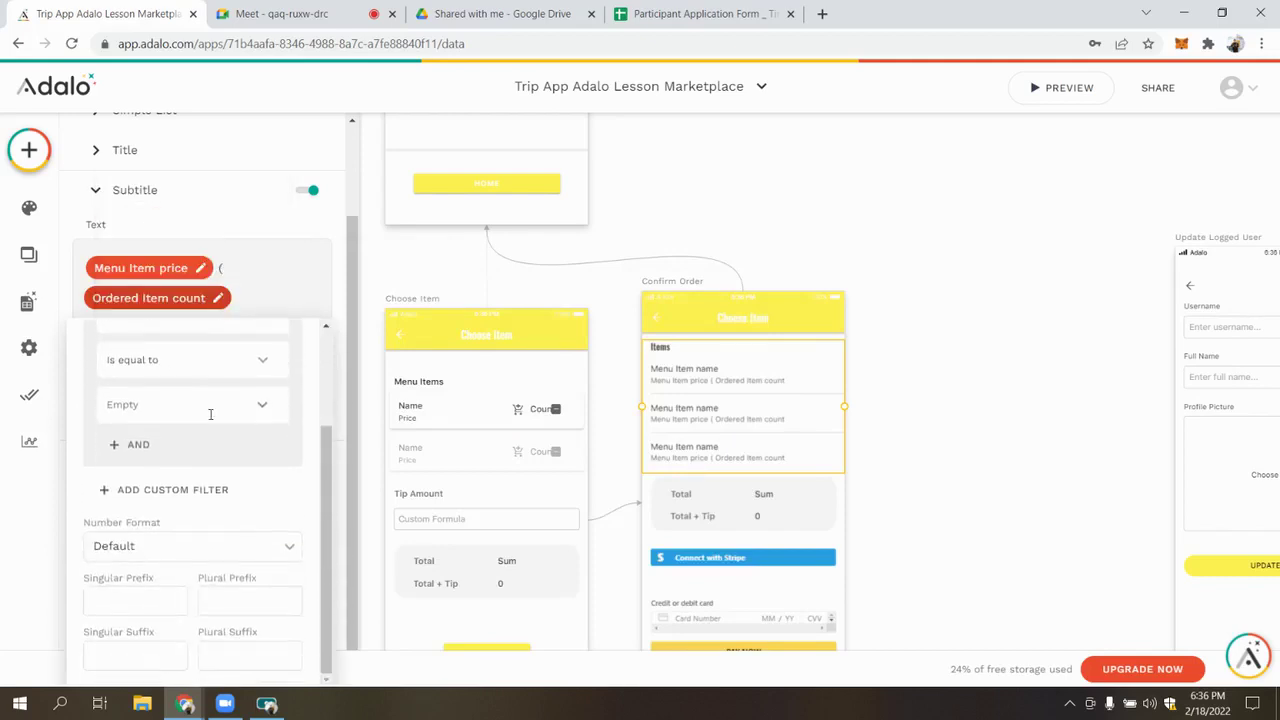
pyautogui.click(264, 410)
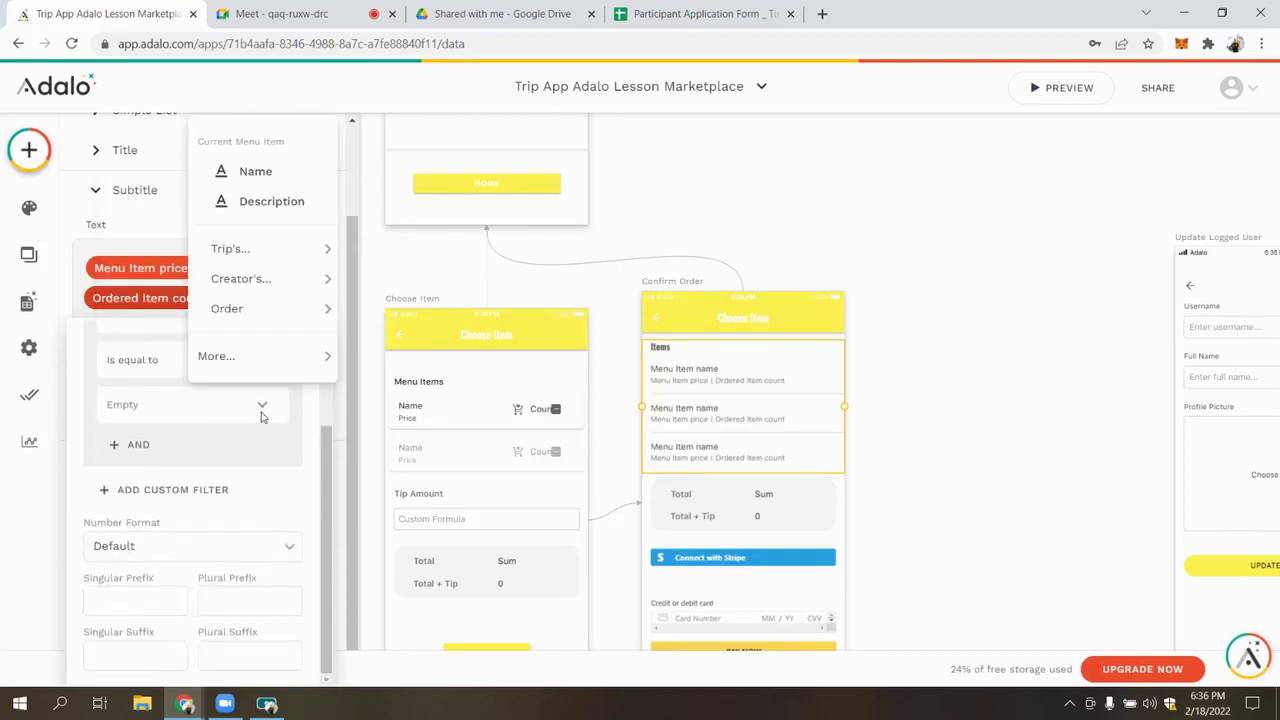
pyautogui.click(257, 171)
# Add a second count filter condition matching the order Name to Current Order's Name
pyautogui.click(190, 452)
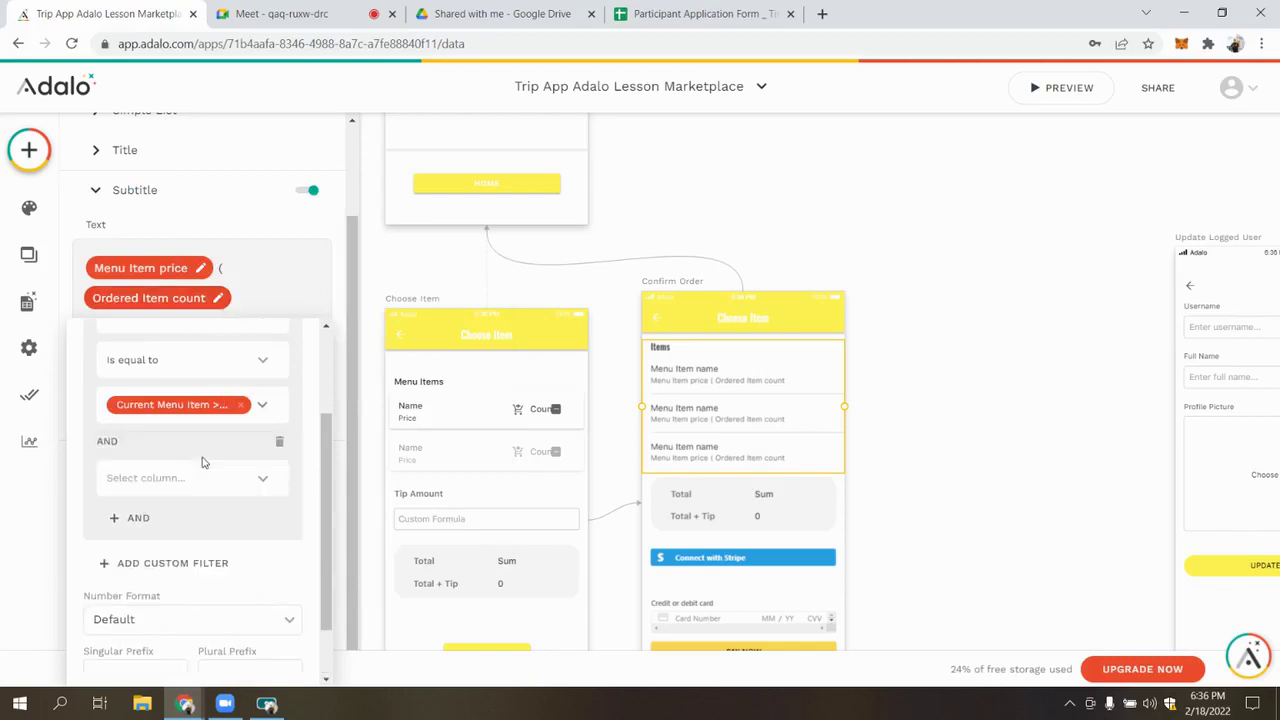
pyautogui.click(206, 468)
pyautogui.click(180, 215)
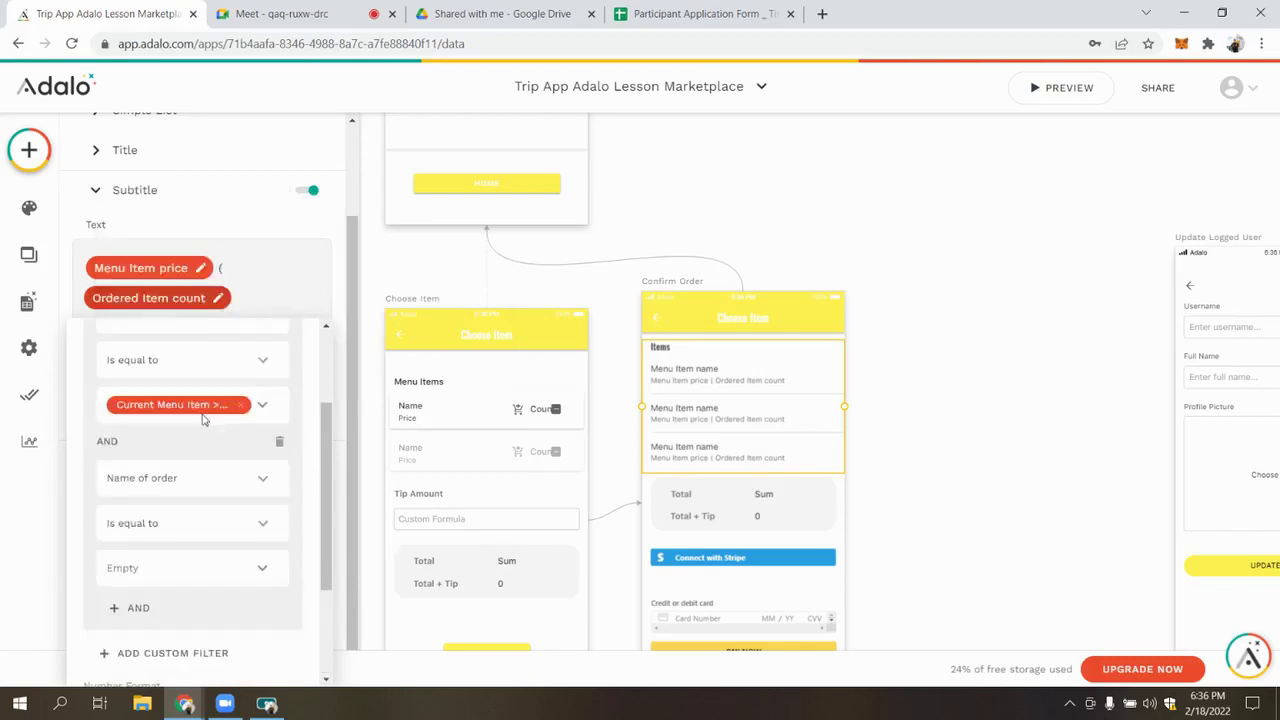
pyautogui.click(269, 572)
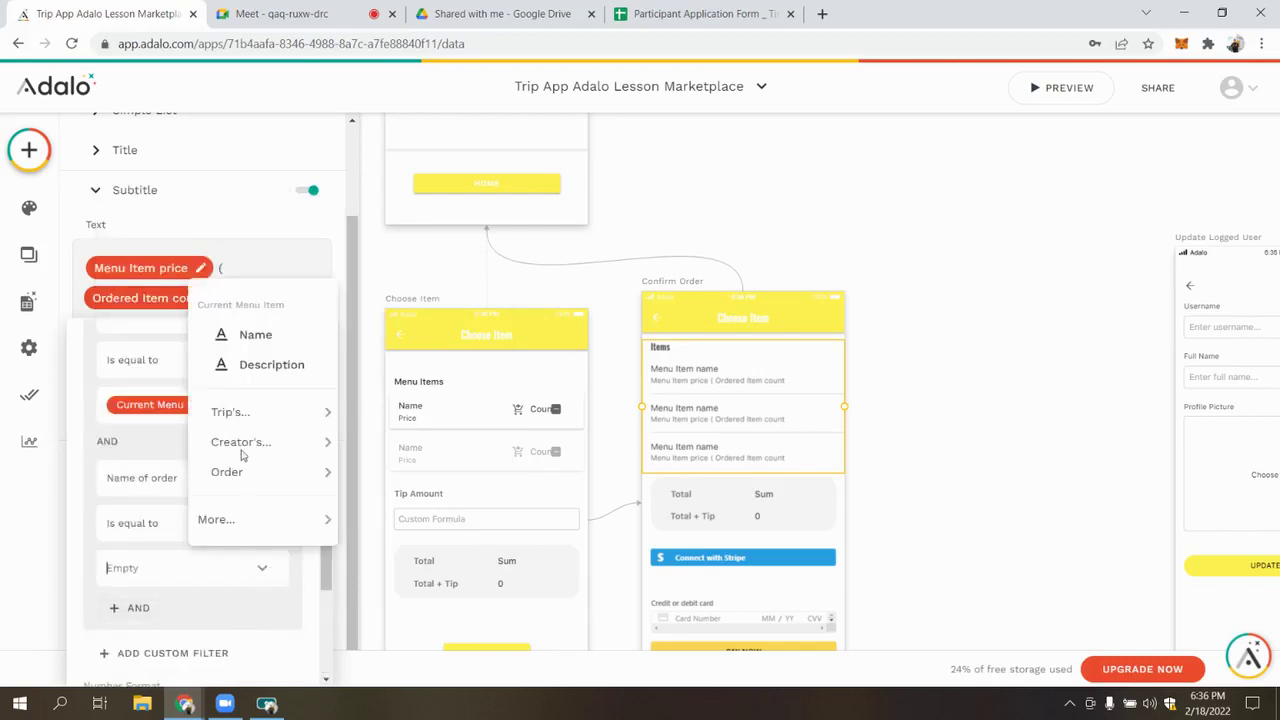
pyautogui.moveTo(264, 486)
pyautogui.moveTo(252, 519)
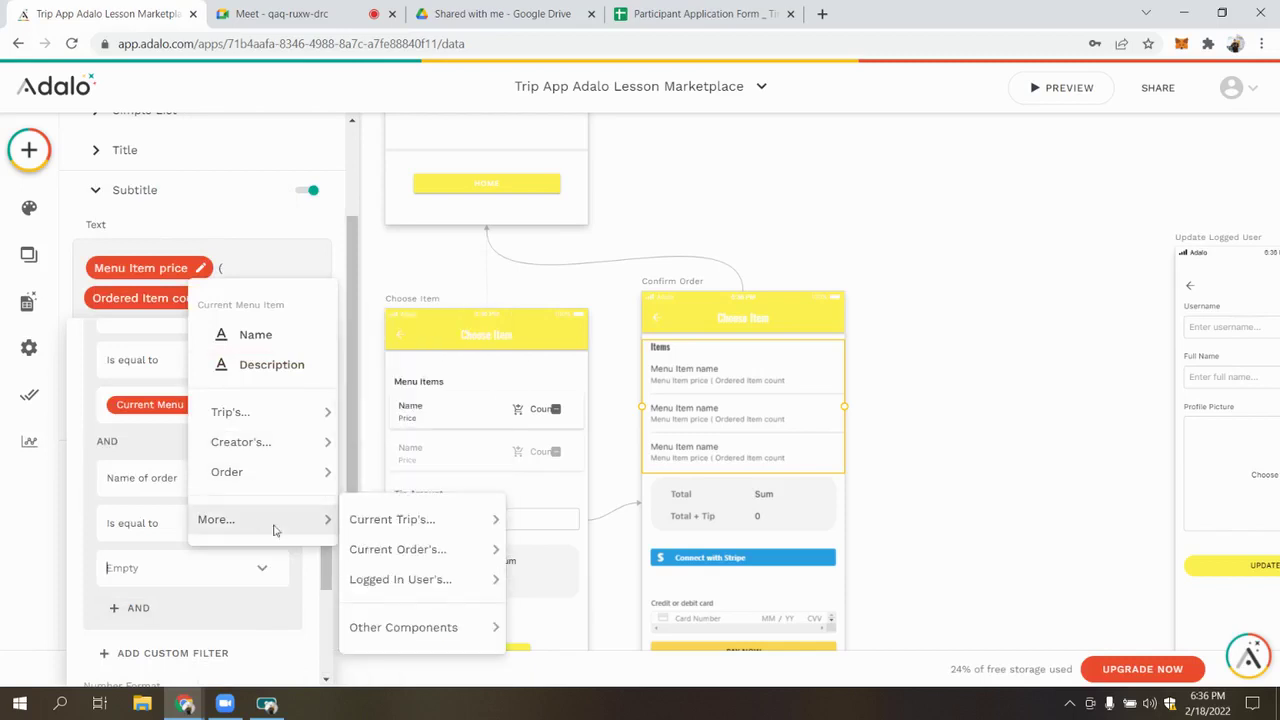
pyautogui.moveTo(482, 552)
pyautogui.moveTo(565, 561)
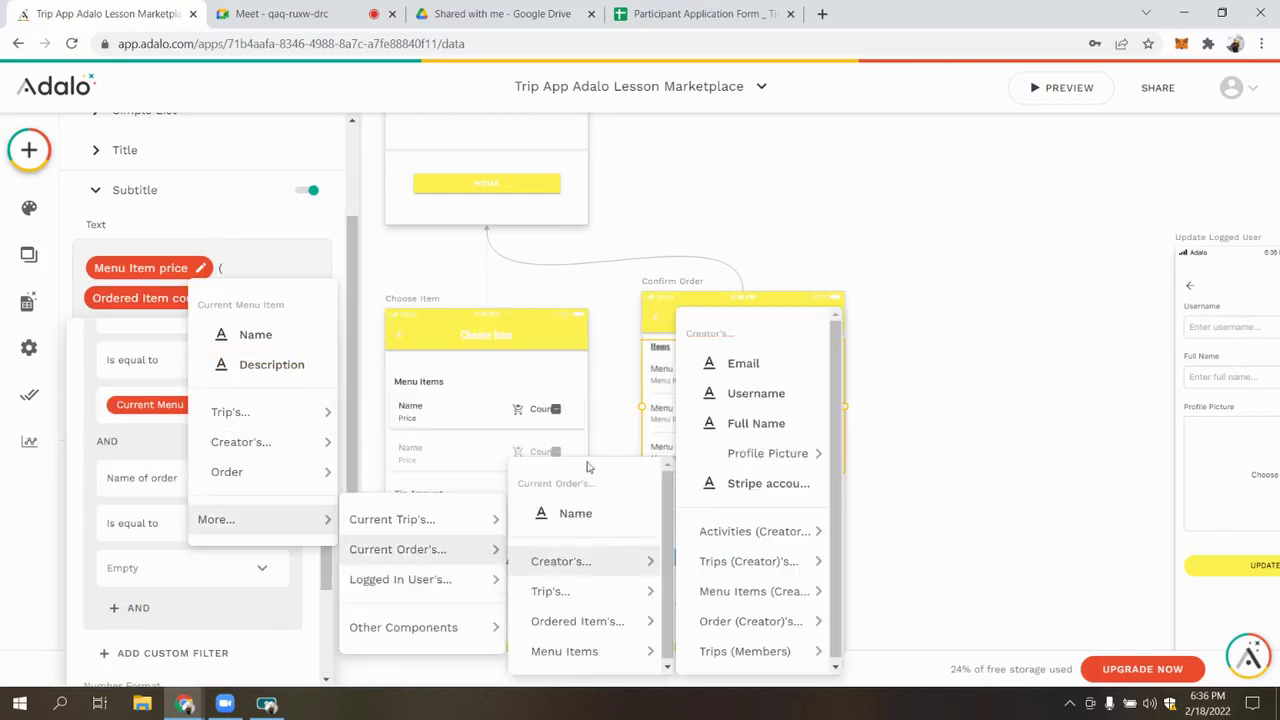
pyautogui.click(560, 514)
pyautogui.scroll(3, 180, 488)
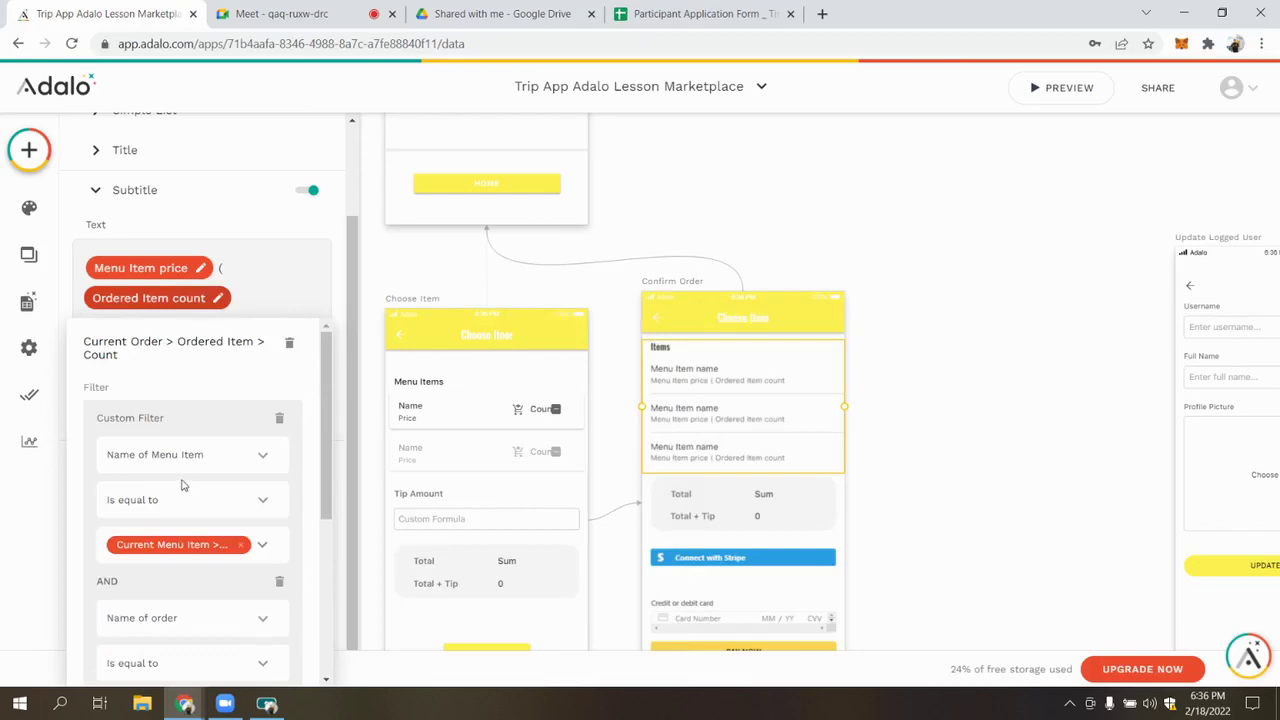
pyautogui.scroll(-3, 193, 437)
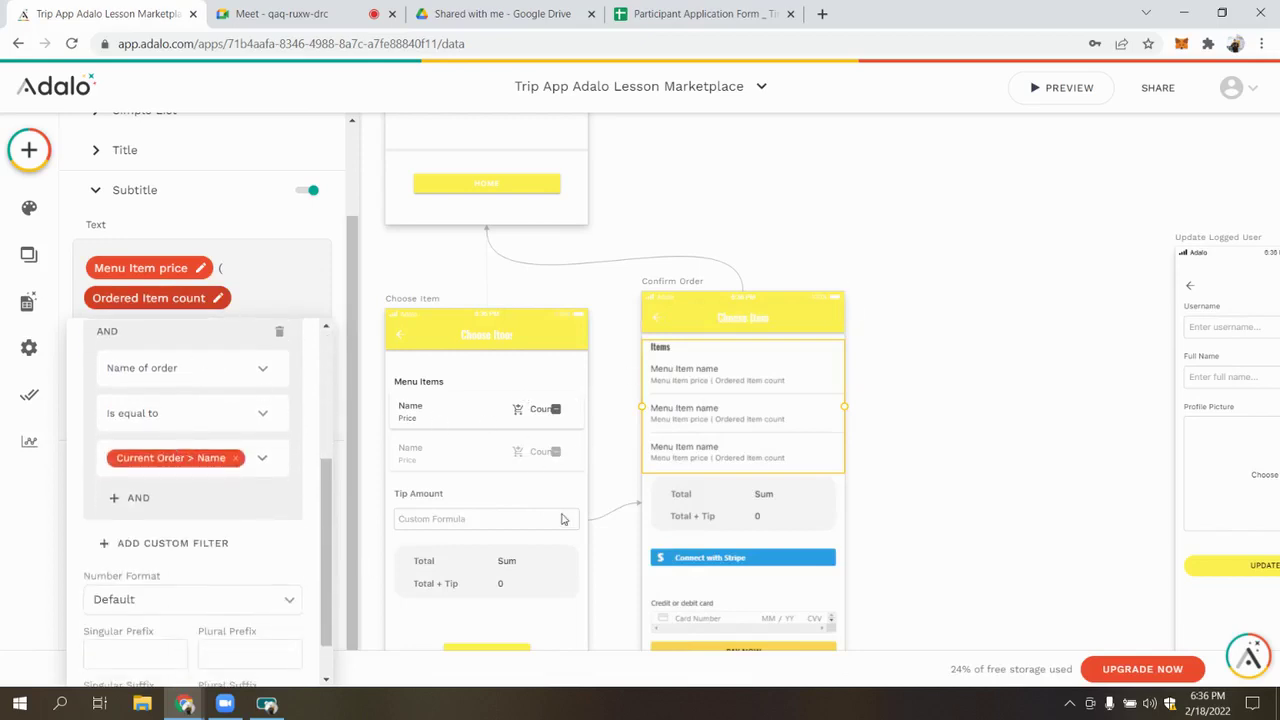
pyautogui.scroll(-1, 190, 457)
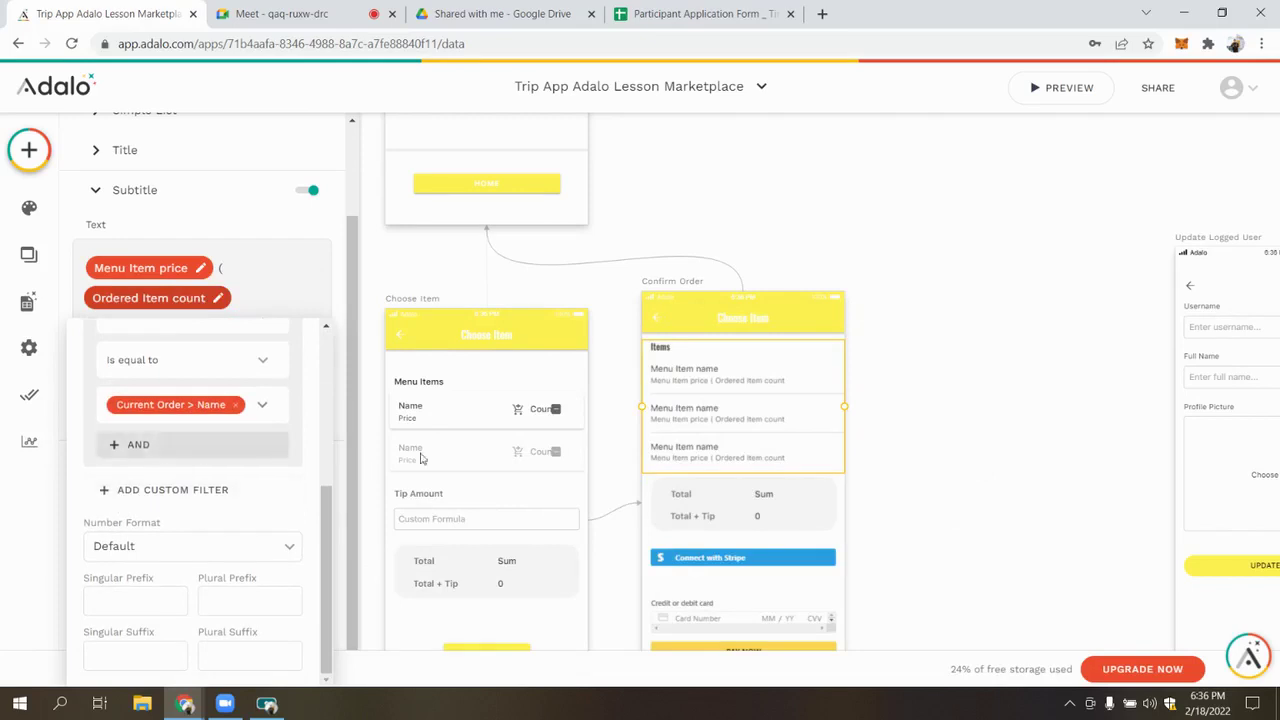
pyautogui.scroll(2, 205, 380)
pyautogui.click(191, 243)
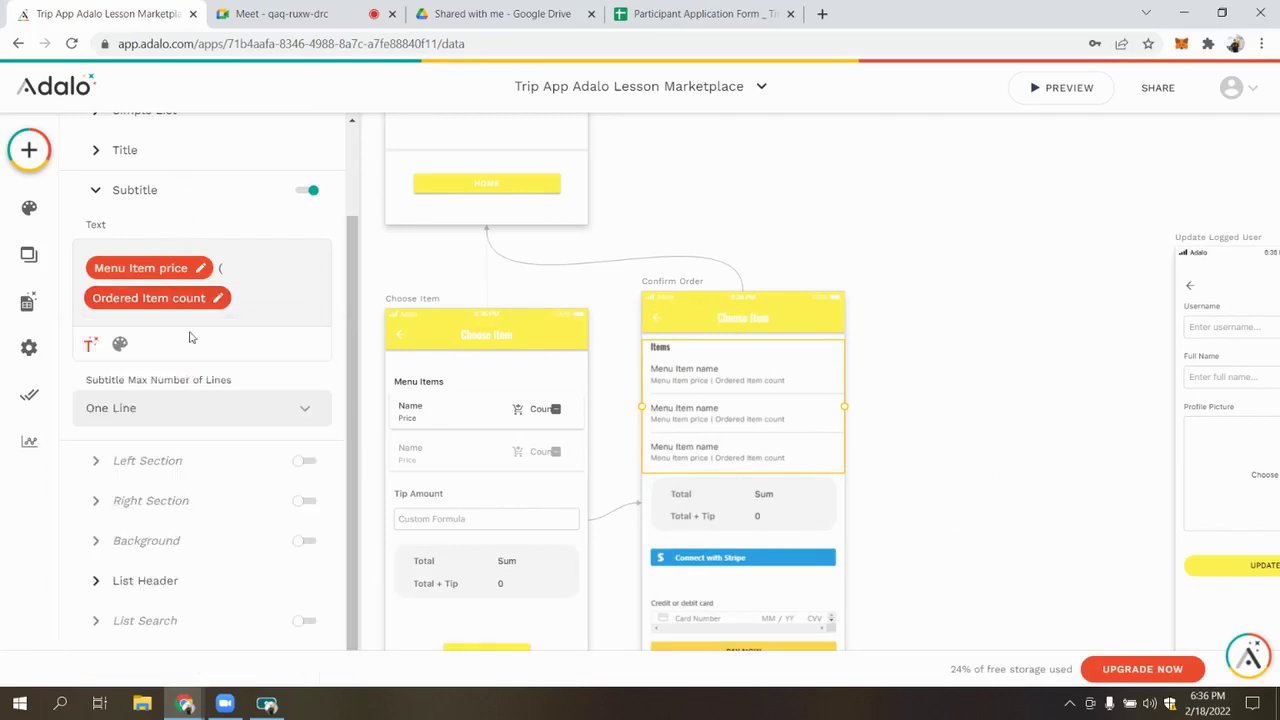
# Set the count's Number Format to None and add the suffixes item/items
pyautogui.click(191, 296)
pyautogui.scroll(-4, 150, 560)
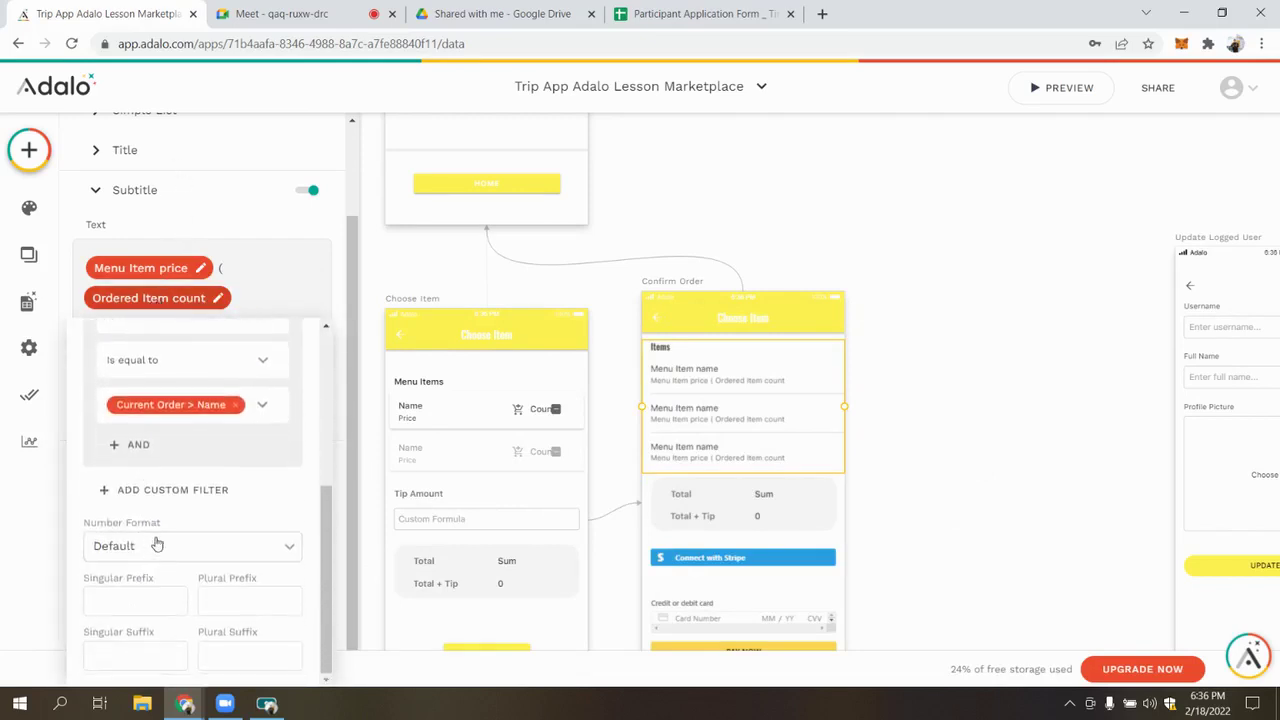
pyautogui.click(152, 545)
pyautogui.click(140, 412)
pyautogui.click(119, 592)
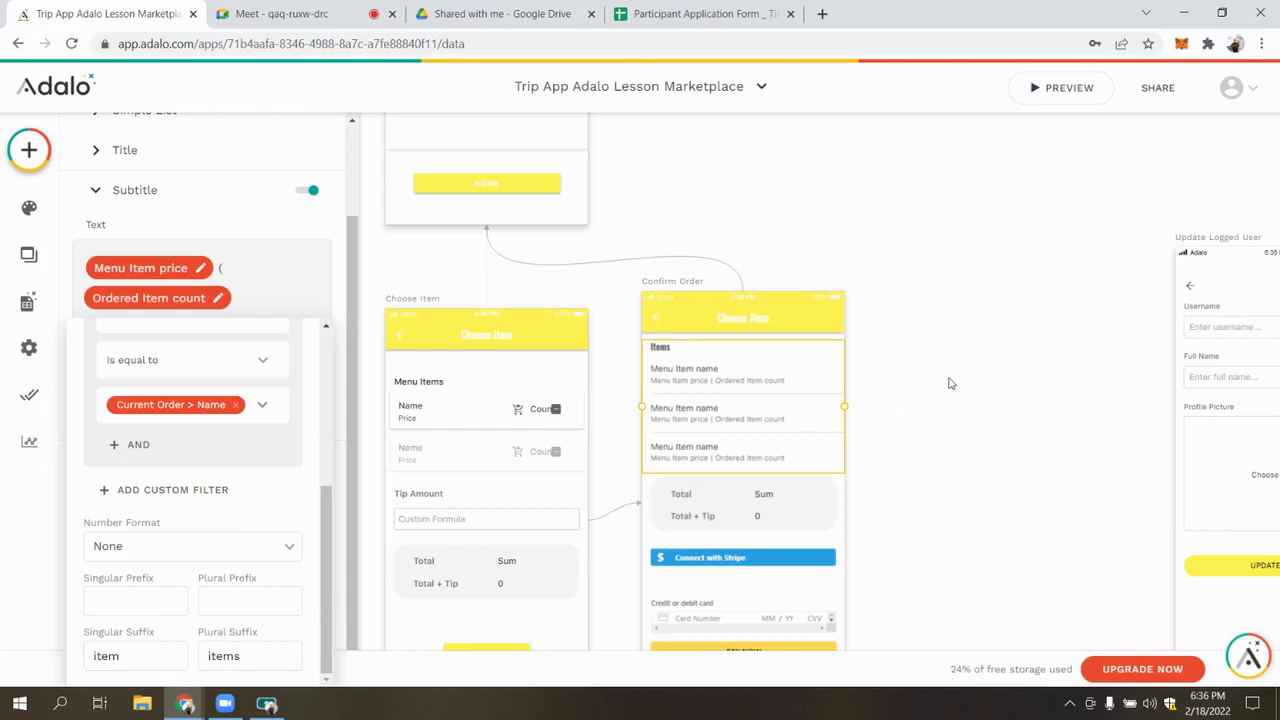
pyautogui.click(245, 297)
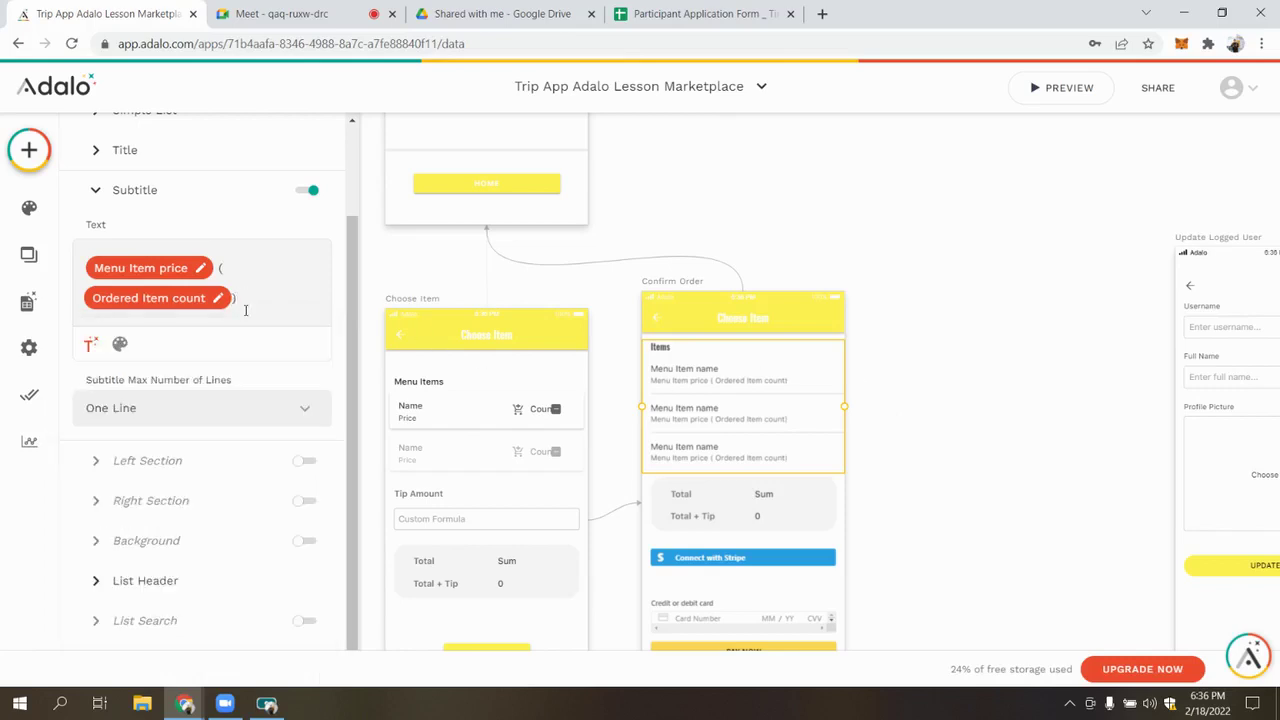
pyautogui.click(884, 431)
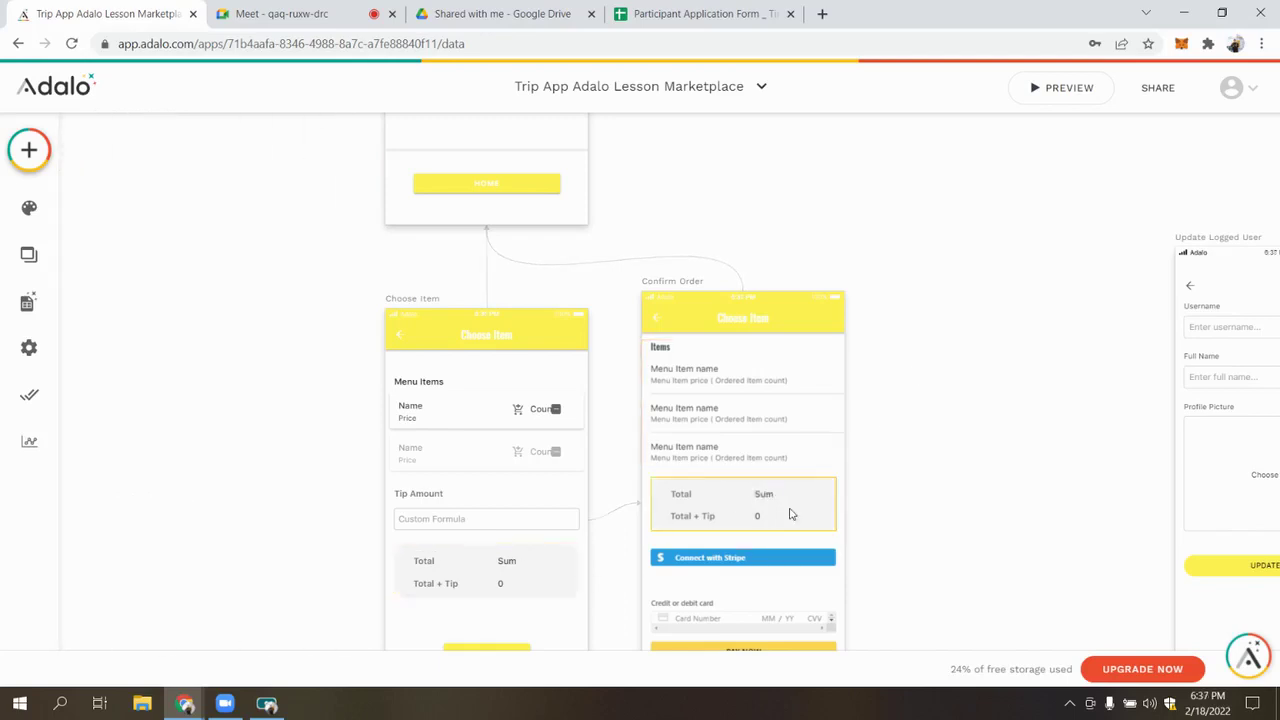
pyautogui.click(763, 497)
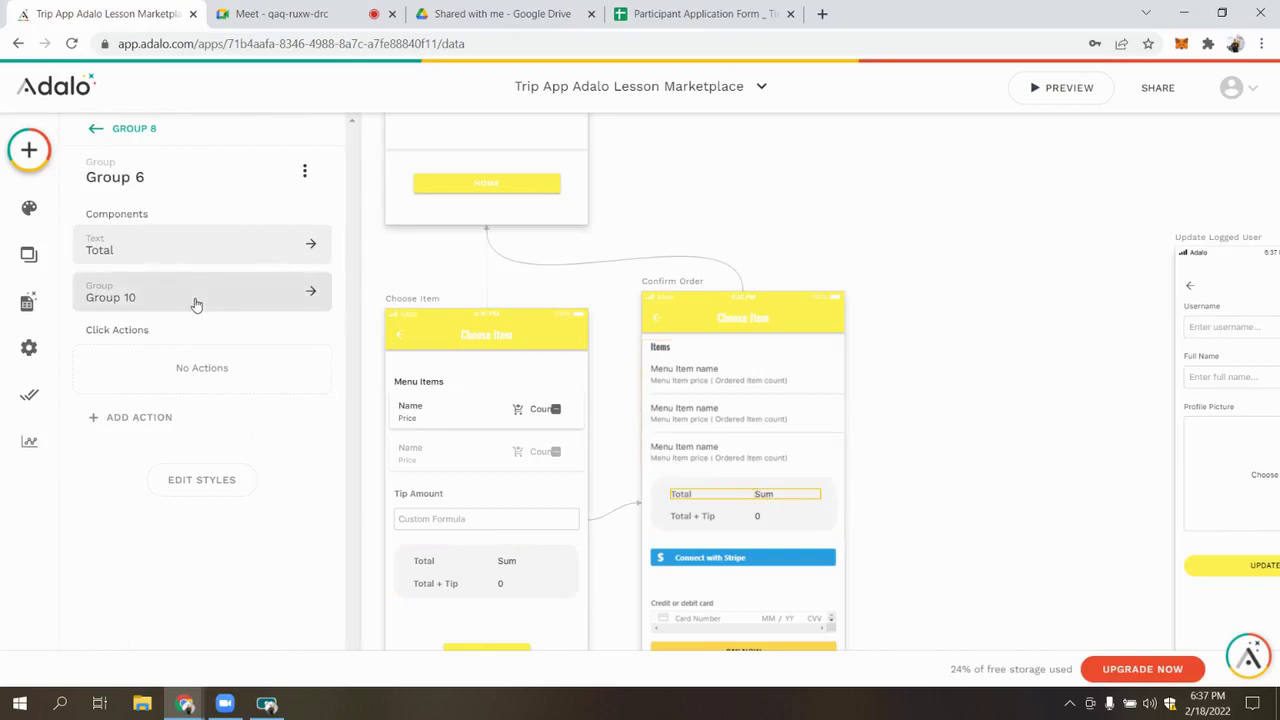
# Select the Total label, delete its old Sum pill, and make it Always Visible
pyautogui.click(194, 300)
pyautogui.click(198, 248)
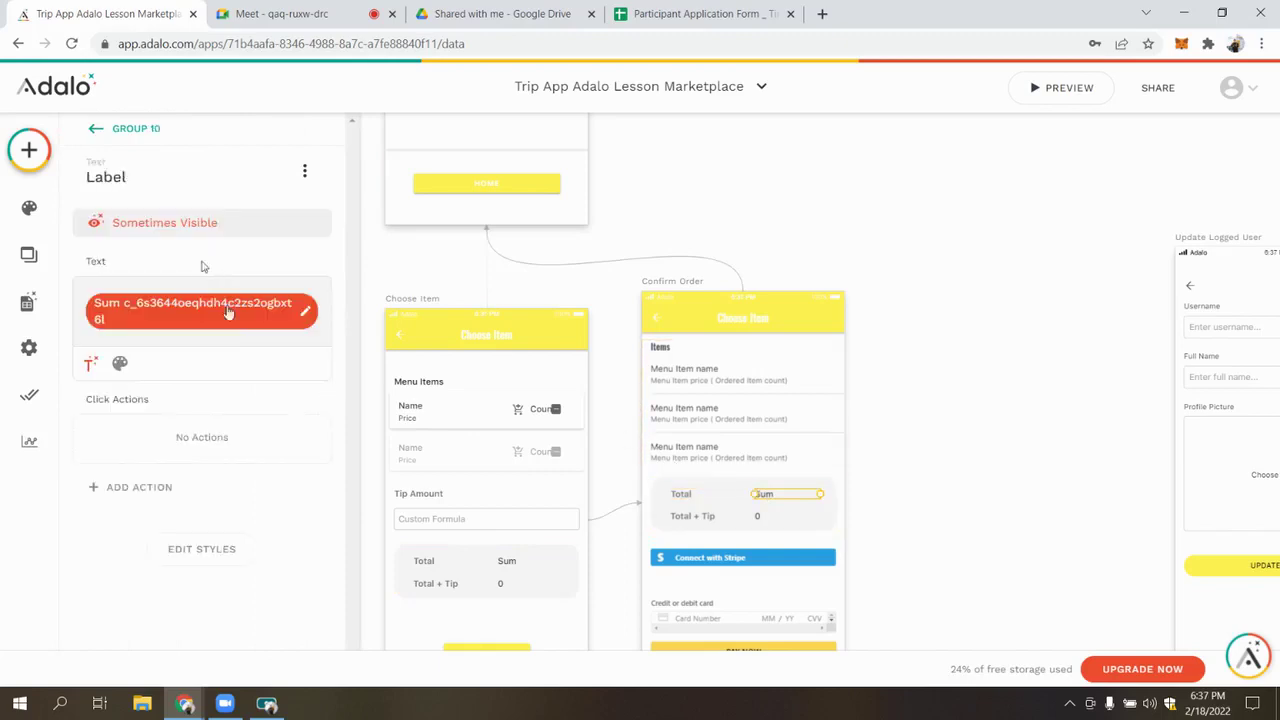
pyautogui.click(321, 311)
pyautogui.press('BackSpace')
pyautogui.click(234, 226)
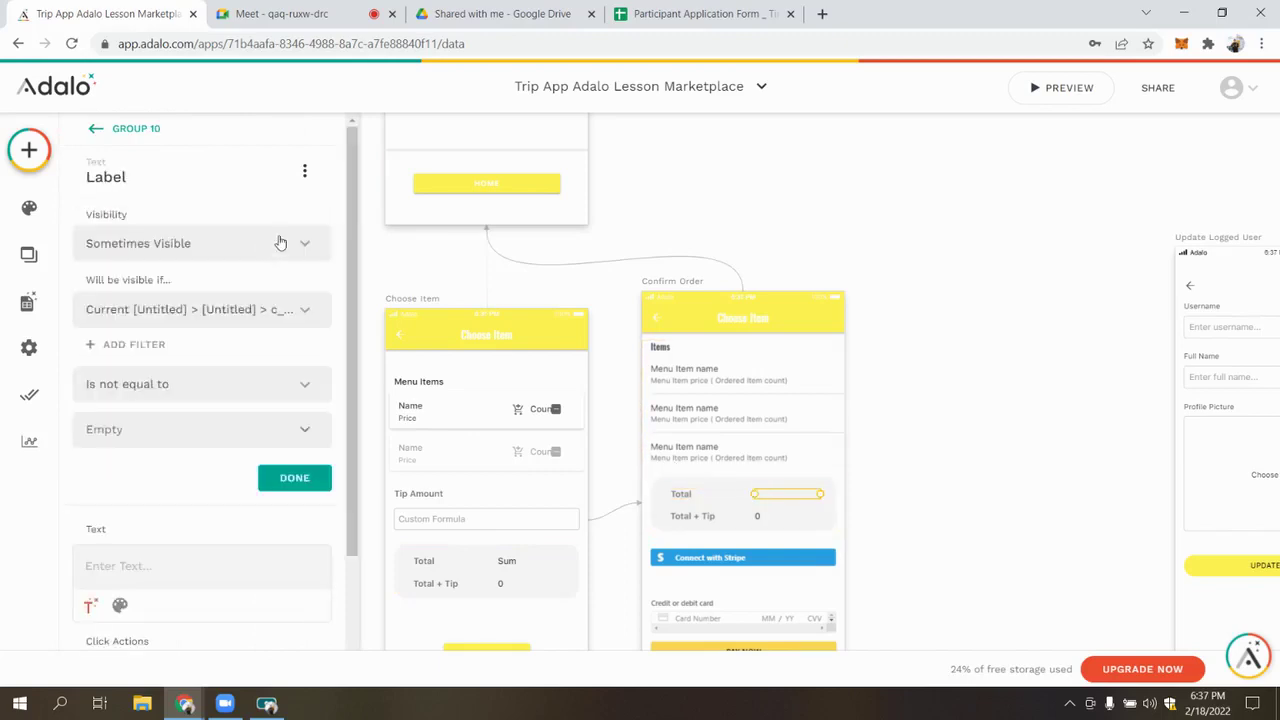
pyautogui.click(306, 245)
pyautogui.click(237, 290)
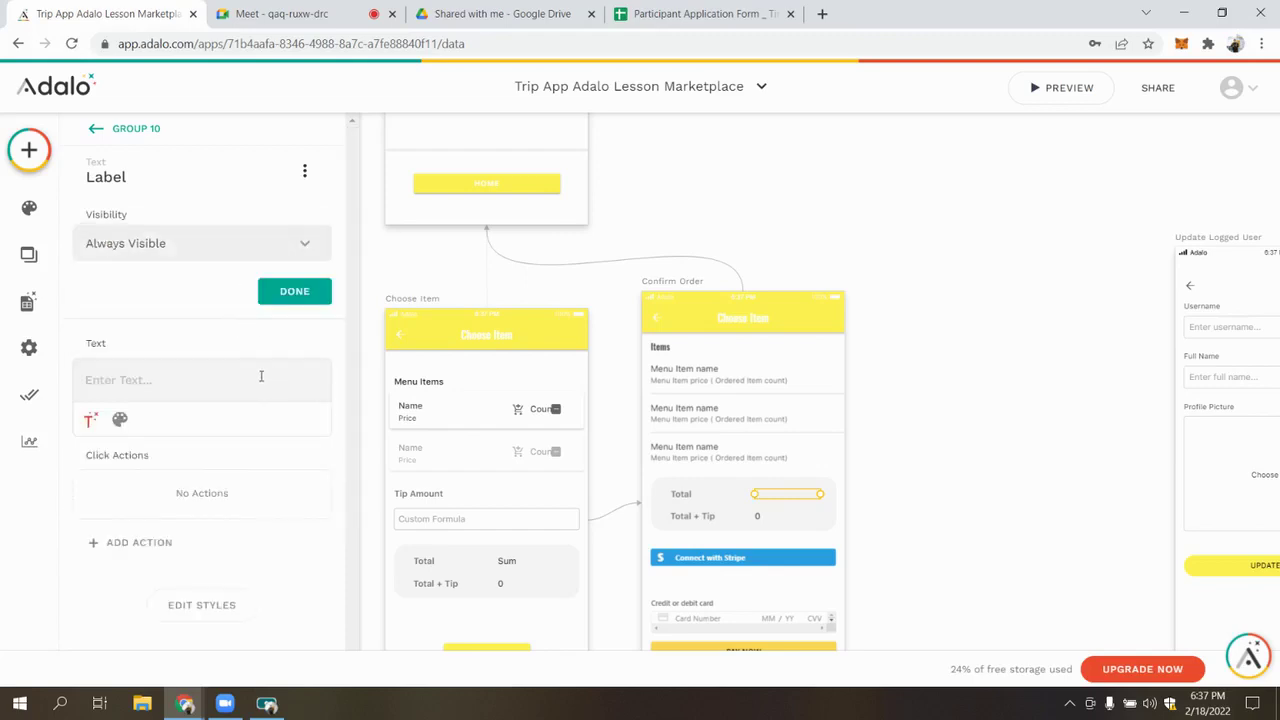
pyautogui.click(289, 297)
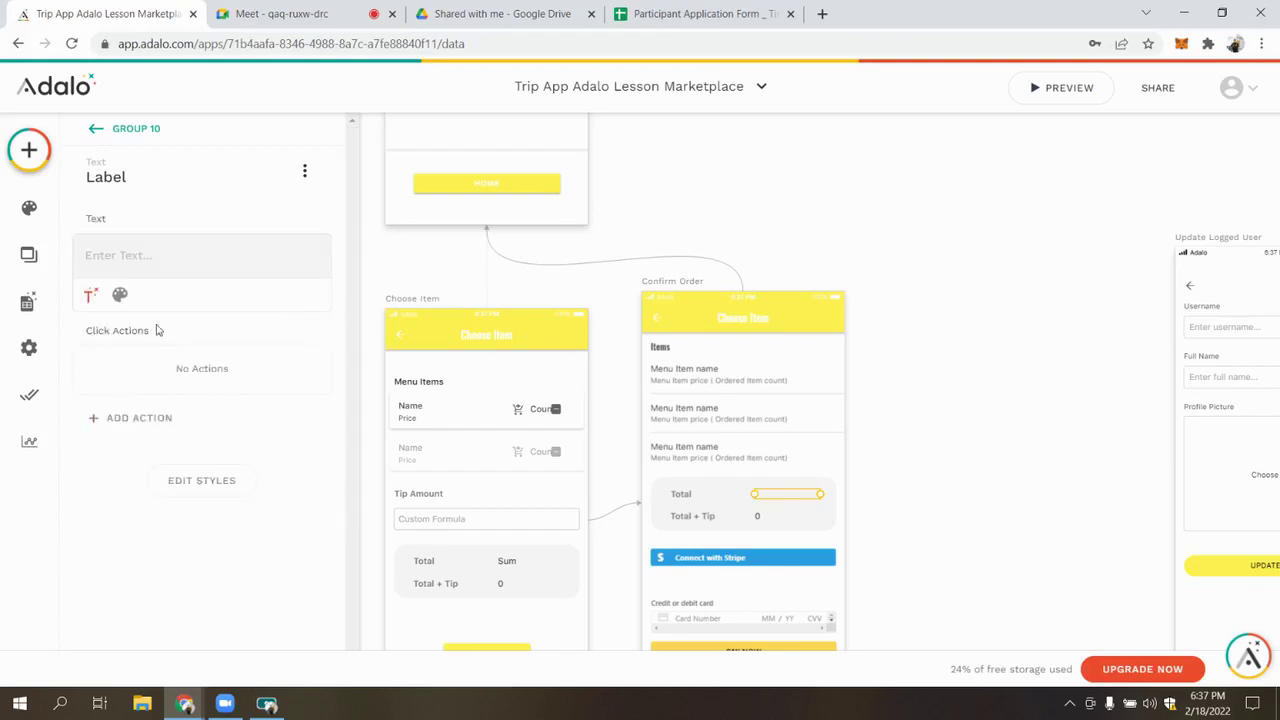
# Insert Current Order's Ordered Items Price Sum into the Total label, formatted as Currency
pyautogui.click(92, 296)
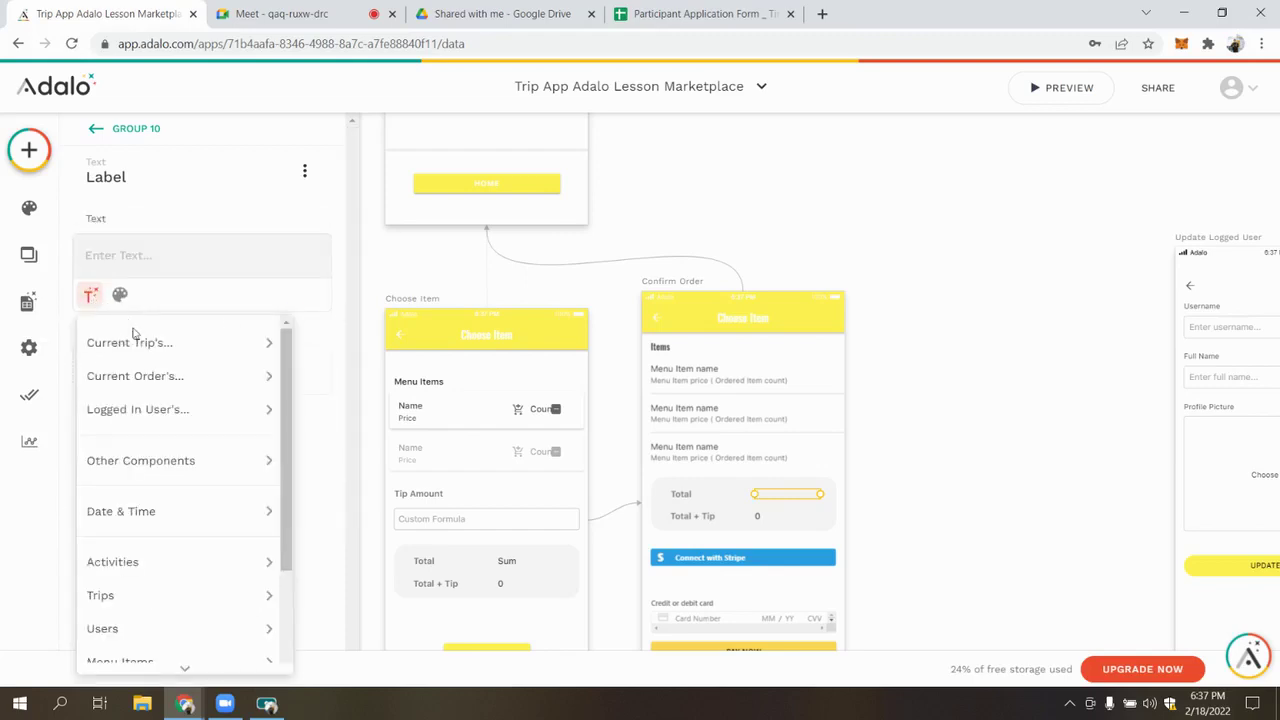
pyautogui.moveTo(130, 375)
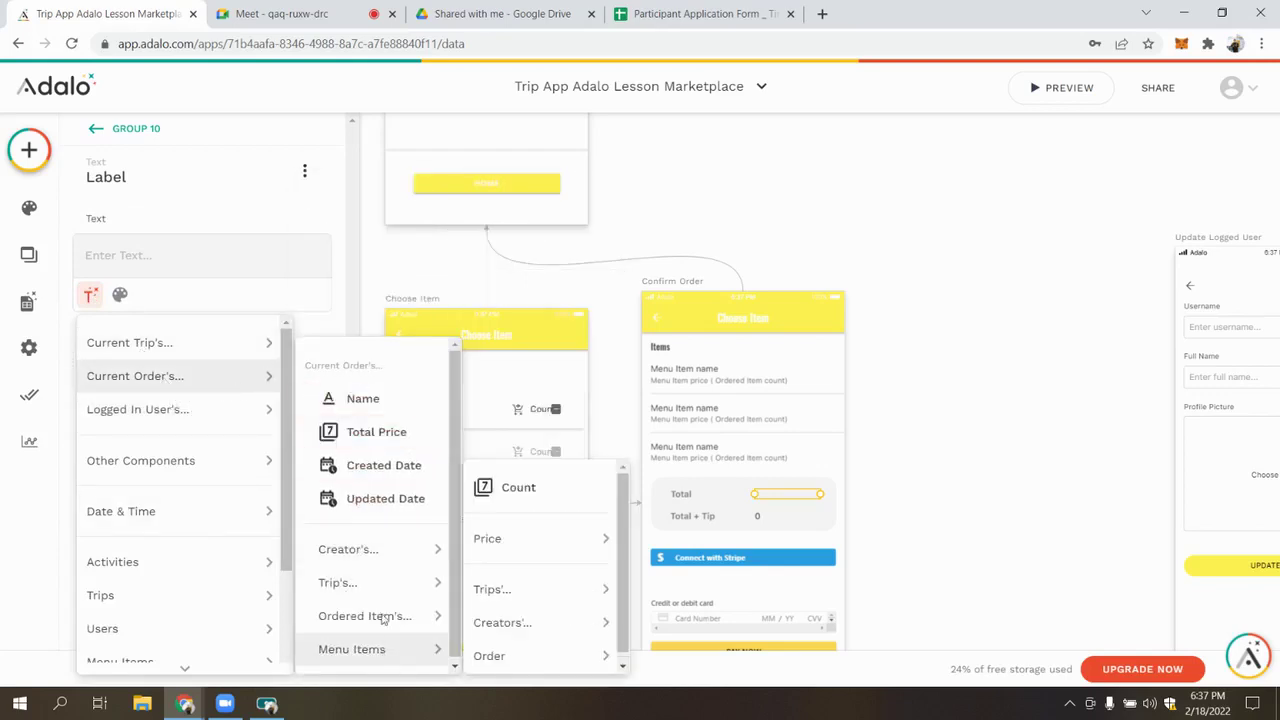
pyautogui.moveTo(420, 618)
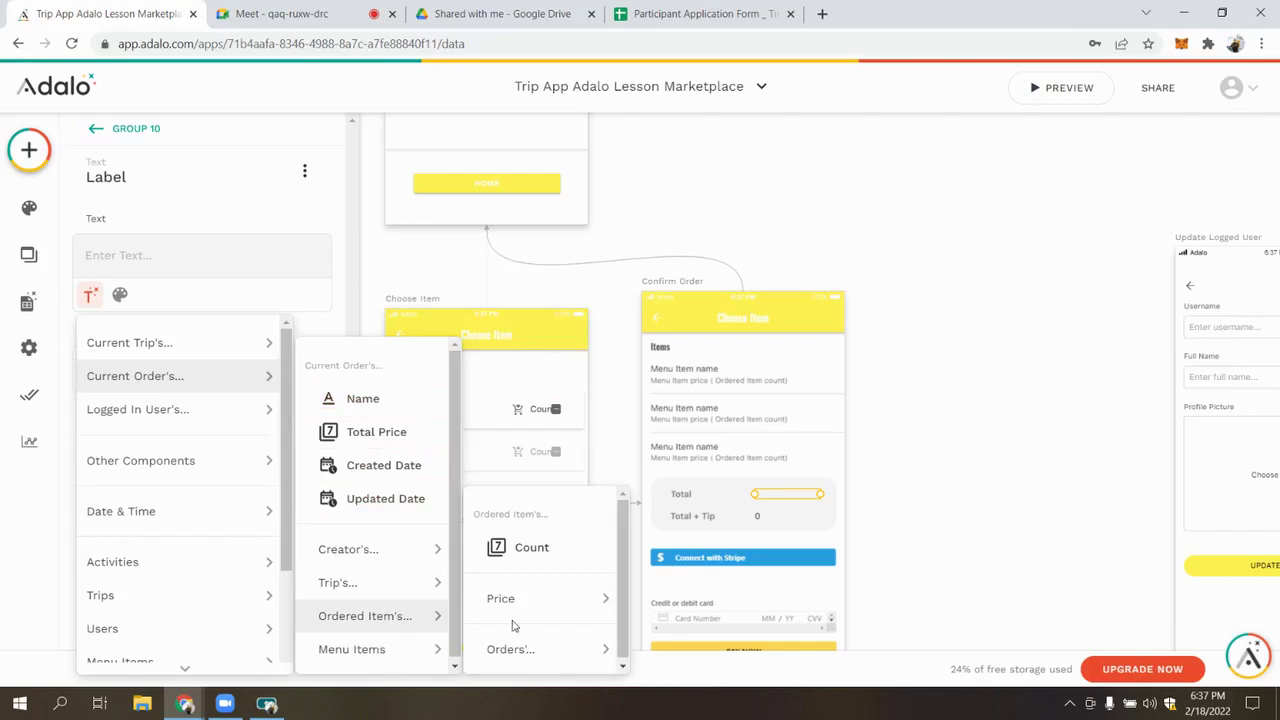
pyautogui.moveTo(560, 598)
pyautogui.click(641, 520)
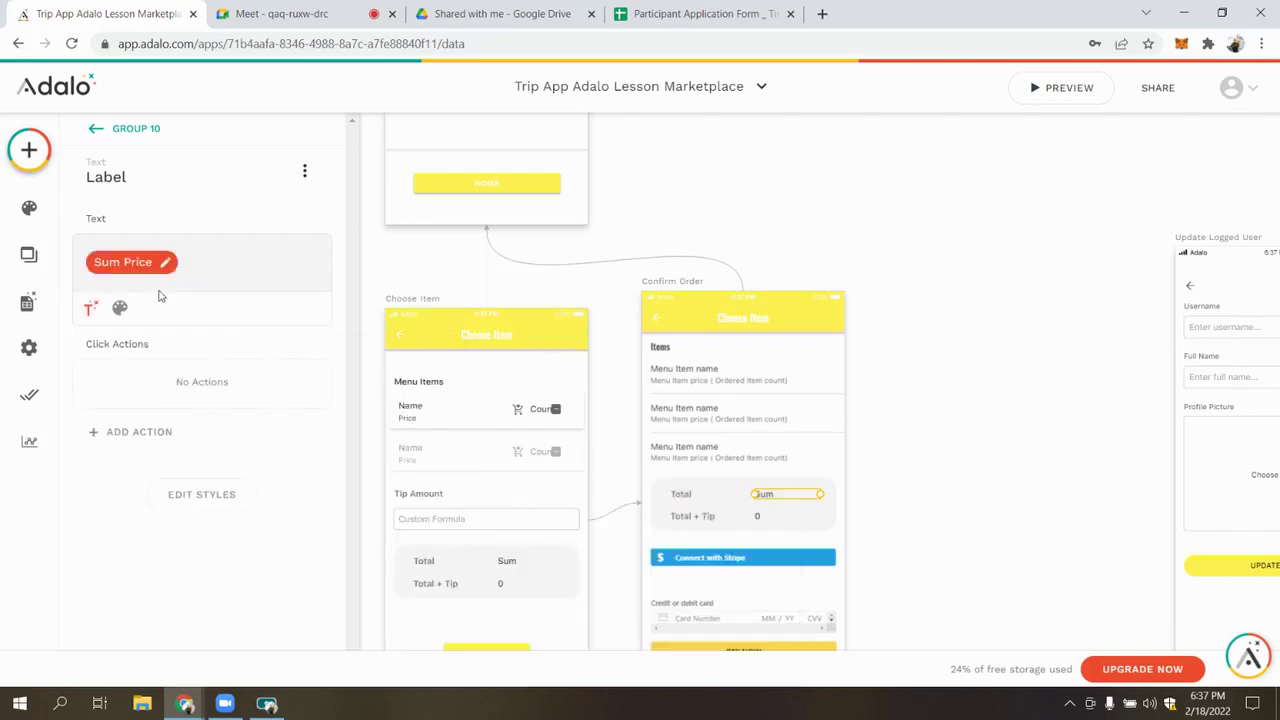
pyautogui.click(130, 262)
pyautogui.click(160, 434)
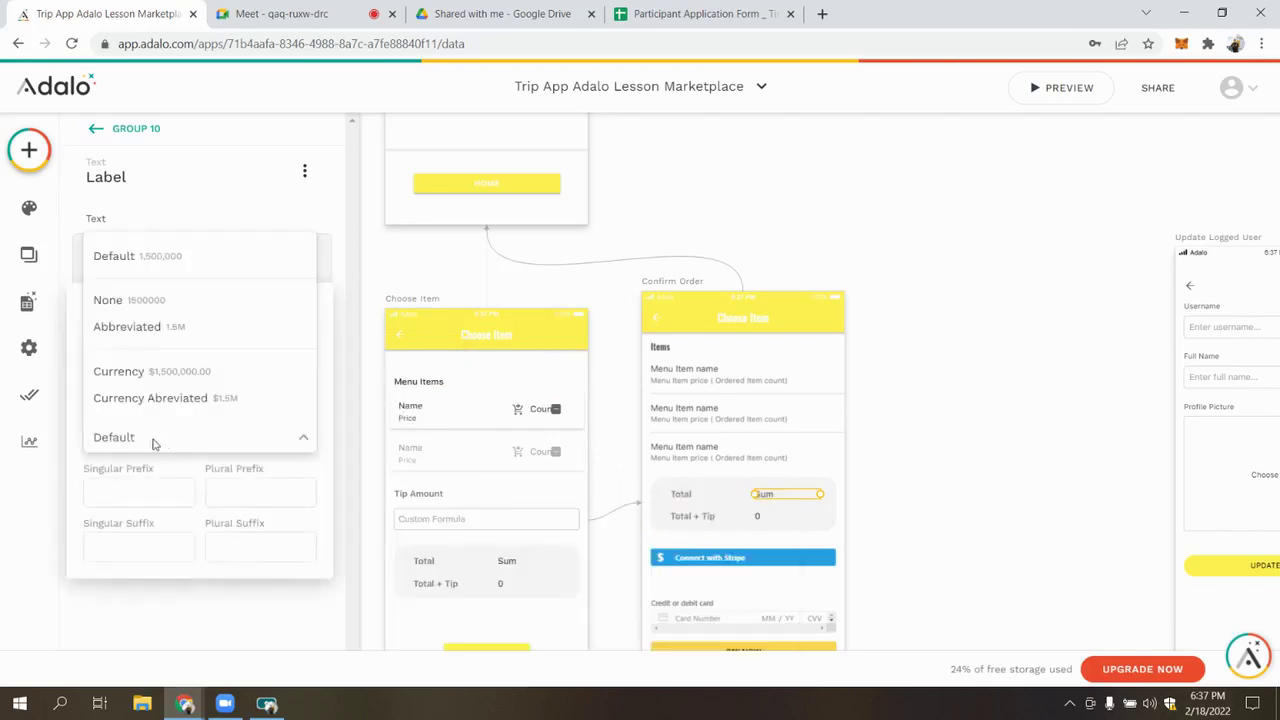
pyautogui.click(157, 375)
pyautogui.click(752, 524)
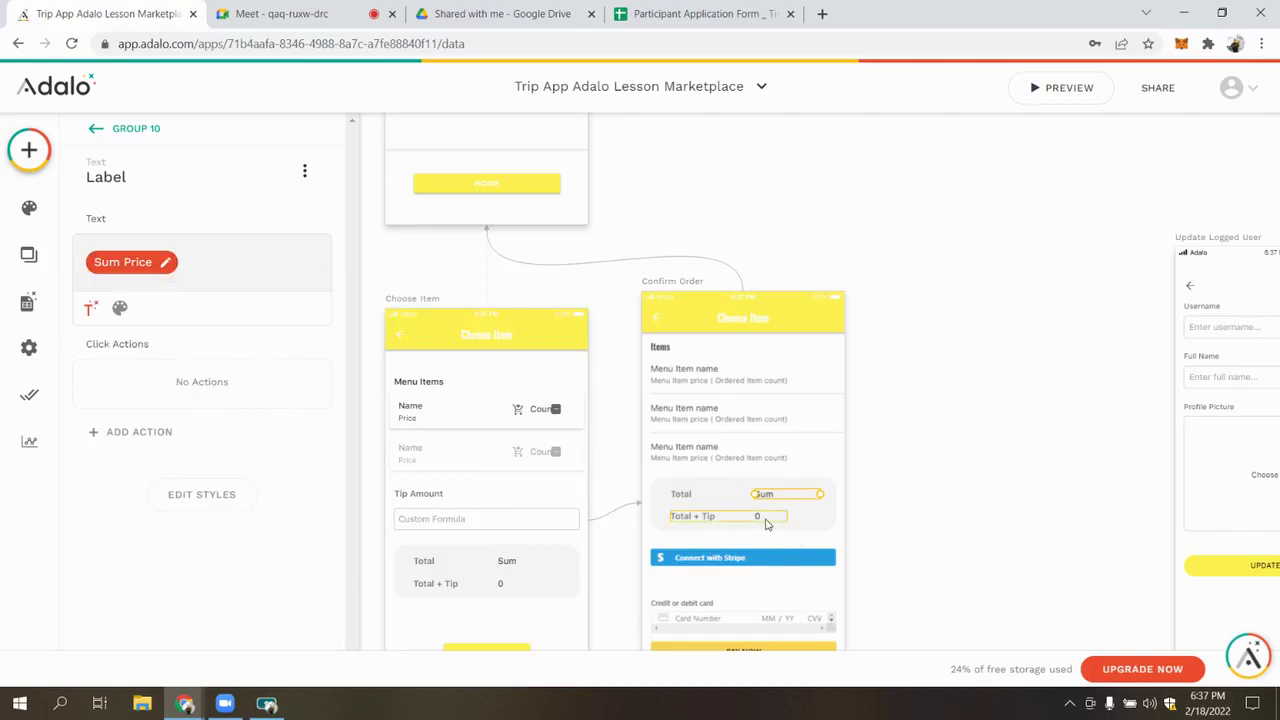
pyautogui.click(766, 524)
pyautogui.click(766, 524)
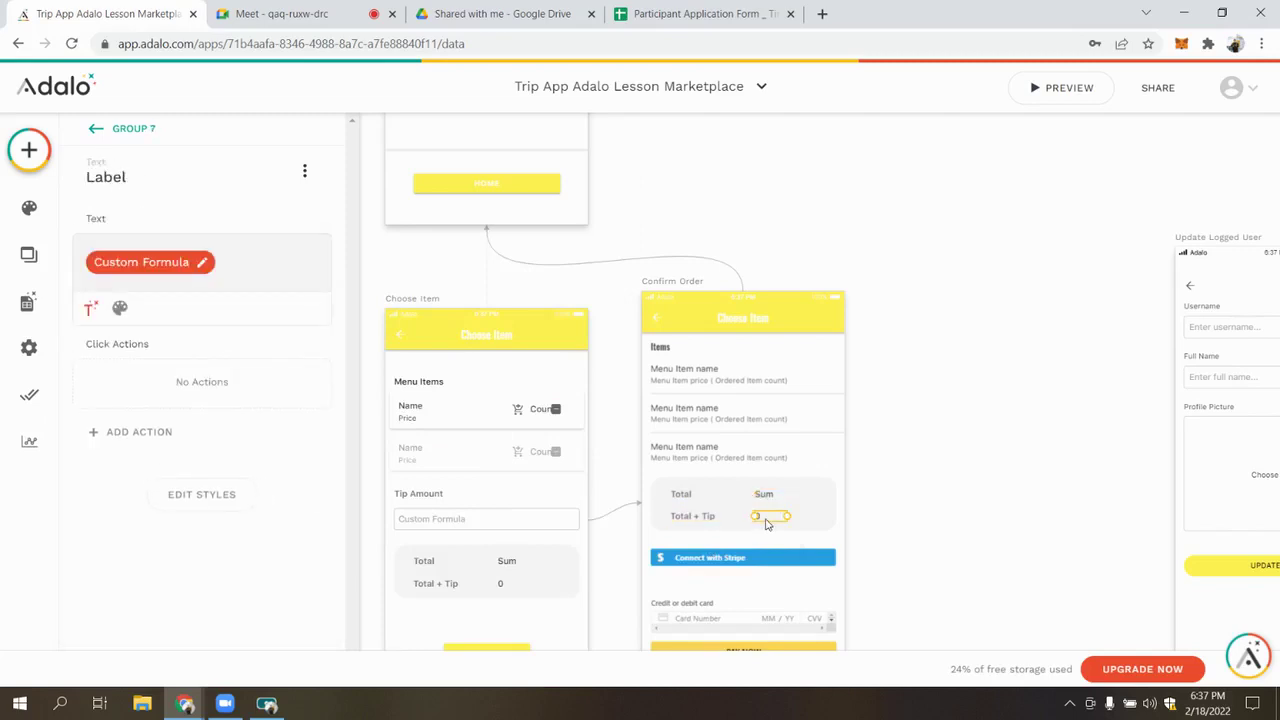
# Clear the Total + Tip custom formula and insert the ordered items' Price Sum
pyautogui.click(190, 264)
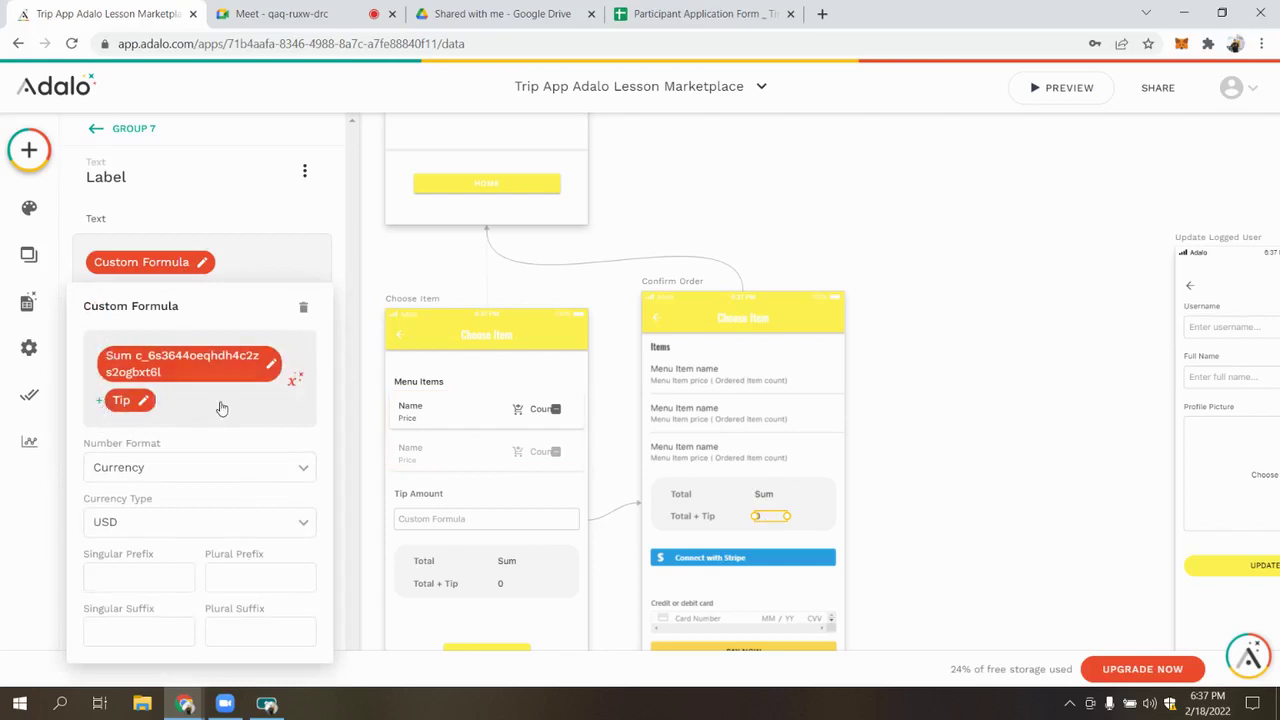
pyautogui.hotkey('ctrl', 'a')
pyautogui.press('BackSpace')
pyautogui.click(295, 350)
pyautogui.moveTo(372, 431)
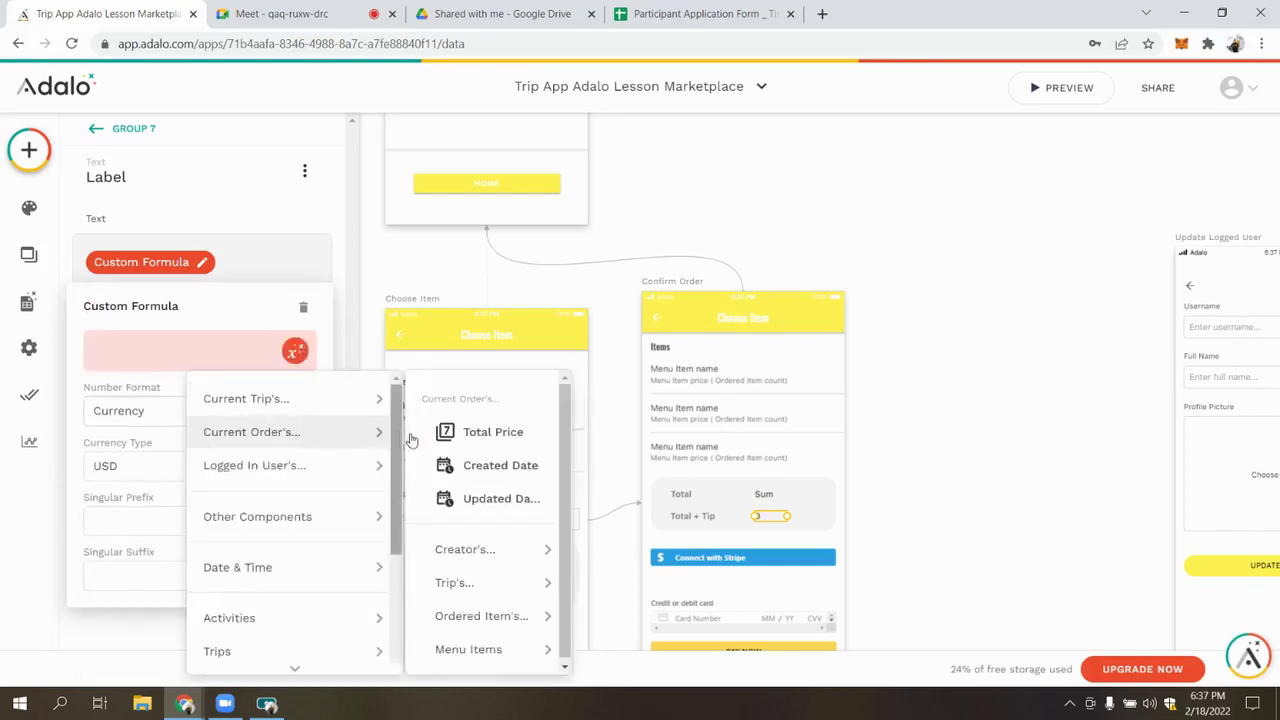
pyautogui.moveTo(481, 615)
pyautogui.moveTo(617, 598)
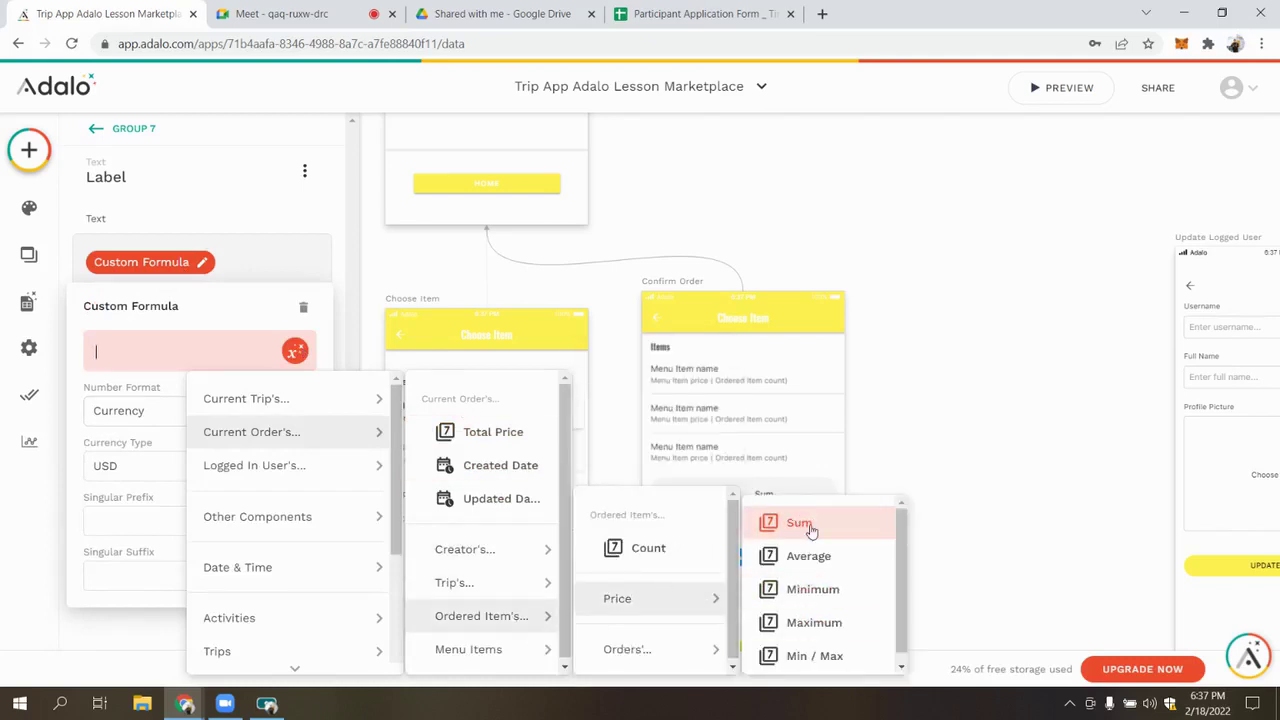
pyautogui.click(800, 523)
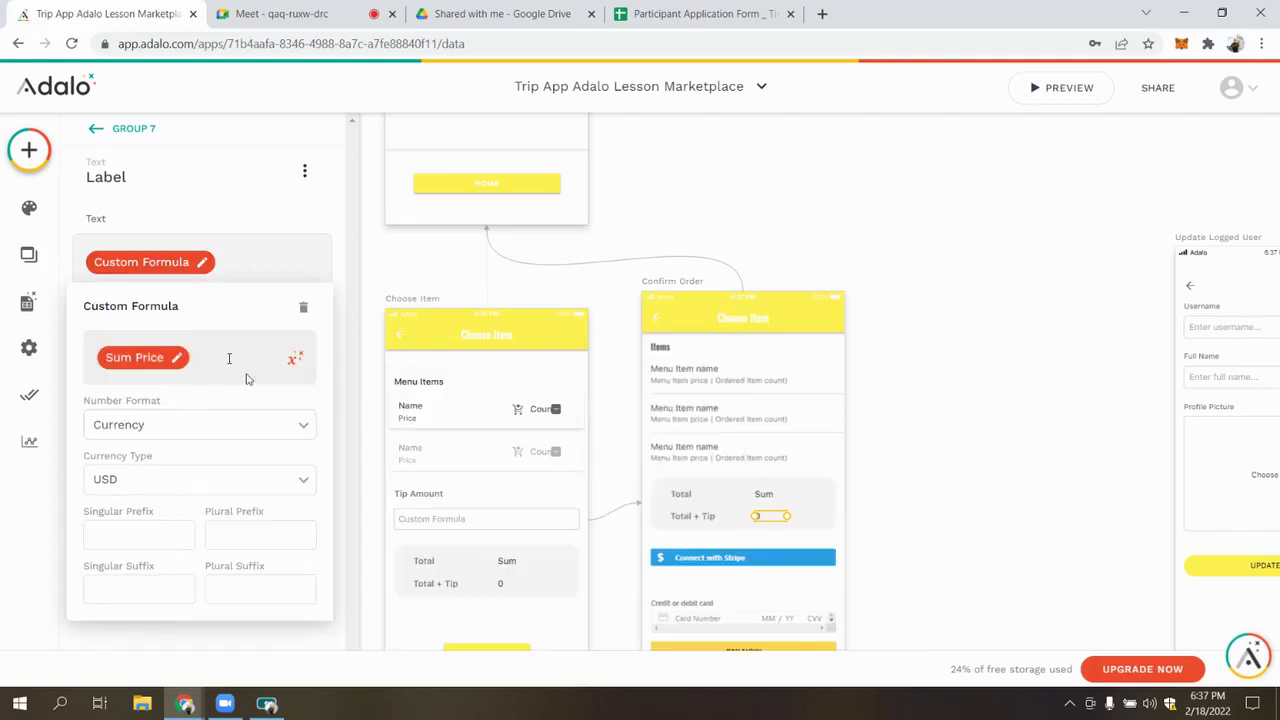
# Add the Choose Item screen's Tip after the plus sign in the formula
pyautogui.click(295, 358)
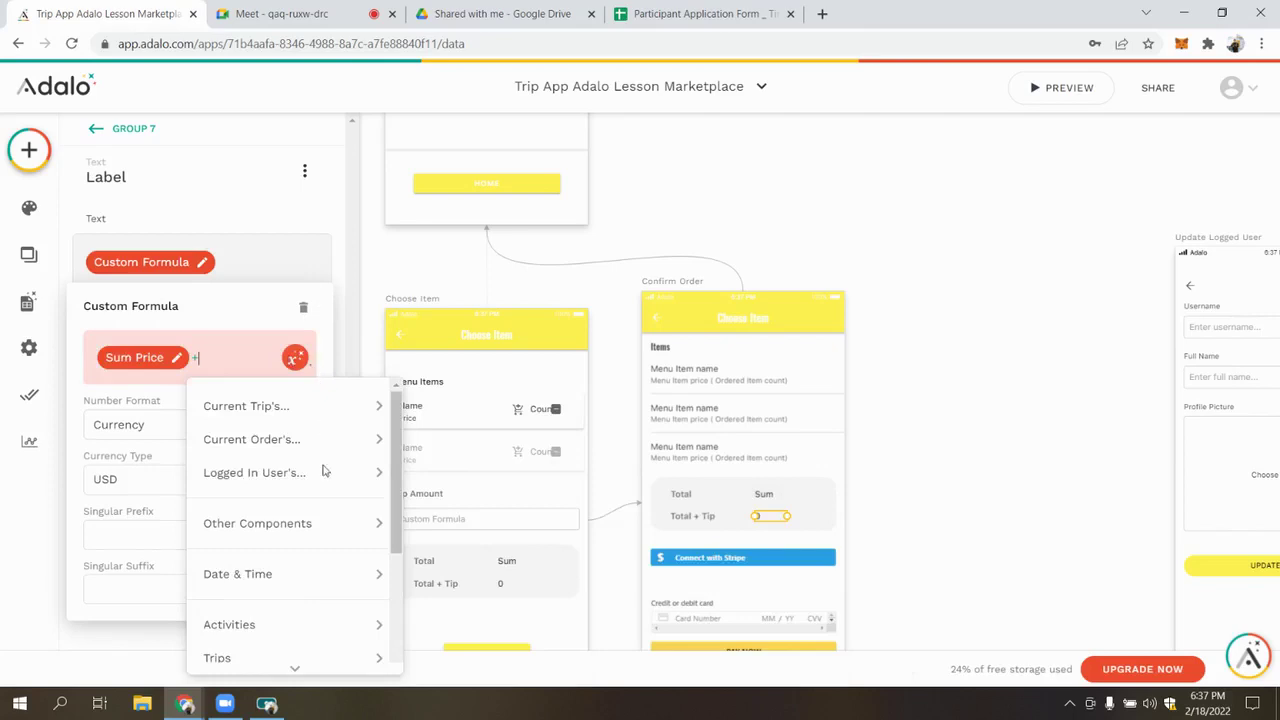
pyautogui.moveTo(316, 523)
pyautogui.moveTo(455, 540)
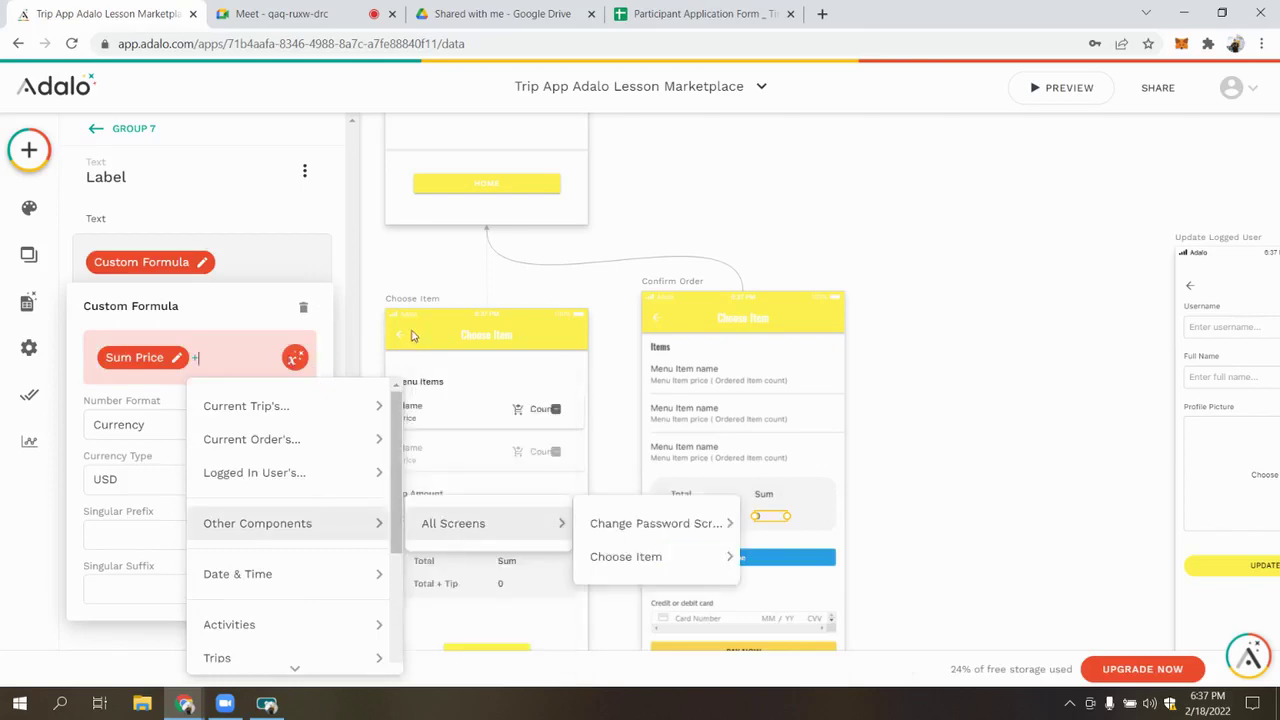
pyautogui.moveTo(621, 563)
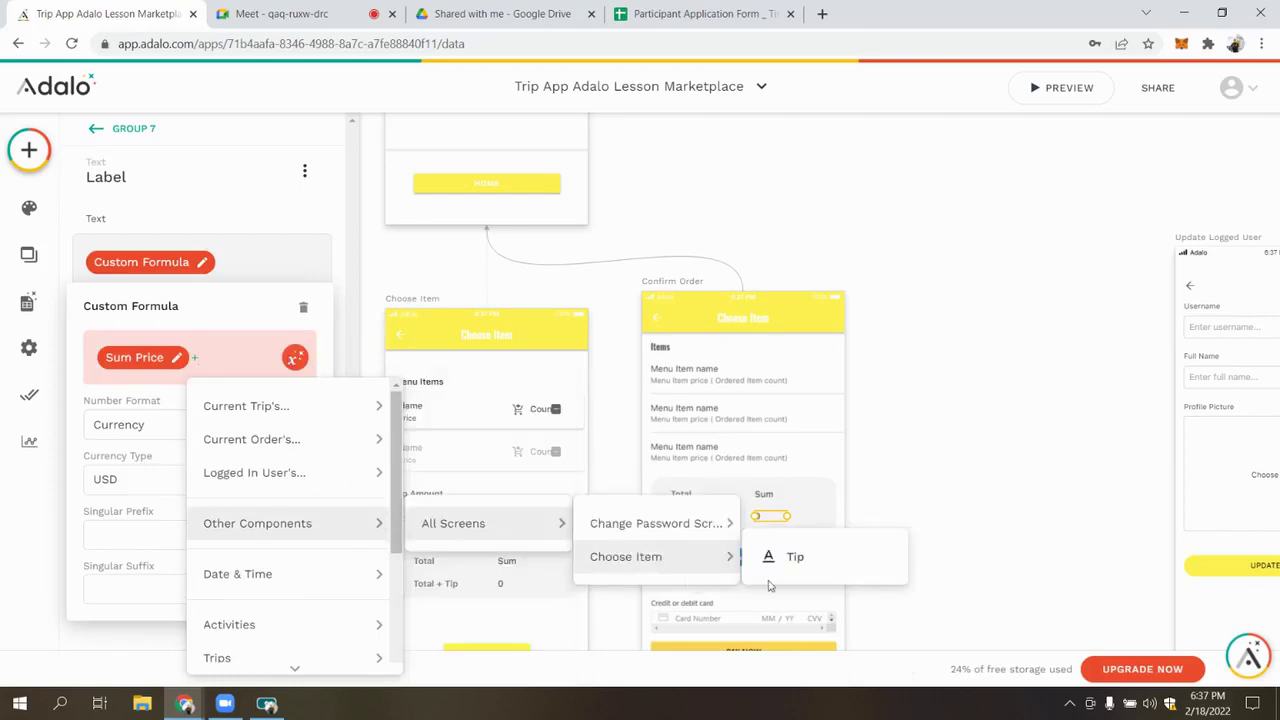
pyautogui.click(831, 563)
pyautogui.click(372, 473)
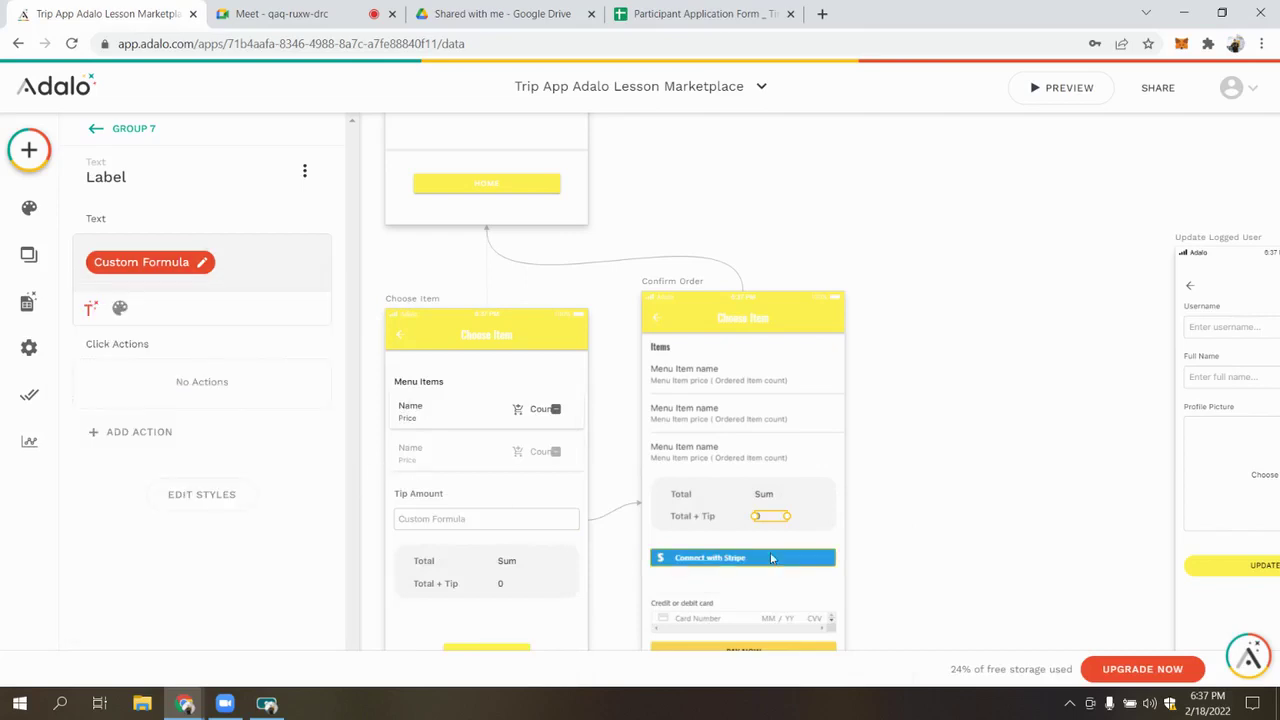
pyautogui.click(742, 557)
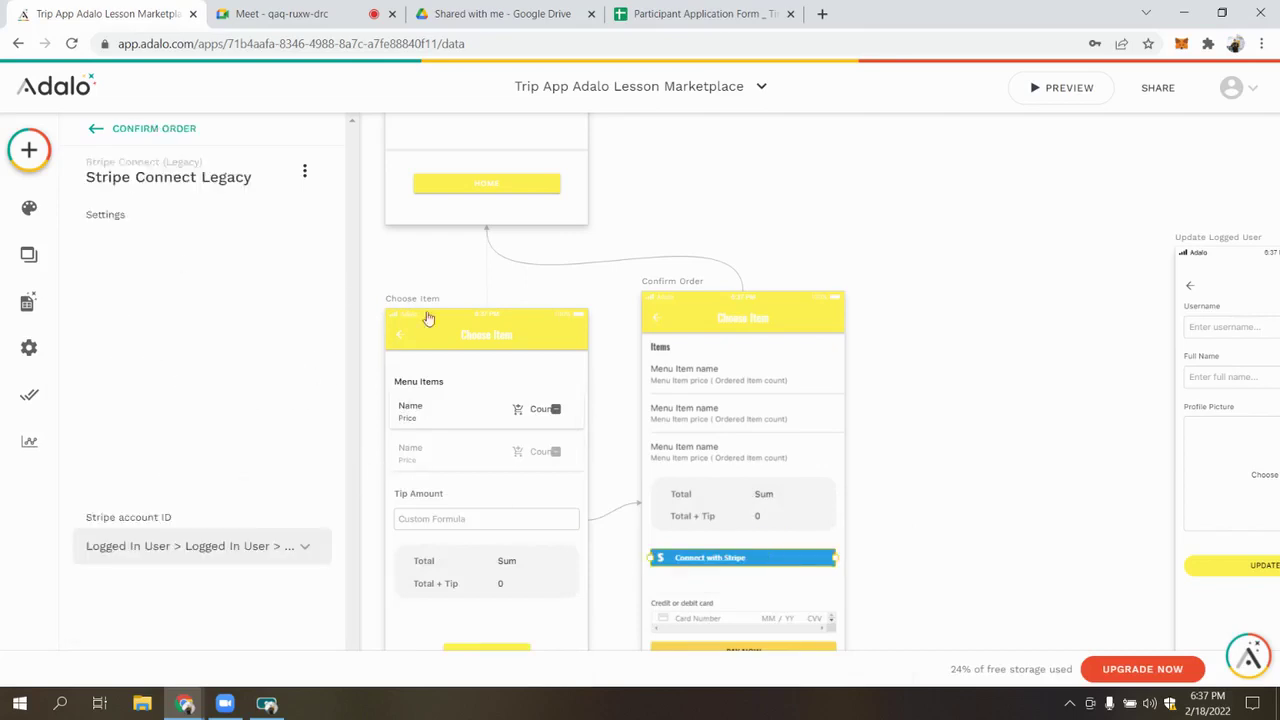
# Set the card payment component's Payment Amount to Current Order's Ordered Items Price Sum
pyautogui.click(1007, 327)
pyautogui.scroll(-1, 1000, 340)
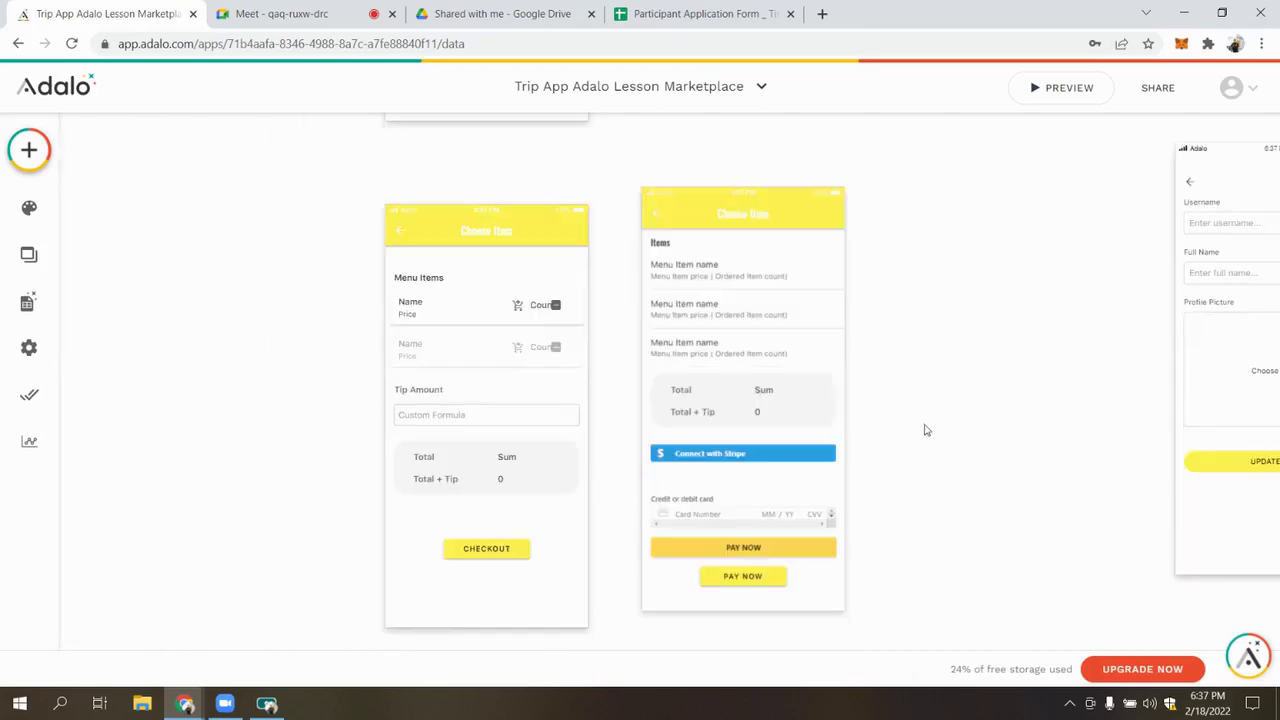
pyautogui.click(711, 540)
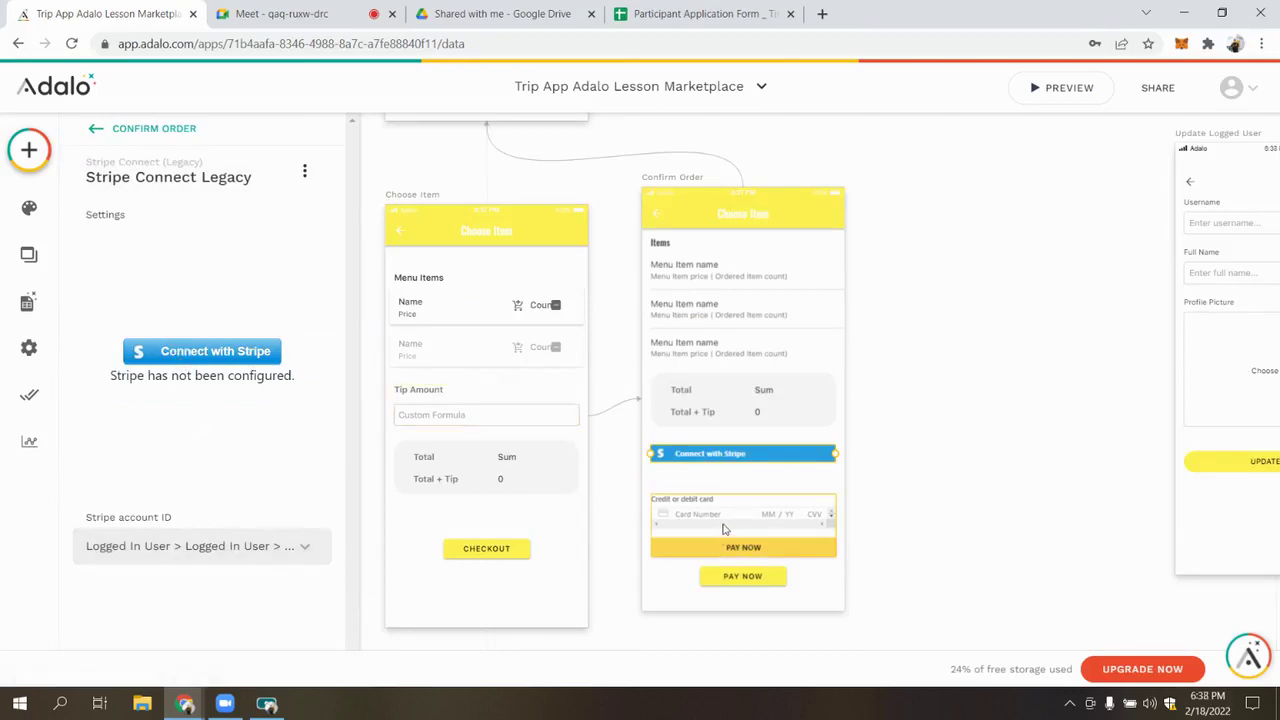
pyautogui.scroll(-2, 195, 440)
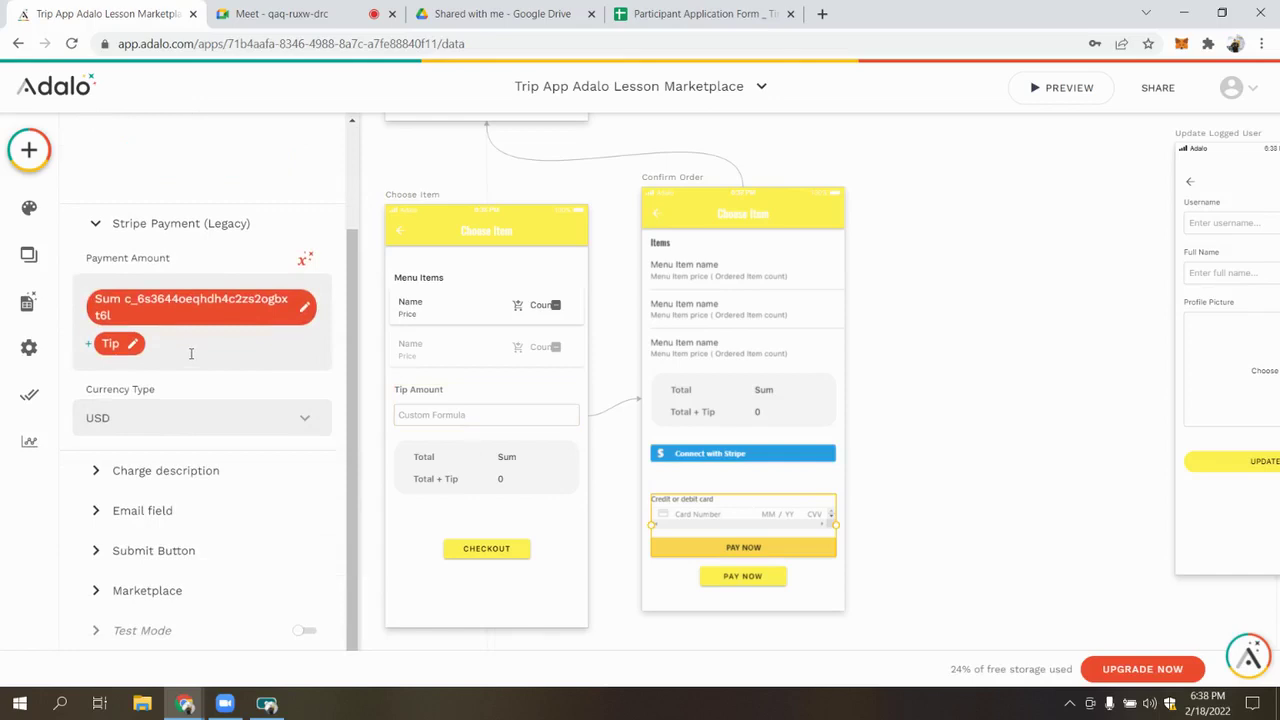
pyautogui.hotkey('ctrl', 'a')
pyautogui.press('BackSpace')
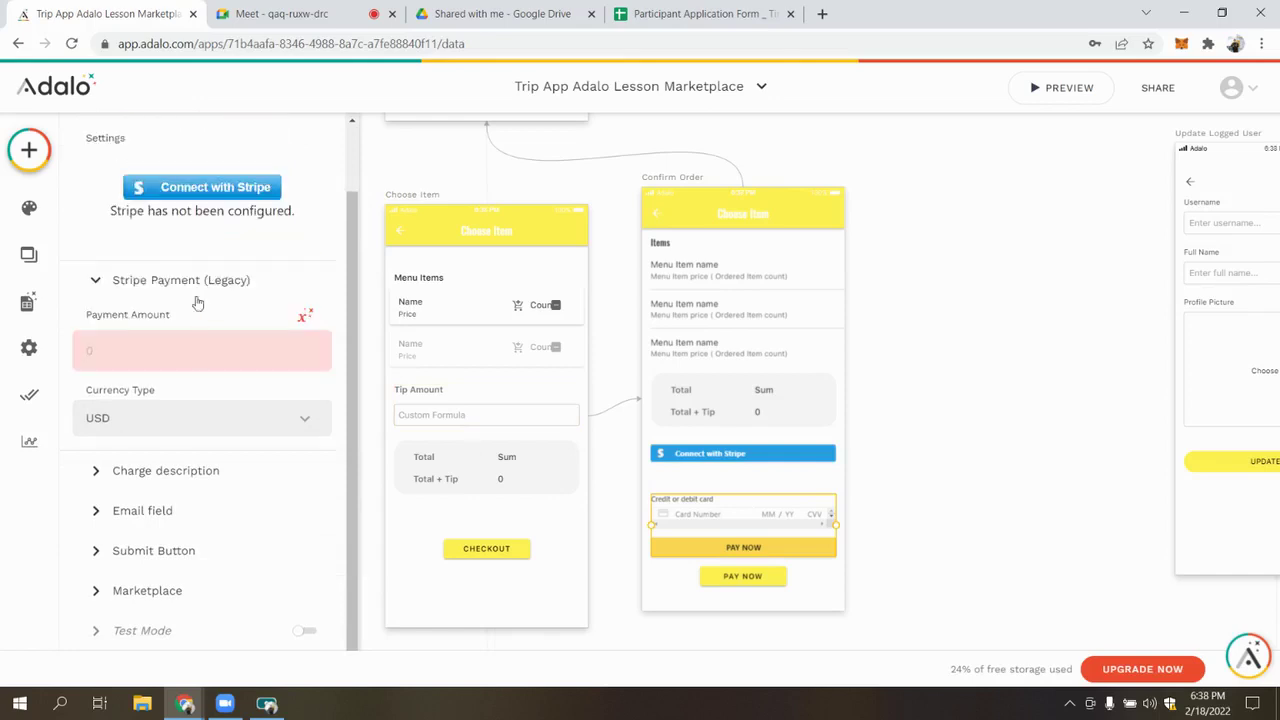
pyautogui.click(305, 318)
pyautogui.moveTo(311, 416)
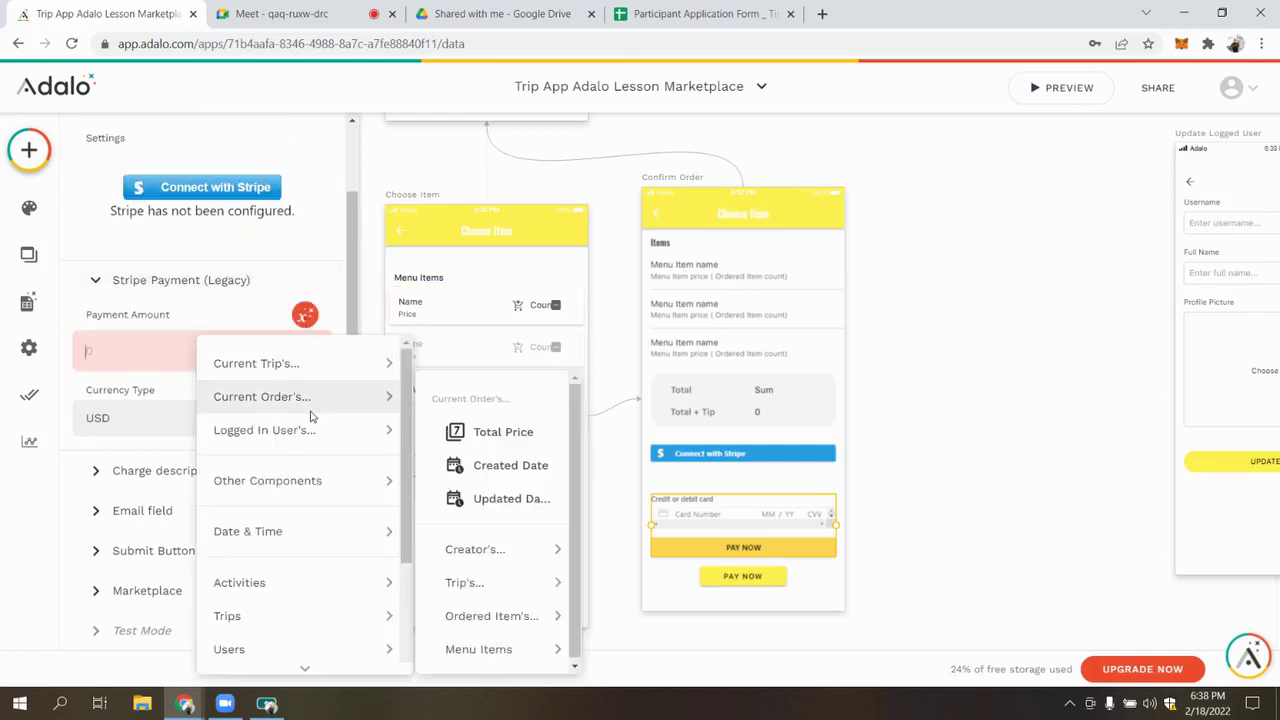
pyautogui.moveTo(518, 622)
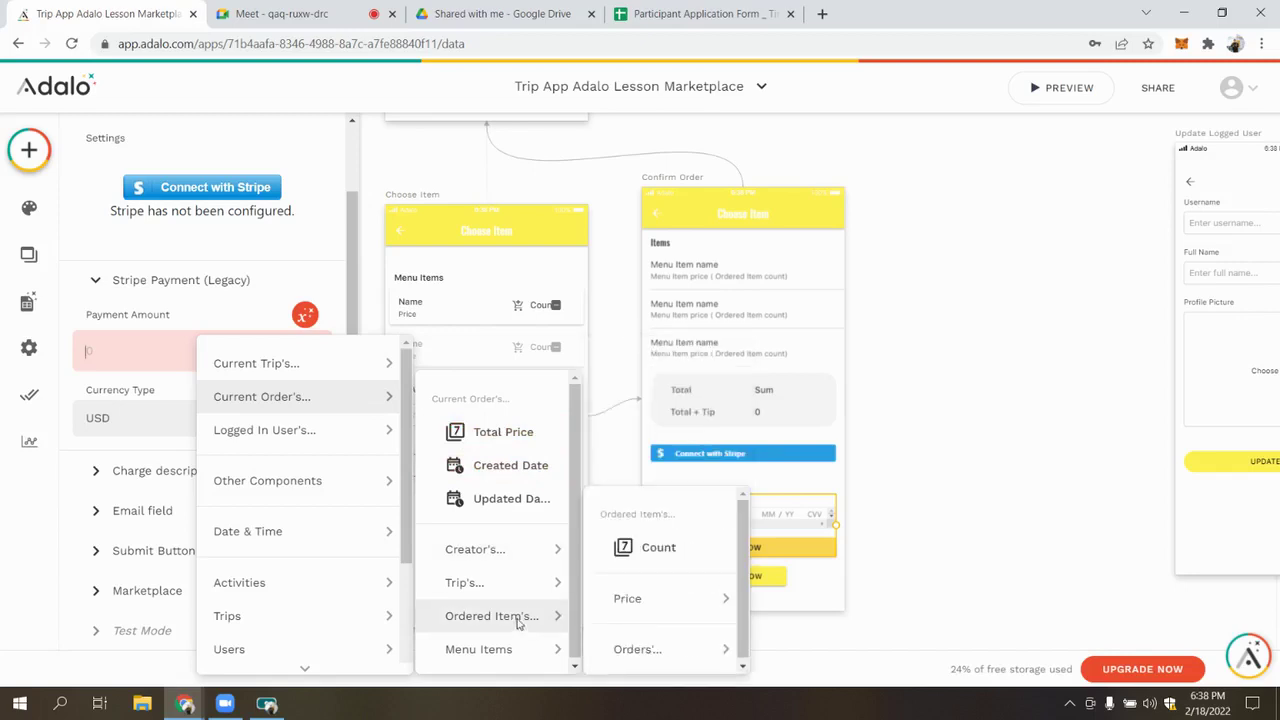
pyautogui.moveTo(624, 607)
pyautogui.click(803, 524)
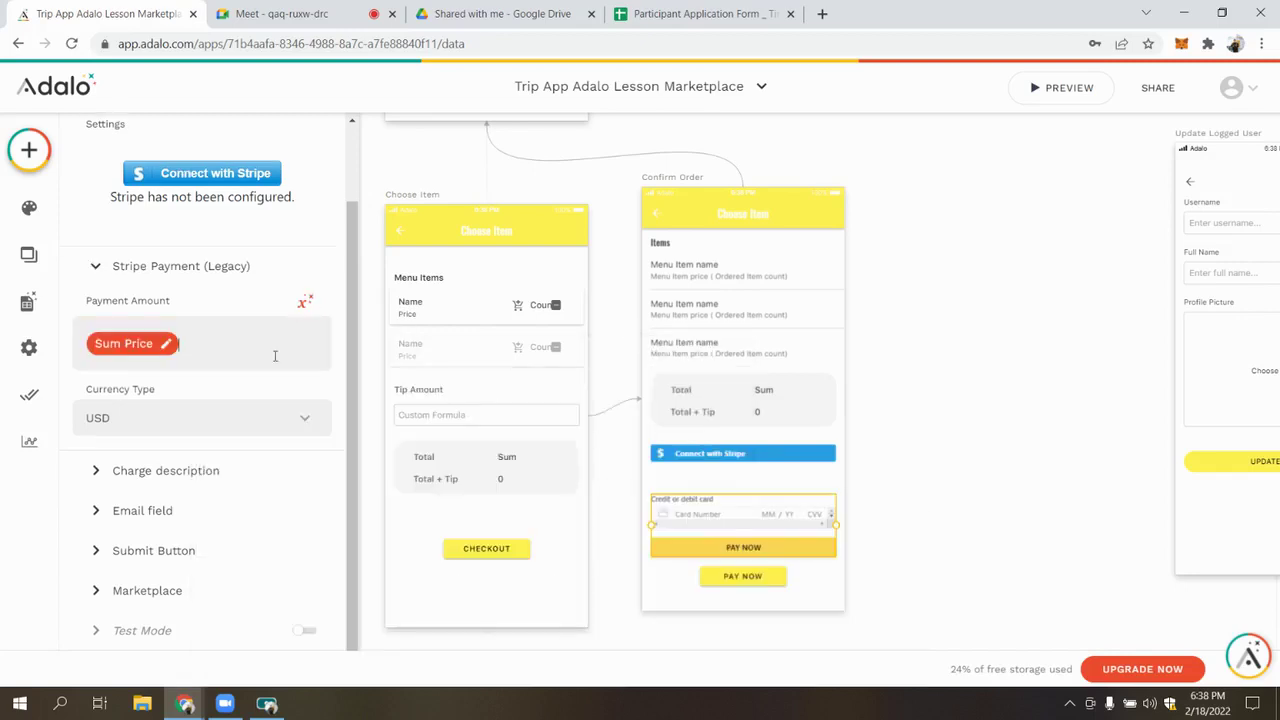
# Append + and the Choose Item Tip to the payment amount, and expand Charge description
pyautogui.write('+')
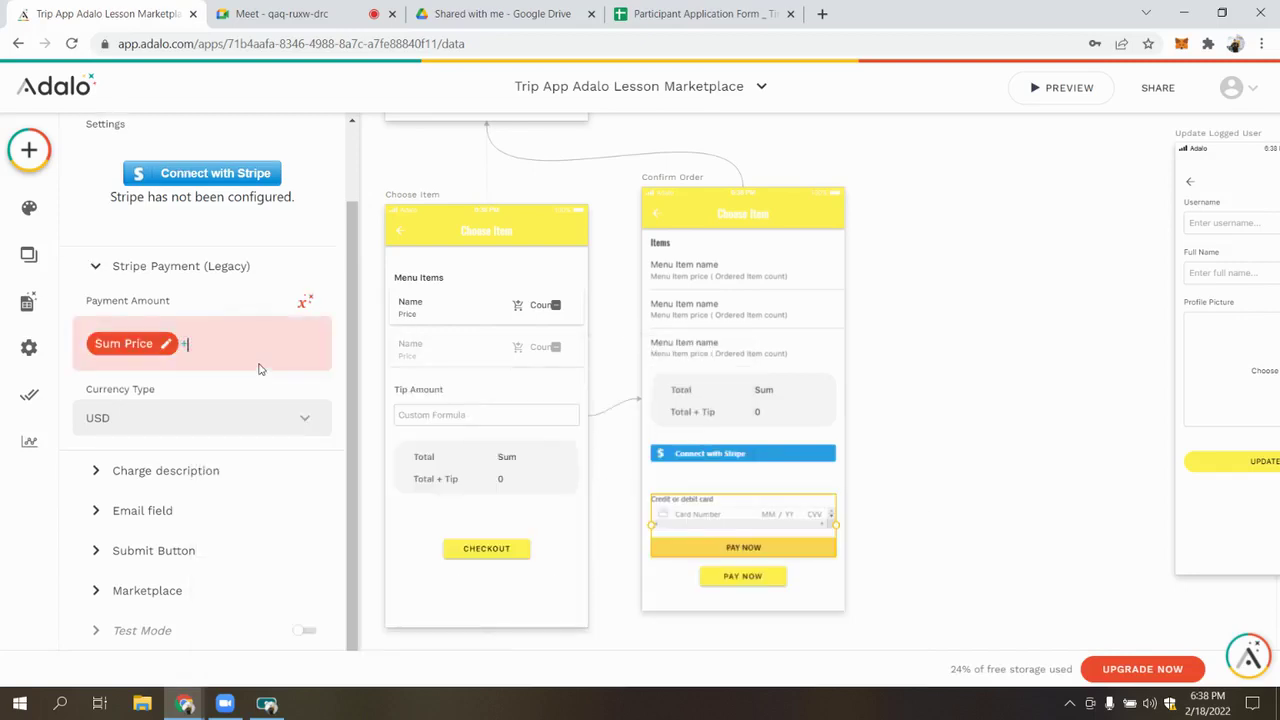
pyautogui.click(305, 302)
pyautogui.moveTo(337, 477)
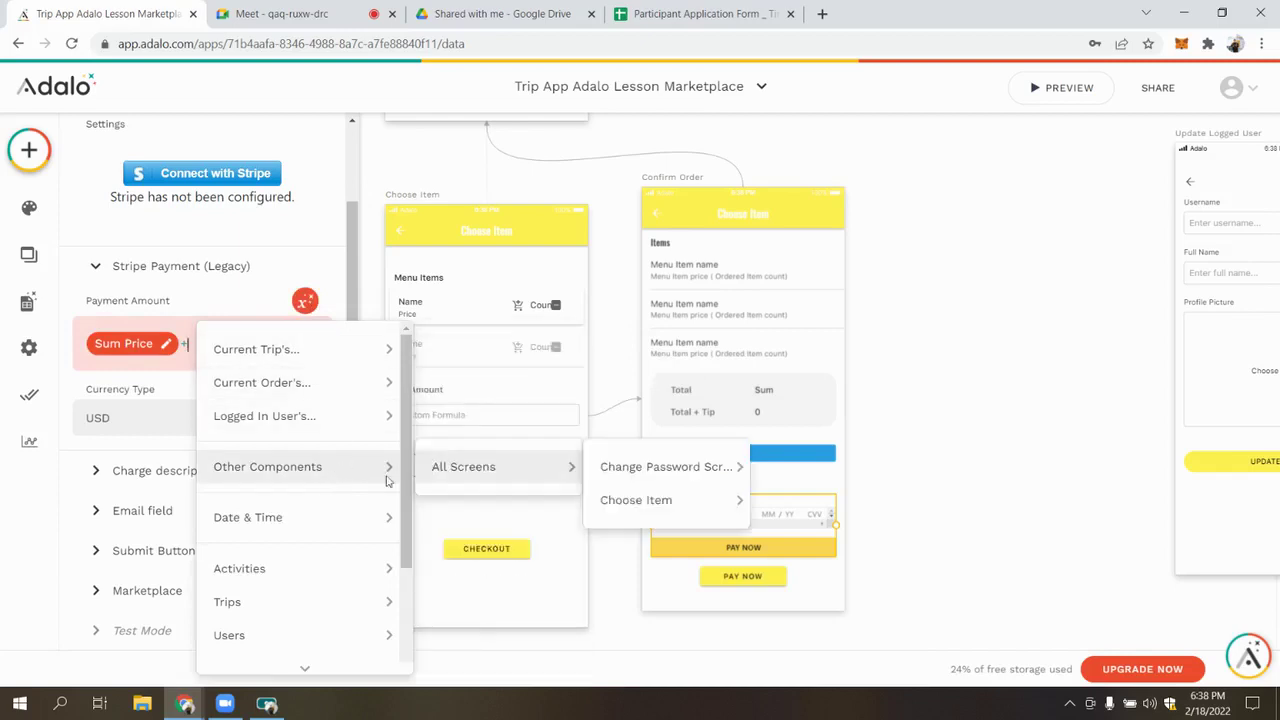
pyautogui.moveTo(625, 507)
pyautogui.click(851, 500)
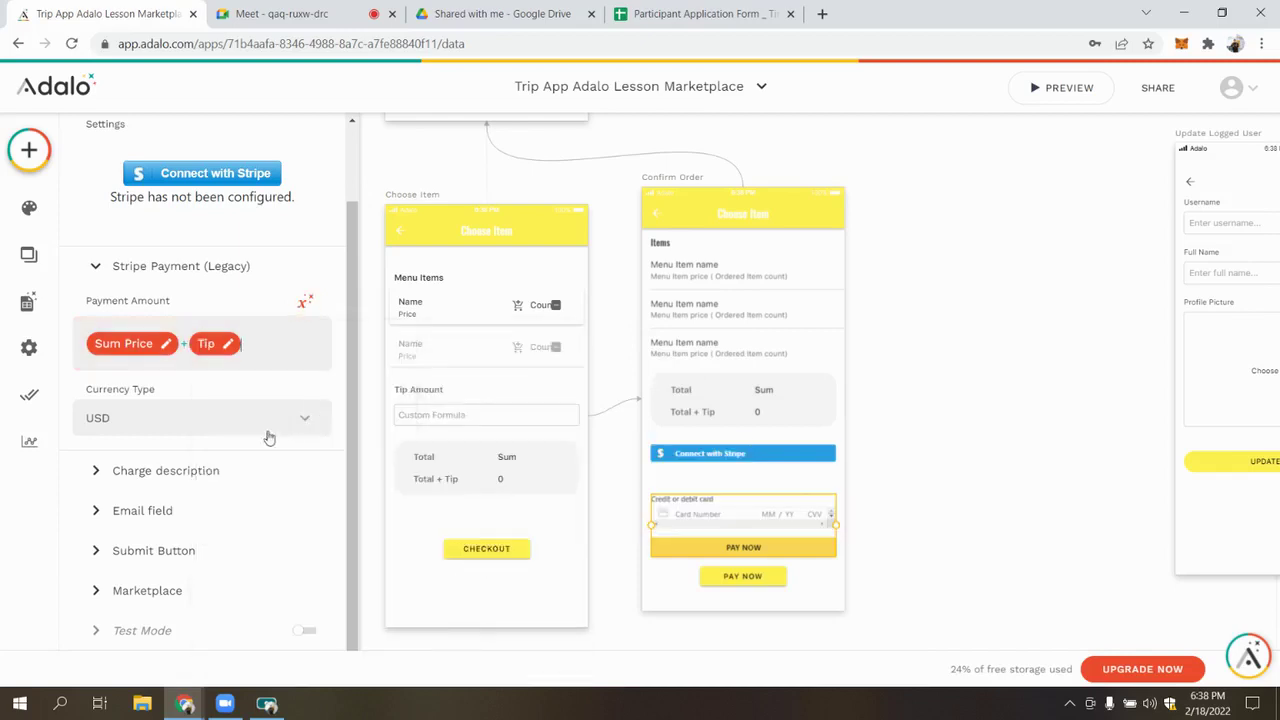
pyautogui.click(201, 480)
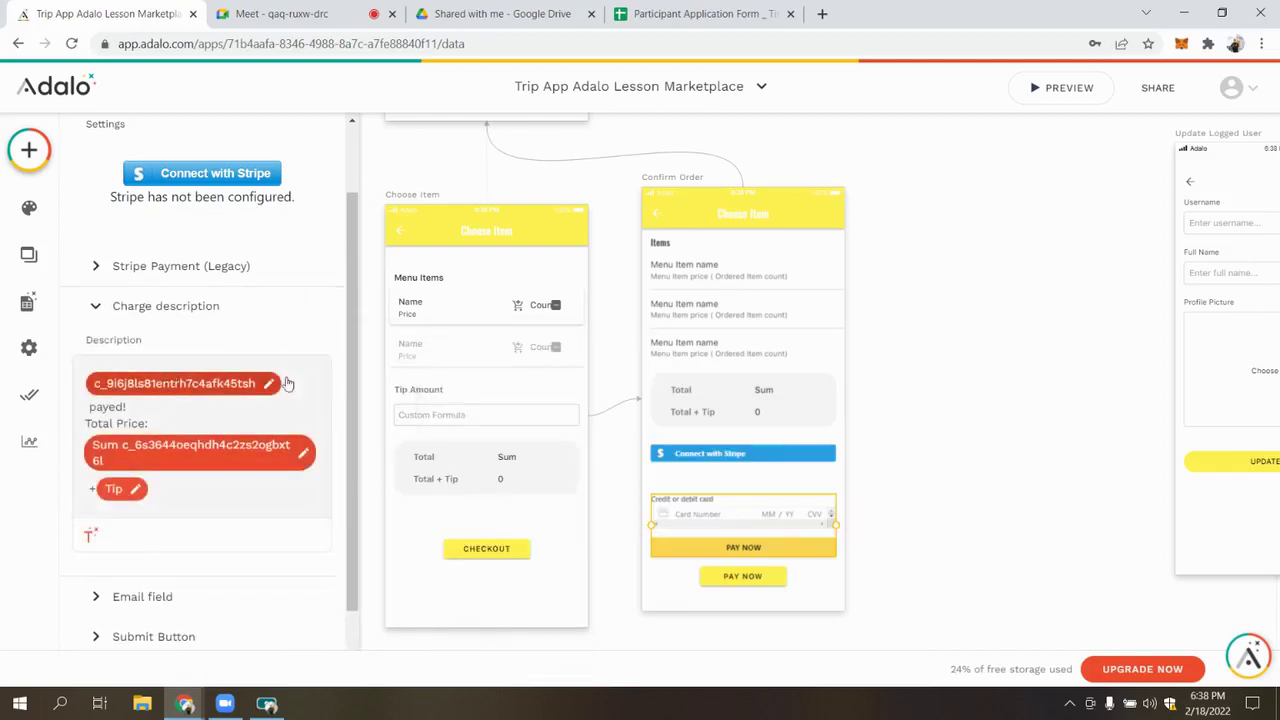
pyautogui.scroll(-1, 298, 380)
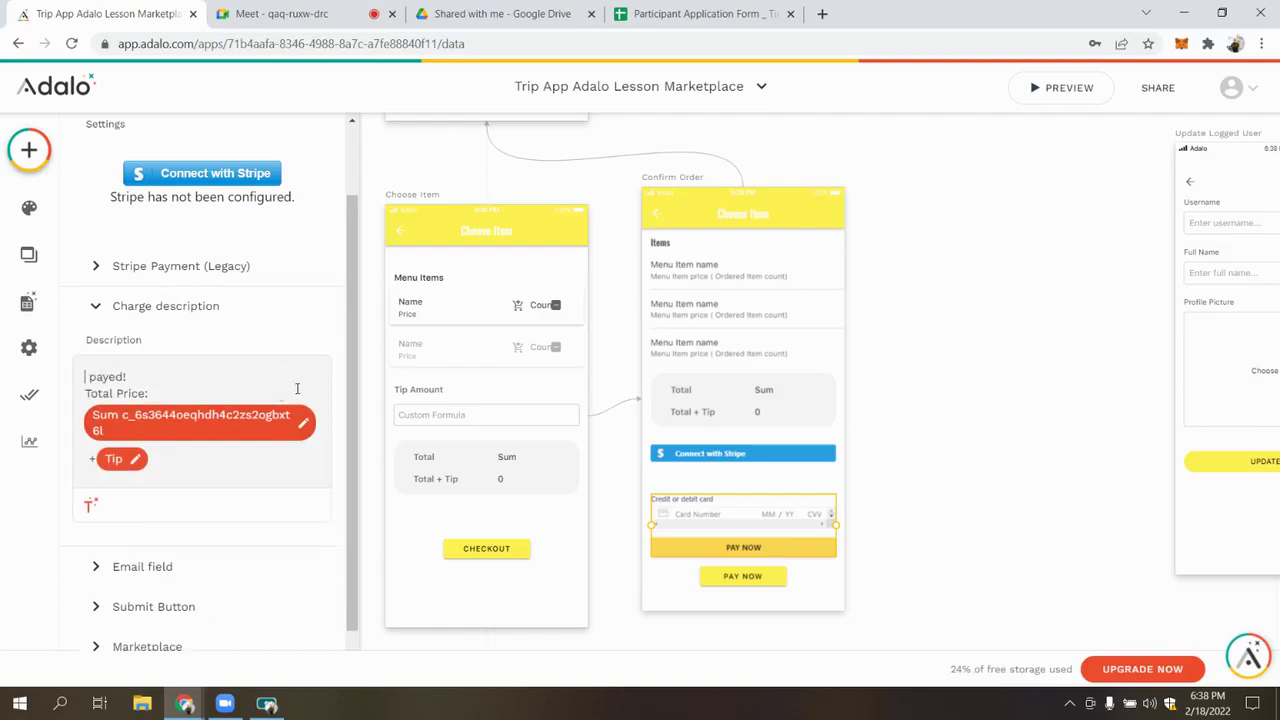
# Insert the order Name into the charge description and delete the price, tip and Total Price text
pyautogui.click(90, 505)
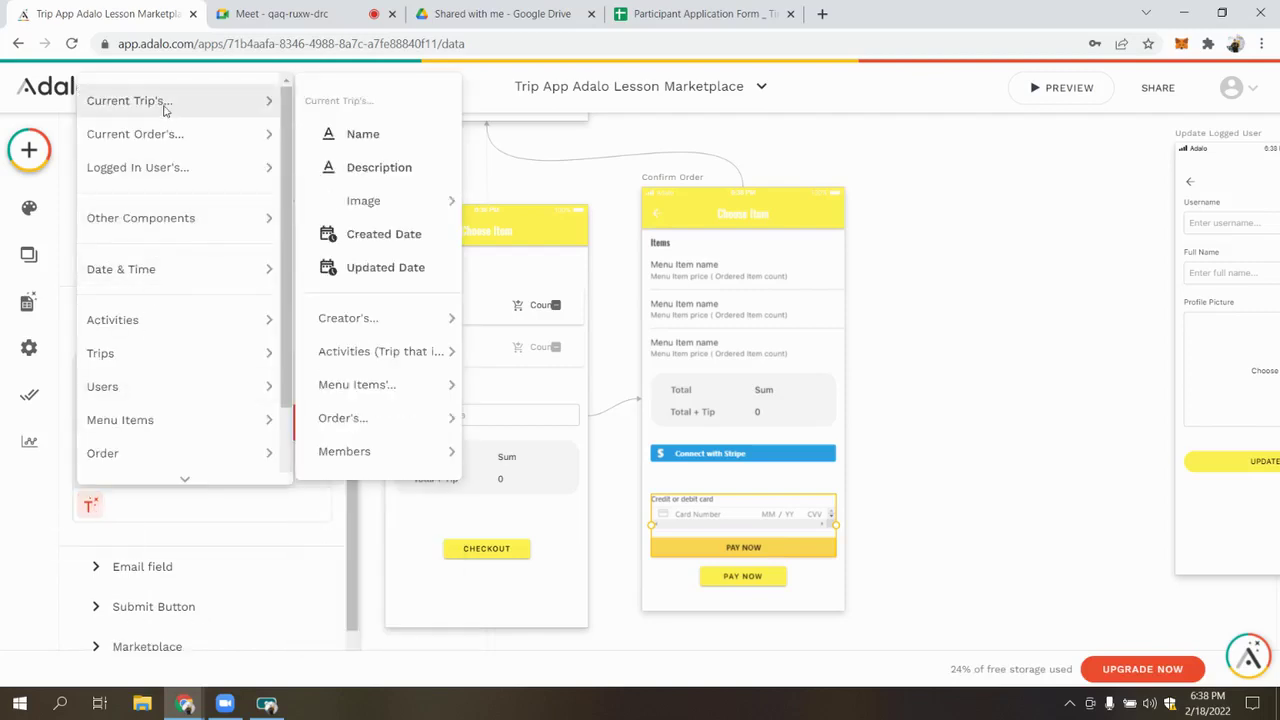
pyautogui.moveTo(171, 131)
pyautogui.click(326, 164)
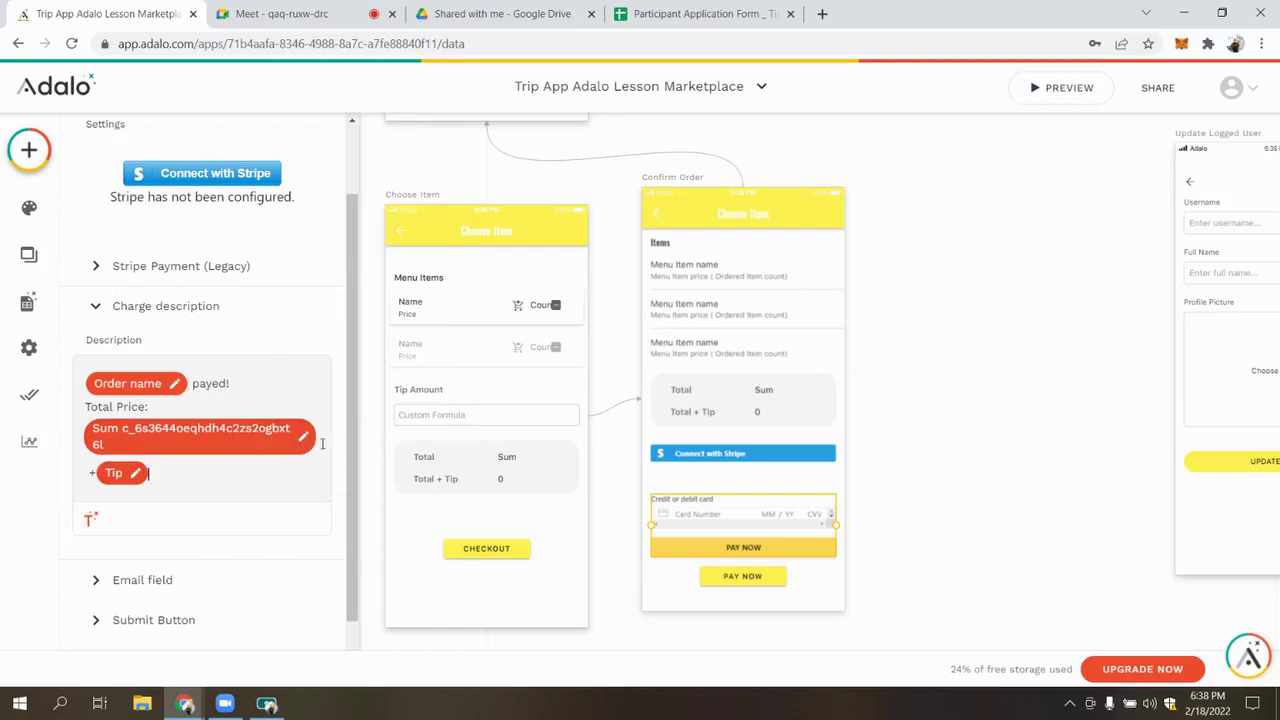
pyautogui.press('BackSpace')
pyautogui.press('BackSpace')
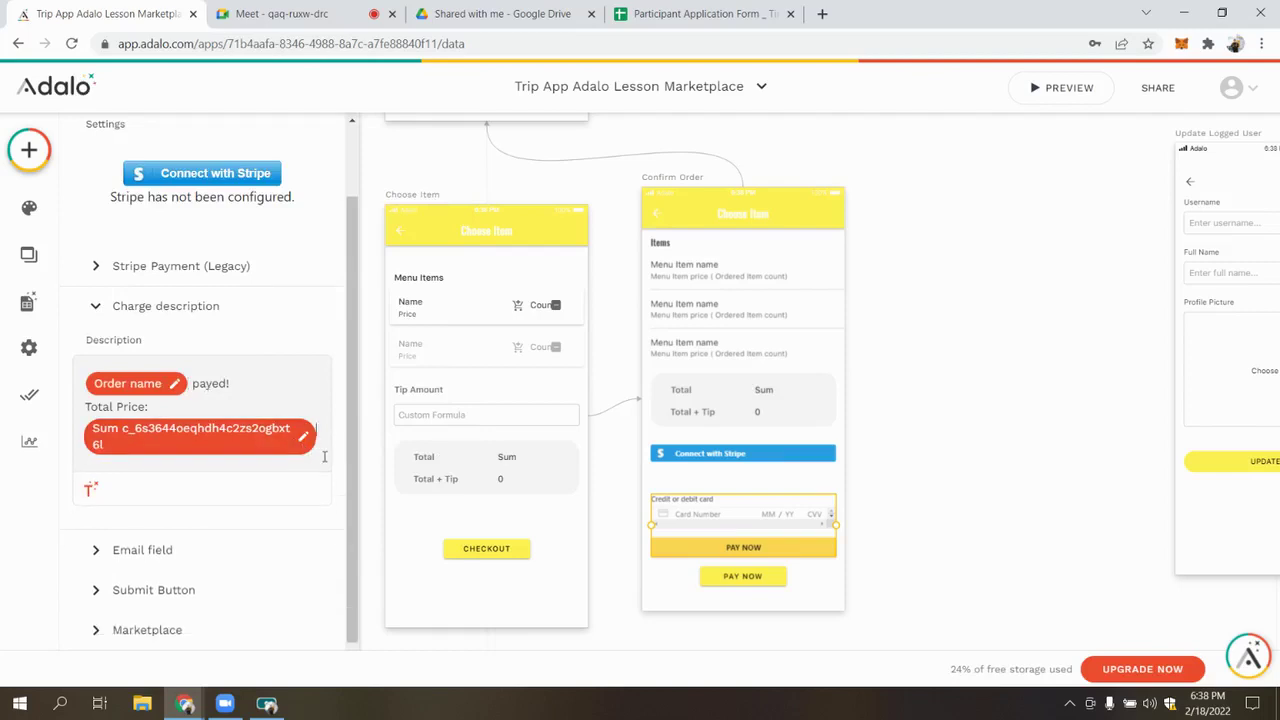
pyautogui.press('BackSpace')
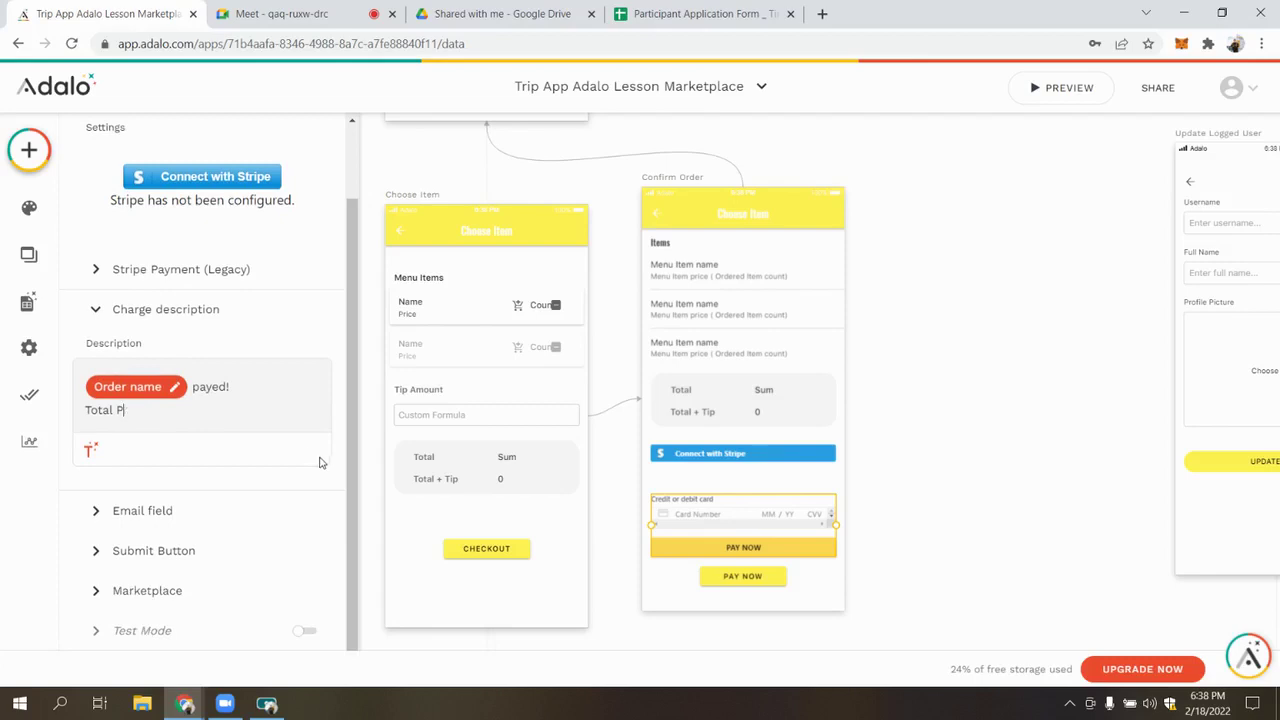
pyautogui.press('BackSpace')
pyautogui.press('BackSpace')
pyautogui.press('BackSpace')
pyautogui.press('BackSpace')
pyautogui.press('BackSpace')
pyautogui.press('BackSpace')
pyautogui.press('BackSpace')
pyautogui.press('BackSpace')
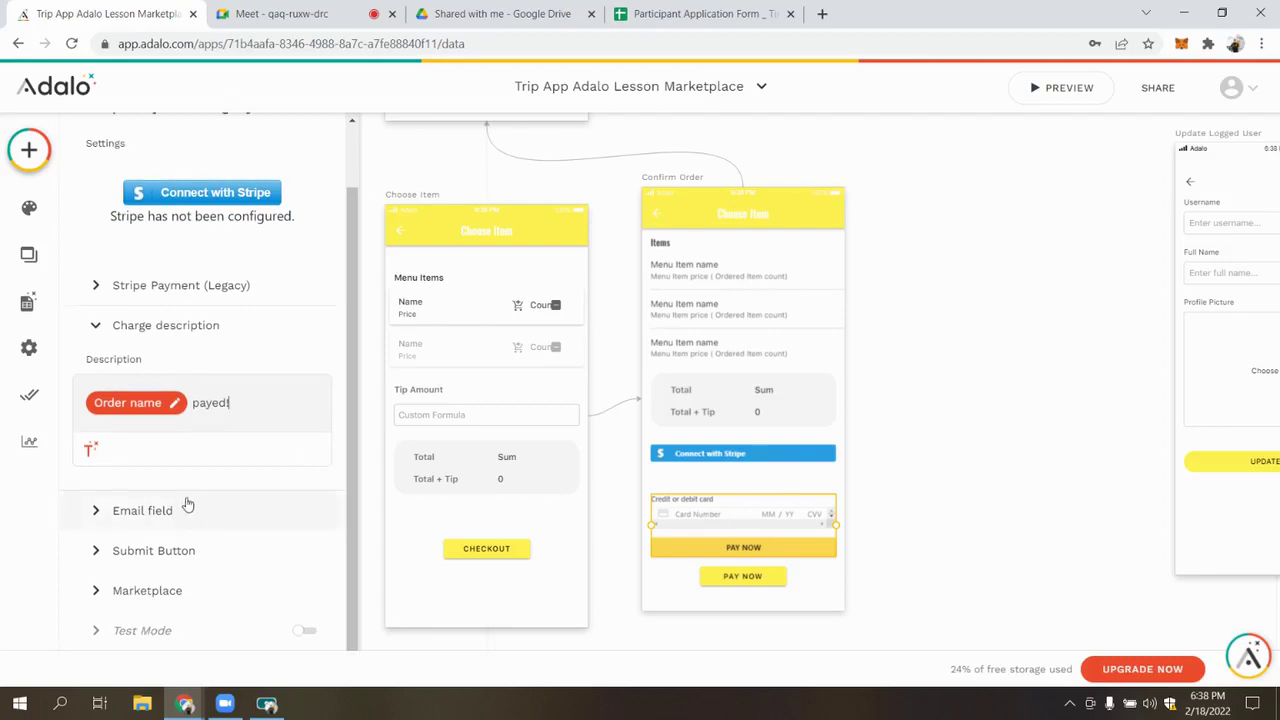
# Delete the empty Update action from the Submit Button's after-payment actions
pyautogui.click(180, 510)
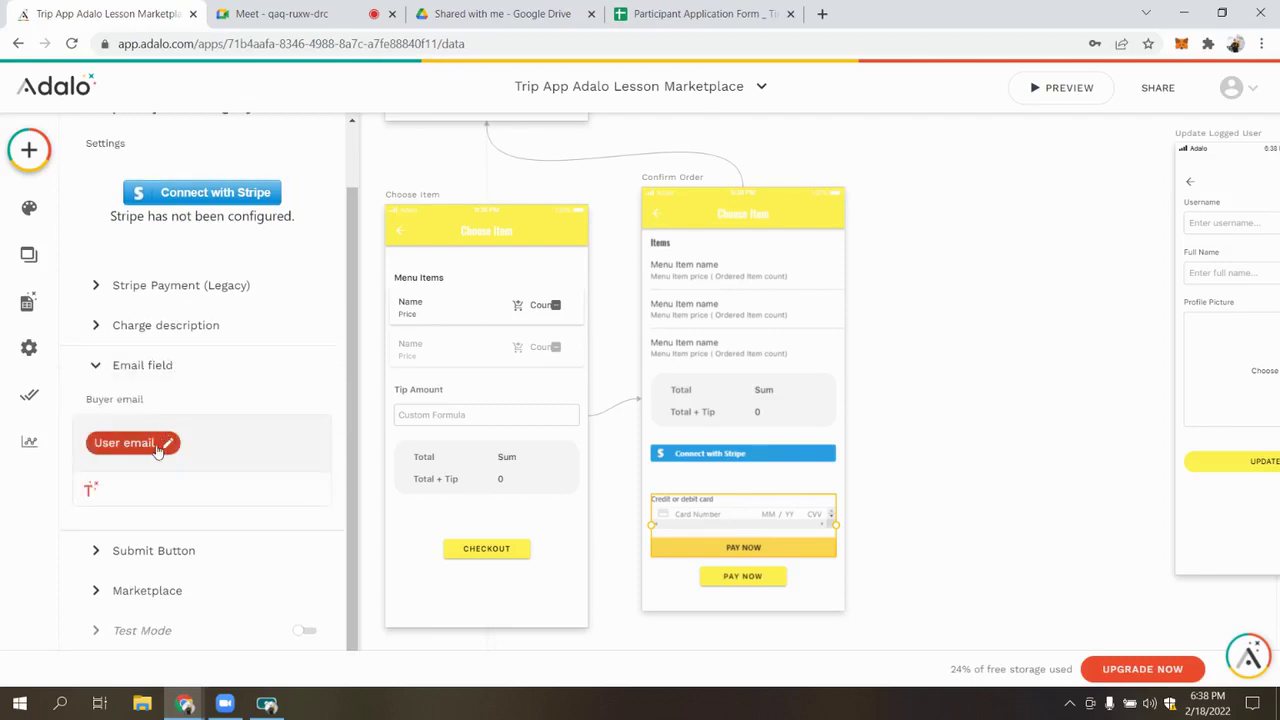
pyautogui.click(194, 540)
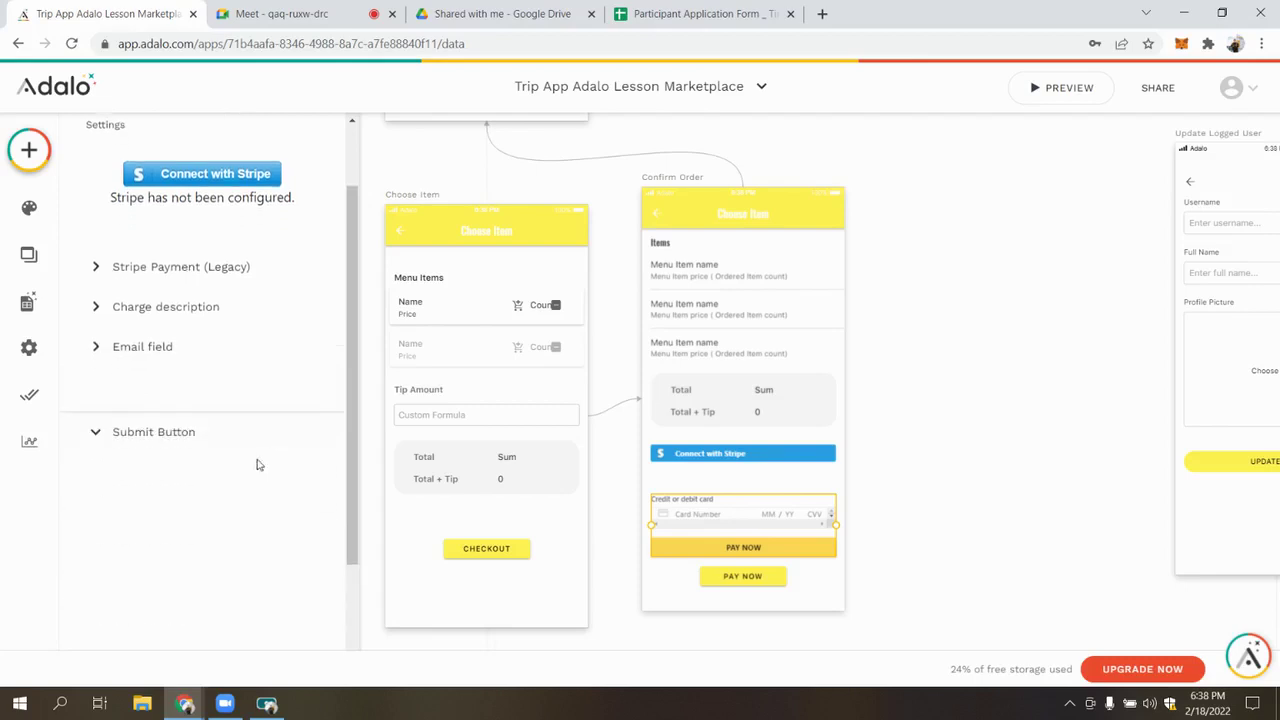
pyautogui.click(305, 392)
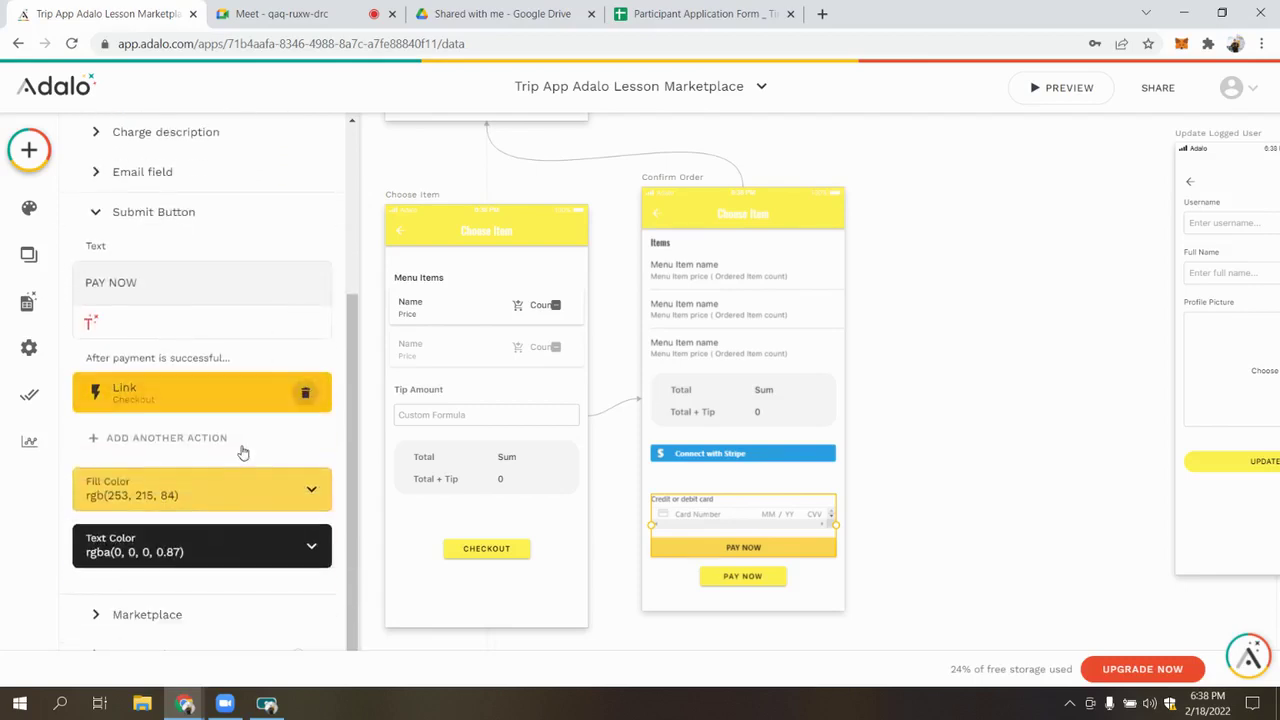
pyautogui.click(190, 442)
# Add an Update Current Order action that sets Is Paid? to True
pyautogui.moveTo(228, 222)
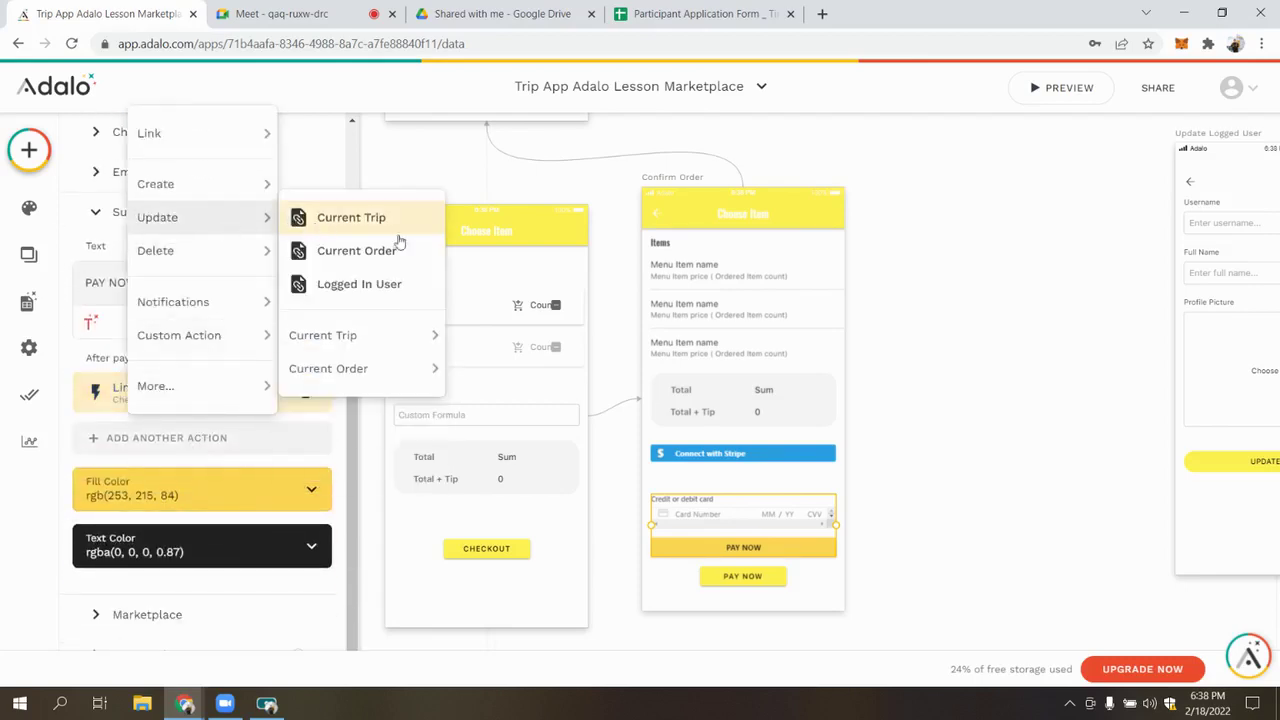
pyautogui.click(356, 251)
pyautogui.scroll(-5, 200, 440)
pyautogui.scroll(2, 164, 378)
pyautogui.click(170, 305)
pyautogui.click(170, 355)
# Set the update's Total Price to the ordered items' Sum Price
pyautogui.scroll(1, 179, 203)
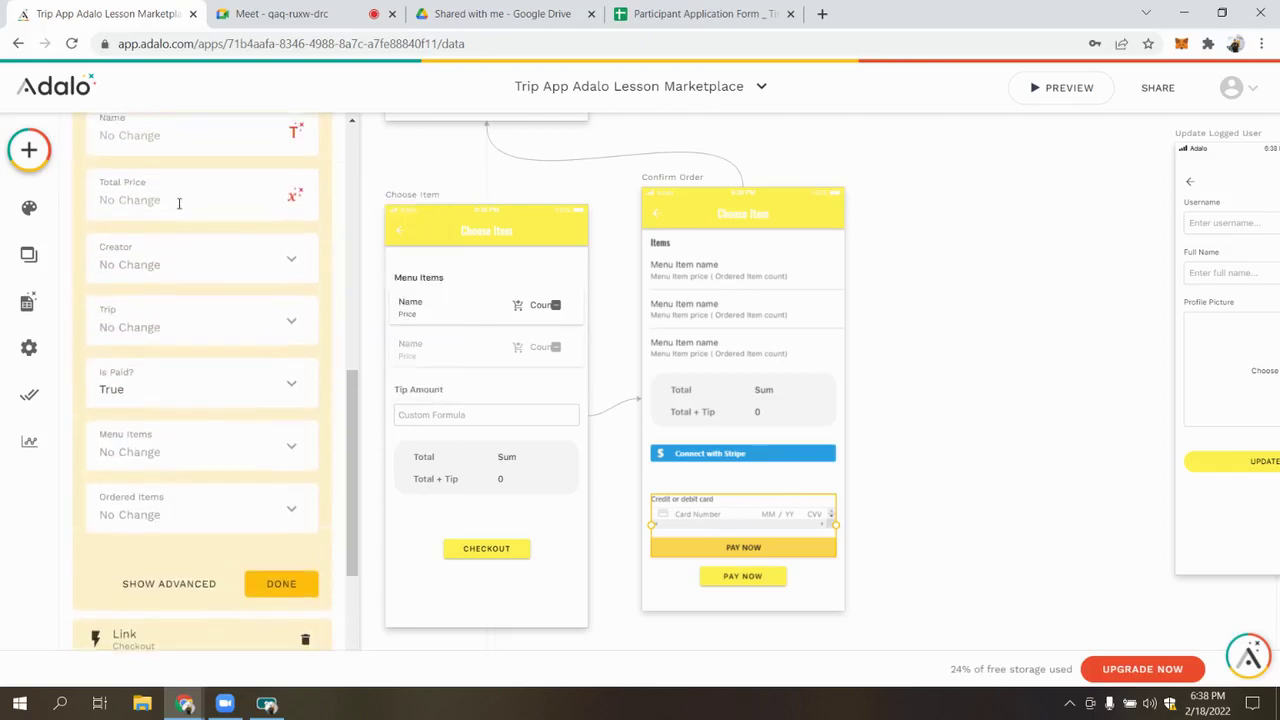
pyautogui.click(296, 200)
pyautogui.moveTo(289, 276)
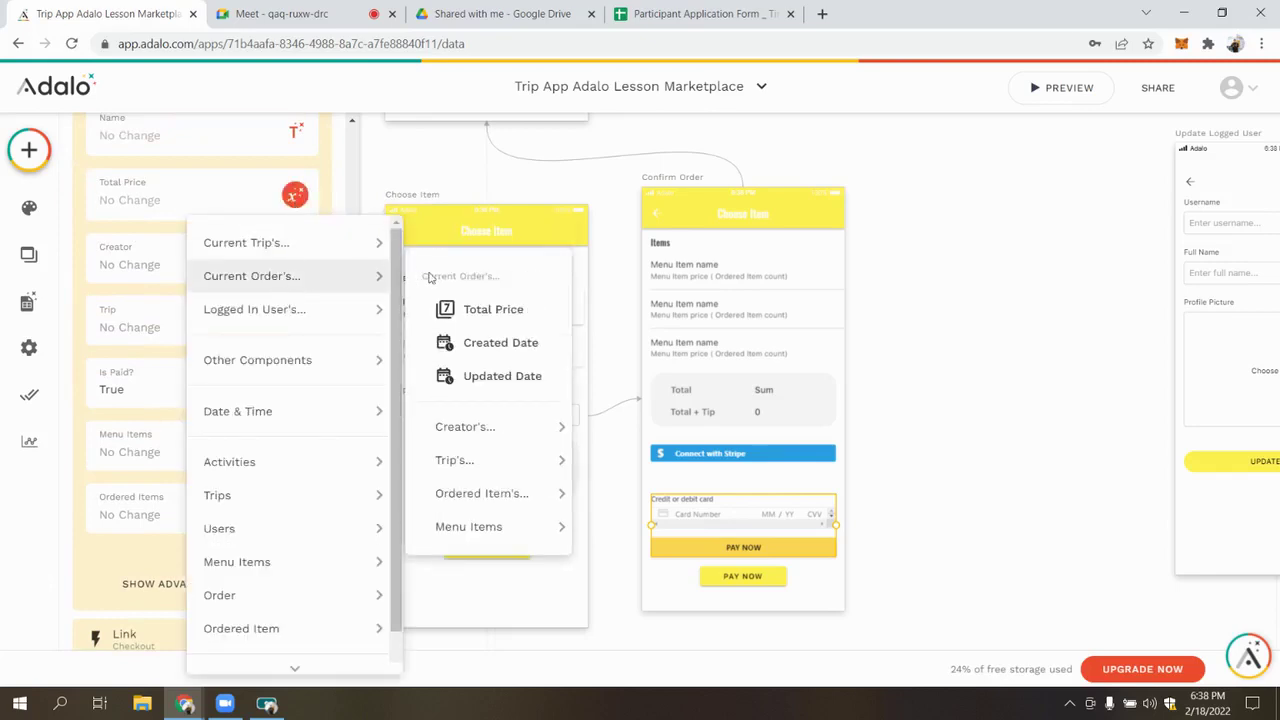
pyautogui.moveTo(526, 505)
pyautogui.moveTo(728, 580)
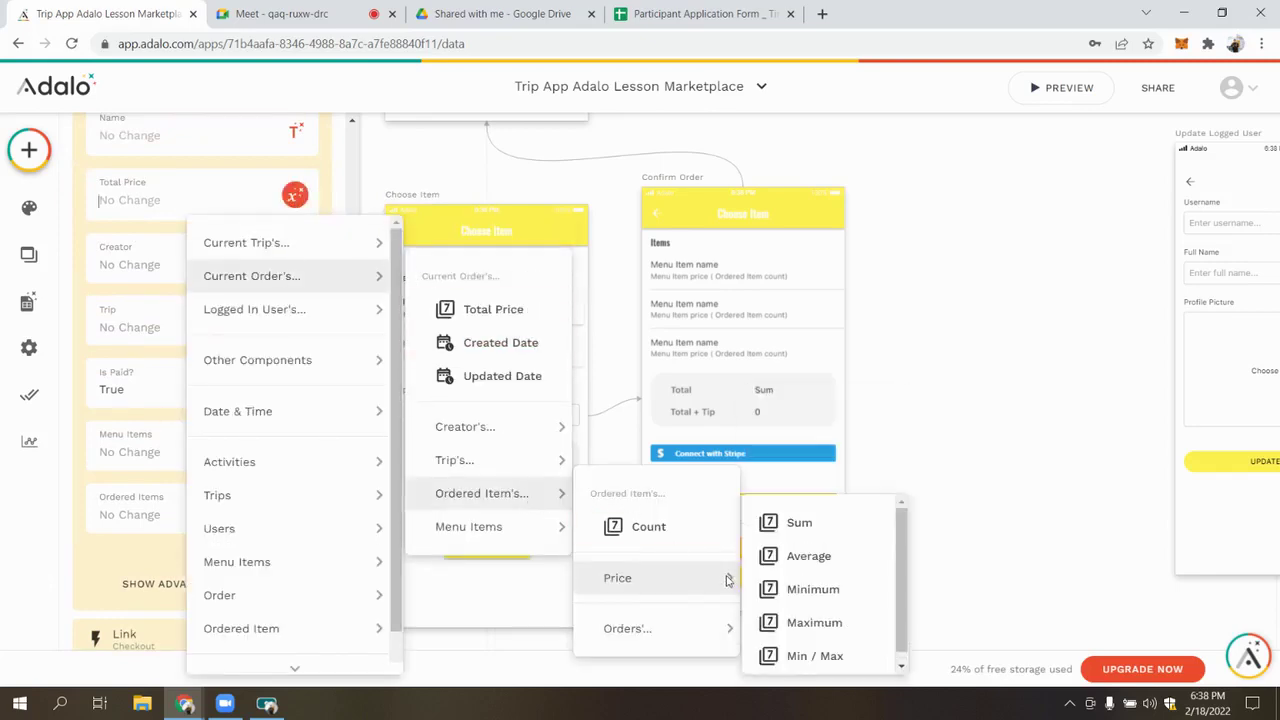
pyautogui.click(793, 523)
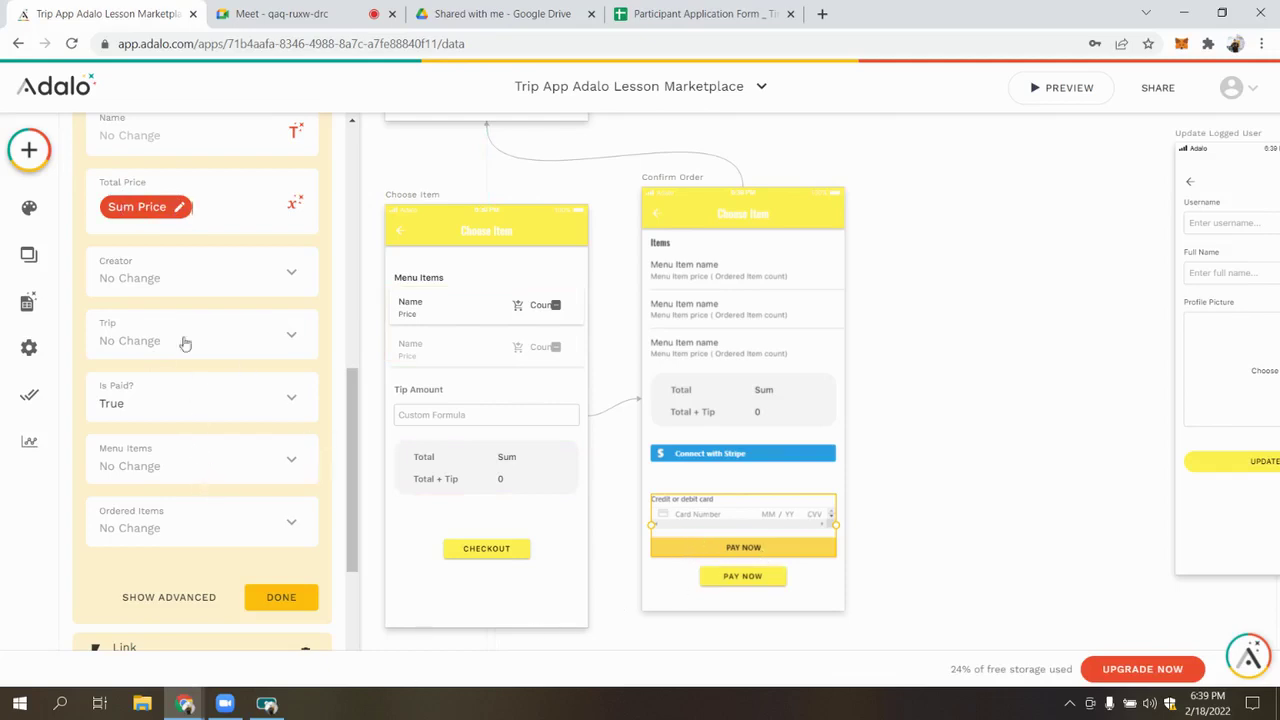
pyautogui.click(295, 204)
pyautogui.click(243, 214)
pyautogui.click(163, 200)
pyautogui.click(231, 213)
# Add the Choose Item Tip to Total Price and finish the update action
pyautogui.click(295, 204)
pyautogui.moveTo(297, 367)
pyautogui.moveTo(500, 367)
pyautogui.moveTo(660, 400)
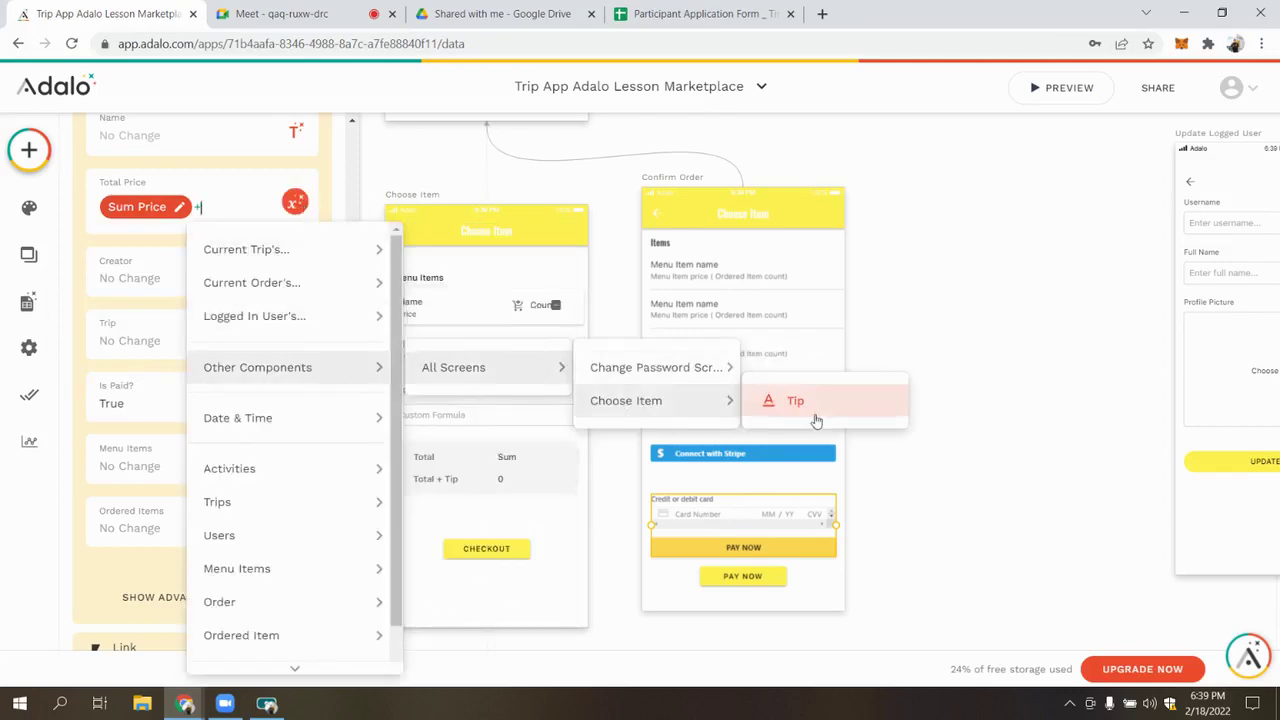
pyautogui.click(815, 405)
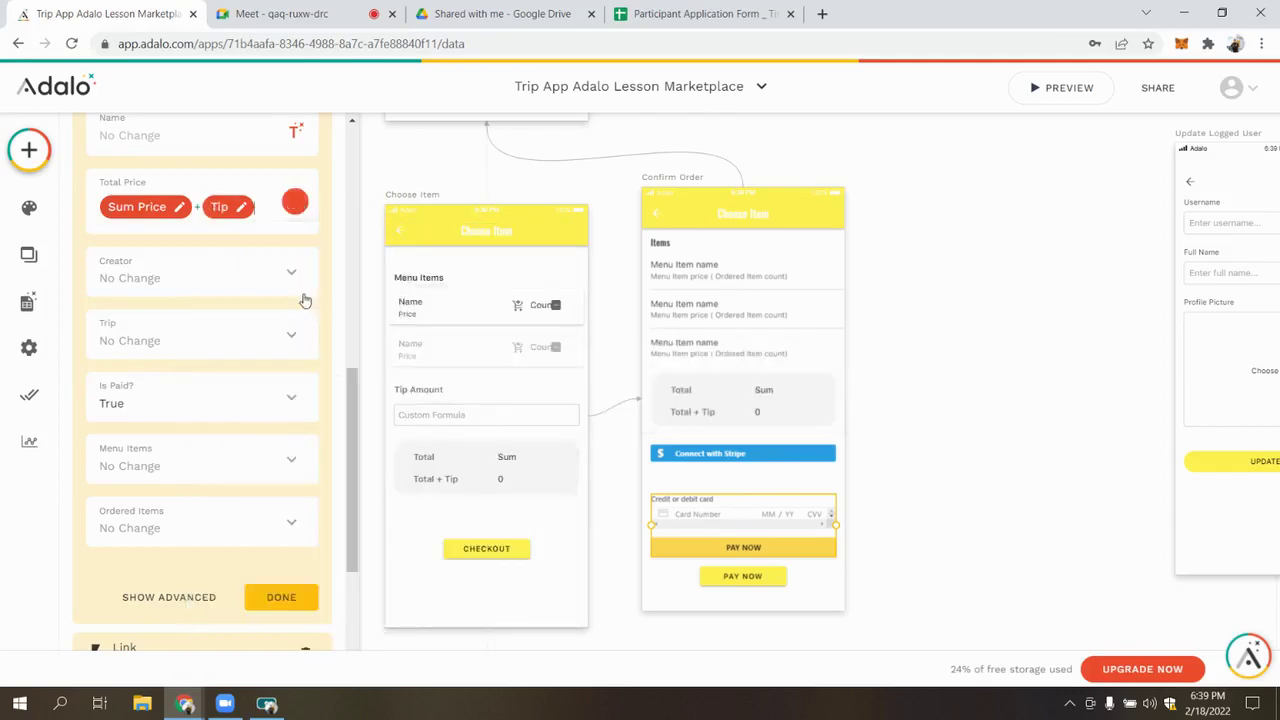
pyautogui.click(281, 594)
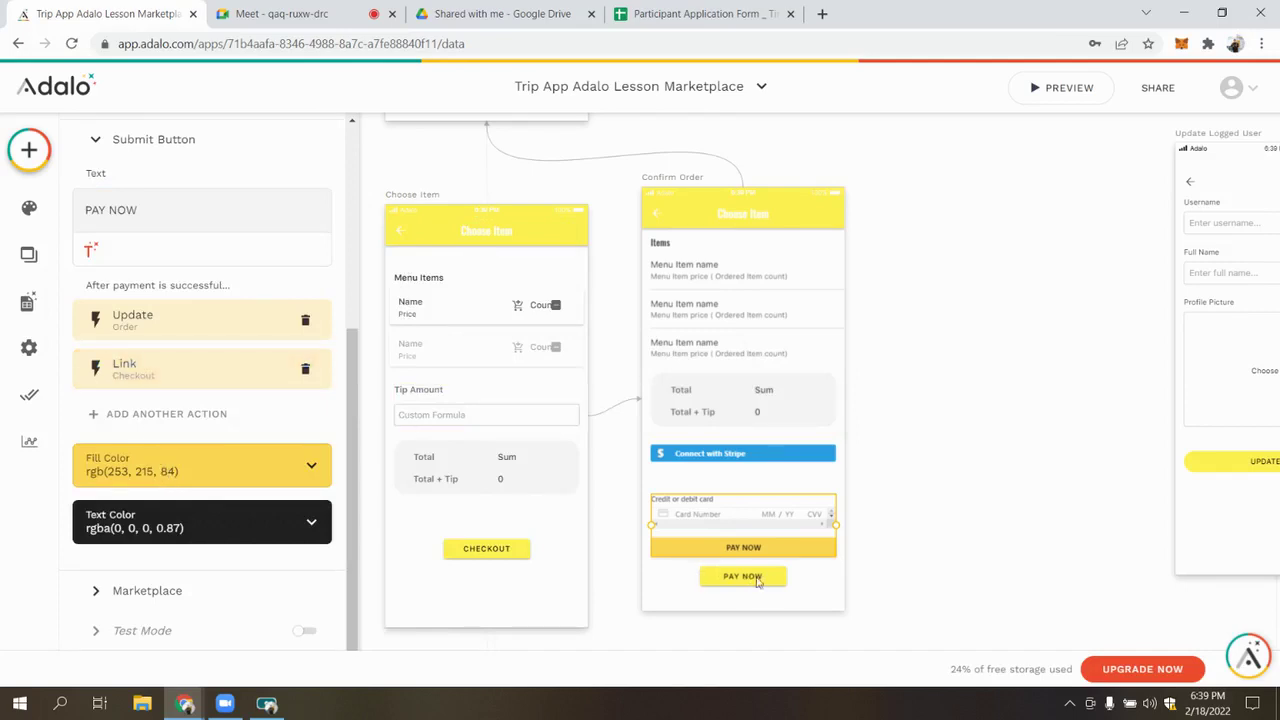
# On the second PAY NOW button, update Current Order with Is Paid? set to True
pyautogui.scroll(-2, 757, 582)
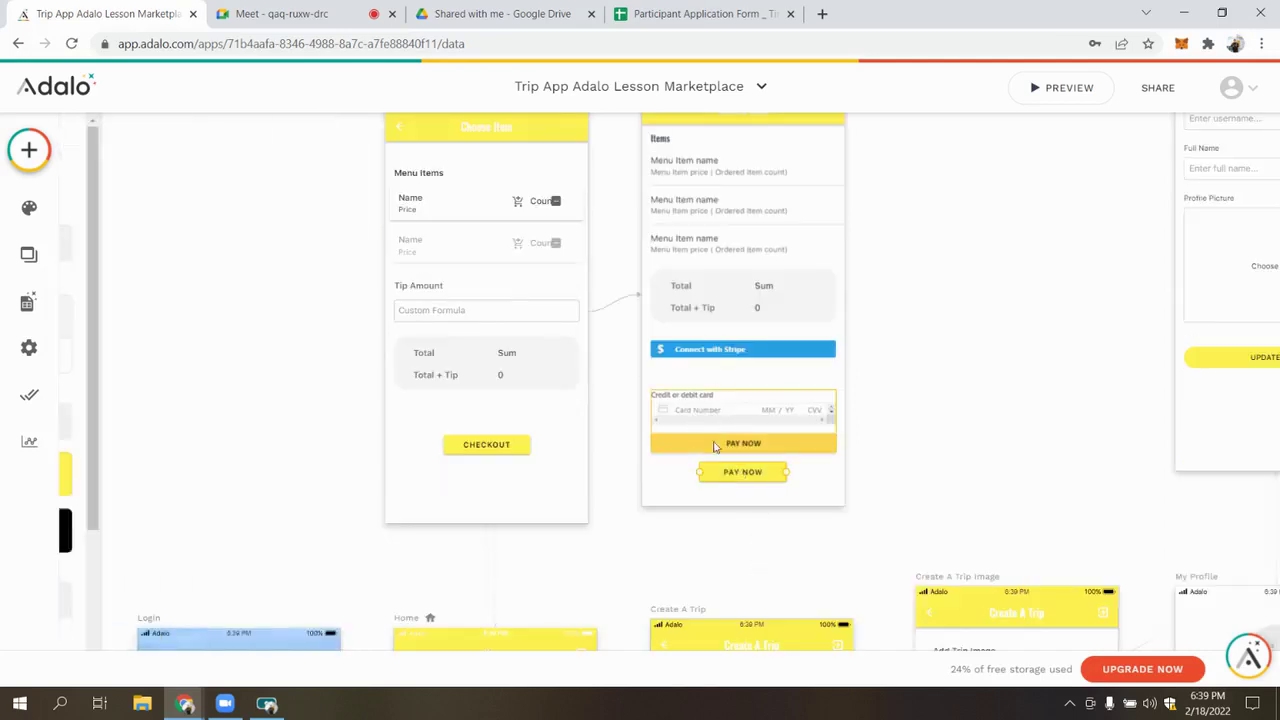
pyautogui.click(742, 472)
pyautogui.scroll(-3, 292, 298)
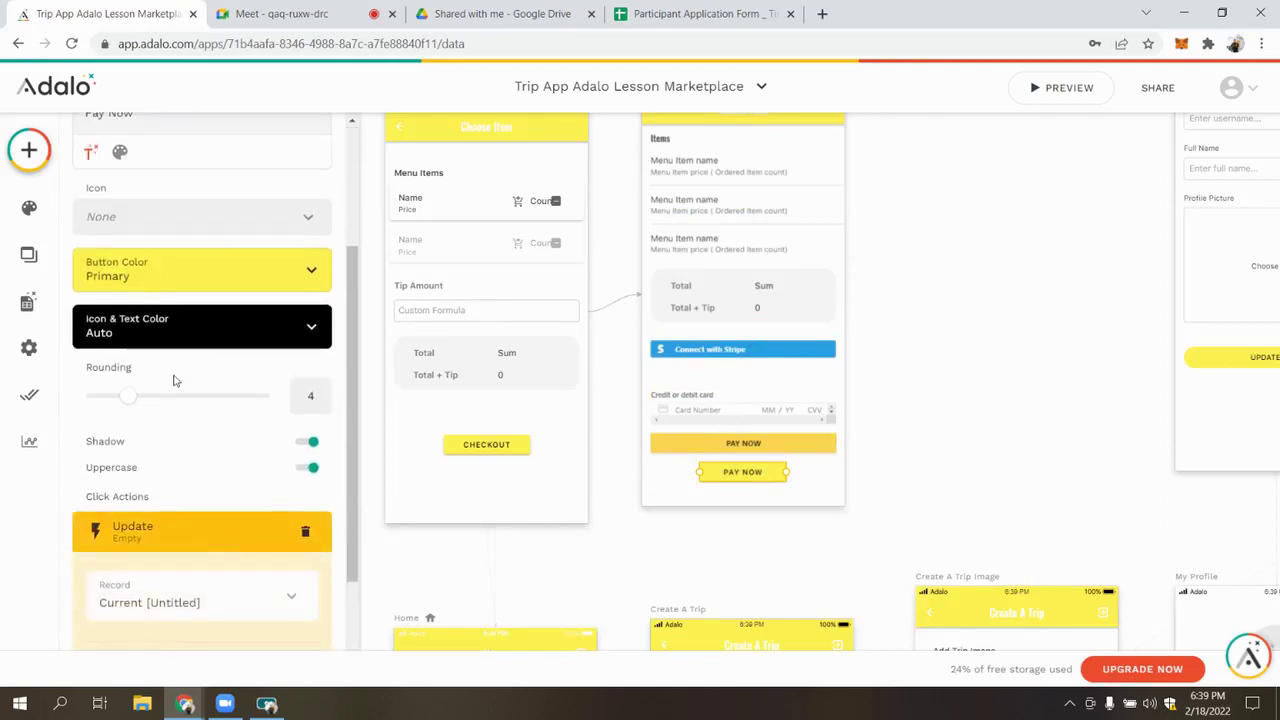
pyautogui.scroll(-3, 180, 400)
pyautogui.click(228, 453)
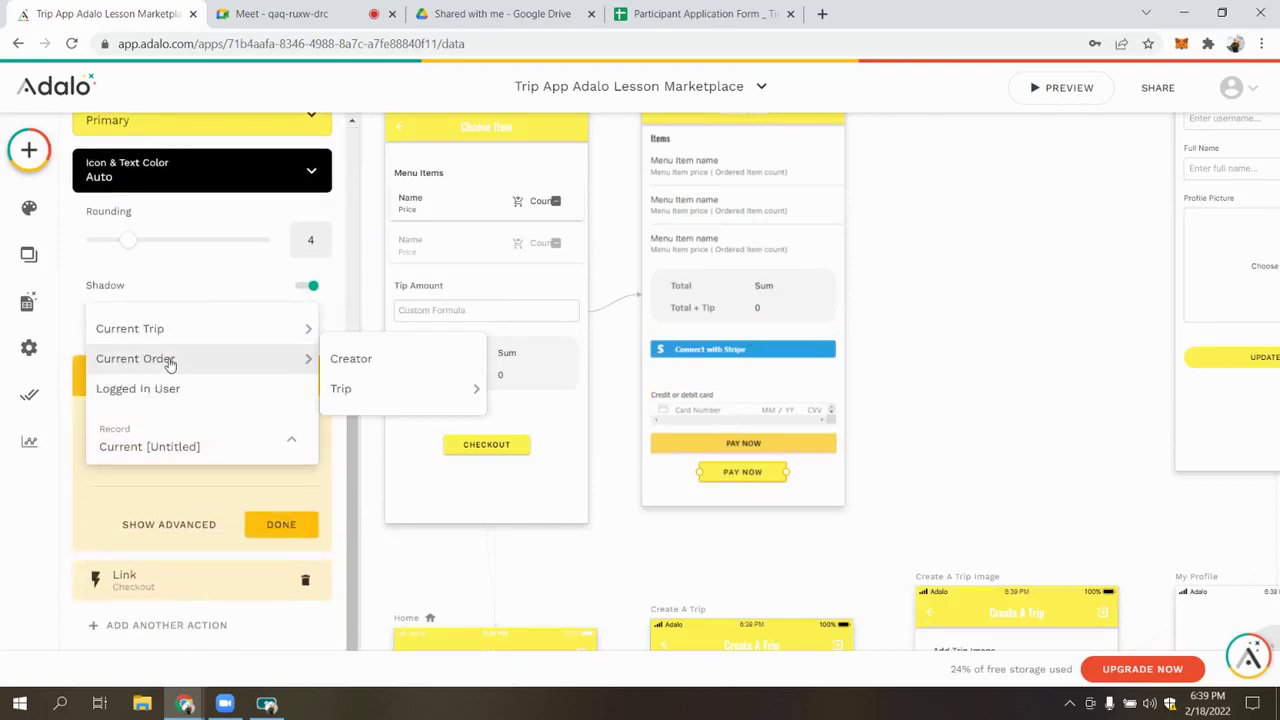
pyautogui.click(166, 363)
pyautogui.scroll(-3, 190, 450)
pyautogui.scroll(-2, 180, 470)
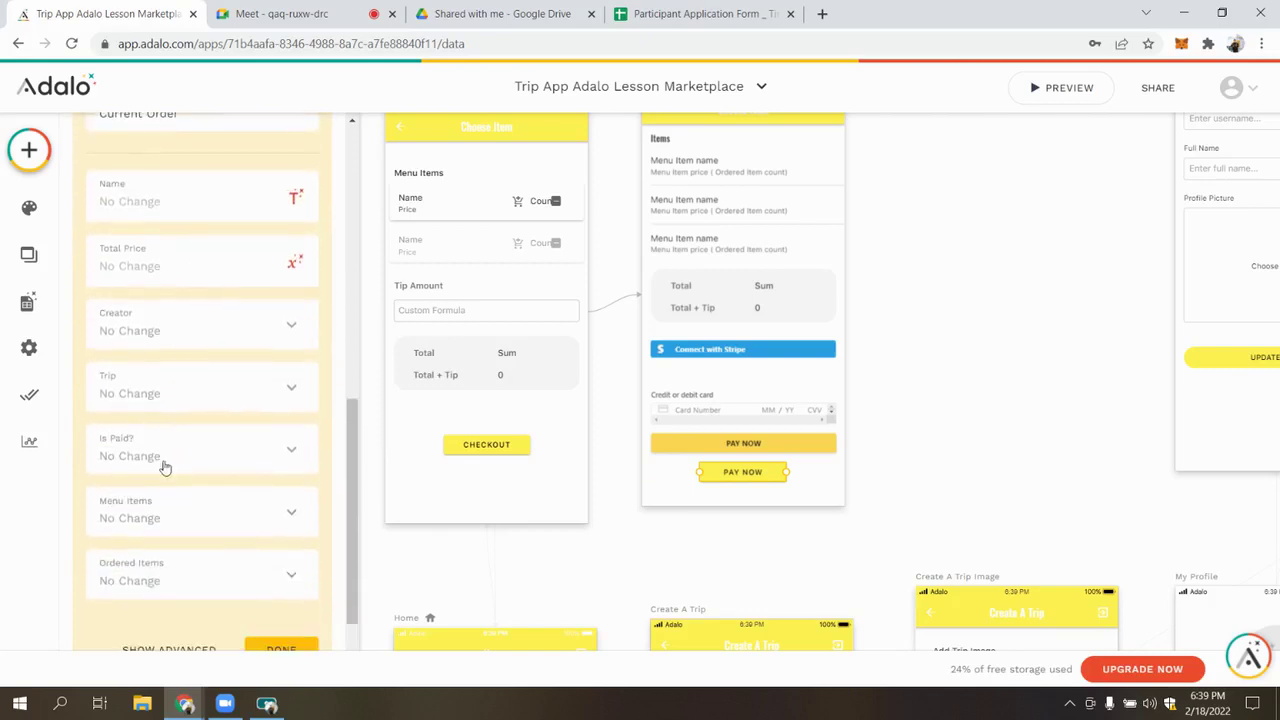
pyautogui.click(157, 456)
pyautogui.click(126, 254)
# Set Total Price to Sum Price plus the Choose Item screen's Tip
pyautogui.click(294, 262)
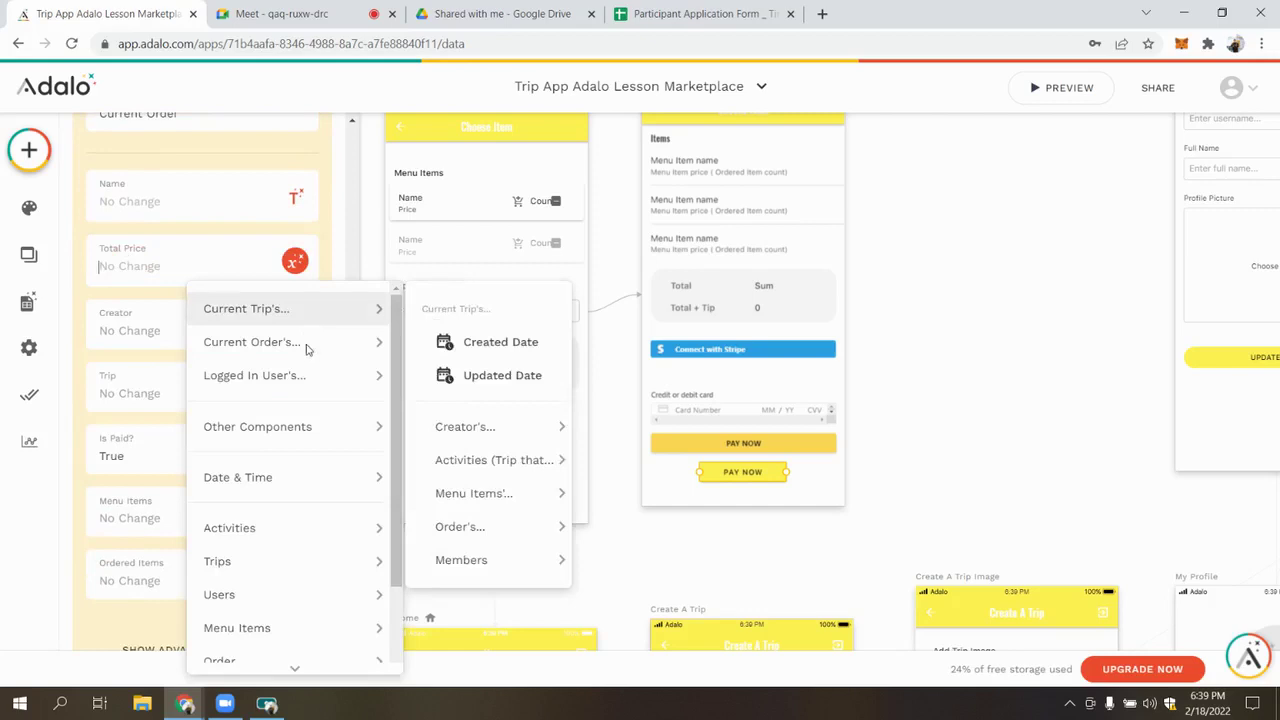
pyautogui.moveTo(300, 342)
pyautogui.moveTo(519, 570)
pyautogui.moveTo(651, 600)
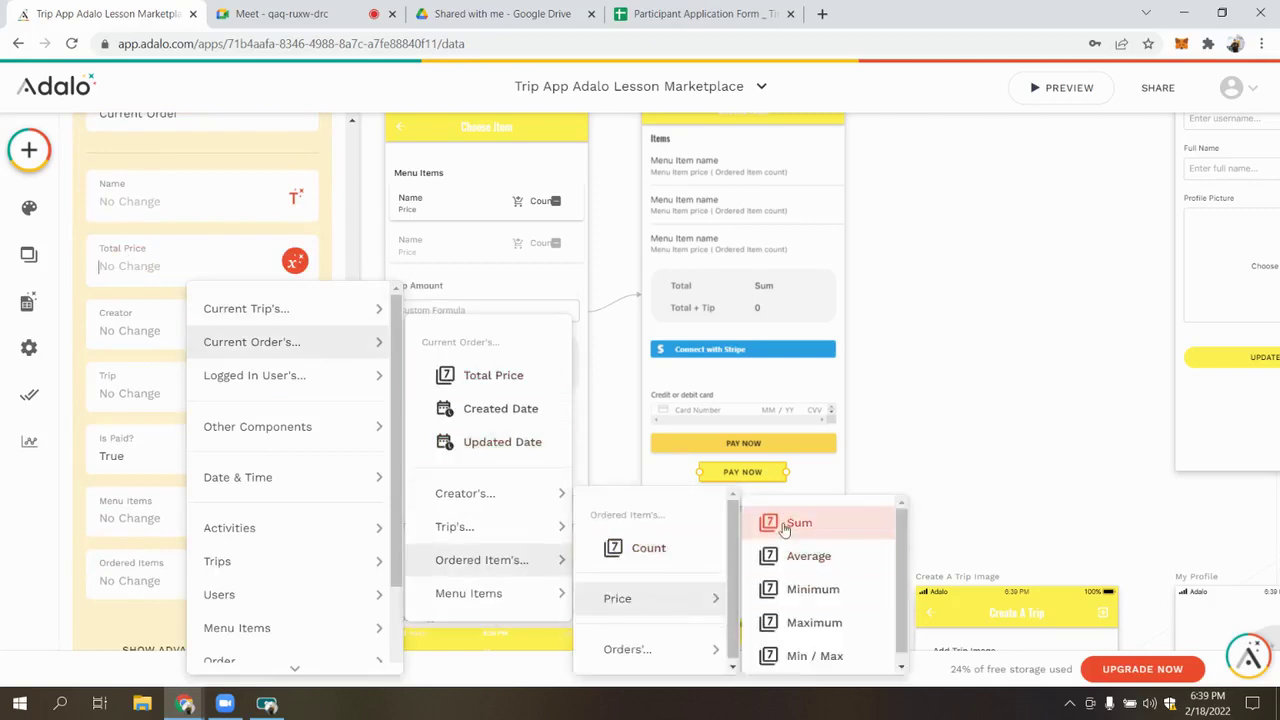
pyautogui.click(768, 520)
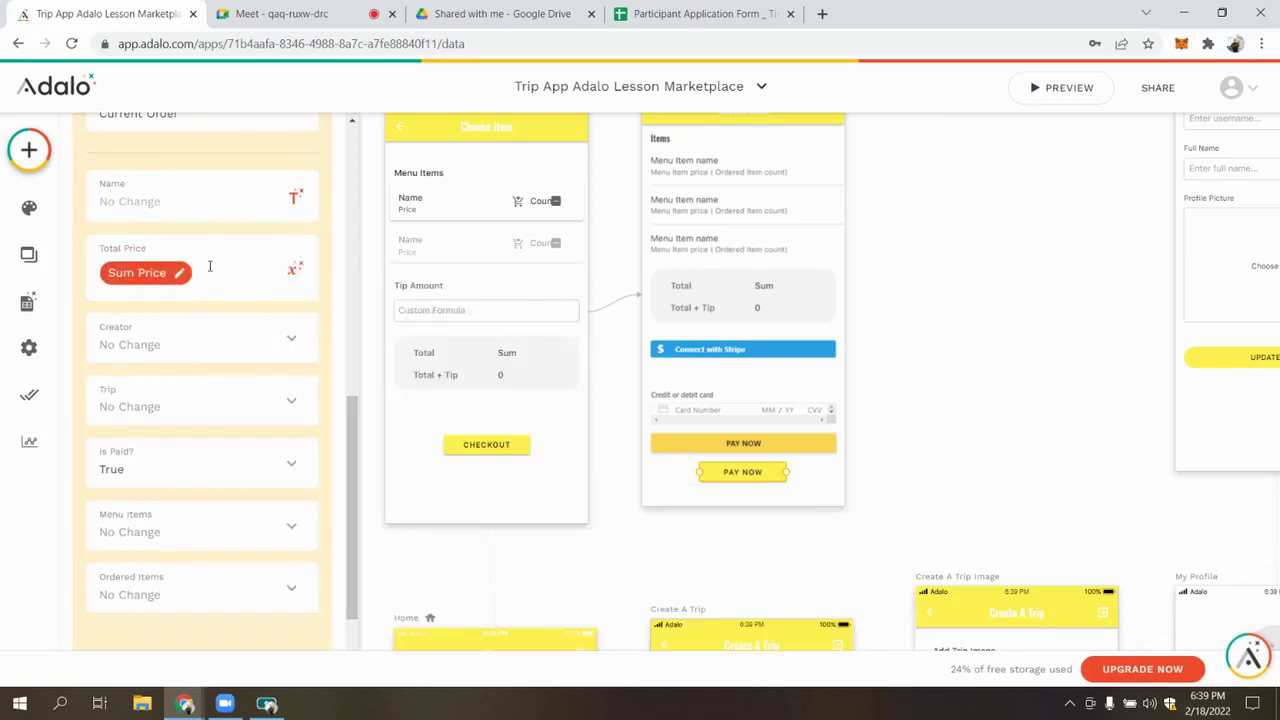
pyautogui.click(294, 268)
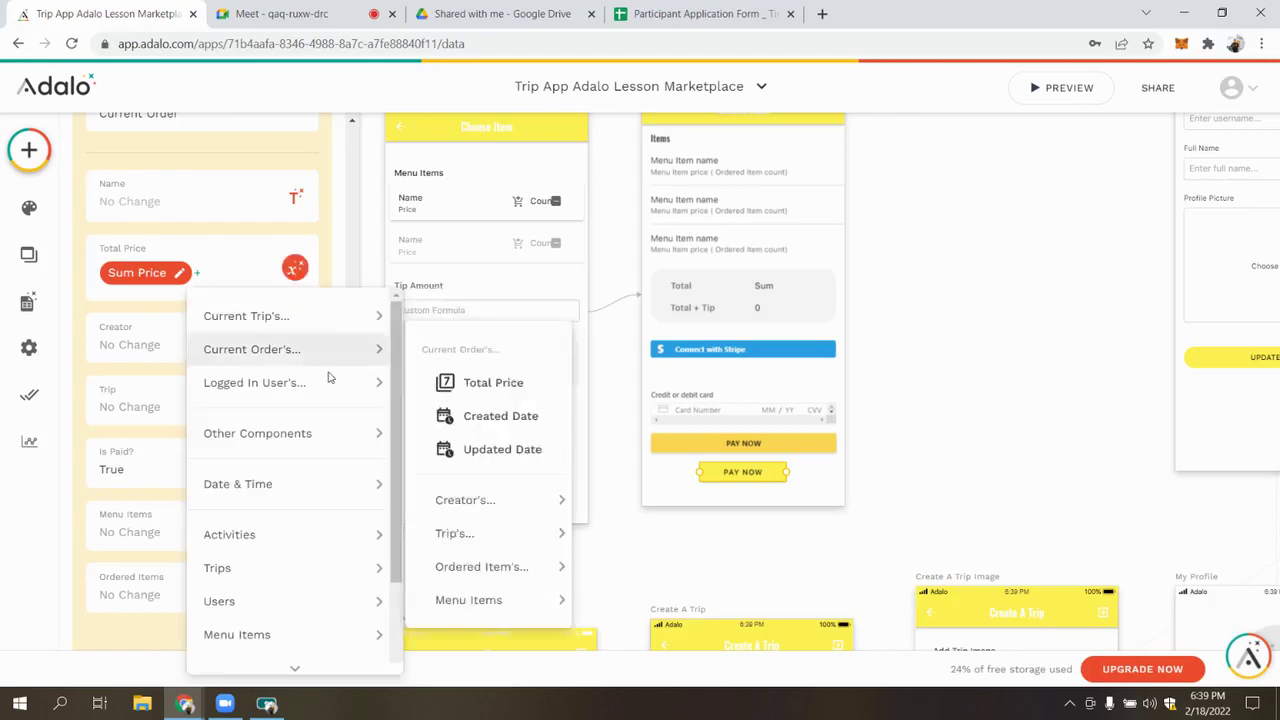
pyautogui.moveTo(293, 470)
pyautogui.moveTo(293, 436)
pyautogui.moveTo(480, 433)
pyautogui.moveTo(673, 470)
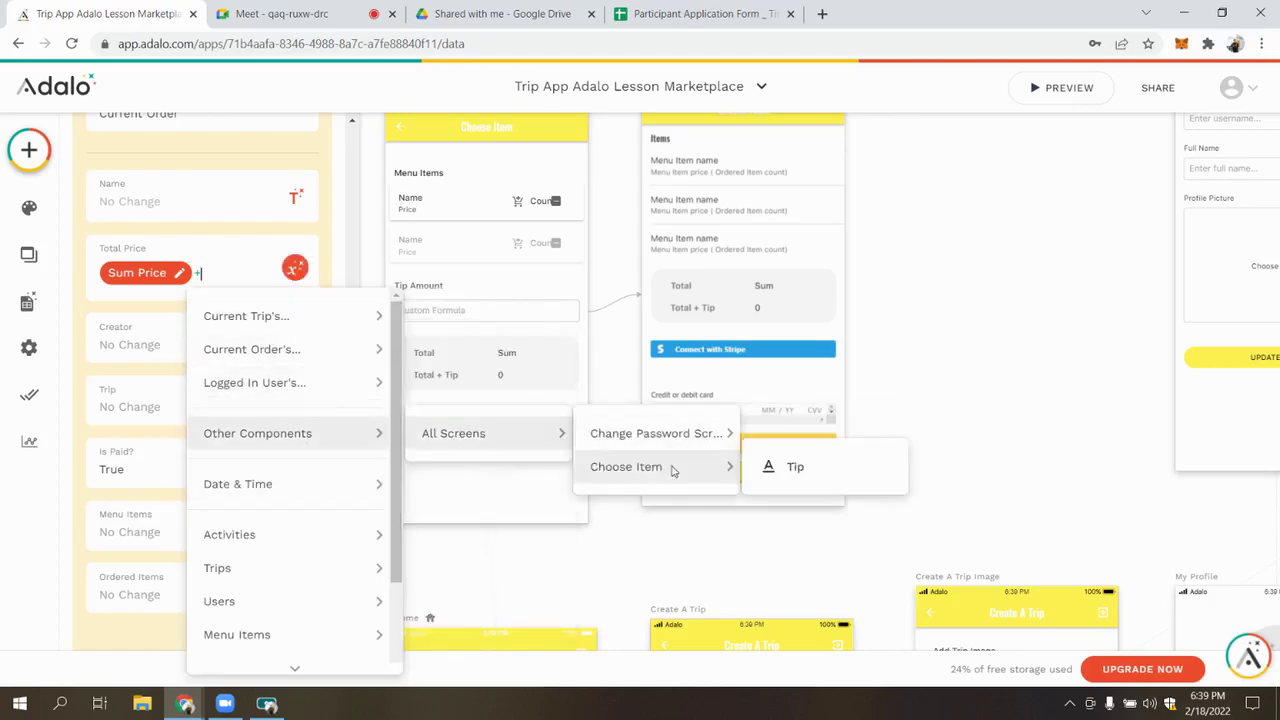
pyautogui.click(828, 470)
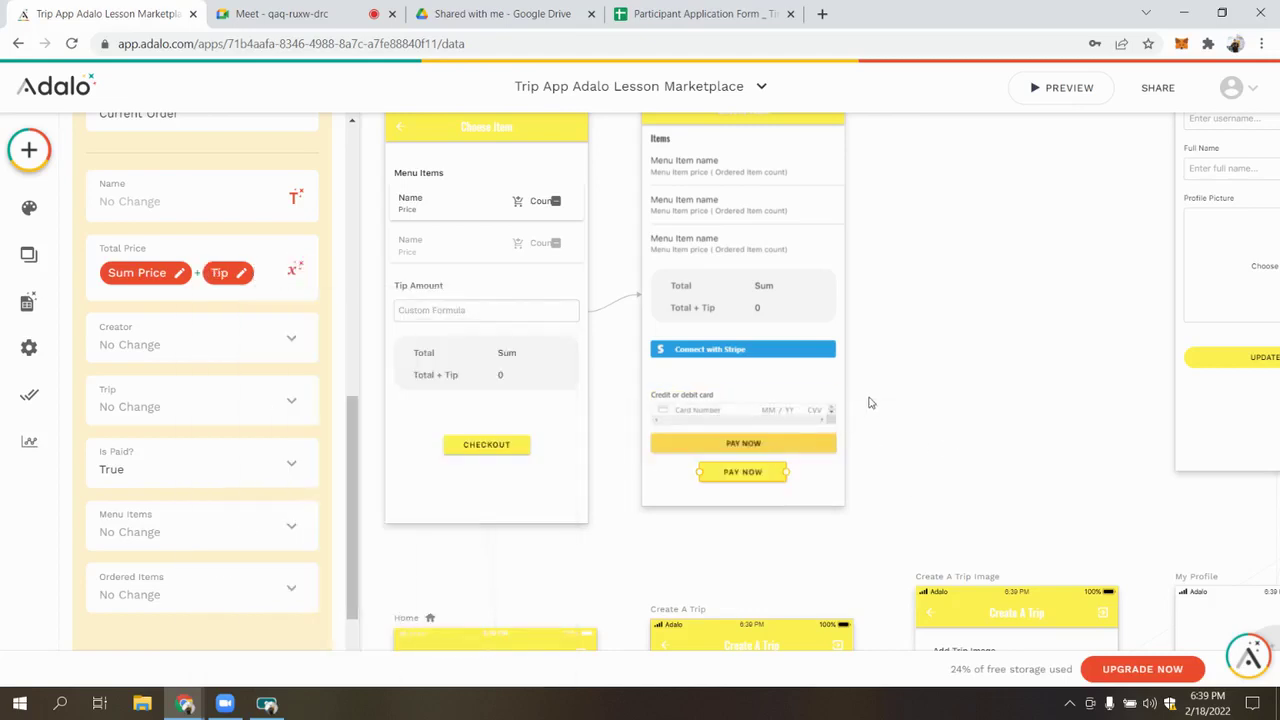
# Close the action settings panel and launch the app preview
pyautogui.click(870, 403)
pyautogui.scroll(-5, 870, 403)
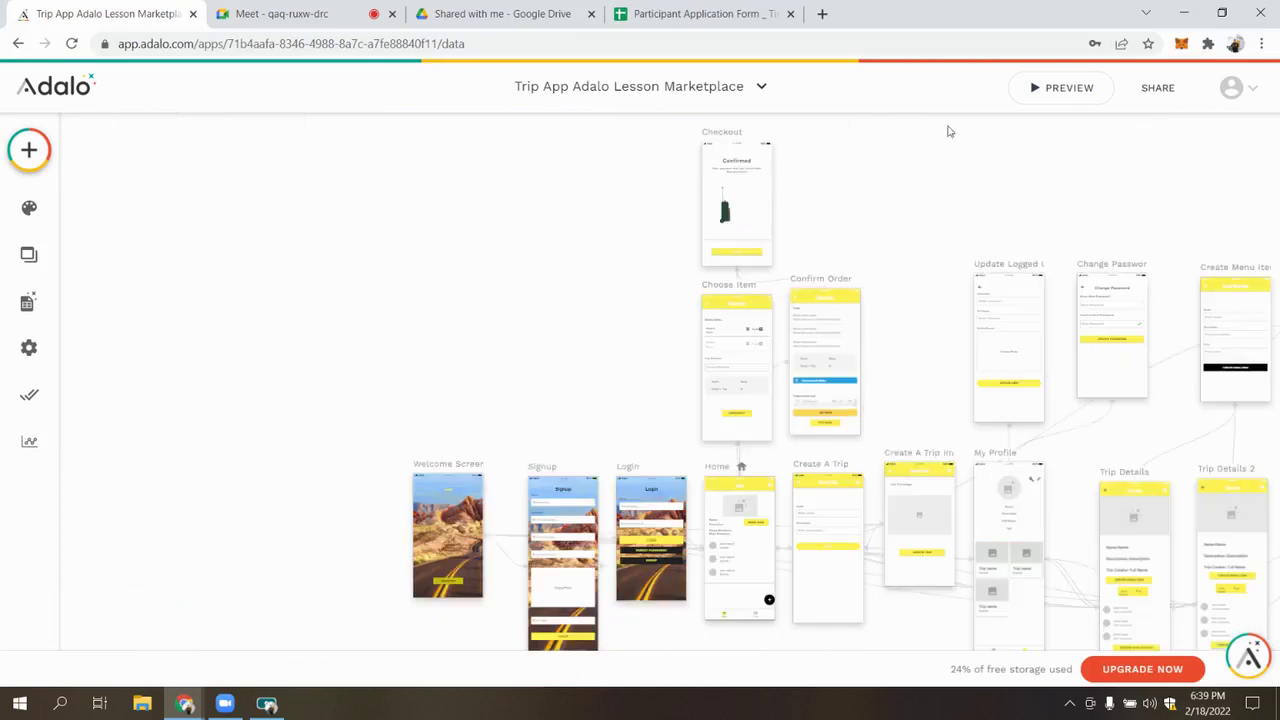
pyautogui.click(1065, 98)
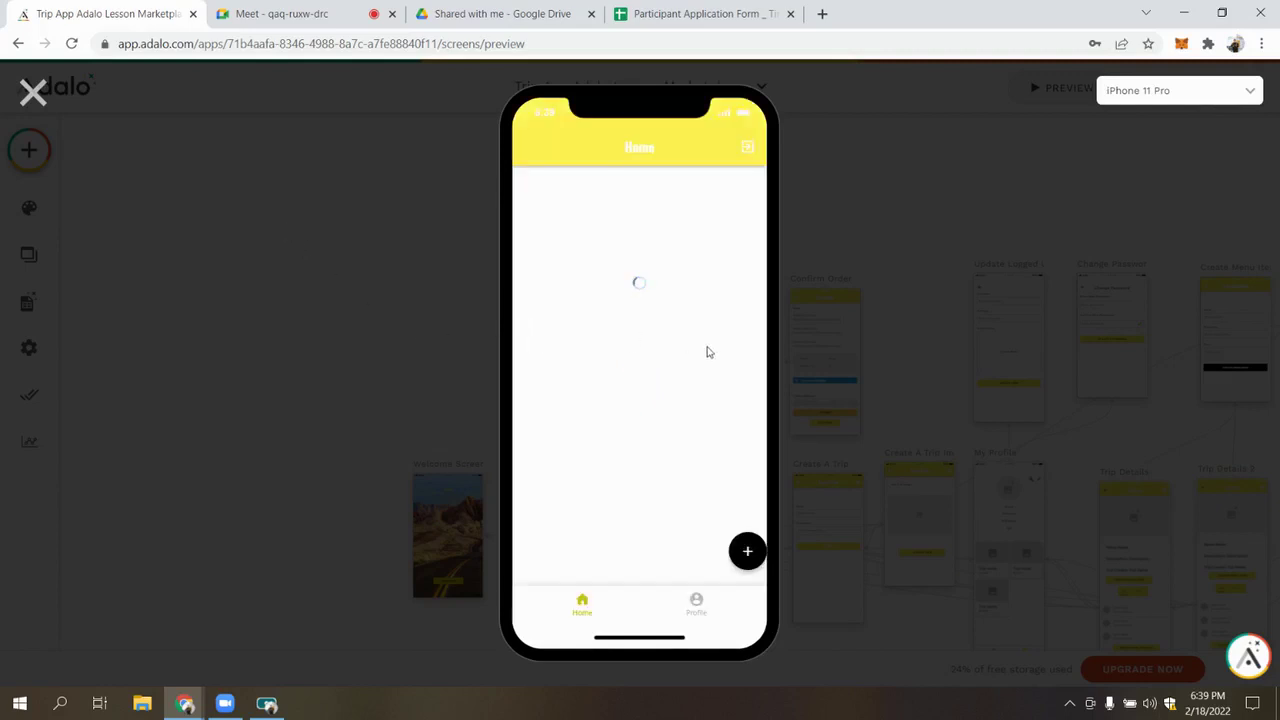
# Log out and sign in as a different test user with their email and password
pyautogui.click(754, 149)
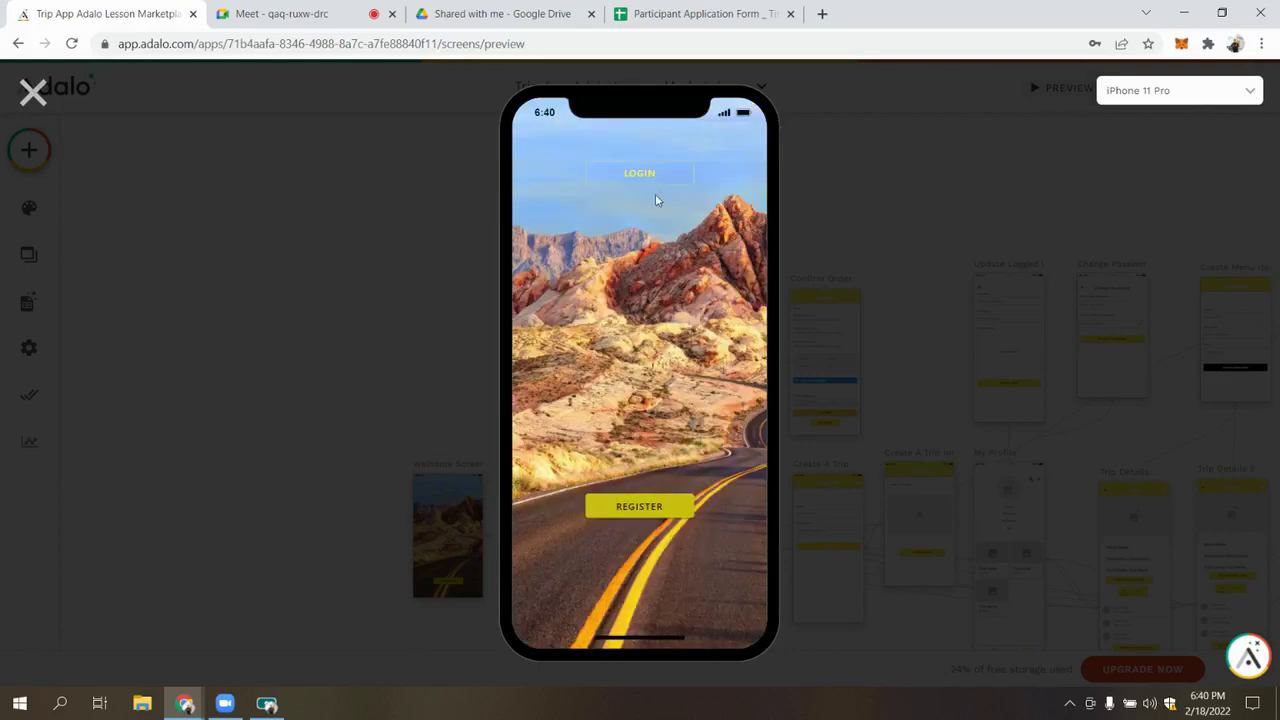
pyautogui.click(632, 176)
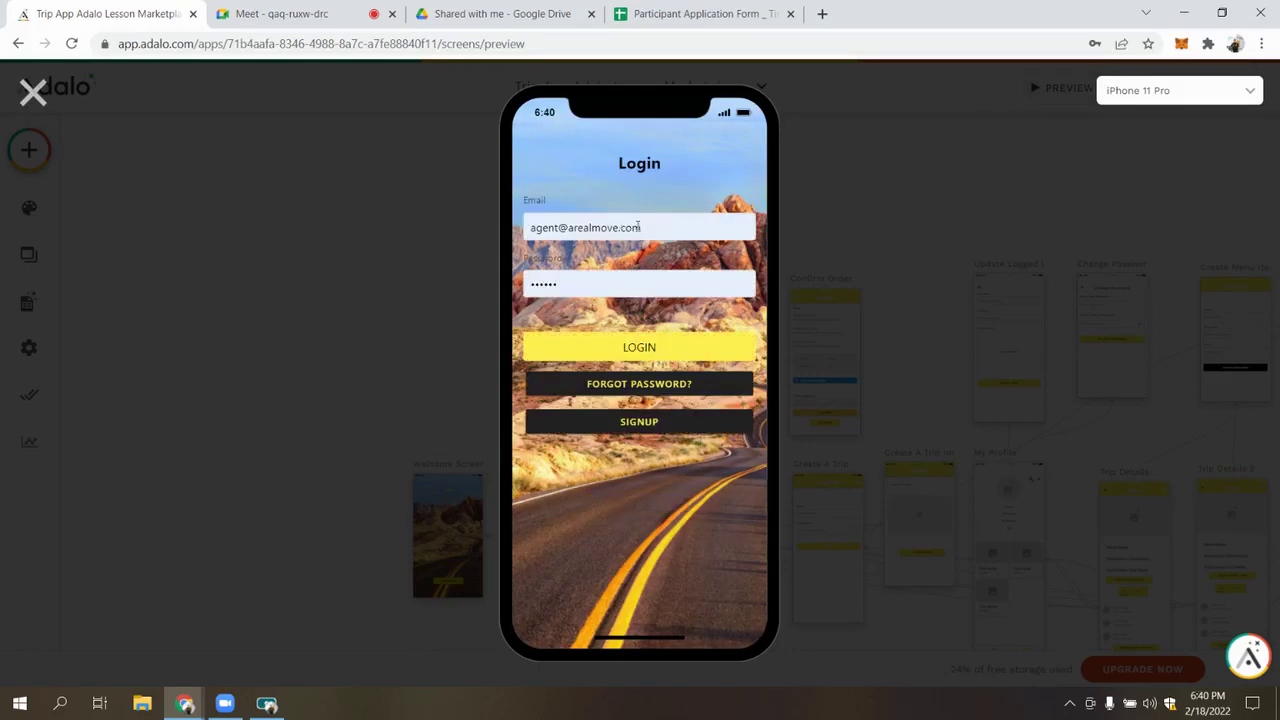
pyautogui.tripleClick(636, 228)
pyautogui.press('BackSpace')
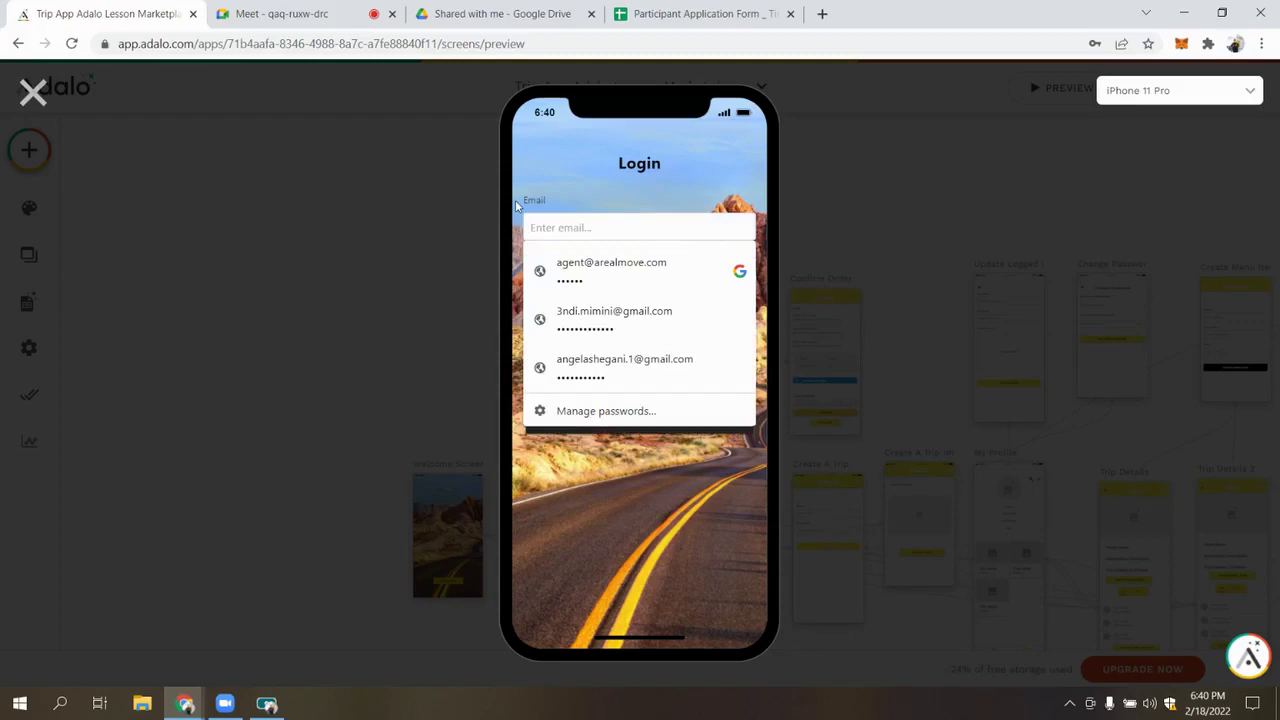
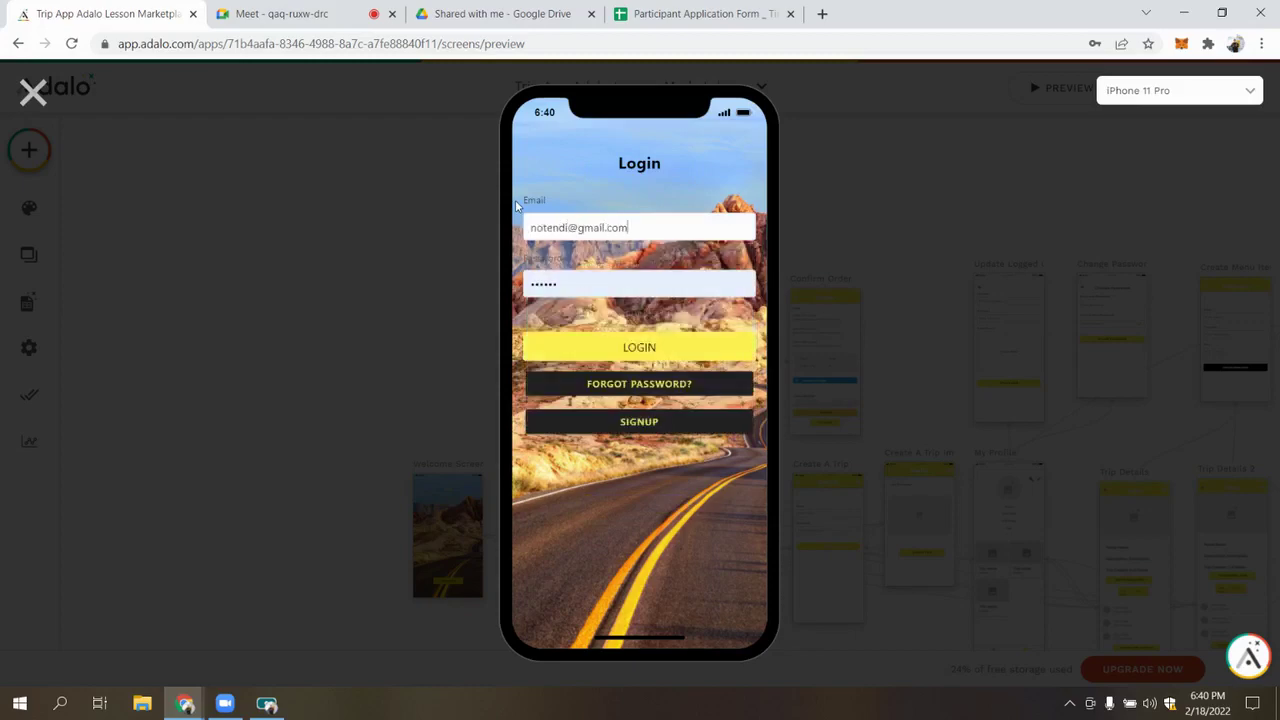
pyautogui.press('Tab')
pyautogui.write('123')
pyautogui.press('Return')
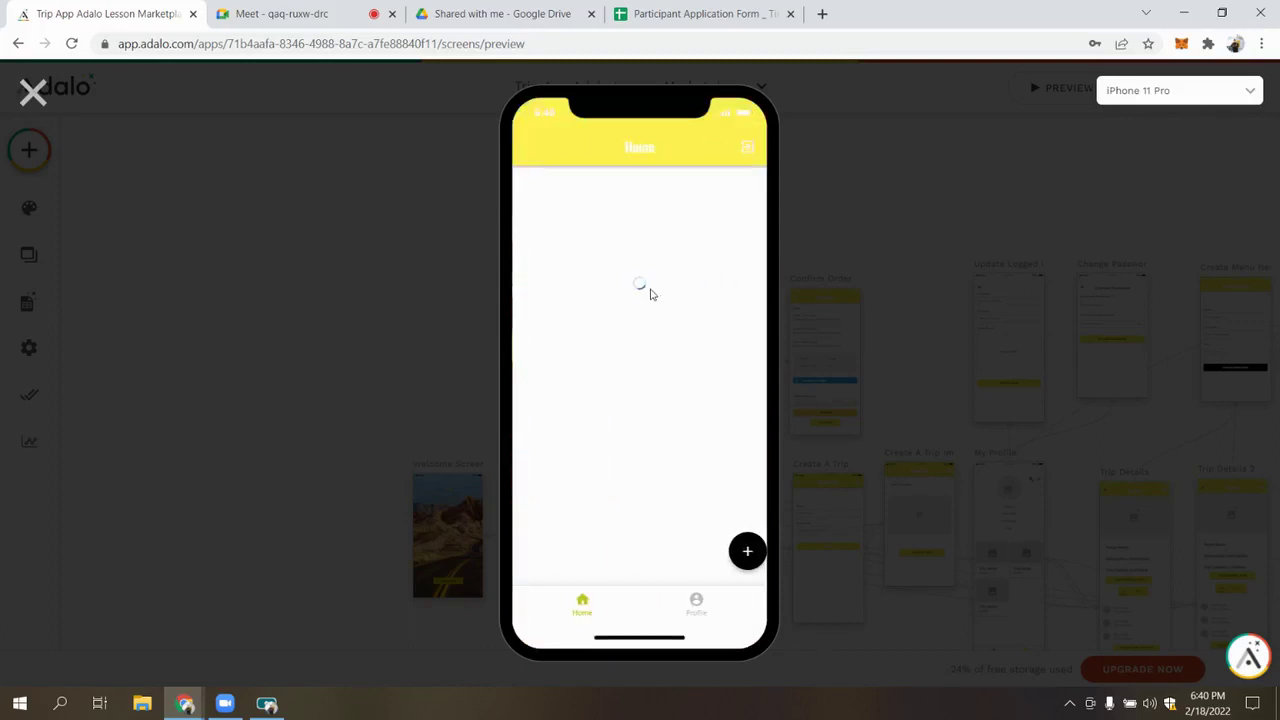
# From the profile, open the Create Menu Item form for Trip To Barcelona
pyautogui.click(705, 614)
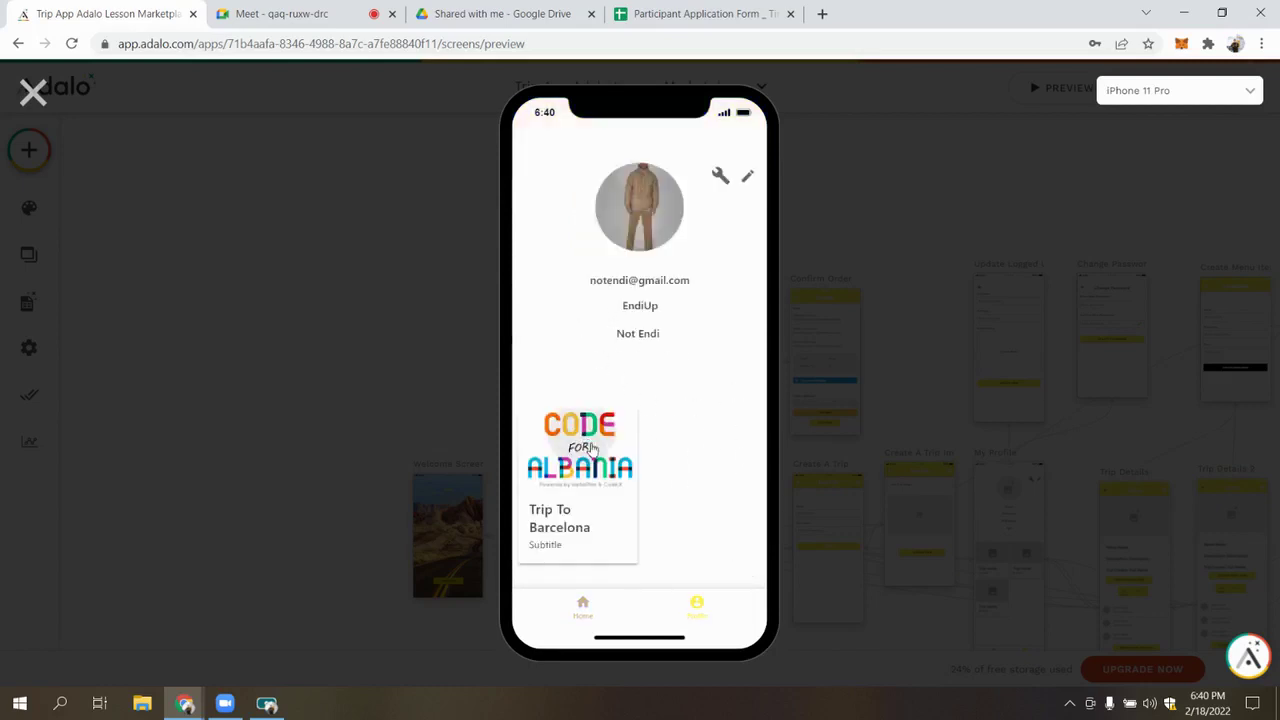
pyautogui.scroll(-1, 686, 380)
pyautogui.click(668, 413)
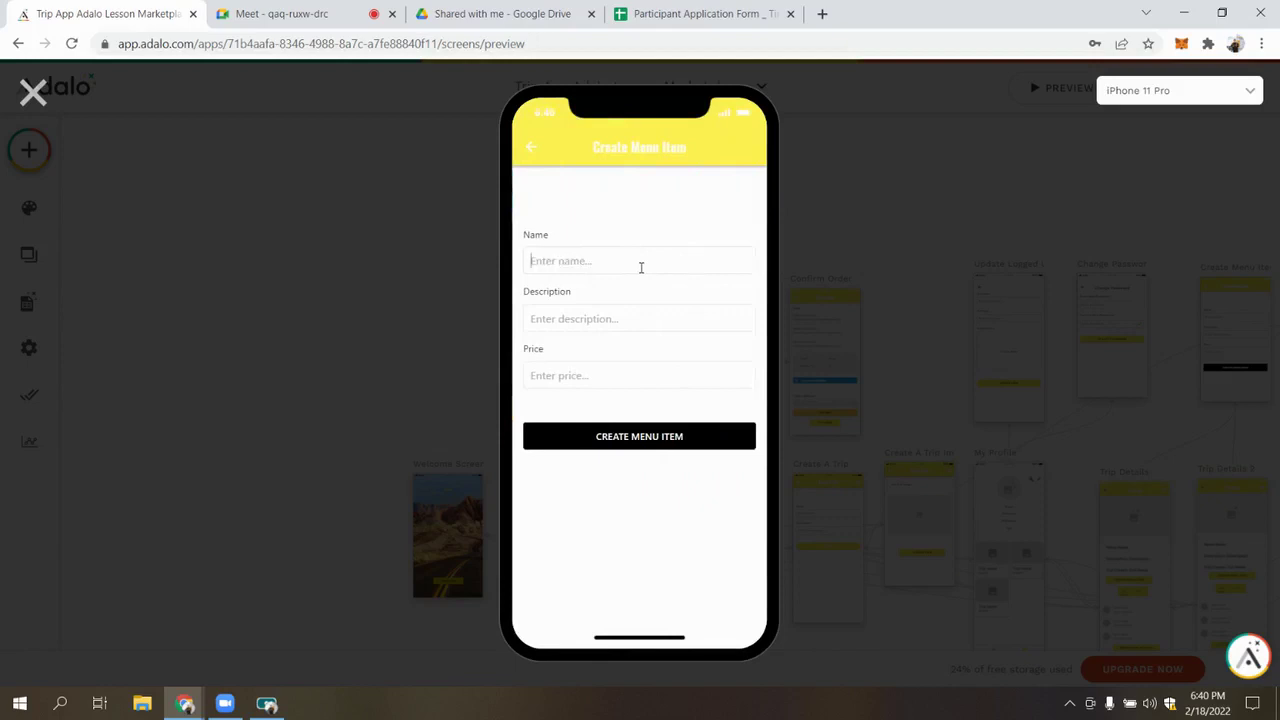
# Create the 20 Kg Luggage menu item with a description and price 50
pyautogui.write('20 Kg Luggage')
pyautogui.click(590, 320)
pyautogui.write('Get all the clothes tha')
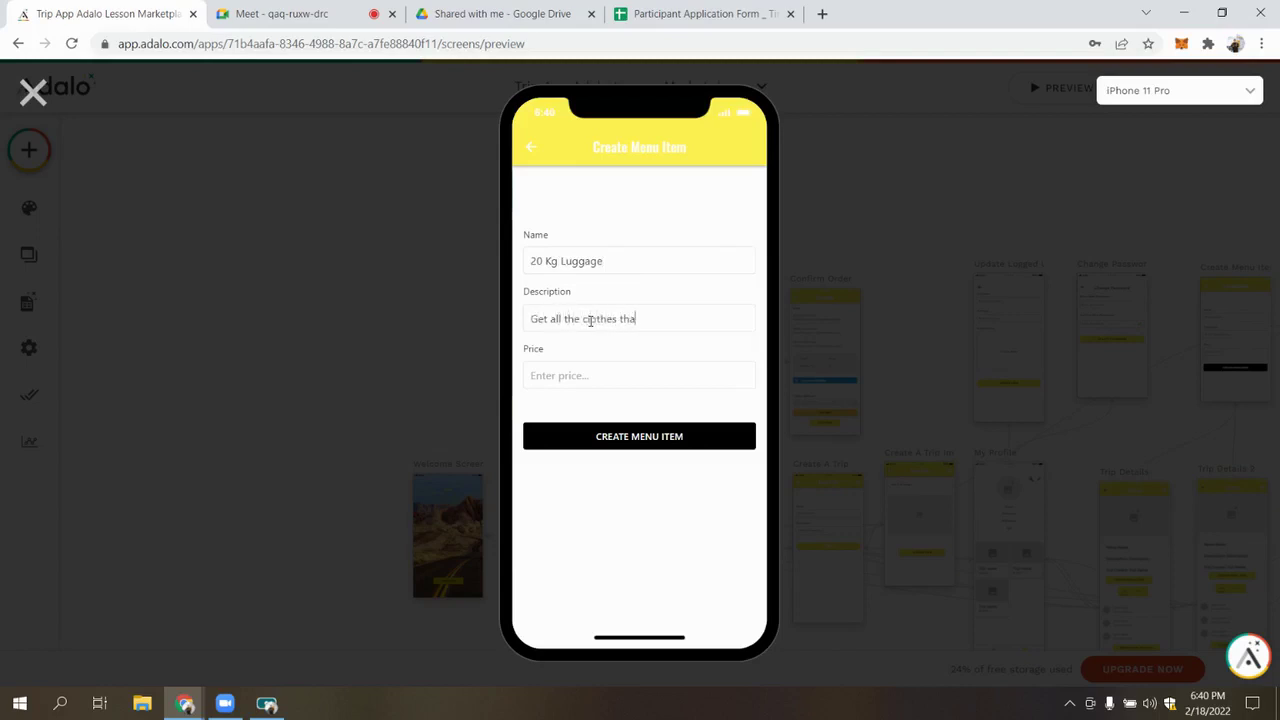
pyautogui.write('wa')
pyautogui.write('50')
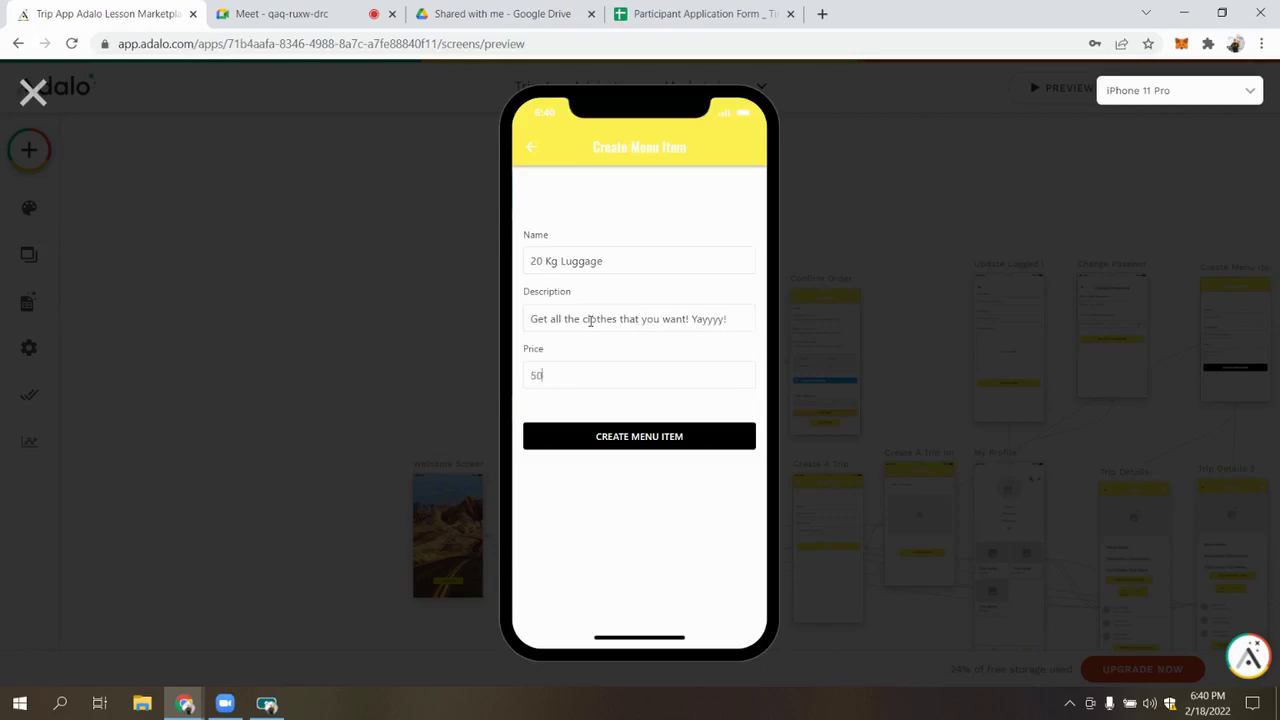
pyautogui.click(633, 432)
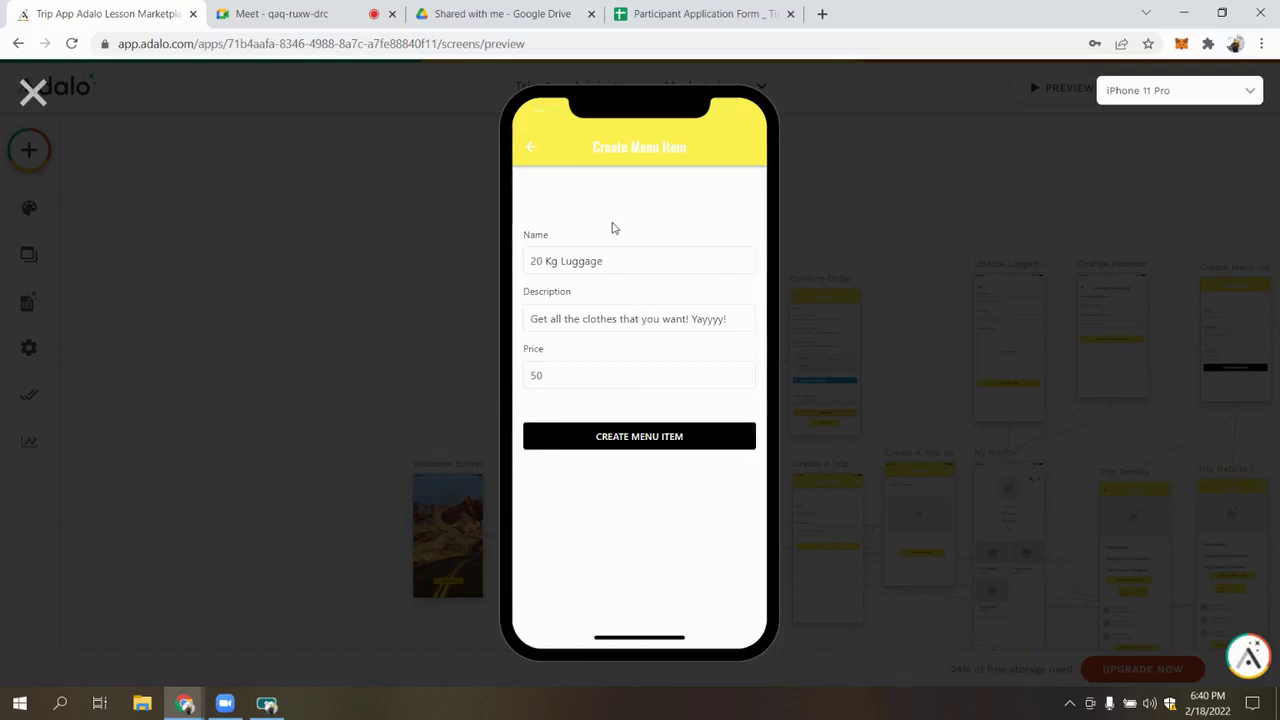
pyautogui.click(644, 348)
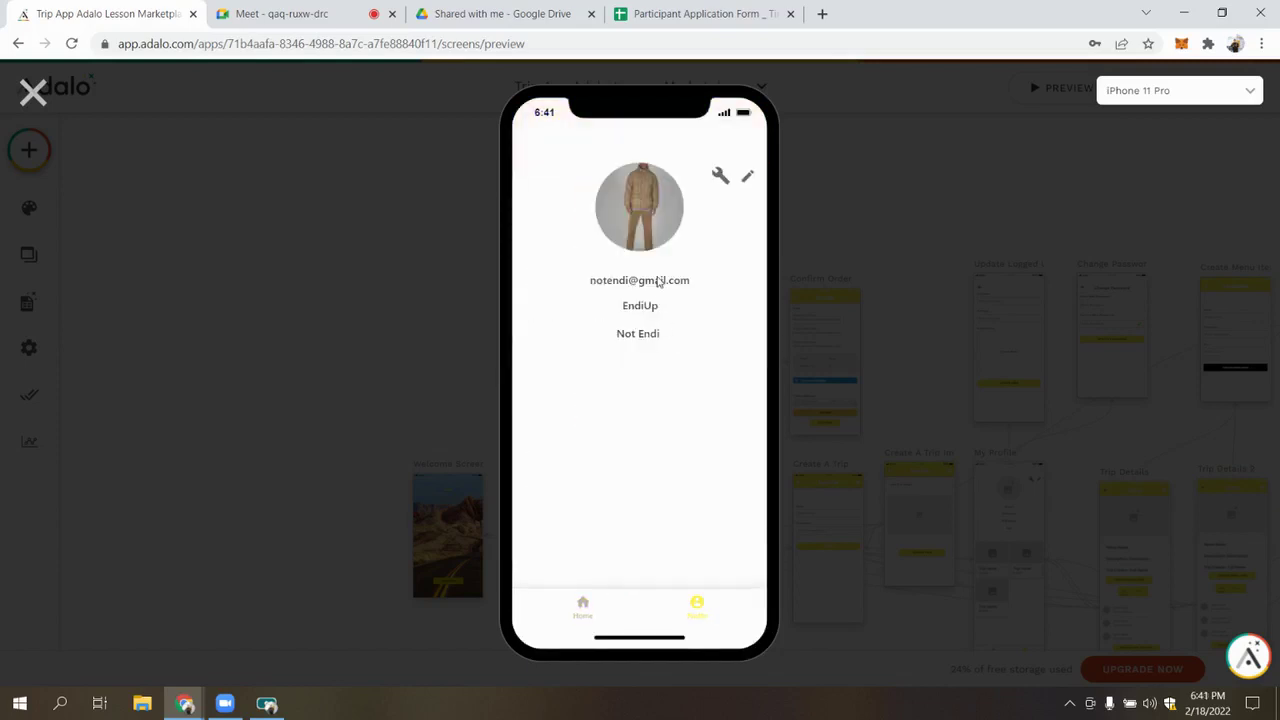
# Add a Visit Camp Noy menu item priced 60 to Trip To Barcelona, then return Home
pyautogui.click(606, 484)
pyautogui.click(658, 497)
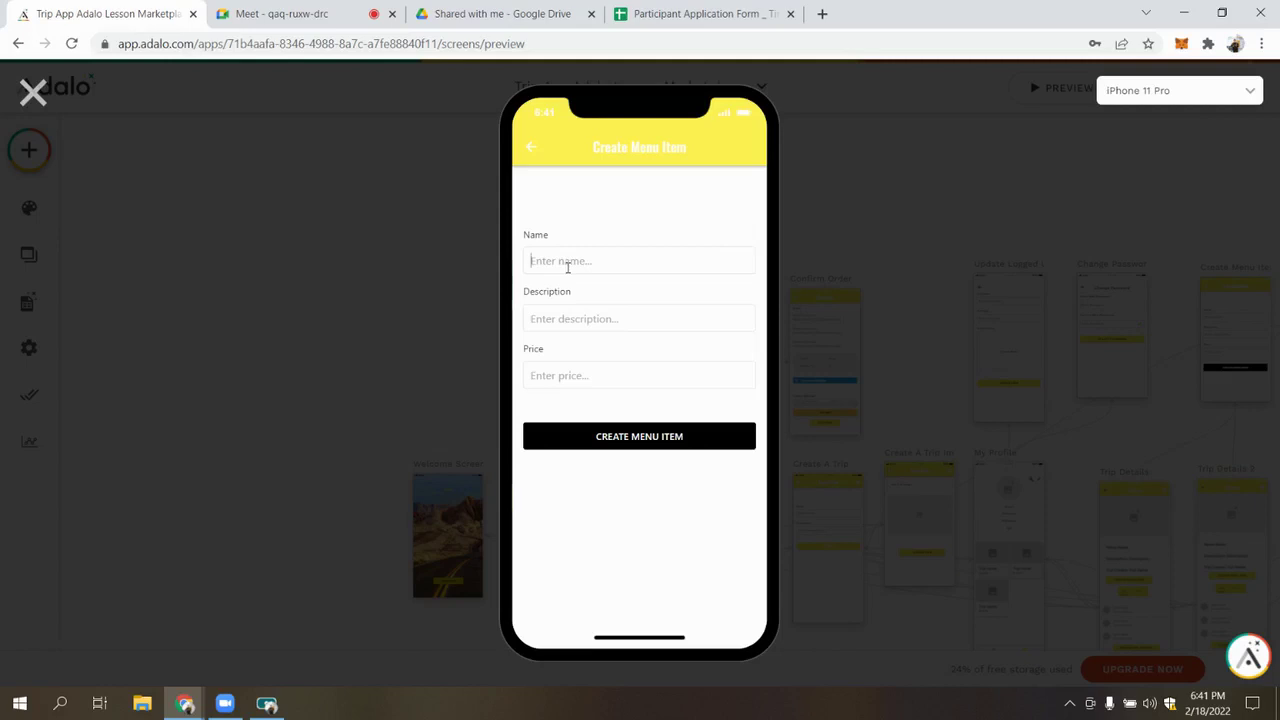
pyautogui.write('Vi')
pyautogui.write('Vi')
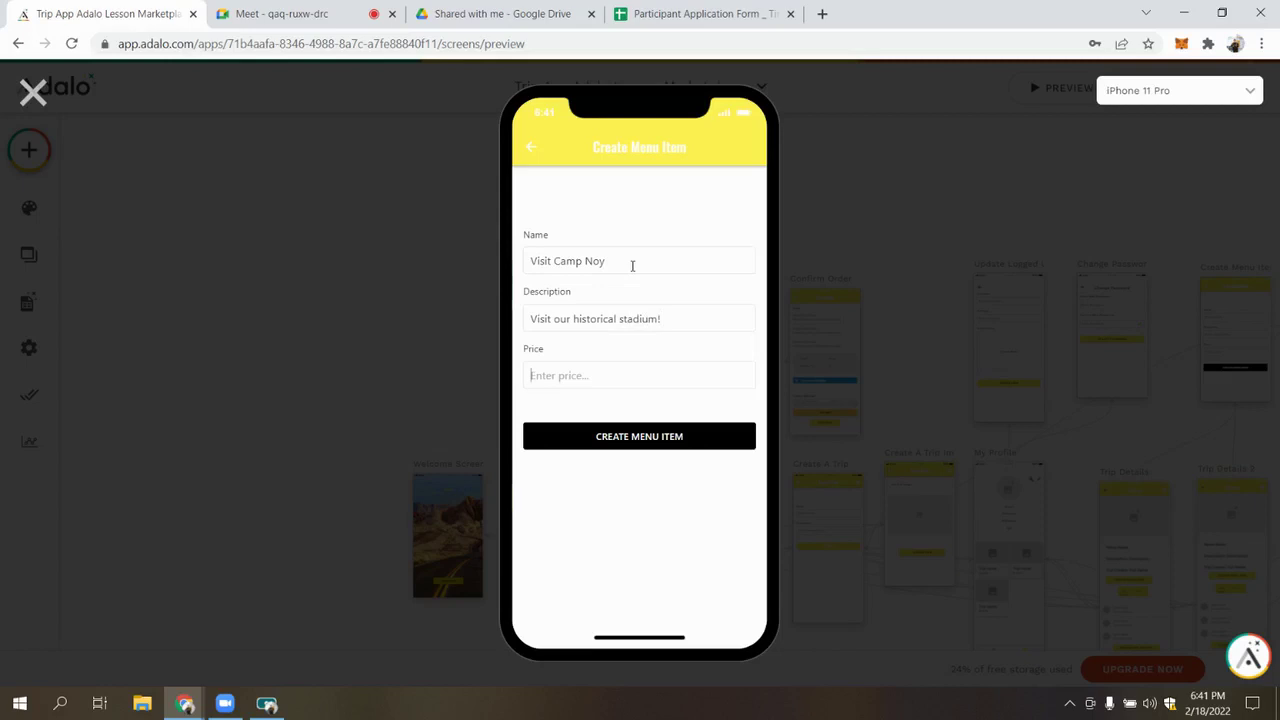
pyautogui.write('60')
pyautogui.click(655, 432)
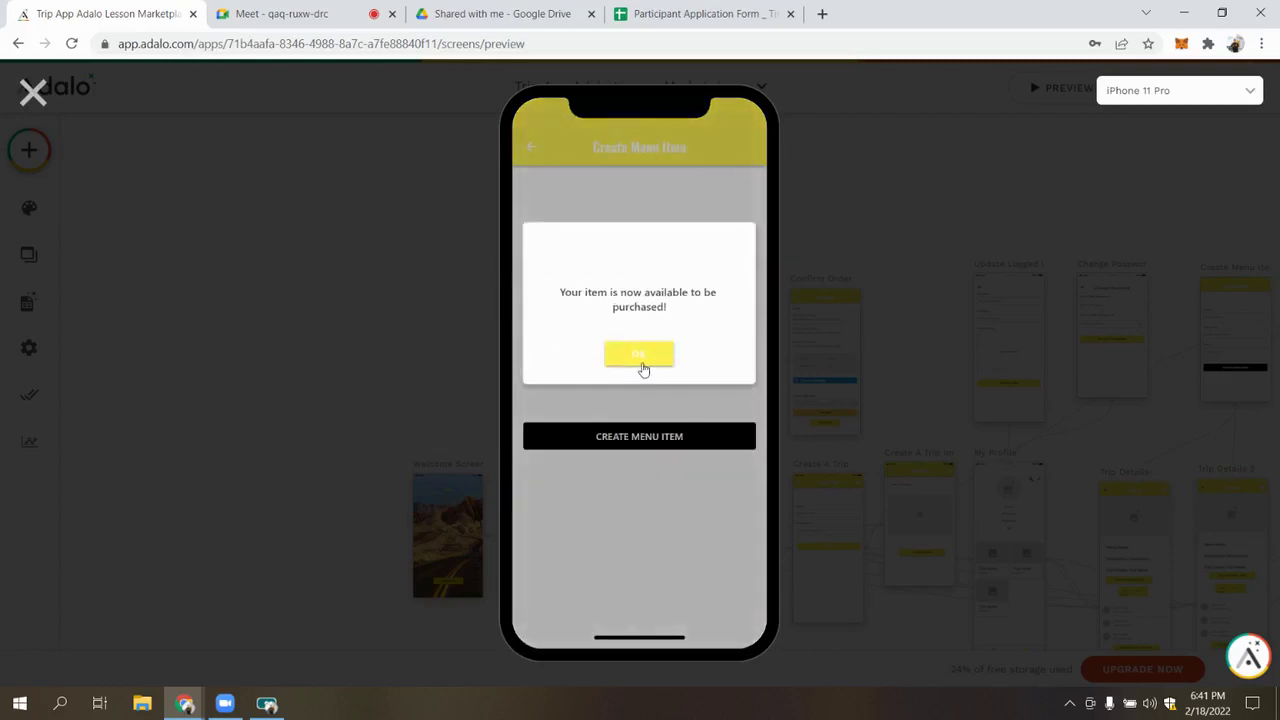
pyautogui.click(641, 356)
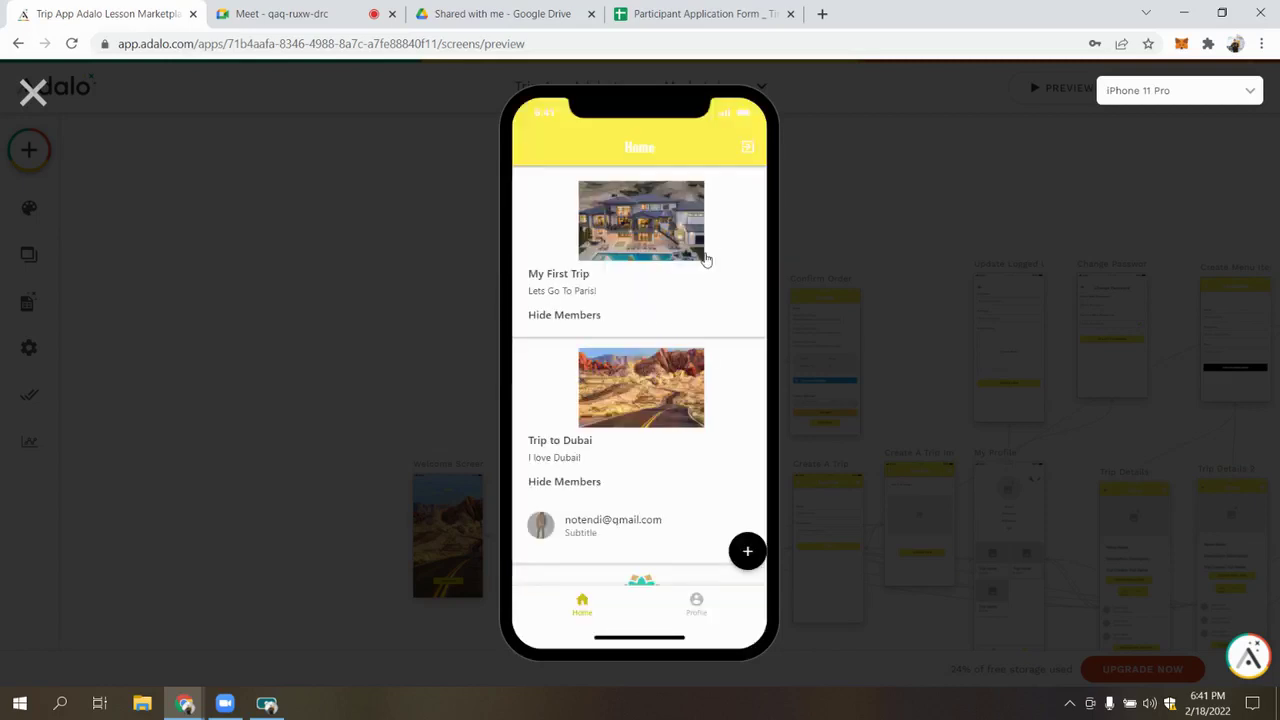
pyautogui.click(700, 603)
pyautogui.click(584, 610)
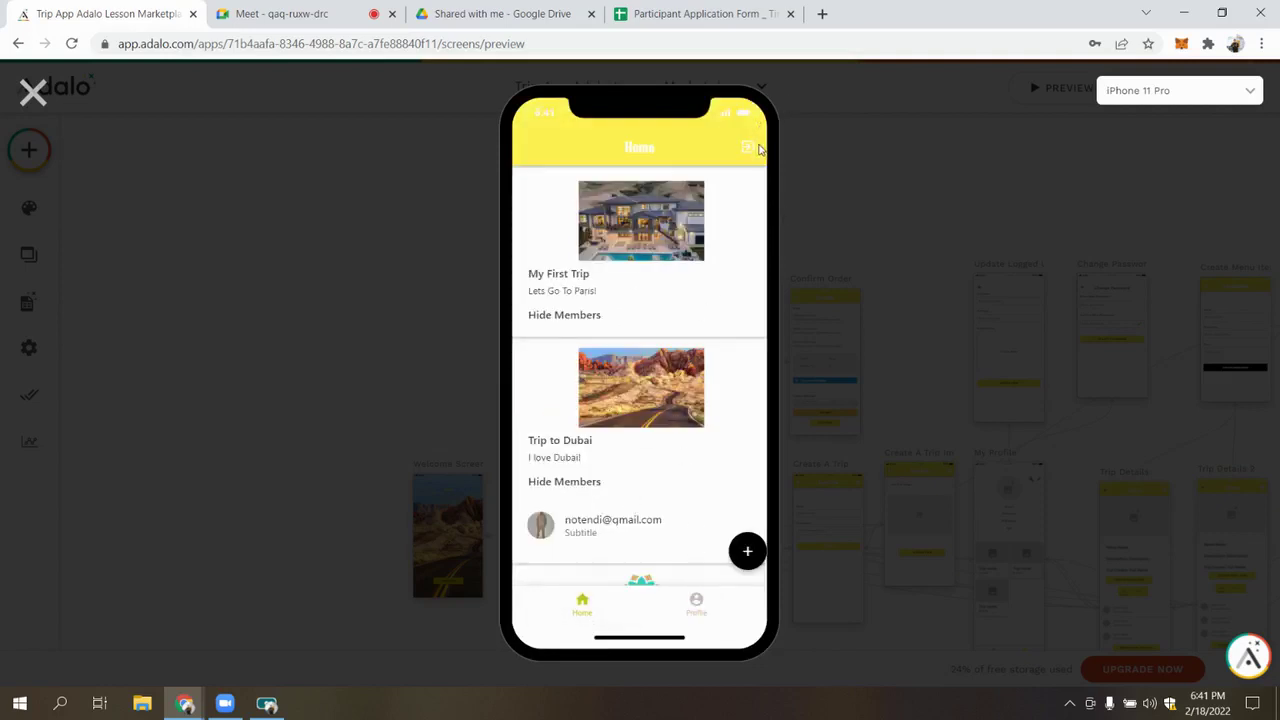
# Log out and sign back in as another test user with their email and password
pyautogui.click(749, 150)
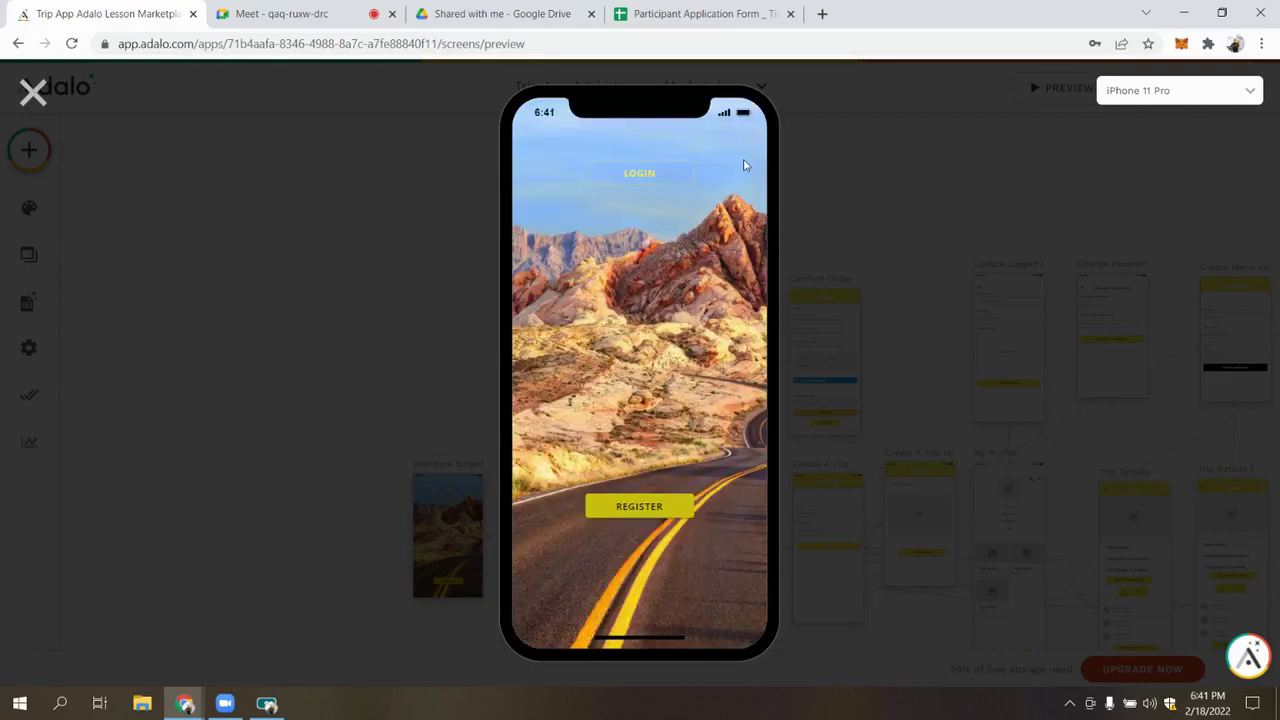
pyautogui.click(652, 180)
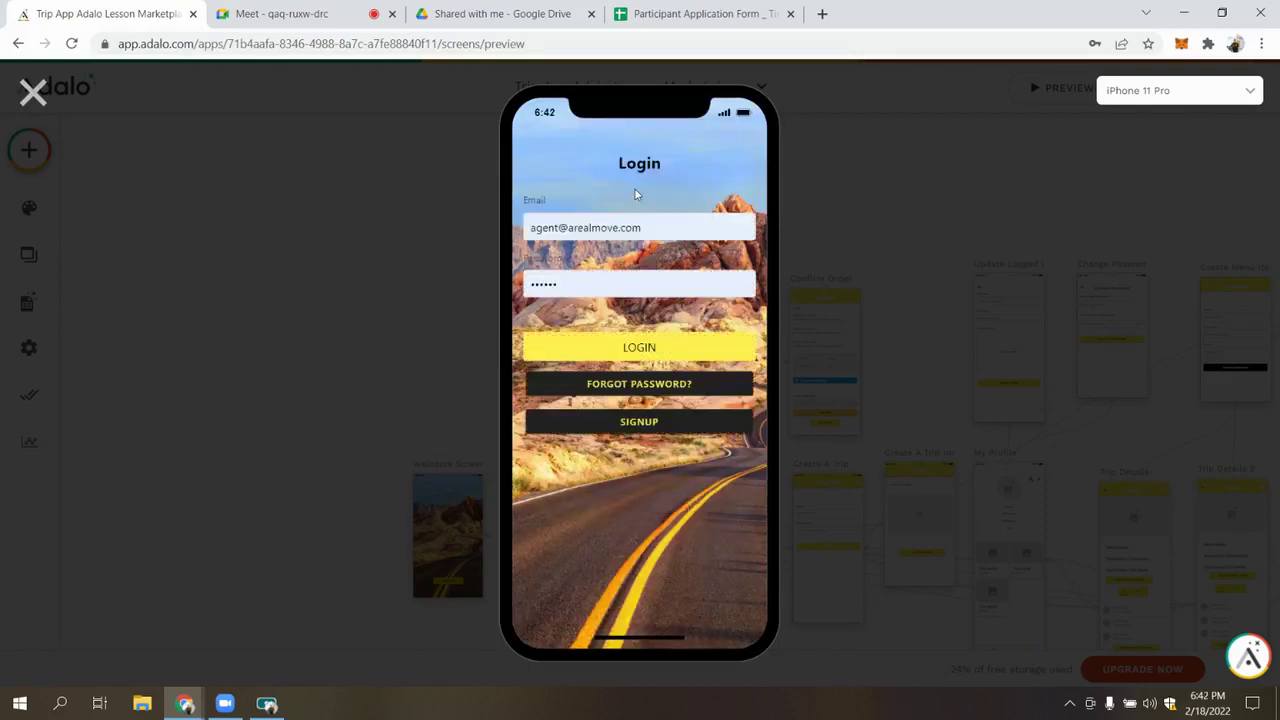
pyautogui.click(584, 211)
pyautogui.hotkey('ctrl', 'a')
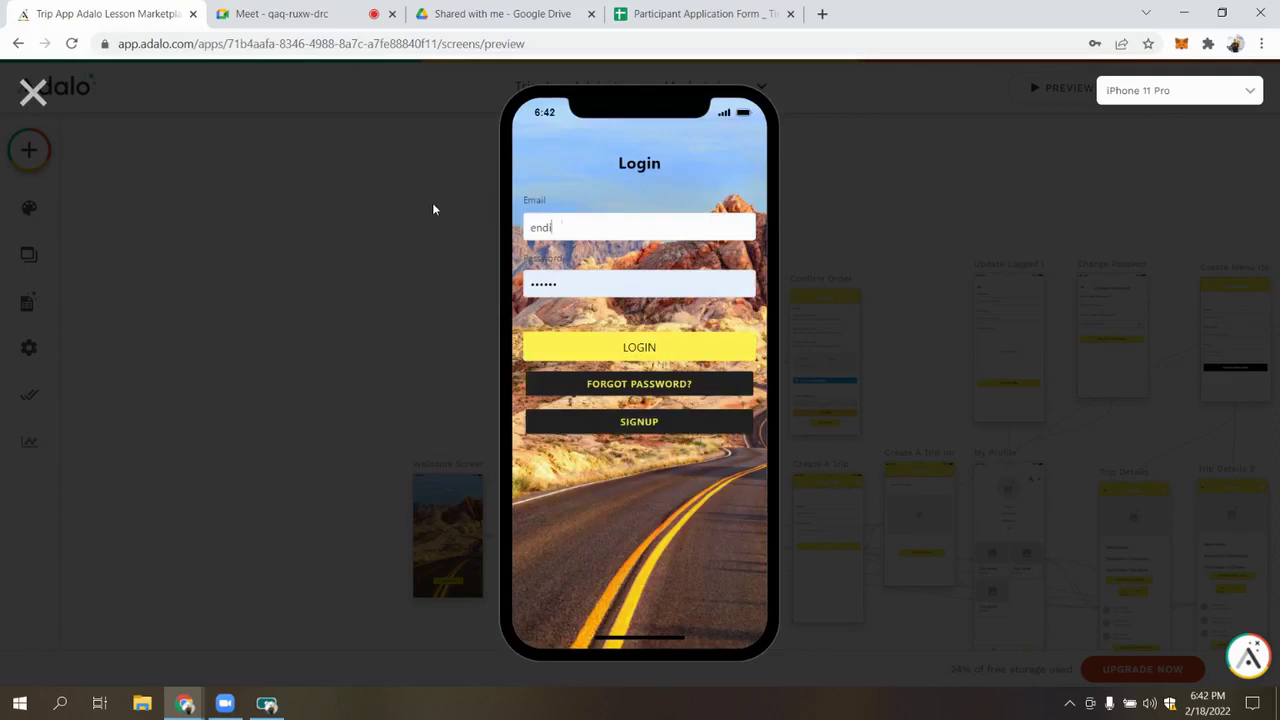
pyautogui.press('Tab')
pyautogui.write('123')
pyautogui.press('Return')
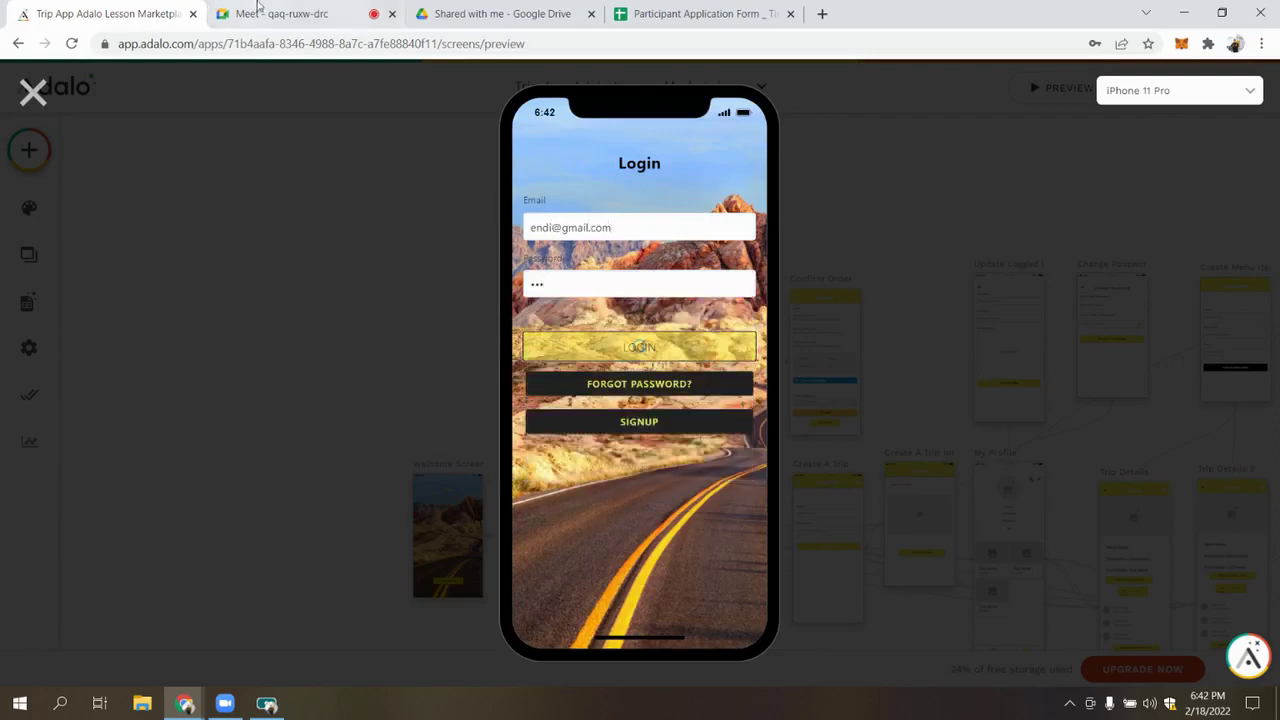
# Book Trip To Barcelona to reach its Choose Item screen
pyautogui.click(257, 10)
pyautogui.click(95, 10)
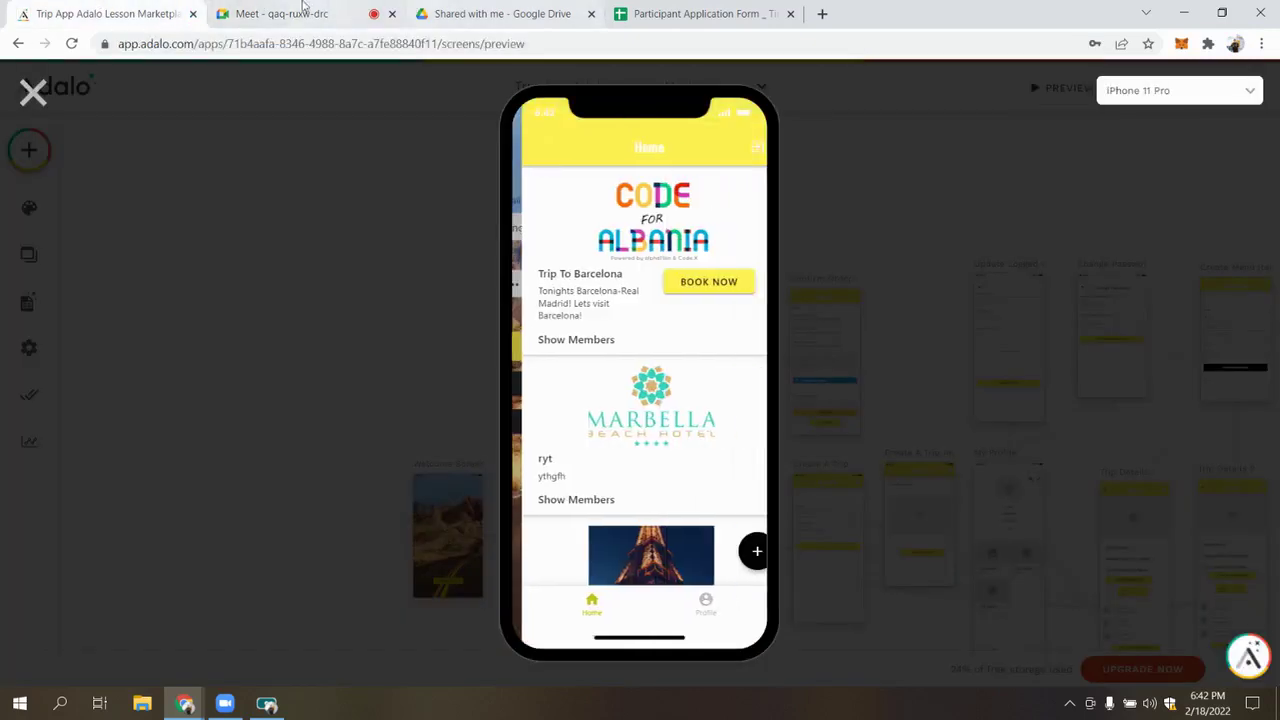
pyautogui.click(233, 8)
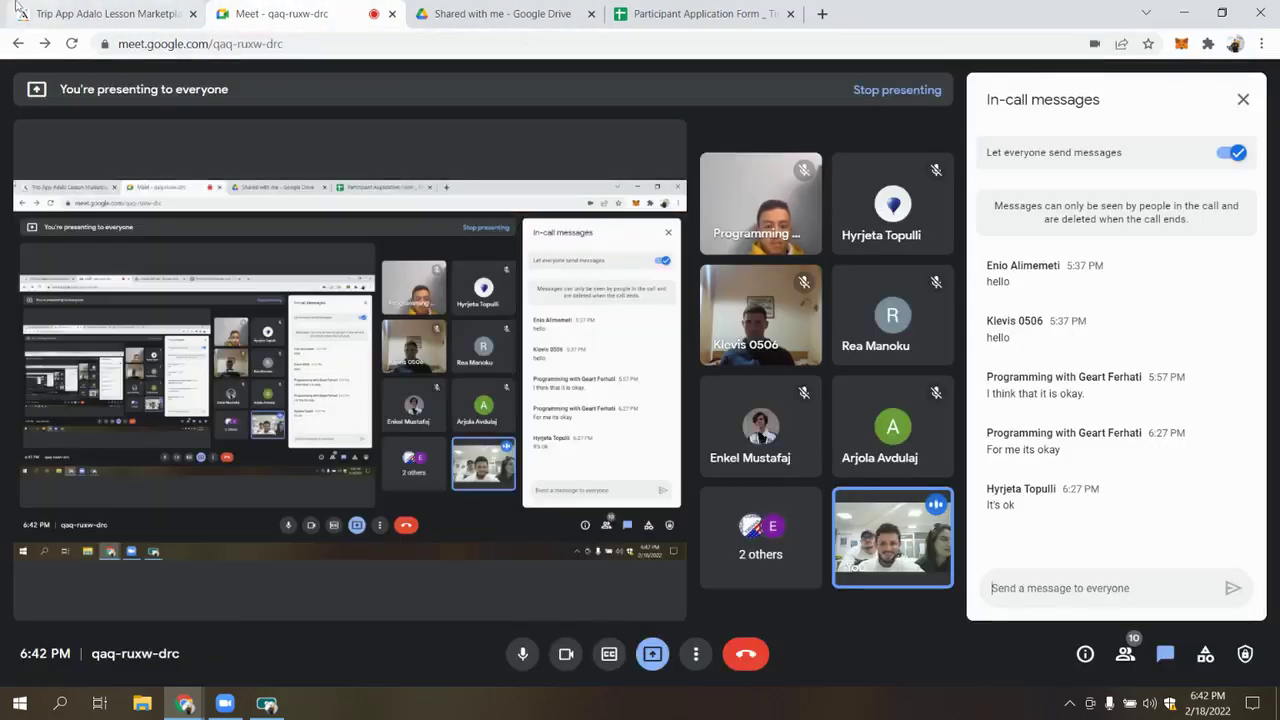
pyautogui.click(62, 10)
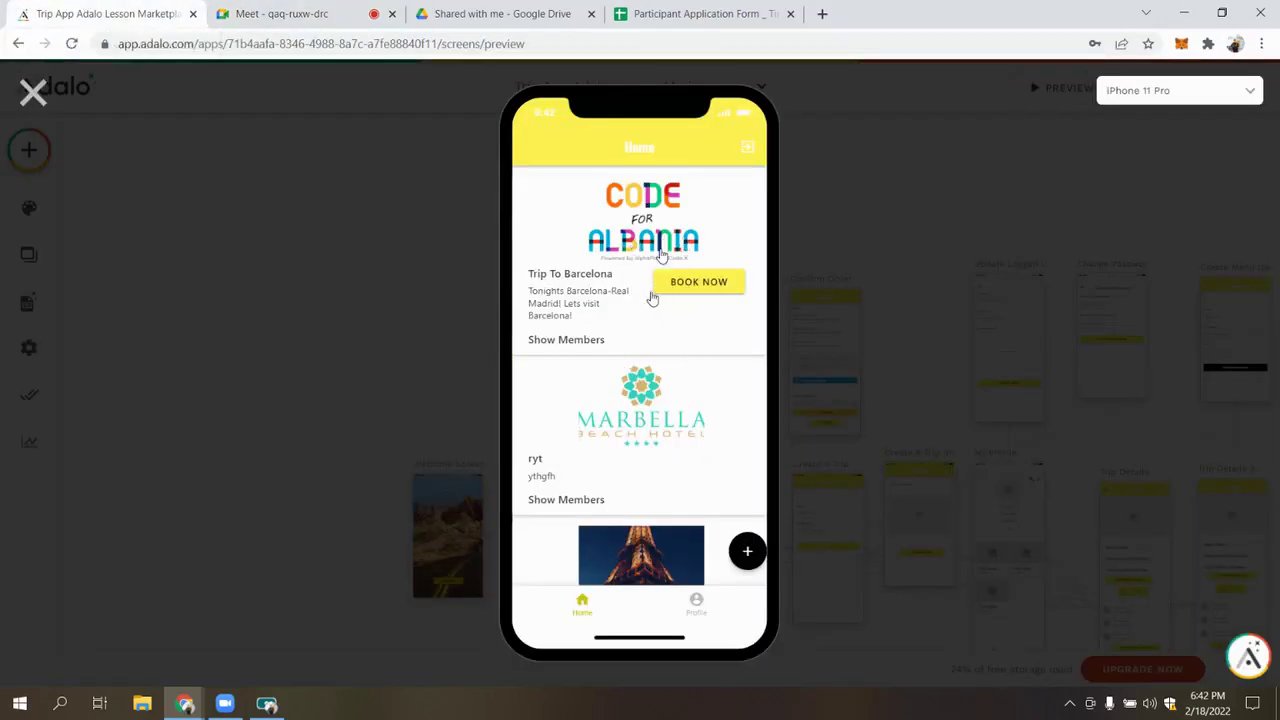
pyautogui.click(700, 284)
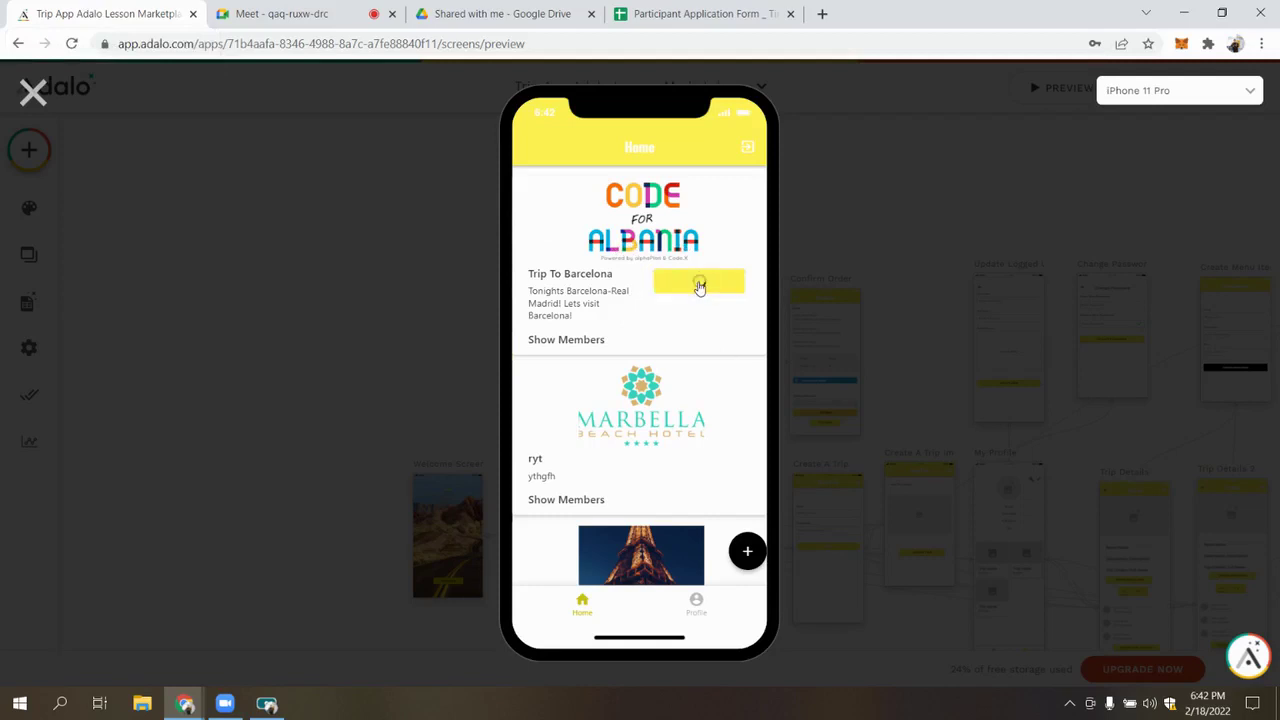
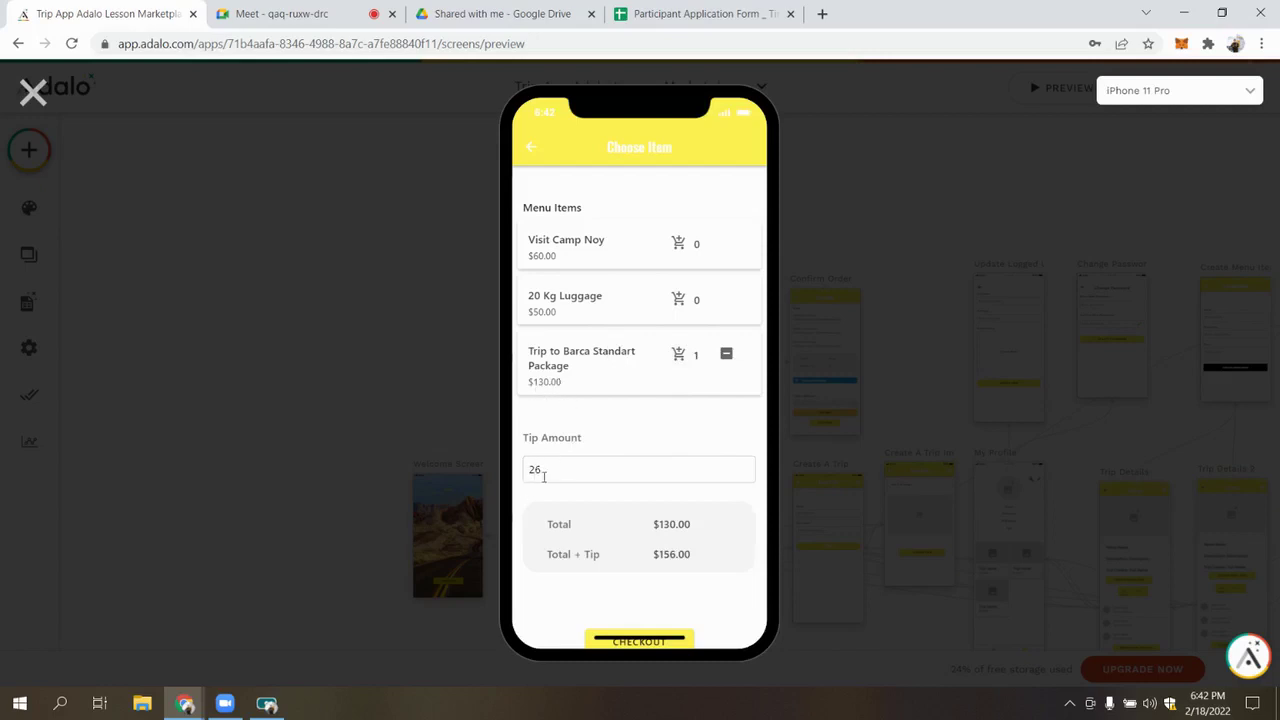
# Set the tip to 0, add Visit Camp Noy and two 20 Kg Luggage to the cart, then close the preview
pyautogui.moveTo(558, 469); pyautogui.dragTo(518, 487)
pyautogui.write('0')
pyautogui.click(677, 246)
pyautogui.click(678, 299)
pyautogui.click(676, 299)
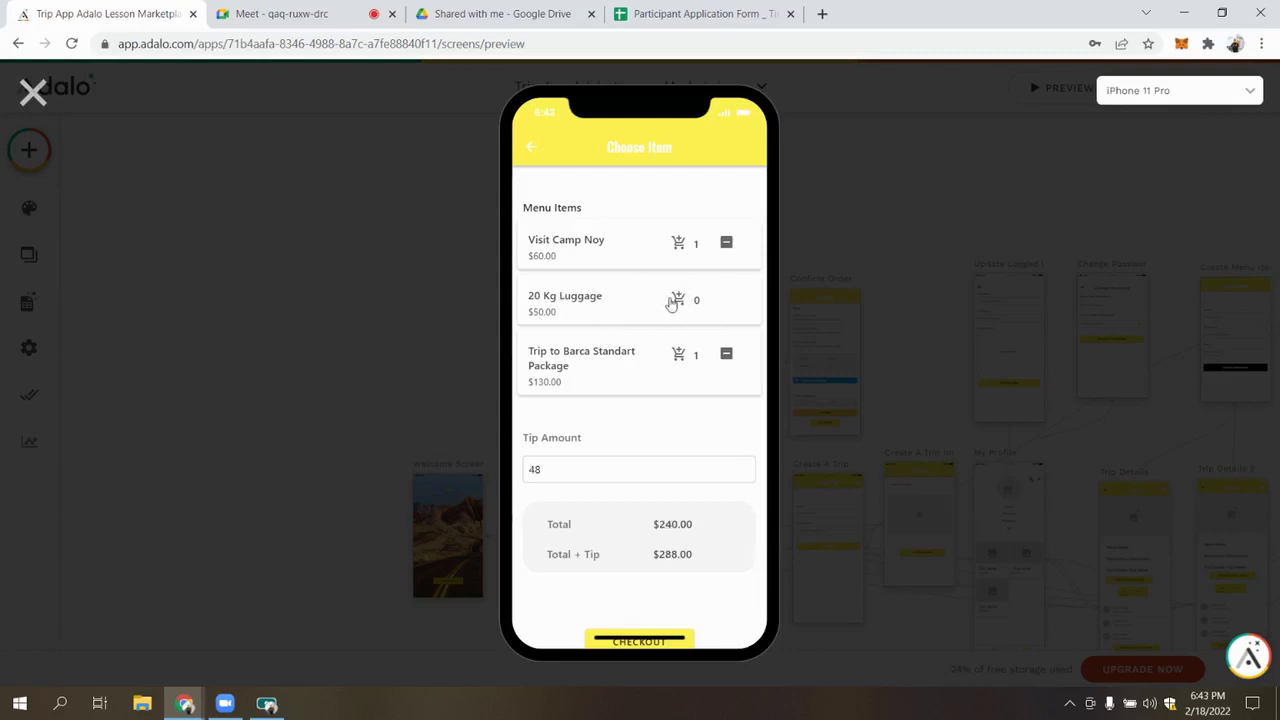
pyautogui.click(679, 300)
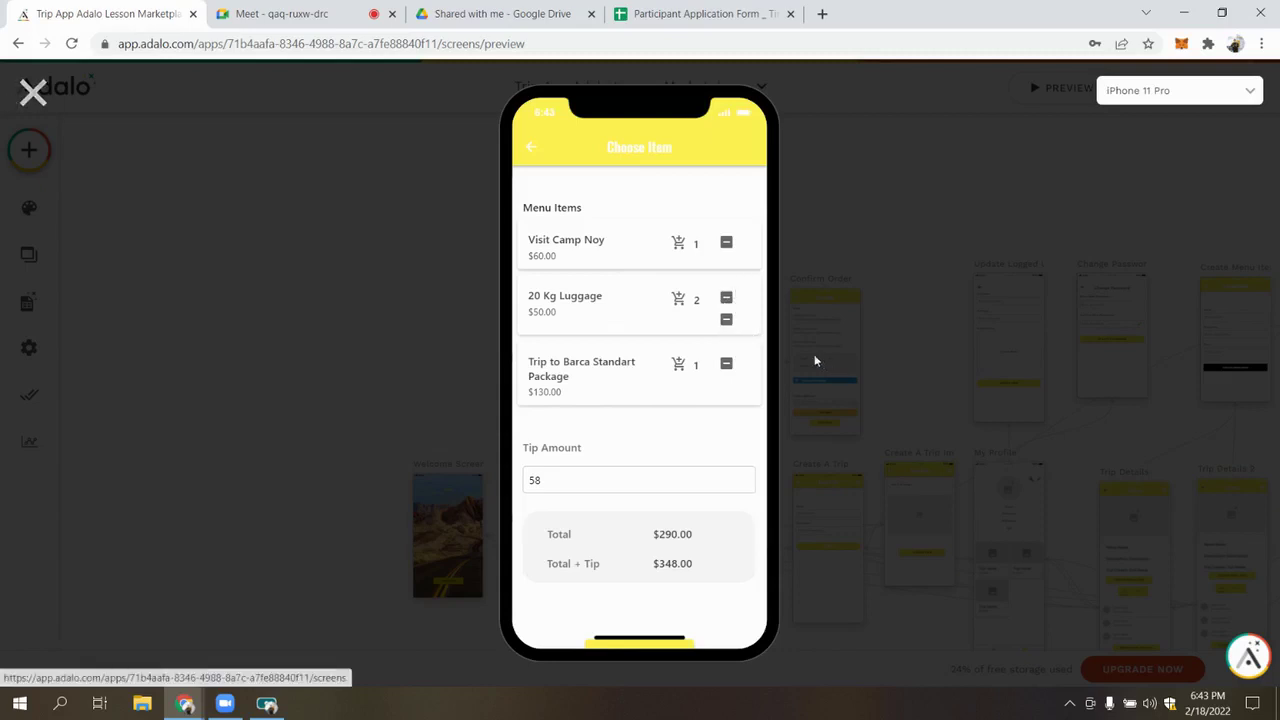
pyautogui.click(18, 100)
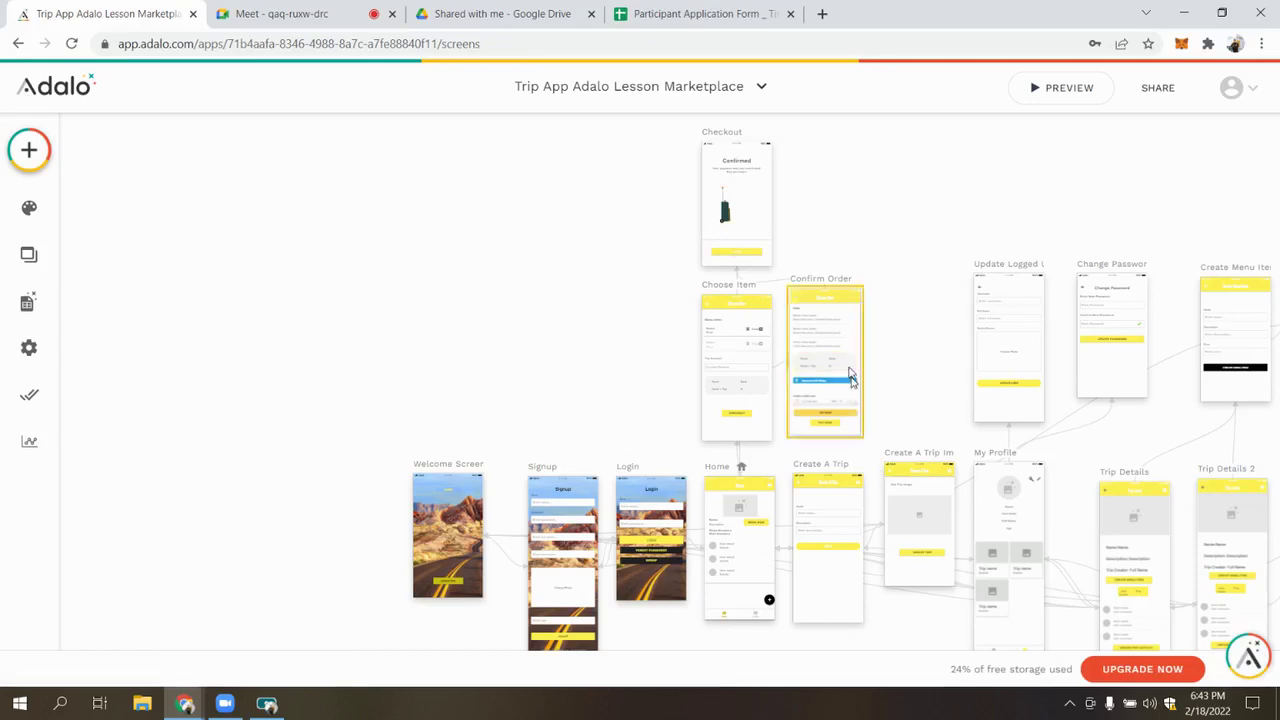
# Limit the Choose Item list to a maximum of 1 item and check it in the preview
pyautogui.scroll(5, 760, 334)
pyautogui.click(762, 336)
pyautogui.scroll(-4, 200, 480)
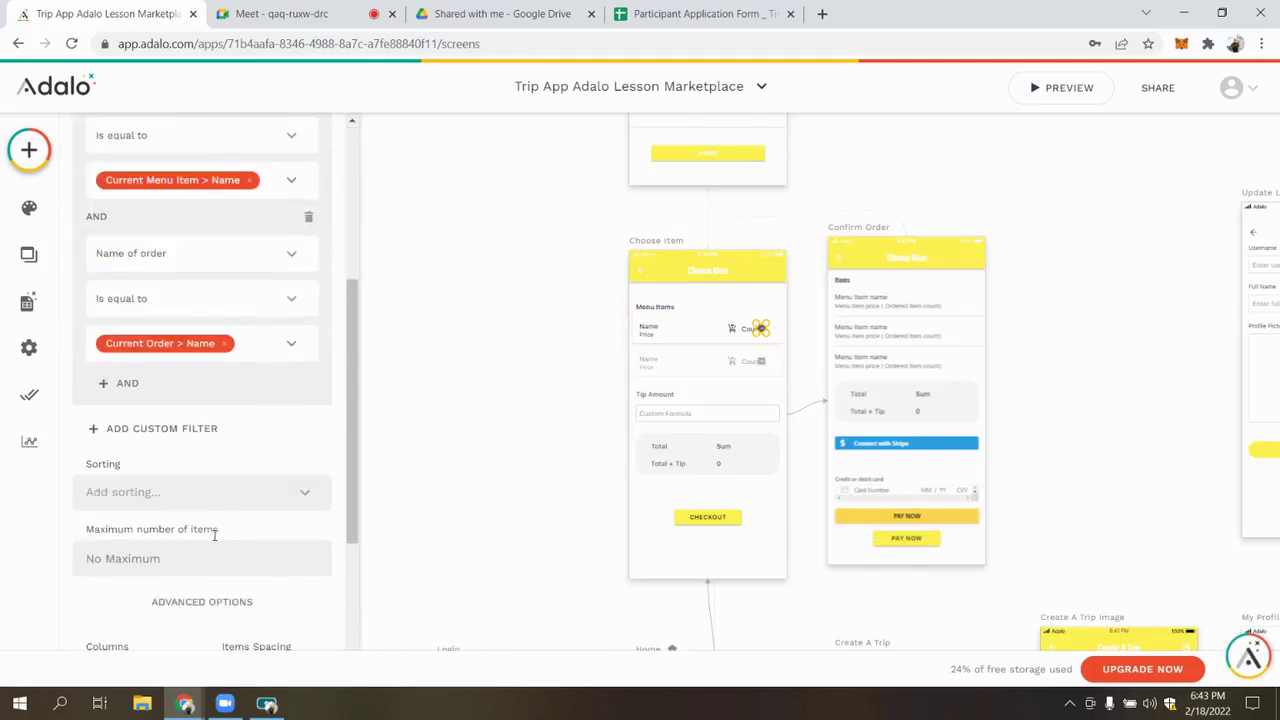
pyautogui.scroll(-1, 214, 535)
pyautogui.click(163, 478)
pyautogui.write('1')
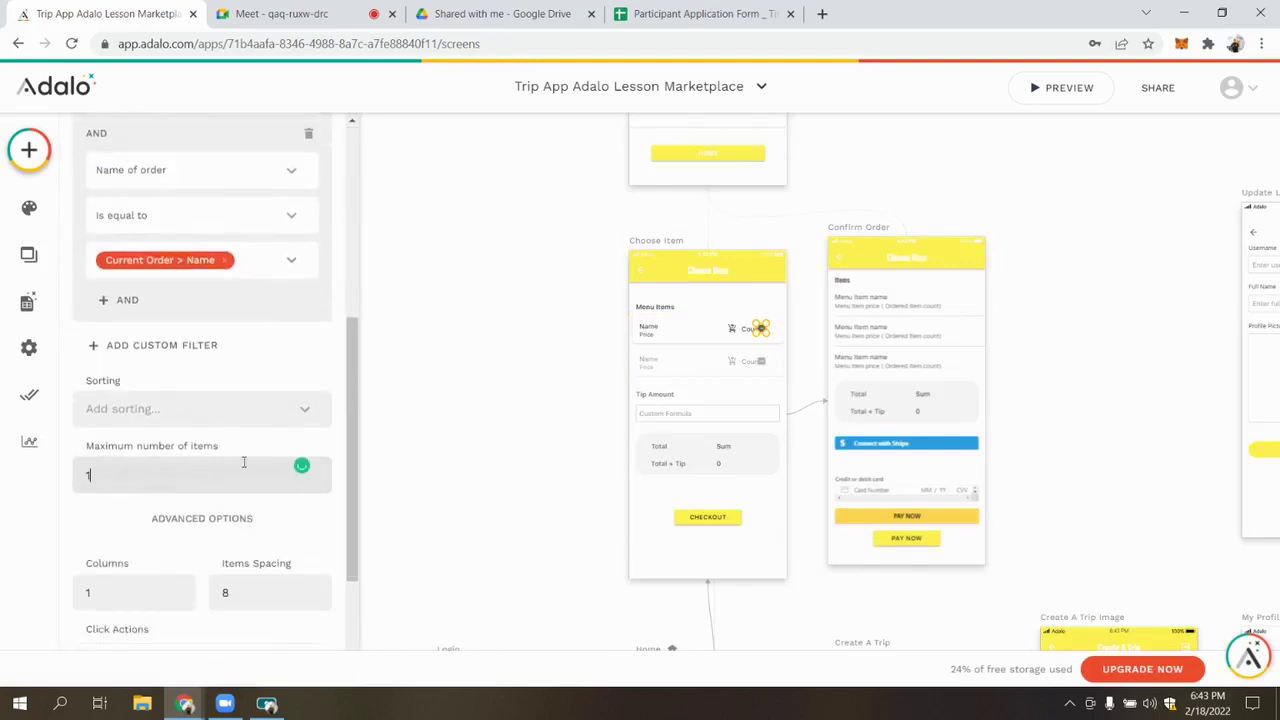
pyautogui.click(457, 417)
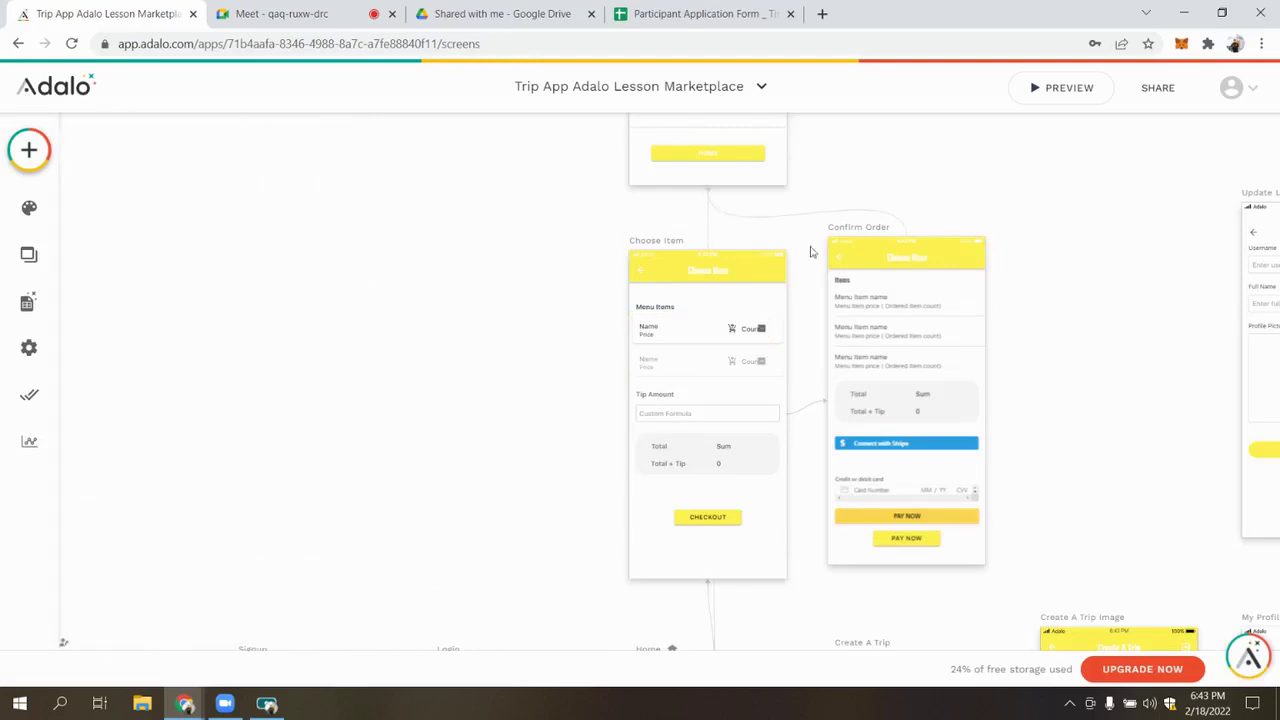
pyautogui.scroll(-5, 1011, 117)
pyautogui.click(1062, 87)
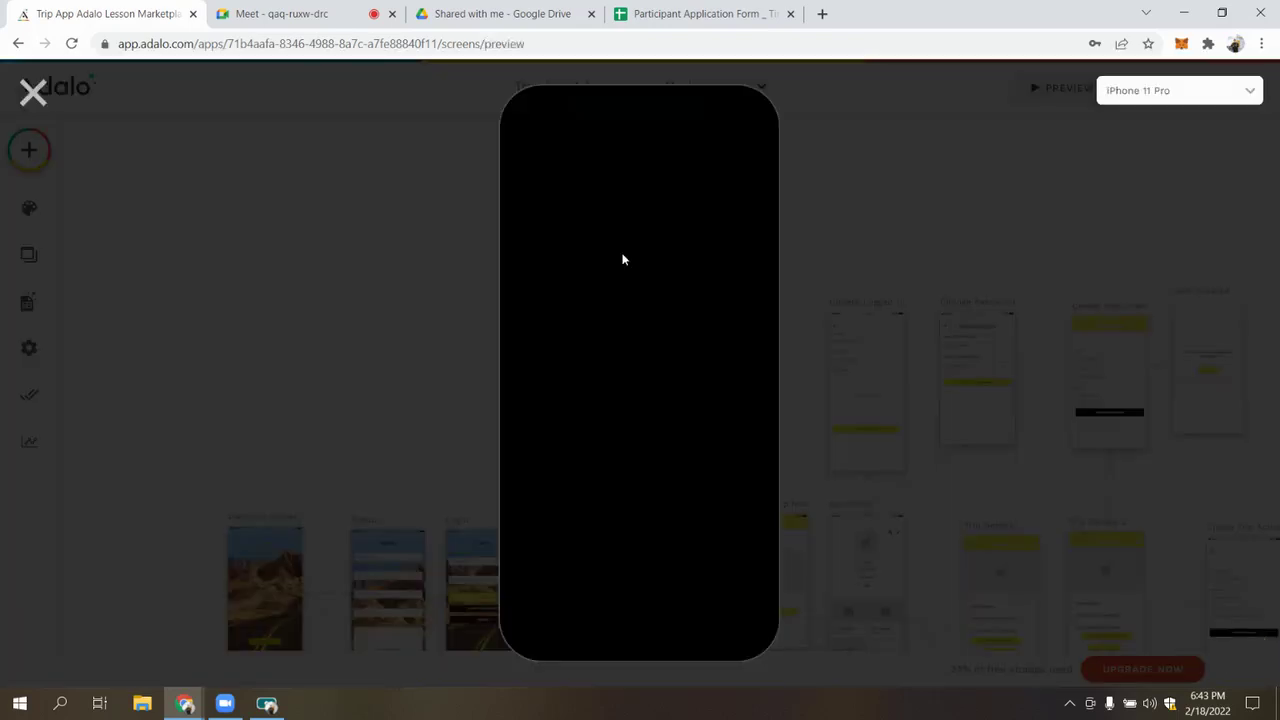
pyautogui.click(33, 92)
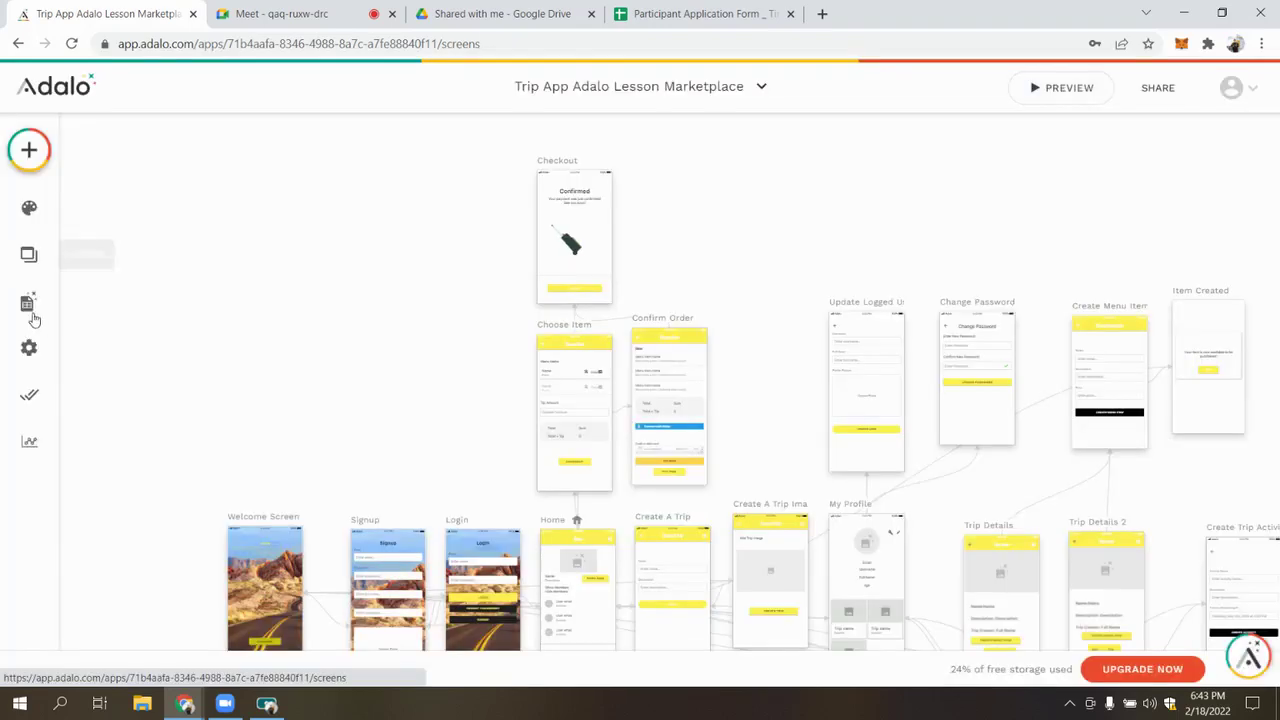
# Inspect the Order collection's single Trip To Barcelona record in the database
pyautogui.click(34, 319)
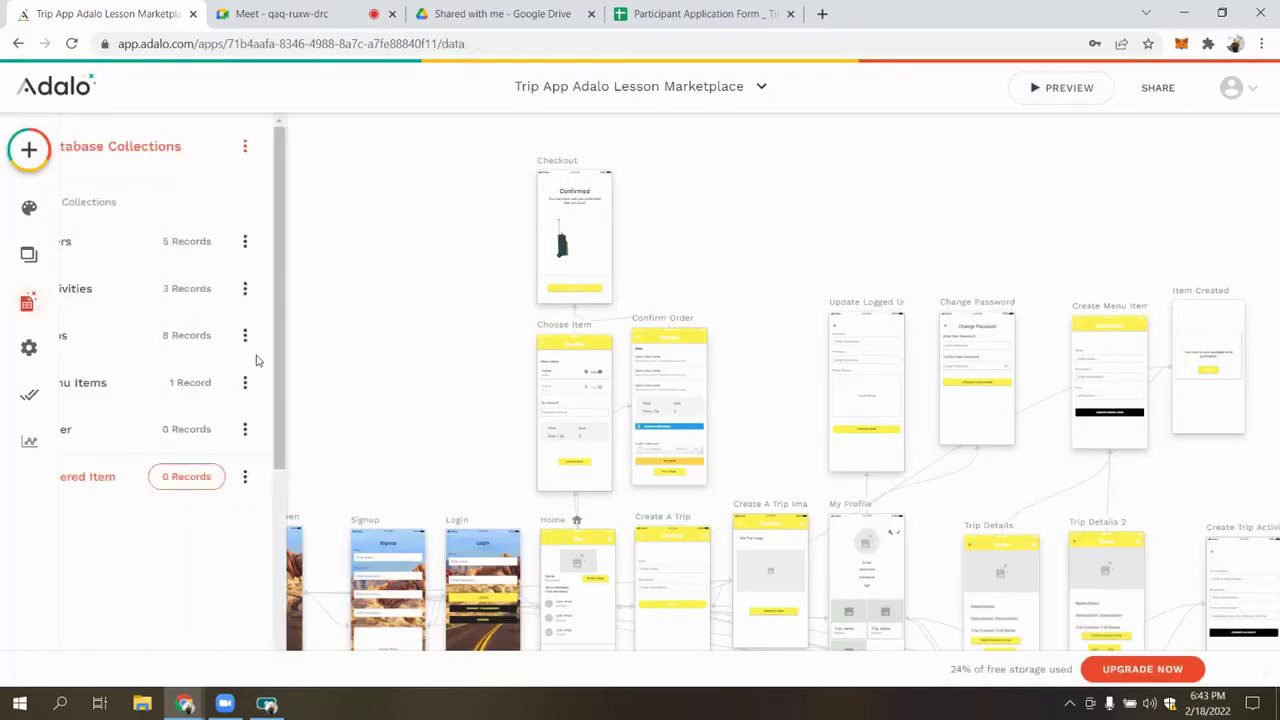
pyautogui.click(211, 477)
pyautogui.click(258, 429)
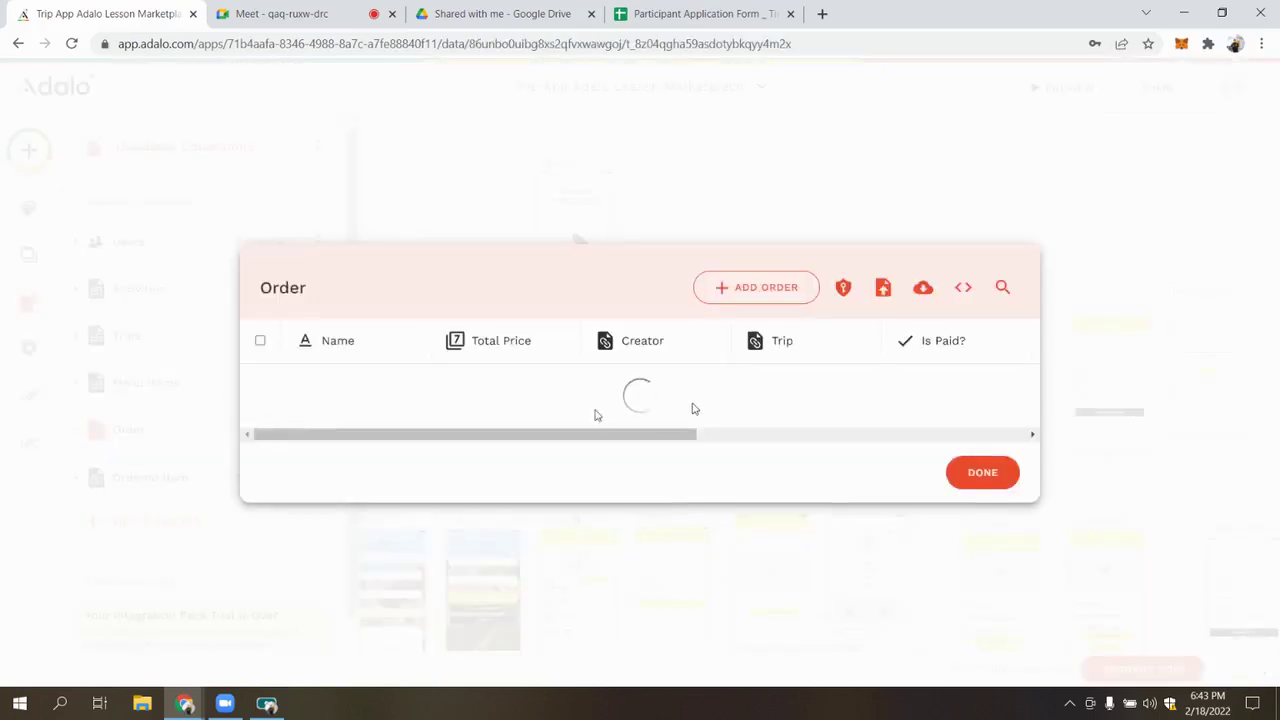
pyautogui.moveTo(562, 457); pyautogui.dragTo(658, 405)
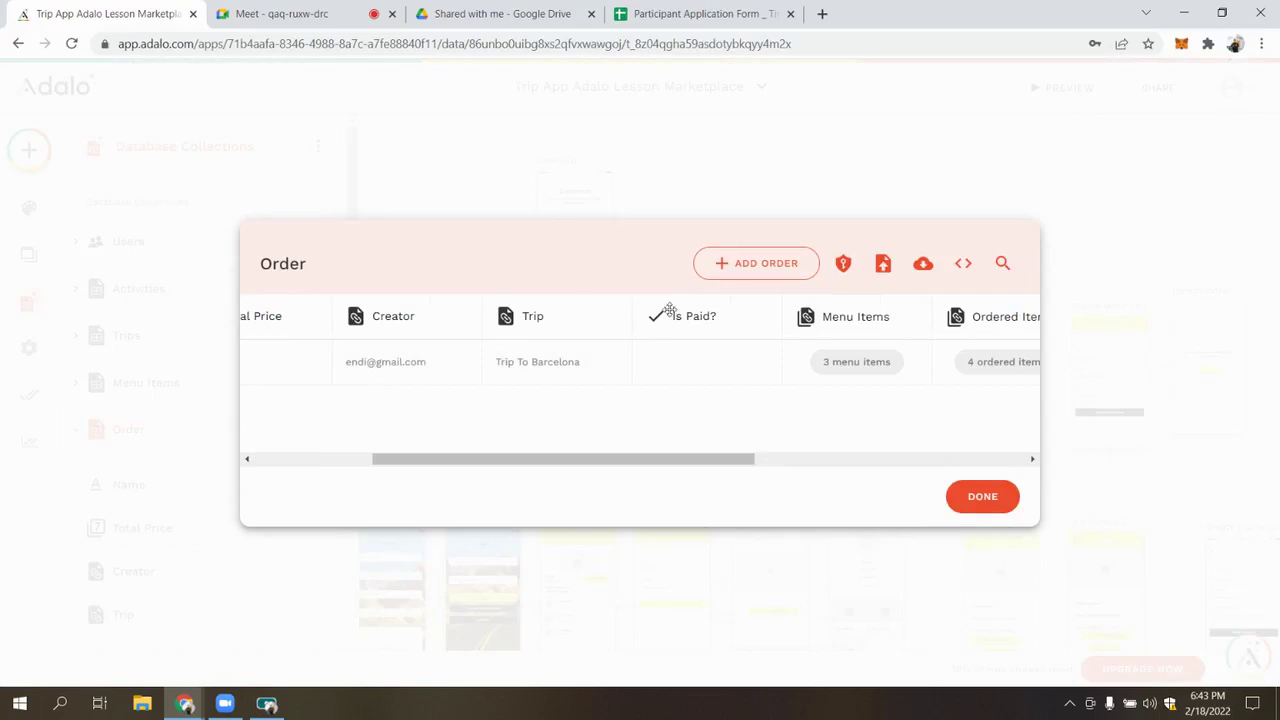
pyautogui.hscroll(-1, 468, 424)
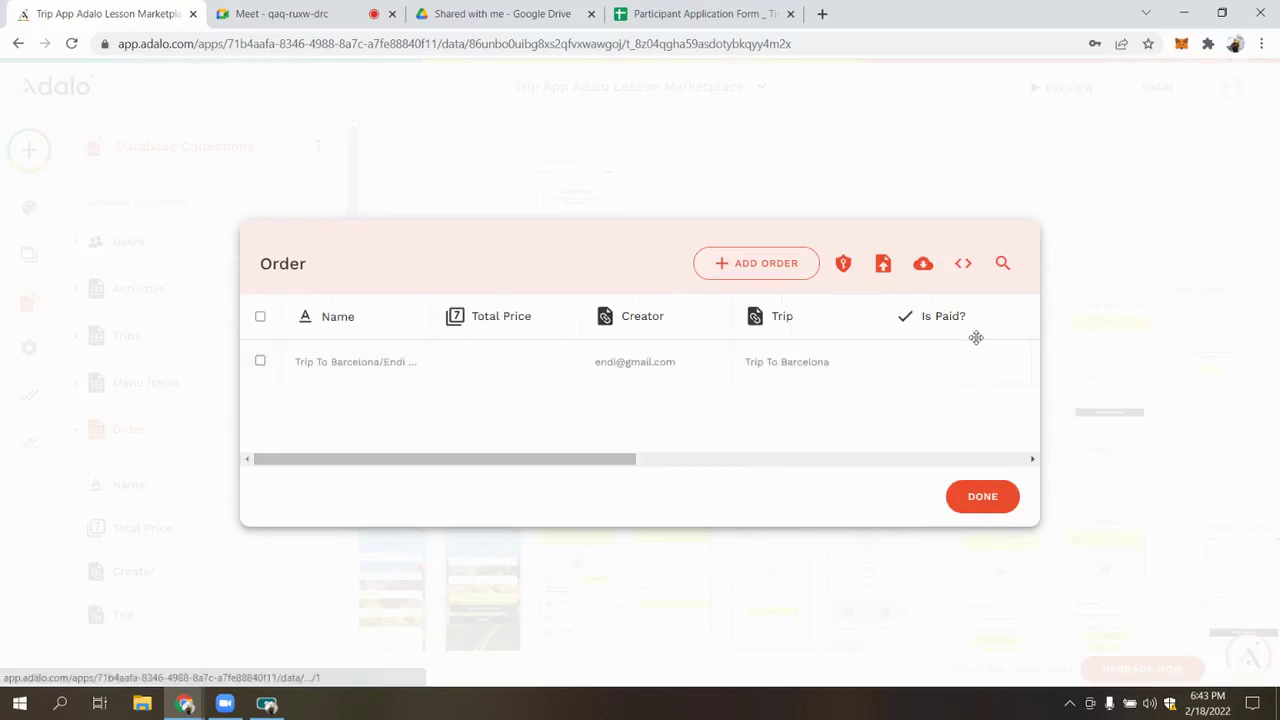
pyautogui.click(980, 496)
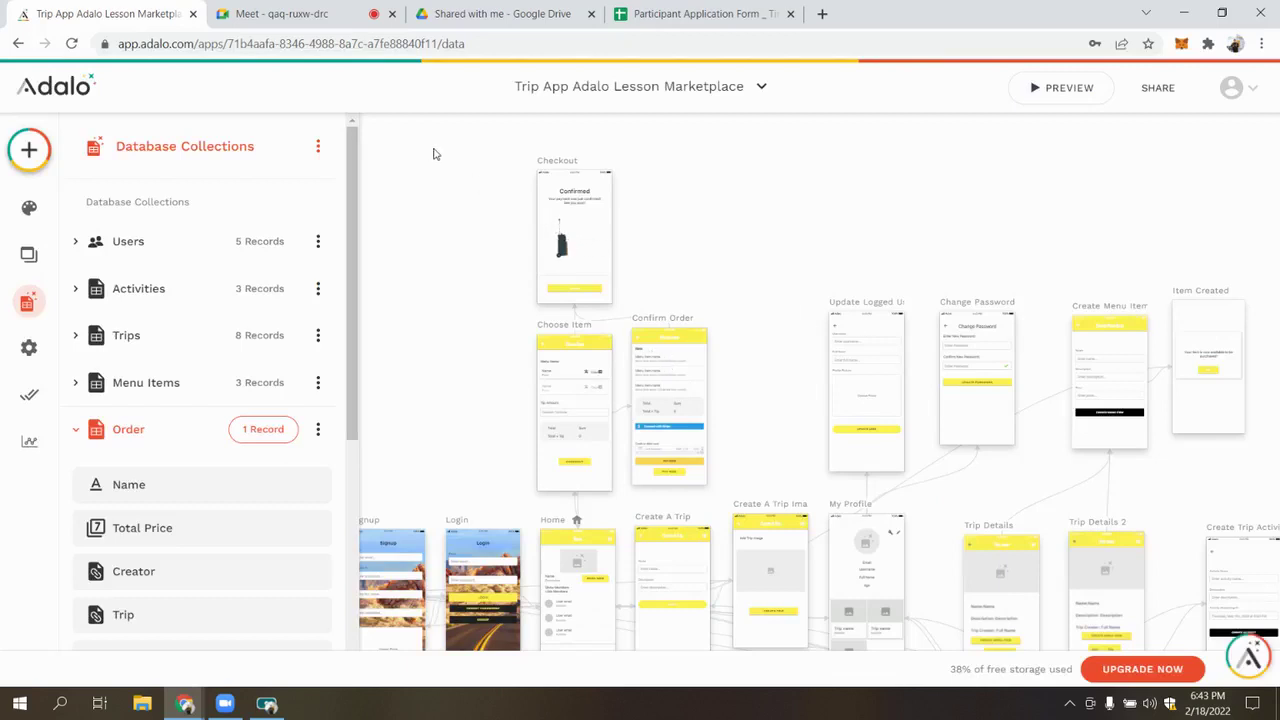
# In the preview, book Trip To Barcelona and add the Barca Standart package and 20 Kg Luggage
pyautogui.click(1052, 87)
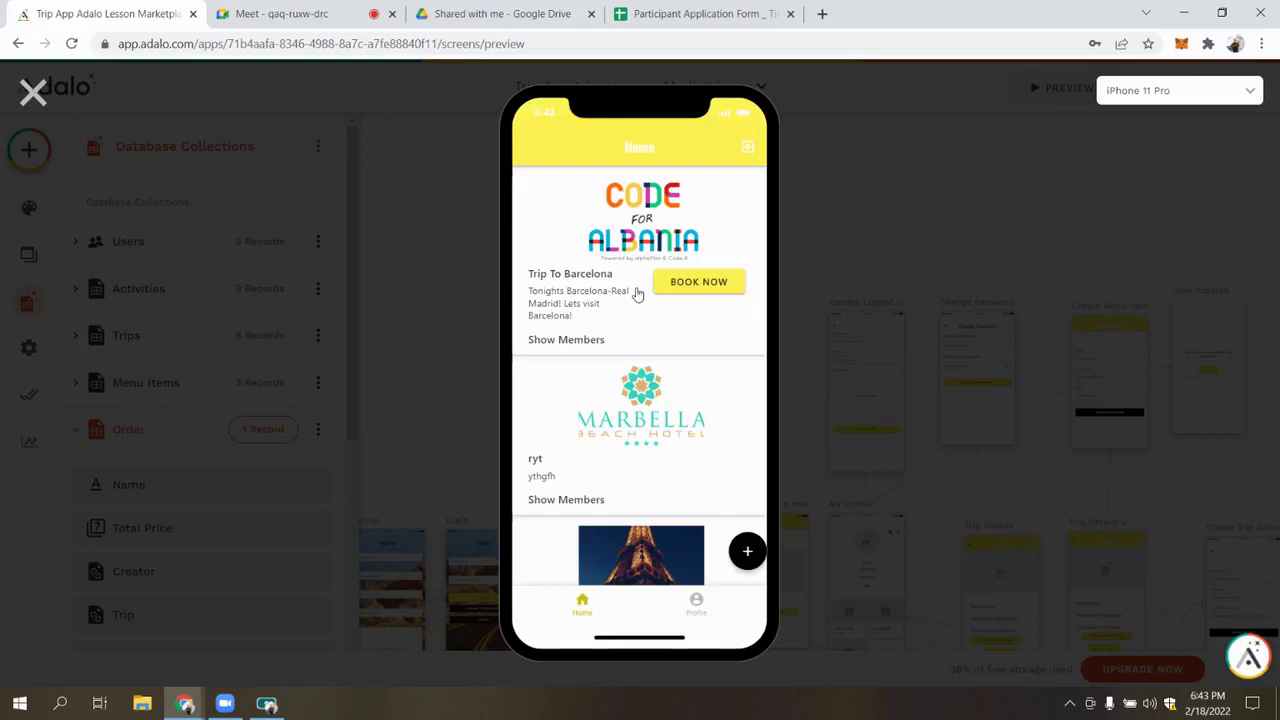
pyautogui.click(716, 291)
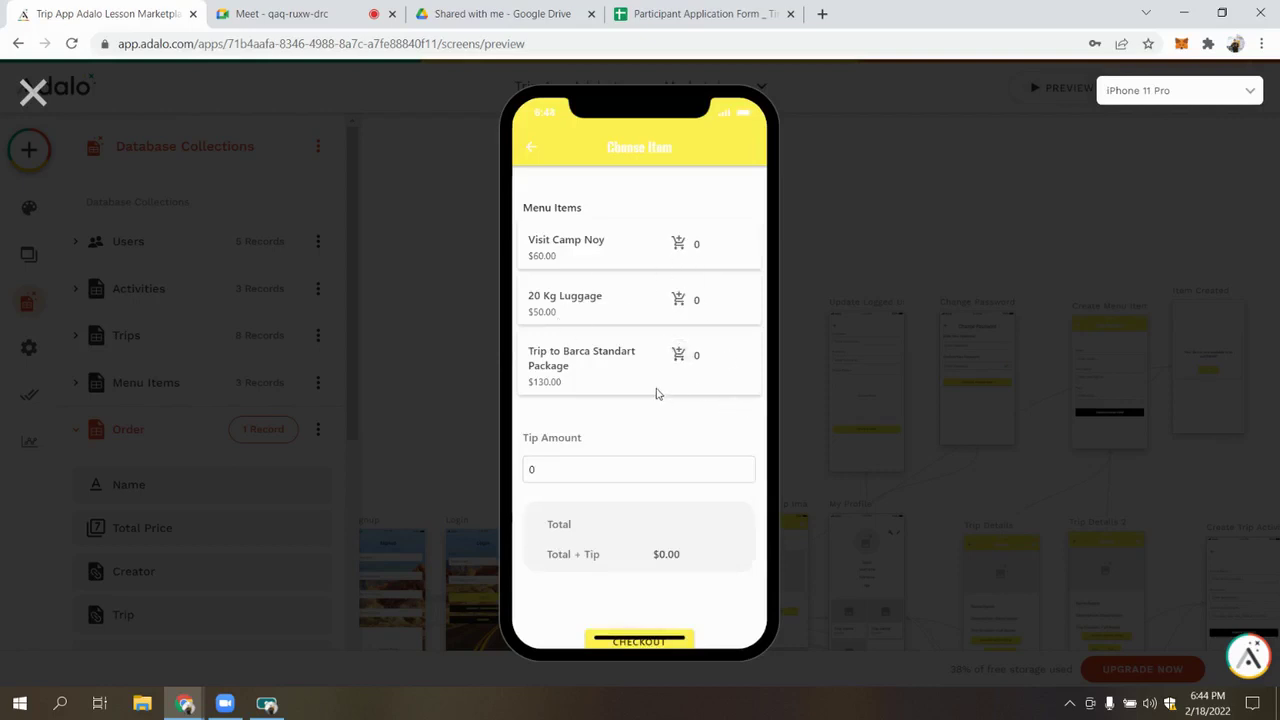
pyautogui.click(678, 354)
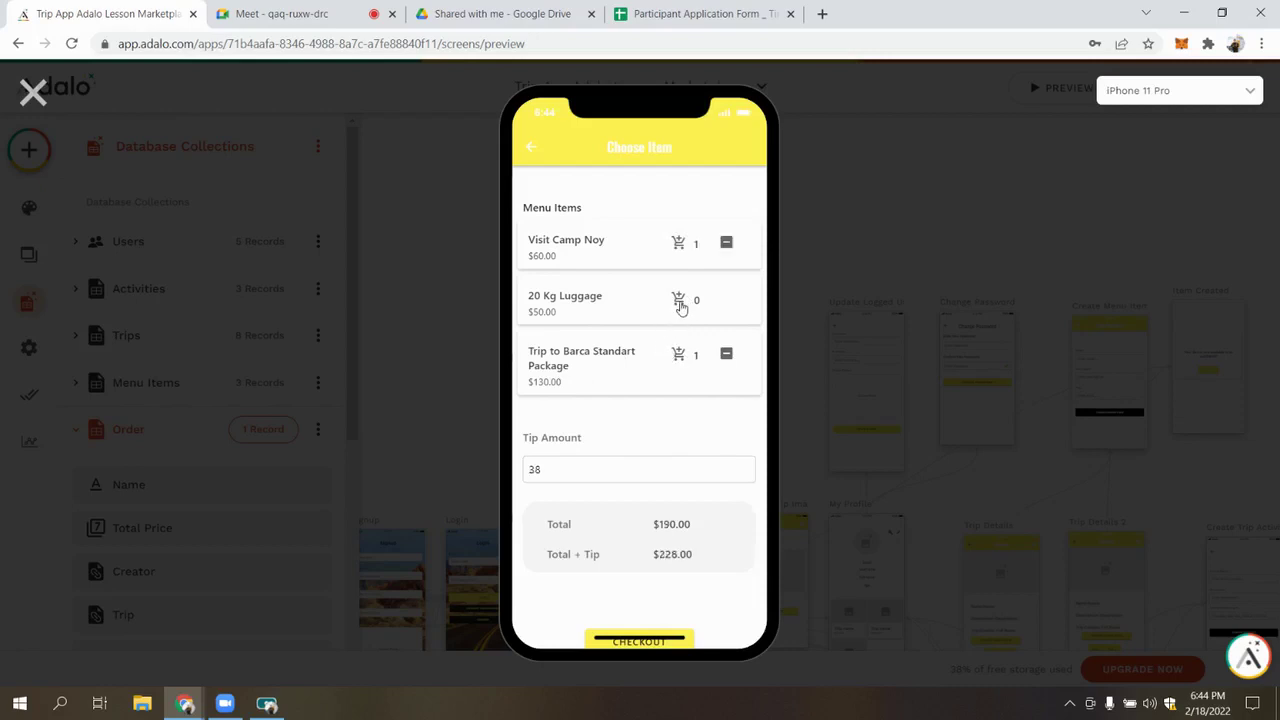
pyautogui.click(680, 311)
pyautogui.click(700, 303)
pyautogui.click(678, 297)
pyautogui.click(682, 352)
# Replace the tip with 10, bringing Total + Tip to $300.00
pyautogui.scroll(-1, 600, 400)
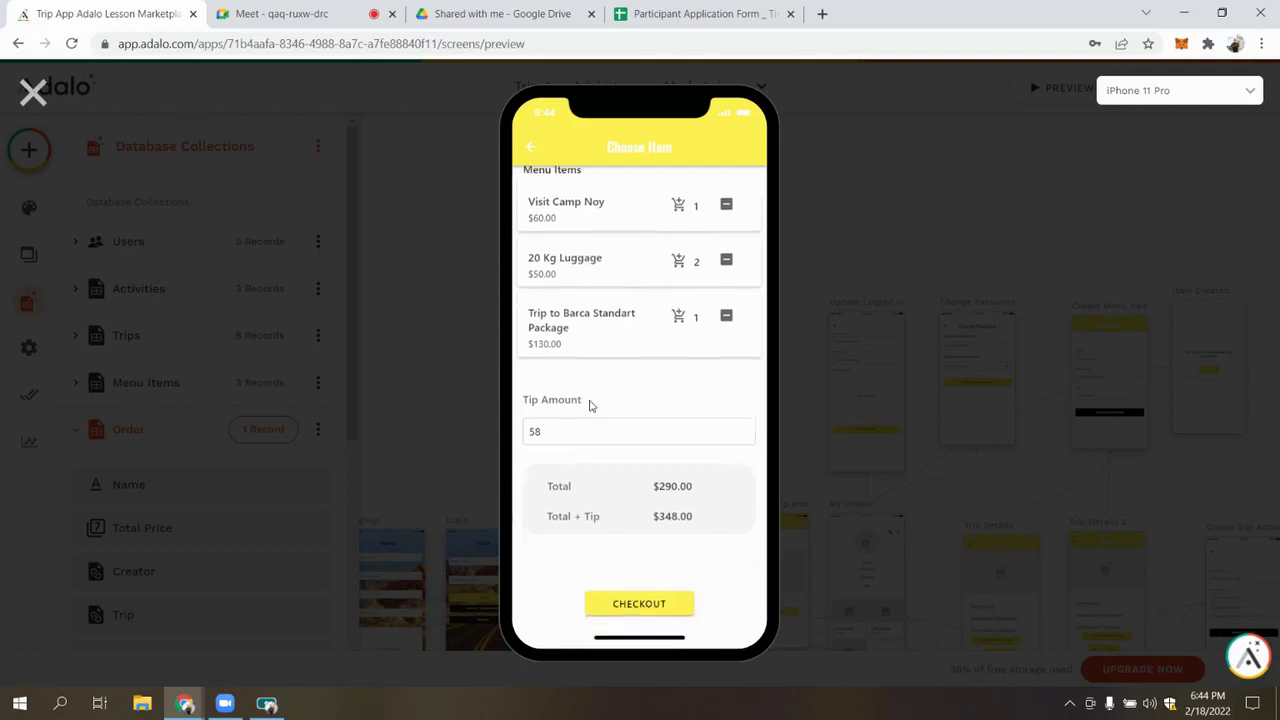
pyautogui.hotkey('ctrl', 'a')
pyautogui.press('BackSpace')
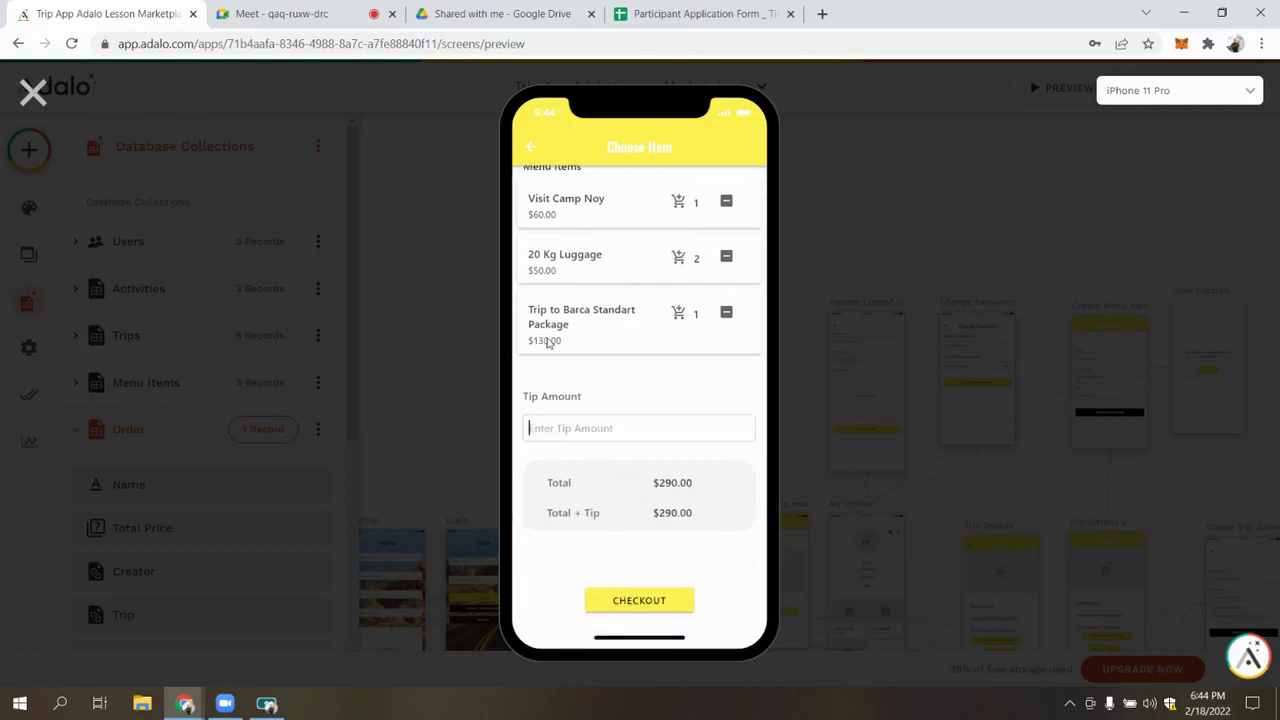
pyautogui.scroll(1, 585, 316)
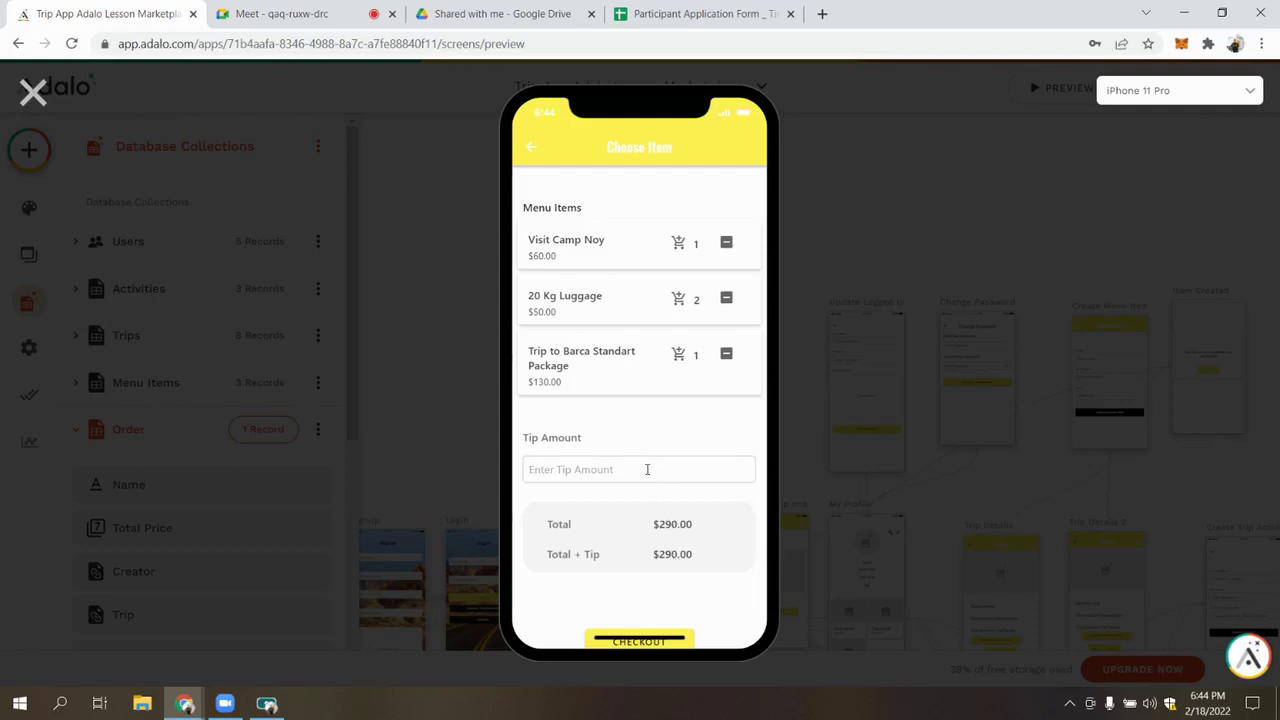
pyautogui.write('10')
pyautogui.scroll(-1, 654, 462)
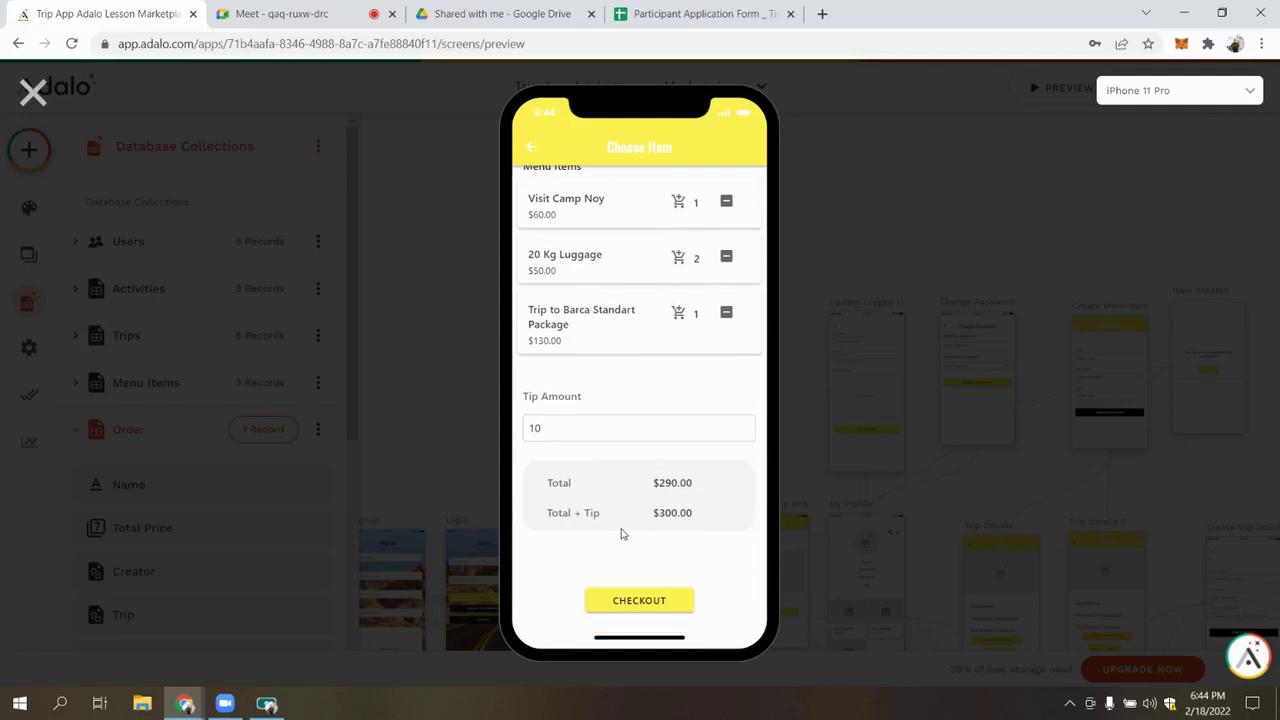
# Review the order on the checkout screen, then return to the cart
pyautogui.click(642, 602)
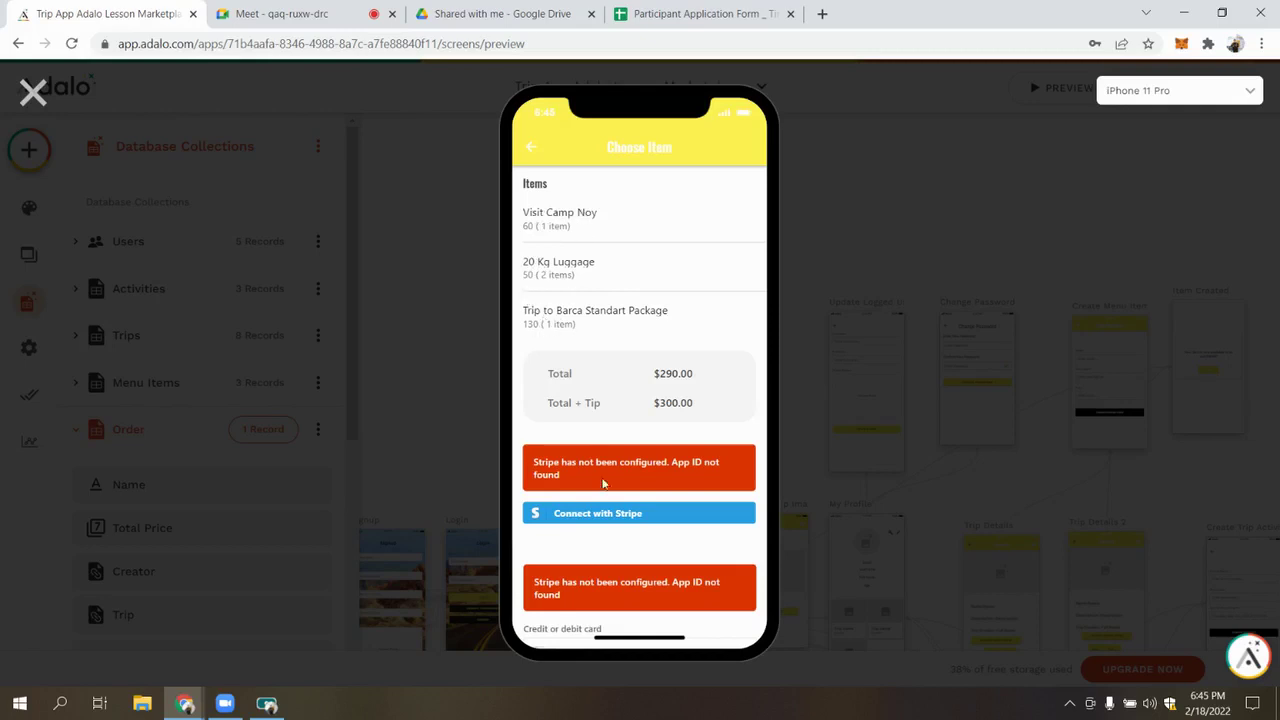
pyautogui.scroll(-2, 600, 450)
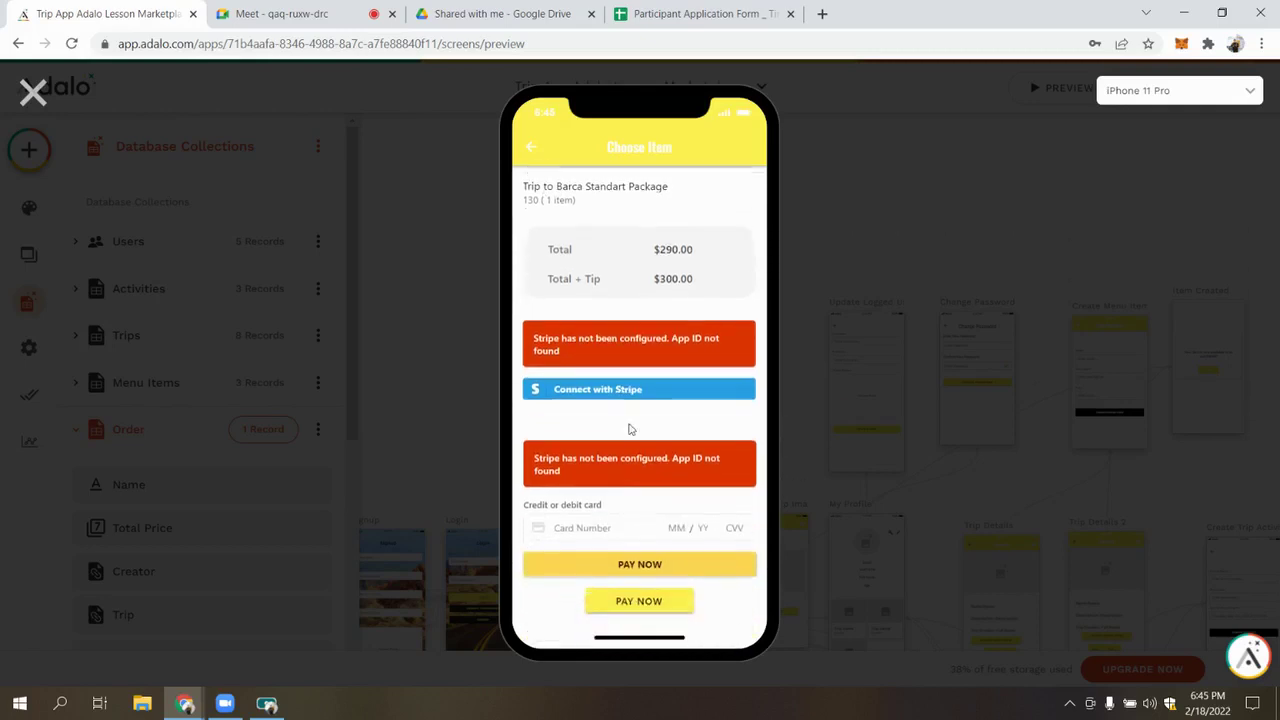
pyautogui.scroll(2, 614, 423)
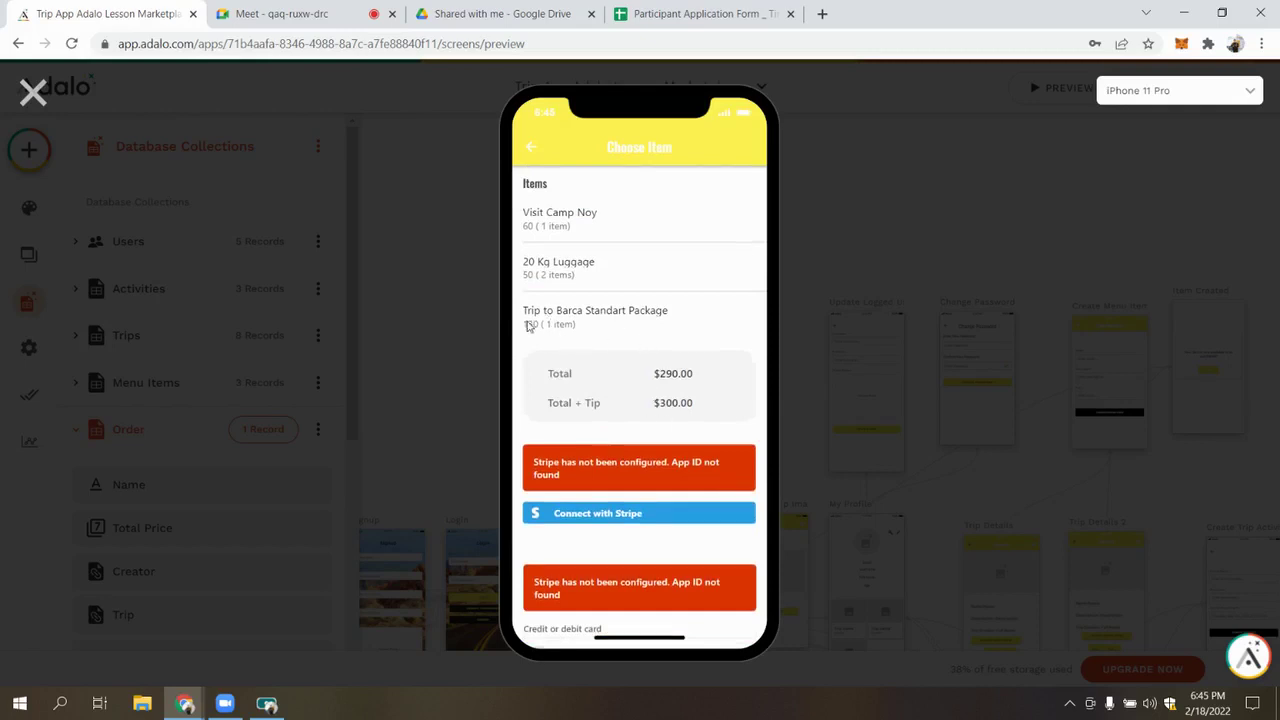
pyautogui.click(525, 147)
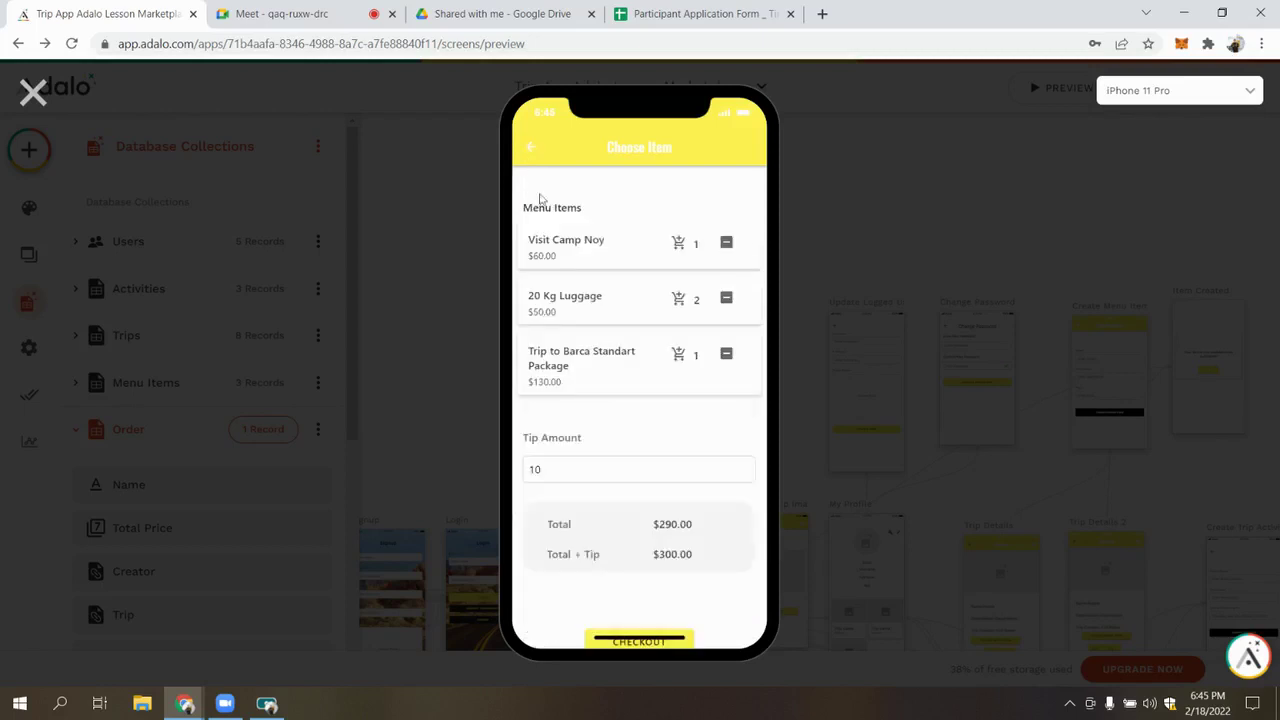
# Remove the 20 Kg Luggage, set the tip to 10, and proceed to checkout ($200.00)
pyautogui.click(727, 299)
pyautogui.scroll(-1, 620, 365)
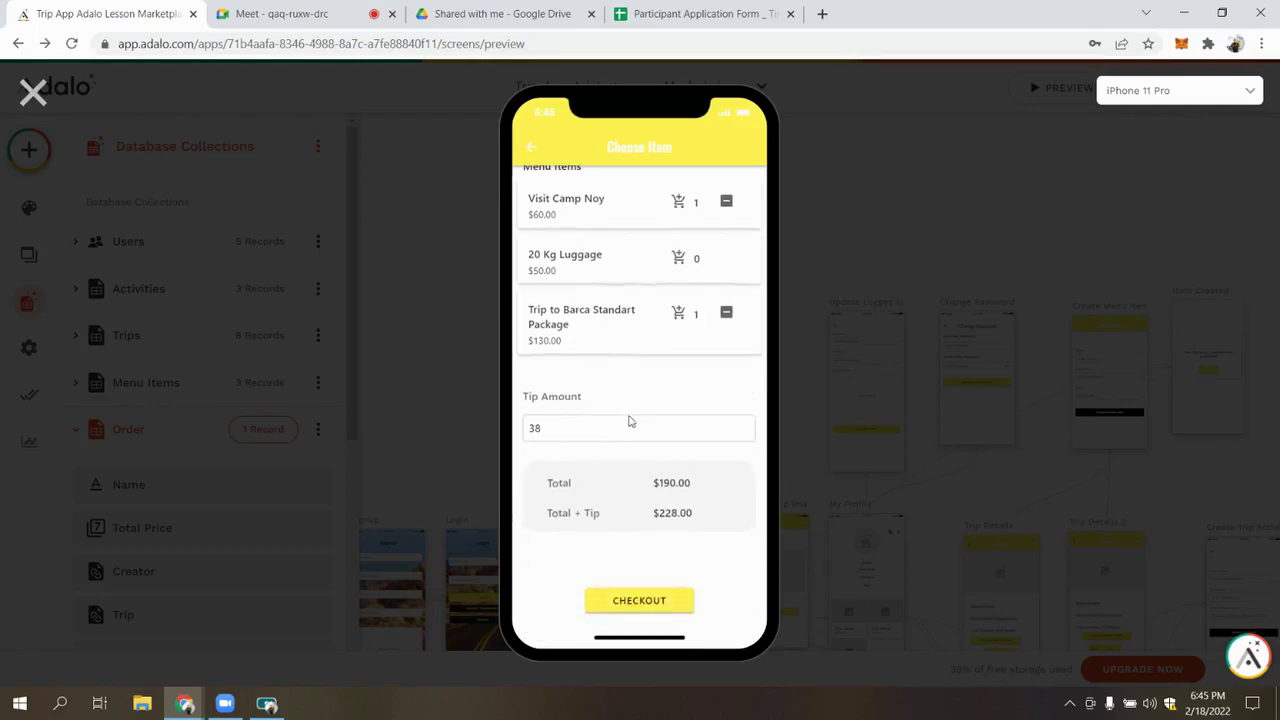
pyautogui.doubleClick(628, 433)
pyautogui.press('BackSpace')
pyautogui.write('10')
pyautogui.click(641, 601)
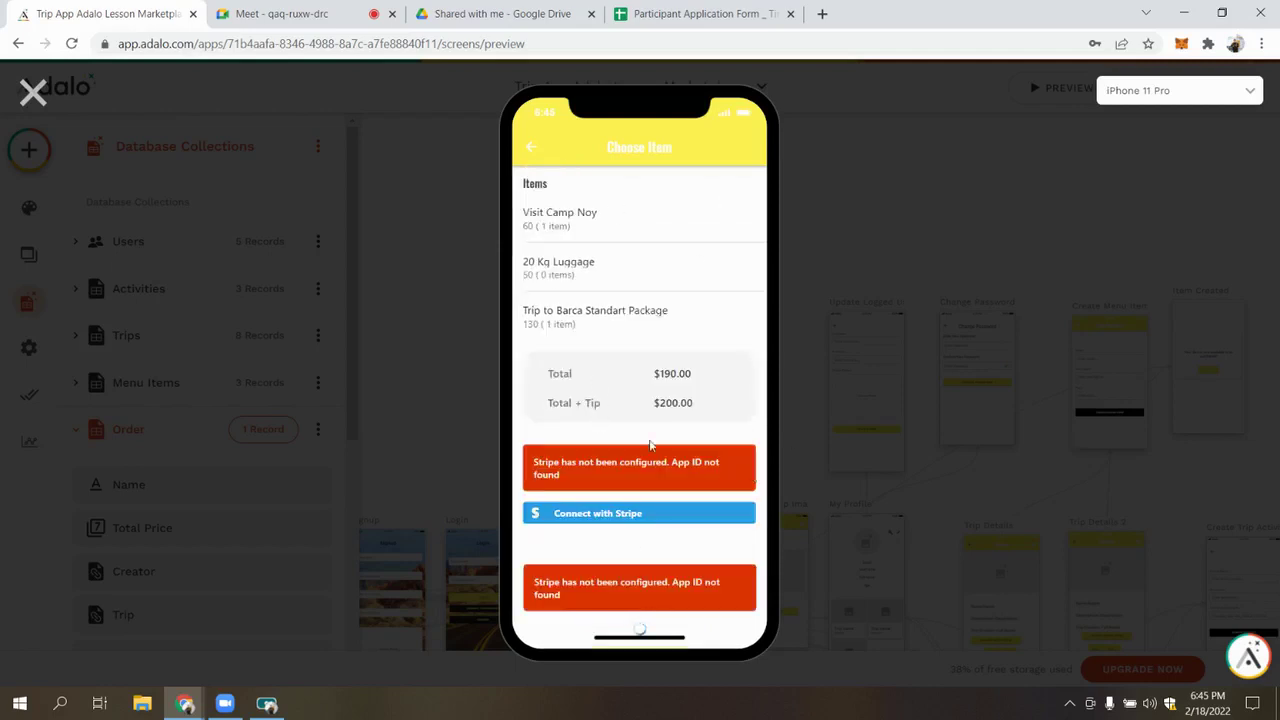
# Enter a test card number, expiry date and security code, then submit with the upper PAY NOW
pyautogui.click(548, 270)
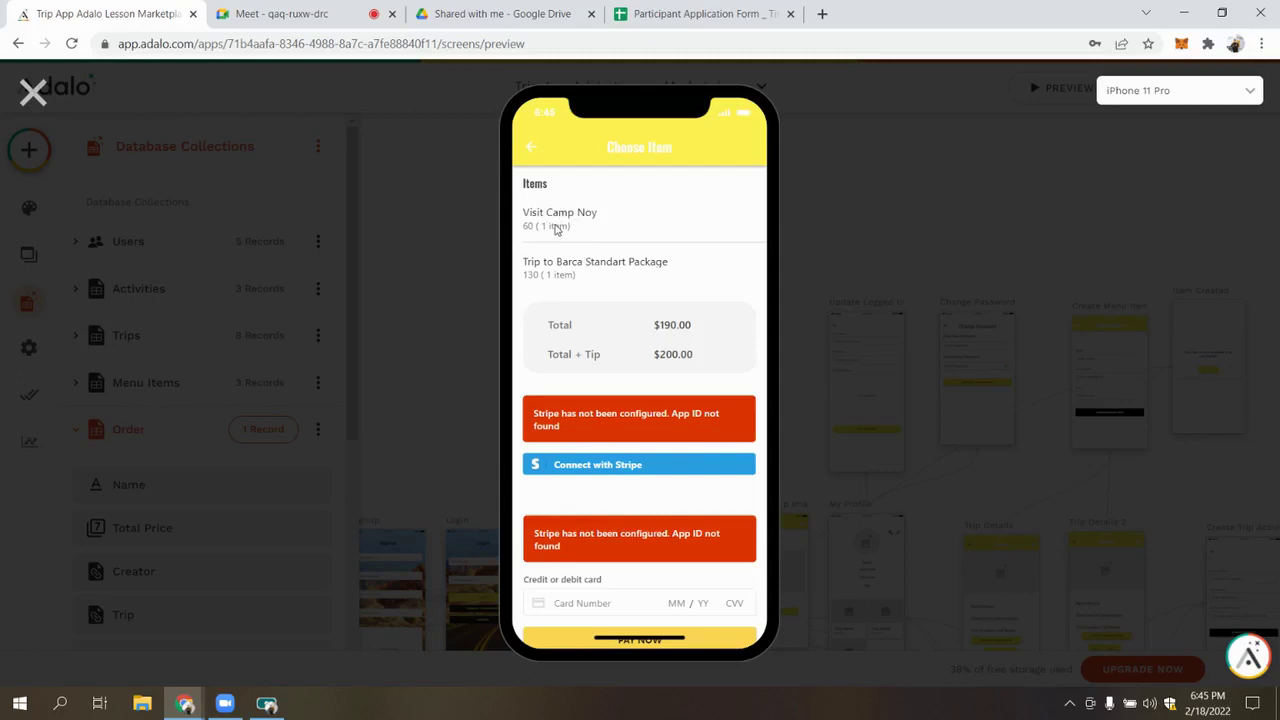
pyautogui.scroll(-2, 657, 466)
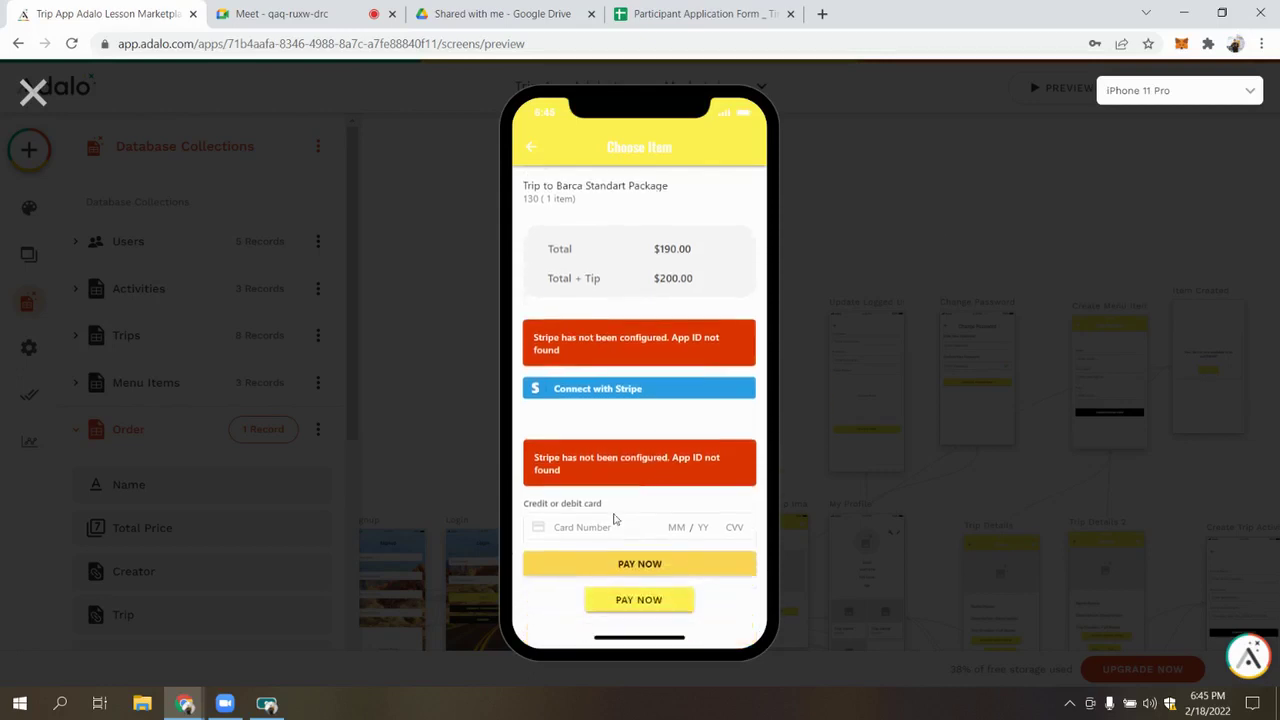
pyautogui.write('1212121211212')
pyautogui.click(680, 526)
pyautogui.write('1212')
pyautogui.click(735, 527)
pyautogui.write('121')
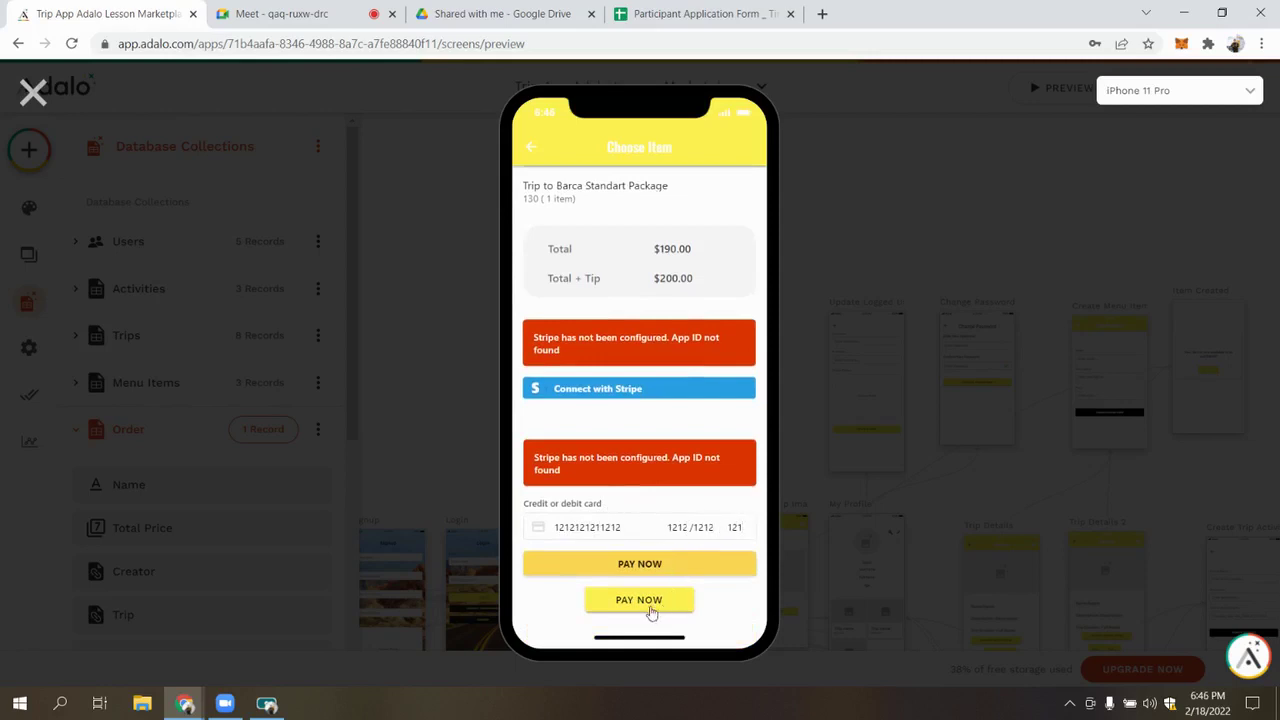
pyautogui.click(633, 564)
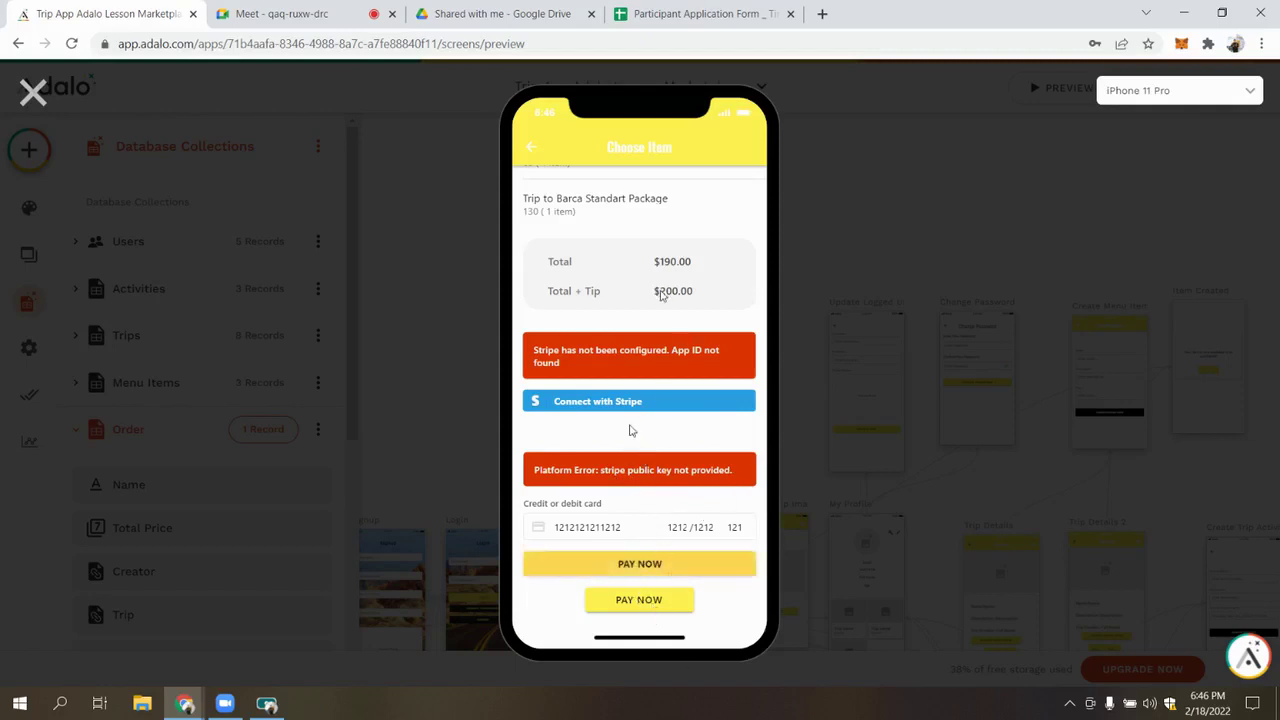
pyautogui.scroll(1, 665, 303)
pyautogui.scroll(-1, 665, 303)
# Confirm the test payment with the lower PAY NOW, return Home, and view the Order records
pyautogui.click(672, 601)
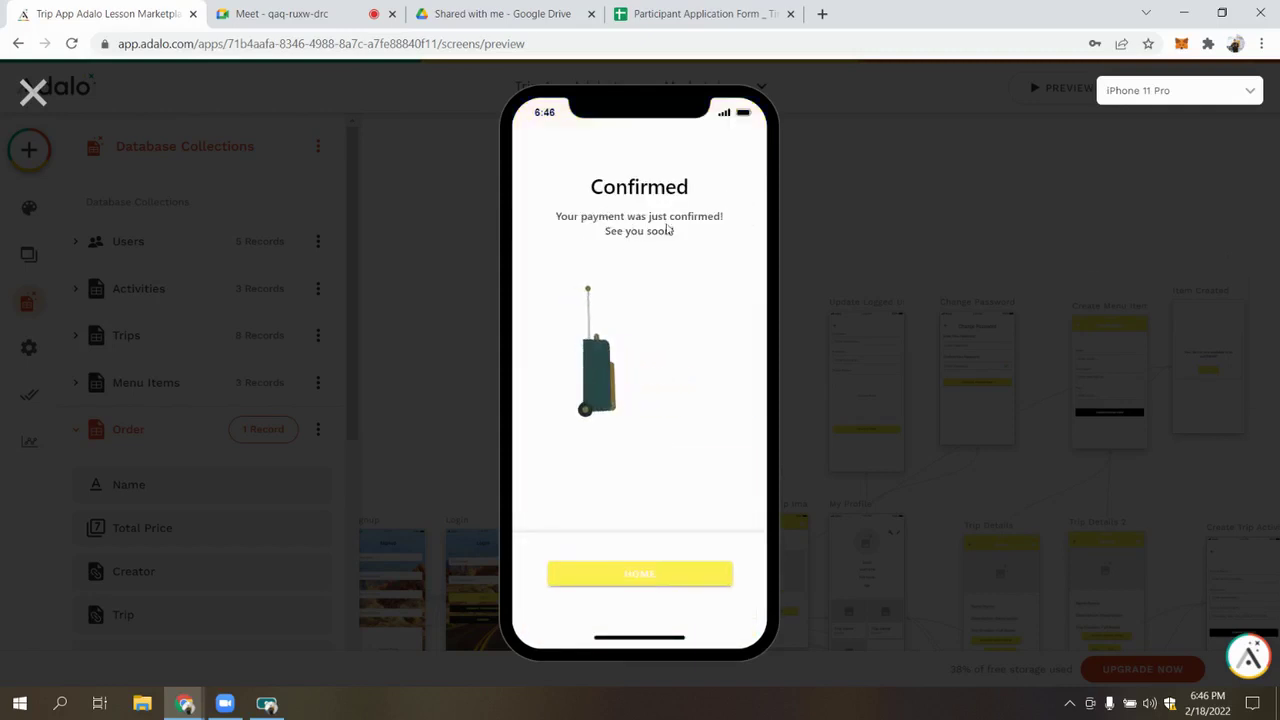
pyautogui.click(646, 578)
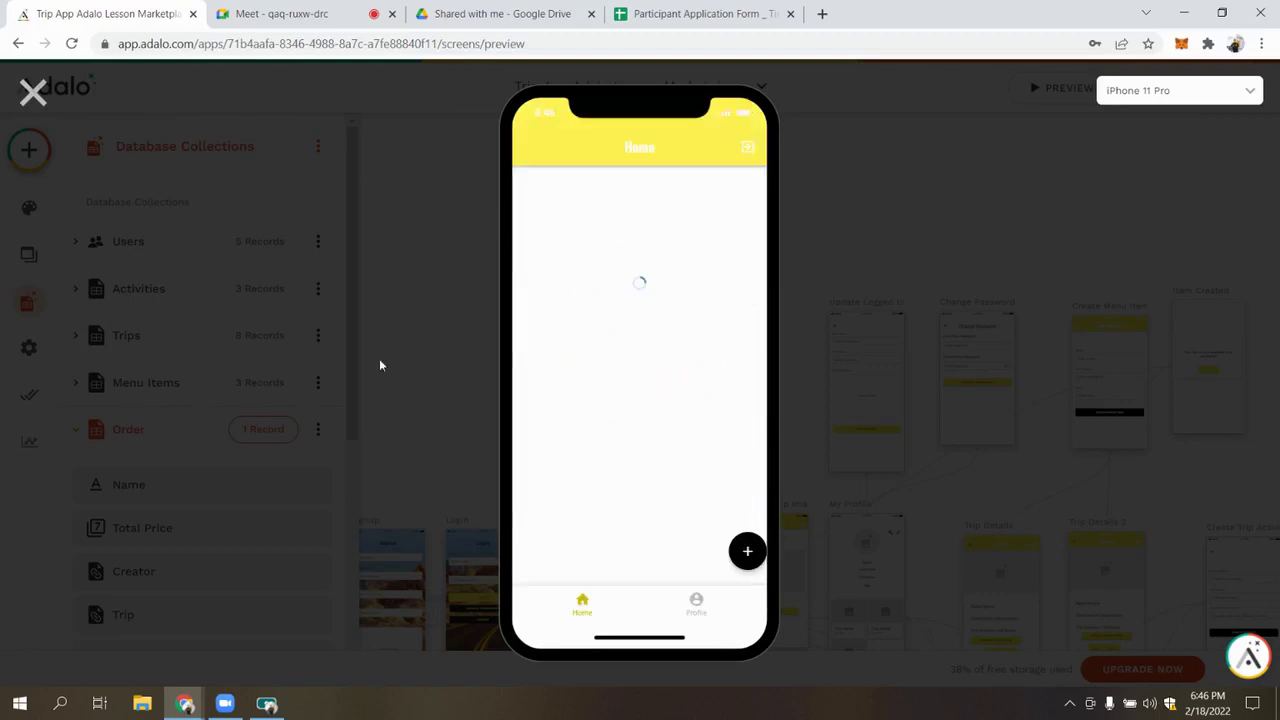
pyautogui.click(34, 91)
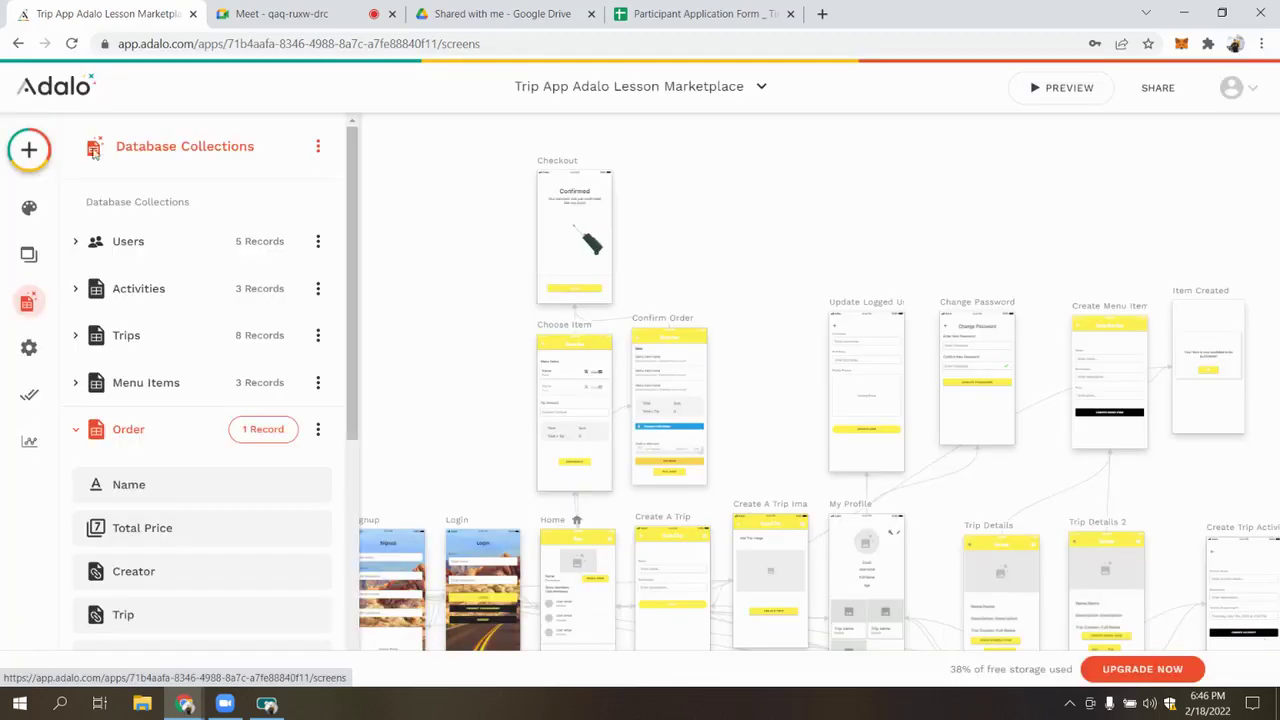
pyautogui.click(140, 435)
pyautogui.click(258, 431)
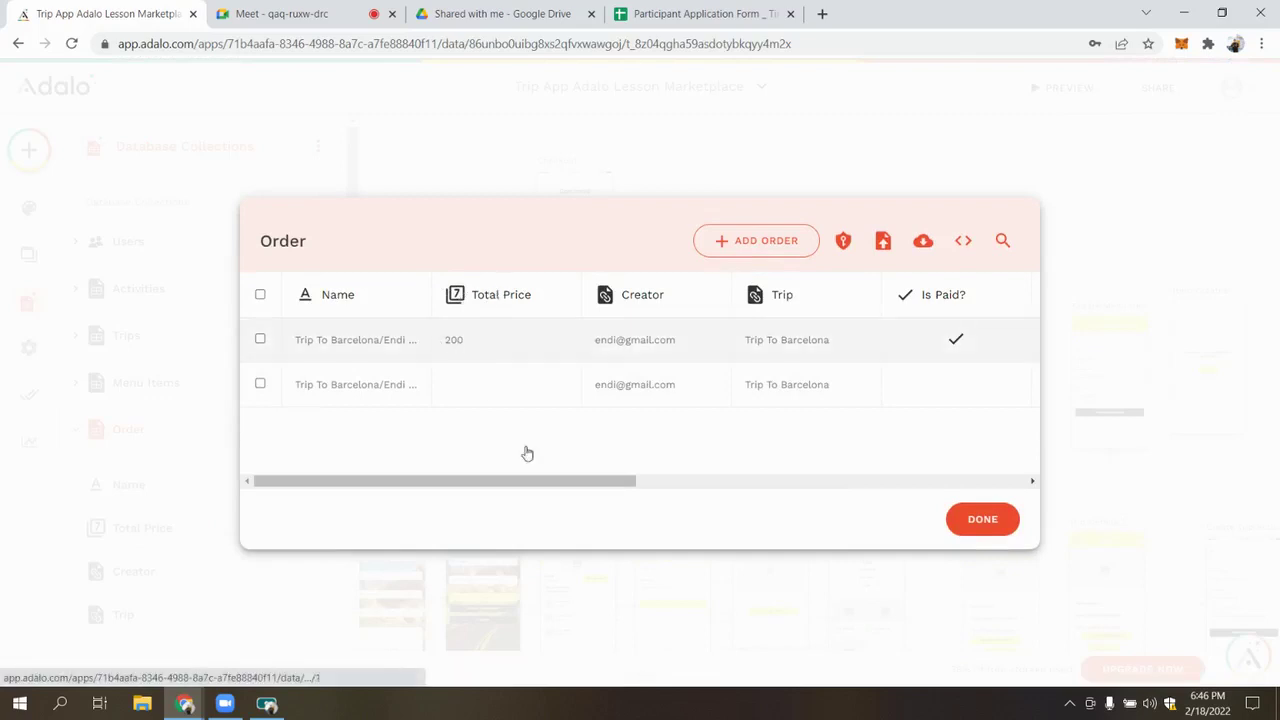
pyautogui.moveTo(606, 484); pyautogui.dragTo(765, 486)
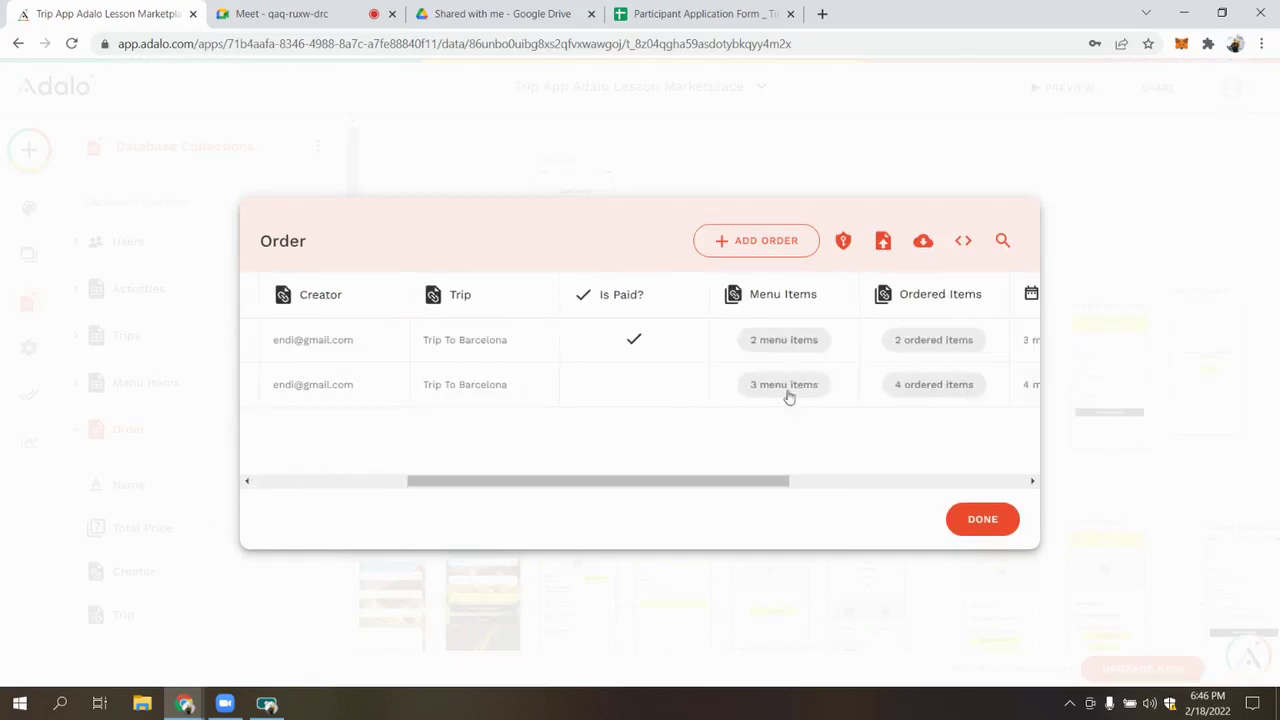
# Inspect the paid order record (total 200, Is Paid true) and its ordered items
pyautogui.click(690, 337)
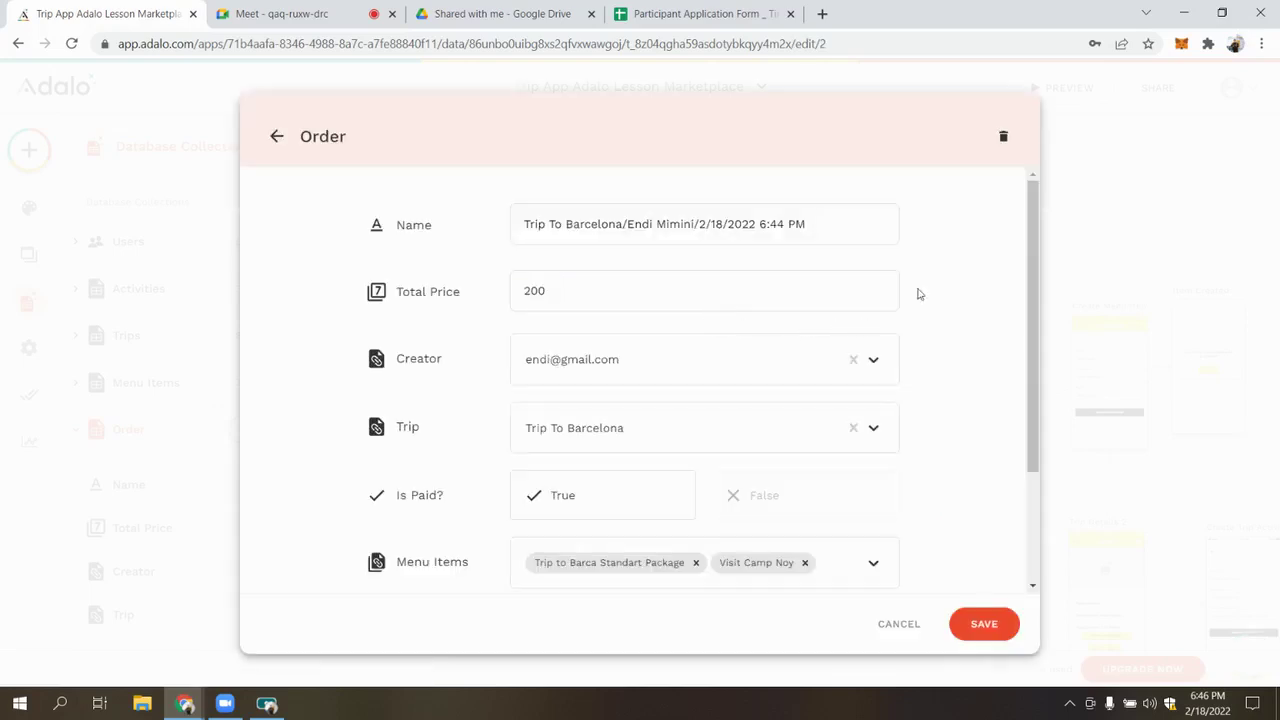
pyautogui.scroll(-3, 900, 330)
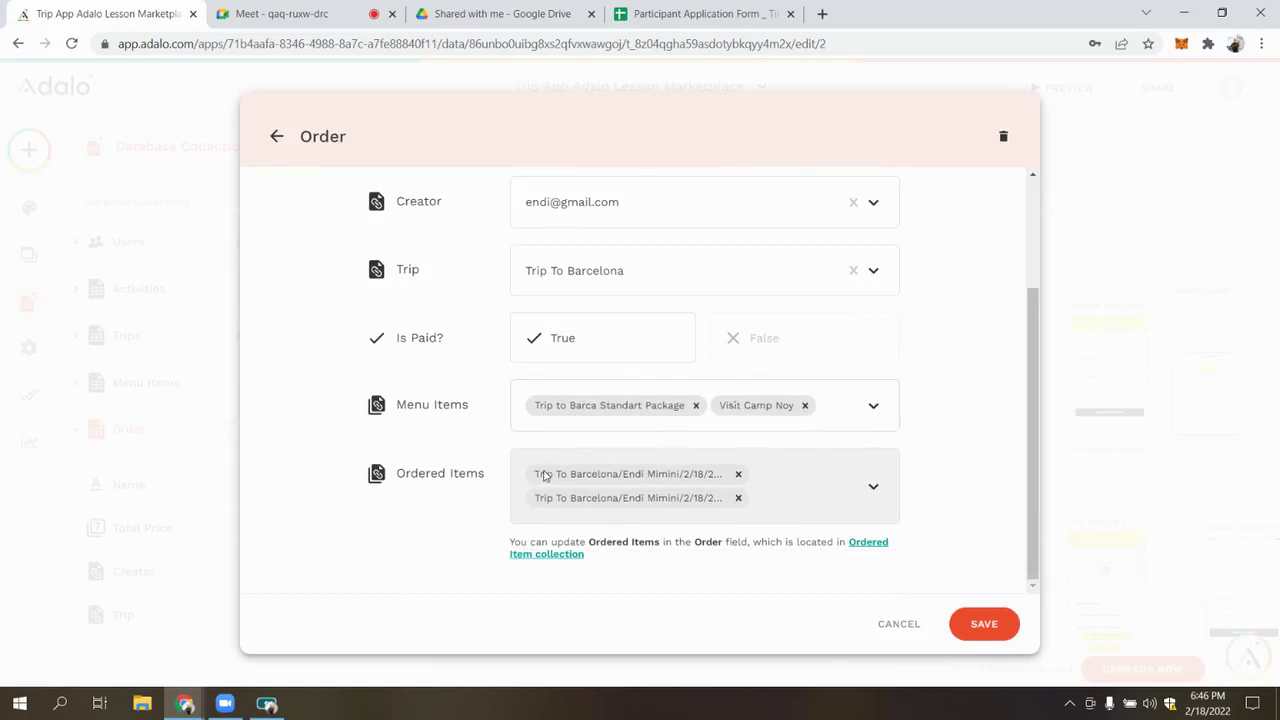
pyautogui.moveTo(554, 478); pyautogui.dragTo(736, 475)
pyautogui.click(704, 489)
pyautogui.click(635, 473)
pyautogui.moveTo(540, 474); pyautogui.dragTo(677, 497)
pyautogui.click(616, 481)
pyautogui.click(675, 479)
pyautogui.click(867, 507)
pyautogui.scroll(3, 869, 503)
pyautogui.scroll(-3, 869, 503)
# Review the Ordered Item collection's records and close the database viewer
pyautogui.click(868, 547)
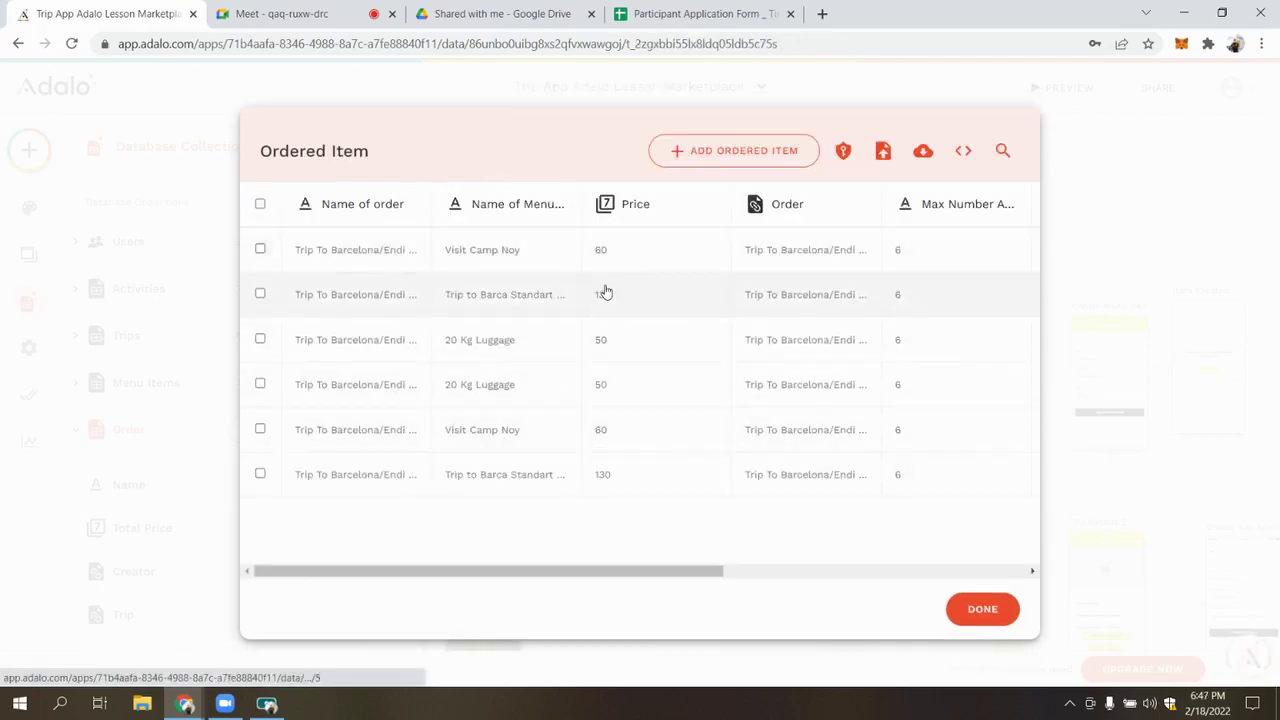
pyautogui.moveTo(679, 578); pyautogui.dragTo(879, 598)
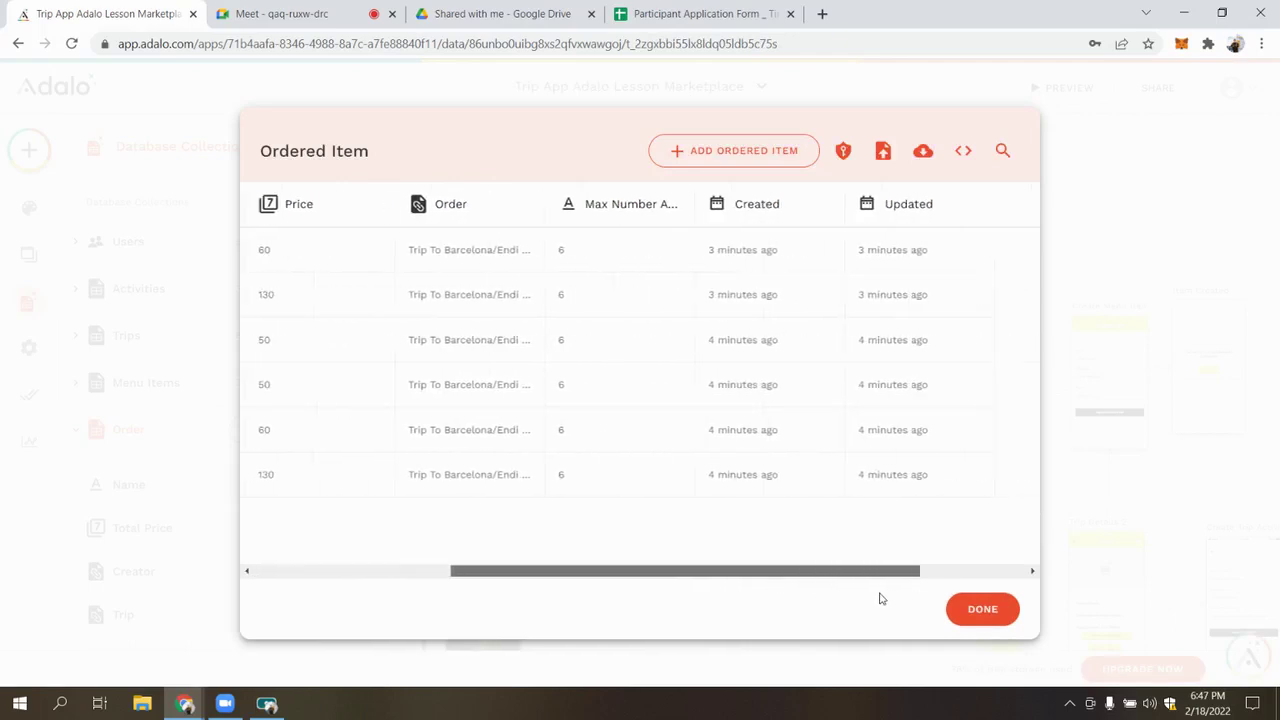
pyautogui.click(975, 612)
pyautogui.click(1068, 87)
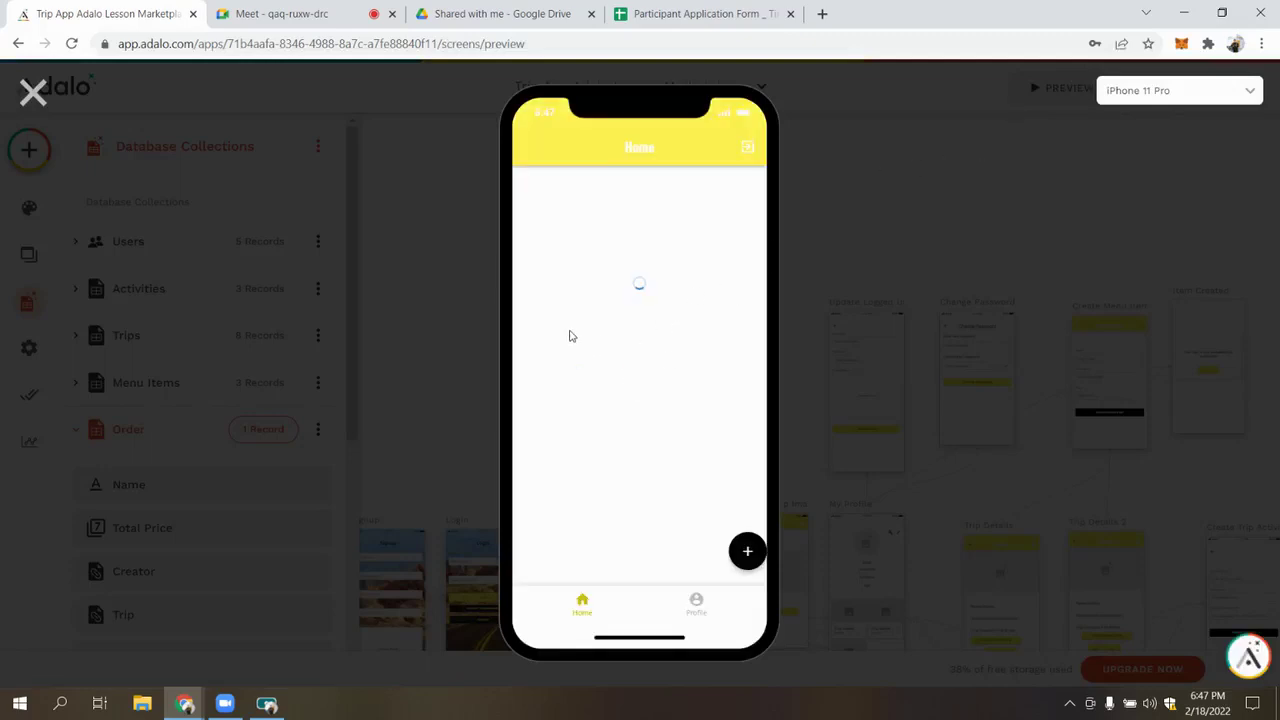
# Open the Trip To Barcelona details, return to the Home list, and restart the preview
pyautogui.scroll(-1, 692, 305)
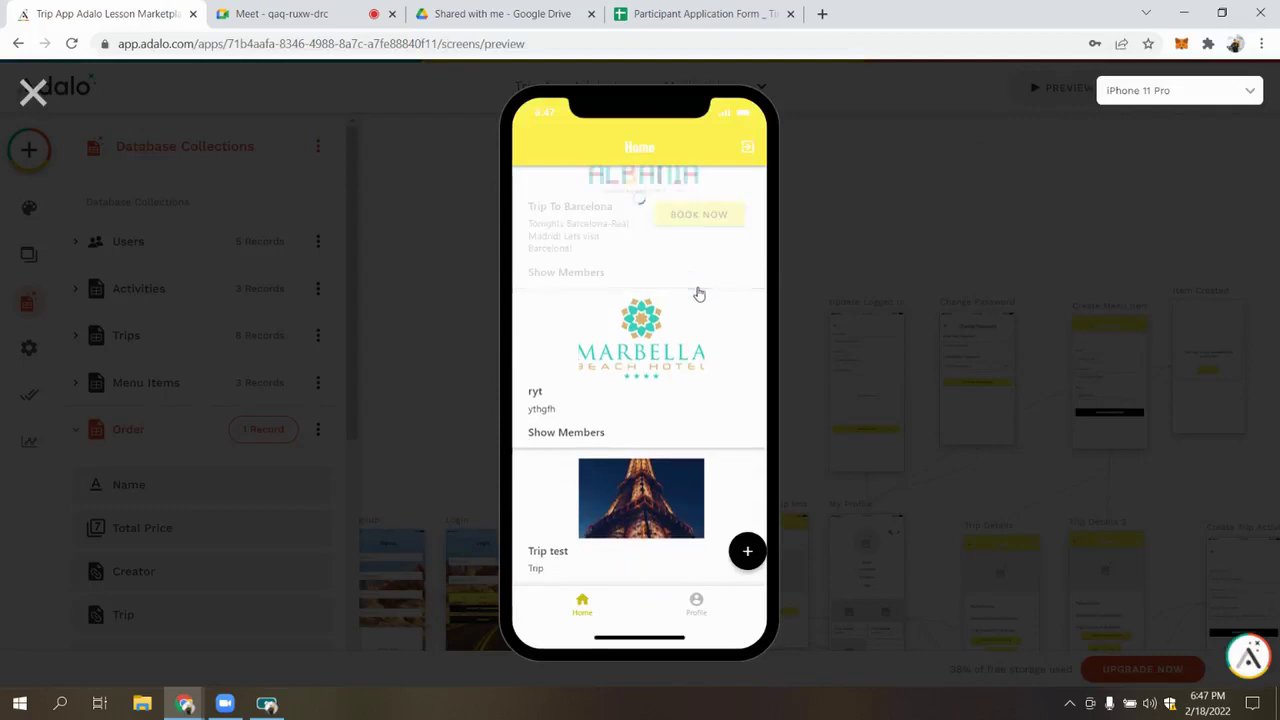
pyautogui.click(566, 245)
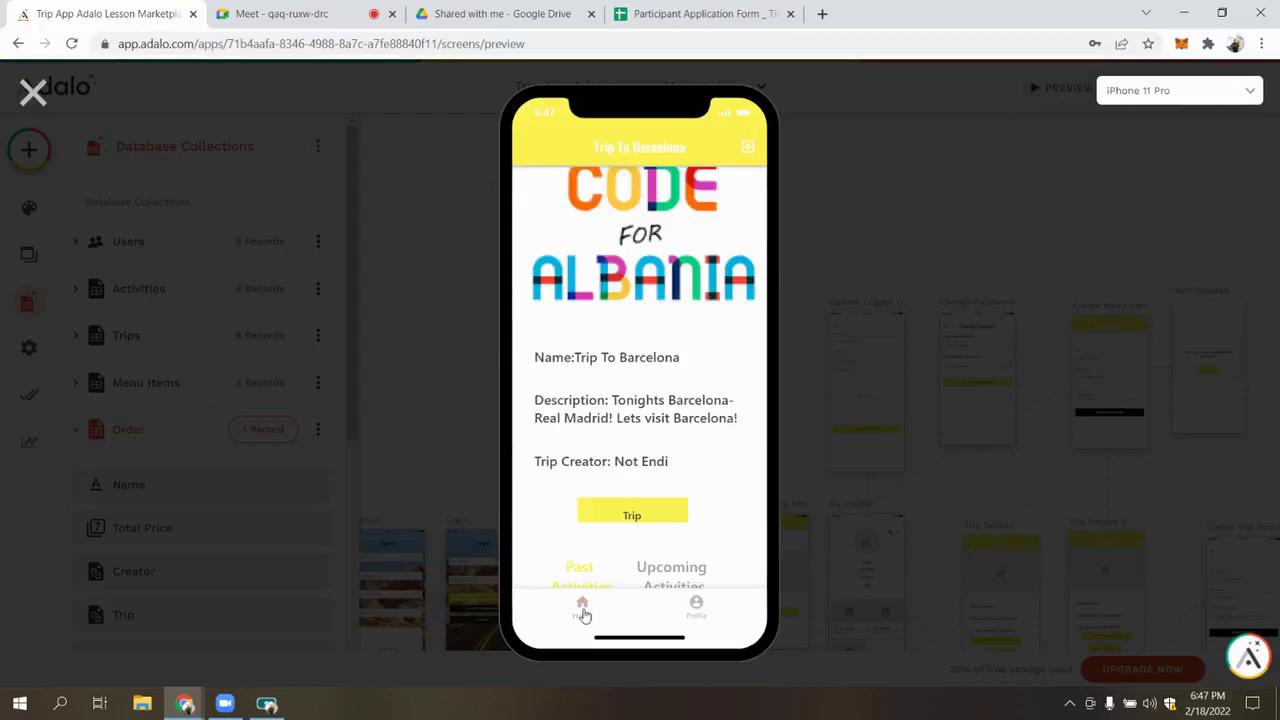
pyautogui.click(668, 277)
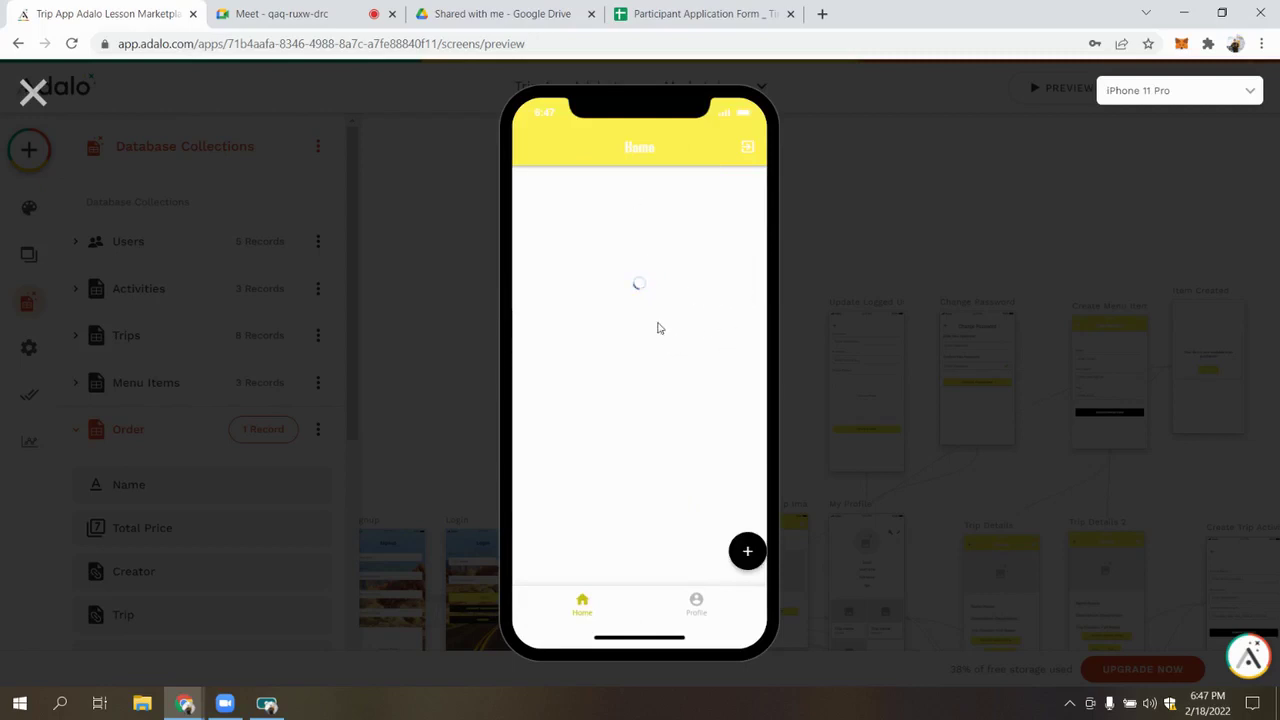
pyautogui.click(584, 606)
pyautogui.click(1017, 105)
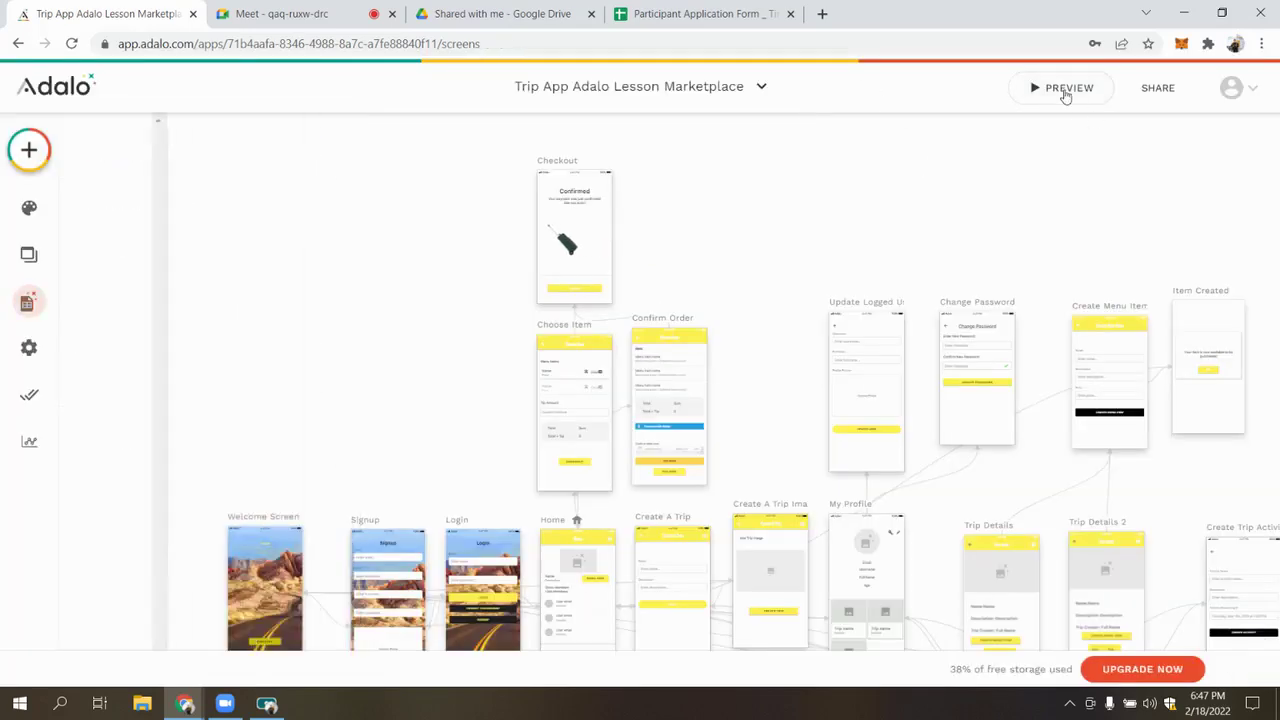
pyautogui.click(1058, 92)
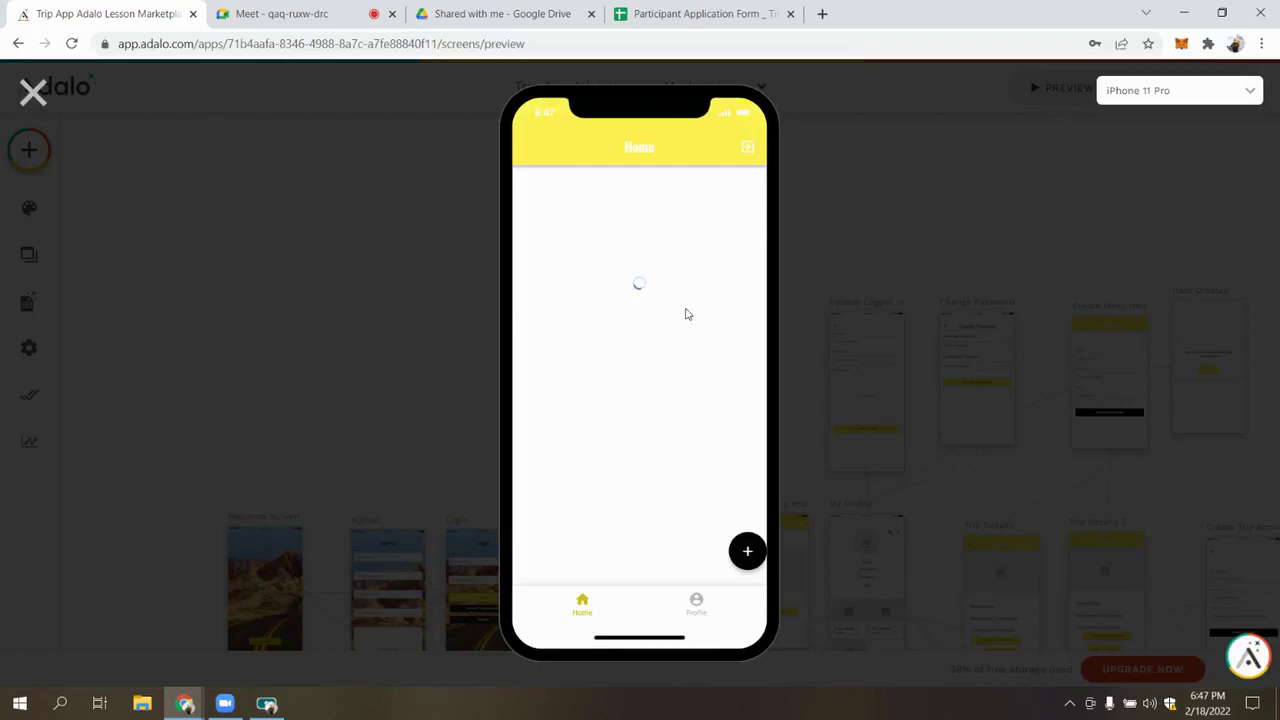
# Book Trip To Barcelona, raise Visit Camp Noy's quantity to 6 then back to 5, and close the preview
pyautogui.click(700, 284)
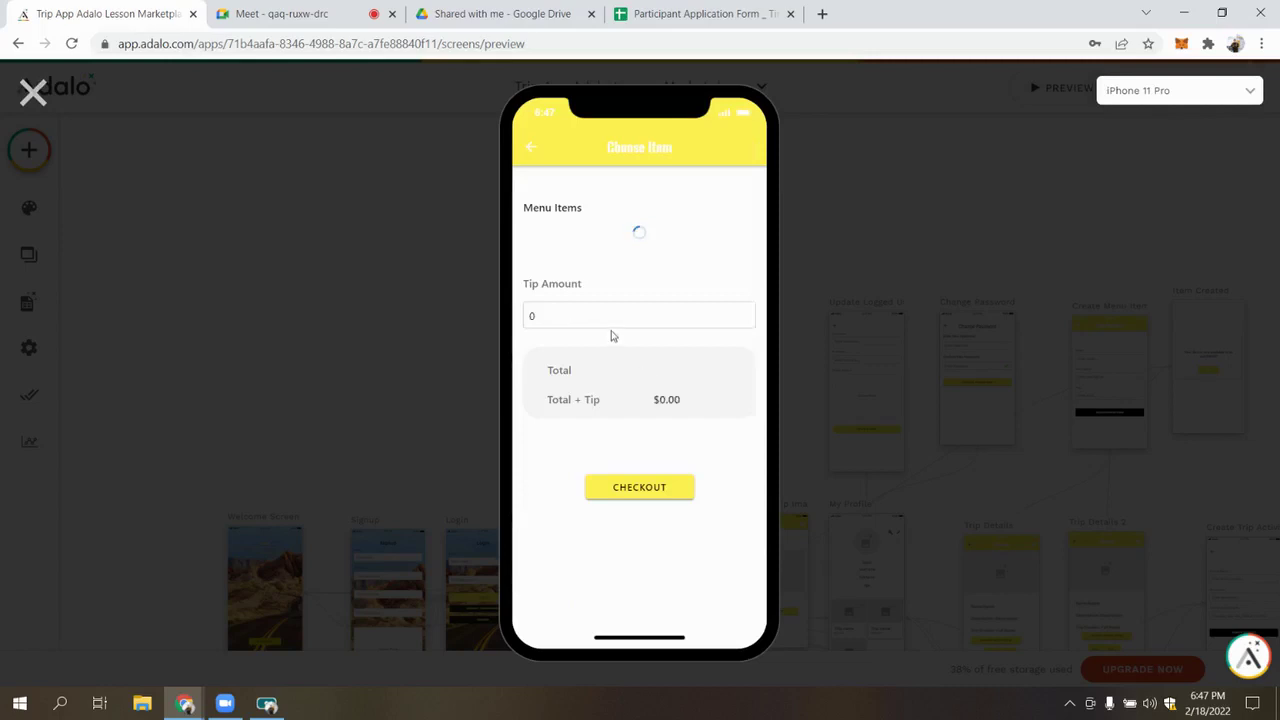
pyautogui.click(682, 250)
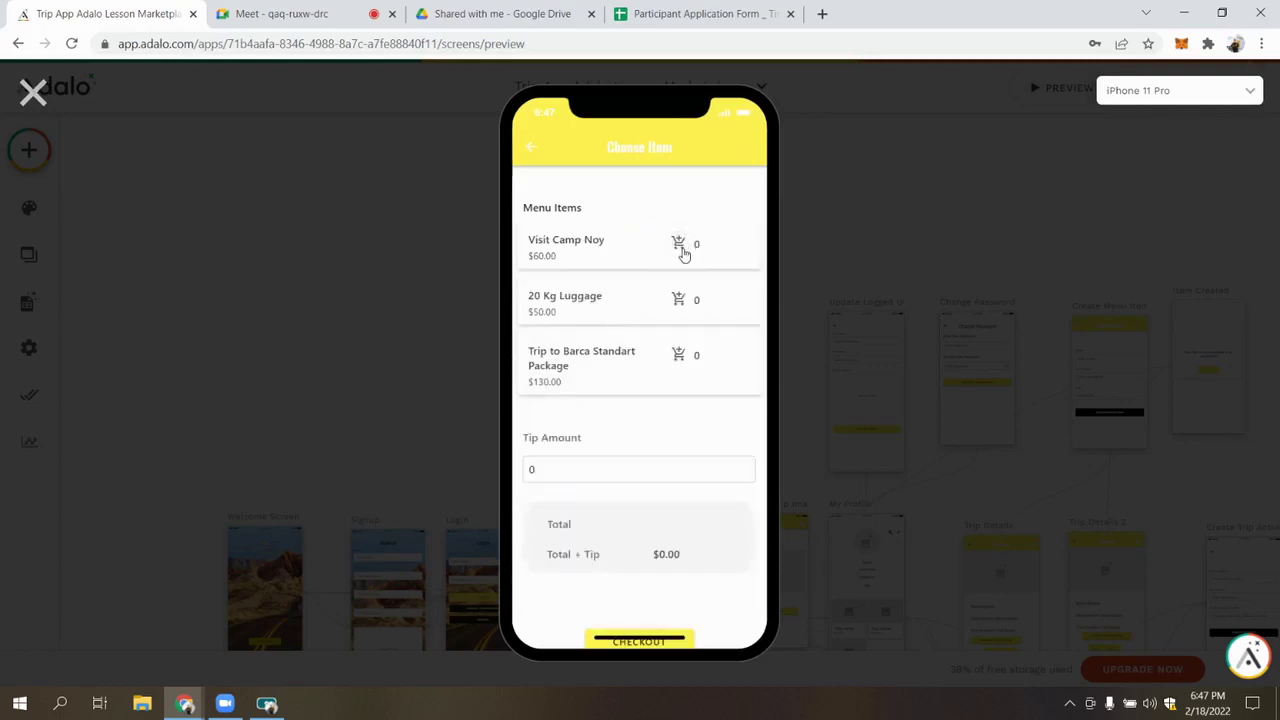
pyautogui.click(677, 256)
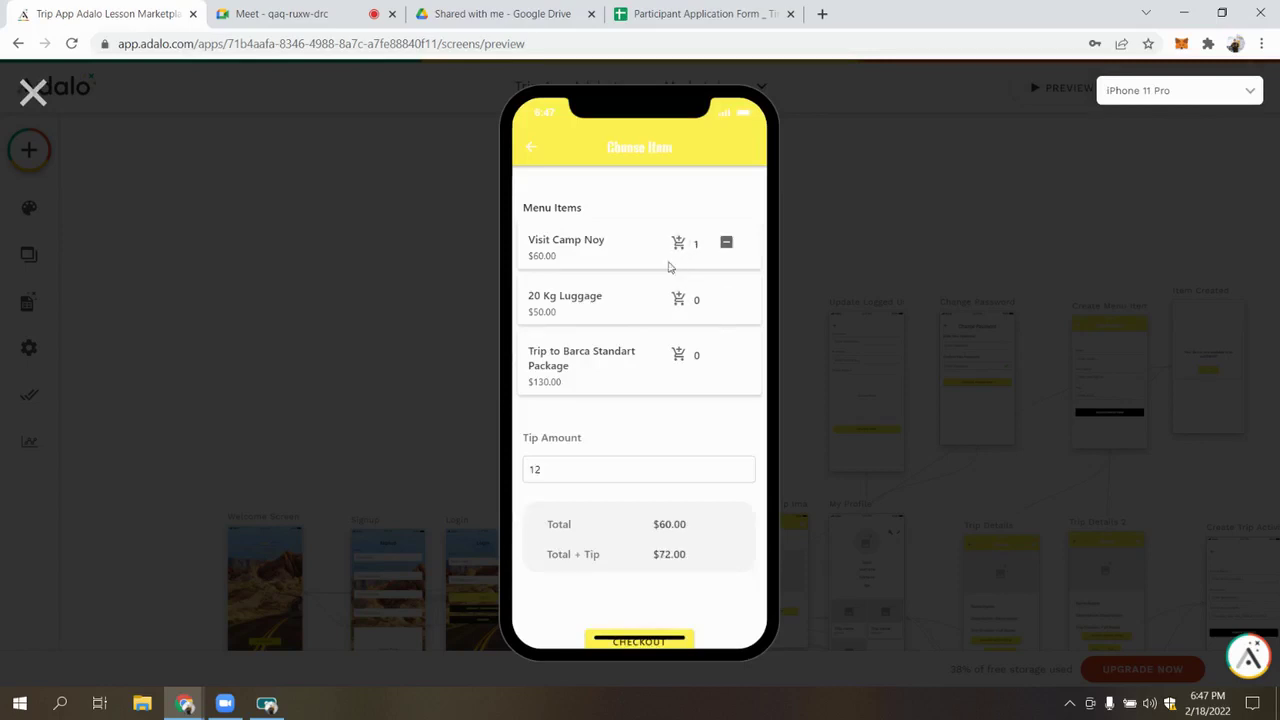
pyautogui.click(678, 243)
pyautogui.click(686, 253)
pyautogui.click(680, 247)
pyautogui.click(727, 242)
pyautogui.click(726, 242)
pyautogui.click(679, 247)
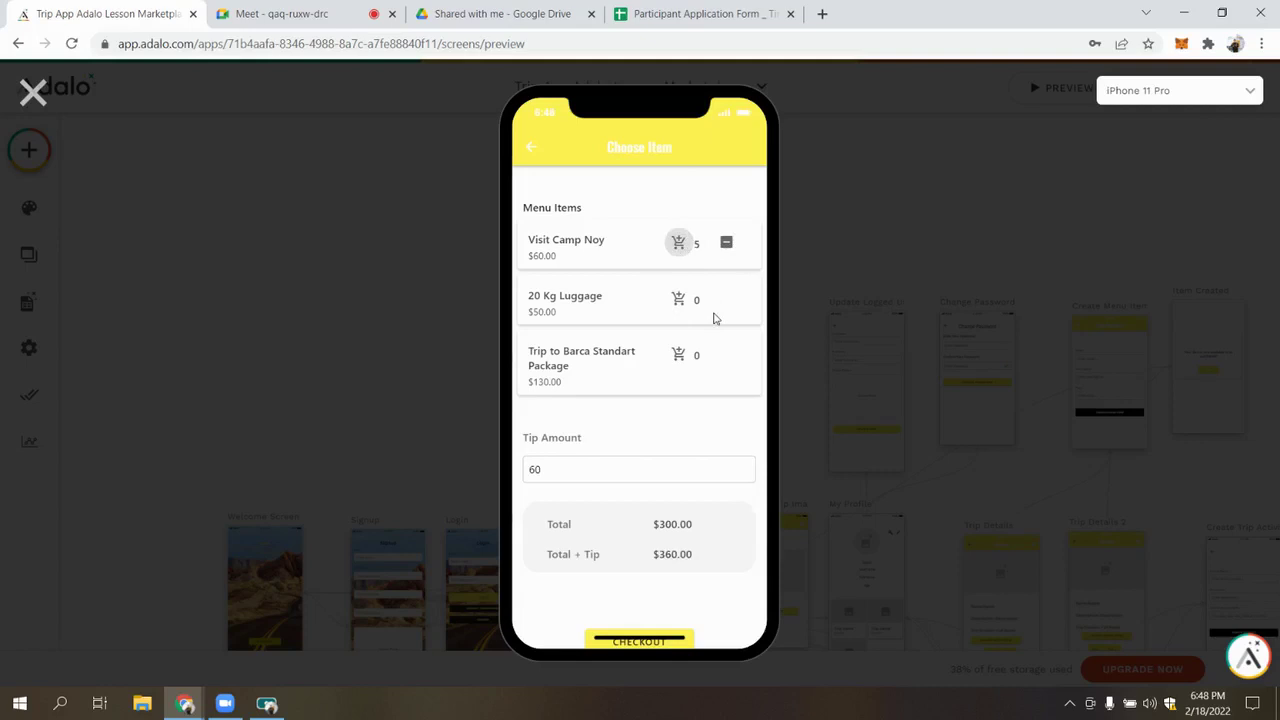
pyautogui.click(727, 245)
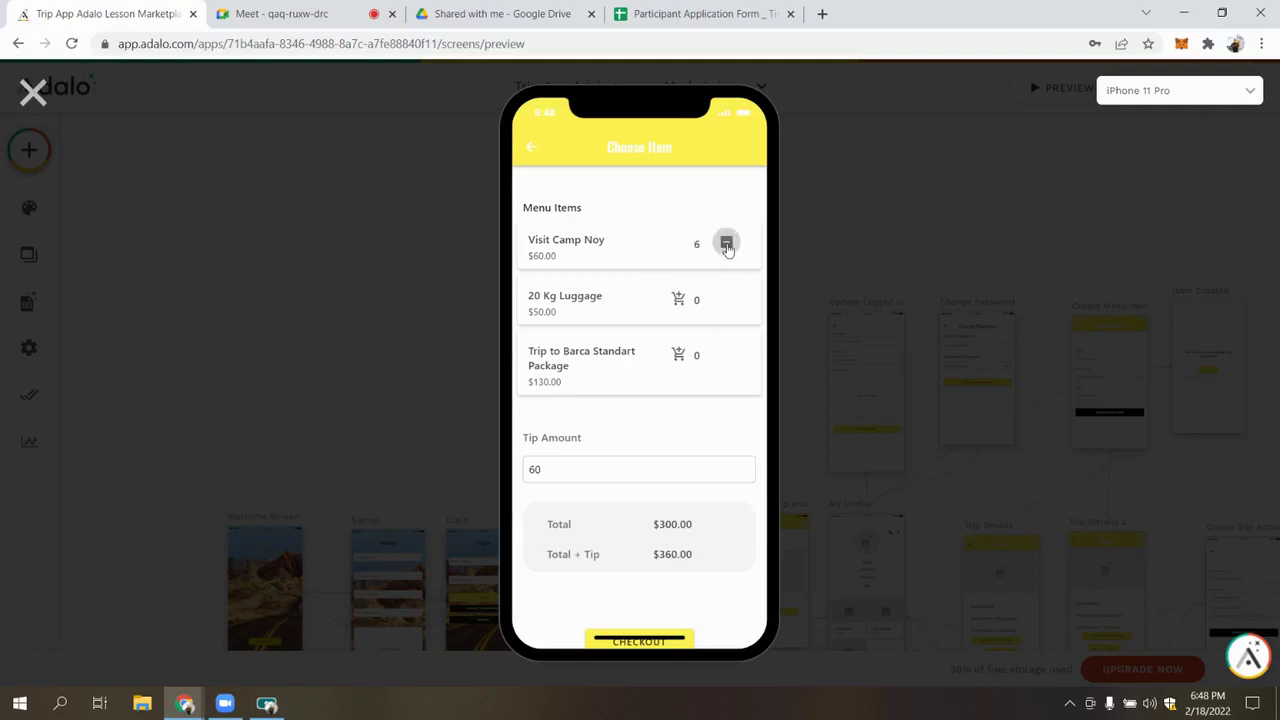
pyautogui.click(35, 91)
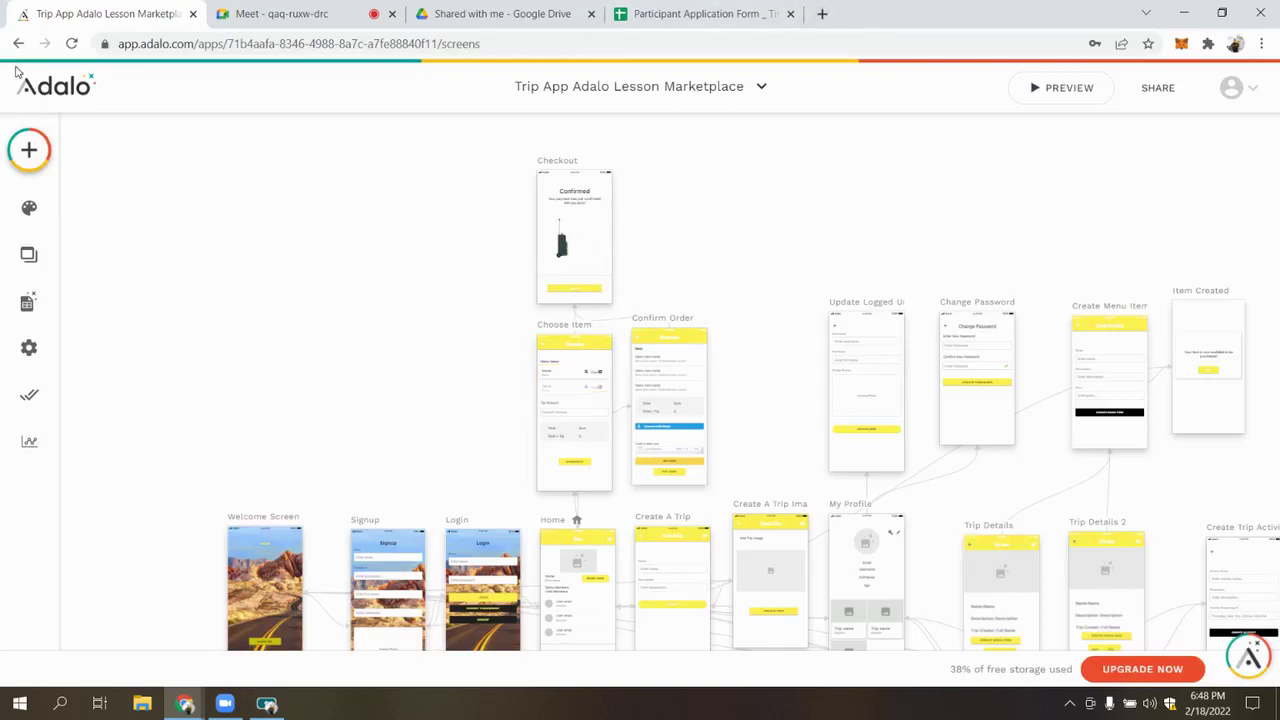
# Add an empty Text label inside the Home trip list beside Show Members, then start a new-tab search
pyautogui.click(30, 160)
pyautogui.moveTo(128, 333); pyautogui.dragTo(585, 410)
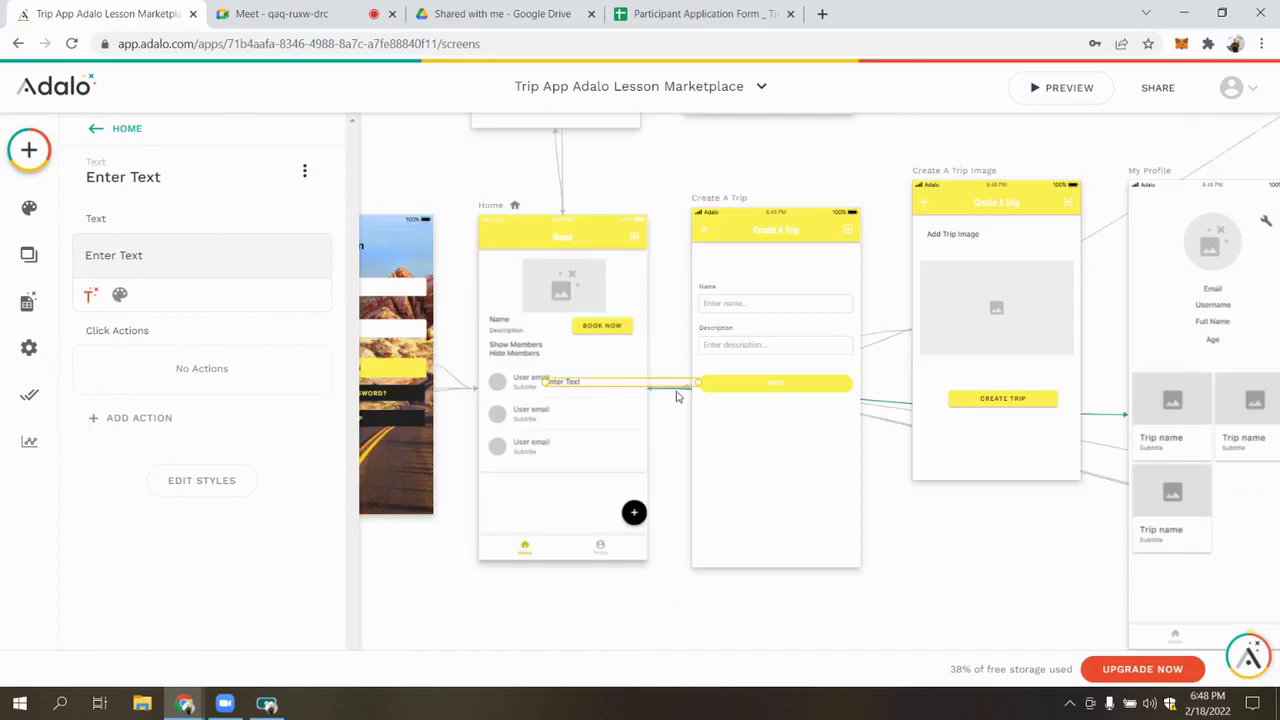
pyautogui.moveTo(655, 403); pyautogui.dragTo(606, 354)
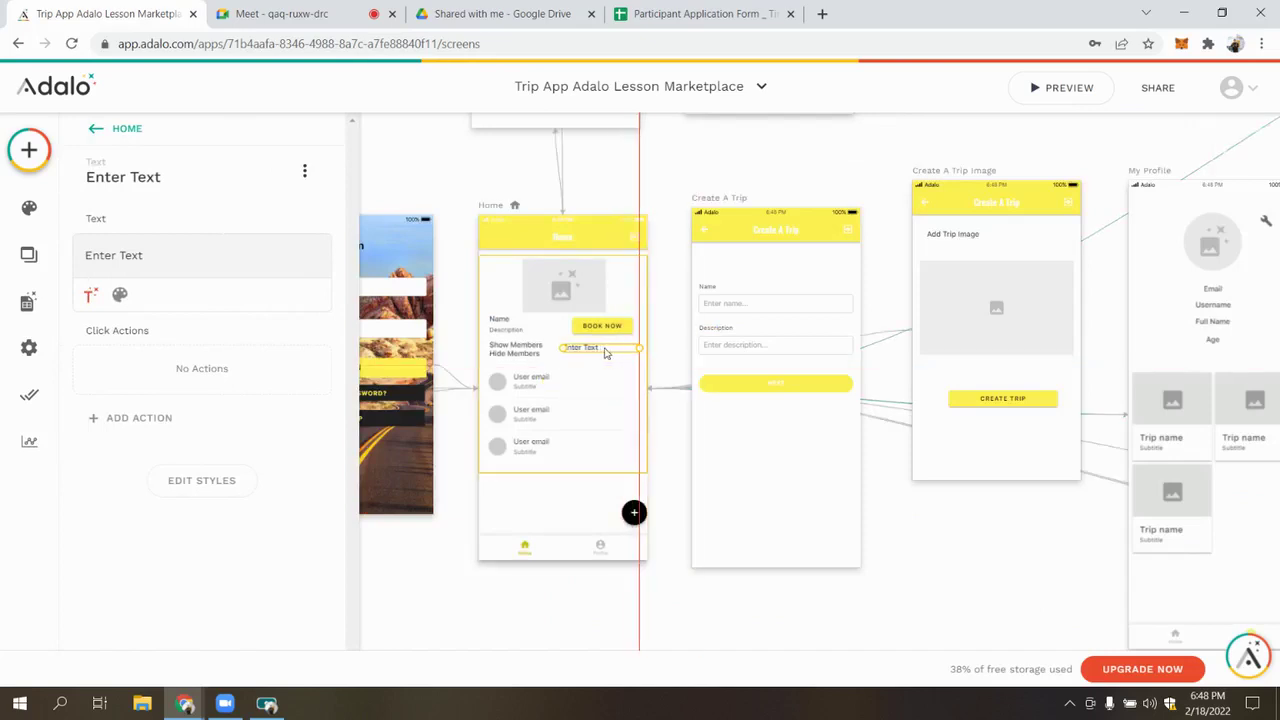
pyautogui.tripleClick(202, 251)
pyautogui.press('BackSpace')
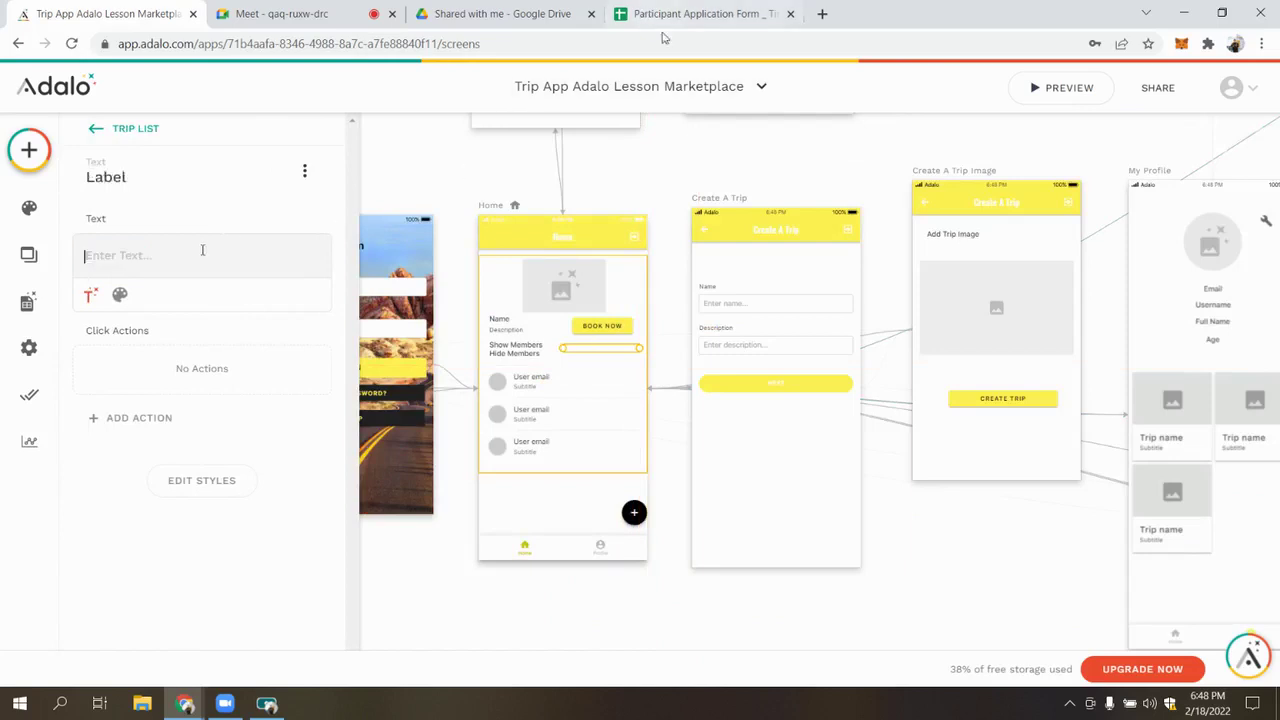
pyautogui.click(822, 13)
pyautogui.write('atrak')
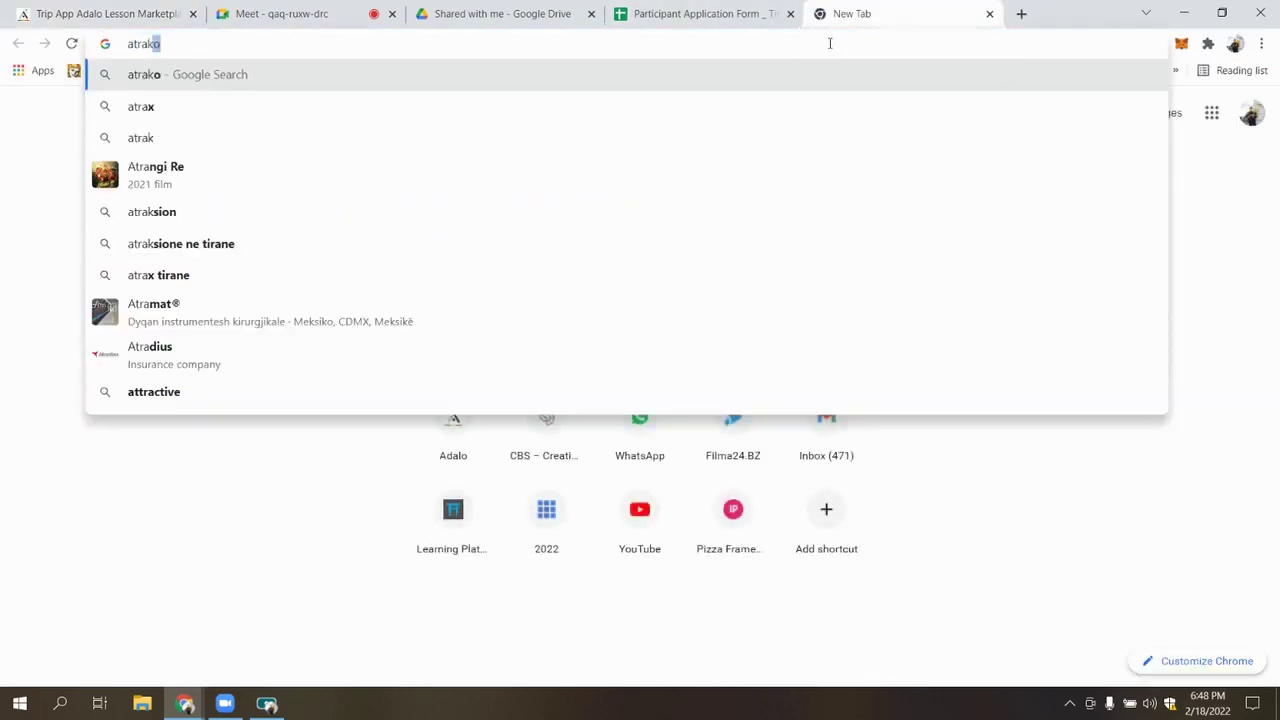
pyautogui.write('ted')
# Search 'pay with paypal' and open the PayPal home page result
pyautogui.hotkey('ctrl', 'a')
pyautogui.press('BackSpace')
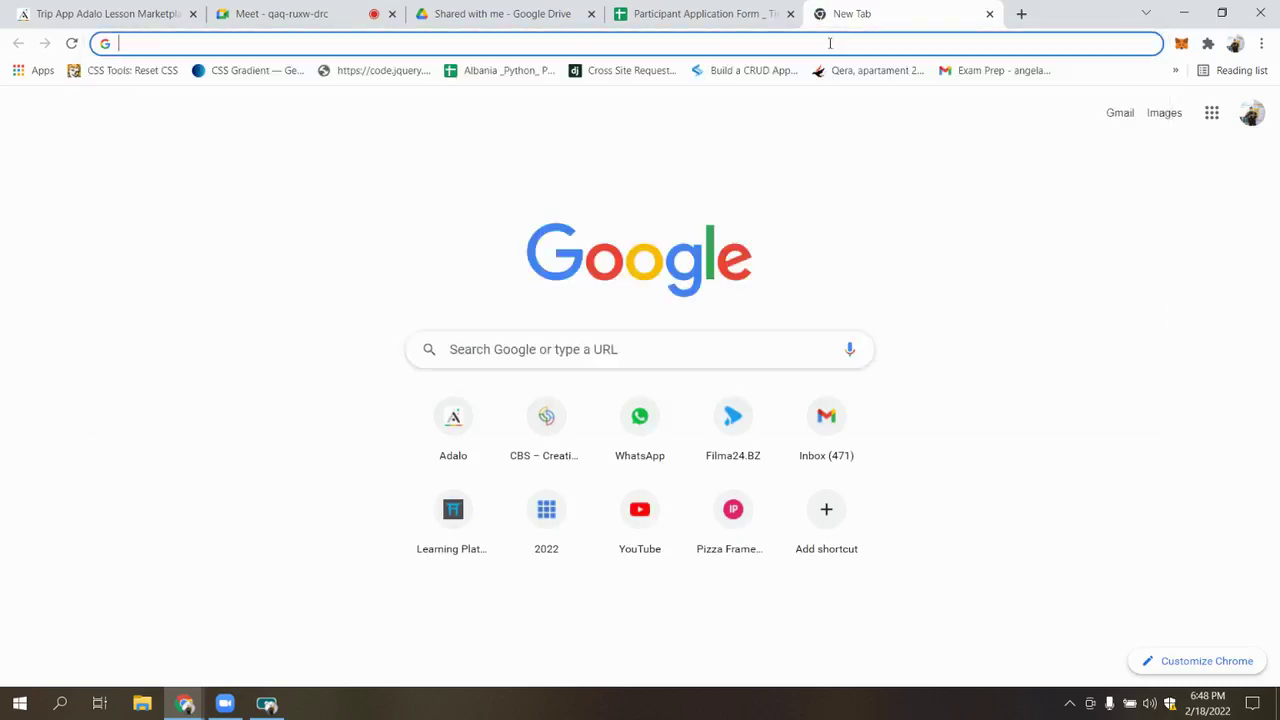
pyautogui.write('payp')
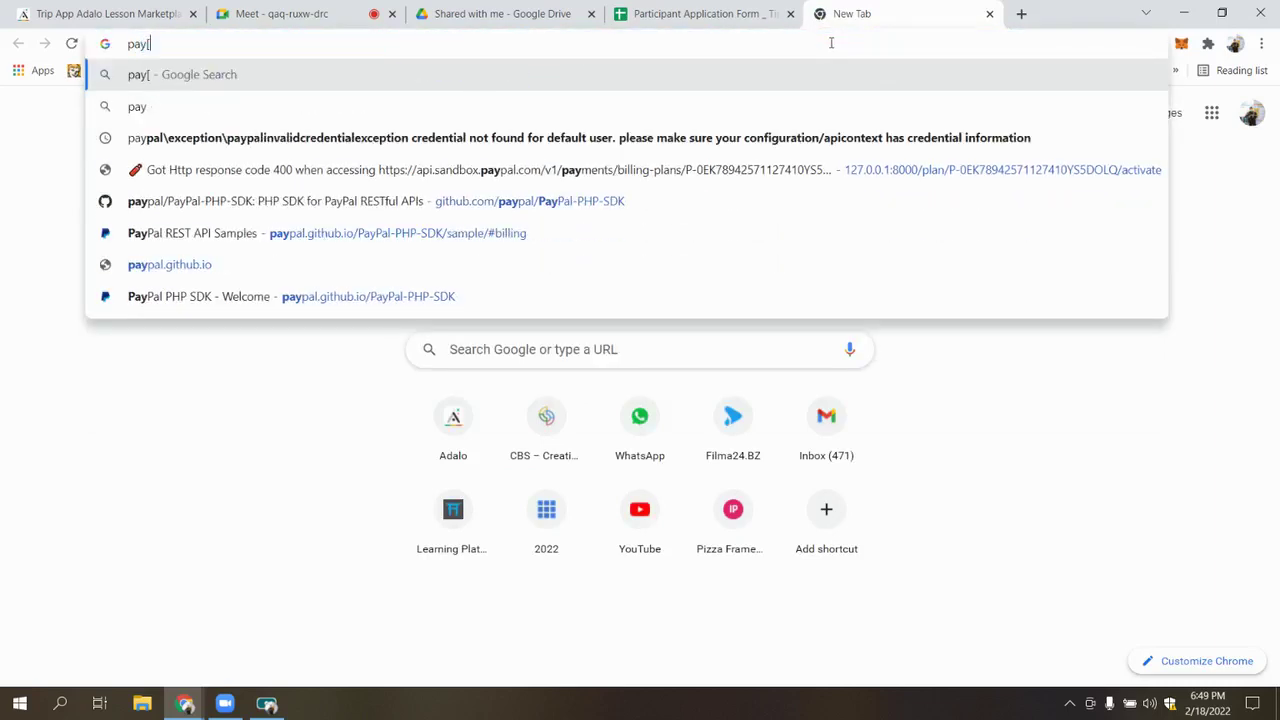
pyautogui.write('al pay')
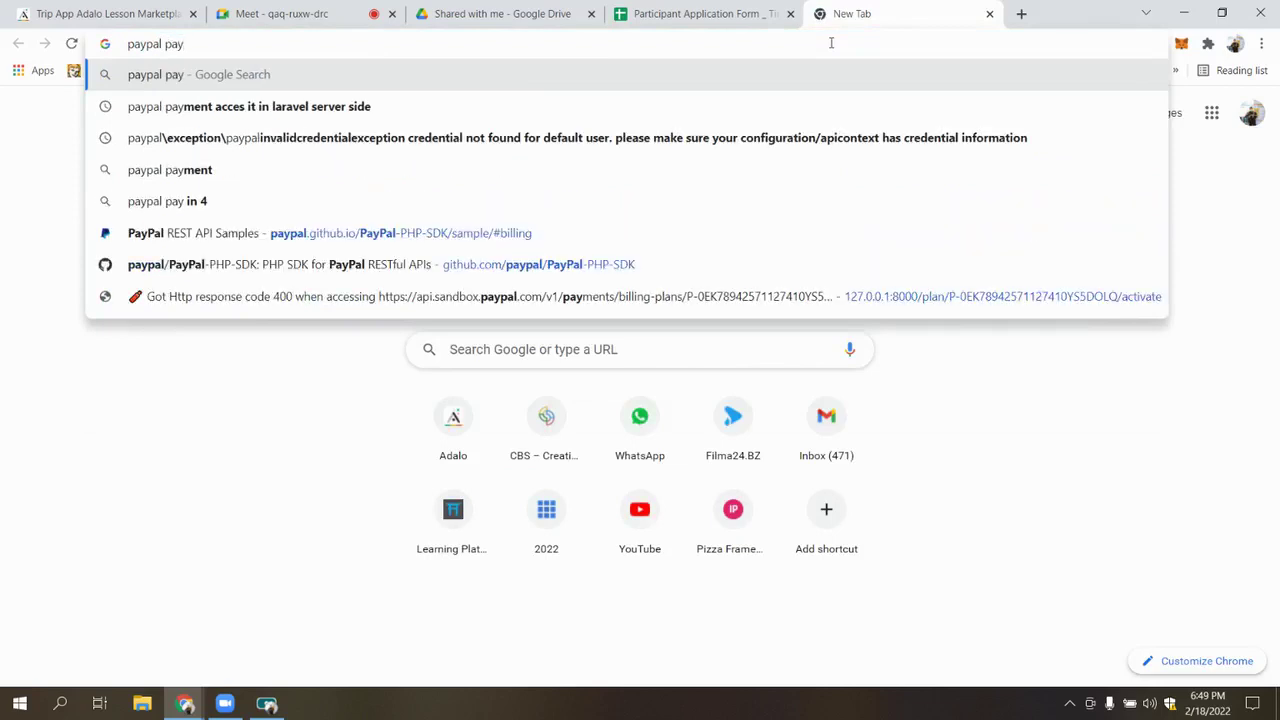
pyautogui.hotkey('ctrl', 'a')
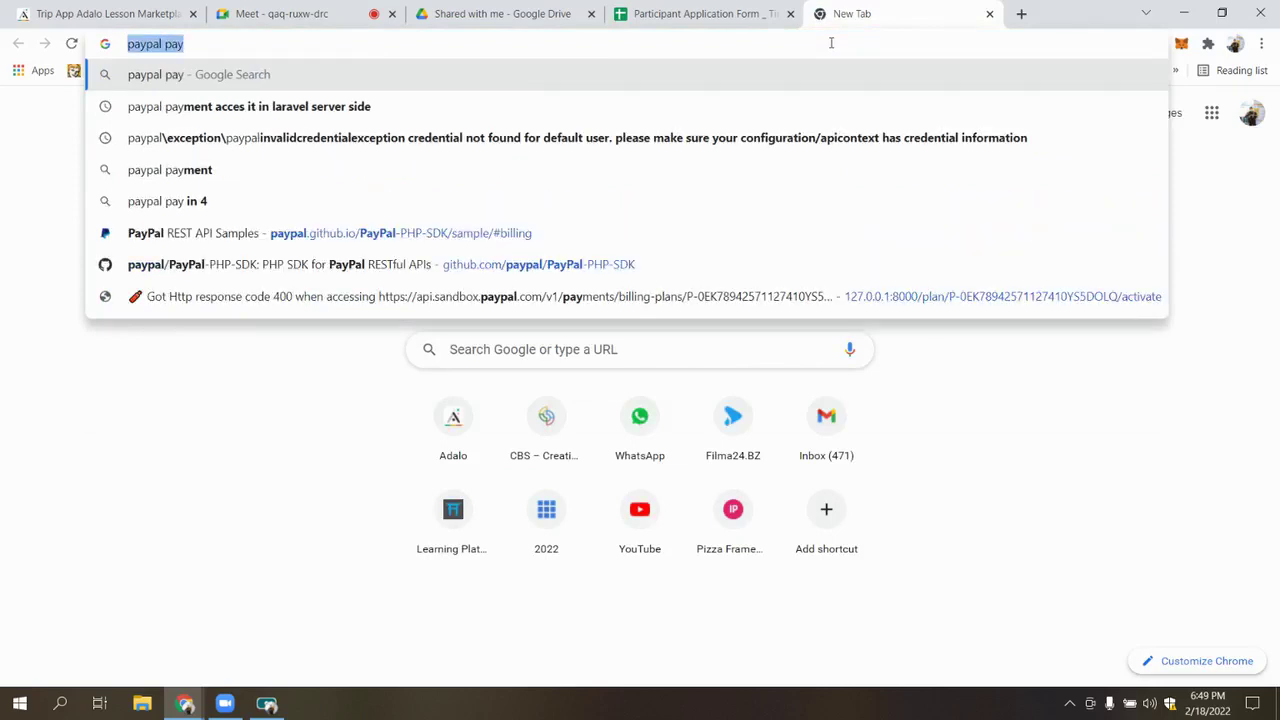
pyautogui.write('pay with pa')
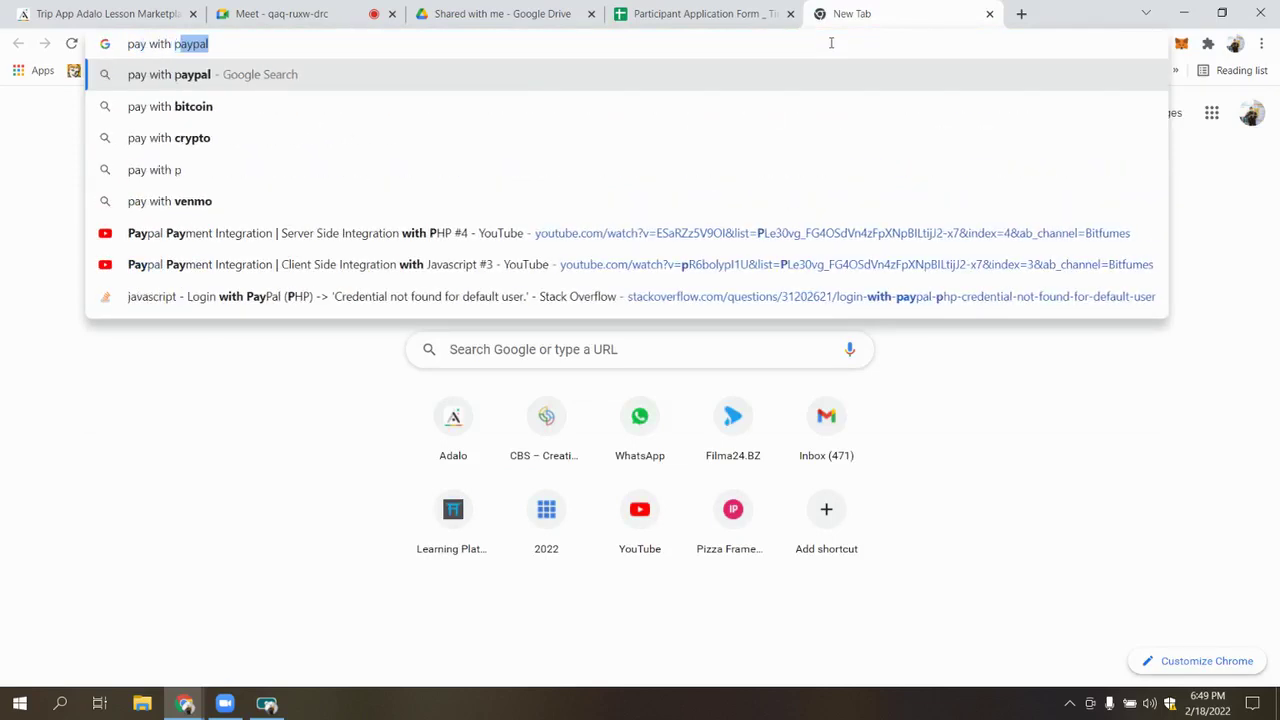
pyautogui.write('ypal')
pyautogui.press('Return')
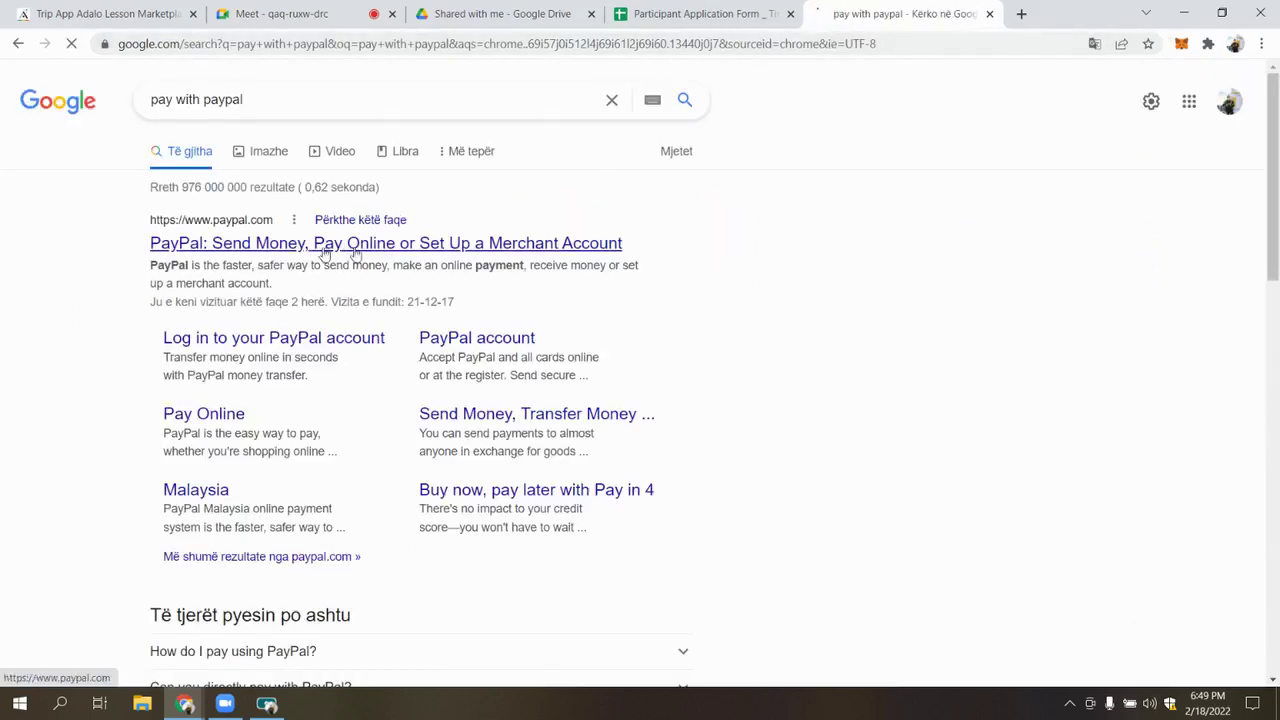
pyautogui.click(316, 248)
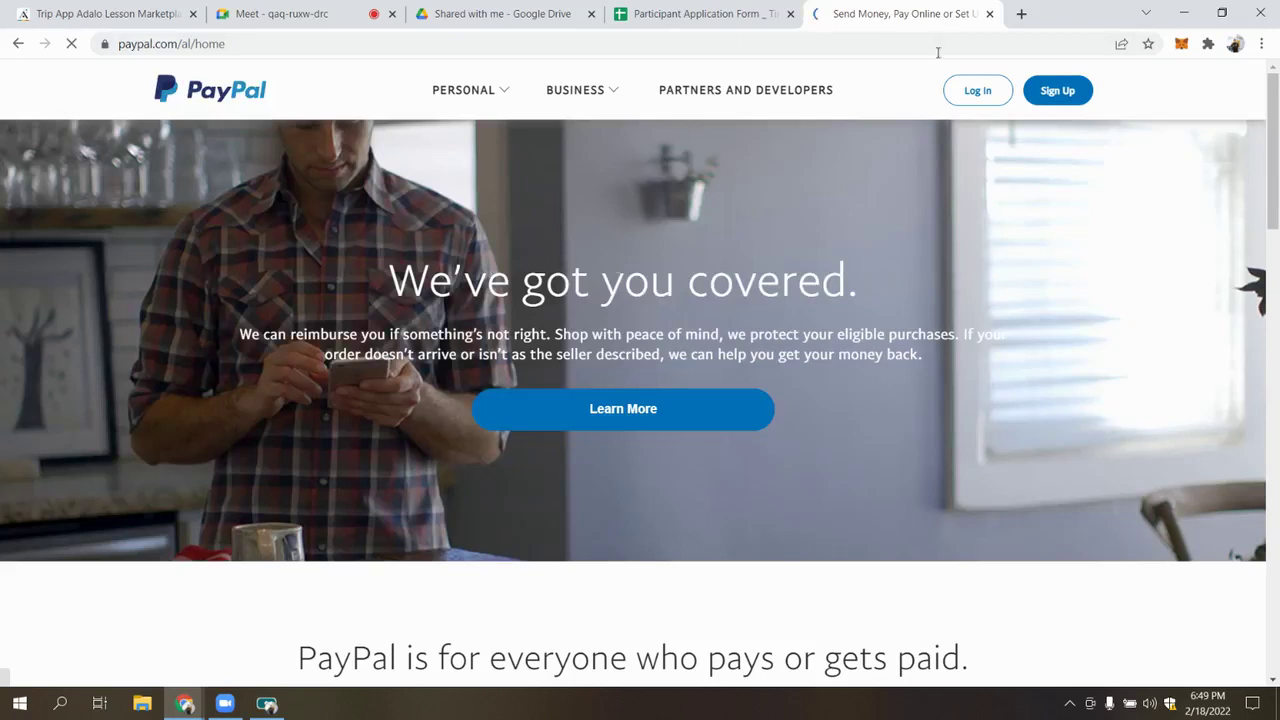
# Select the paypal.com/al/home page address and return to the Adalo editor
pyautogui.click(528, 95)
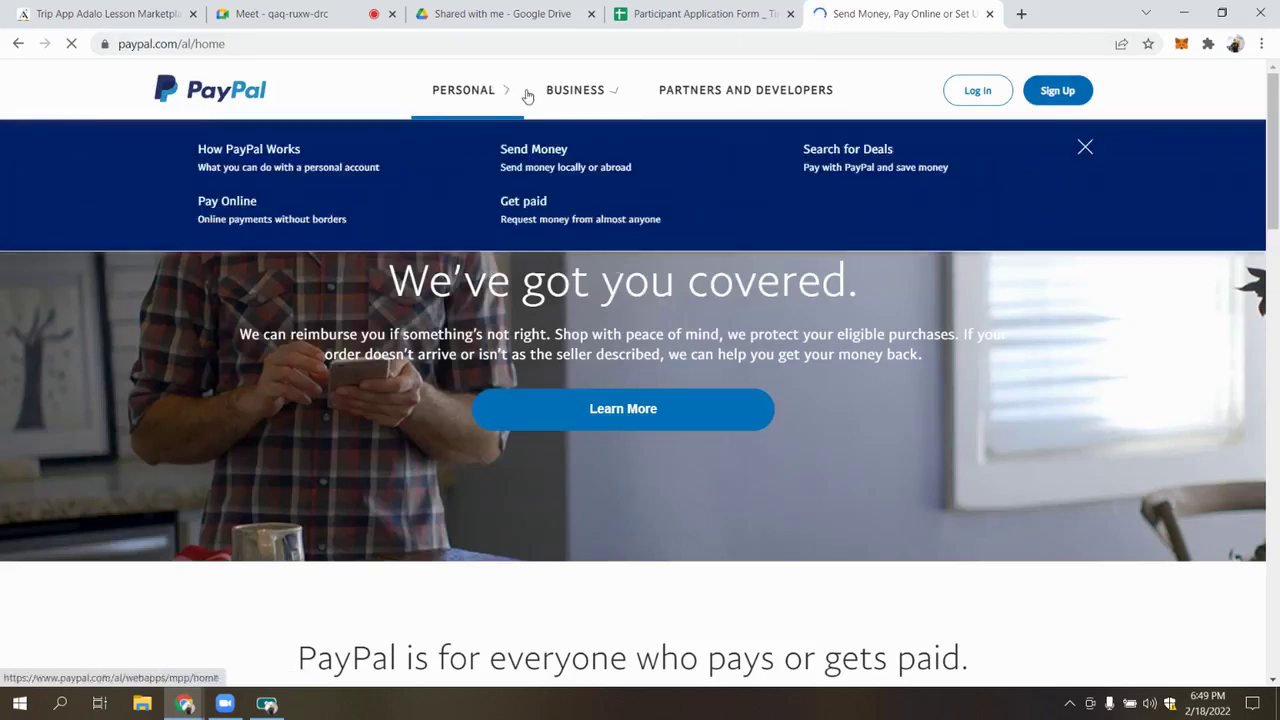
pyautogui.click(751, 44)
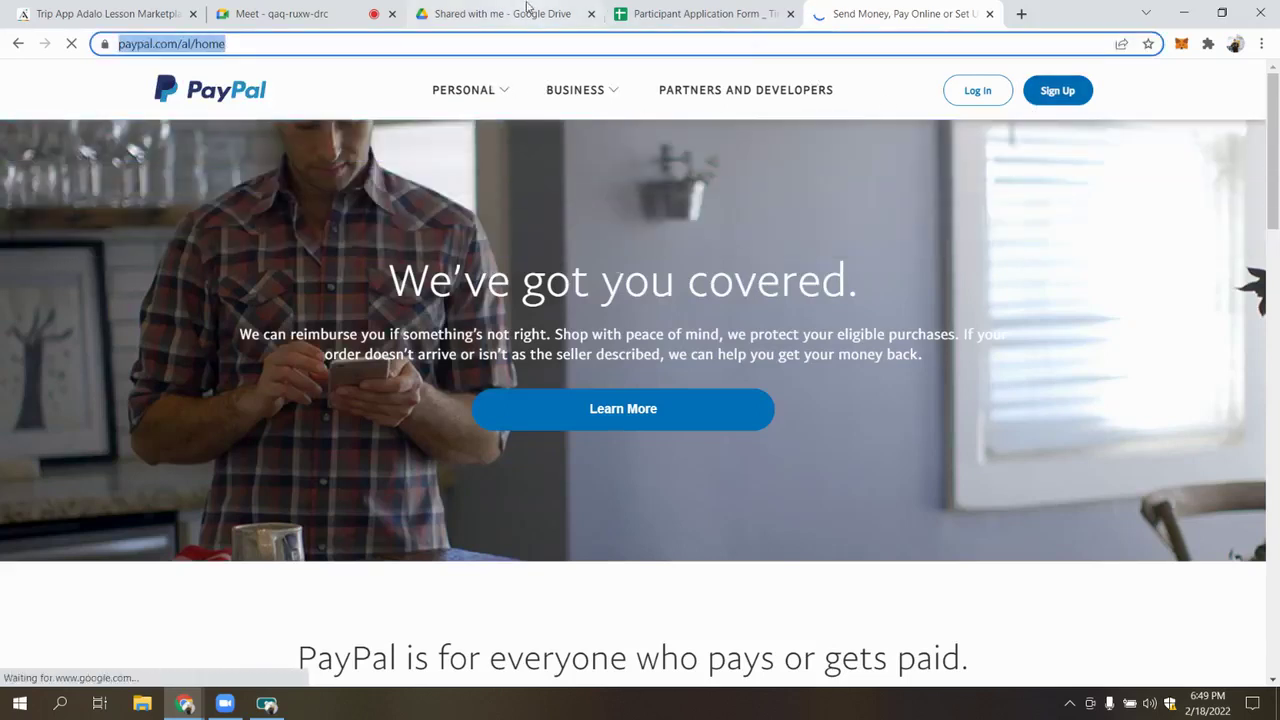
pyautogui.click(290, 13)
pyautogui.click(105, 13)
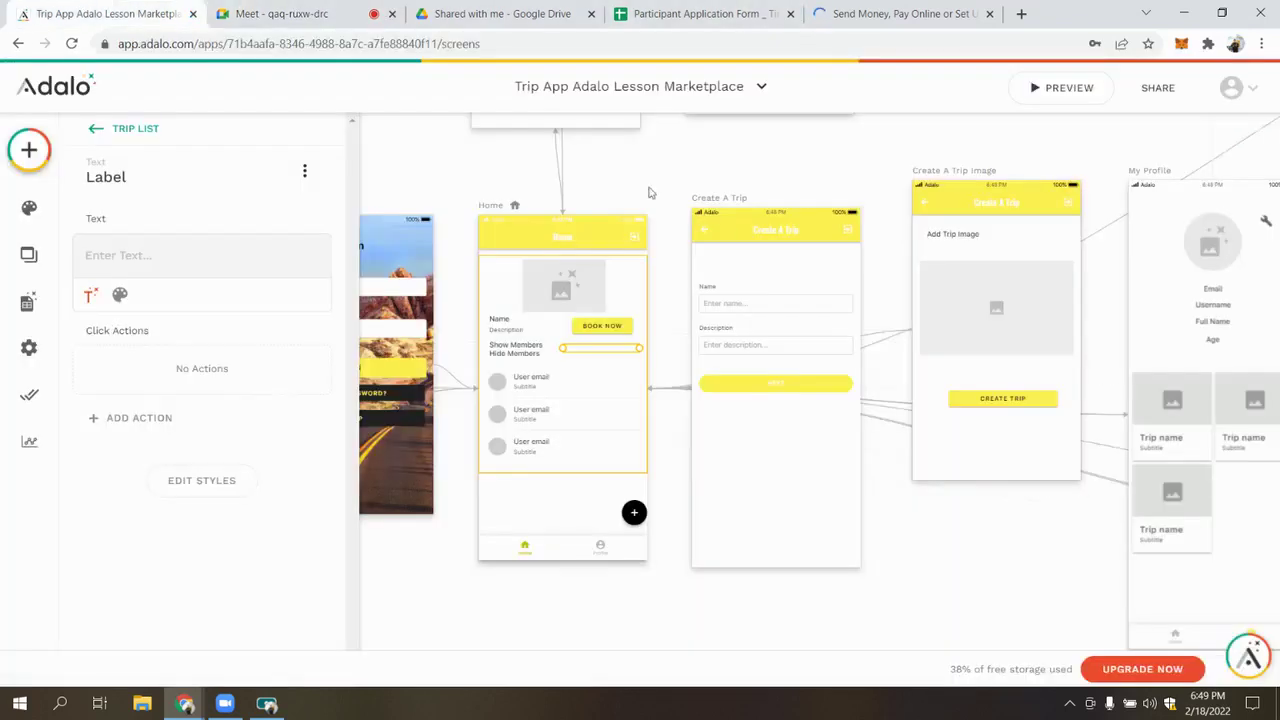
pyautogui.write('www')
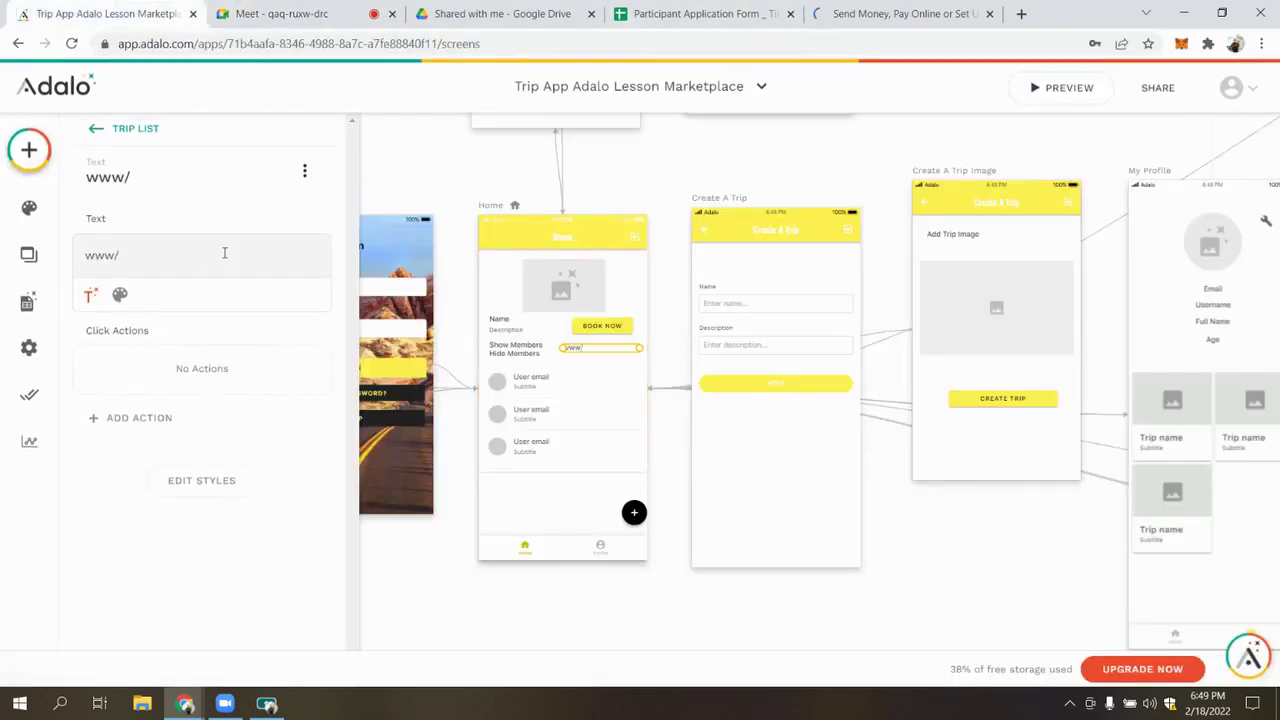
pyautogui.write('.paypal')
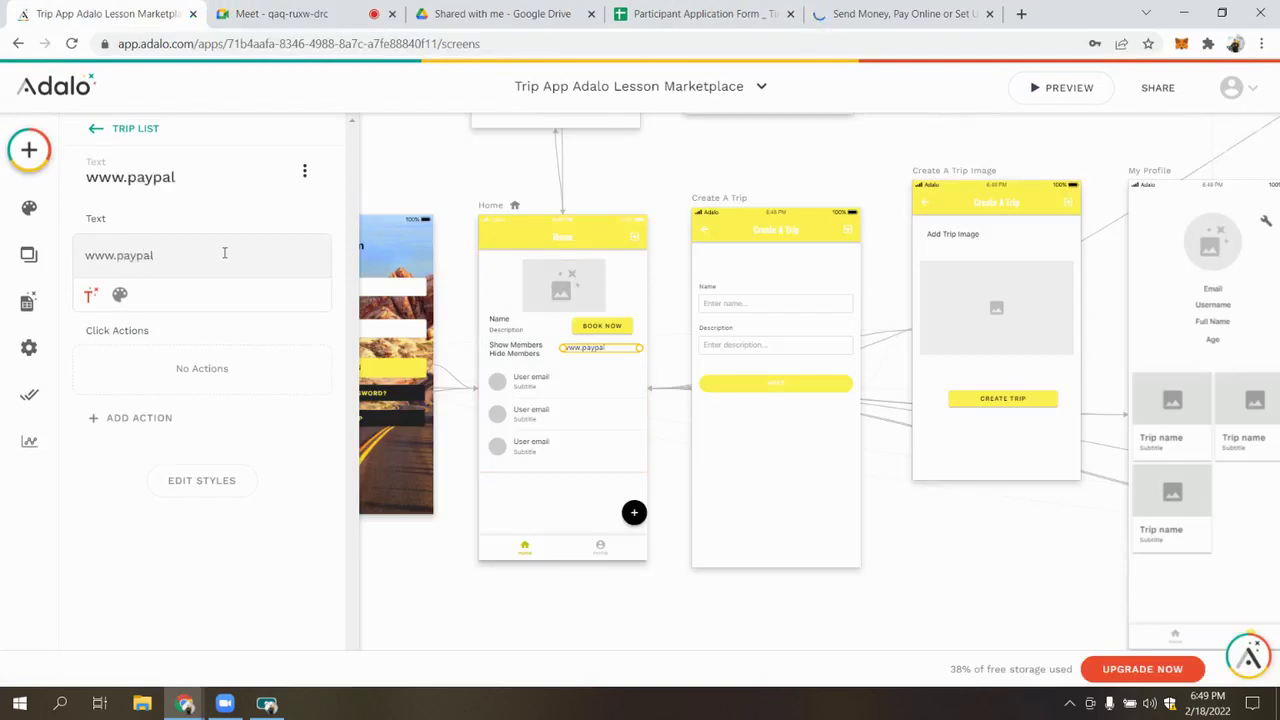
pyautogui.write('/payme/')
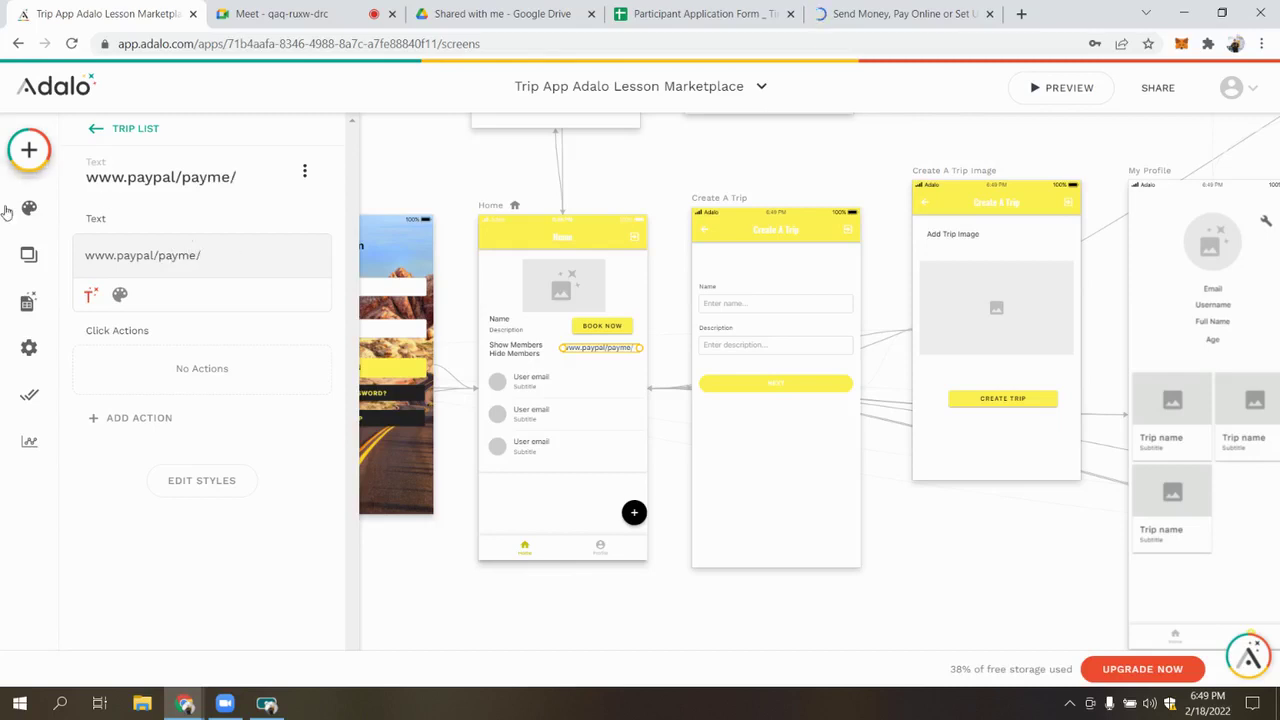
# Add a Text property named 'Paypal Pay Link' to the Users collection in the Database
pyautogui.click(32, 312)
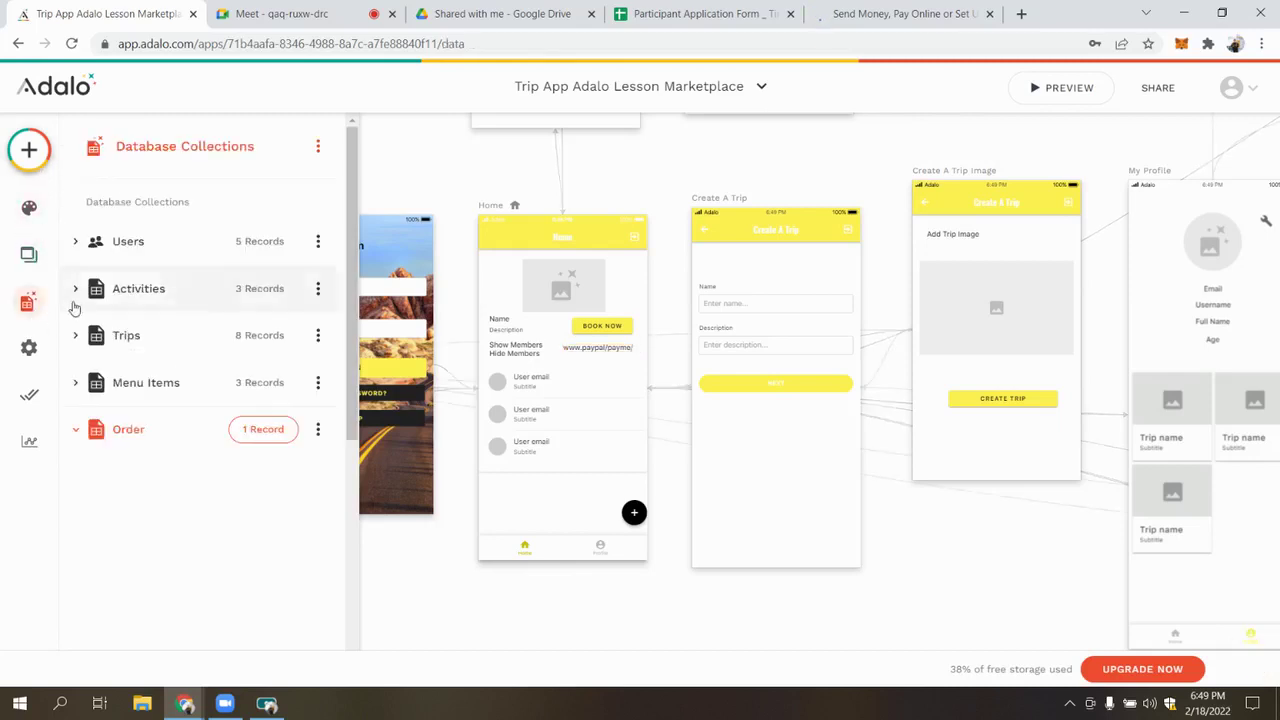
pyautogui.click(160, 240)
pyautogui.scroll(-1, 172, 463)
pyautogui.scroll(-6, 166, 500)
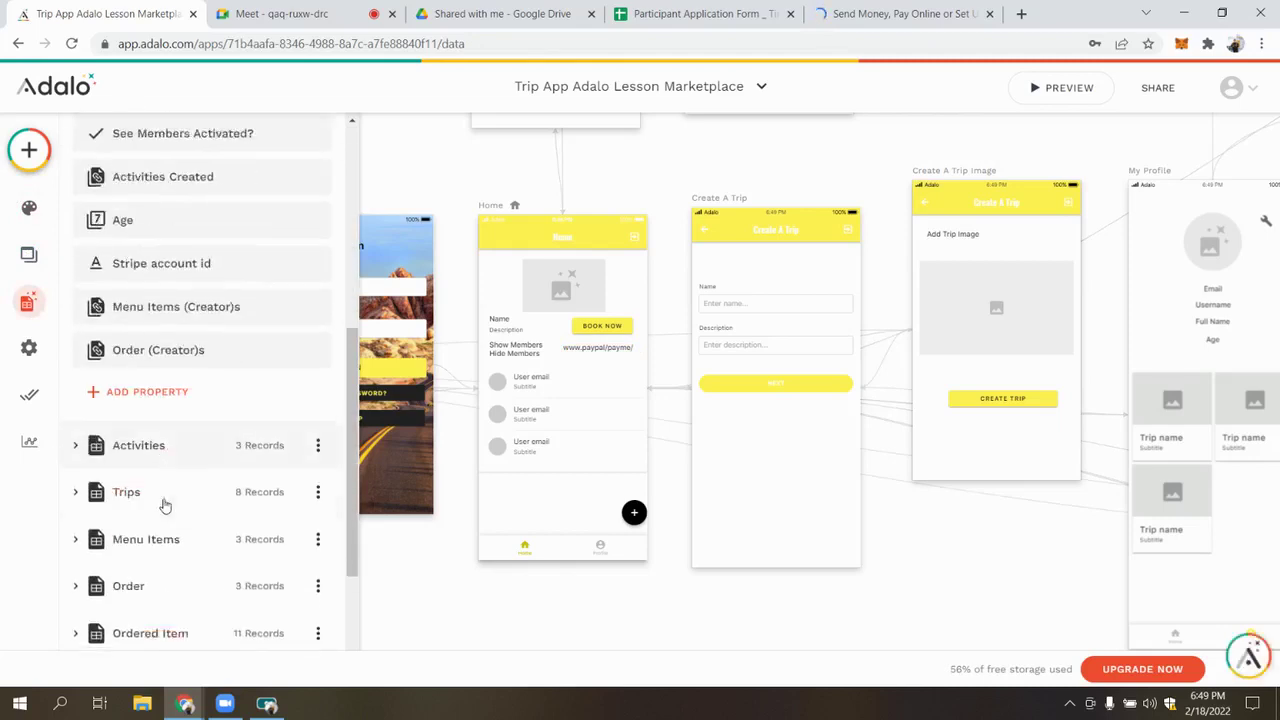
pyautogui.scroll(2, 157, 366)
pyautogui.click(150, 338)
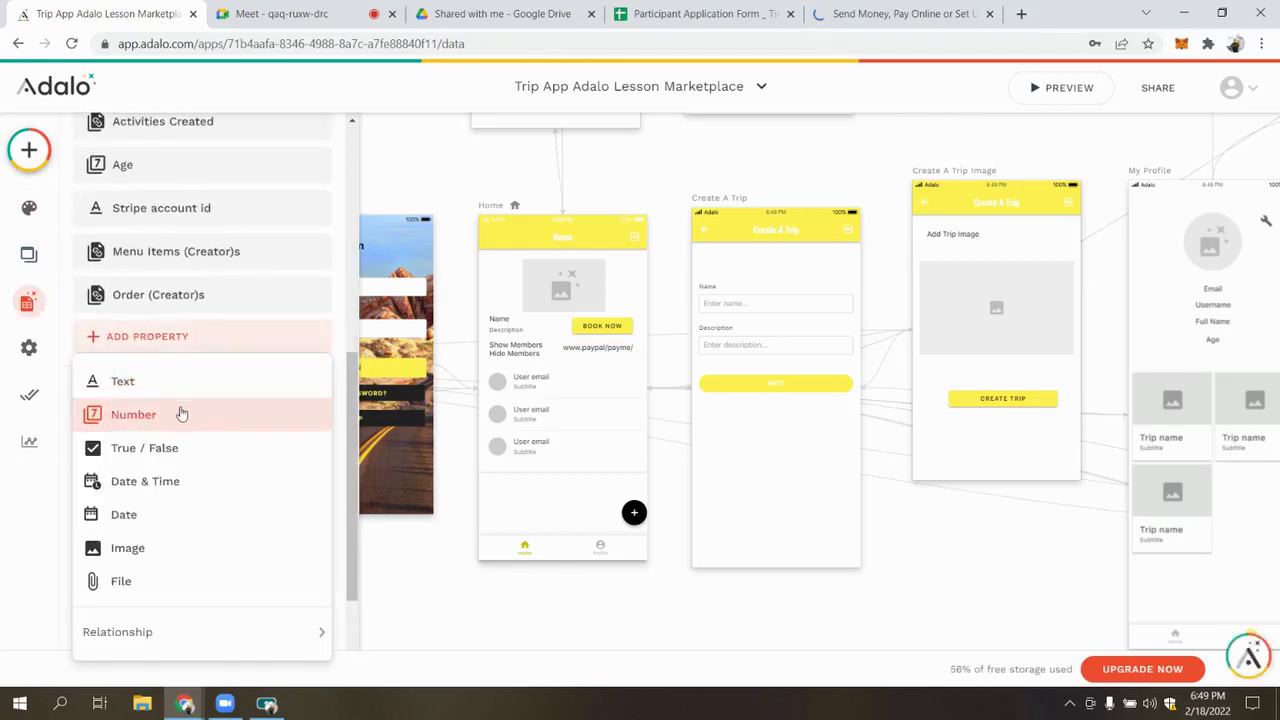
pyautogui.click(129, 377)
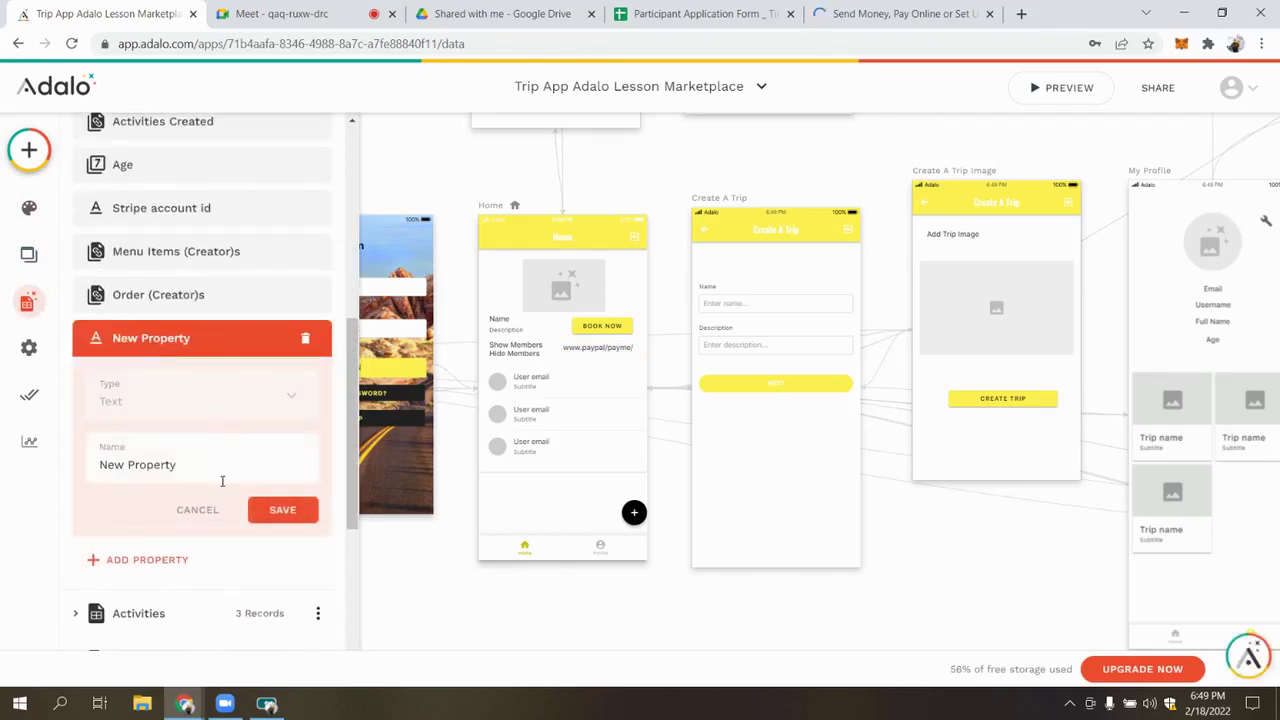
pyautogui.tripleClick(207, 466)
pyautogui.write('Pay')
pyautogui.click(282, 517)
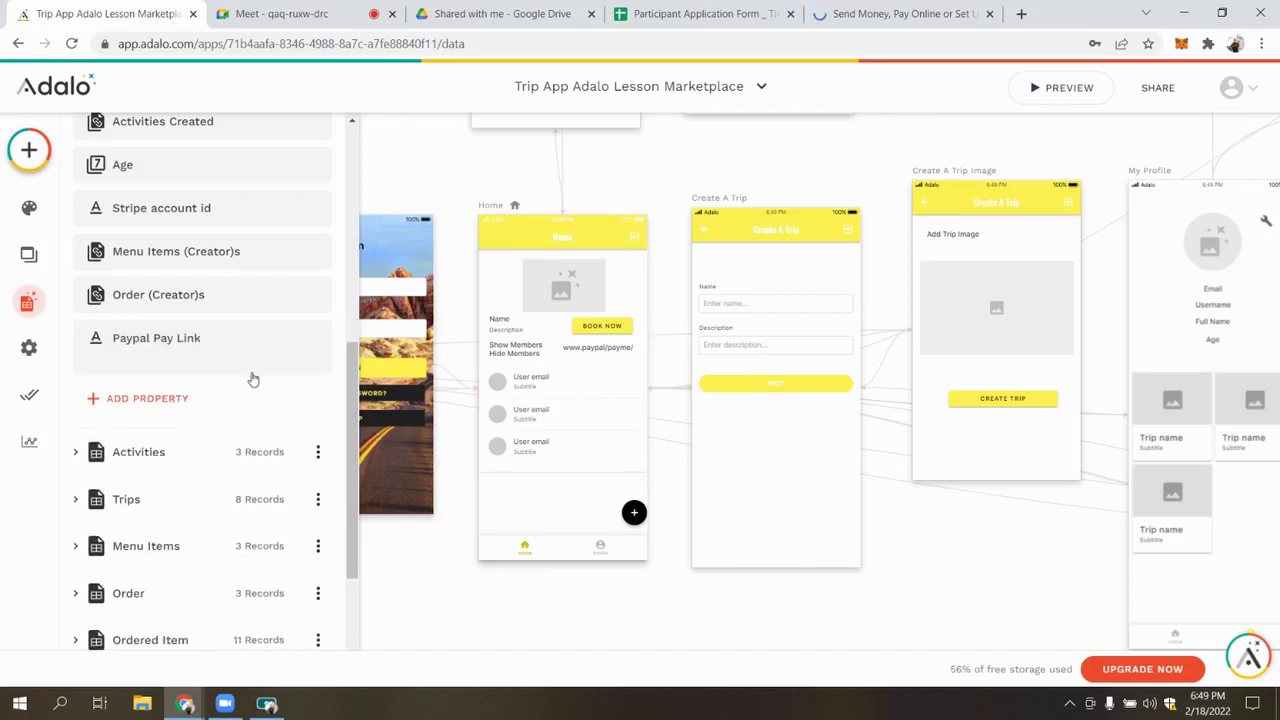
pyautogui.scroll(5, 253, 378)
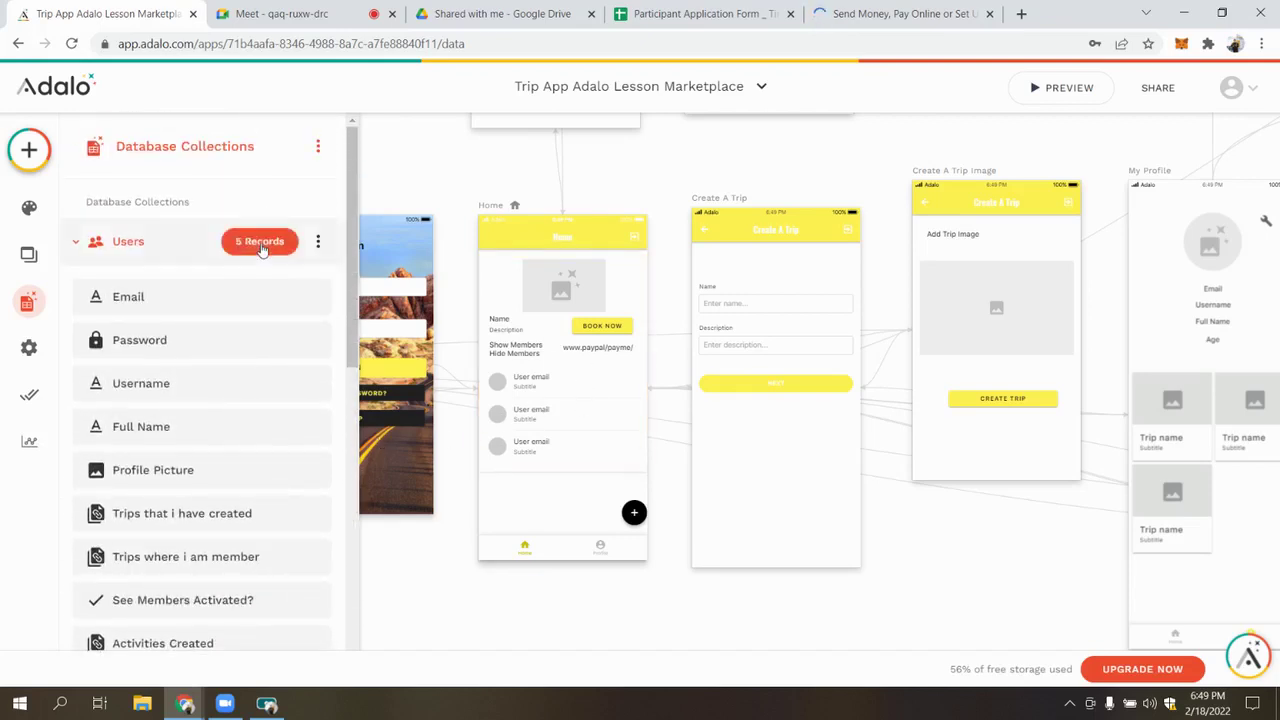
pyautogui.click(262, 247)
pyautogui.hotkey('ctrl', '5')
pyautogui.click(575, 46)
pyautogui.click(575, 46)
pyautogui.press('BackSpace')
pyautogui.press('BackSpace')
pyautogui.press('BackSpace')
pyautogui.press('BackSpace')
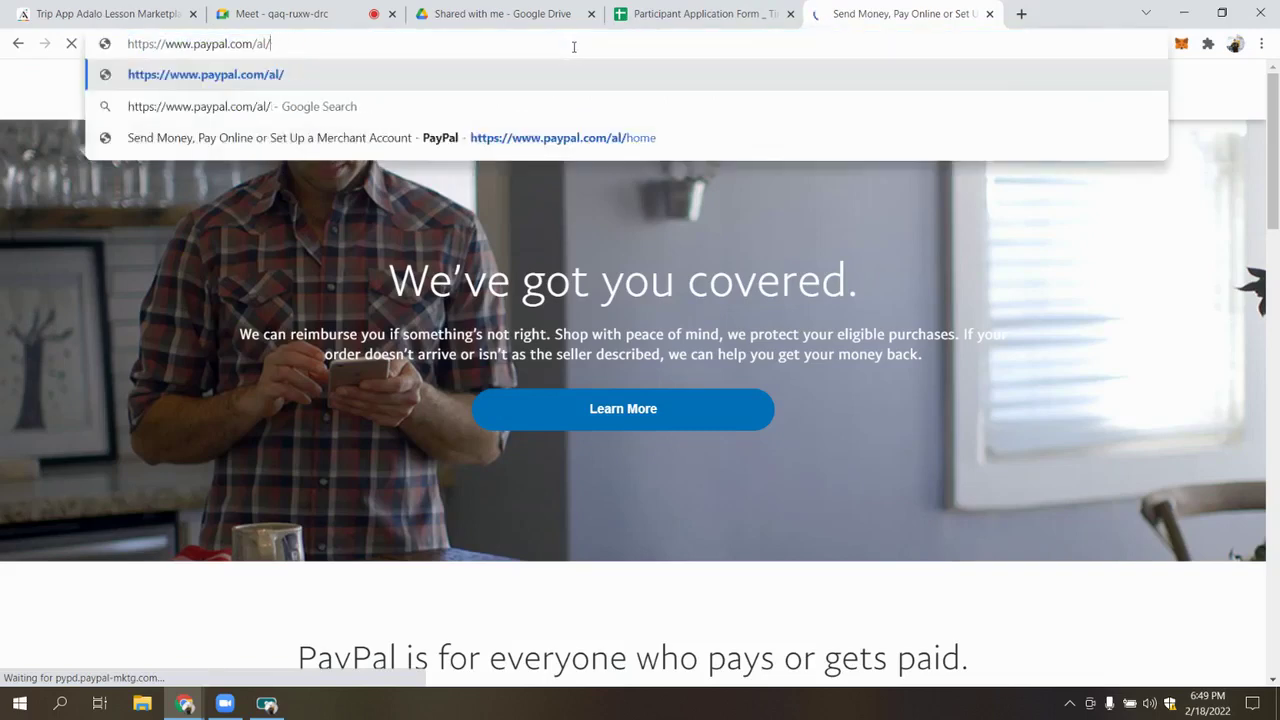
pyautogui.write('payme')
pyautogui.hotkey('ctrl', 'a')
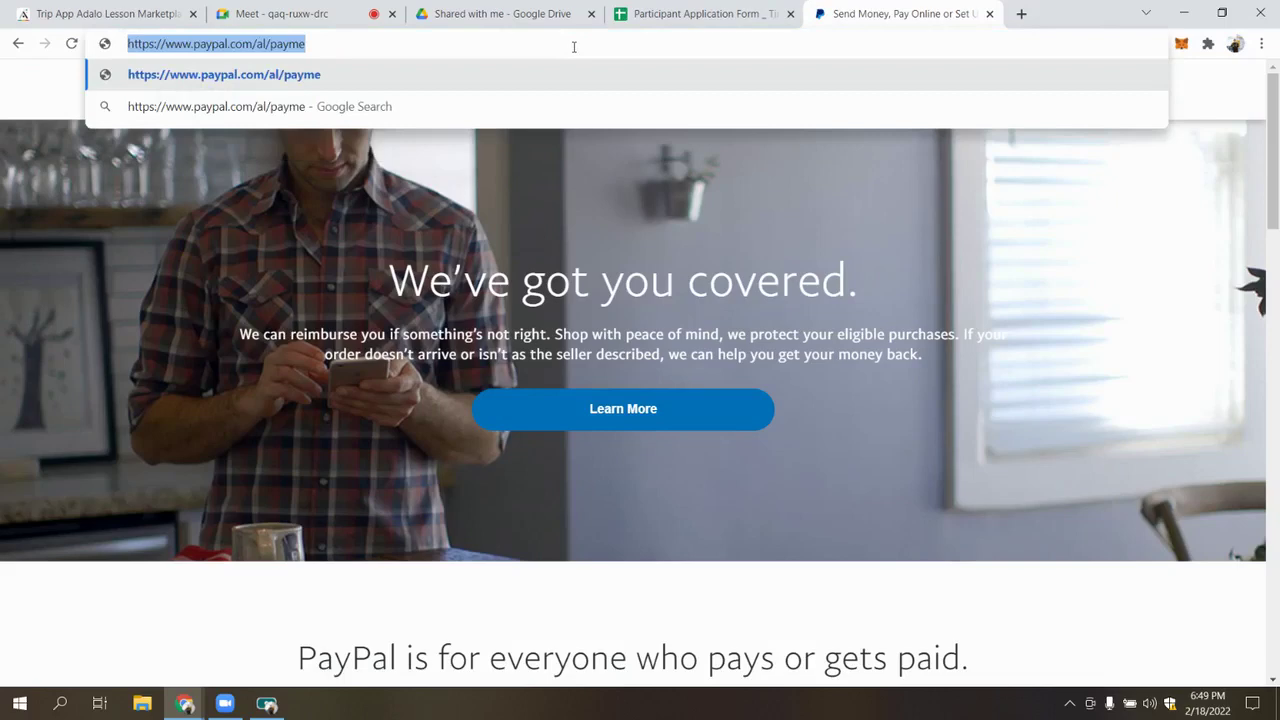
pyautogui.click(105, 14)
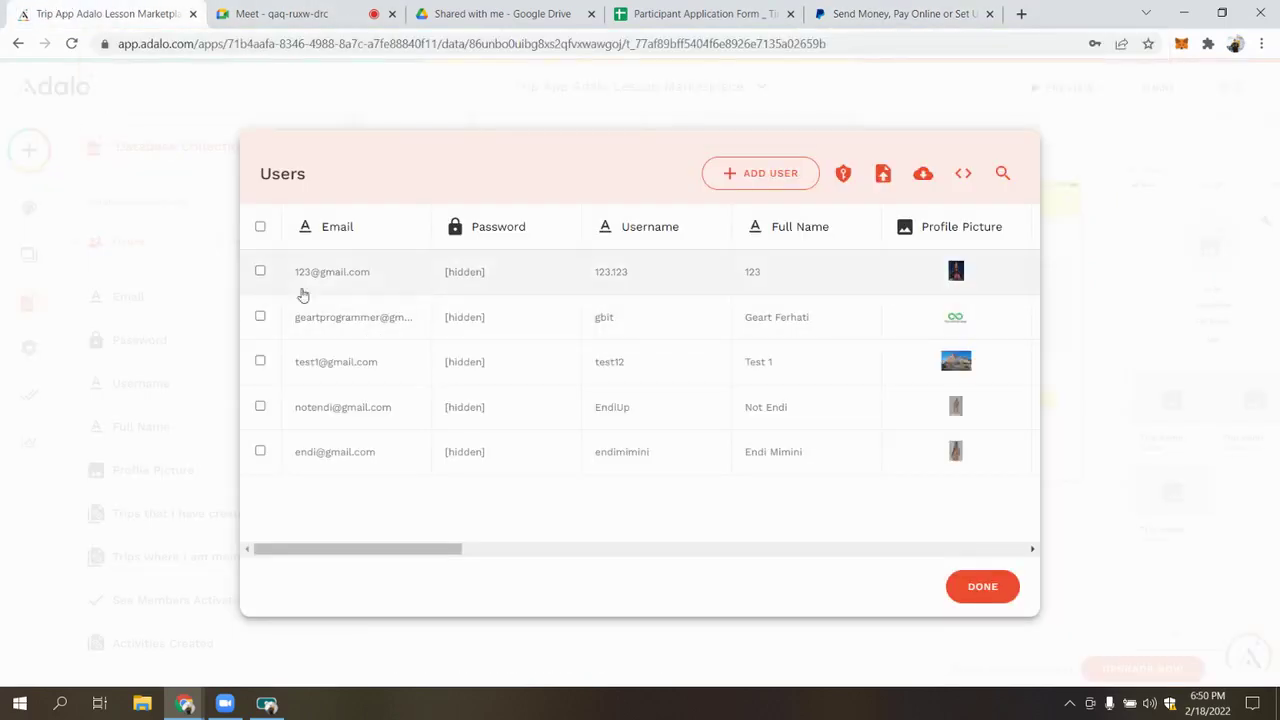
pyautogui.click(354, 404)
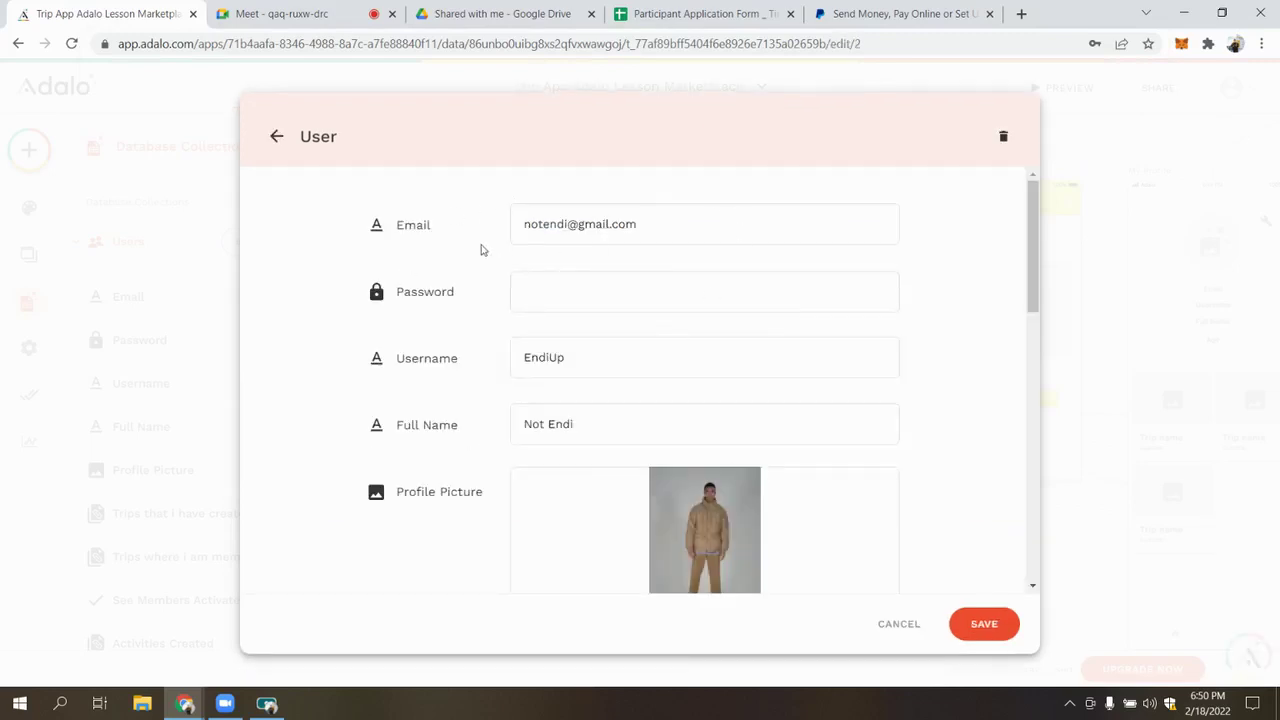
pyautogui.scroll(-12, 574, 301)
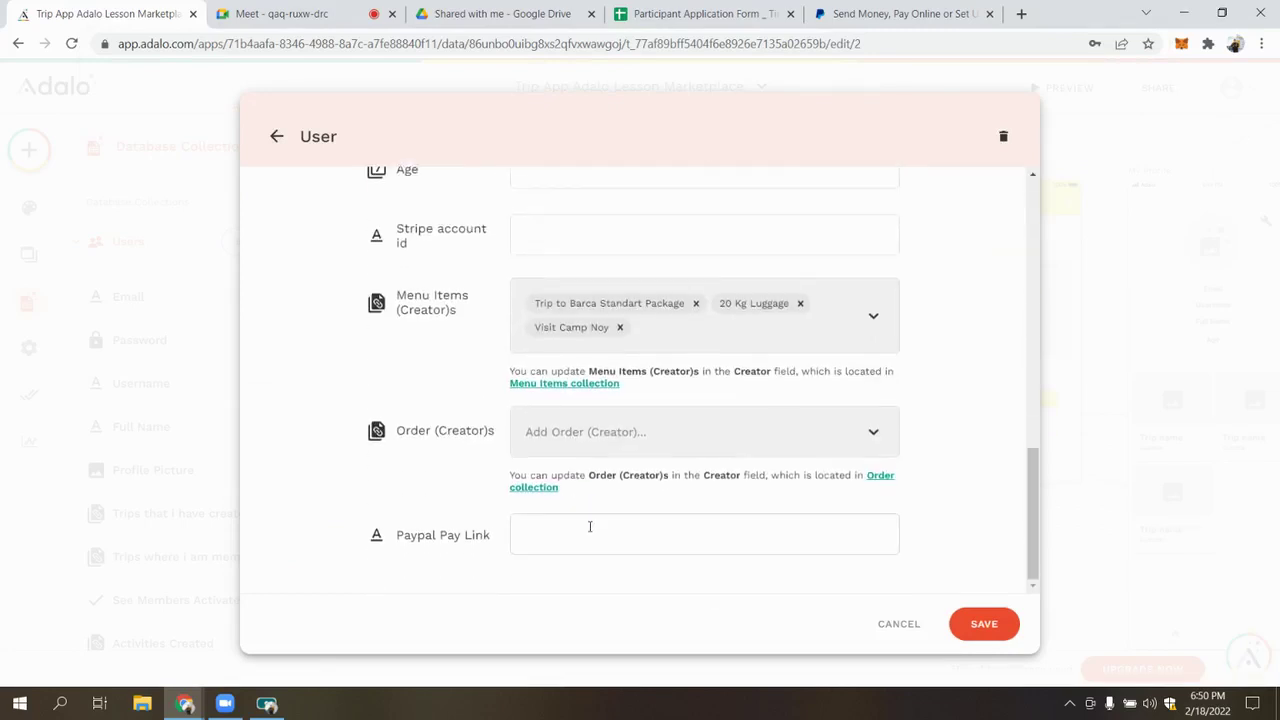
pyautogui.click(590, 527)
pyautogui.write('https://meet.google.com/qaq-ruxw-drc')
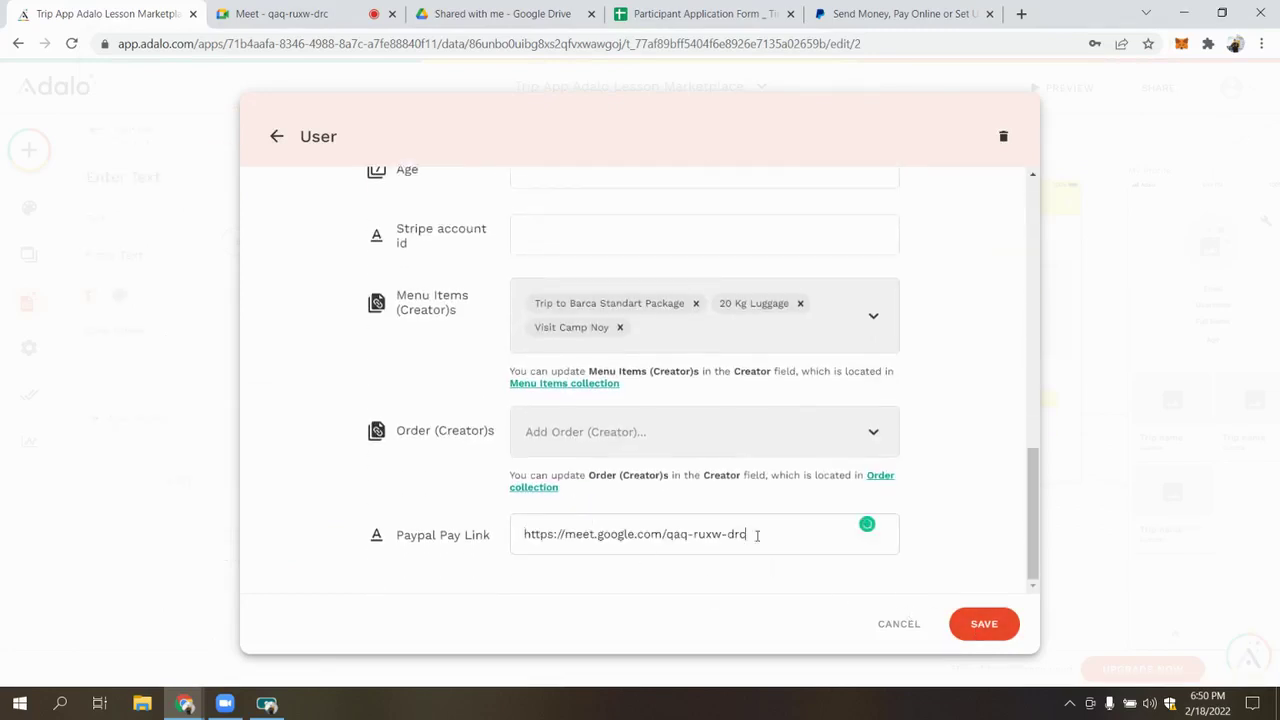
pyautogui.click(880, 14)
pyautogui.click(736, 44)
pyautogui.hotkey('ctrl', 'c')
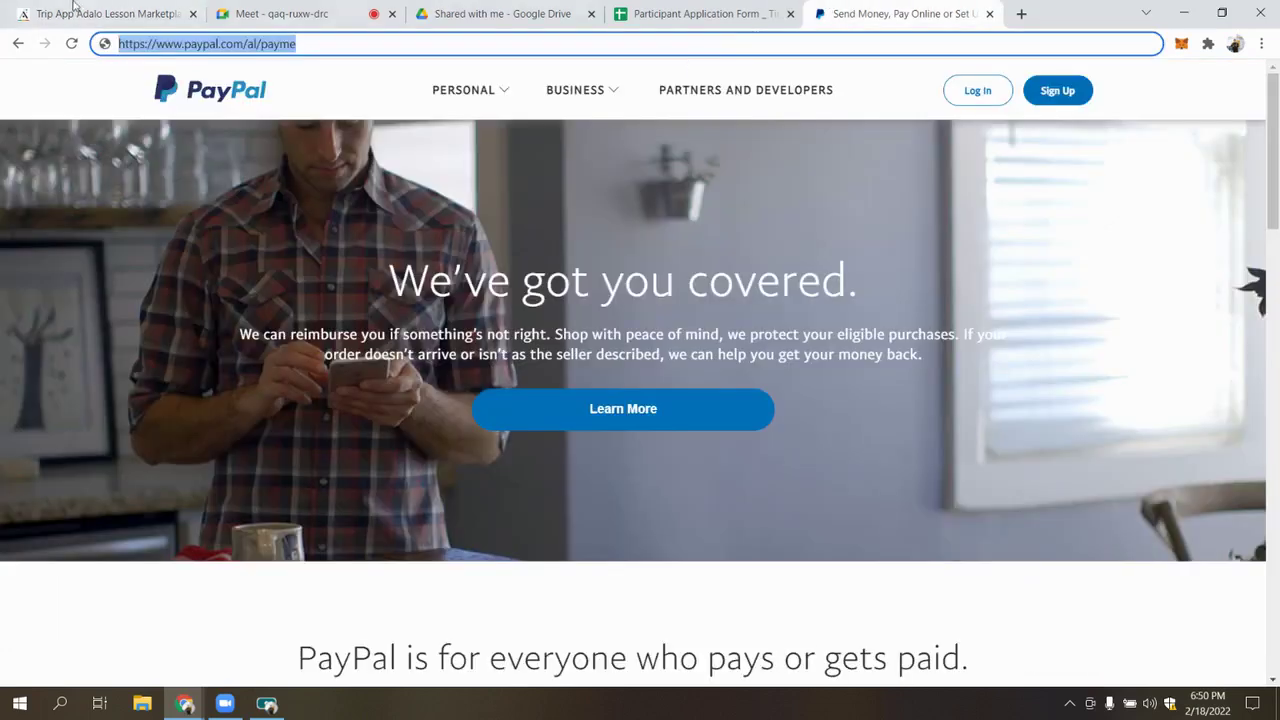
pyautogui.click(108, 10)
pyautogui.hotkey('ctrl', 'v')
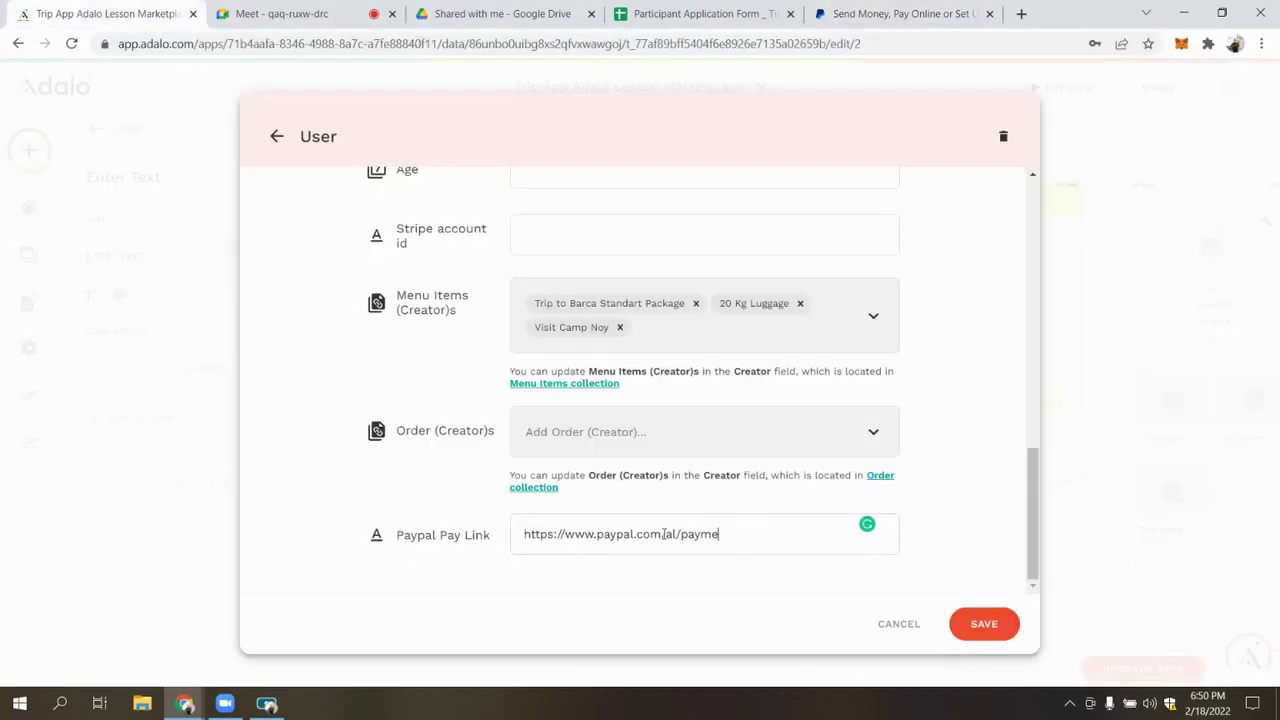
pyautogui.click(980, 626)
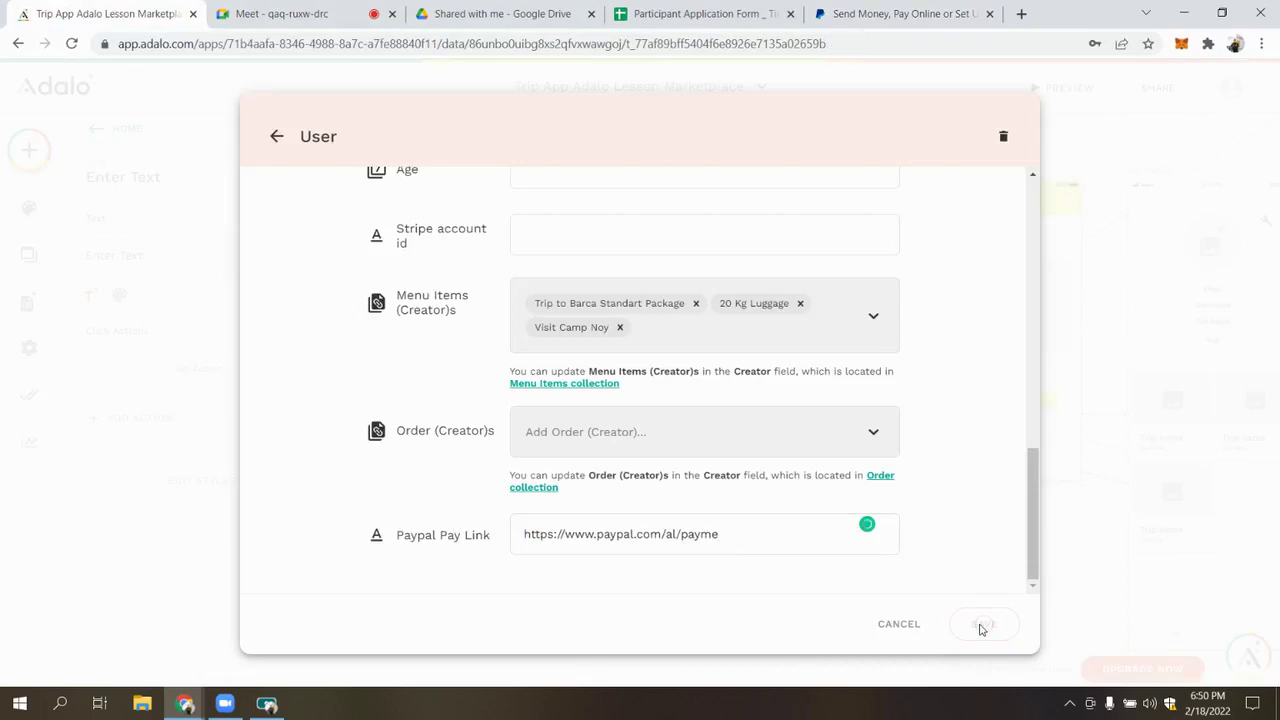
pyautogui.click(977, 588)
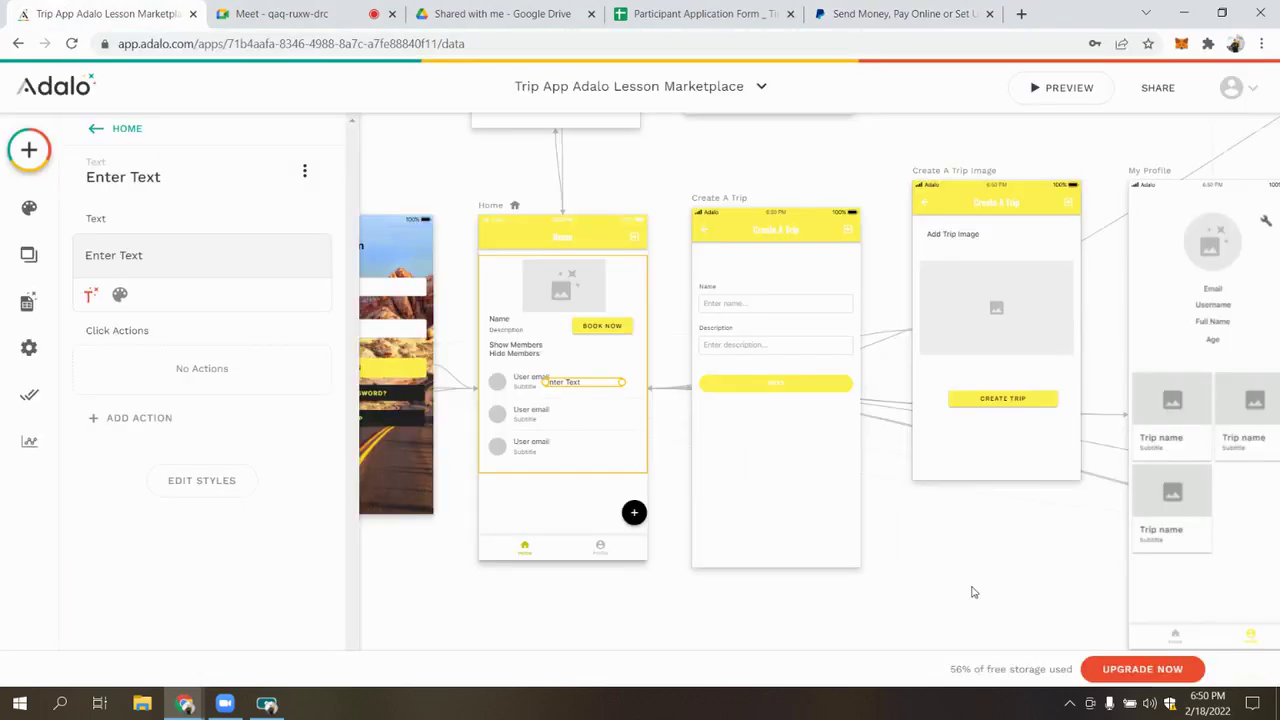
# Clear the placeholder 'Enter Text' from the trip list label's Text field
pyautogui.tripleClick(152, 258)
pyautogui.press('BackSpace')
pyautogui.click(90, 294)
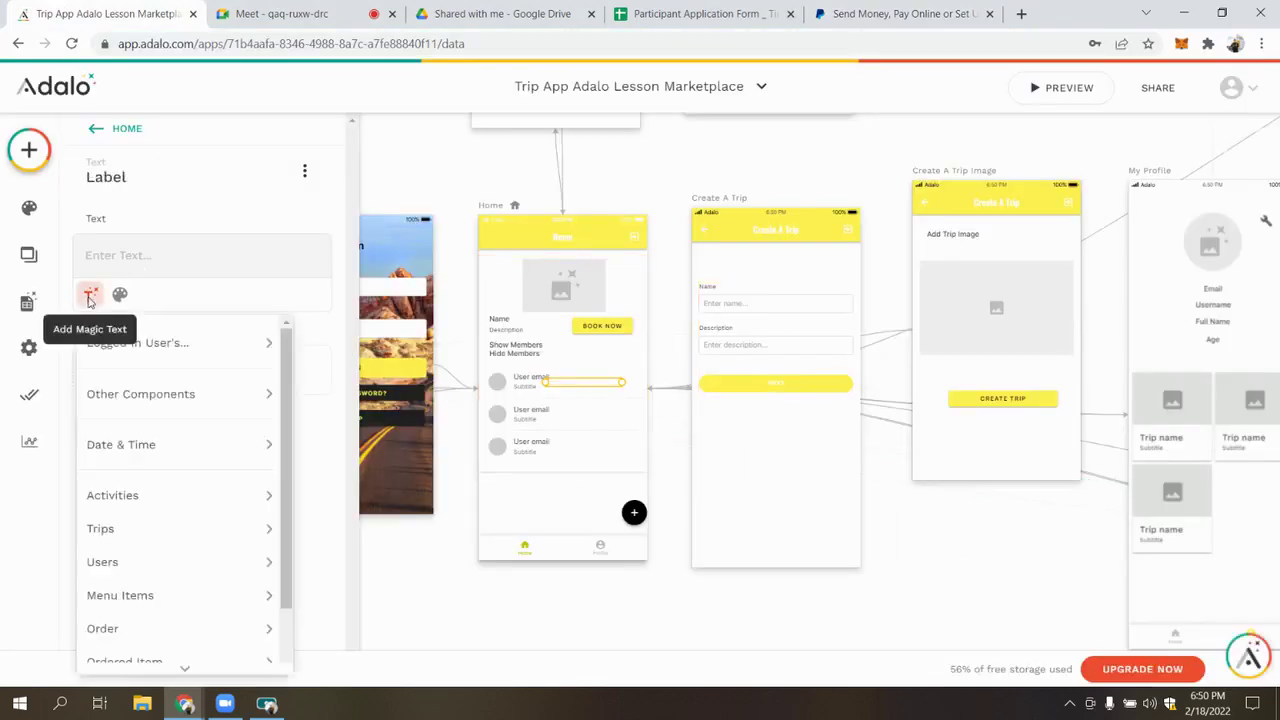
pyautogui.moveTo(186, 393)
pyautogui.scroll(-1, 192, 420)
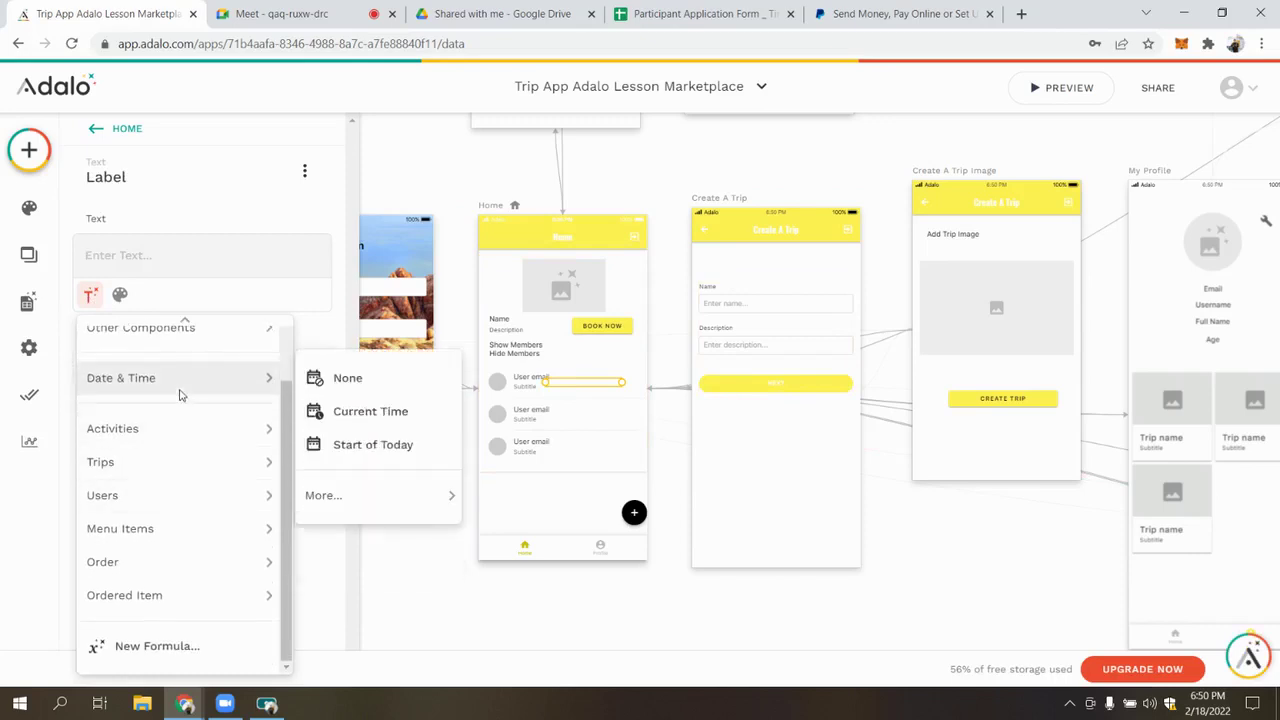
pyautogui.scroll(2, 200, 360)
pyautogui.scroll(-1, 185, 415)
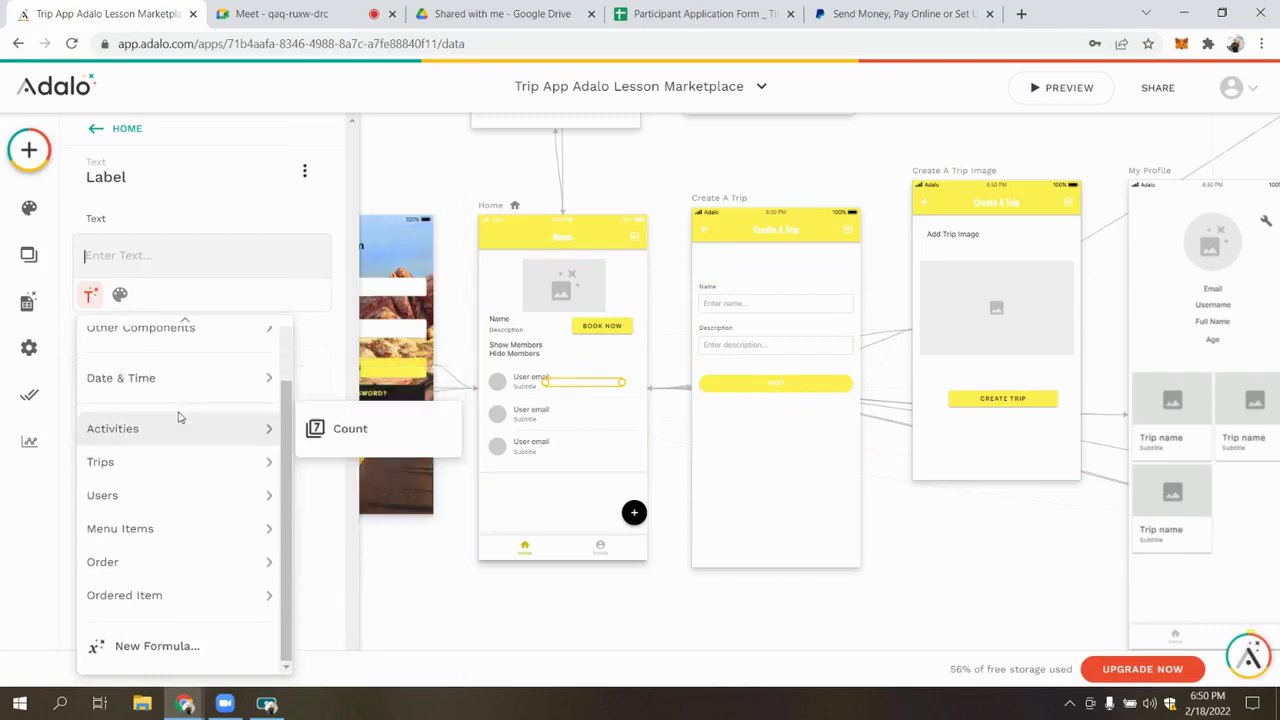
pyautogui.scroll(1, 195, 370)
pyautogui.moveTo(216, 345)
pyautogui.click(171, 282)
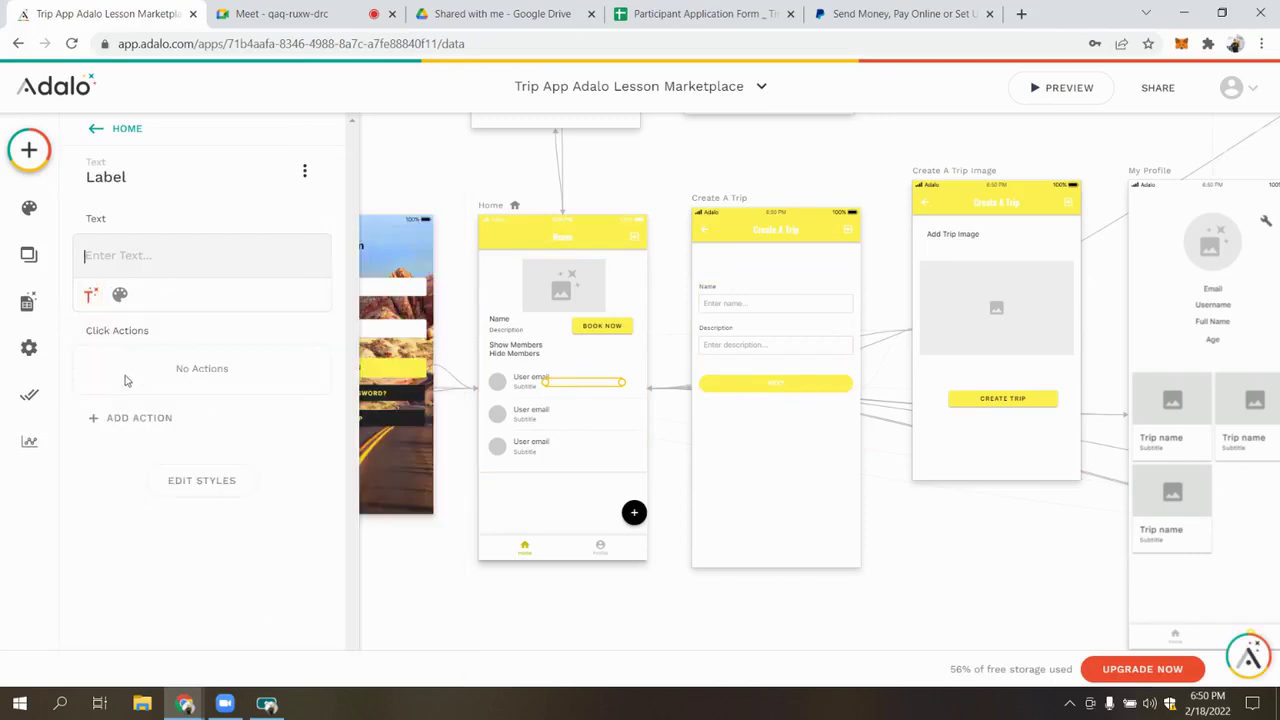
pyautogui.write('H')
pyautogui.press('BackSpace')
# Bind the label text to the Logged In User's Paypal Pay Link with Magic Text
pyautogui.click(90, 294)
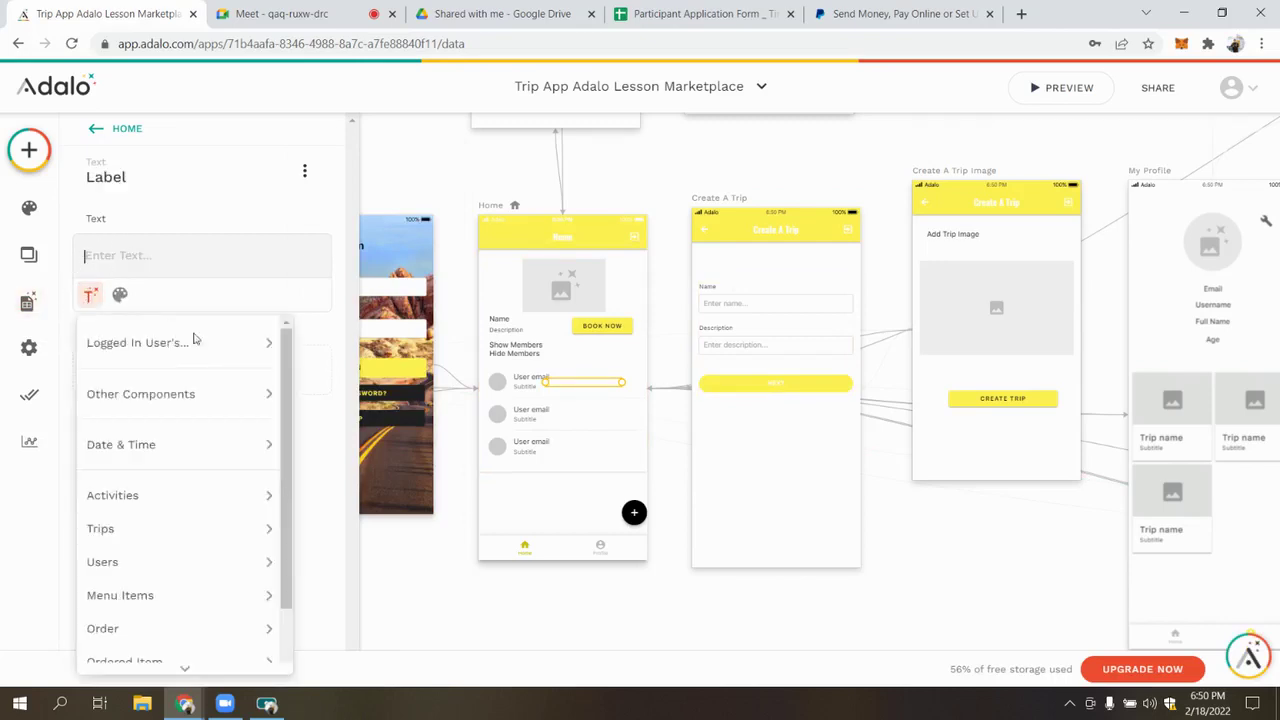
pyautogui.moveTo(195, 342)
pyautogui.click(385, 398)
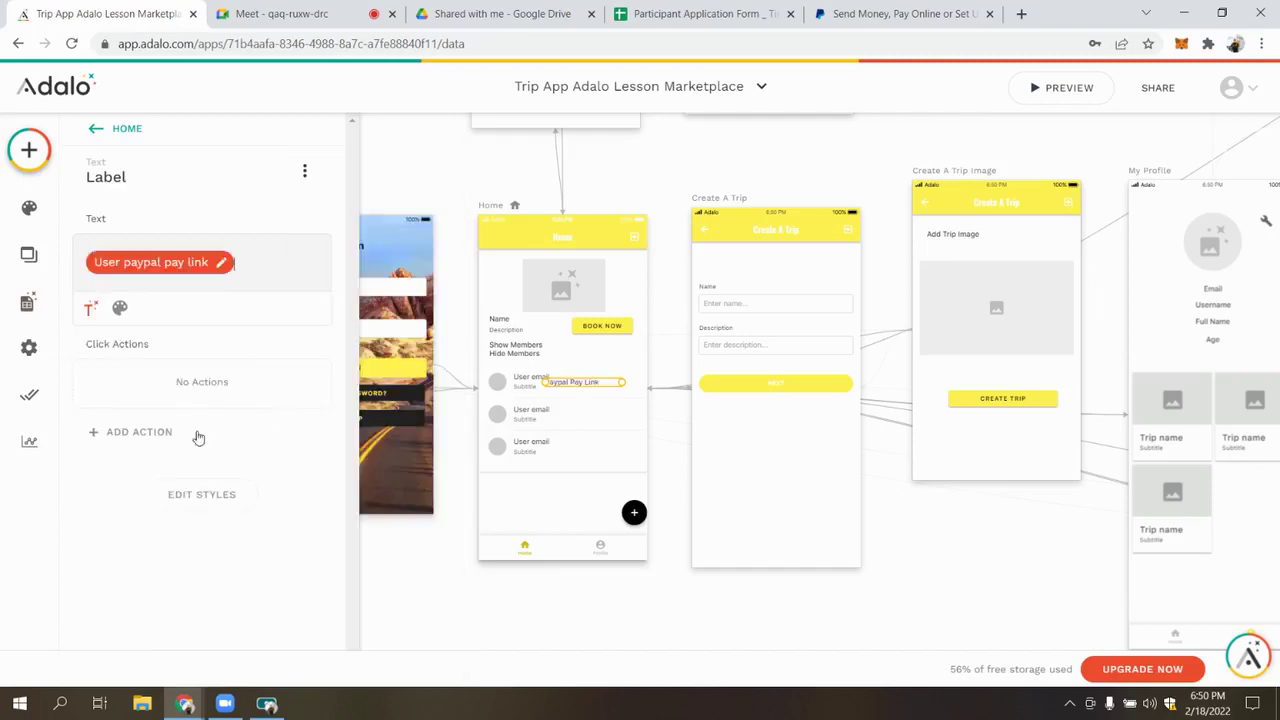
pyautogui.click(157, 438)
# Add an External Link (Website) click action to the label, leaving its URL blank
pyautogui.moveTo(191, 118)
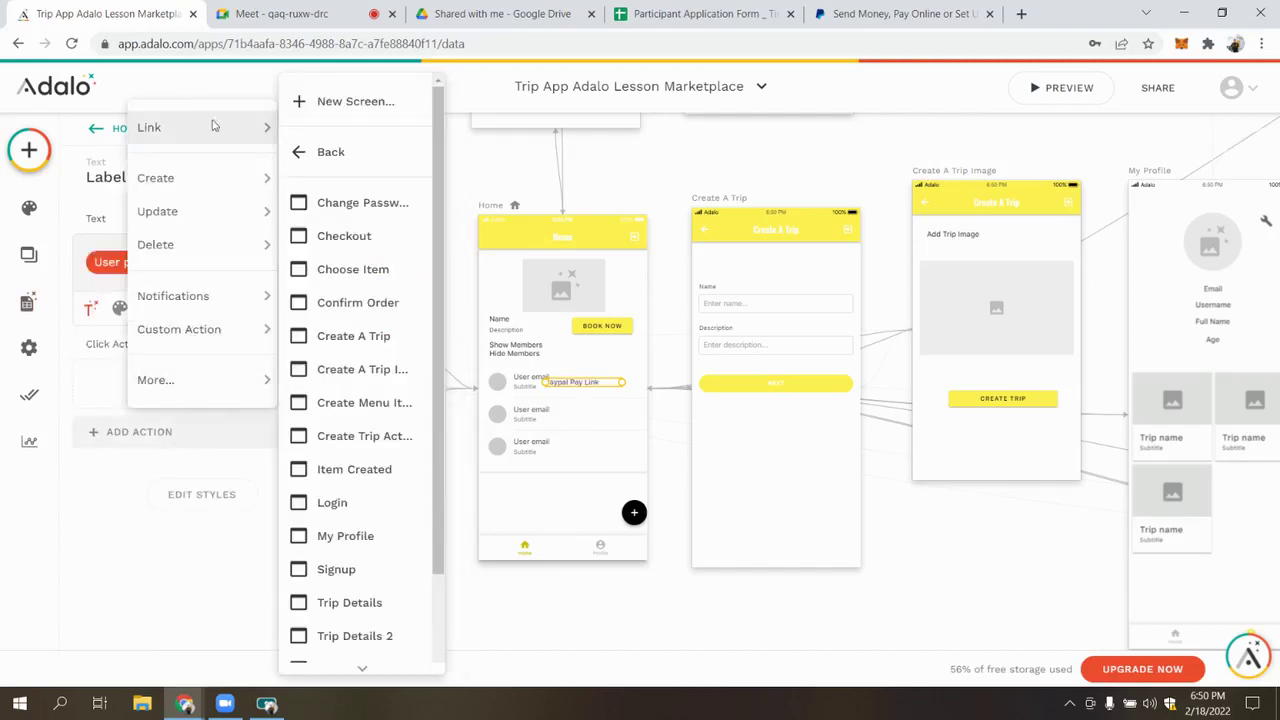
pyautogui.scroll(-2, 320, 410)
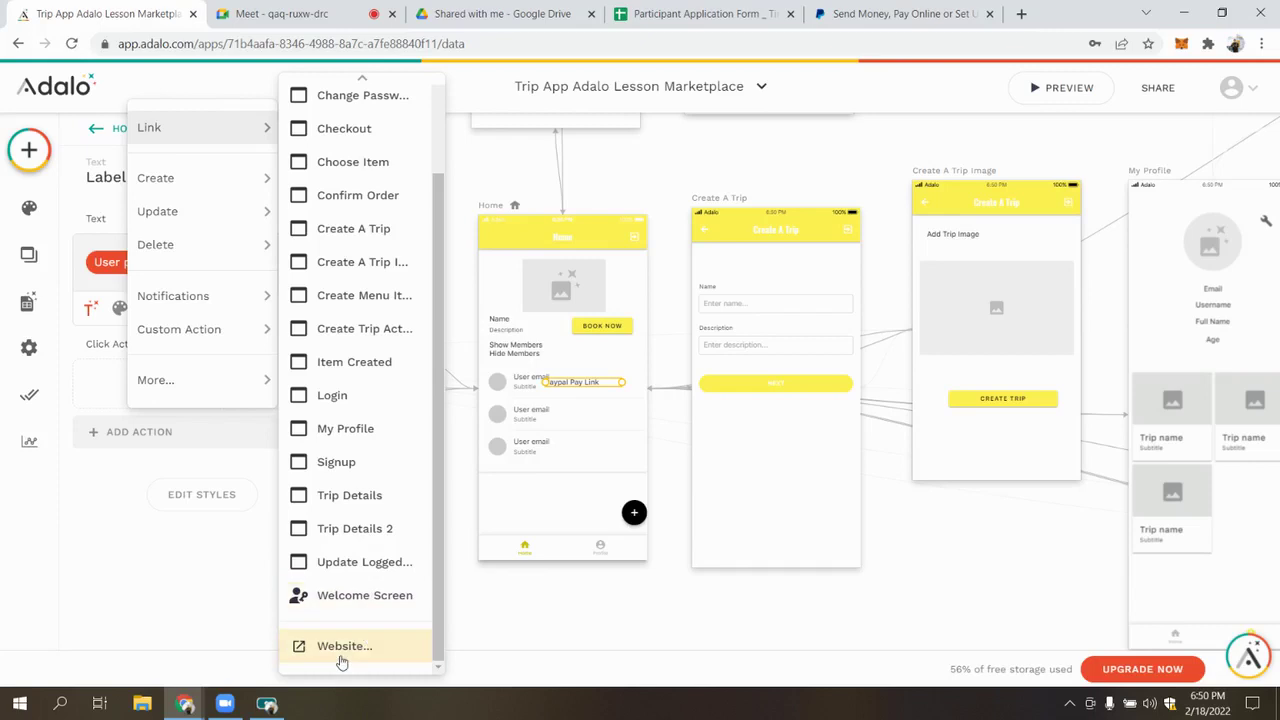
pyautogui.click(343, 647)
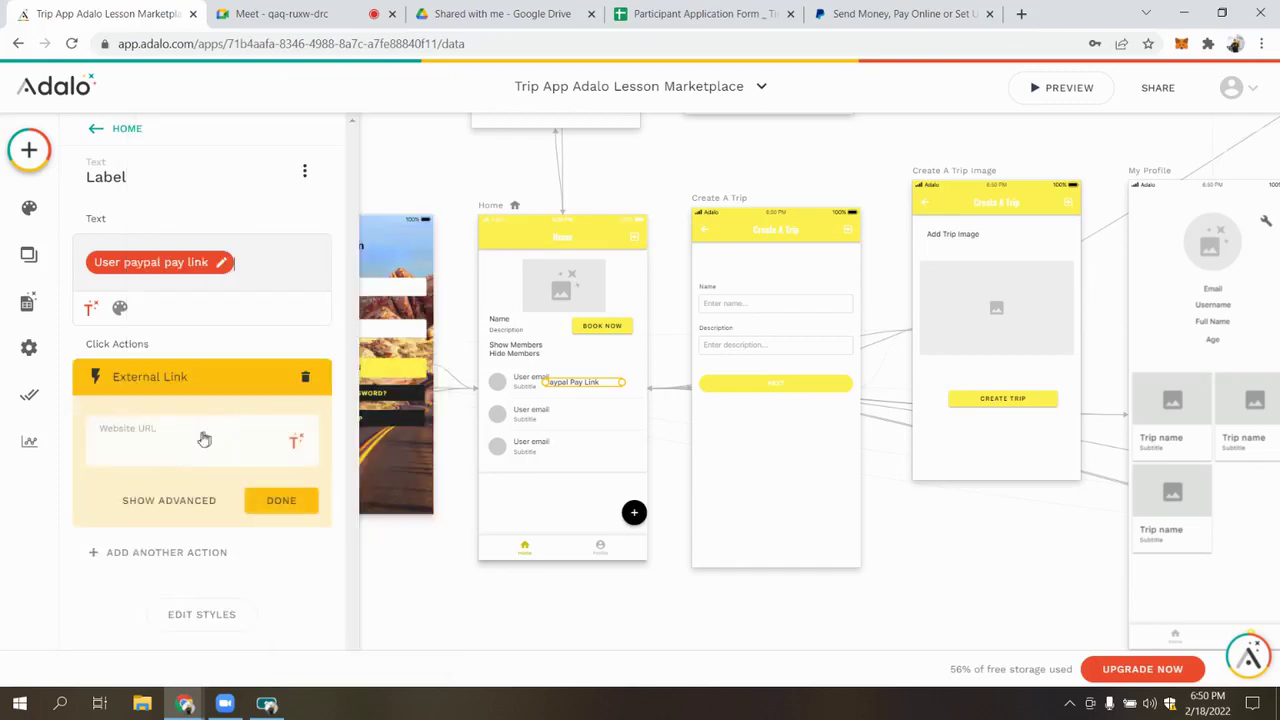
pyautogui.click(290, 438)
pyautogui.moveTo(377, 113)
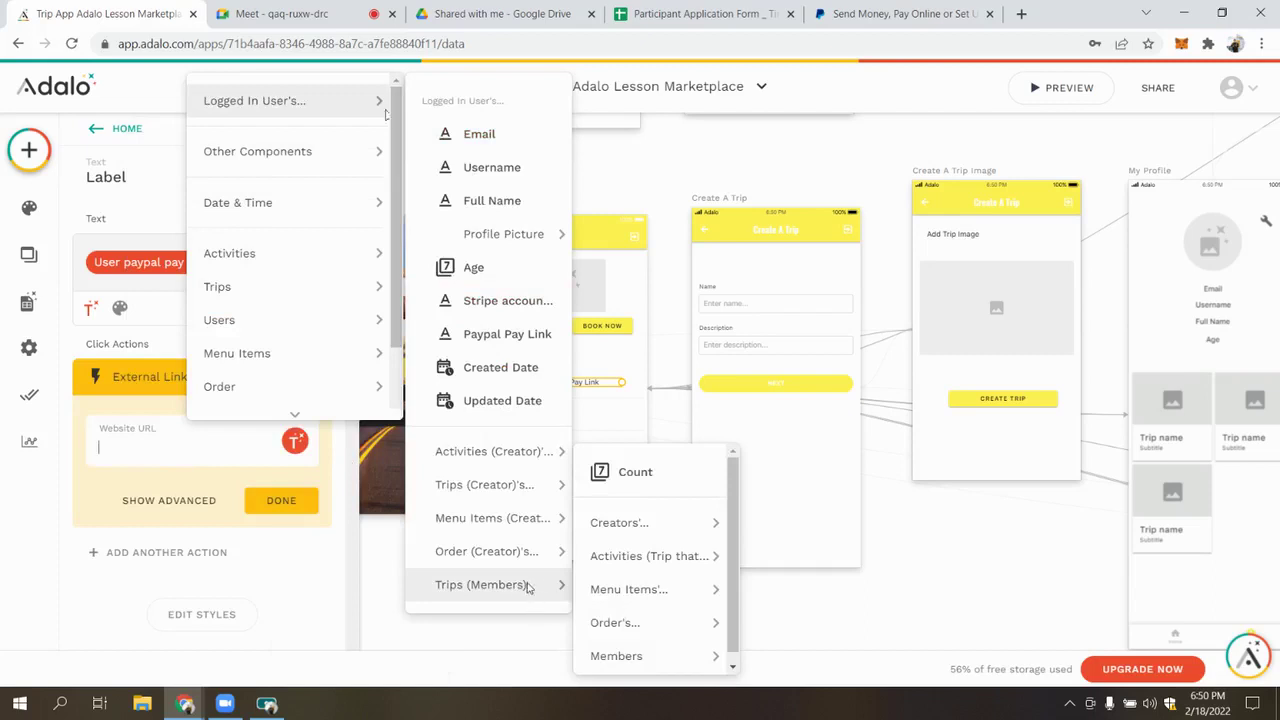
pyautogui.moveTo(317, 149)
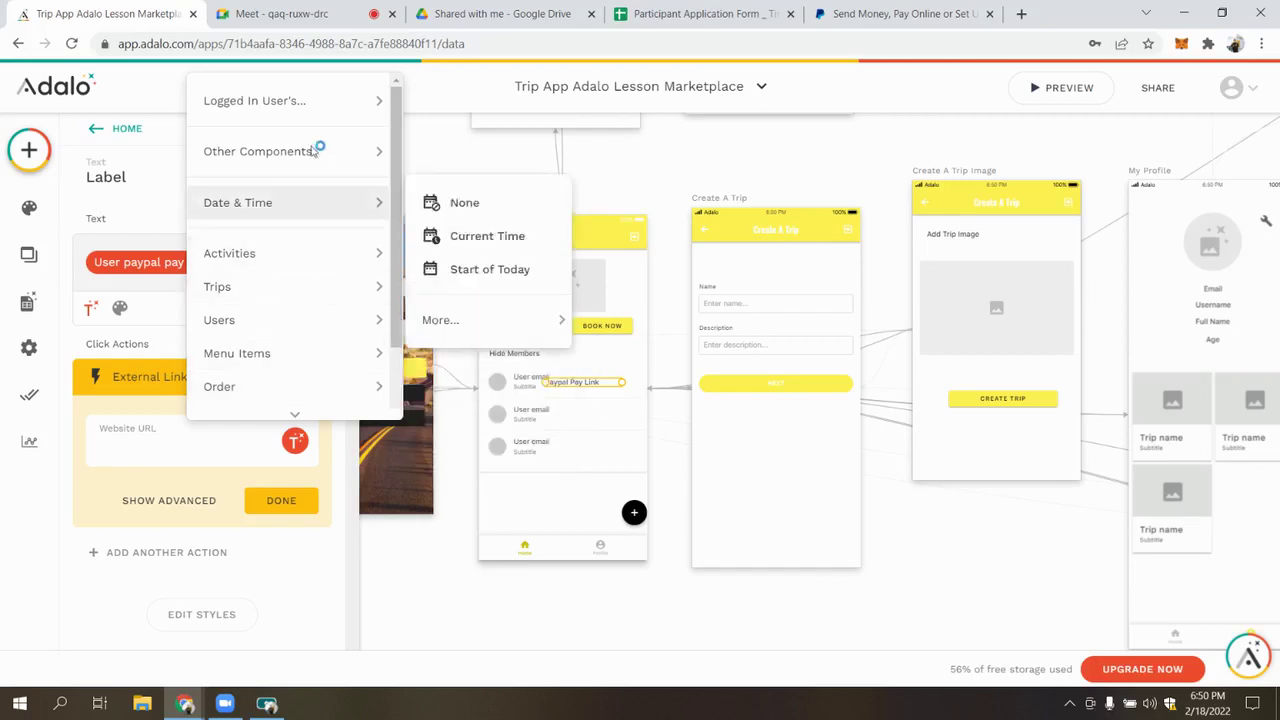
pyautogui.click(603, 384)
# Move the Paypal Pay Link label up beside Hide Members in the trip item
pyautogui.click(598, 387)
pyautogui.click(593, 386)
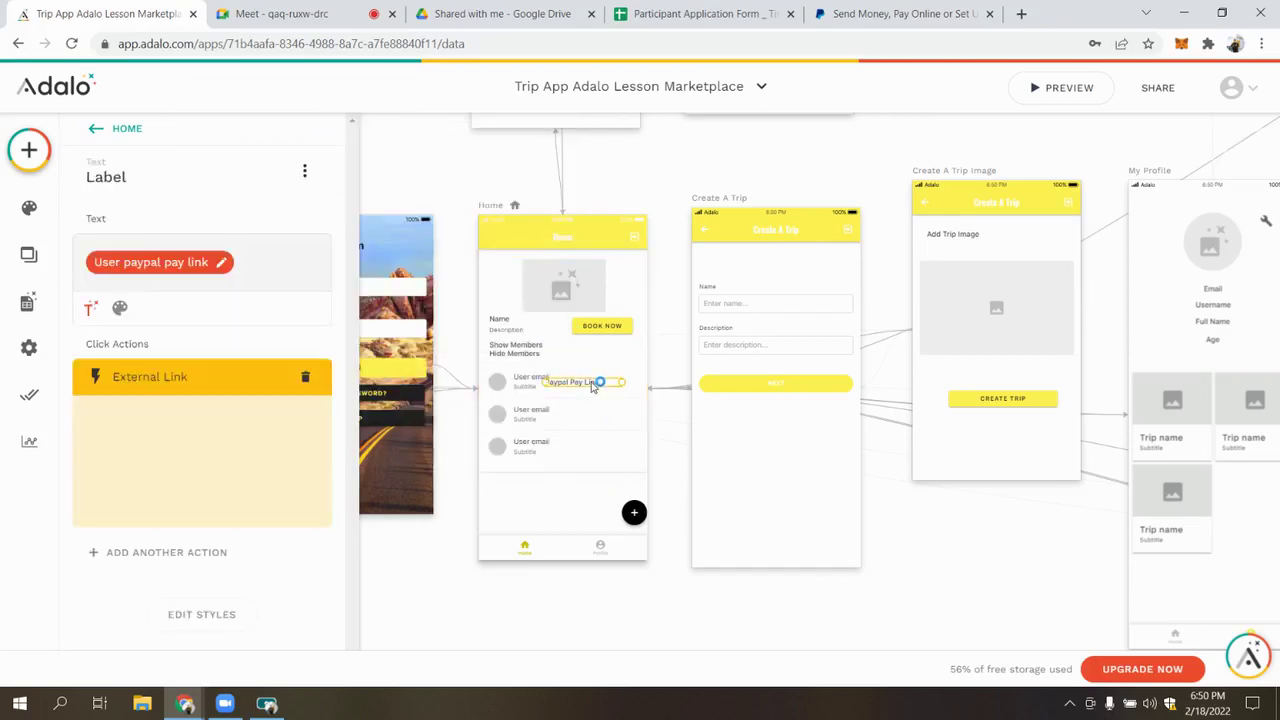
pyautogui.moveTo(595, 383); pyautogui.dragTo(590, 366)
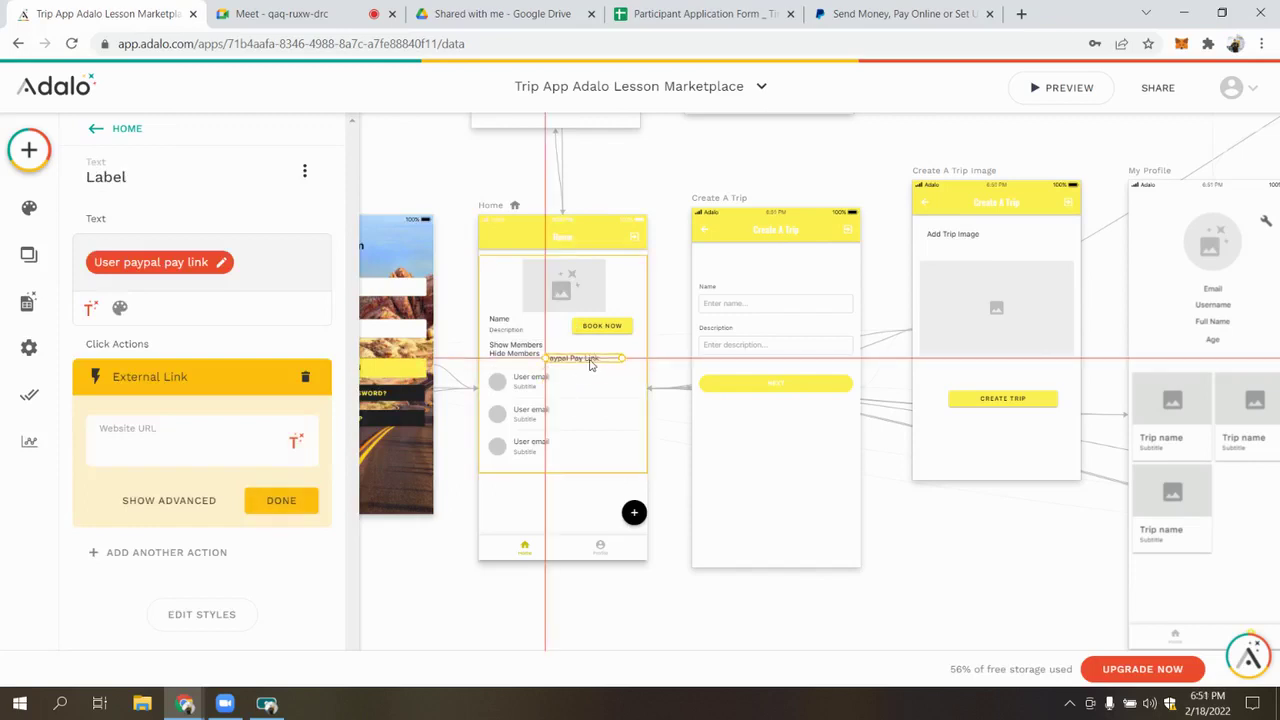
pyautogui.click(490, 206)
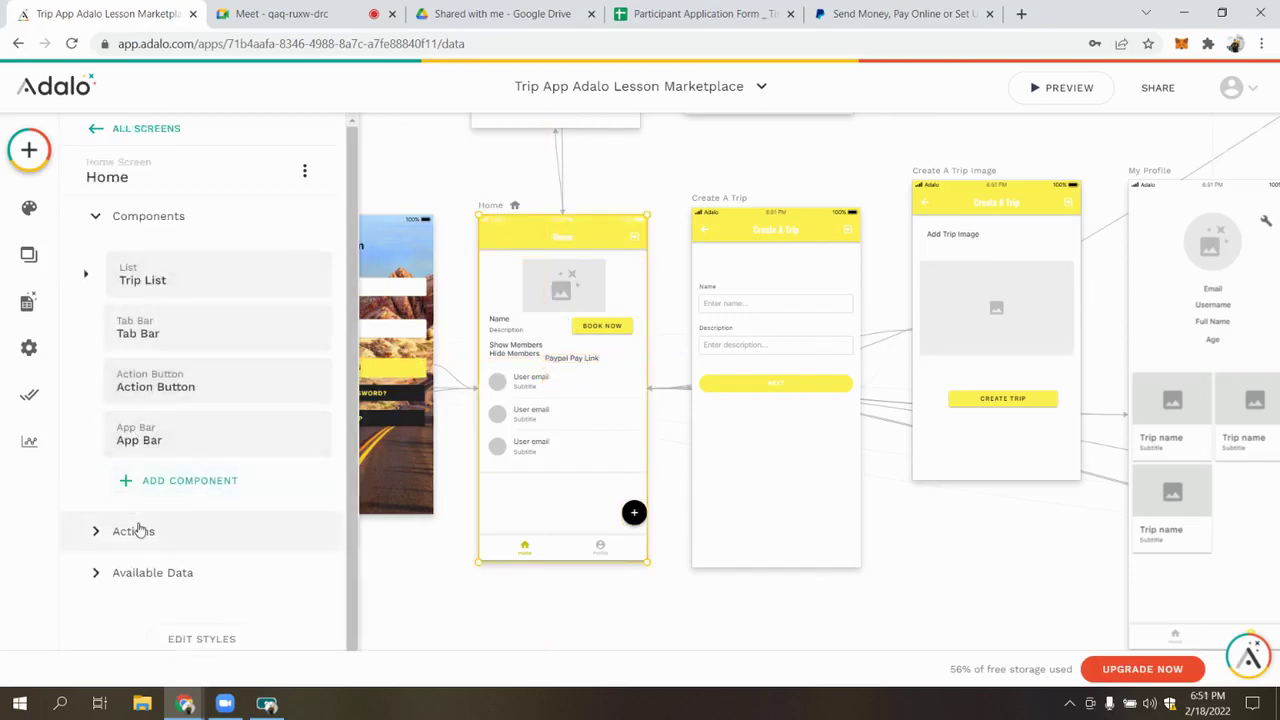
# Rename the Trip List's Paypal Pay Link text component to 'lINK TO Paypal'
pyautogui.click(136, 531)
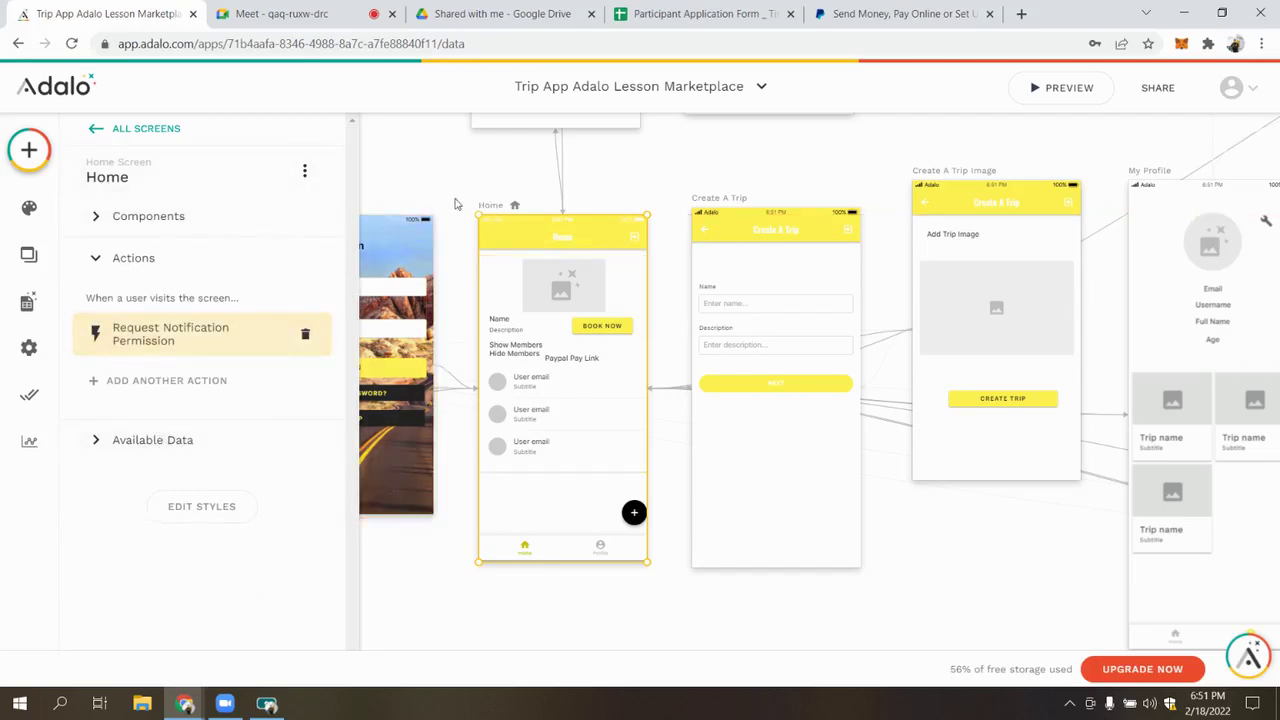
pyautogui.click(110, 257)
pyautogui.click(110, 216)
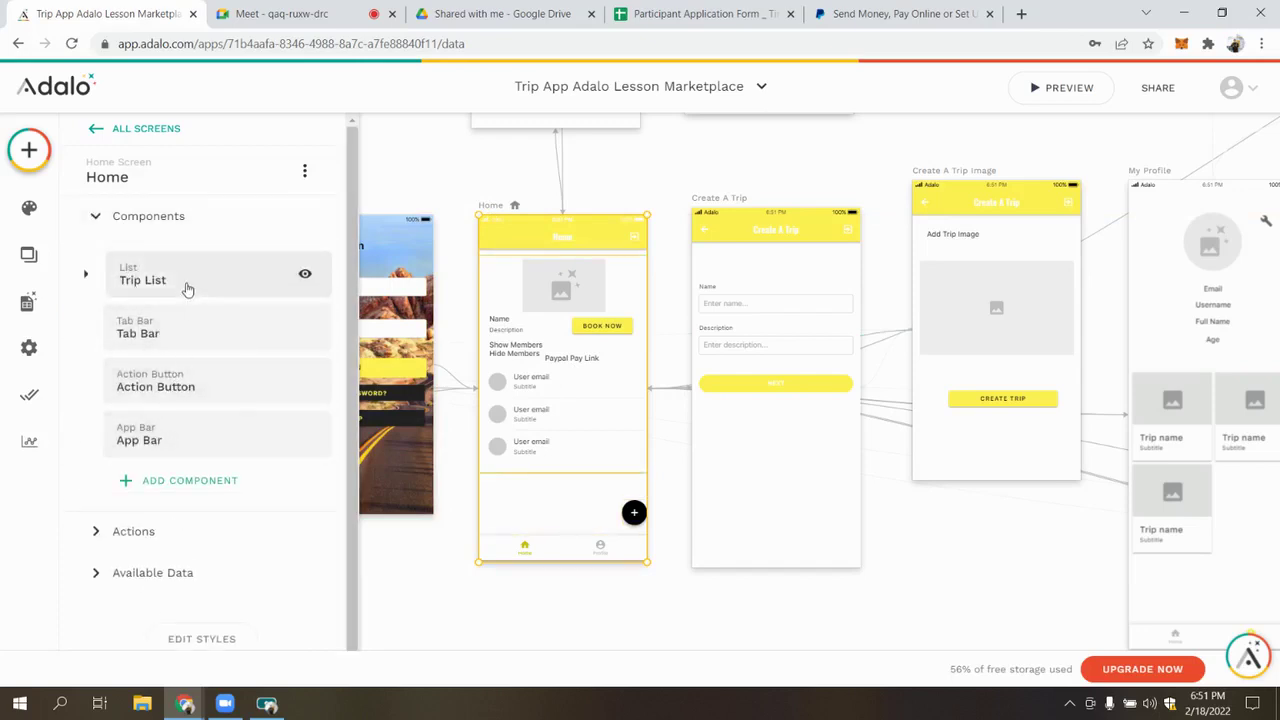
pyautogui.click(85, 273)
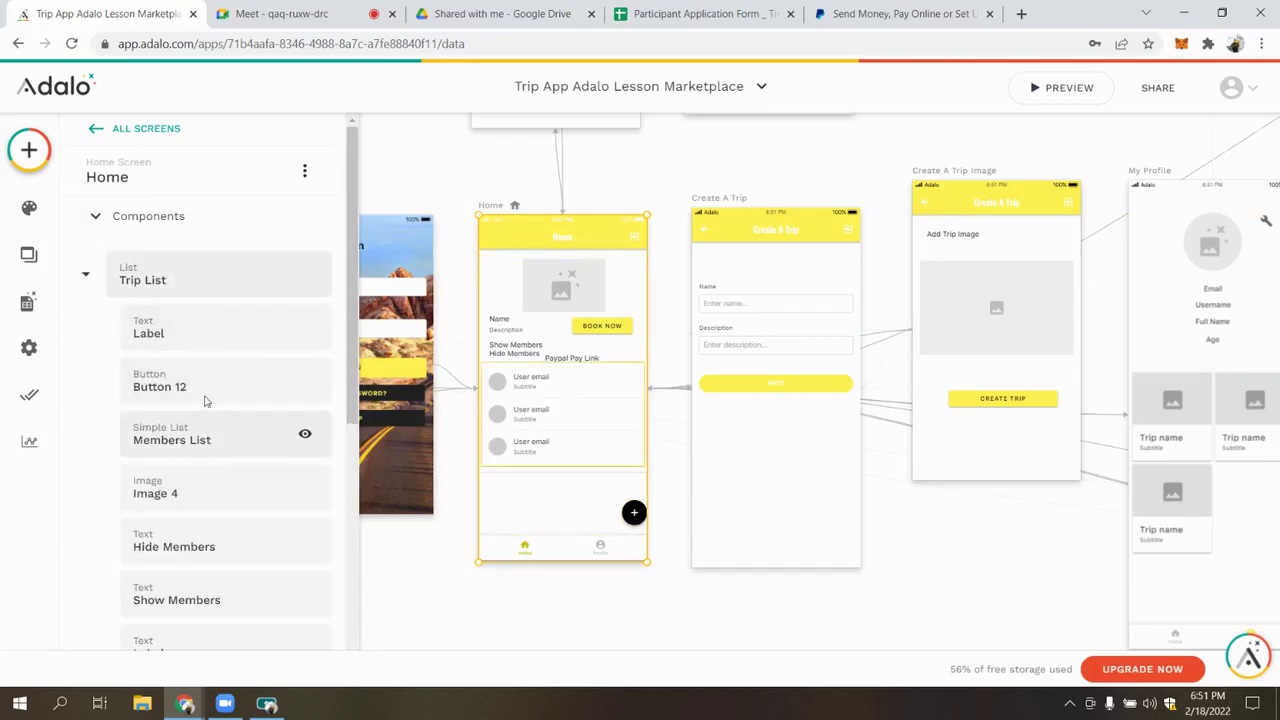
pyautogui.click(573, 362)
pyautogui.click(100, 178)
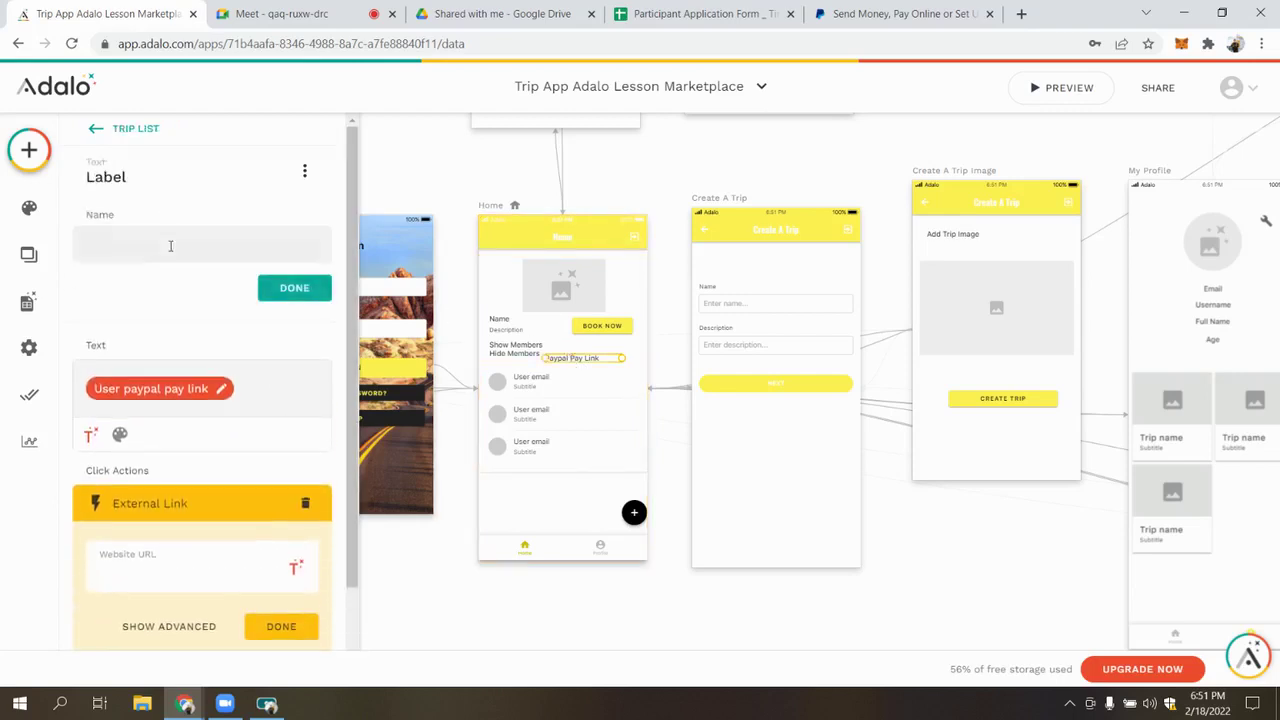
pyautogui.click(172, 247)
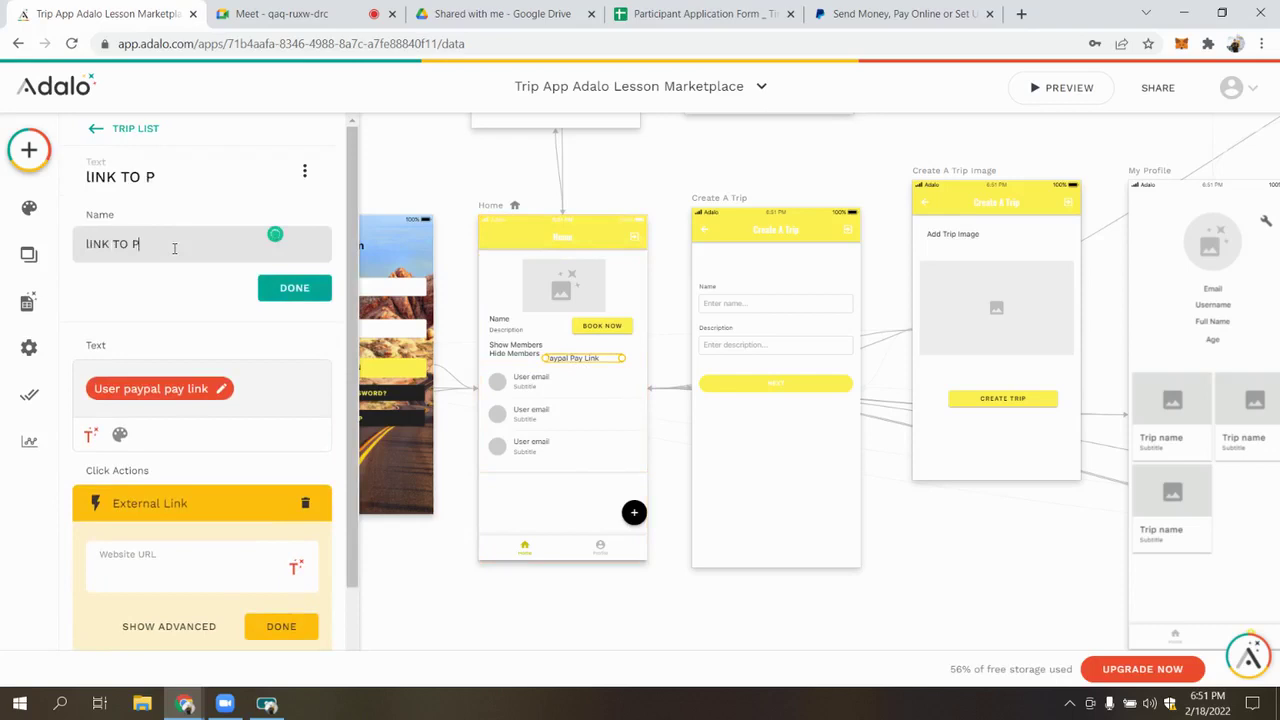
pyautogui.click(295, 290)
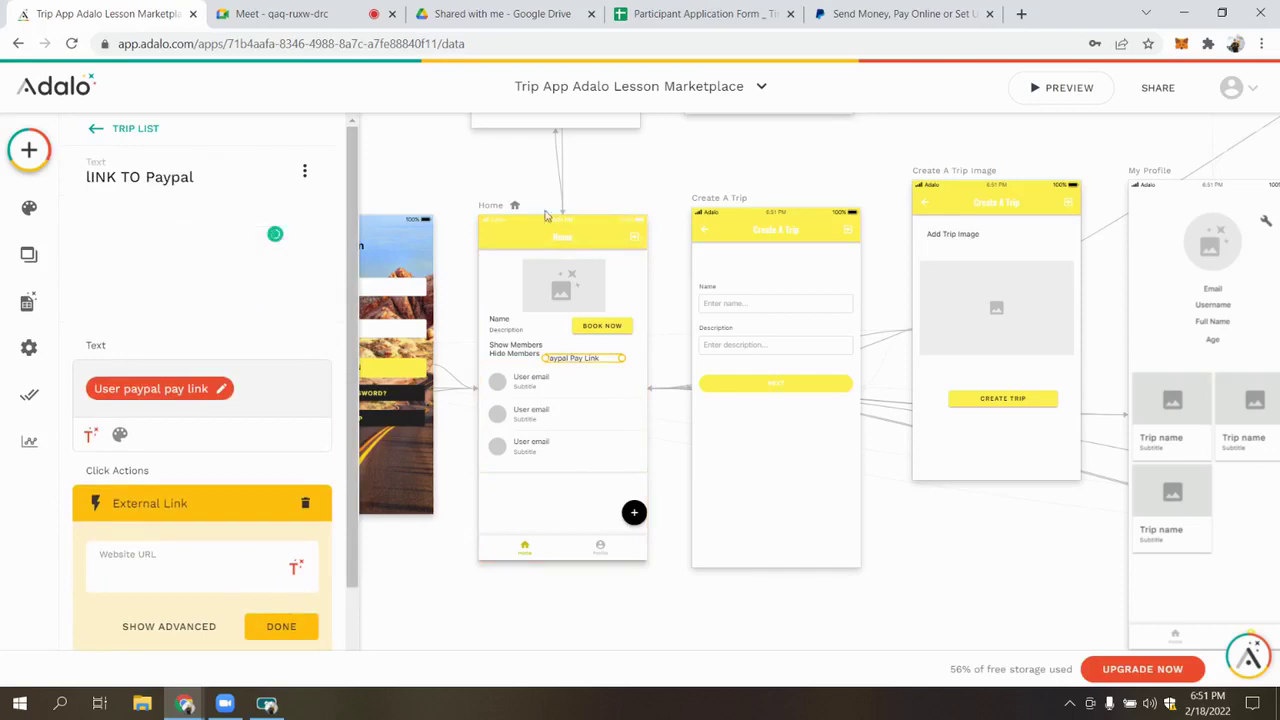
# Reopen the lINK TO Paypal label's settings from the Trip List components
pyautogui.click(491, 207)
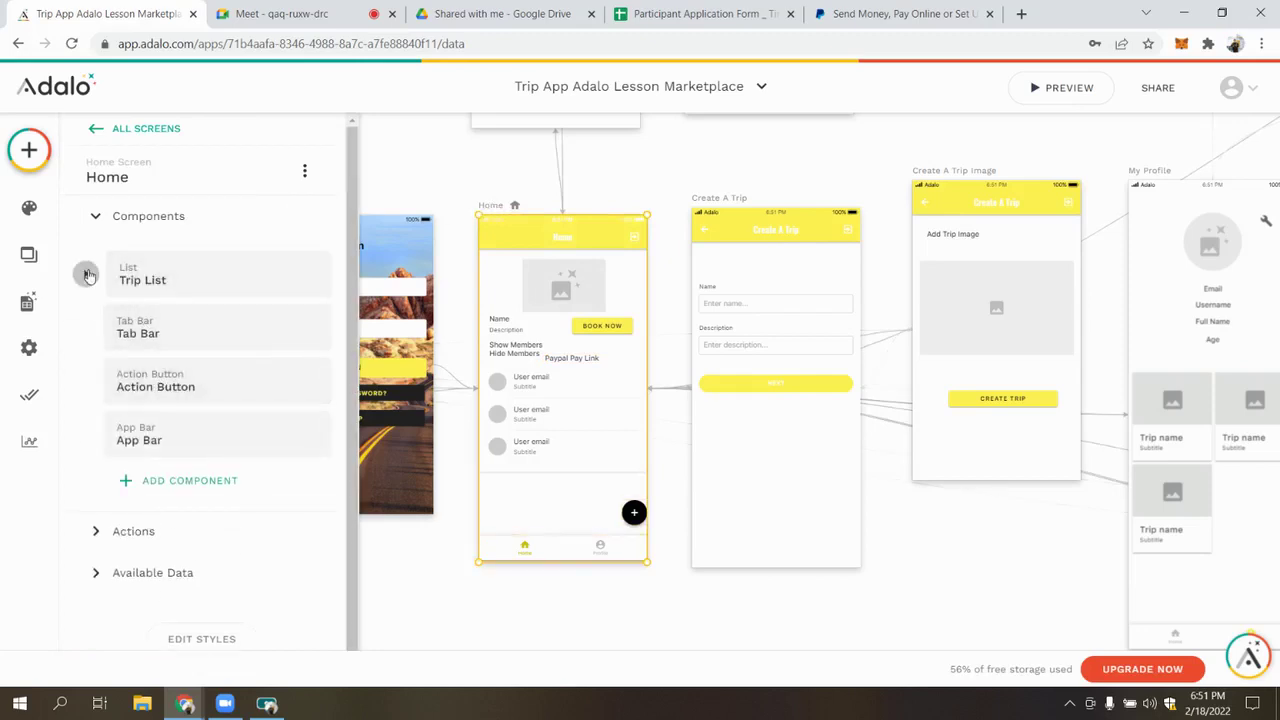
pyautogui.click(85, 273)
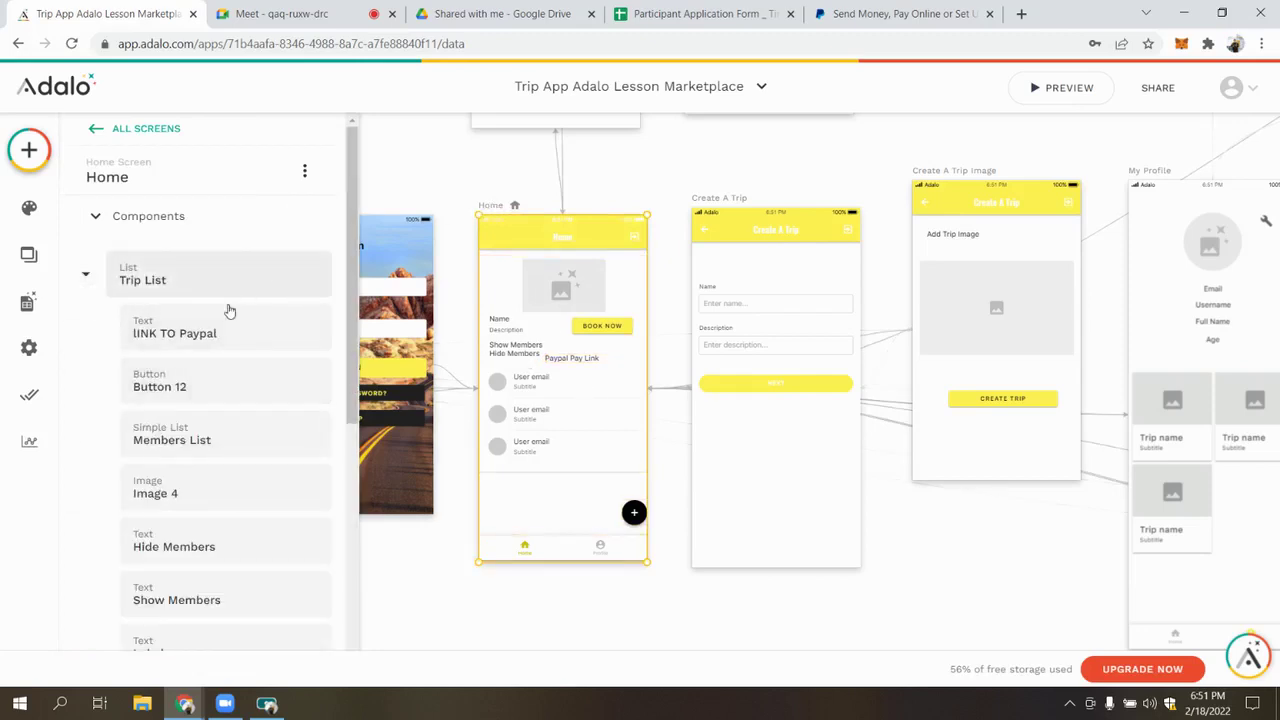
pyautogui.click(229, 325)
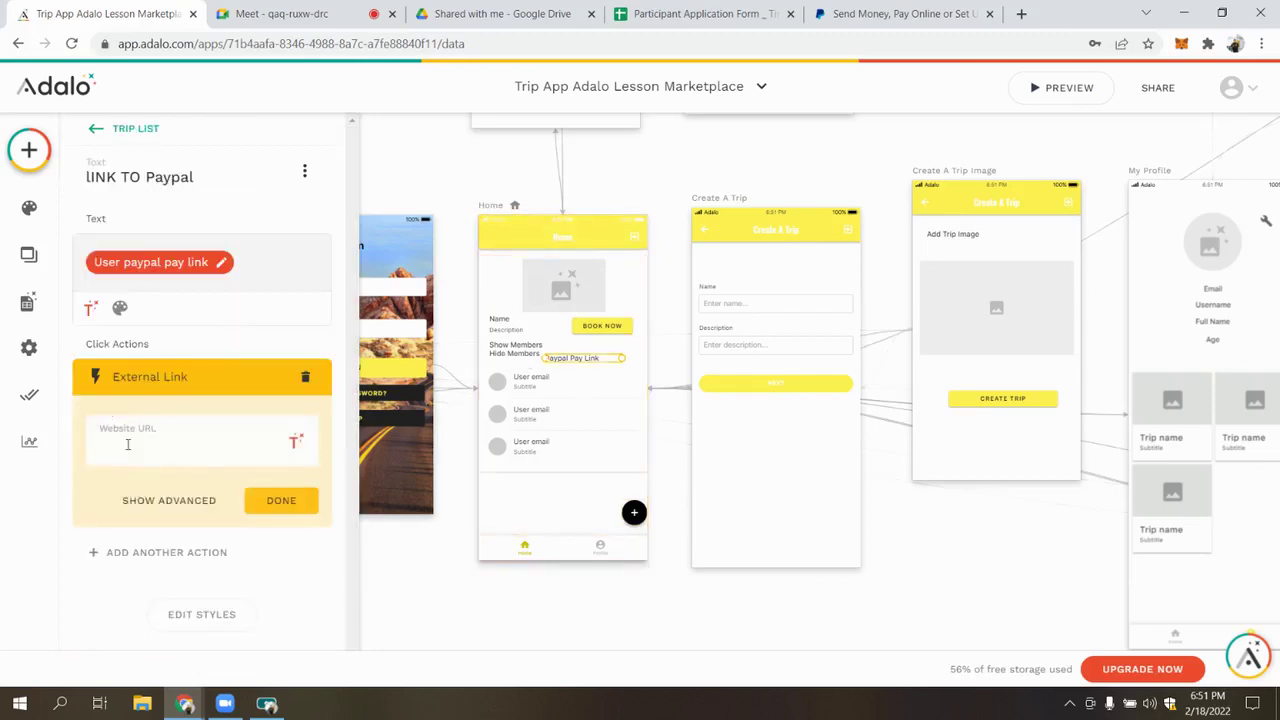
# Set the Website URL to Current Trip's > Creator's > Paypal Pay Link via Magic Text
pyautogui.click(293, 442)
pyautogui.moveTo(340, 100)
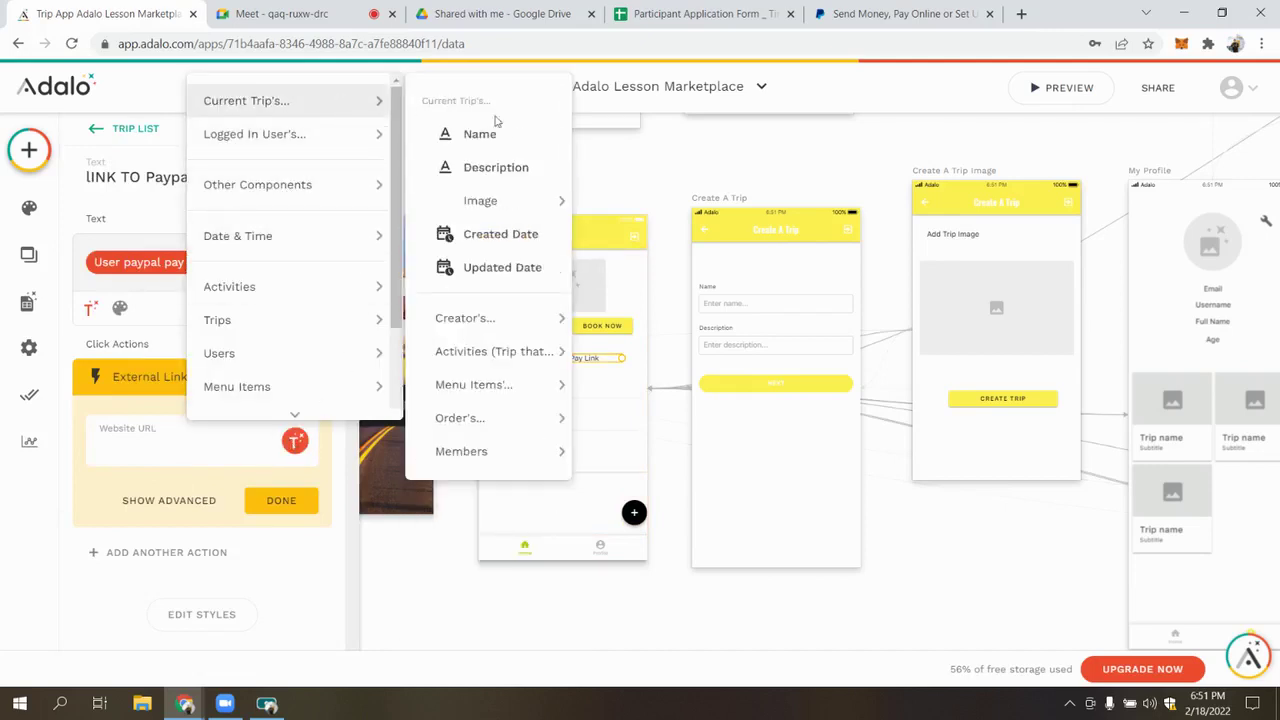
pyautogui.moveTo(516, 334)
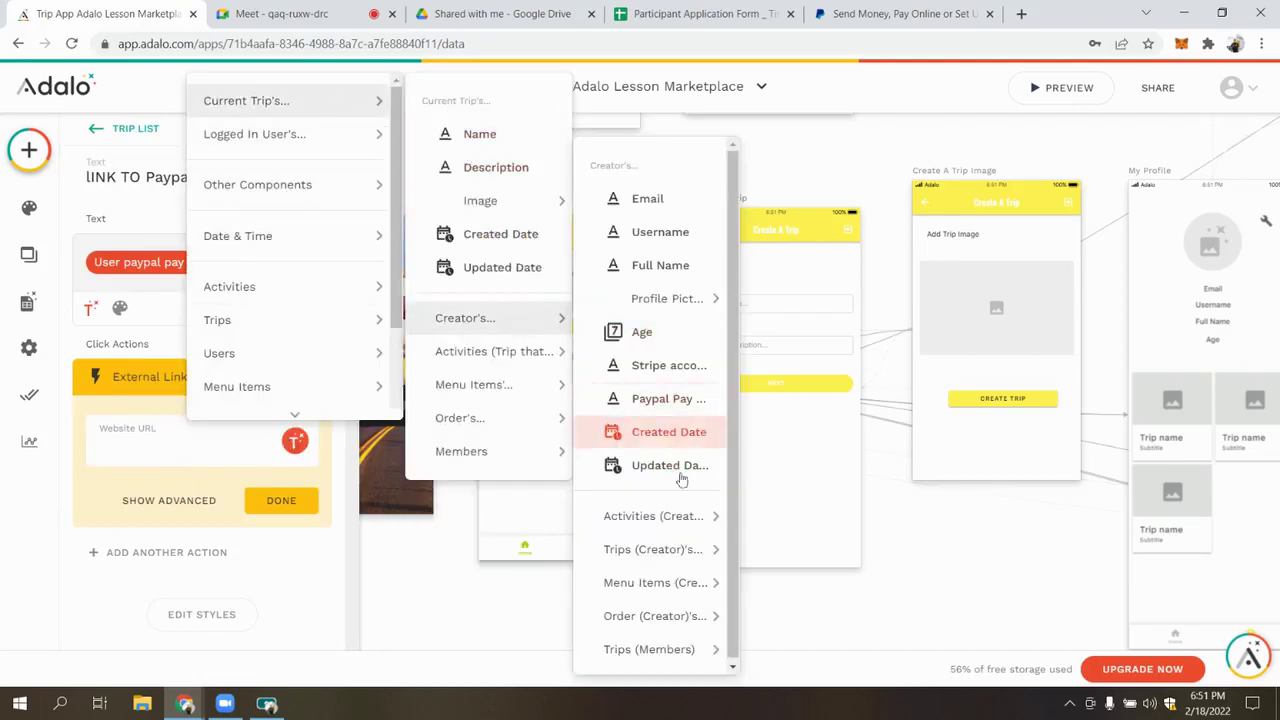
pyautogui.click(667, 402)
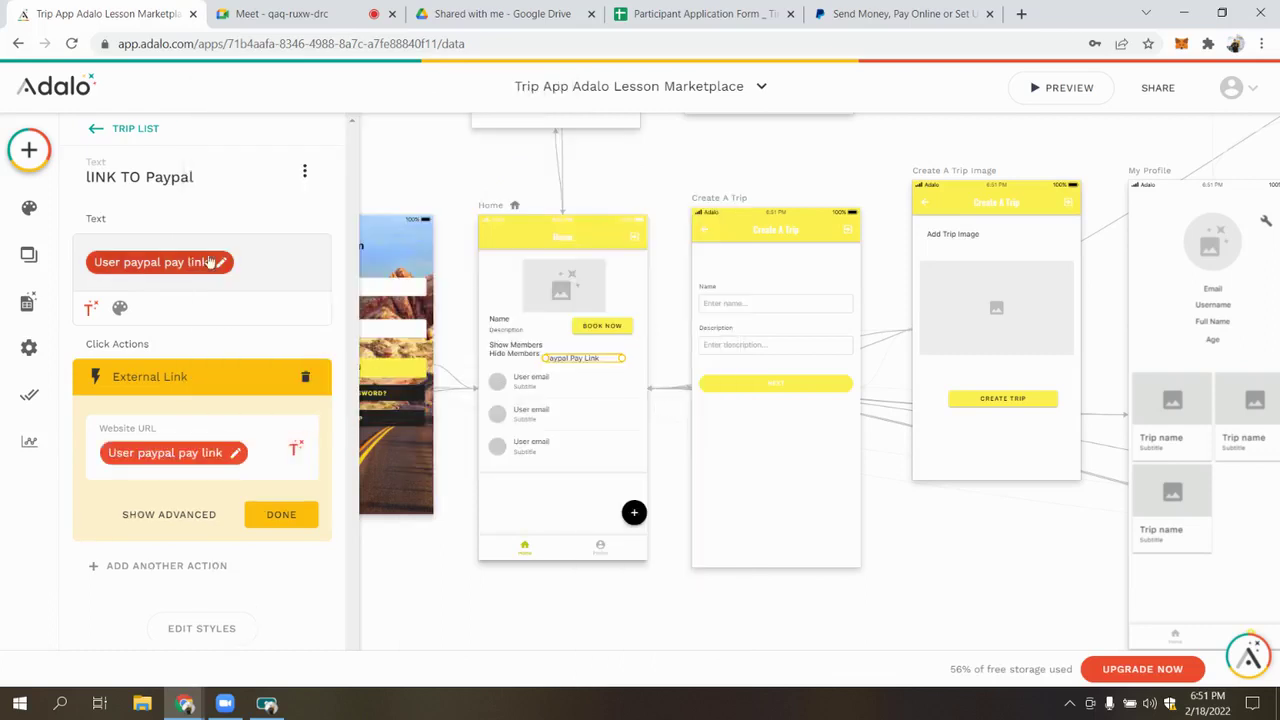